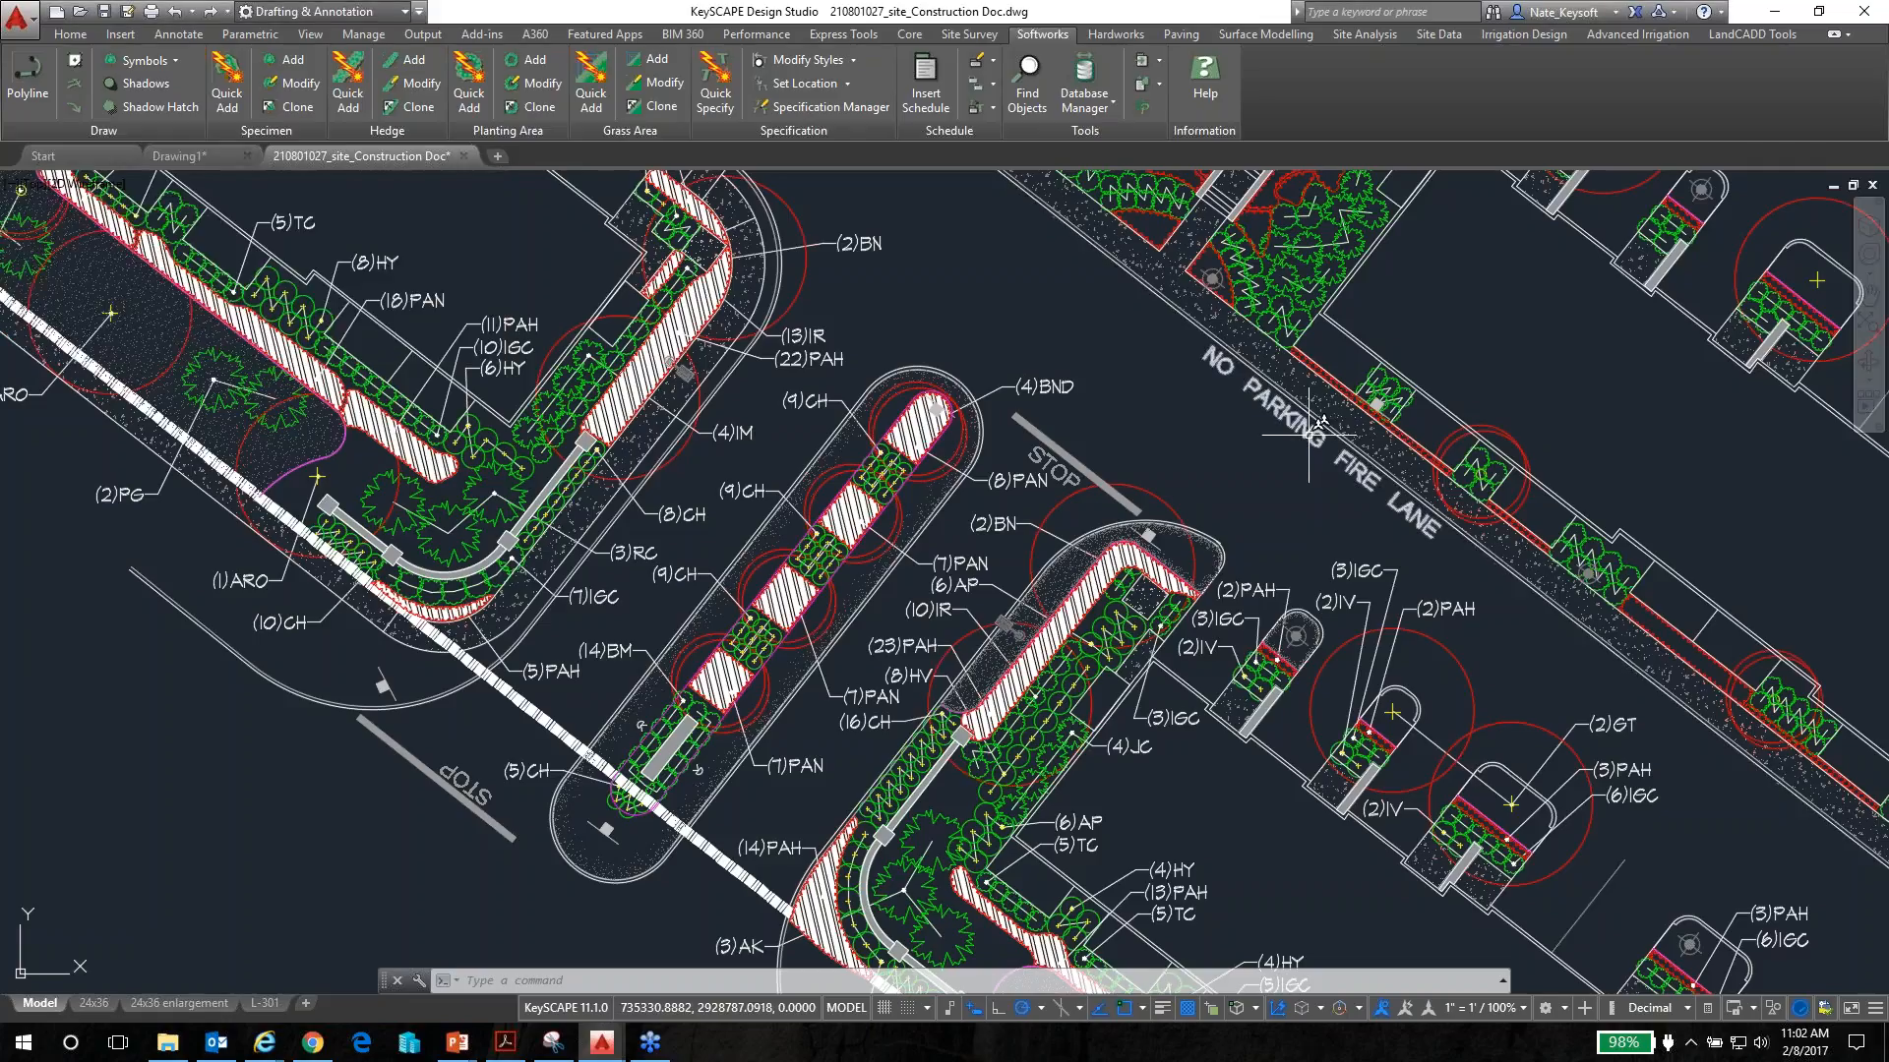
Switch to Drawing1 and open the Database Manager
left_click(192, 161)
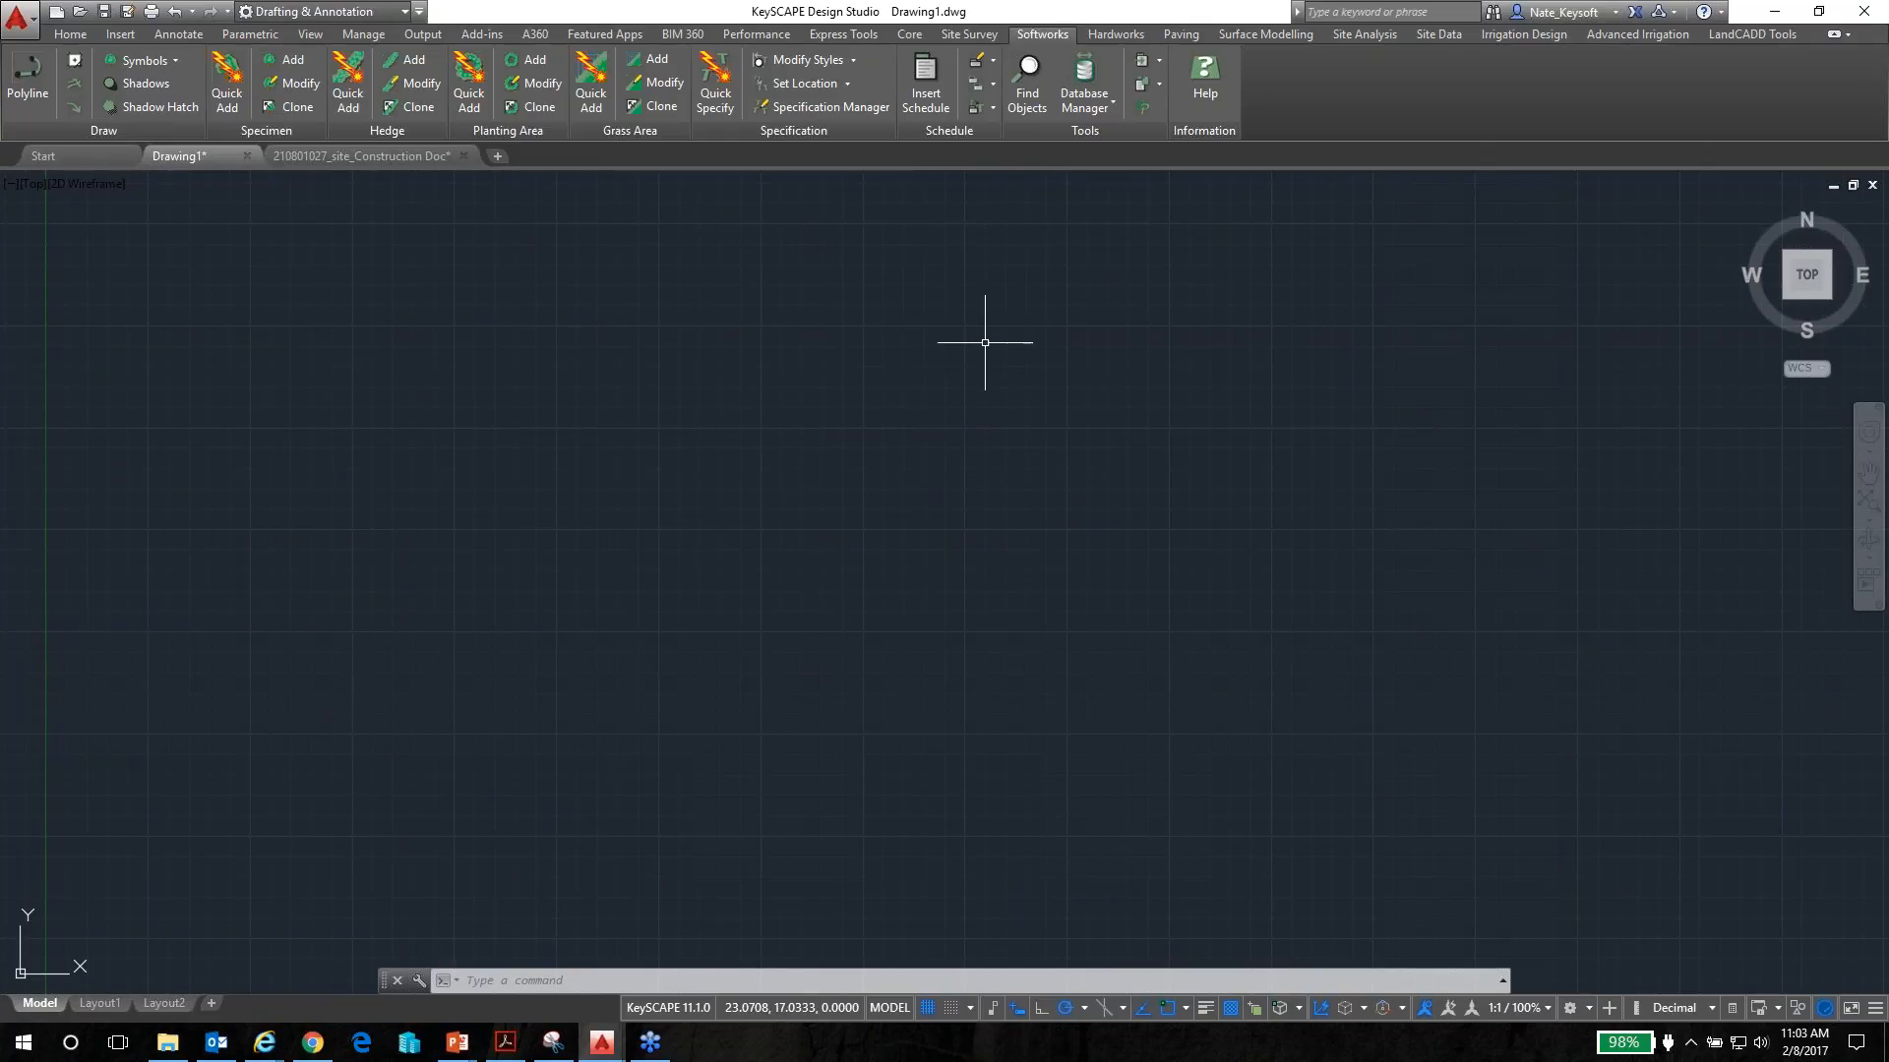
left_click(1094, 101)
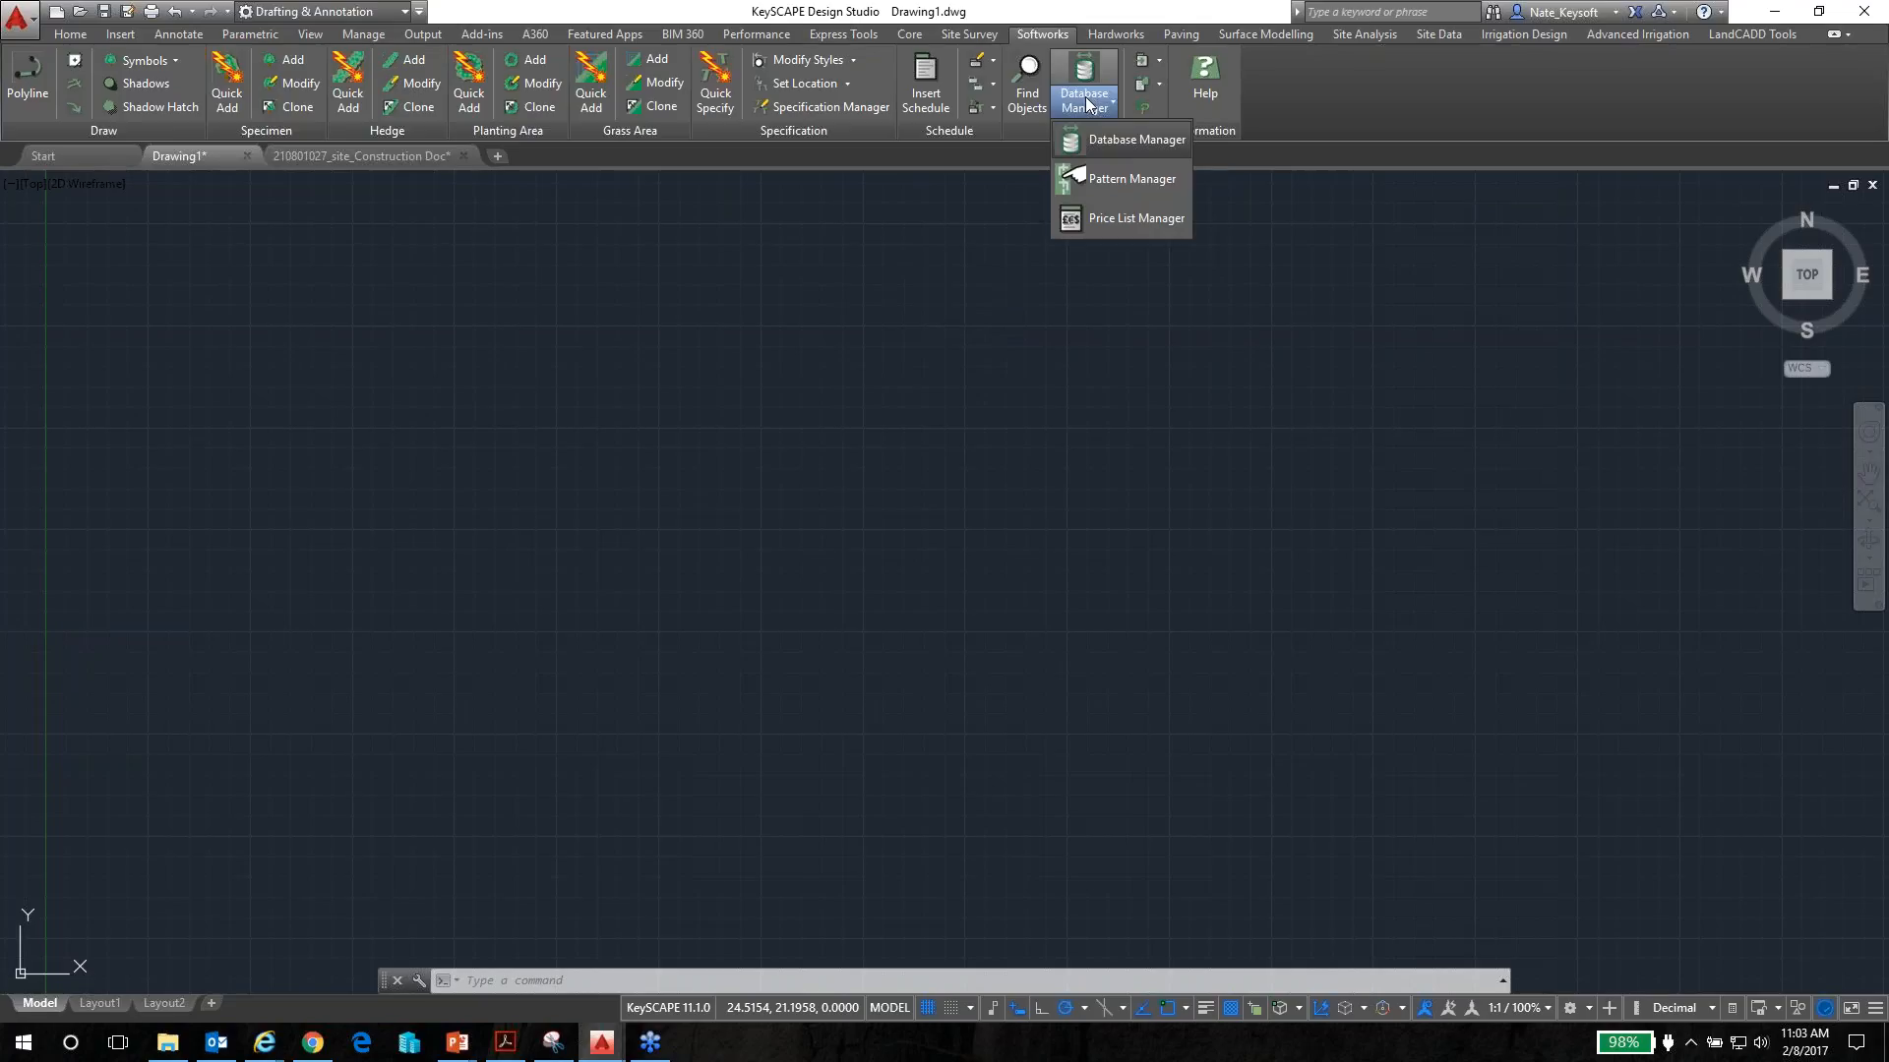
left_click(1088, 103)
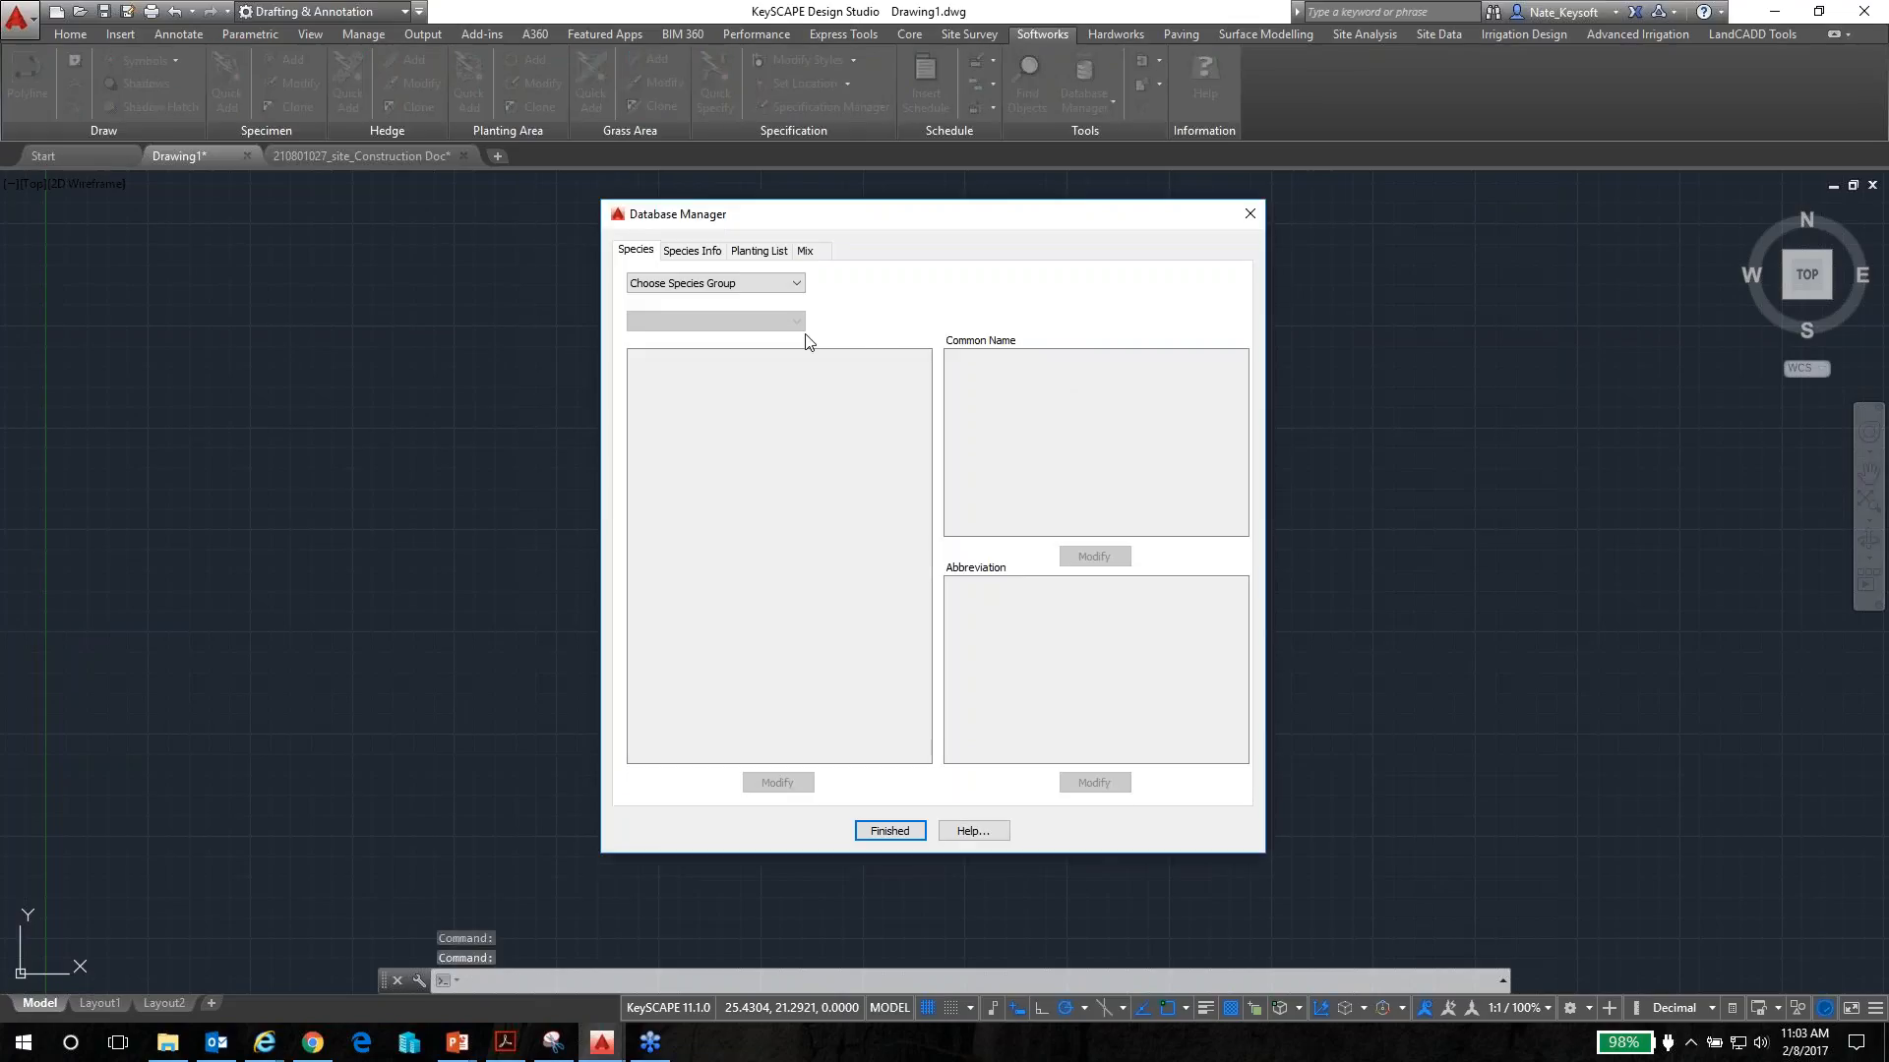
List the Trees species group in the database by Species Name
left_click(719, 285)
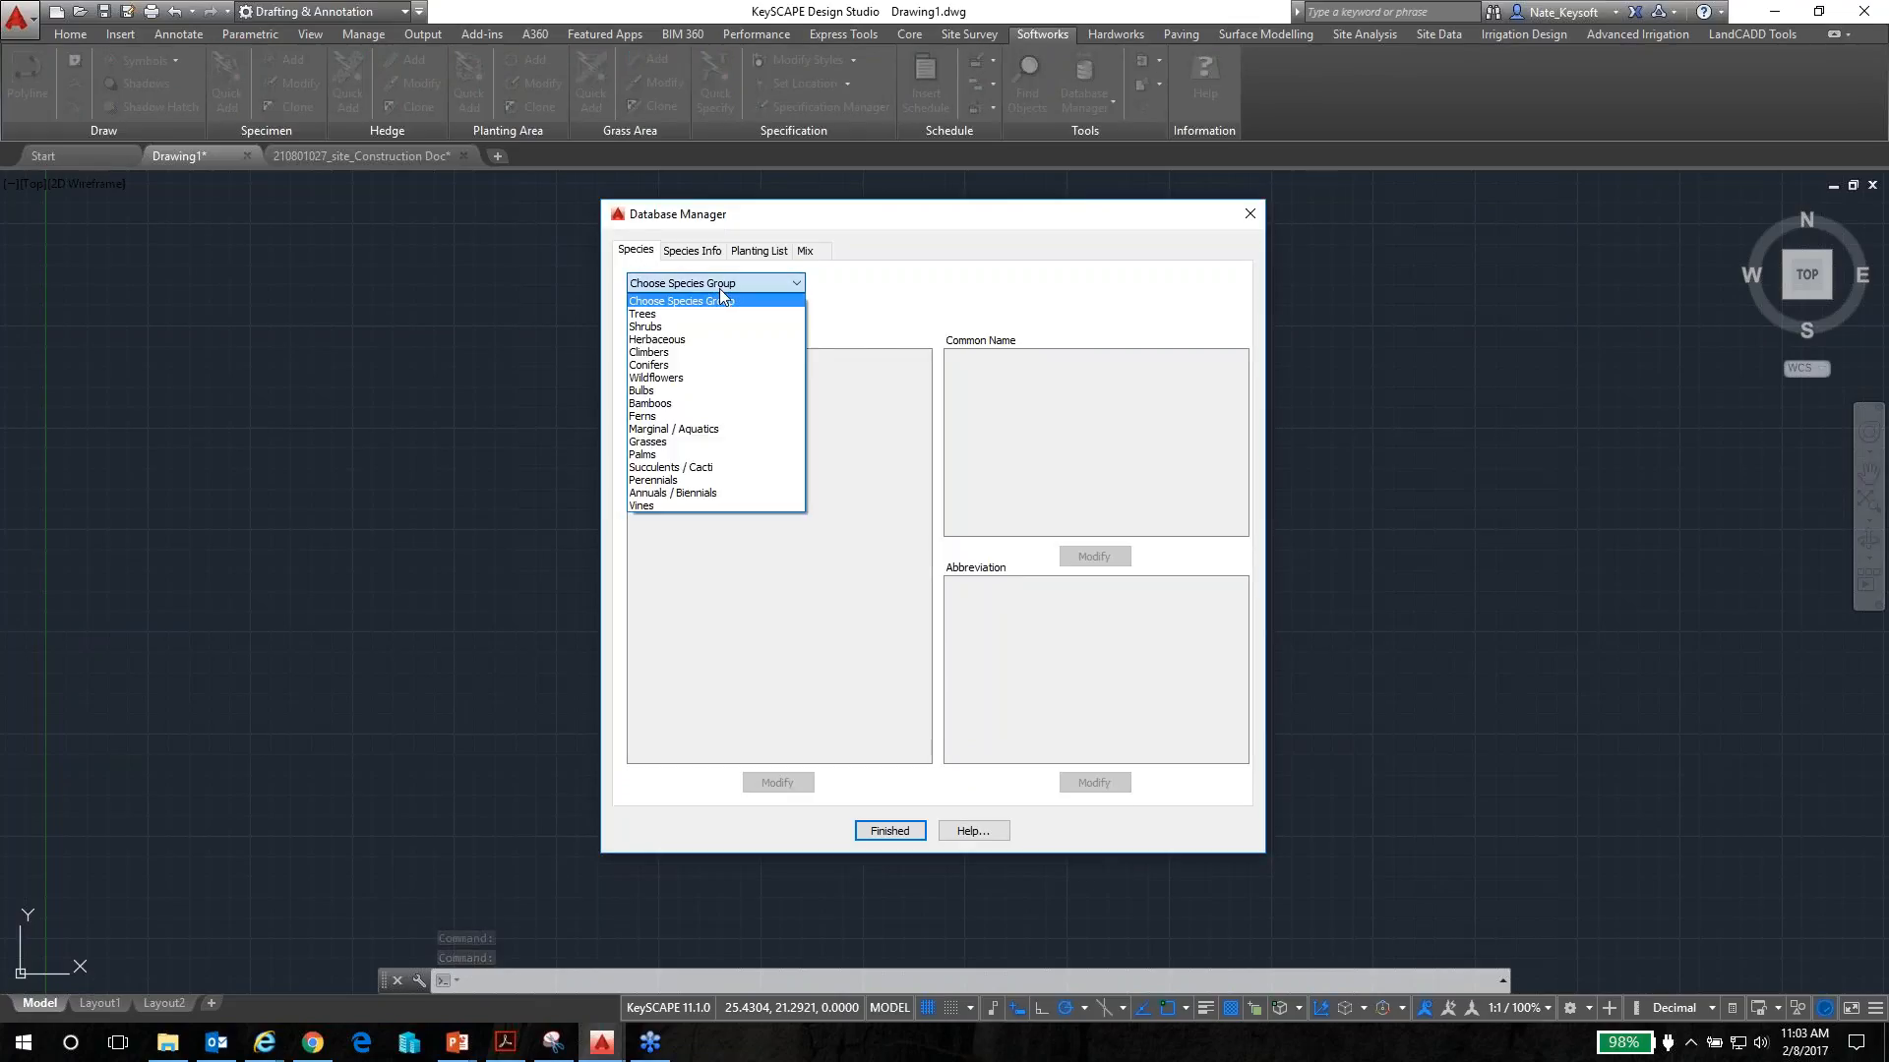
left_click(713, 313)
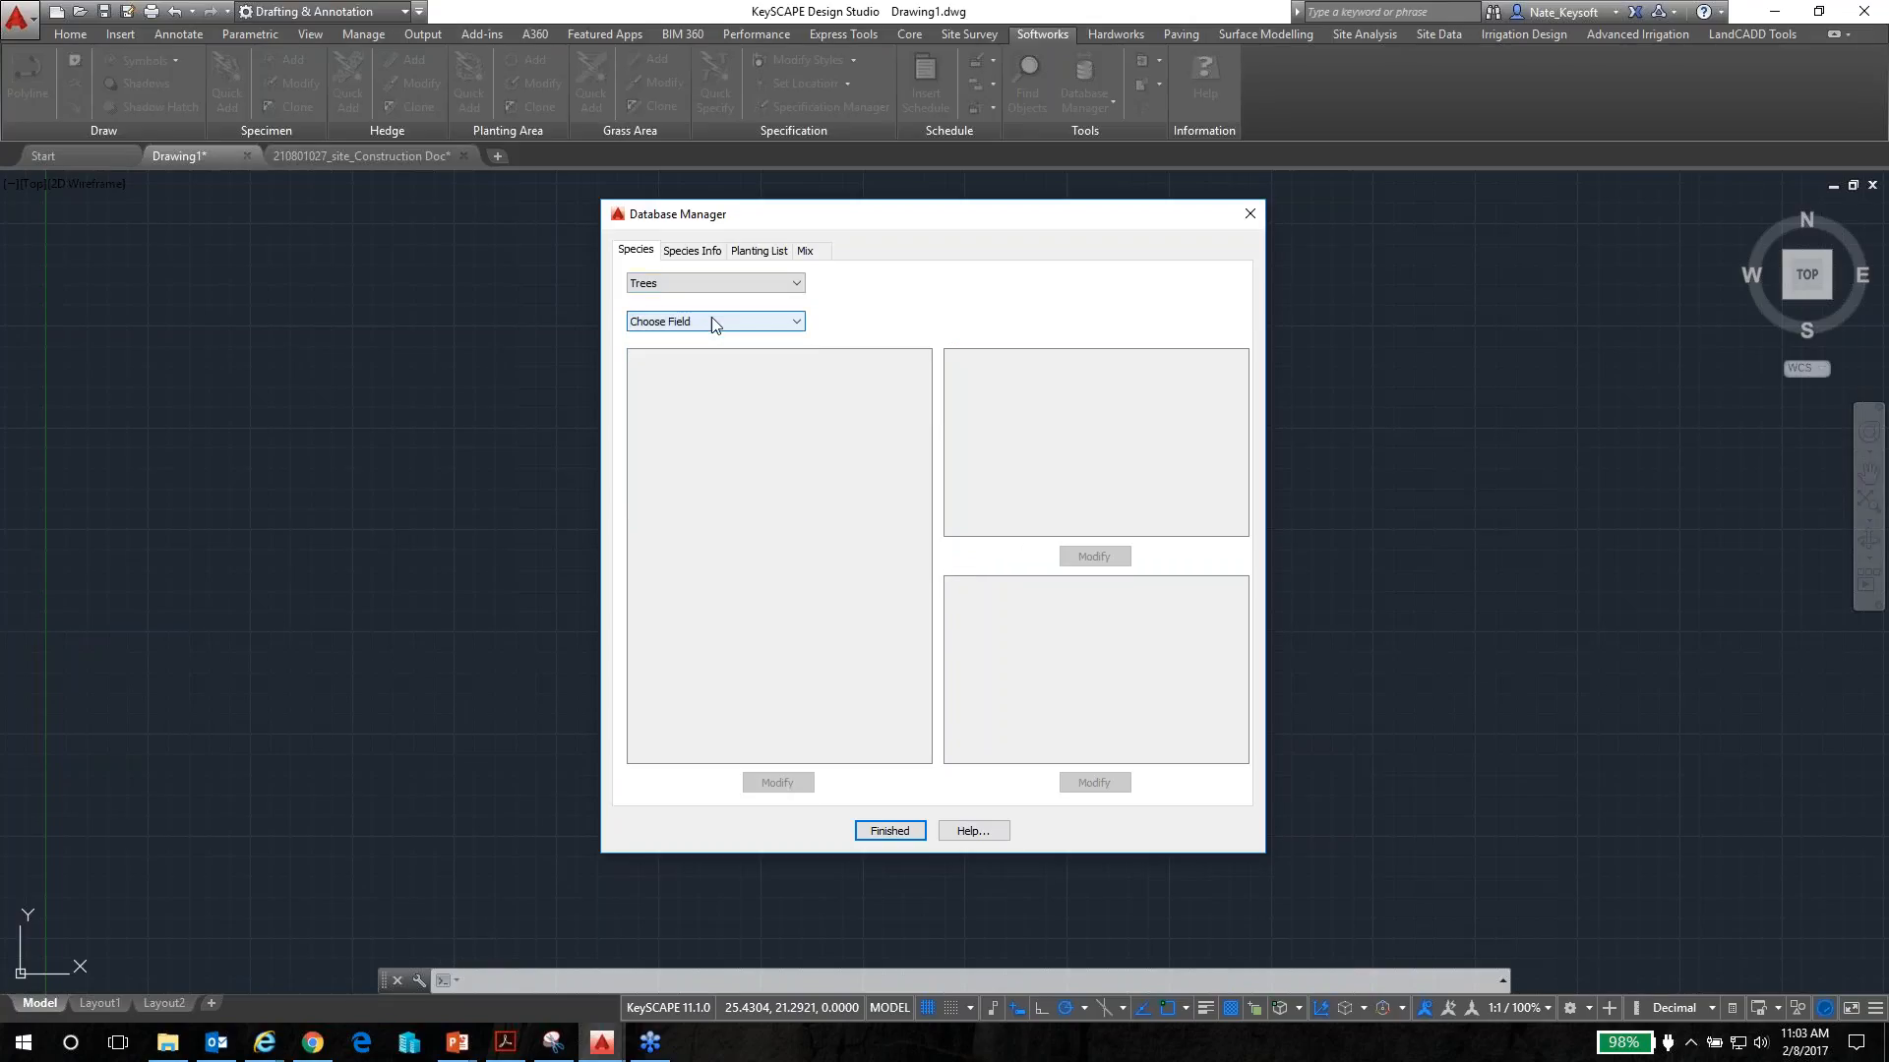
left_click(713, 323)
left_click(698, 352)
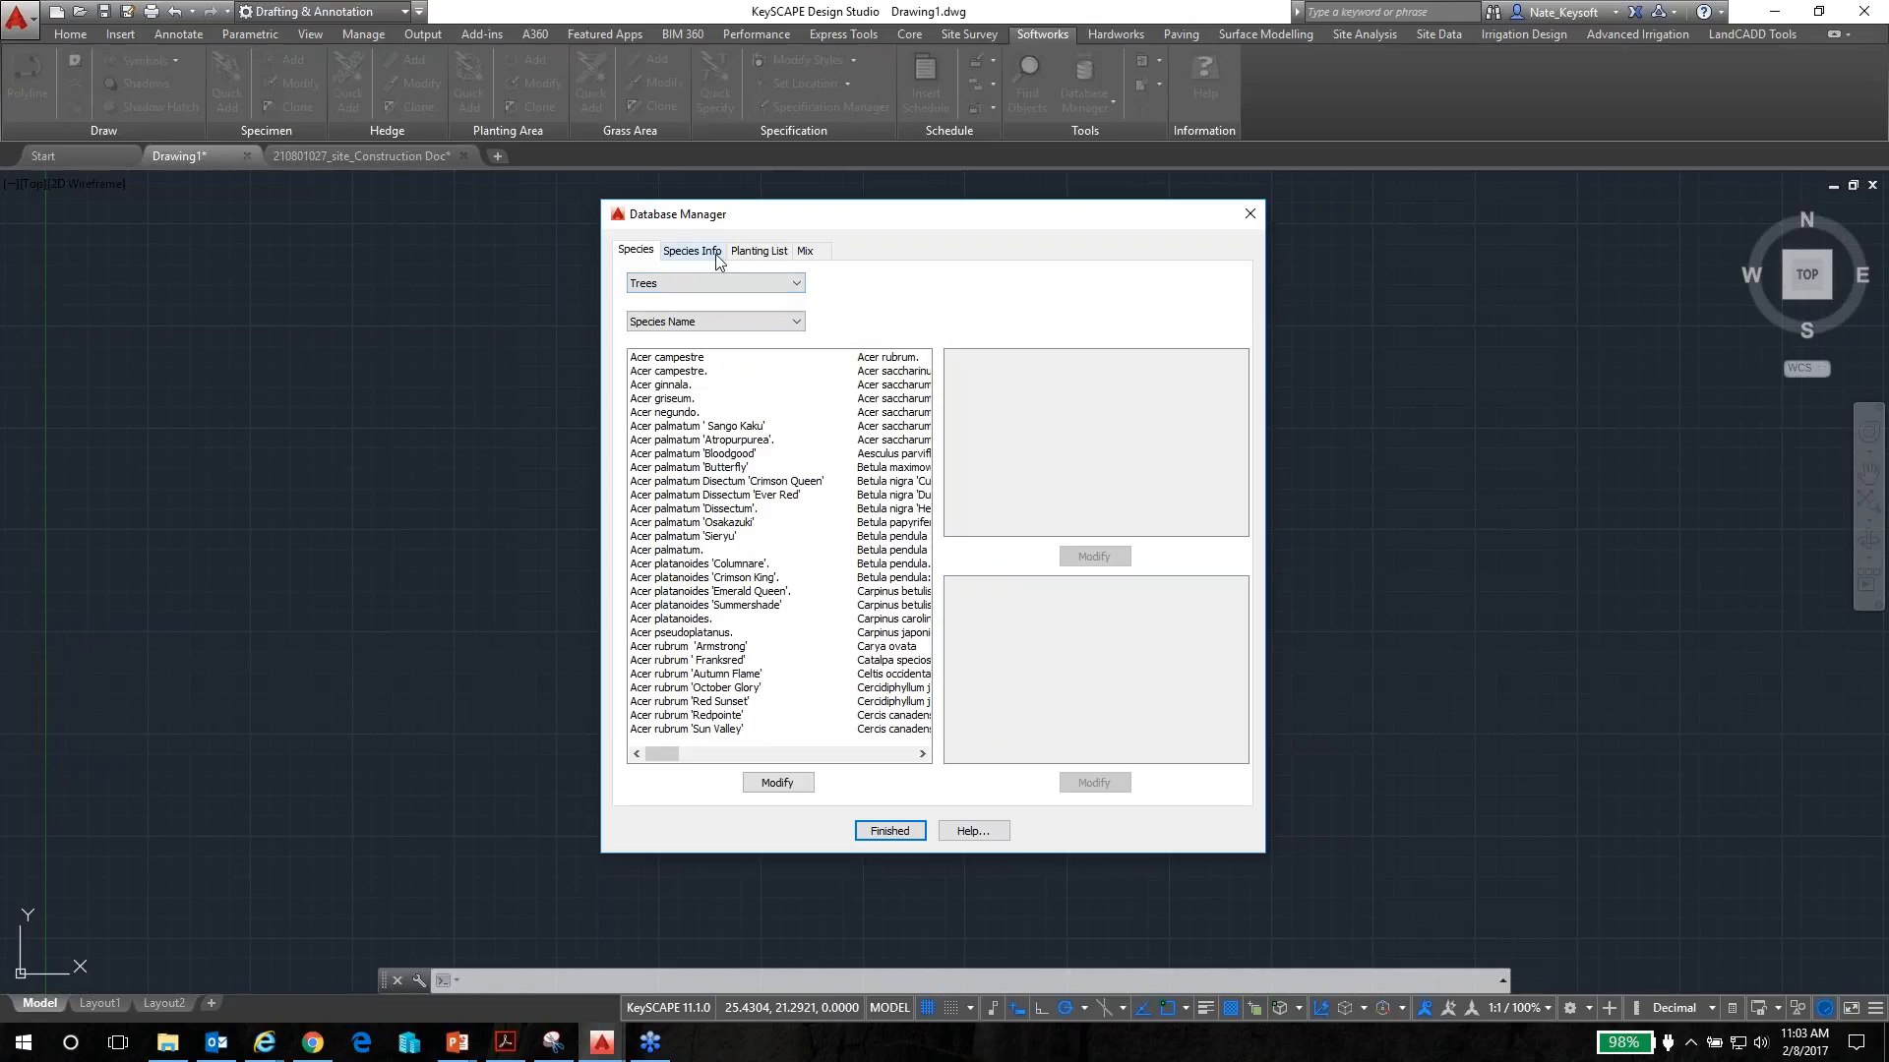
View the plant lists stored under the Urban Residential and Custom planting list groups
left_click(761, 253)
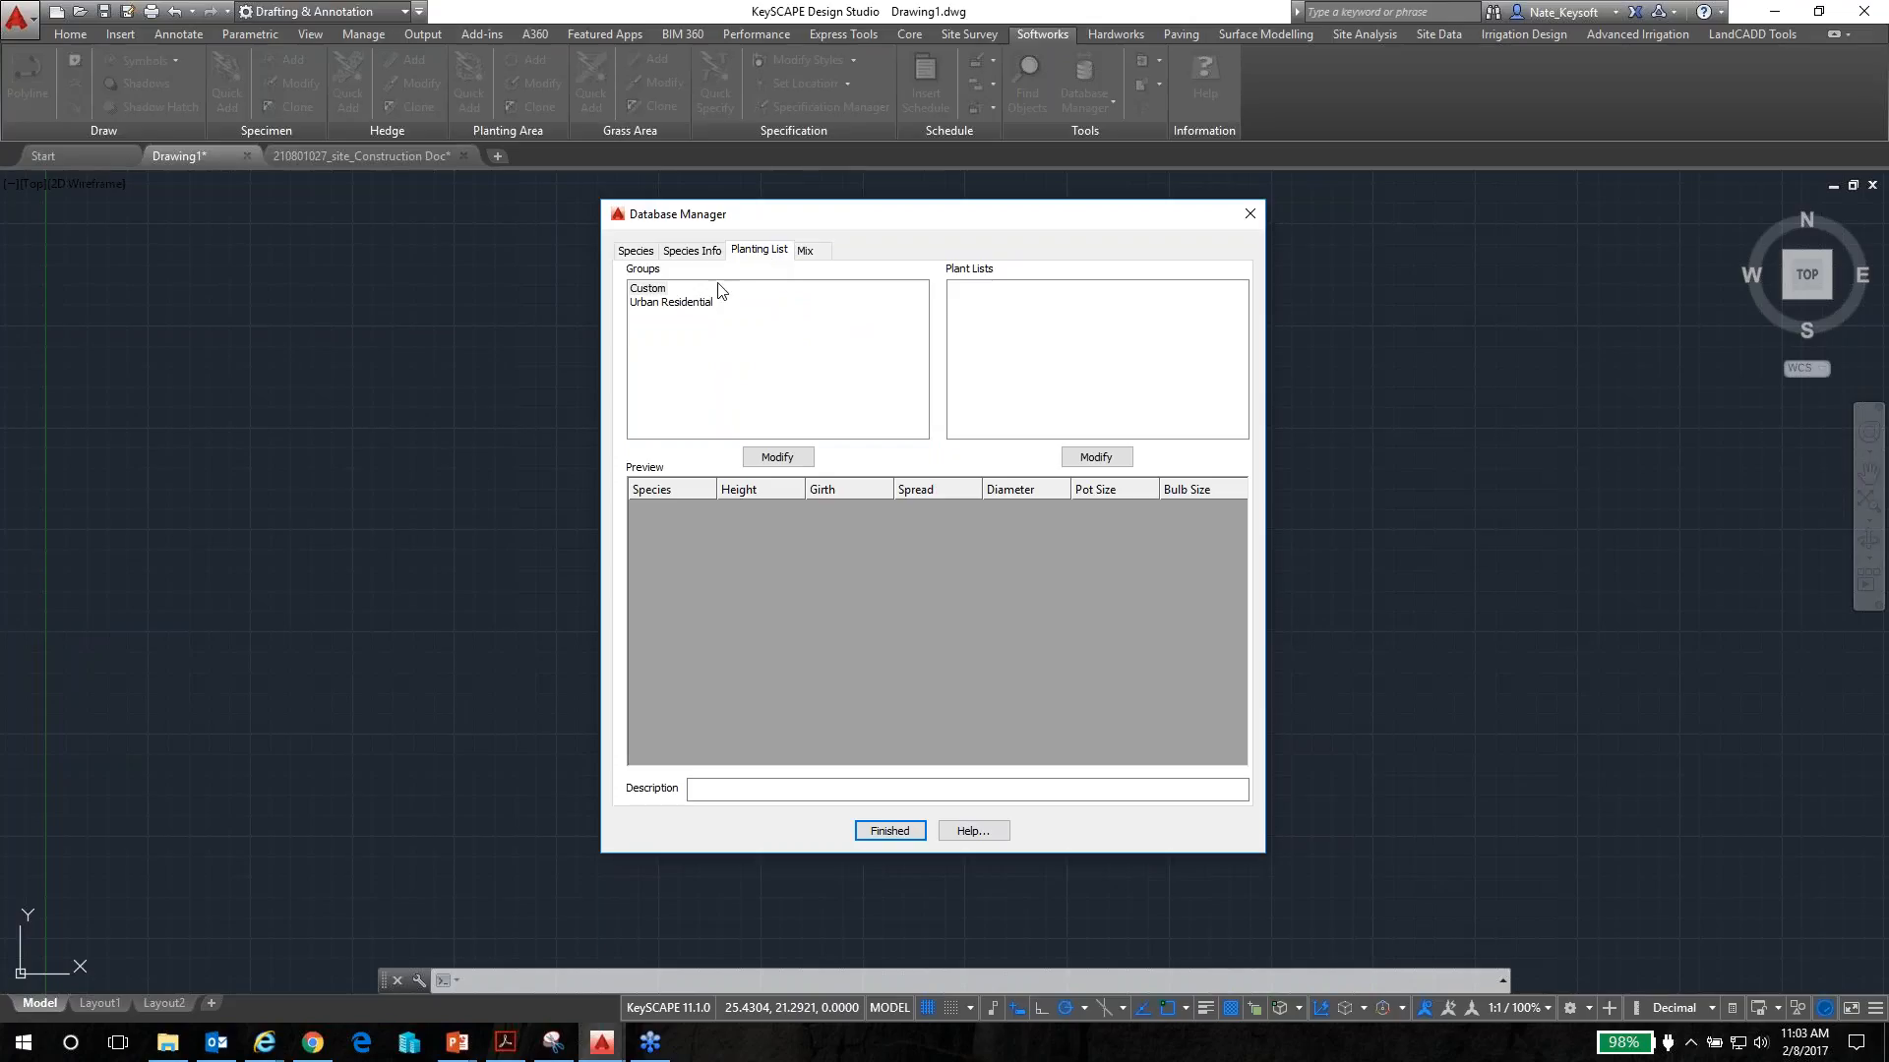
left_click(694, 306)
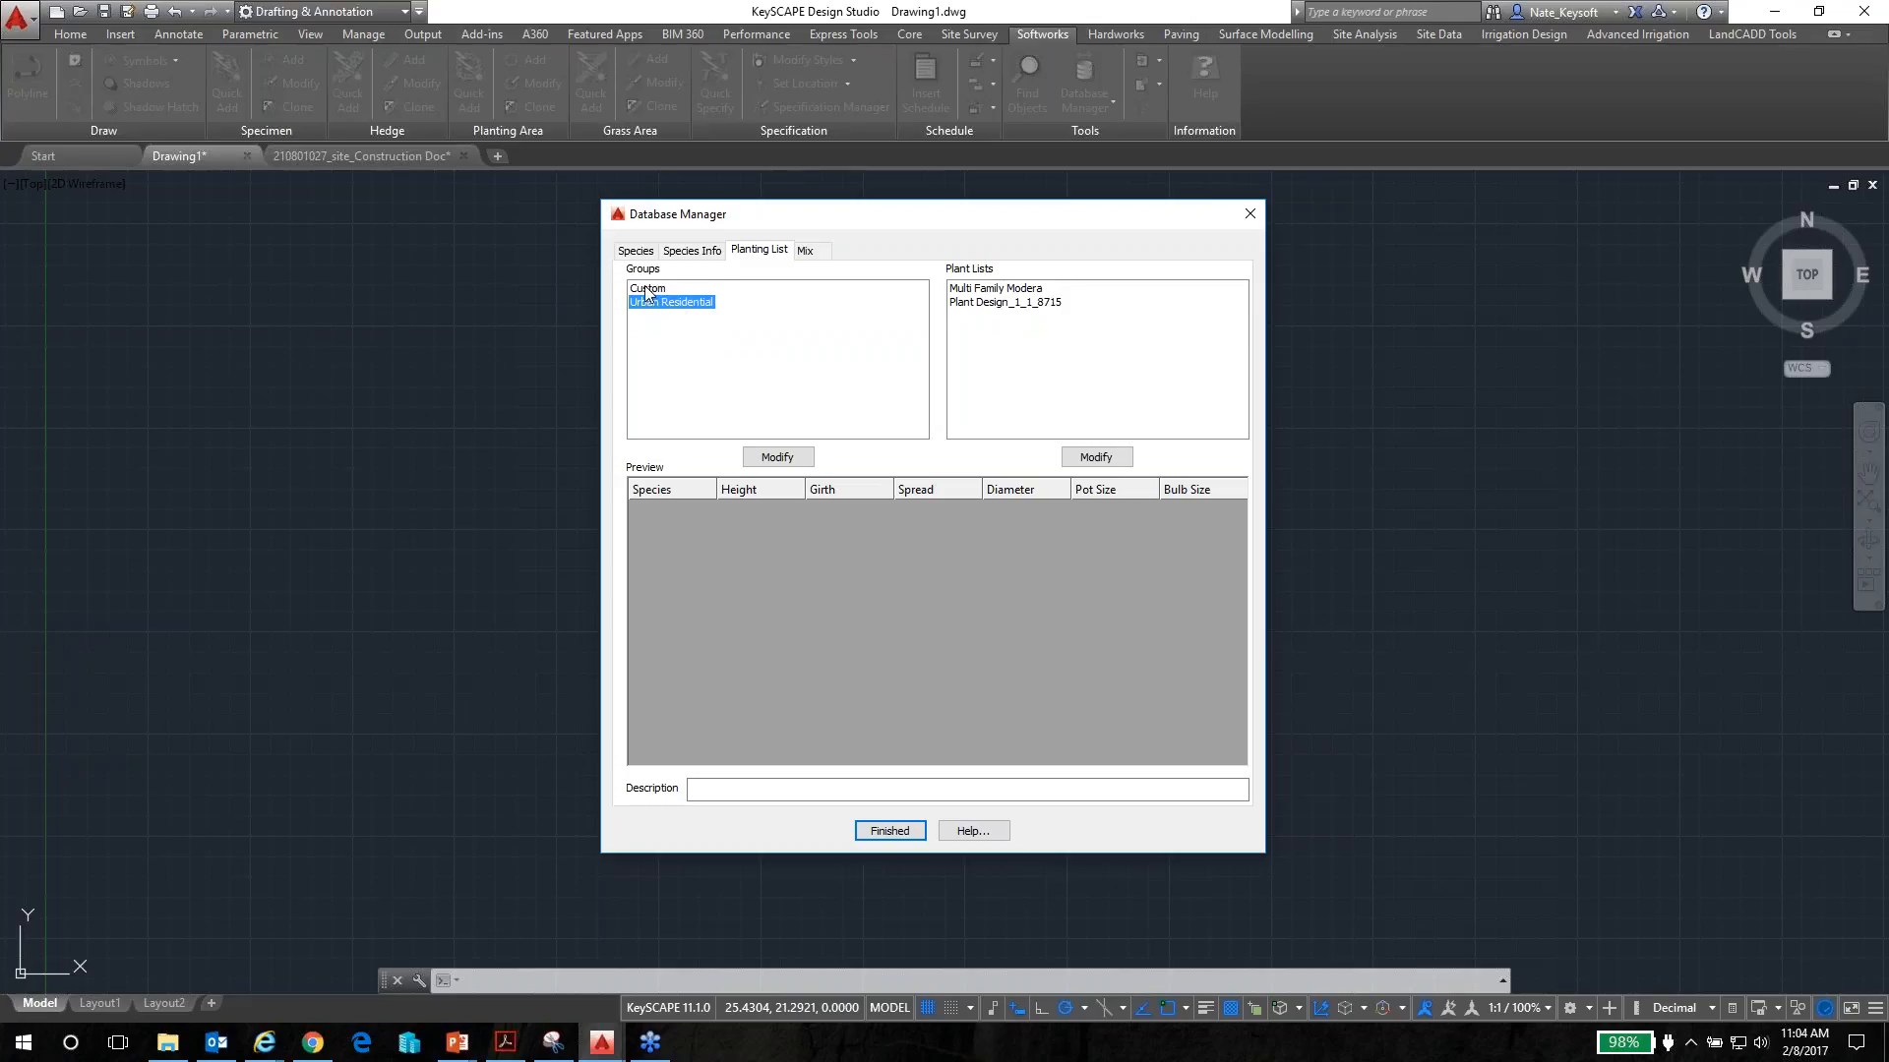
left_click(648, 290)
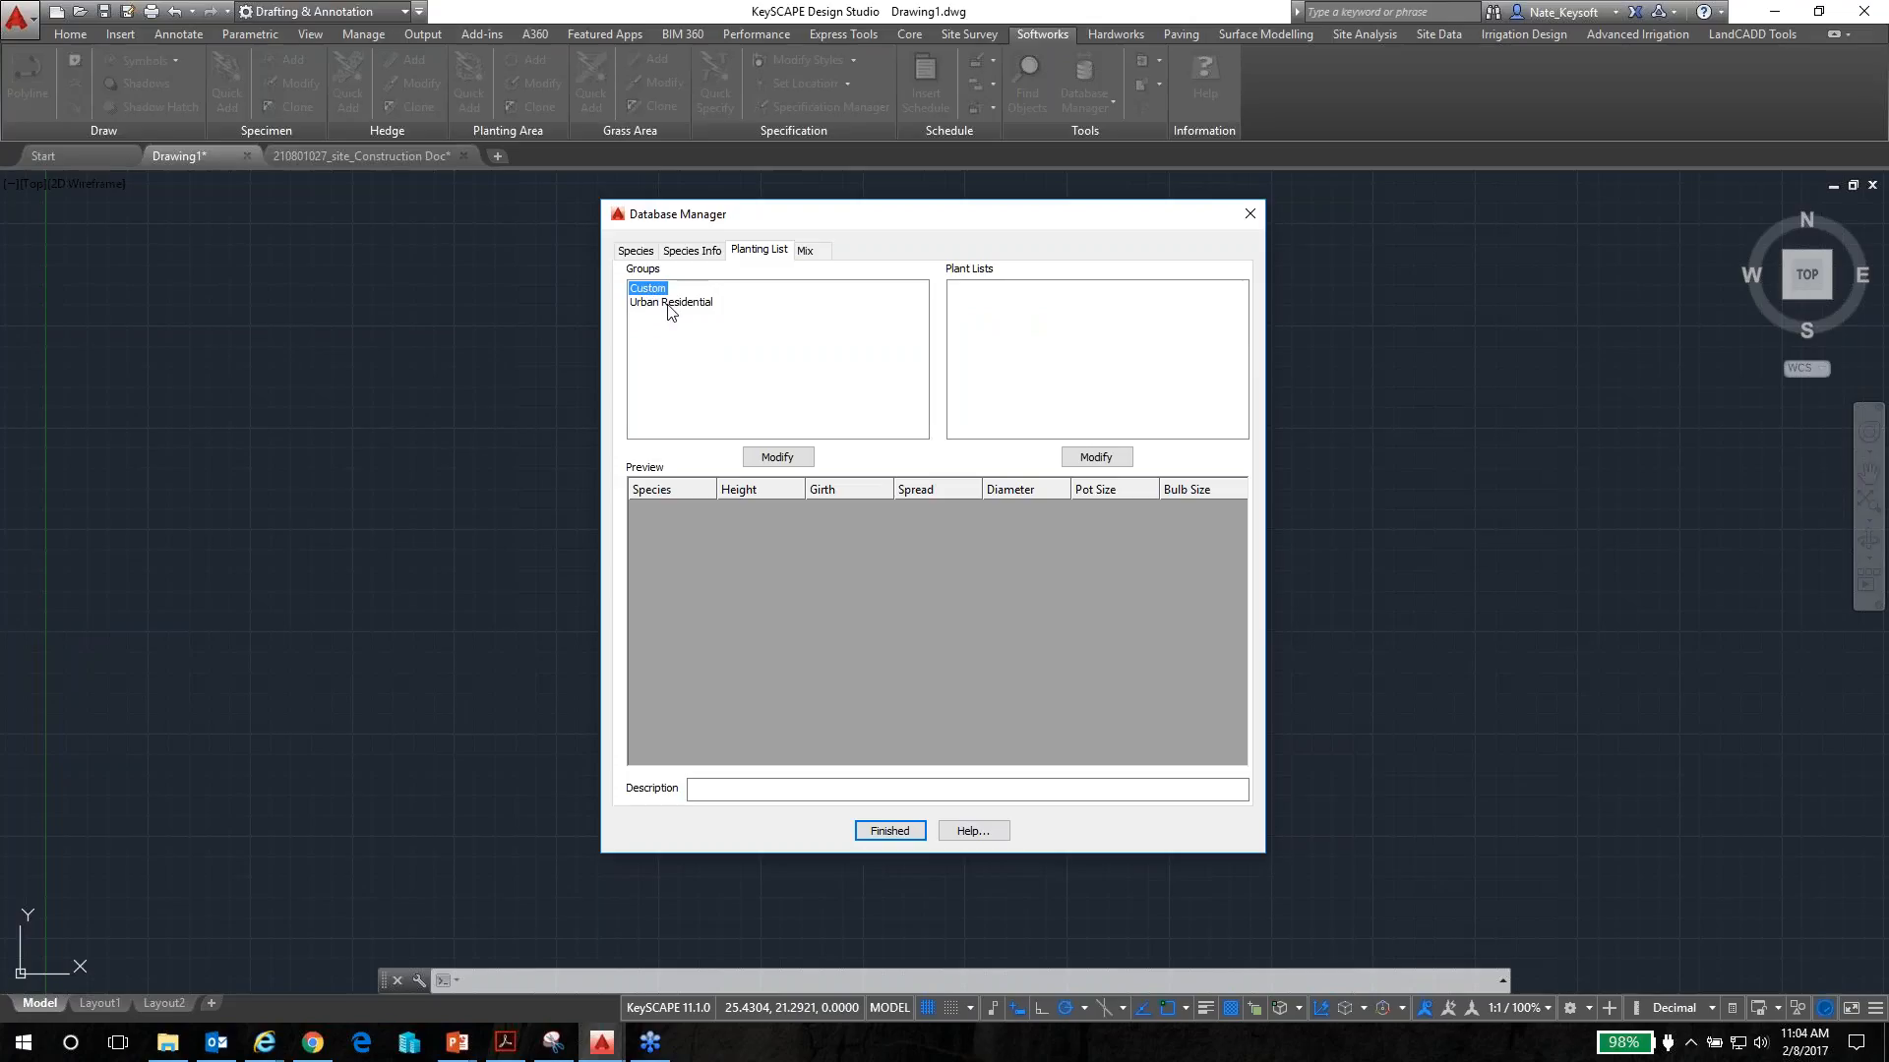
left_click(661, 303)
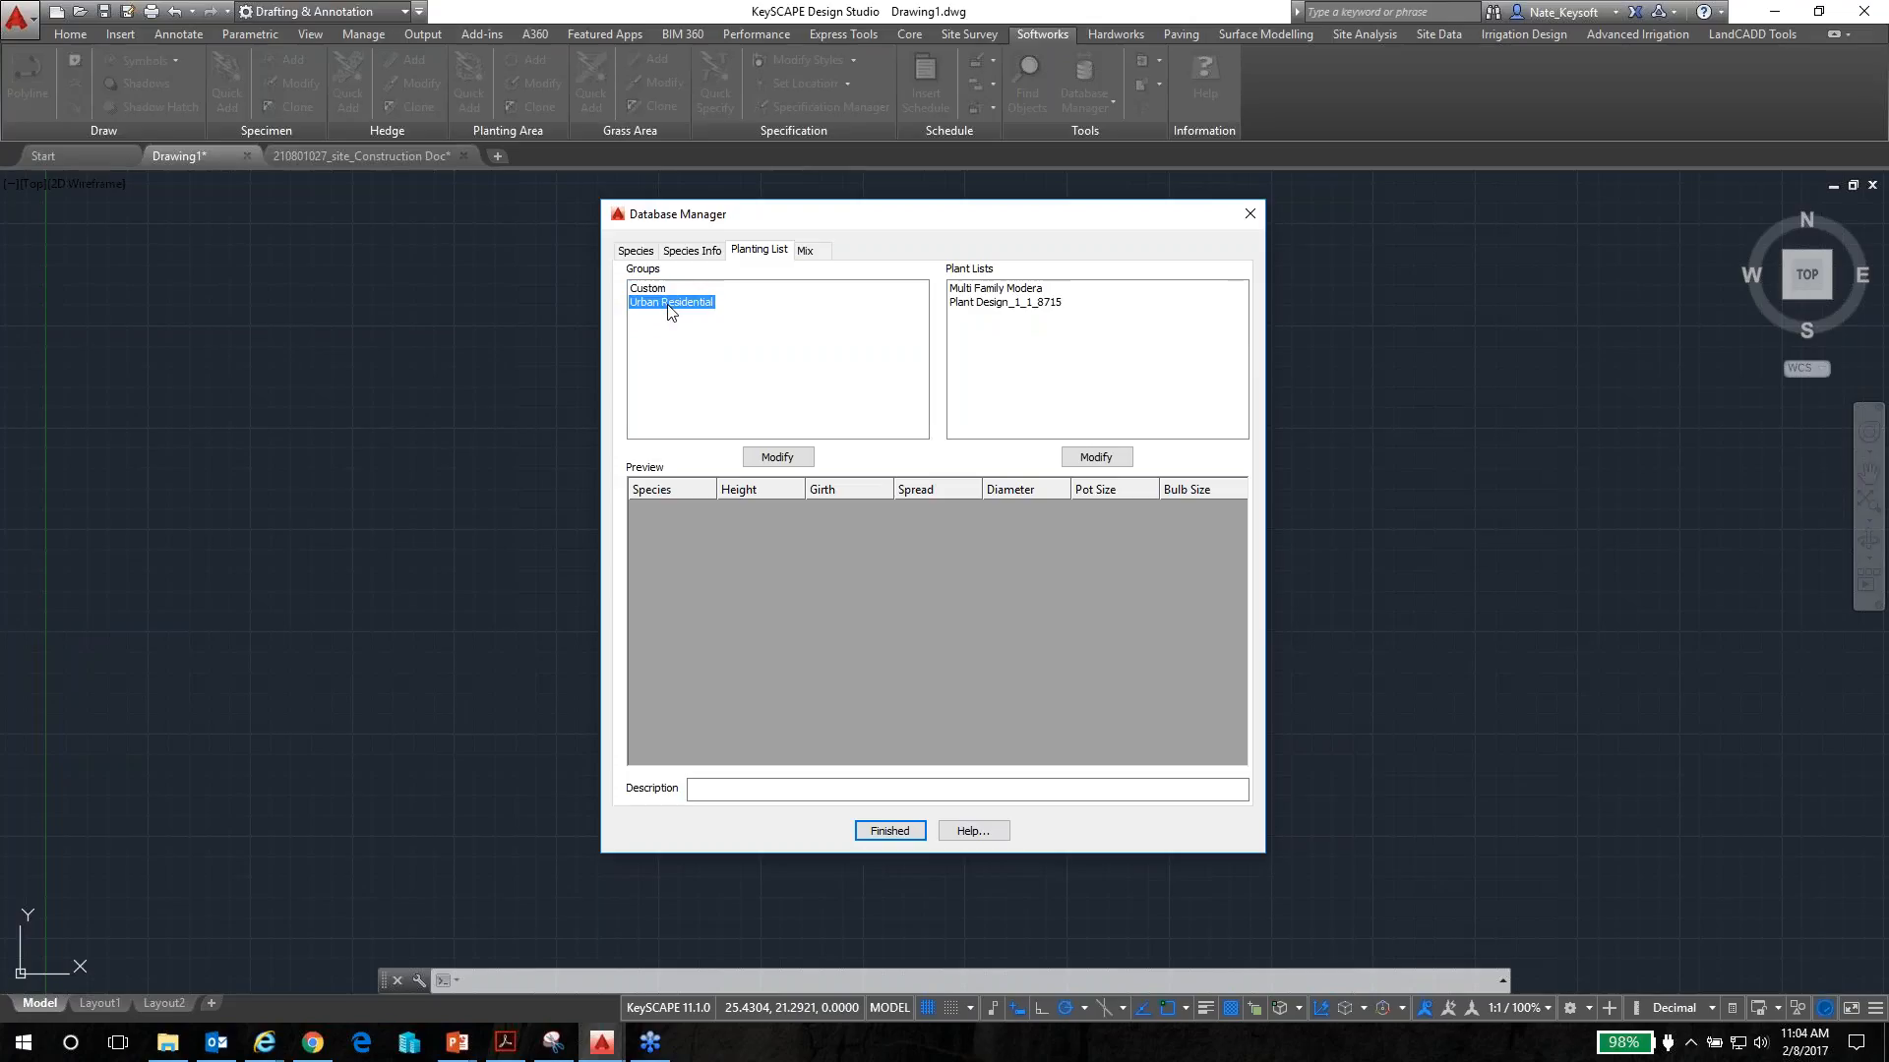
Add a new plant list group named New England Plants
left_click(782, 460)
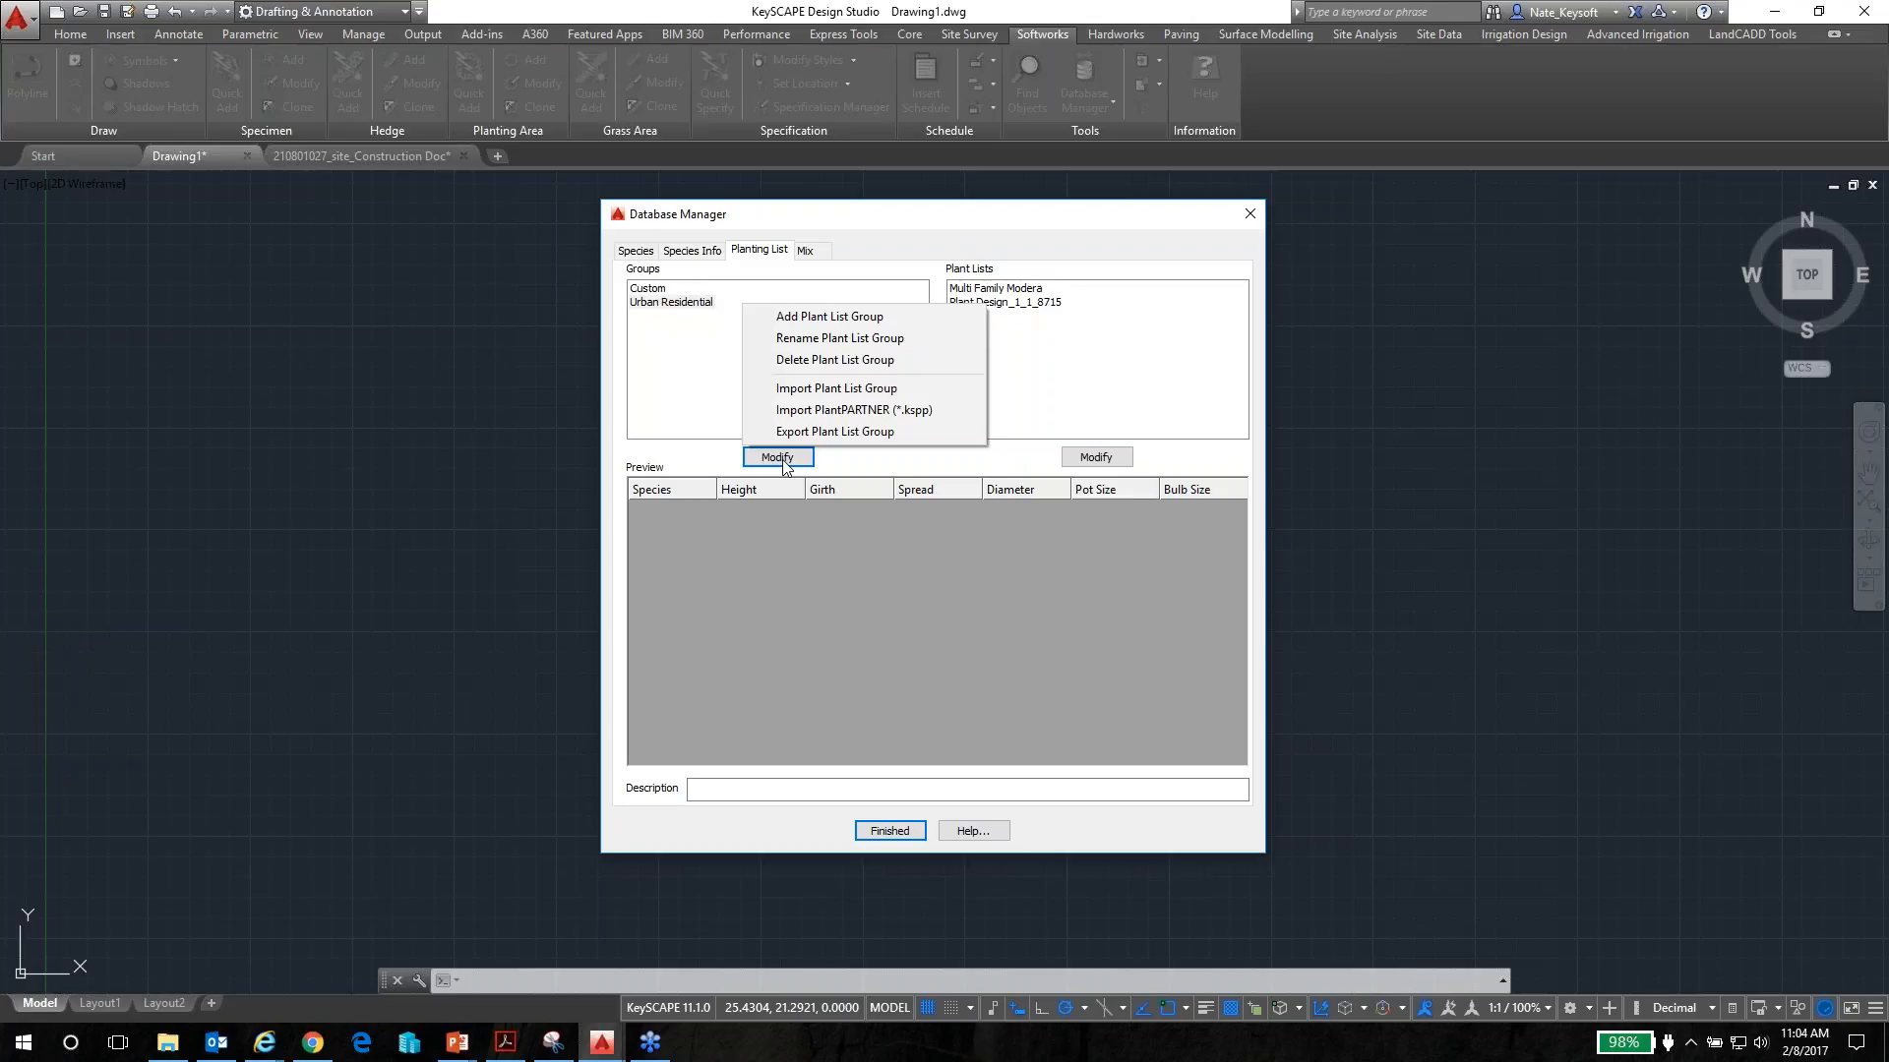
left_click(813, 317)
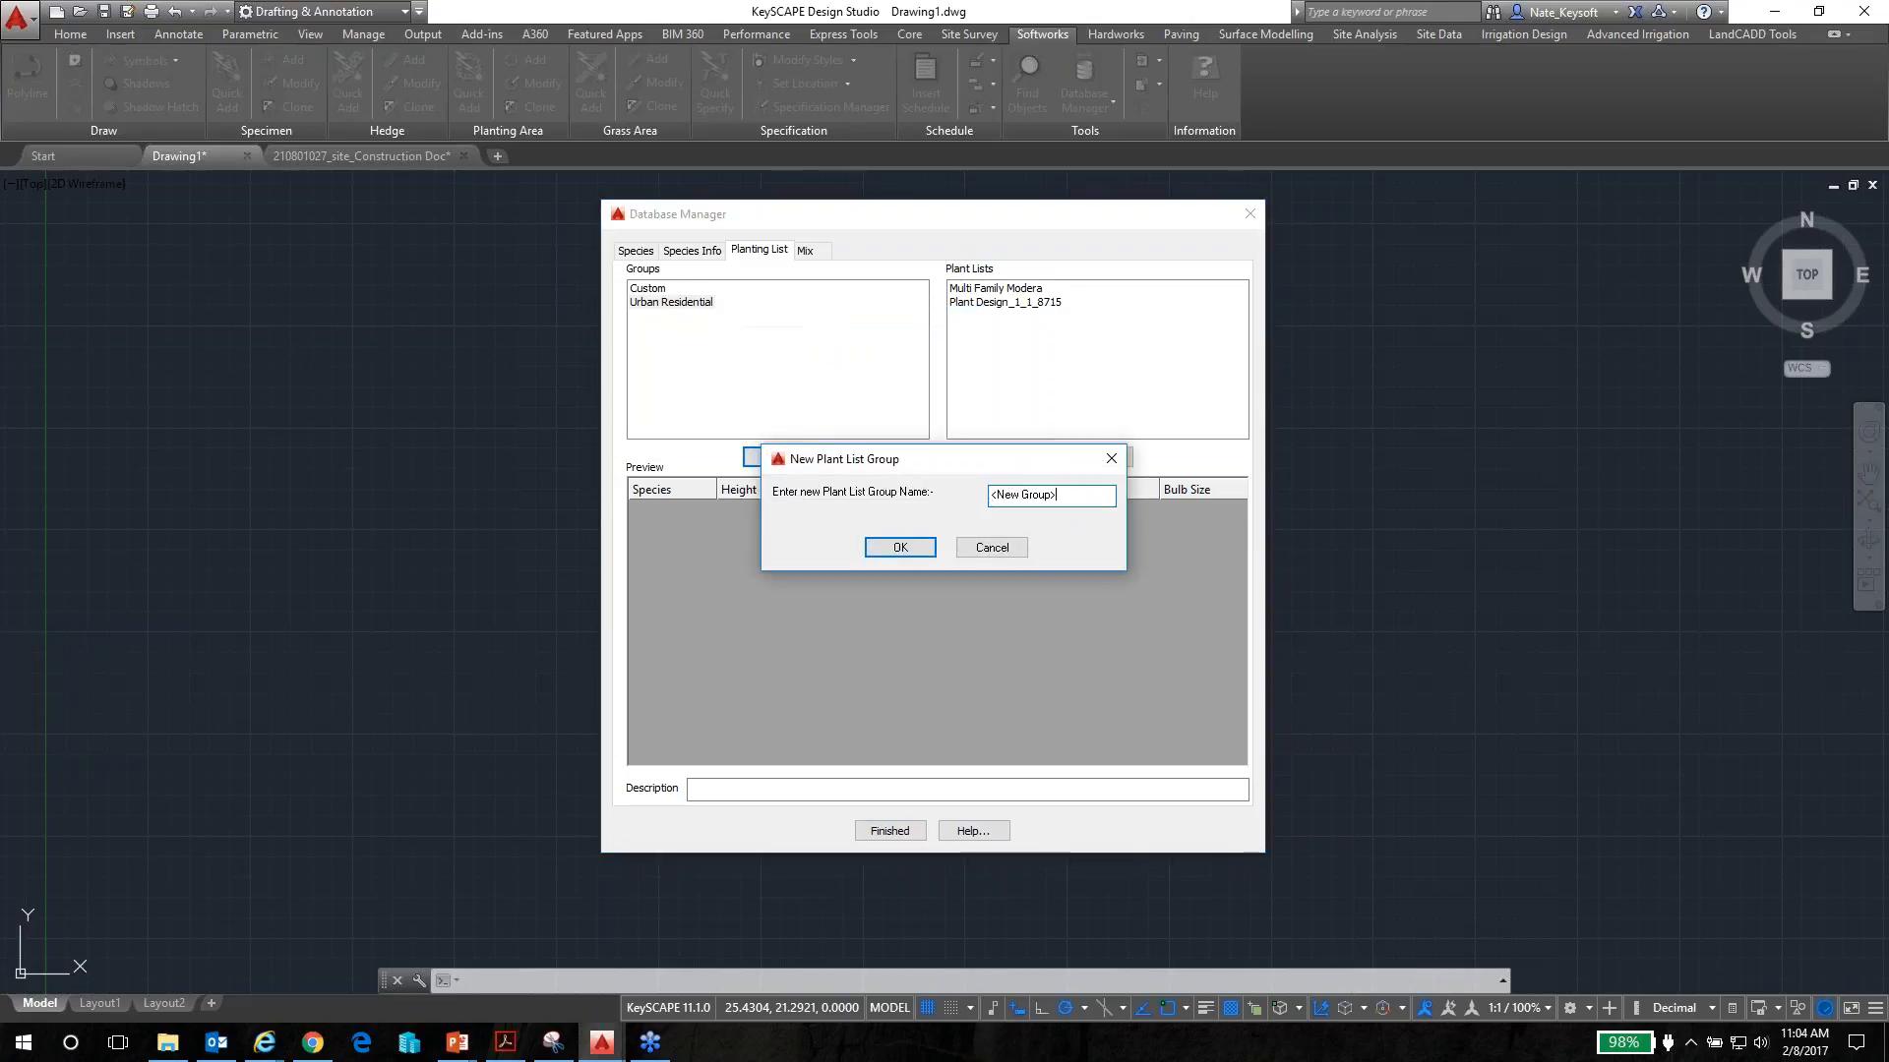
left_click_drag(1056, 495, 949, 504)
type("New England Plants")
left_click(902, 548)
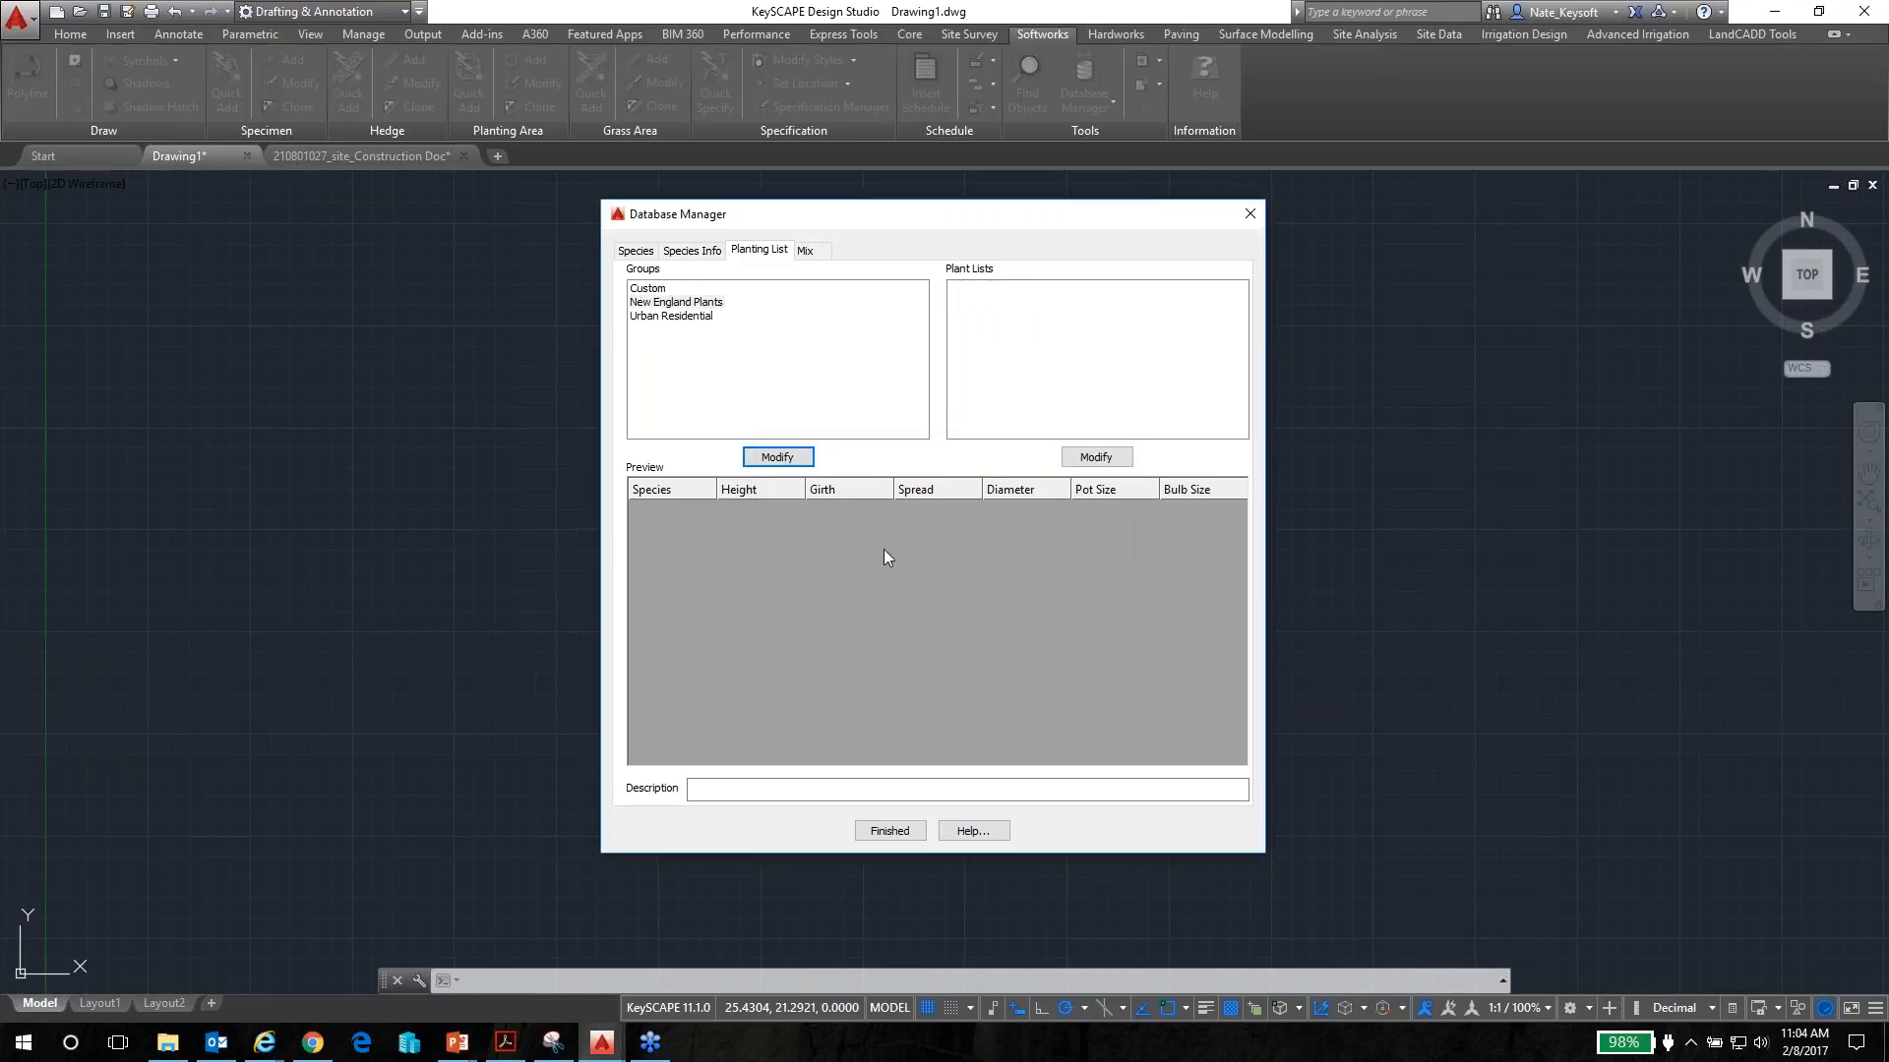
Review the plant list group options and check the lists under the New England Plants and Urban Residential groups
left_click(778, 459)
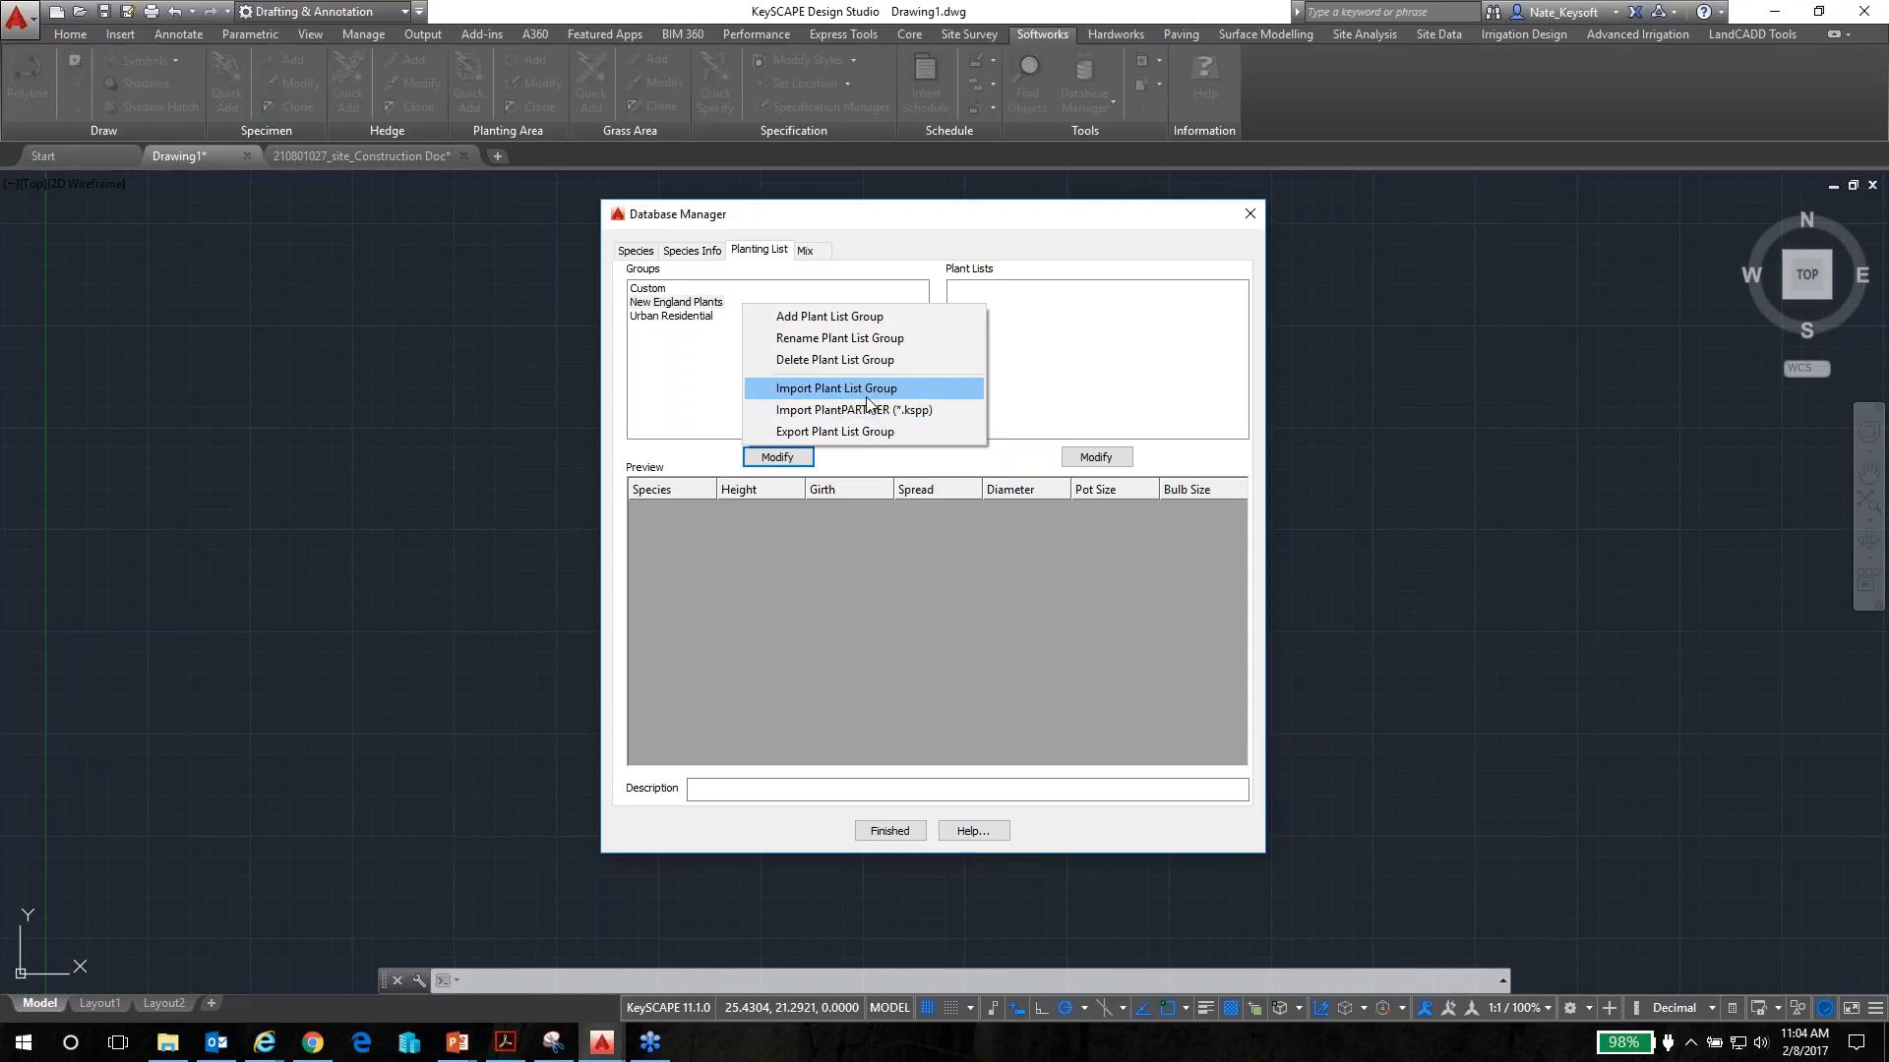
left_click(790, 459)
left_click(681, 415)
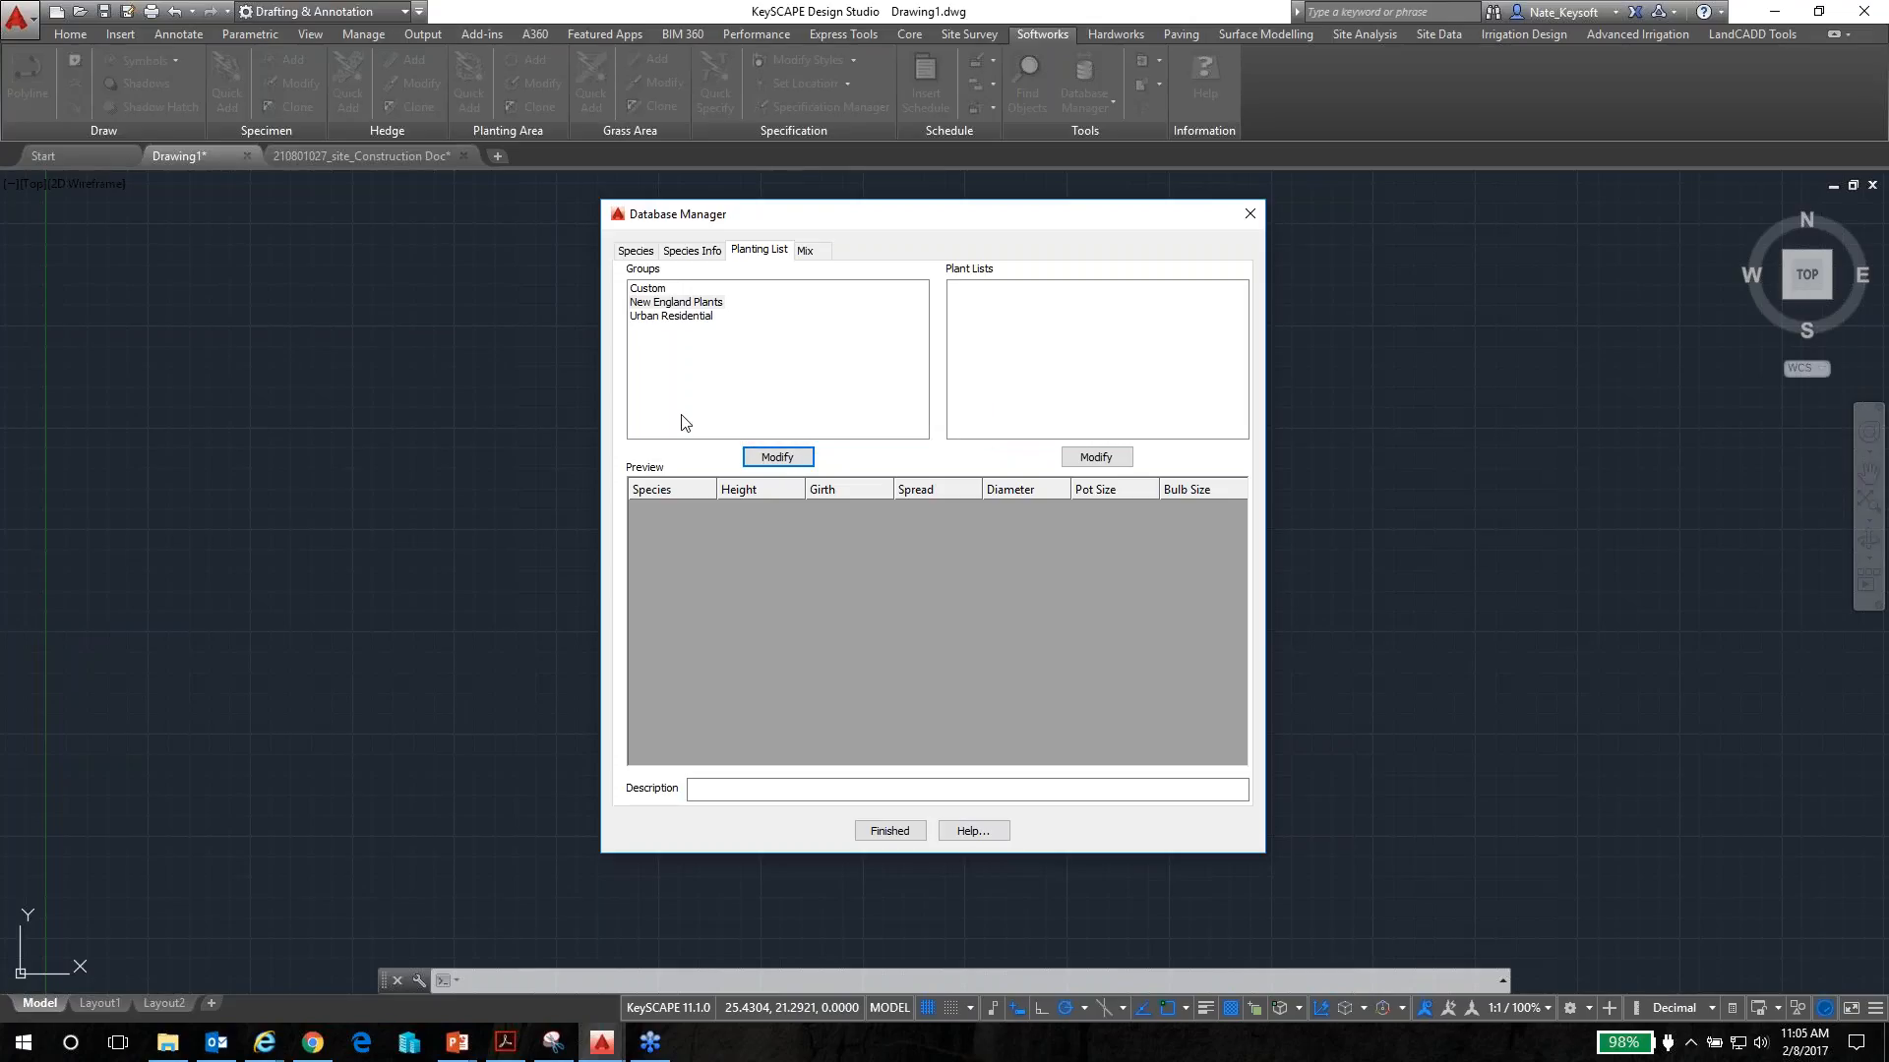
left_click(684, 304)
left_click(689, 317)
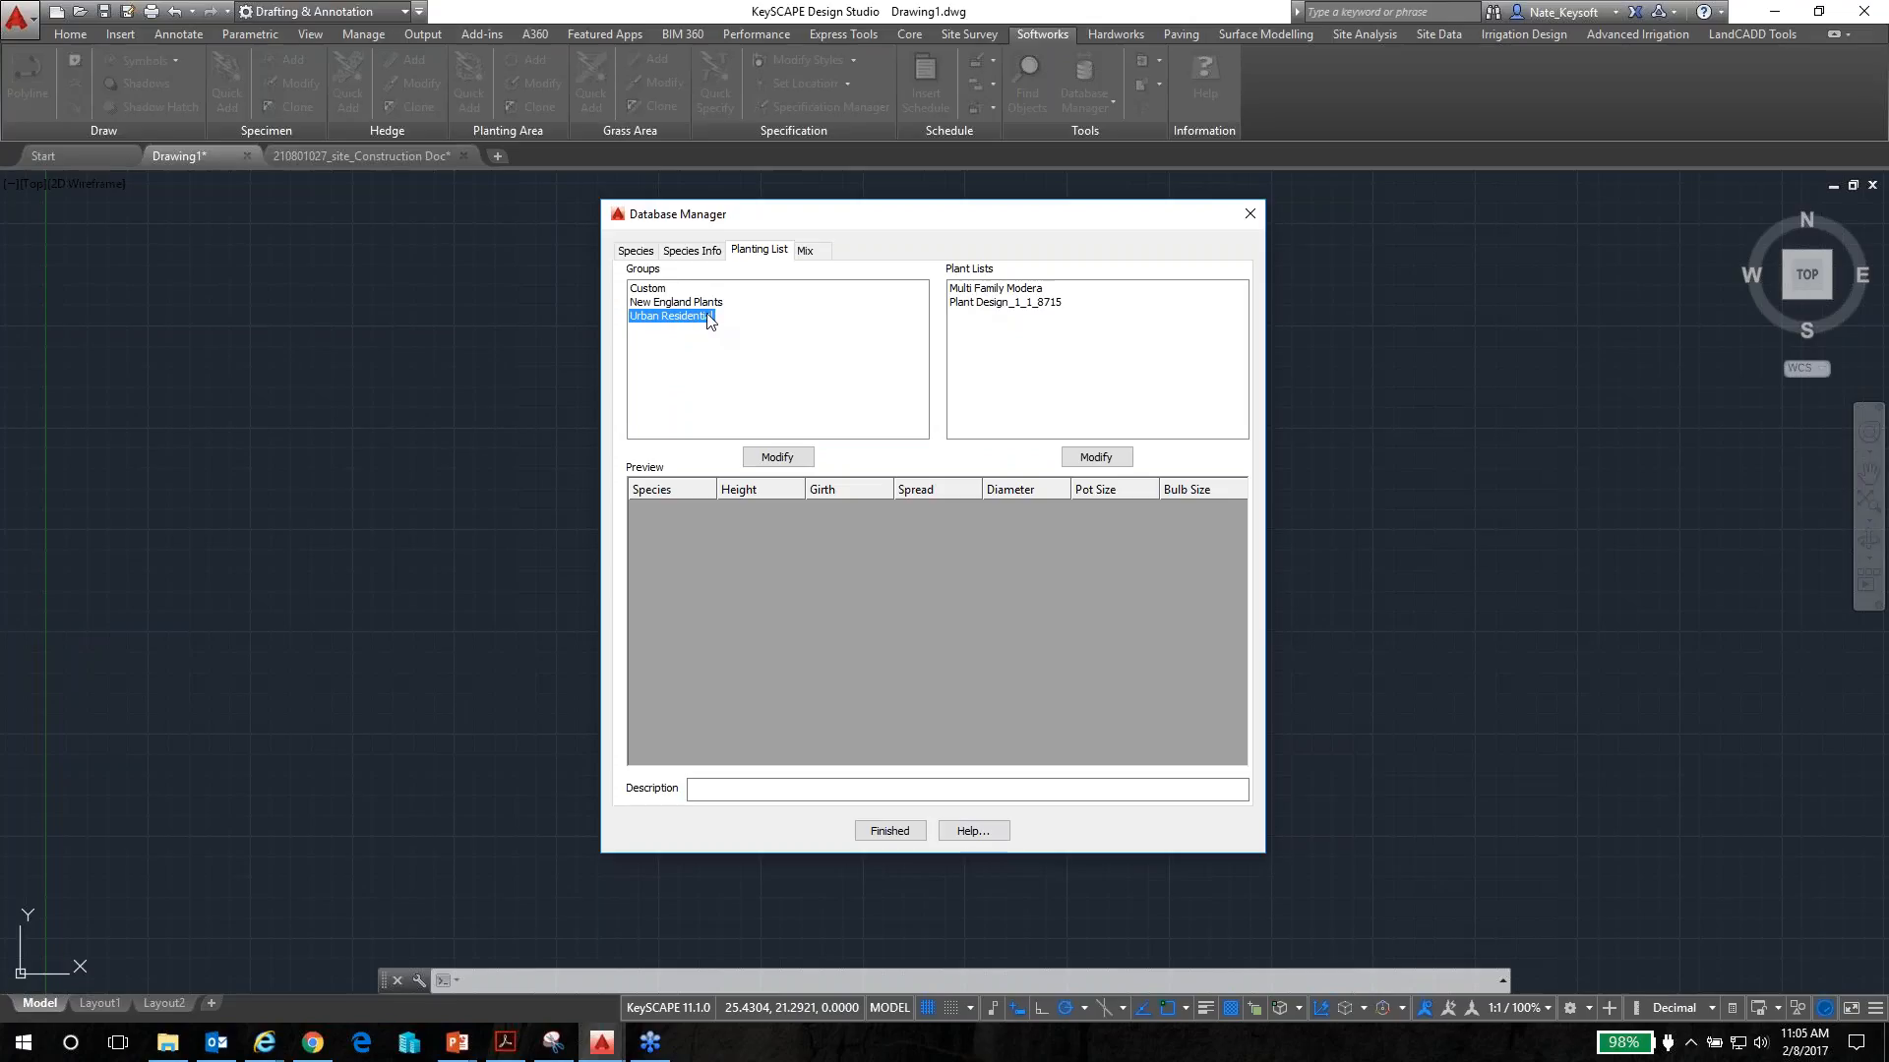
Start a new plant list named Metro West - Boston in the New England Plants group, with the density type set to Ctr
left_click(687, 303)
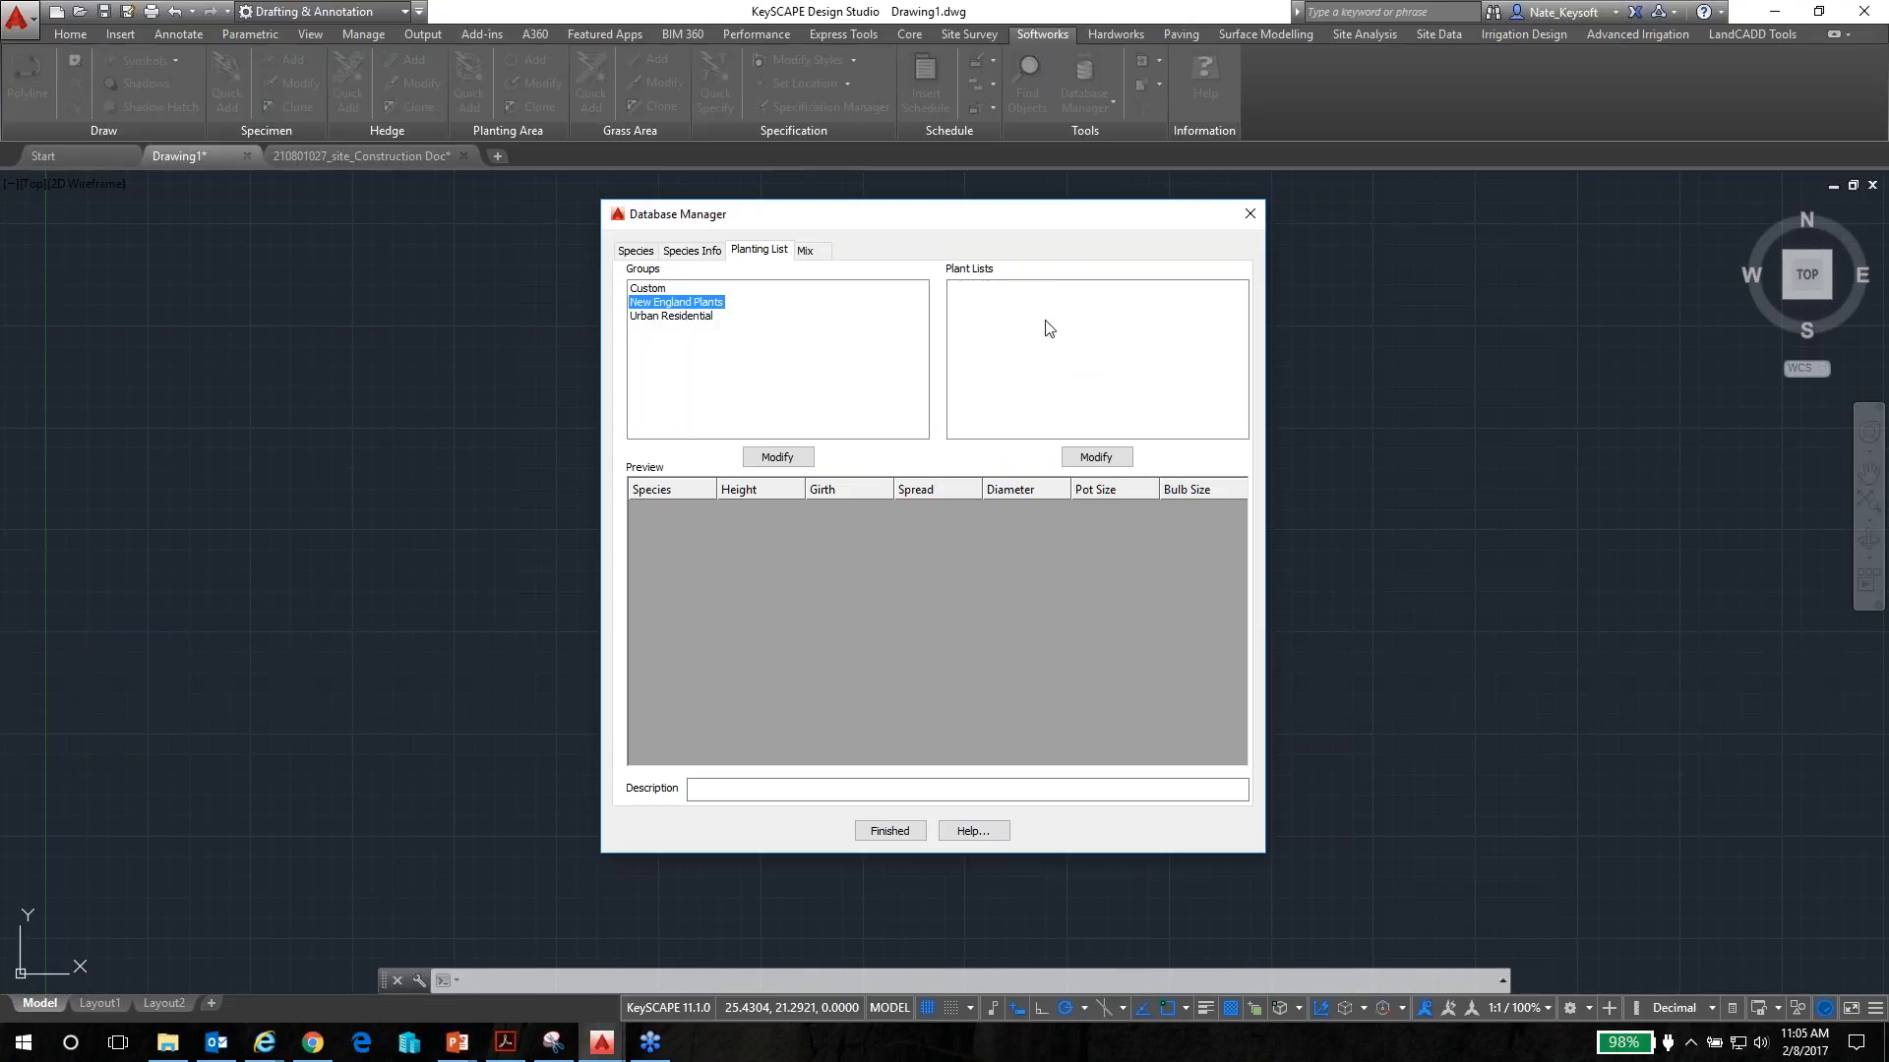
left_click(1101, 462)
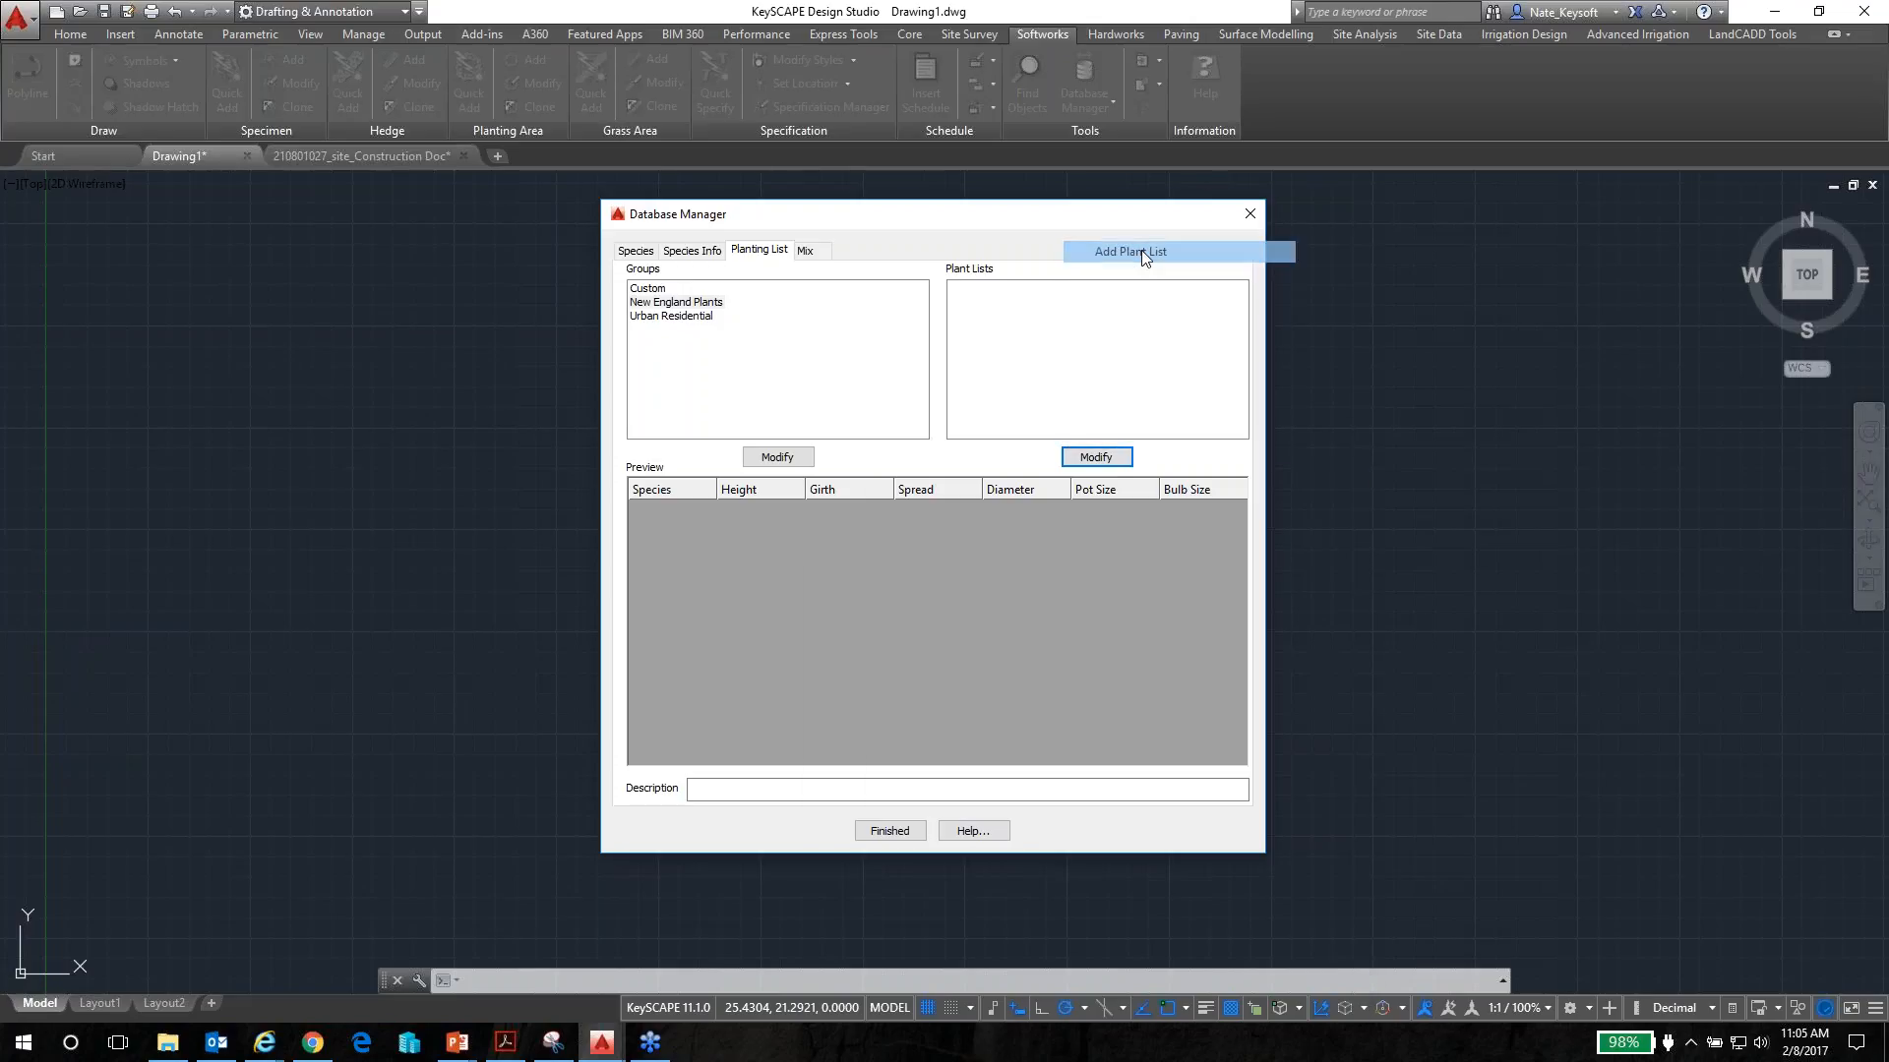
left_click(1141, 251)
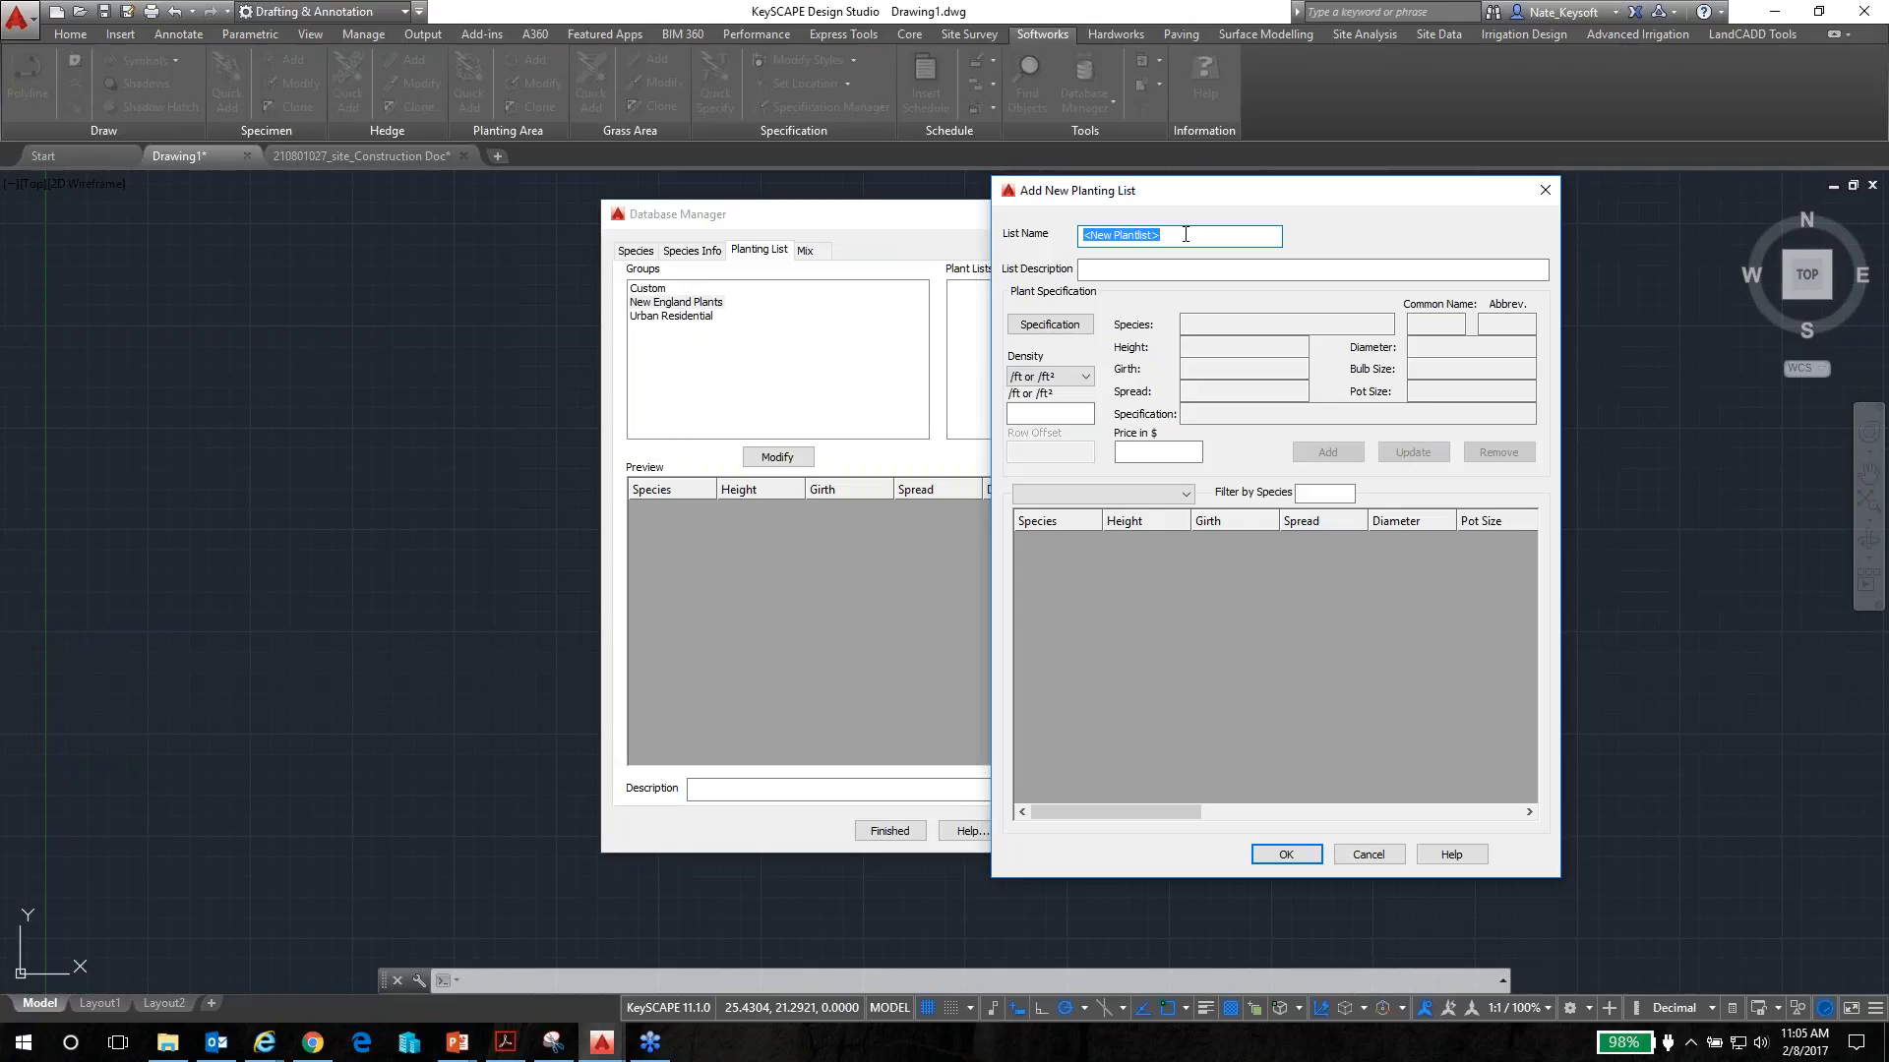
type("Metro West - Boston")
left_click(1083, 269)
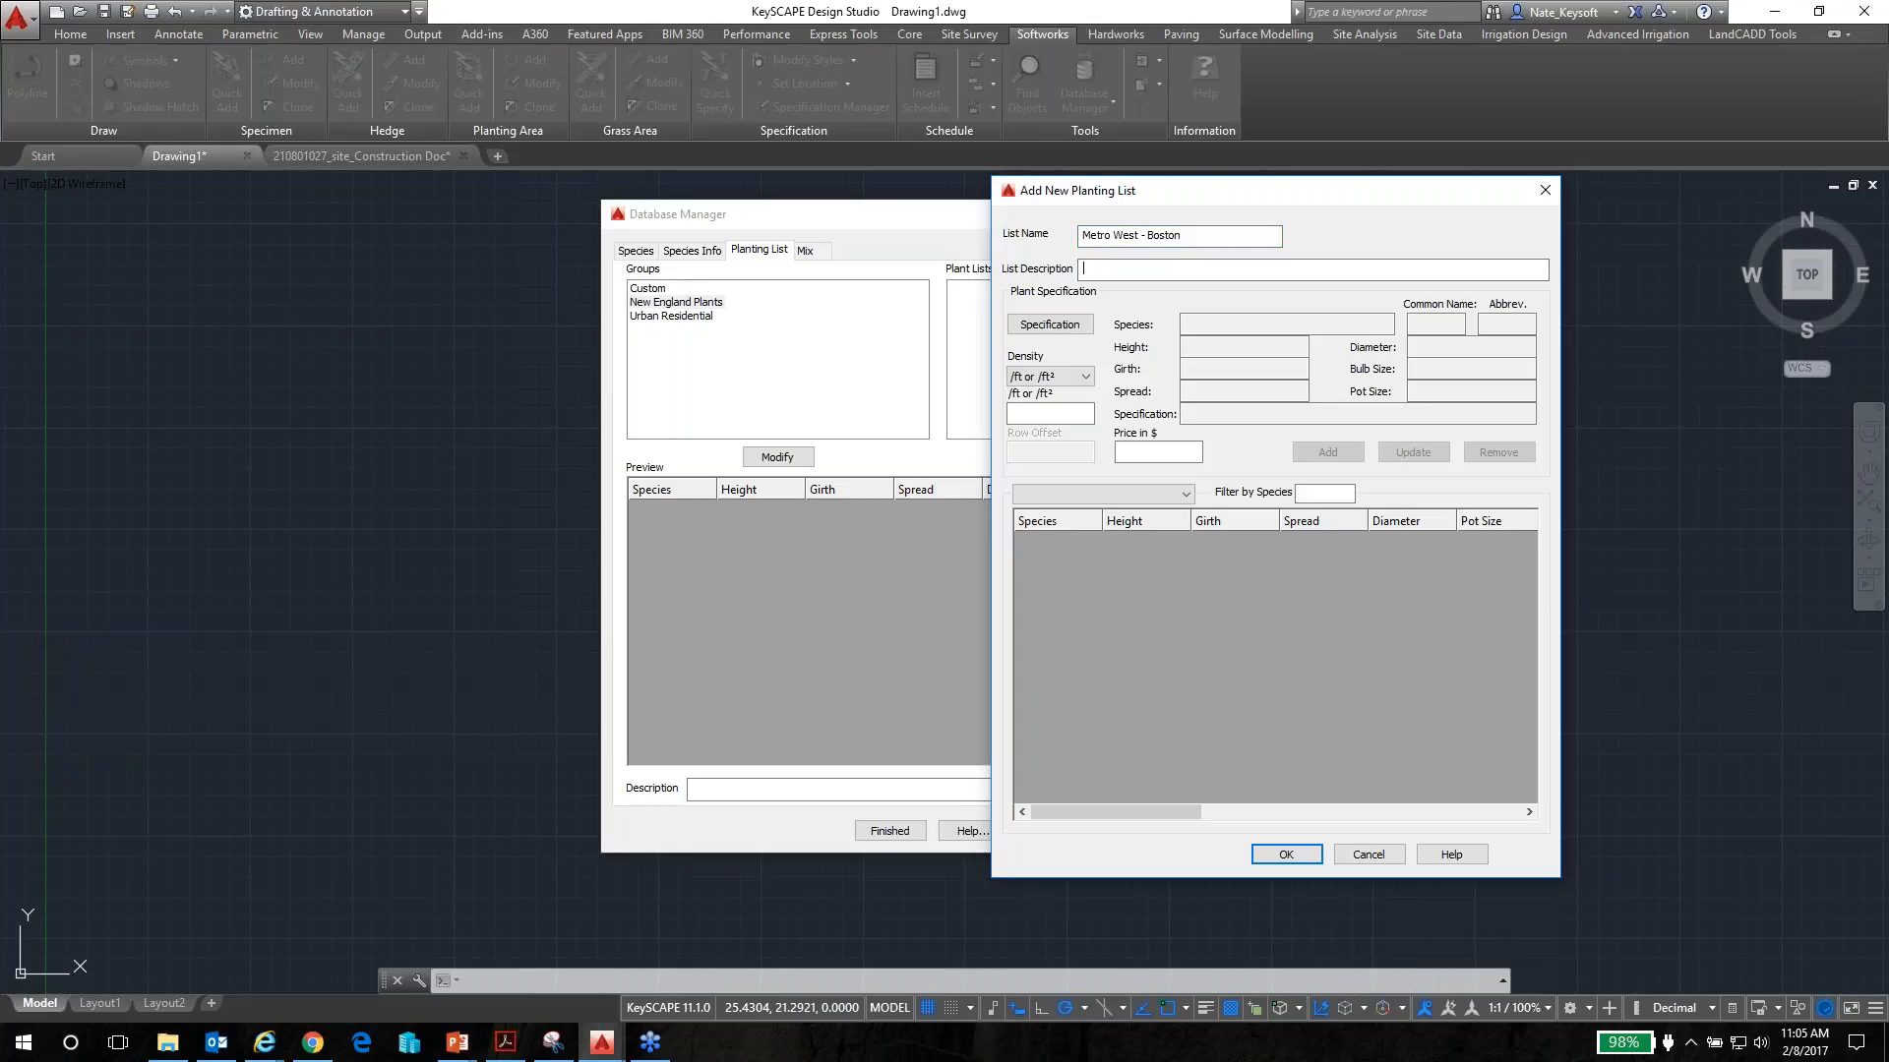
left_click(1166, 272)
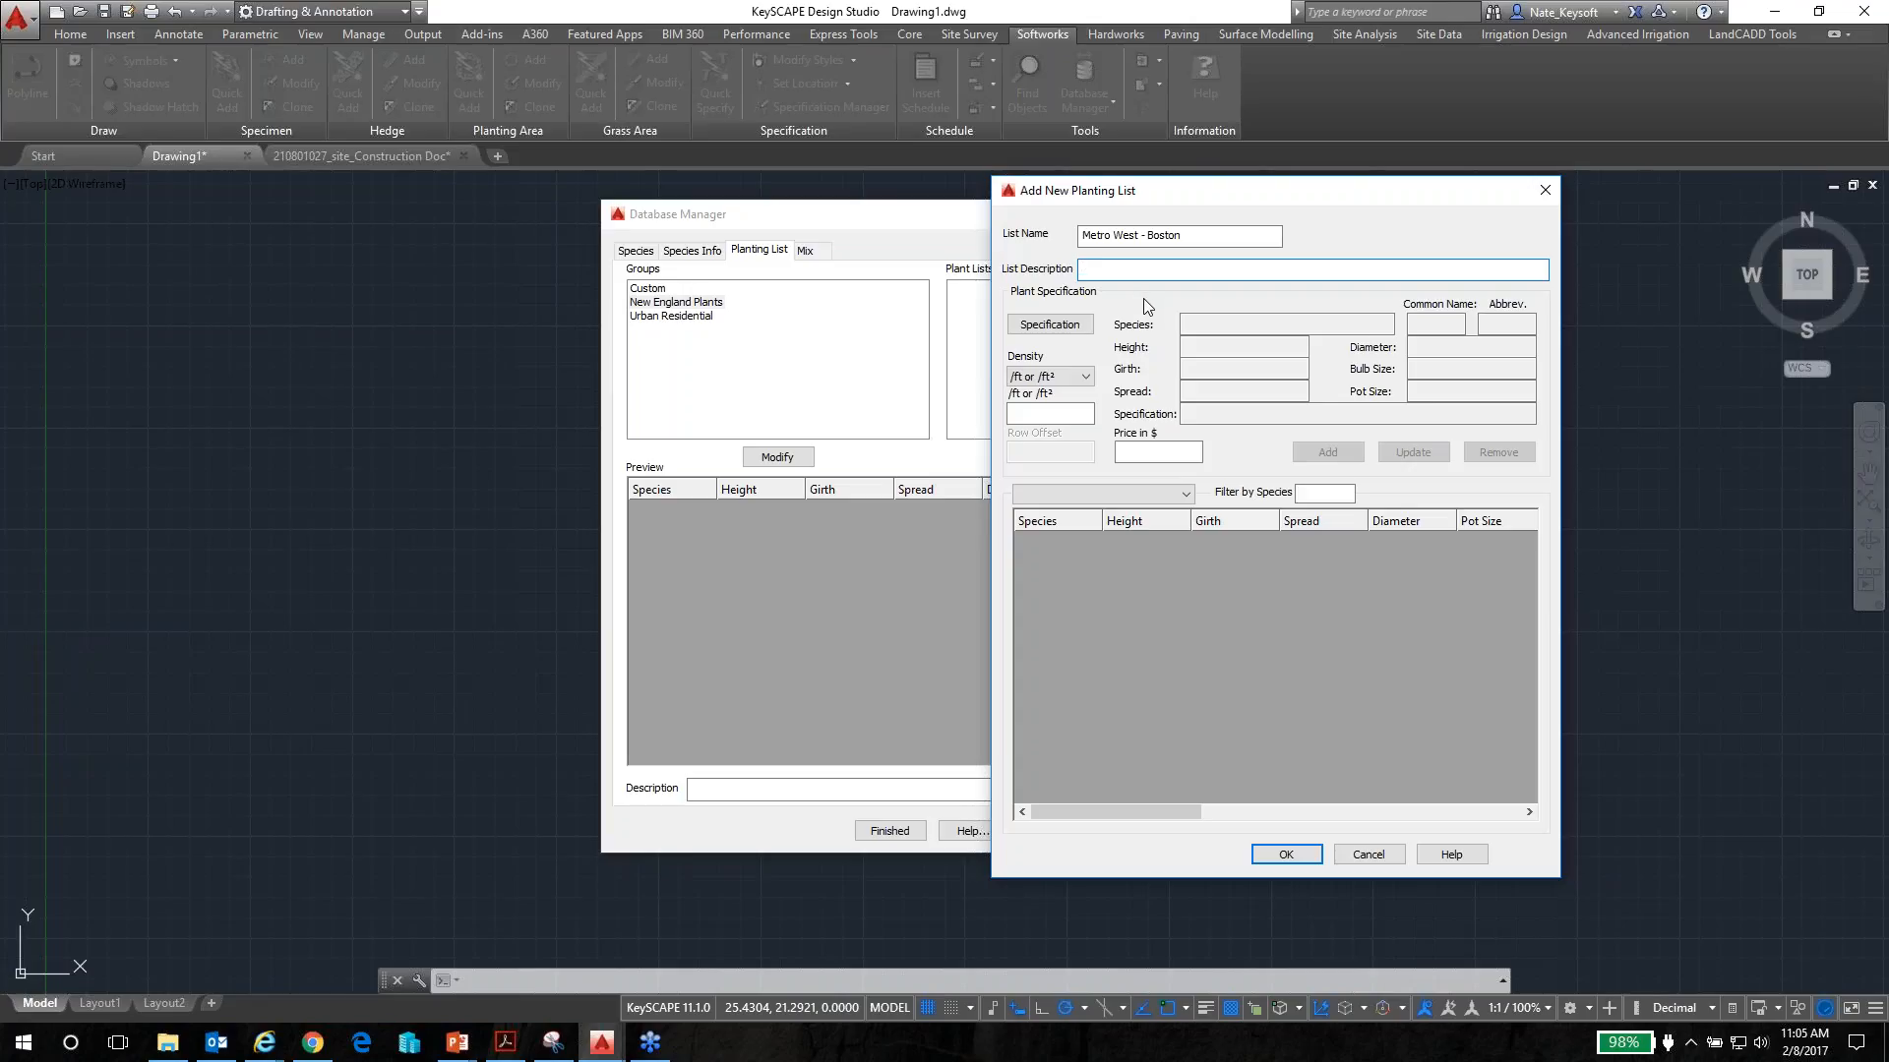
left_click(1292, 657)
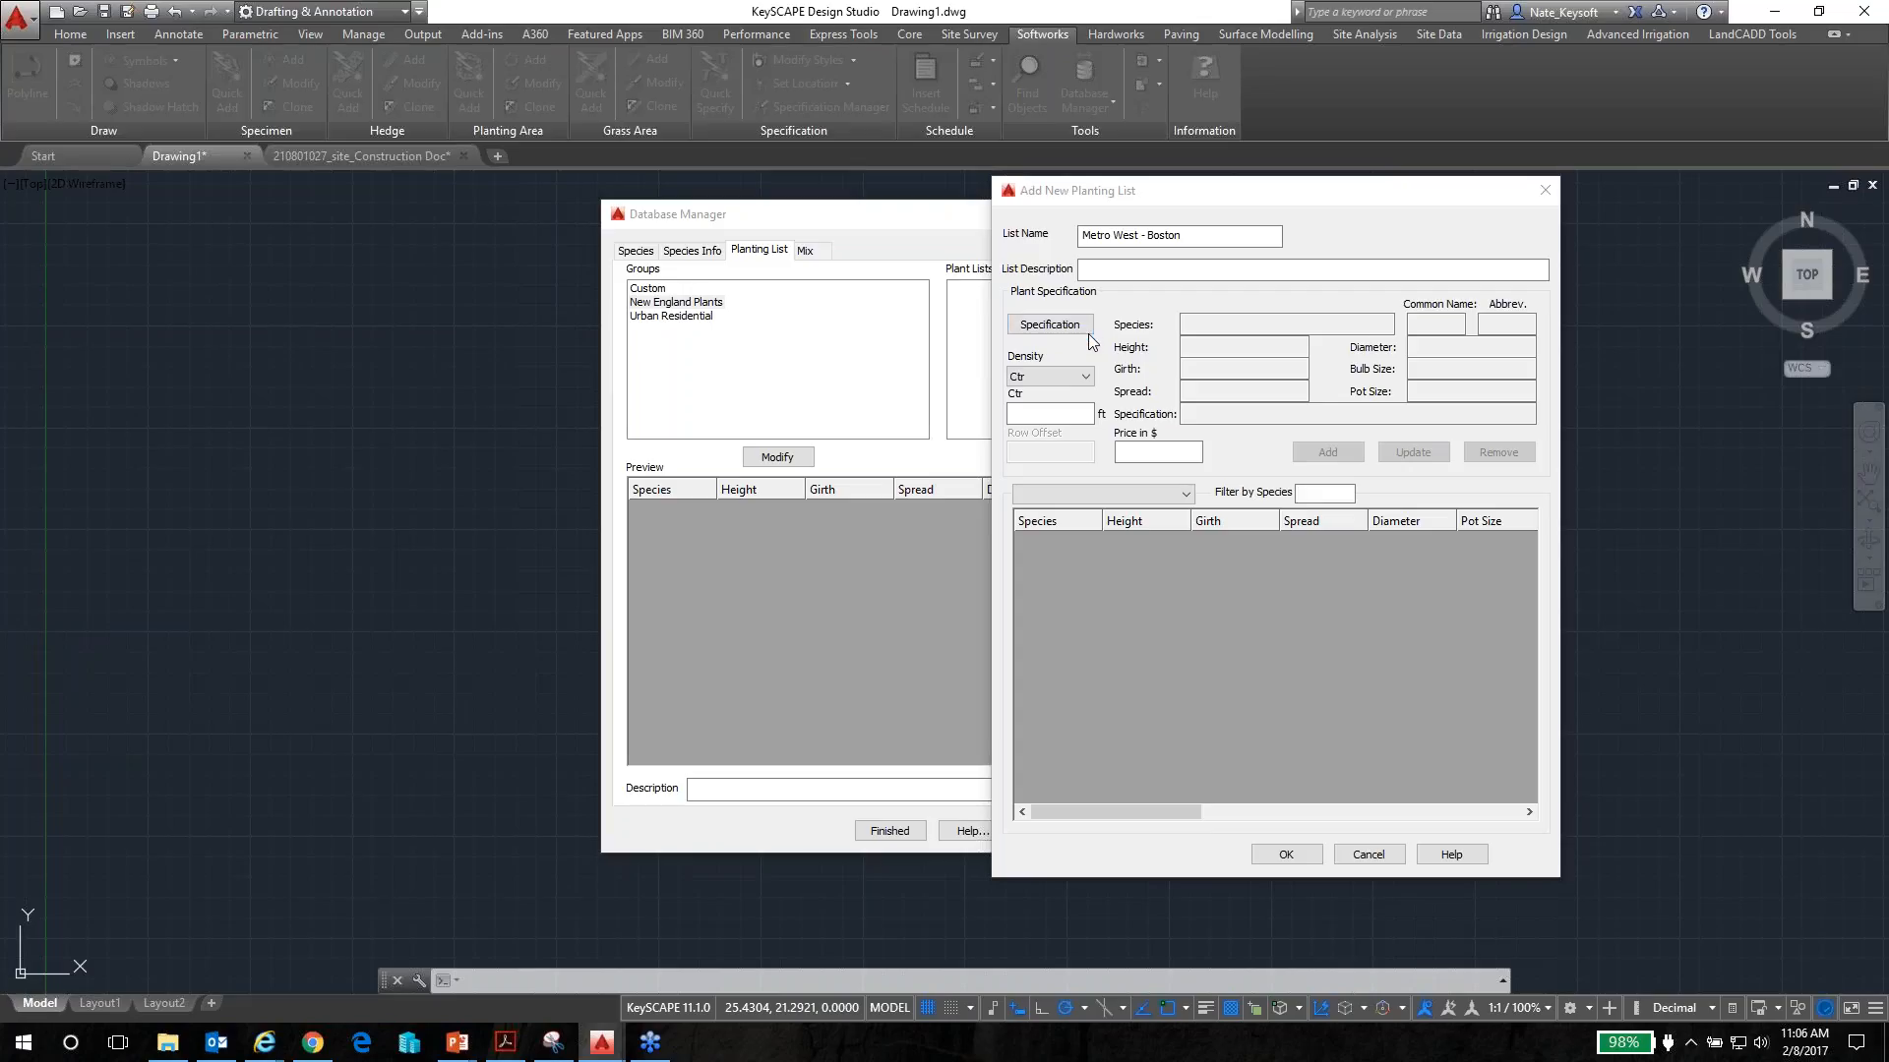
Start a plant specification for the tree Betula nigra 'Dura Heat', with common name River Birch and abbreviation BND
left_click(1087, 330)
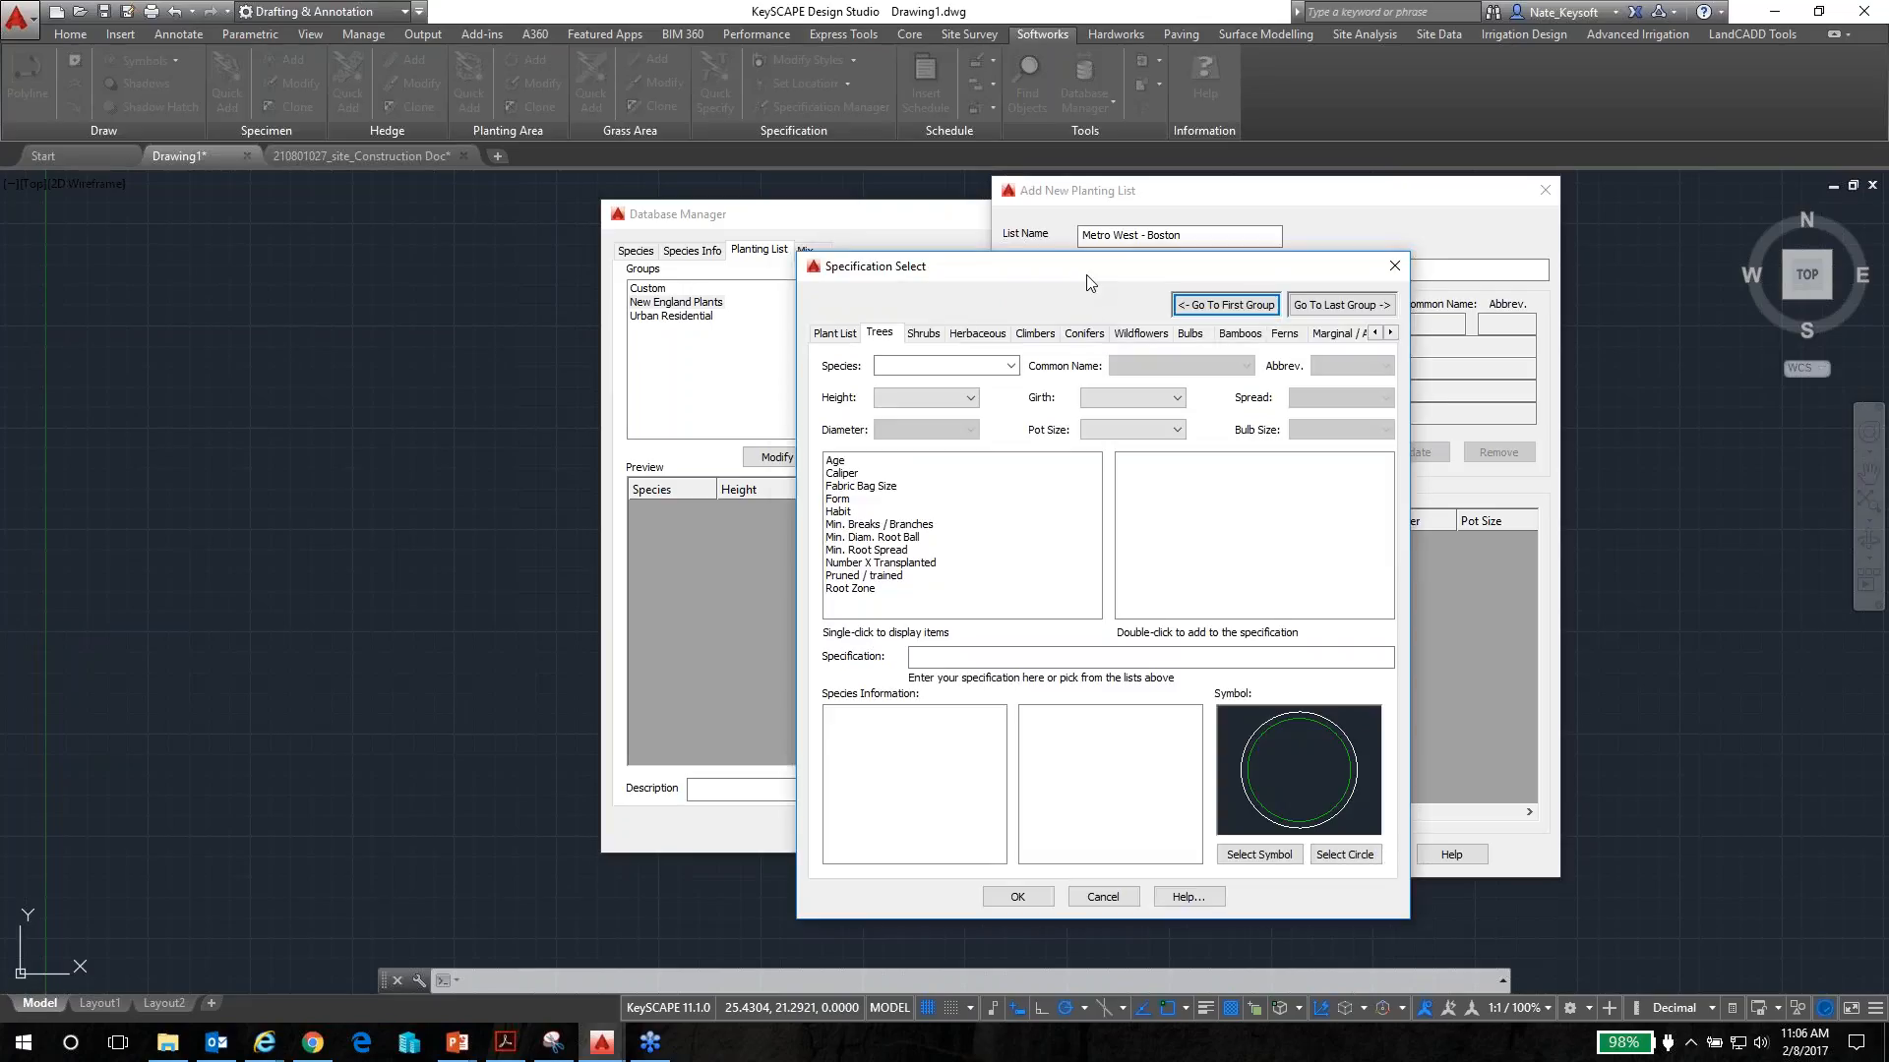
left_click_drag(1091, 278, 1076, 281)
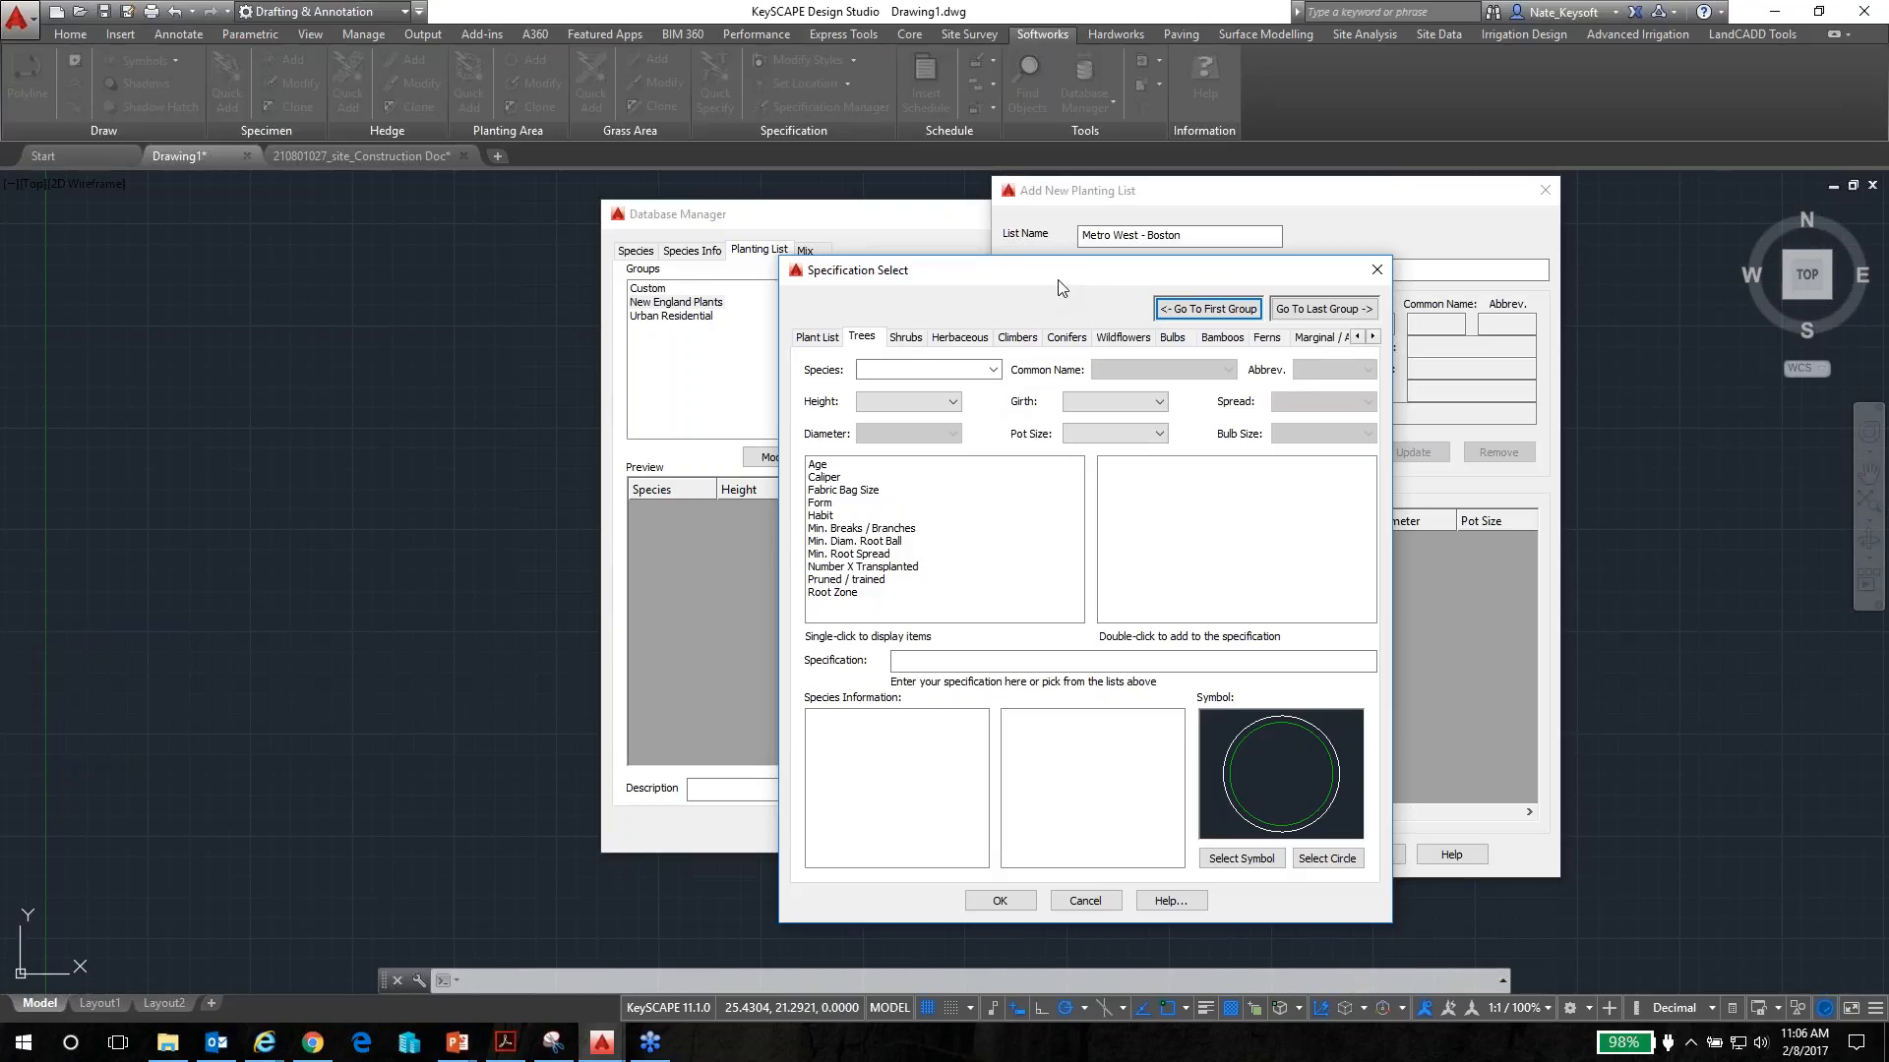
left_click_drag(1047, 282, 1034, 286)
left_click(984, 374)
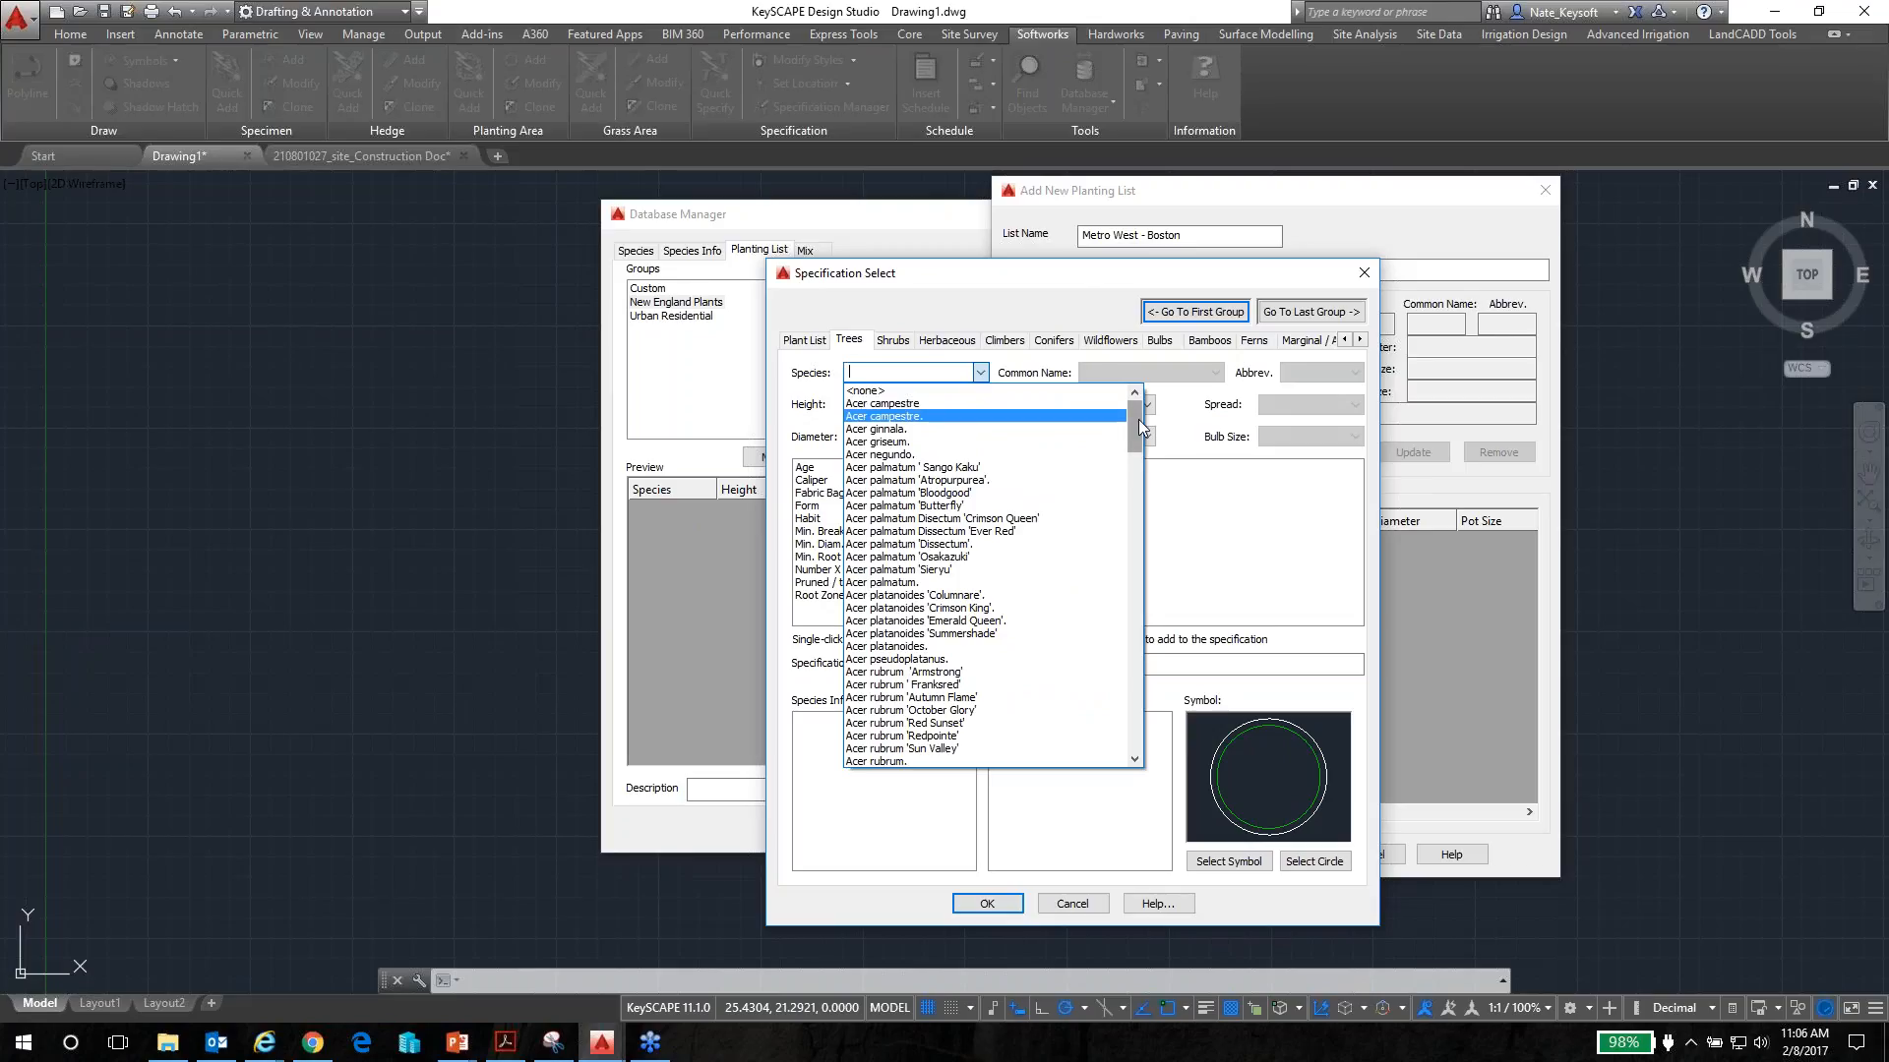
left_click_drag(1137, 419, 1135, 483)
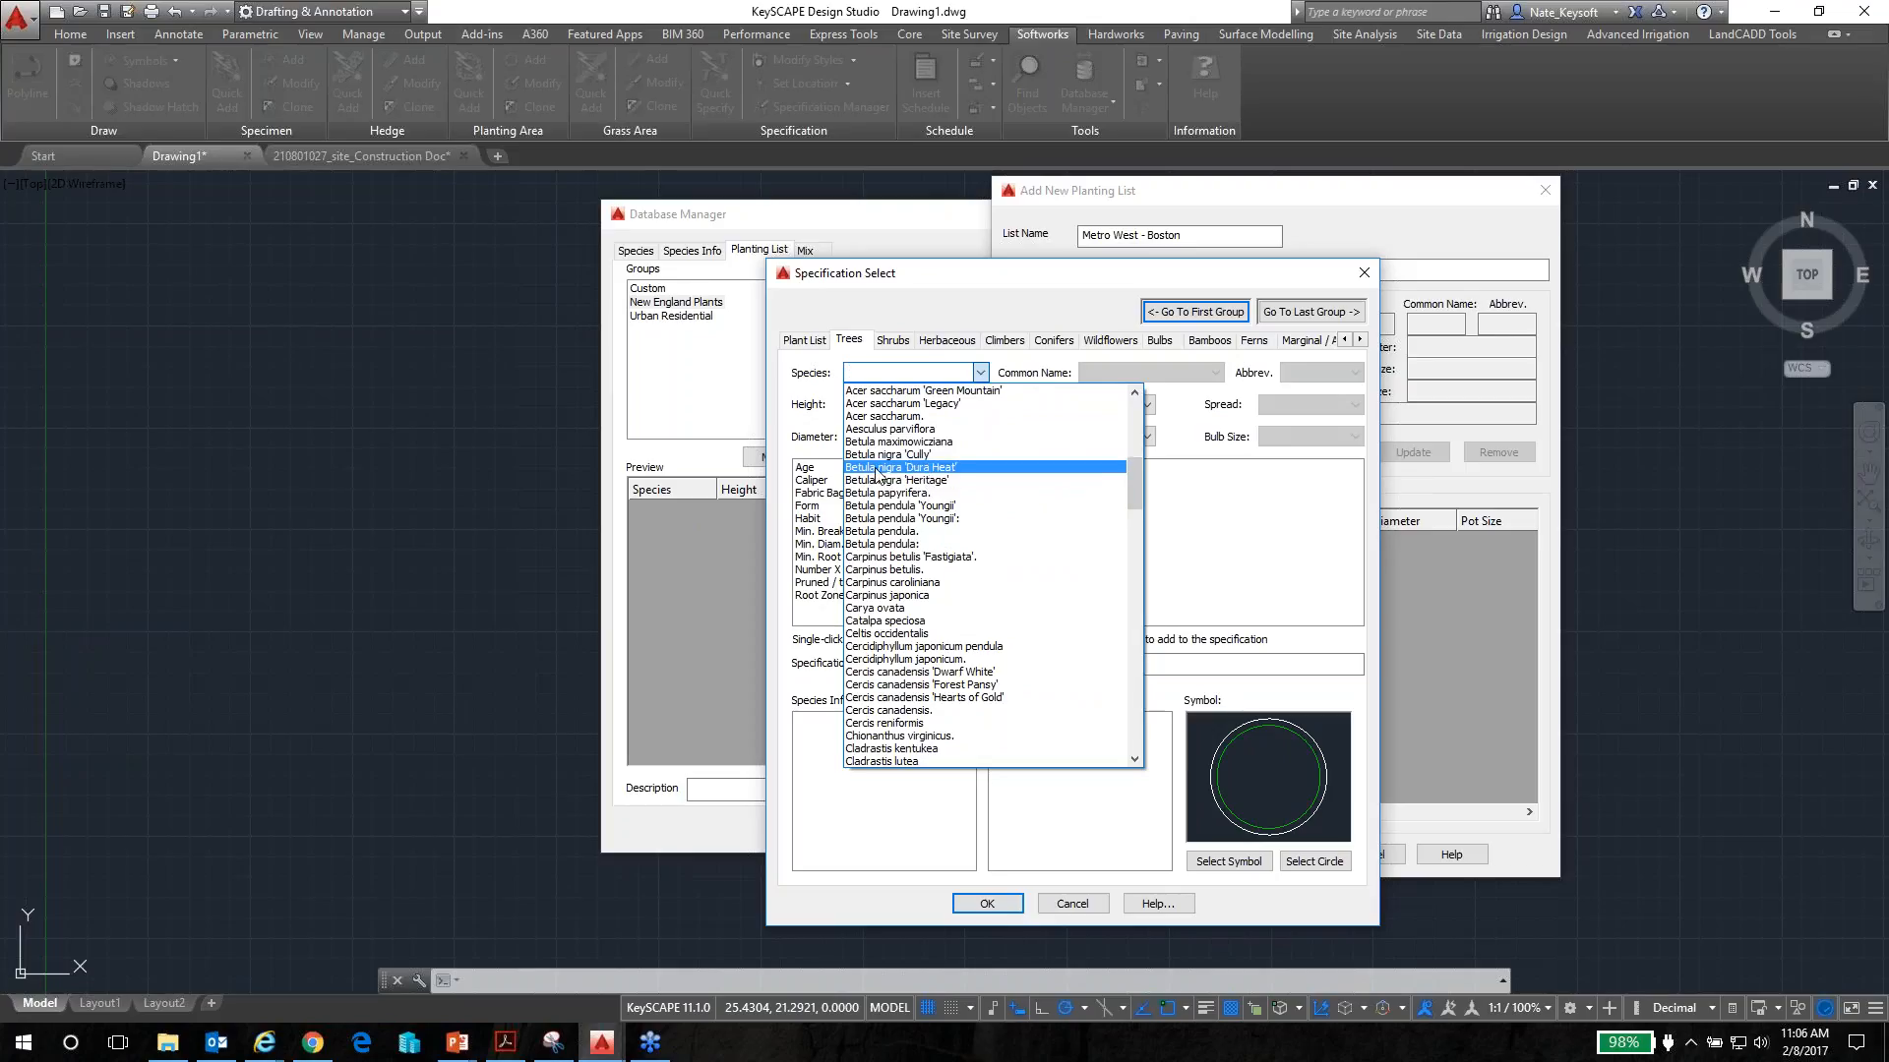
left_click(922, 469)
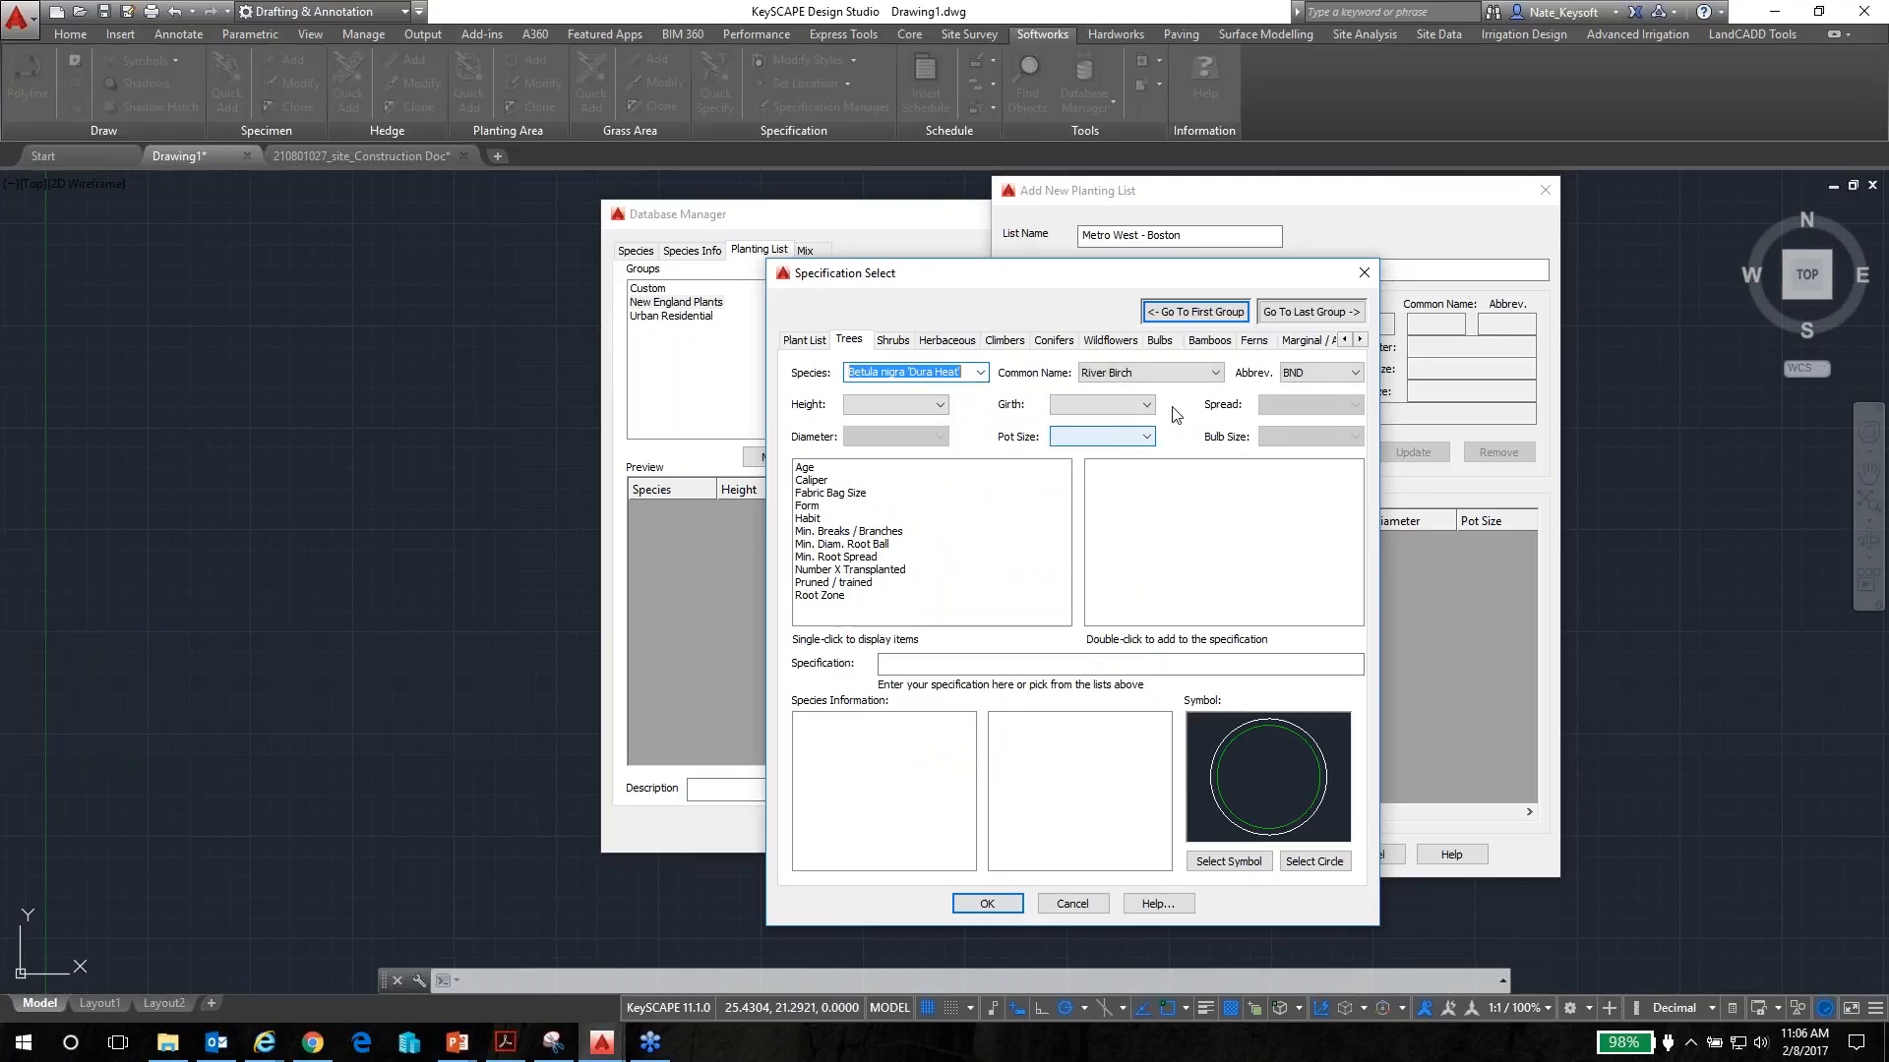
left_click(1216, 373)
left_click(1217, 383)
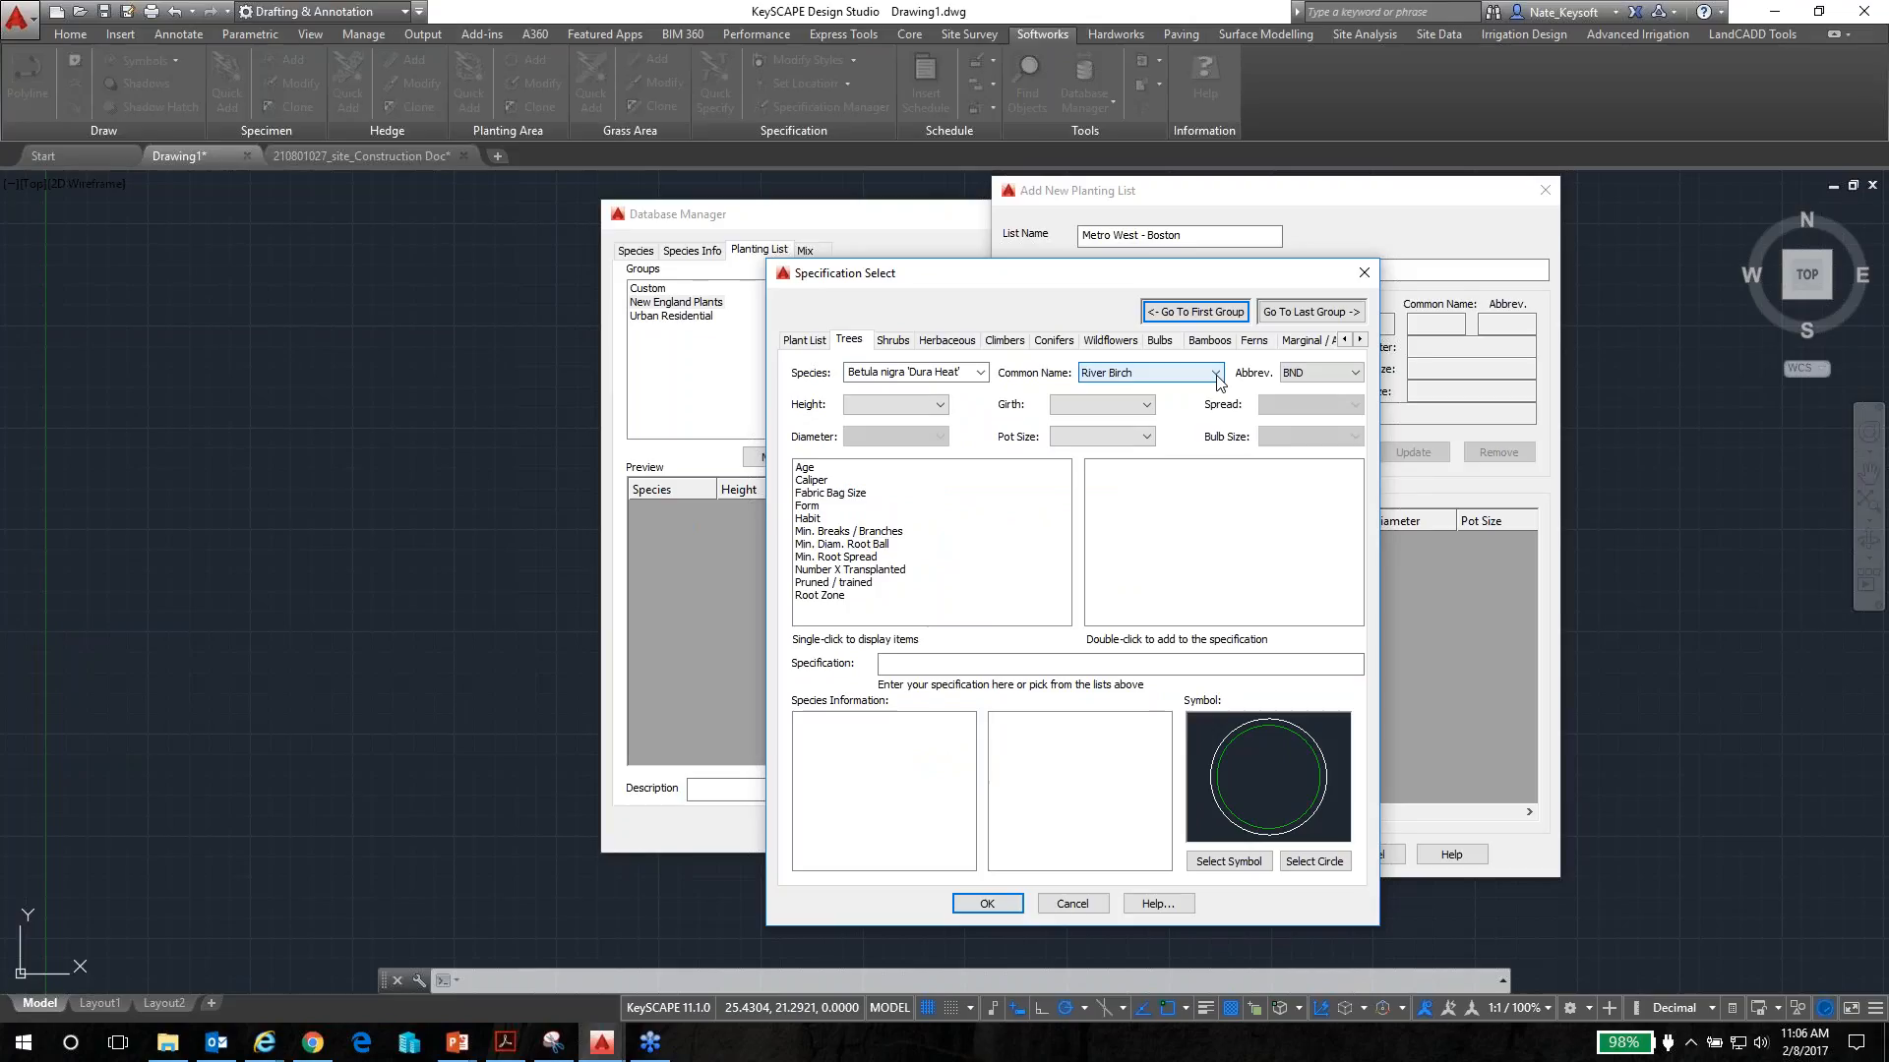
left_click(1356, 374)
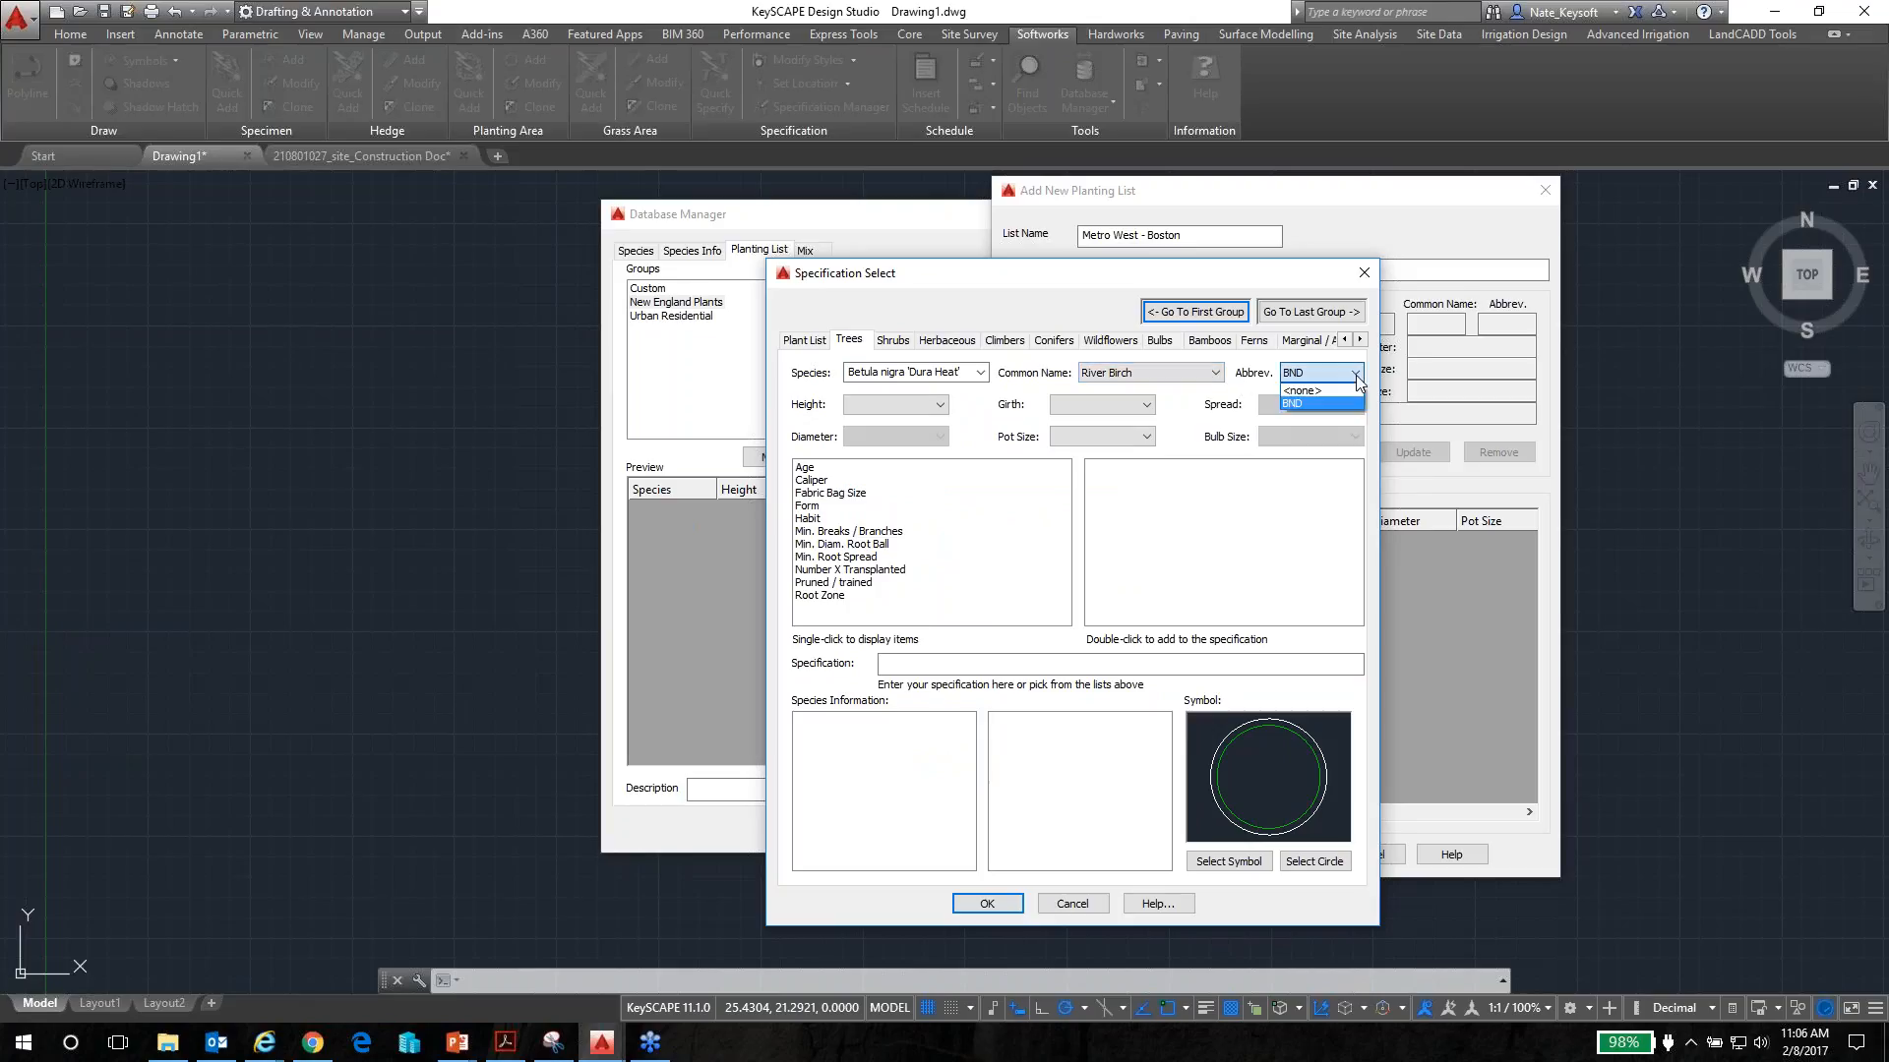
left_click(1308, 405)
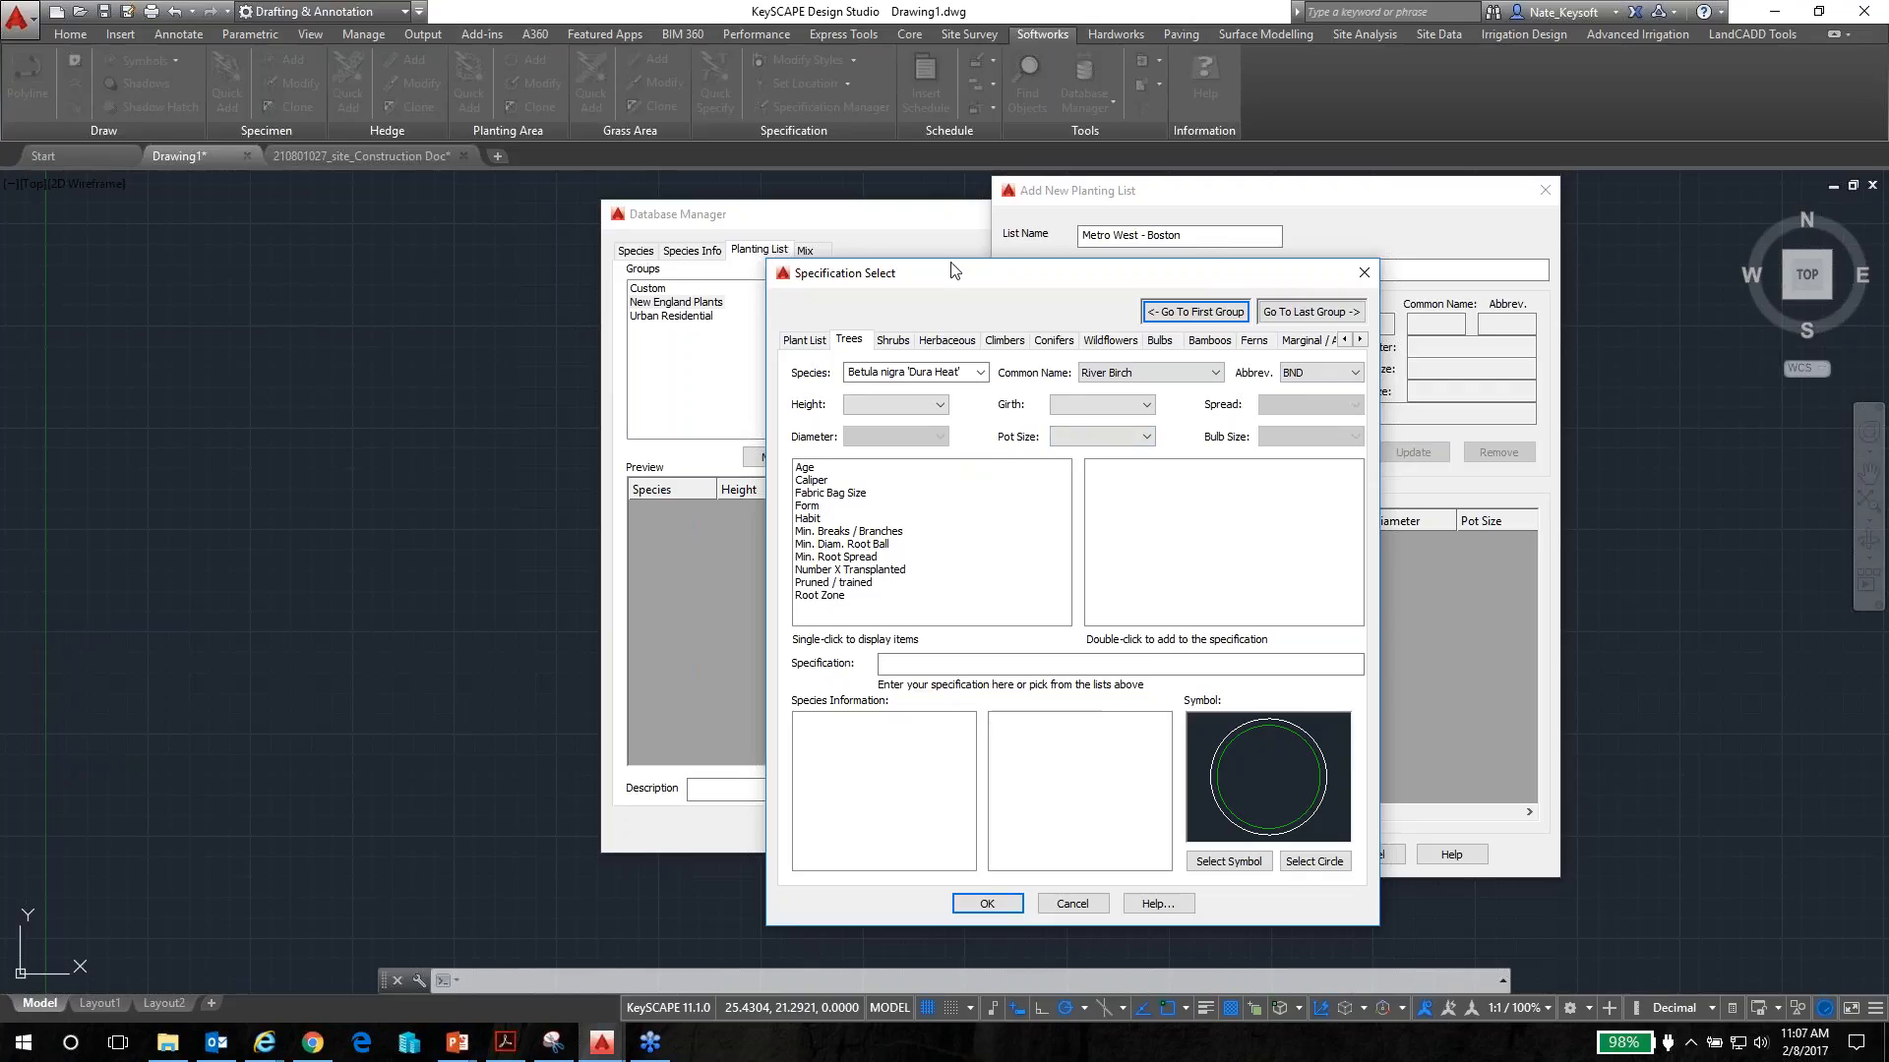
Set the river birch's height to 10 to 12 ft and add a 2 in. caliper to its specification
left_click(941, 406)
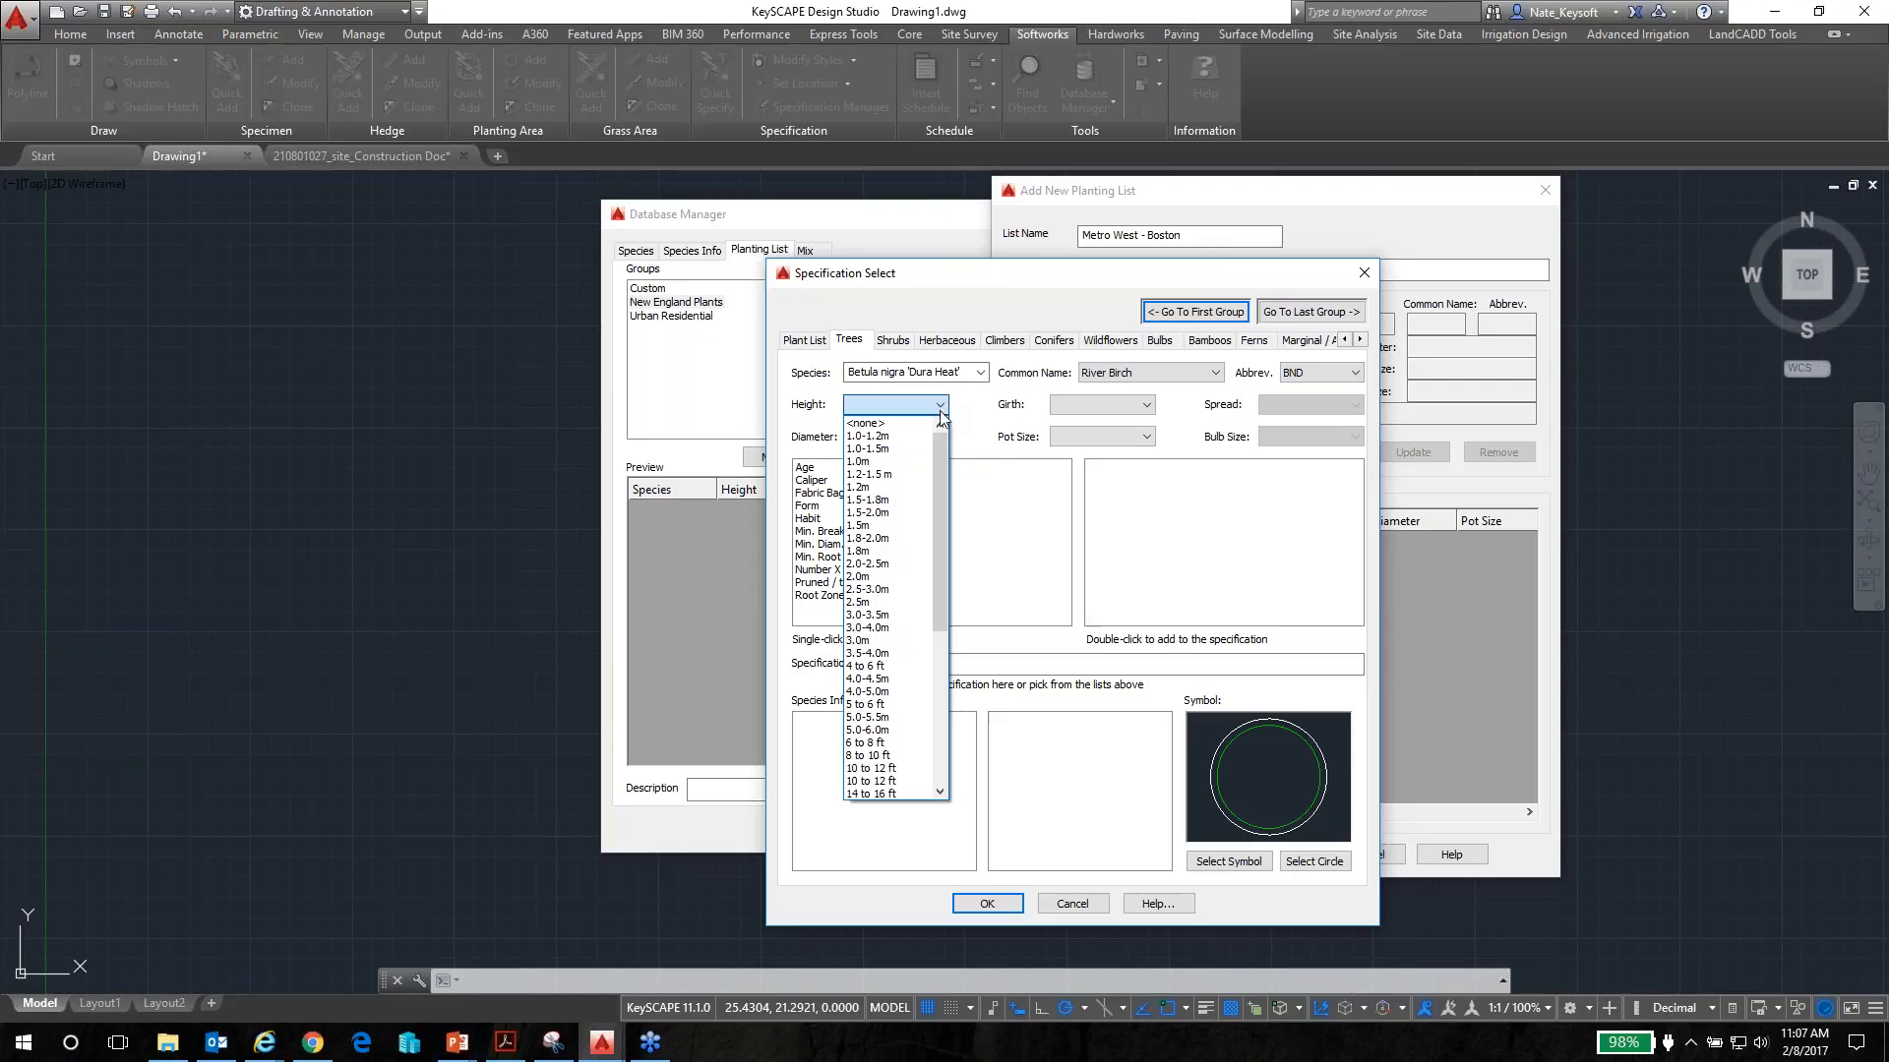
left_click_drag(942, 429, 942, 563)
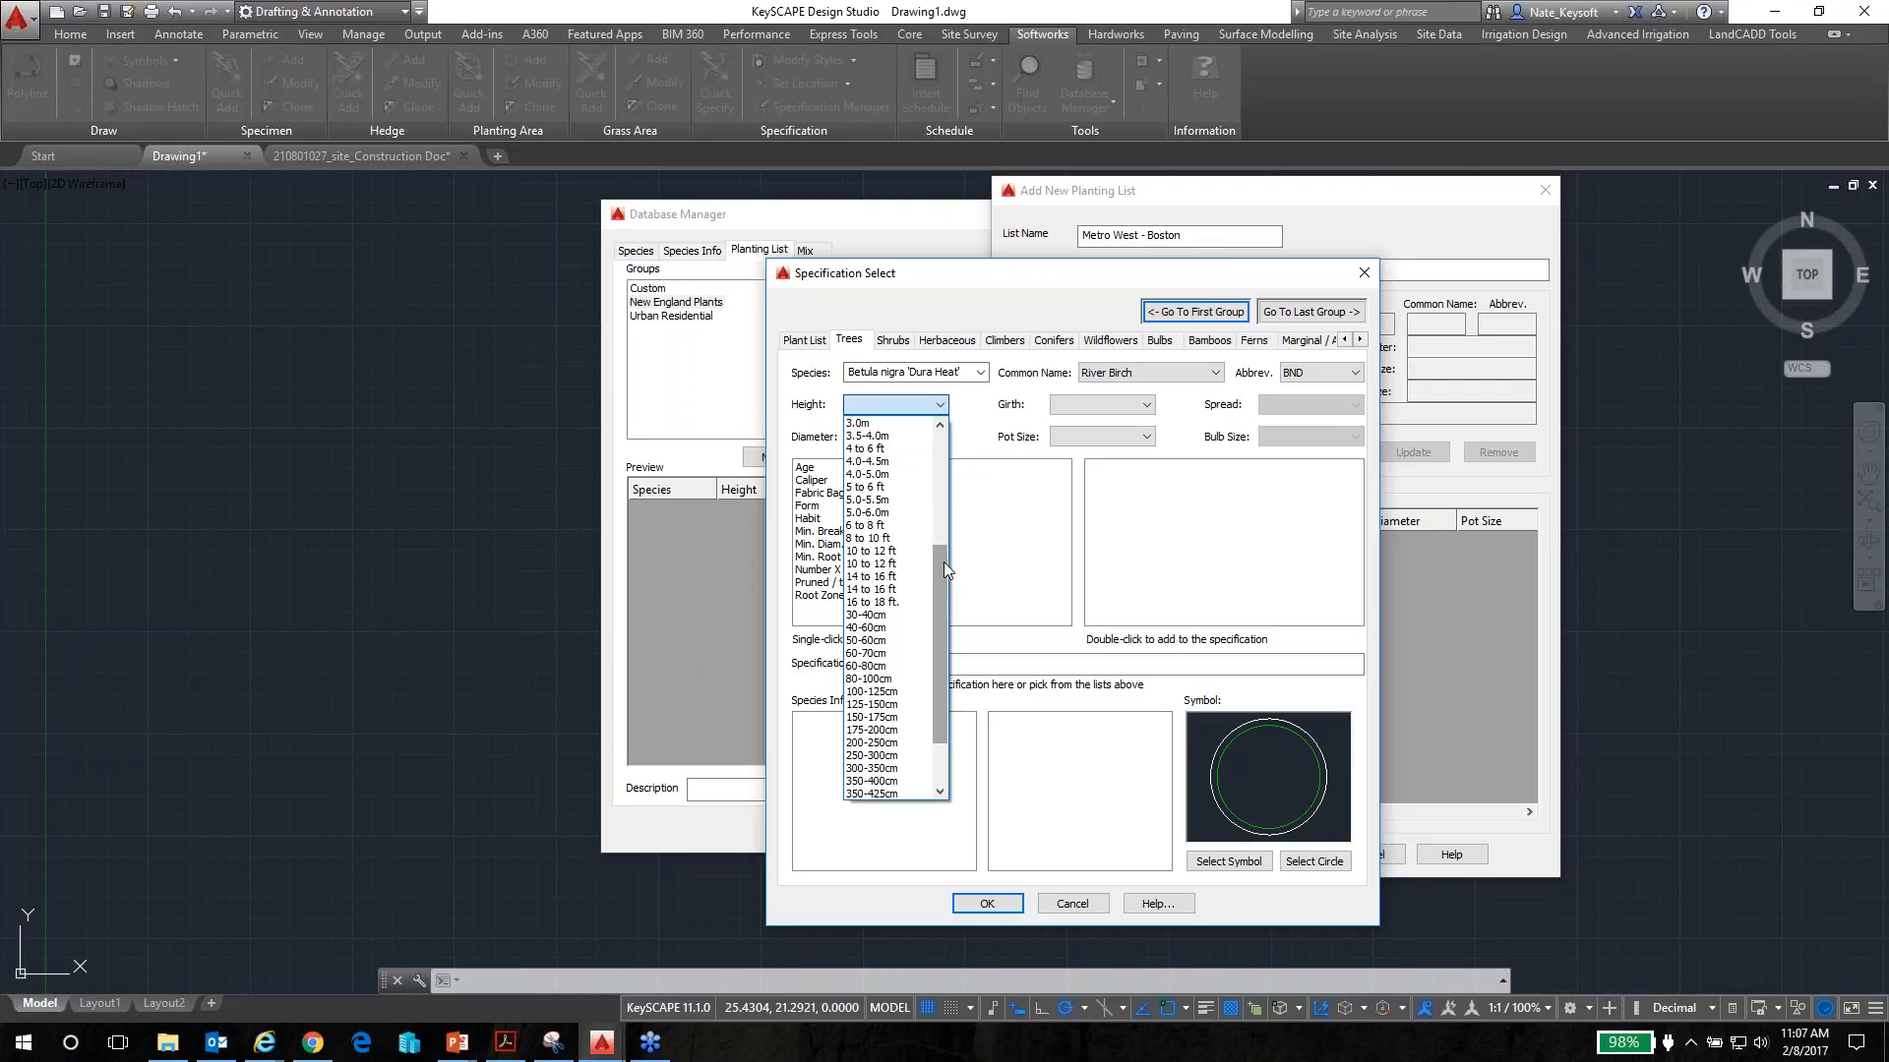
left_click(889, 564)
left_click(889, 564)
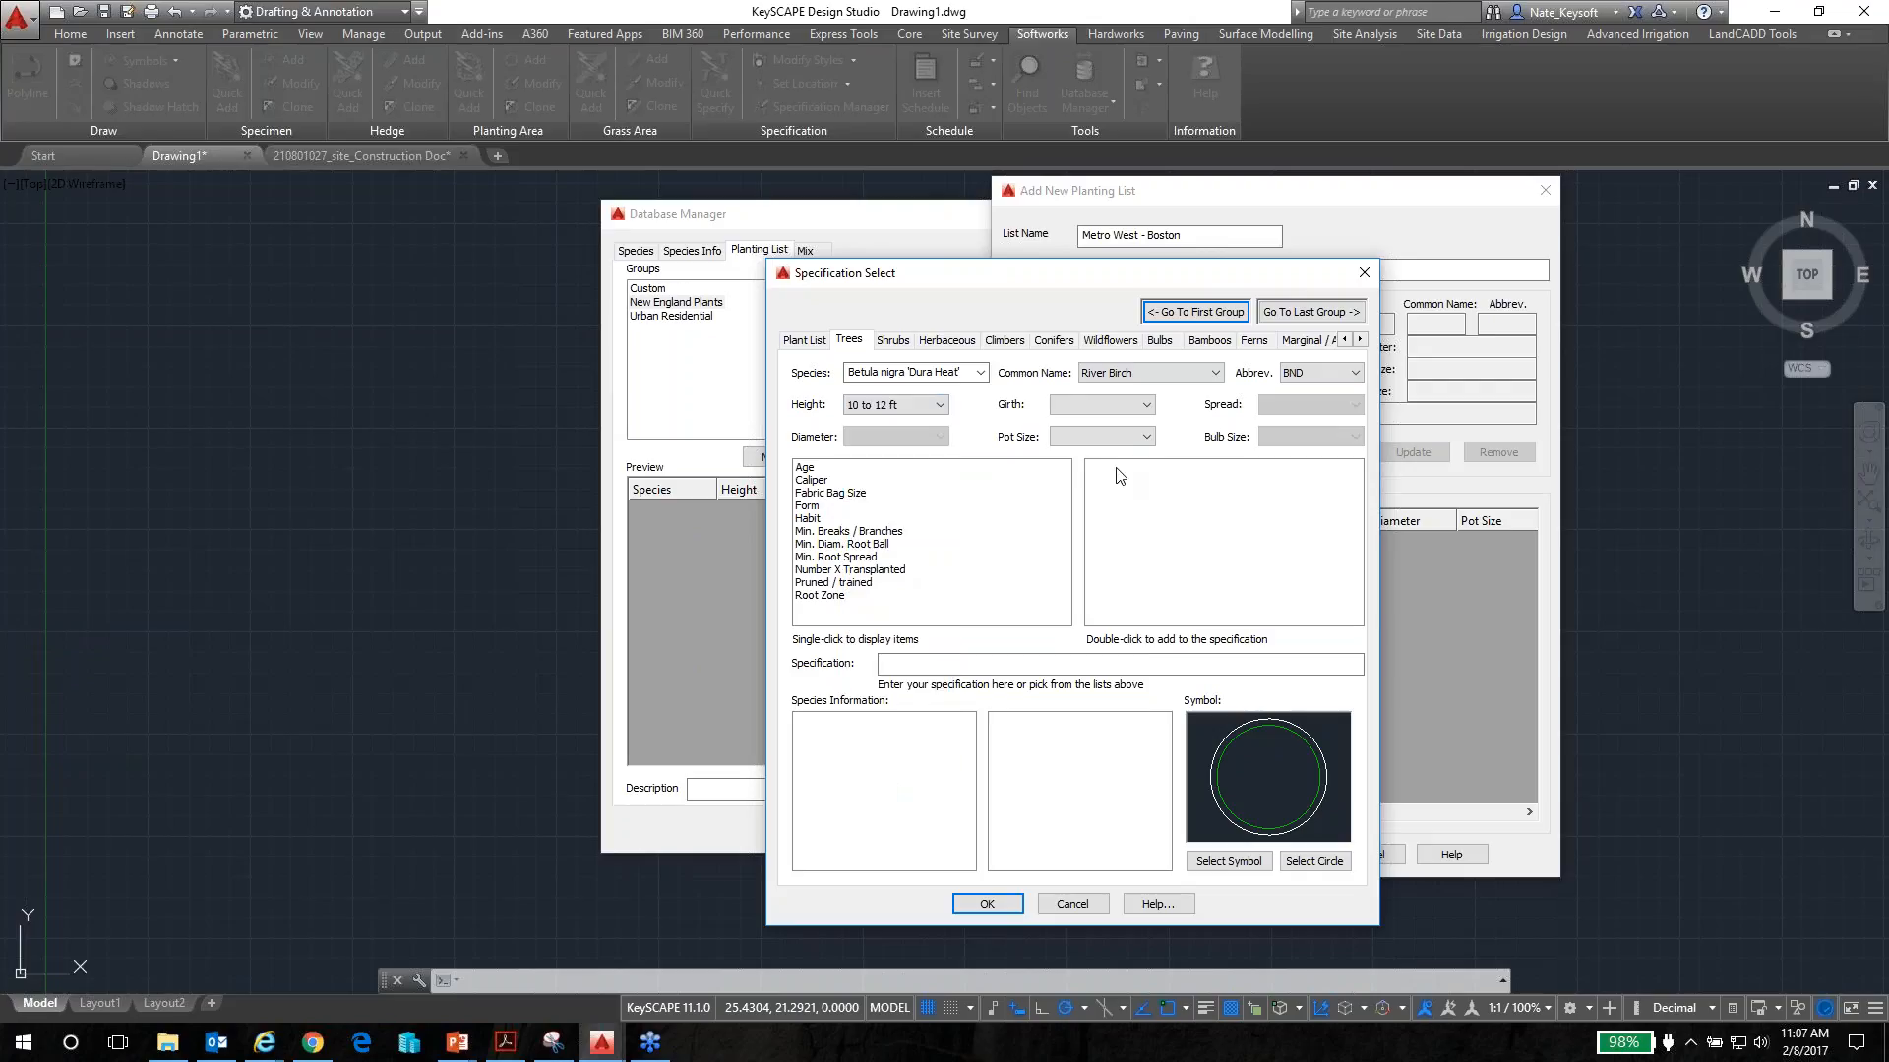
left_click(806, 482)
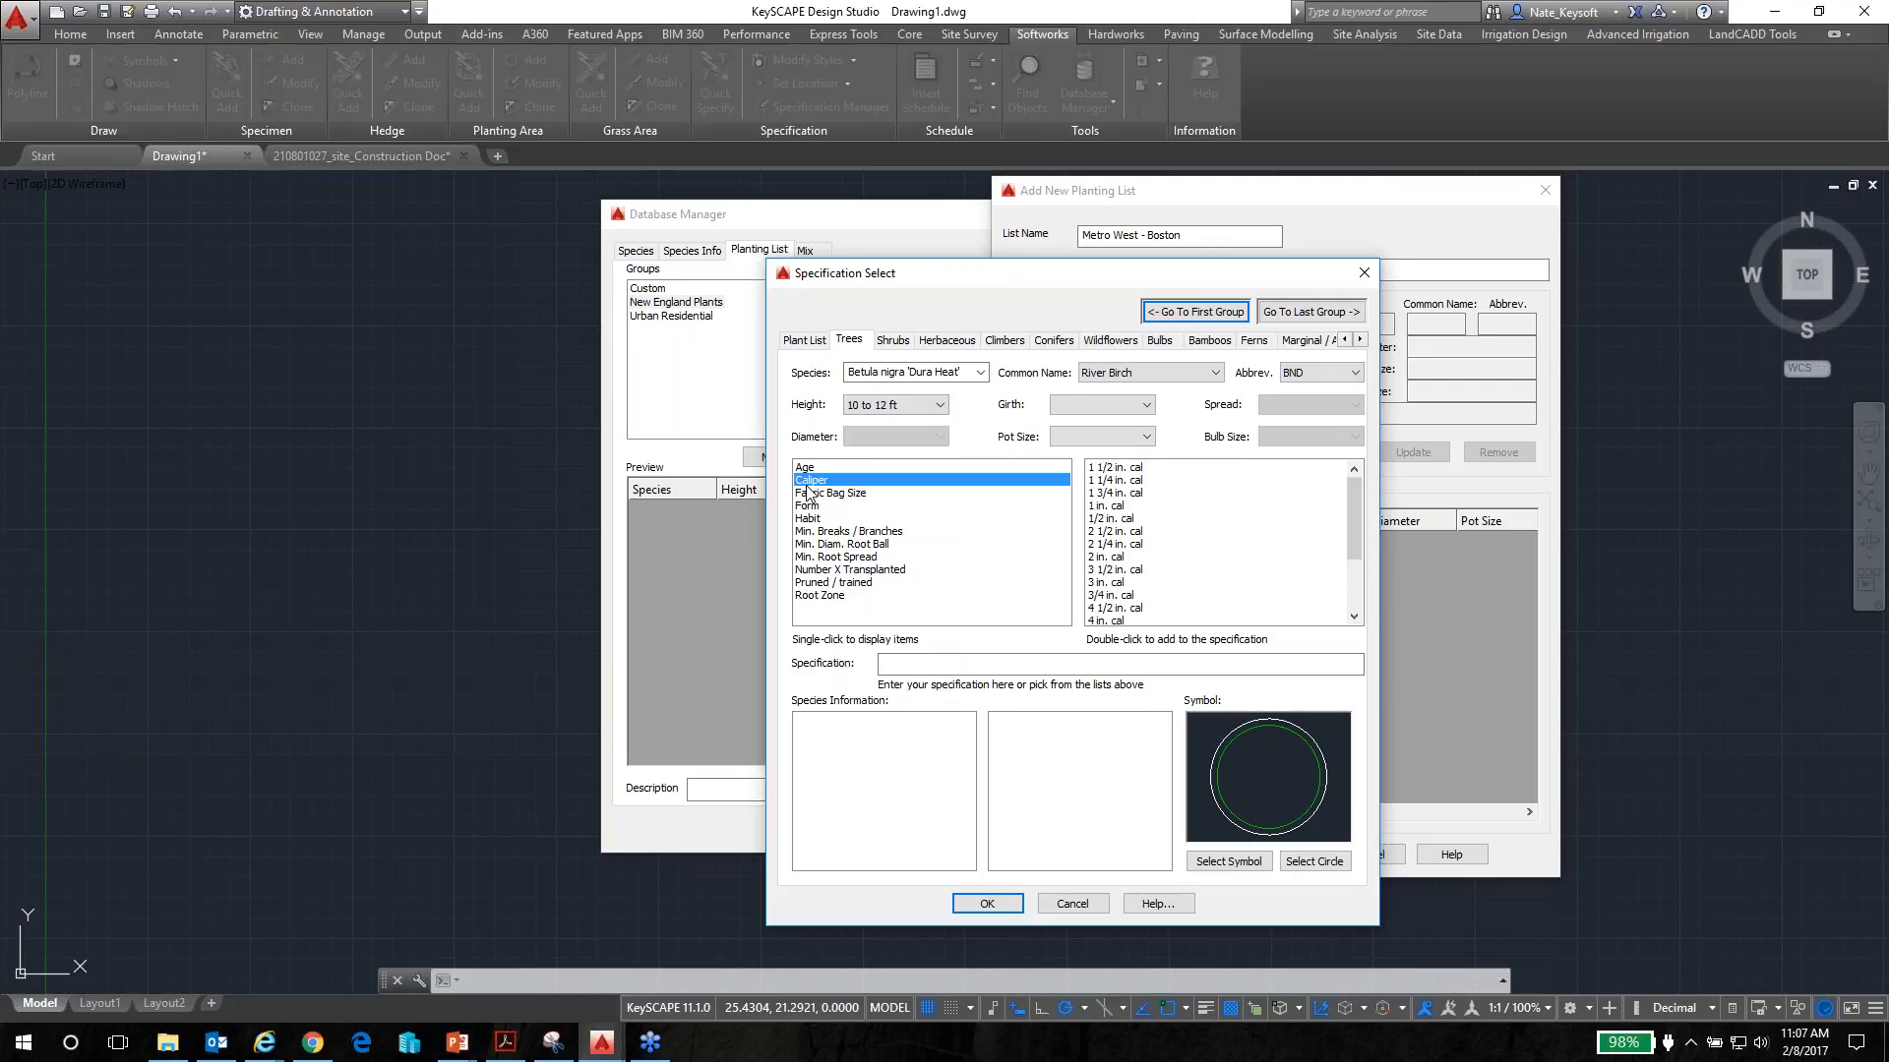
double_click(1122, 558)
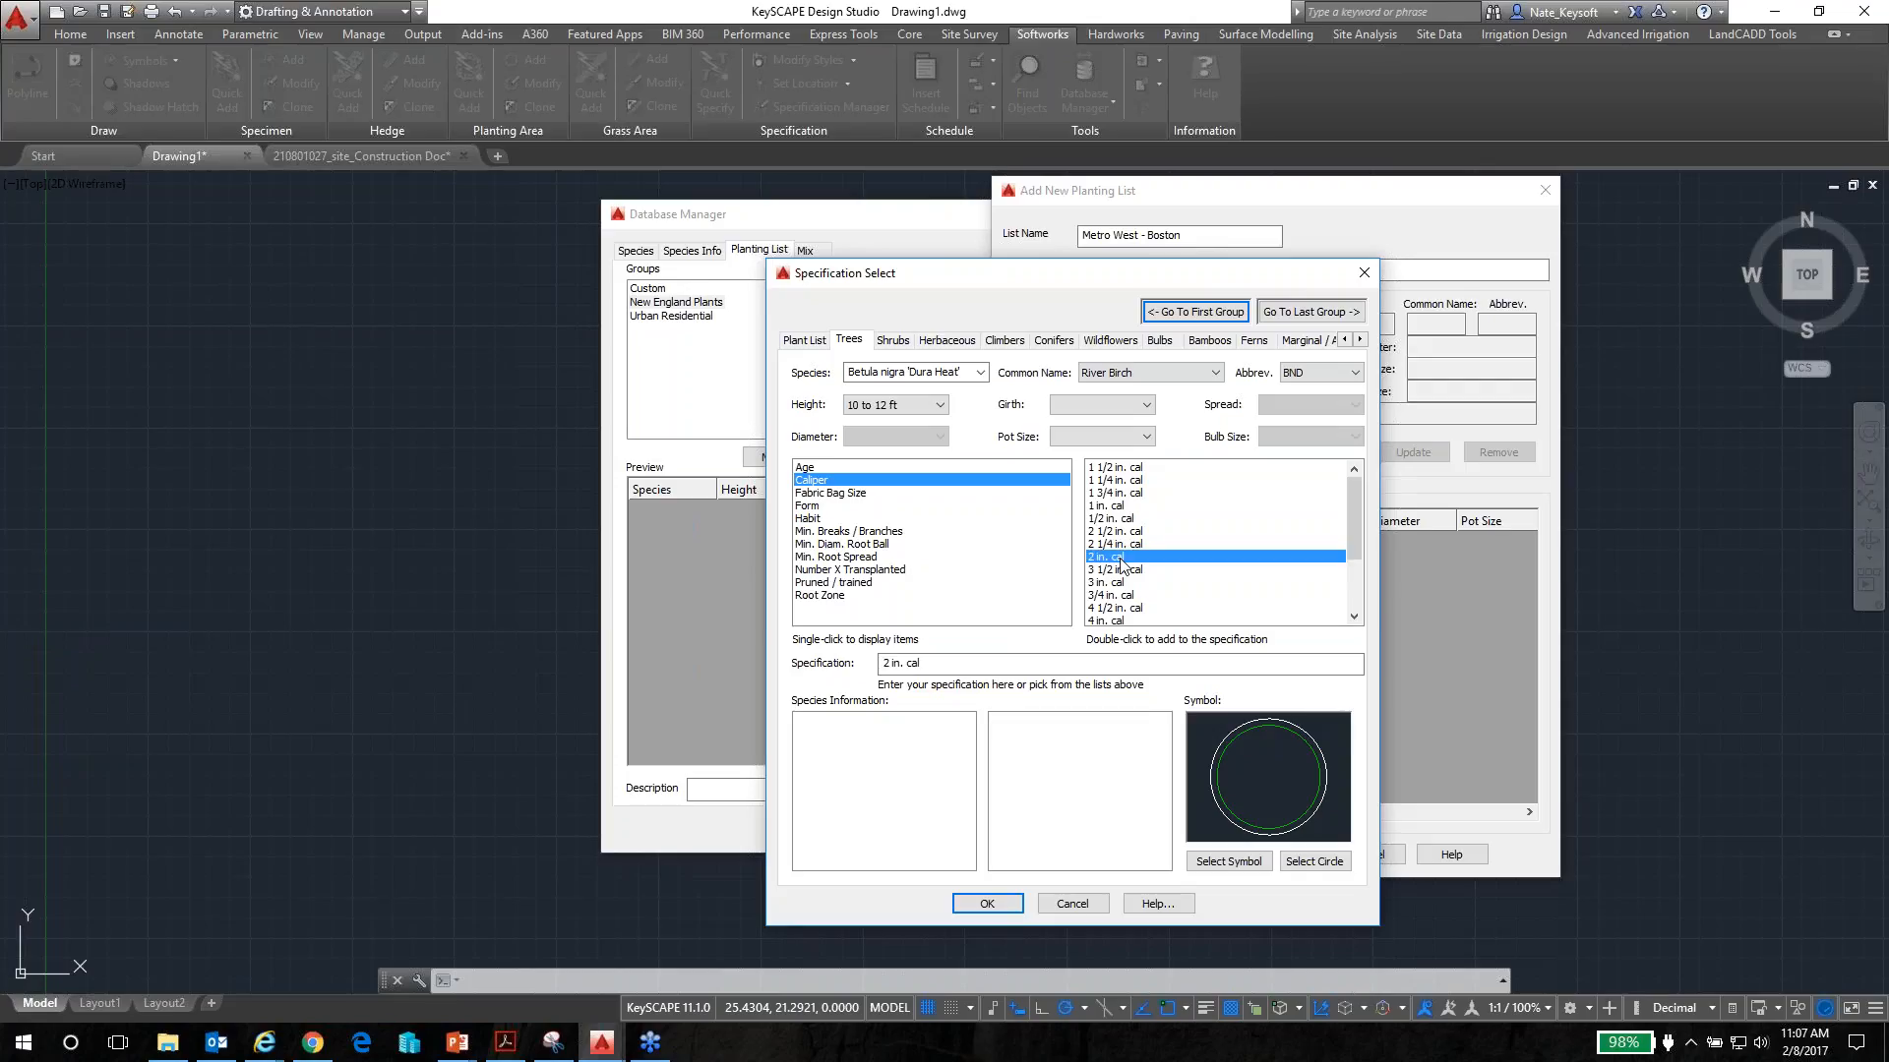
Add the Multi-Stemmed habit to the river birch's specification and assign it the plan tree symbol kpltre28
left_click(814, 519)
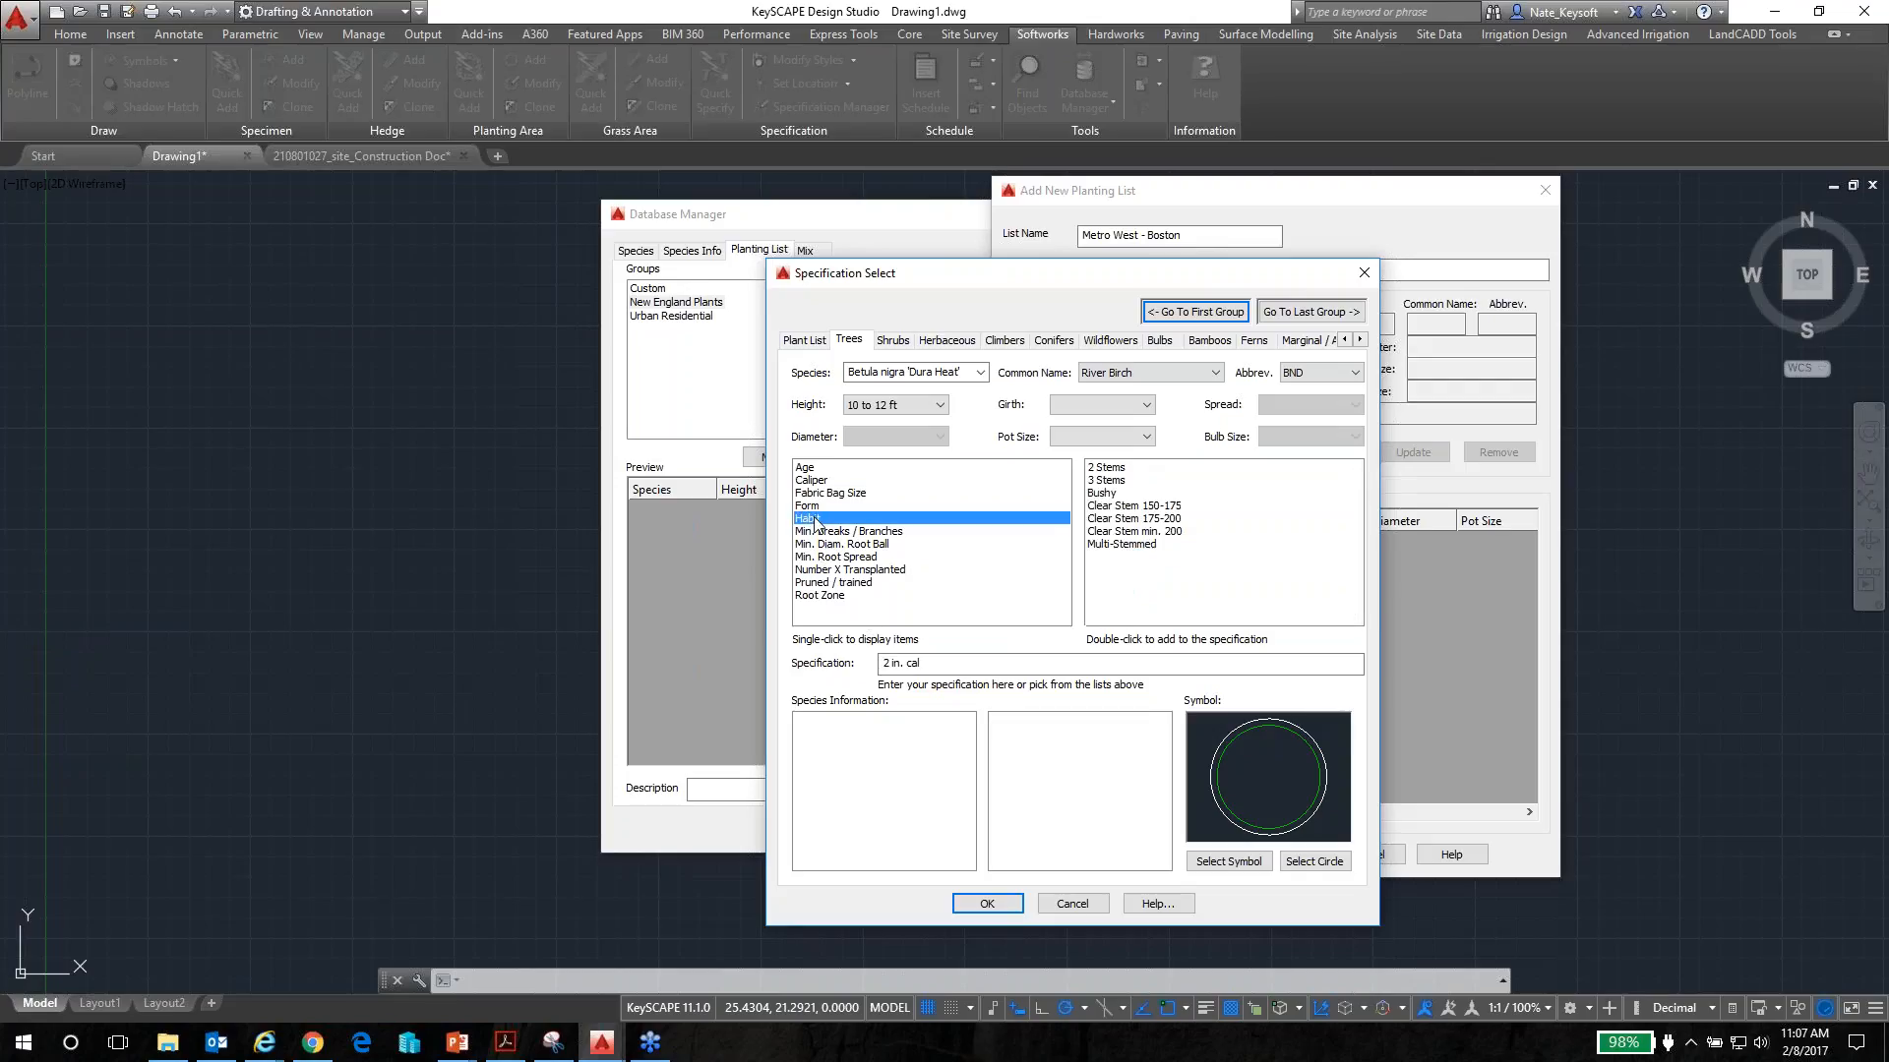
double_click(1128, 547)
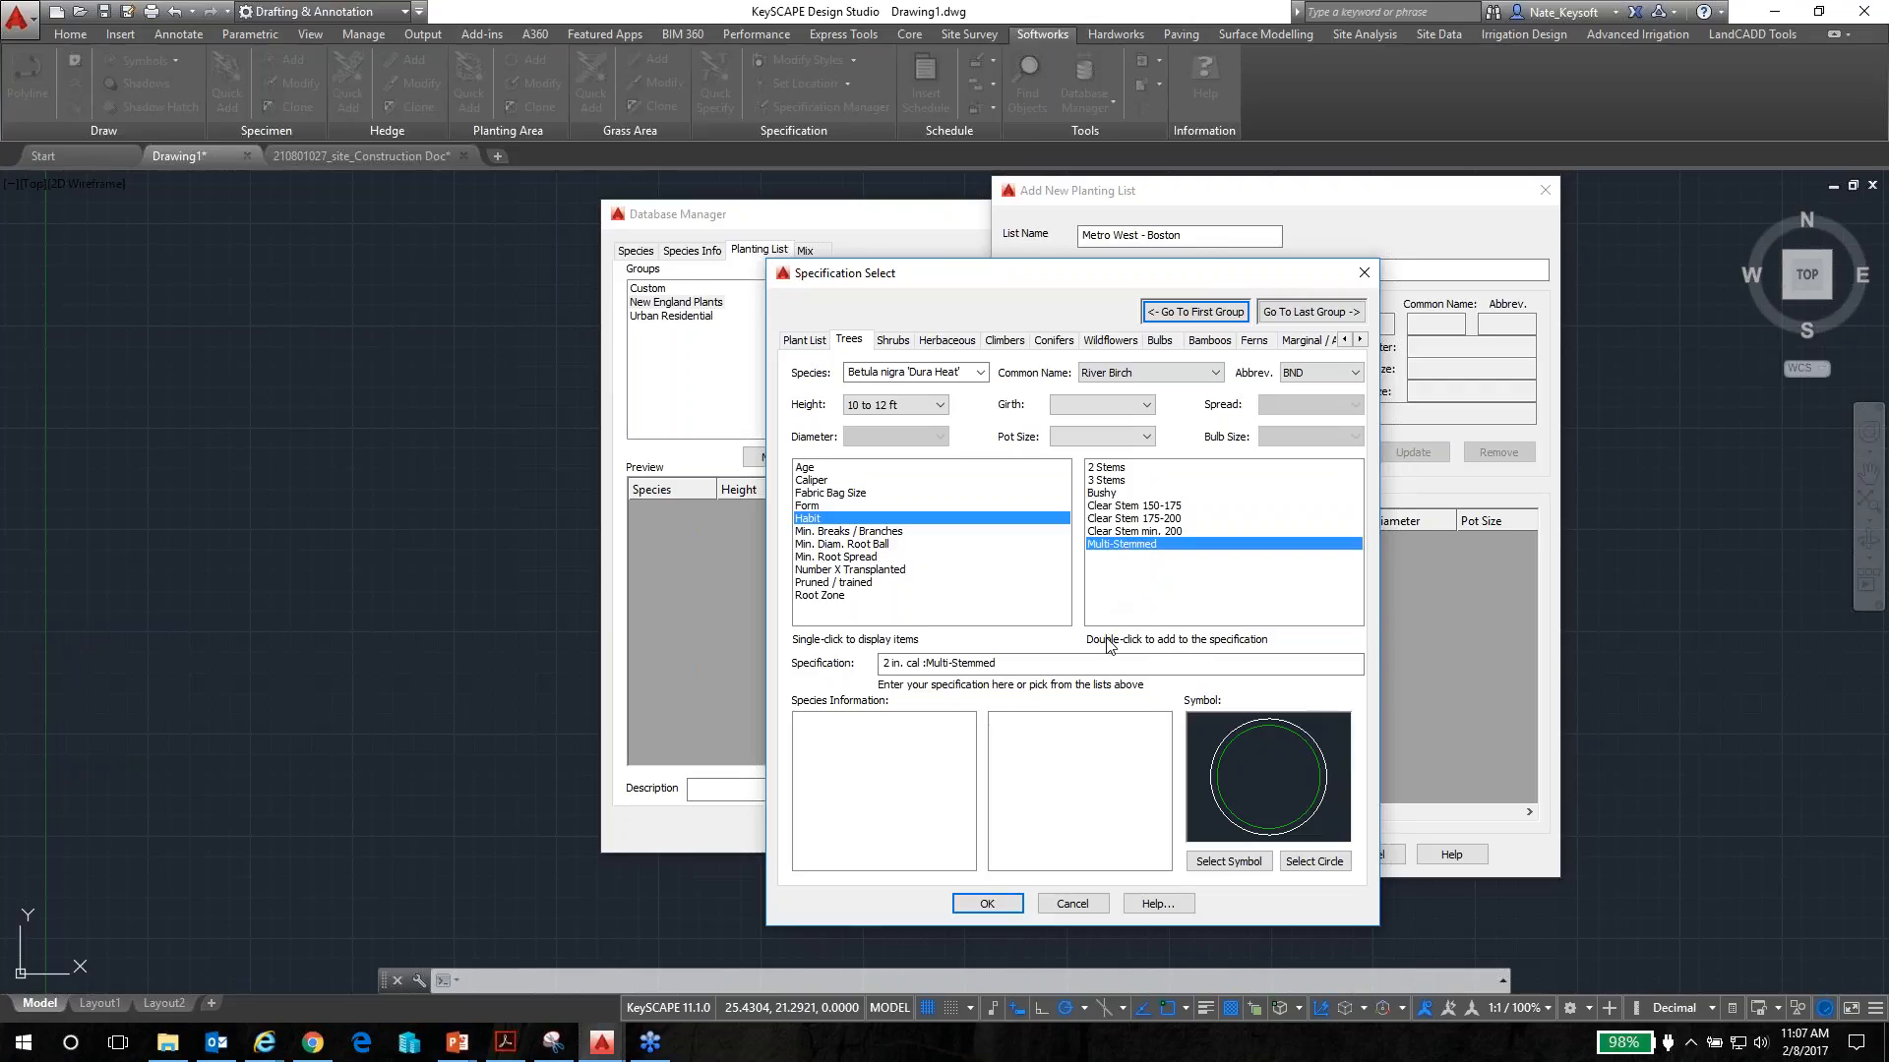
left_click(1247, 863)
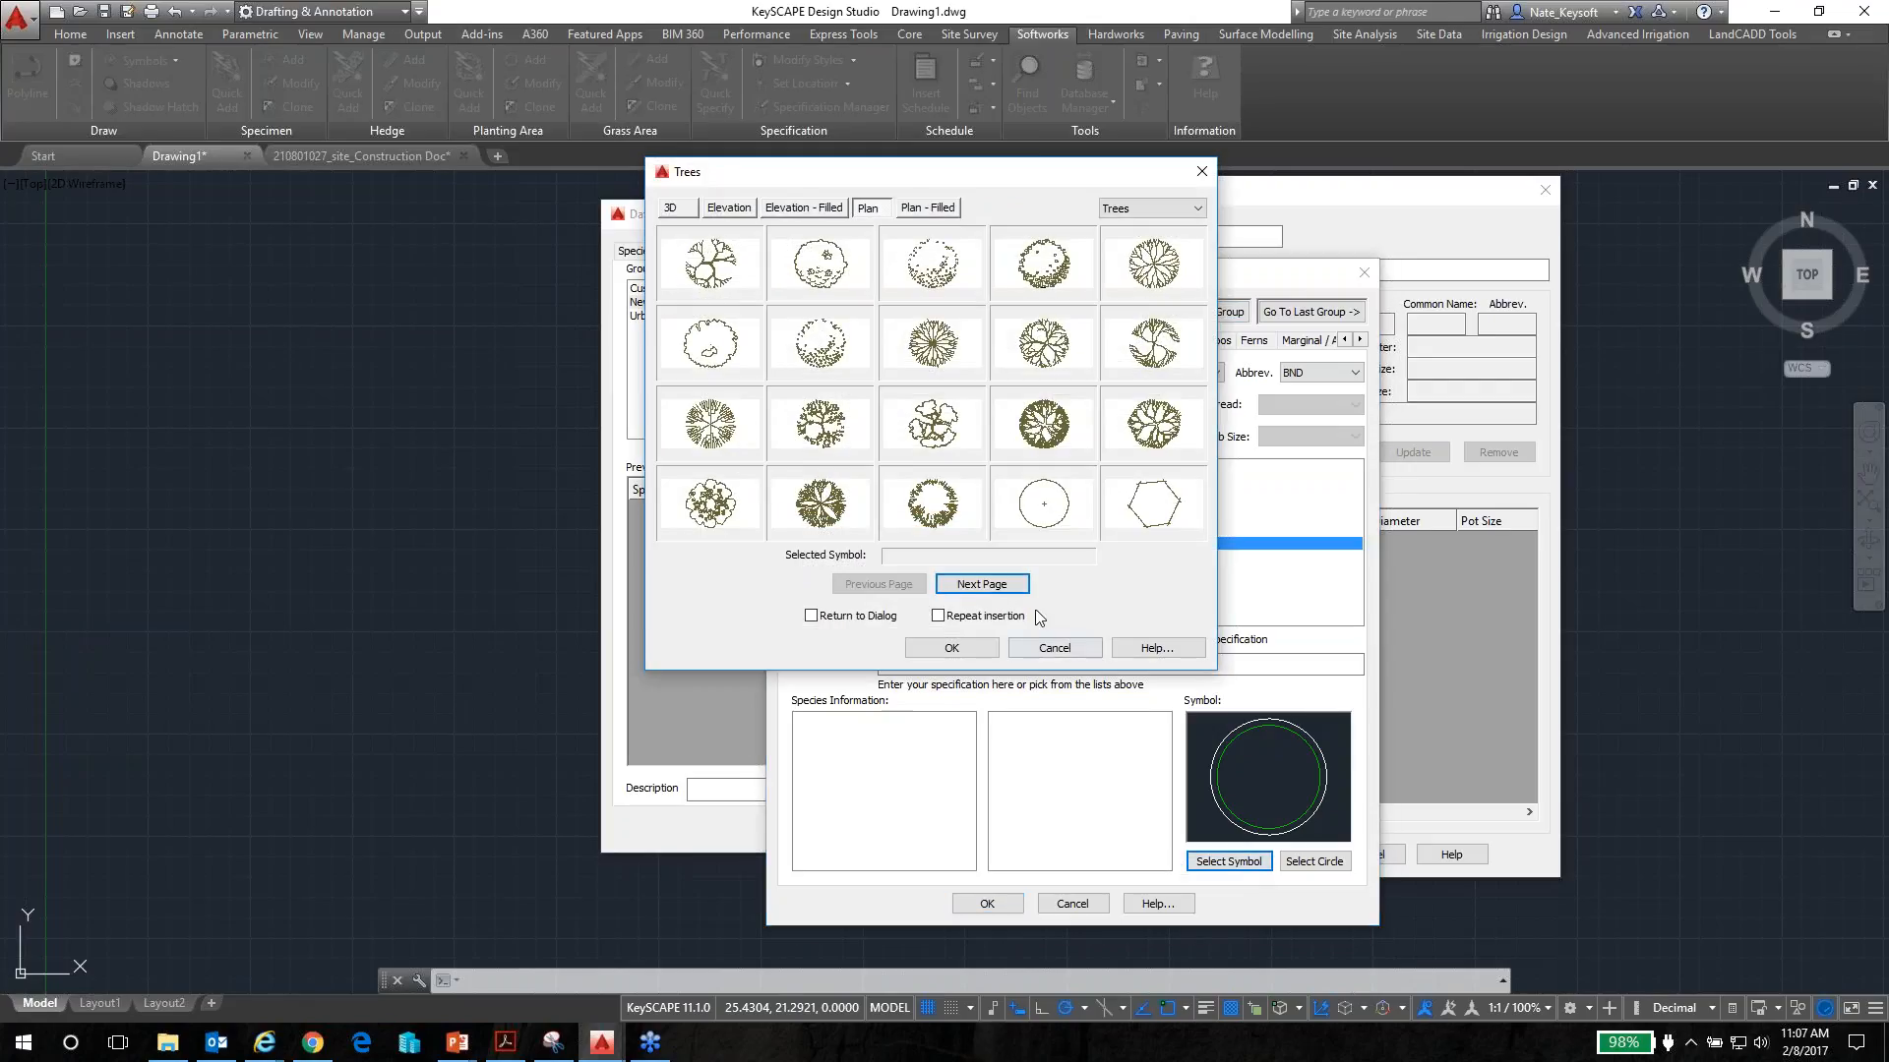
left_click(990, 591)
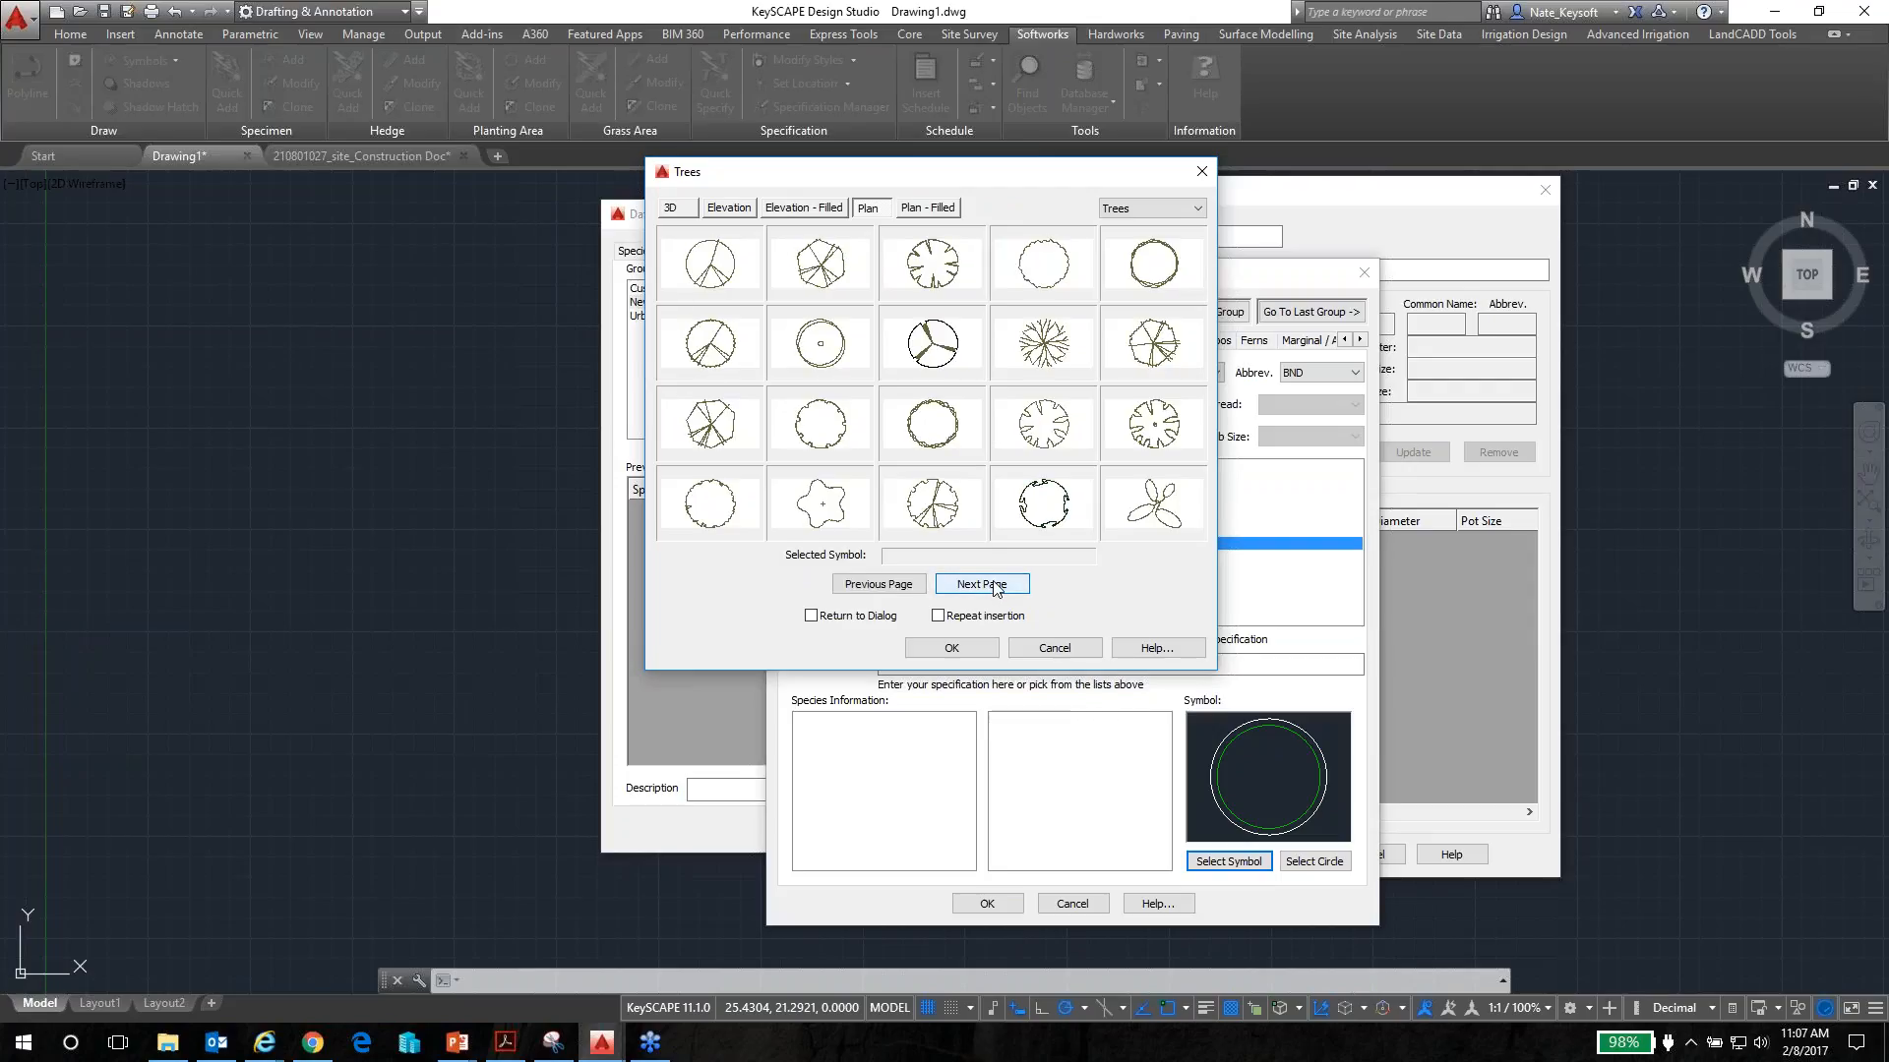
left_click(990, 592)
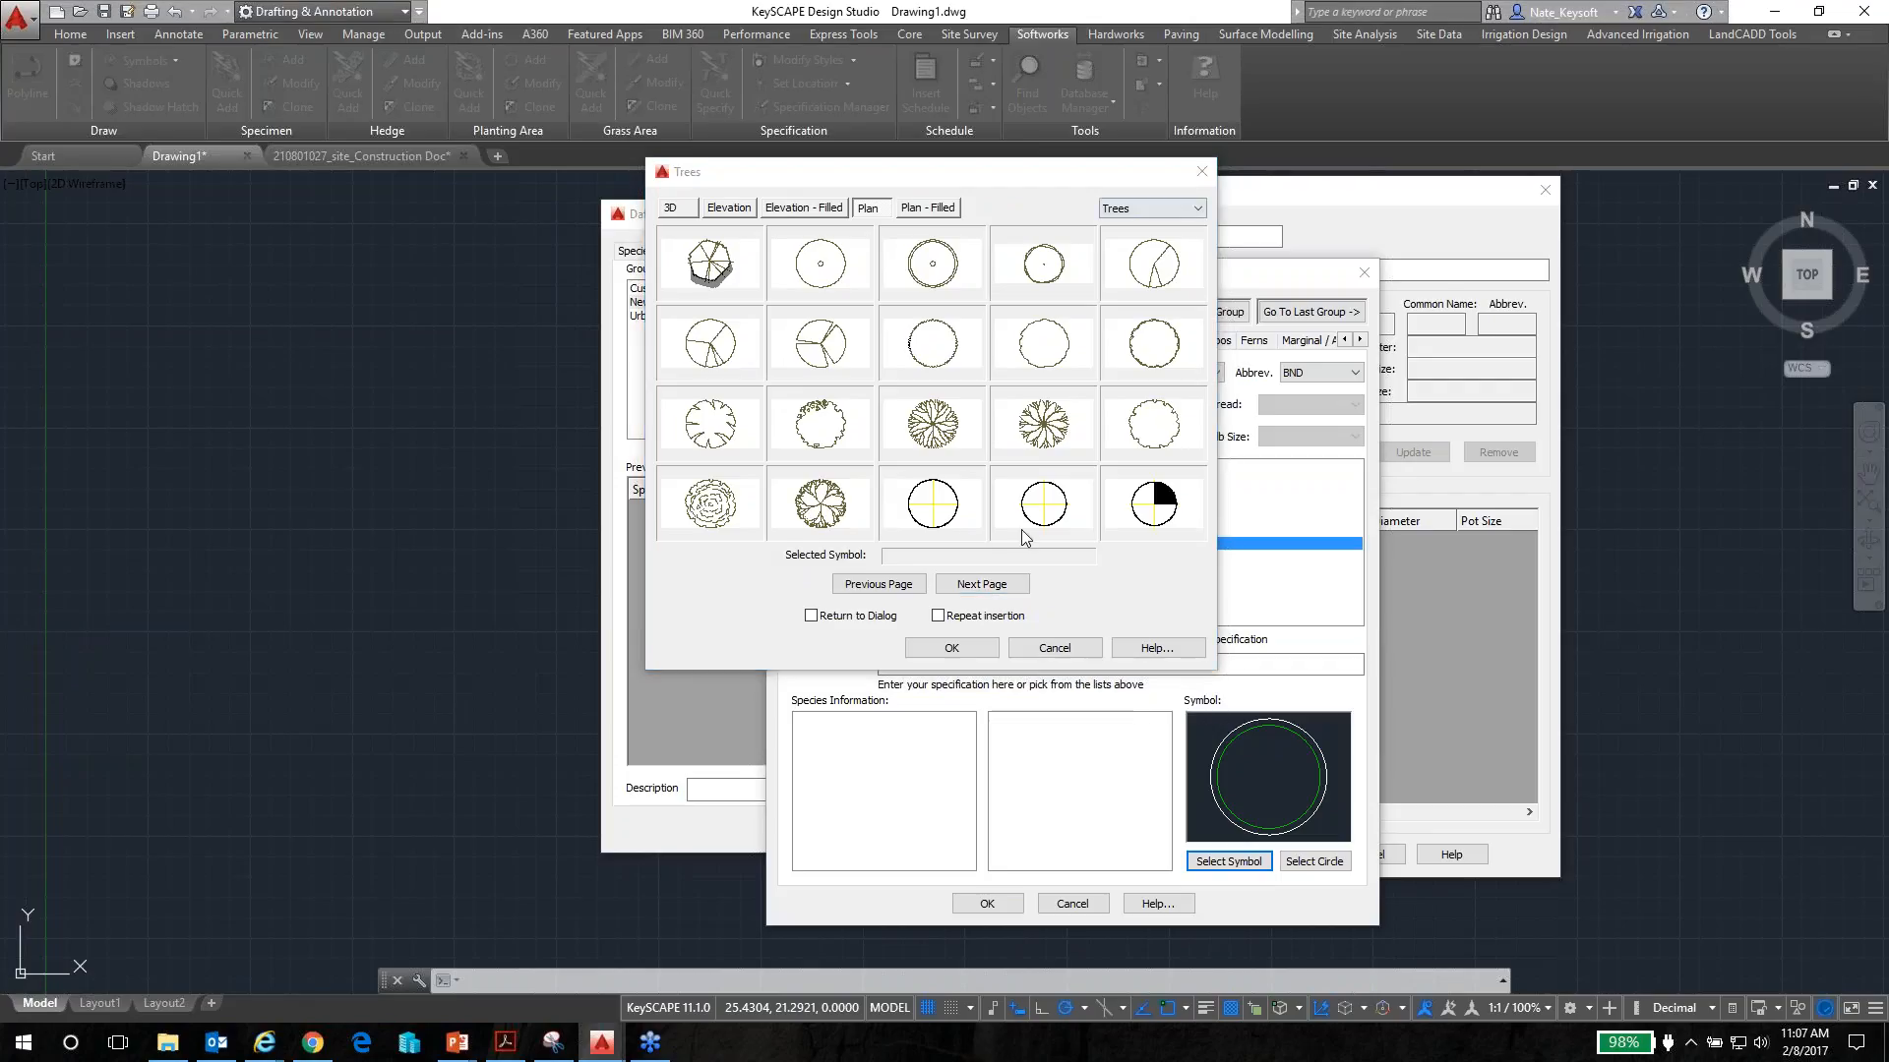
left_click(1000, 586)
left_click(1000, 586)
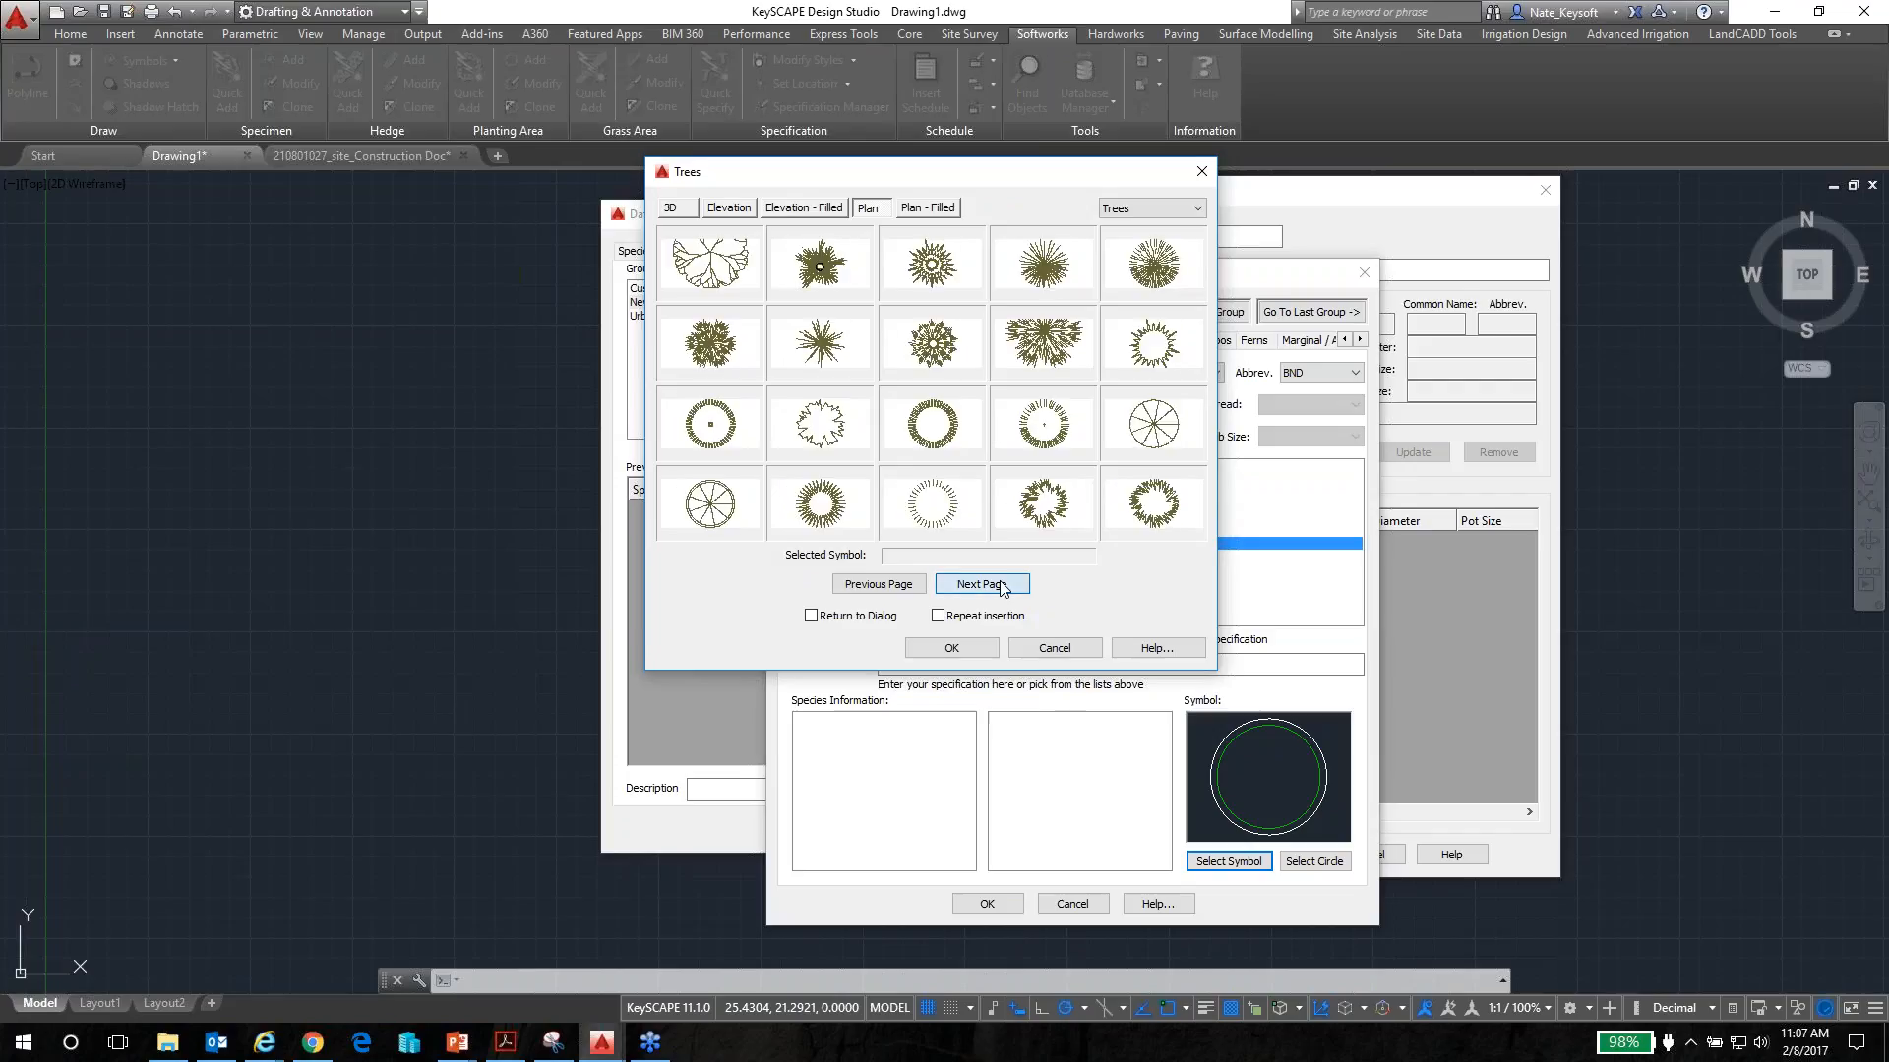
left_click(1001, 586)
left_click(1000, 586)
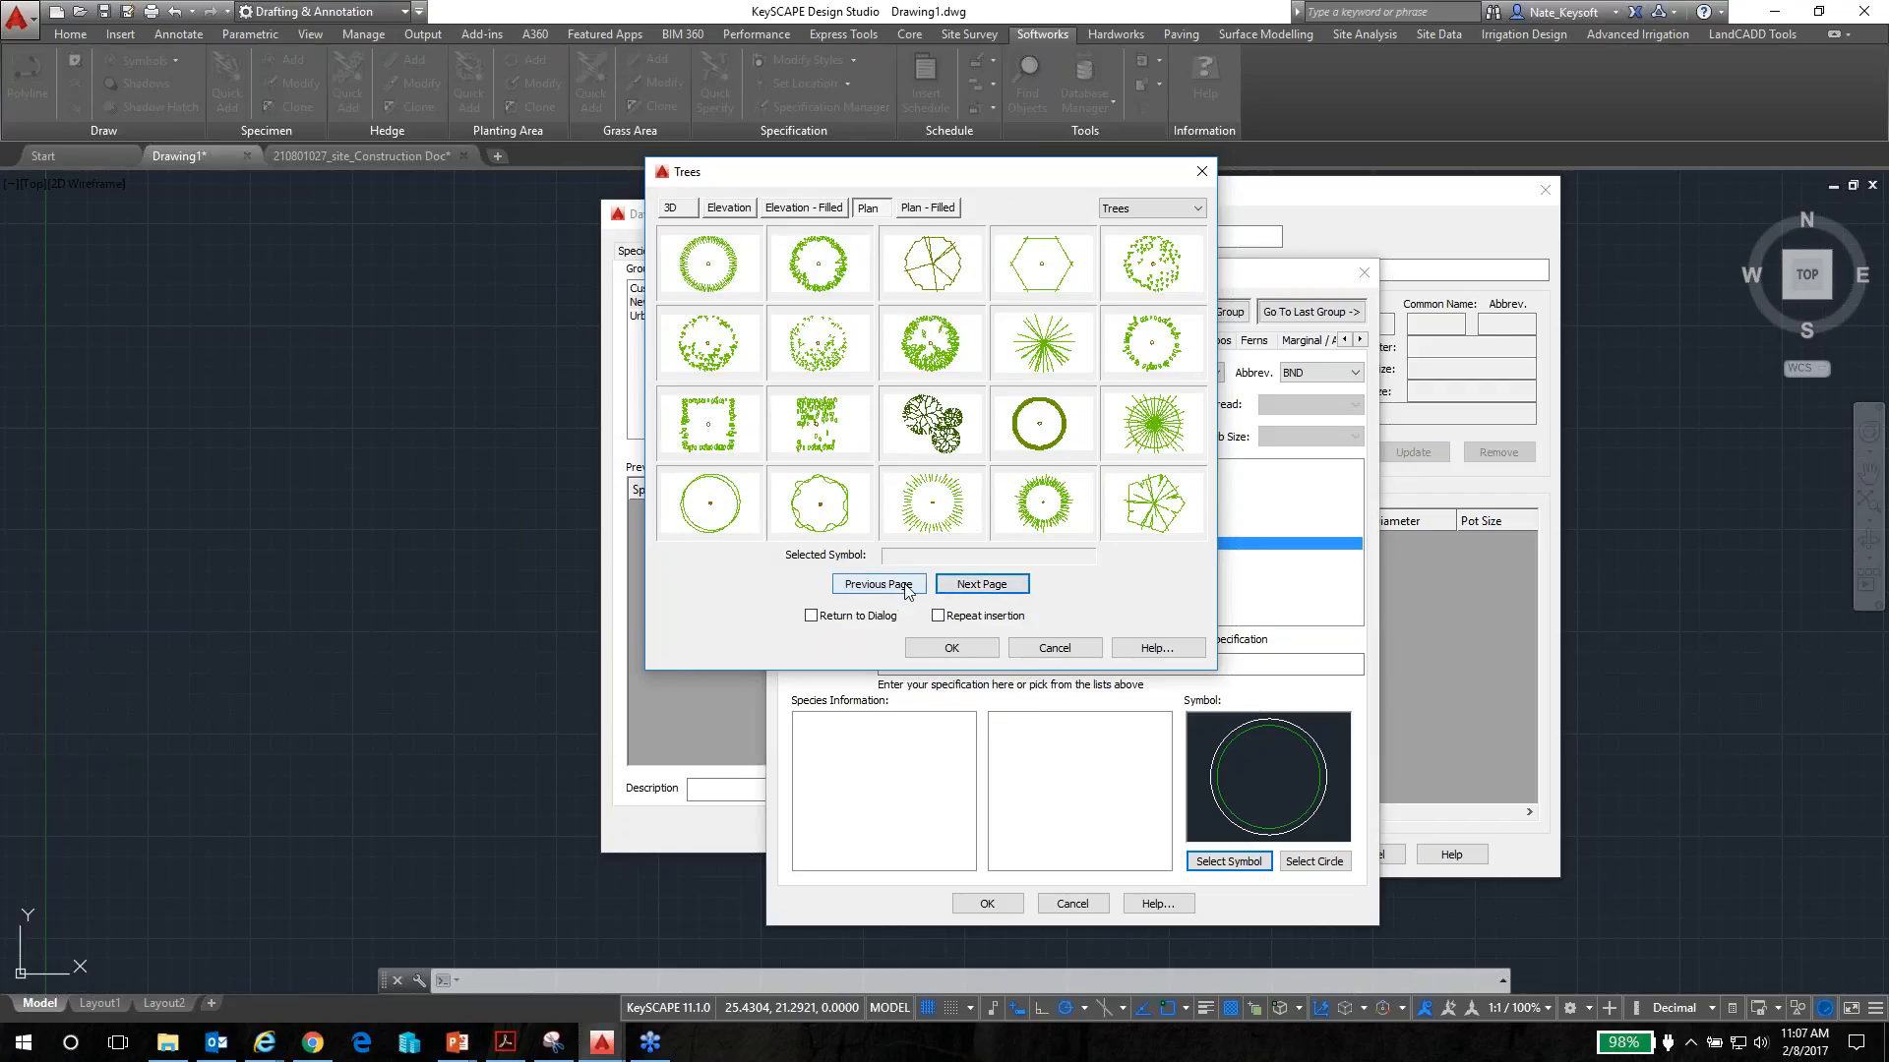
double_click(728, 514)
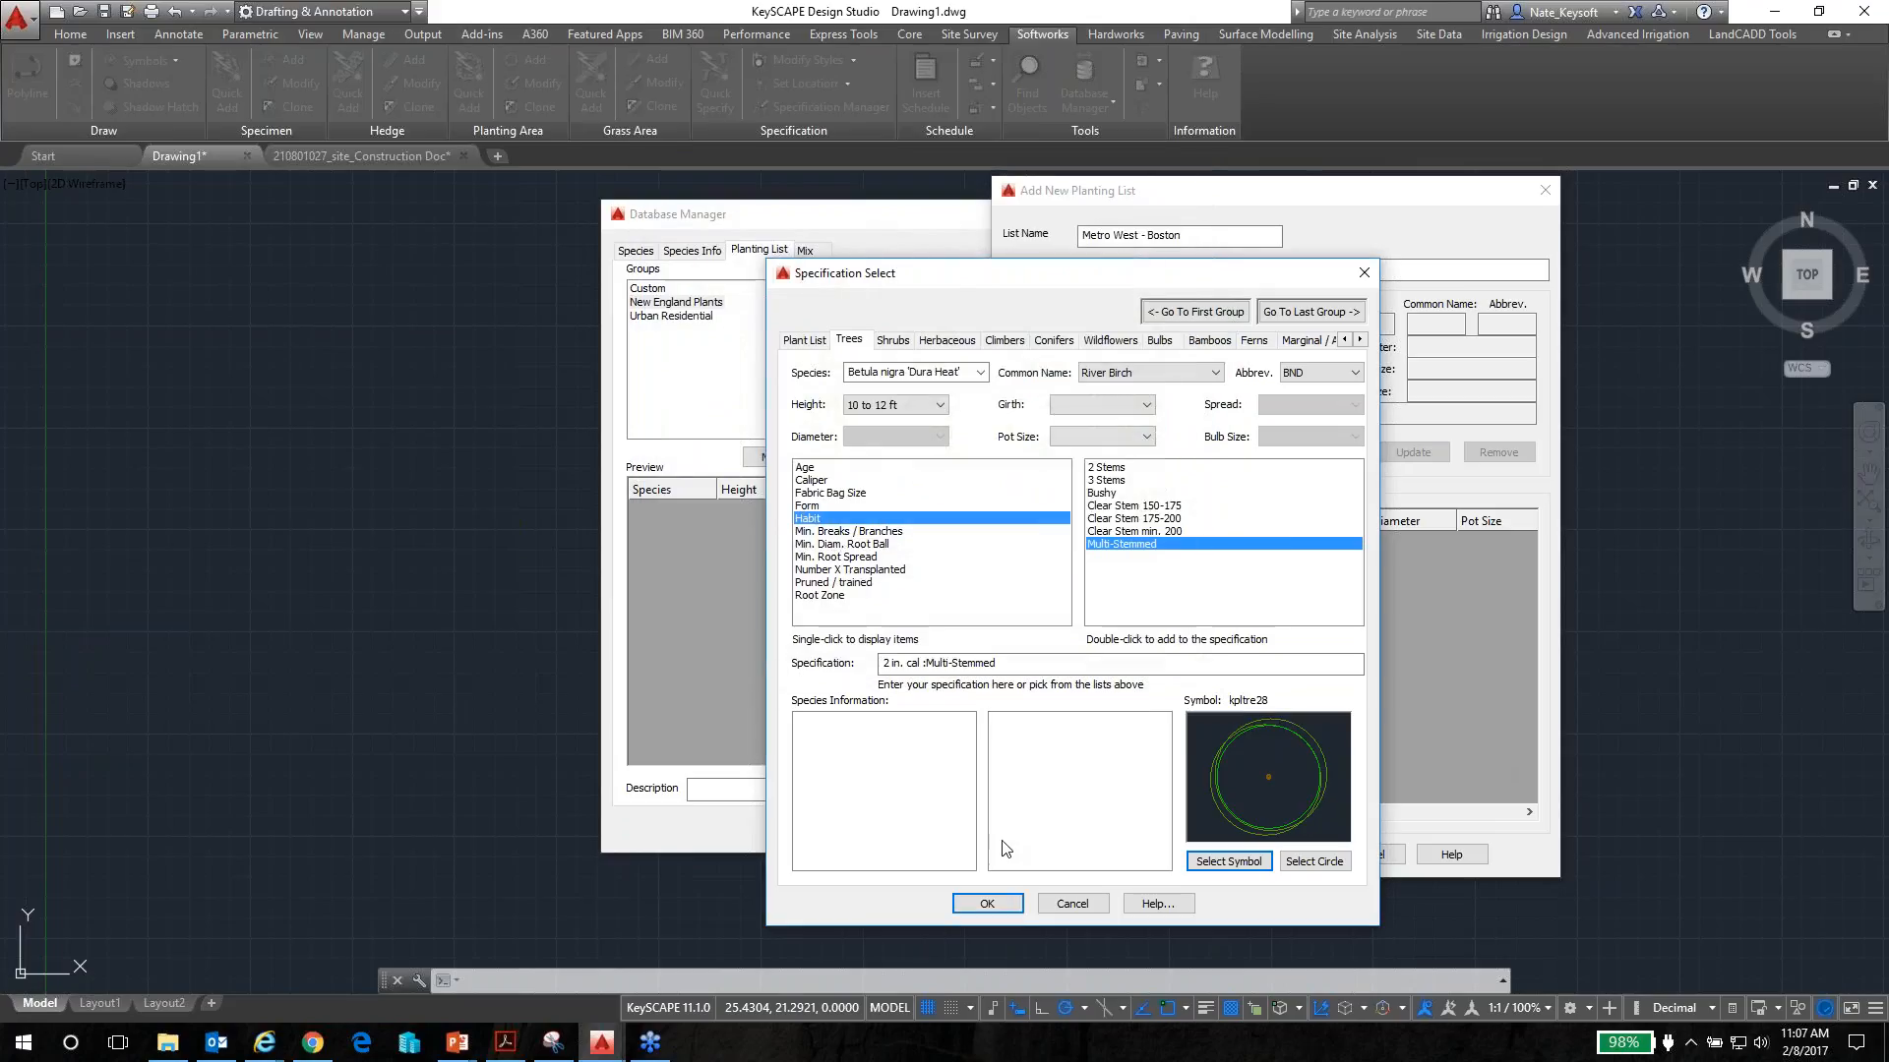
left_click(986, 900)
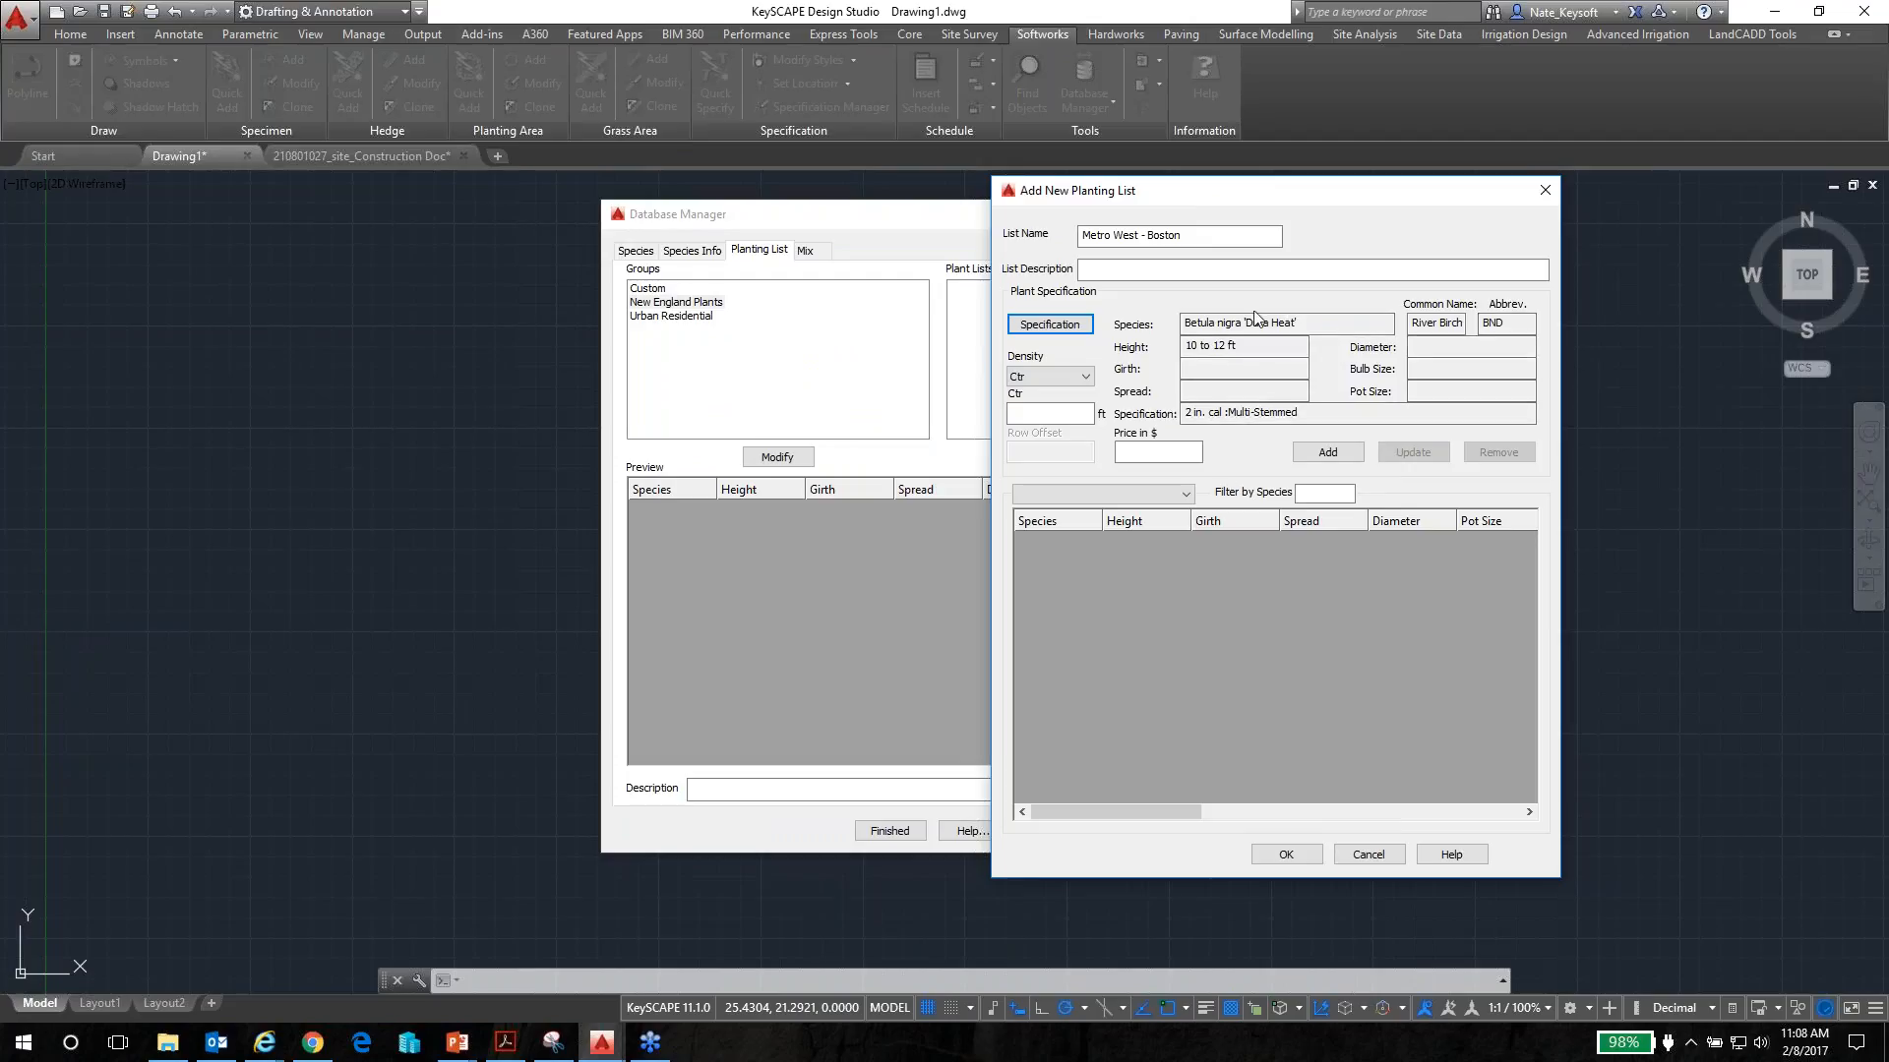
Set the river birch's price to $85 and add it to the planting list
left_click(1172, 457)
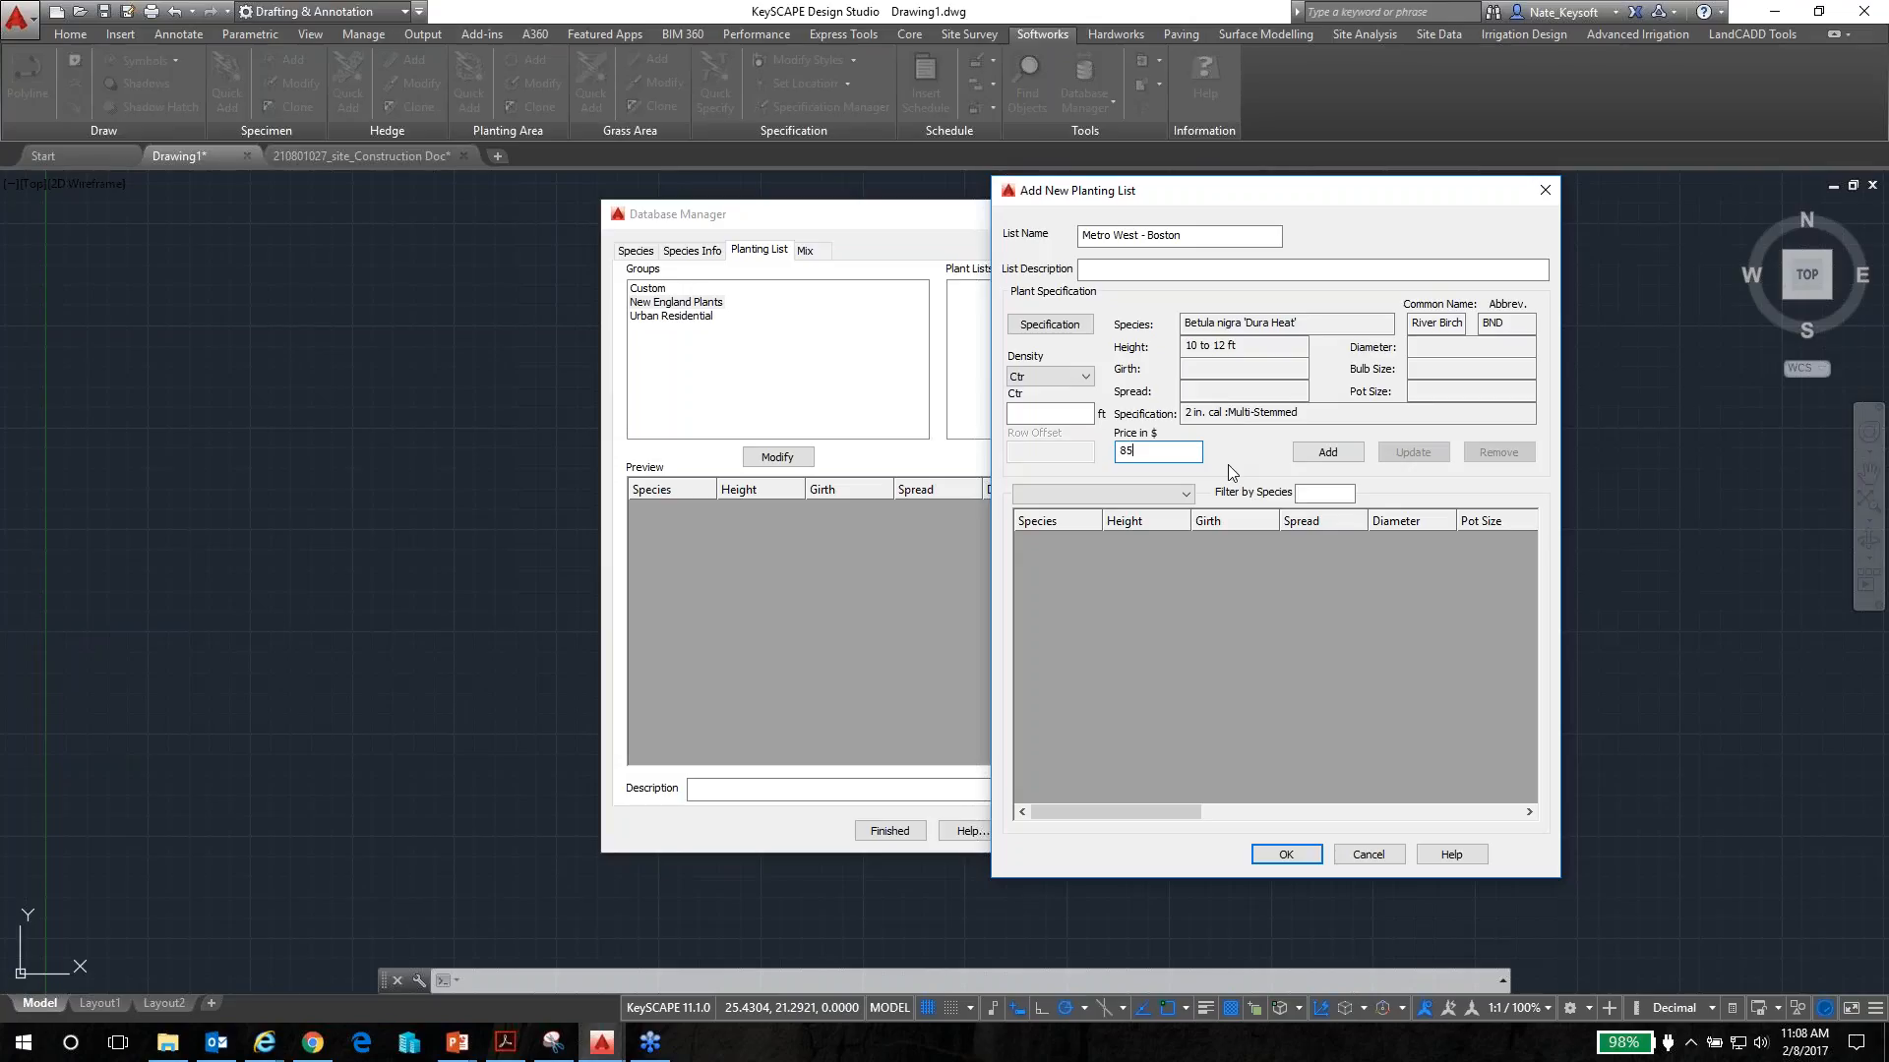
left_click(1320, 460)
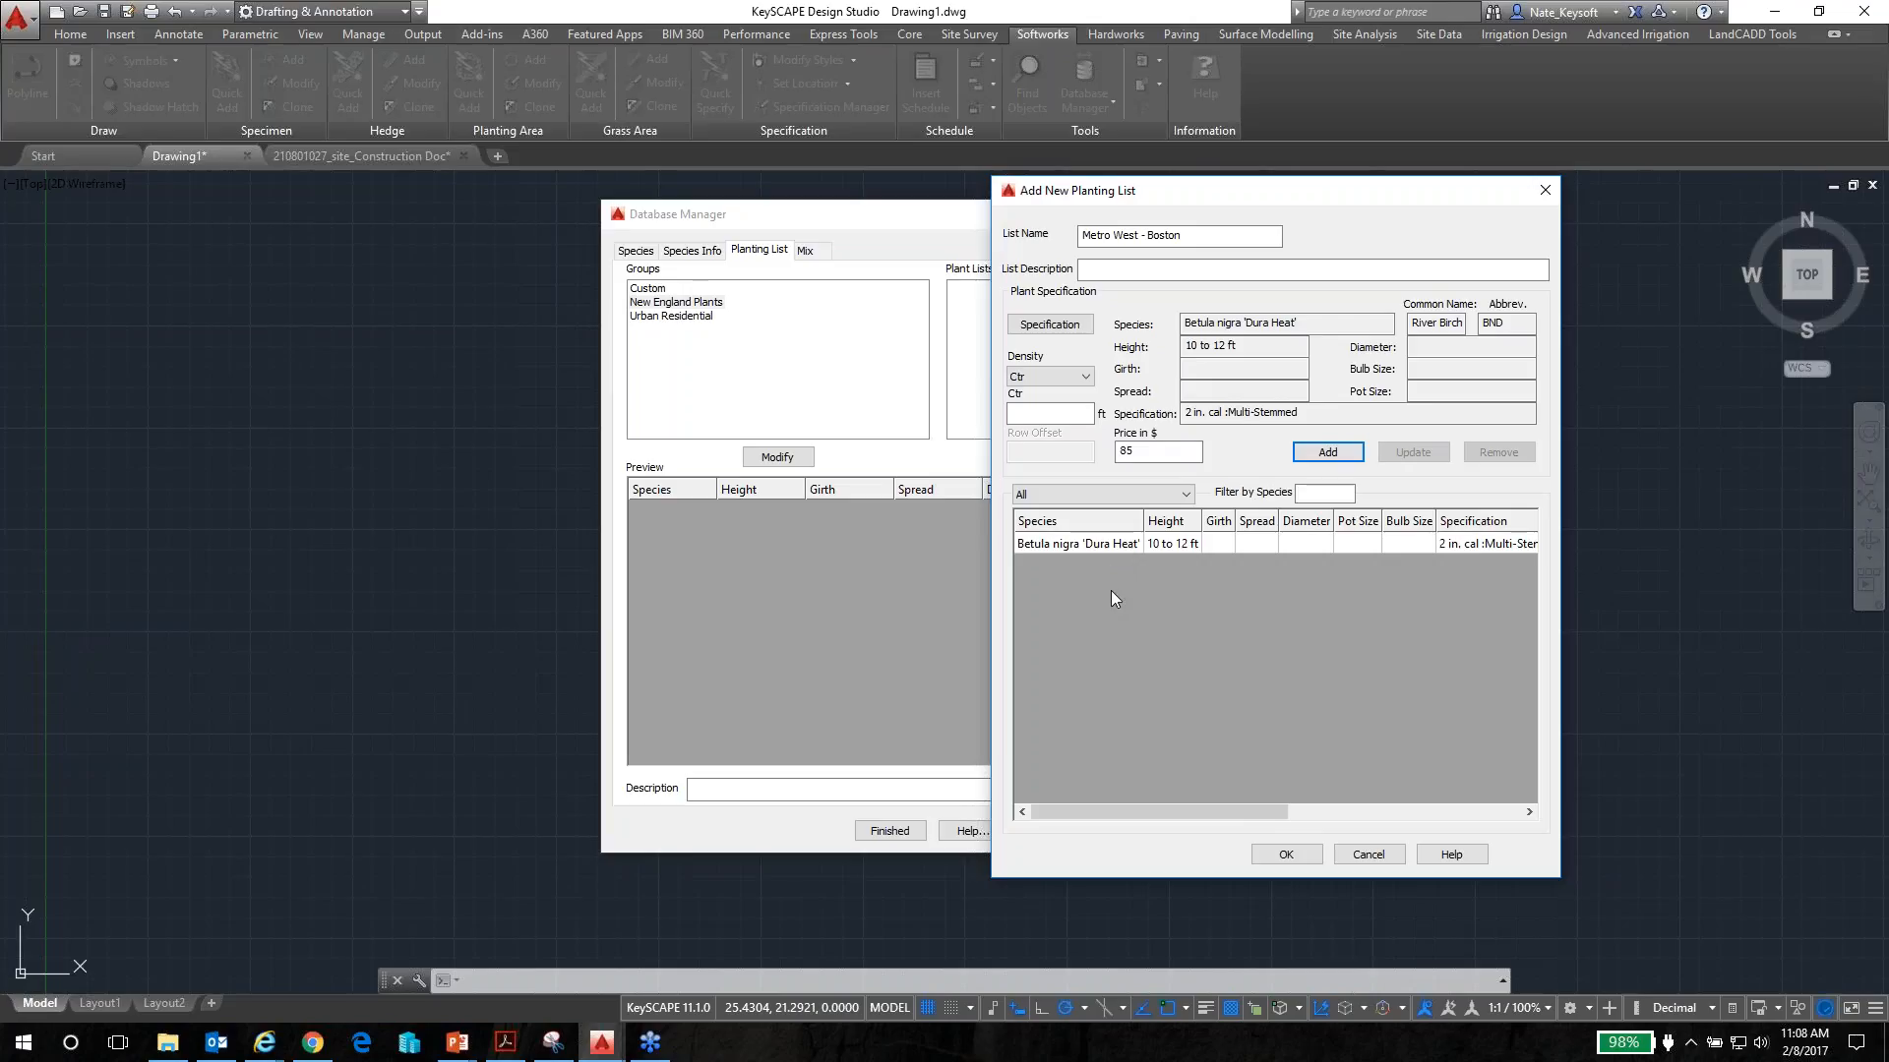
Start a plant specification for the tree Quercus rubra, with common name Northern Red Oak and abbreviation QN
left_click(1055, 332)
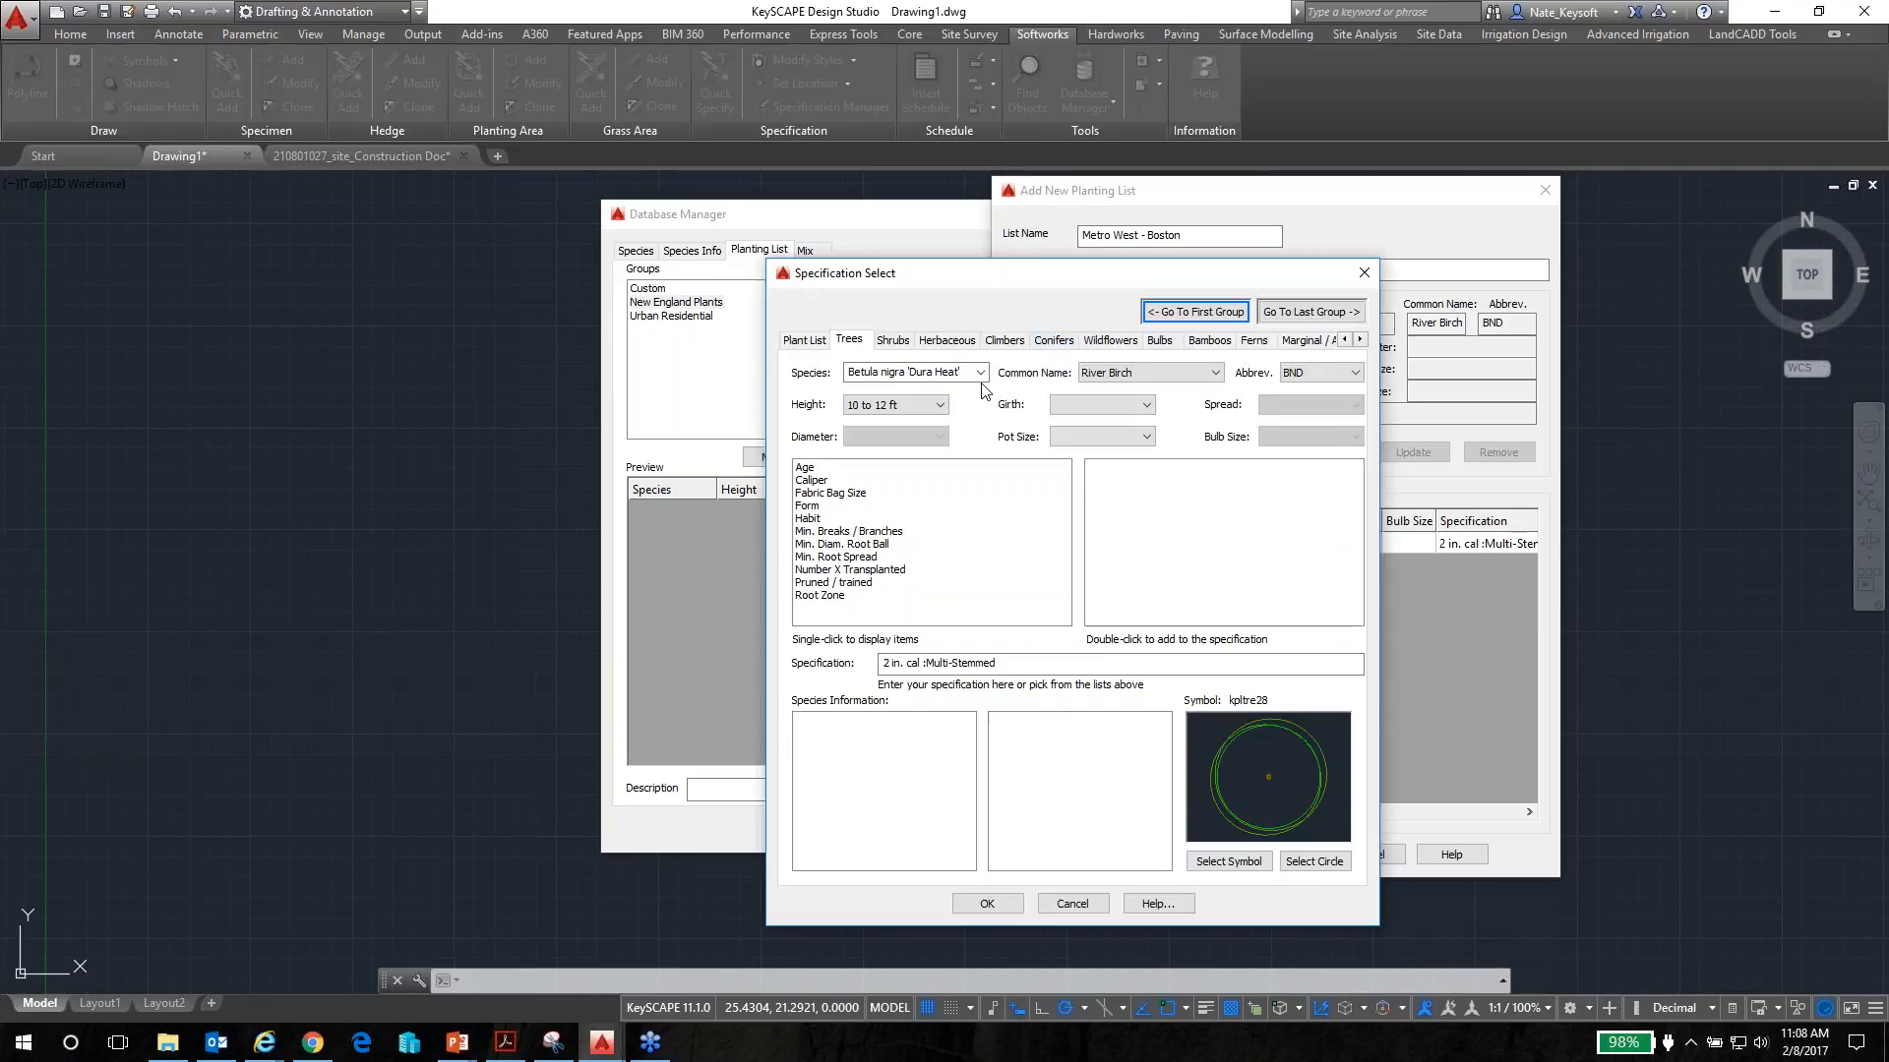
left_click(981, 373)
left_click_drag(1135, 501, 1134, 723)
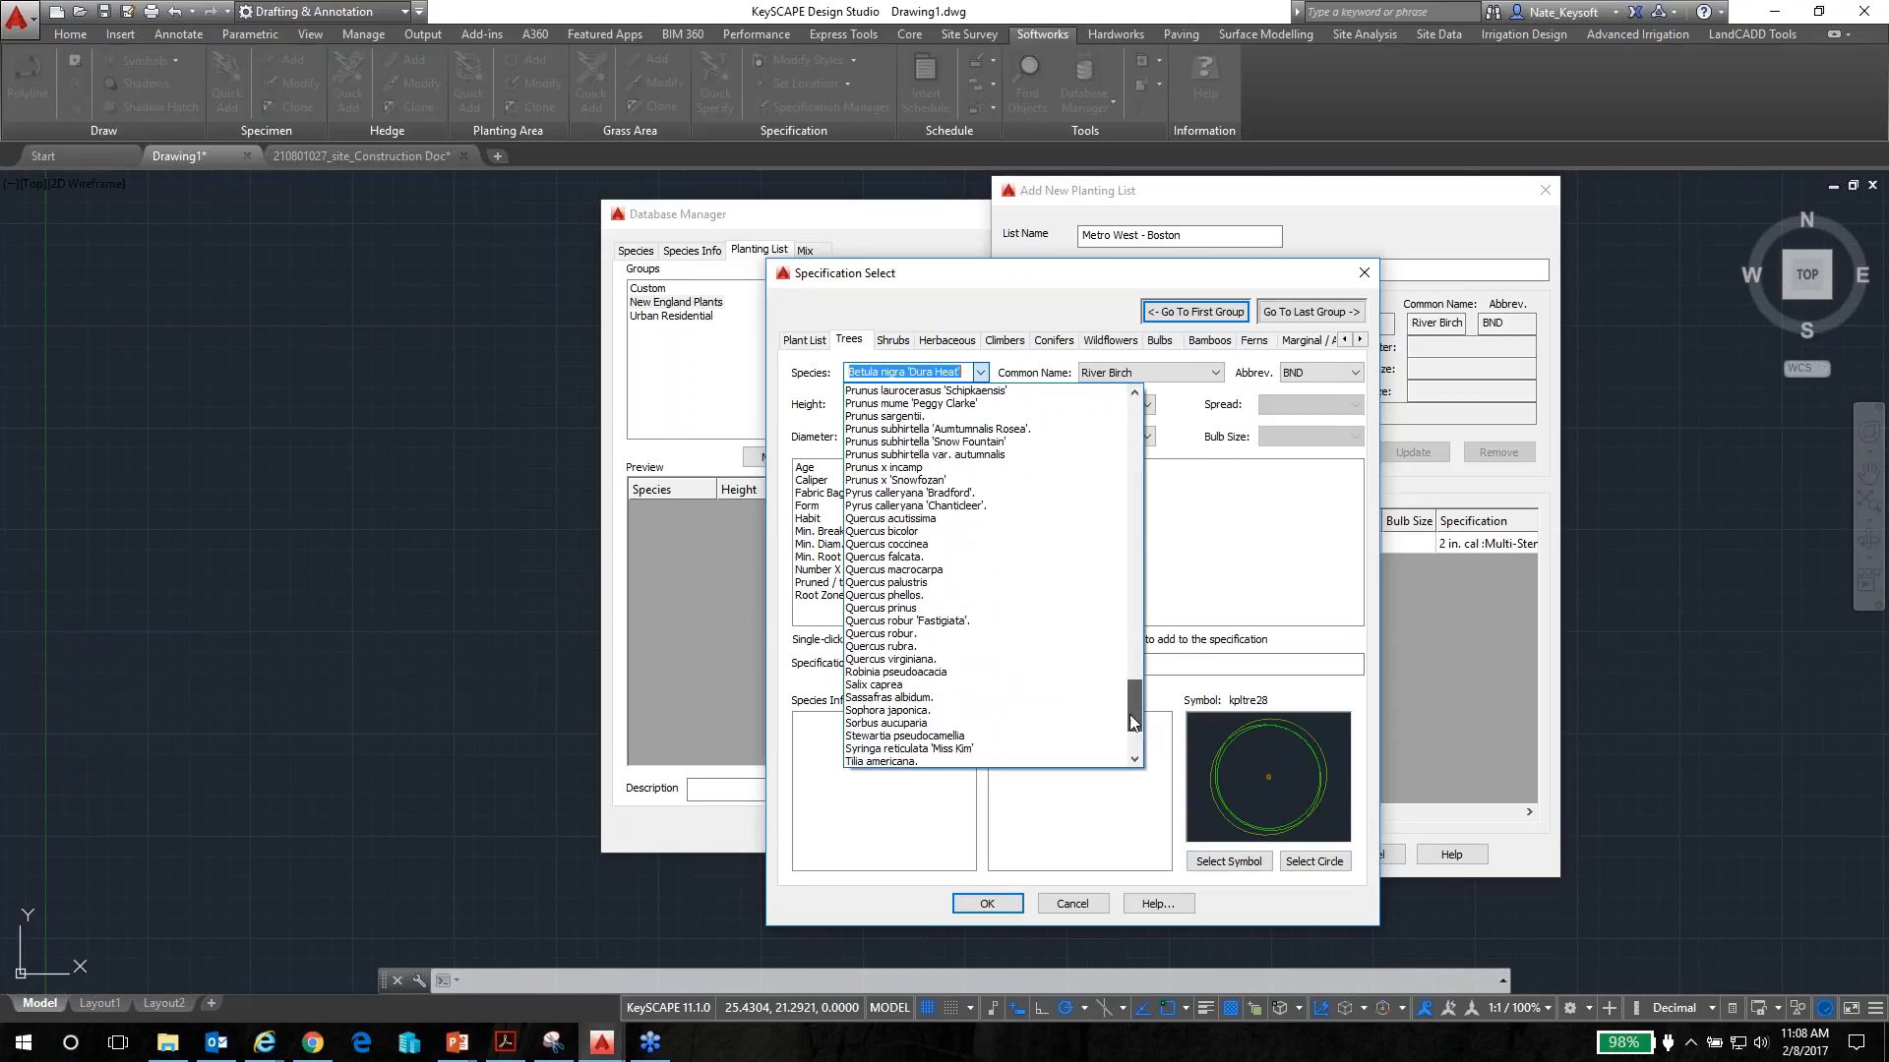
left_click(902, 647)
left_click(1217, 372)
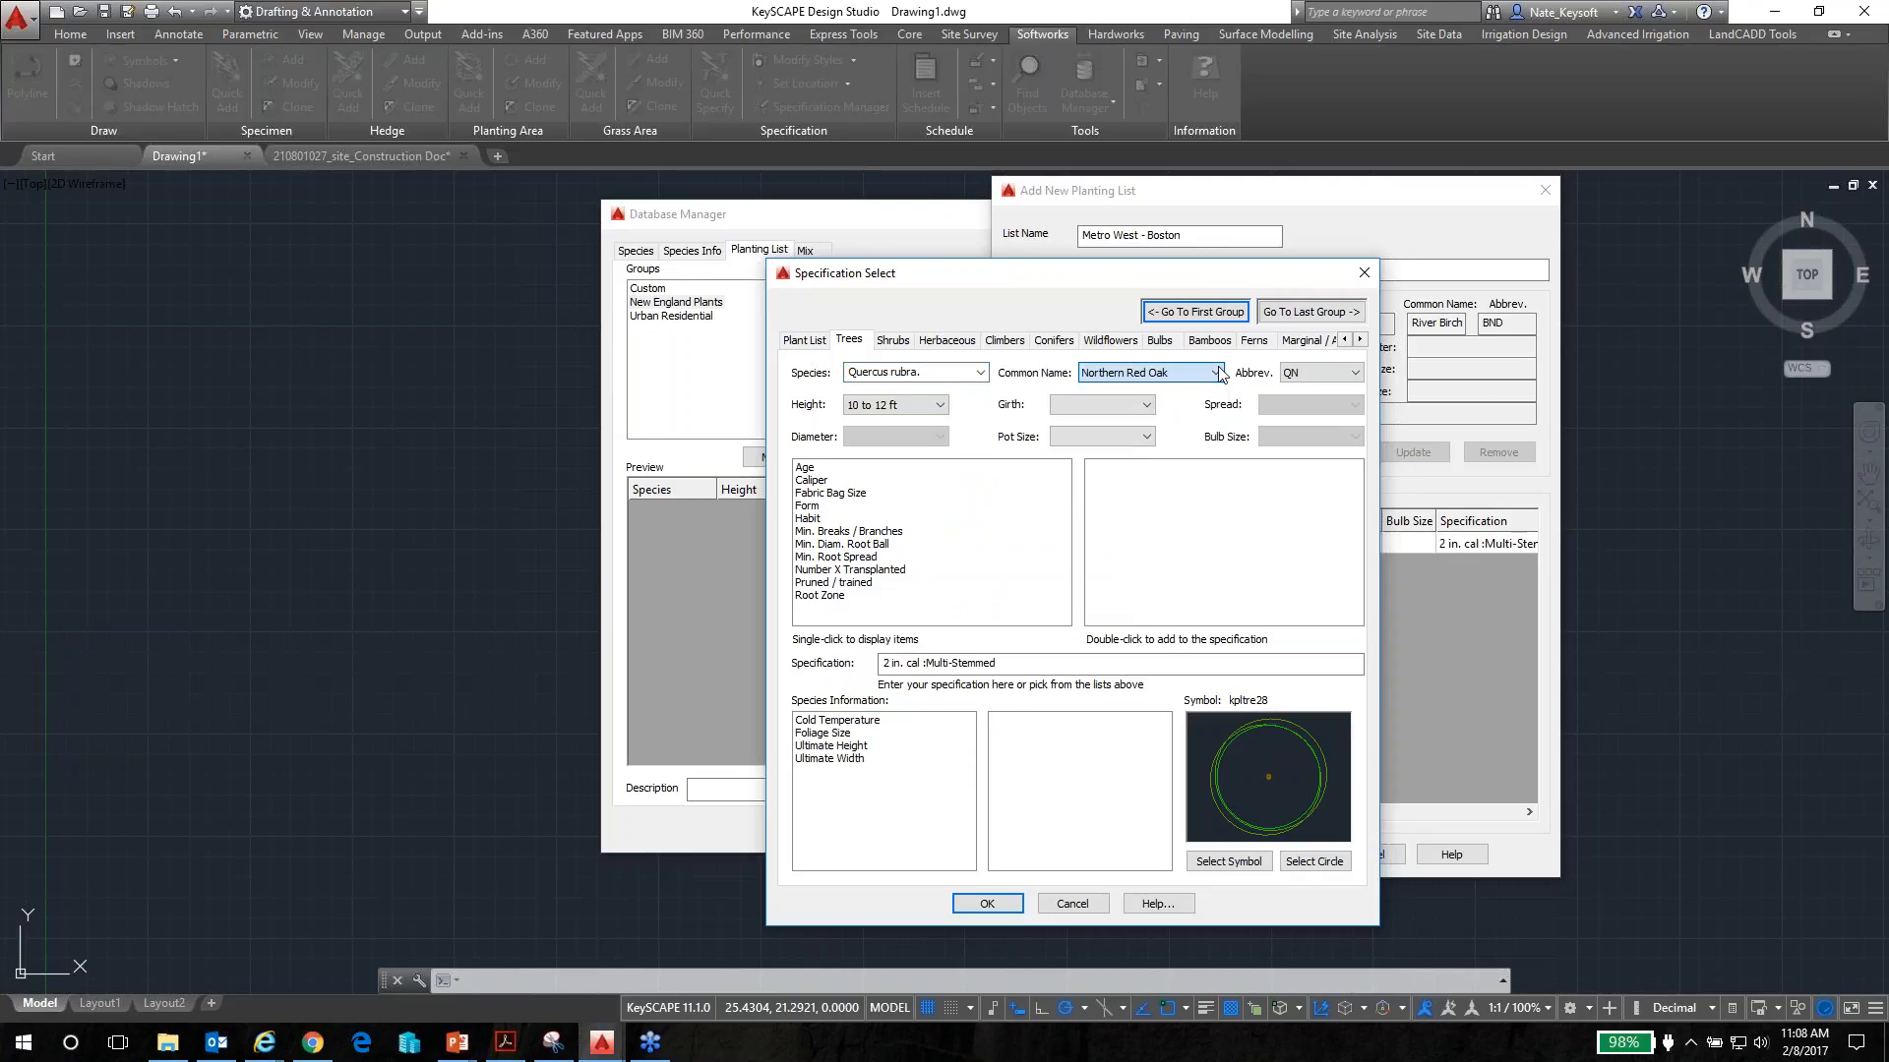
left_click(1318, 372)
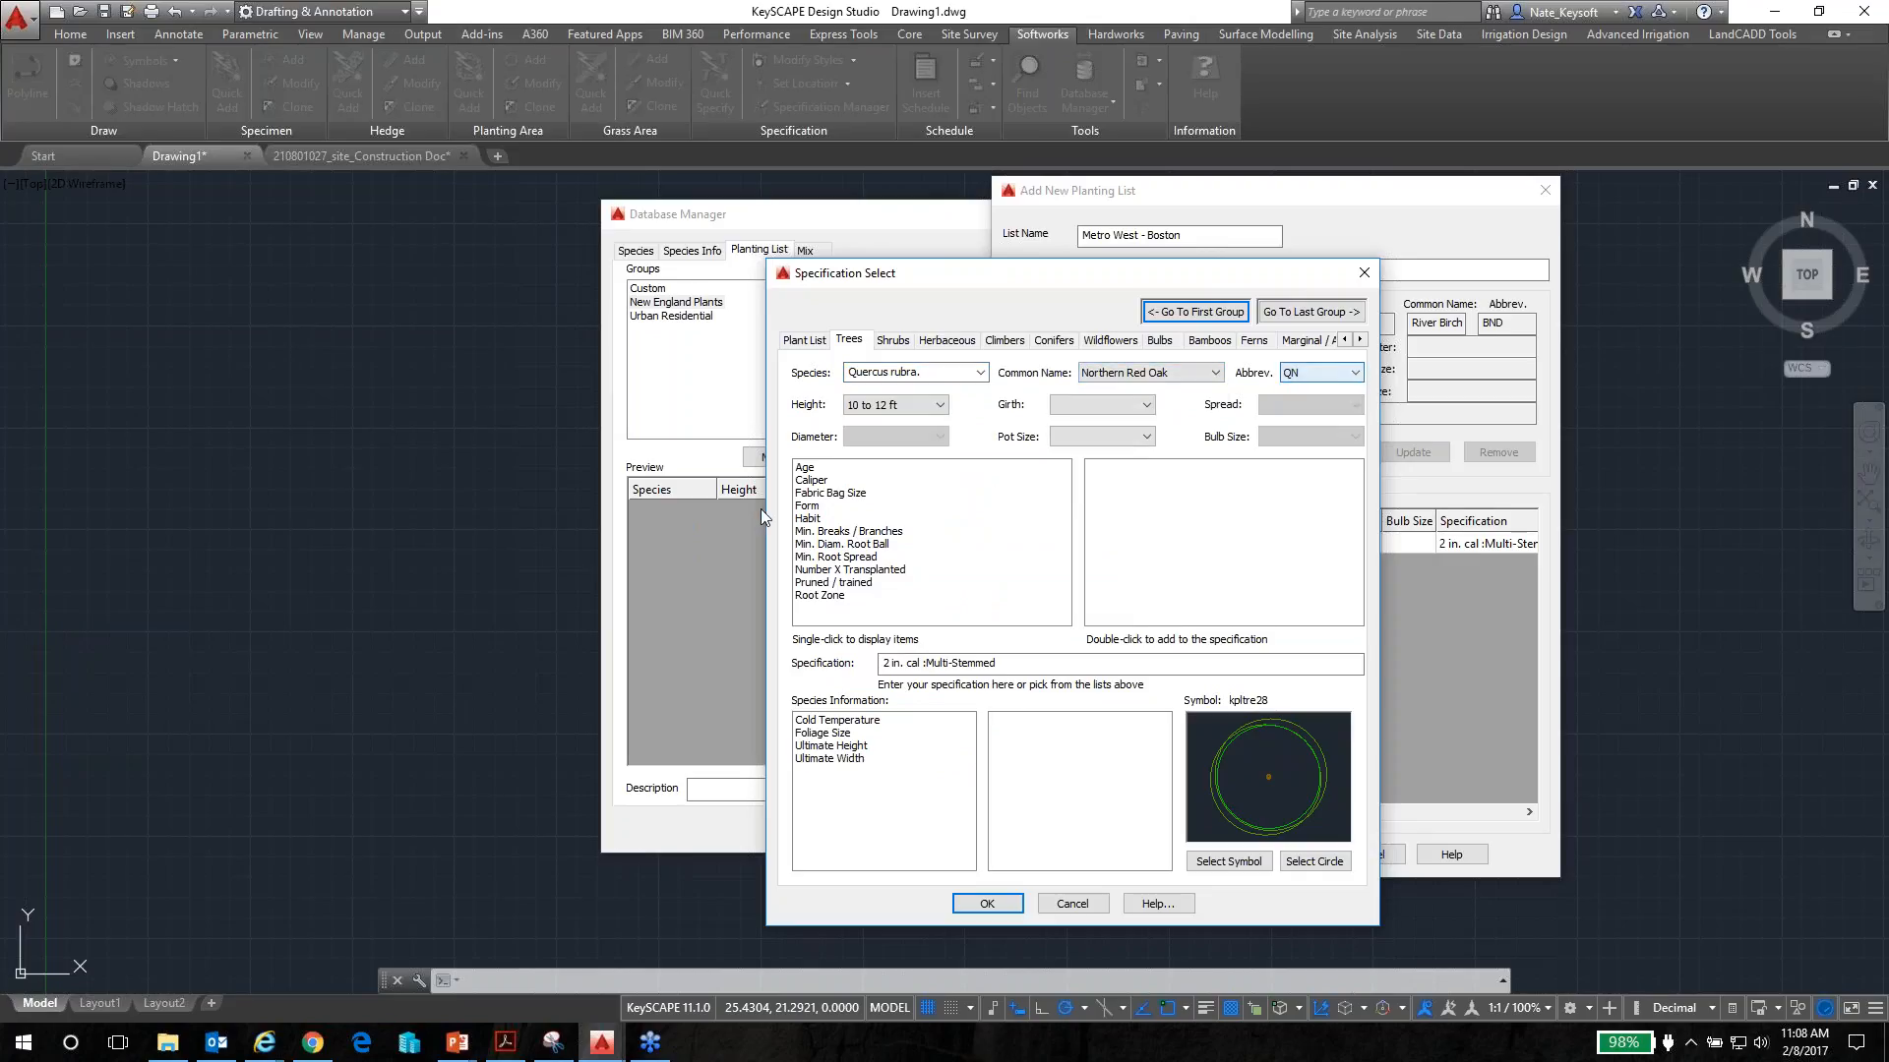
Set the red oak's height to 14 to 16 ft and add a 3 in. caliper to its specification
left_click(942, 408)
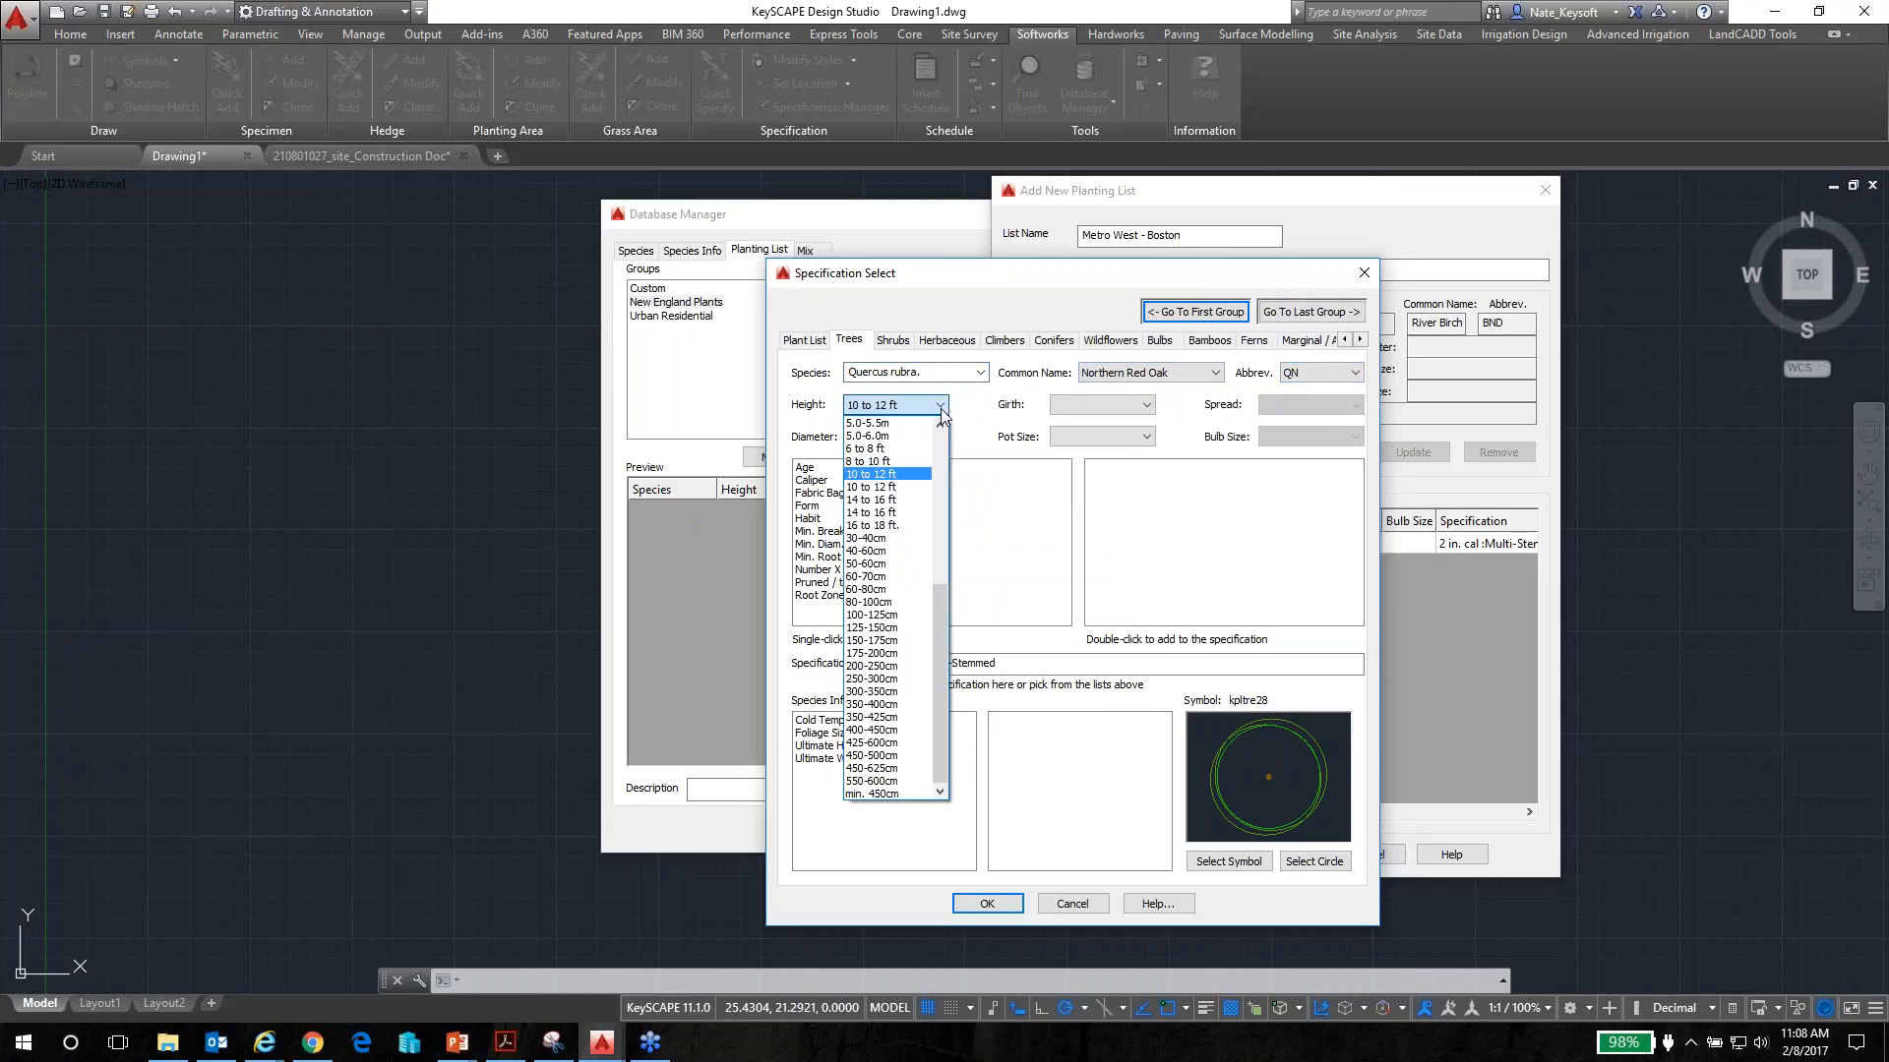
left_click(885, 499)
left_click(821, 482)
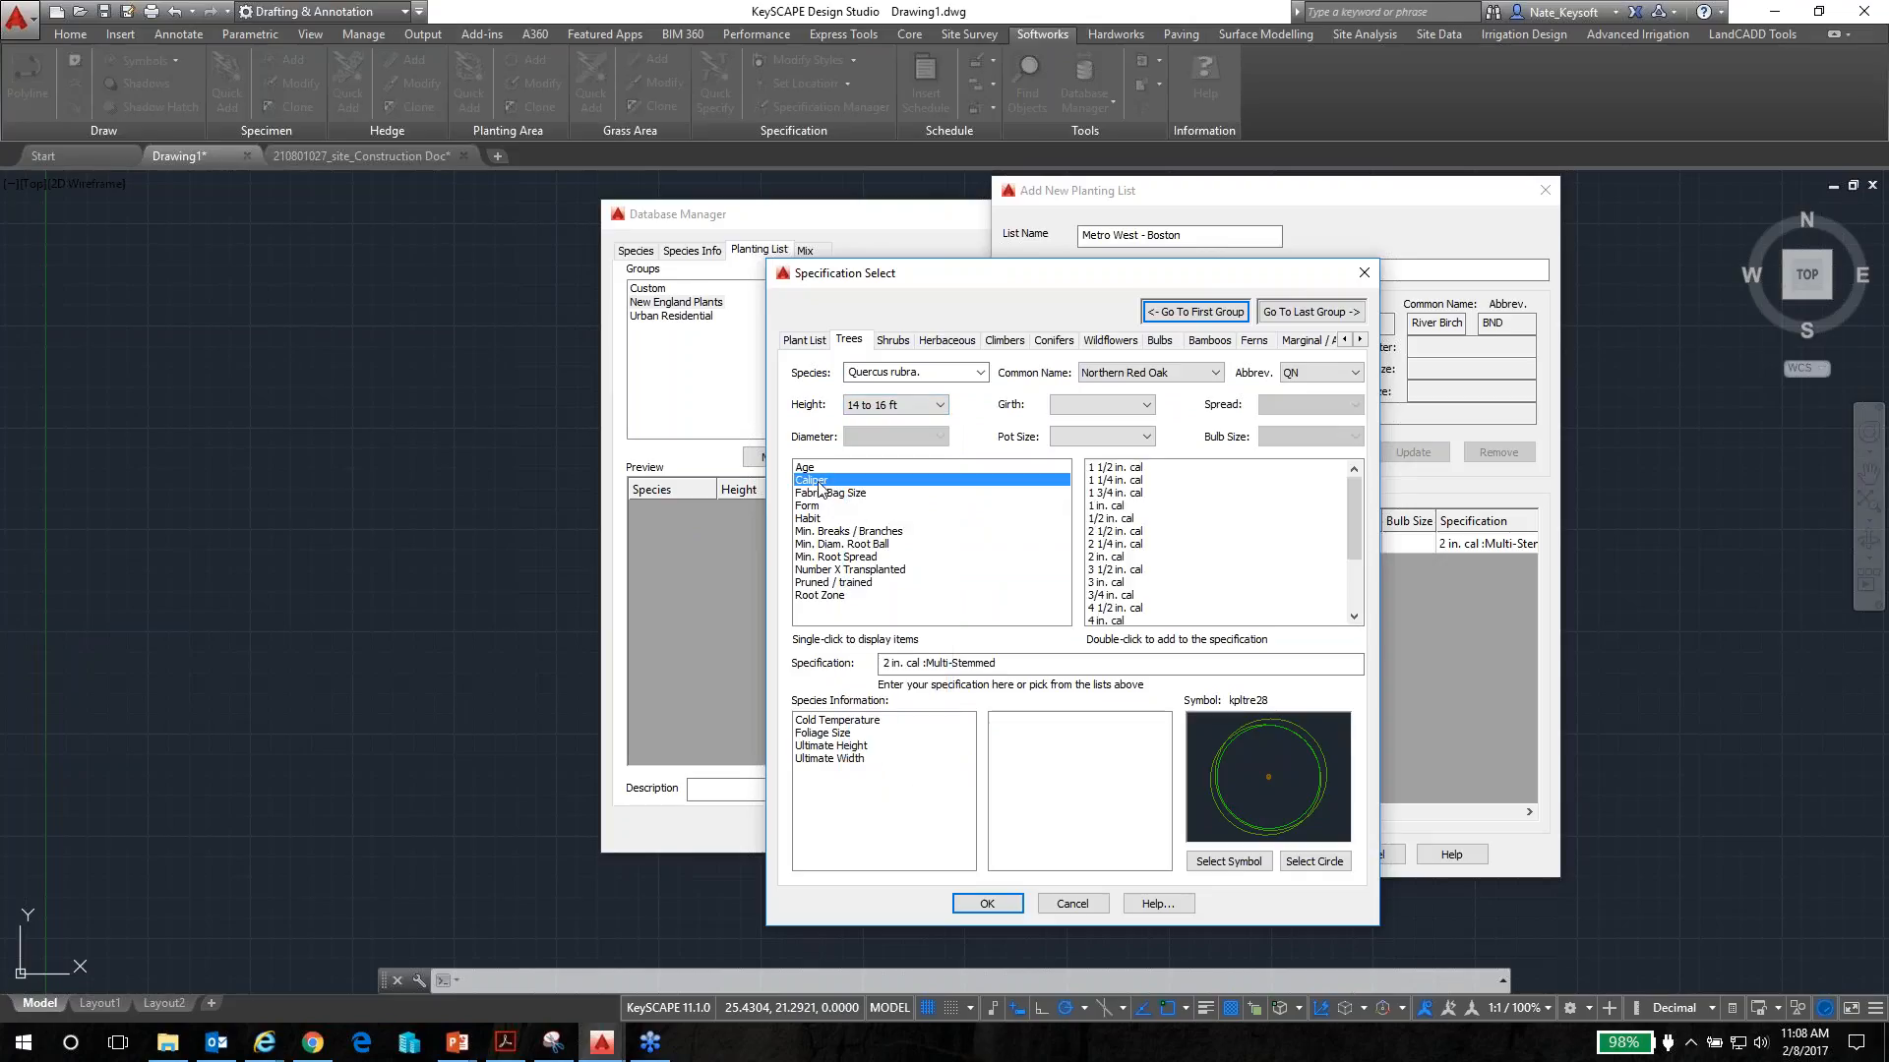
double_click(1117, 584)
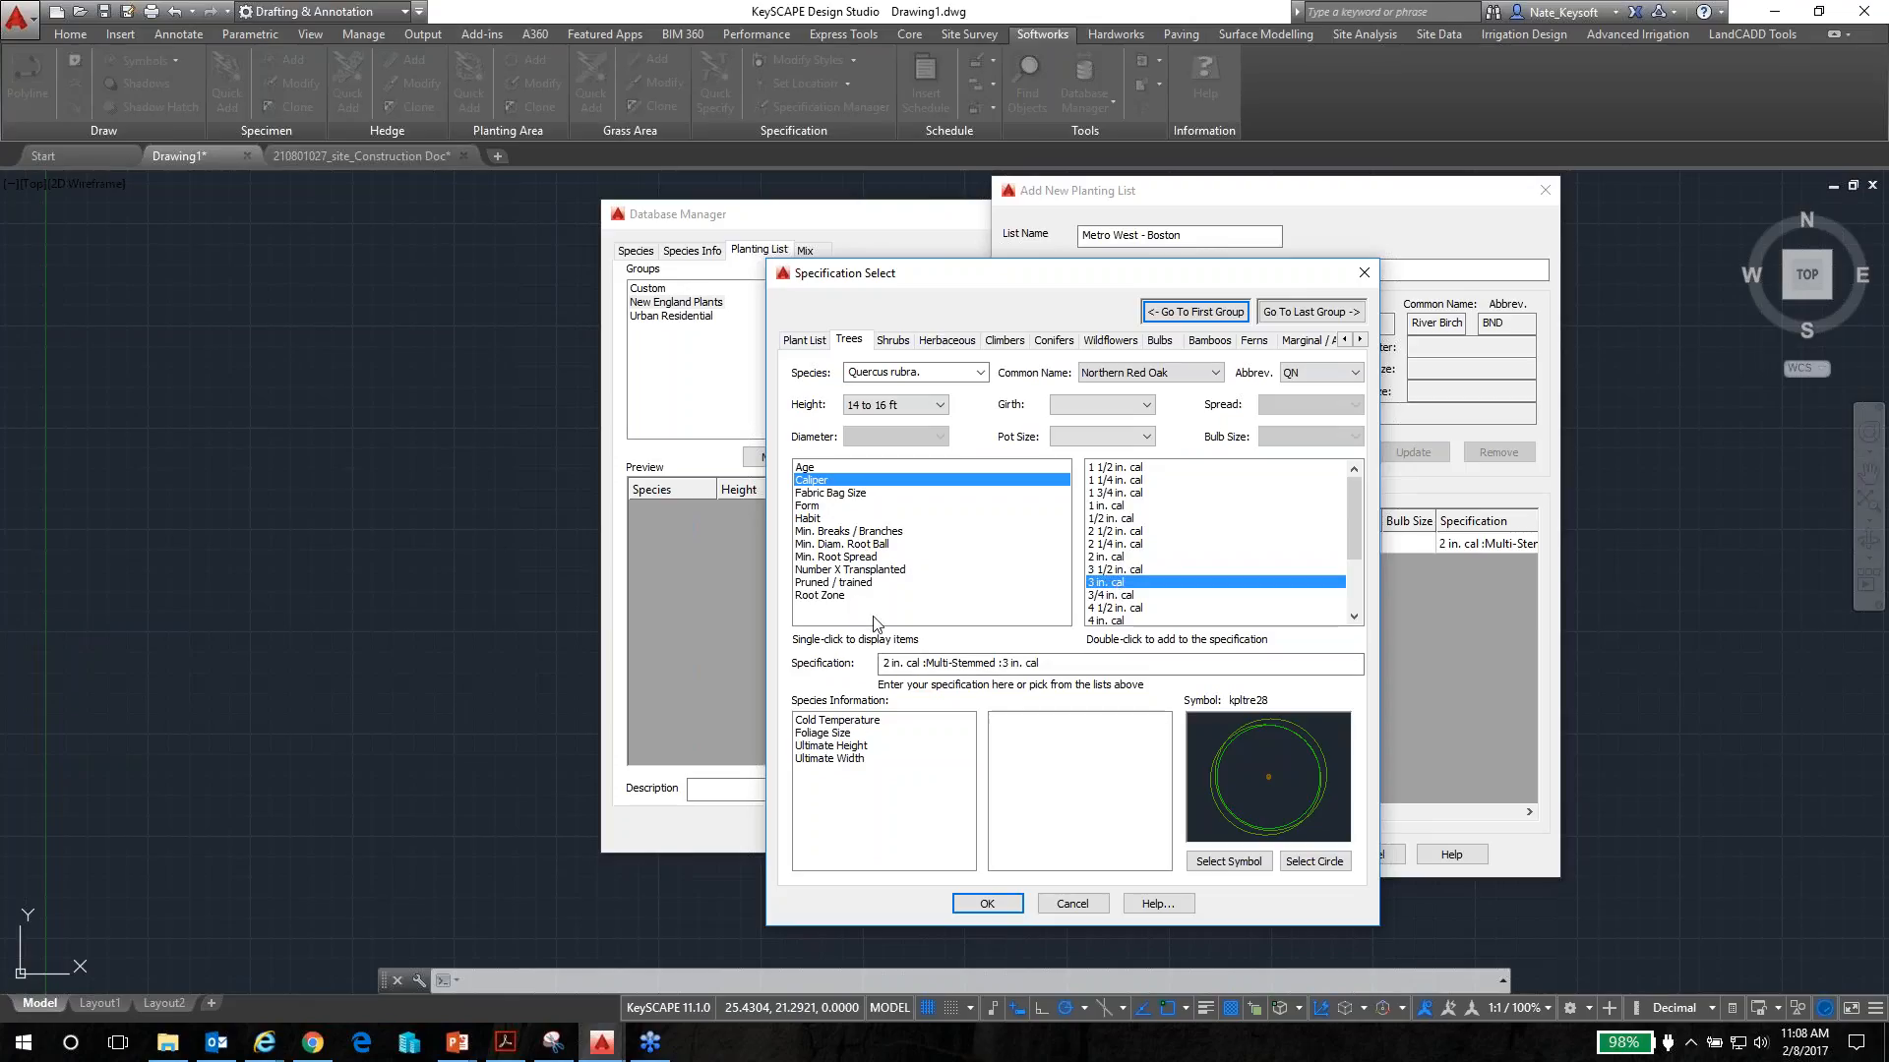
Assign the plan tree symbol kpltre02 to the red oak and accept its specification
left_click(1234, 866)
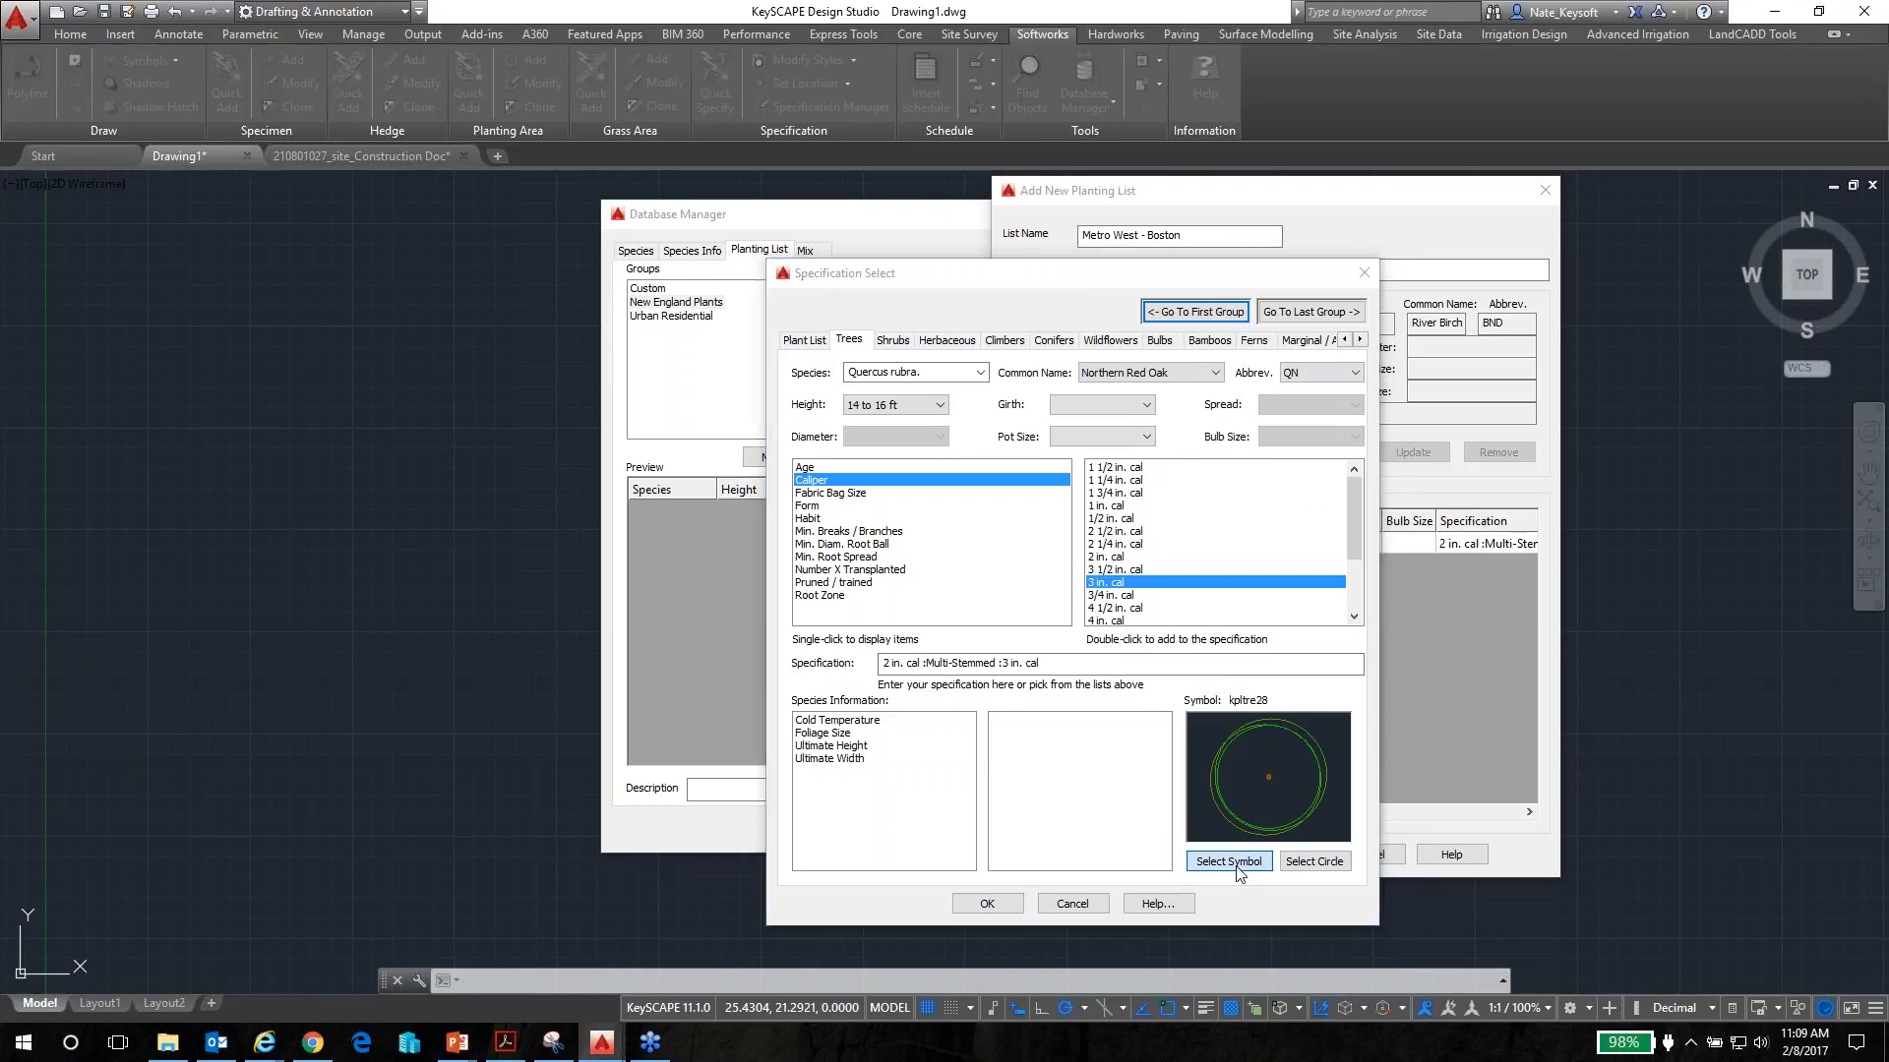
left_click(1013, 585)
left_click(1013, 585)
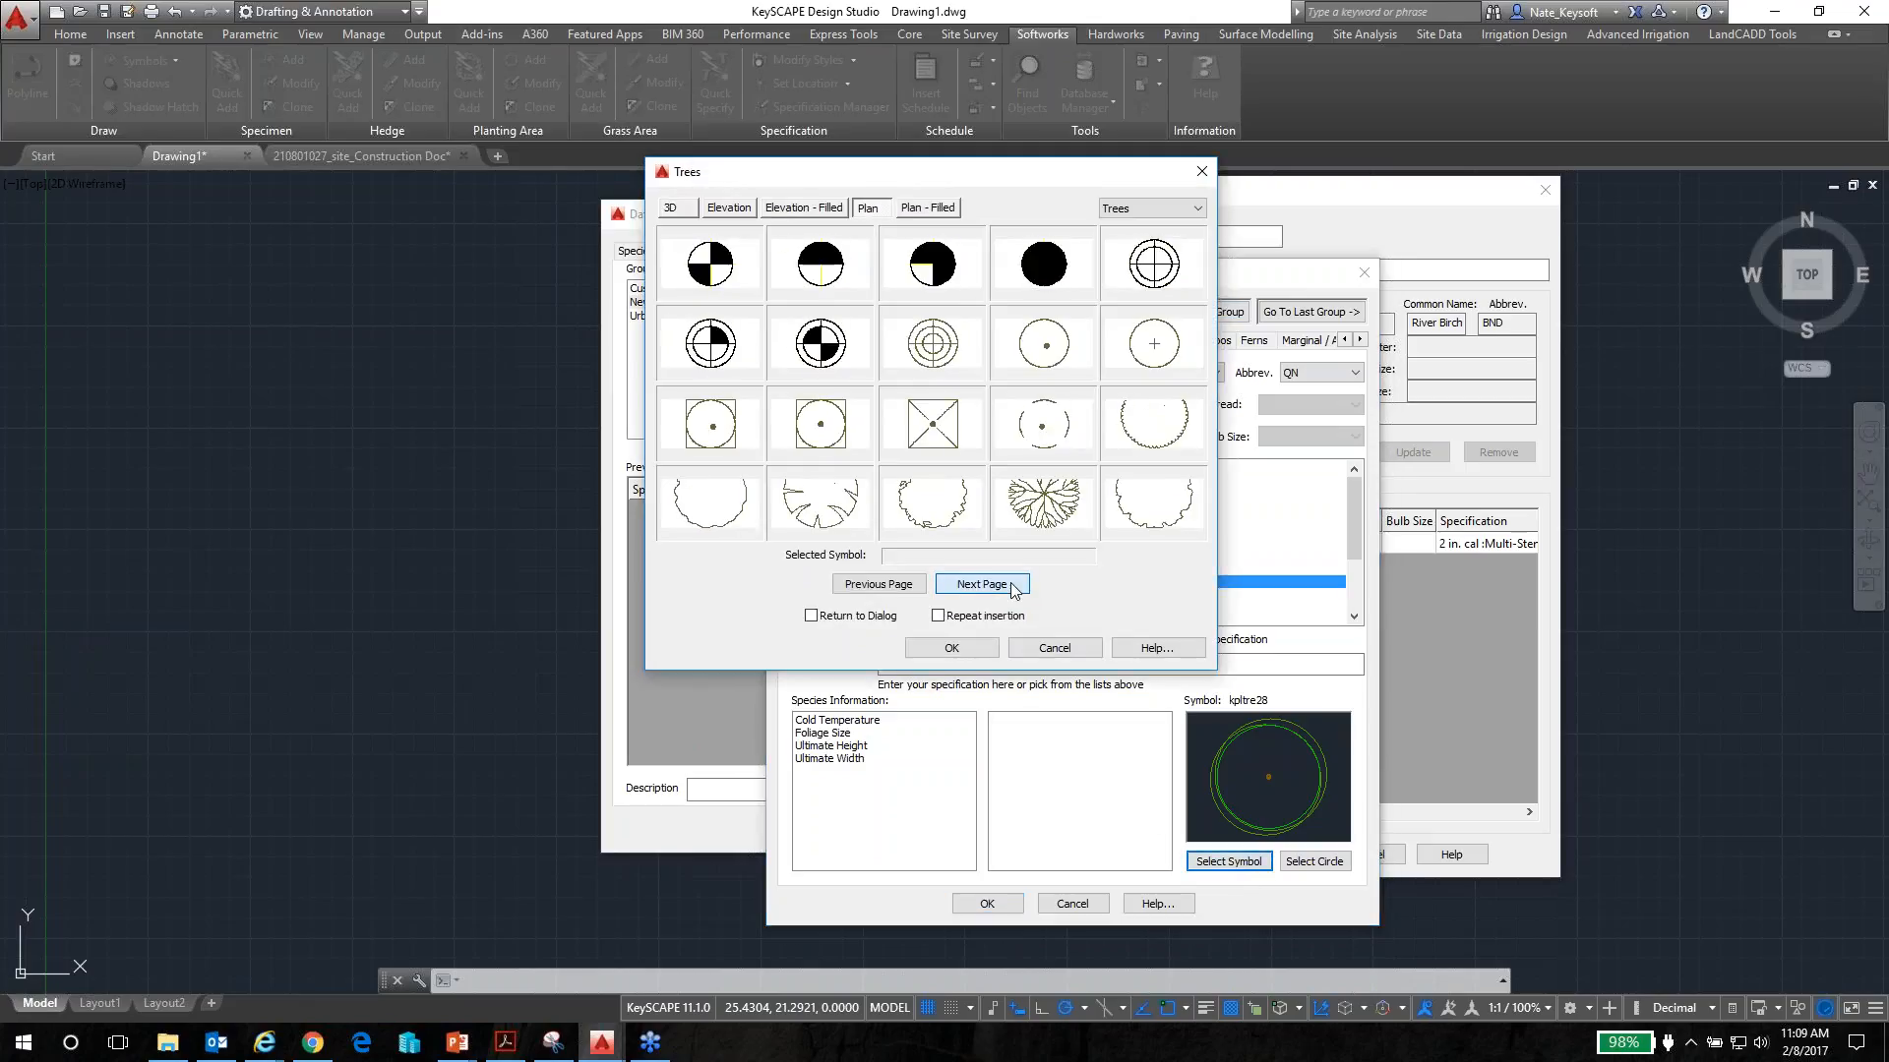
left_click(1013, 586)
double_click(1042, 421)
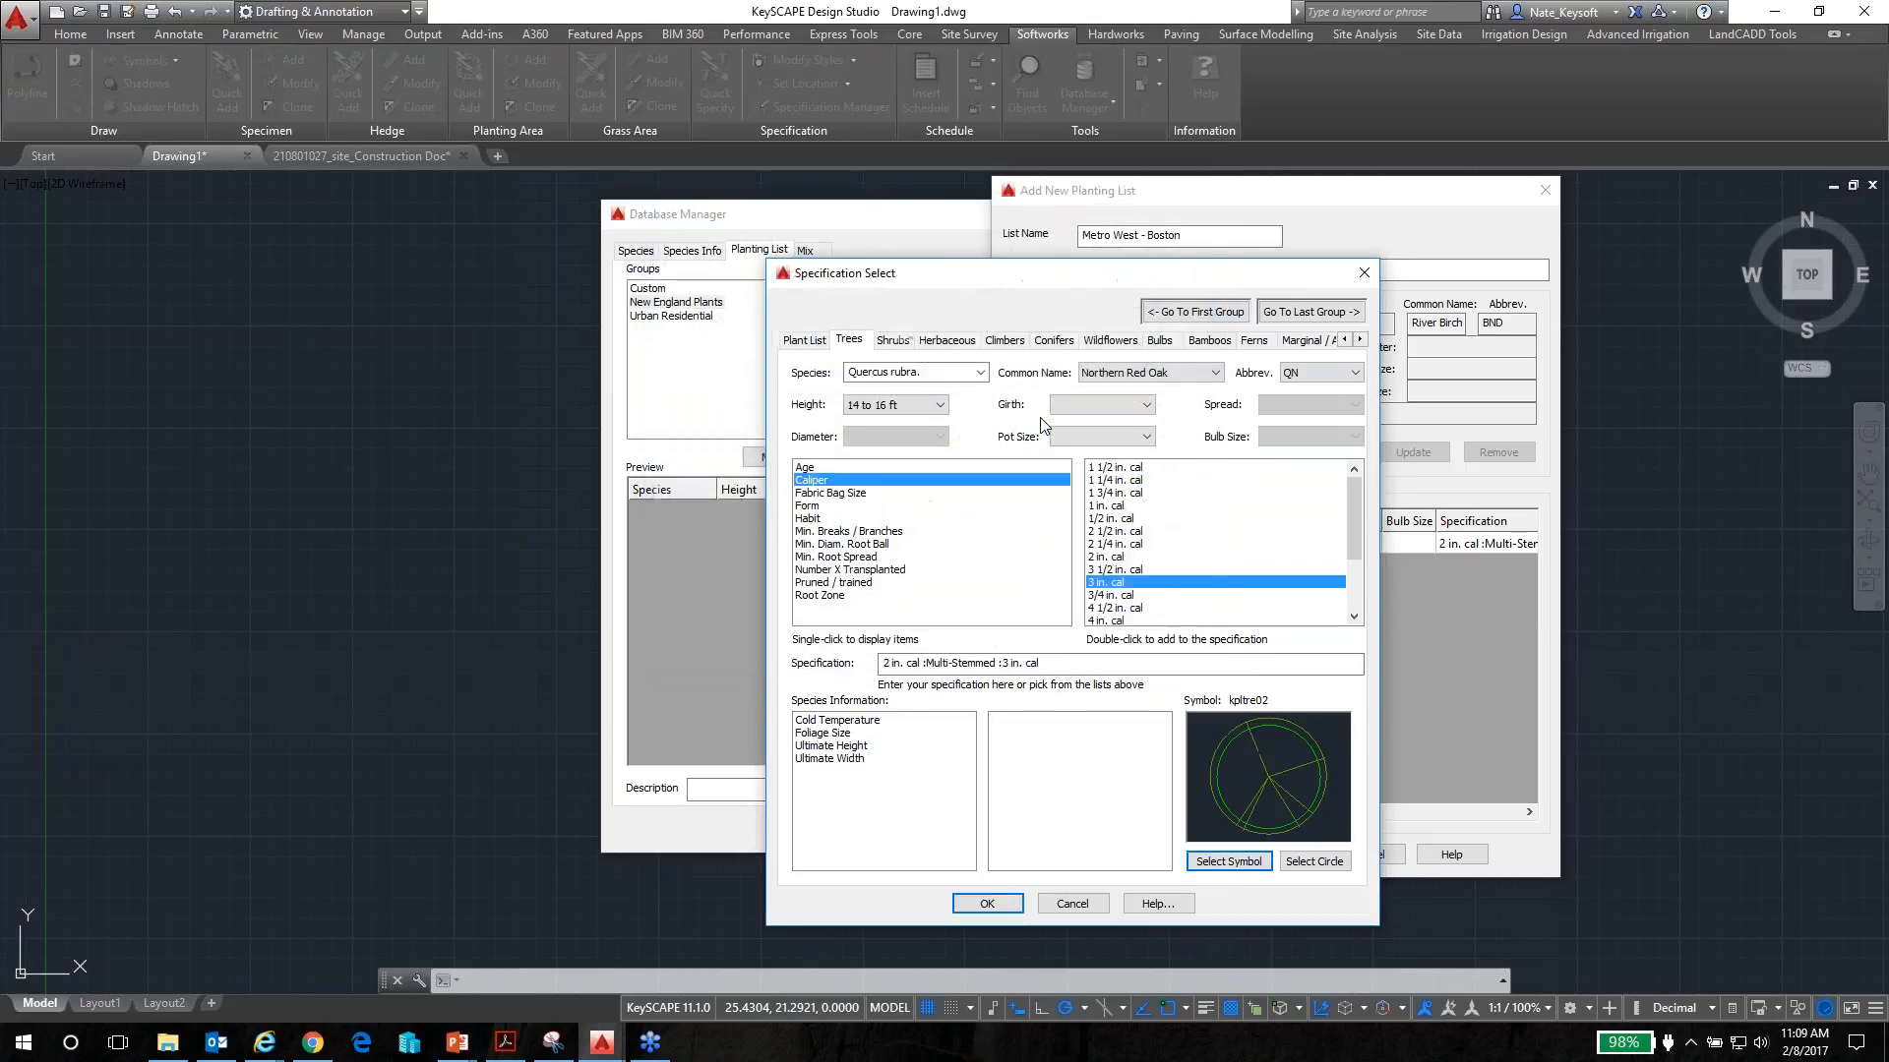
left_click(993, 900)
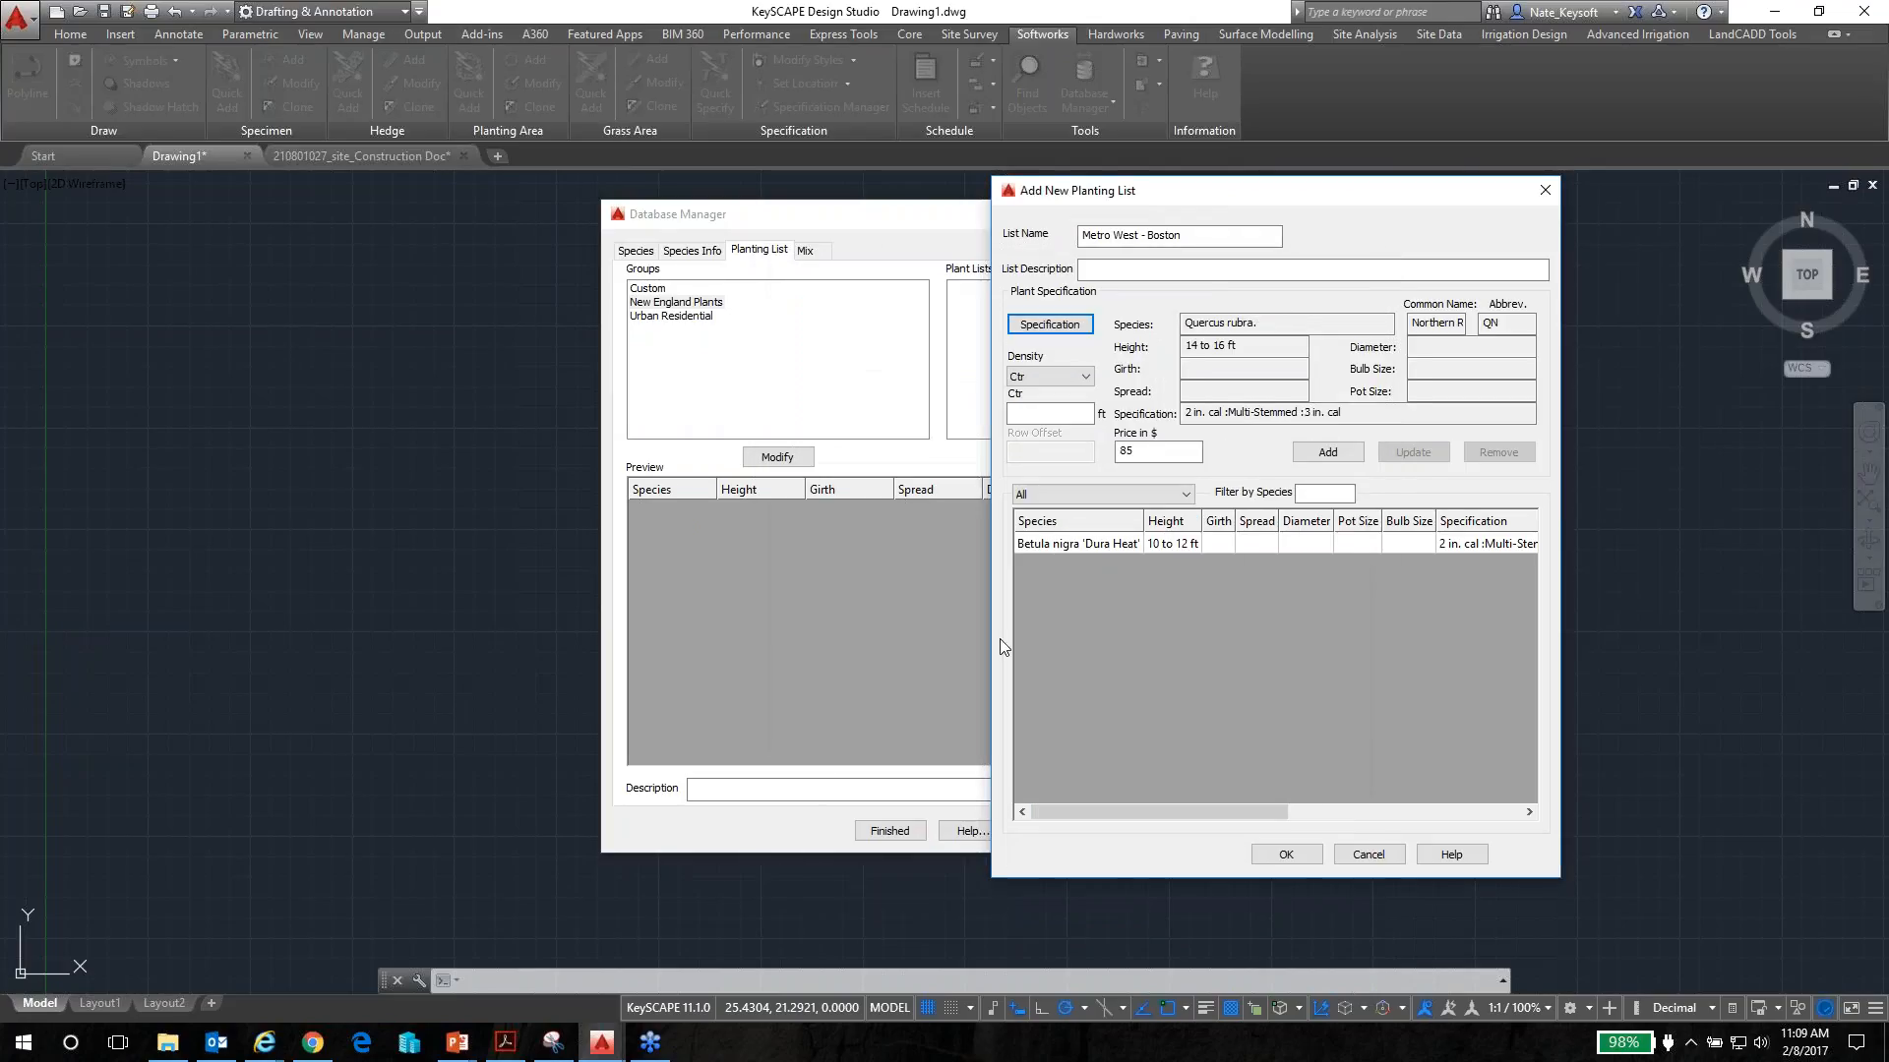
Set the red oak's price to $125, add it to the planting list and save the list
left_click_drag(1141, 451, 1123, 451)
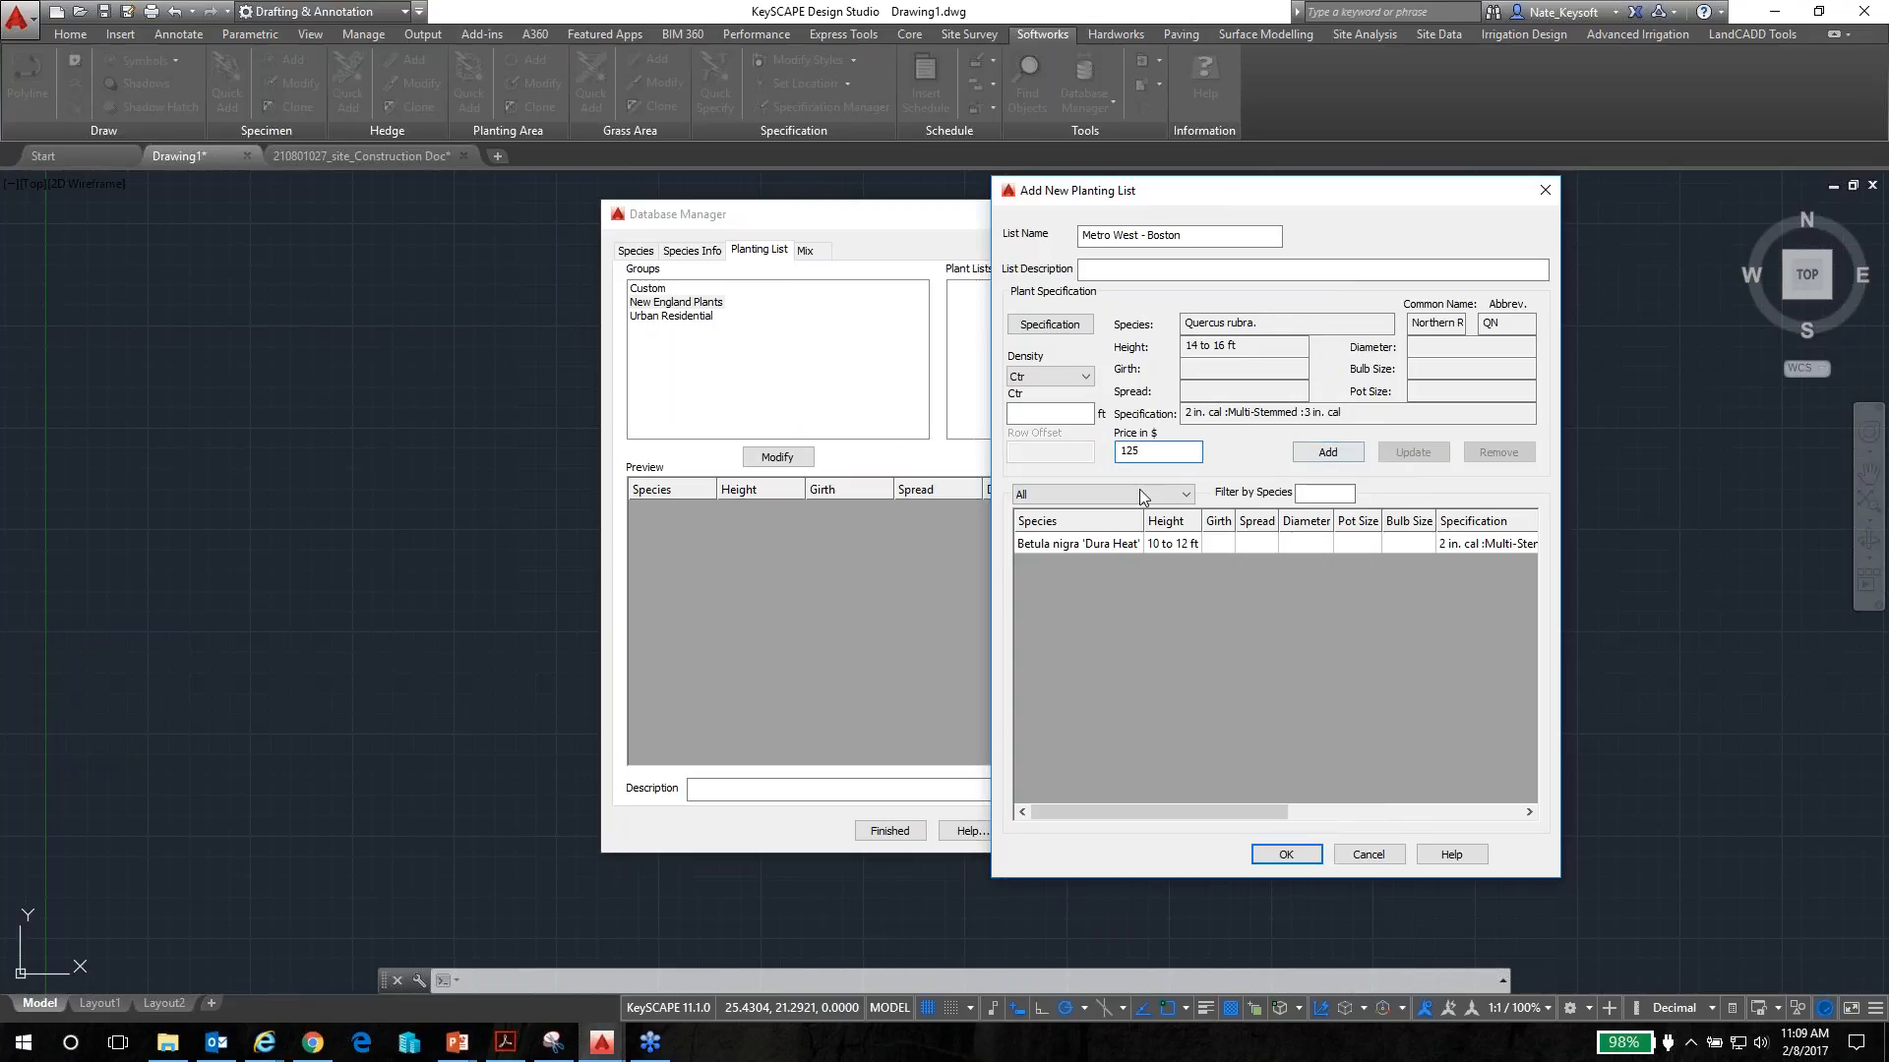
left_click(1333, 455)
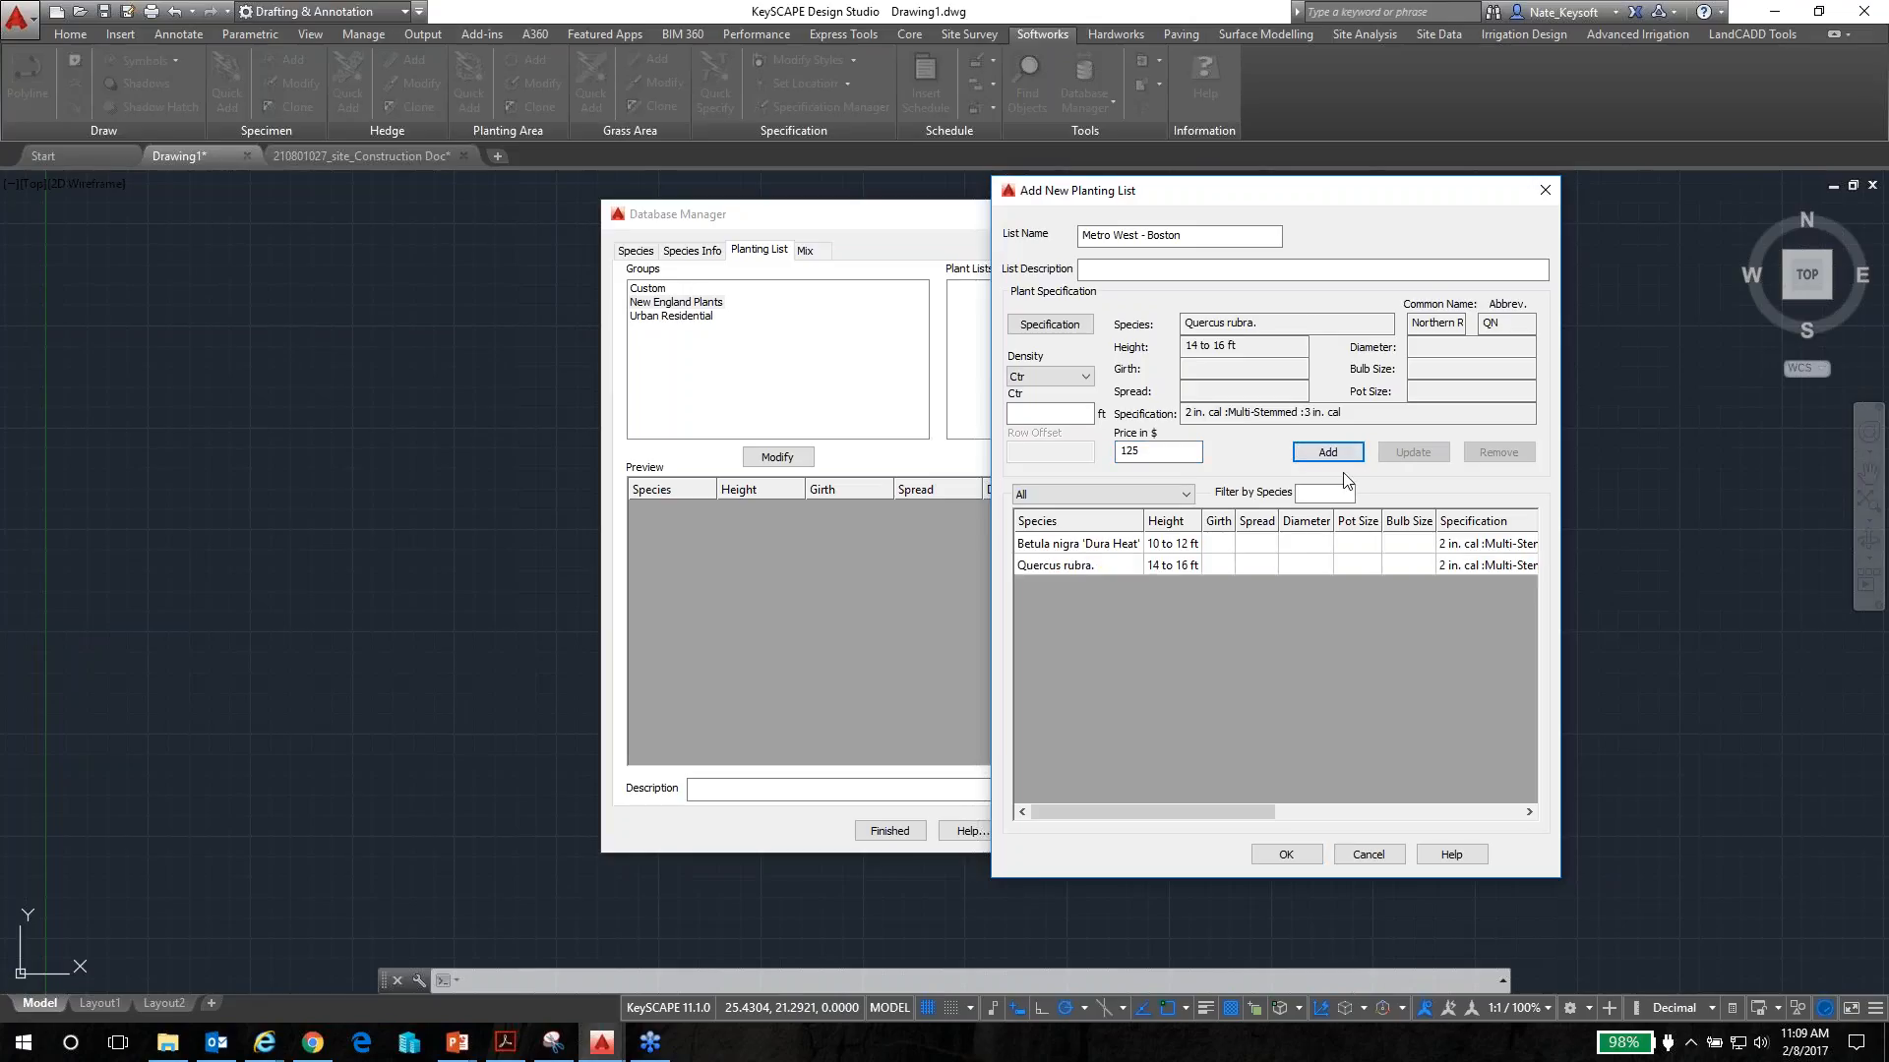
left_click(1284, 854)
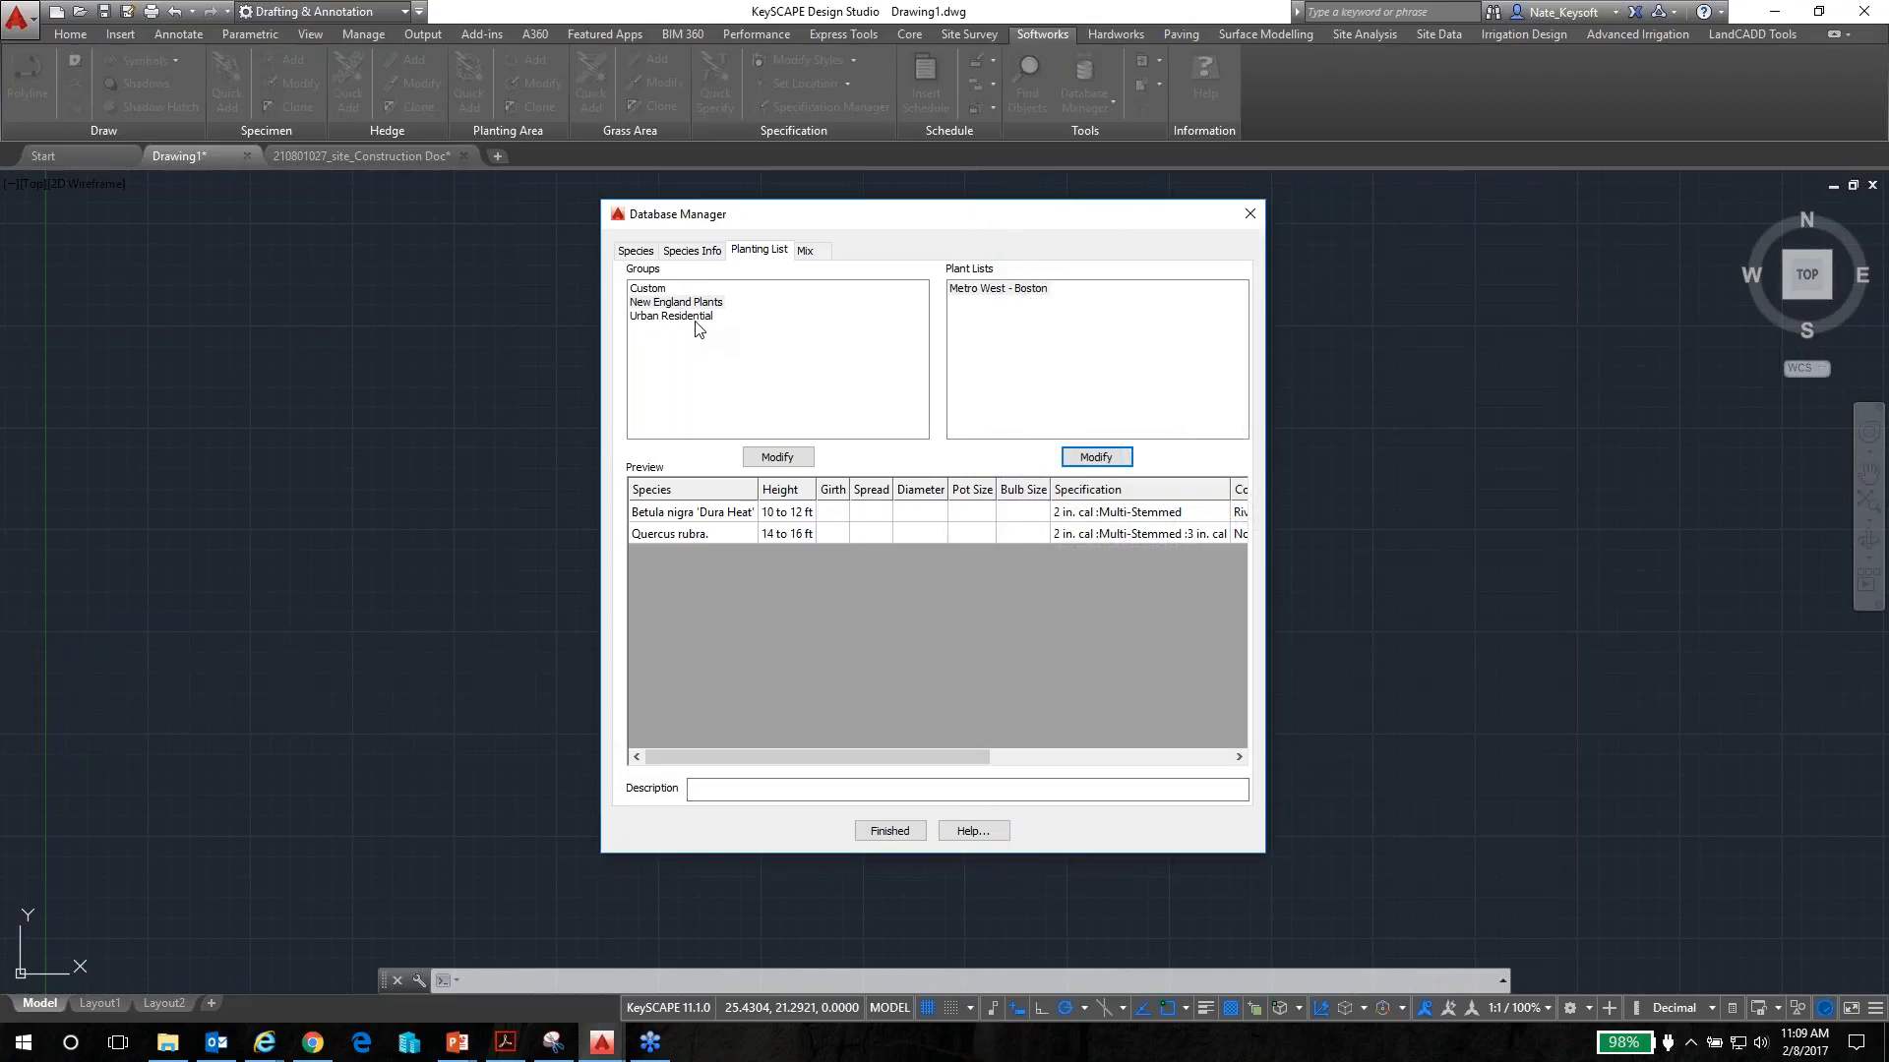
Preview the new Metro West - Boston list and the Plant Design_1_1_8715 and Multi Family Modera lists under Urban Residential
left_click(960, 292)
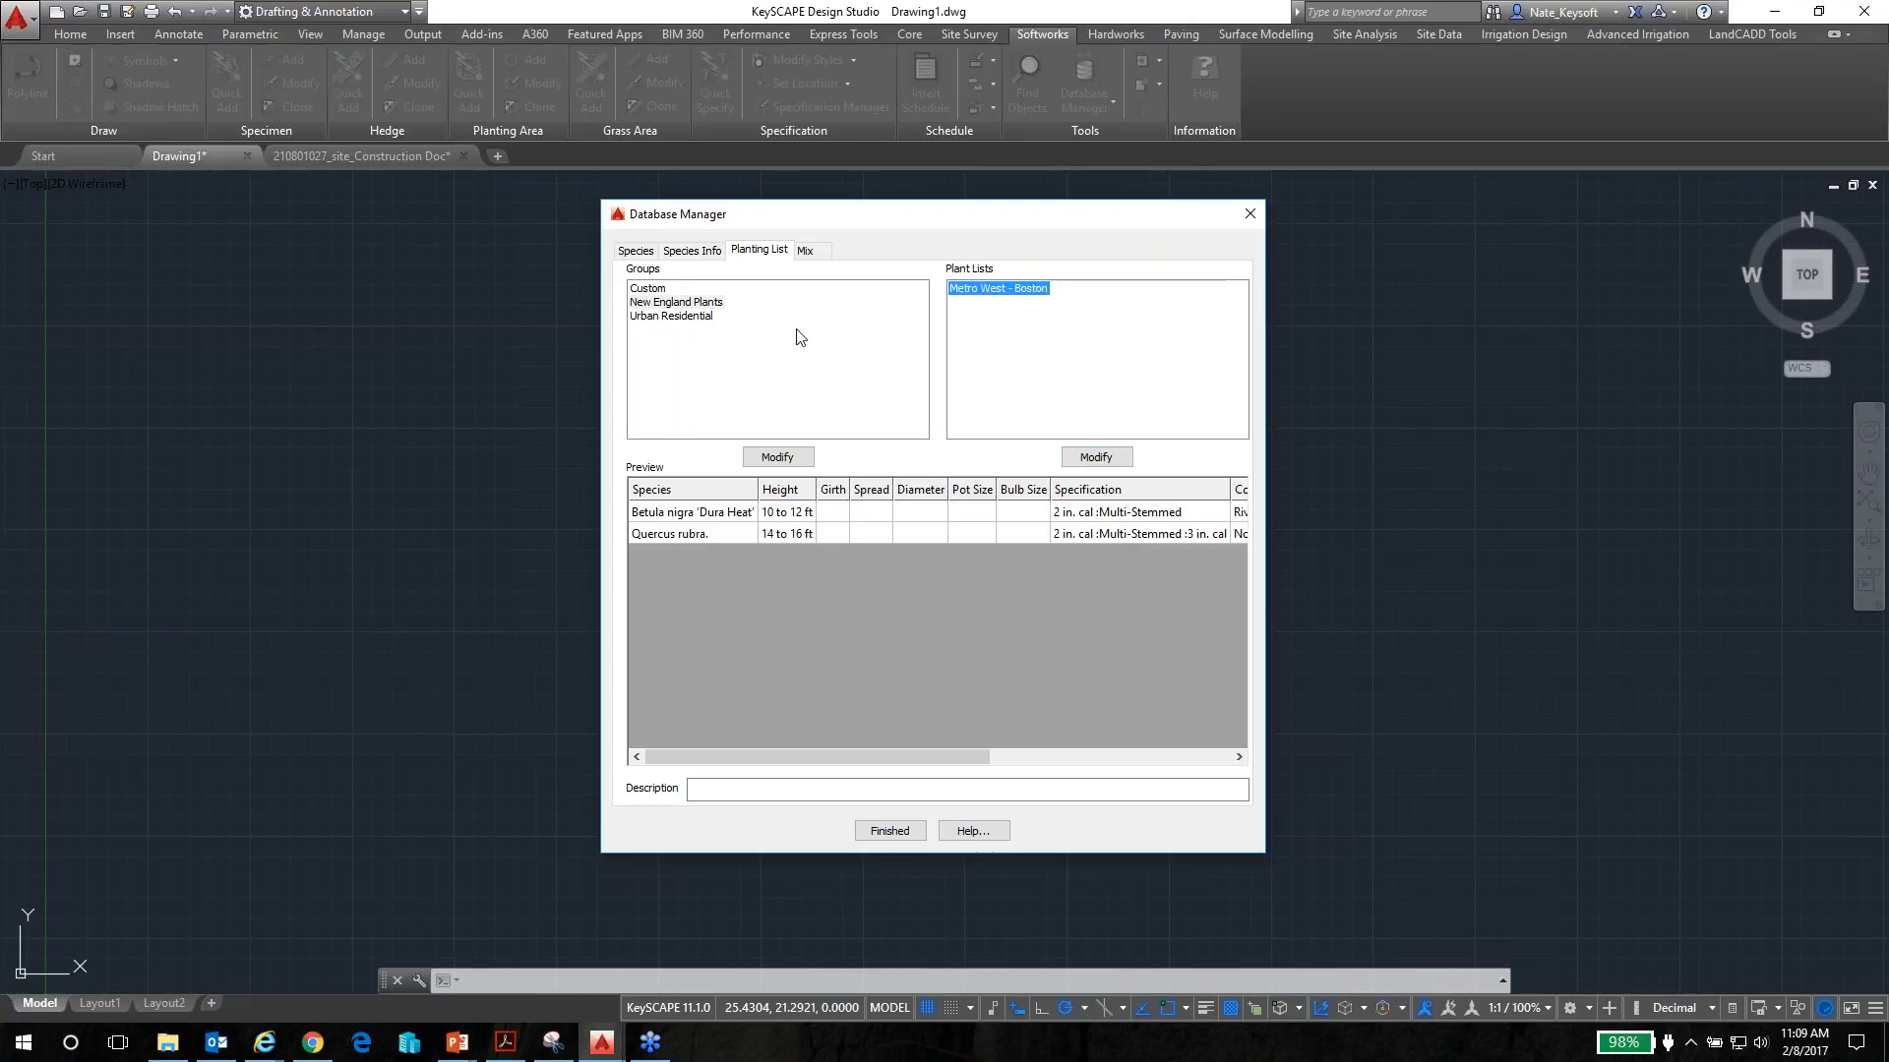
left_click(679, 317)
left_click(1046, 312)
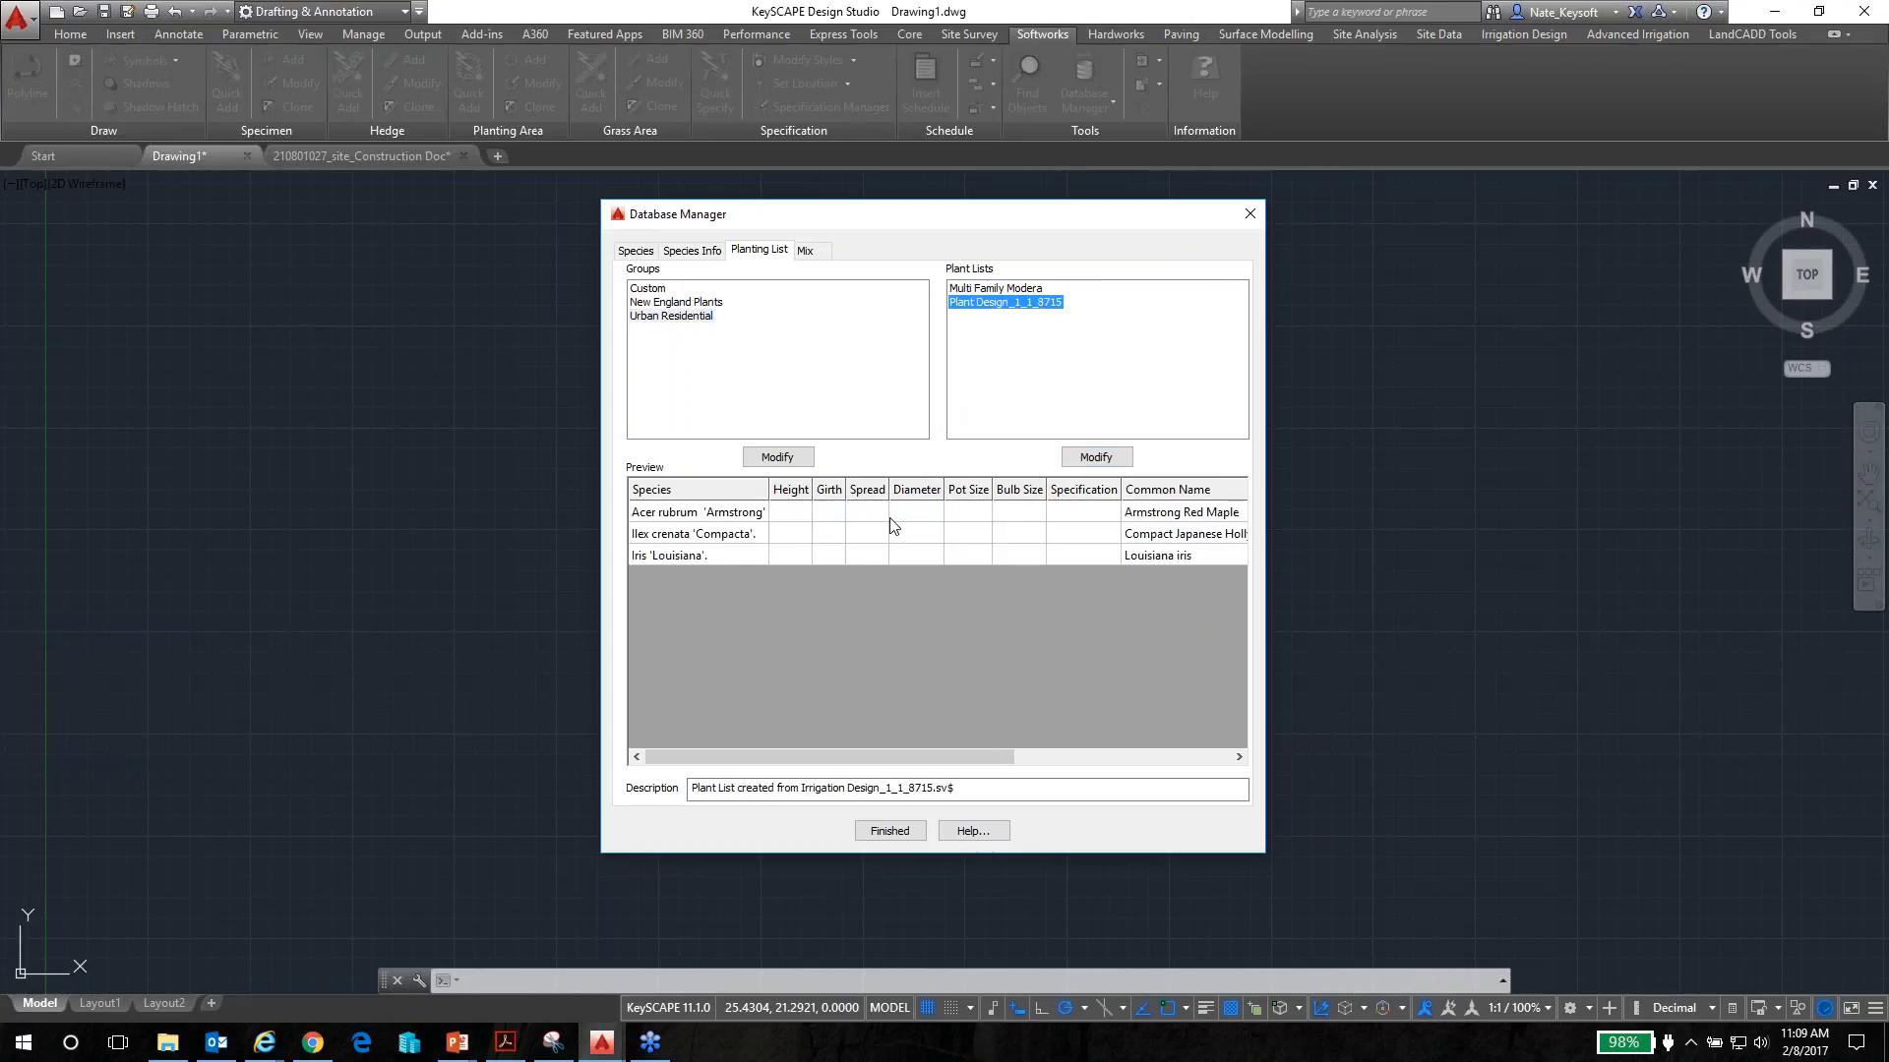
left_click(1008, 291)
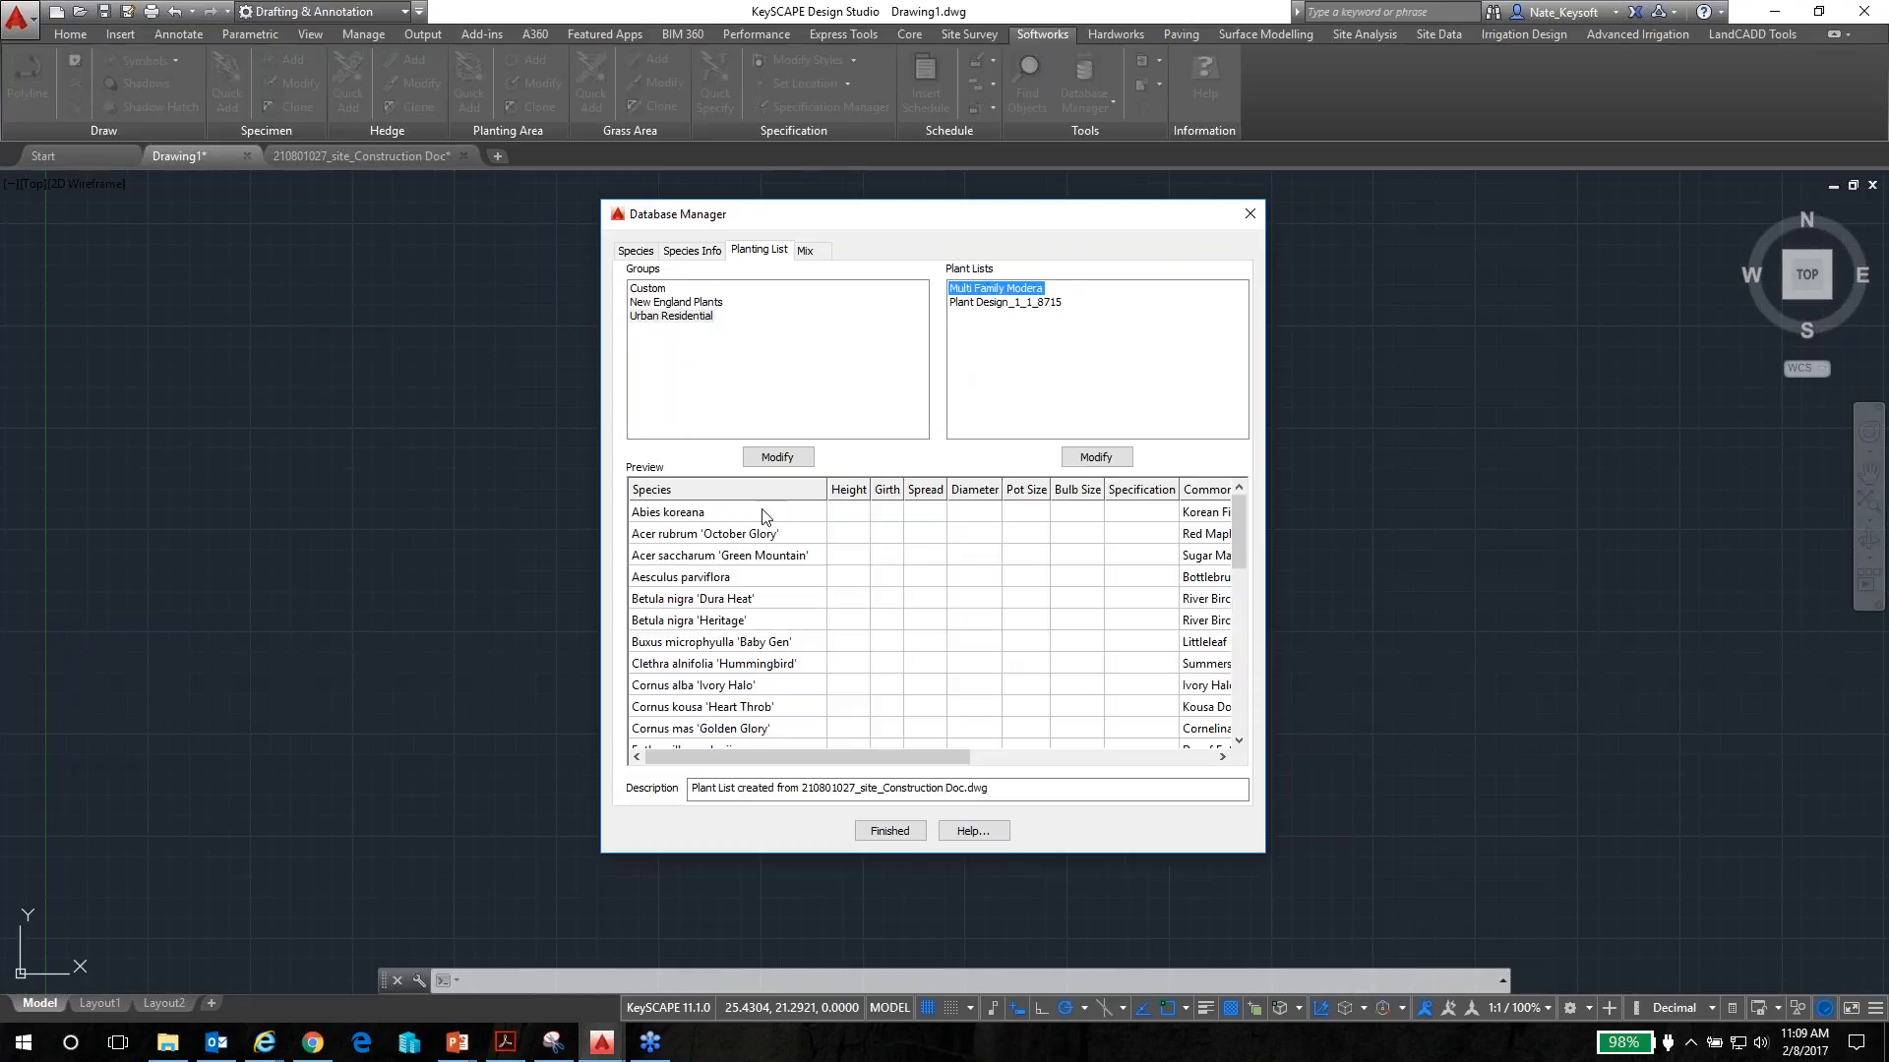
mouse_move(1245, 559)
left_mouse_down()
mouse_move(1239, 725)
mouse_move(1244, 529)
left_mouse_up()
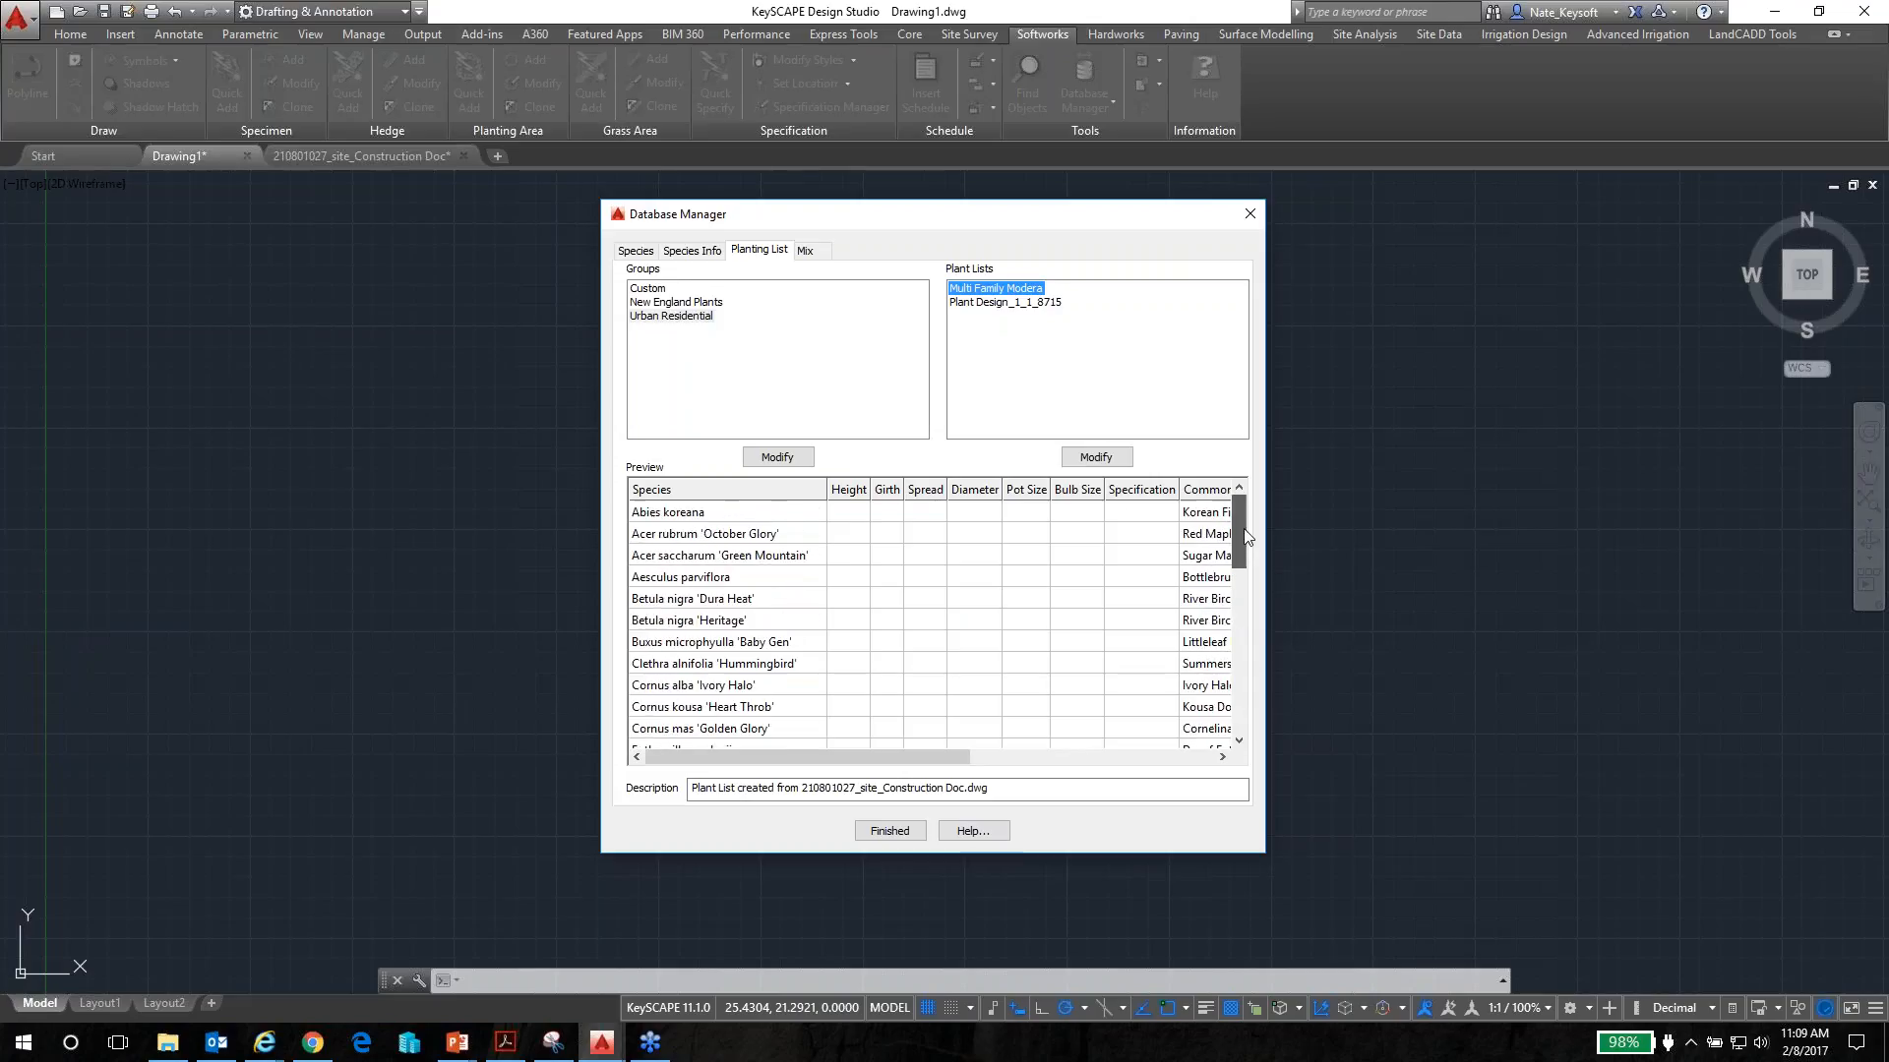
Open the Metro West - Boston list in the New England Plants group for editing and check its plants' specifications
left_click(697, 304)
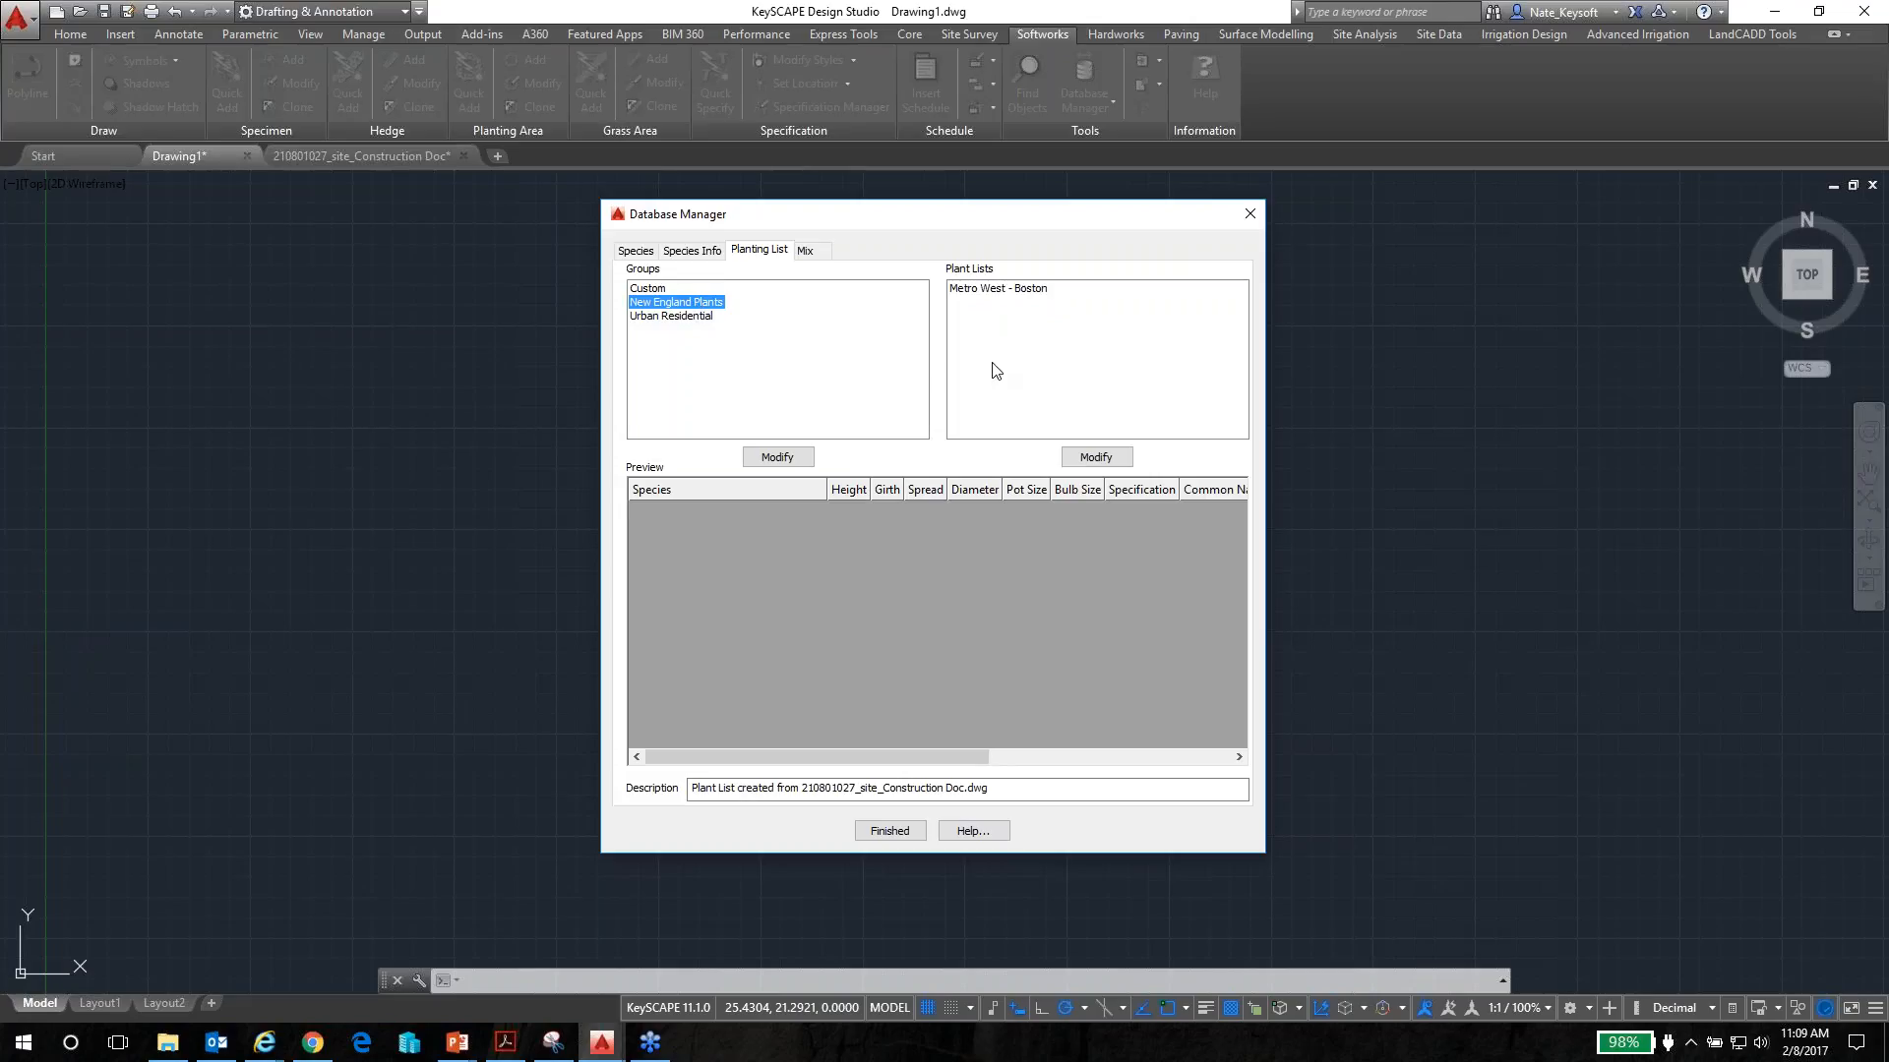
left_click(995, 294)
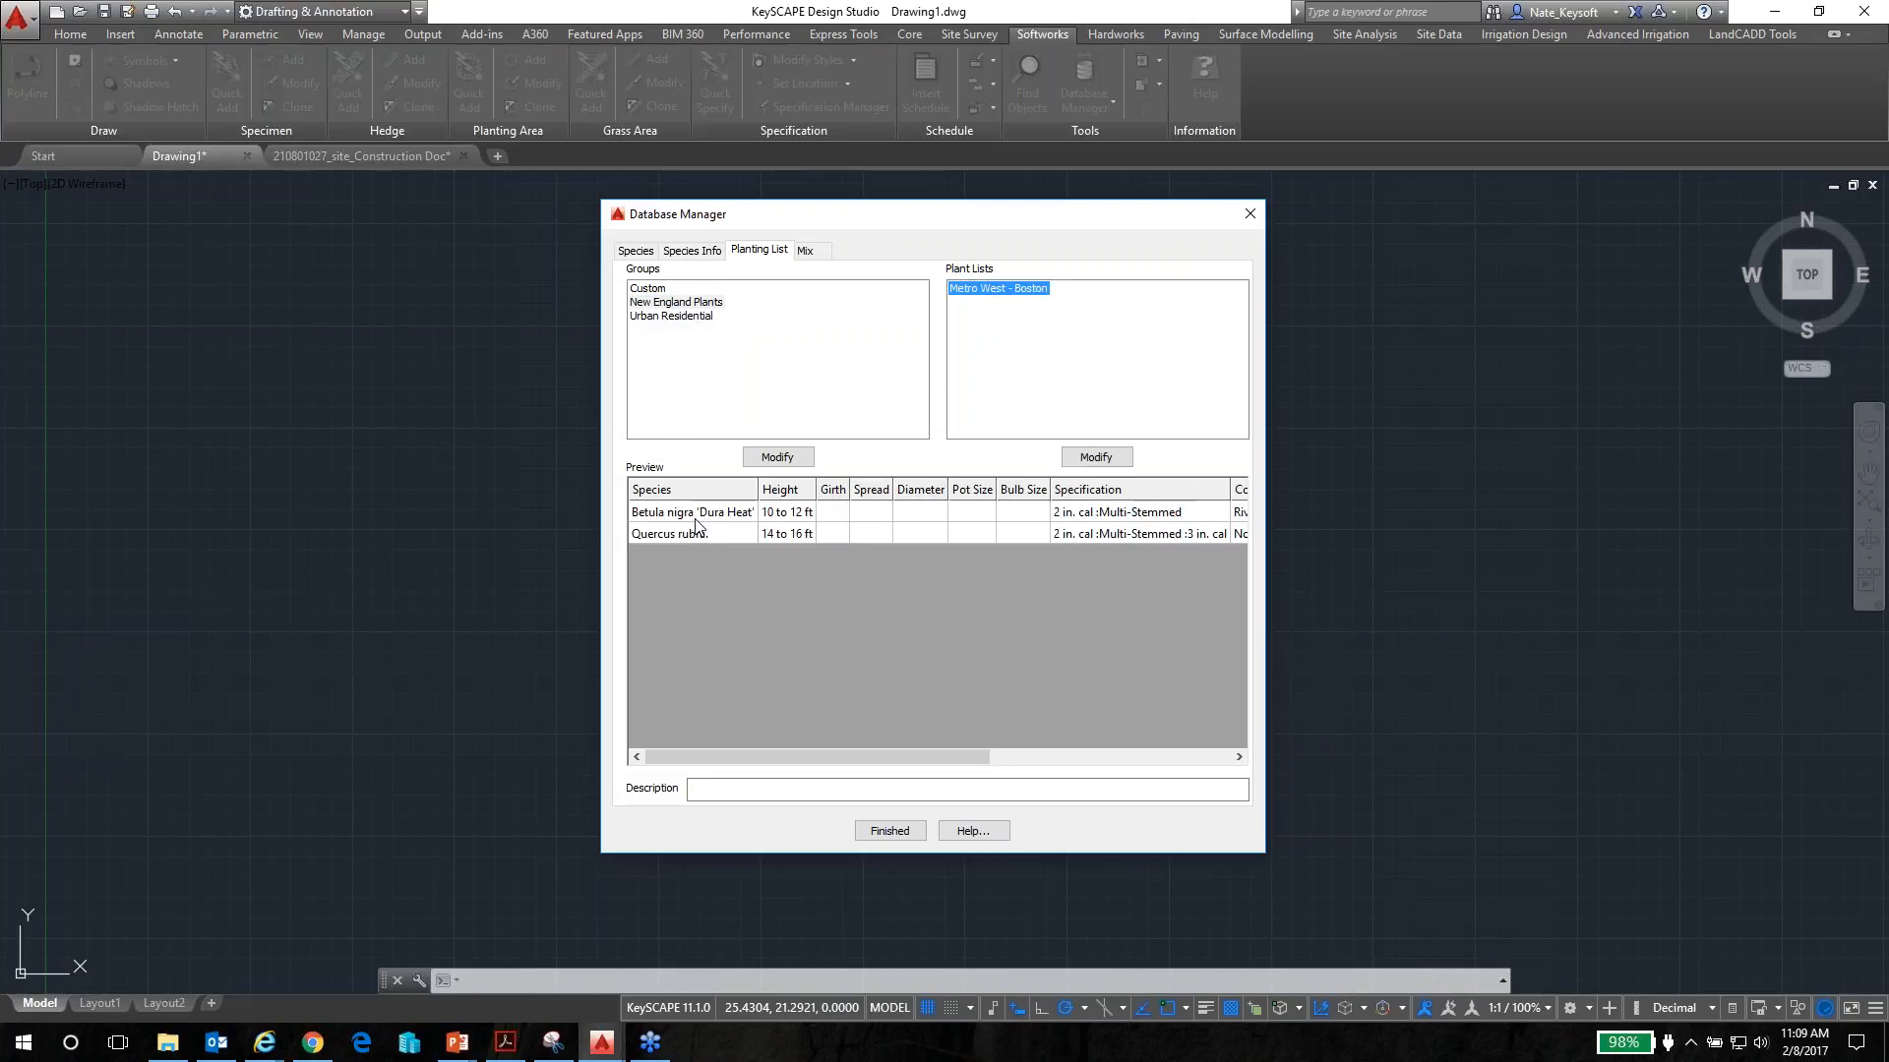
left_click(1095, 458)
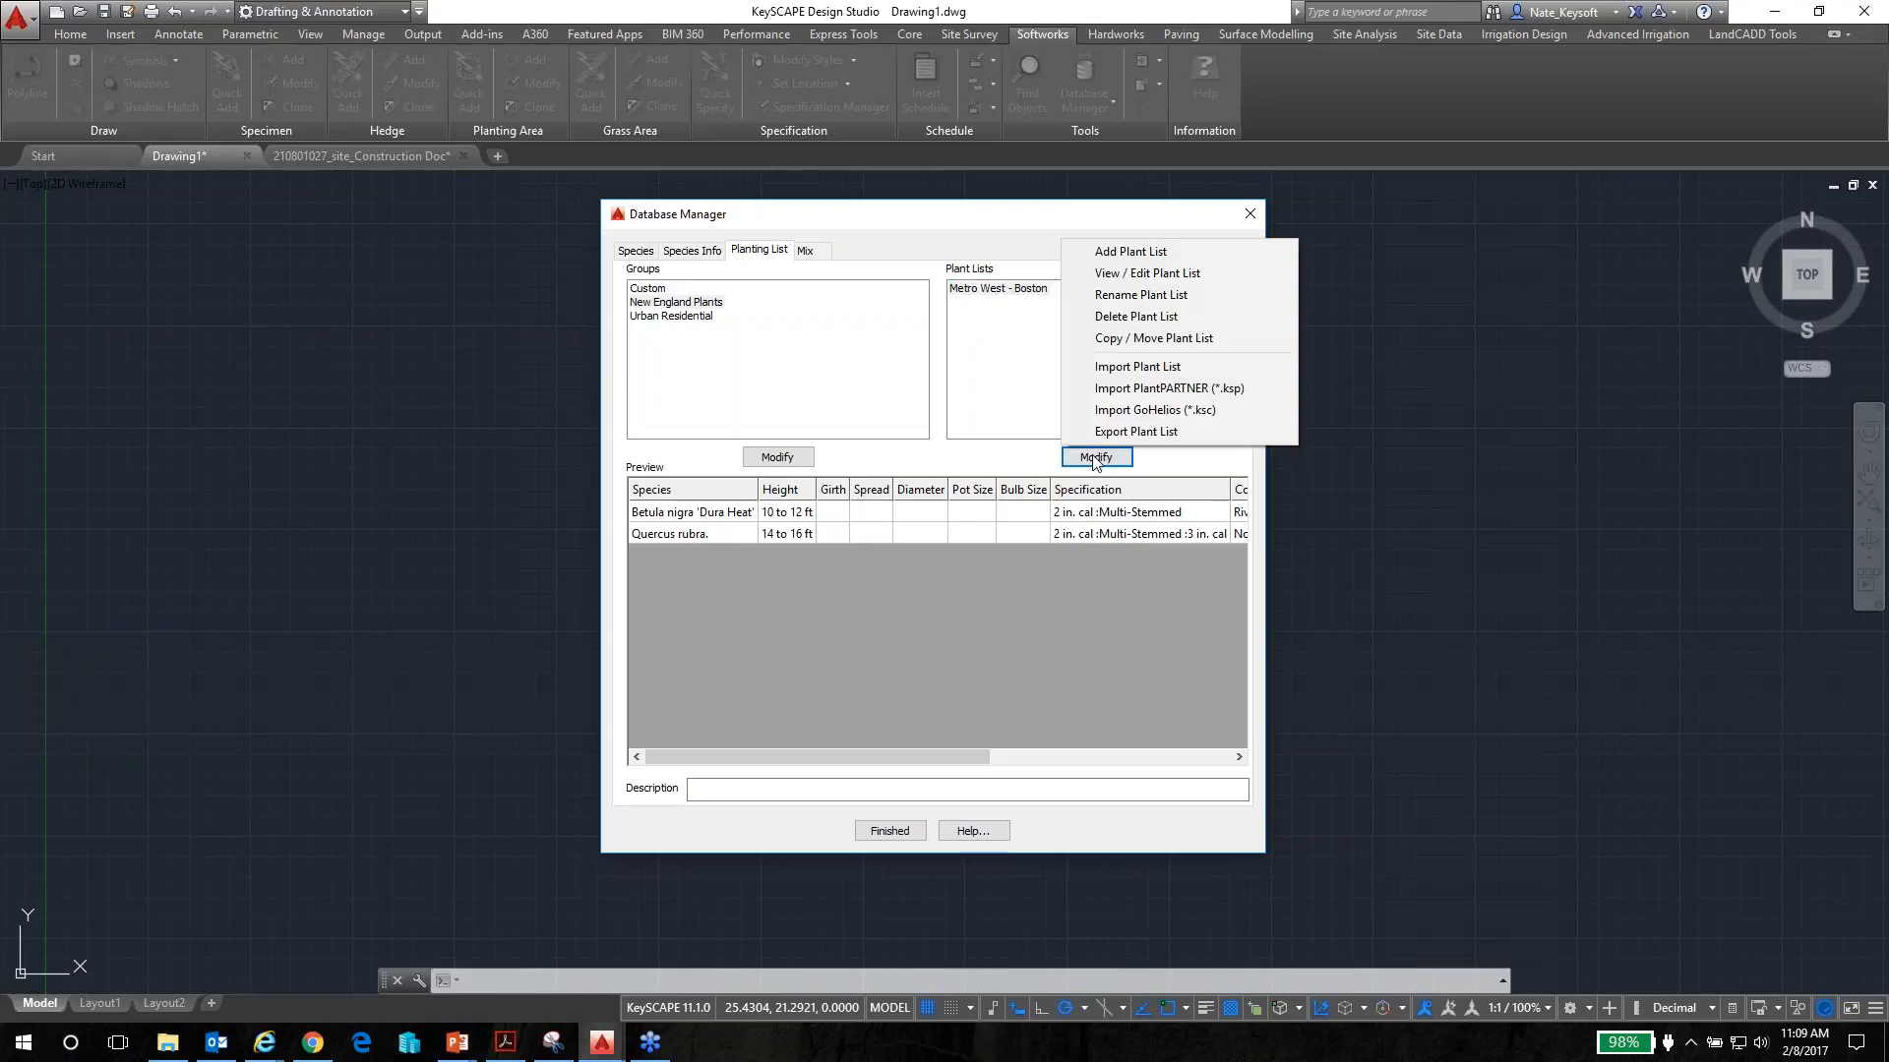
left_click(1140, 276)
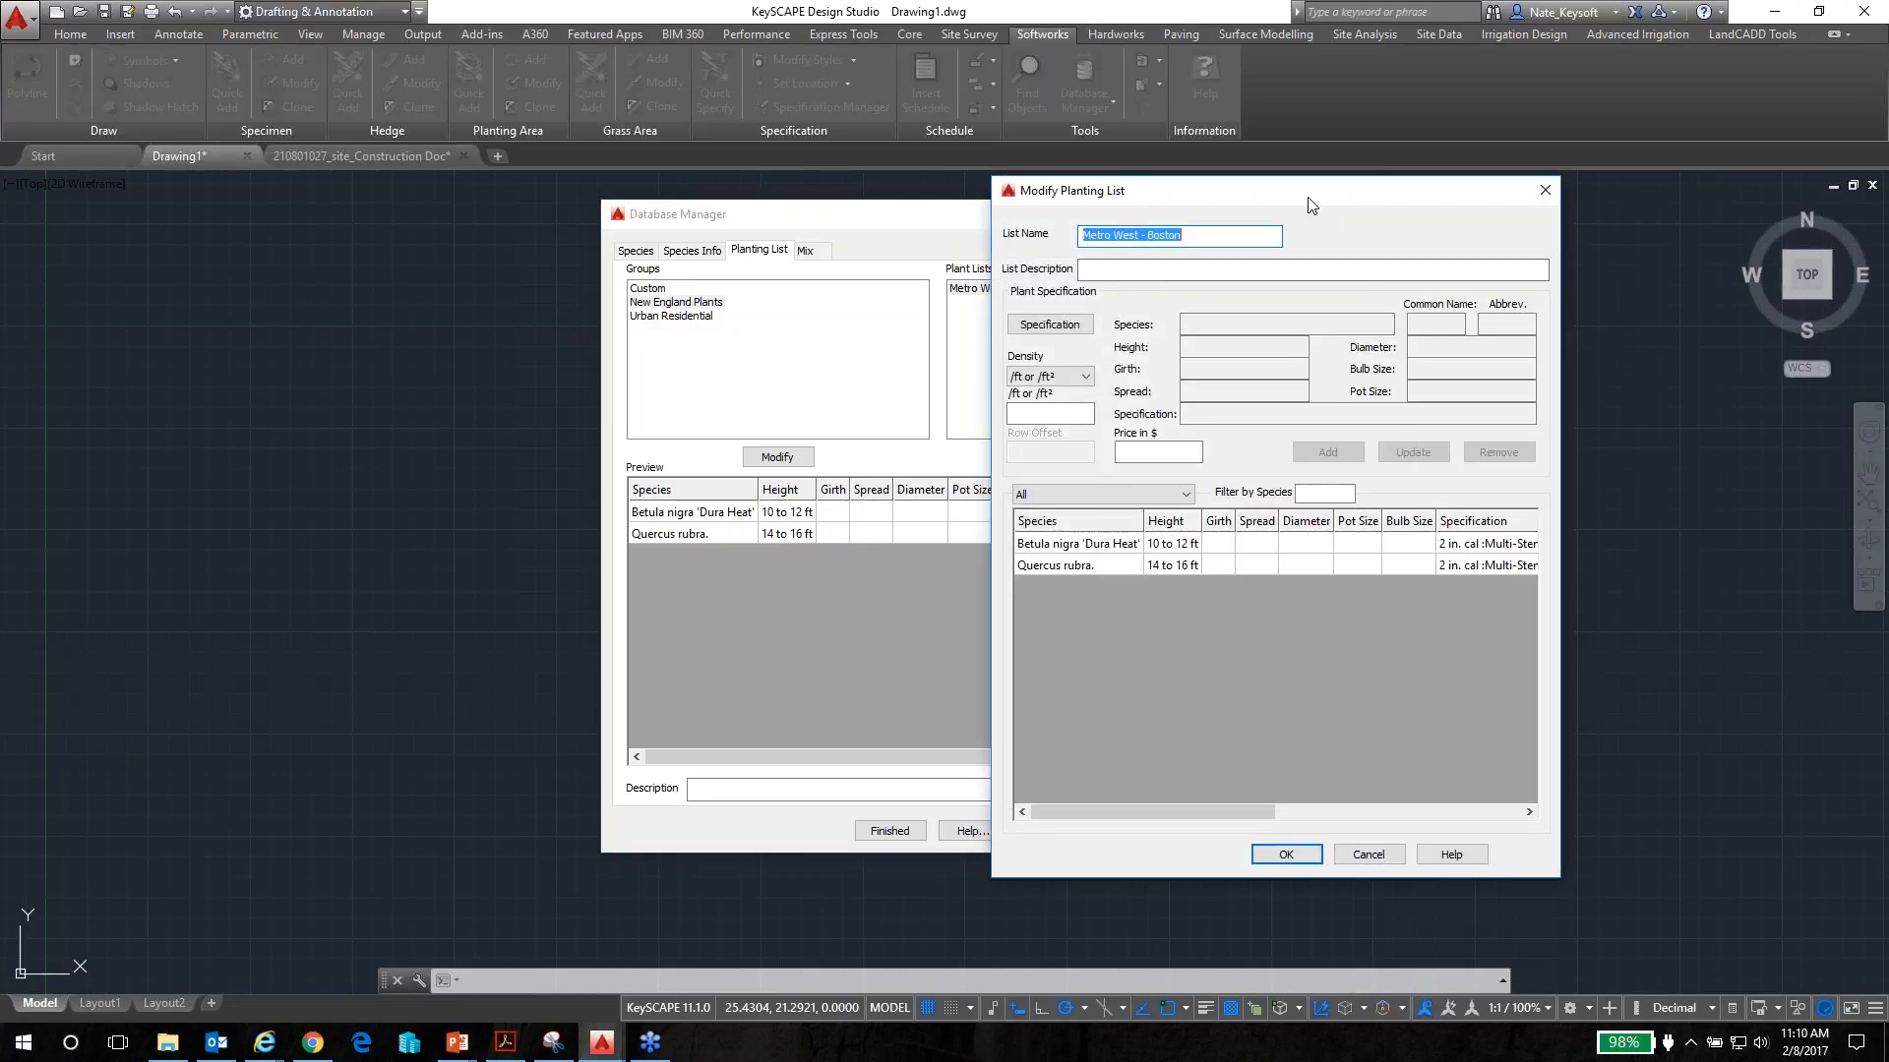
left_click_drag(1309, 212, 1240, 236)
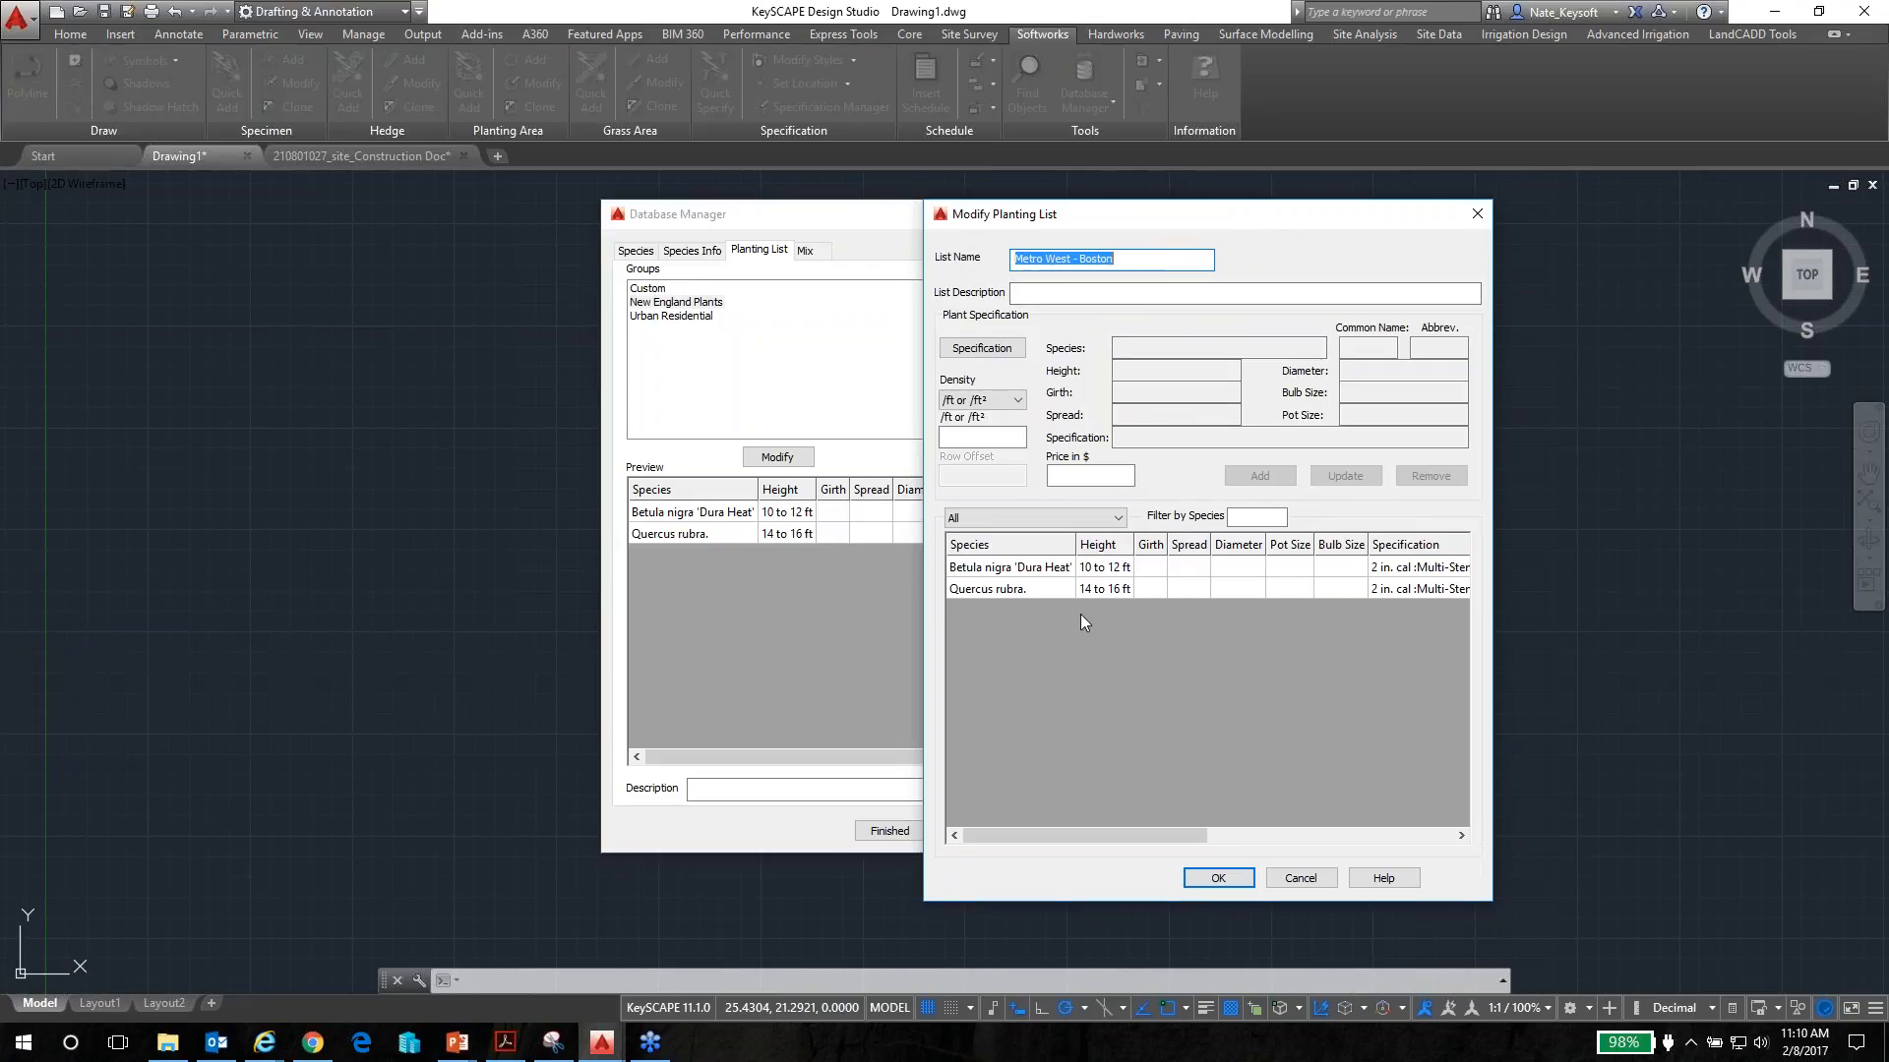
left_click_drag(1112, 835, 1224, 837)
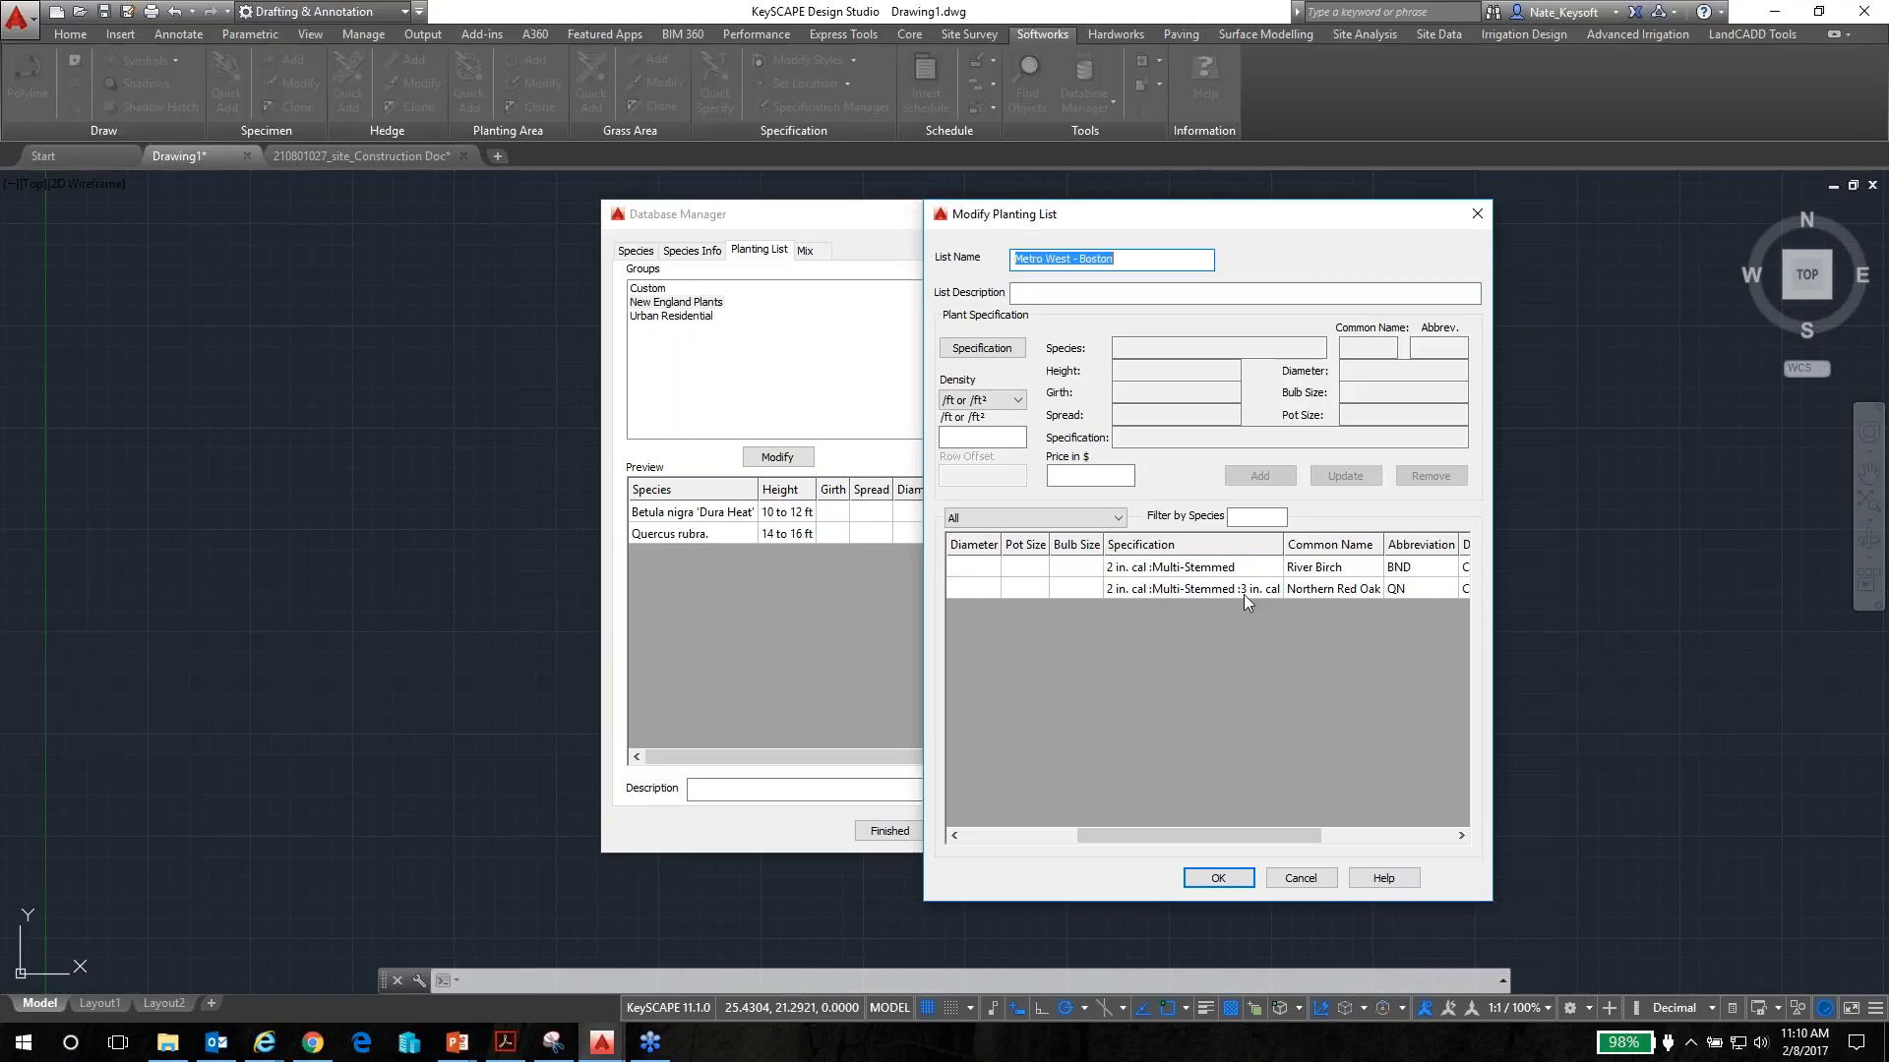
Replace the Quercus rubra entry's specification text with only the 3 in. cal caliper option
left_click_drag(1196, 835, 1043, 838)
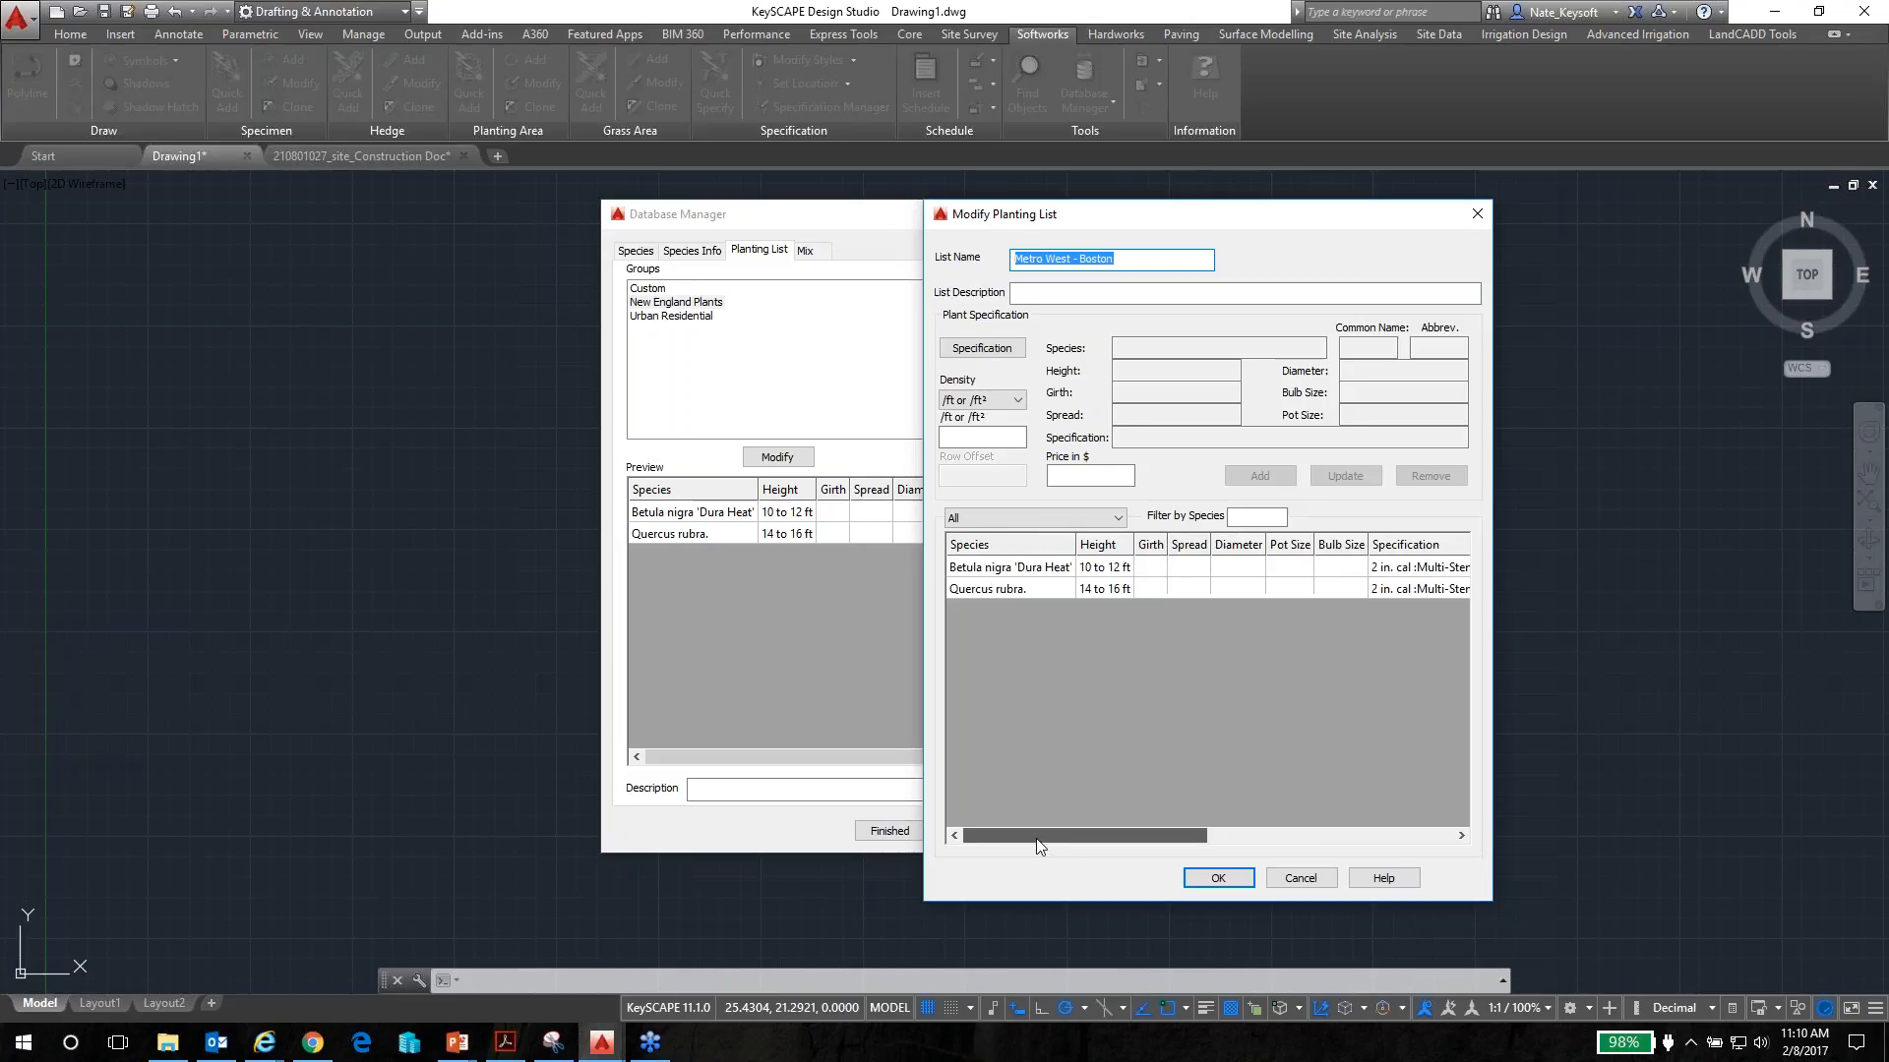
left_click(1024, 586)
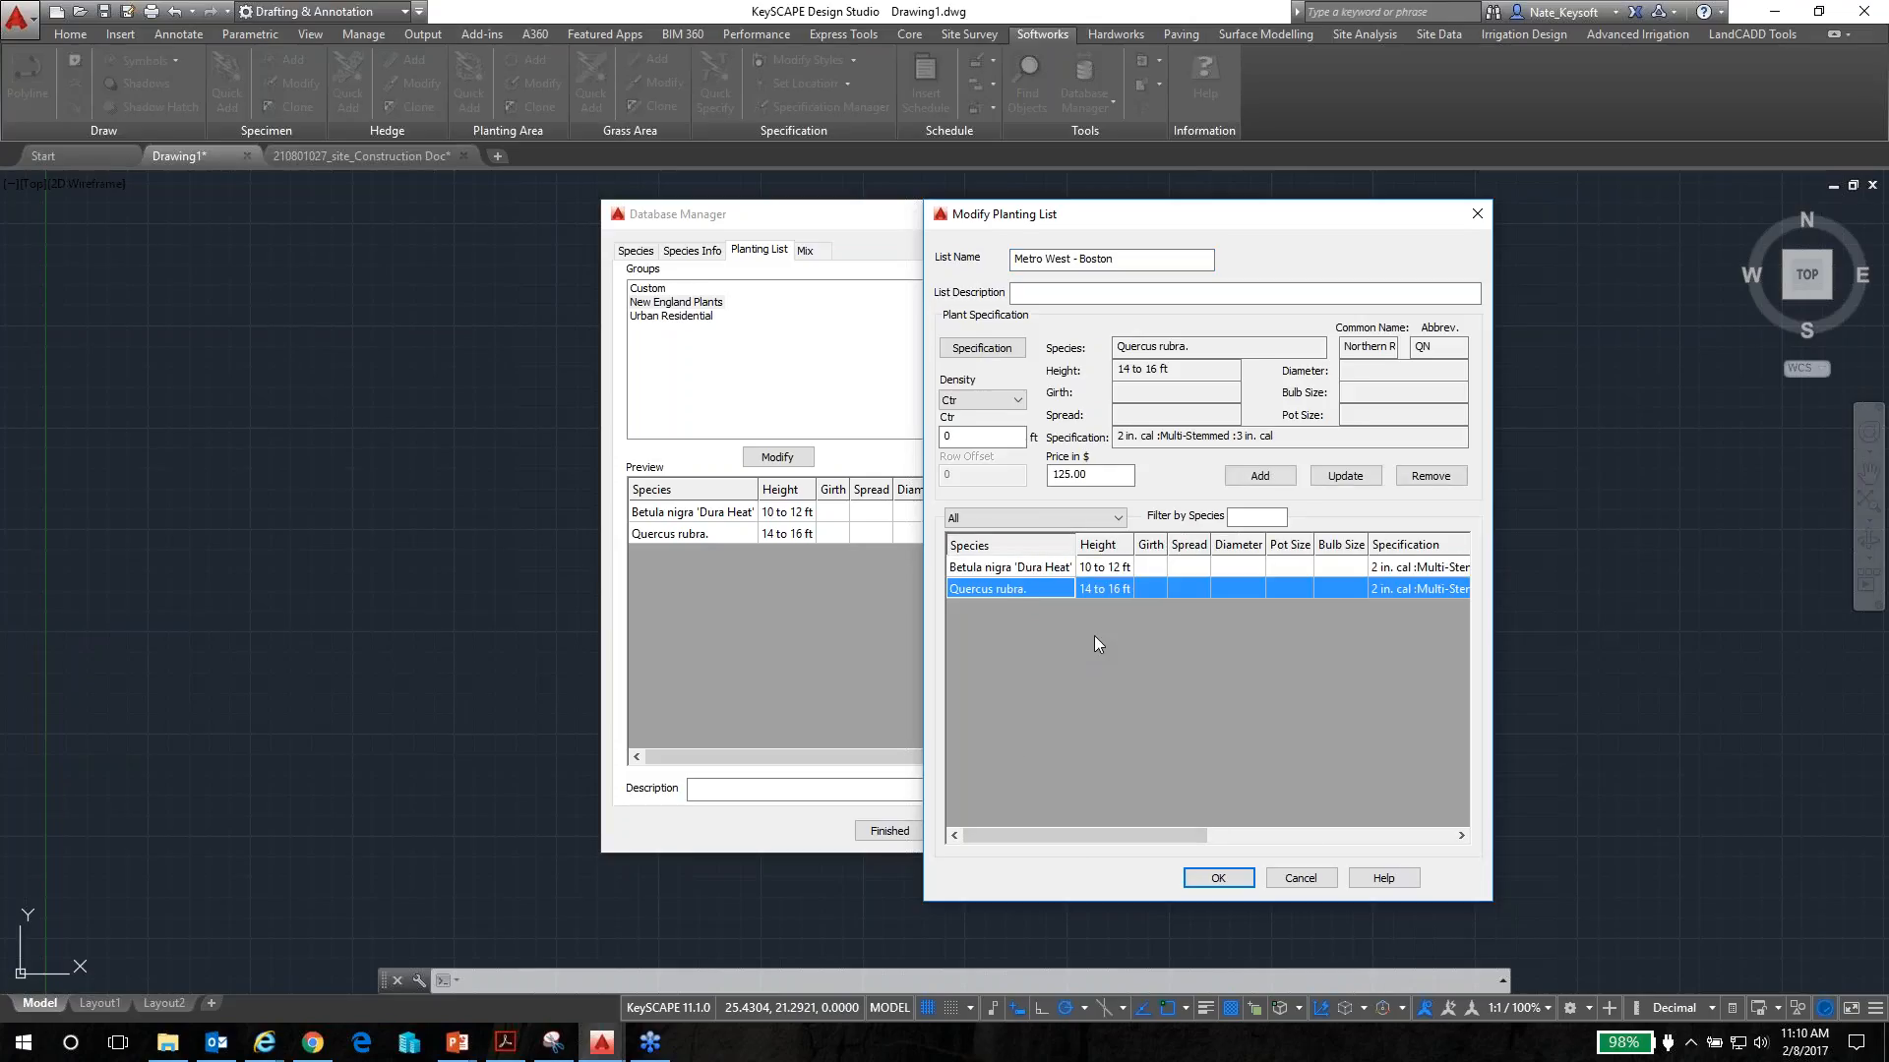
left_click(984, 352)
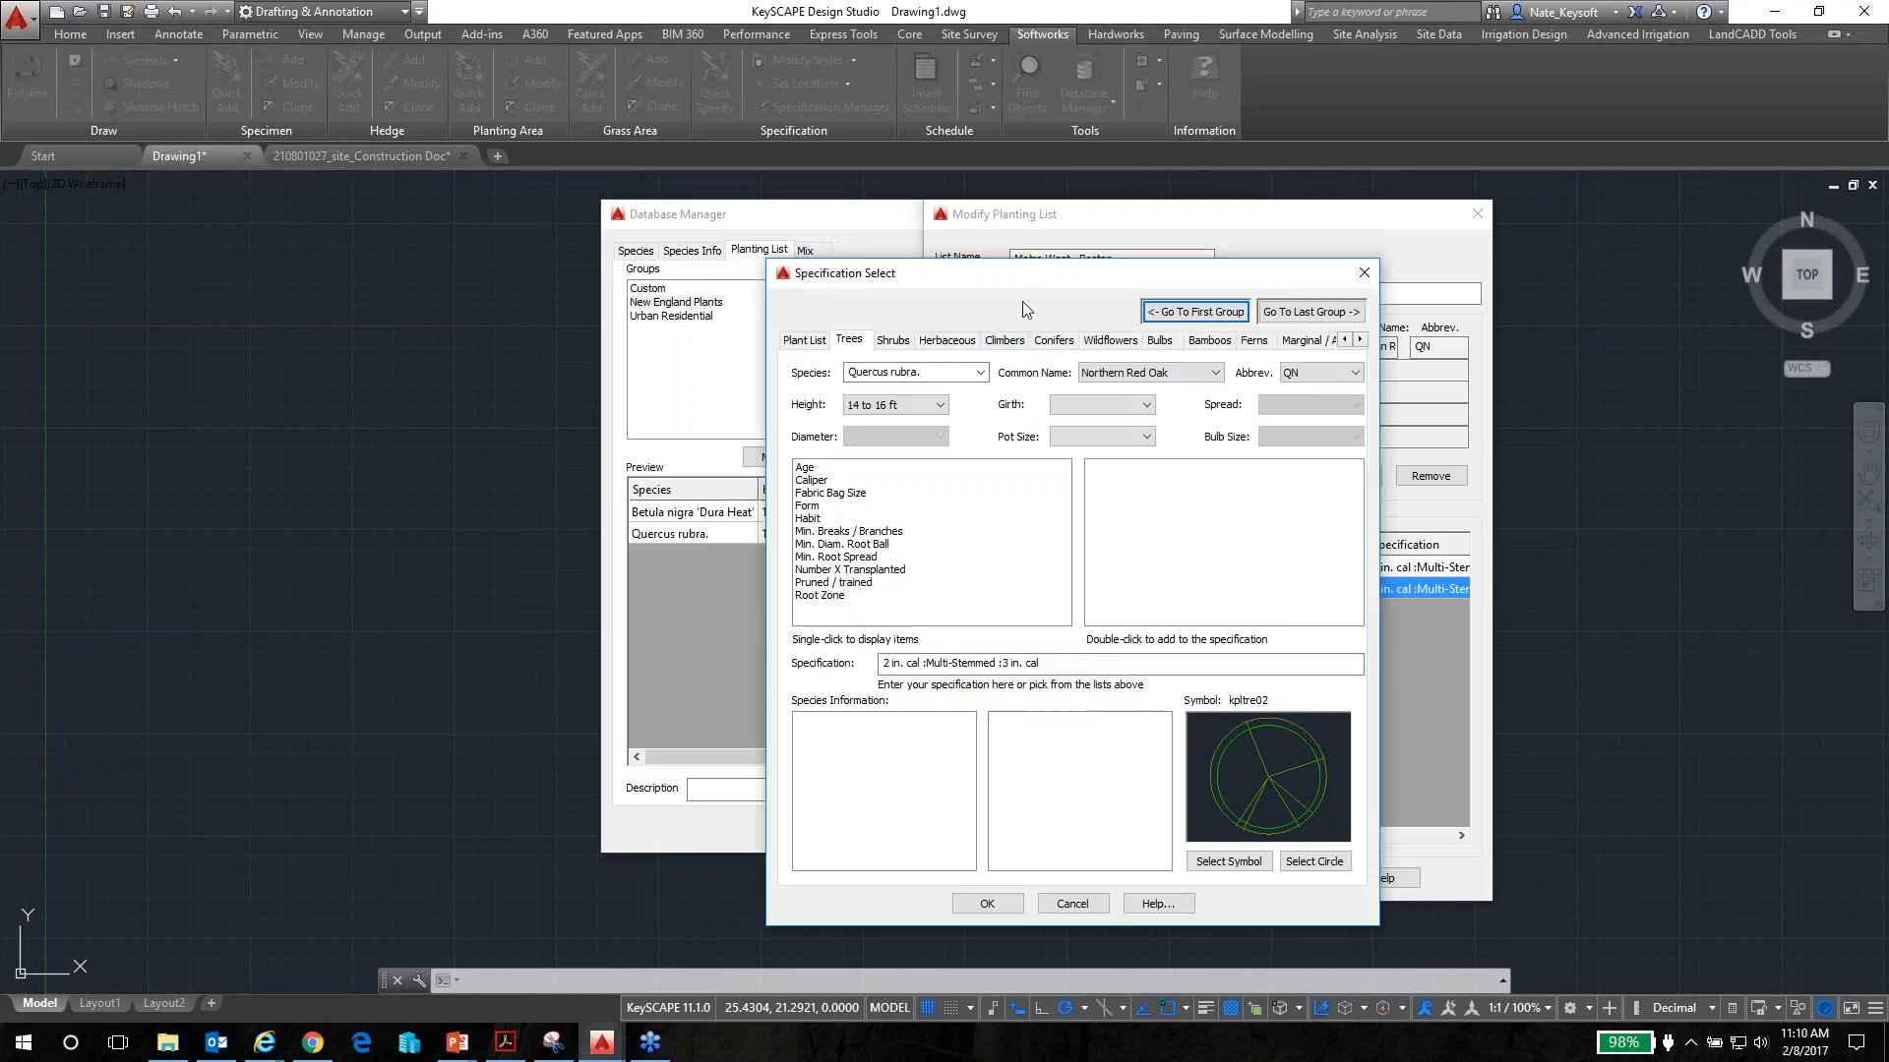
left_click(1008, 665)
left_click_drag(1004, 665, 718, 659)
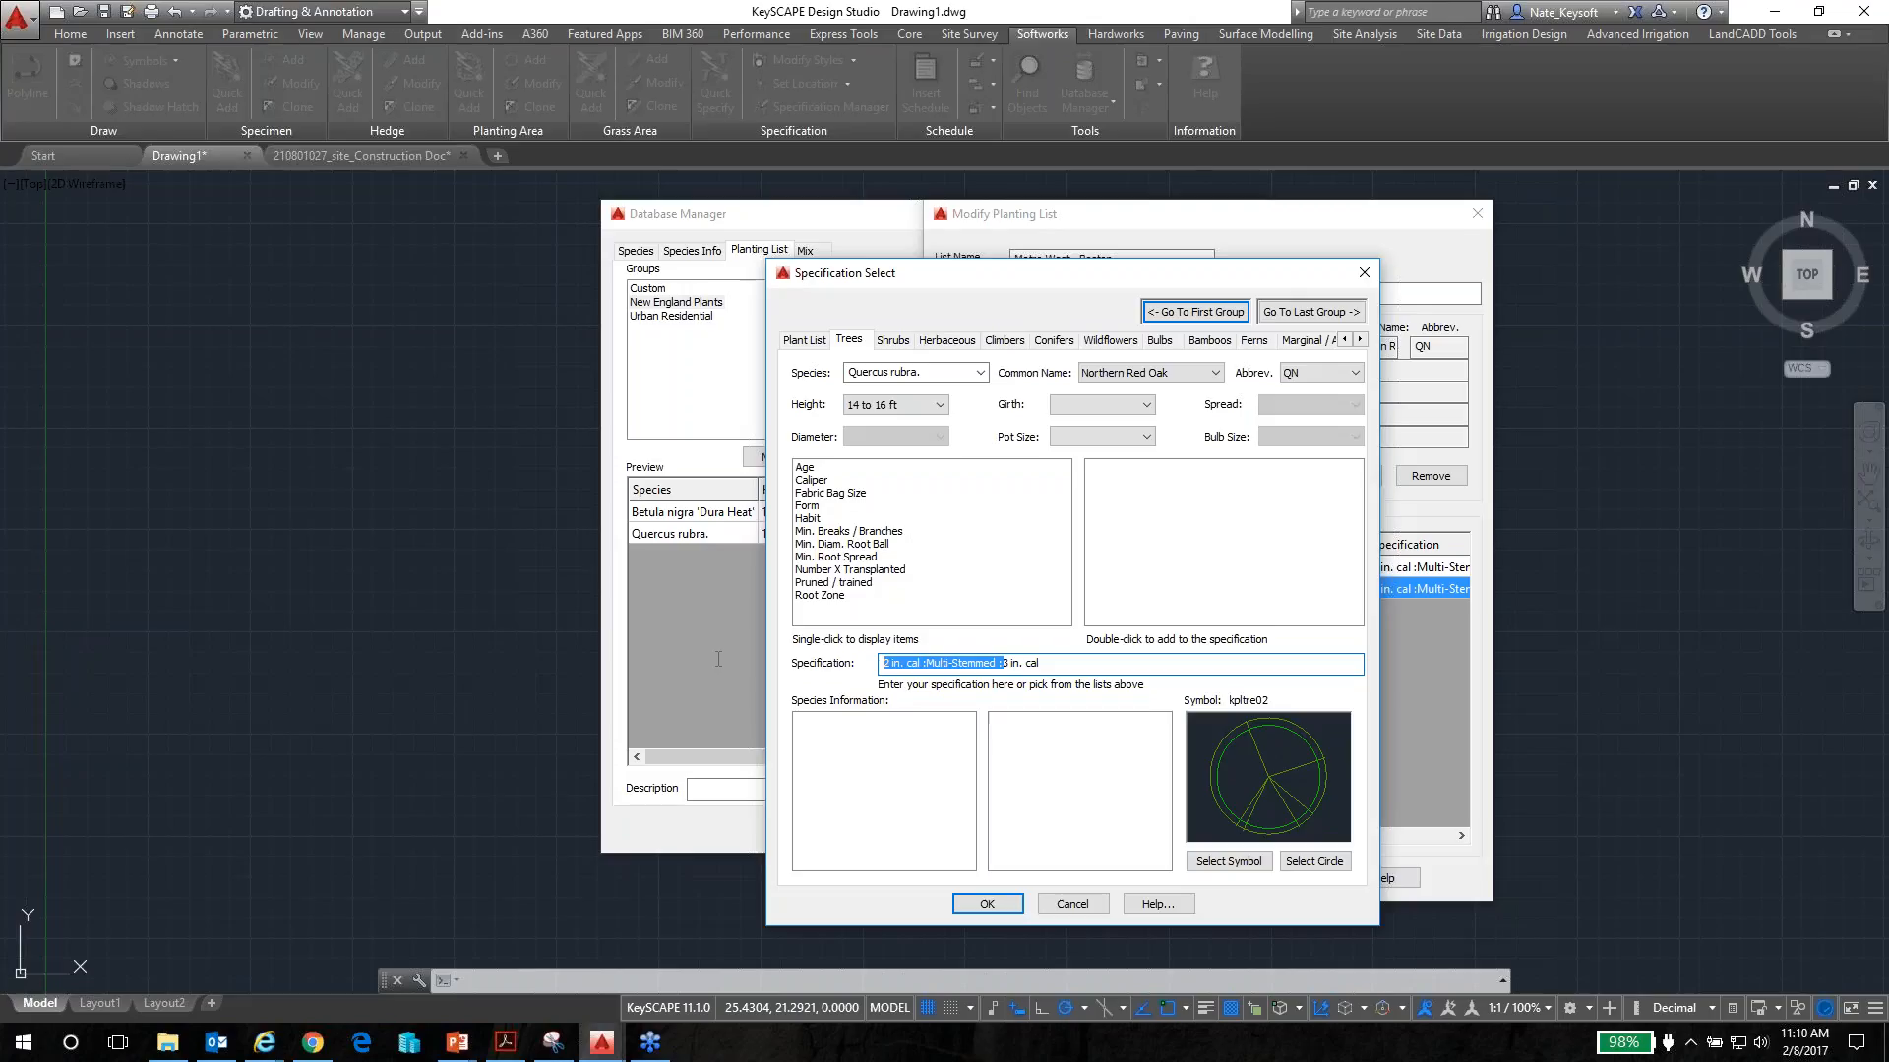
key("BackSpace")
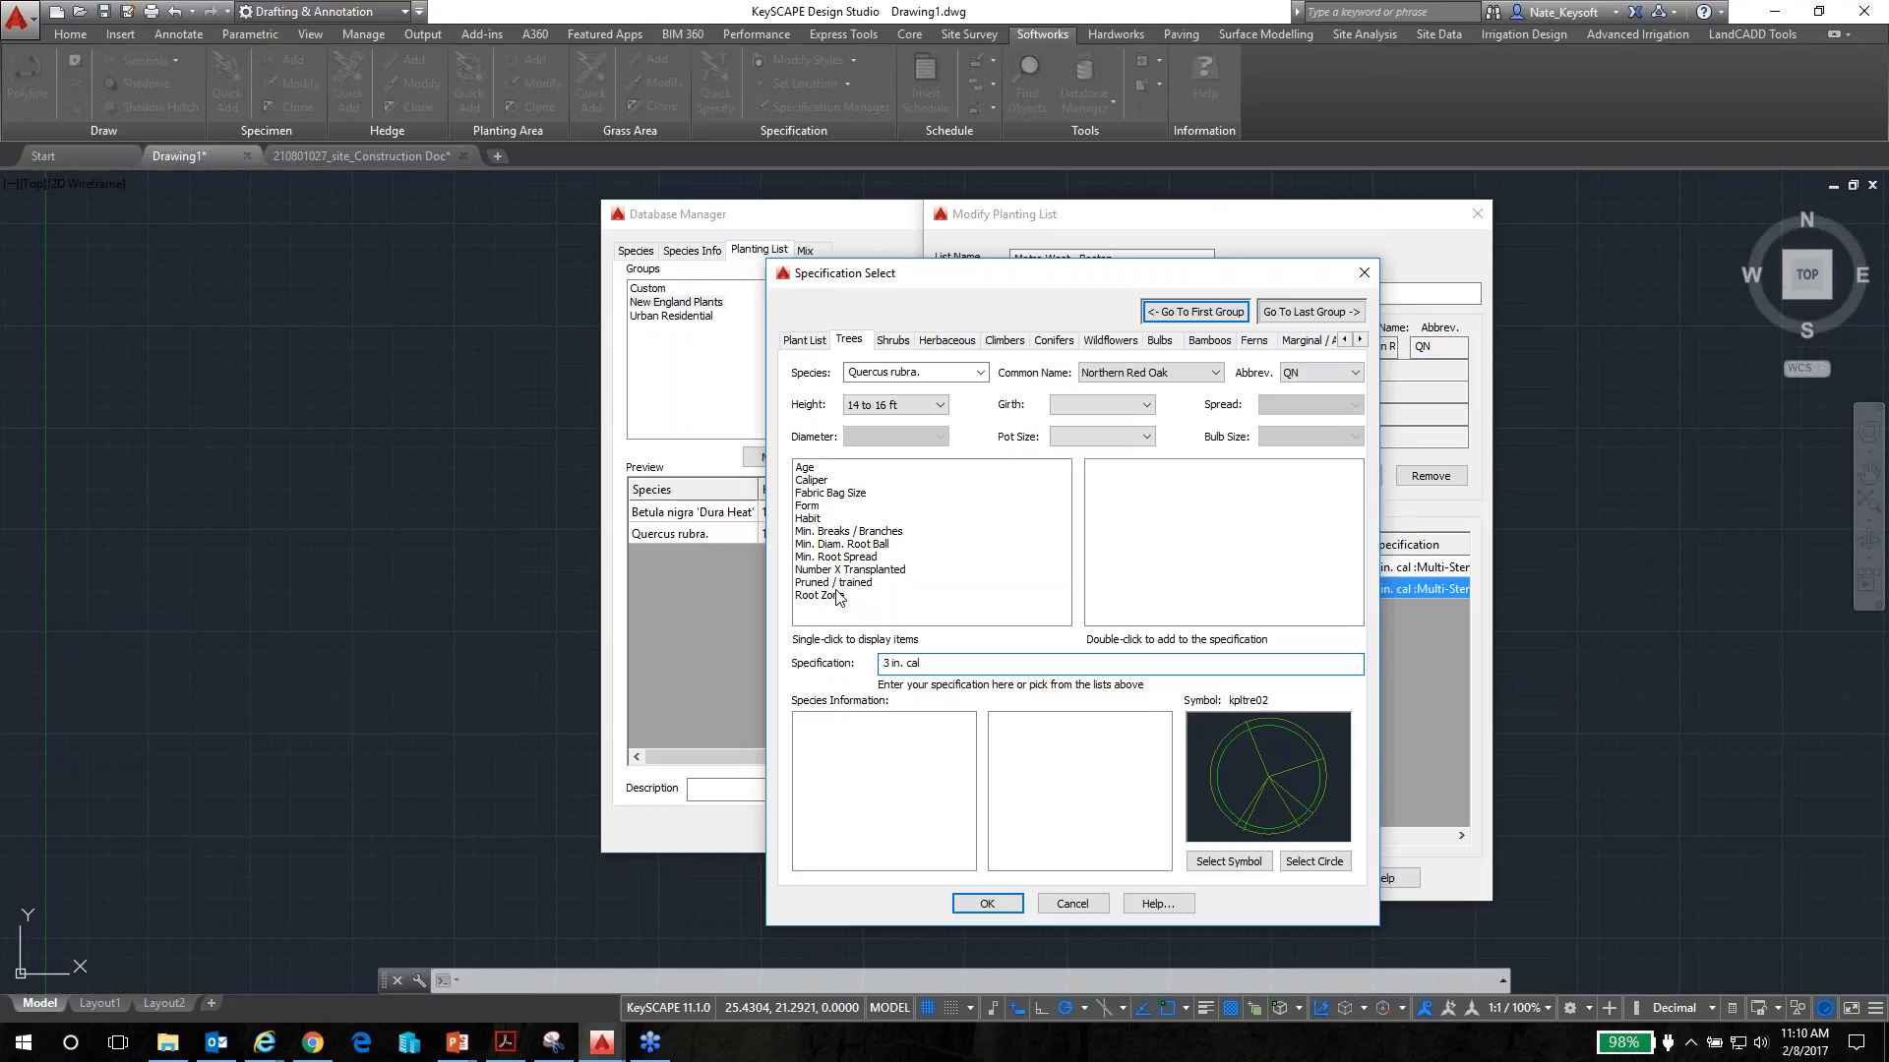
key("ctrl+a")
key("BackSpace")
left_click(806, 484)
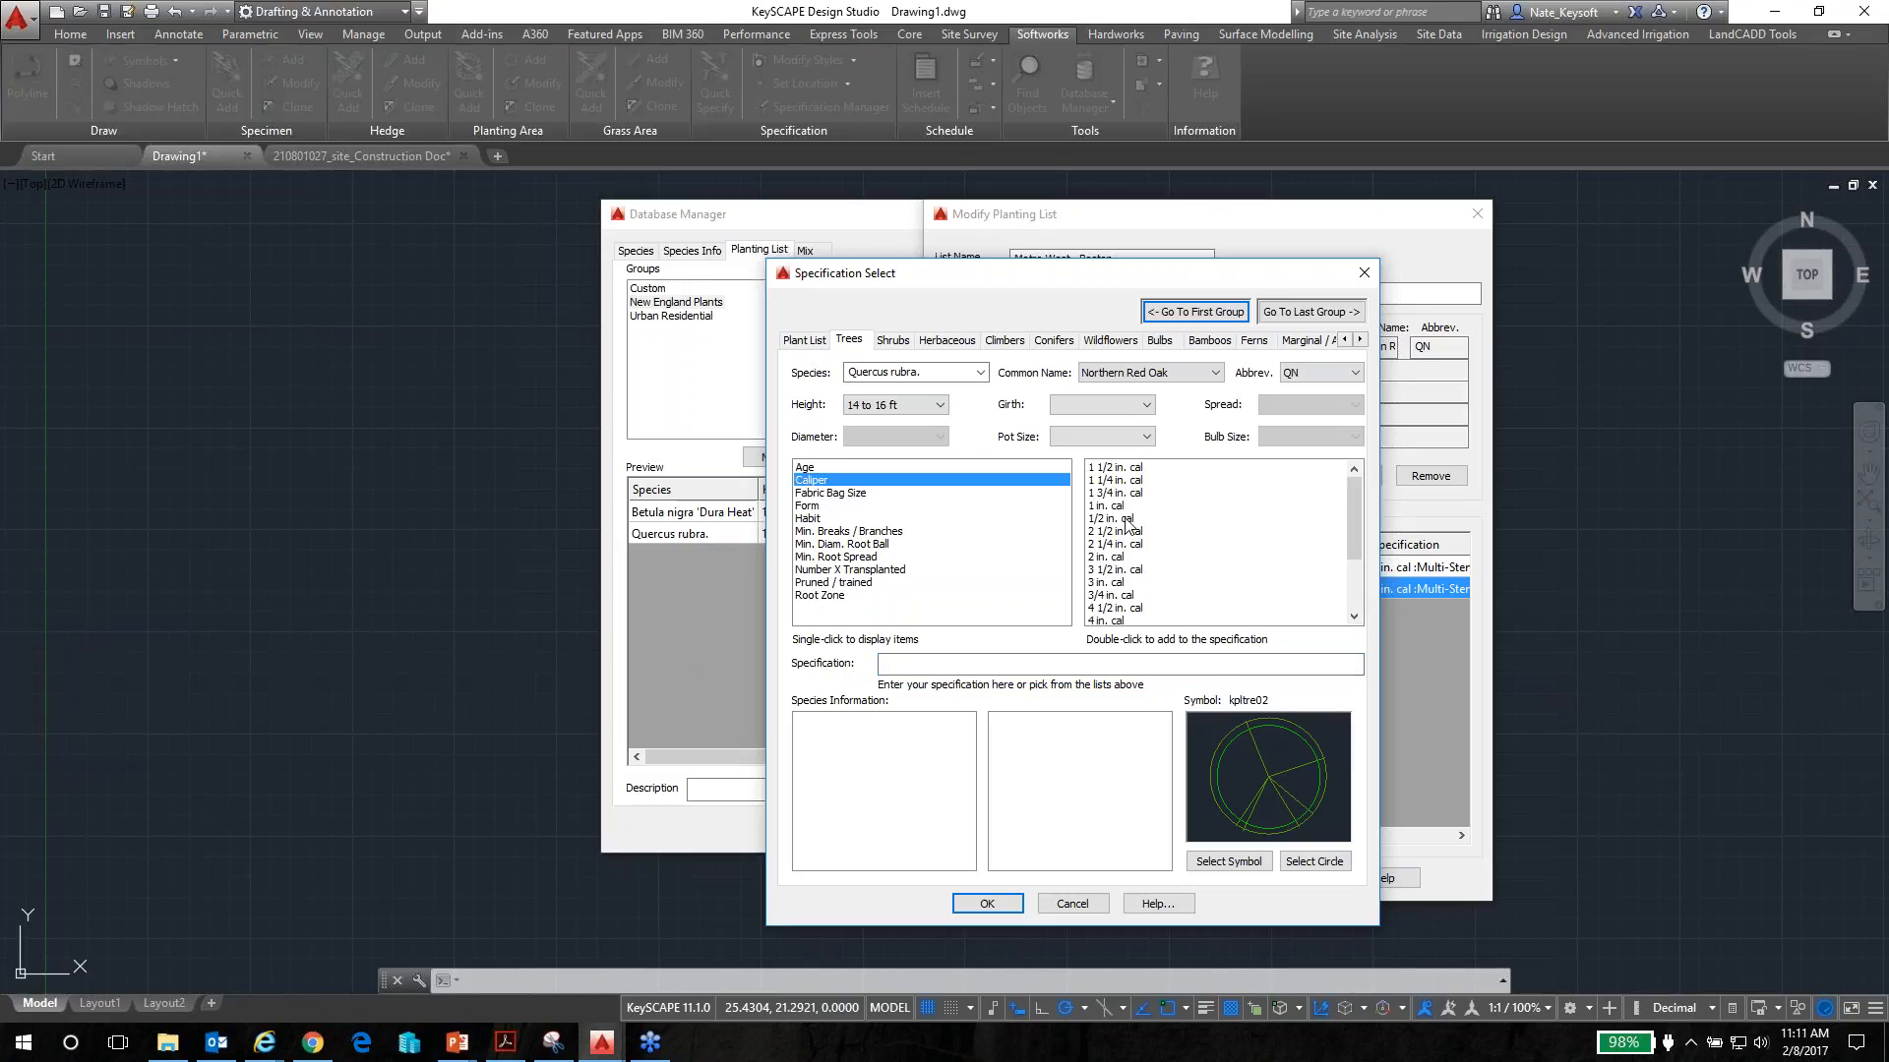
double_click(1114, 584)
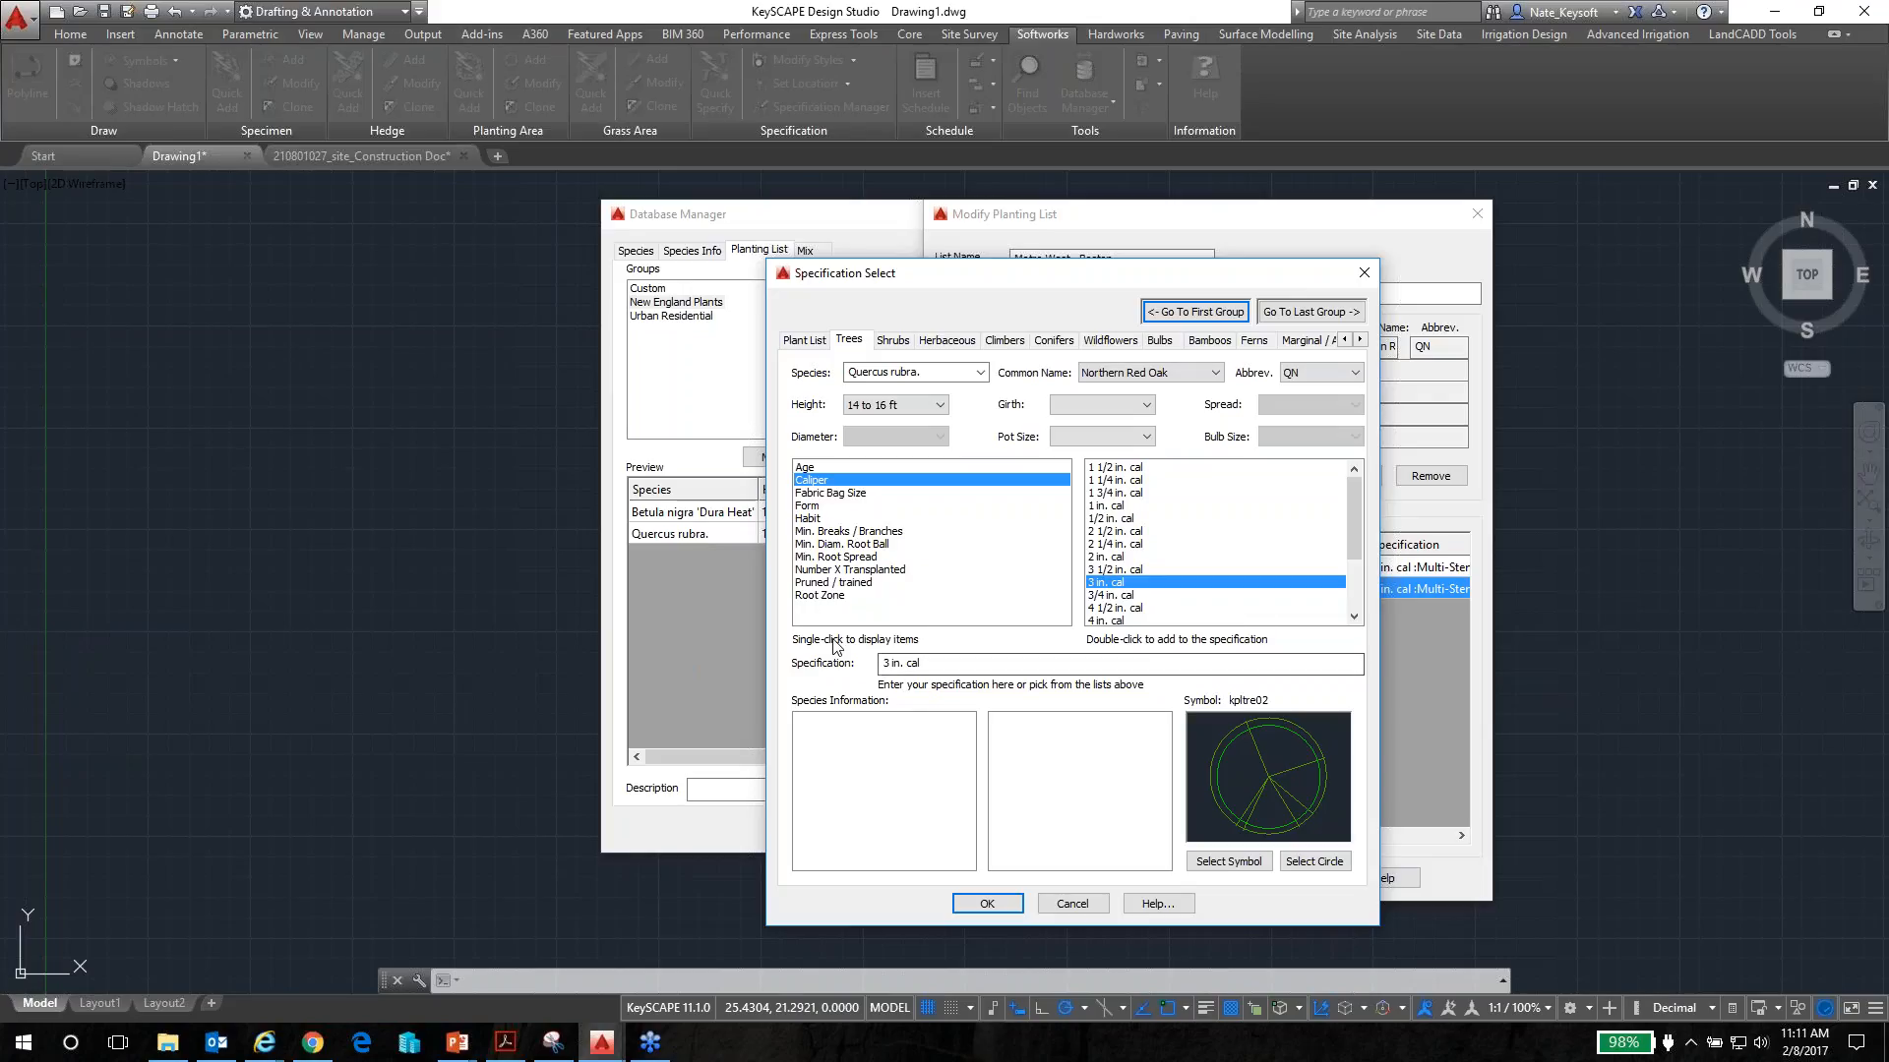
Examine the options offered for pruning, transplanting, fabric bag size, form and caliper in the tree specification
left_click(832, 584)
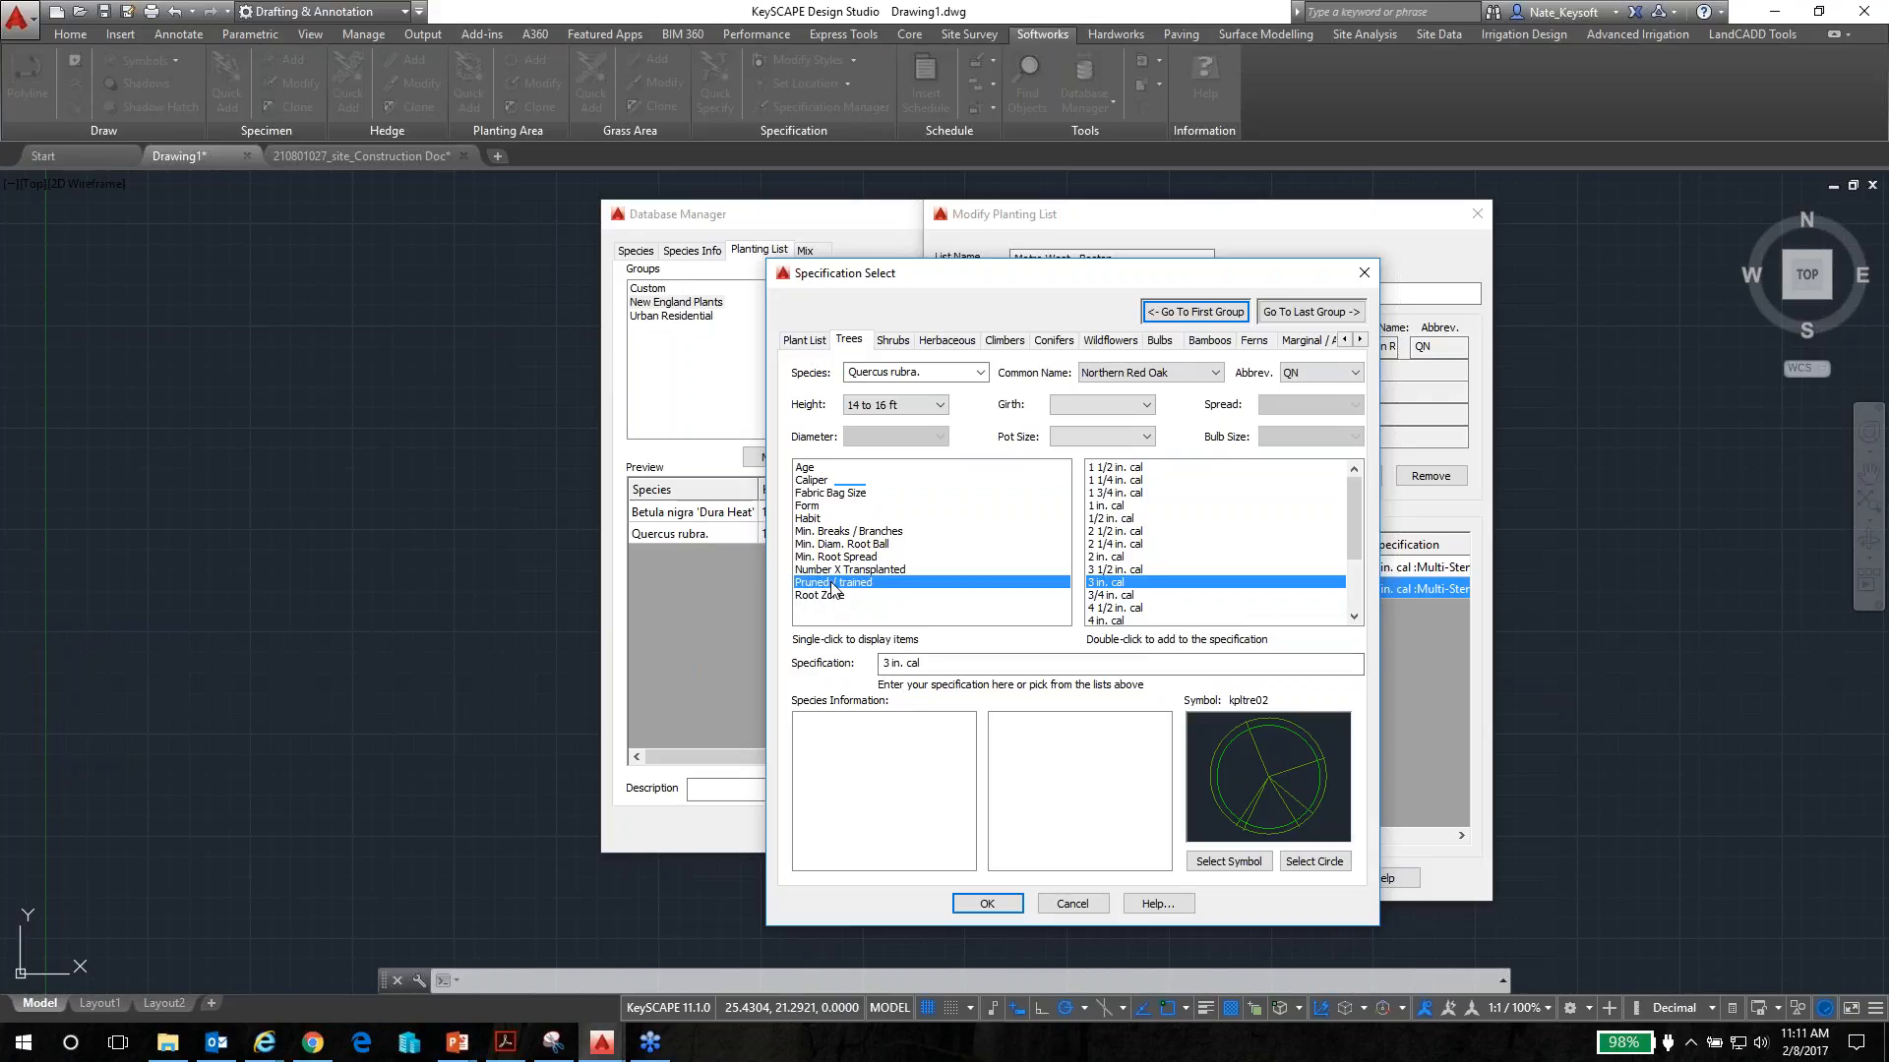
left_click(831, 570)
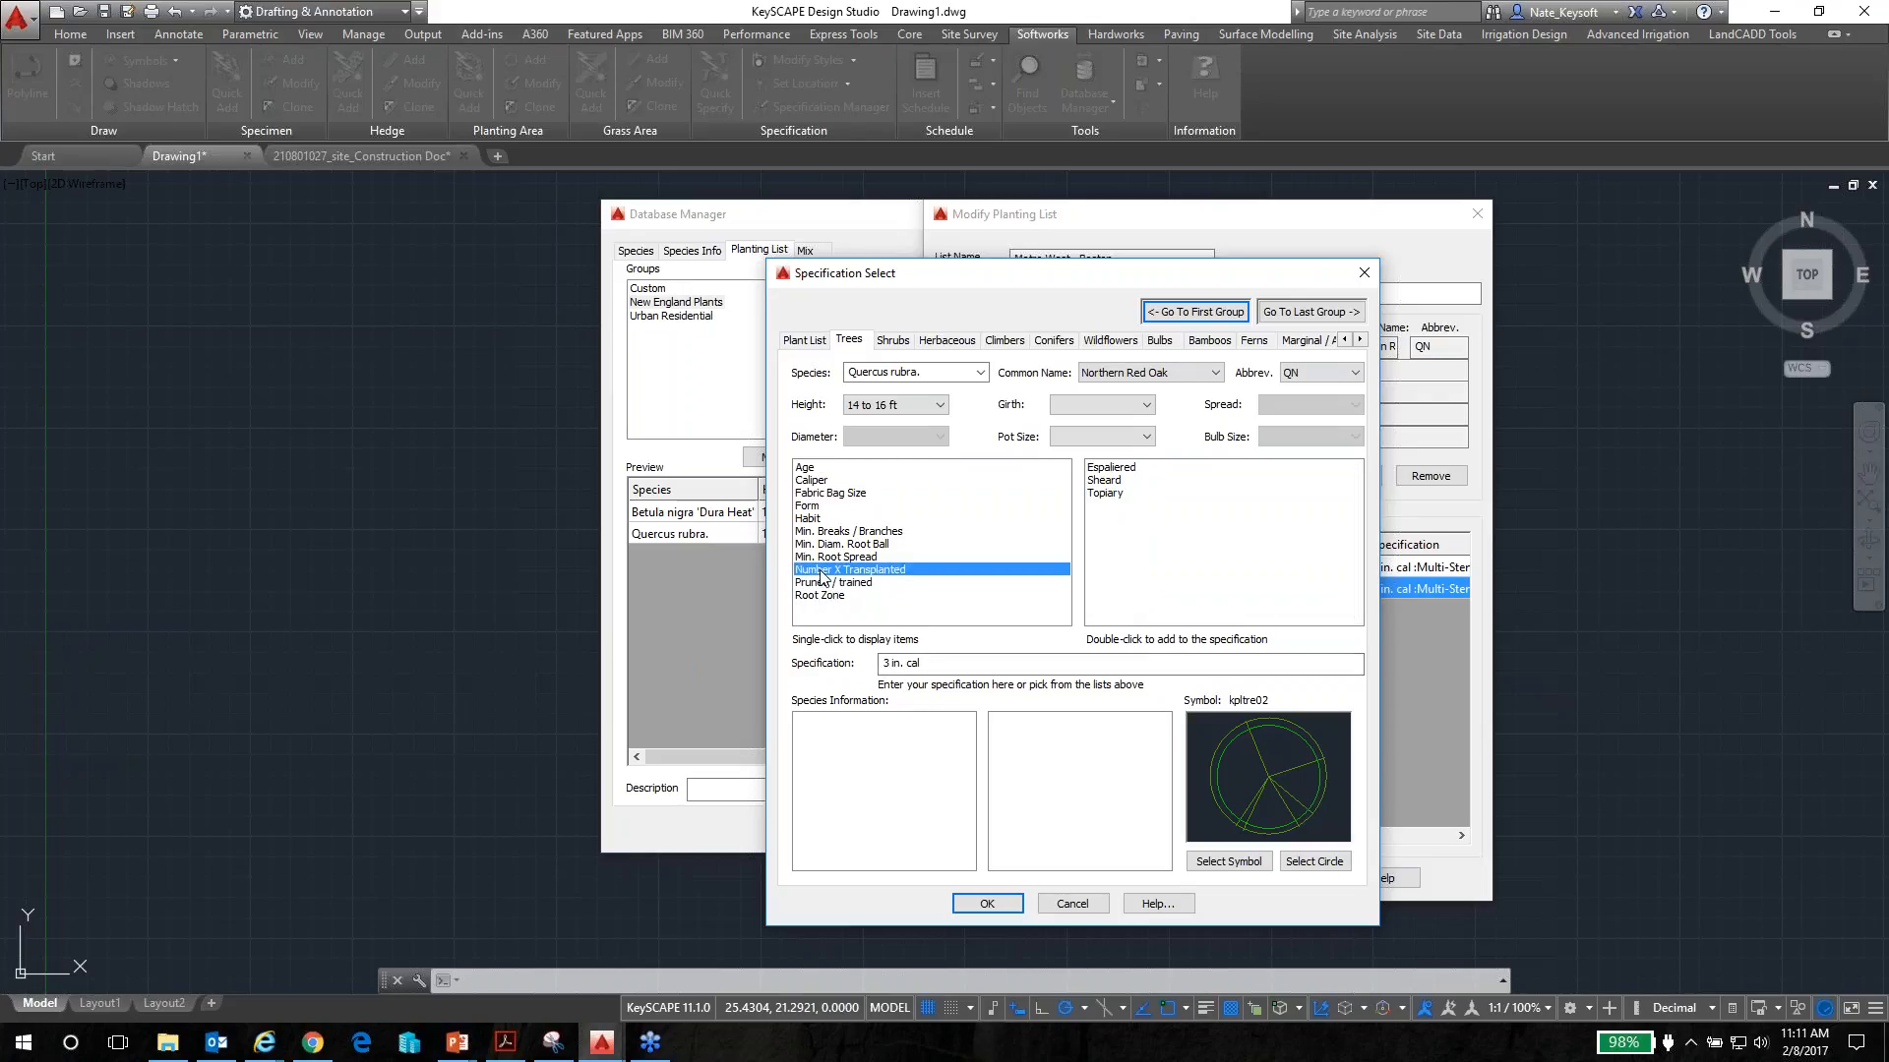
left_click(812, 496)
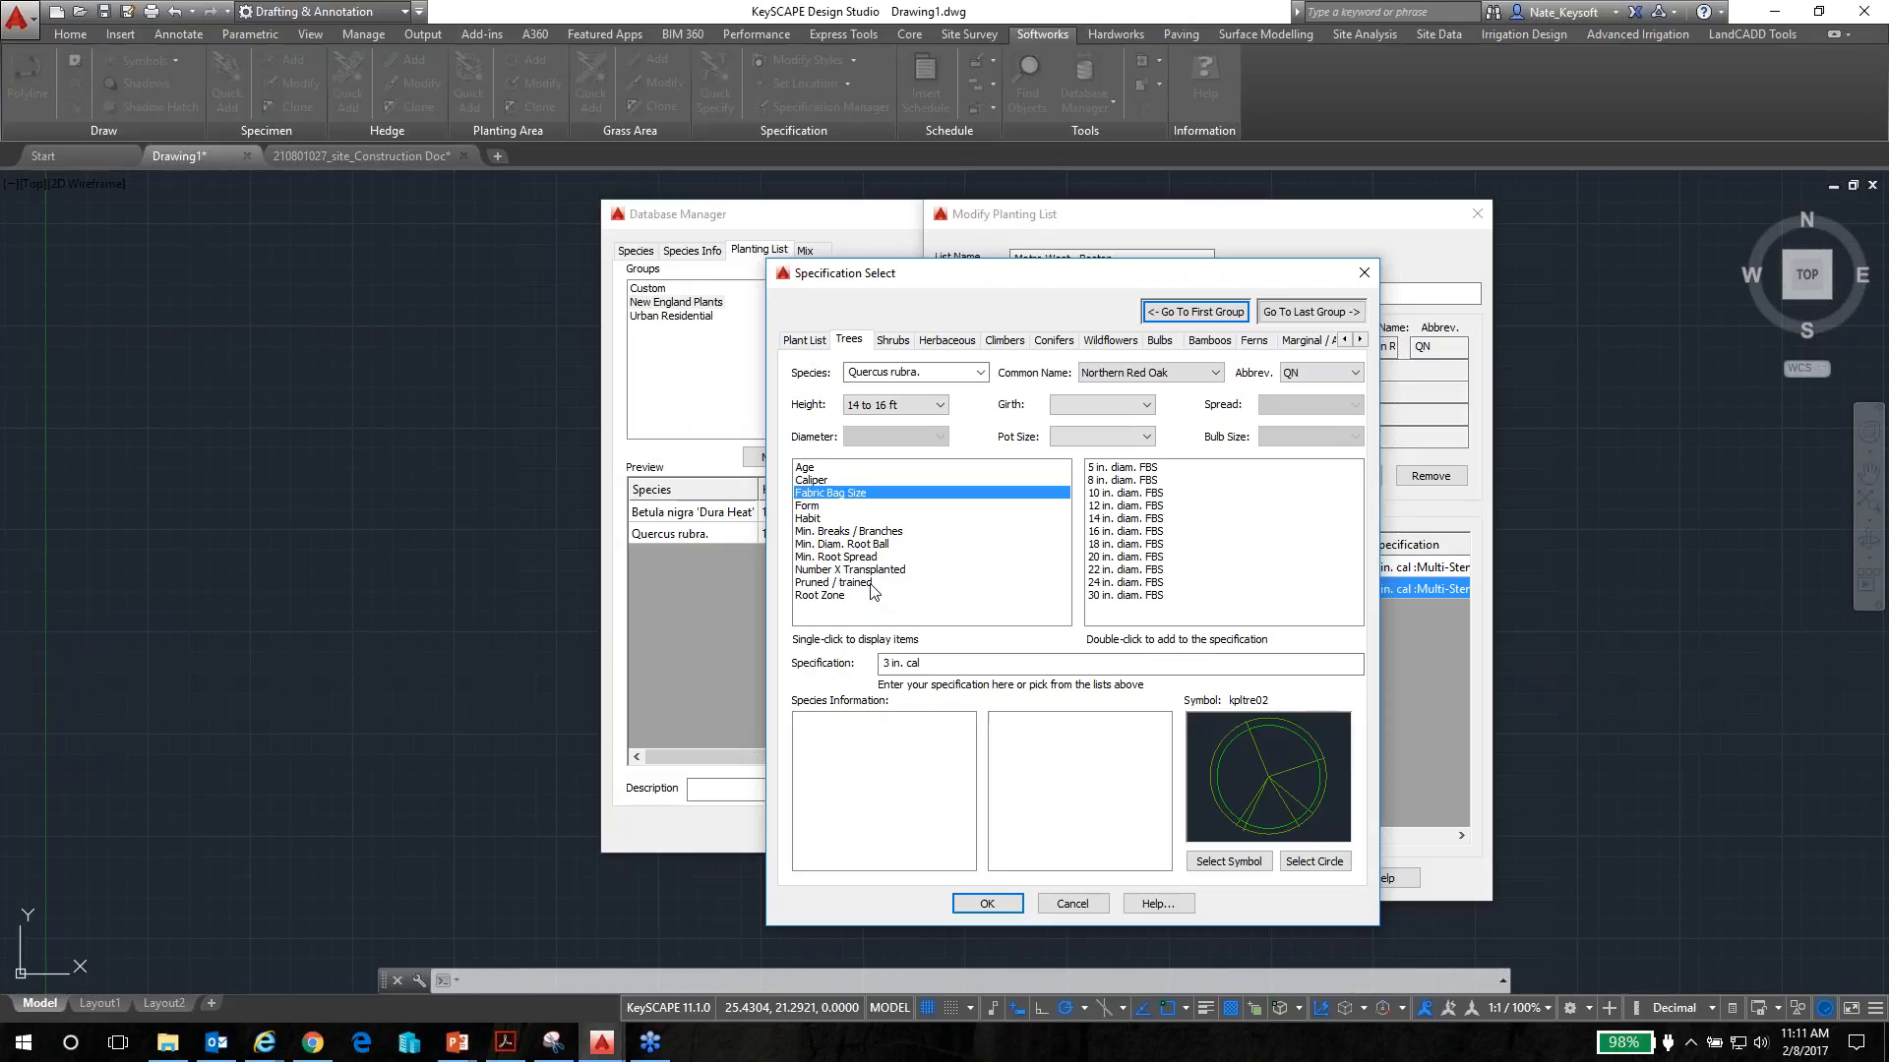
left_click(813, 508)
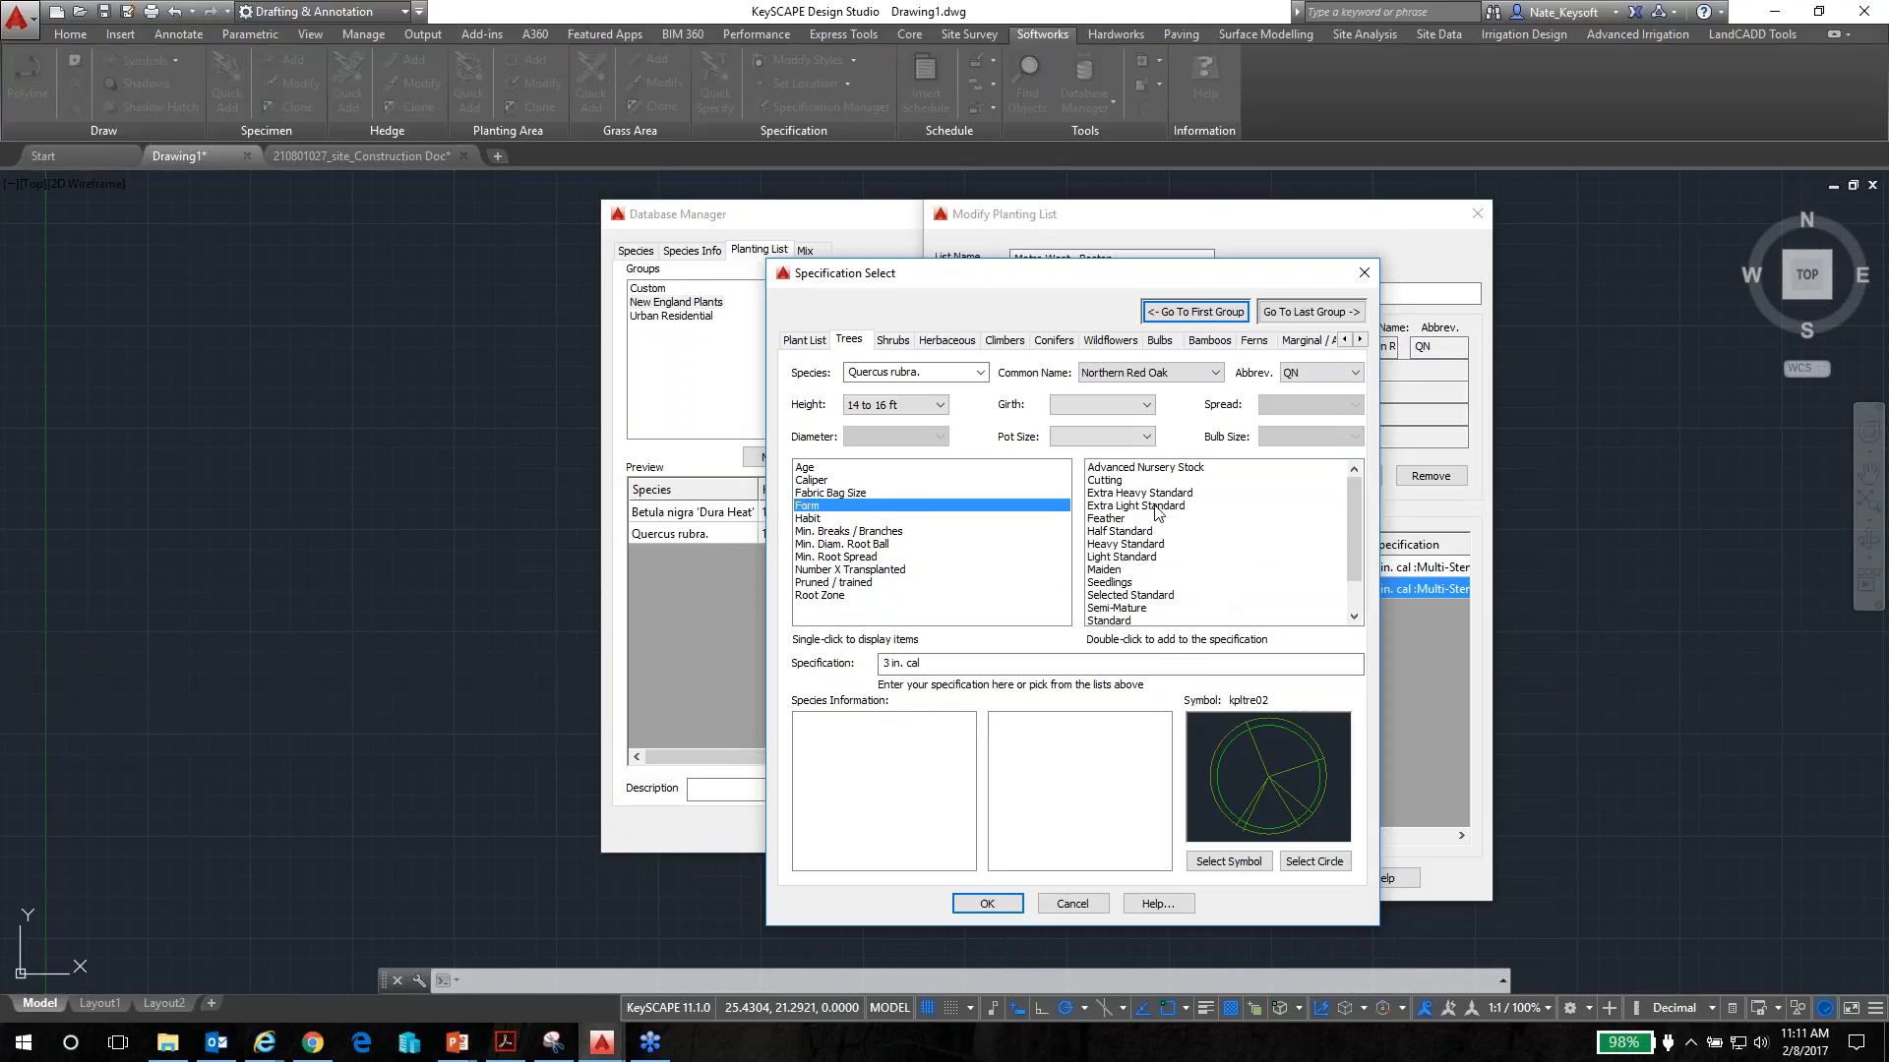
left_click_drag(1350, 564, 1352, 610)
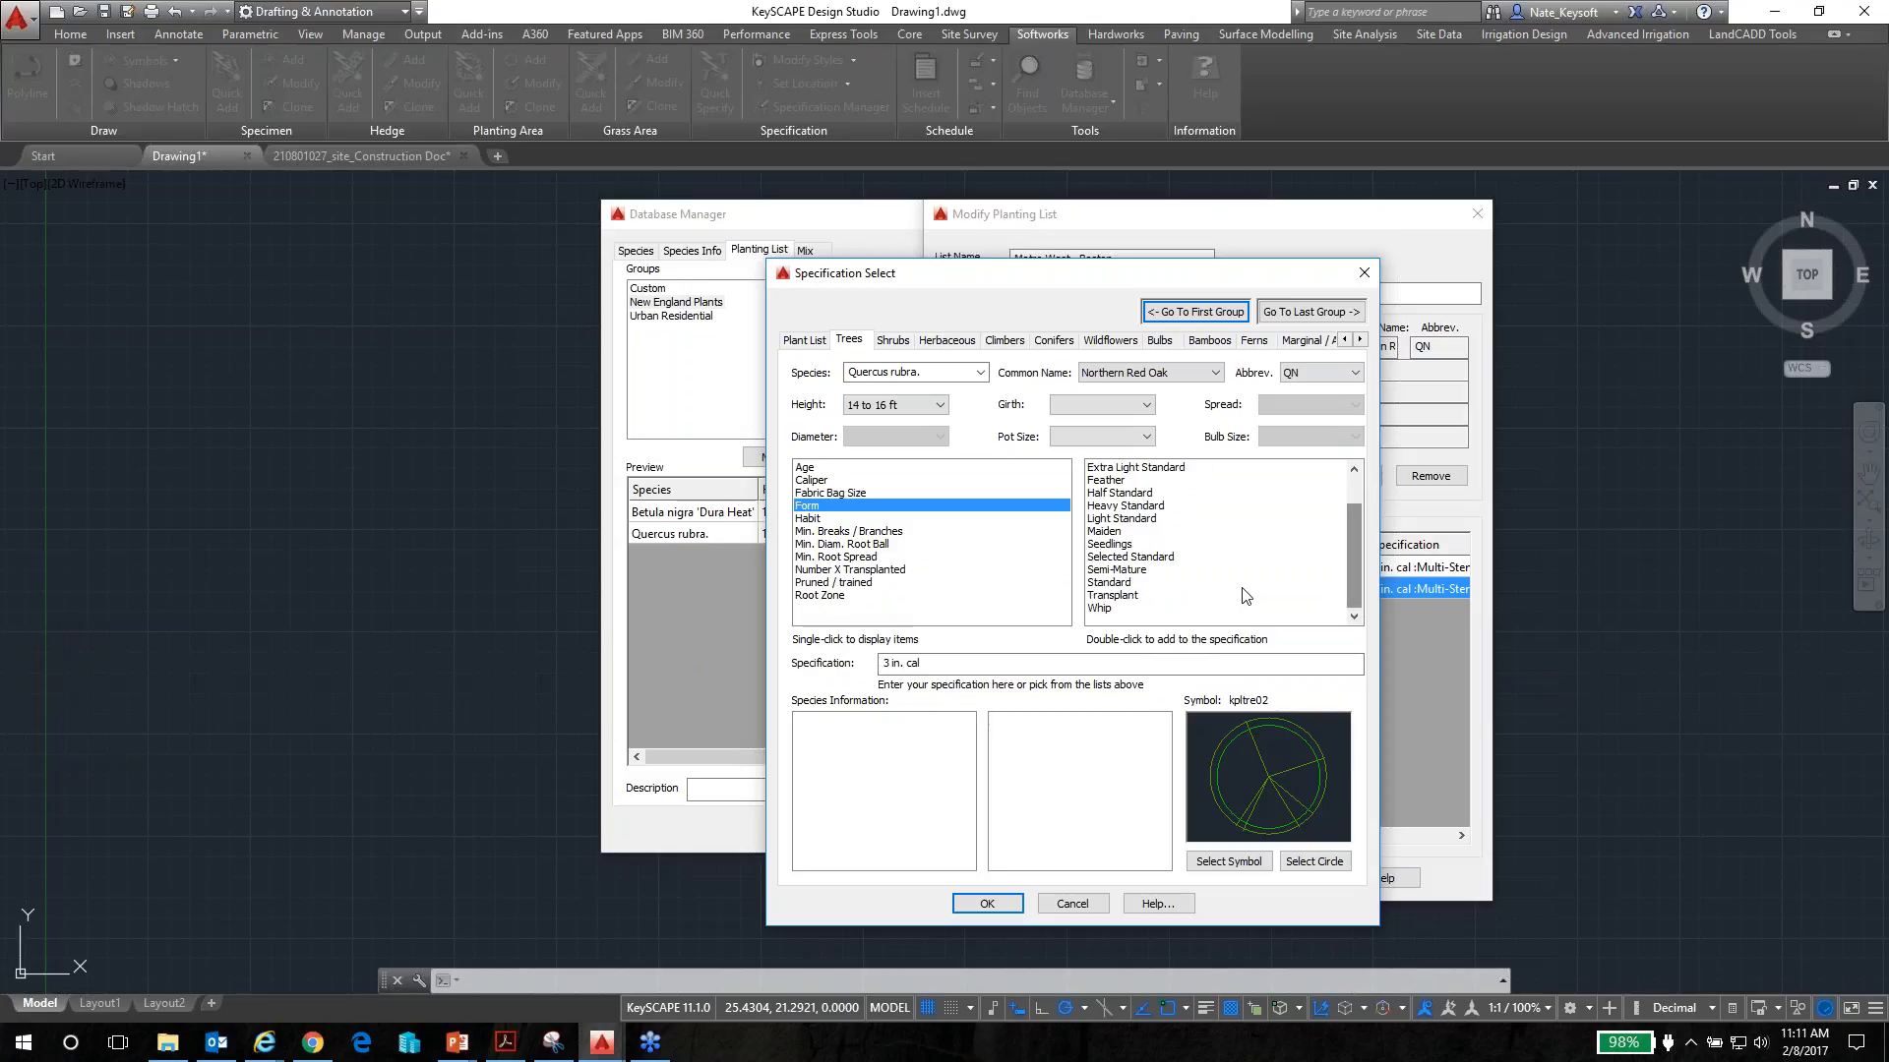
left_click(814, 481)
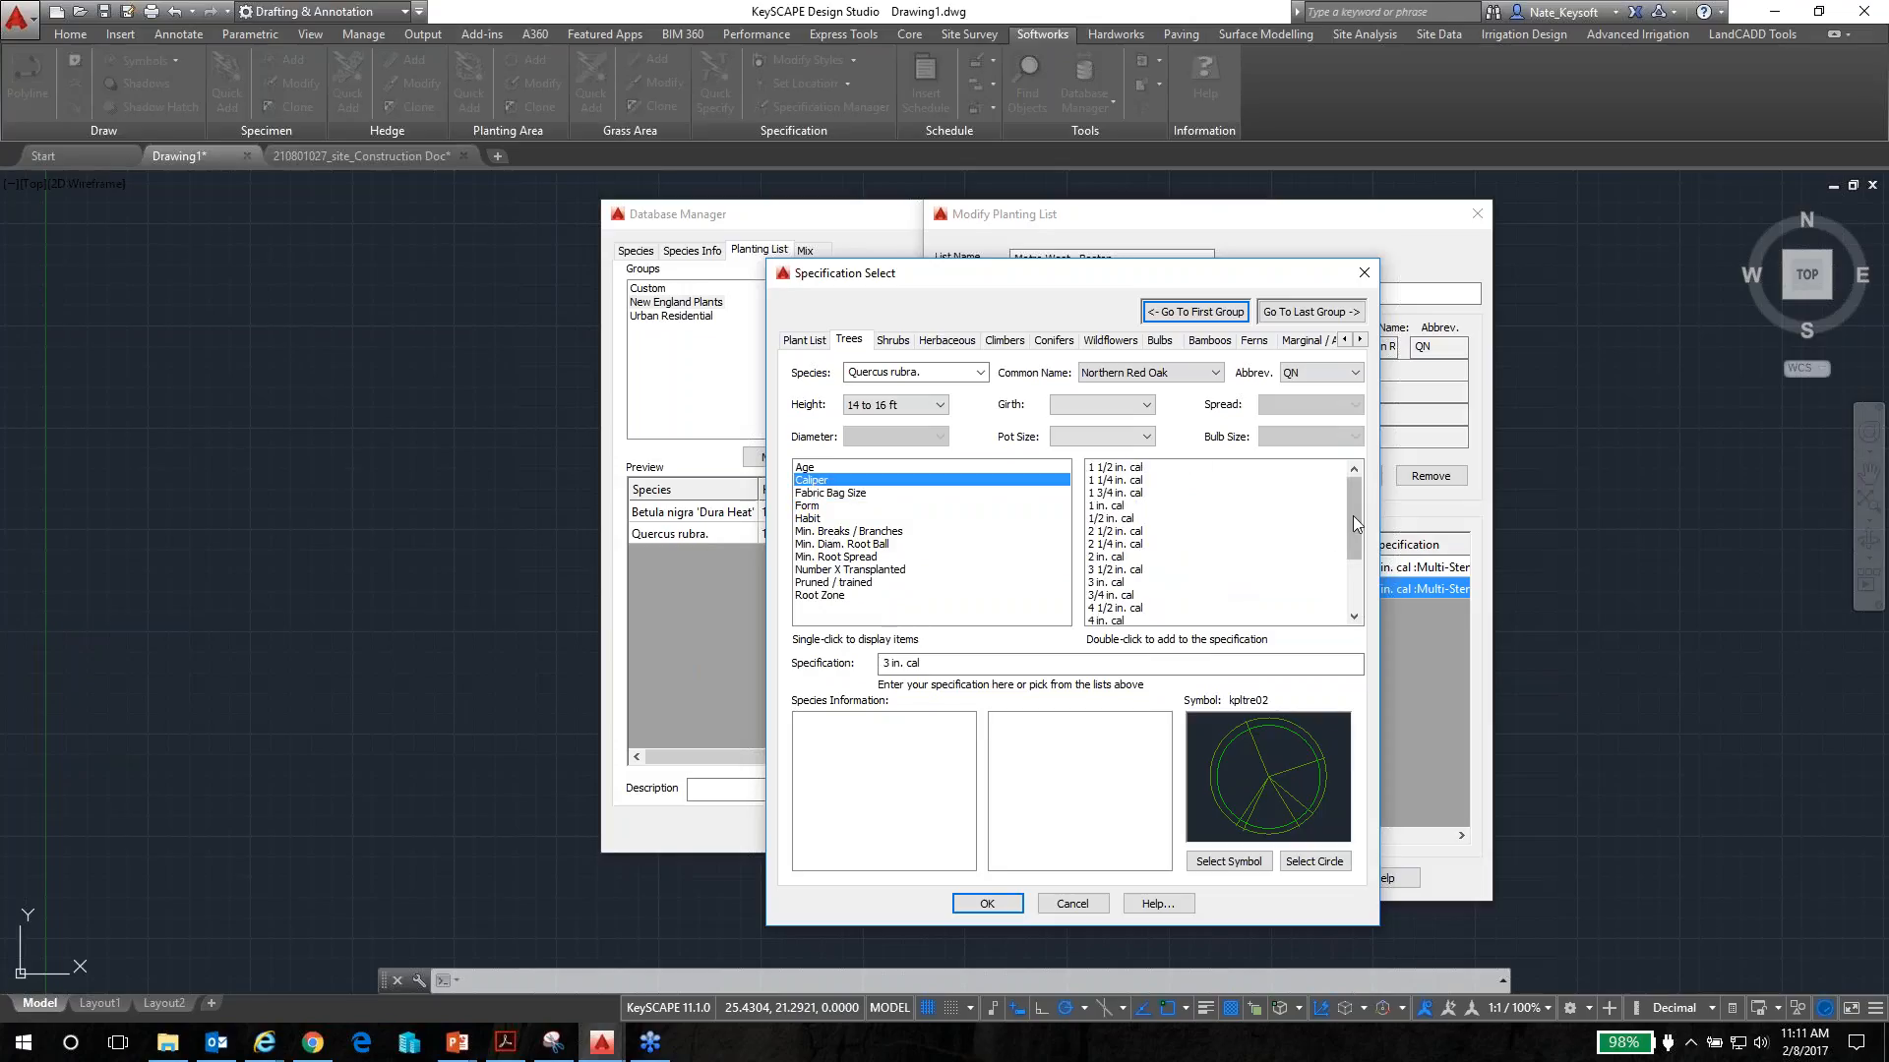
left_click_drag(1353, 516, 1343, 571)
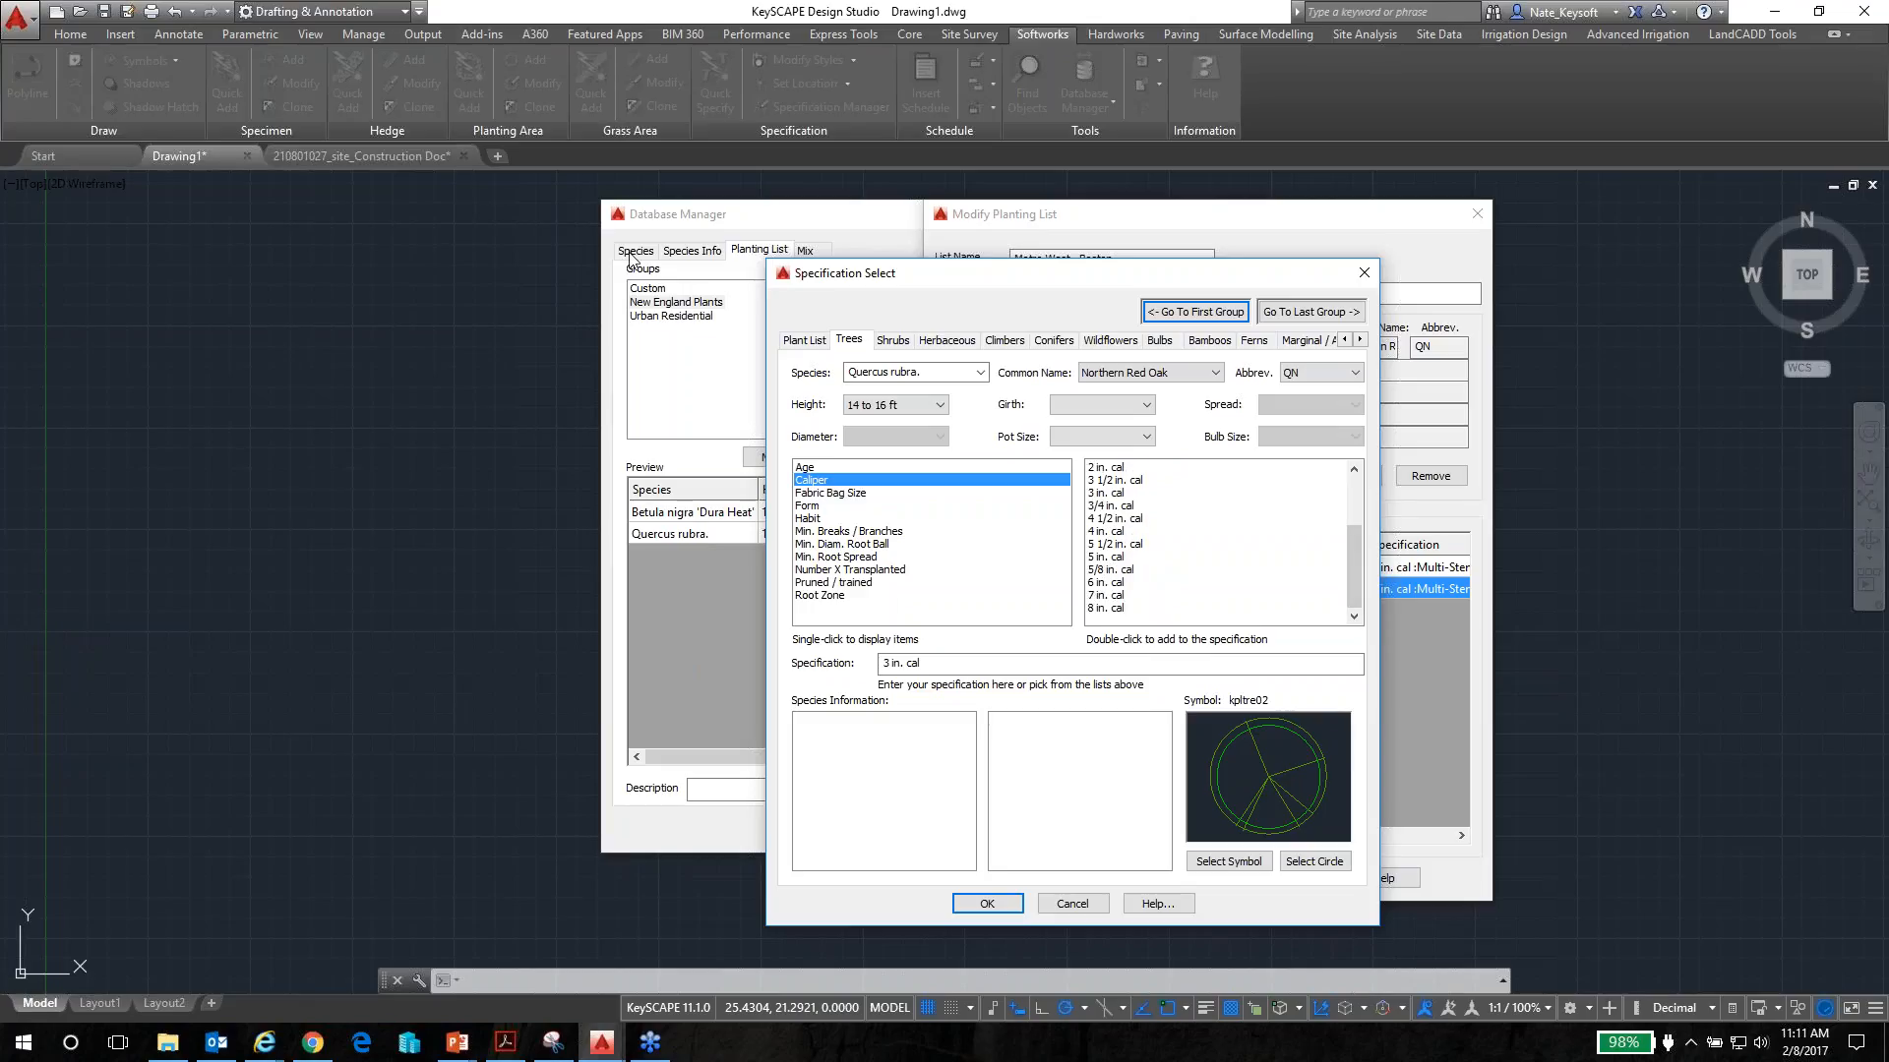
Accept the red oak's specification and update its entry in the planting list
left_click(988, 904)
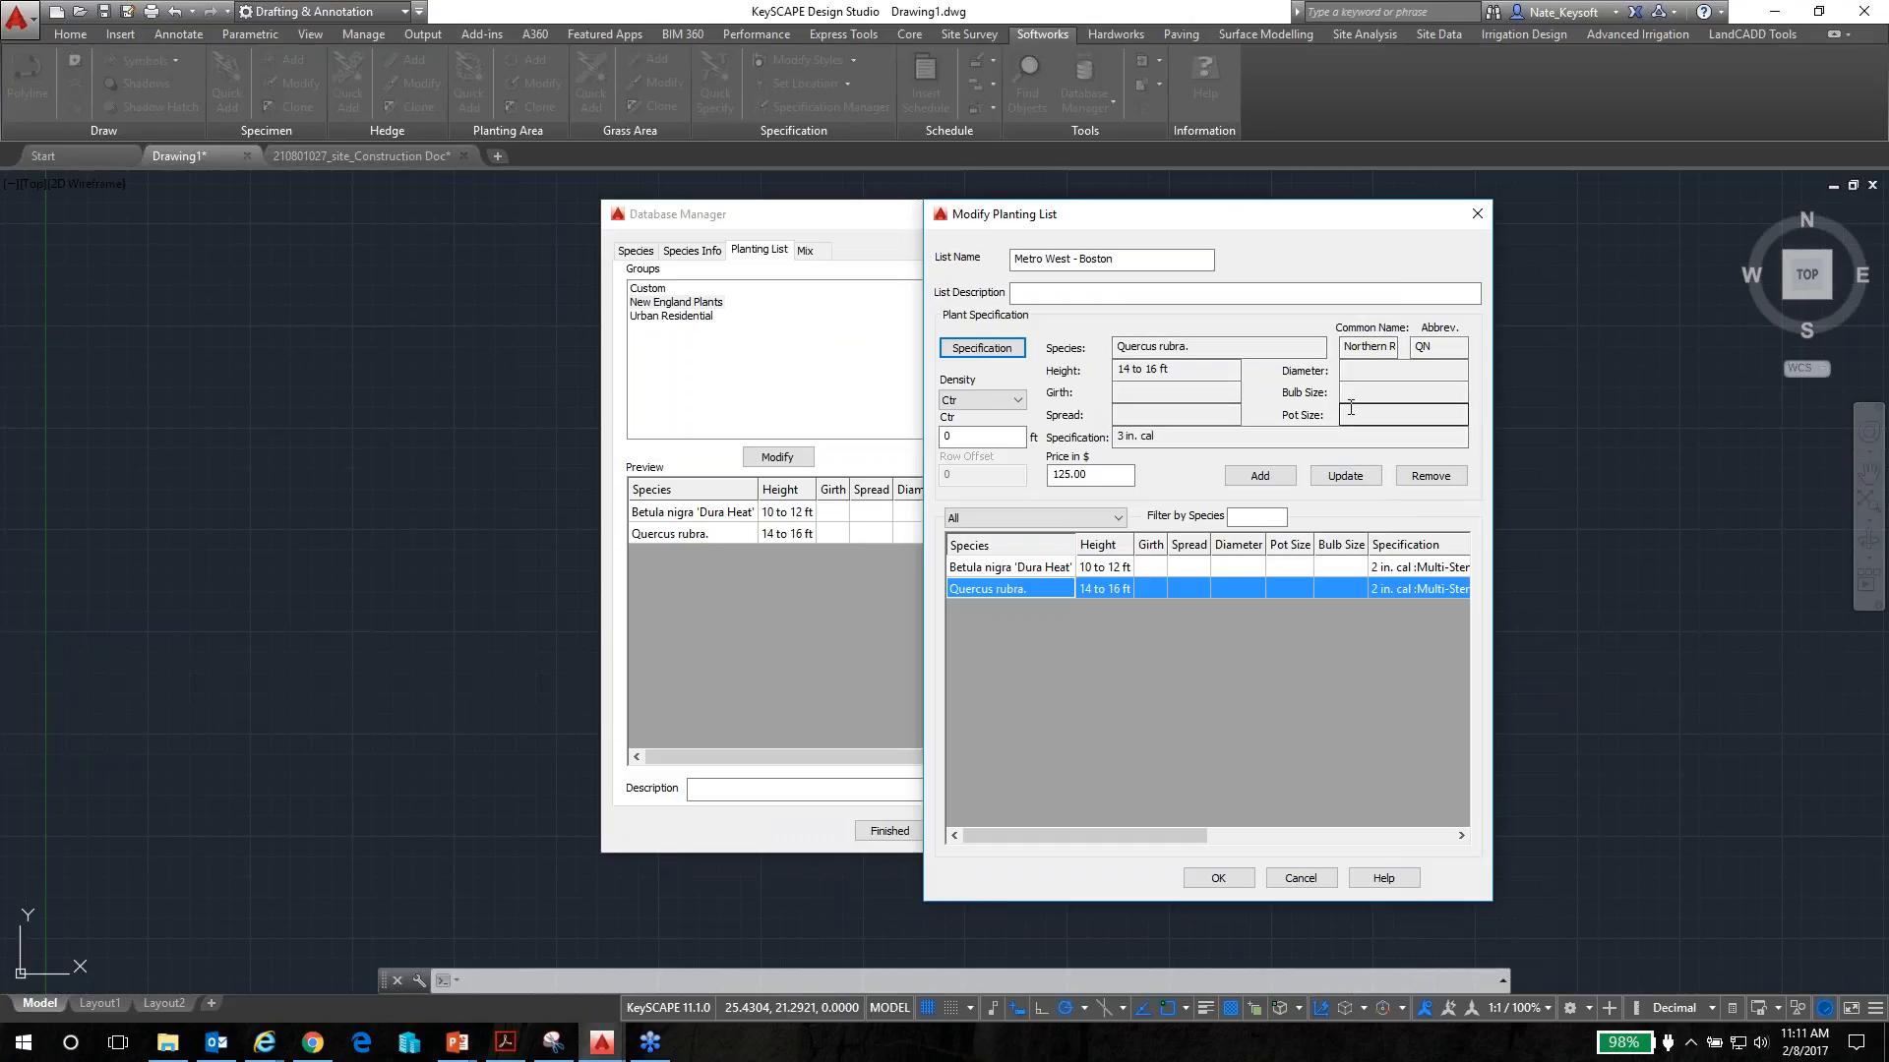
left_click(1340, 477)
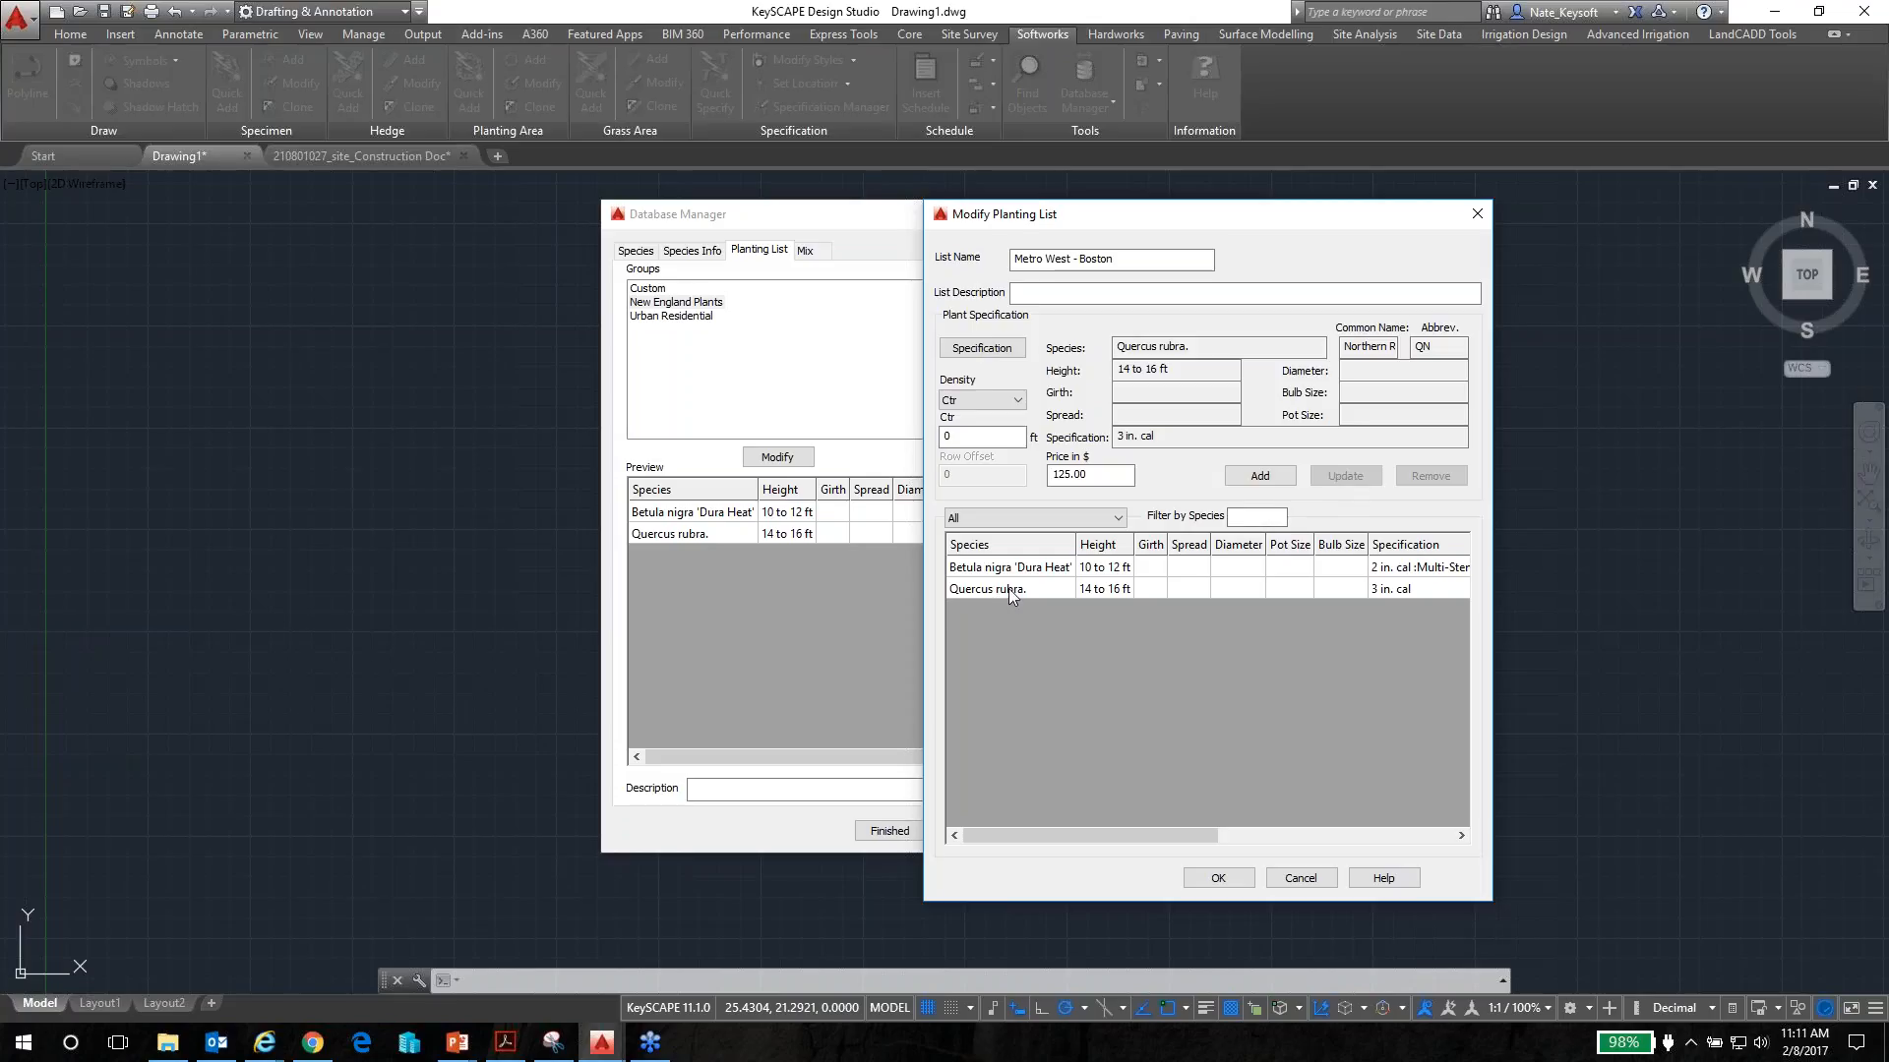
left_click_drag(1213, 838, 1100, 852)
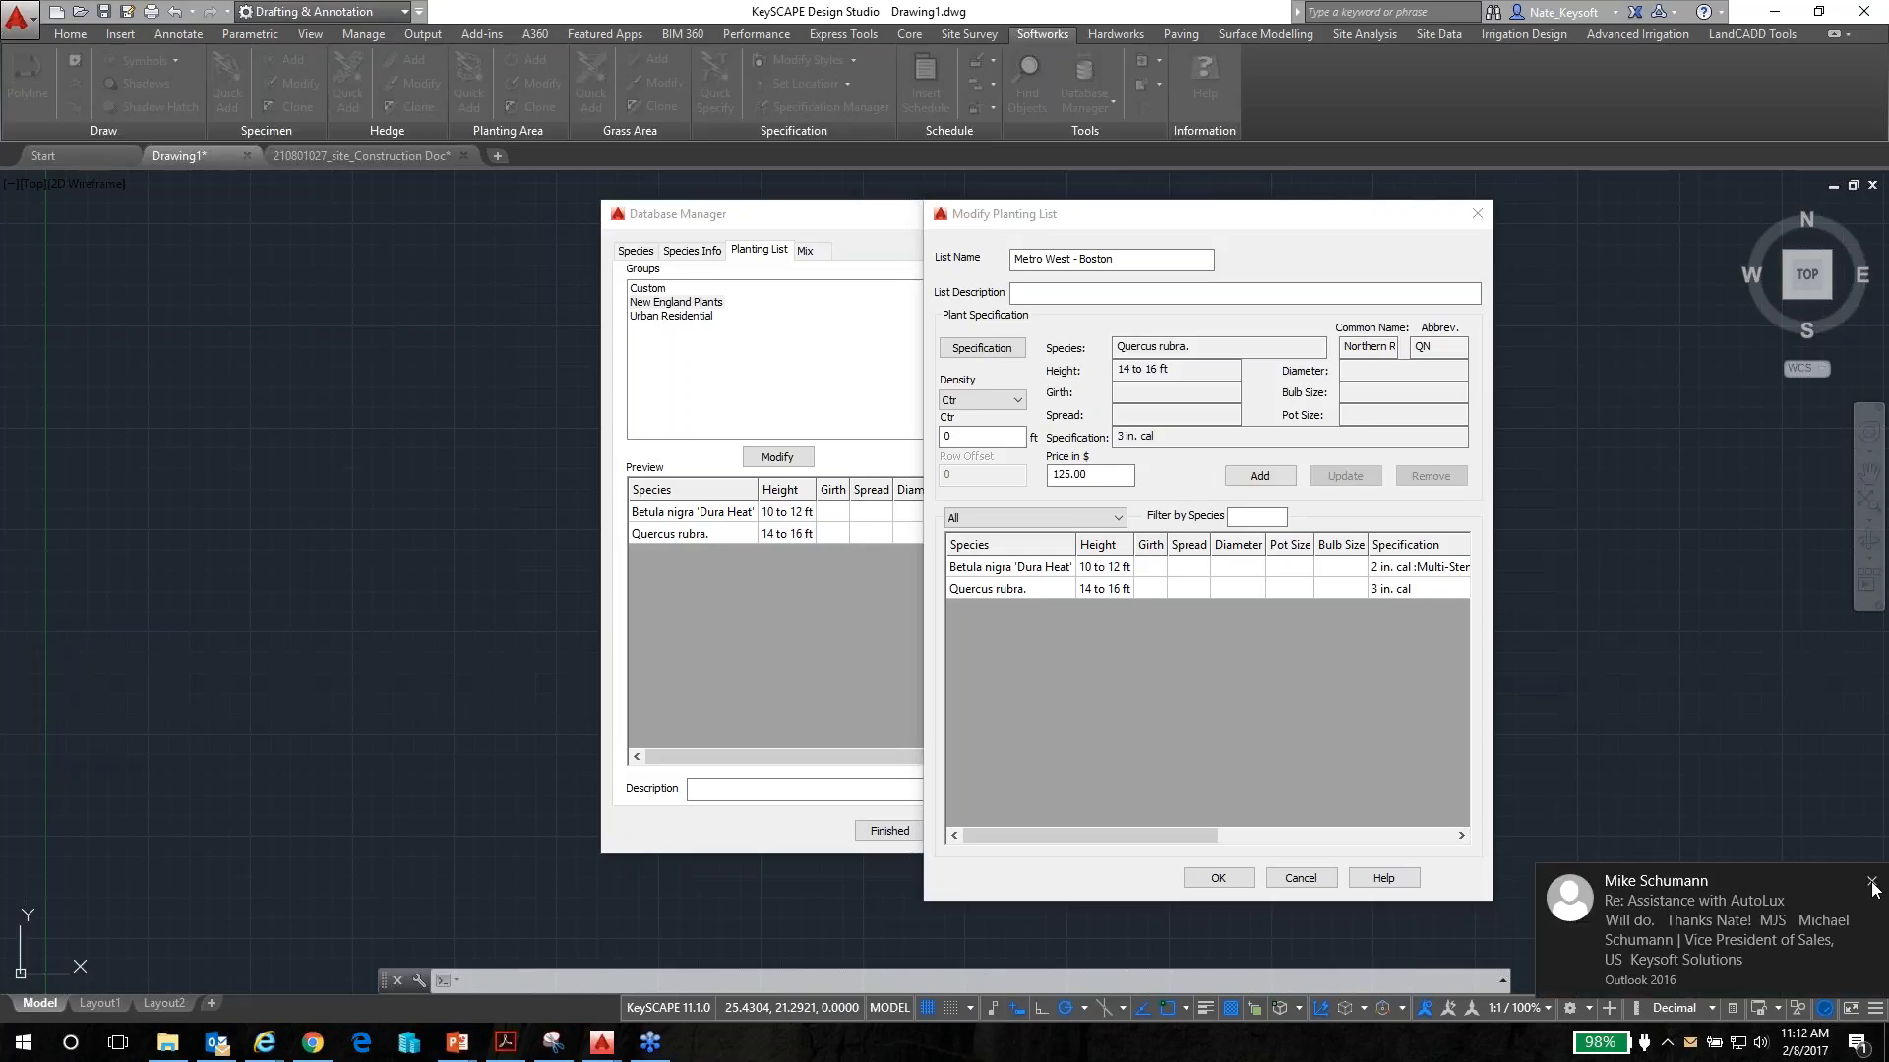
Save the modified Metro West - Boston list and finish working in the Database Manager
left_click(1871, 883)
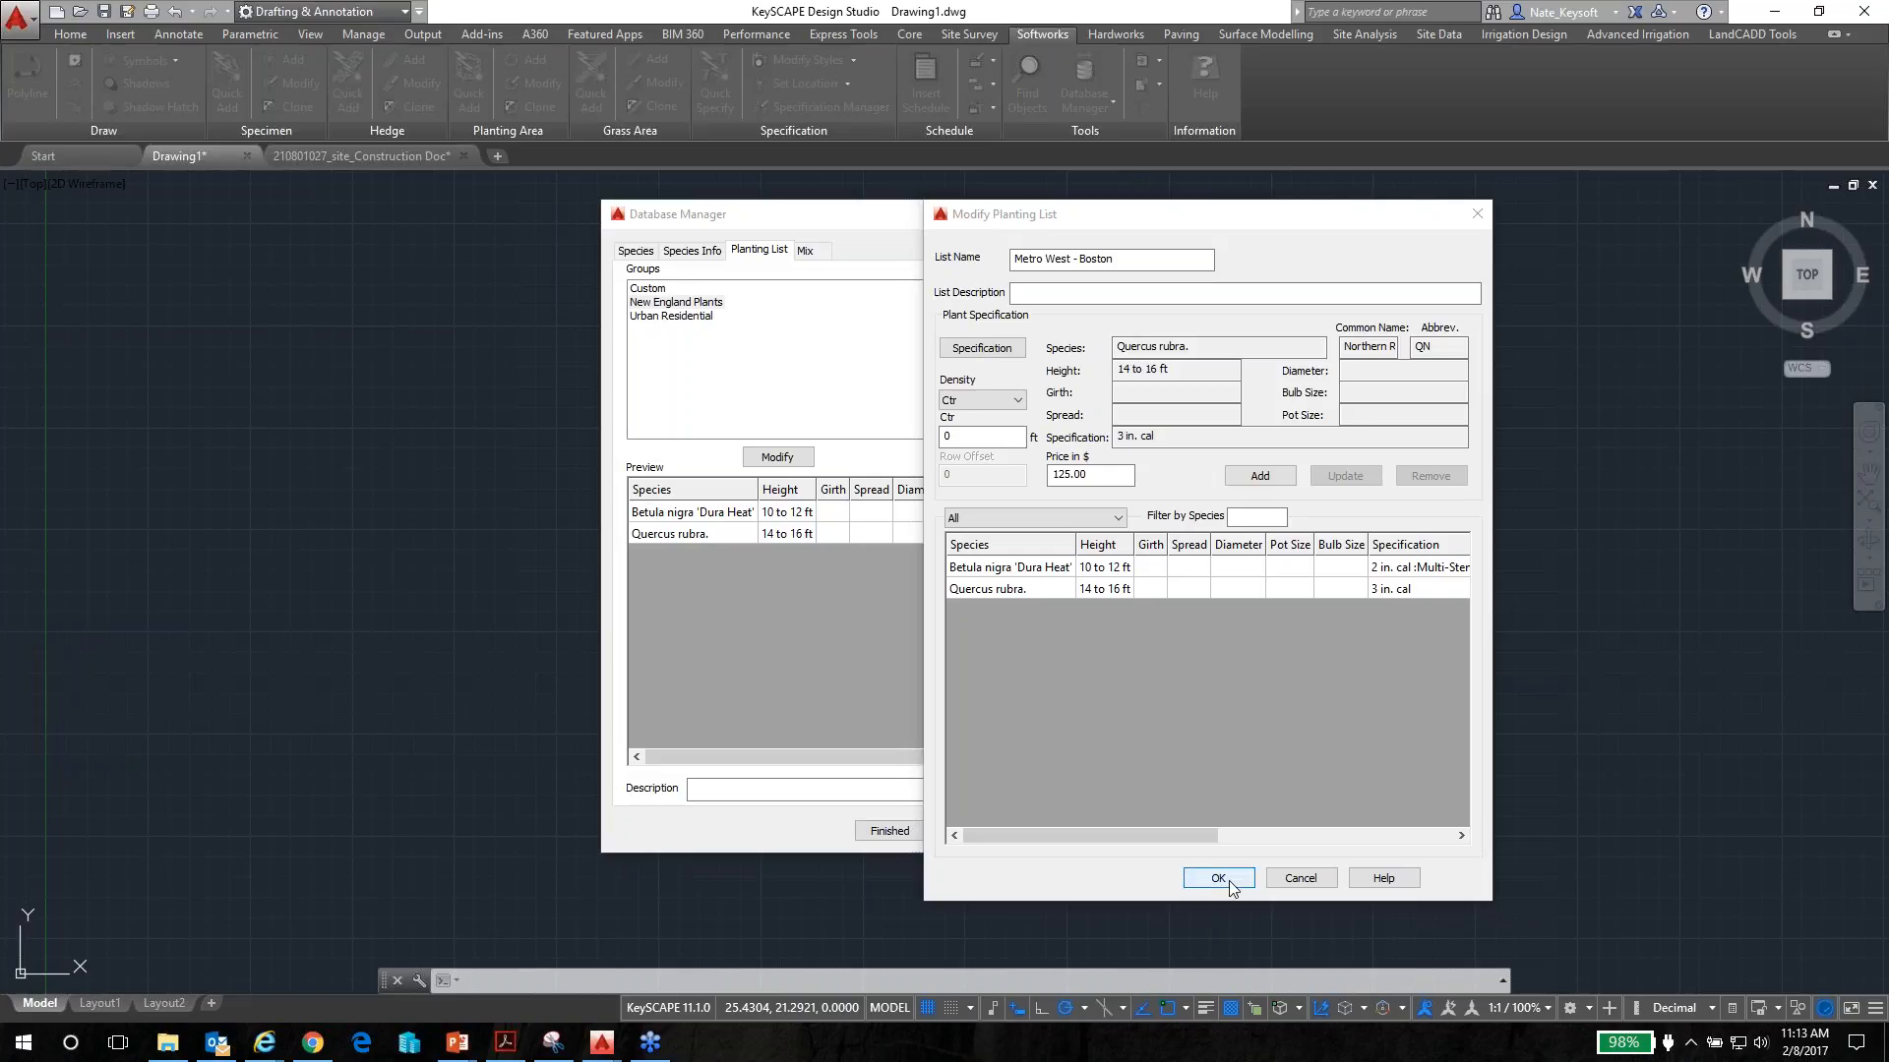
left_click(1218, 879)
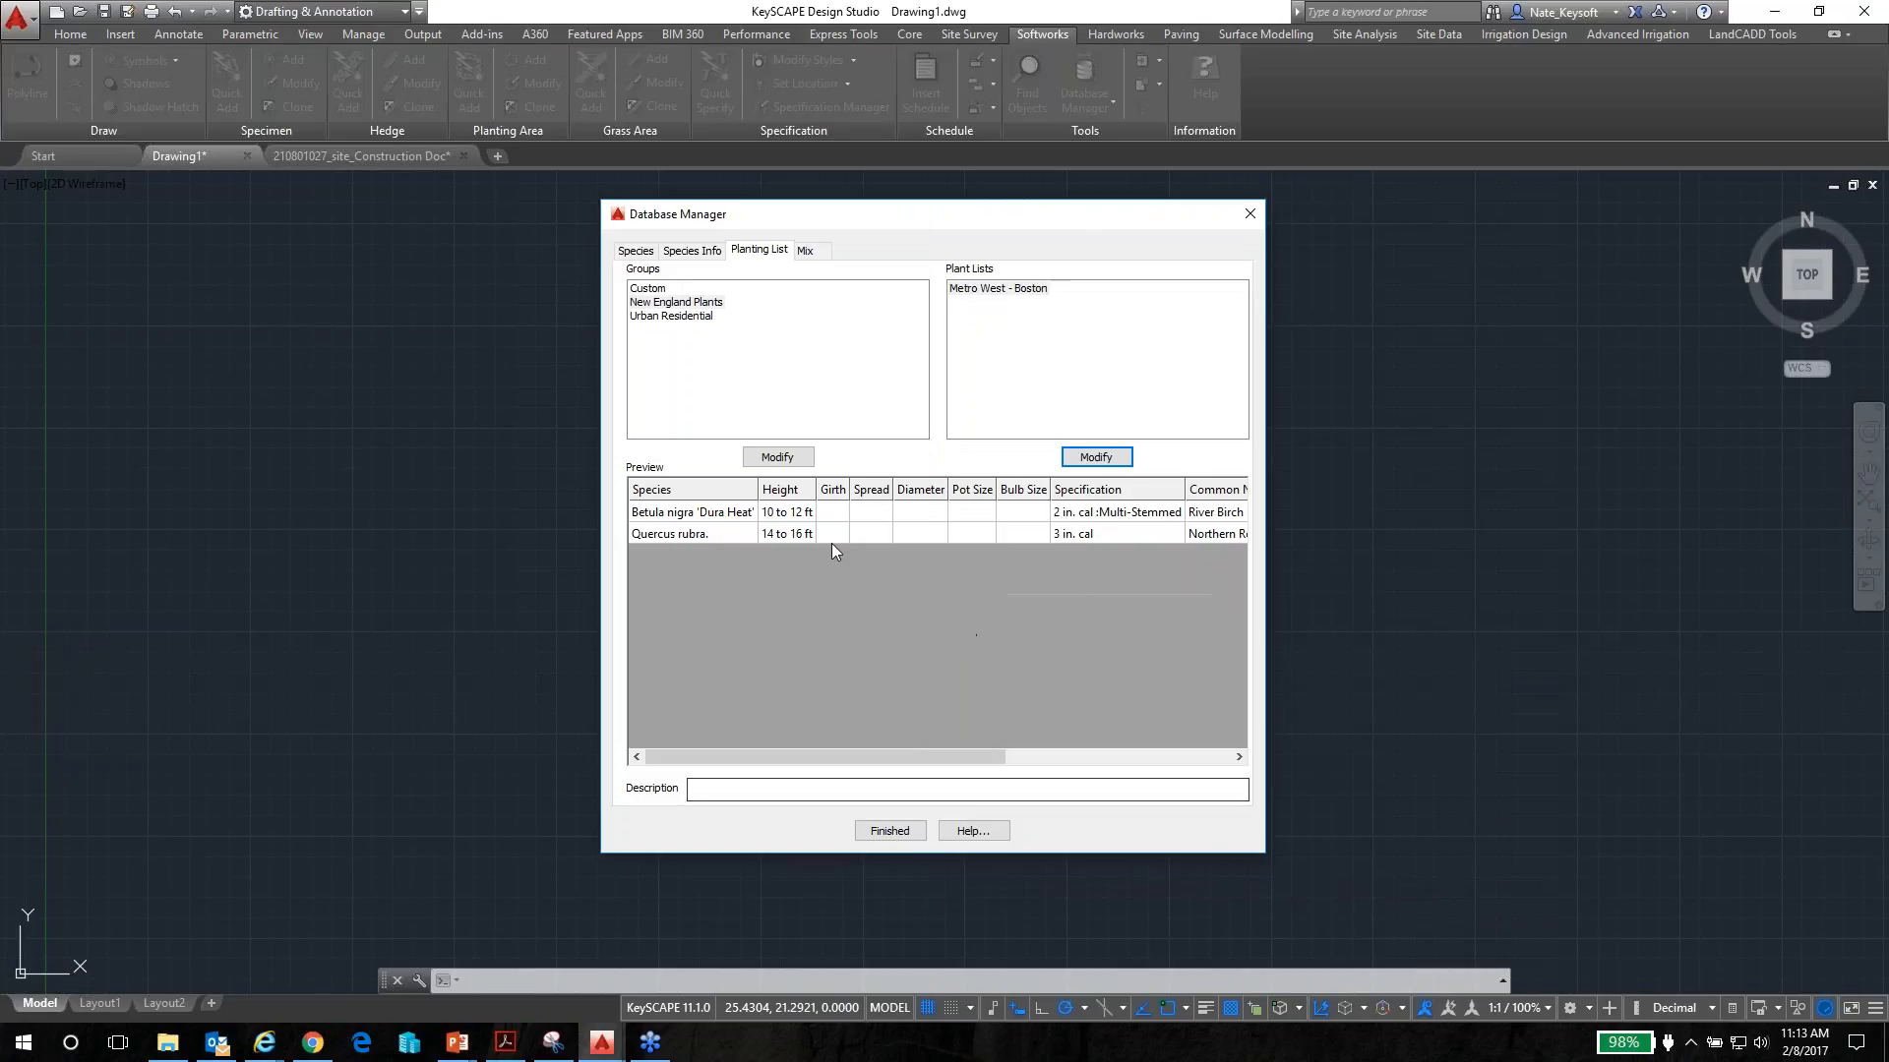
left_click(987, 288)
left_click(878, 827)
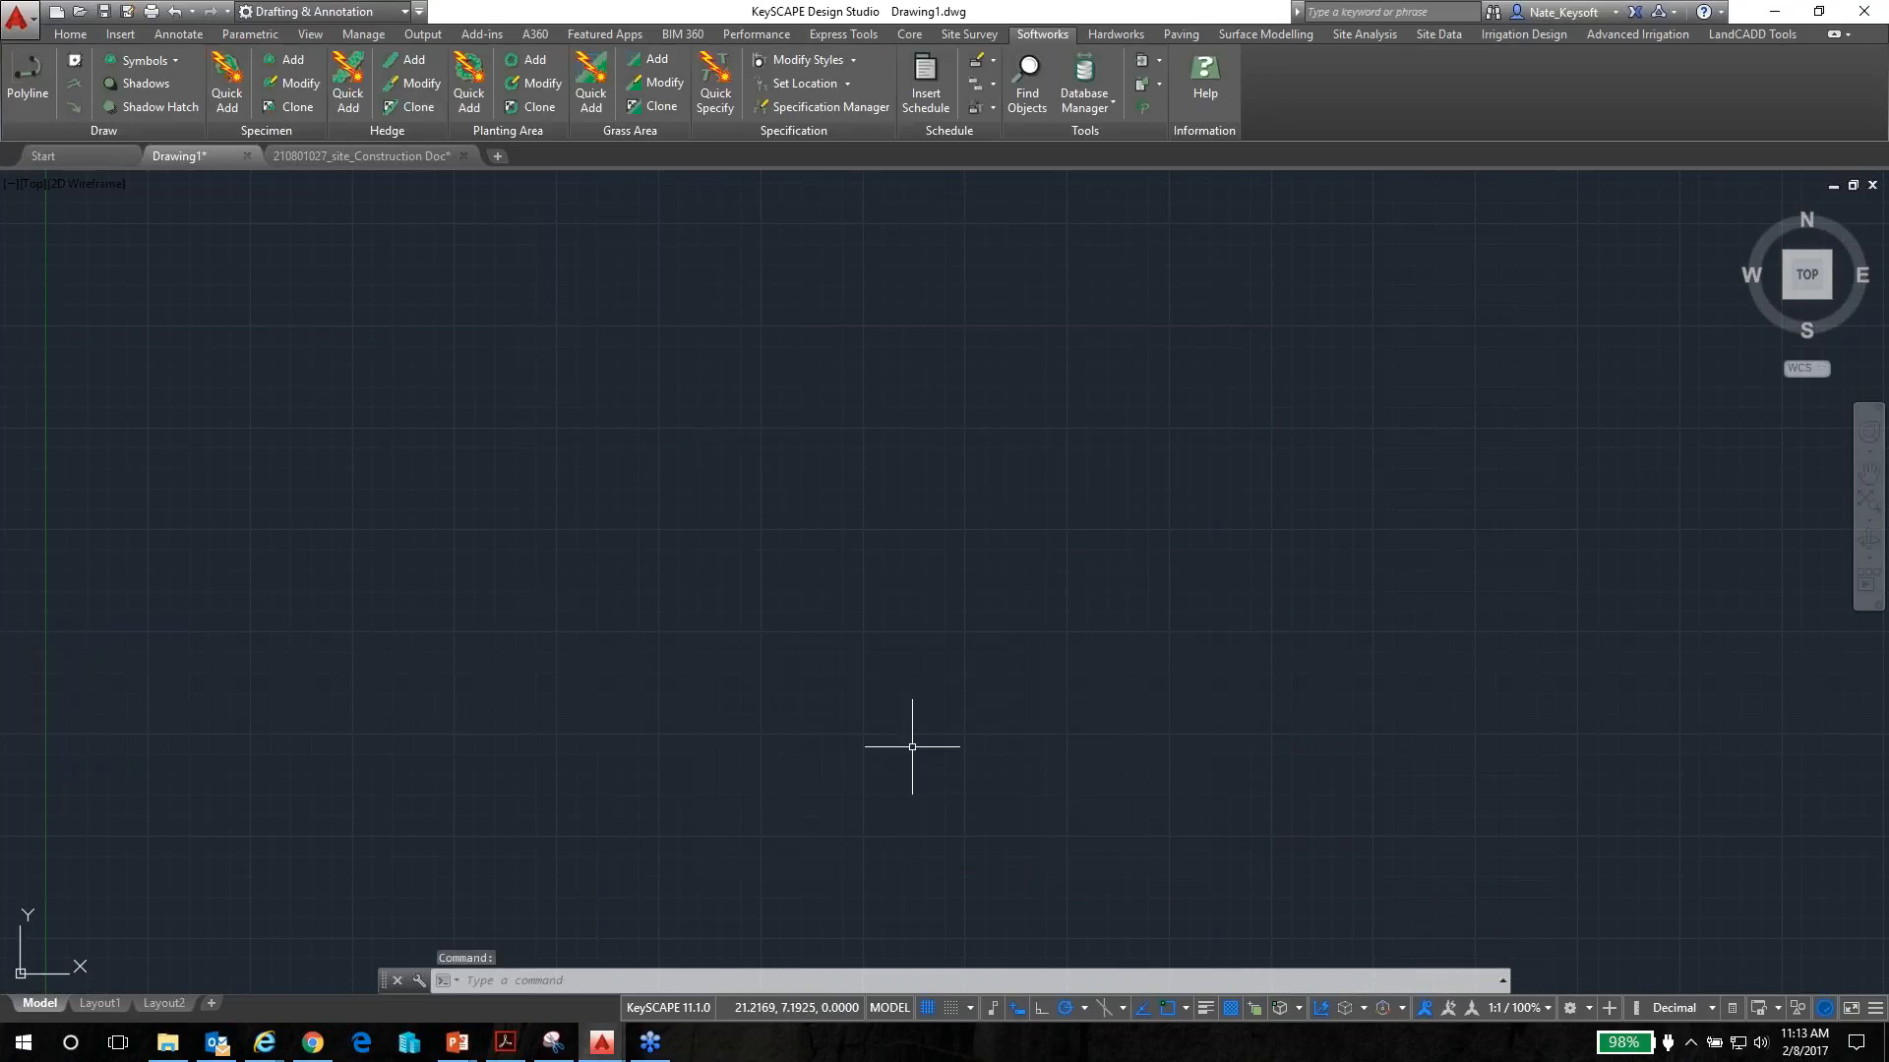
Switch to the 210801027_site_Construction Doc drawing and examine its Plant Schedule
left_click(350, 157)
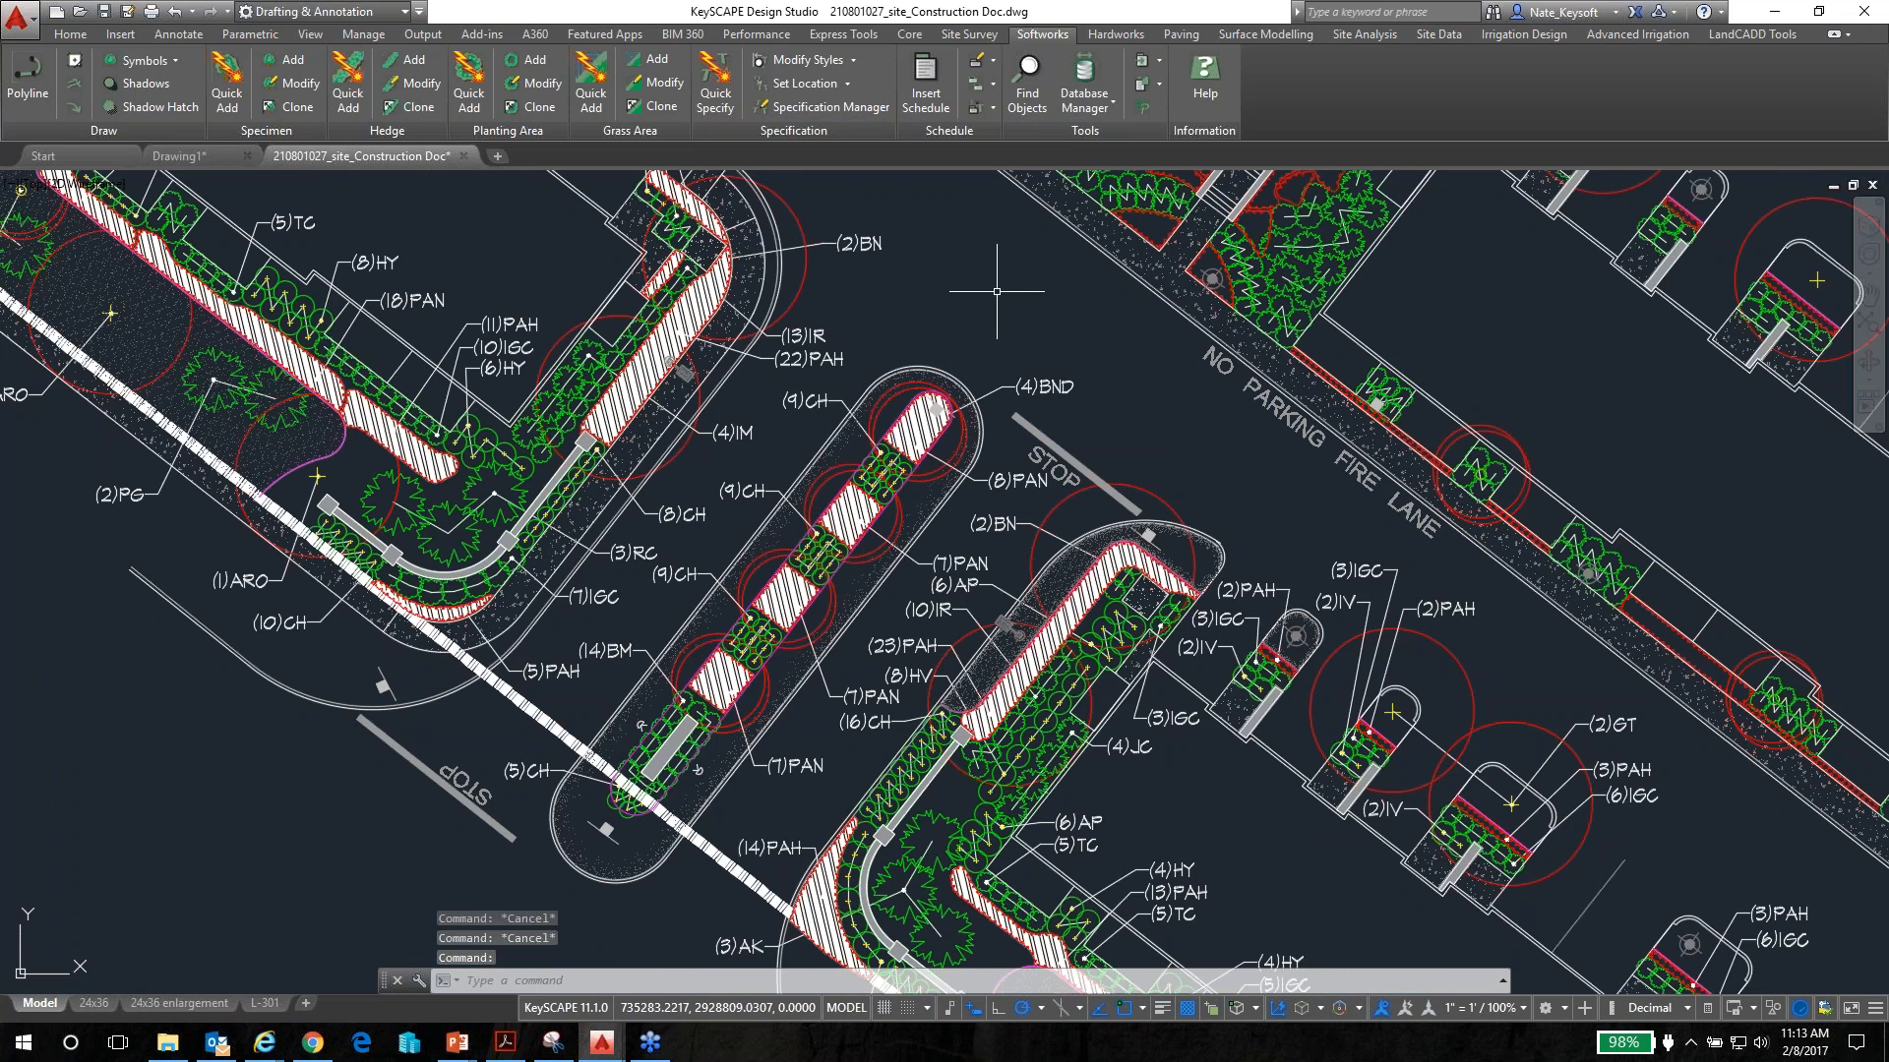
scroll(997, 291, "down", 3)
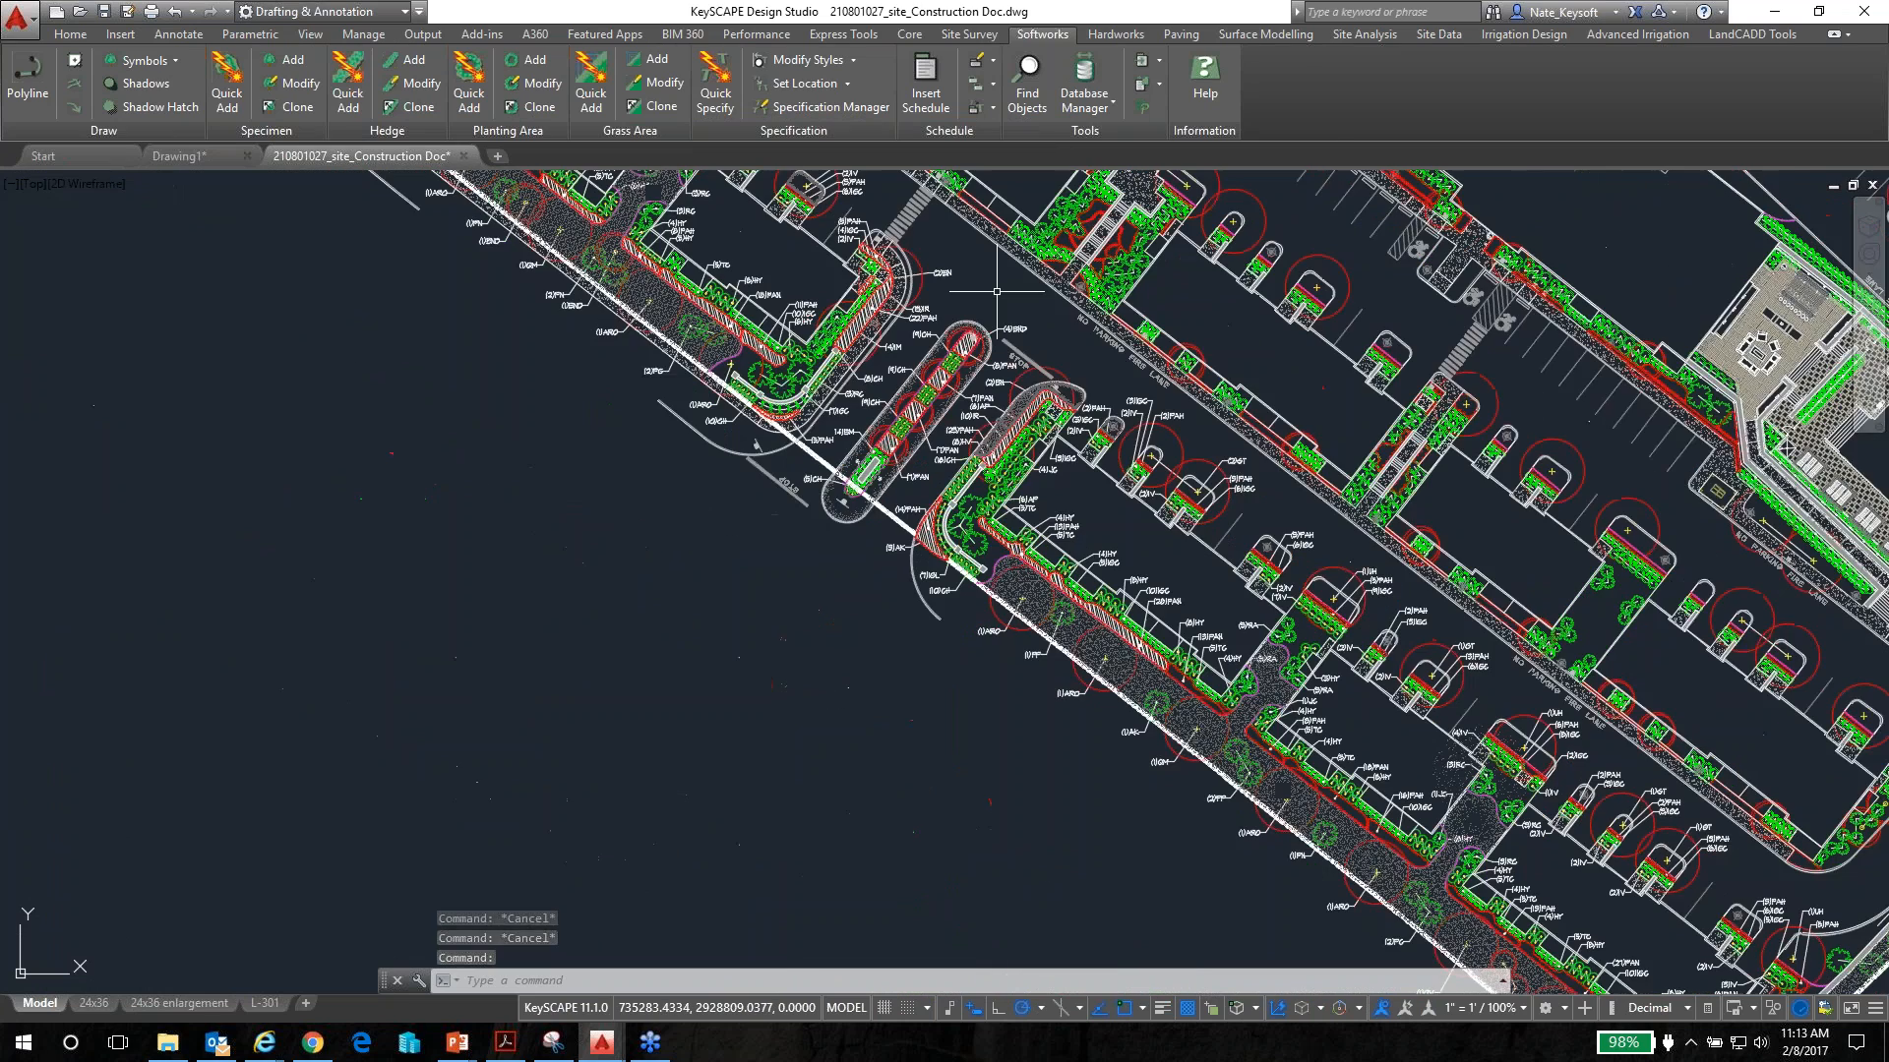
scroll(1626, 555, "down", 6)
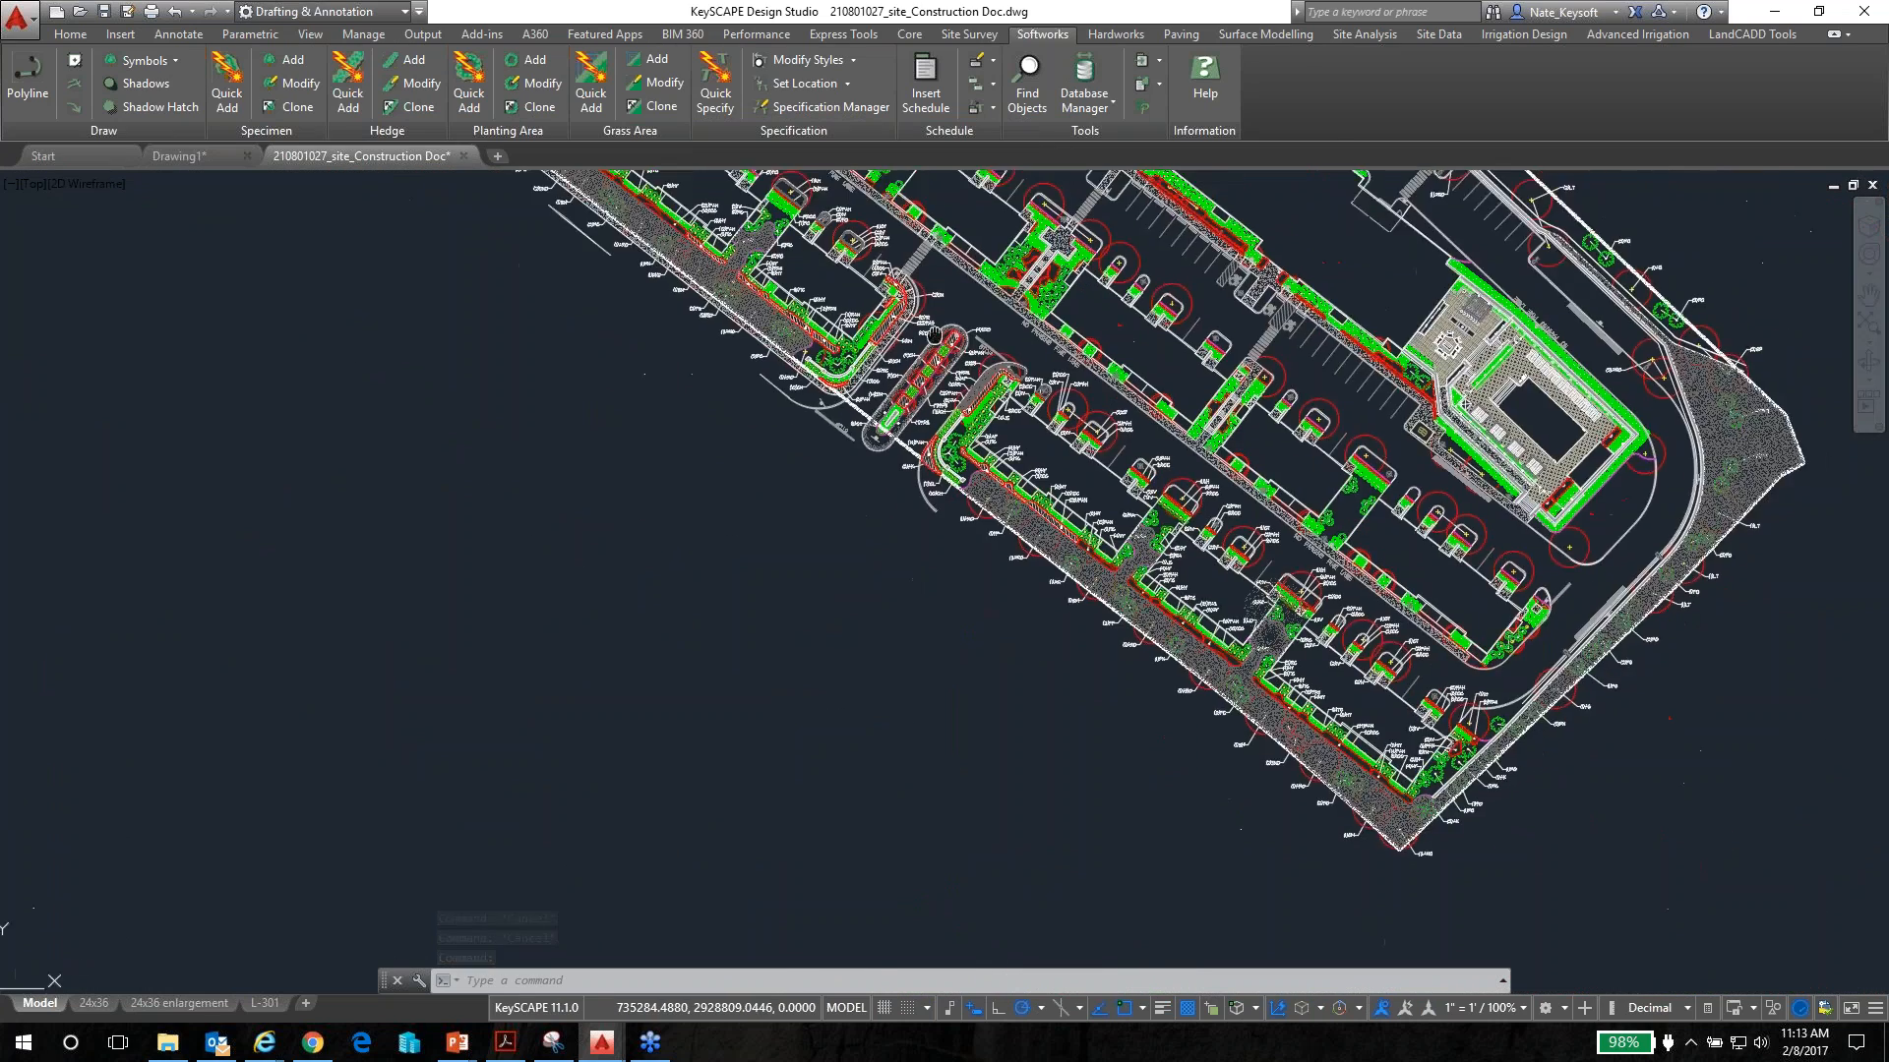
scroll(1626, 555, "up", 8)
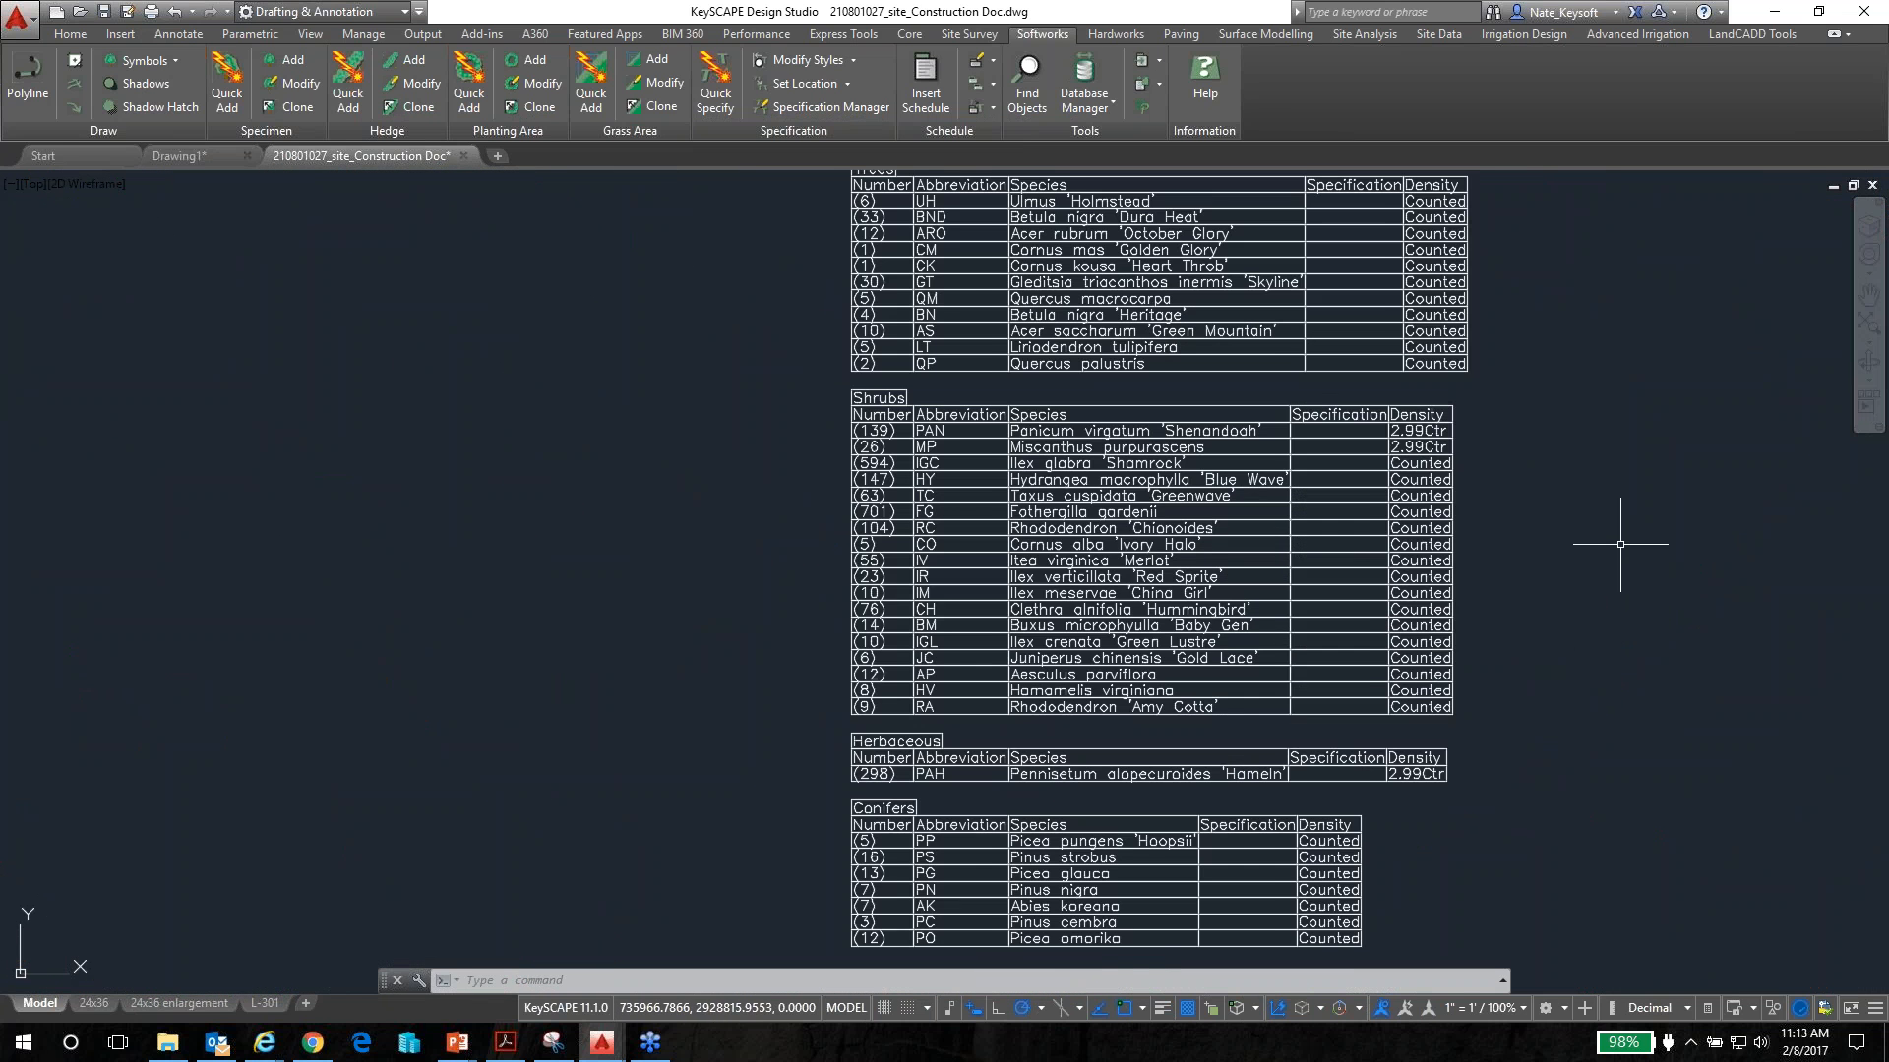
middle_click_drag(1621, 546, 1364, 553)
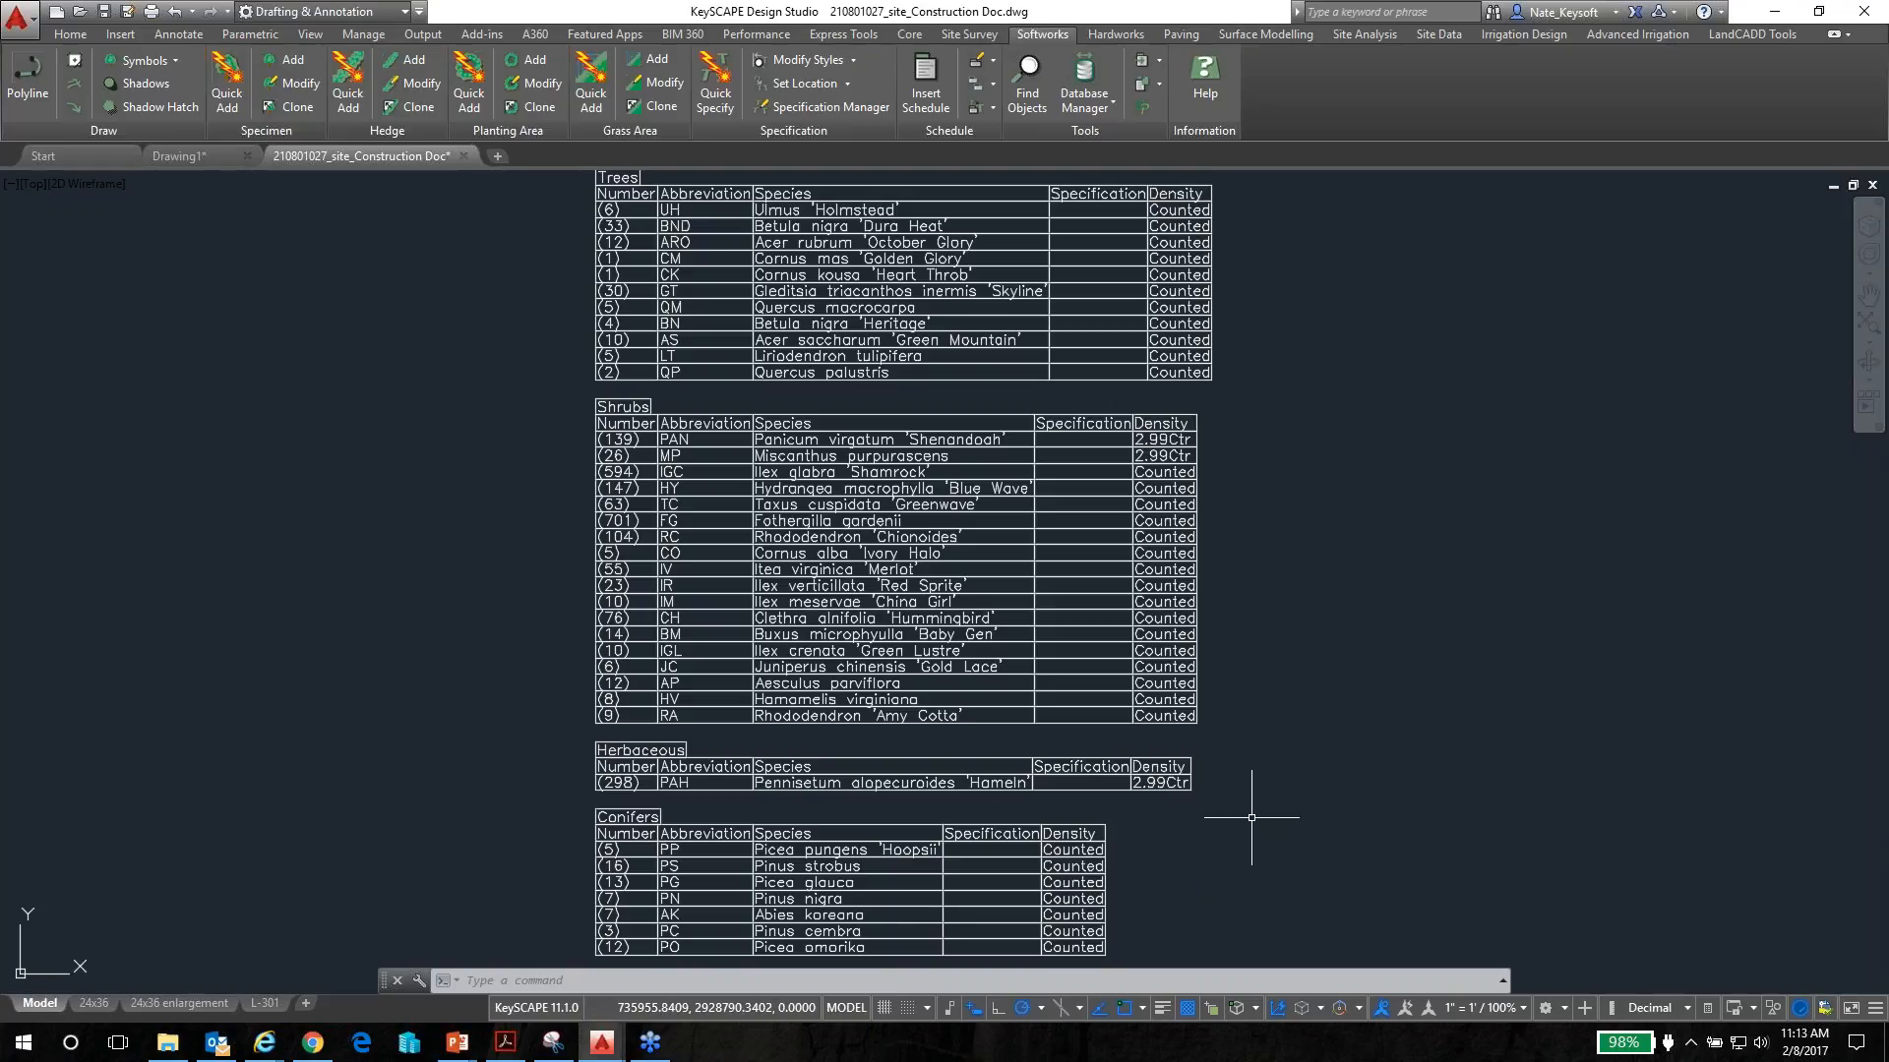
scroll(1296, 788, "down", 2)
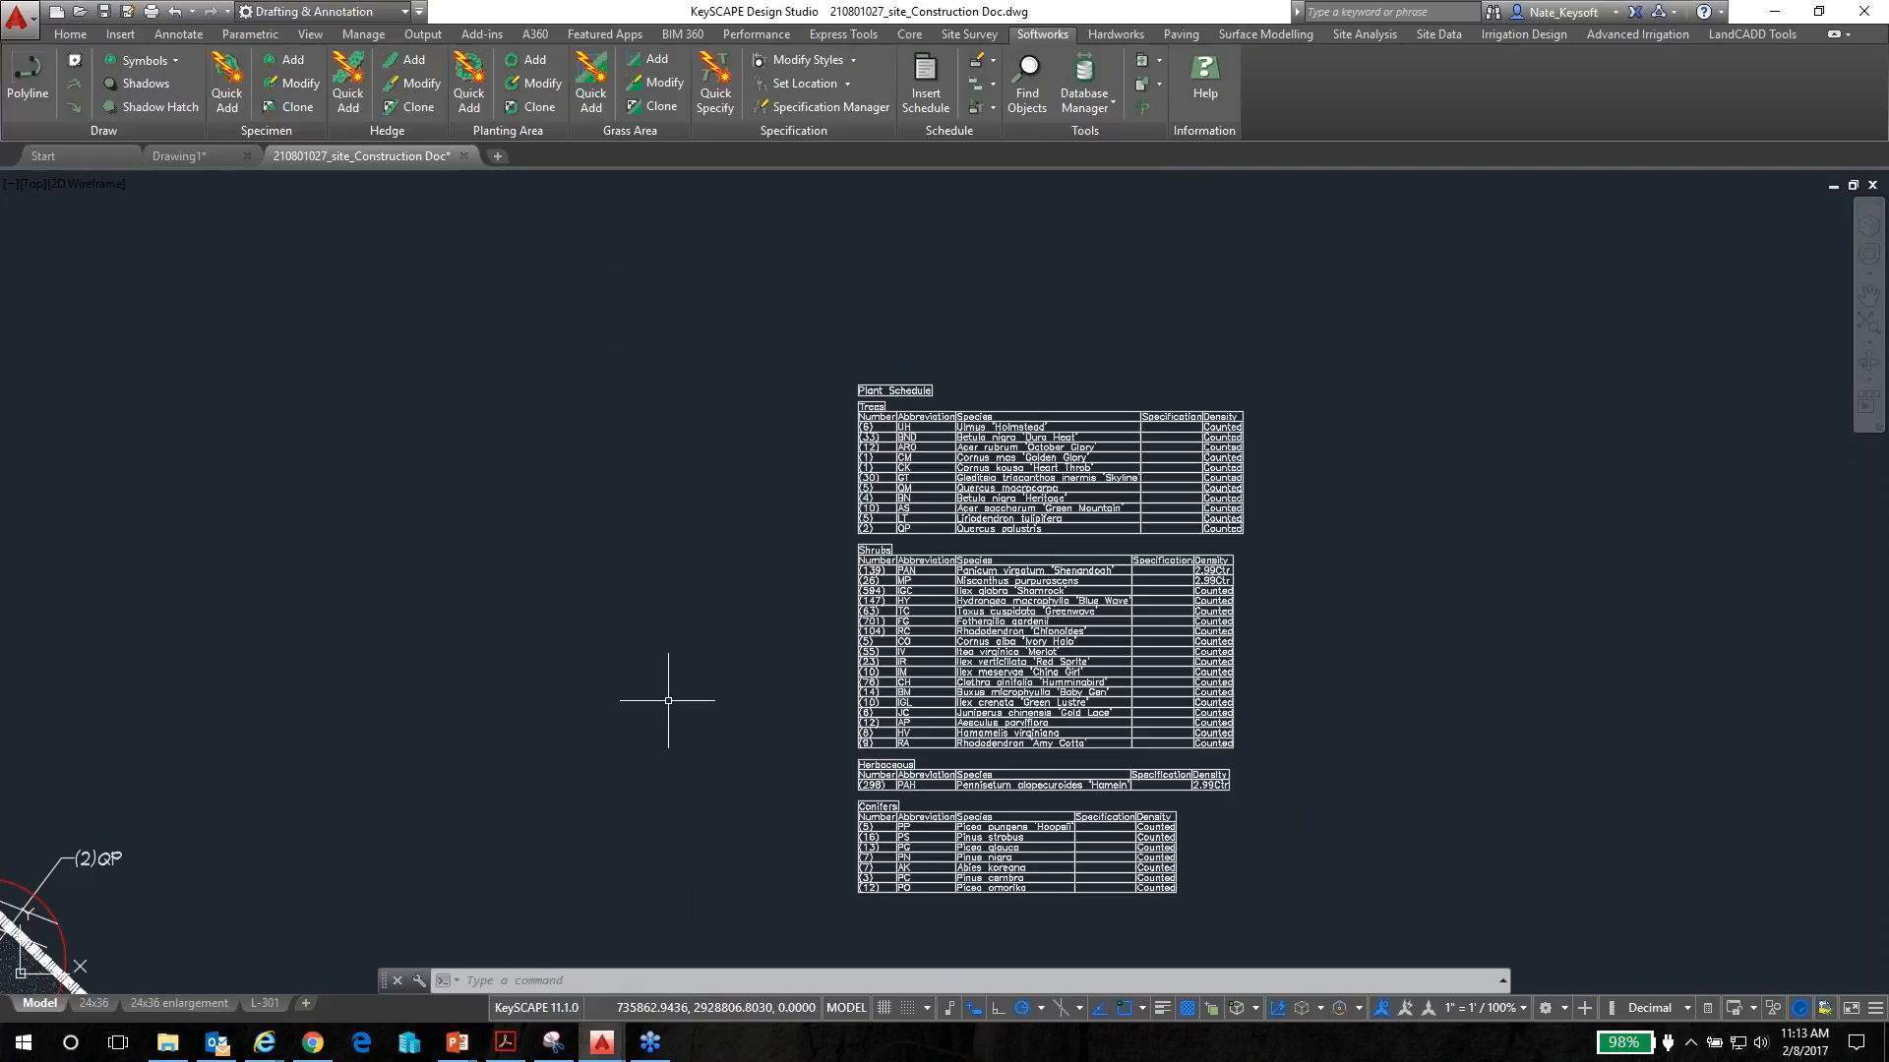
Return to the site plan and examine the labelled plantings around the entrance island by the STOP markings
scroll(661, 707, "down", 2)
mouse_move(452, 767)
middle_mouse_down()
mouse_move(695, 721)
mouse_move(1004, 620)
mouse_move(1225, 491)
middle_mouse_up()
scroll(264, 604, "down", 2)
middle_click_drag(265, 604, 1341, 521)
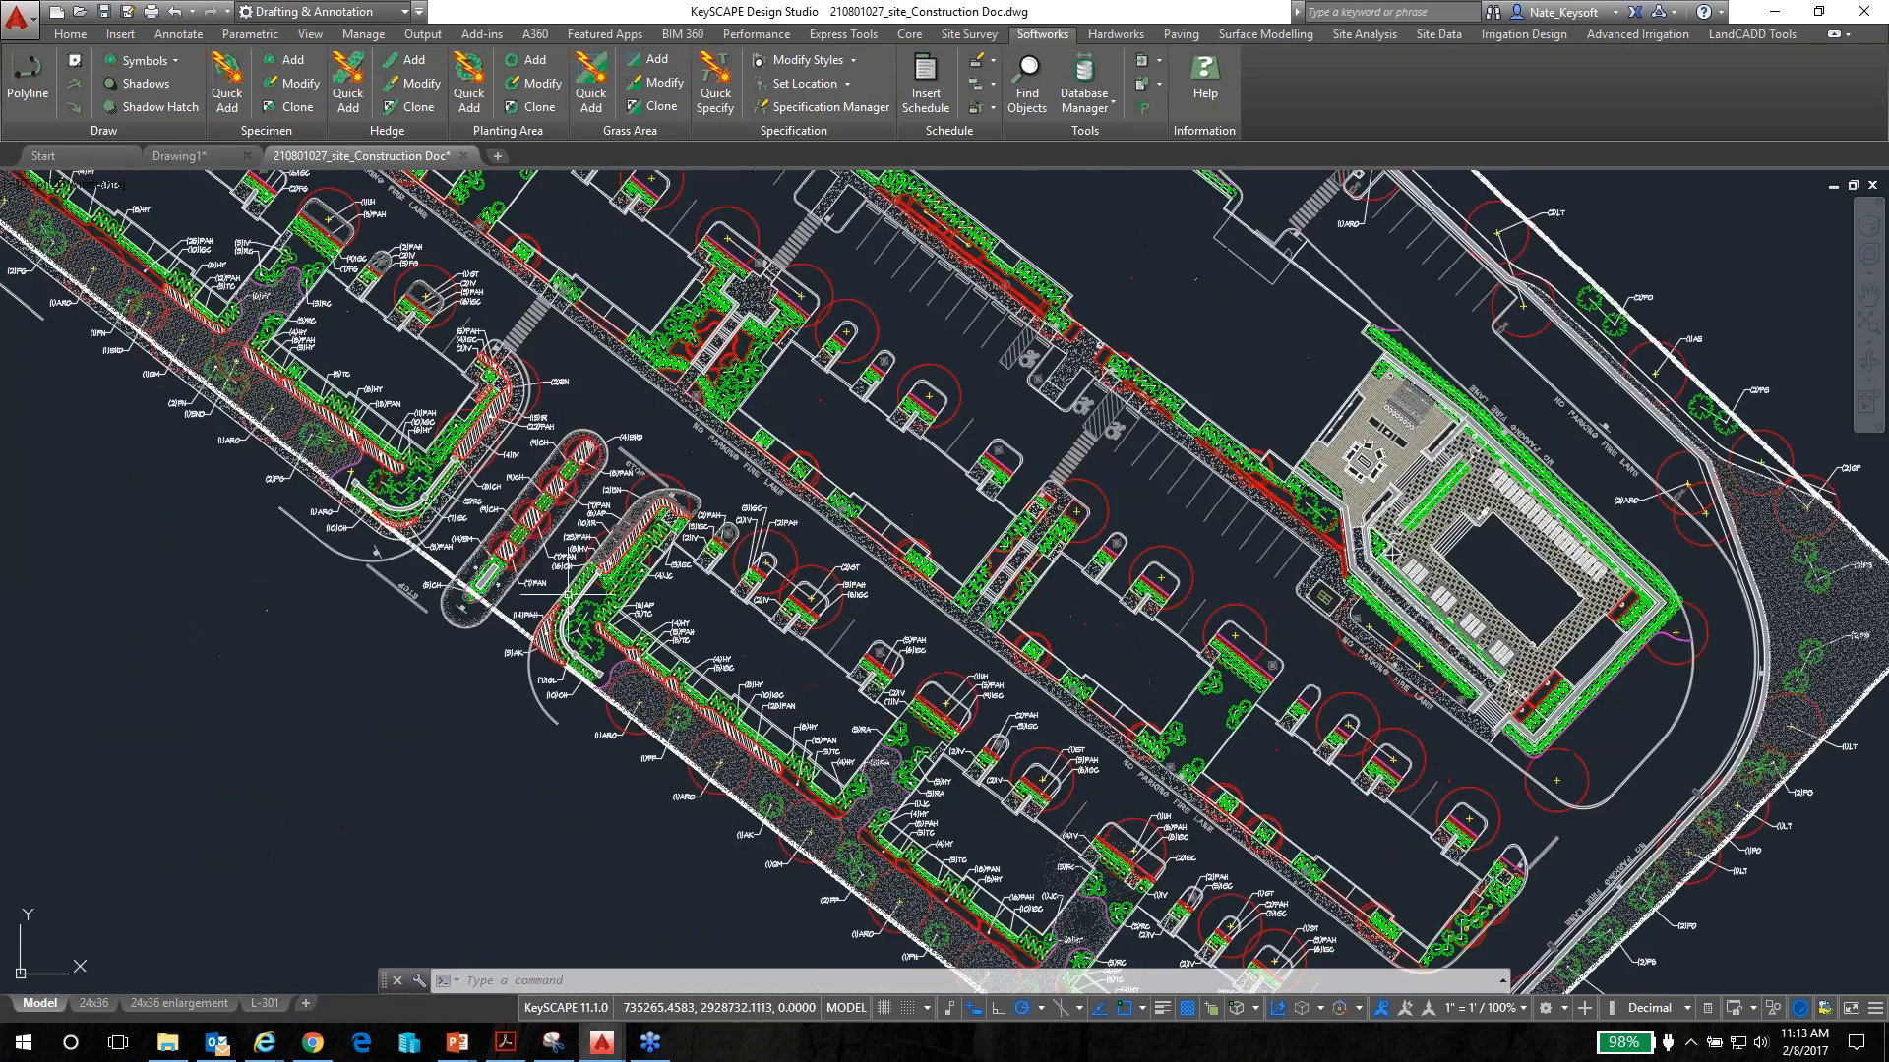
scroll(457, 507, "up", 4)
middle_click_drag(457, 508, 517, 551)
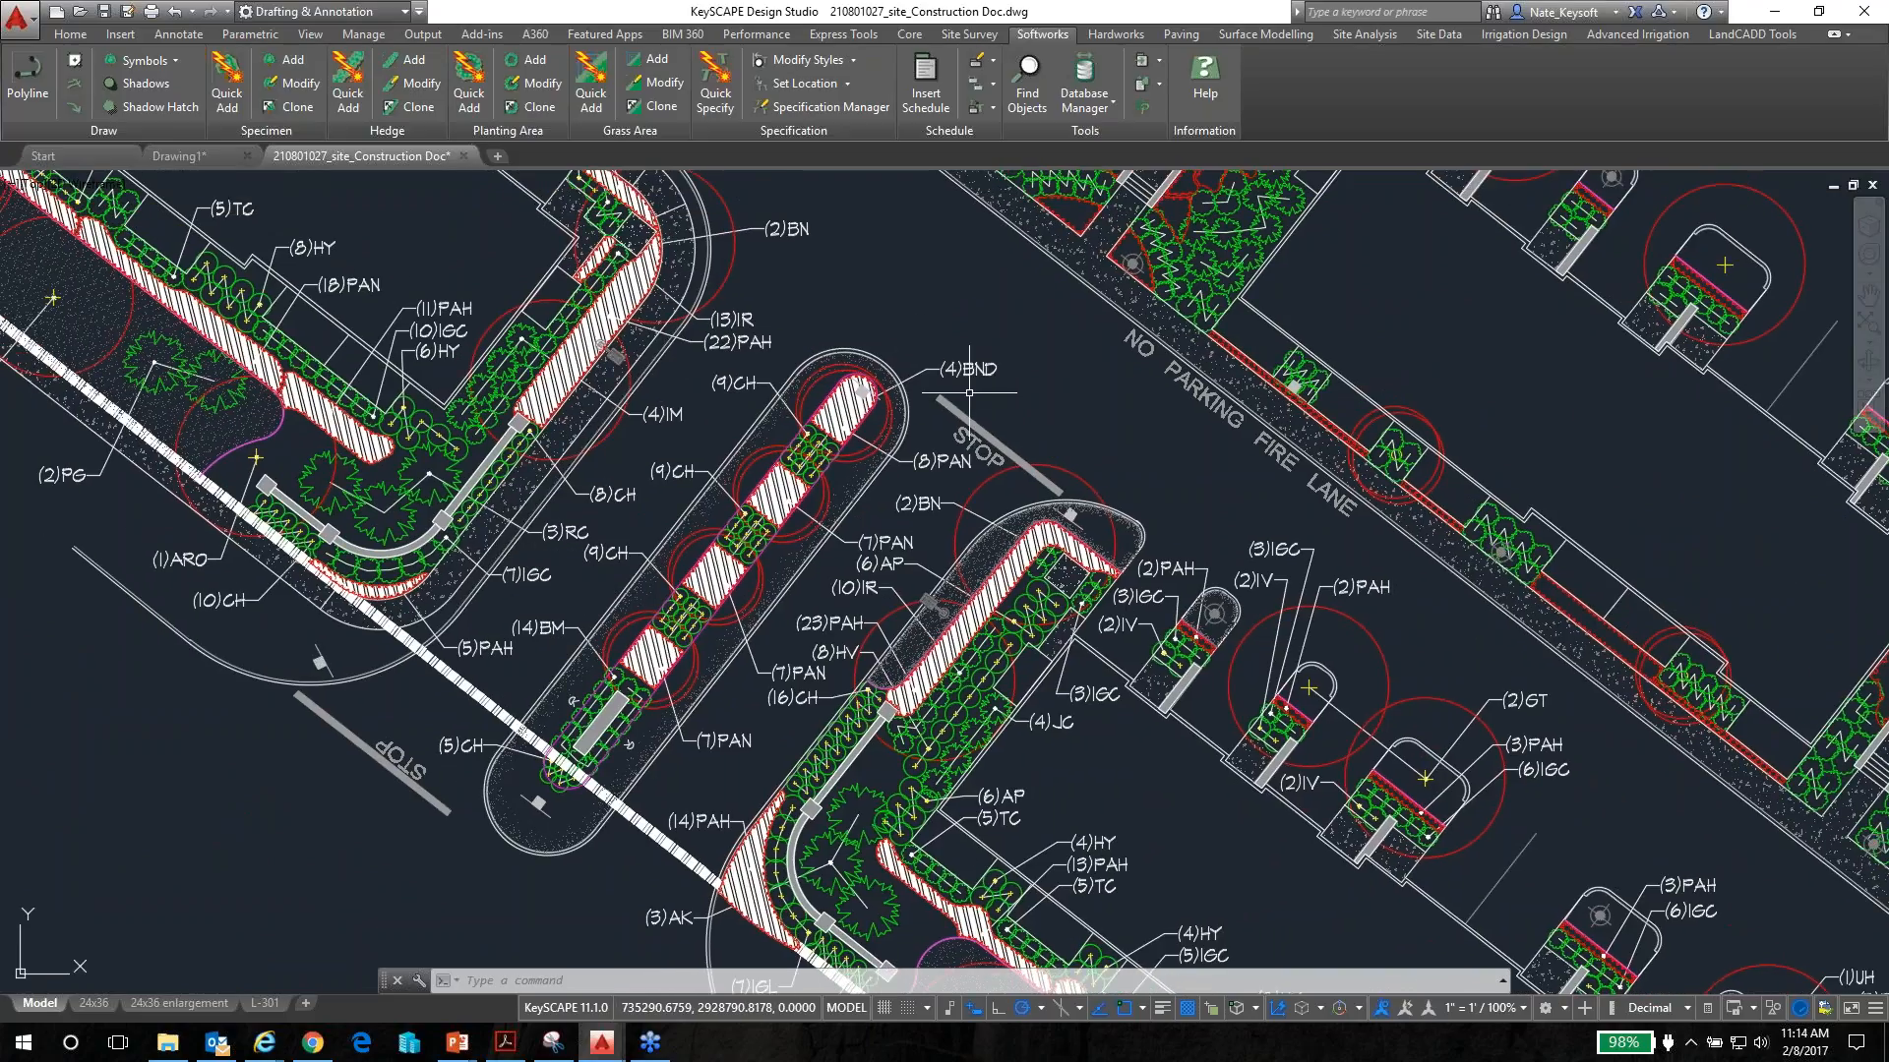
Extract a plant list from the drawing, adding it to a new group named Apartment Project
left_click(1162, 86)
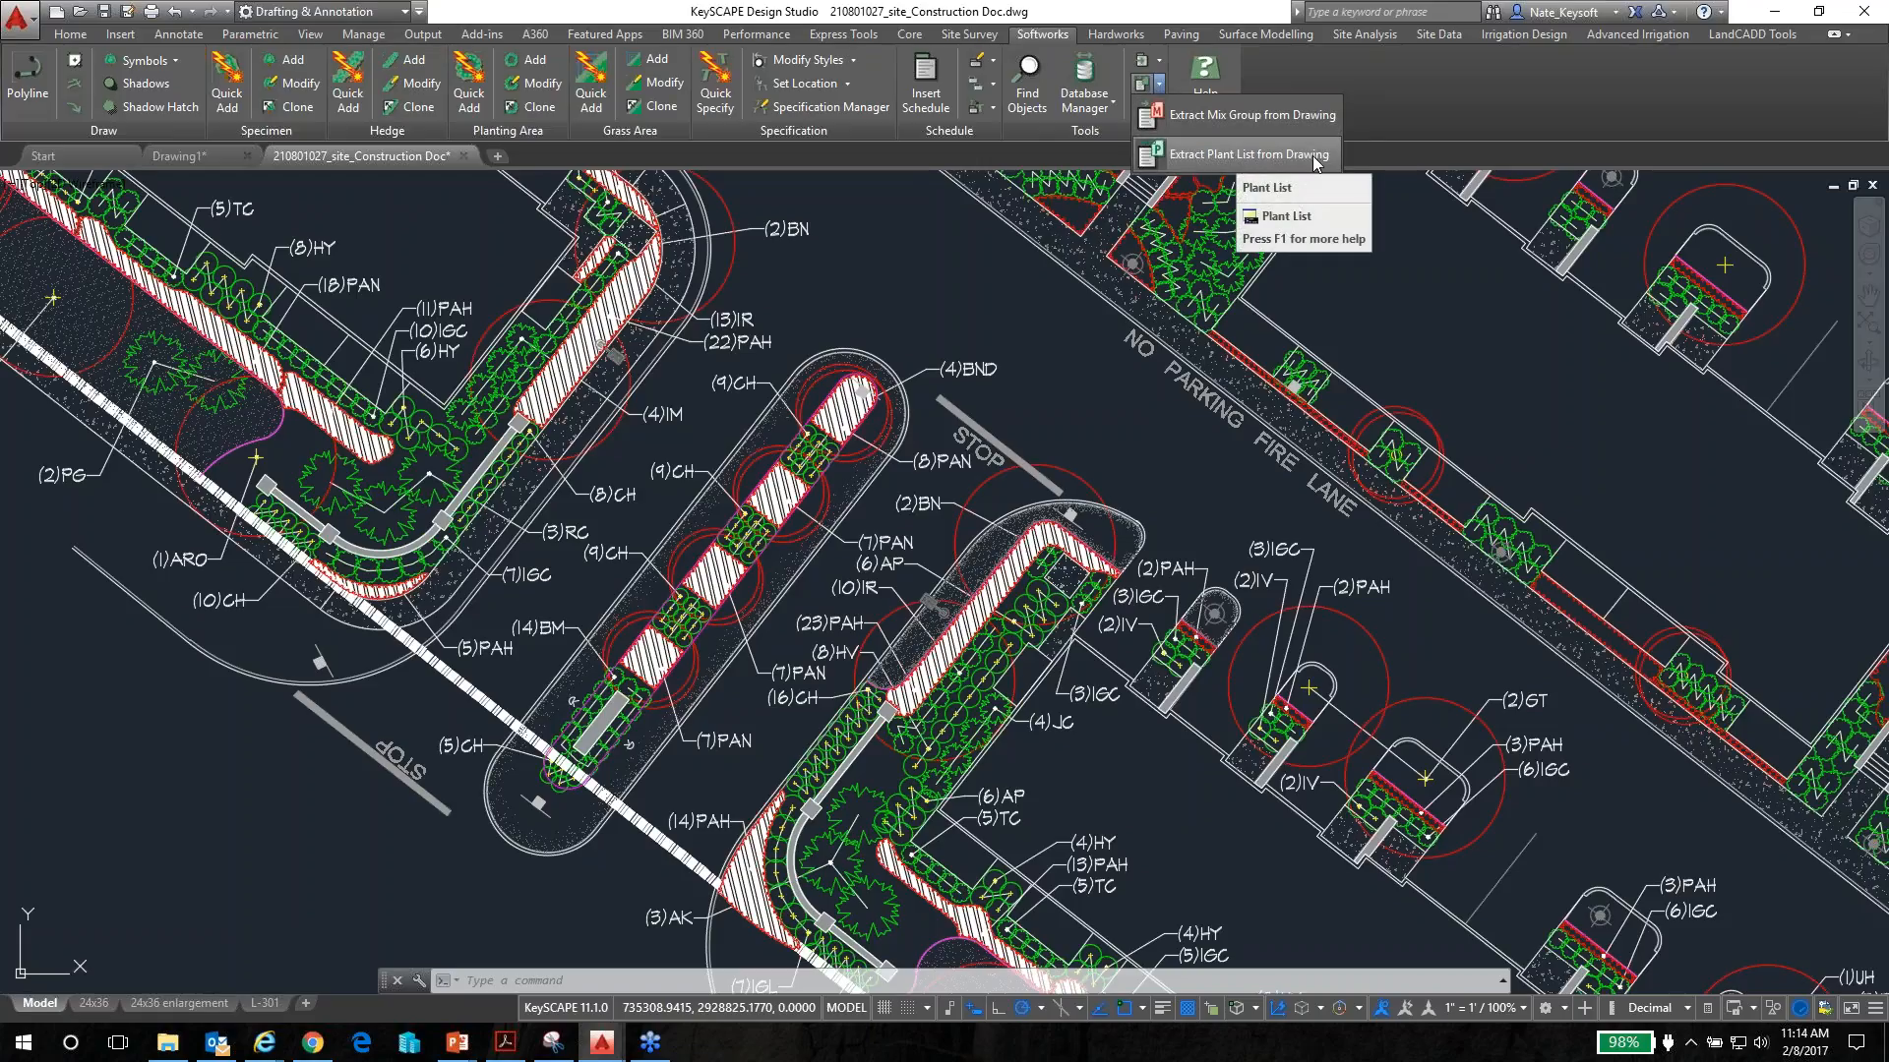
left_click(1206, 154)
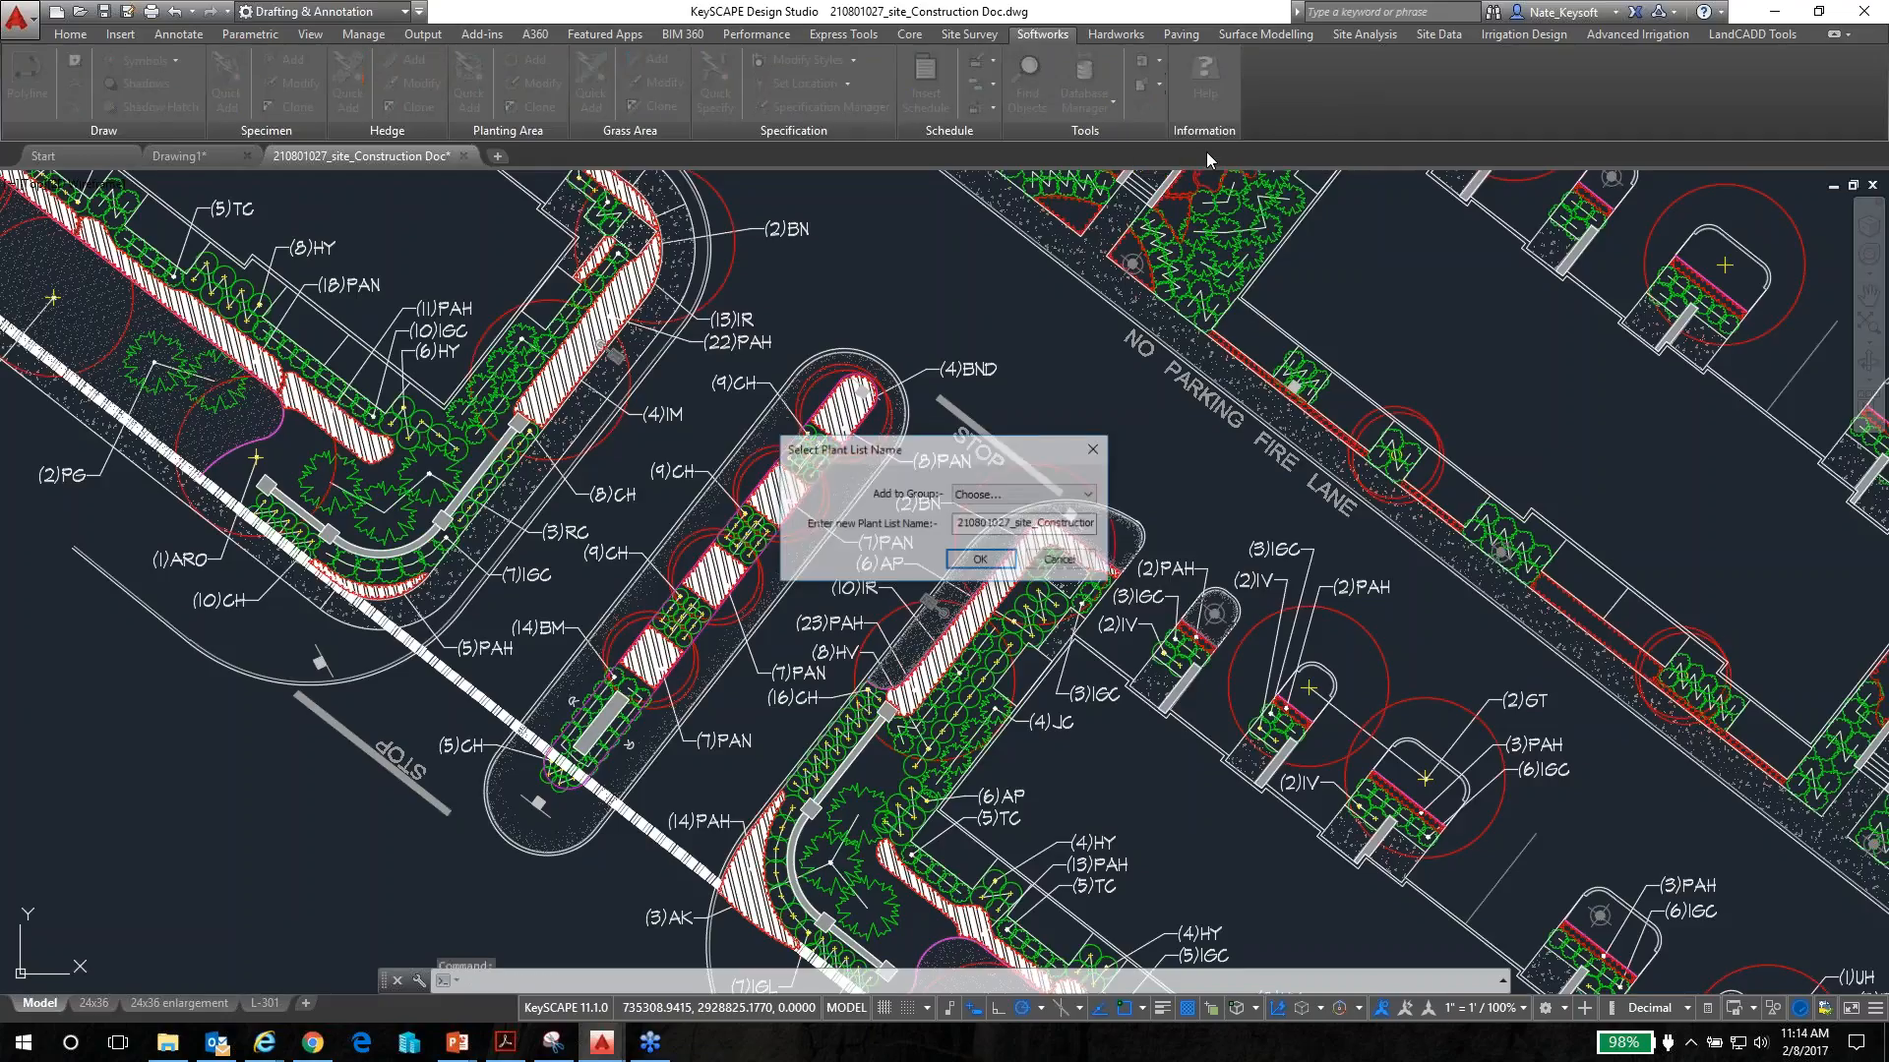
left_click(1067, 502)
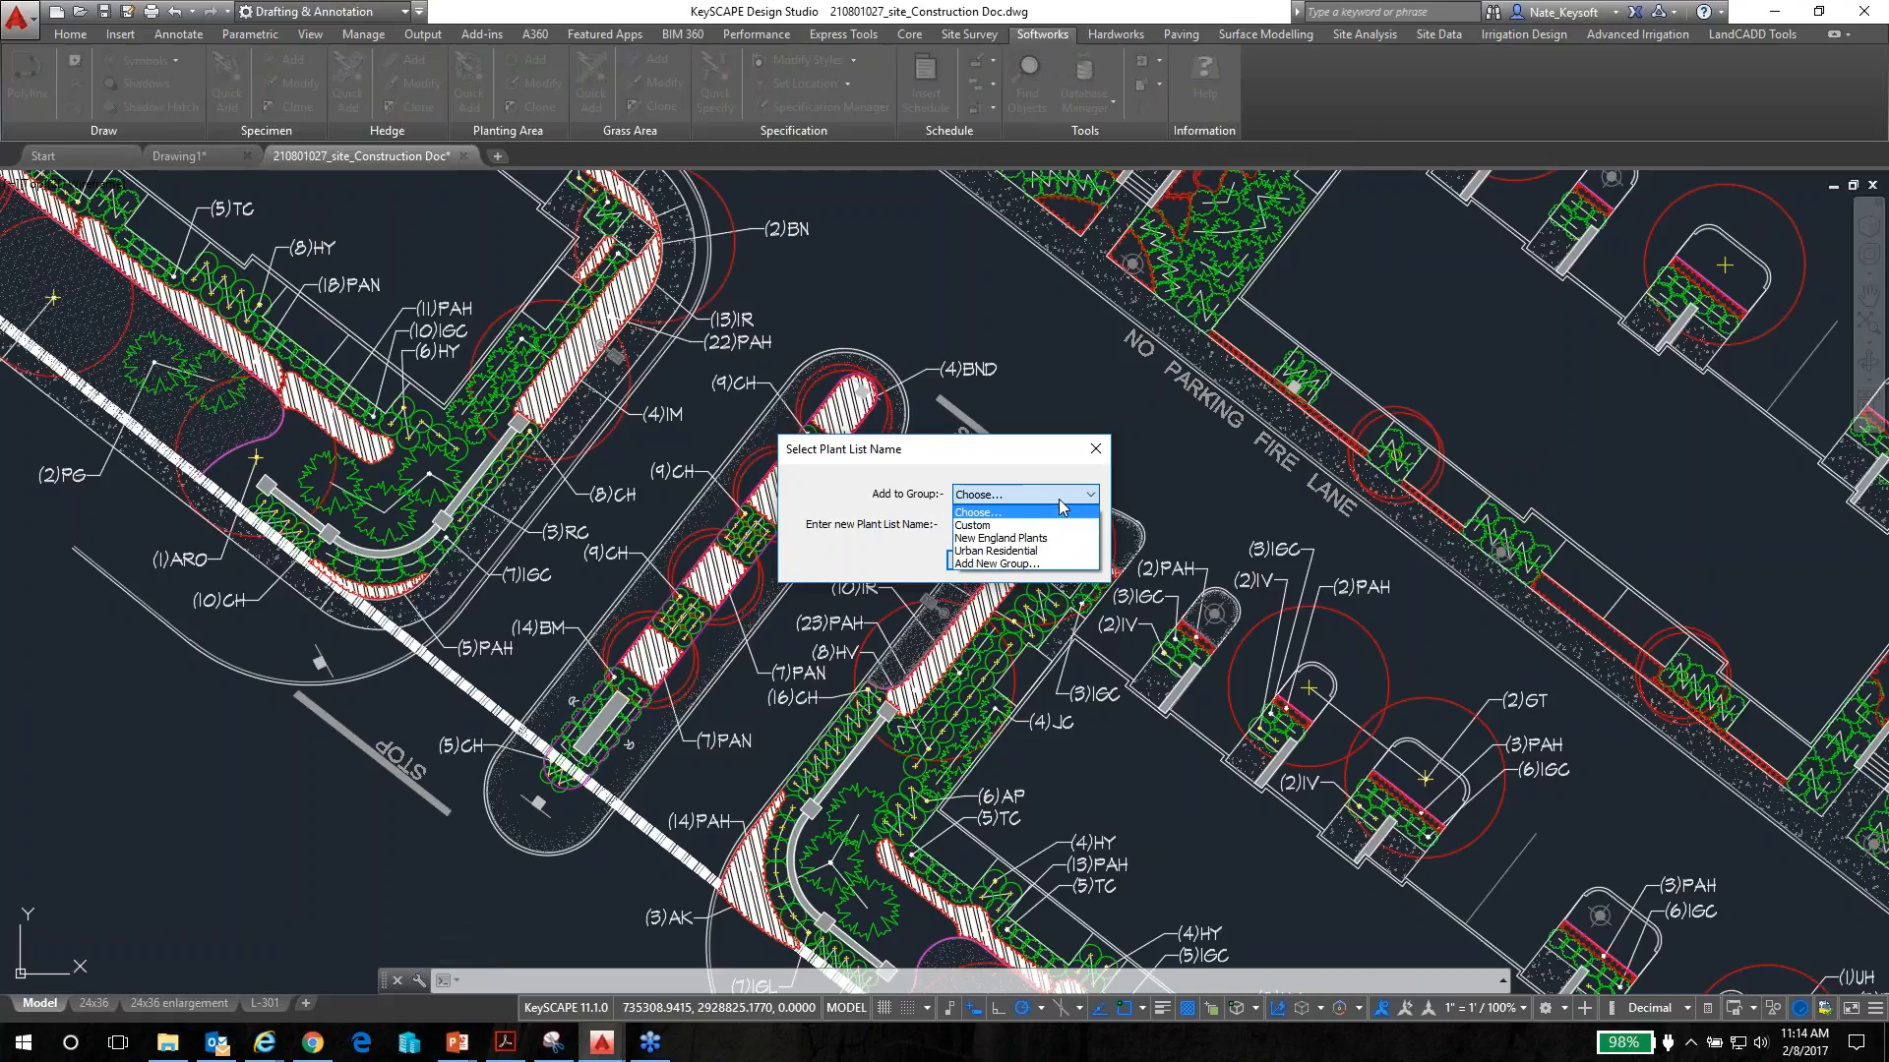
left_click(1017, 565)
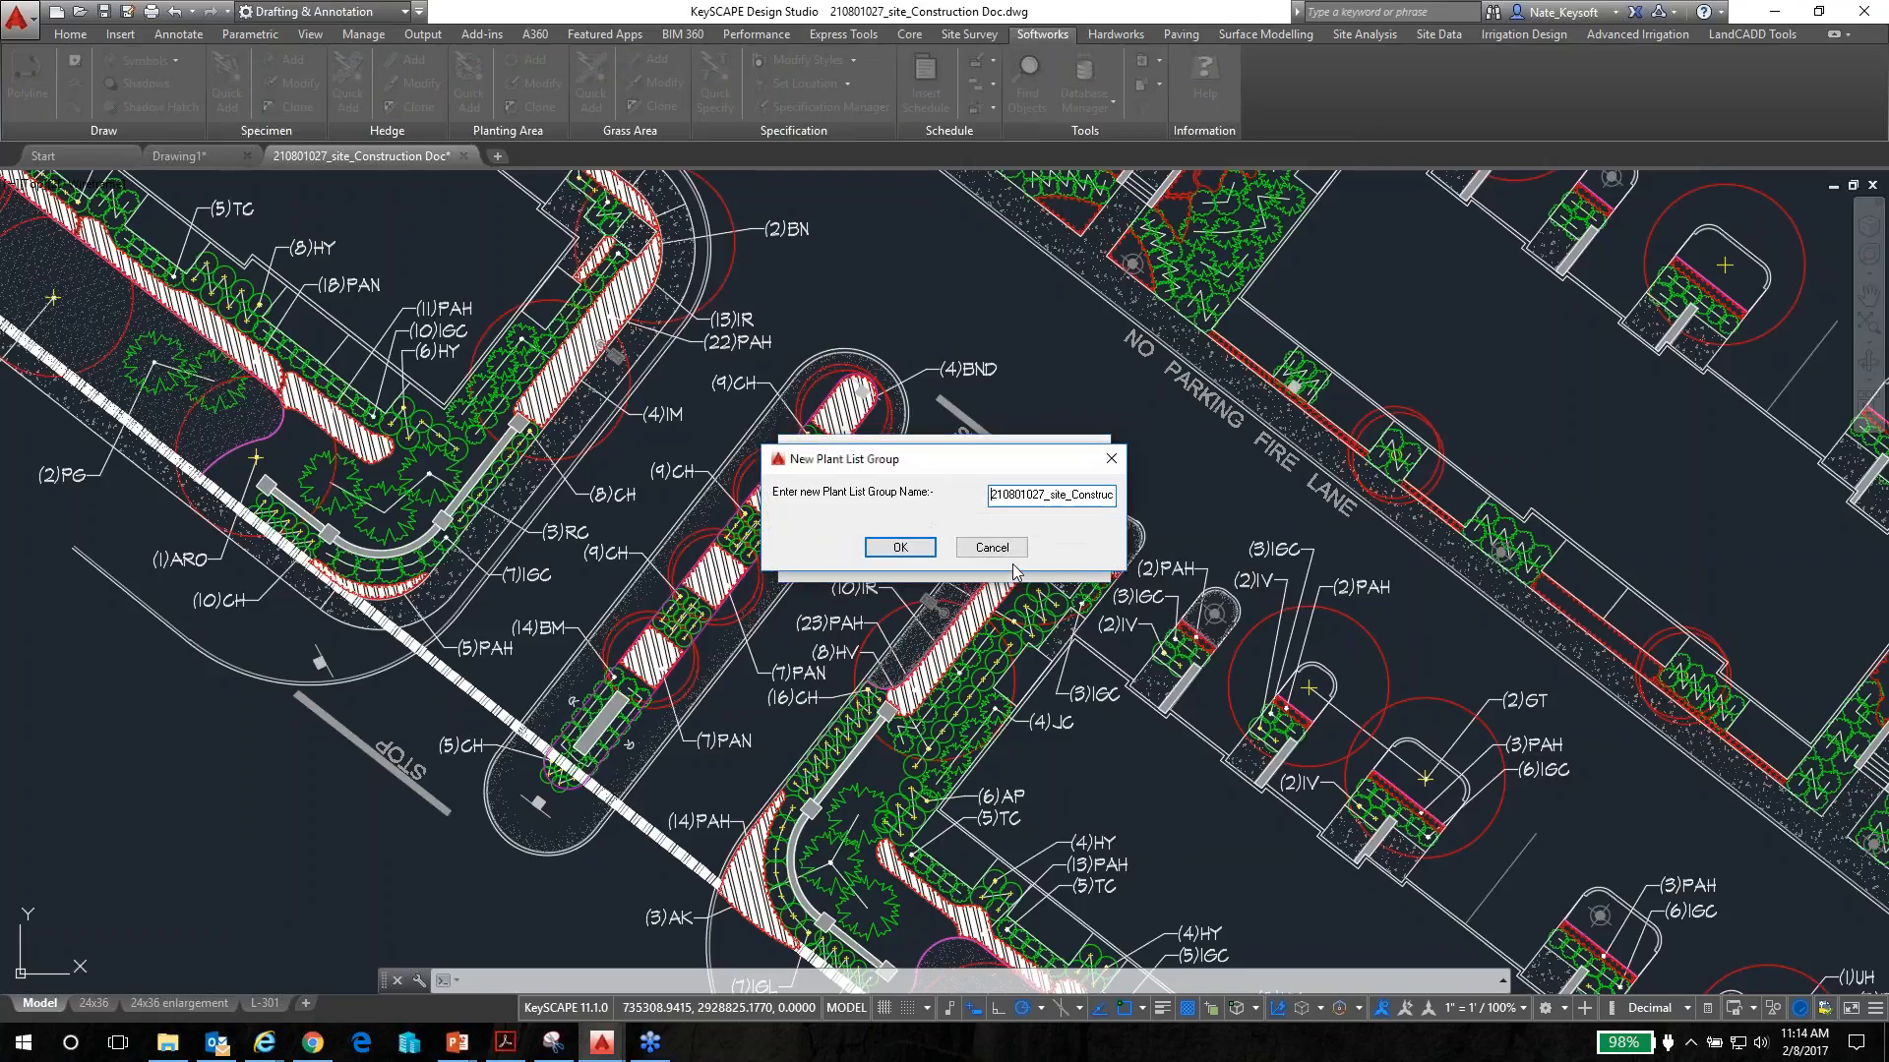
left_click_drag(991, 499, 1147, 507)
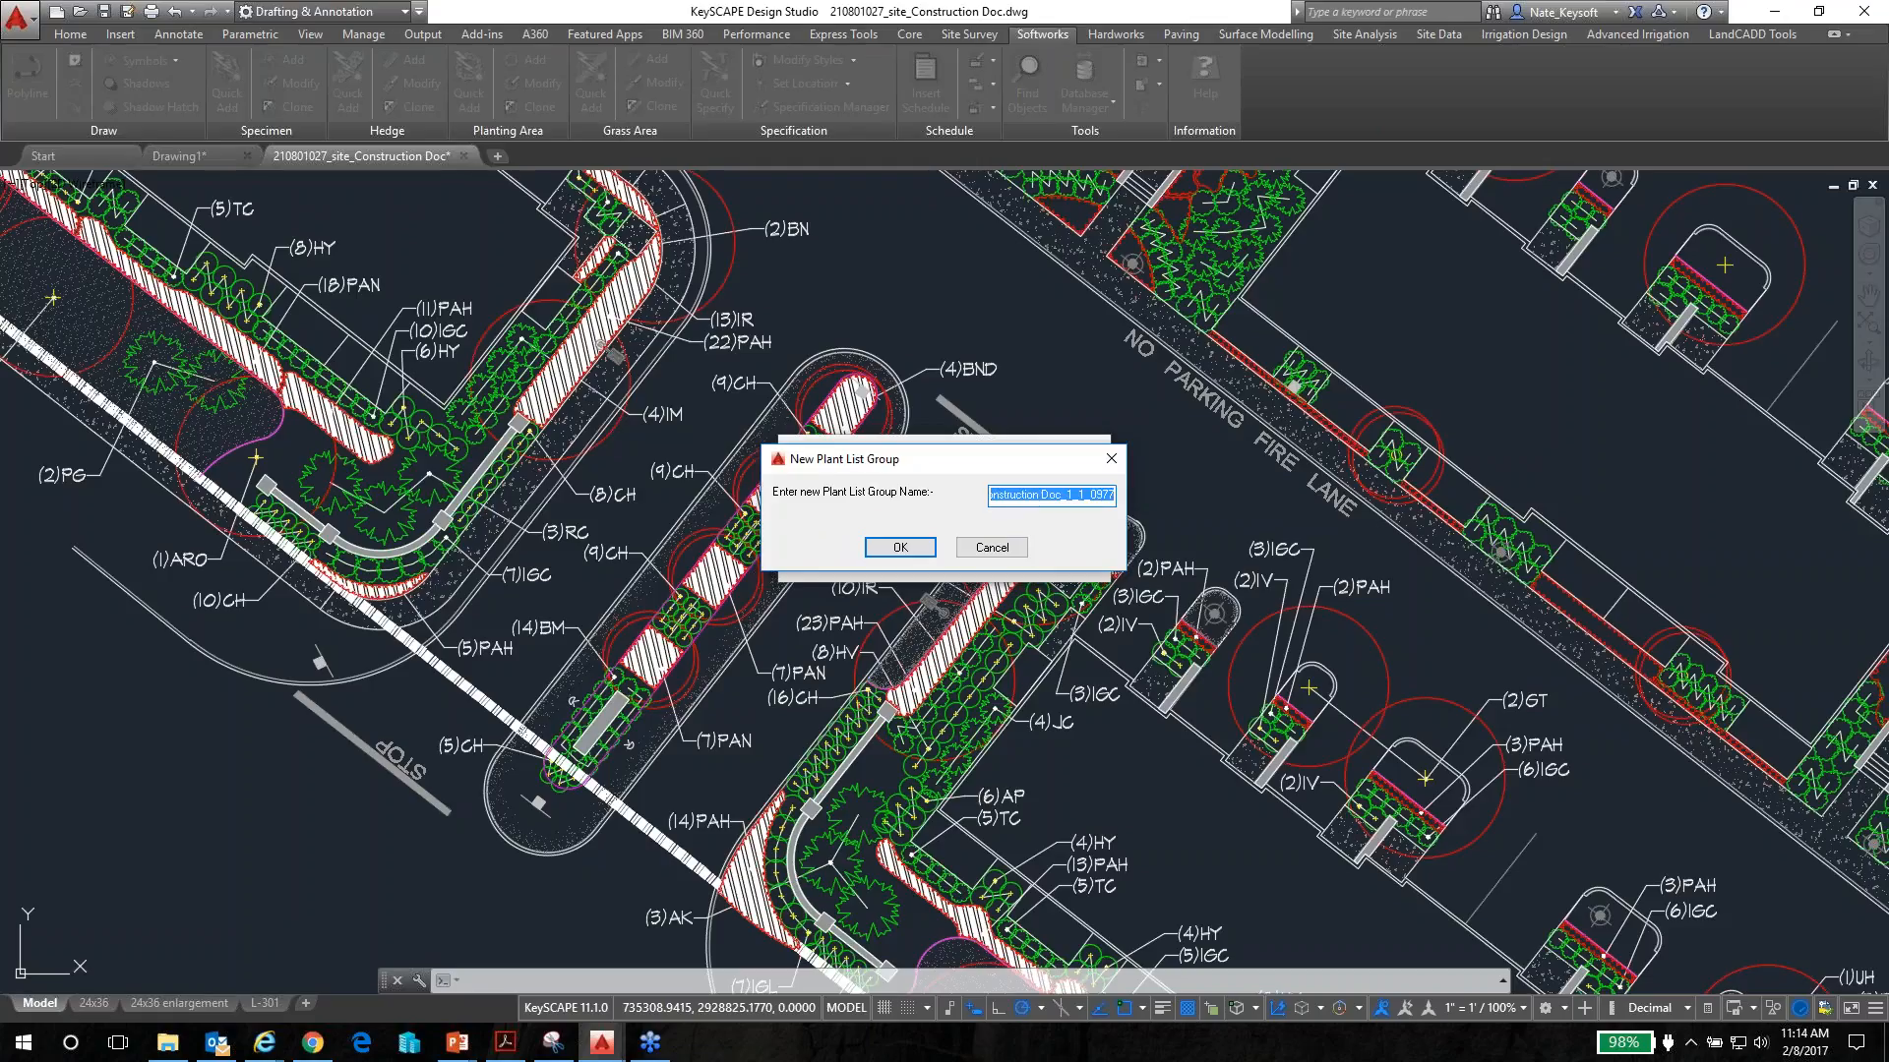
type("Apartment Project")
left_click(924, 548)
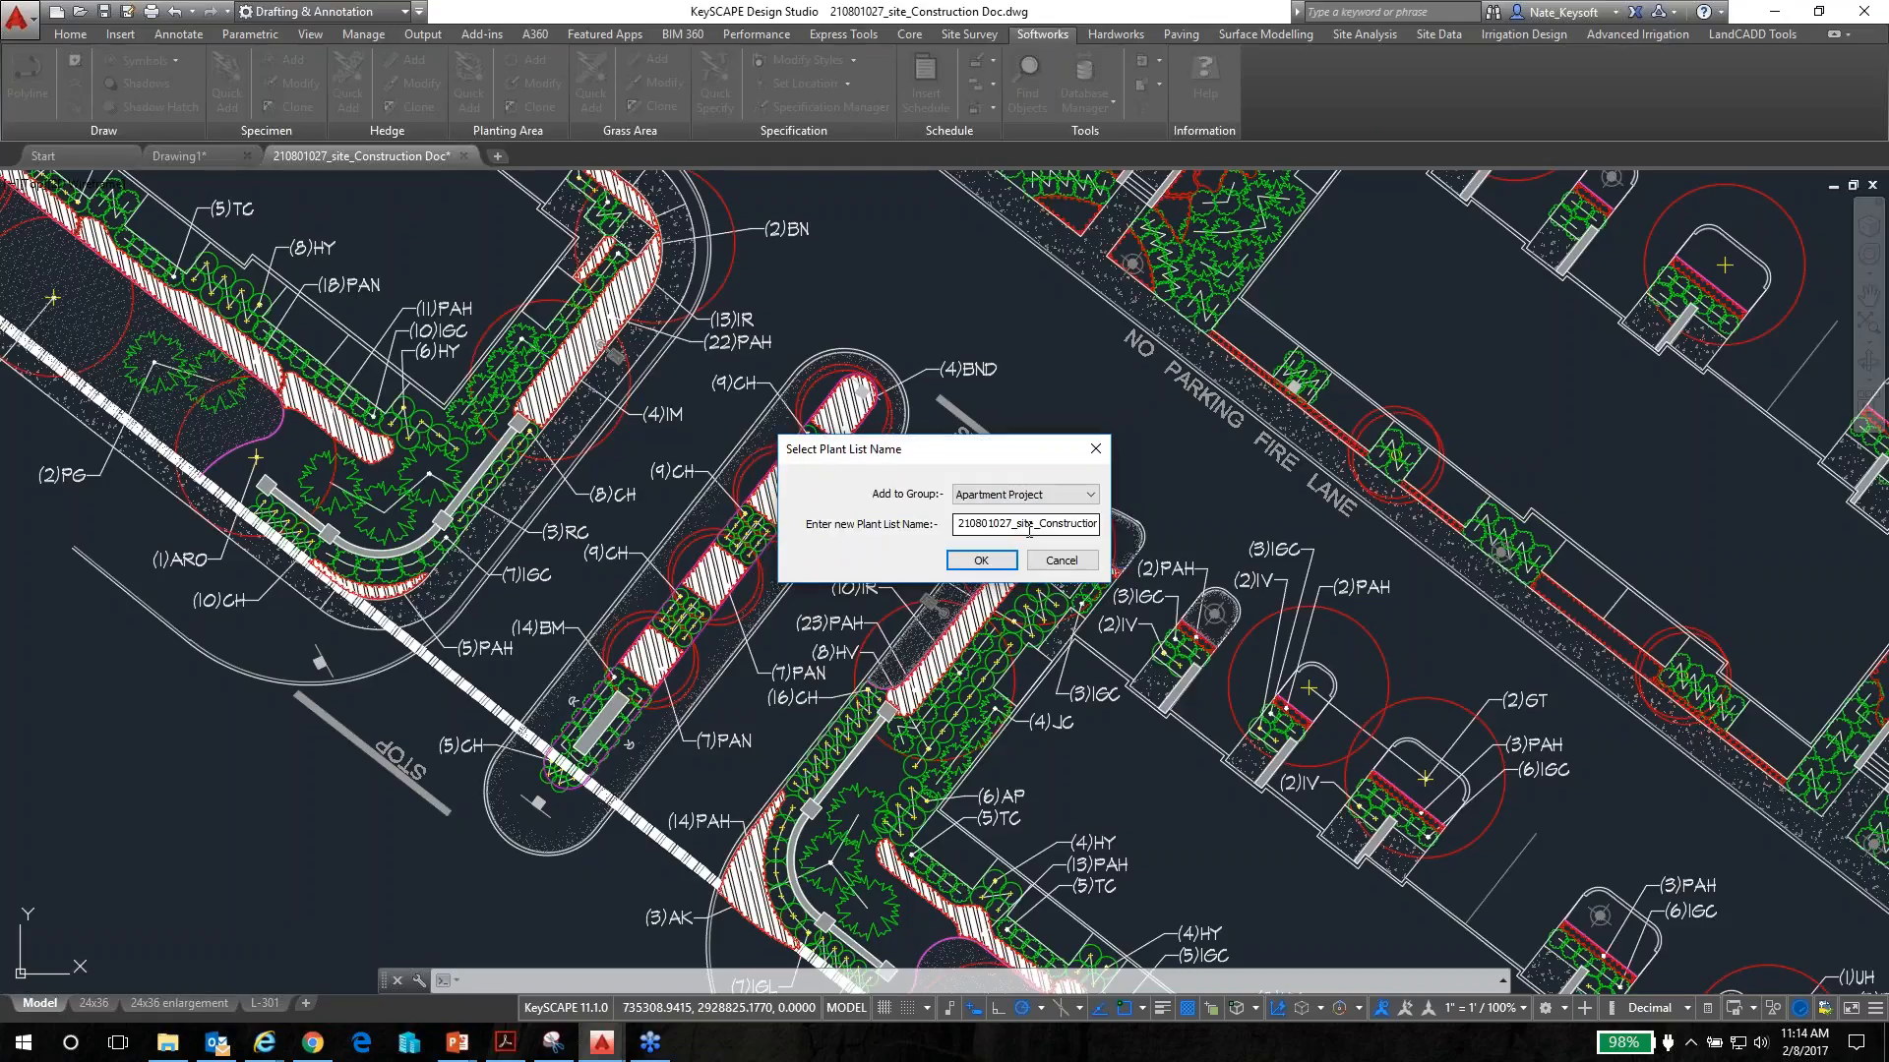
Keep the proposed list name 210801027_site_Construction Doc_1_1_0977 and create the extracted plant list in the Apartment Project group
left_click(969, 525)
left_click_drag(1015, 524, 1188, 521)
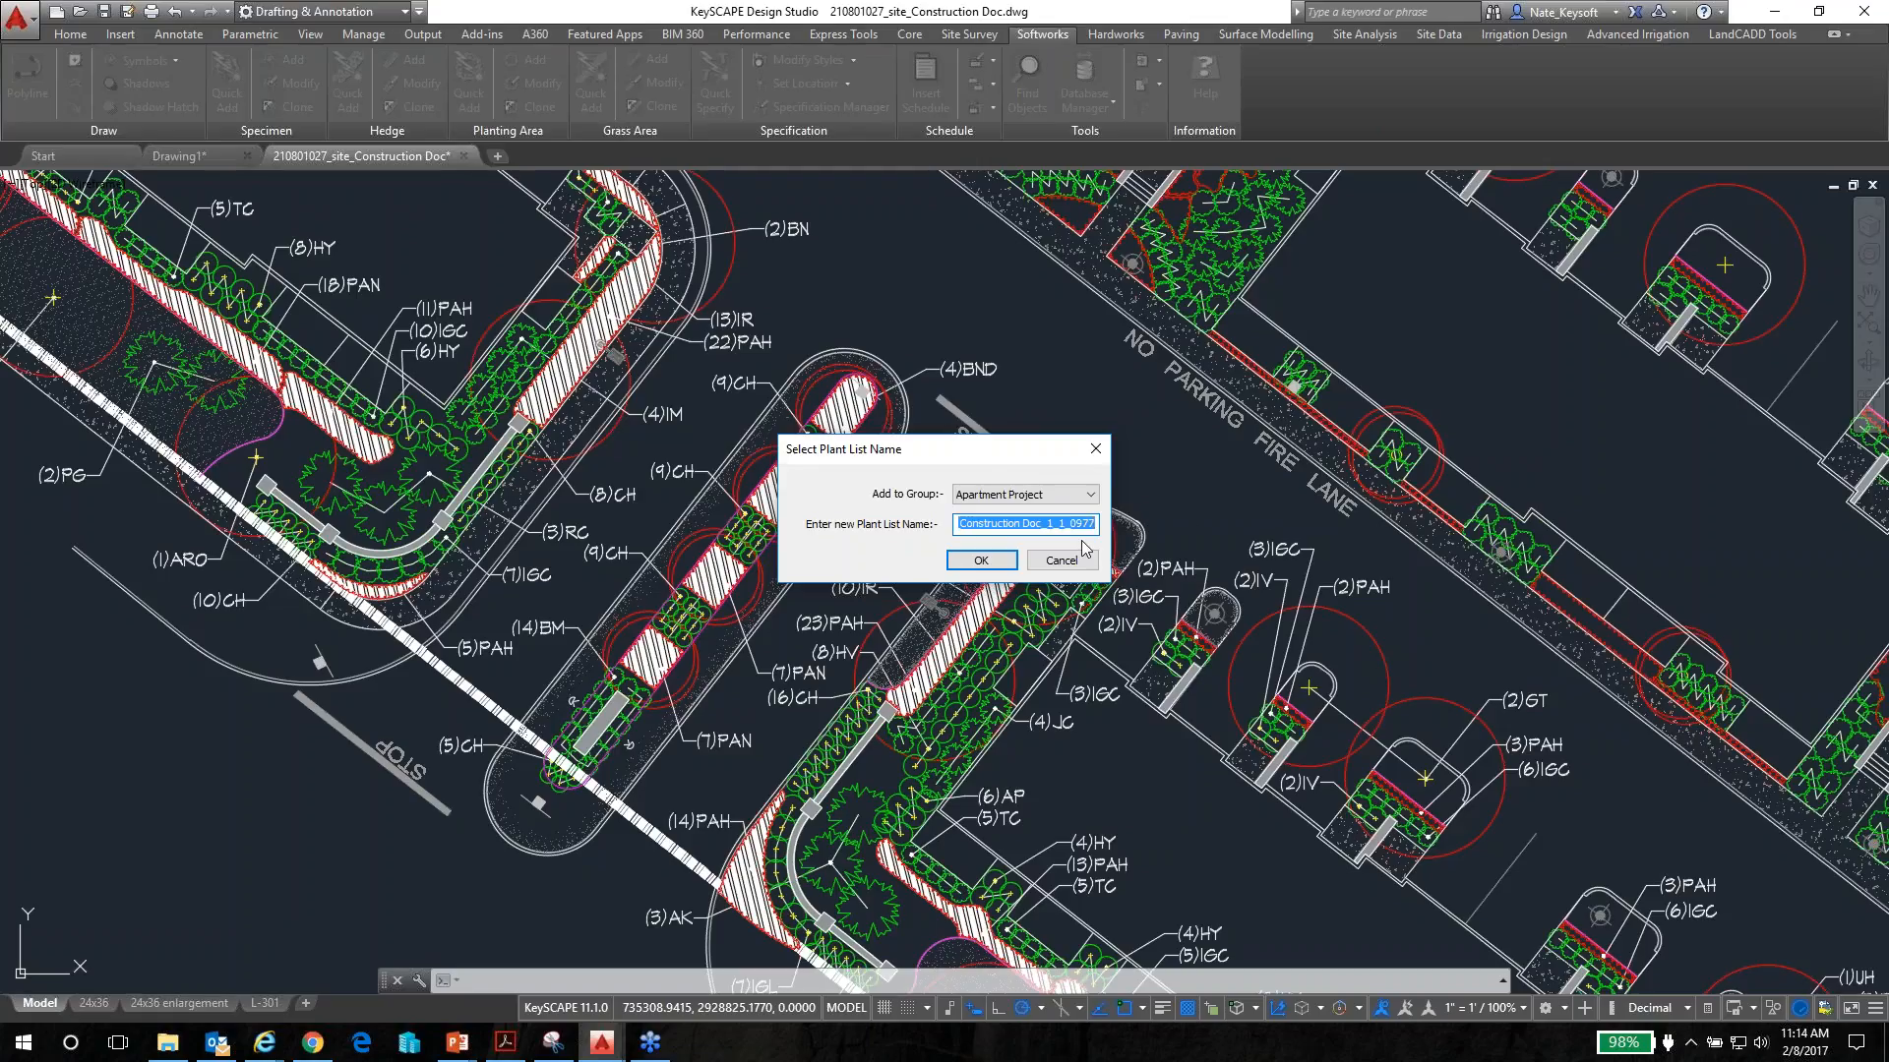
left_click(986, 564)
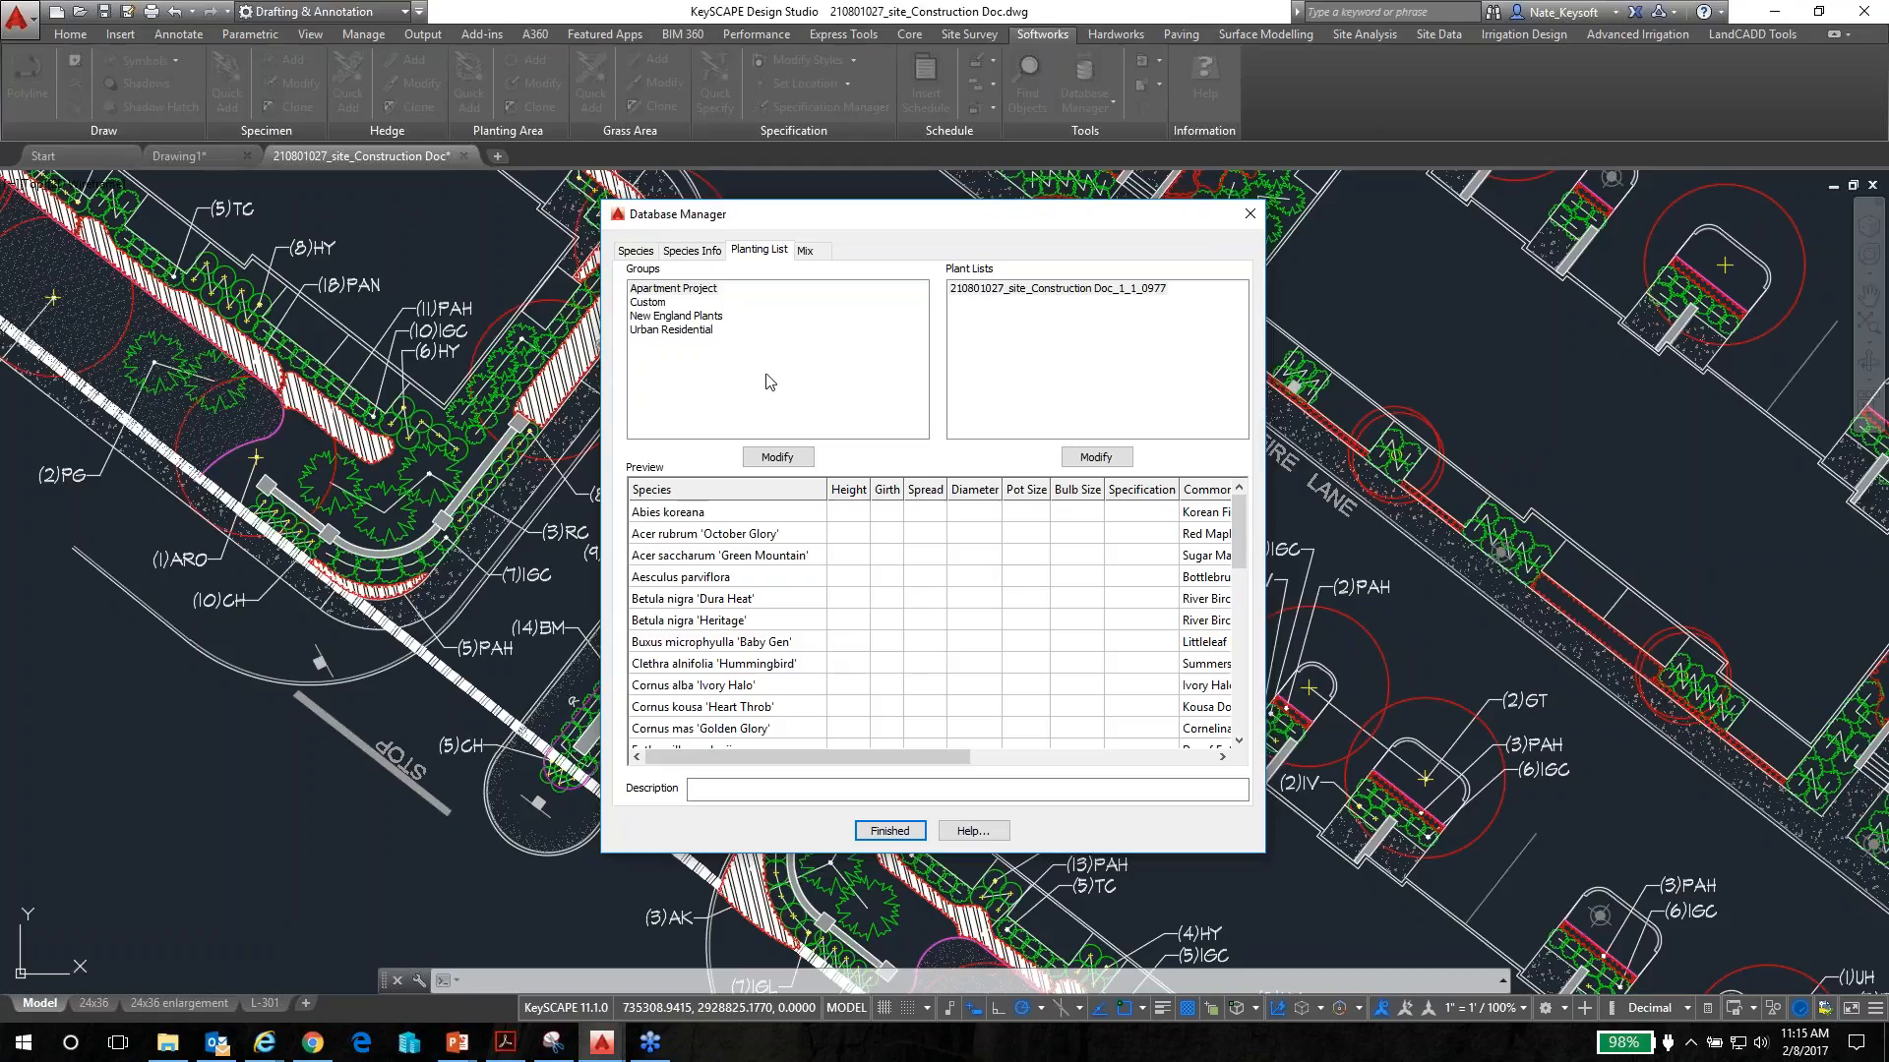
Preview the extracted list in the Apartment Project group, checking its species, common names, abbreviations and symbol names
left_click(675, 291)
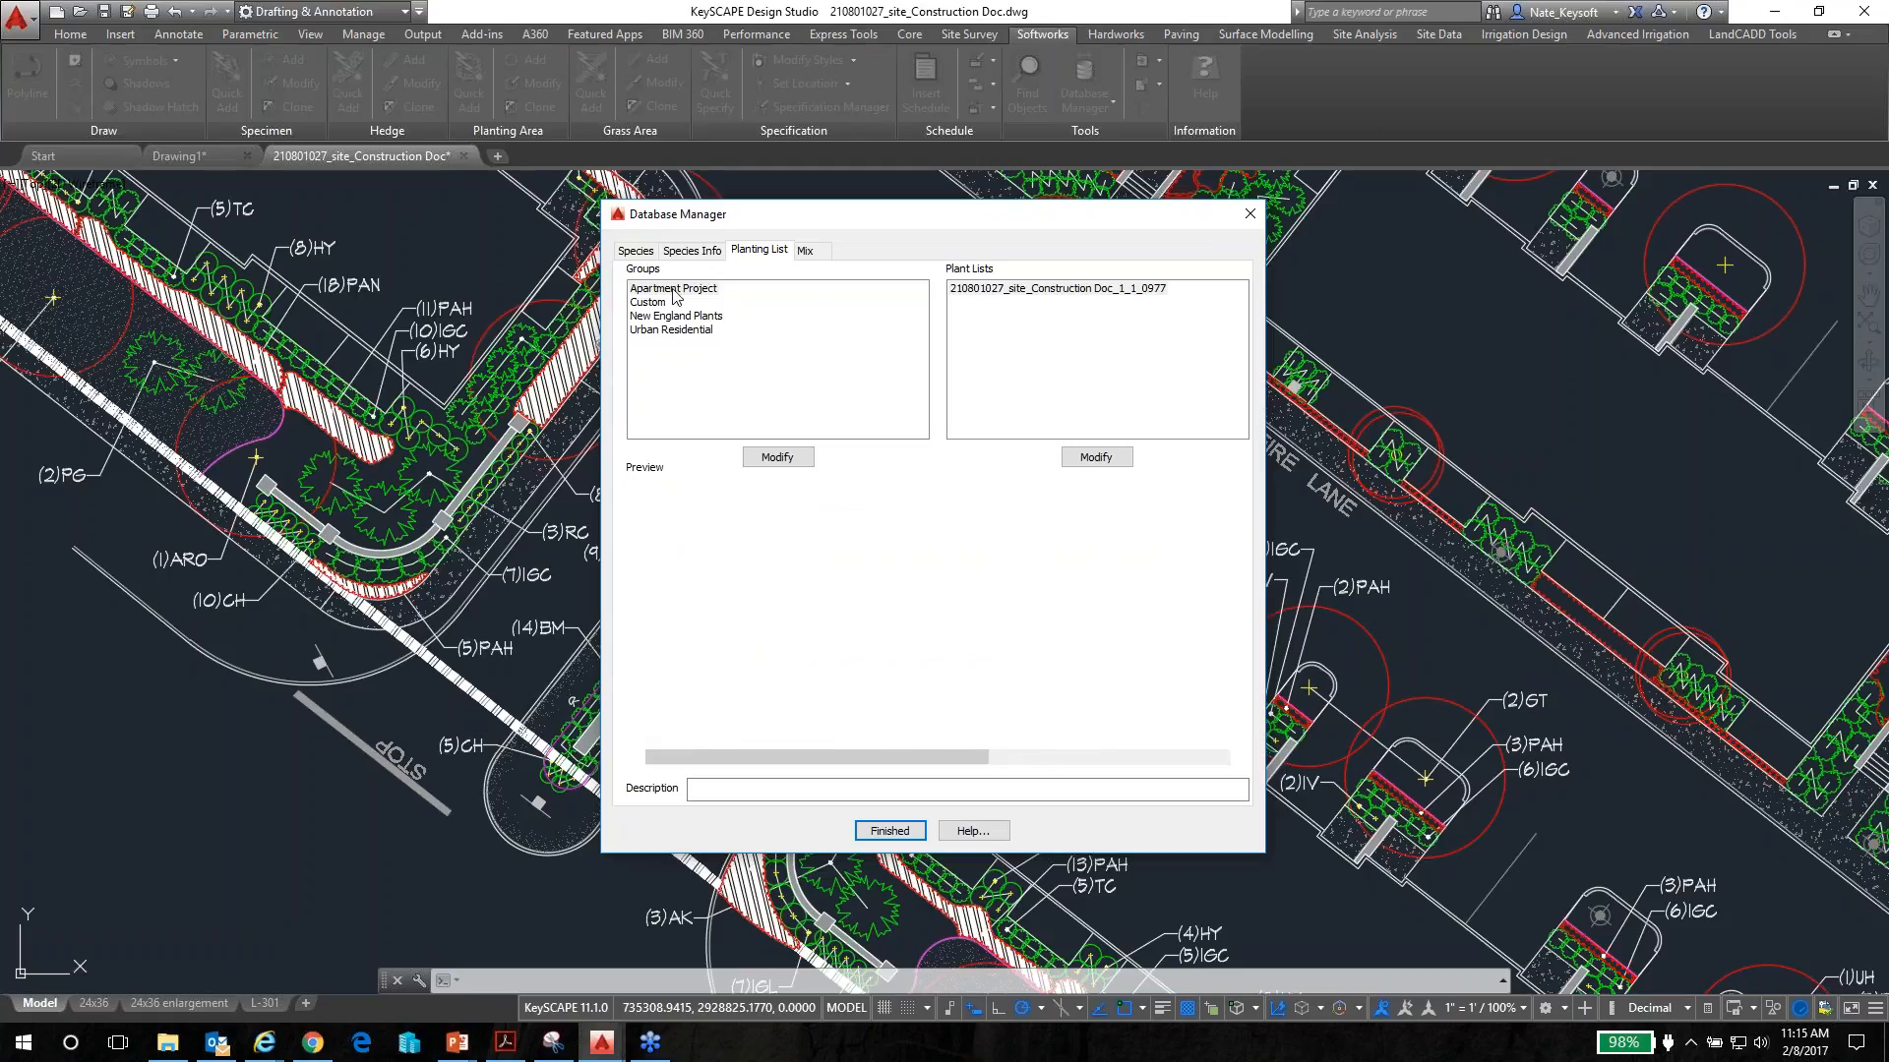
left_click(1060, 291)
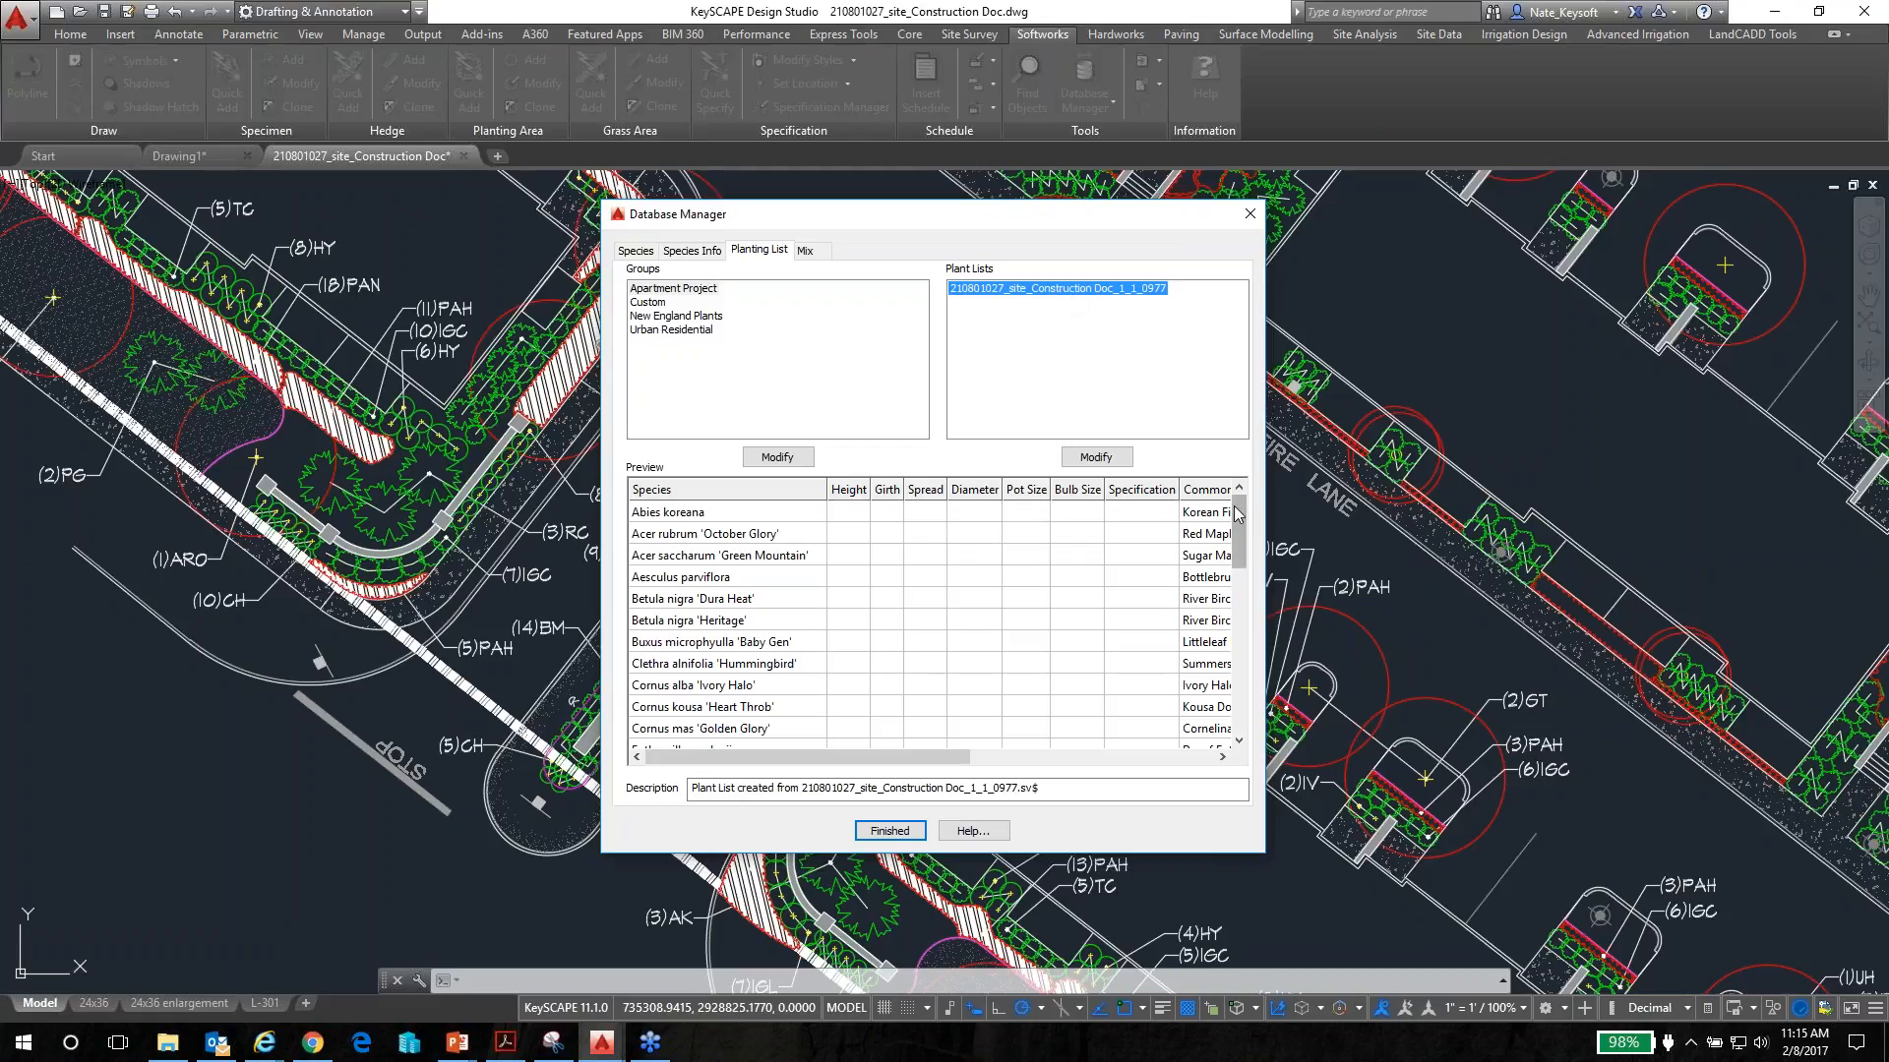
left_click_drag(1238, 518, 1238, 688)
left_click_drag(933, 760, 1182, 795)
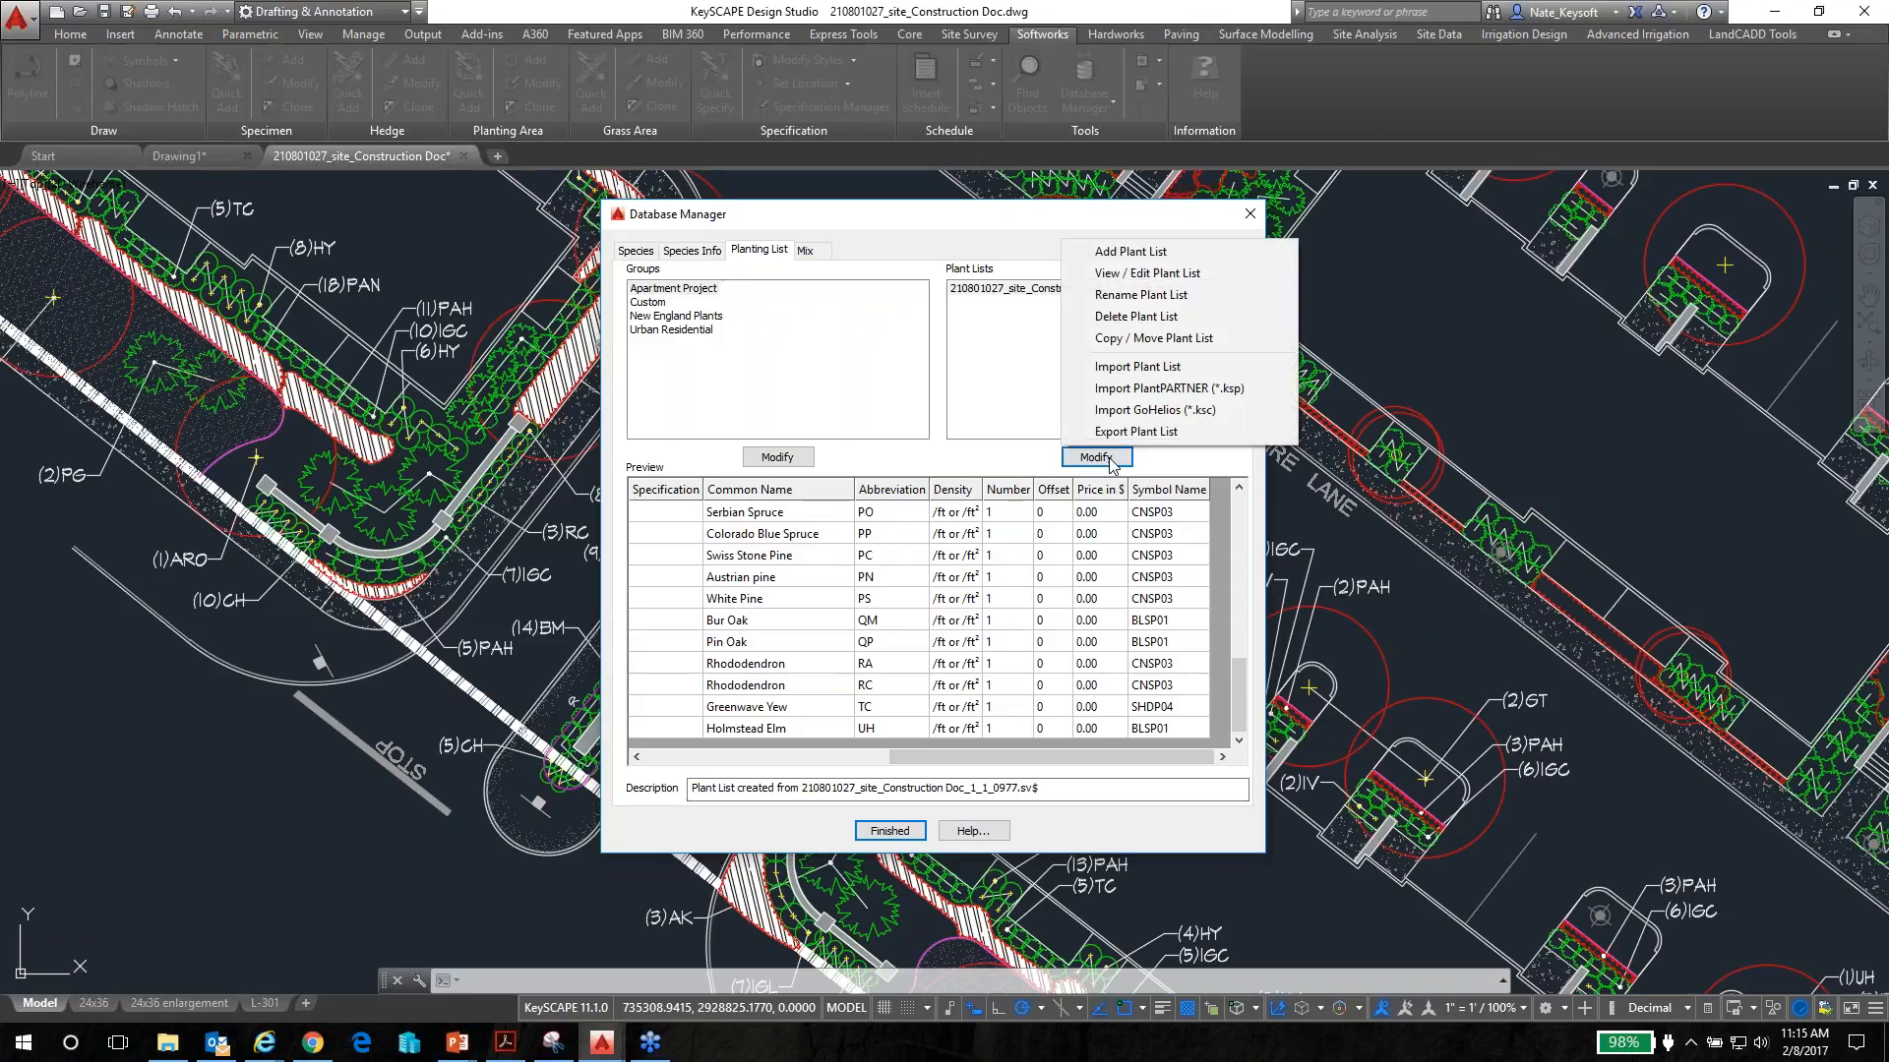
Open the extracted plant list for editing, select the Gleditsia triacanthos inermis 'Skyline' entry and review the list's columns
left_click(1139, 275)
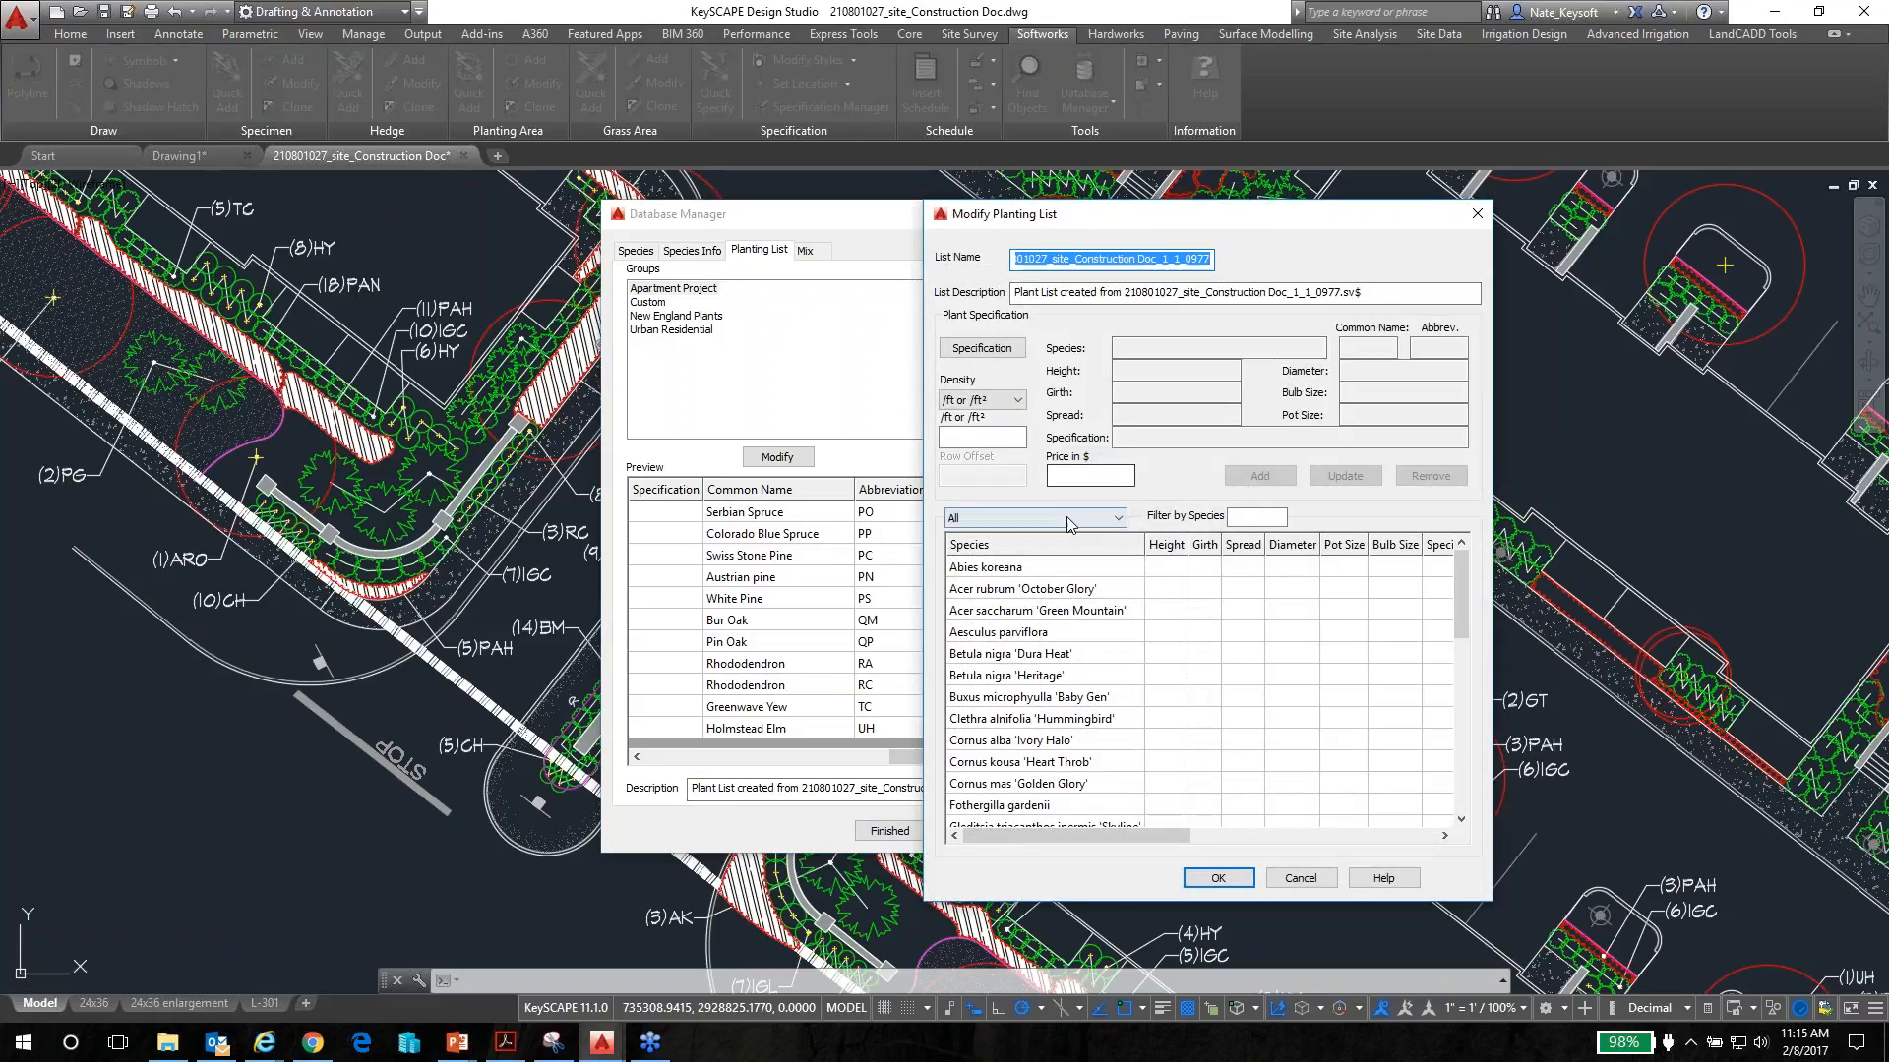
left_click(1109, 824)
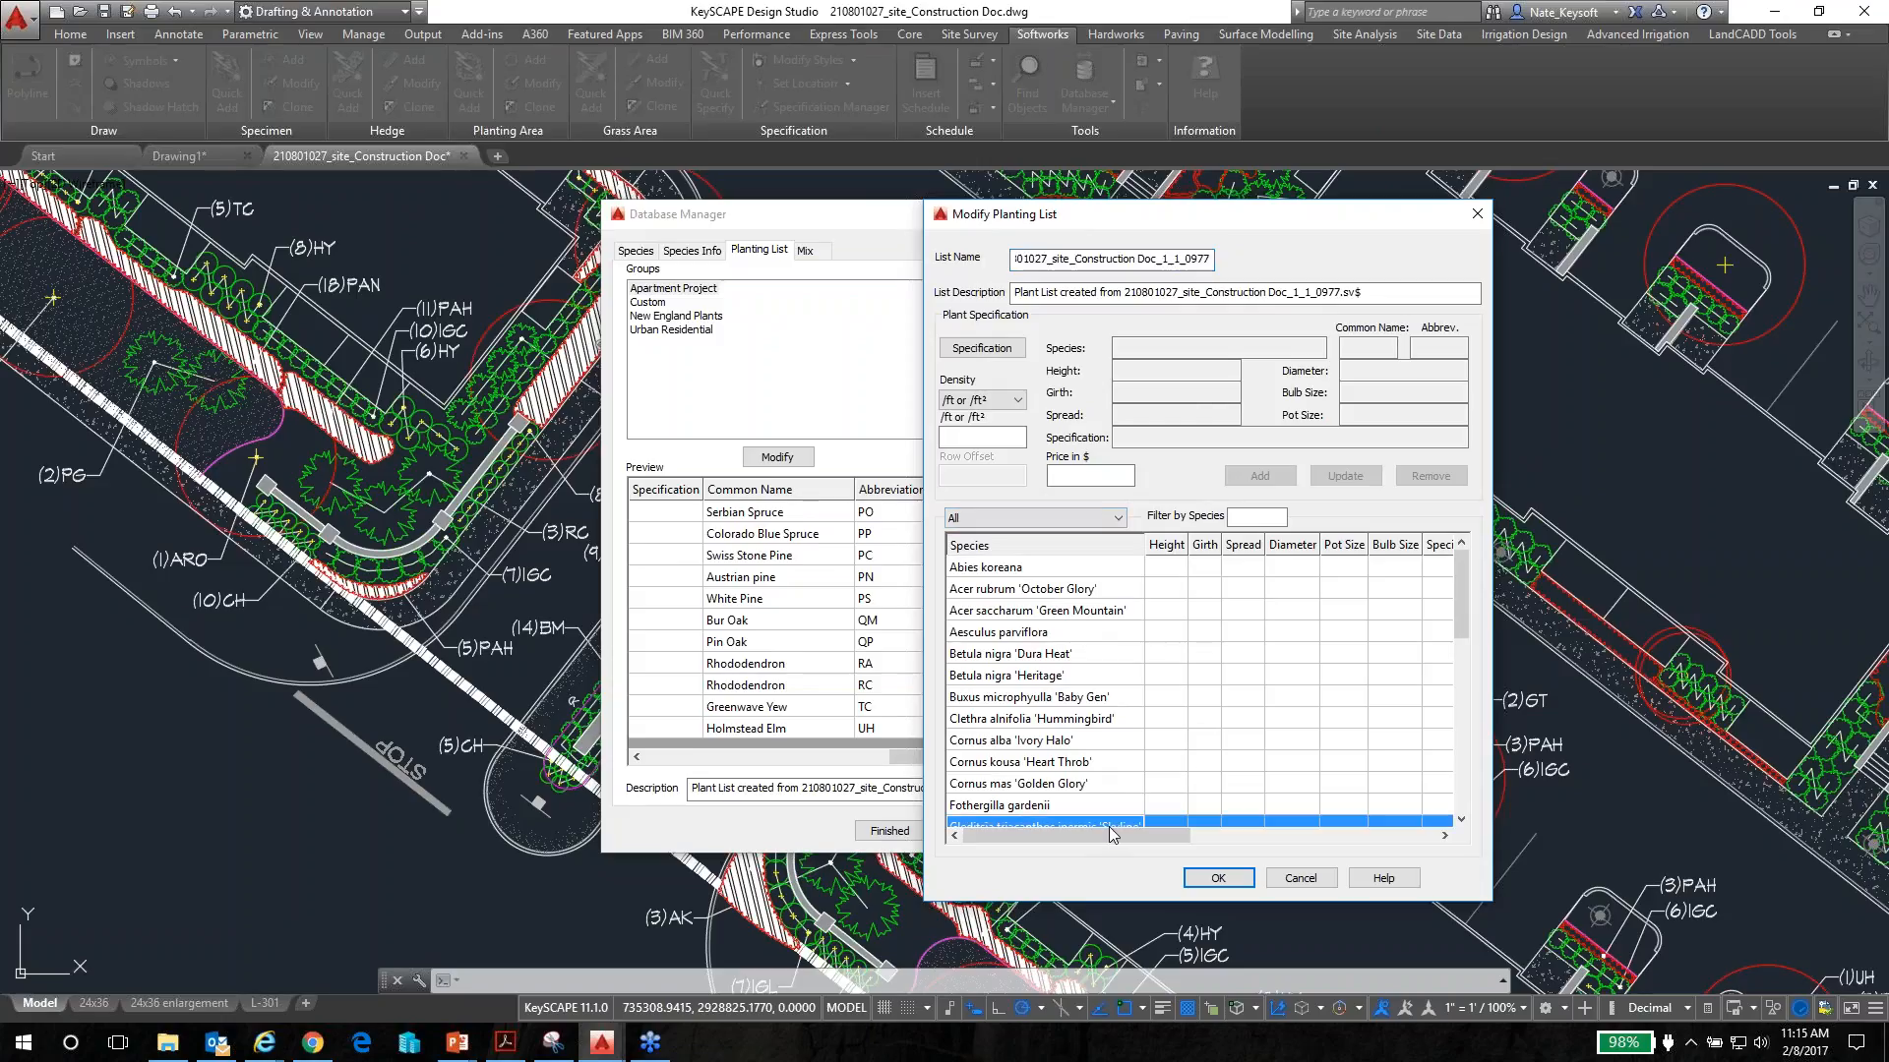
left_click_drag(1062, 832, 1263, 848)
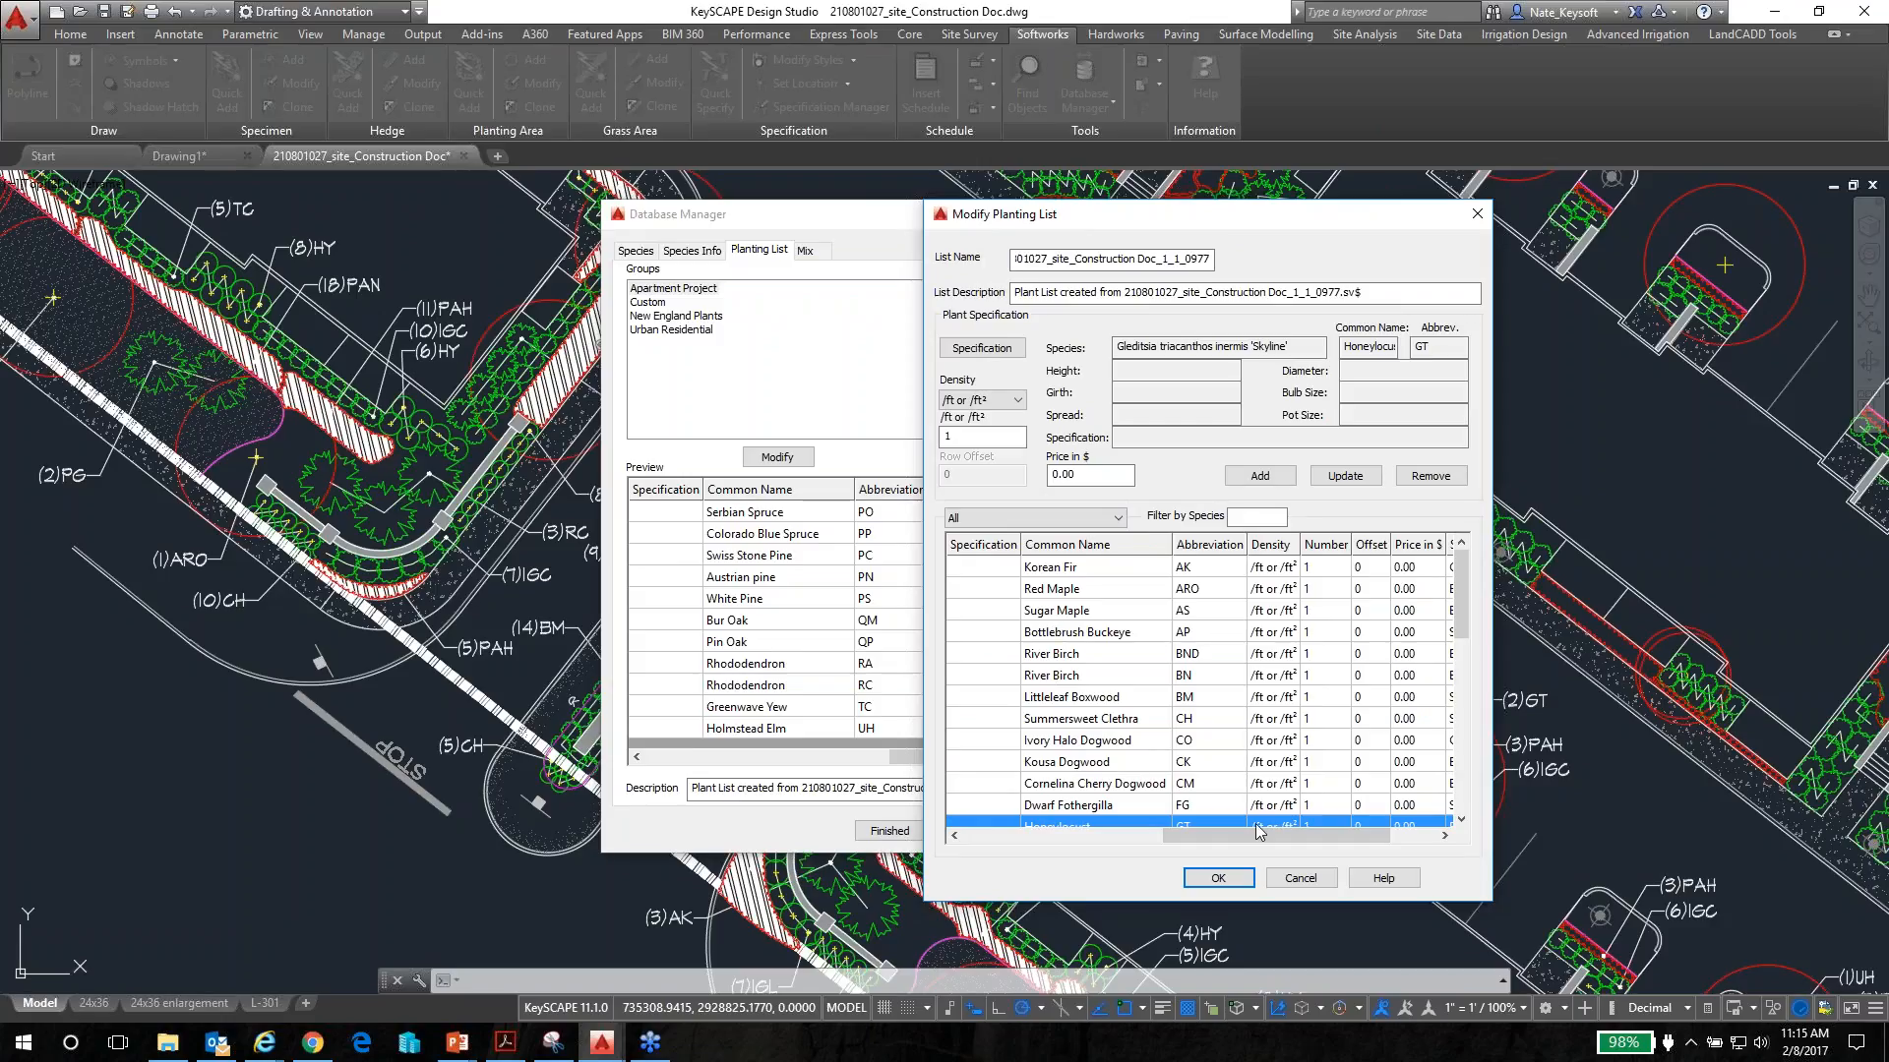
left_click_drag(1261, 836, 1318, 849)
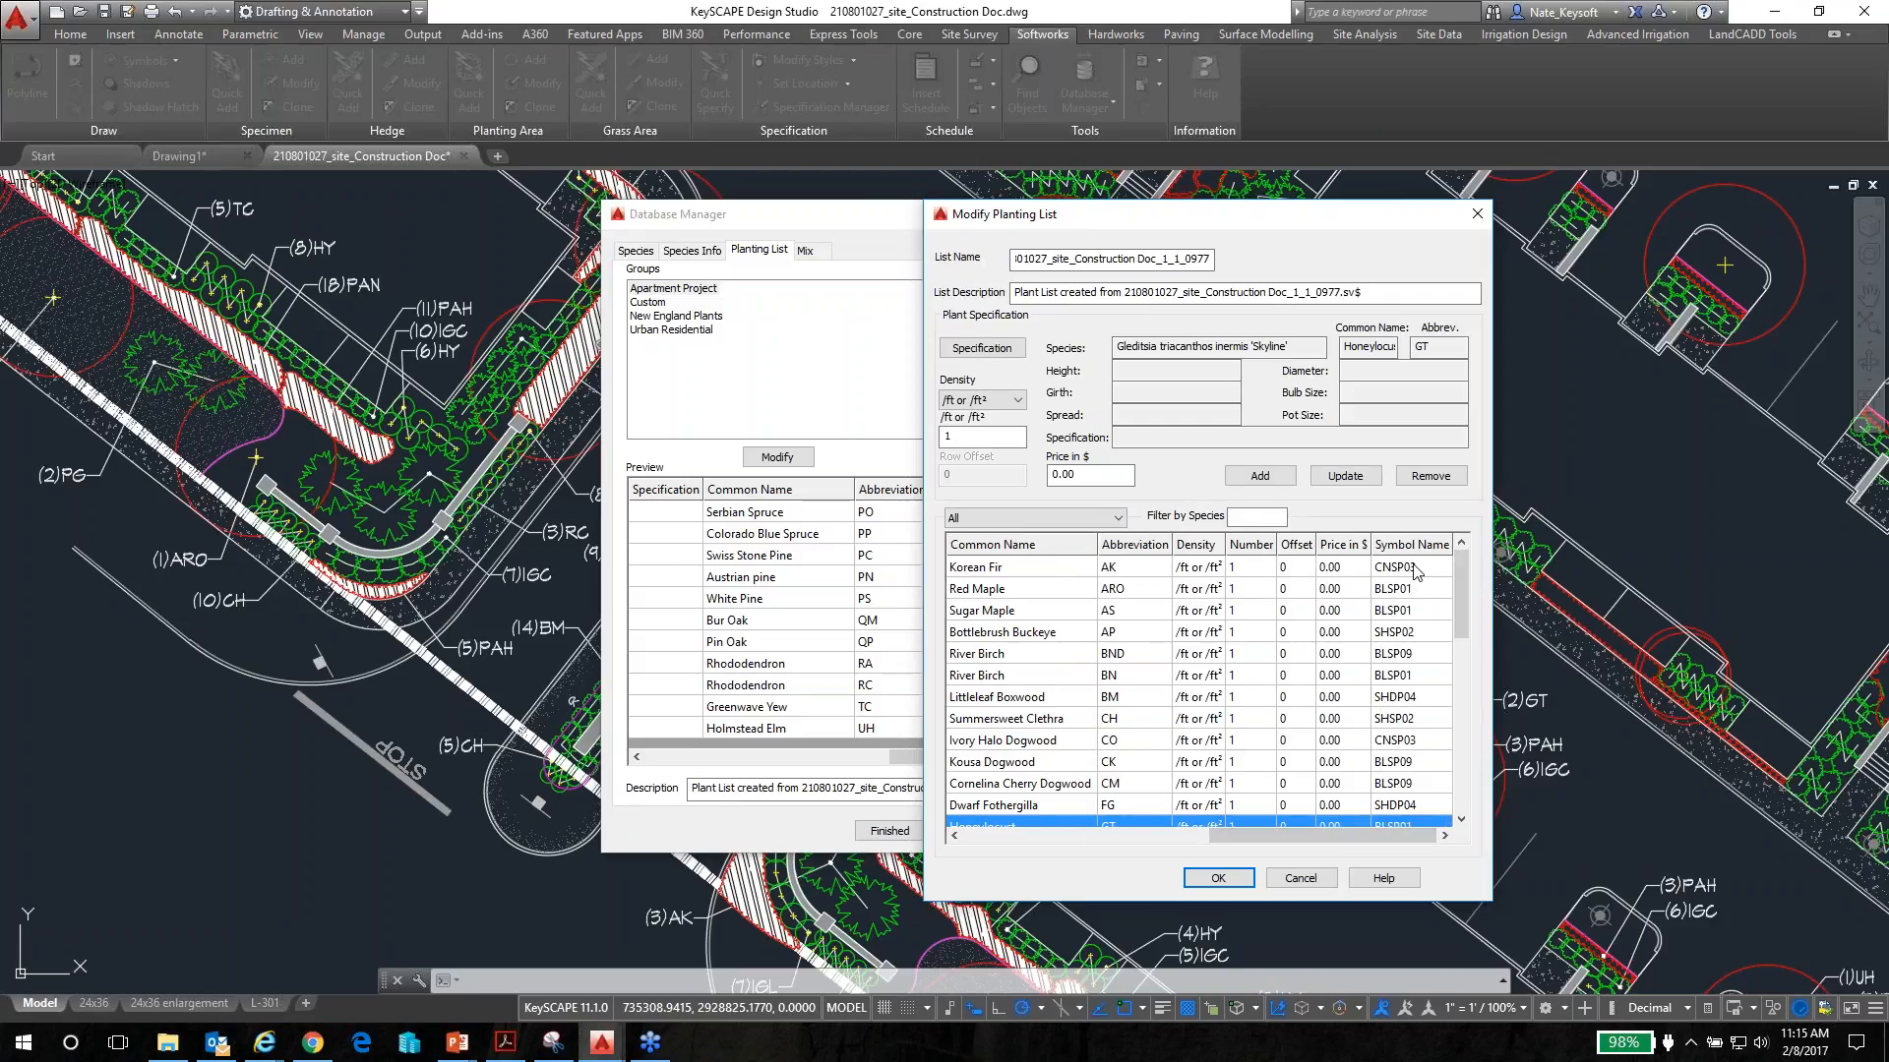
left_click_drag(1460, 633, 1462, 684)
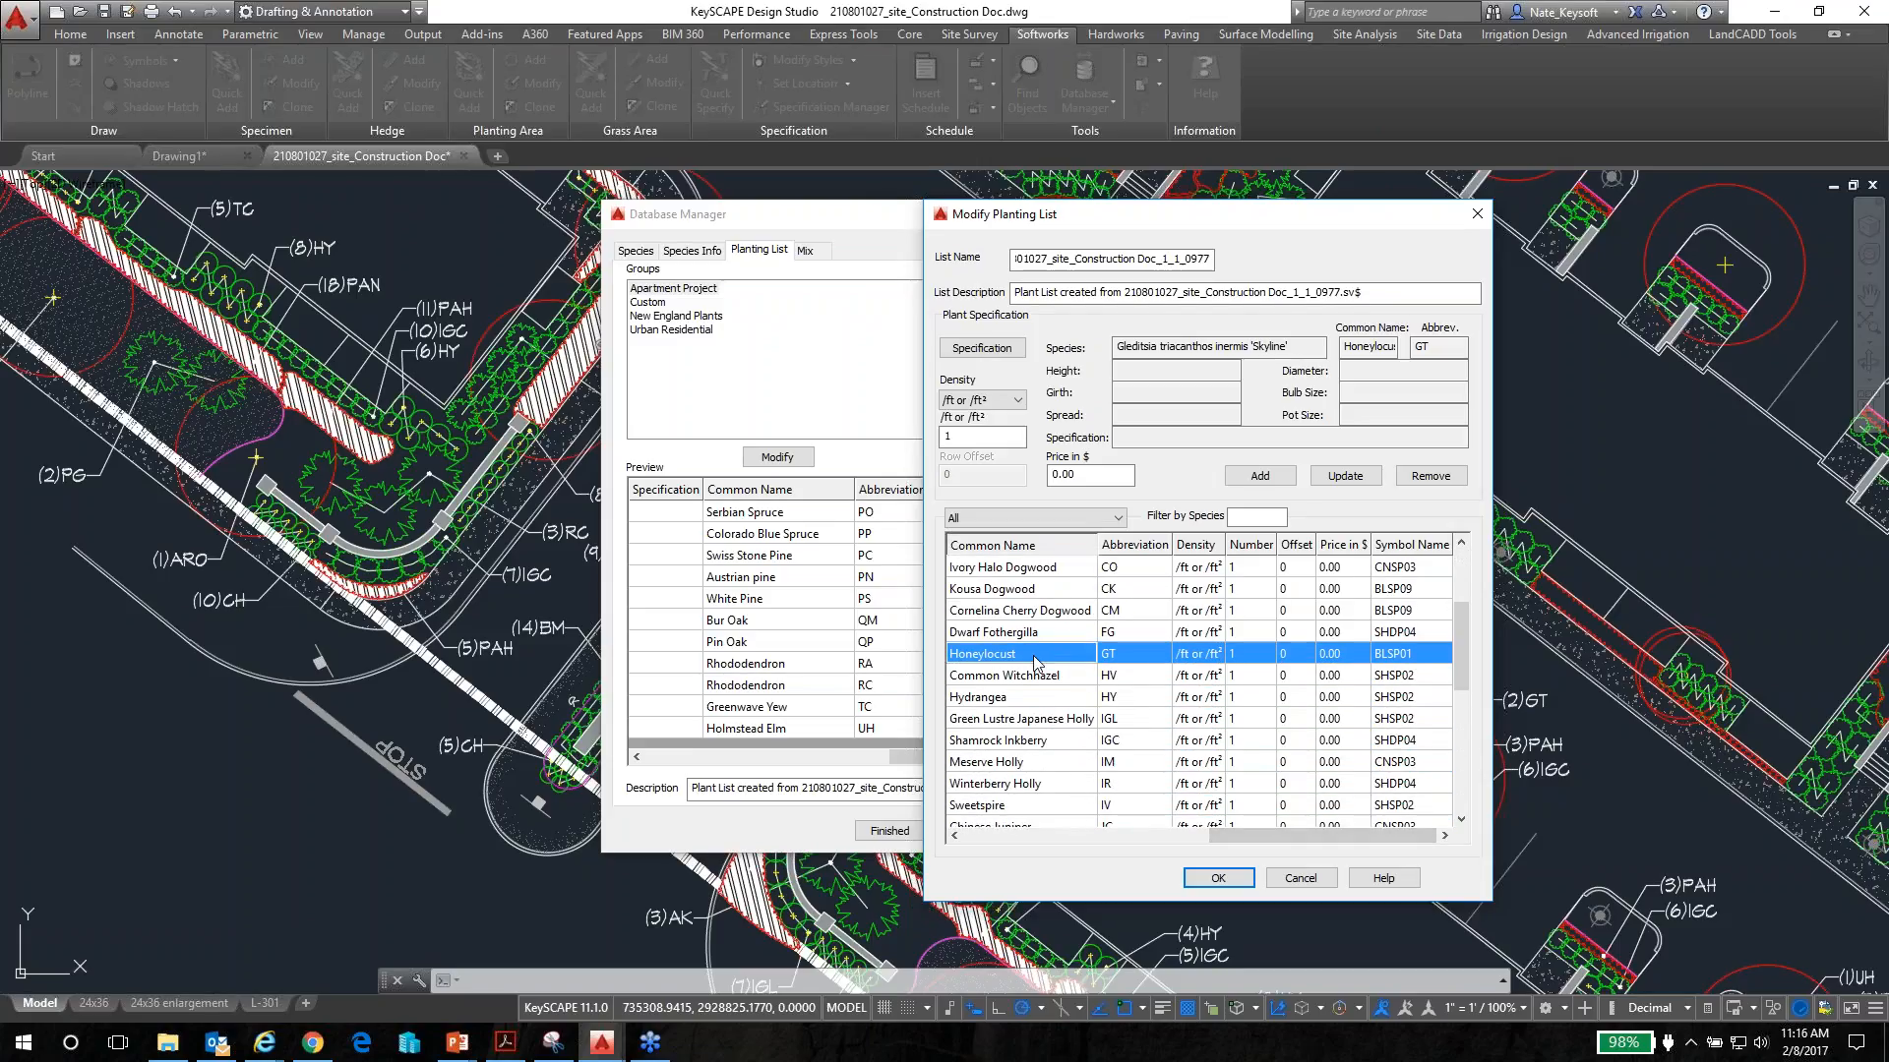
Open the Honeylocust's specification and examine the available girth and pot size options
left_click(984, 348)
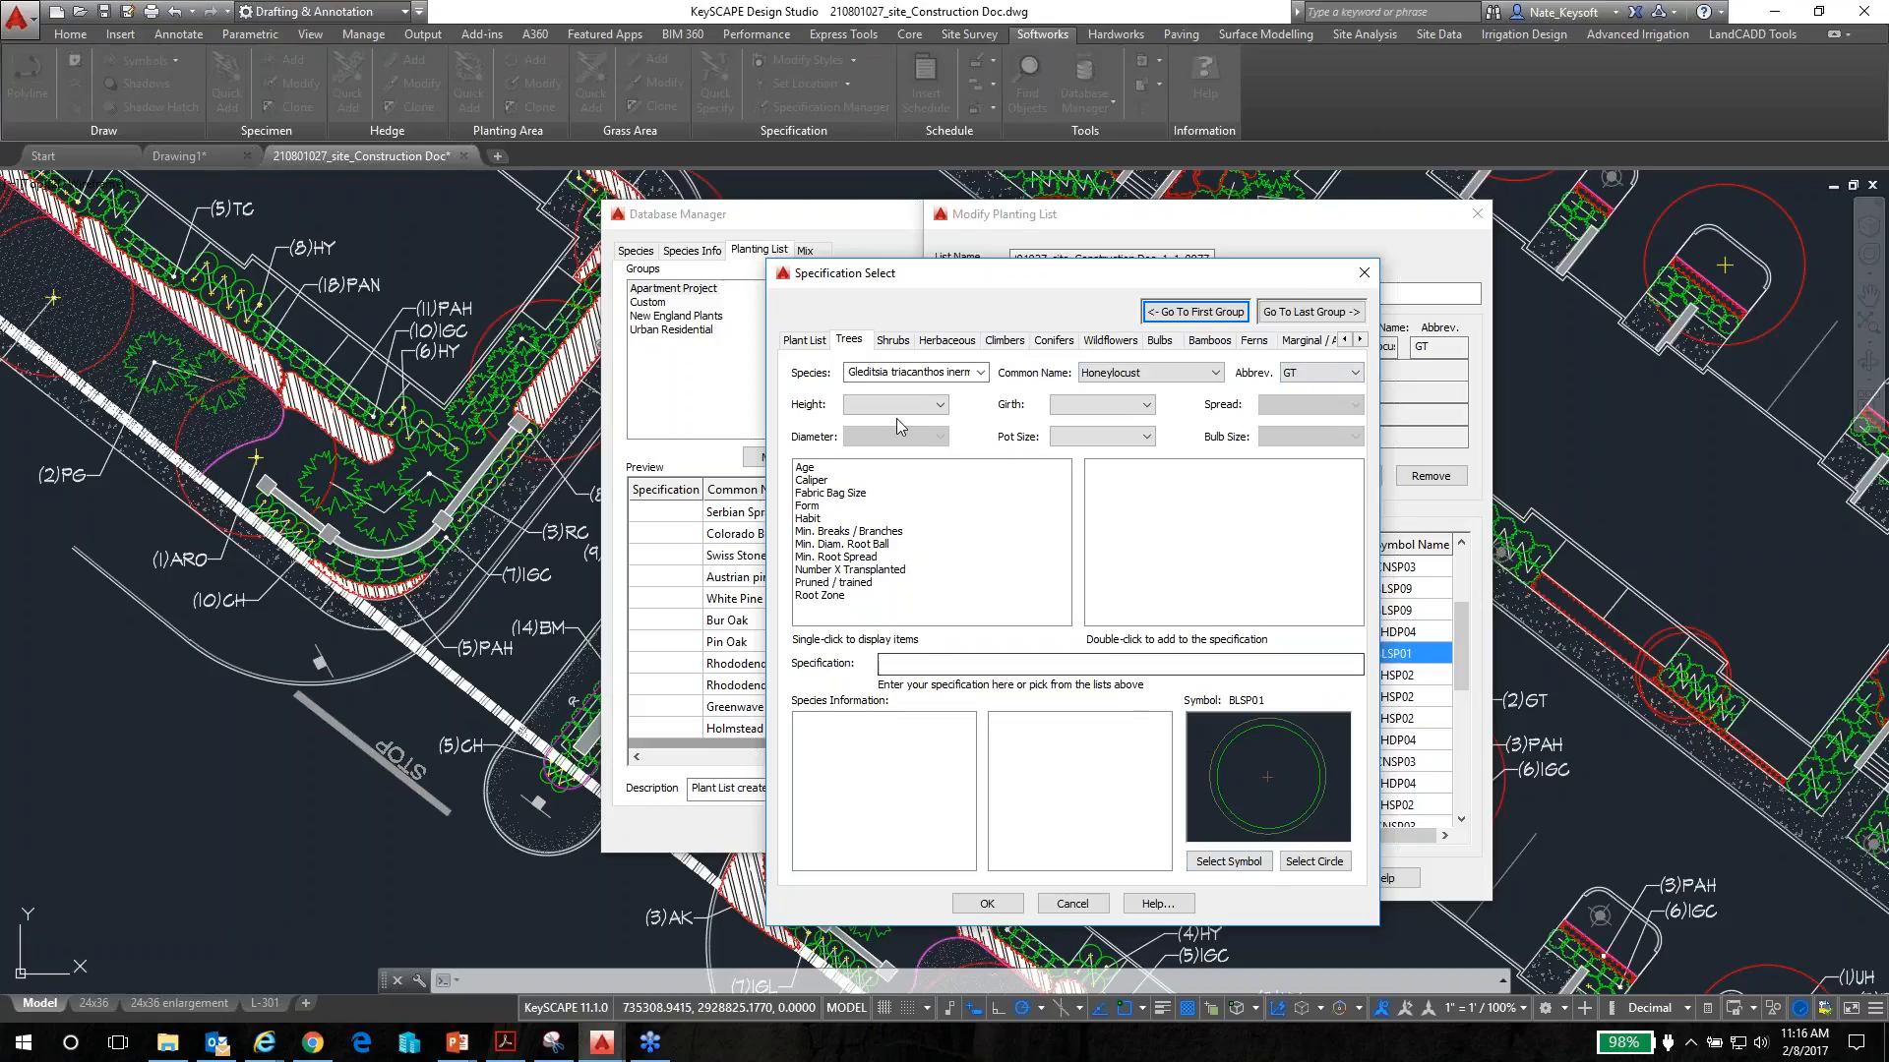
left_click(1108, 407)
left_click(1108, 408)
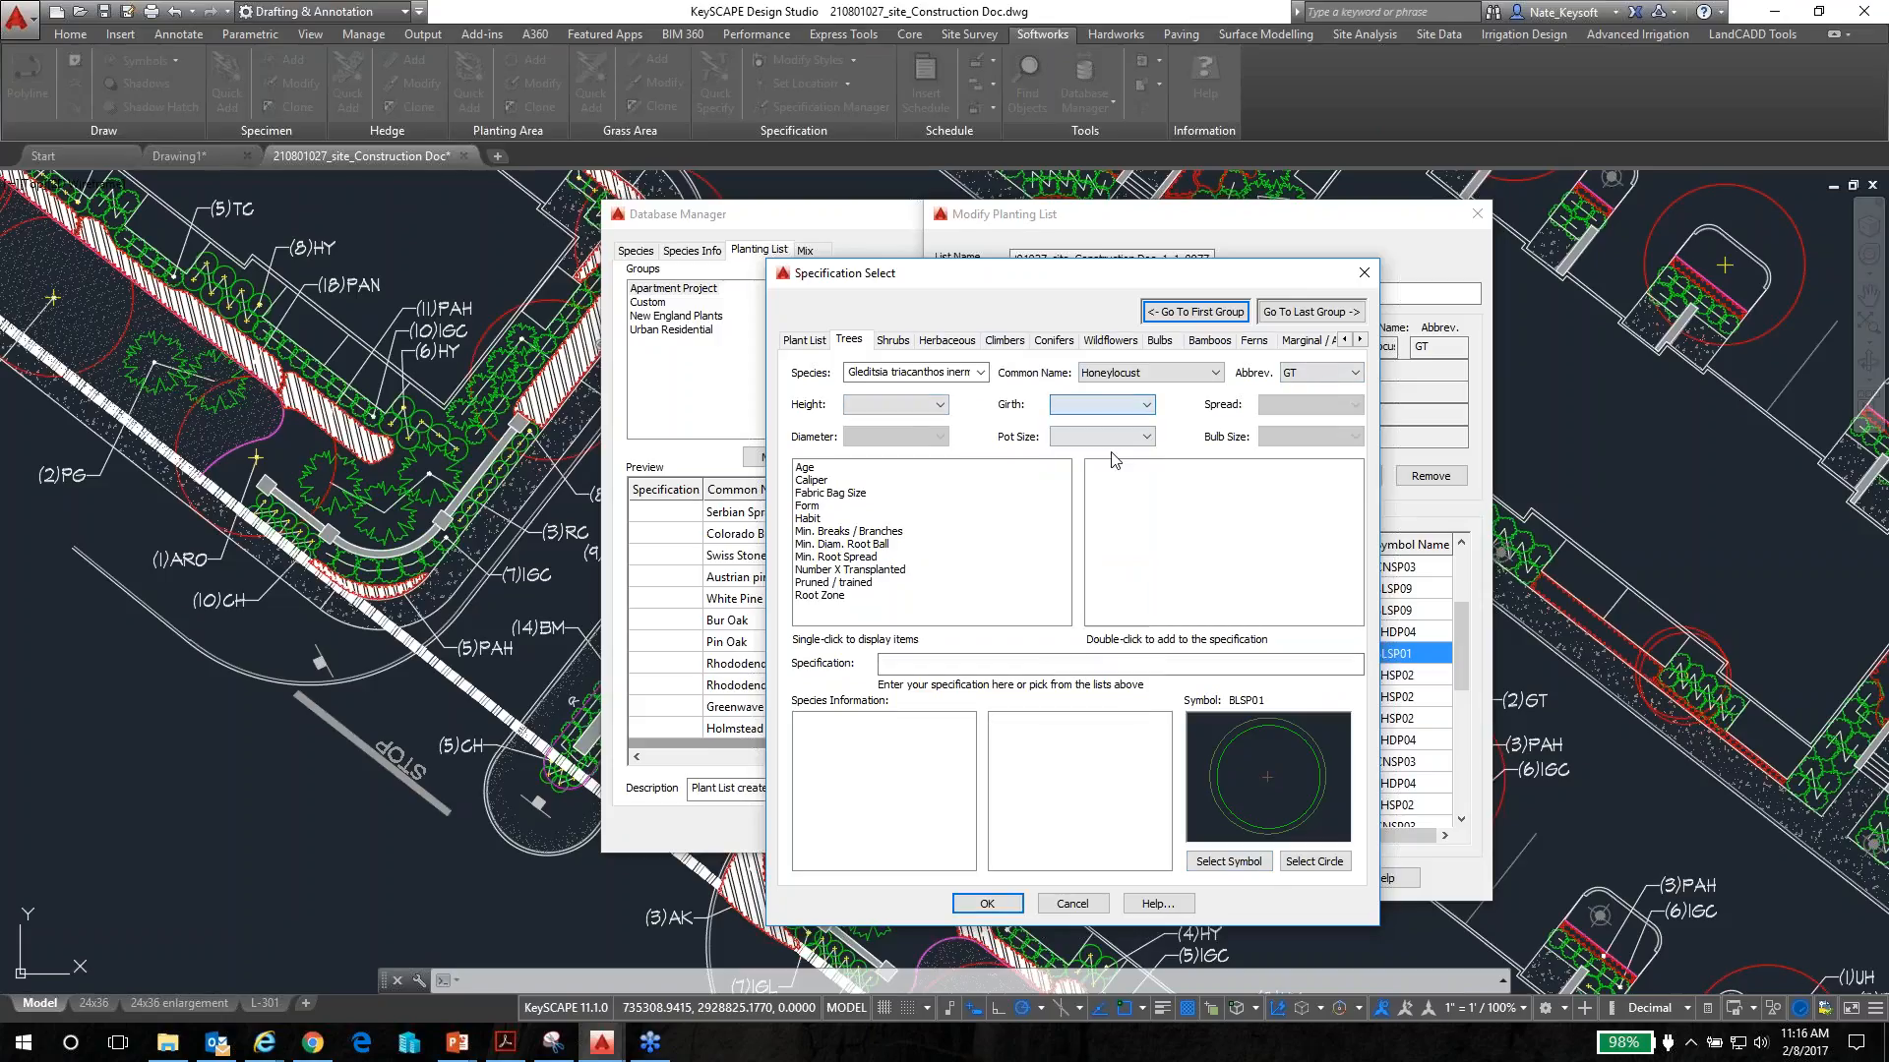
left_click(1116, 436)
scroll(1120, 631, "down", 3)
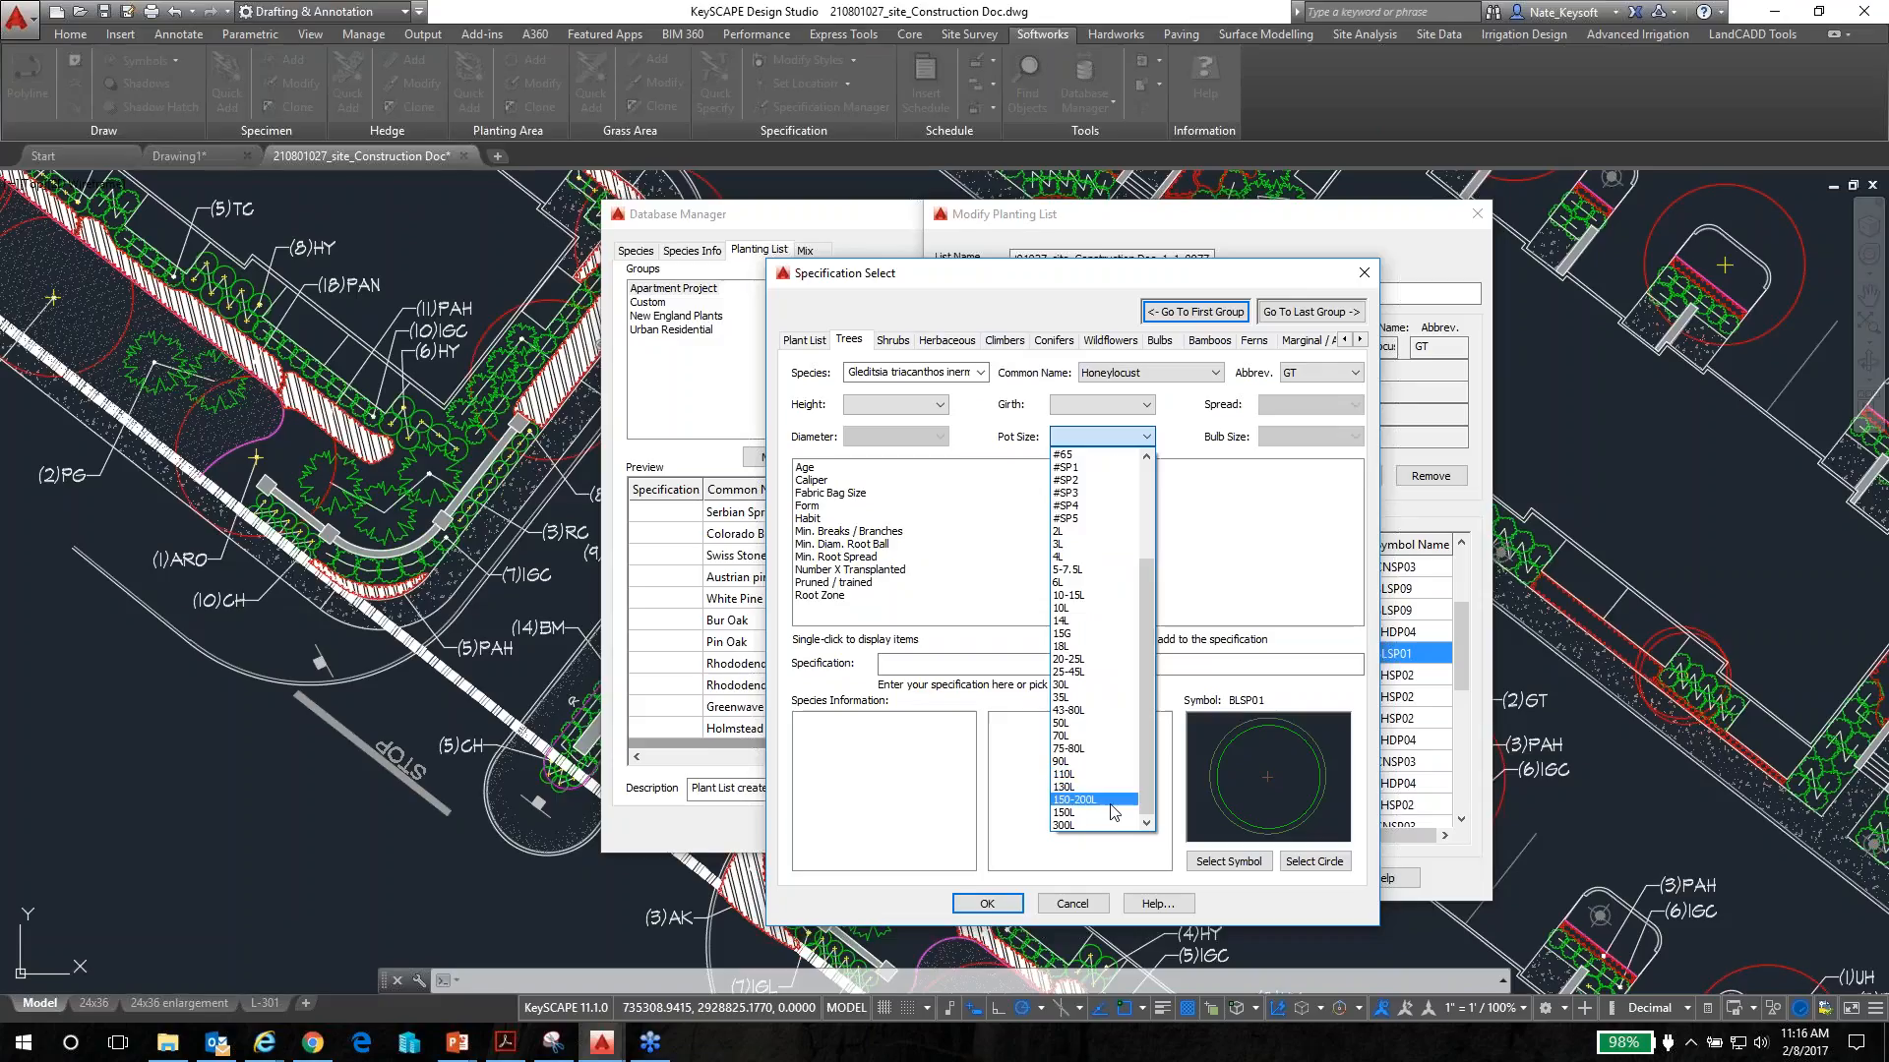
scroll(1085, 671, "up", 4)
scroll(1101, 654, "up", 1)
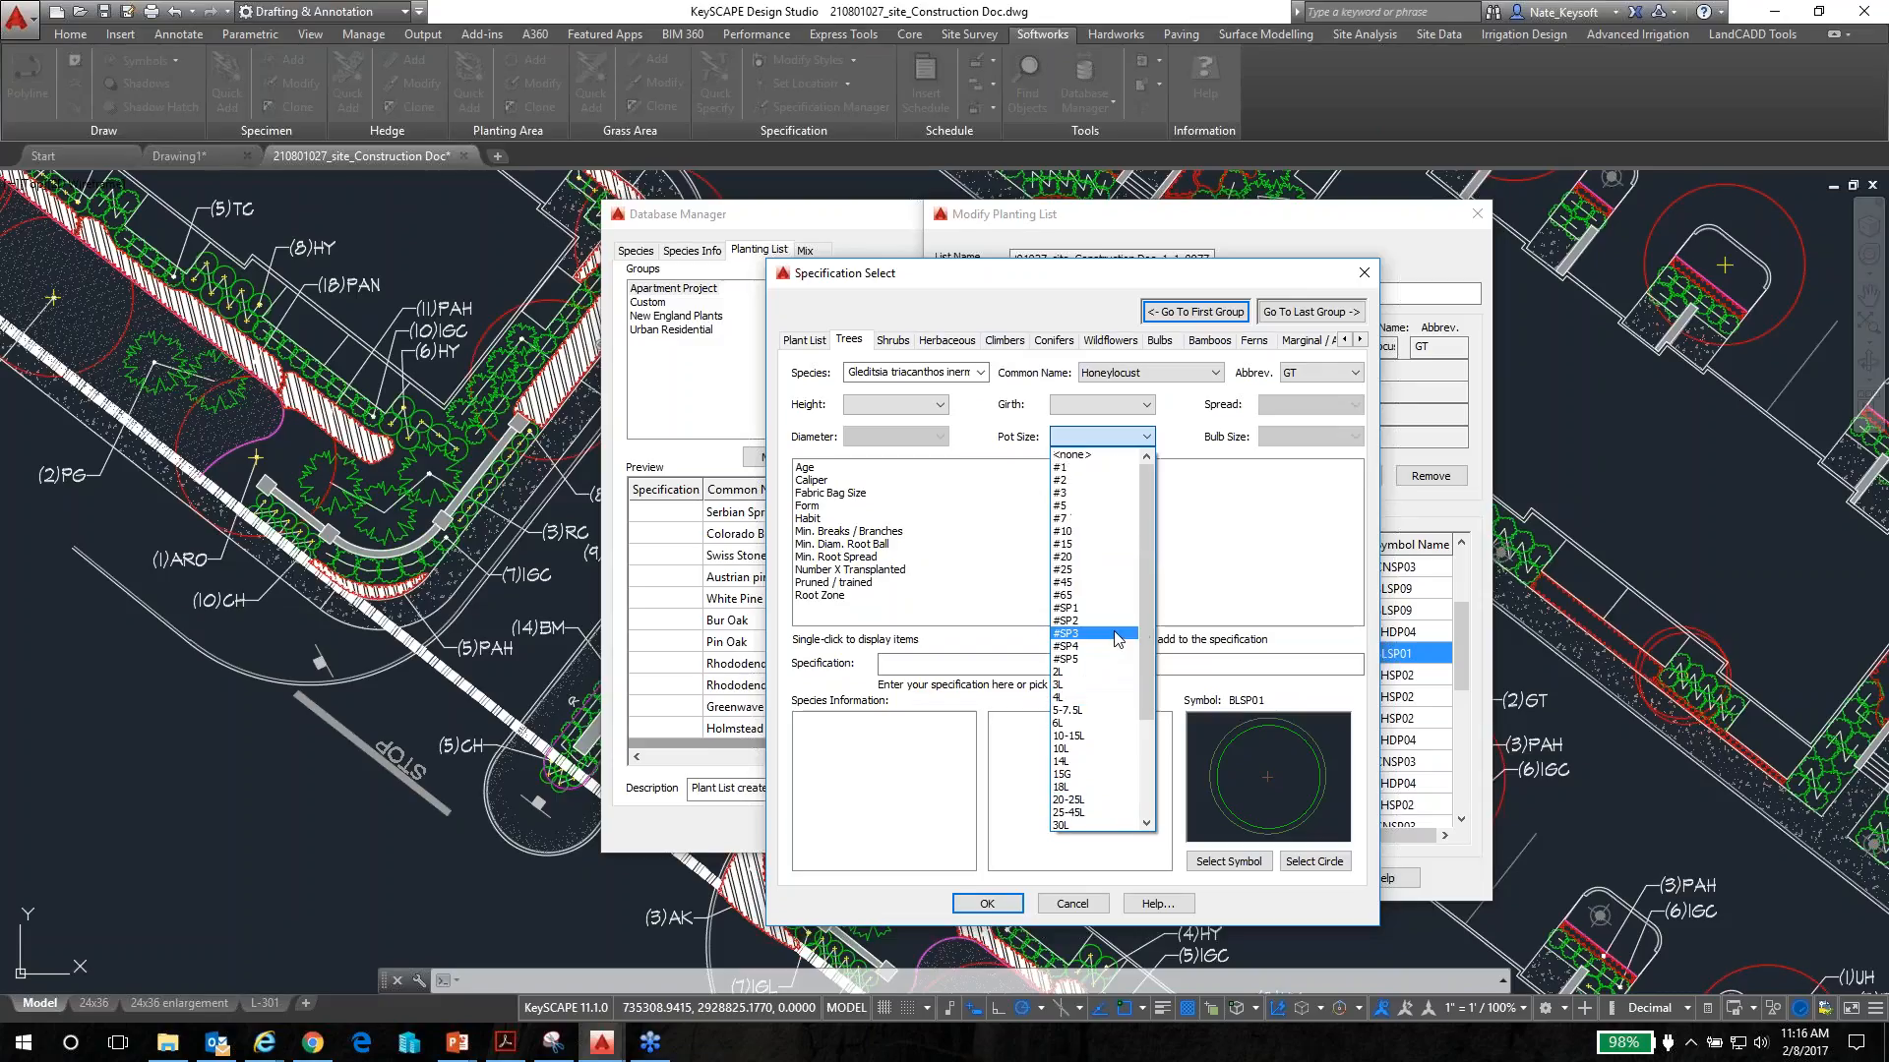
left_click_drag(1147, 630, 1147, 787)
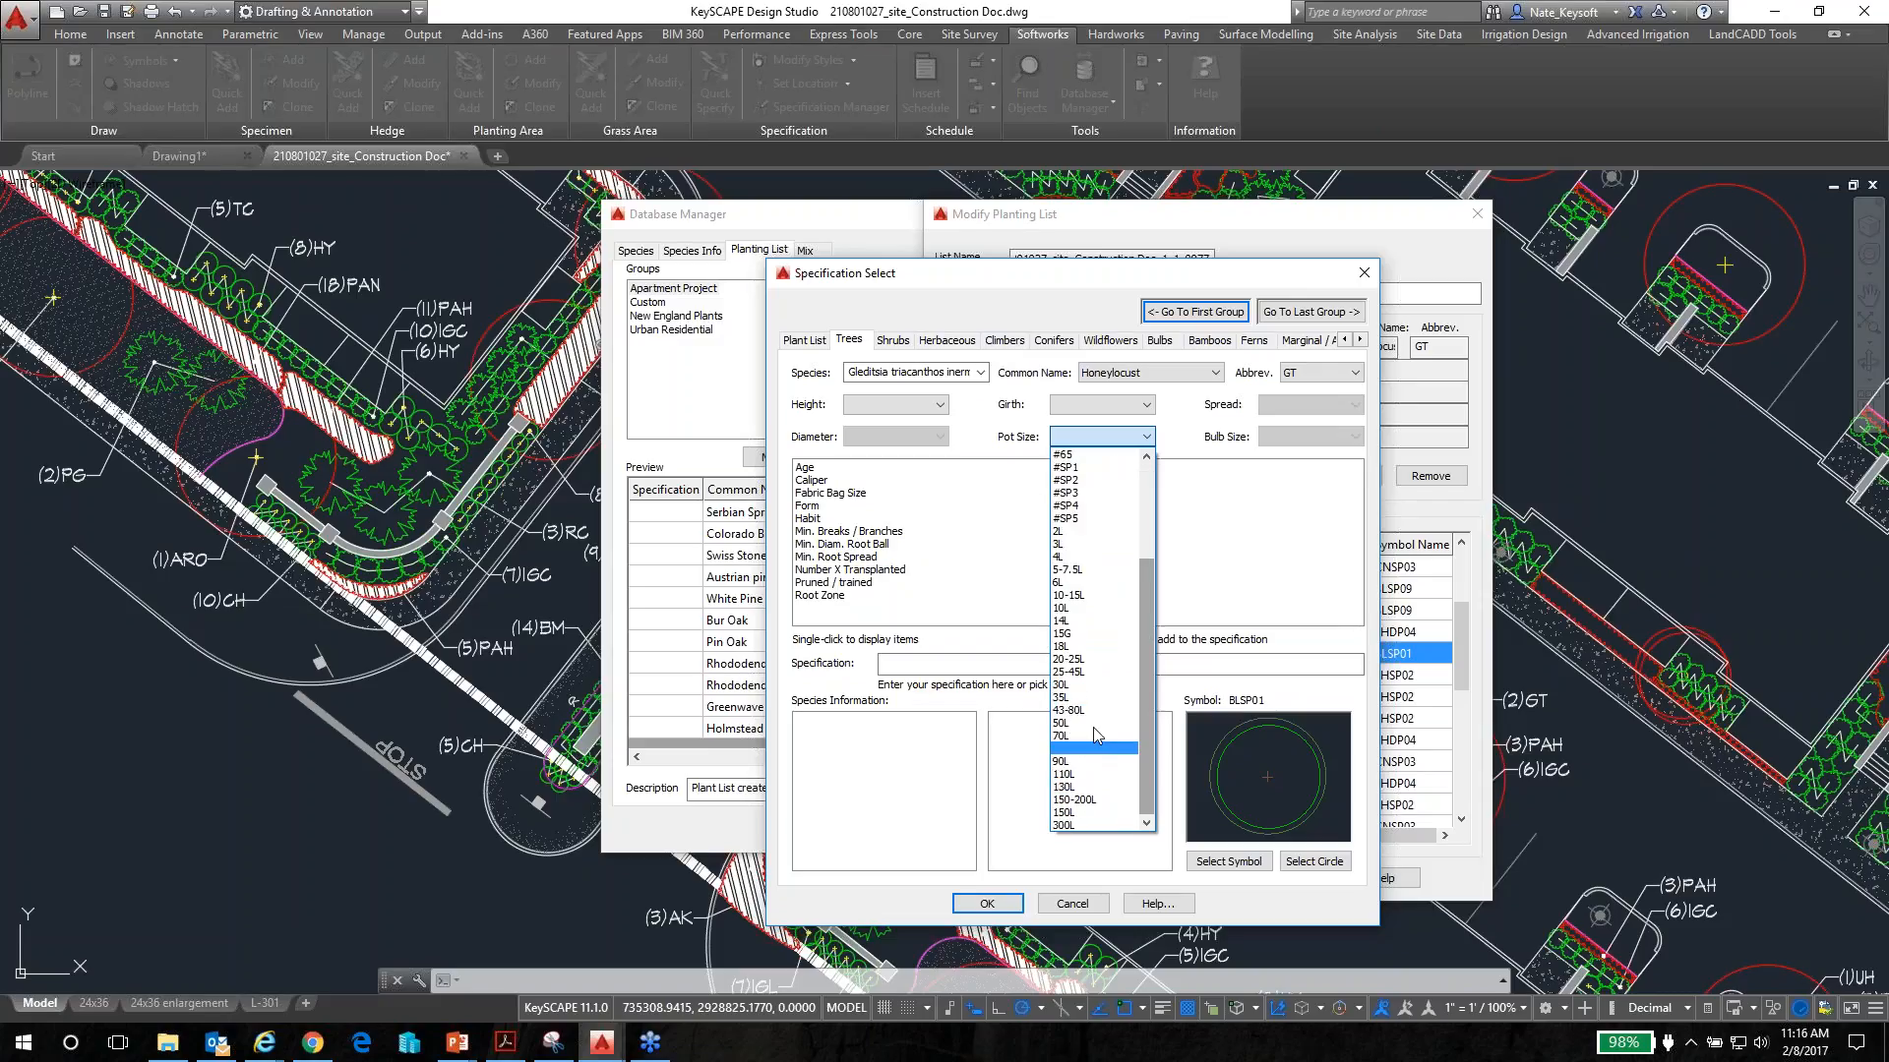
scroll(1094, 559, "up", 5)
left_click(1144, 438)
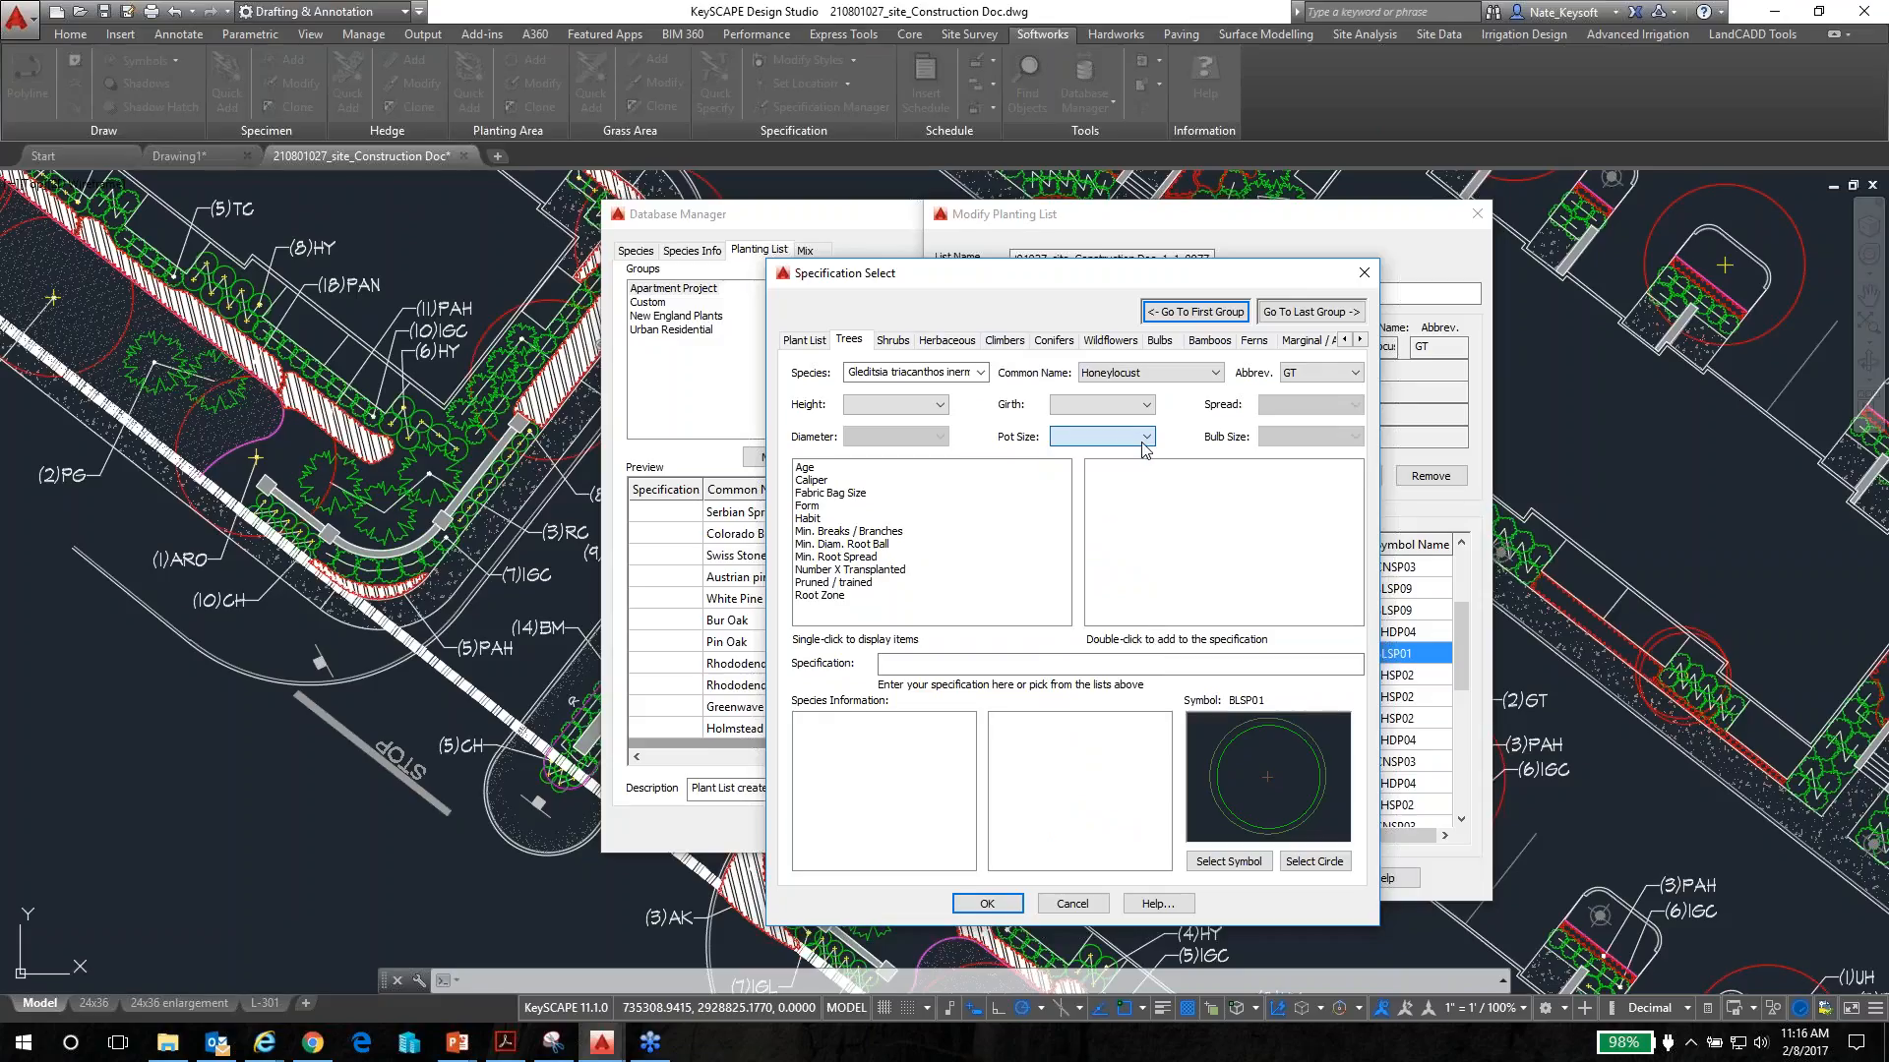
Set the Honeylocust's height to 14 to 16 ft and update its entry in the planting list
left_click(939, 404)
left_click_drag(940, 459, 941, 562)
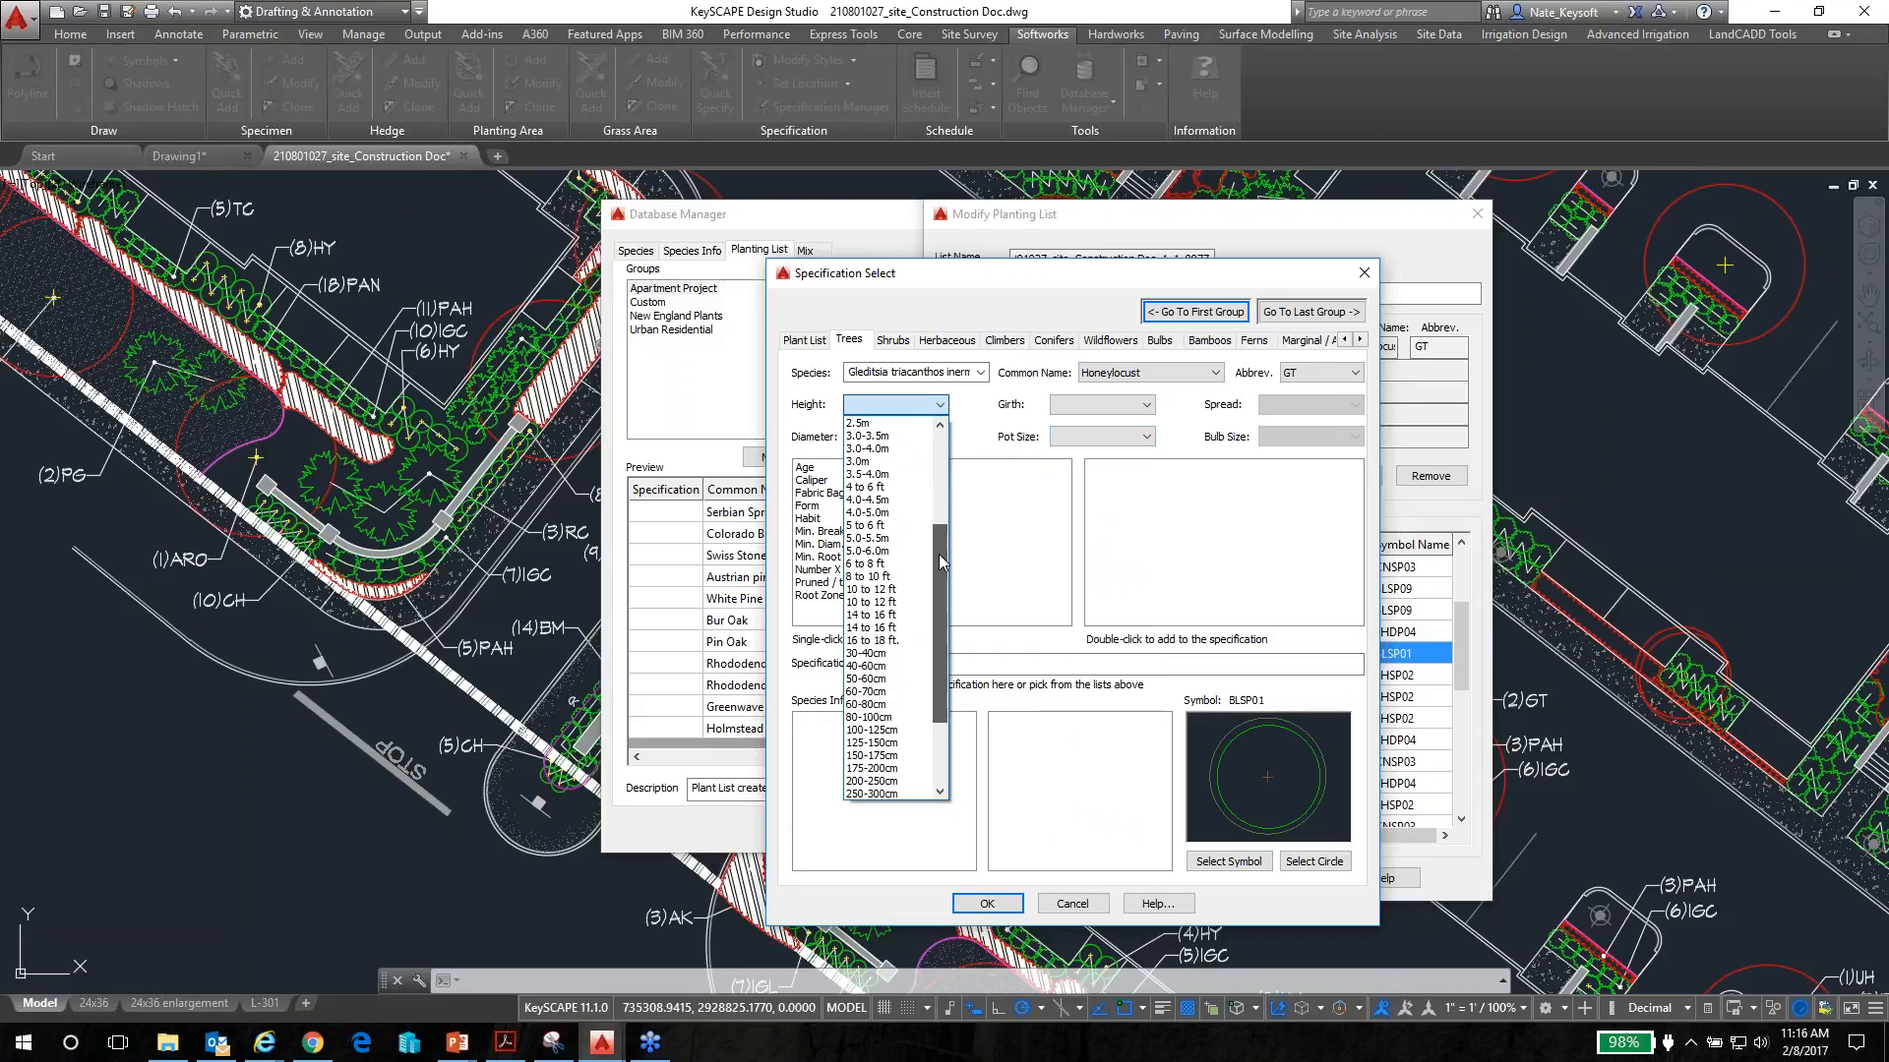
left_click(870, 620)
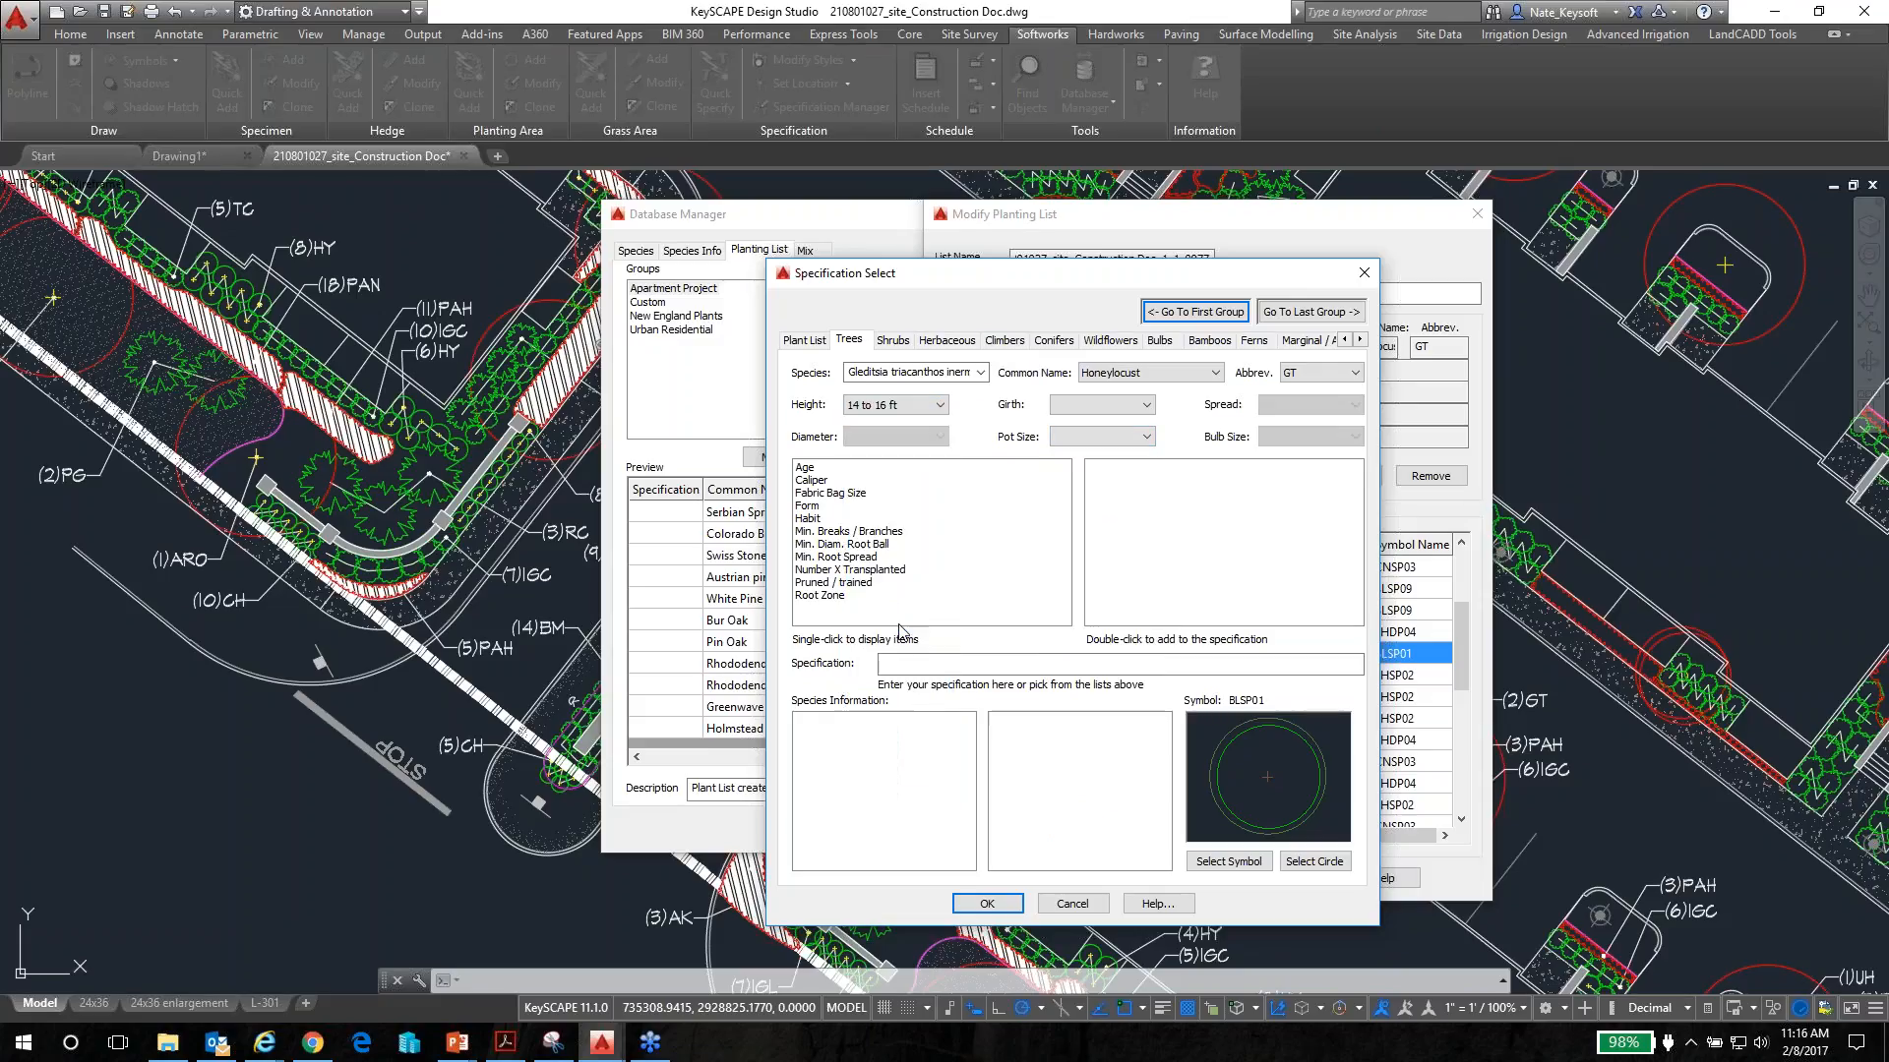
left_click(991, 905)
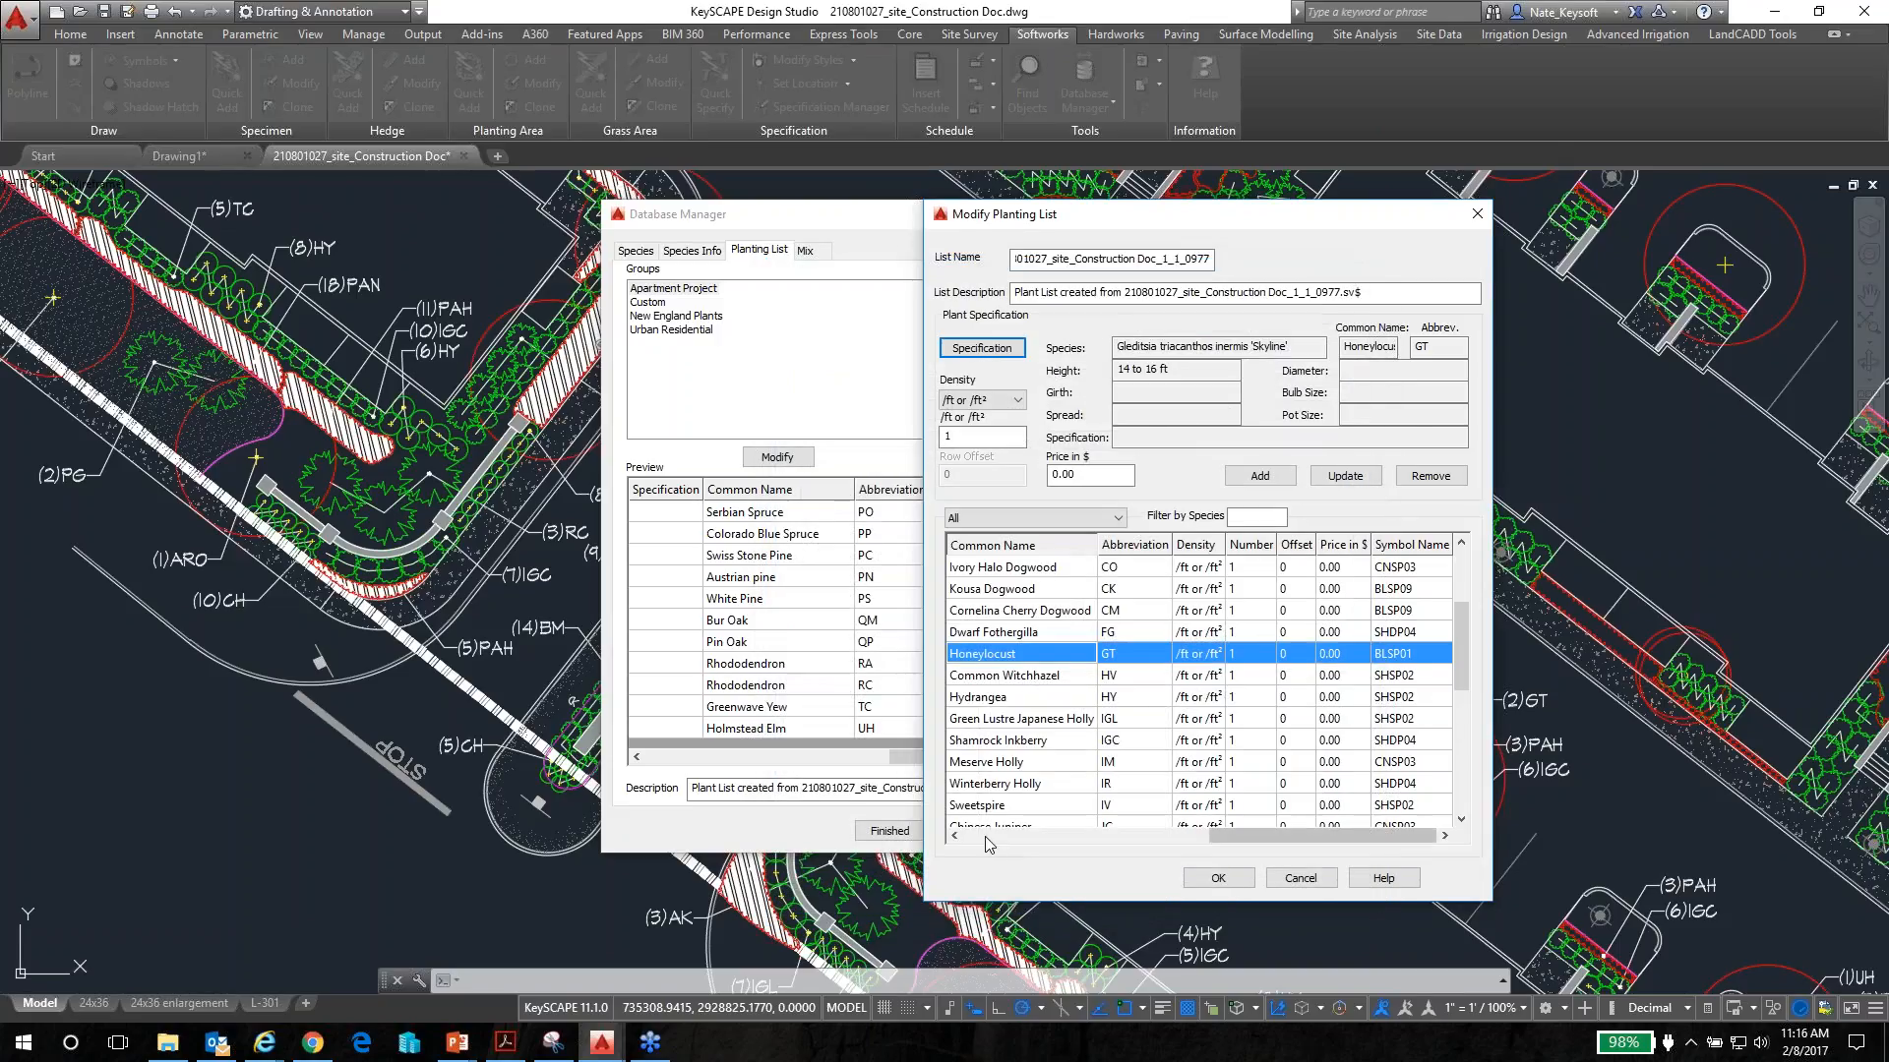
left_click(1344, 479)
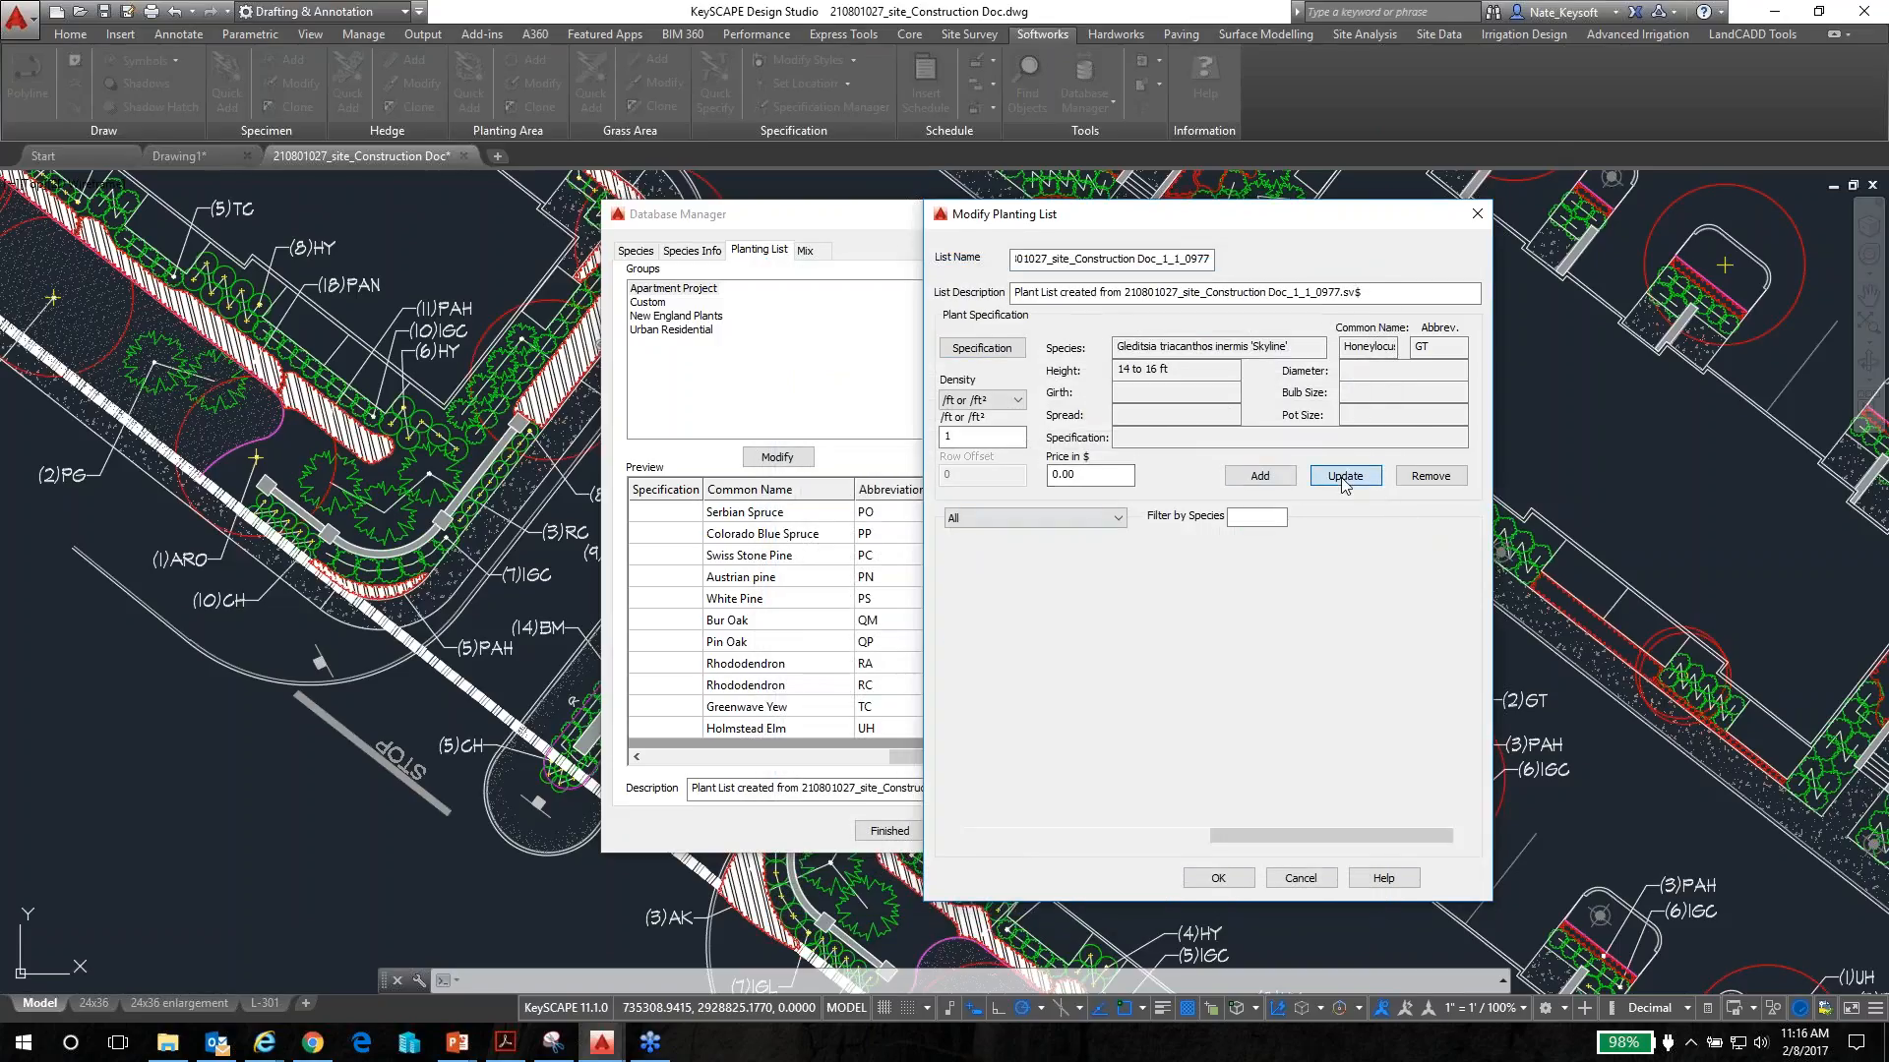
Check the height of the updated Gleditsia triacanthos inermis 'Skyline' entry and save the modified planting list
left_click_drag(1331, 838, 1258, 846)
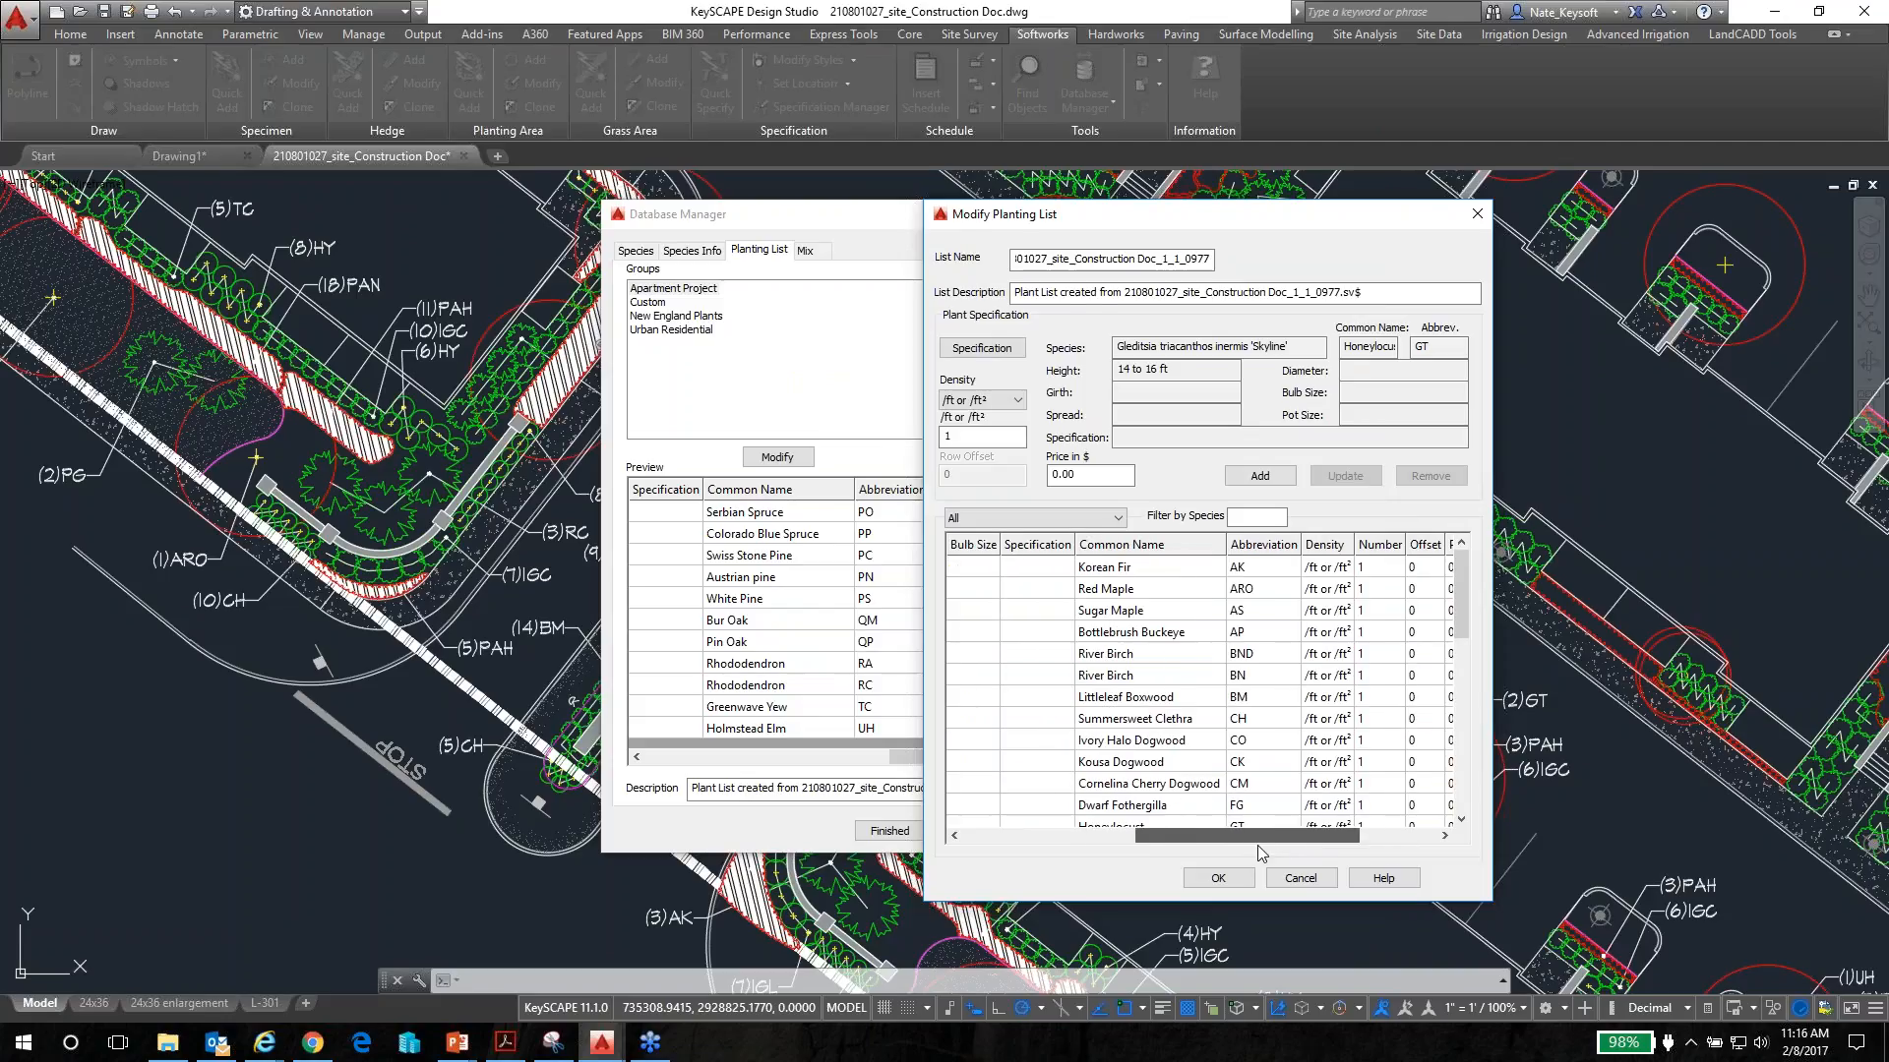
scroll(1168, 694, "down", 2)
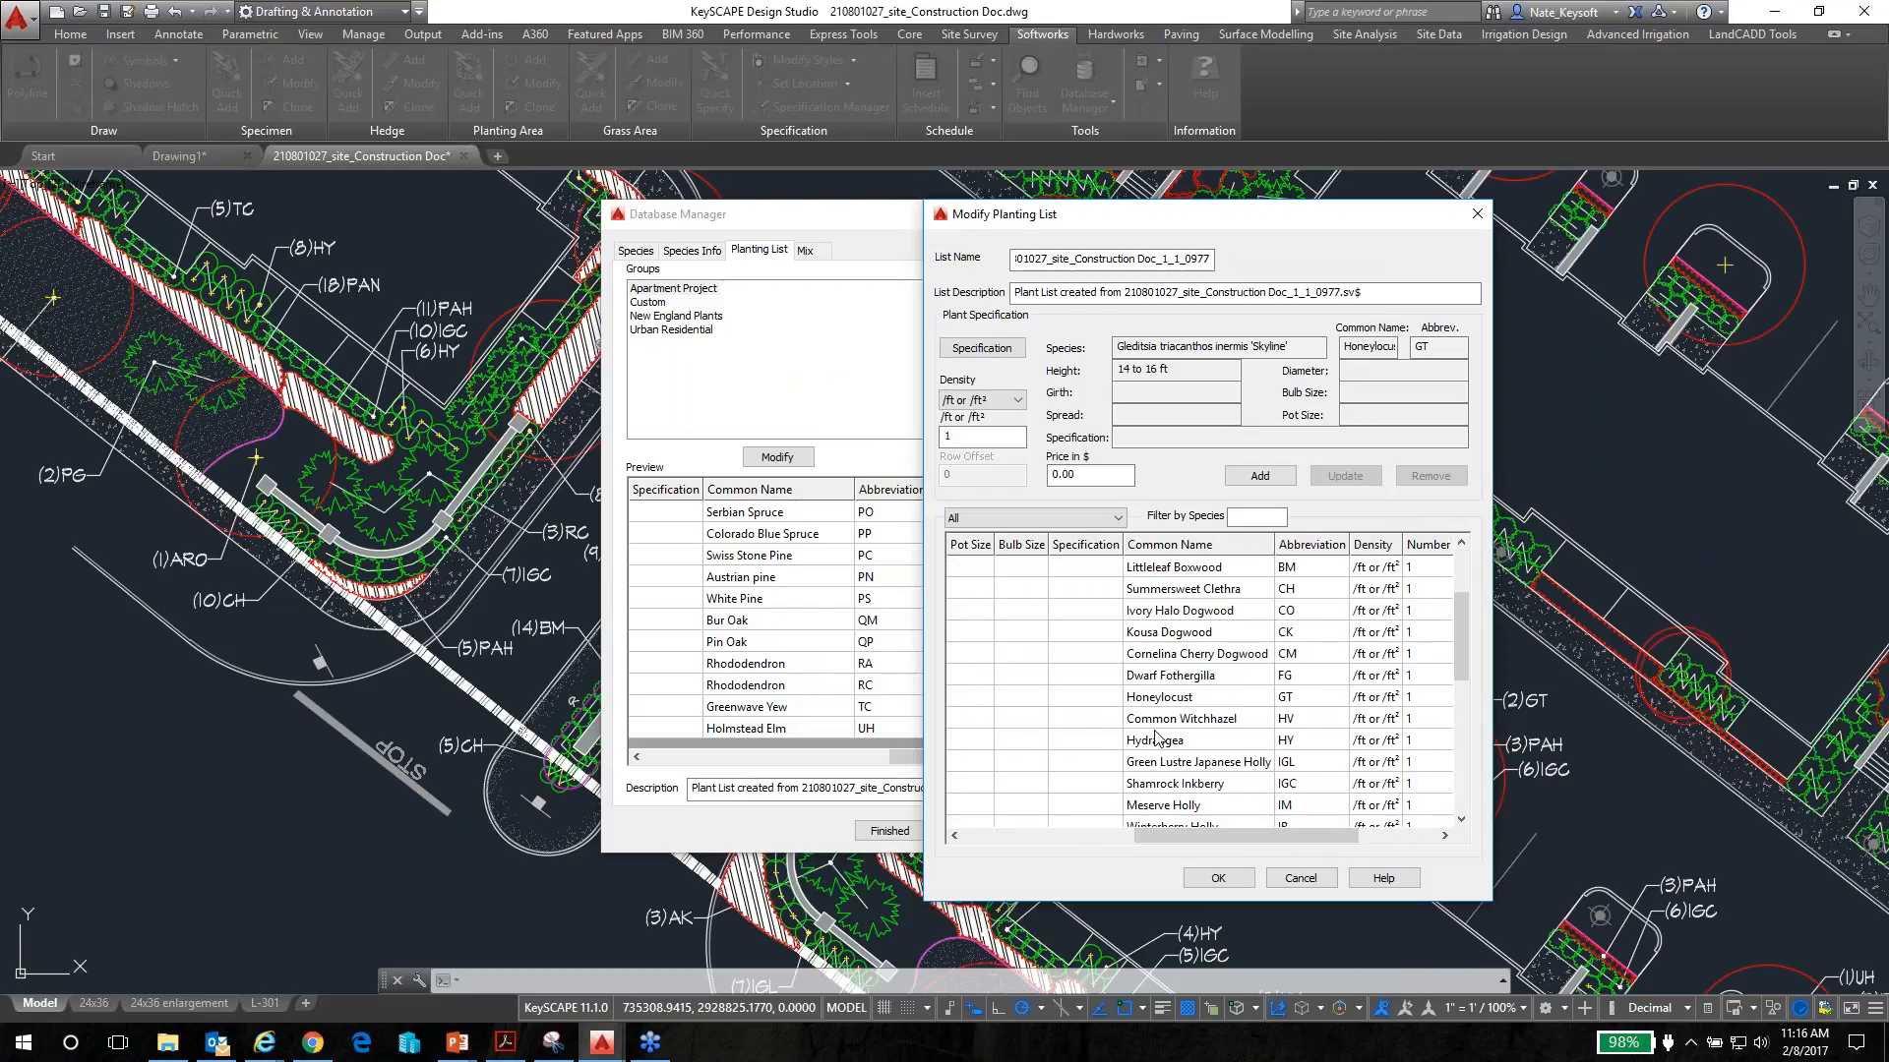
scroll(1157, 737, "up", 2)
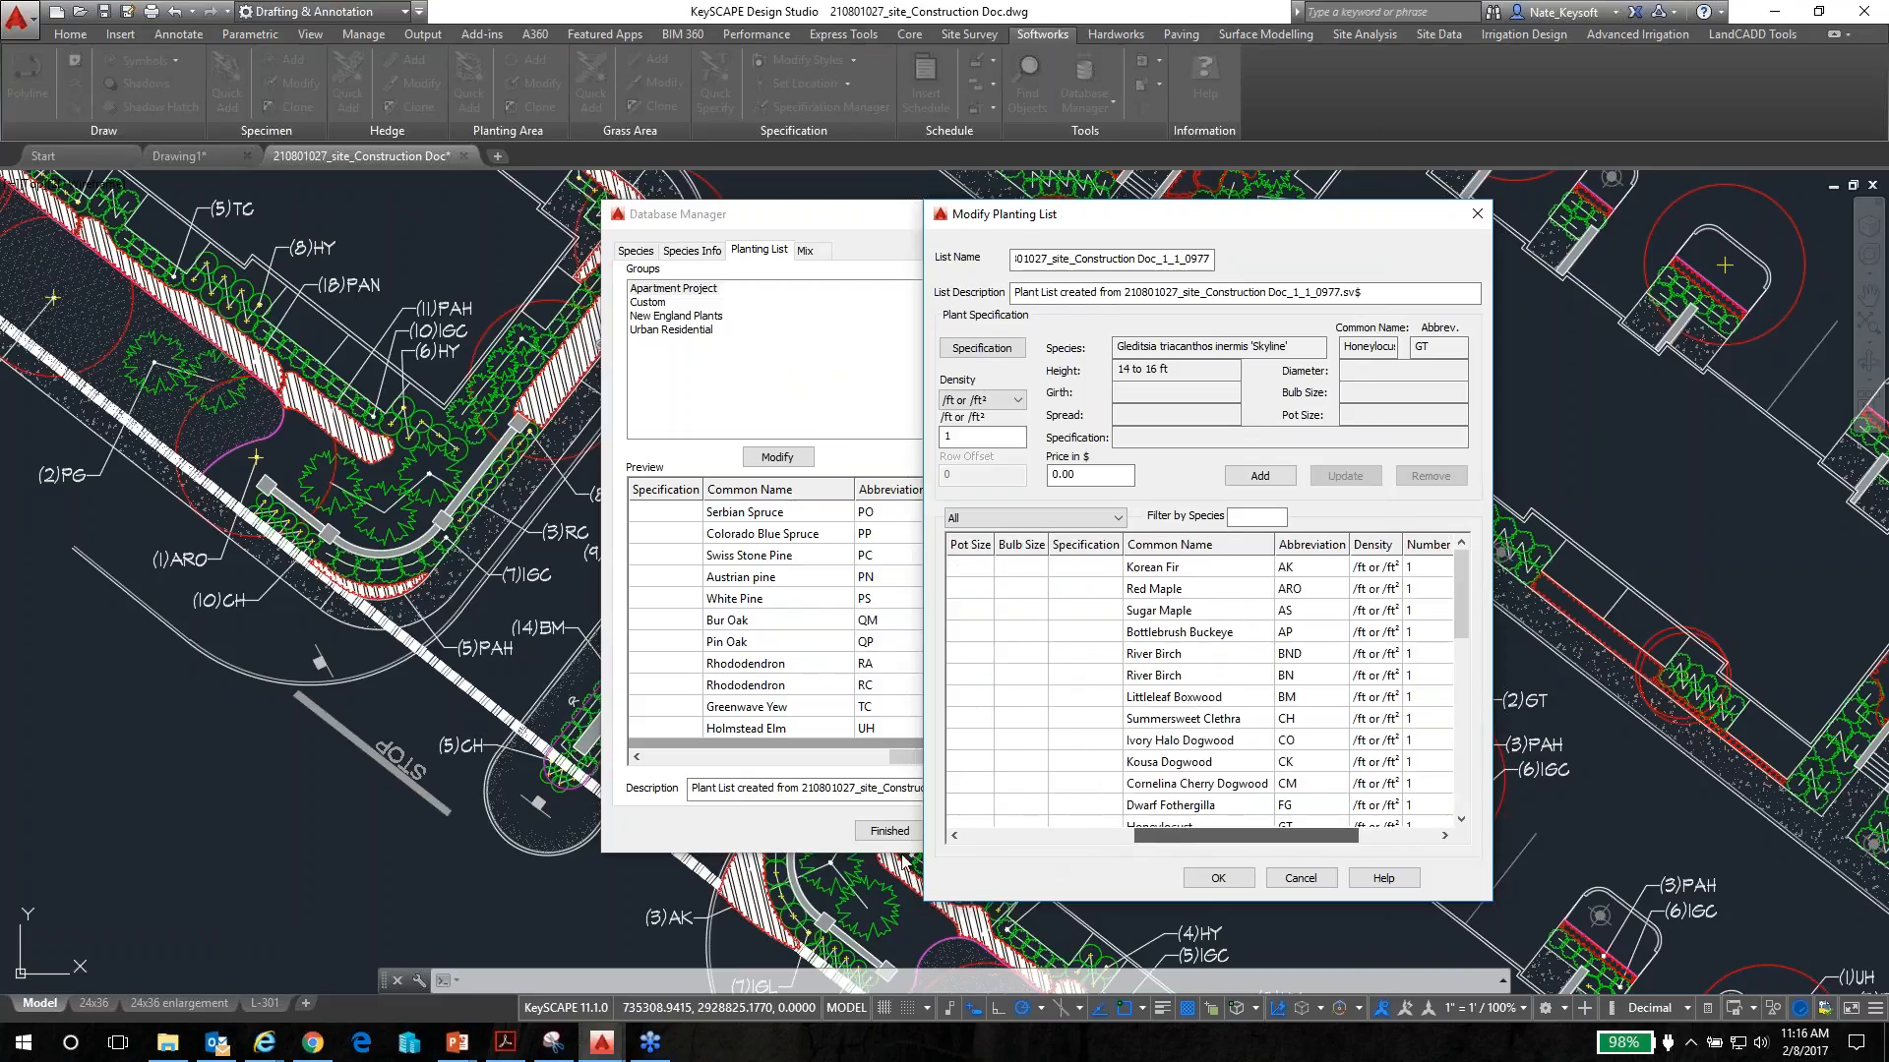
scroll(1058, 720, "down", 3)
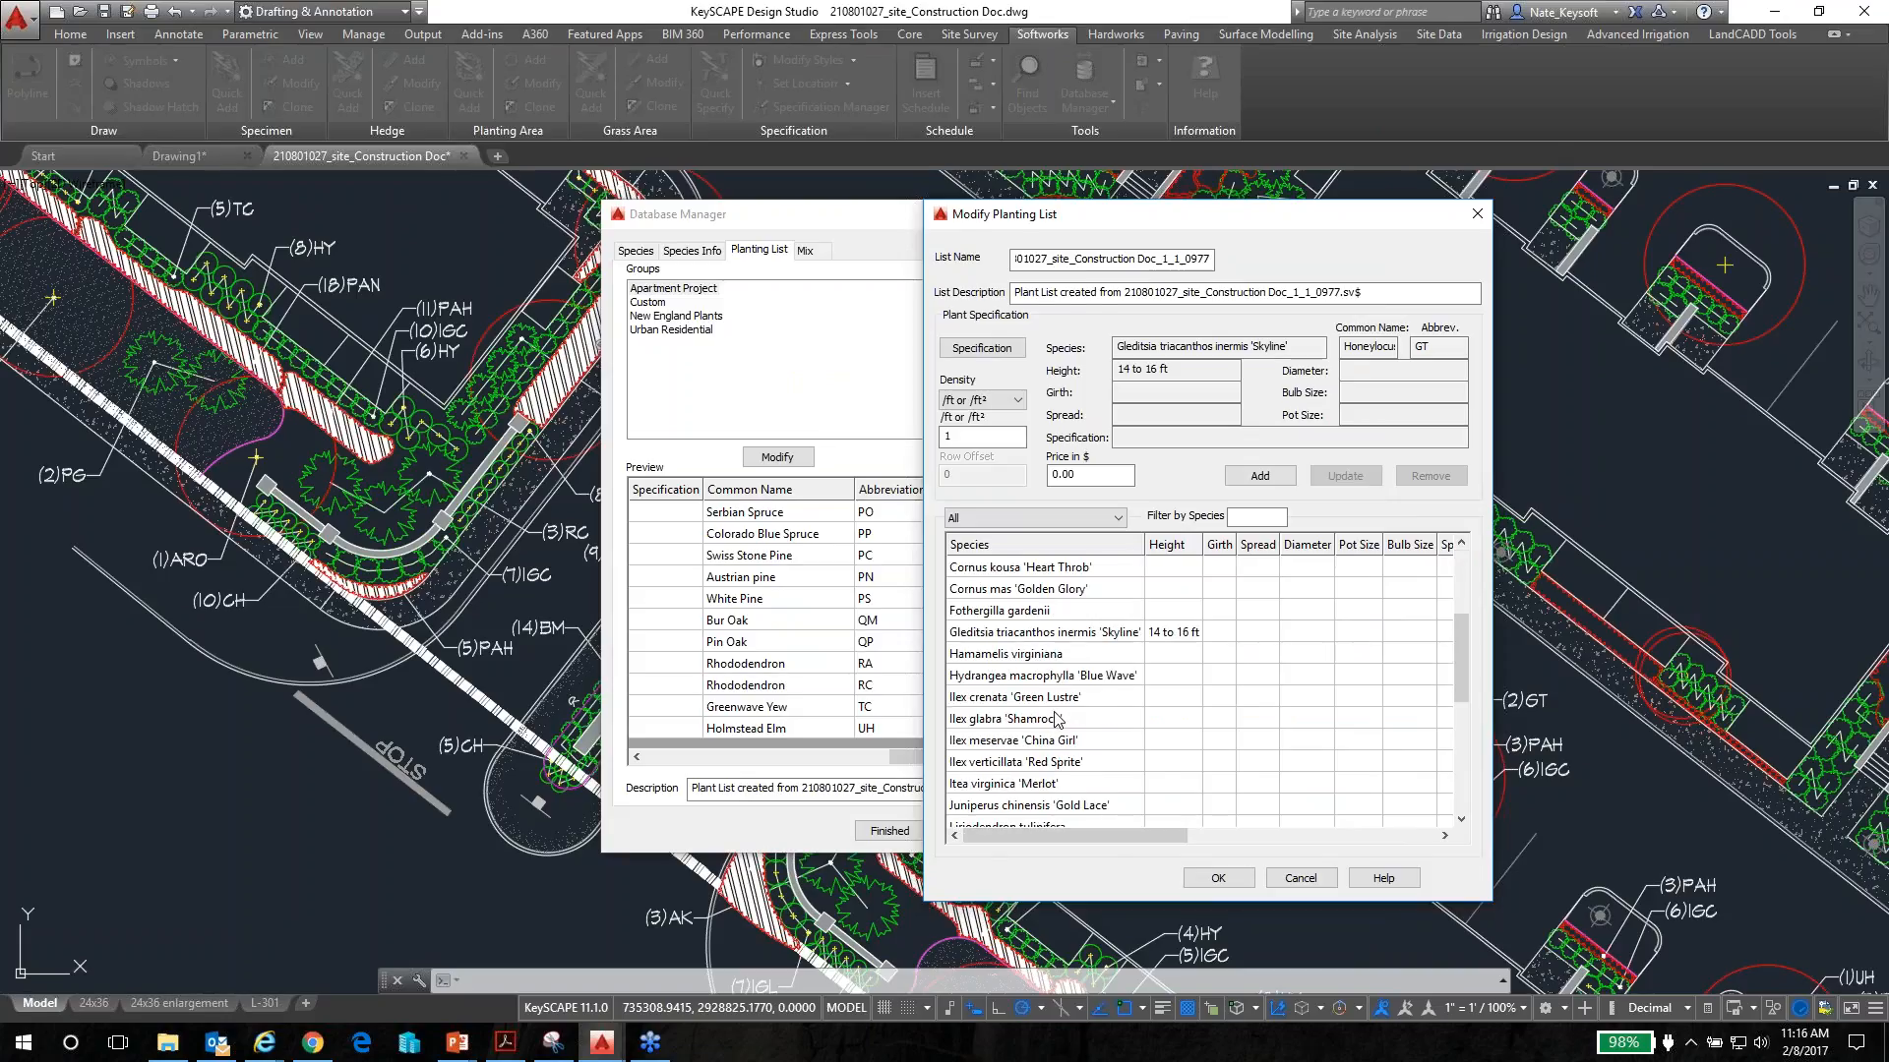
left_click(1076, 635)
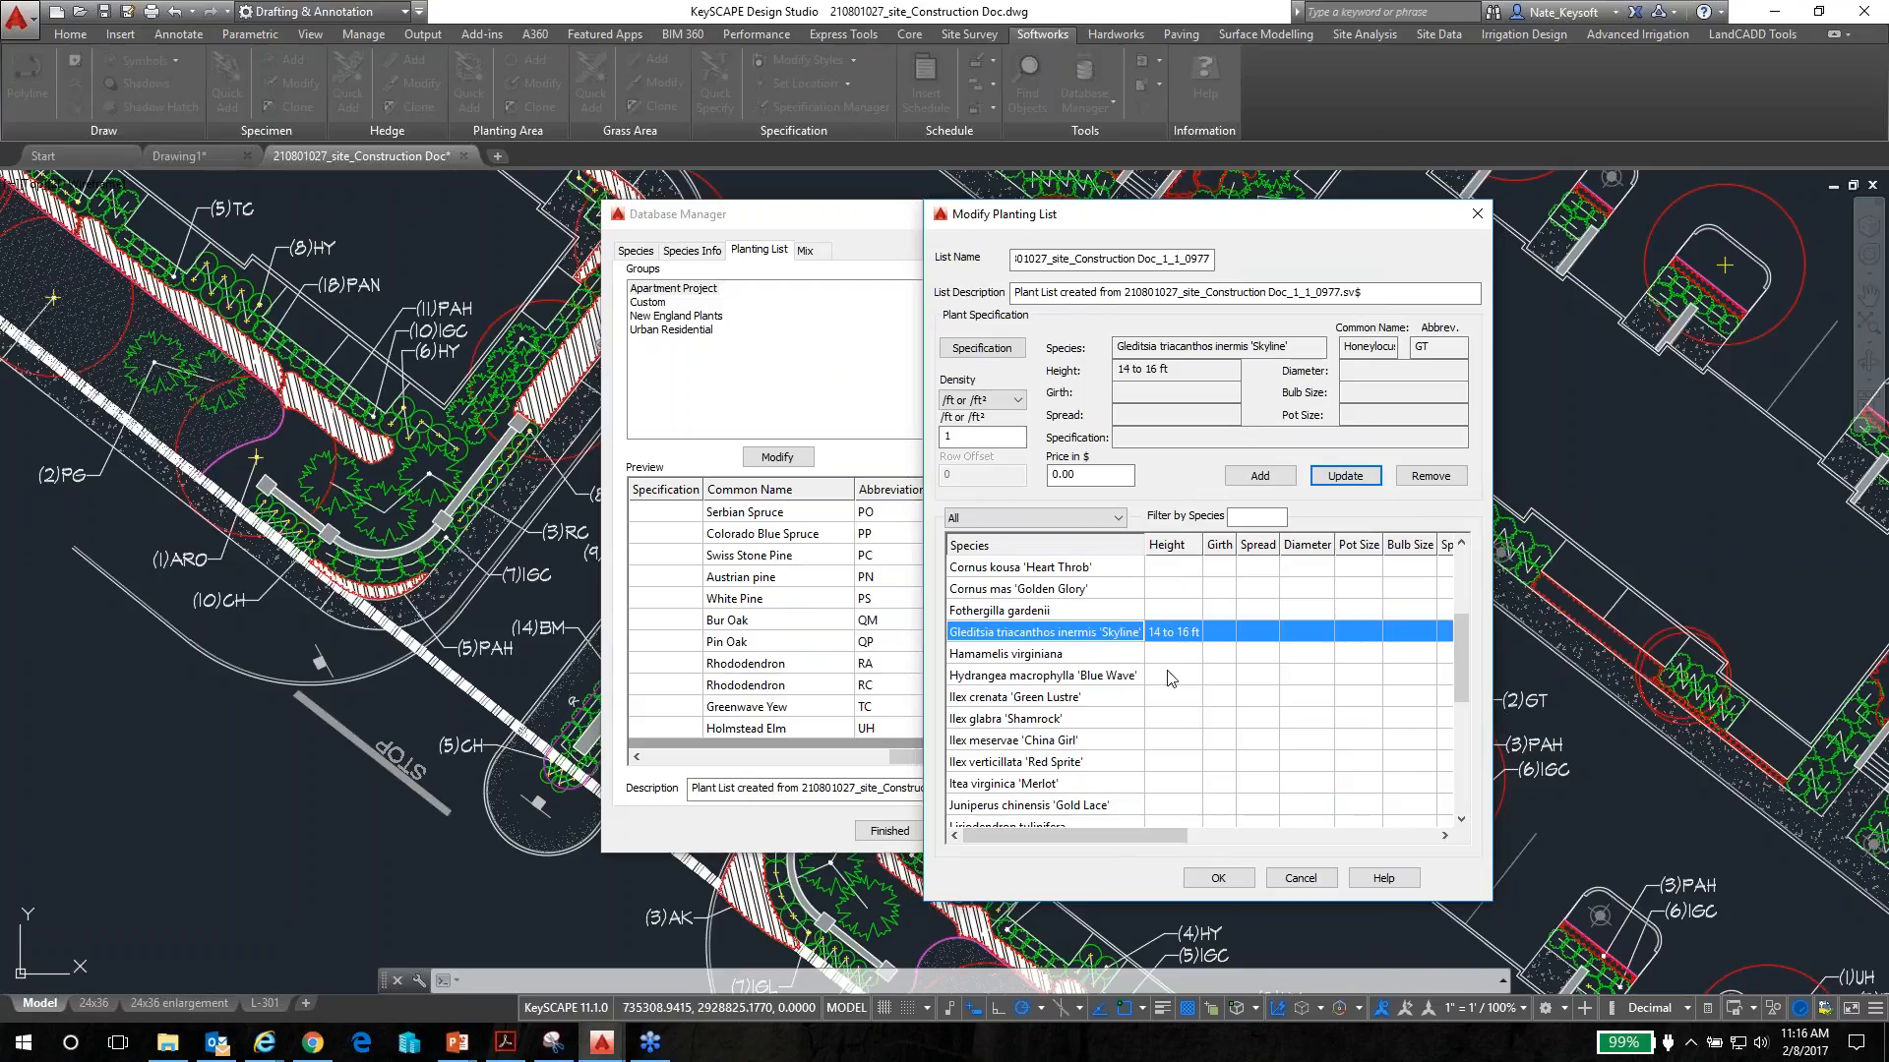
left_click(1219, 879)
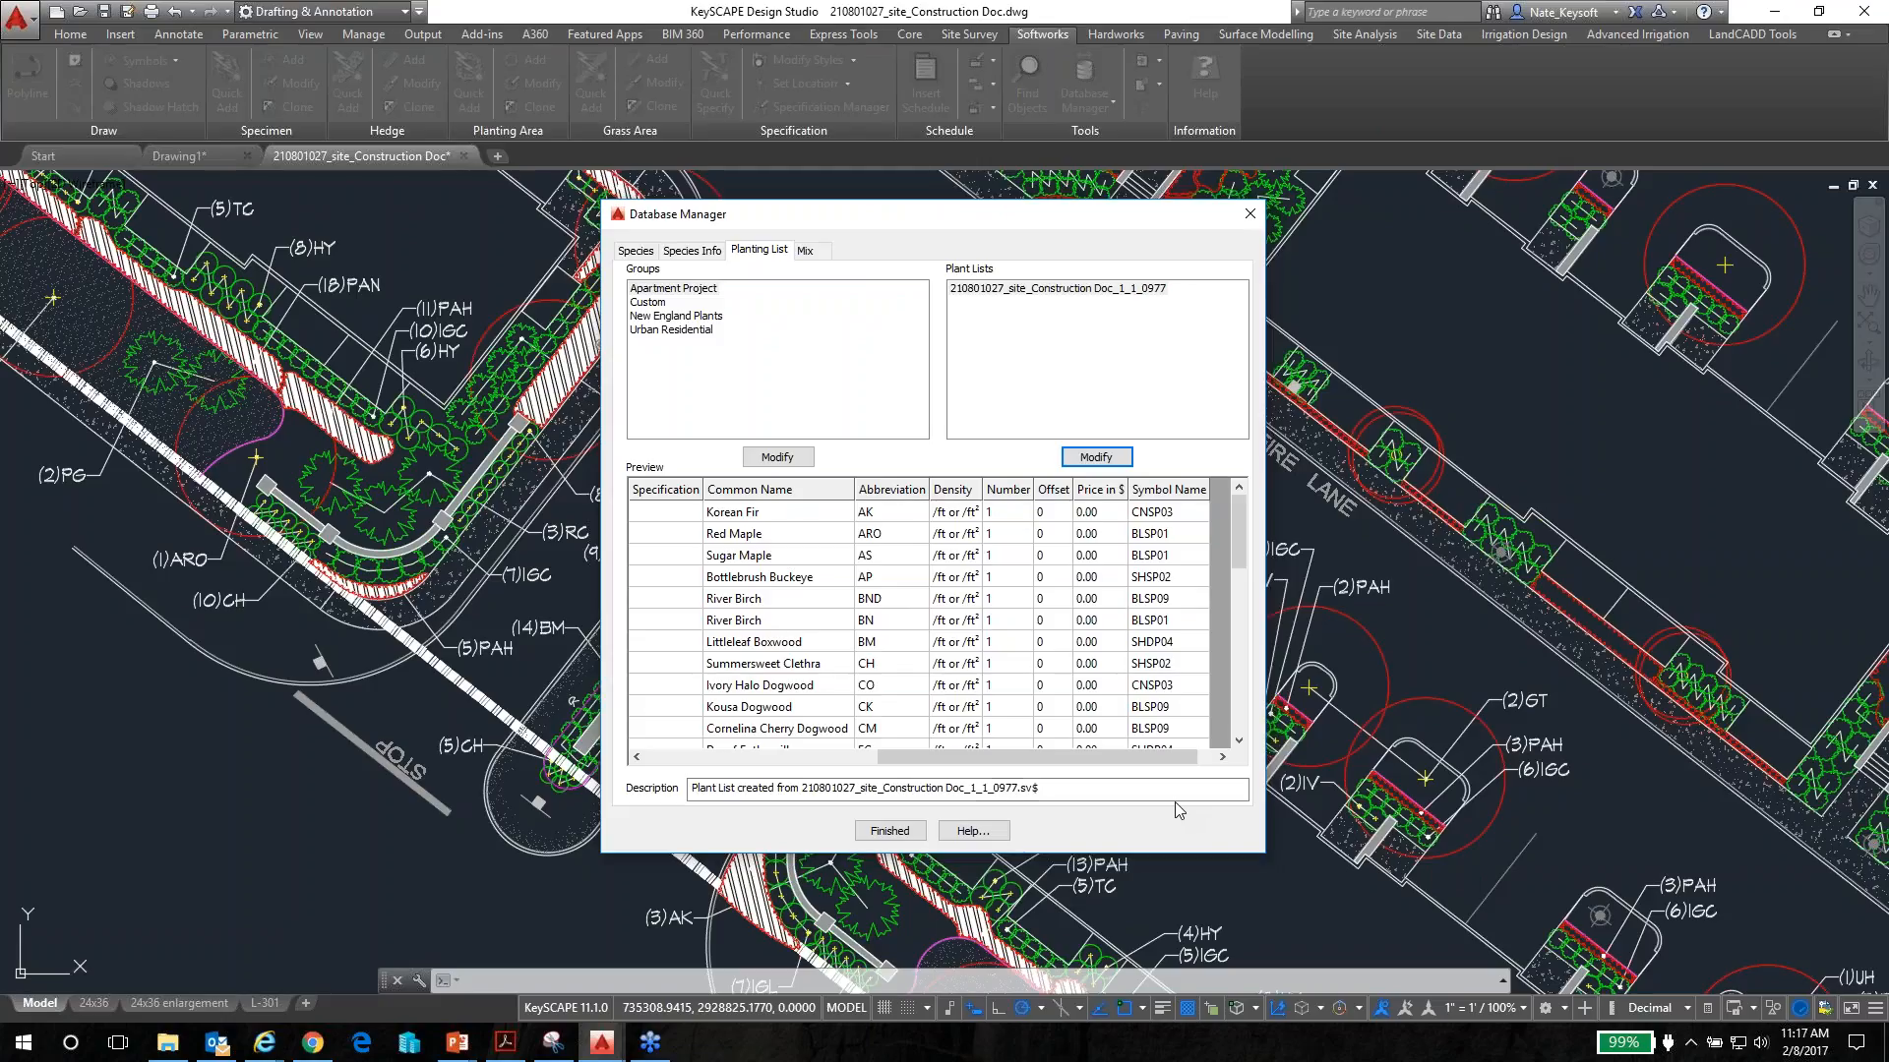
Check the height column in the list preview and reopen the extracted plant list for modification
left_click_drag(1088, 759, 915, 756)
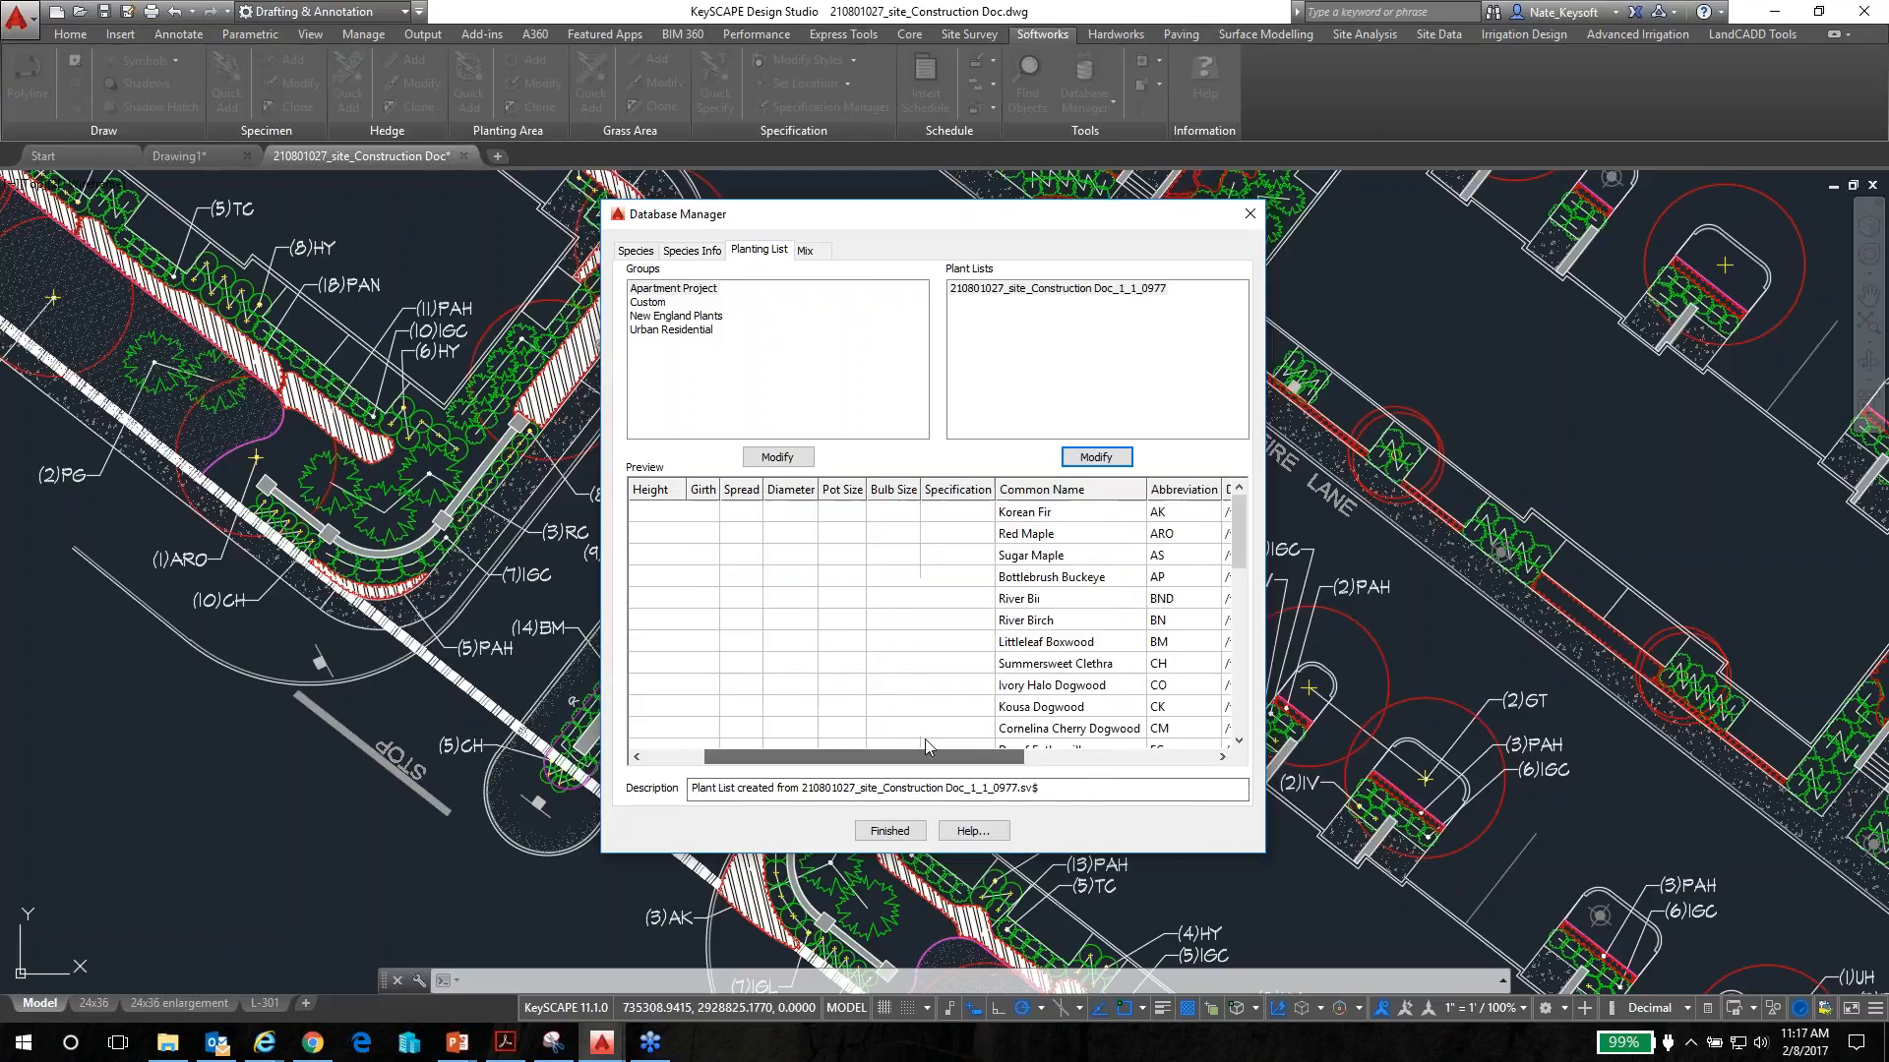
left_click(1098, 458)
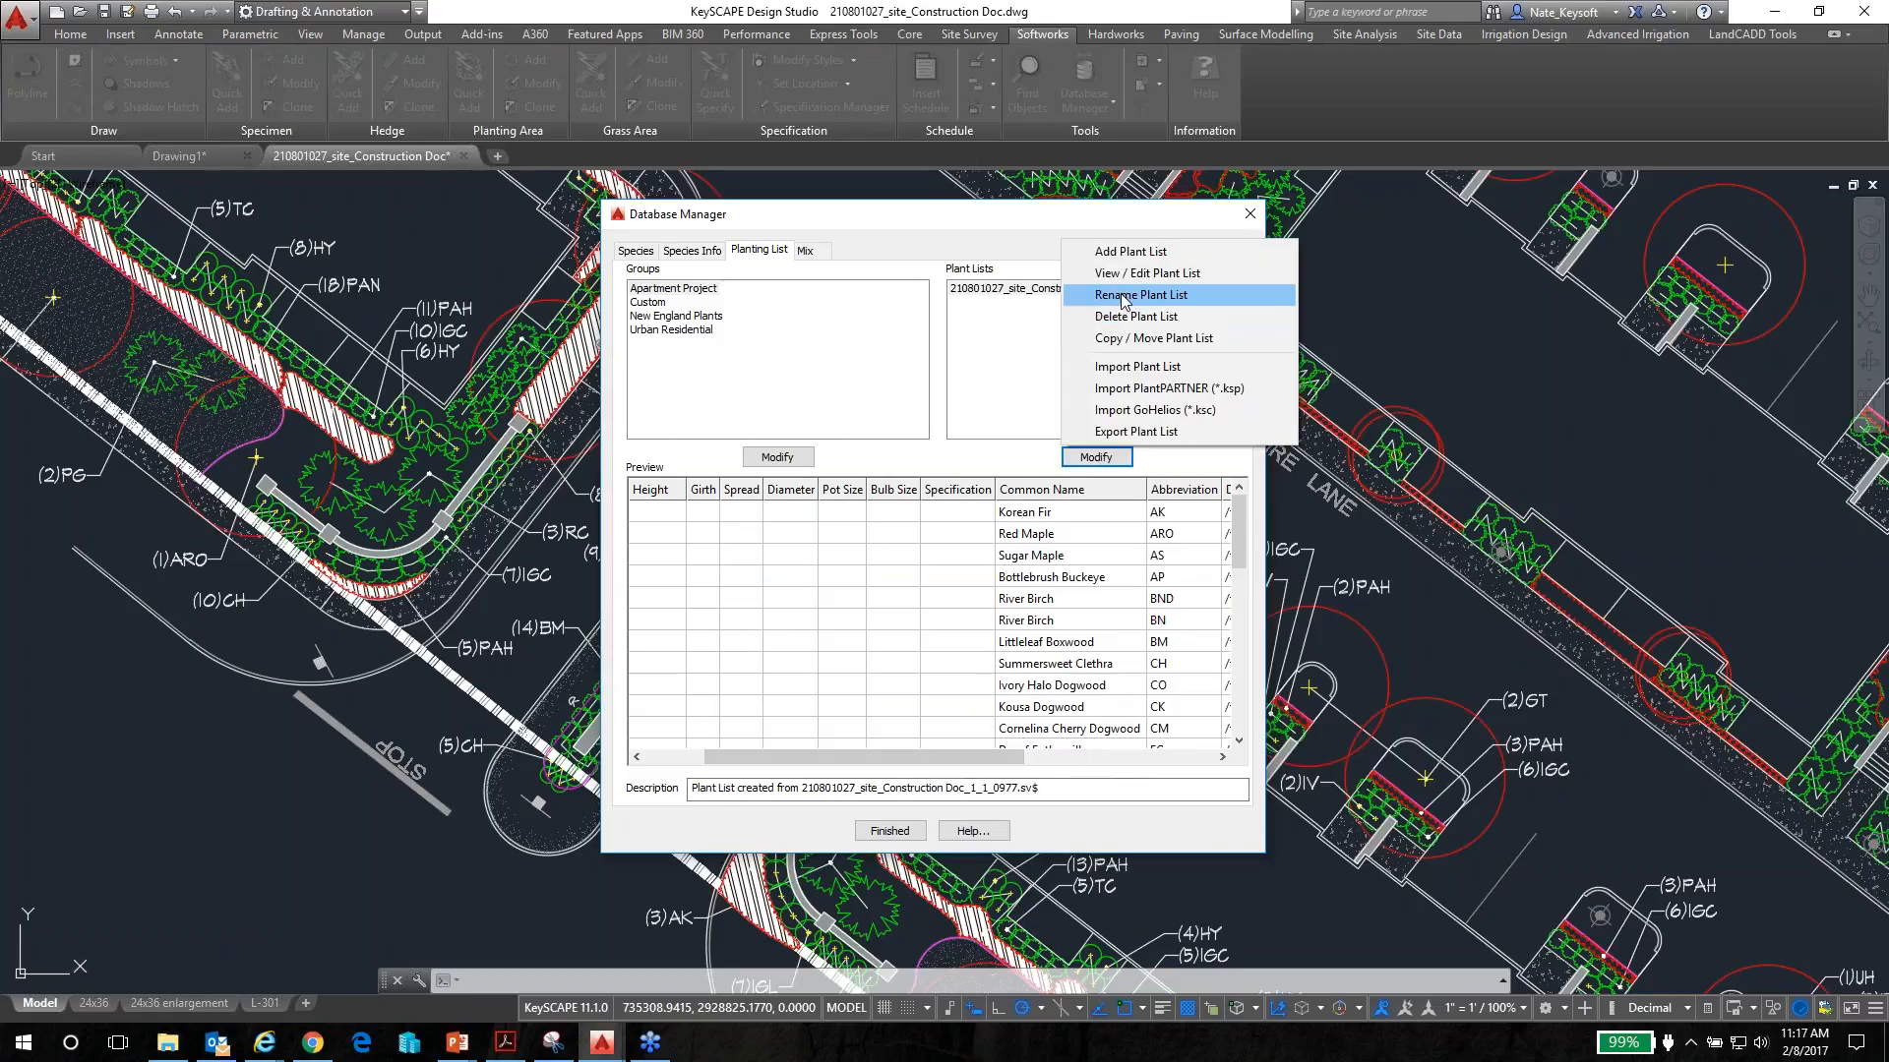
left_click(1123, 297)
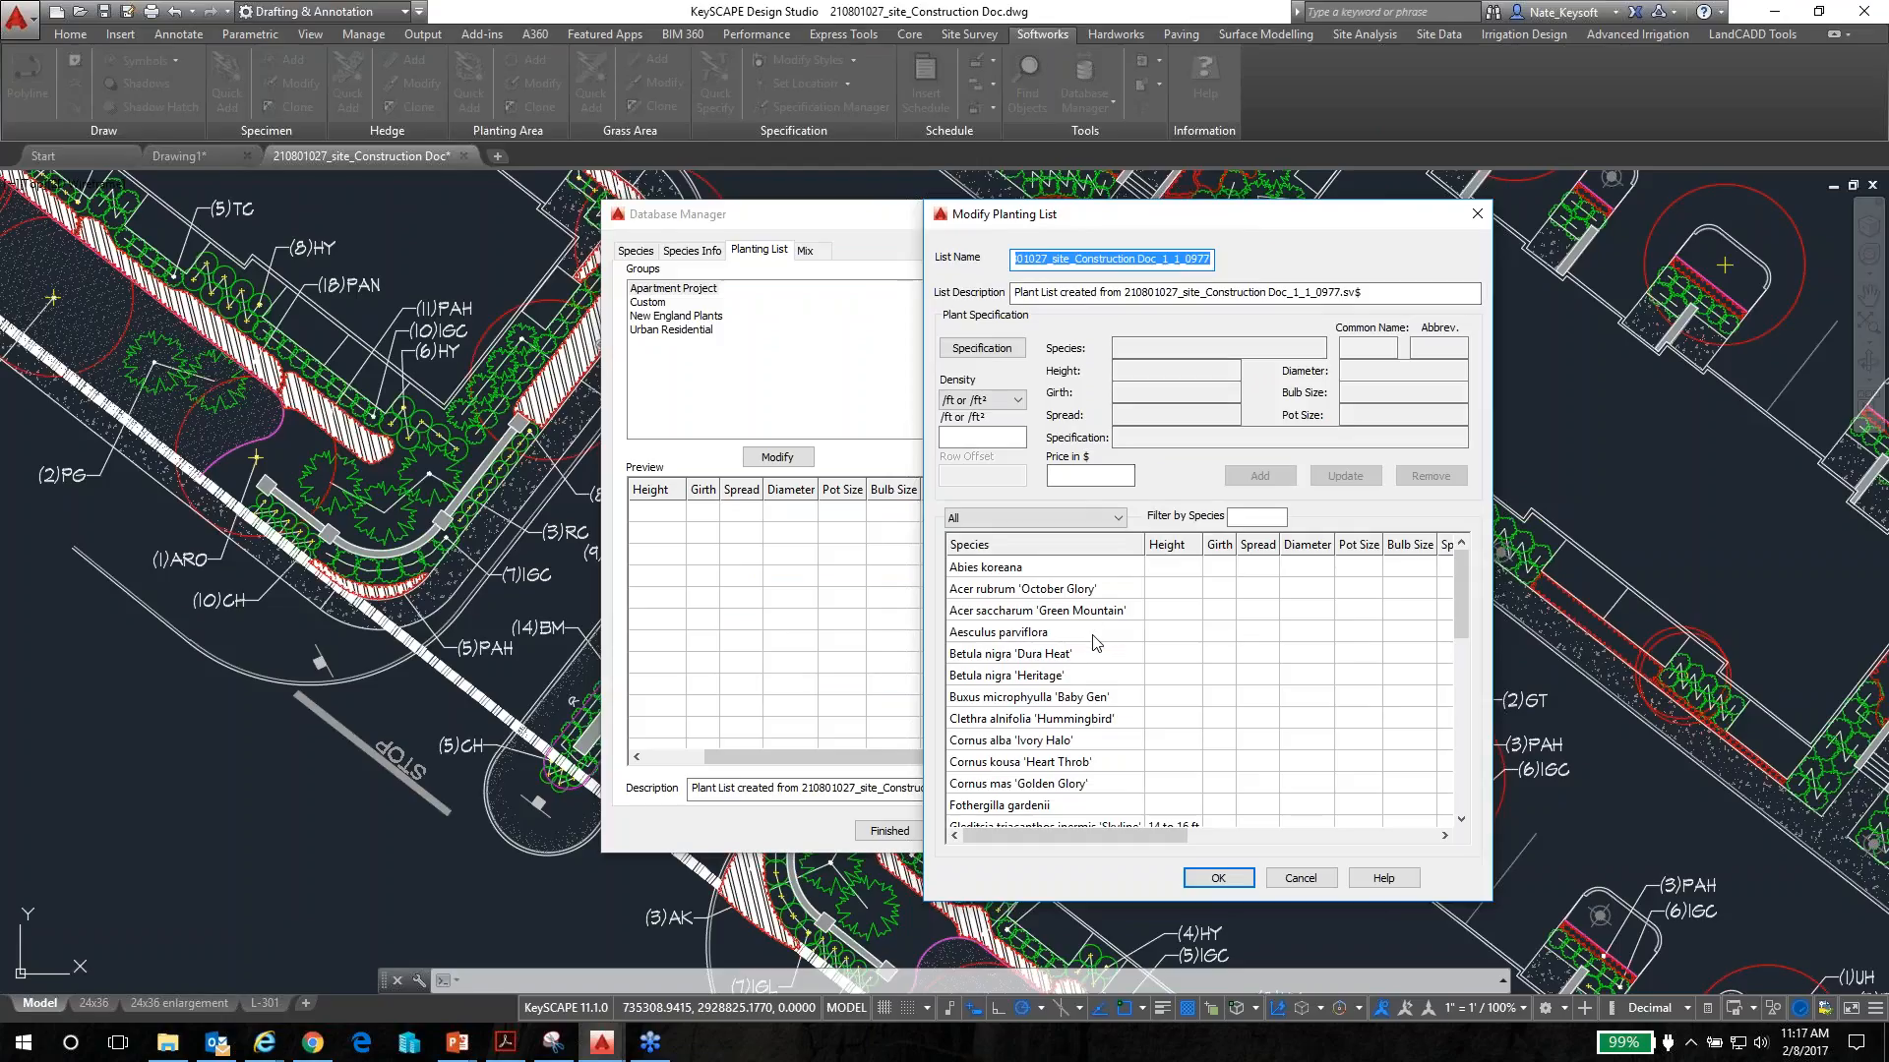
Add a second Gleditsia triacanthos inermis 'Skyline' entry to the list with a height of 10 to 12 ft
scroll(1096, 641, "down", 1)
left_click(1093, 764)
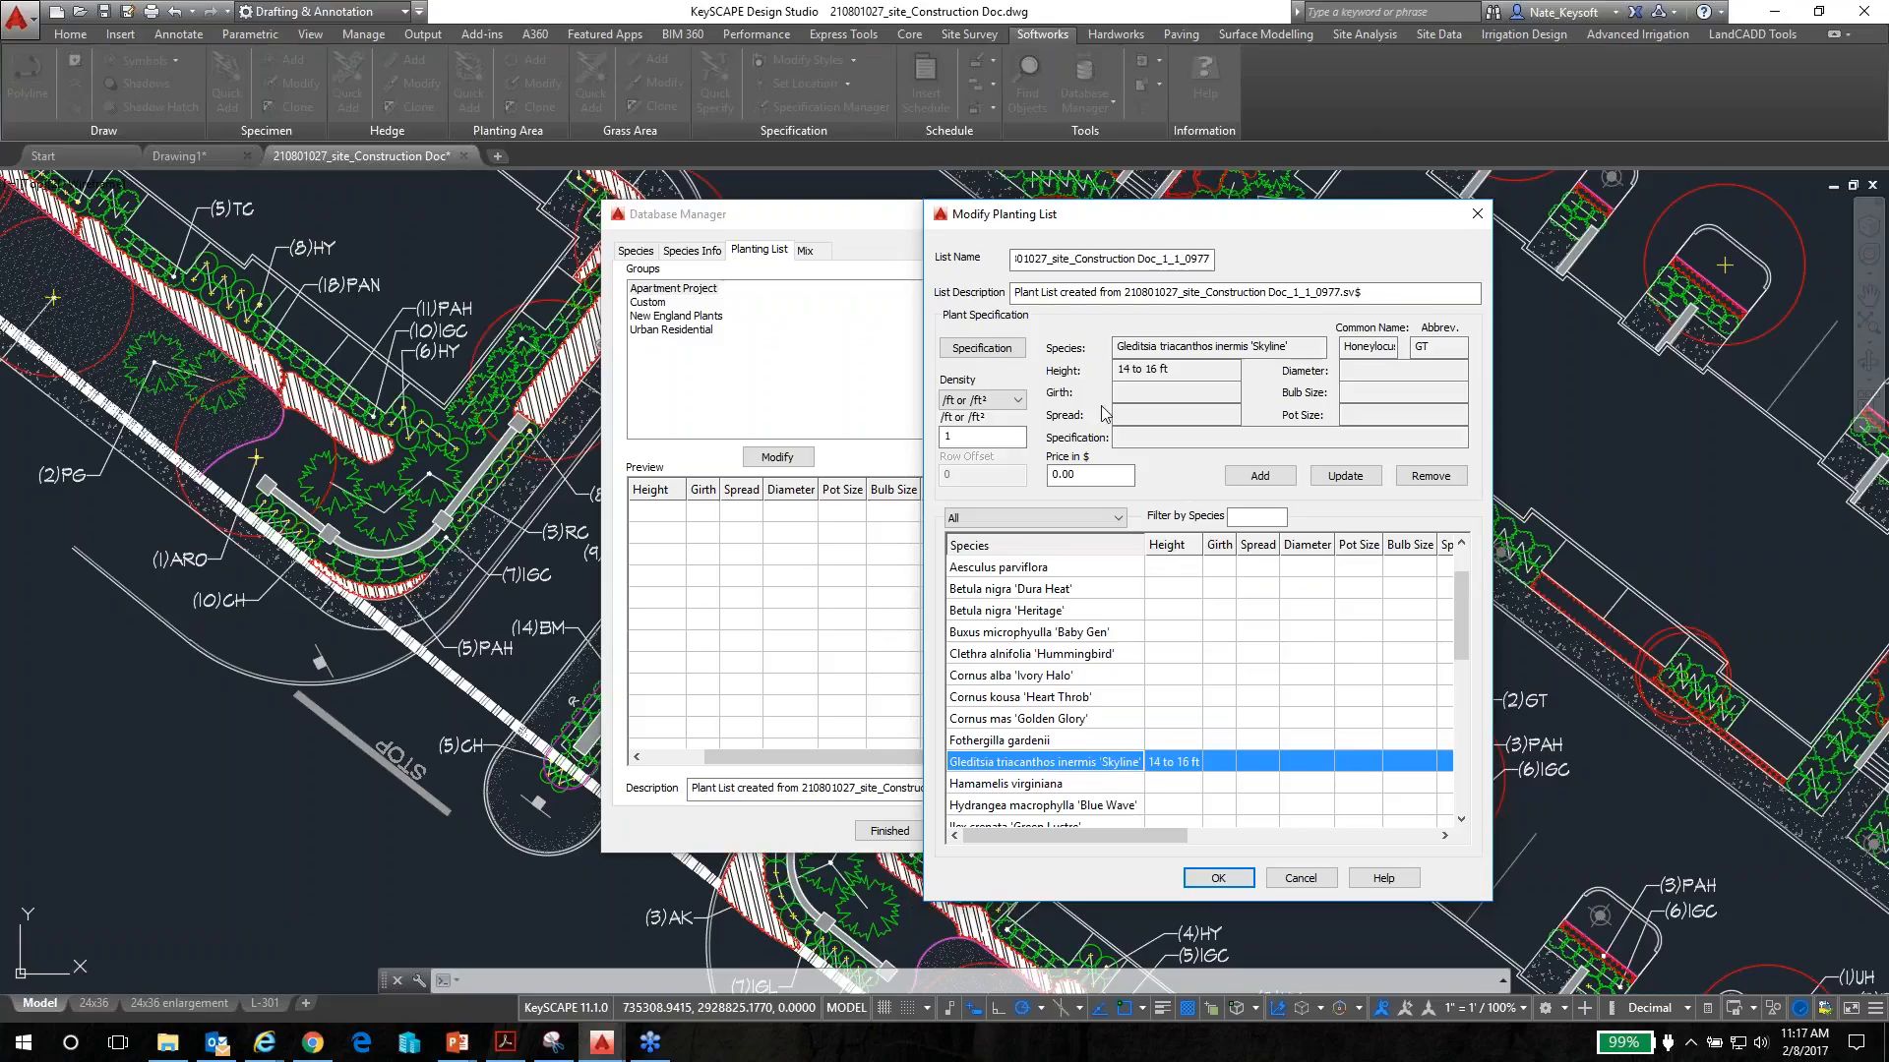
left_click(994, 352)
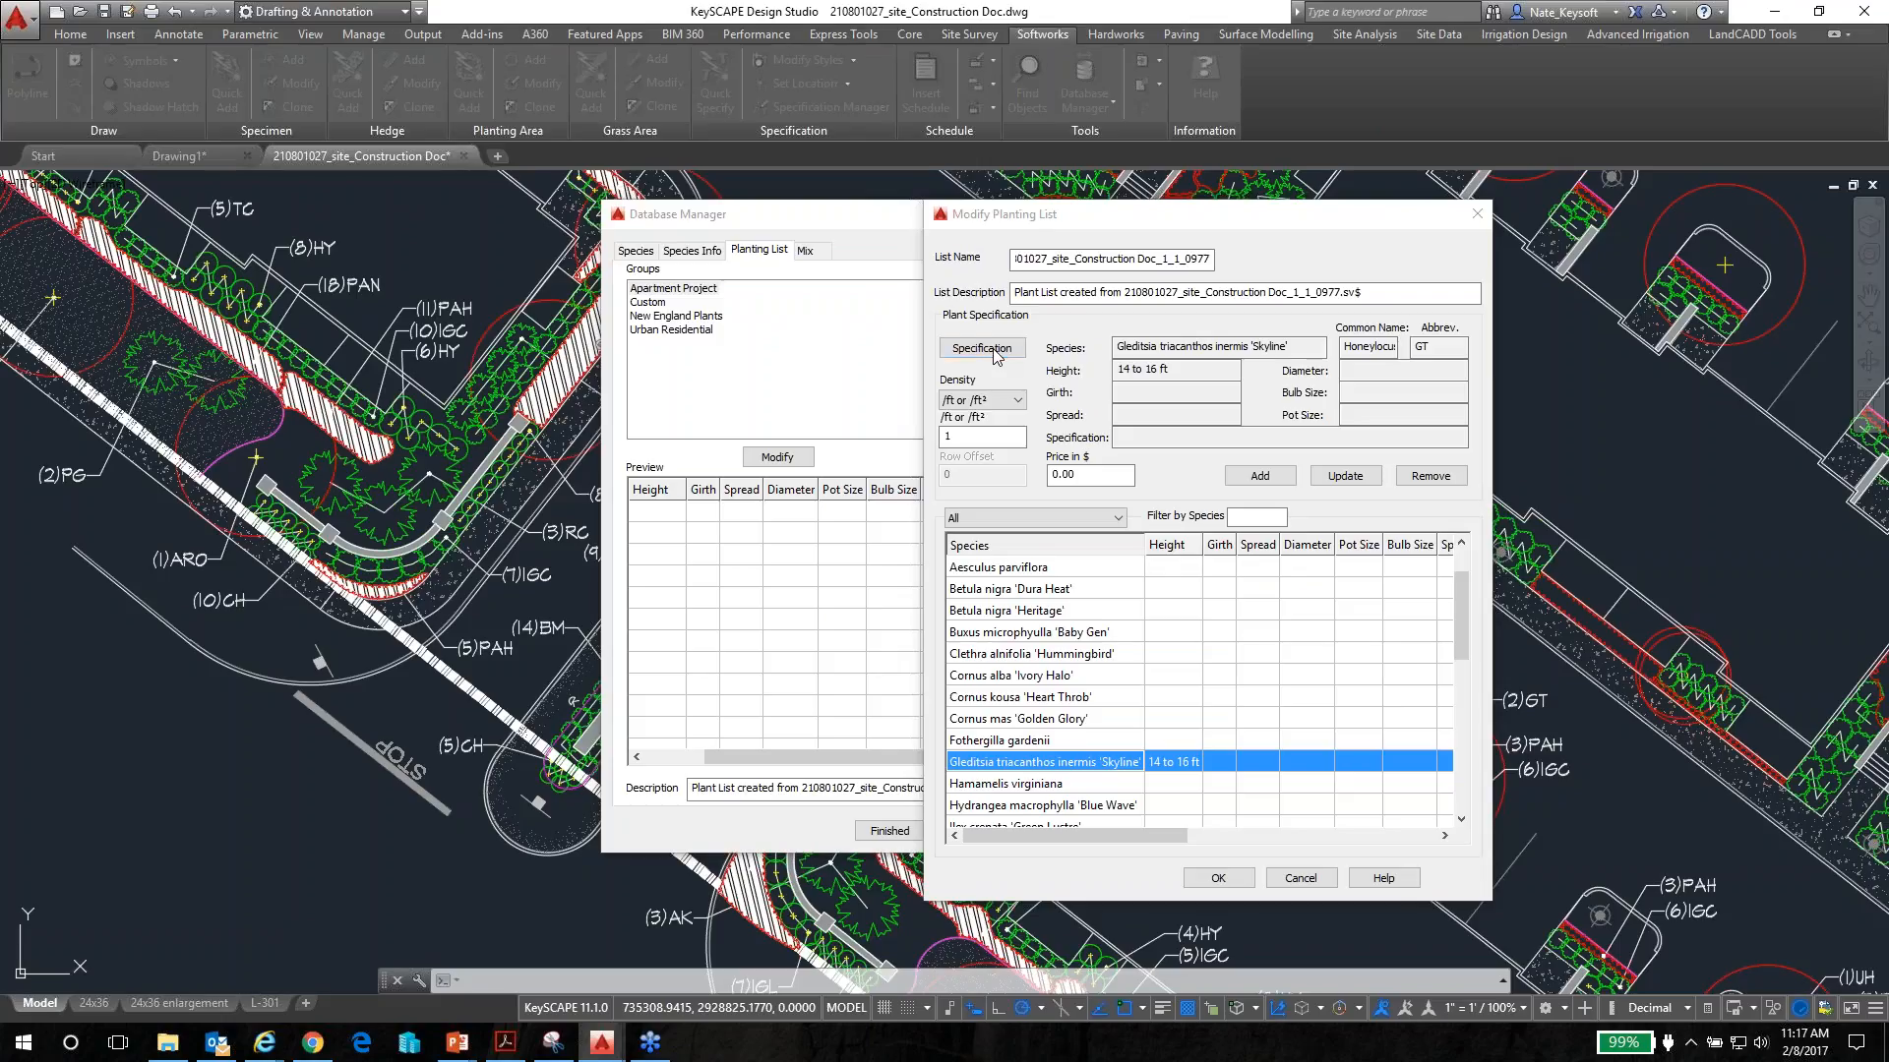
left_click(937, 405)
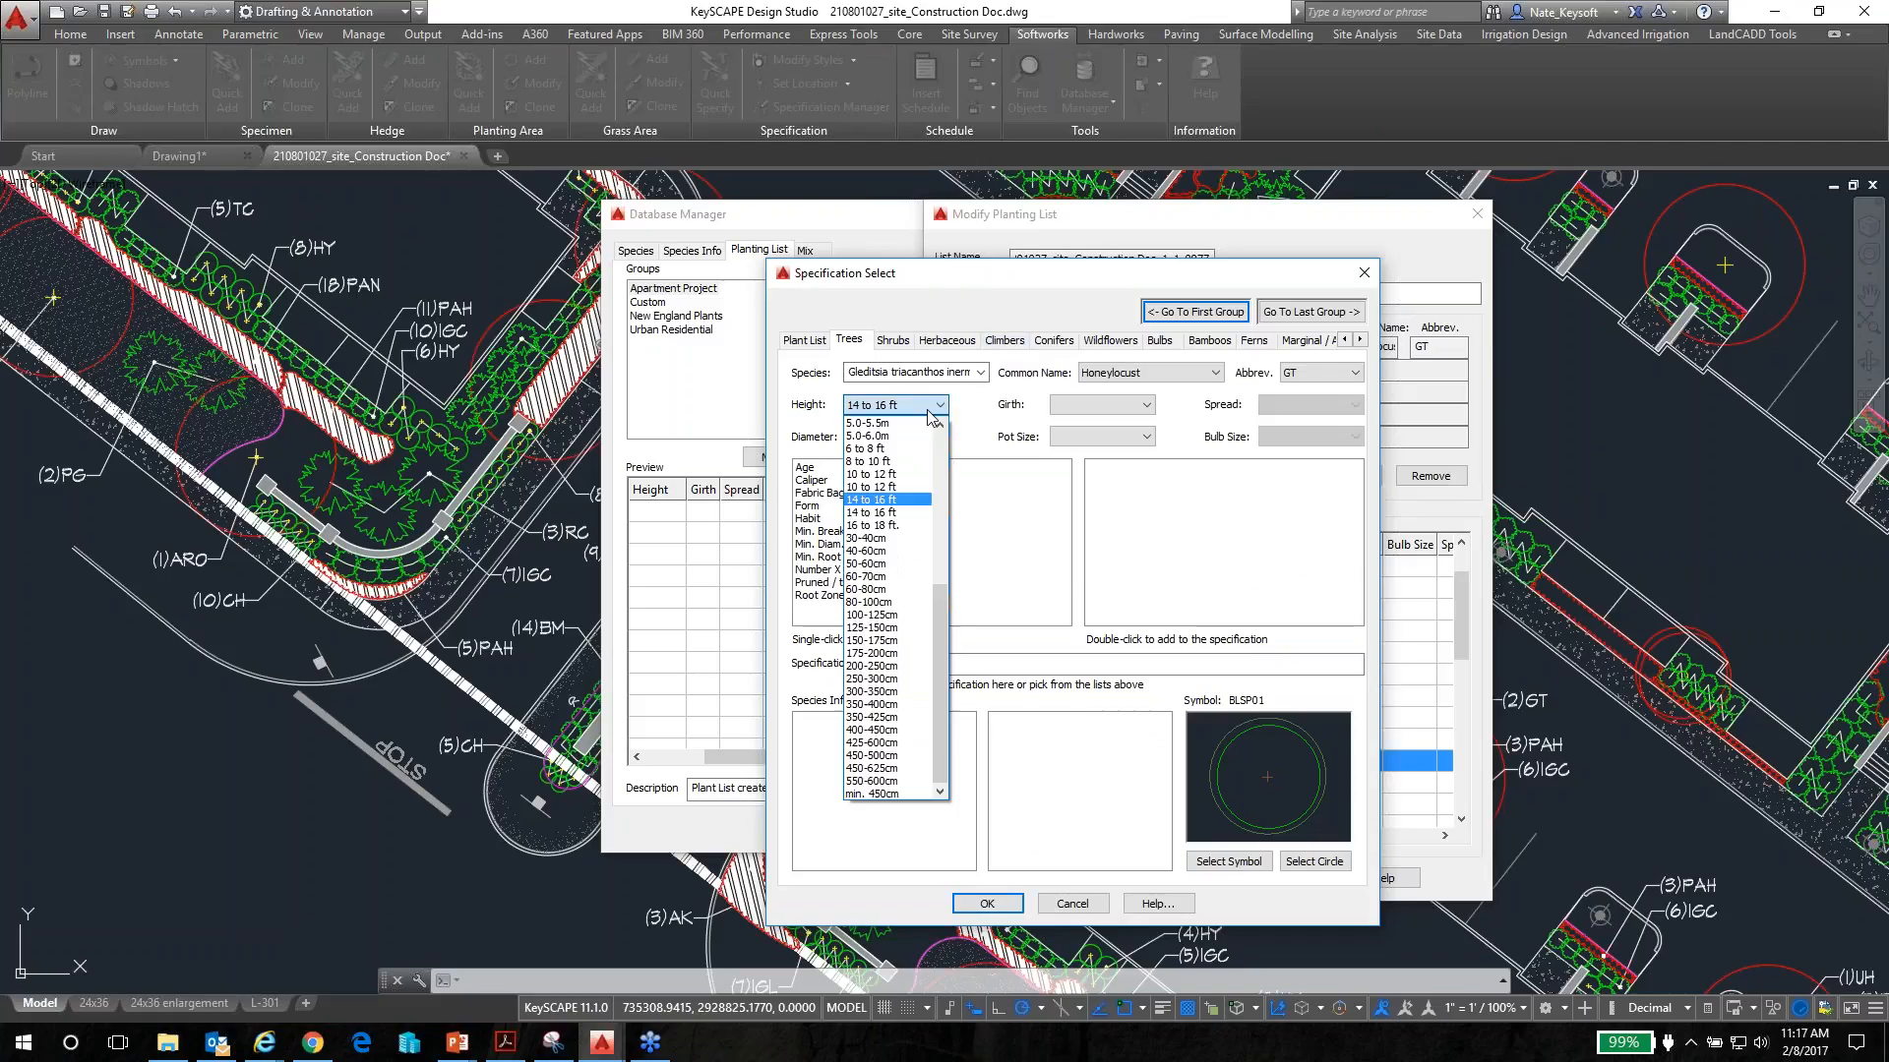
left_click(886, 487)
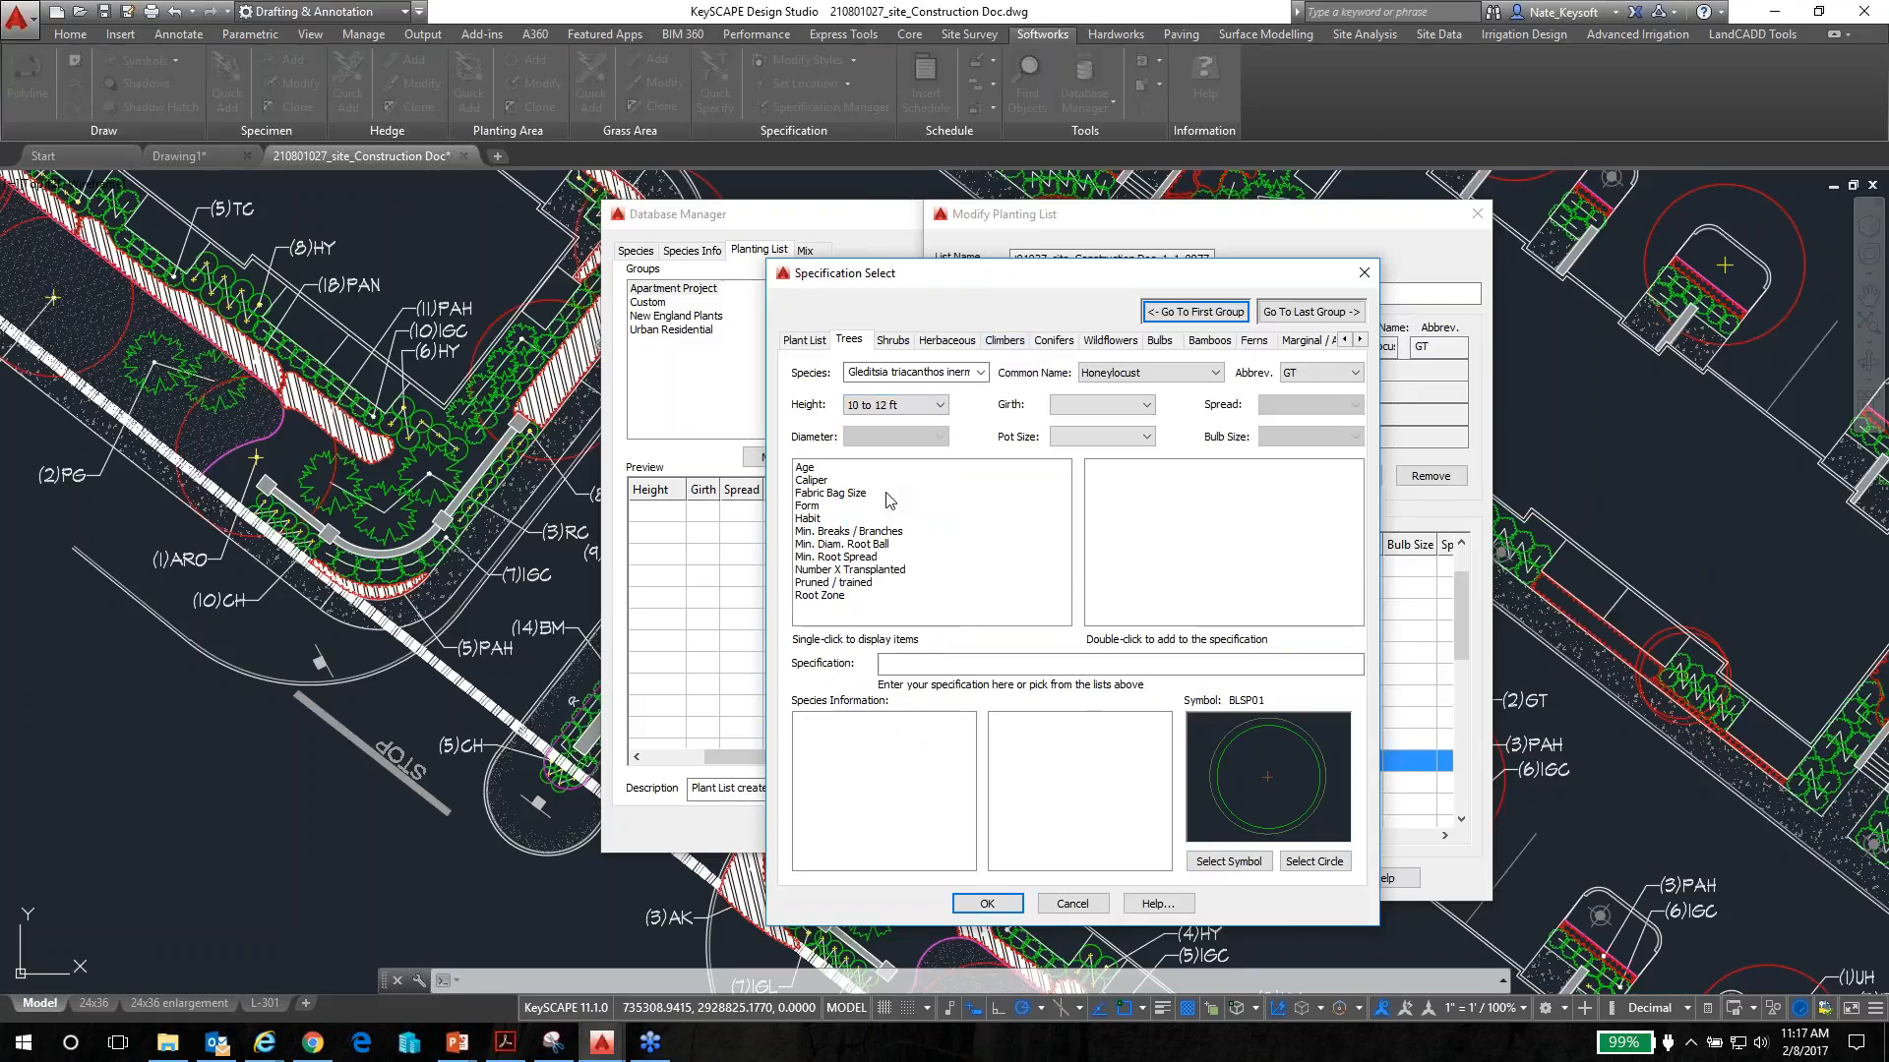
left_click(978, 910)
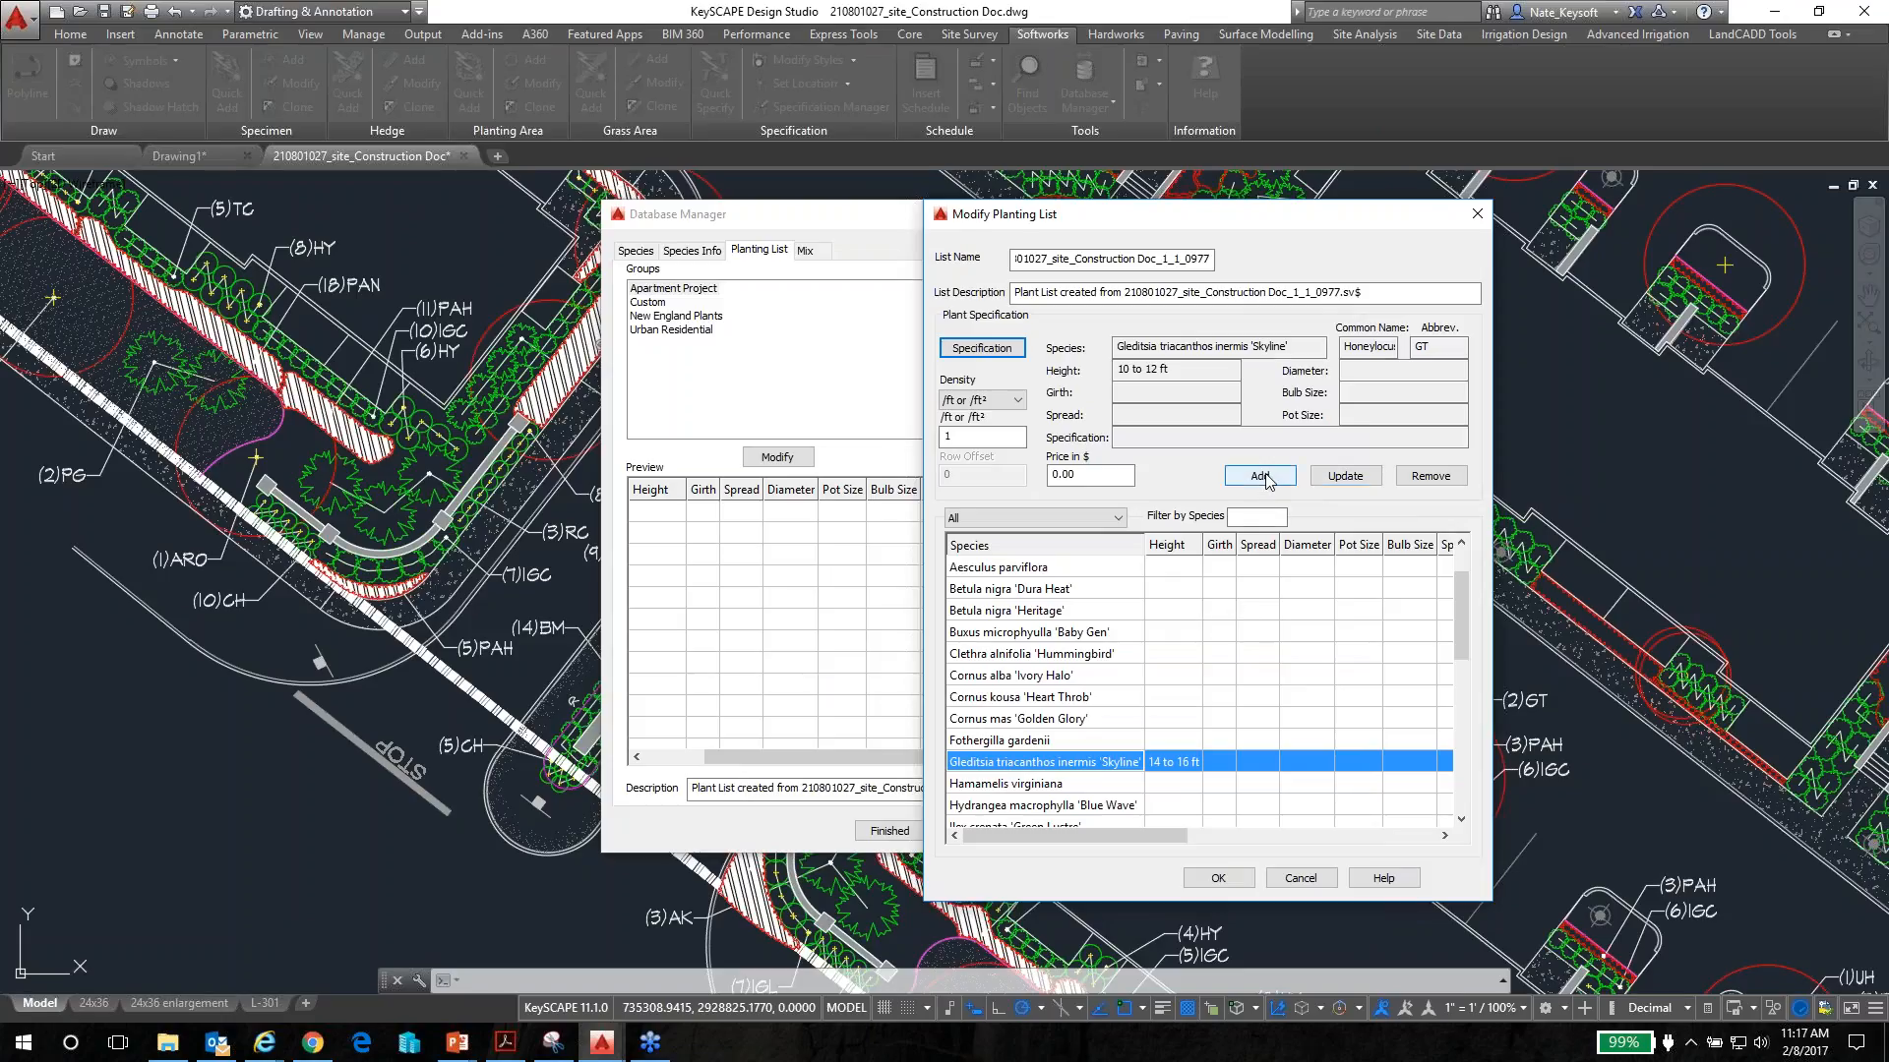
left_click(1261, 476)
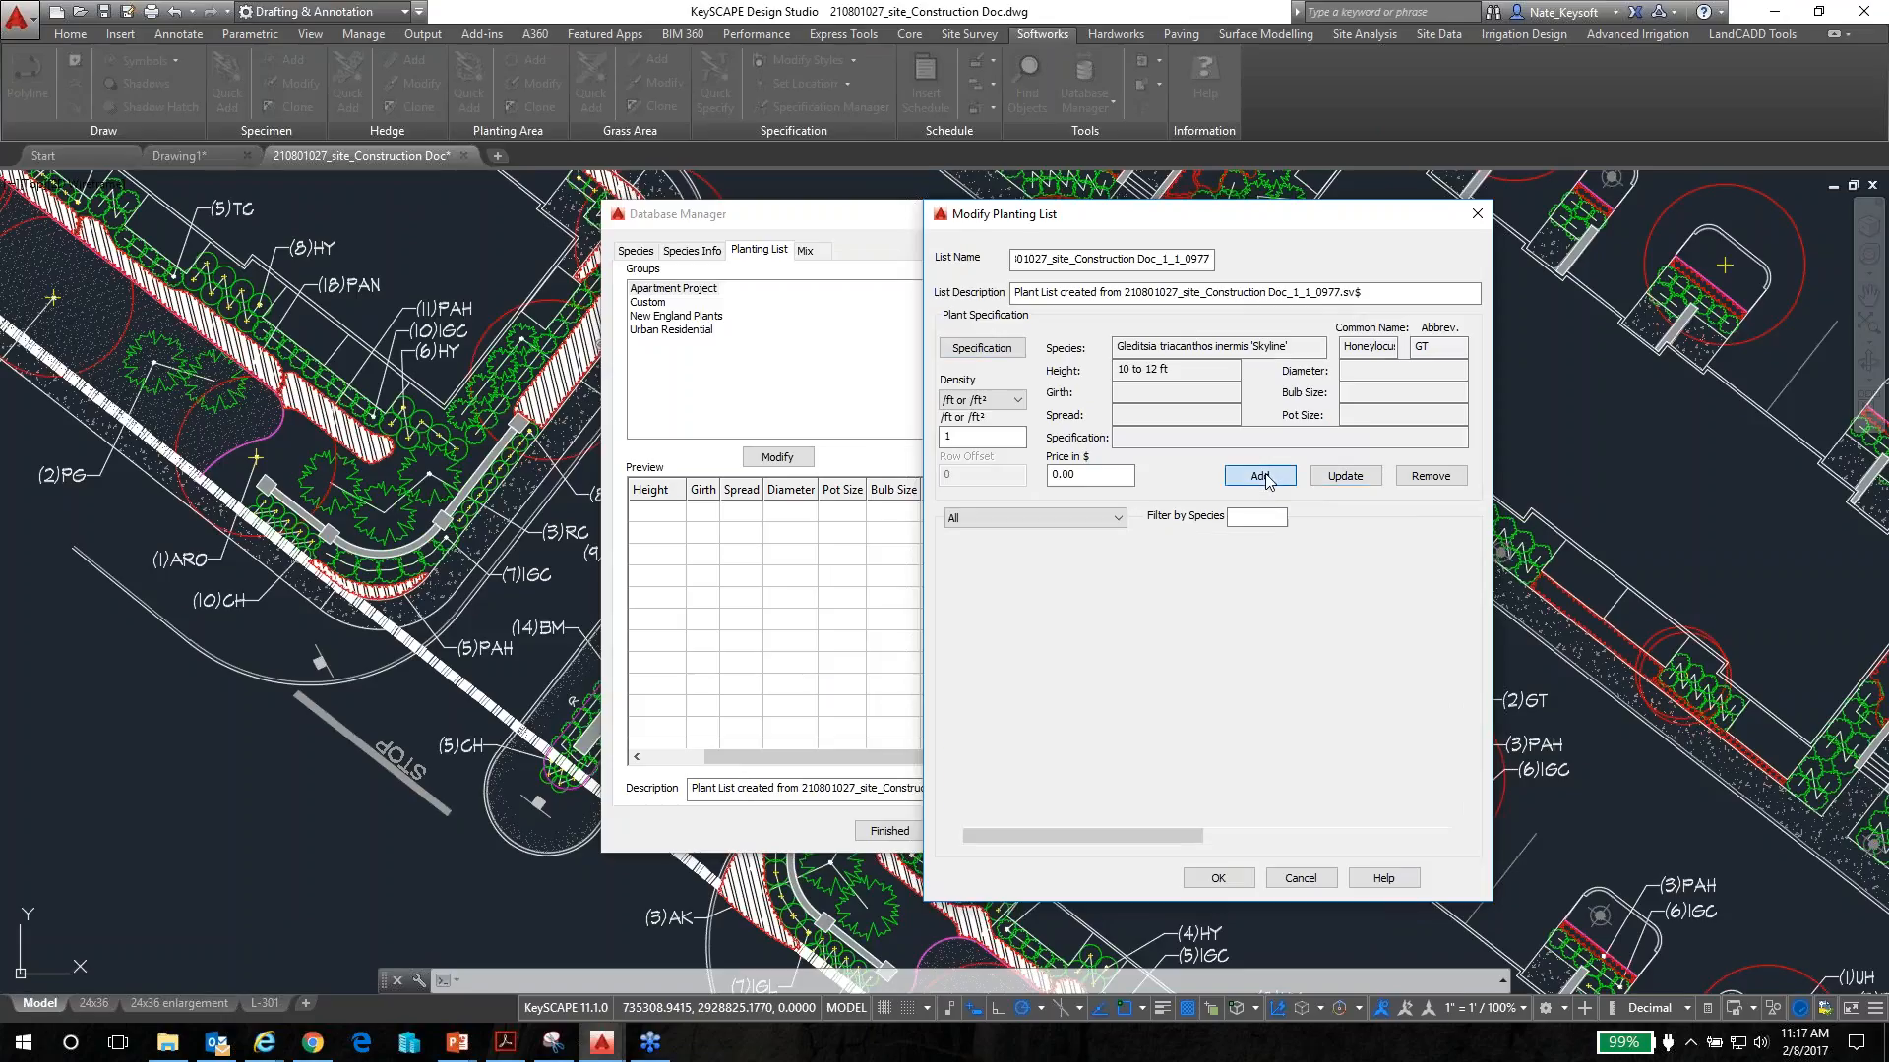
Check the added 10 to 12 ft Gleditsia entry, save the planting list, and review both Gleditsia entries in the list preview
scroll(1117, 632, "down", 6)
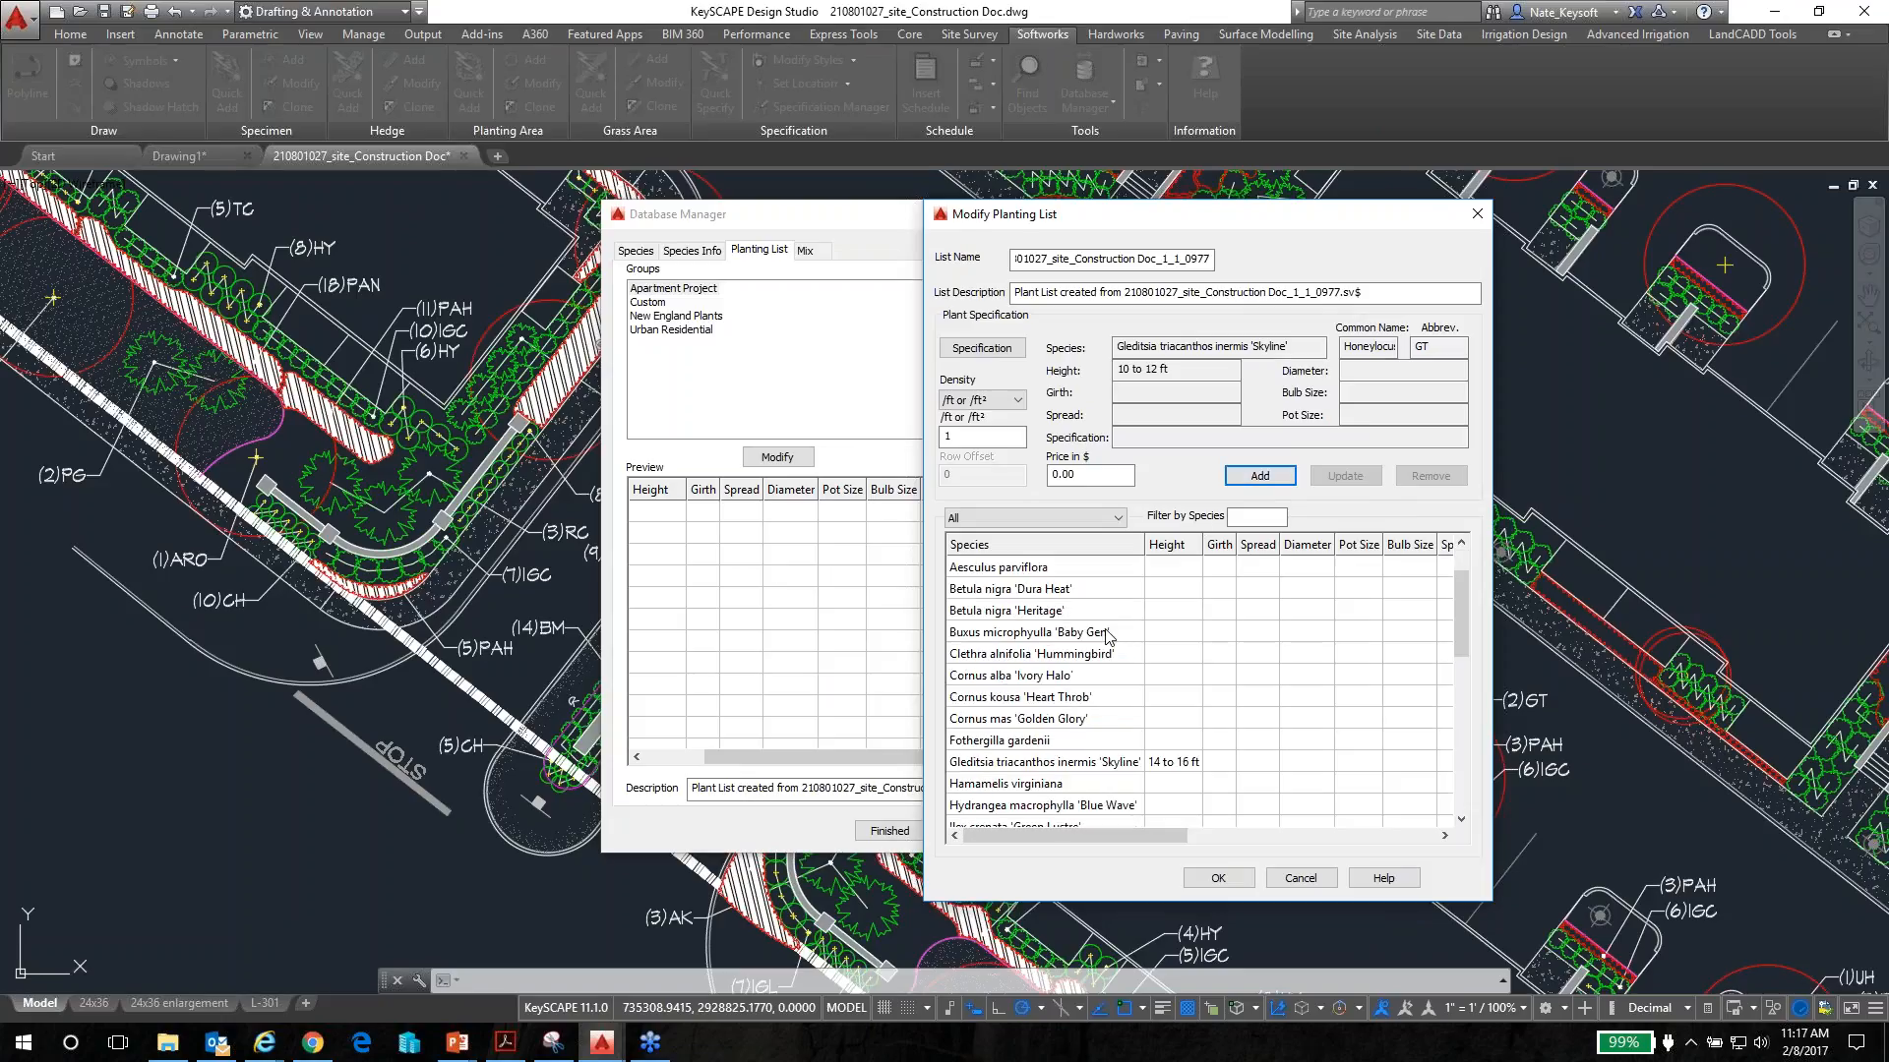
scroll(1104, 642, "down", 3)
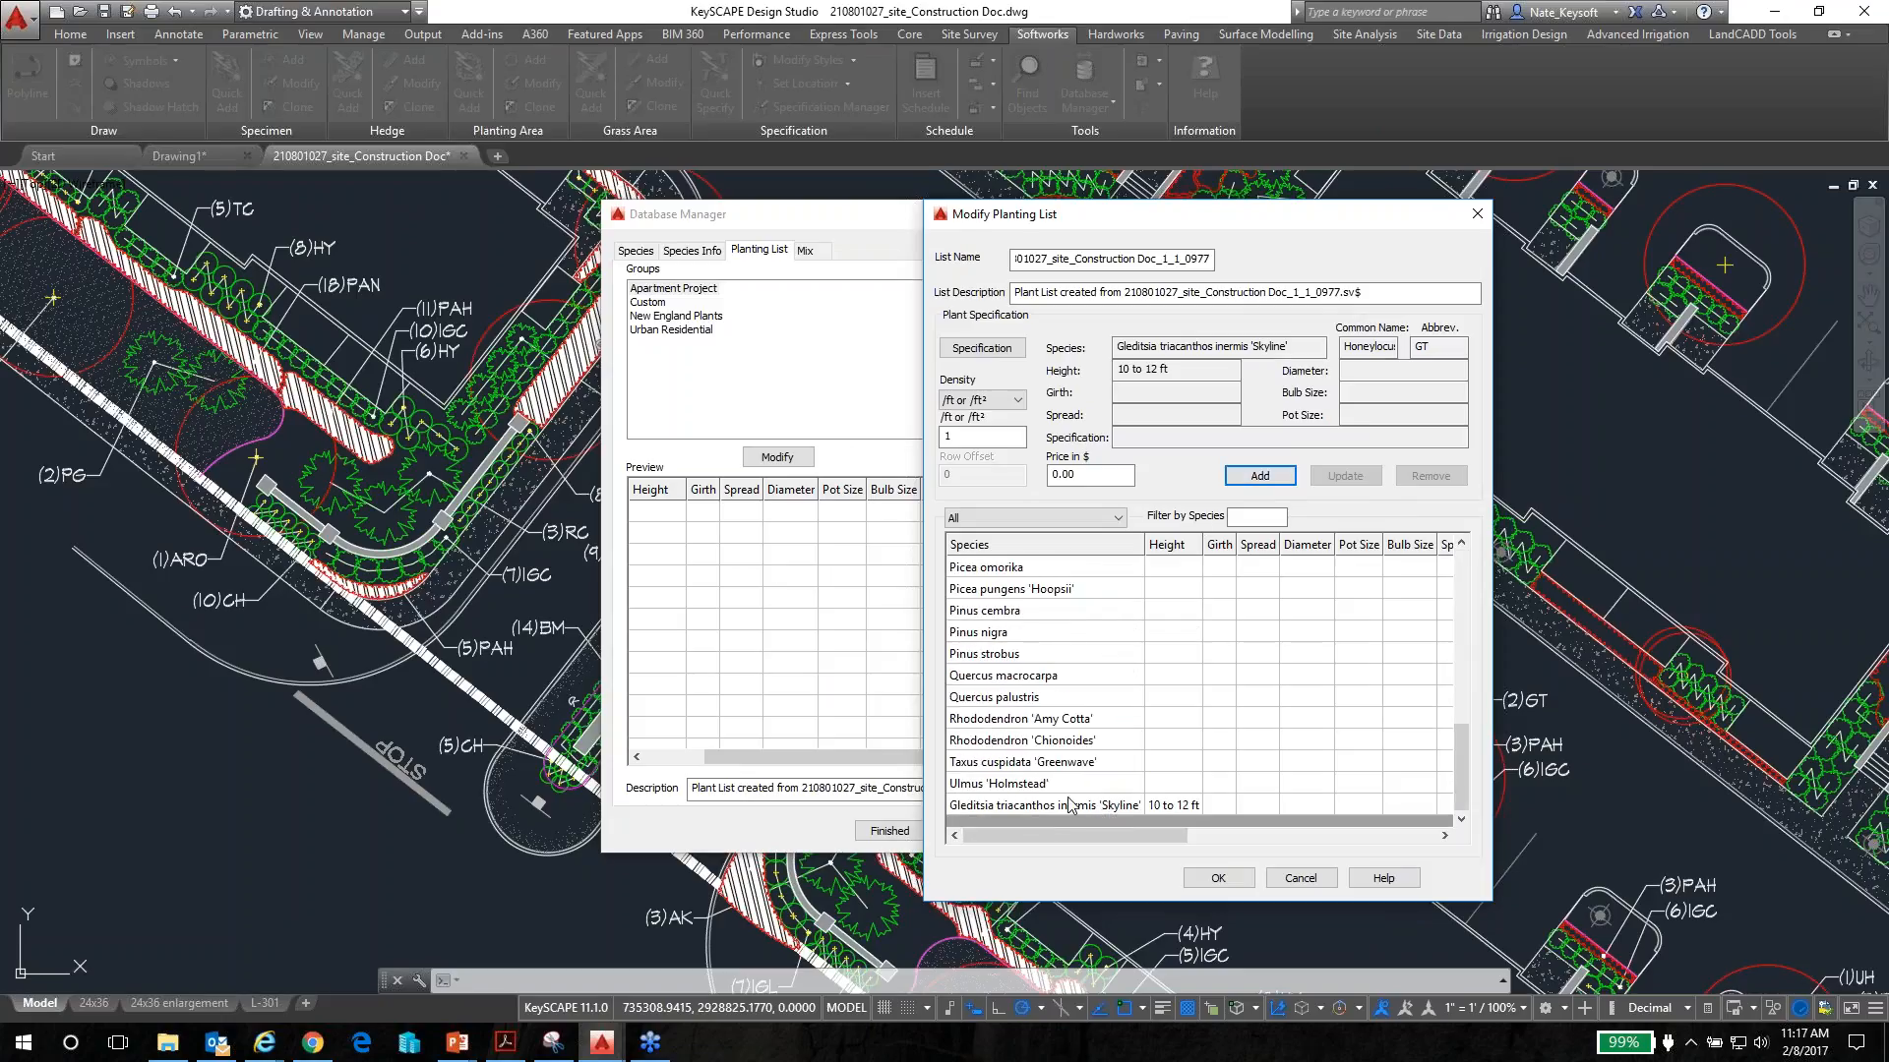
left_click(1222, 884)
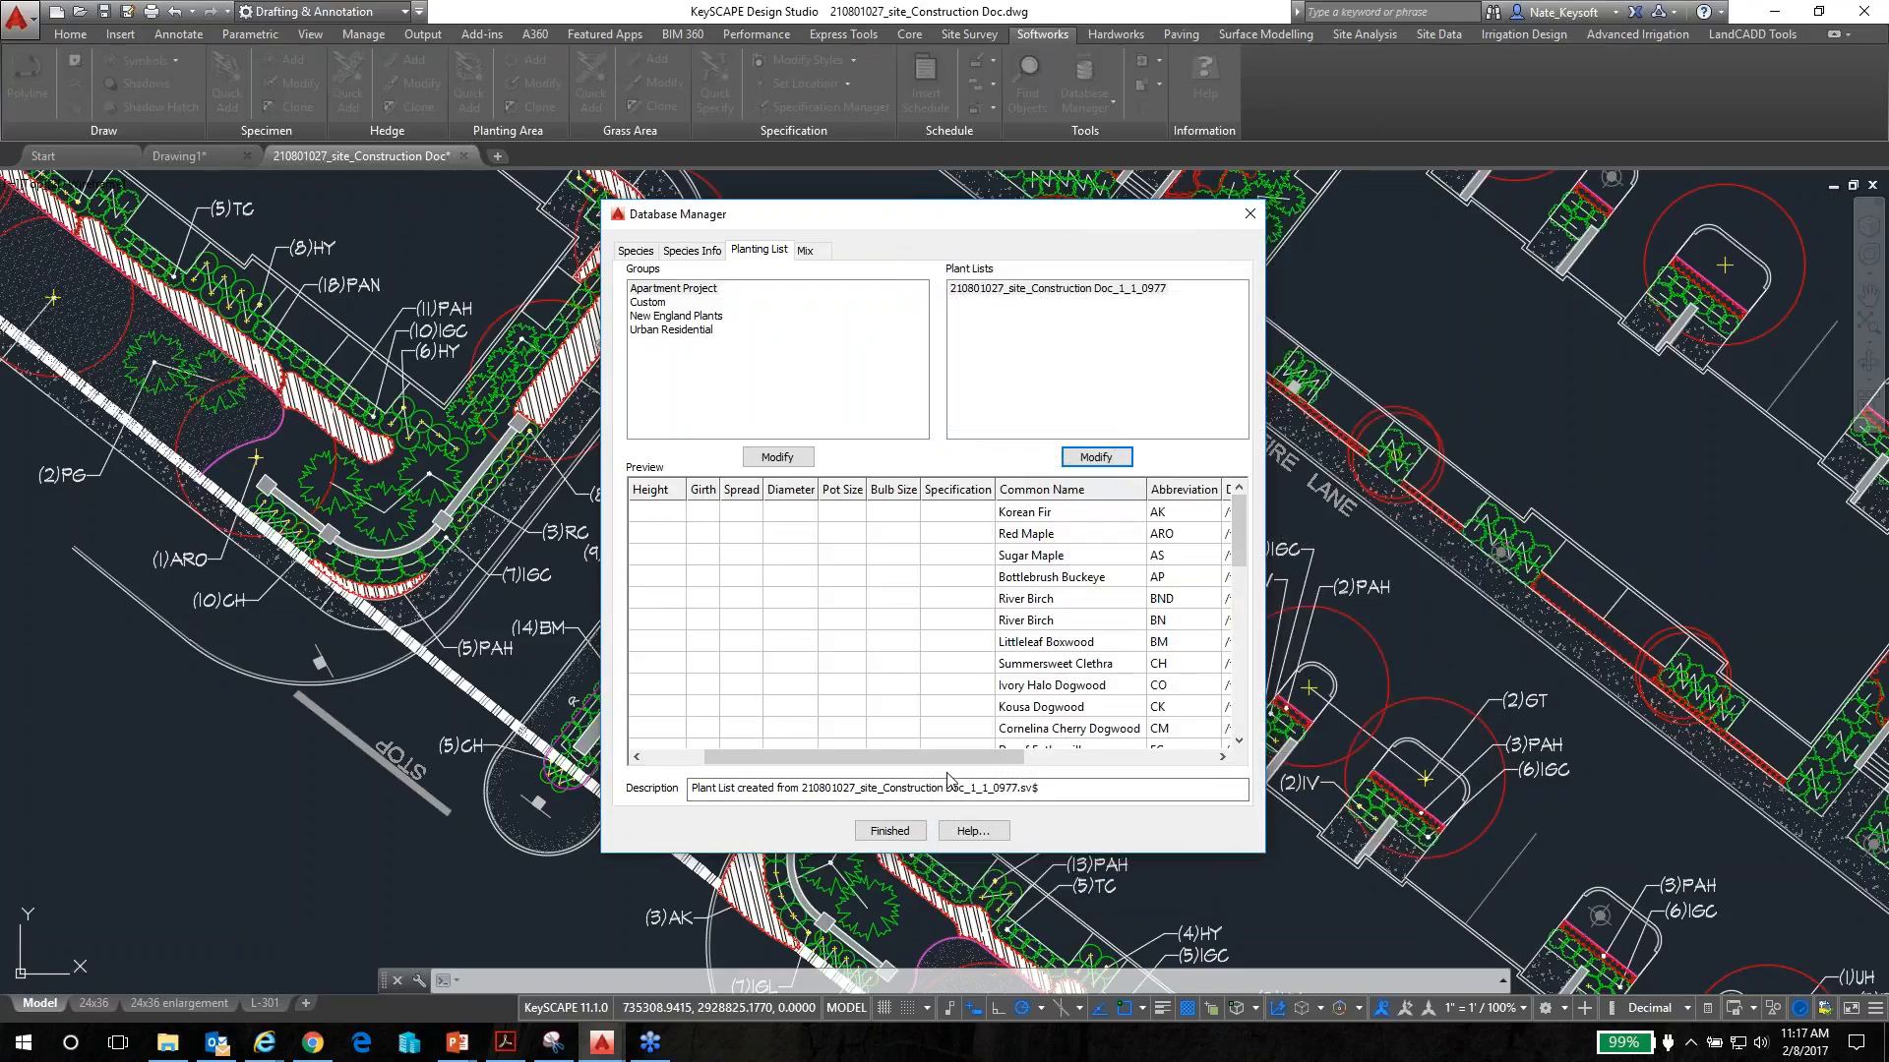
left_click_drag(950, 760, 834, 634)
scroll(834, 631, "down", 2)
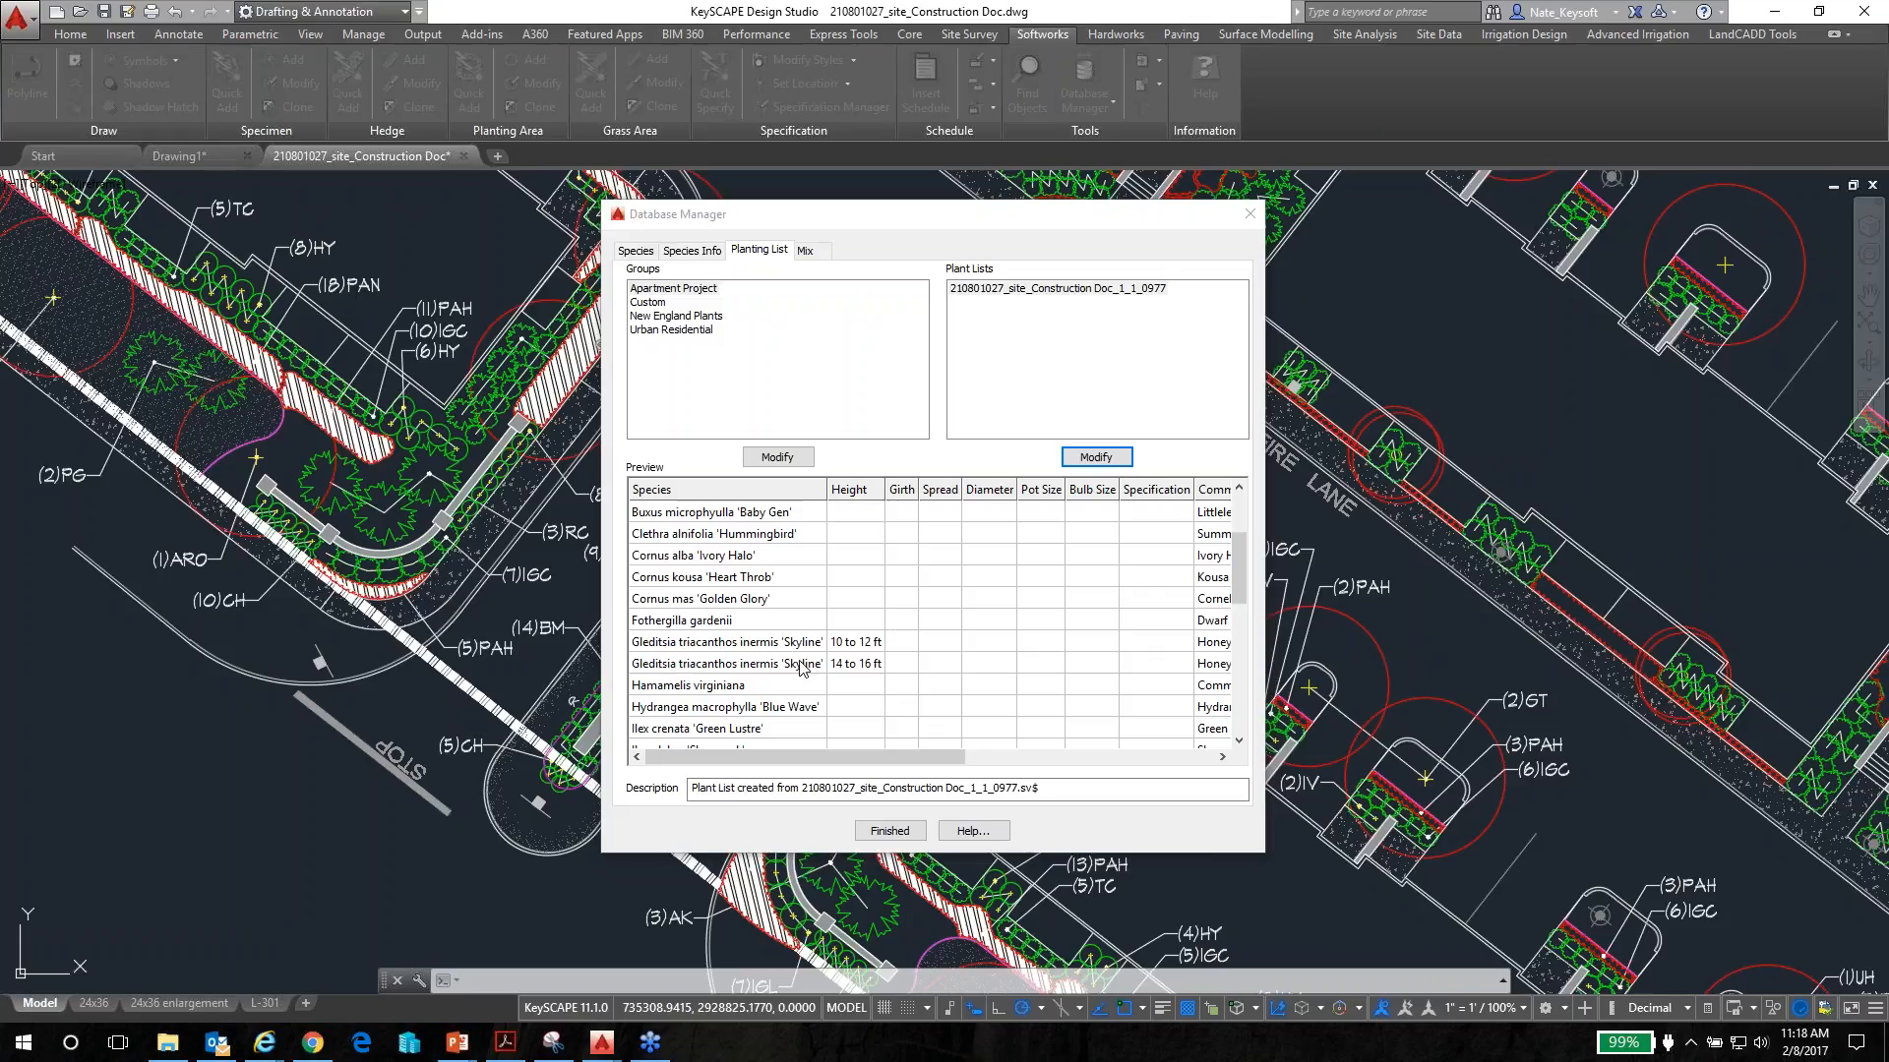
Reopen the extracted plant list for editing and select the Gleditsia triacanthos inermis 'Skyline' entry with the 10 to 12 ft height
left_click(1092, 417)
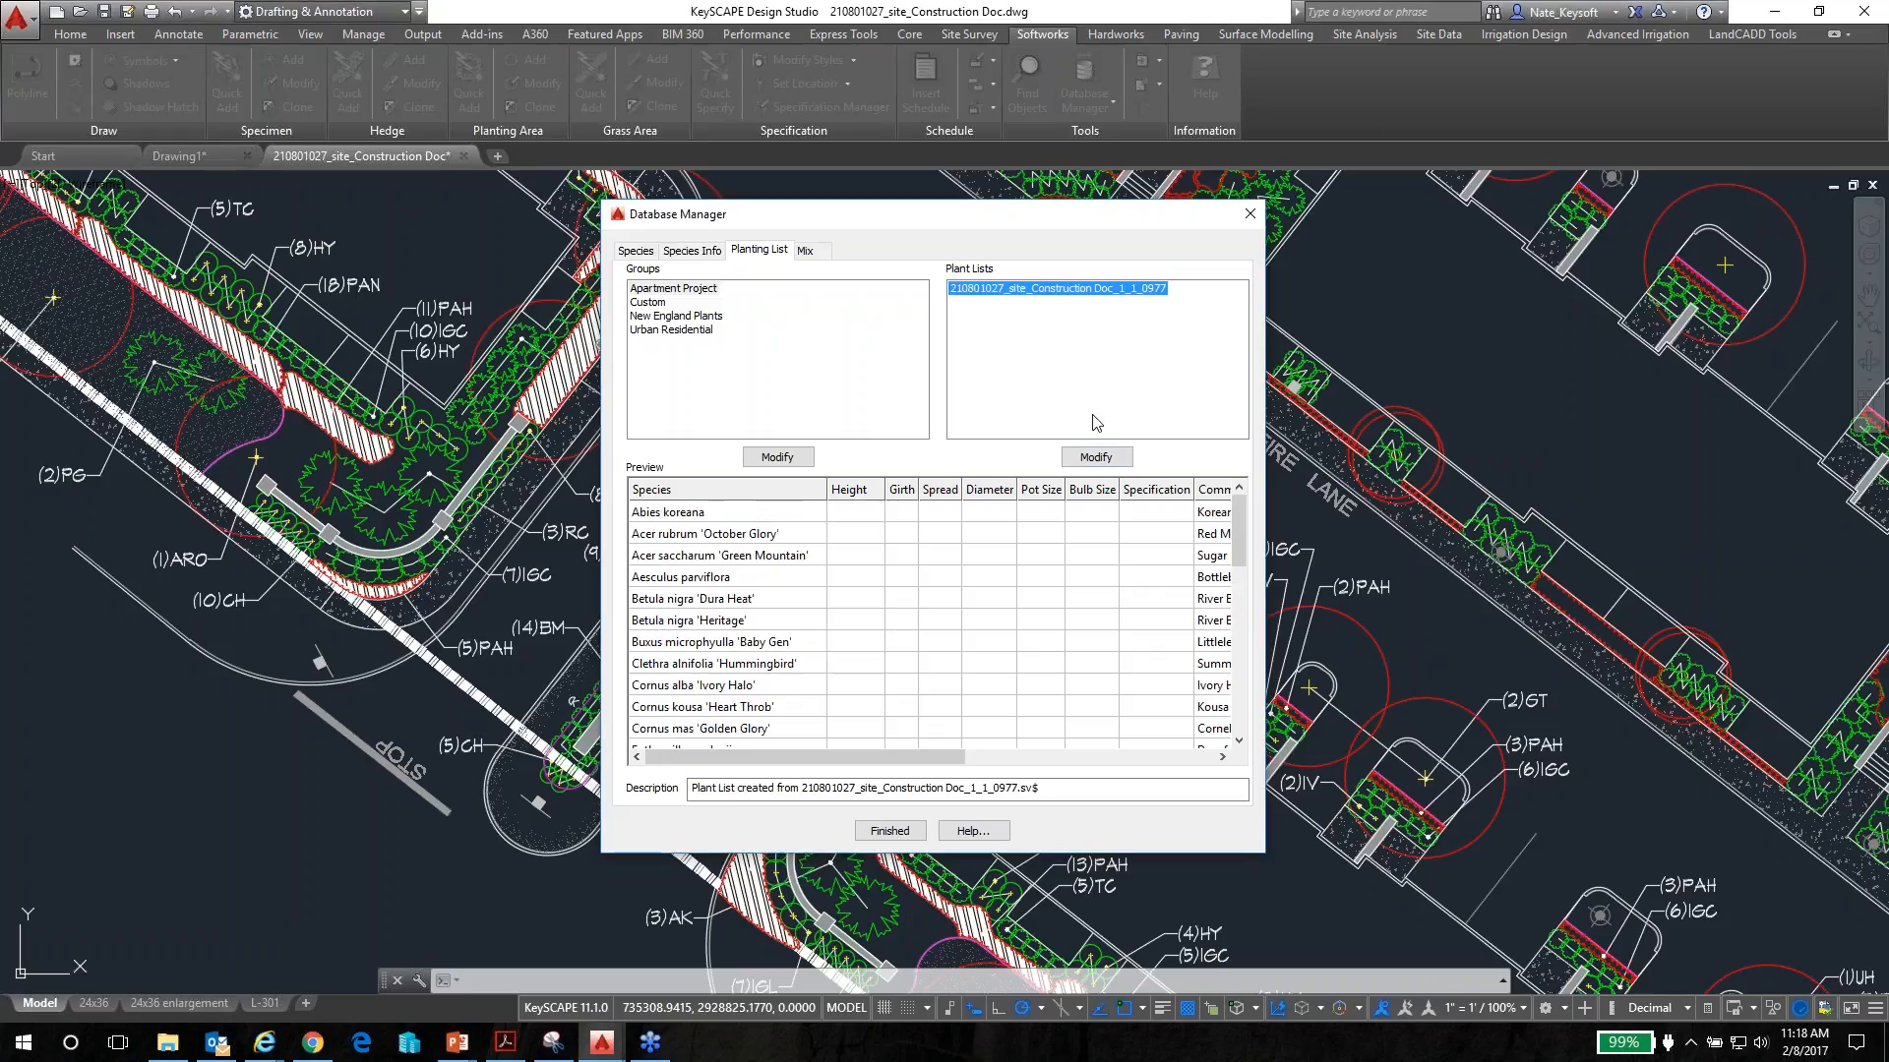
left_click(1096, 458)
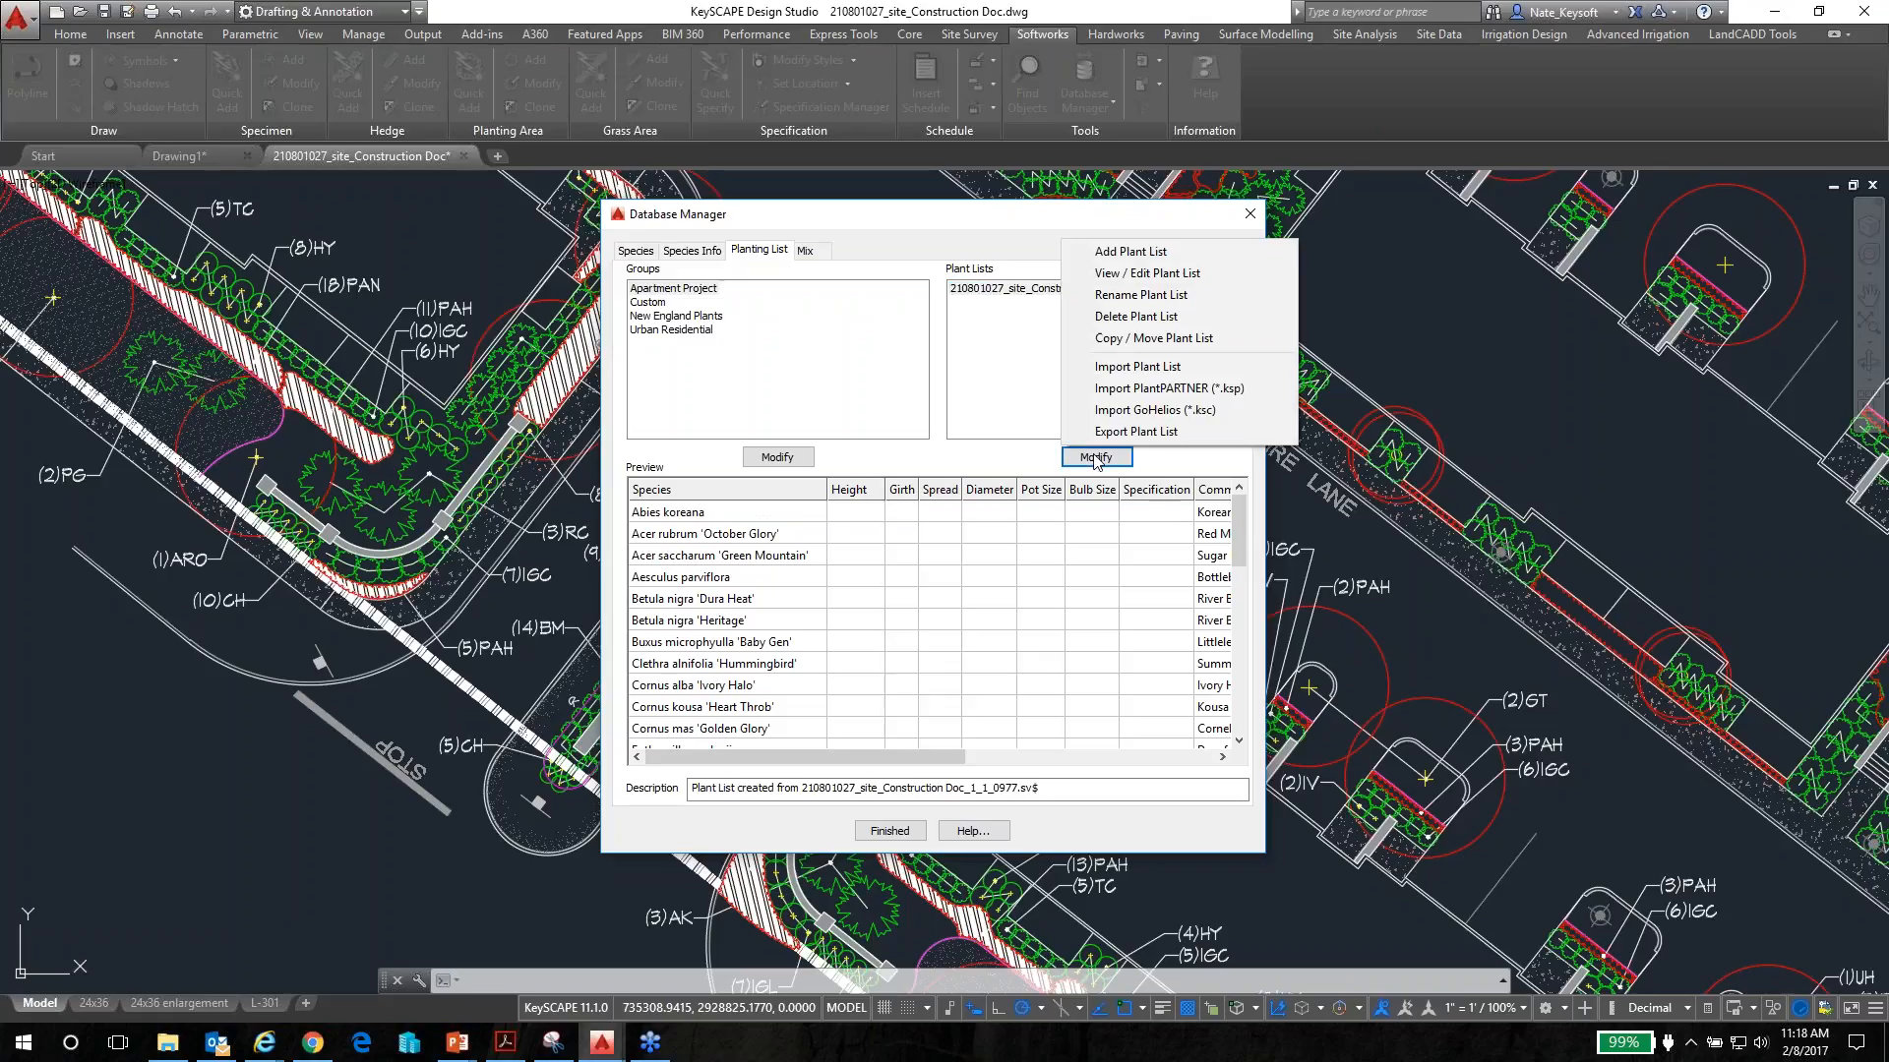
left_click(1141, 274)
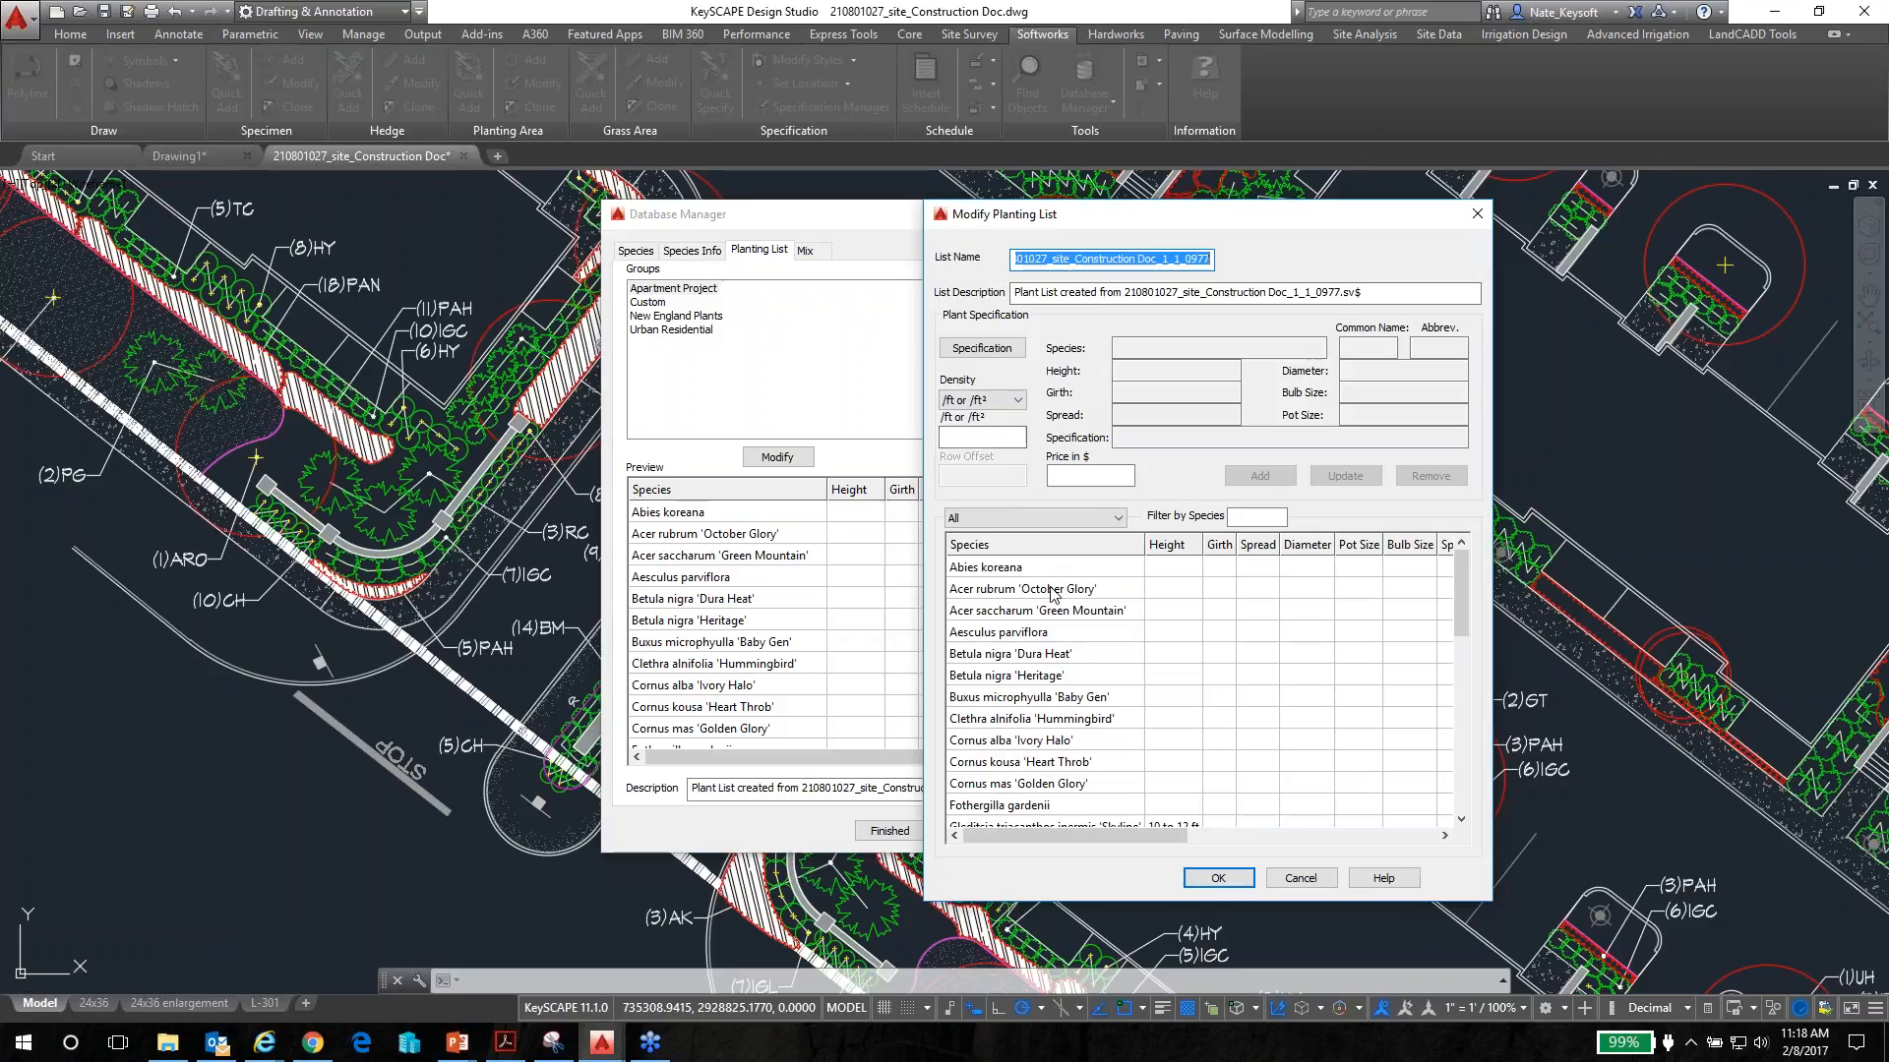
scroll(1036, 591, "down", 1)
scroll(1035, 592, "down", 1)
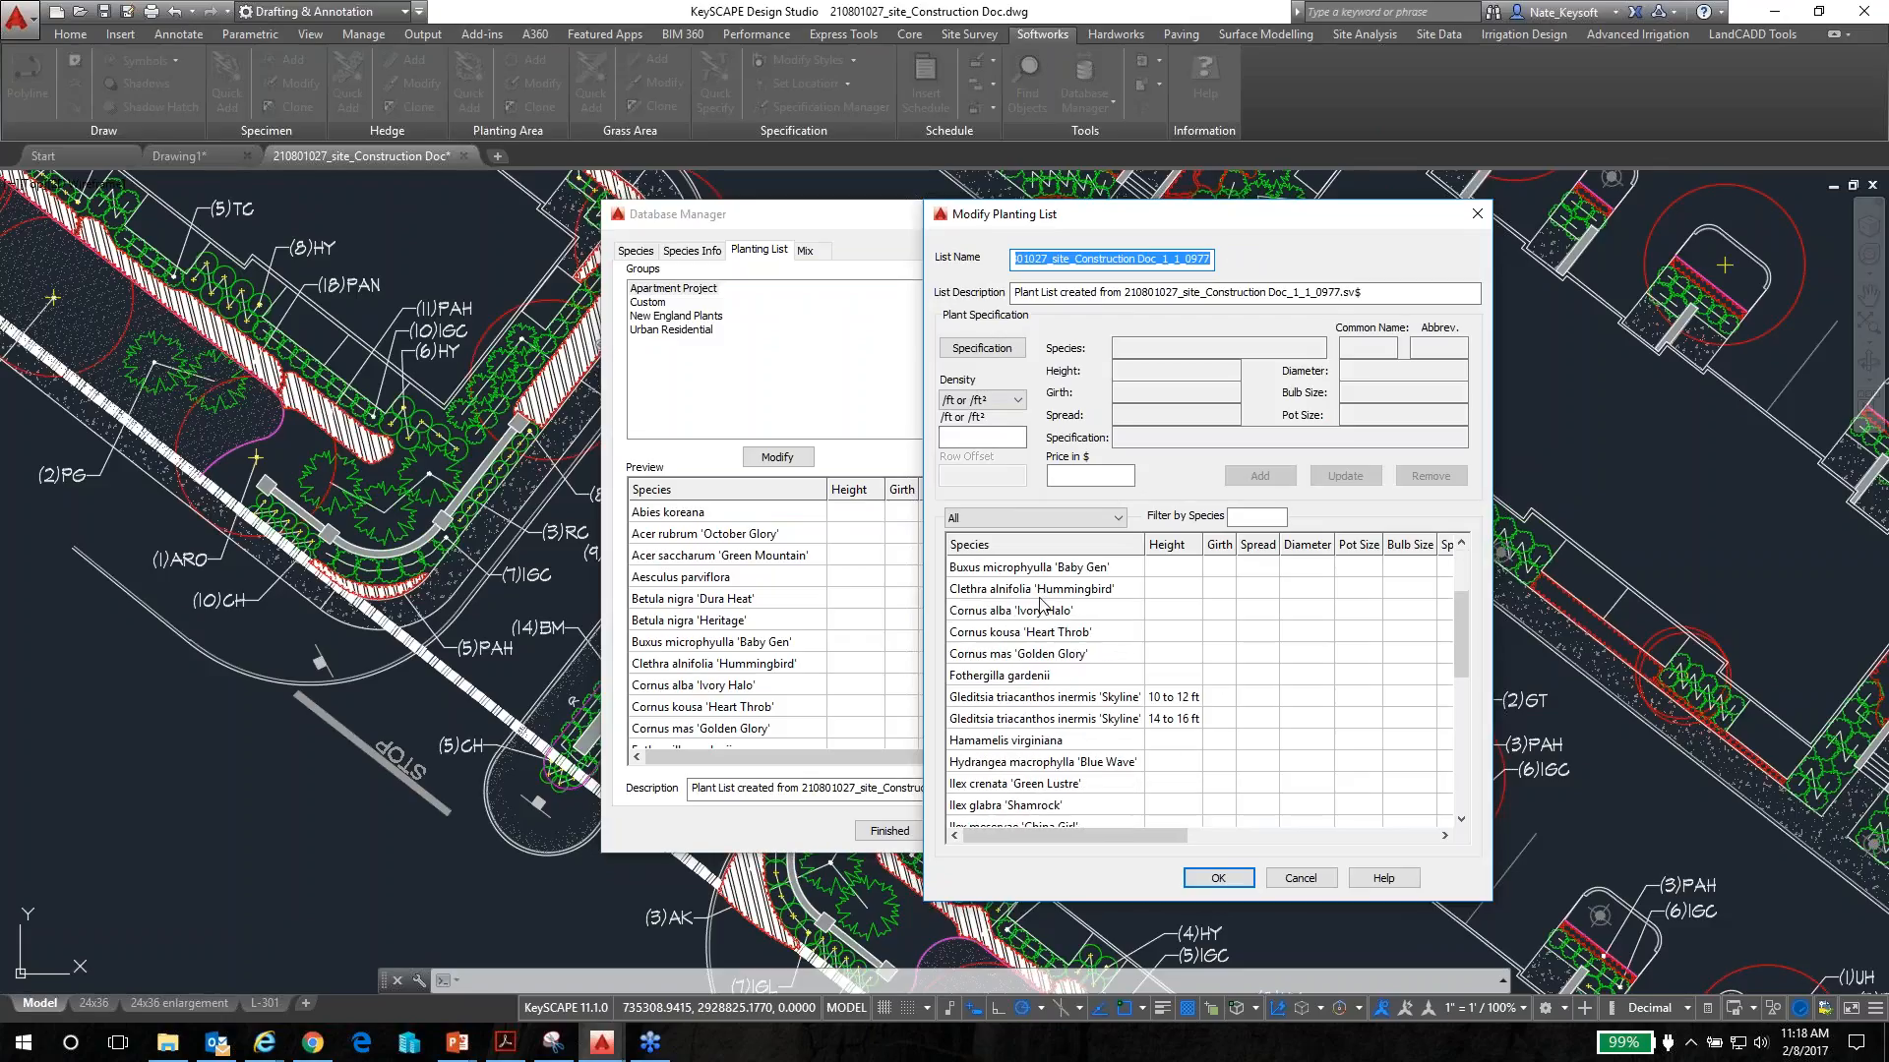
left_click(1070, 701)
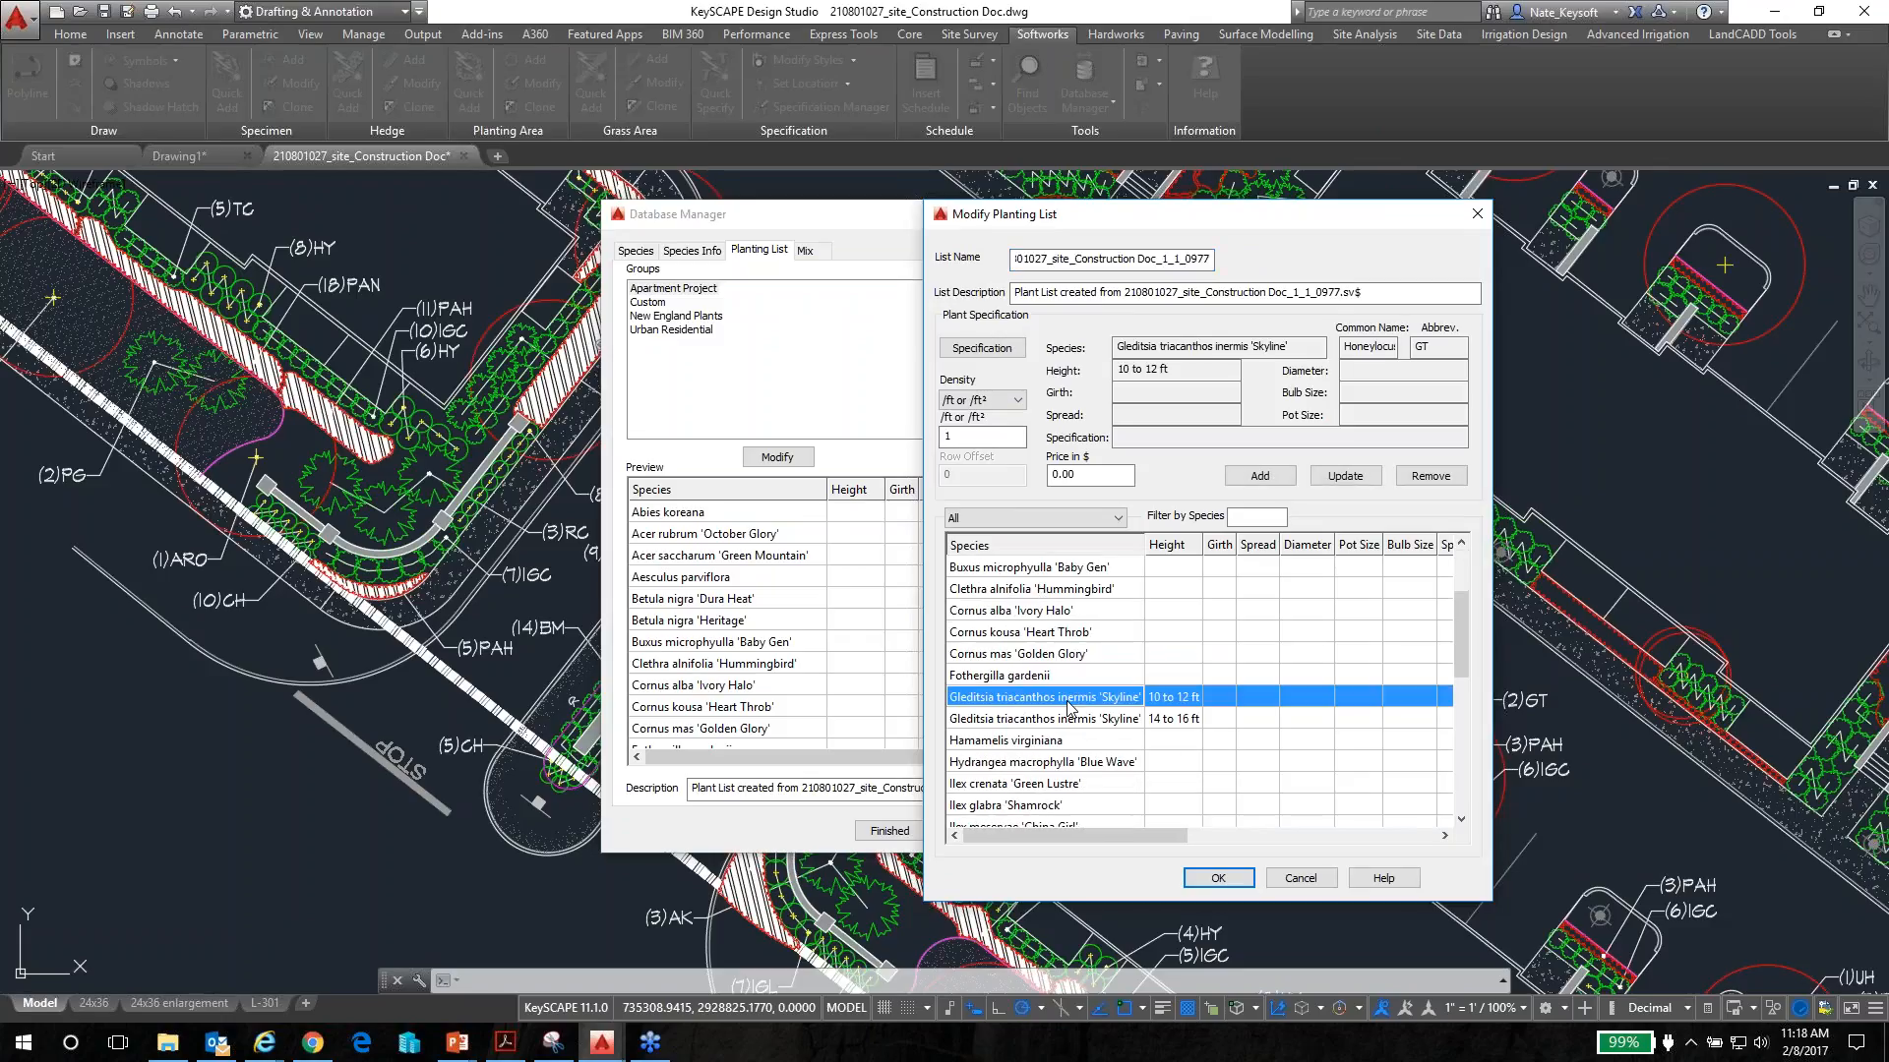
Assign the filled plan tree symbol kpltre02f to the 10 to 12 ft Honeylocust's specification and update its list entry
left_click(981, 348)
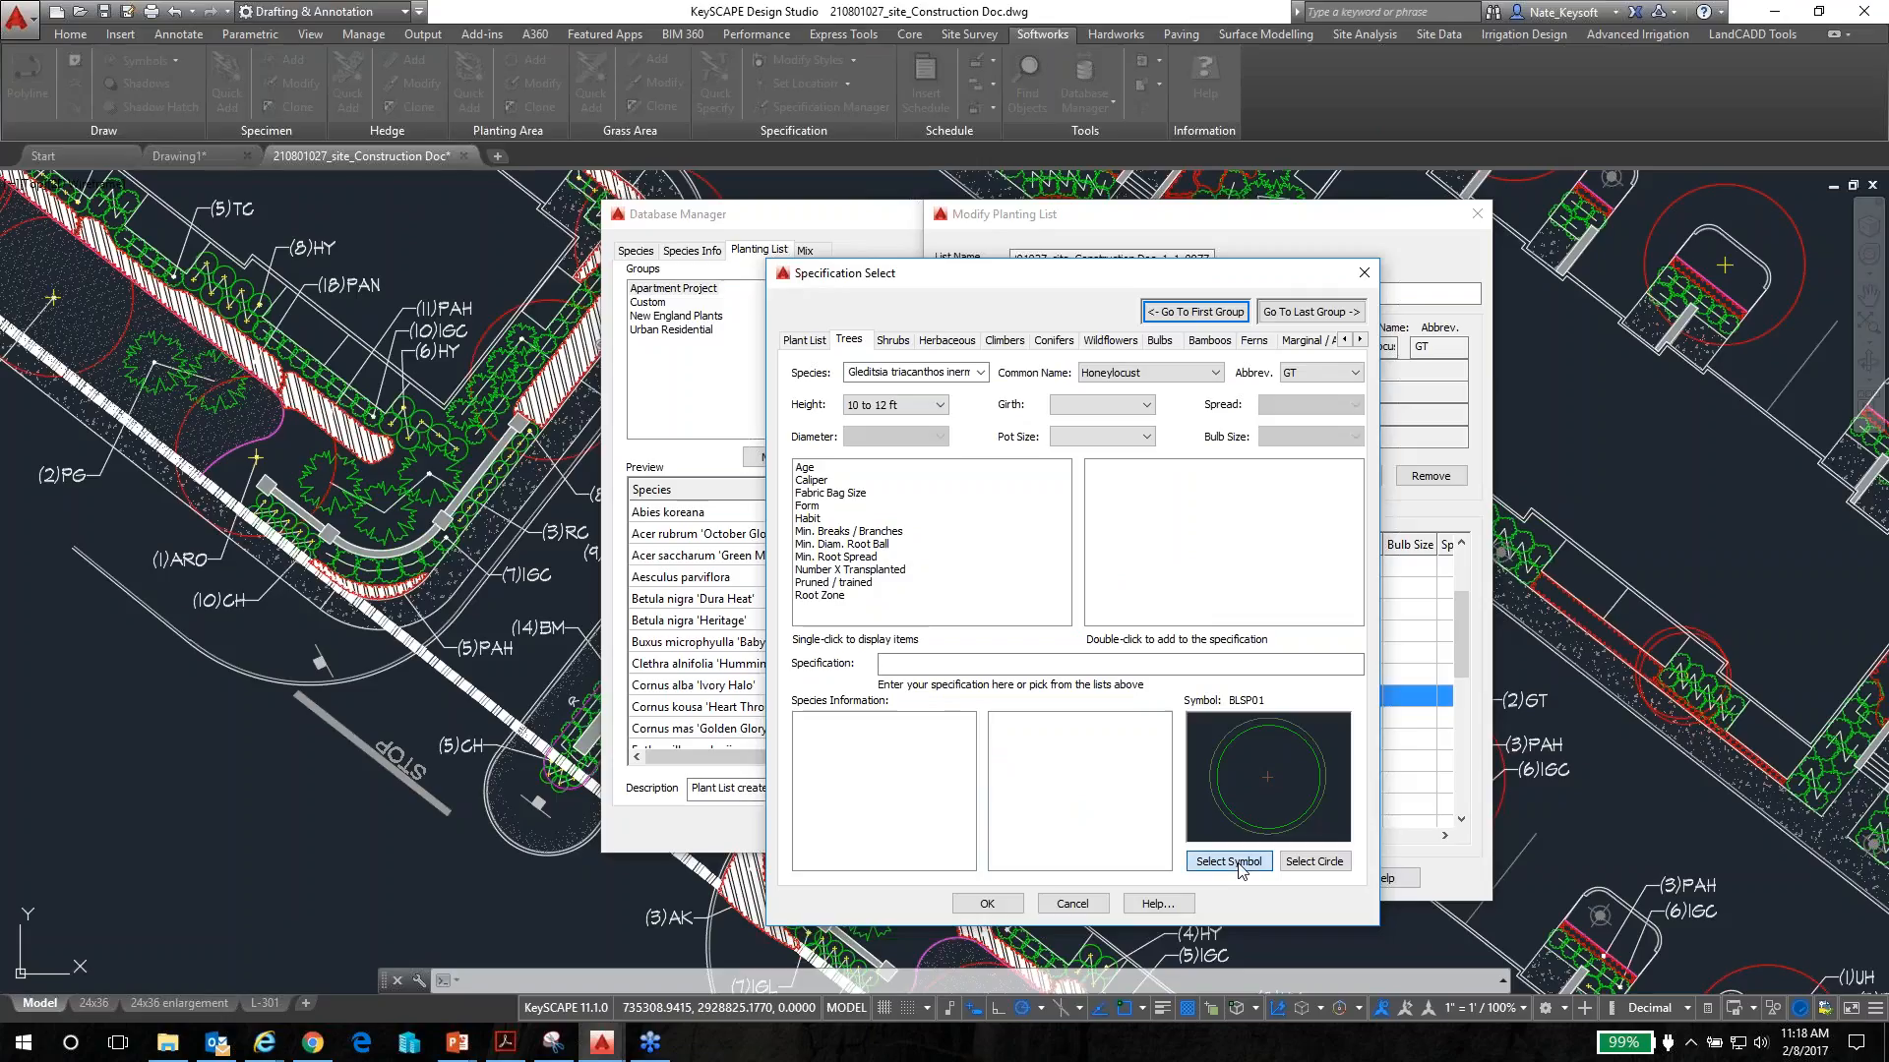
left_click(1230, 862)
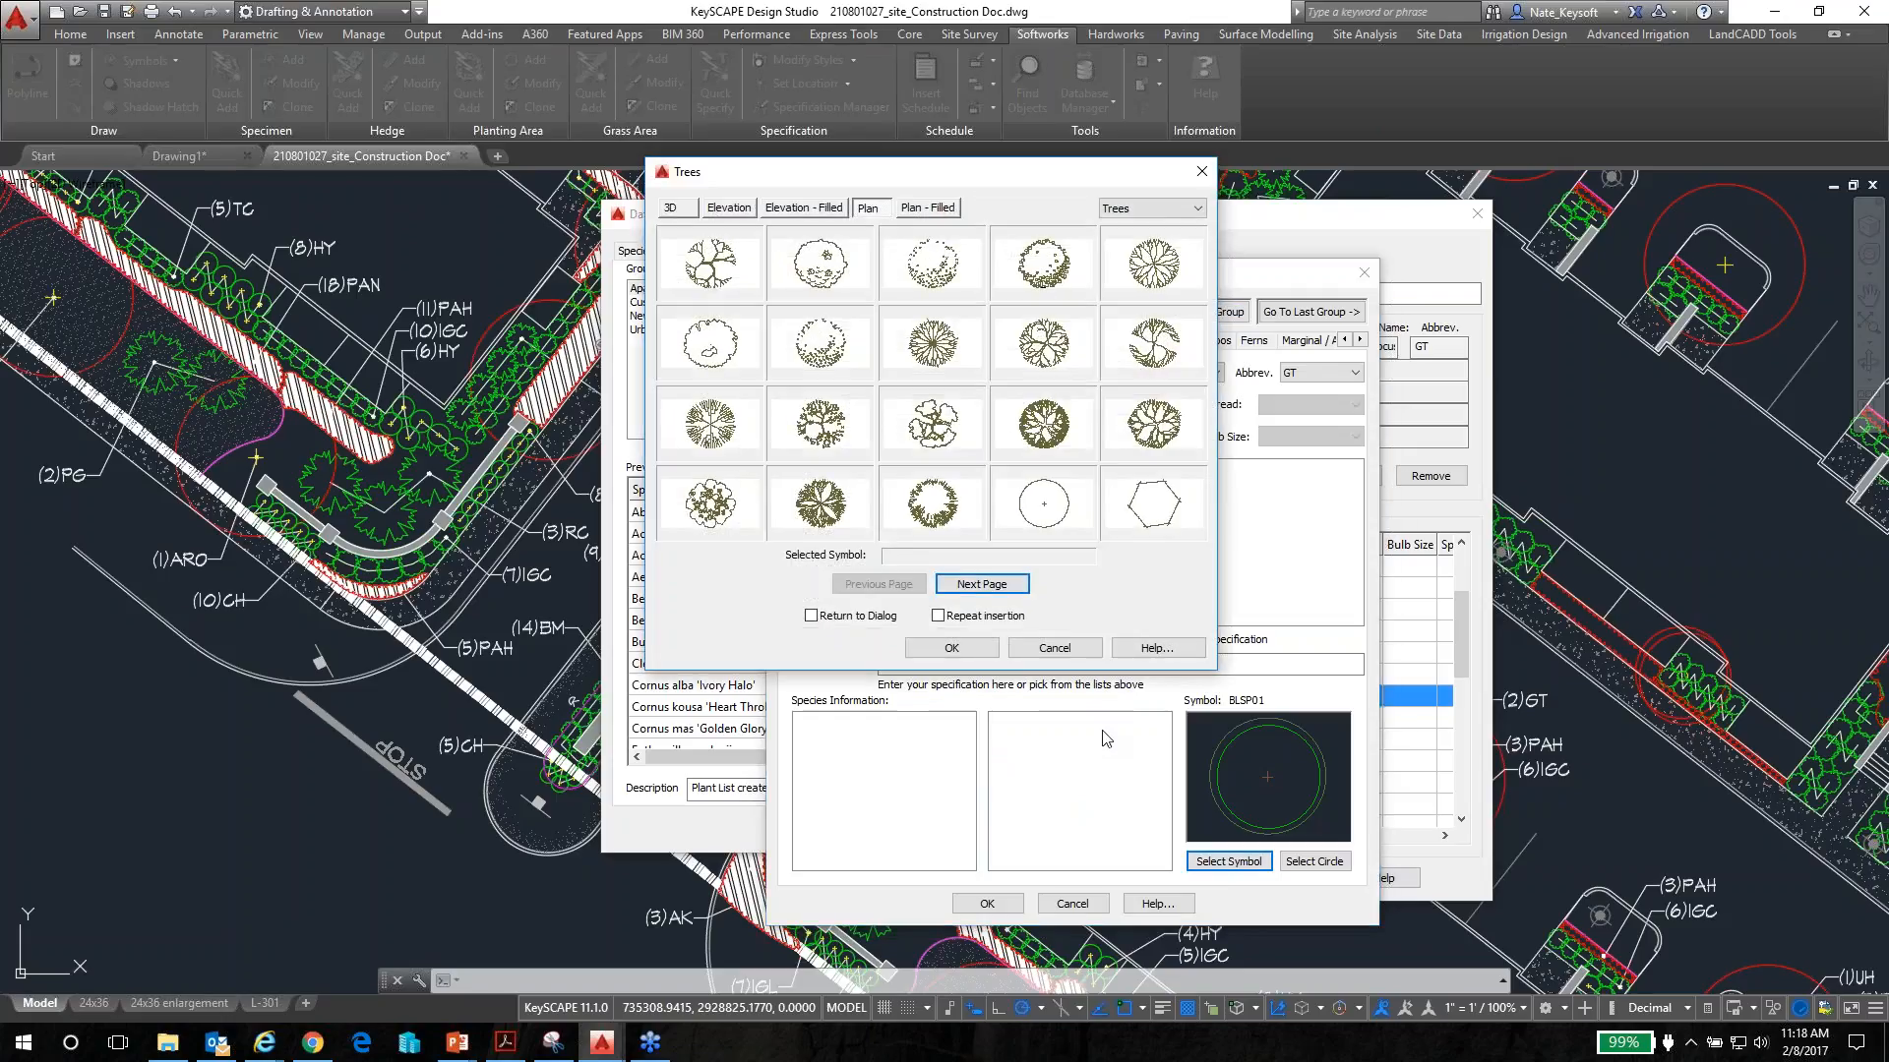
left_click(981, 585)
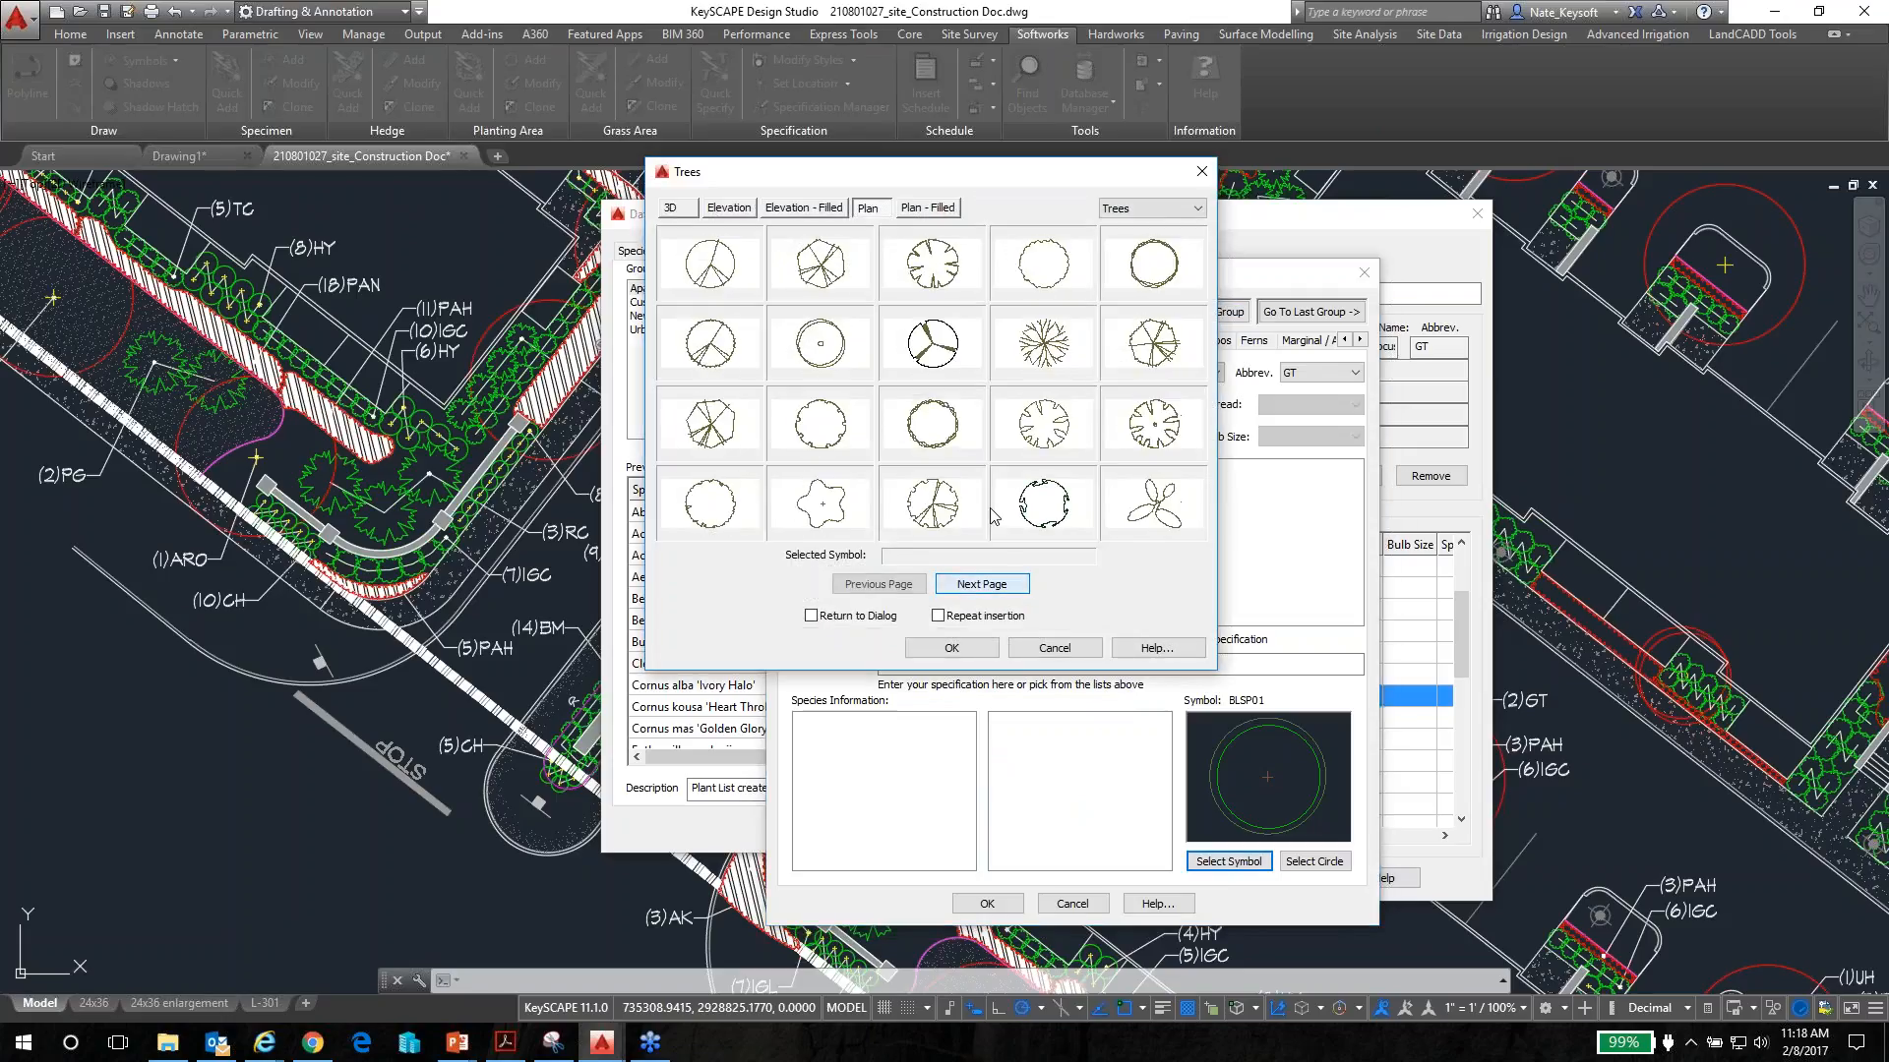
left_click(937, 202)
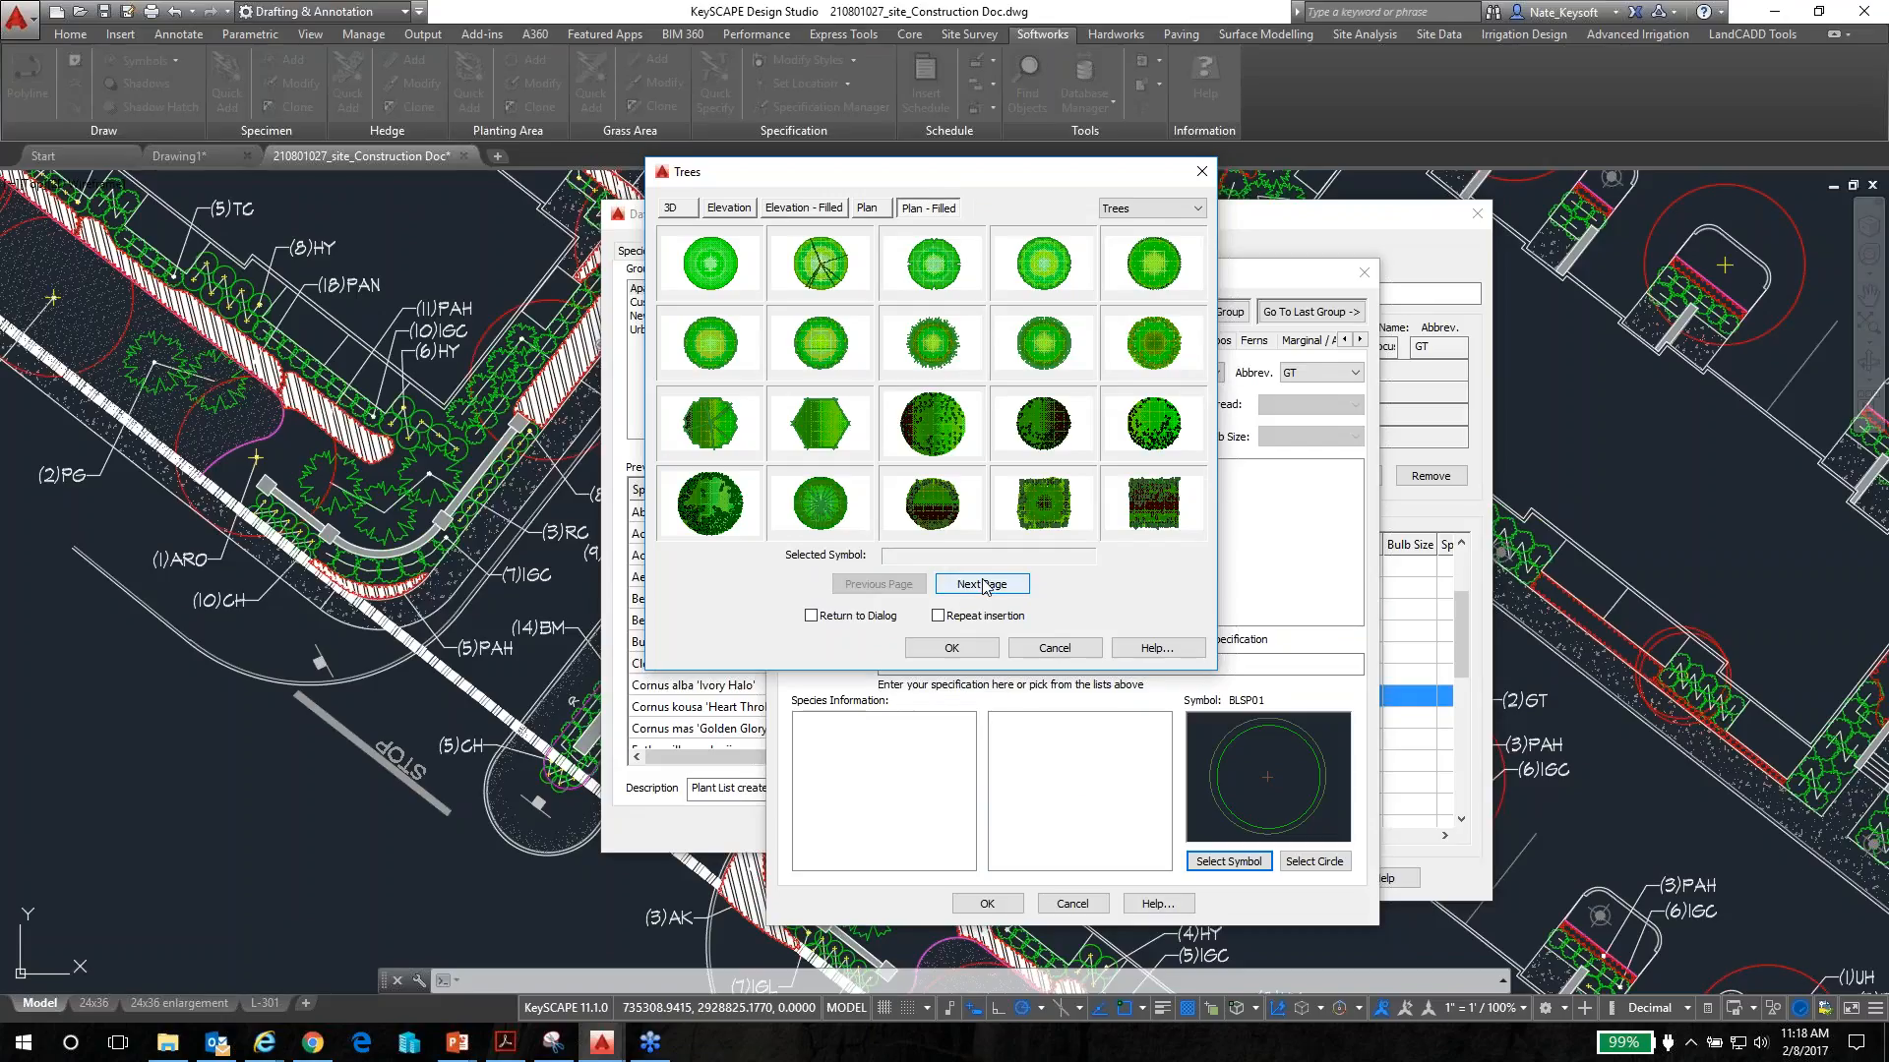
left_click(971, 655)
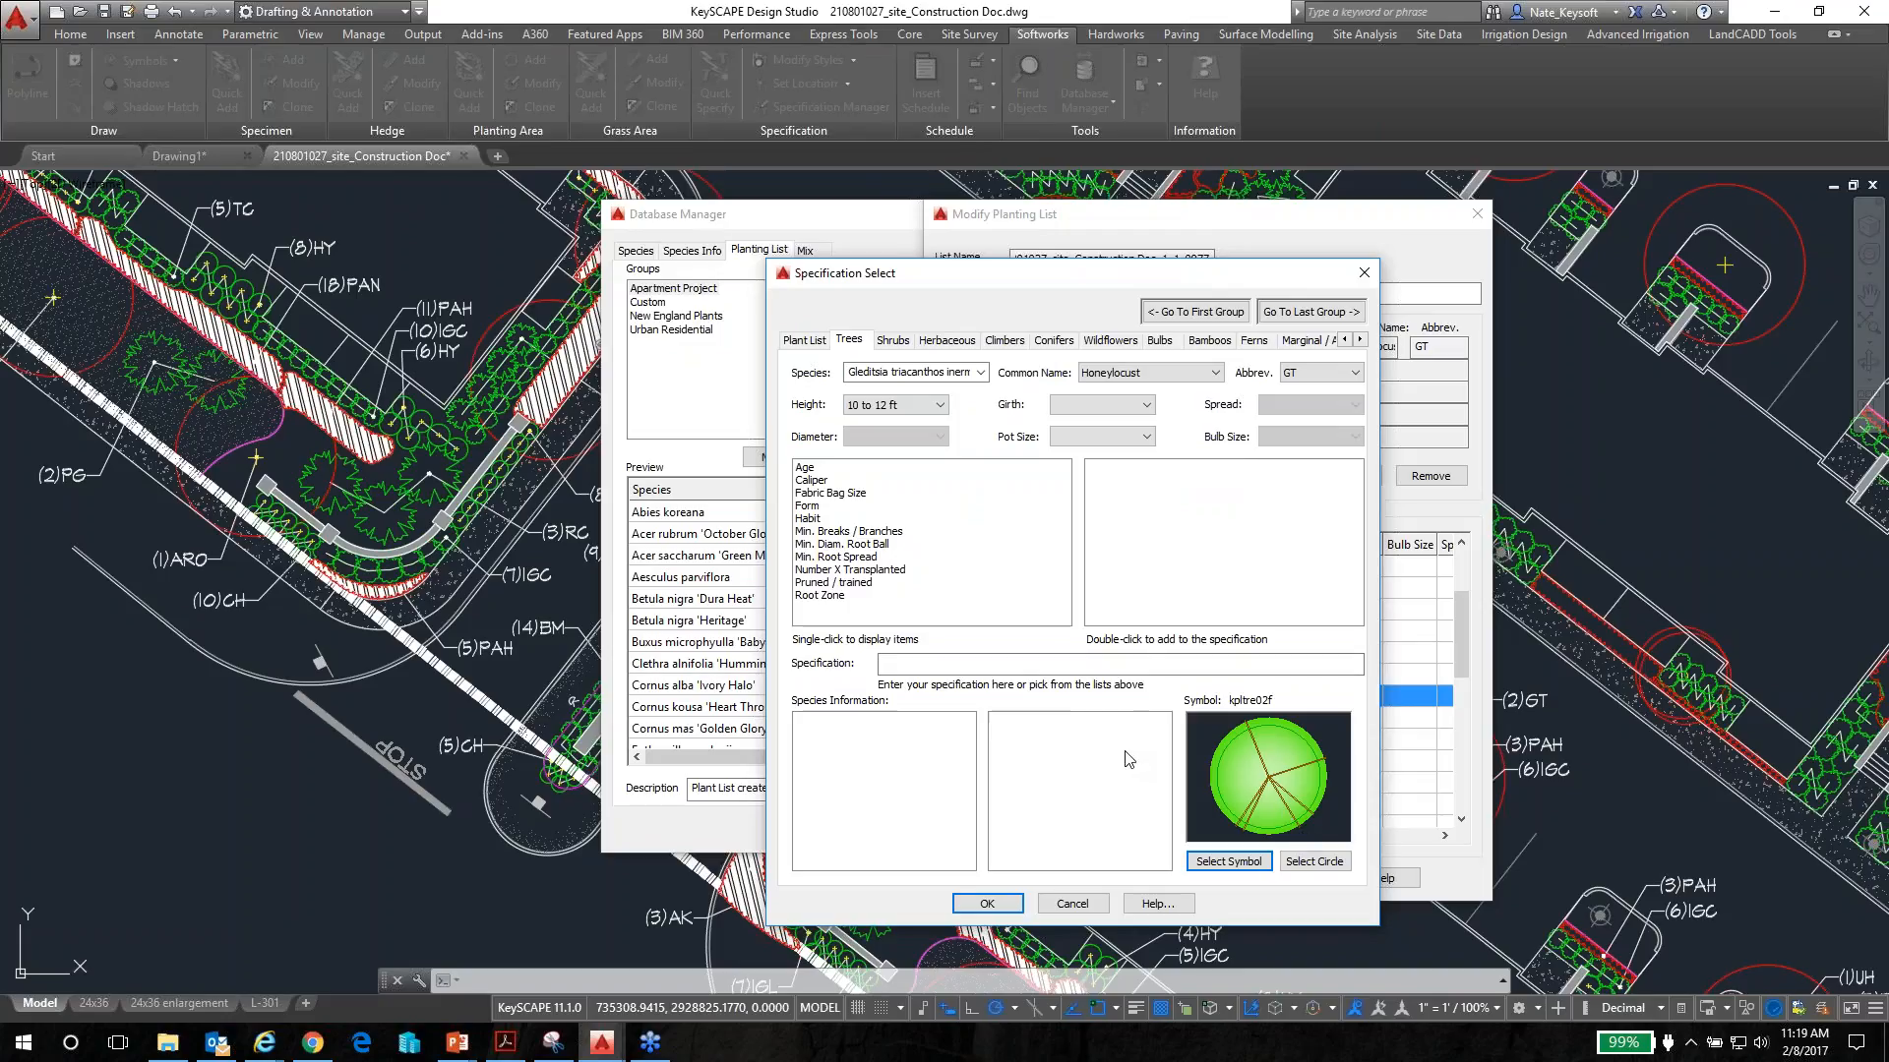
left_click(989, 904)
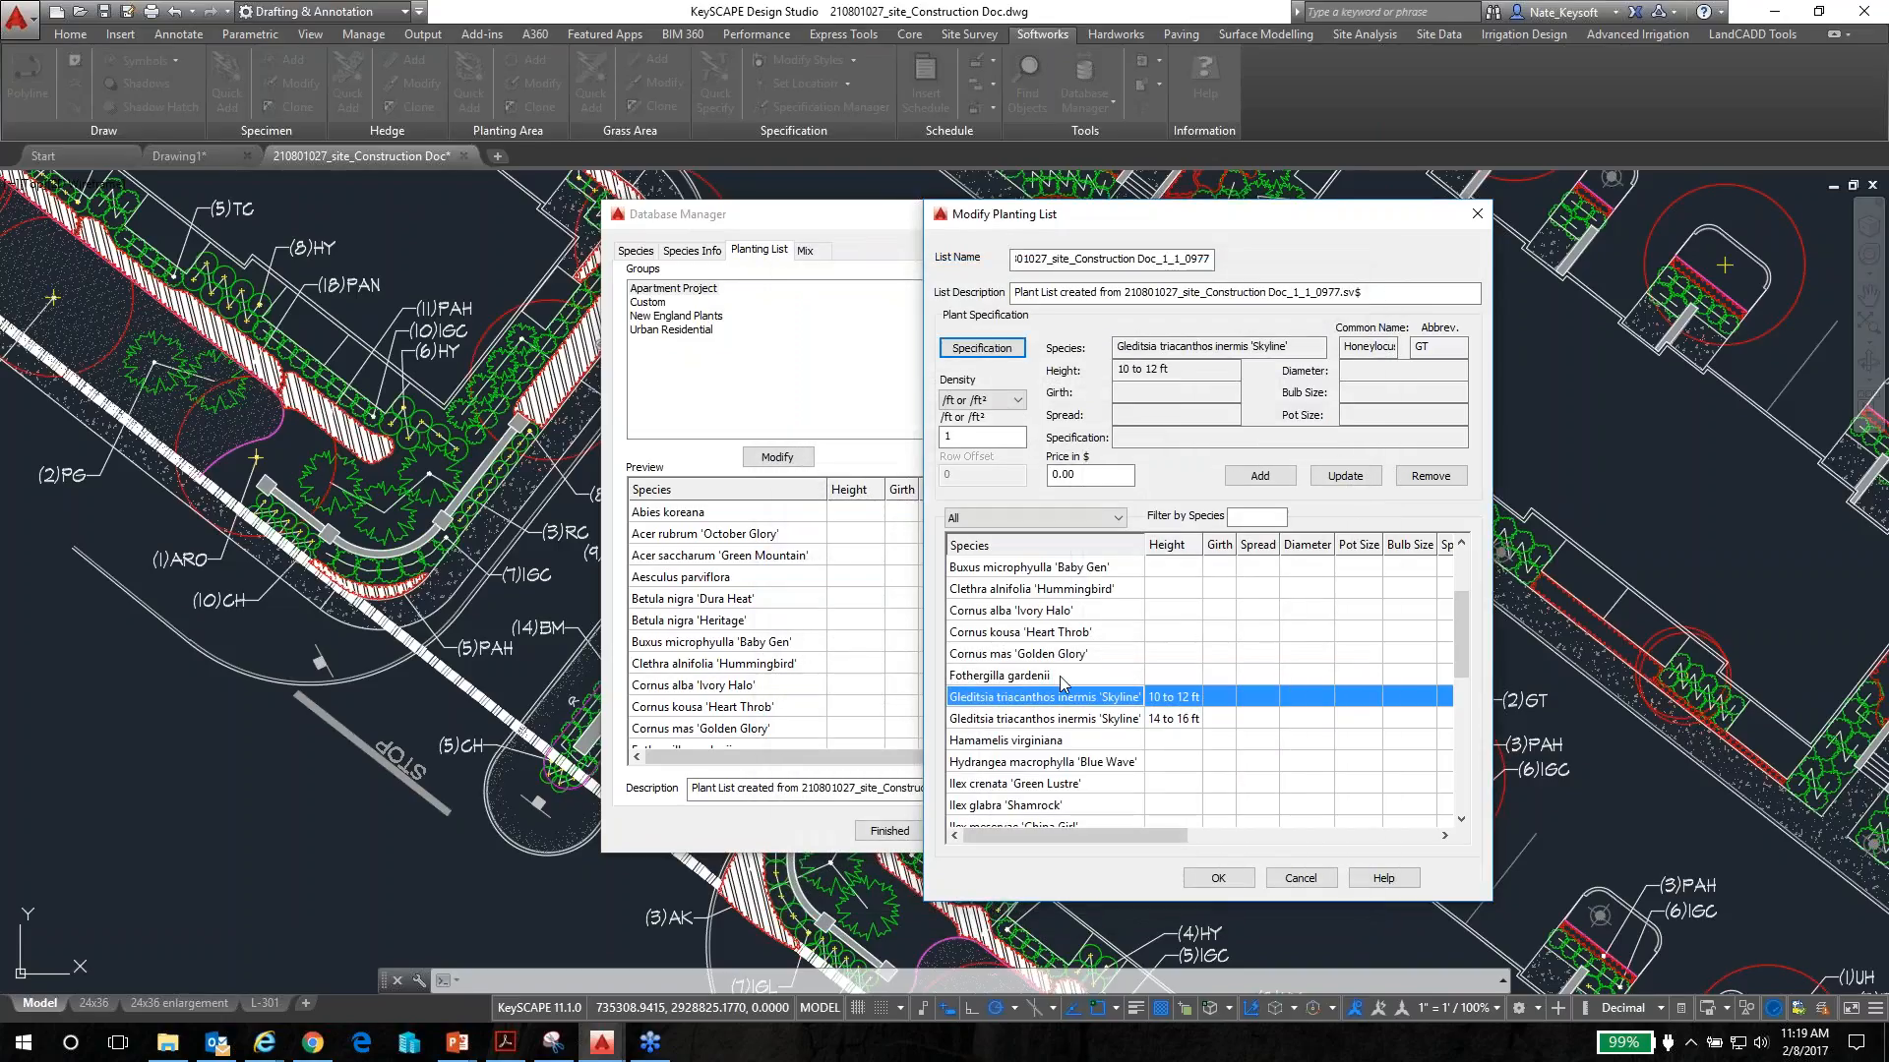
left_click(1359, 478)
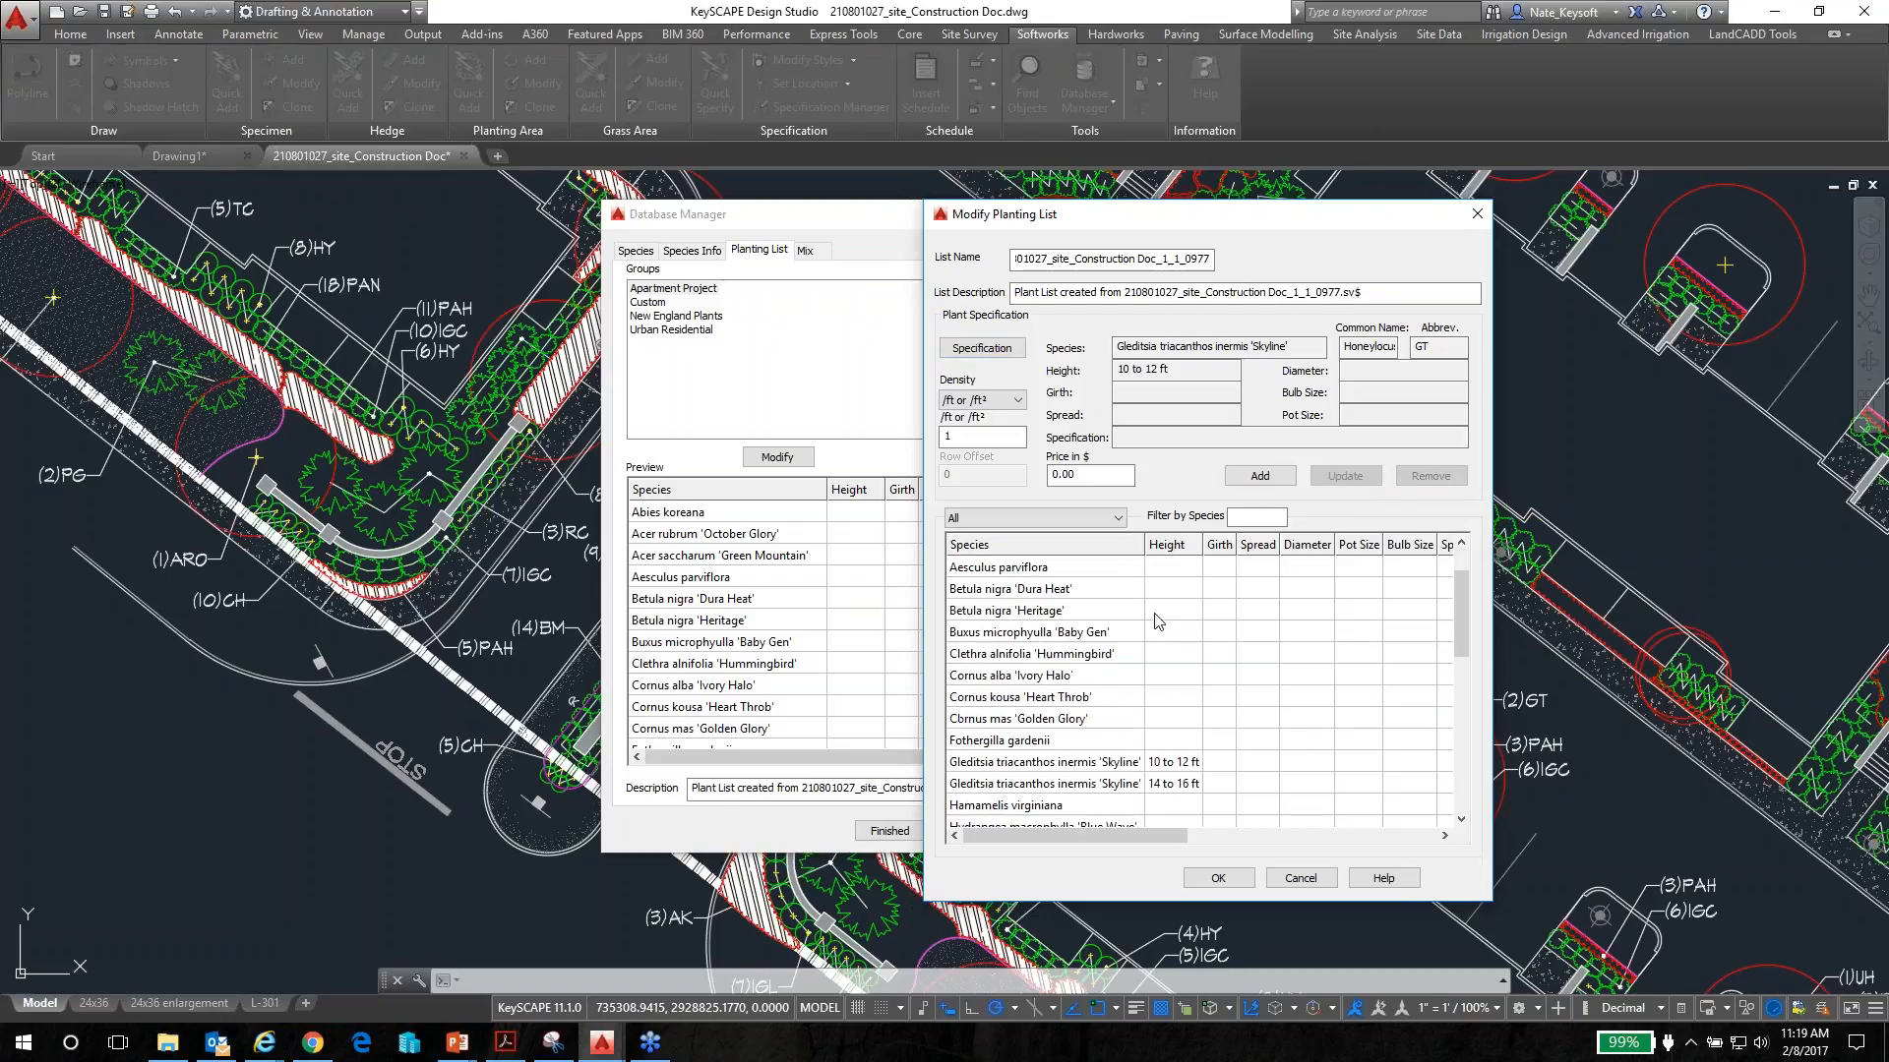
Compare the symbol names of the two Honeylocust entries in the planting list
scroll(1152, 630, "down", 2)
left_click(1094, 654)
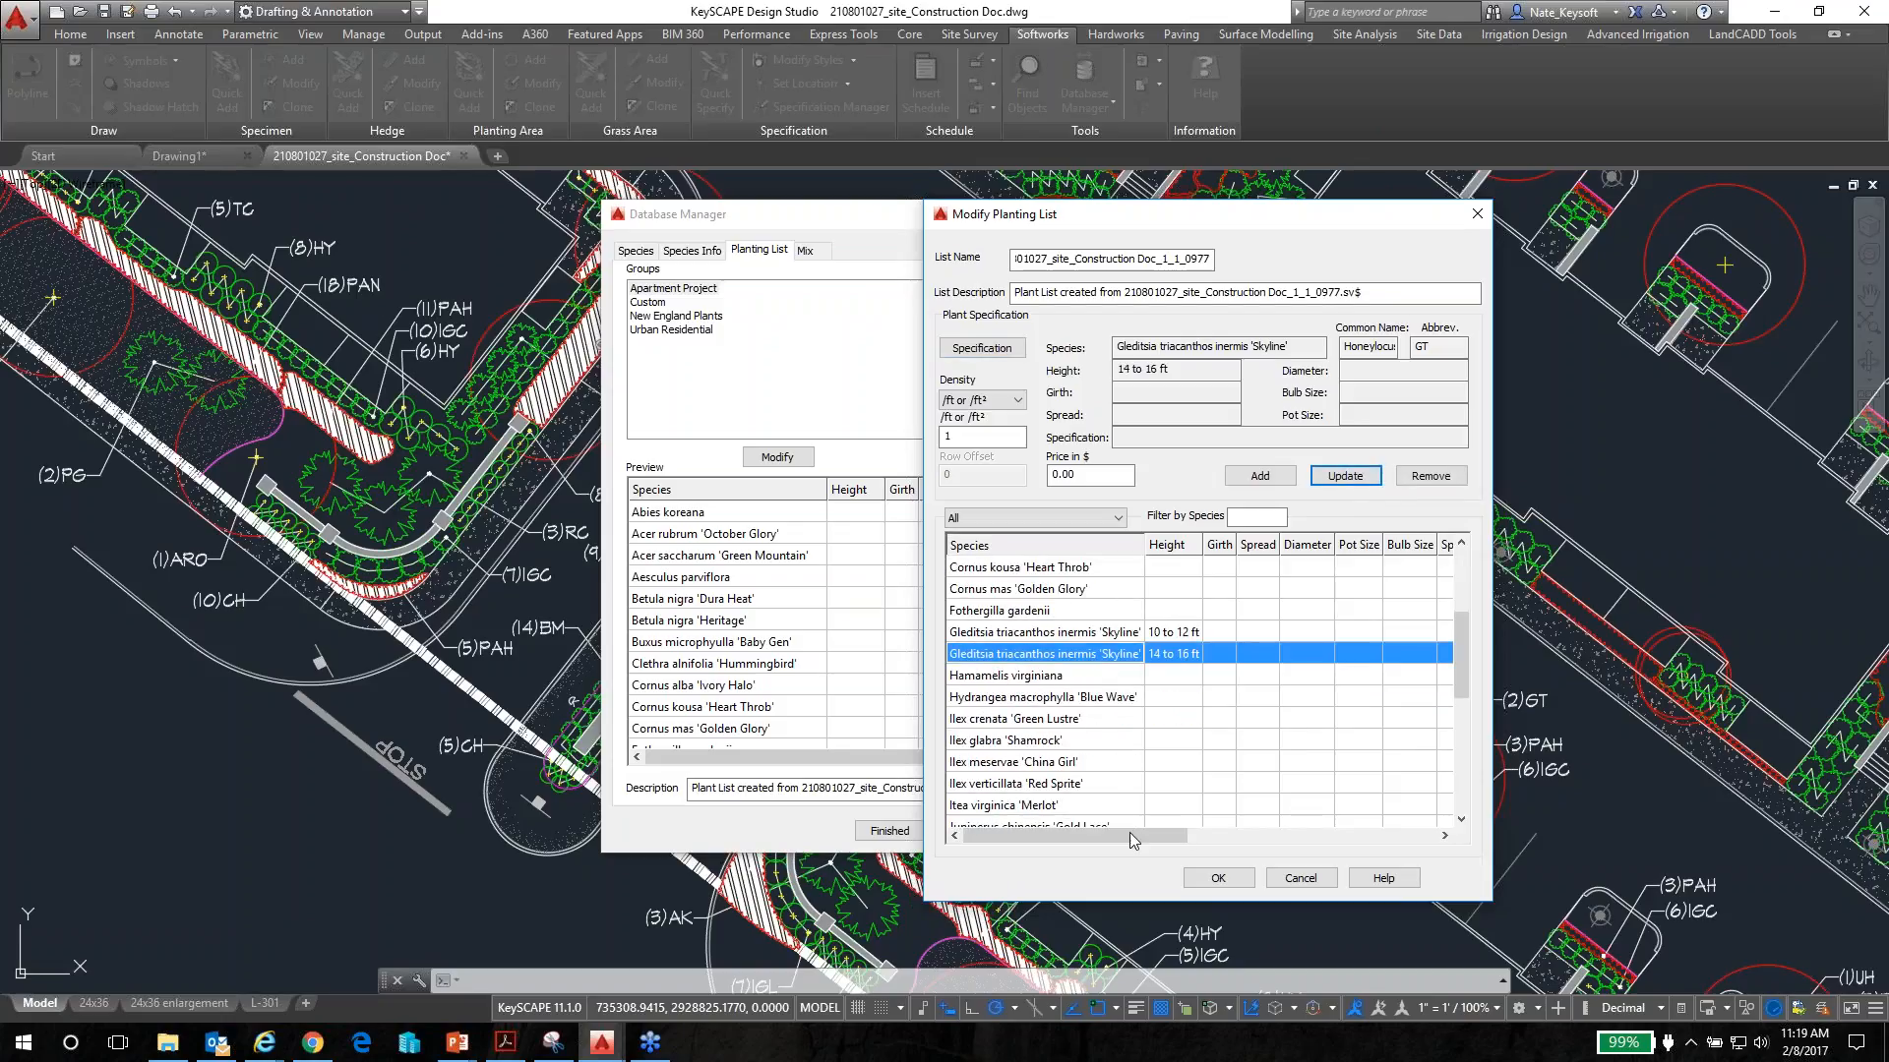
left_click_drag(1129, 834, 1389, 853)
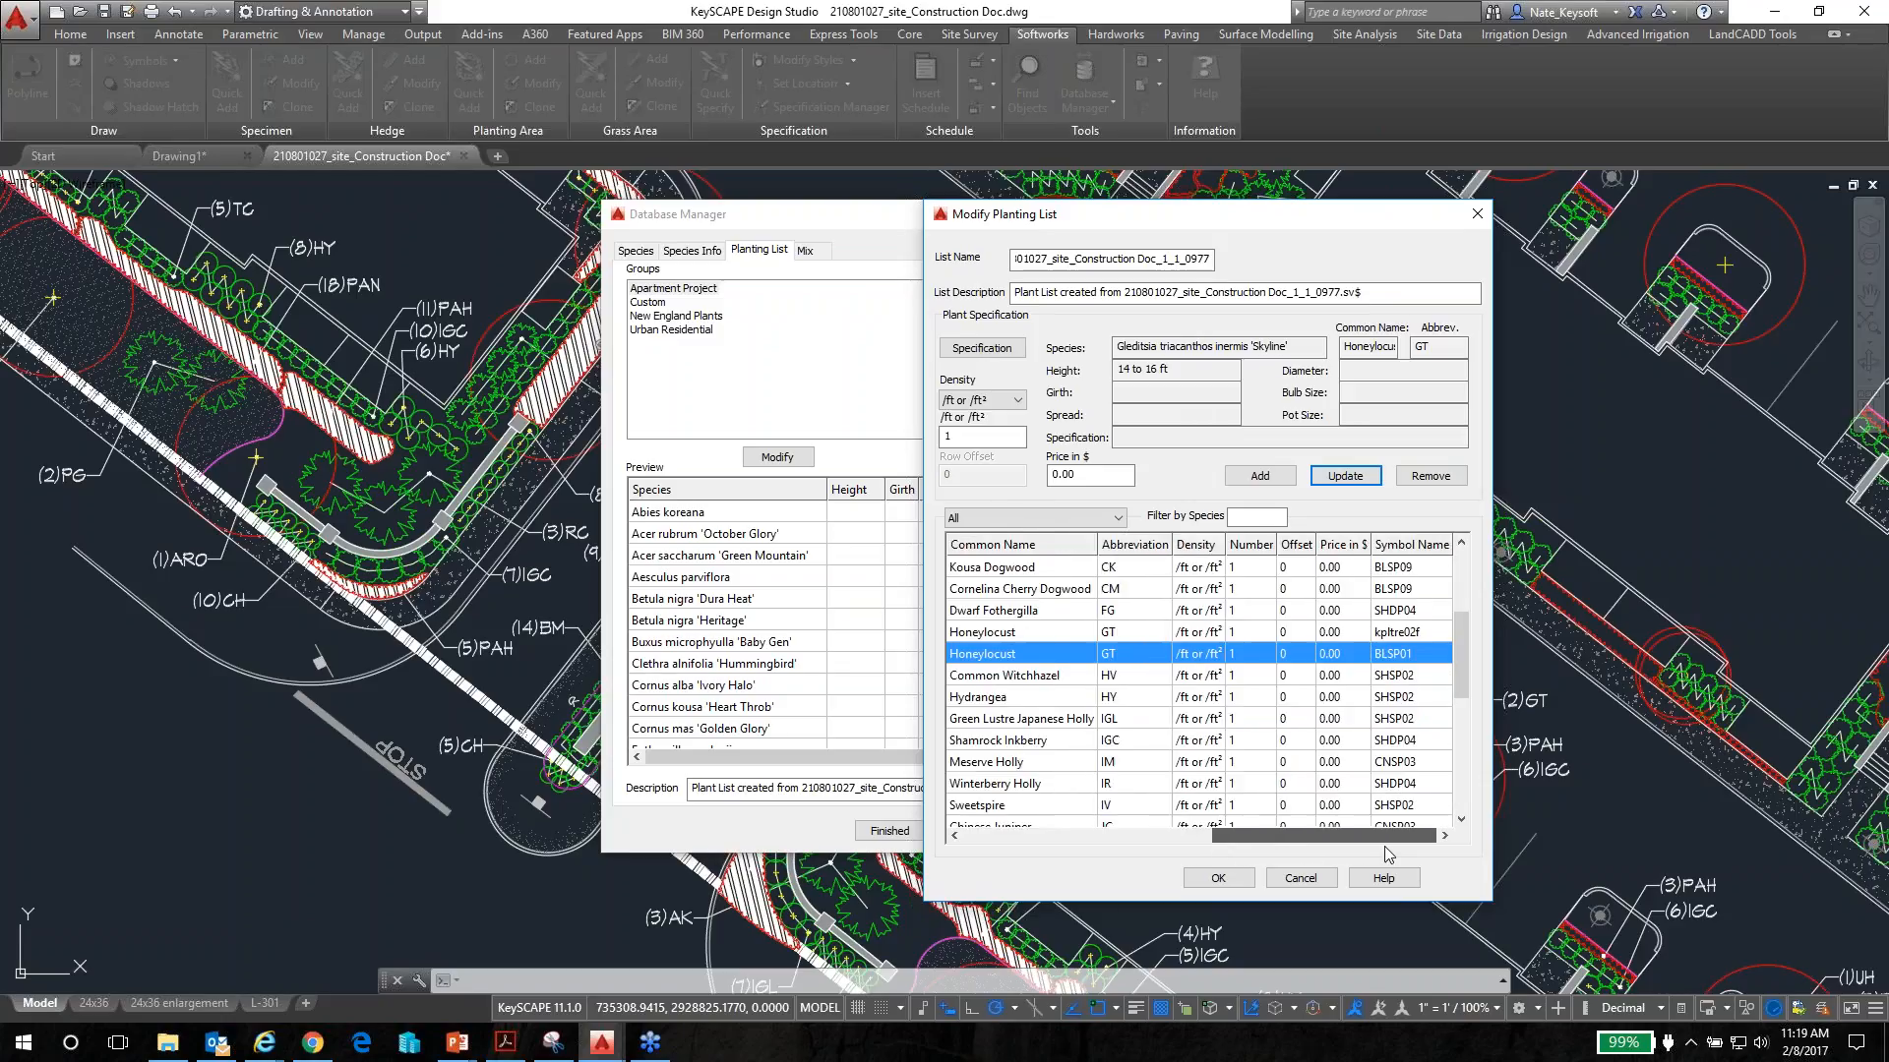
left_click(1409, 632)
left_click(1409, 654)
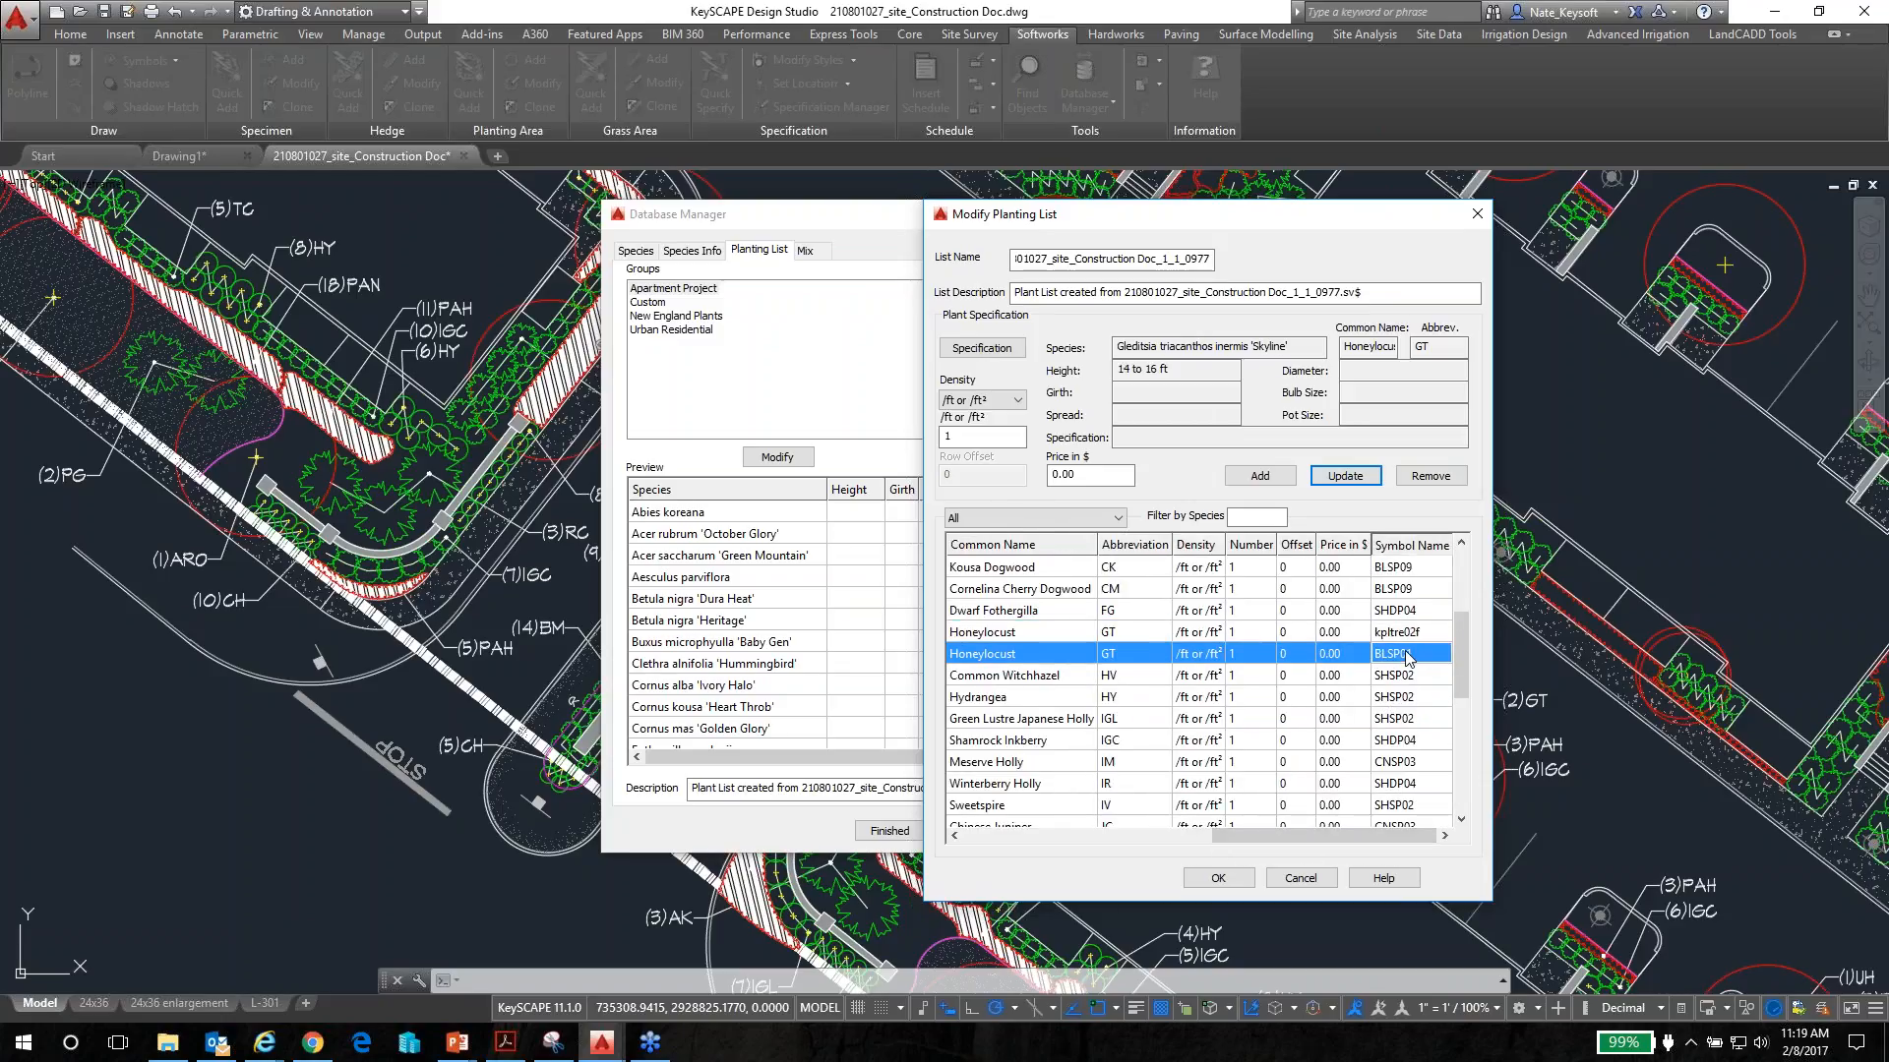
left_click(1409, 633)
left_click(1408, 654)
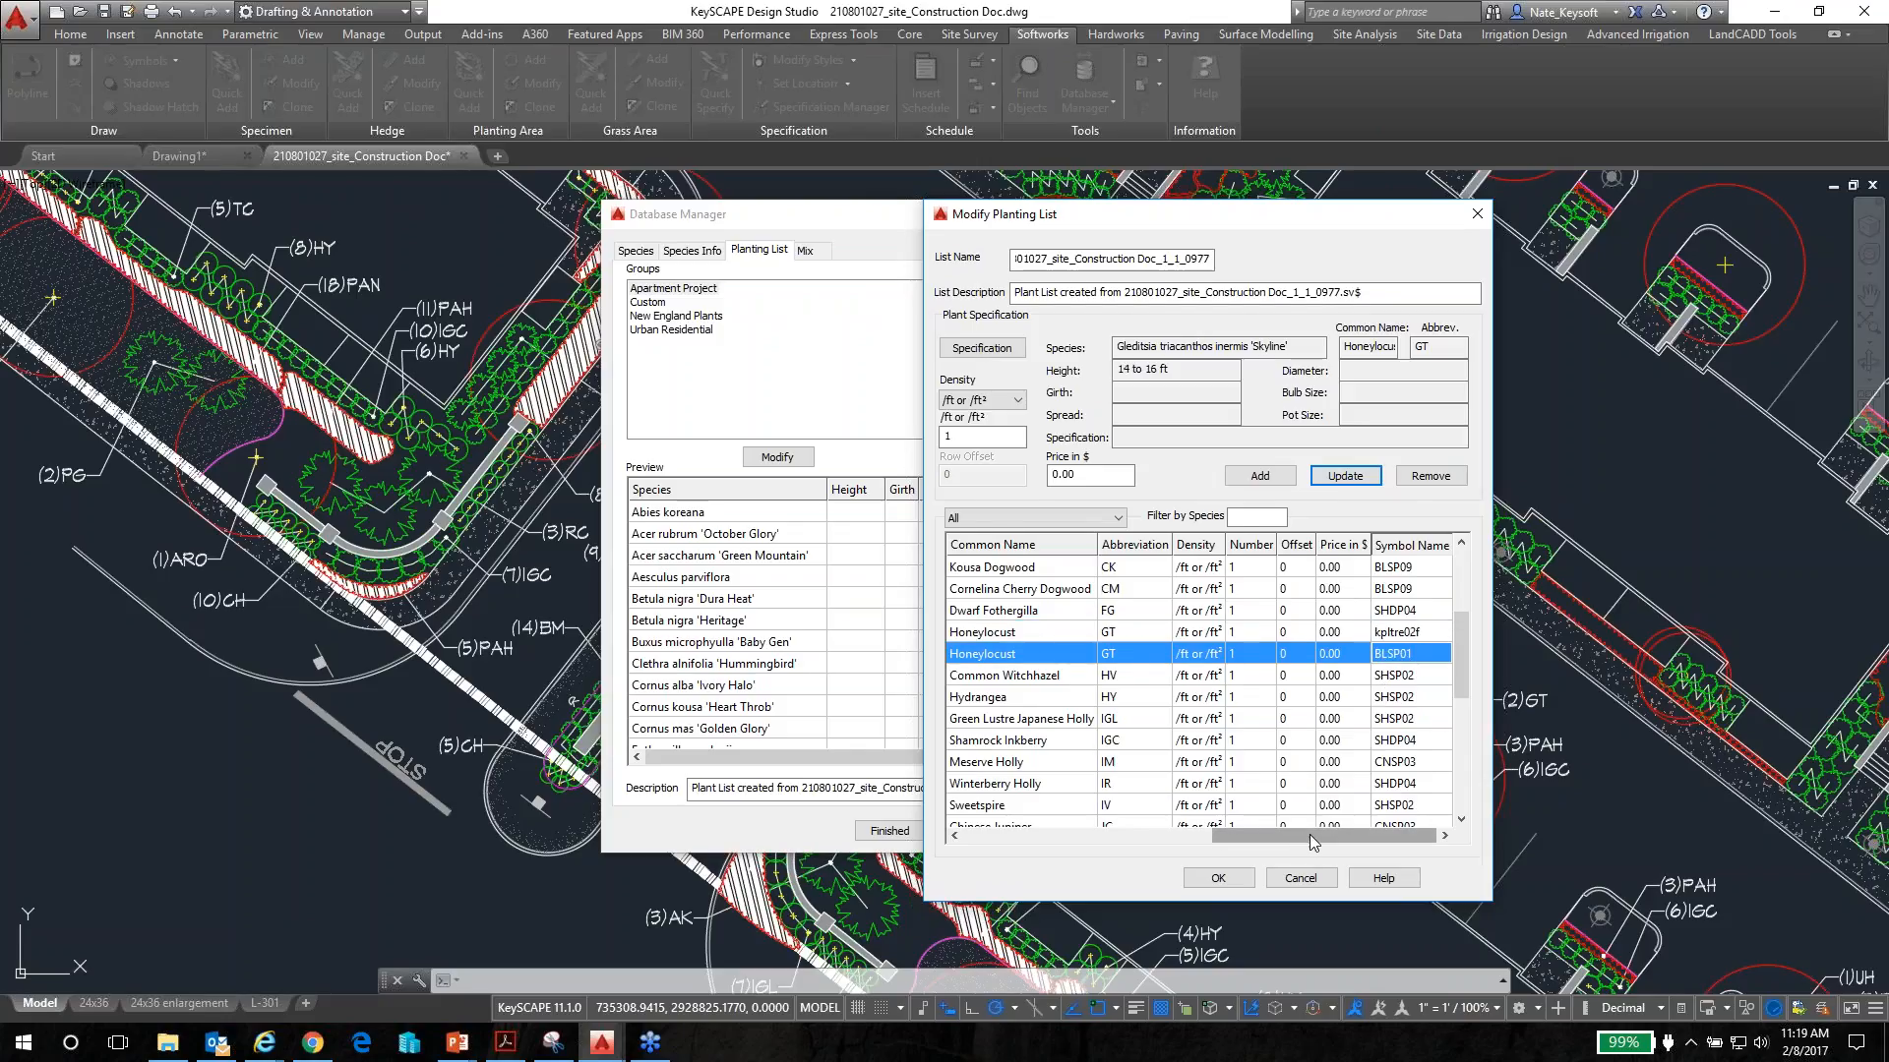
left_click_drag(1307, 834, 1008, 856)
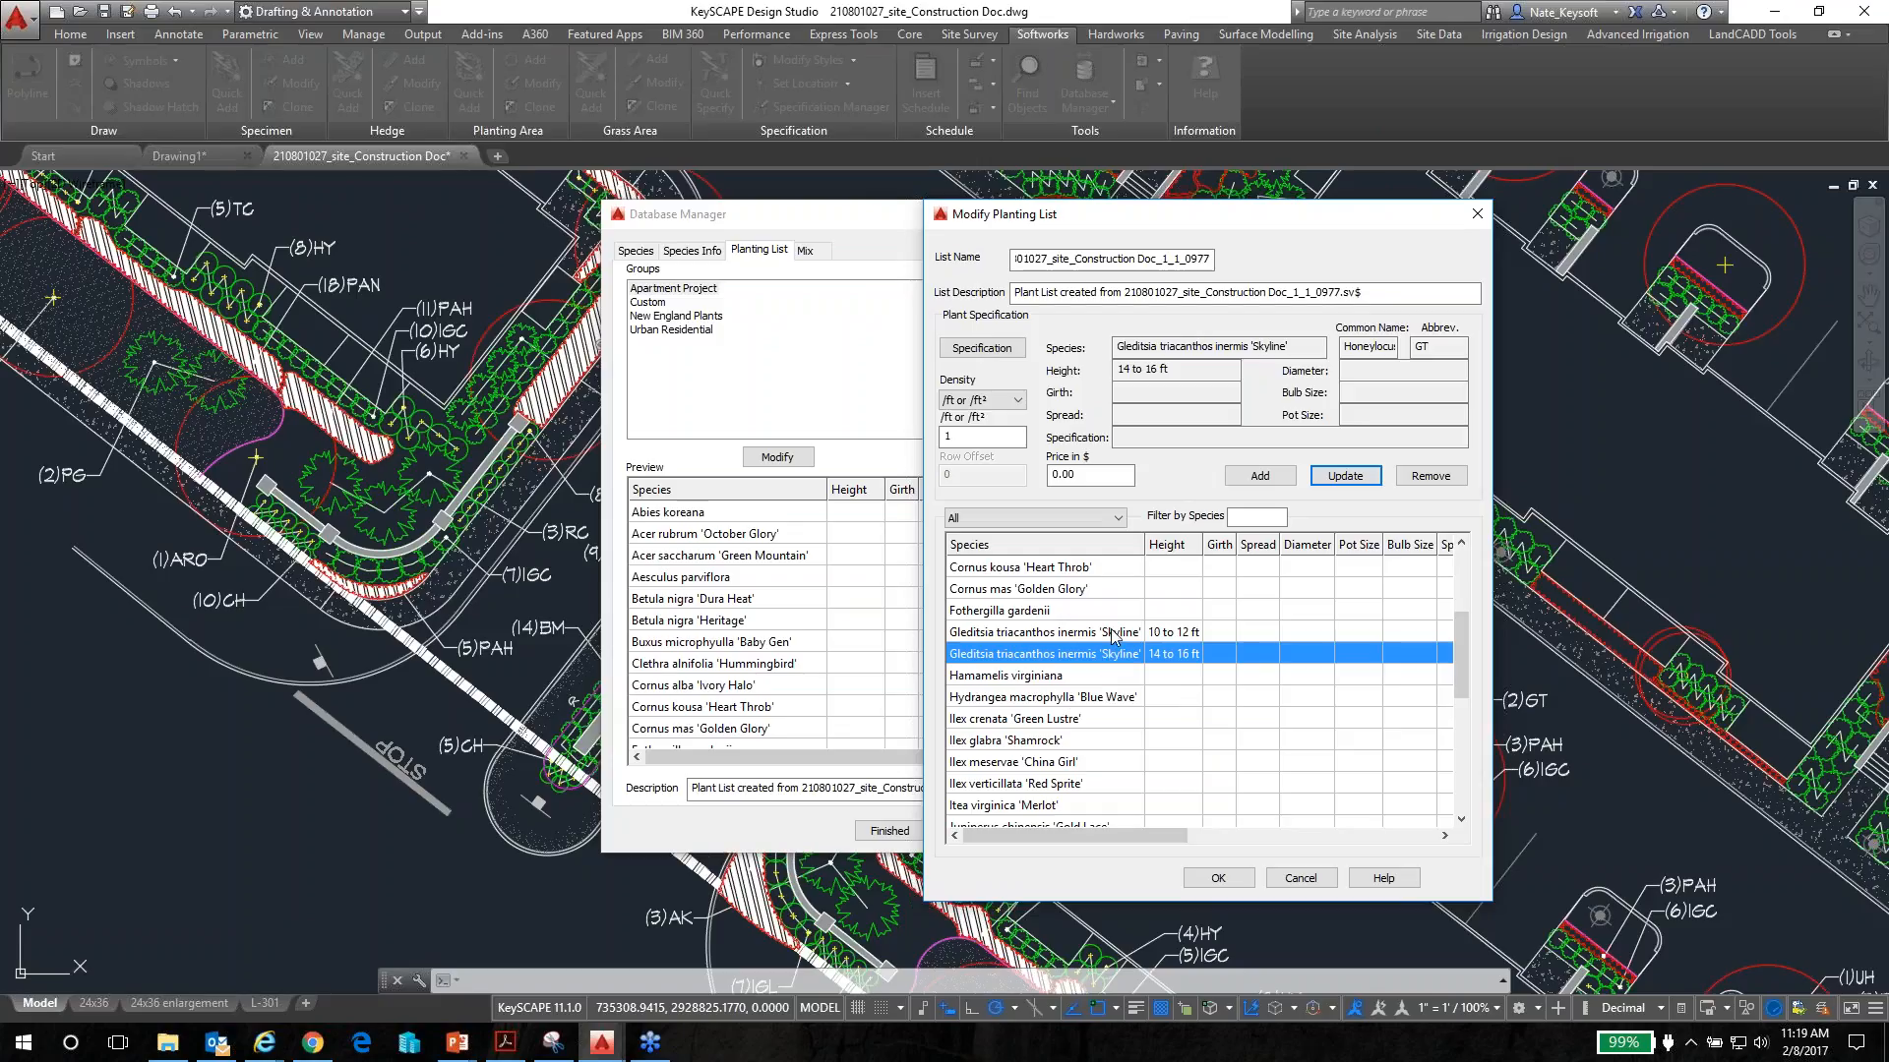
Save the modified planting list and finish working in the Database Manager
left_click(1216, 879)
left_click(878, 833)
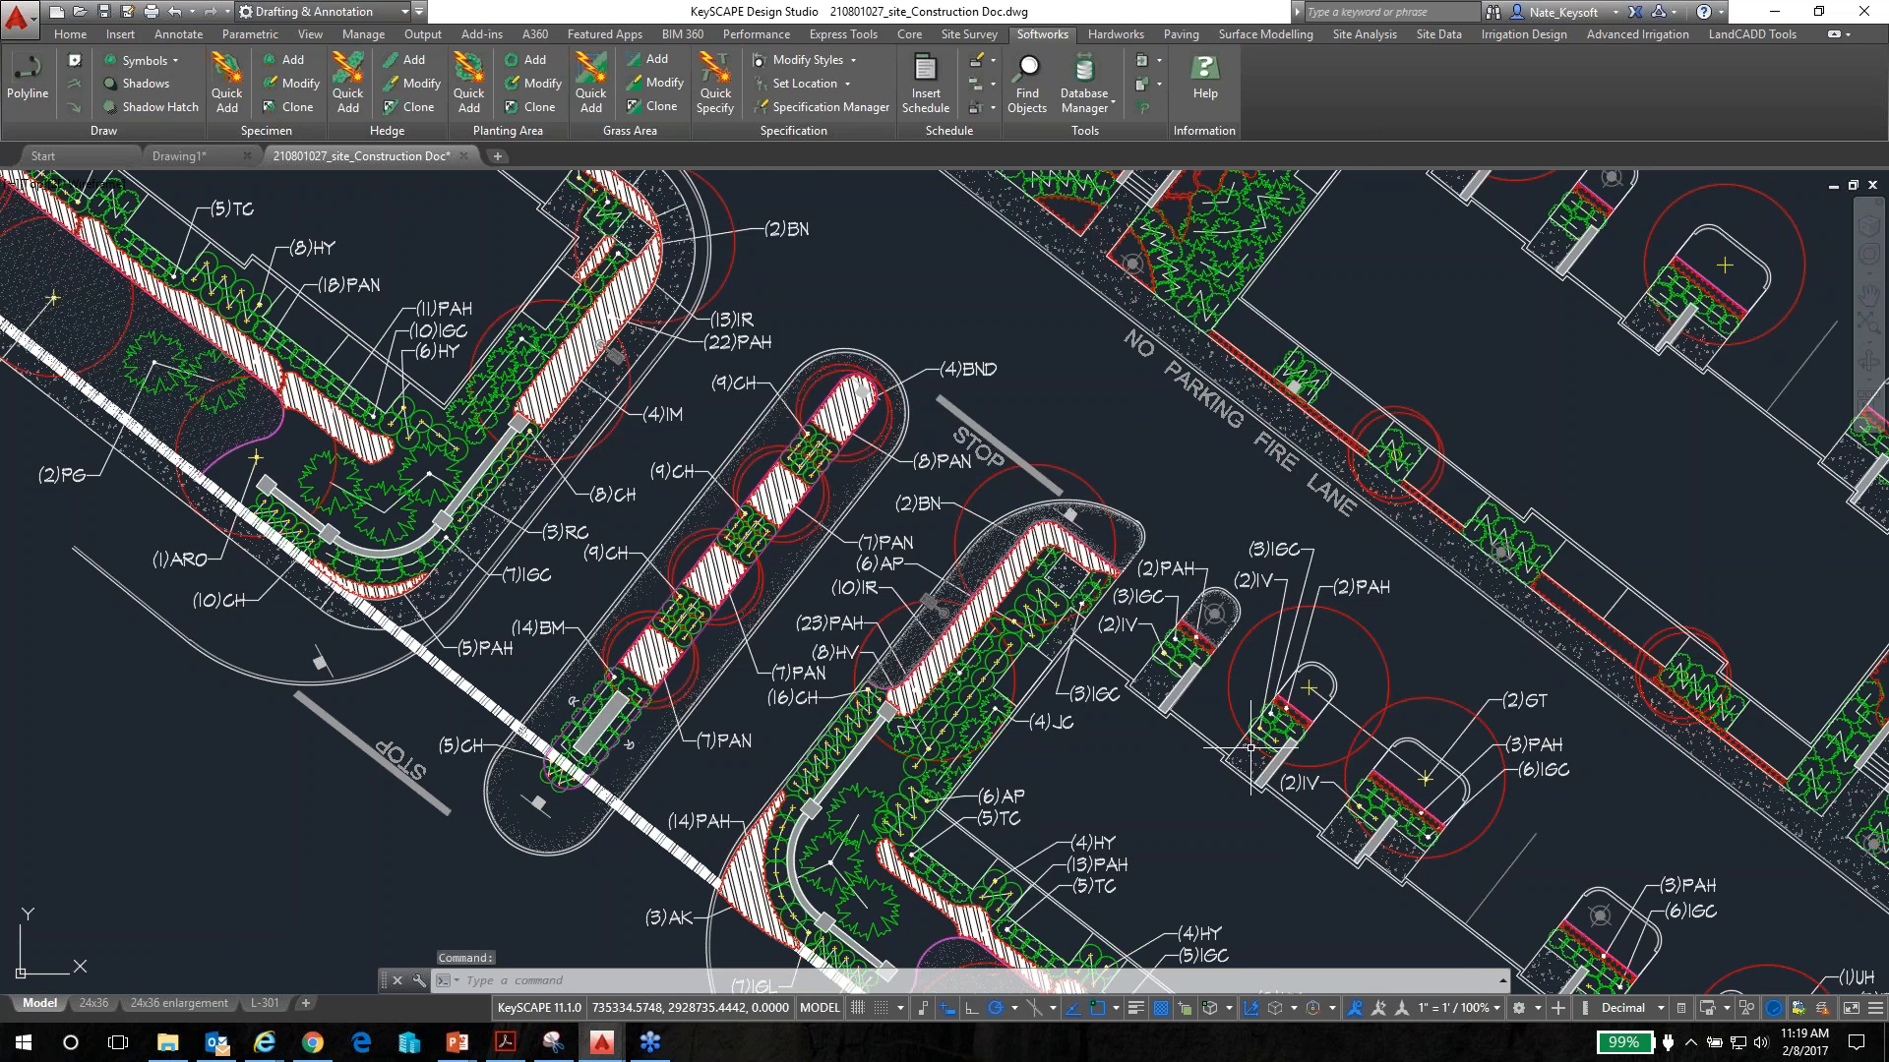
scroll(1153, 762, "down", 2)
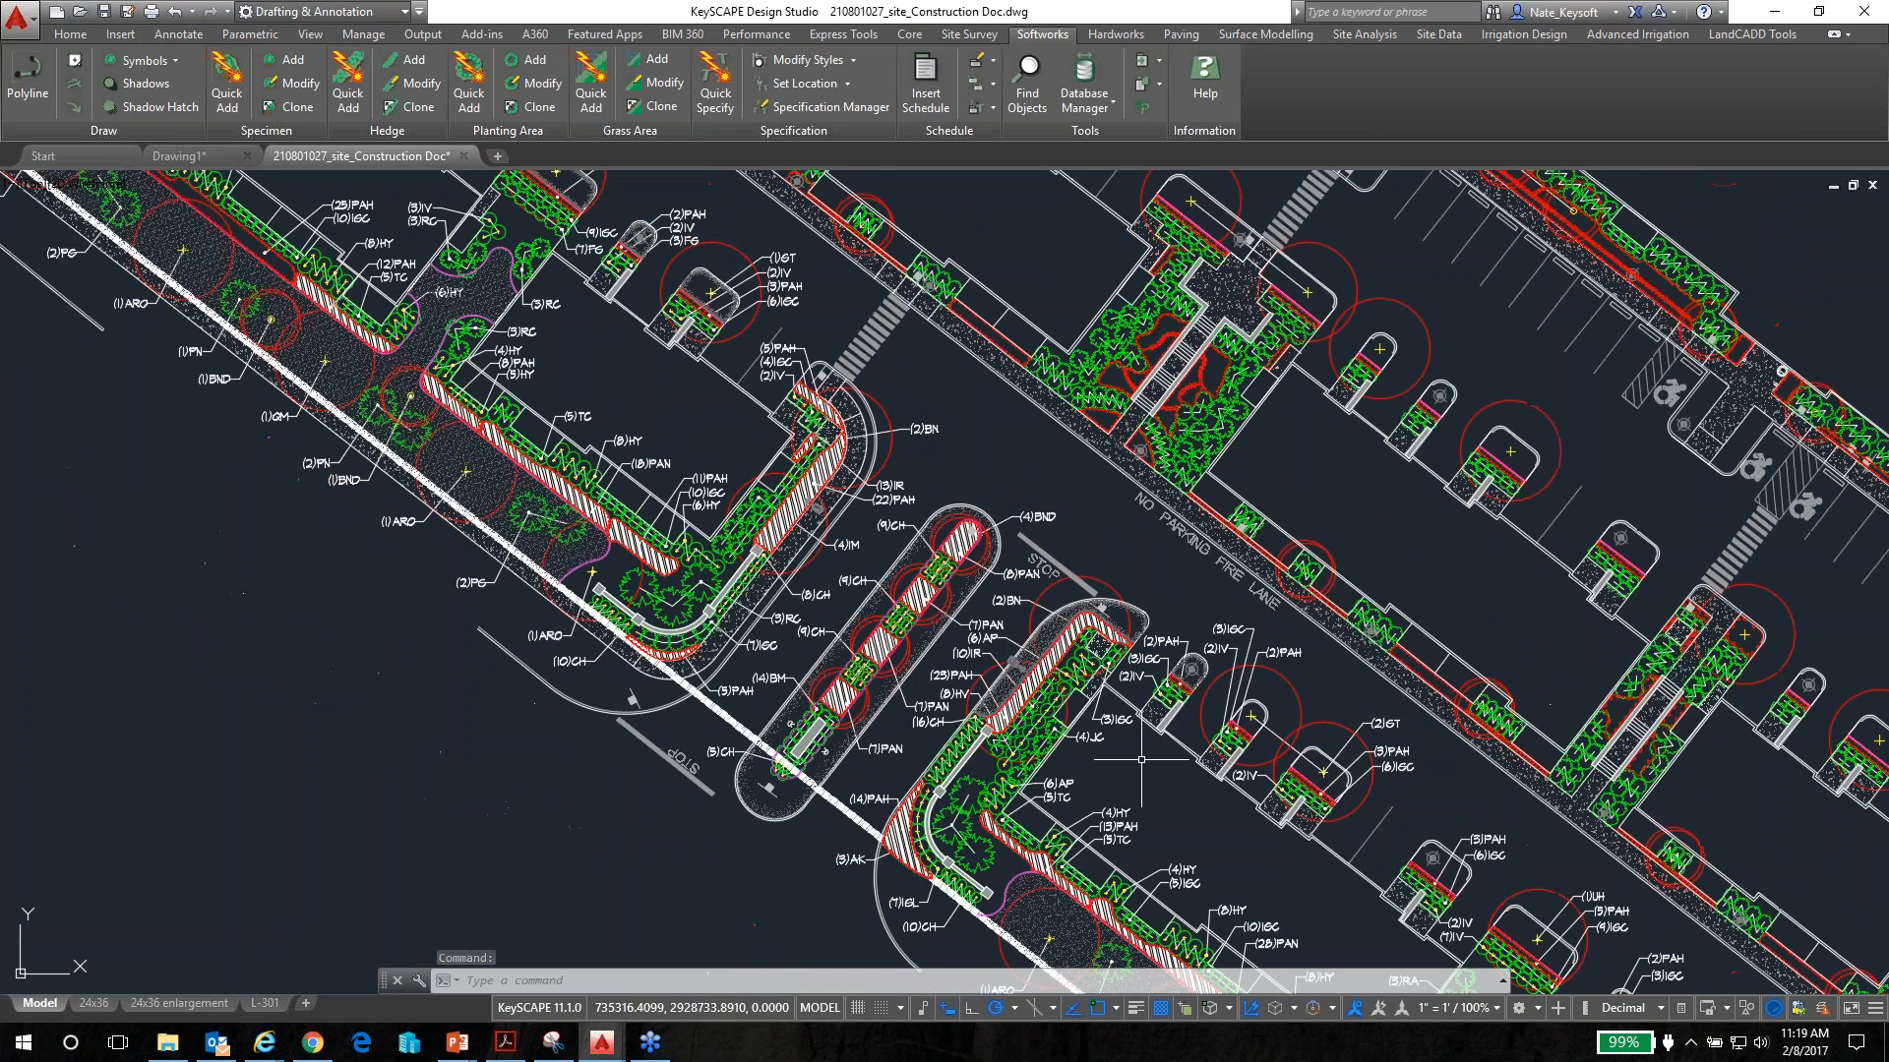
Switch to the blank Drawing1 and clear any active command
left_click(182, 156)
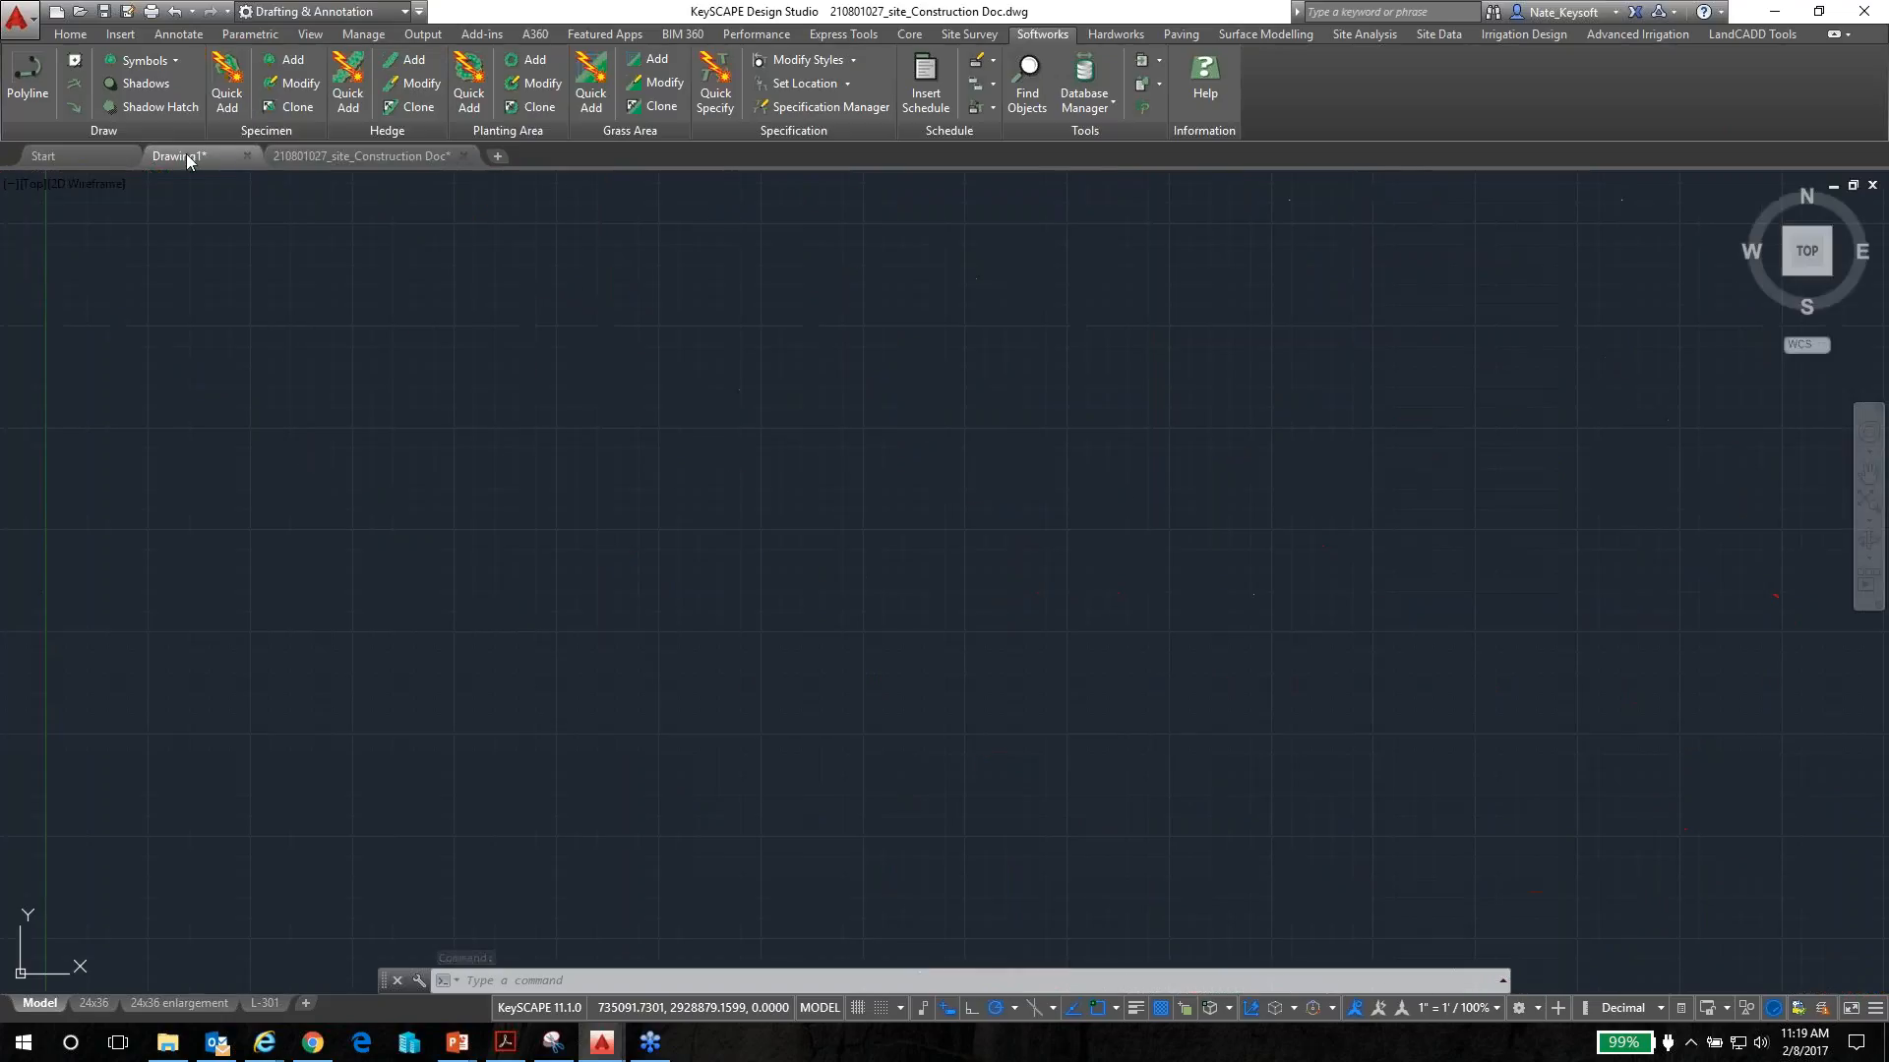
key("Escape")
key("Escape")
left_click(956, 484)
left_click(938, 467)
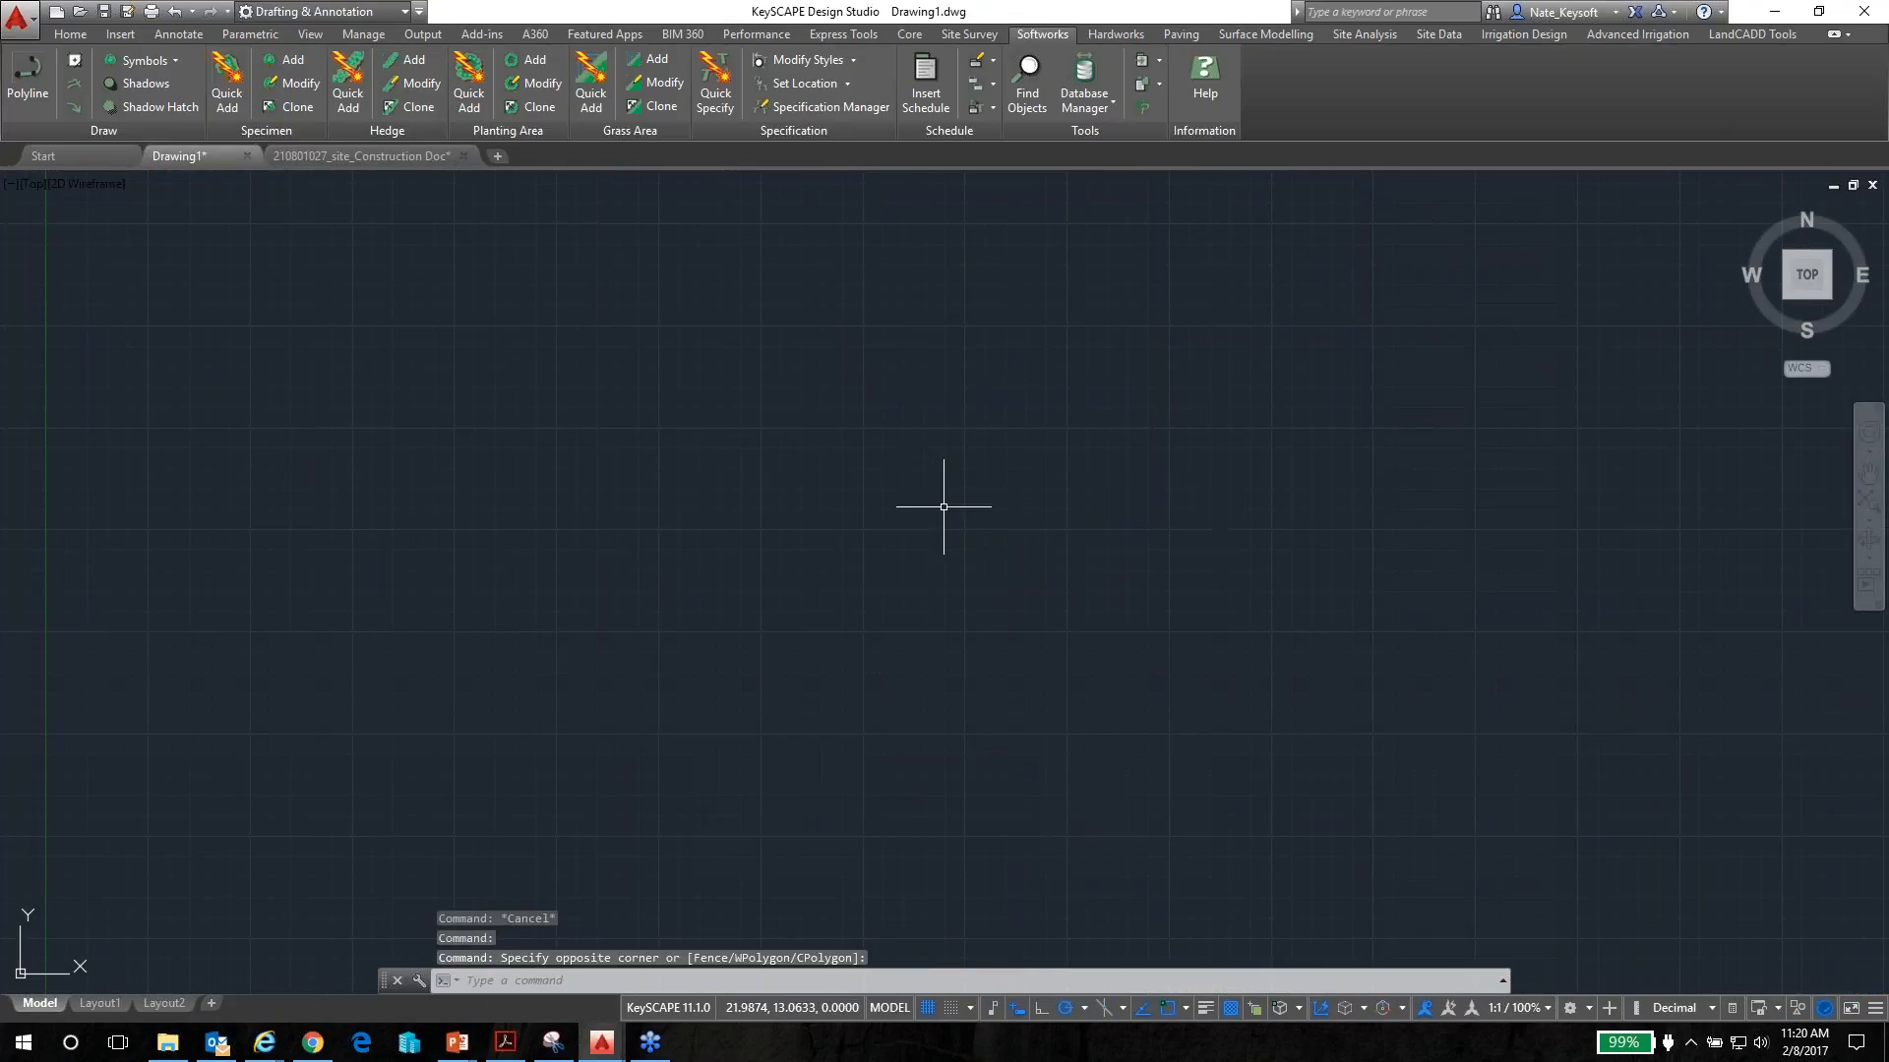
scroll(944, 507, "down", 2)
middle_click_drag(945, 511, 762, 596)
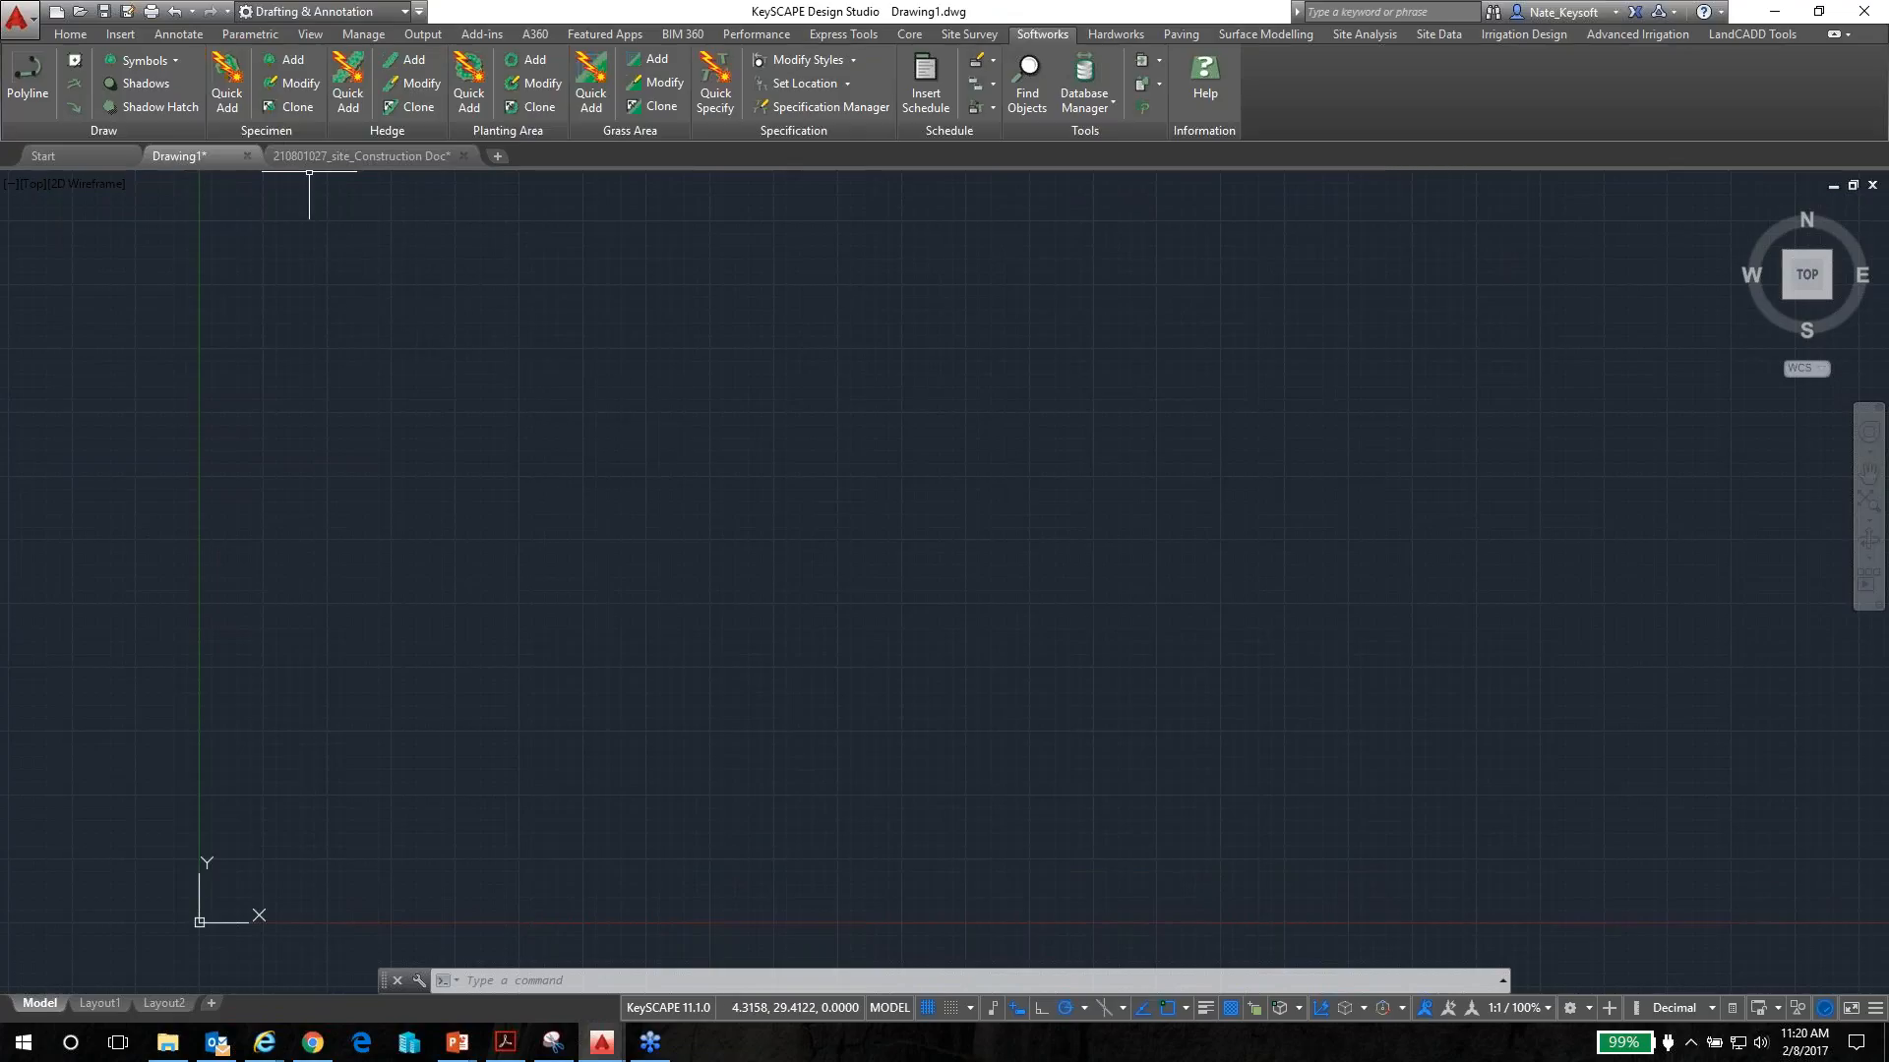
Start adding a new manually inserted specimen with a spread of 25 ft and a height of 25 ft
left_click(289, 63)
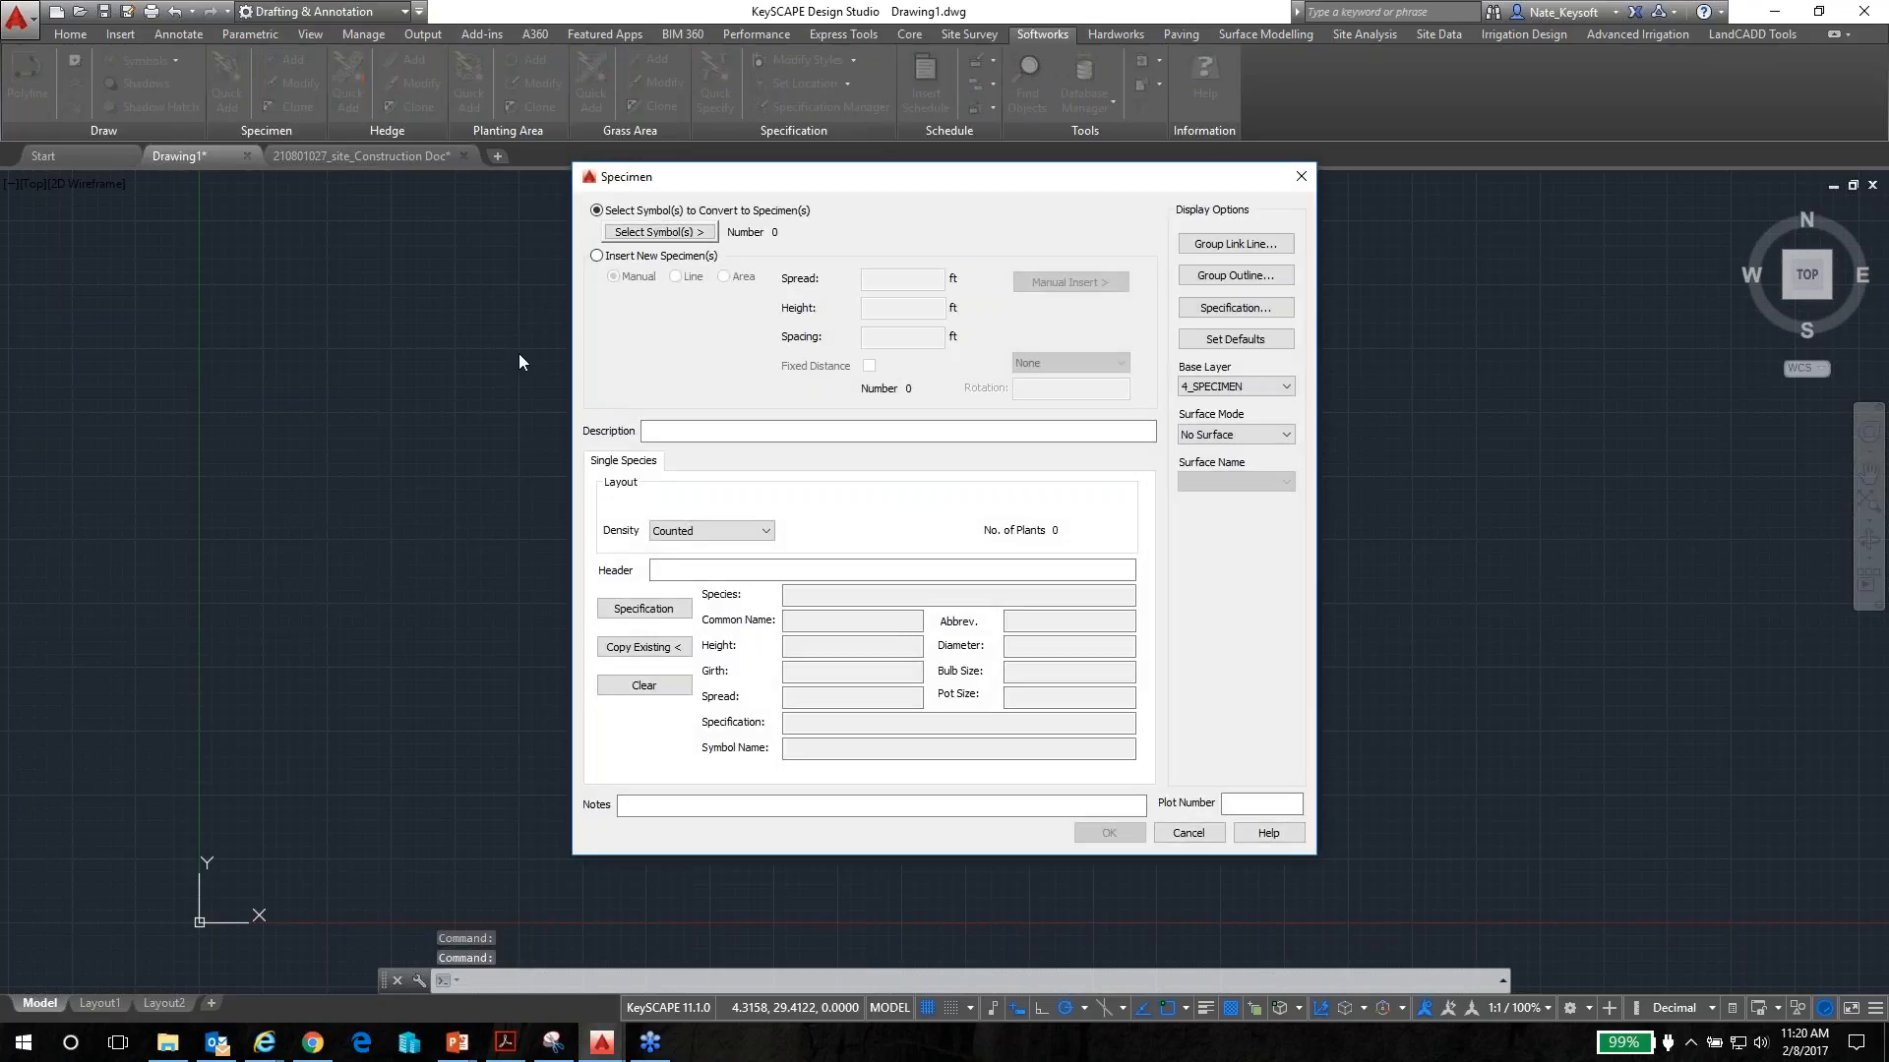
left_click(596, 256)
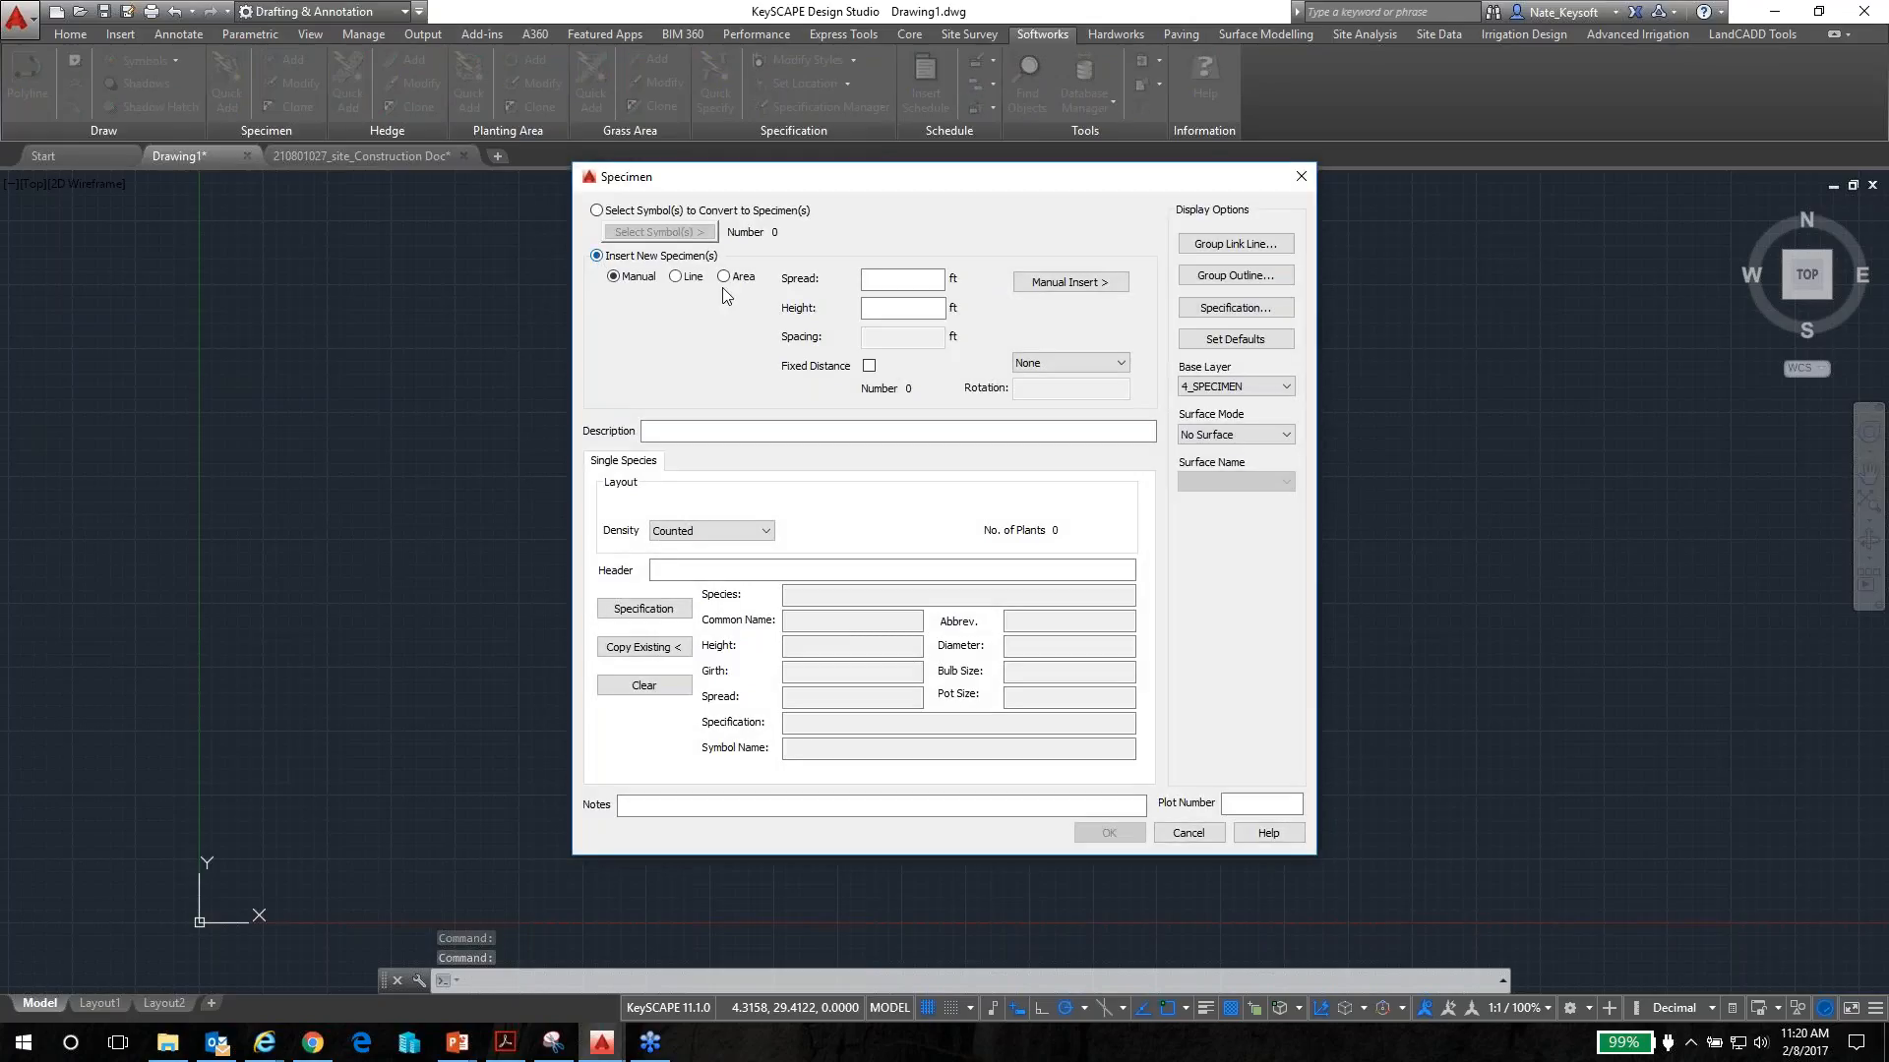
left_click(897, 279)
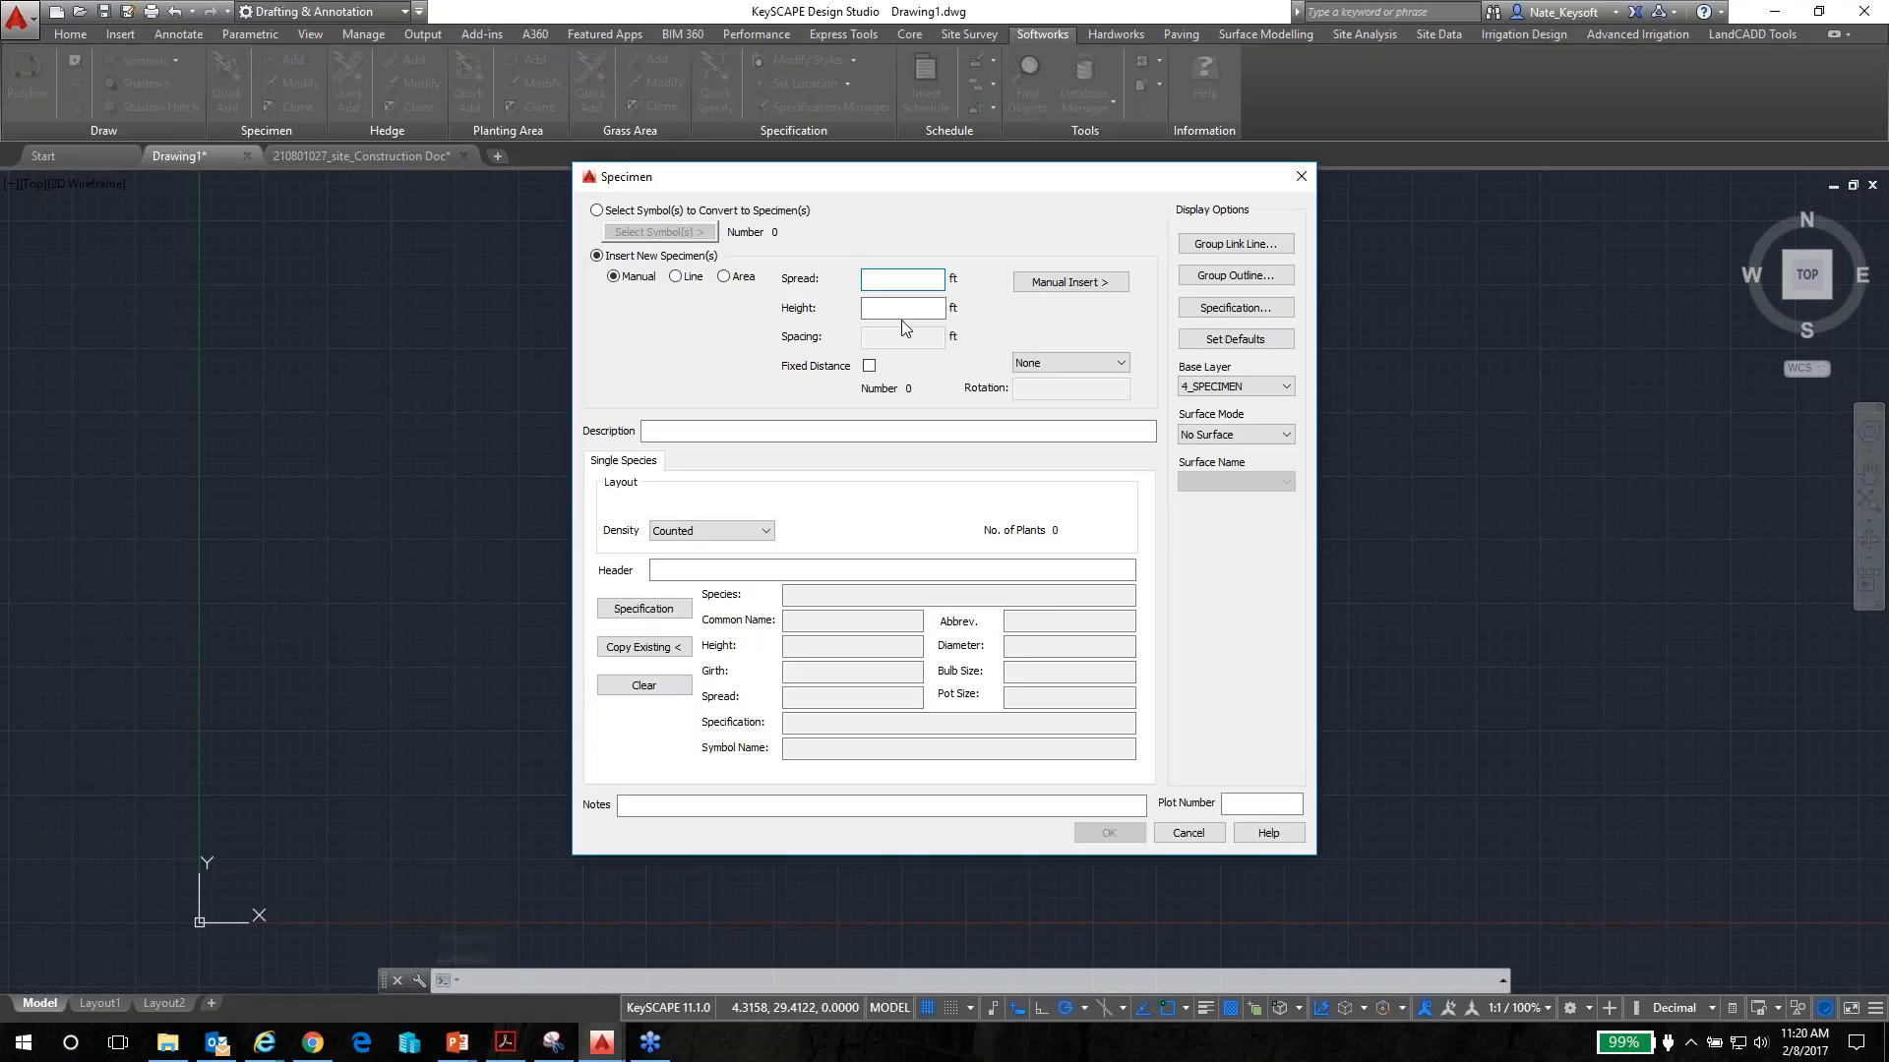
type("25")
key("Tab")
type("25")
Specify the specimen as the 14 to 16 ft Gleditsia triacanthos inermis 'Skyline' from the Apartment Project group's extracted plant list
left_click(658, 612)
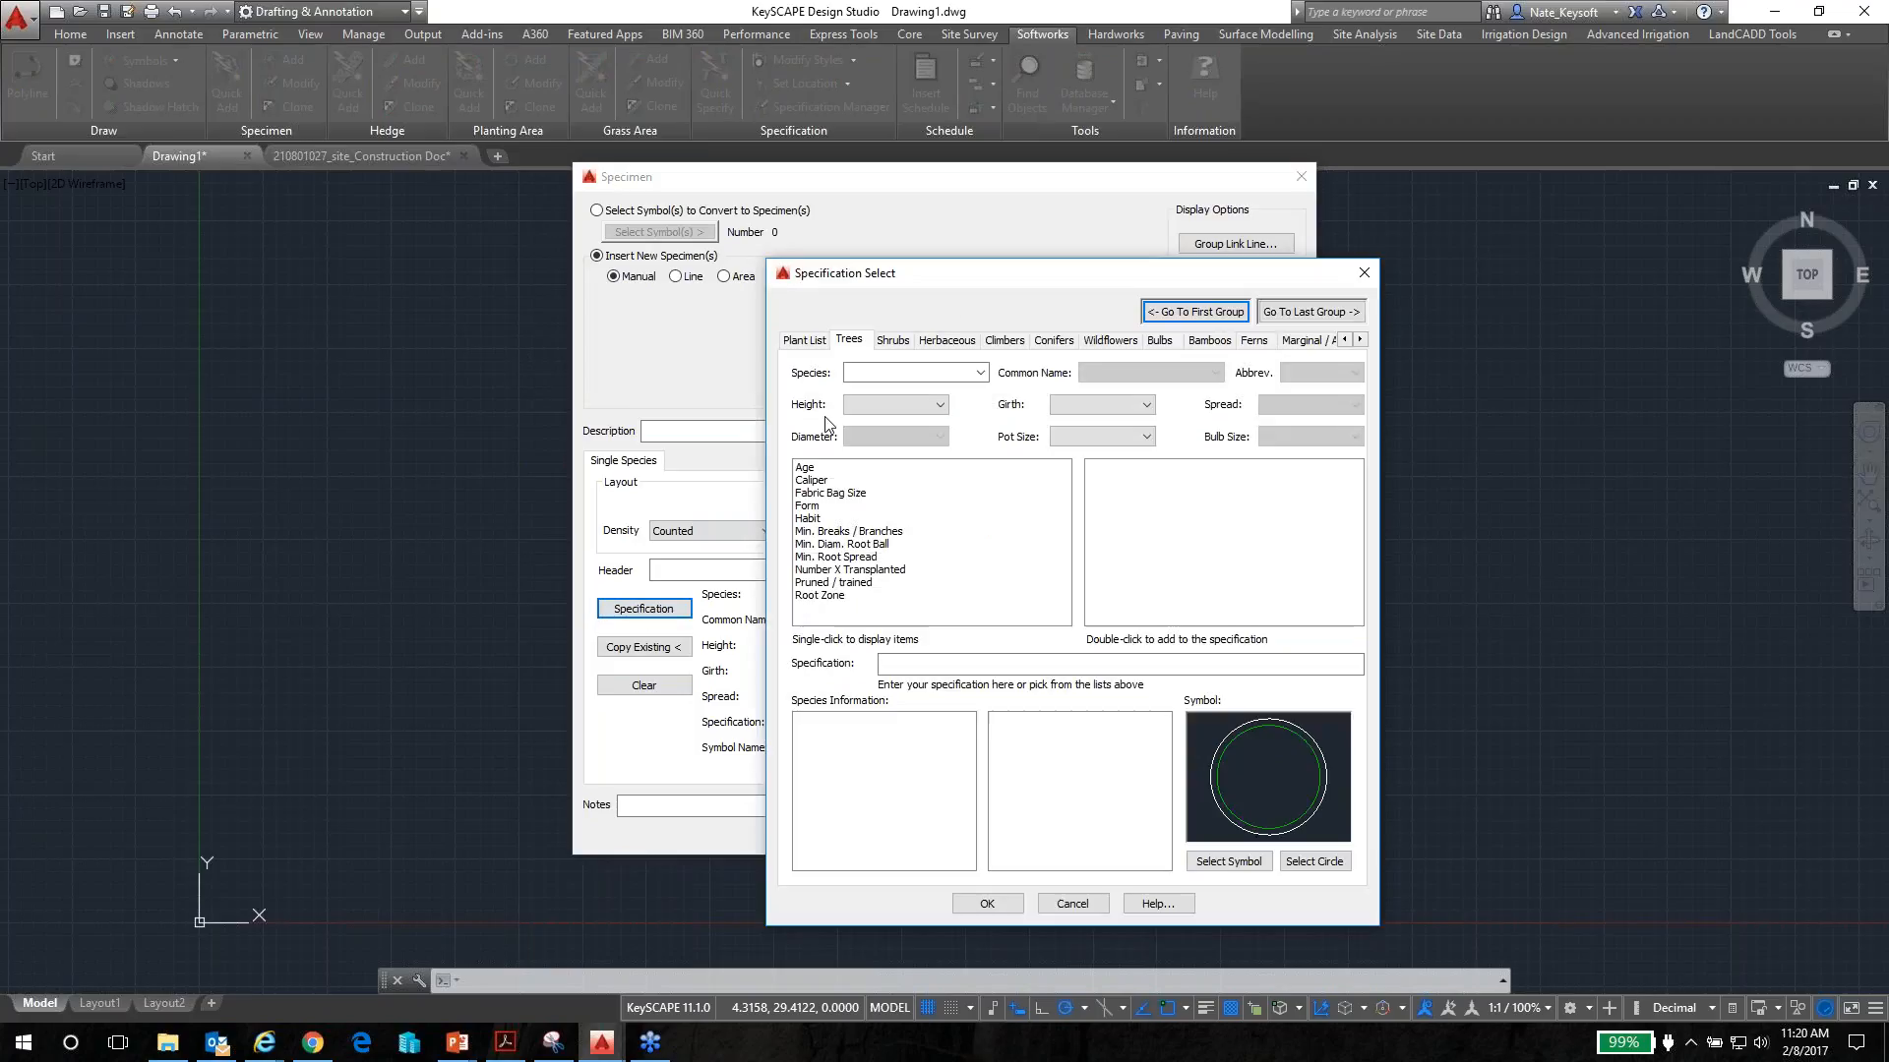
left_click(803, 341)
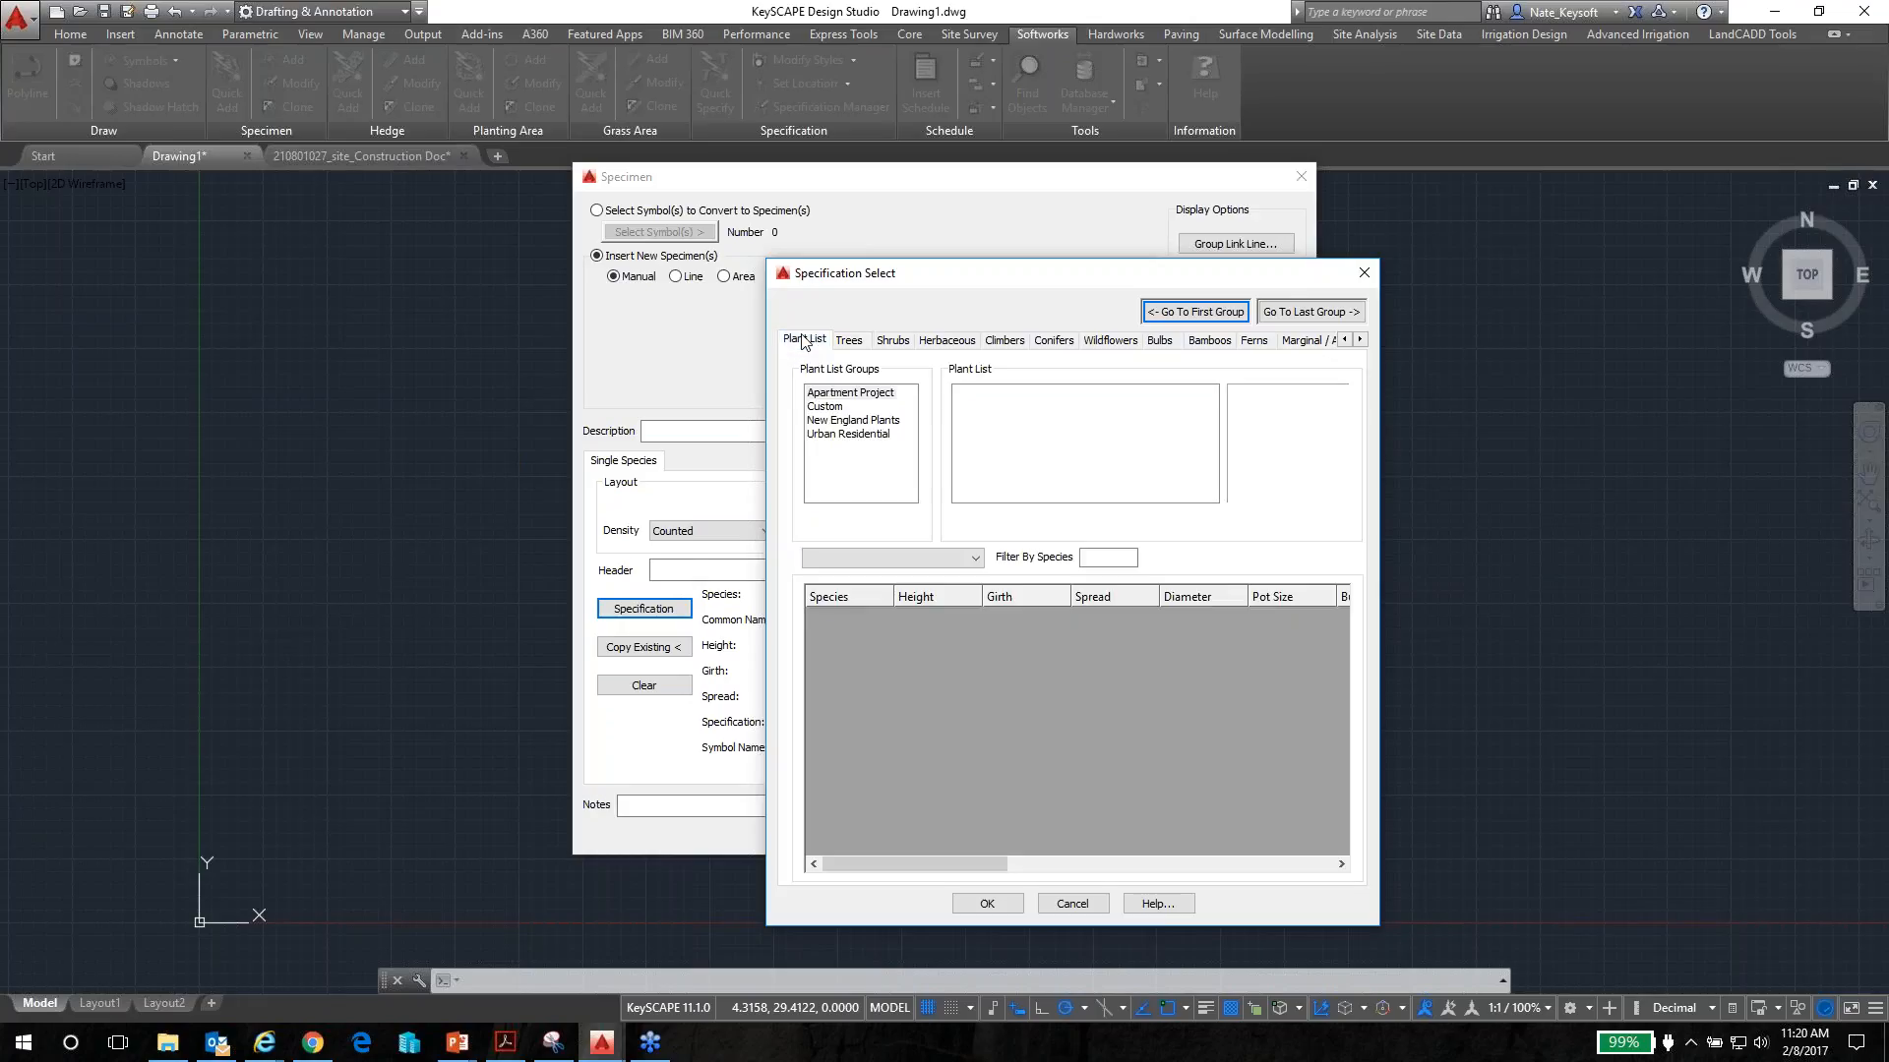
left_click(870, 392)
left_click(1052, 394)
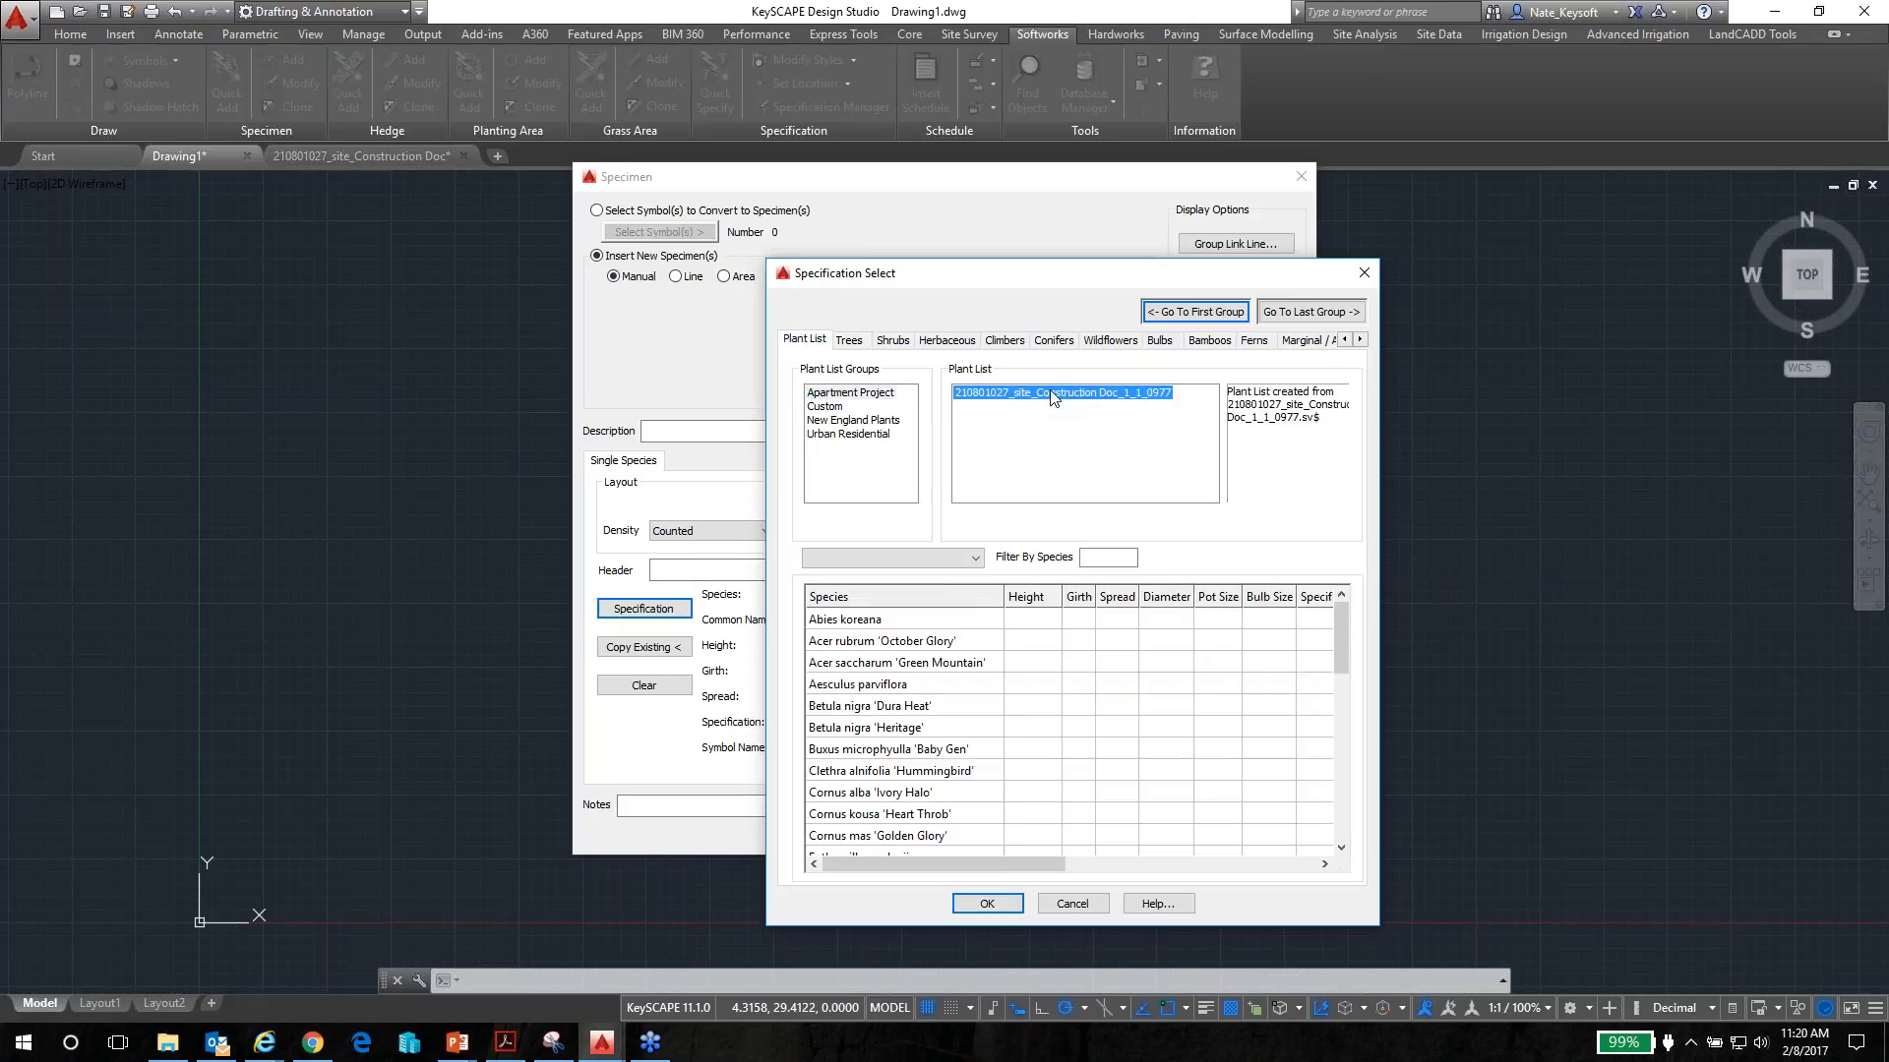
left_click_drag(1344, 636, 1343, 691)
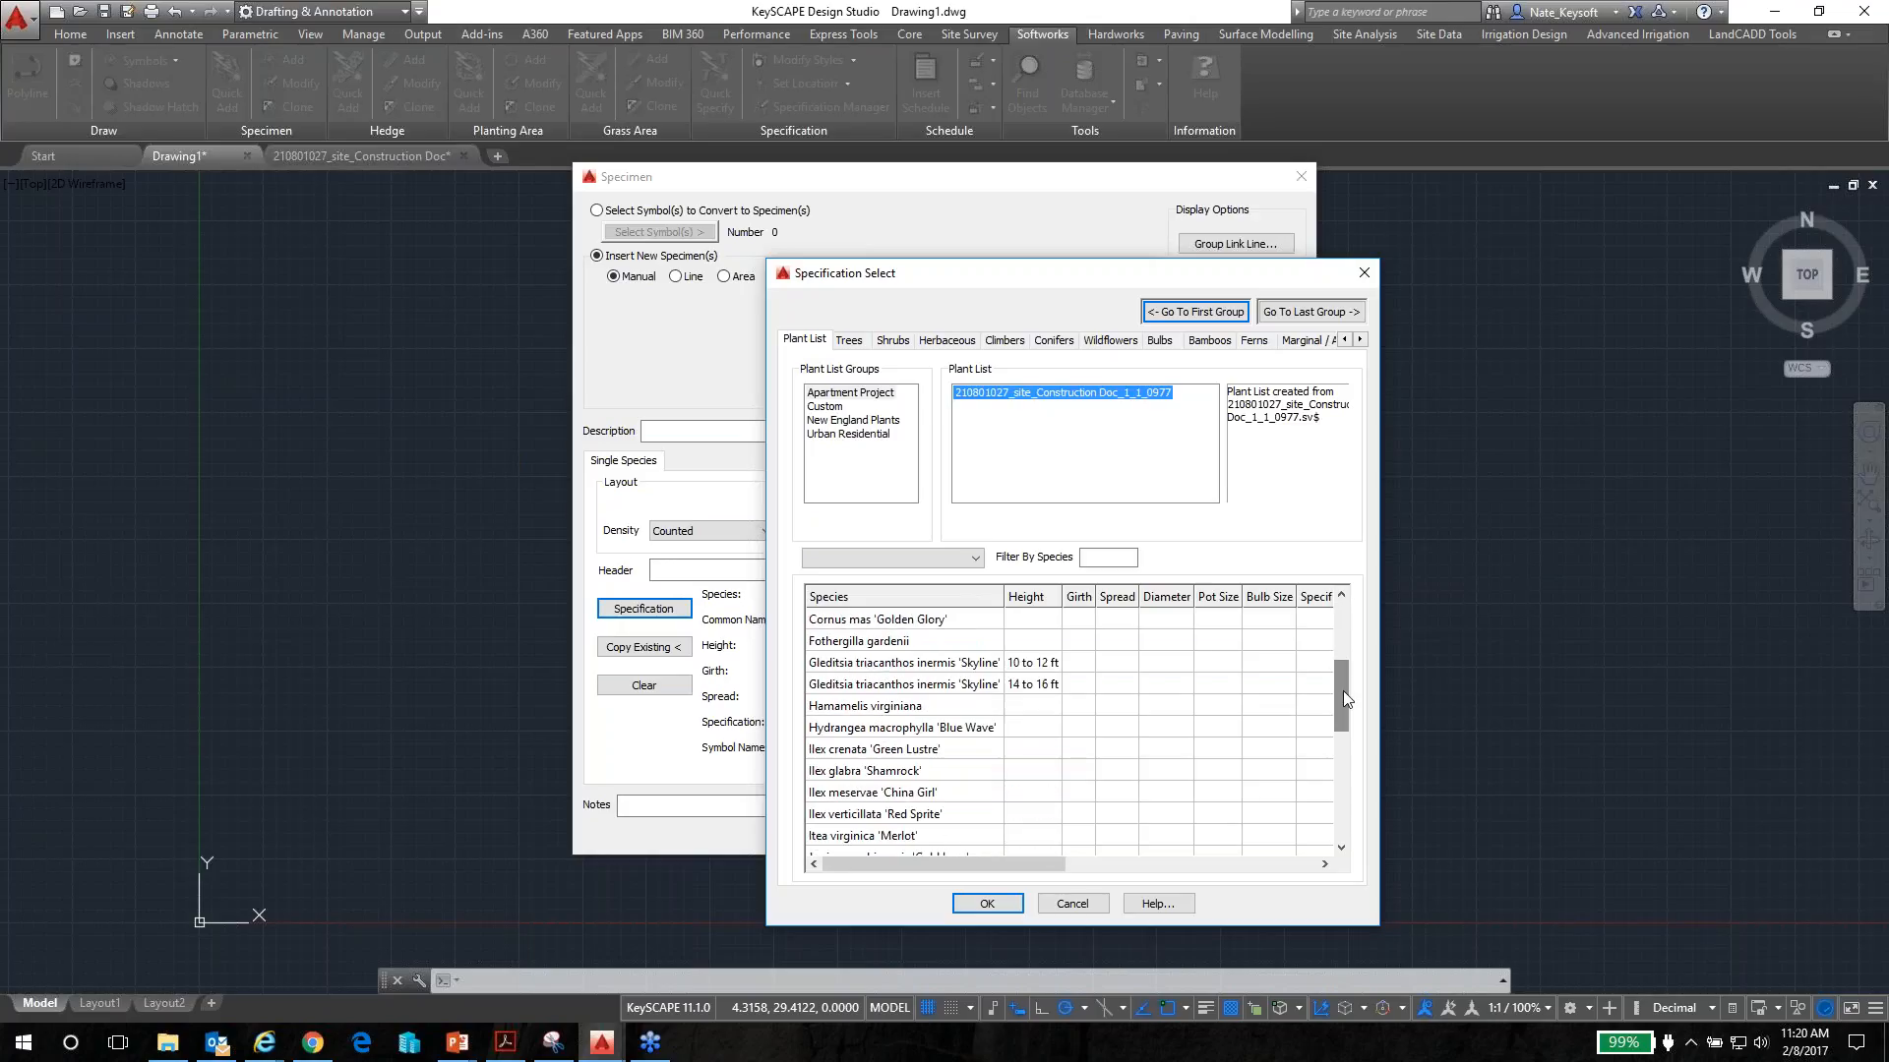
left_click(940, 686)
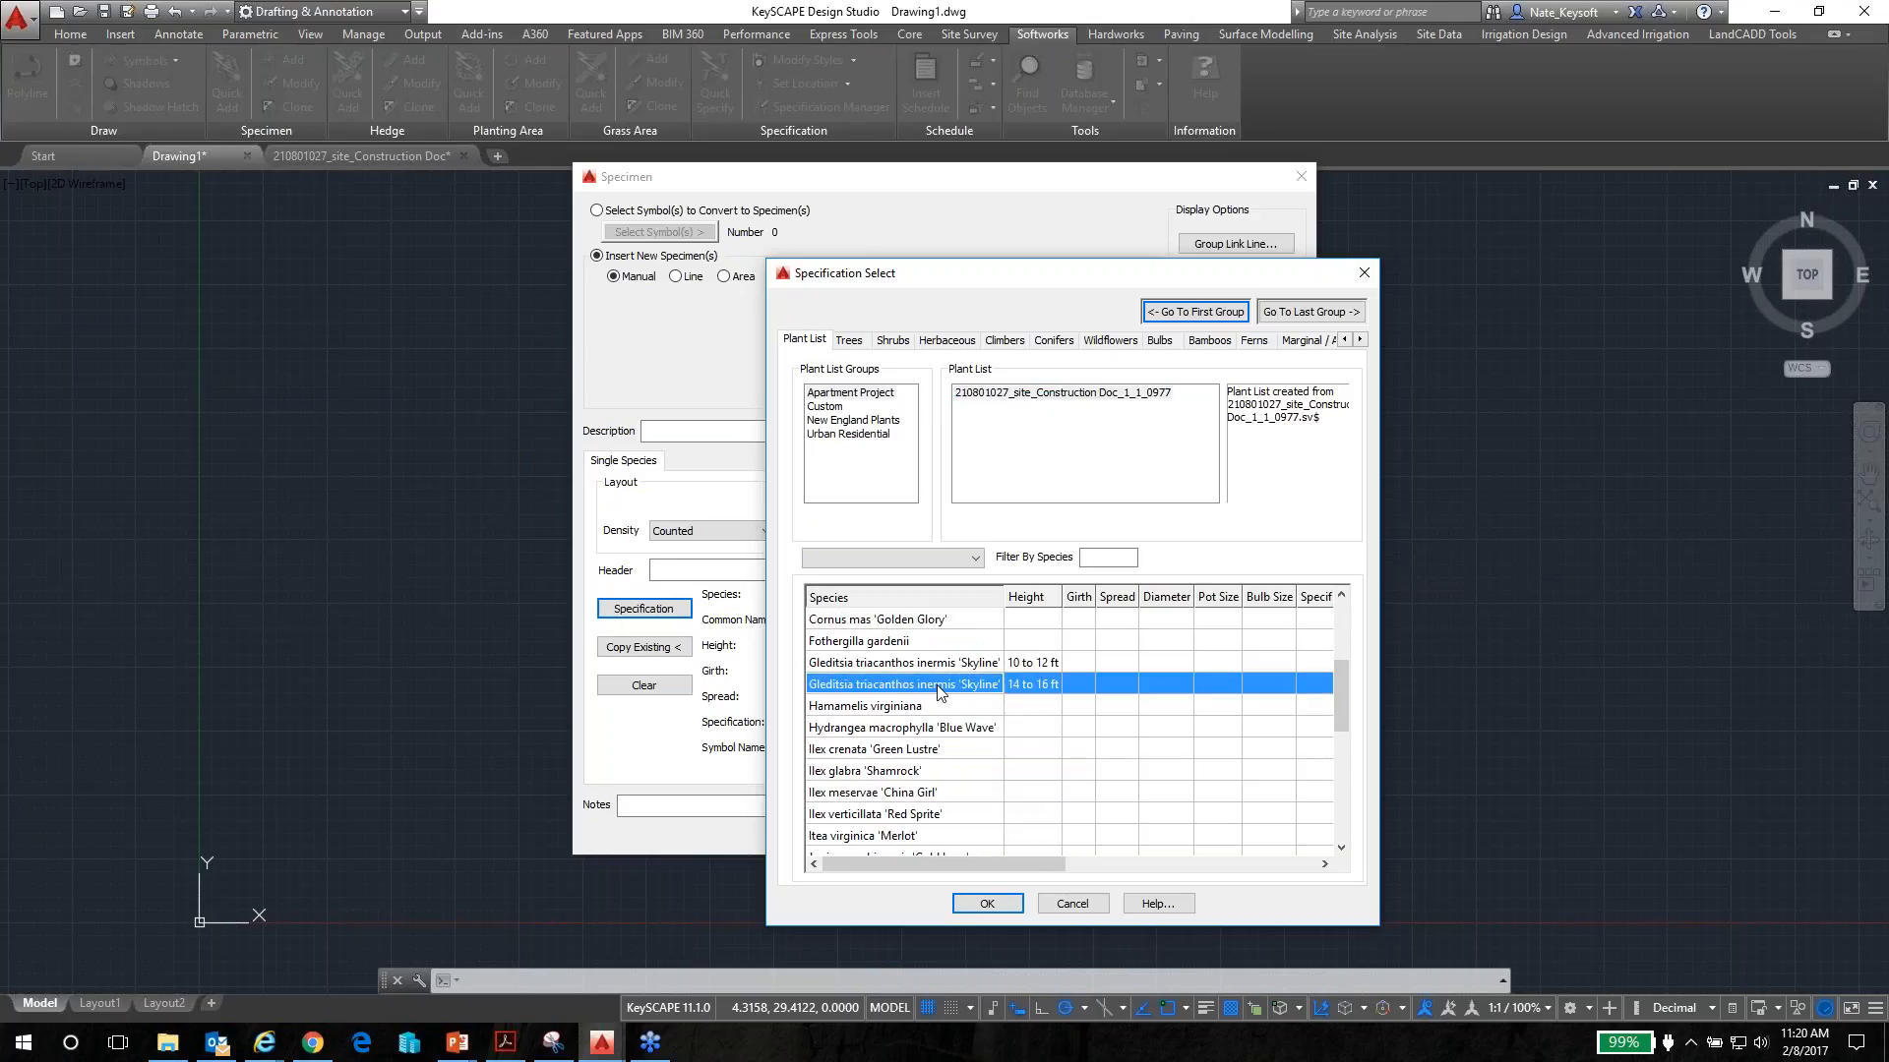
left_click(987, 903)
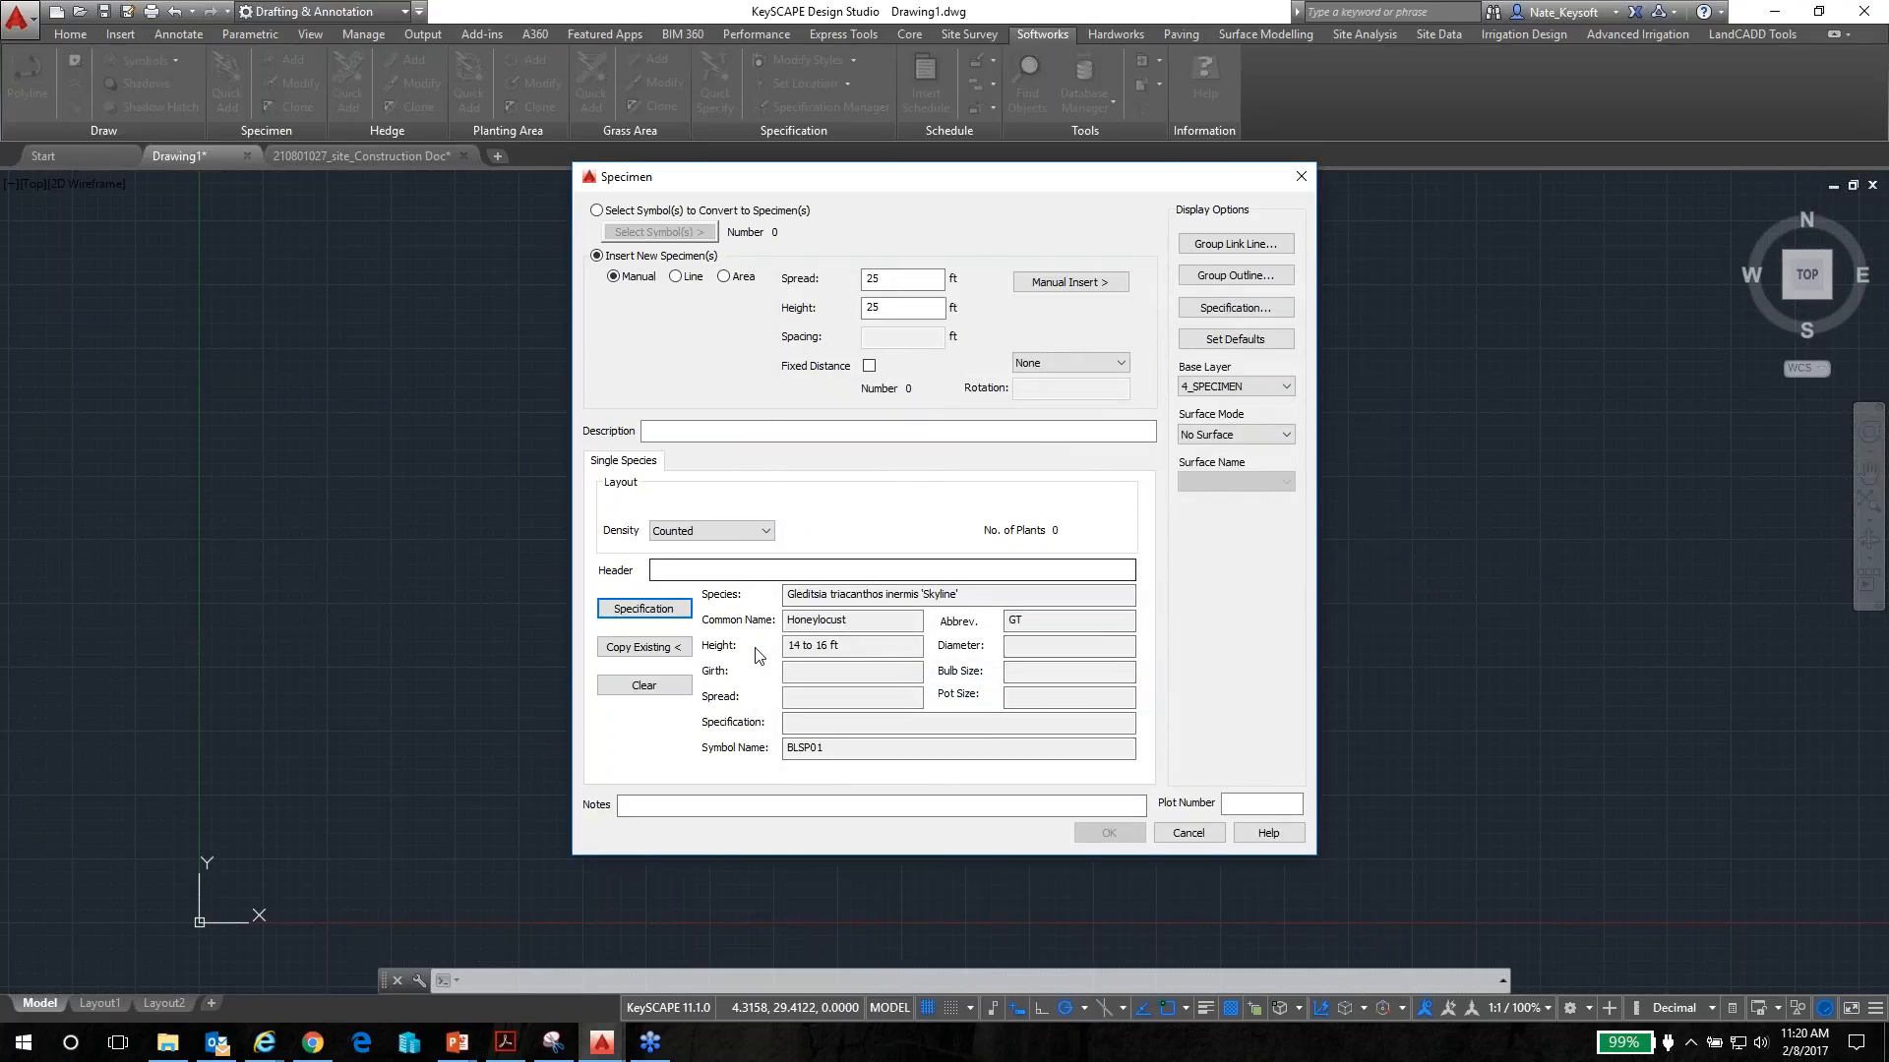
Insert three of the specified Honeylocust specimens in a rising row beside the origin and accept the group
left_click(1090, 288)
scroll(728, 575, "down", 5)
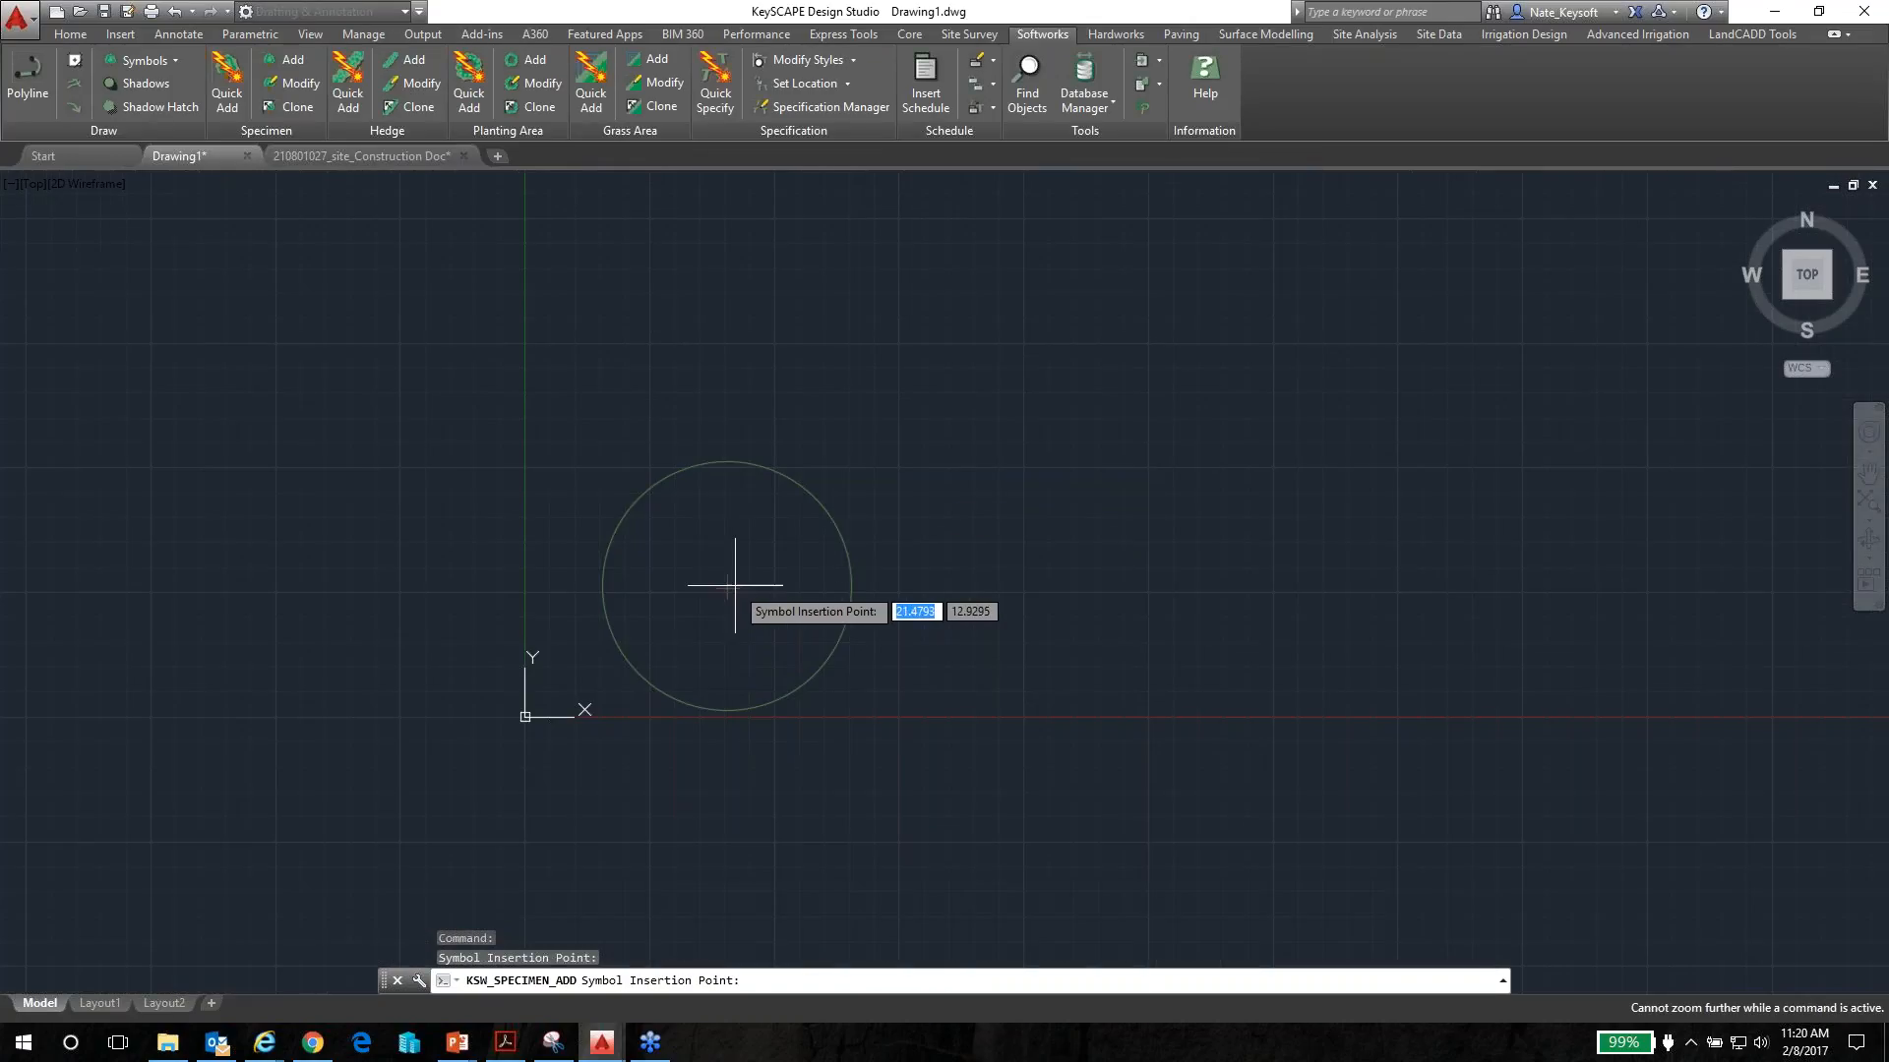
left_click(733, 587)
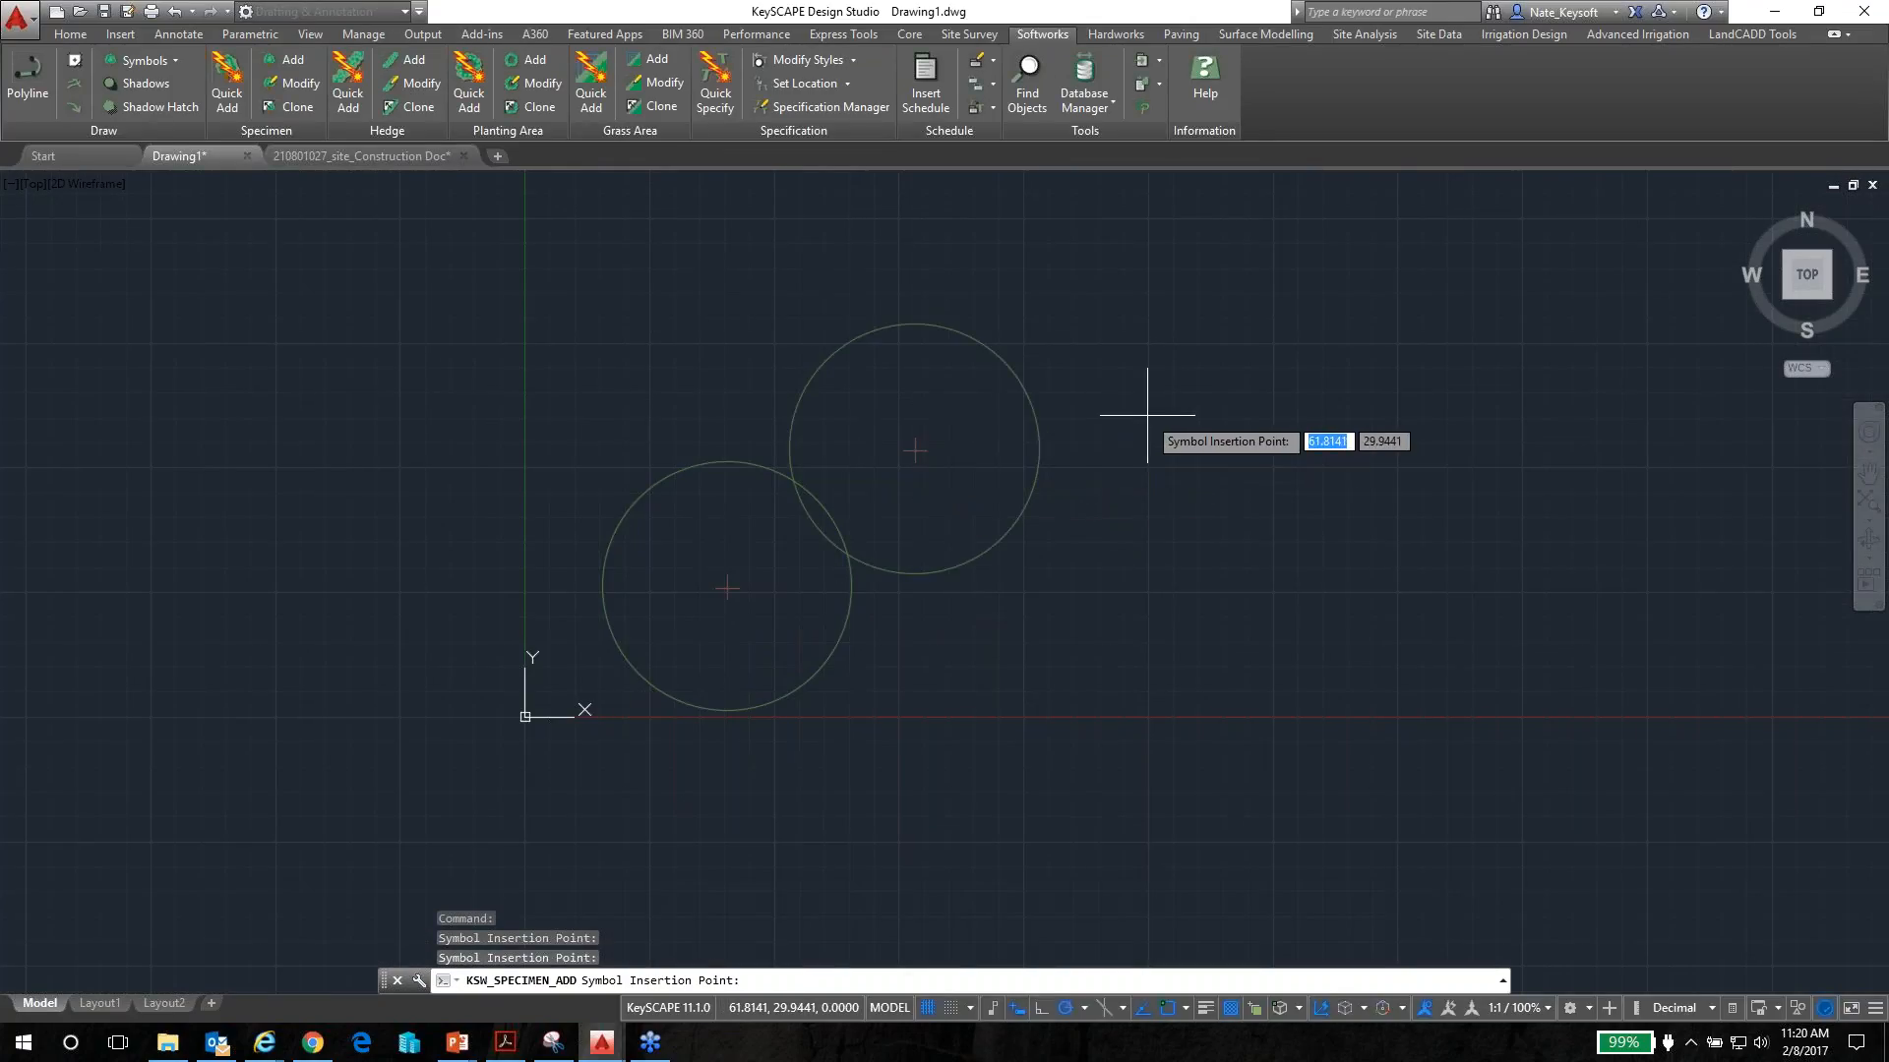
left_click(1157, 409)
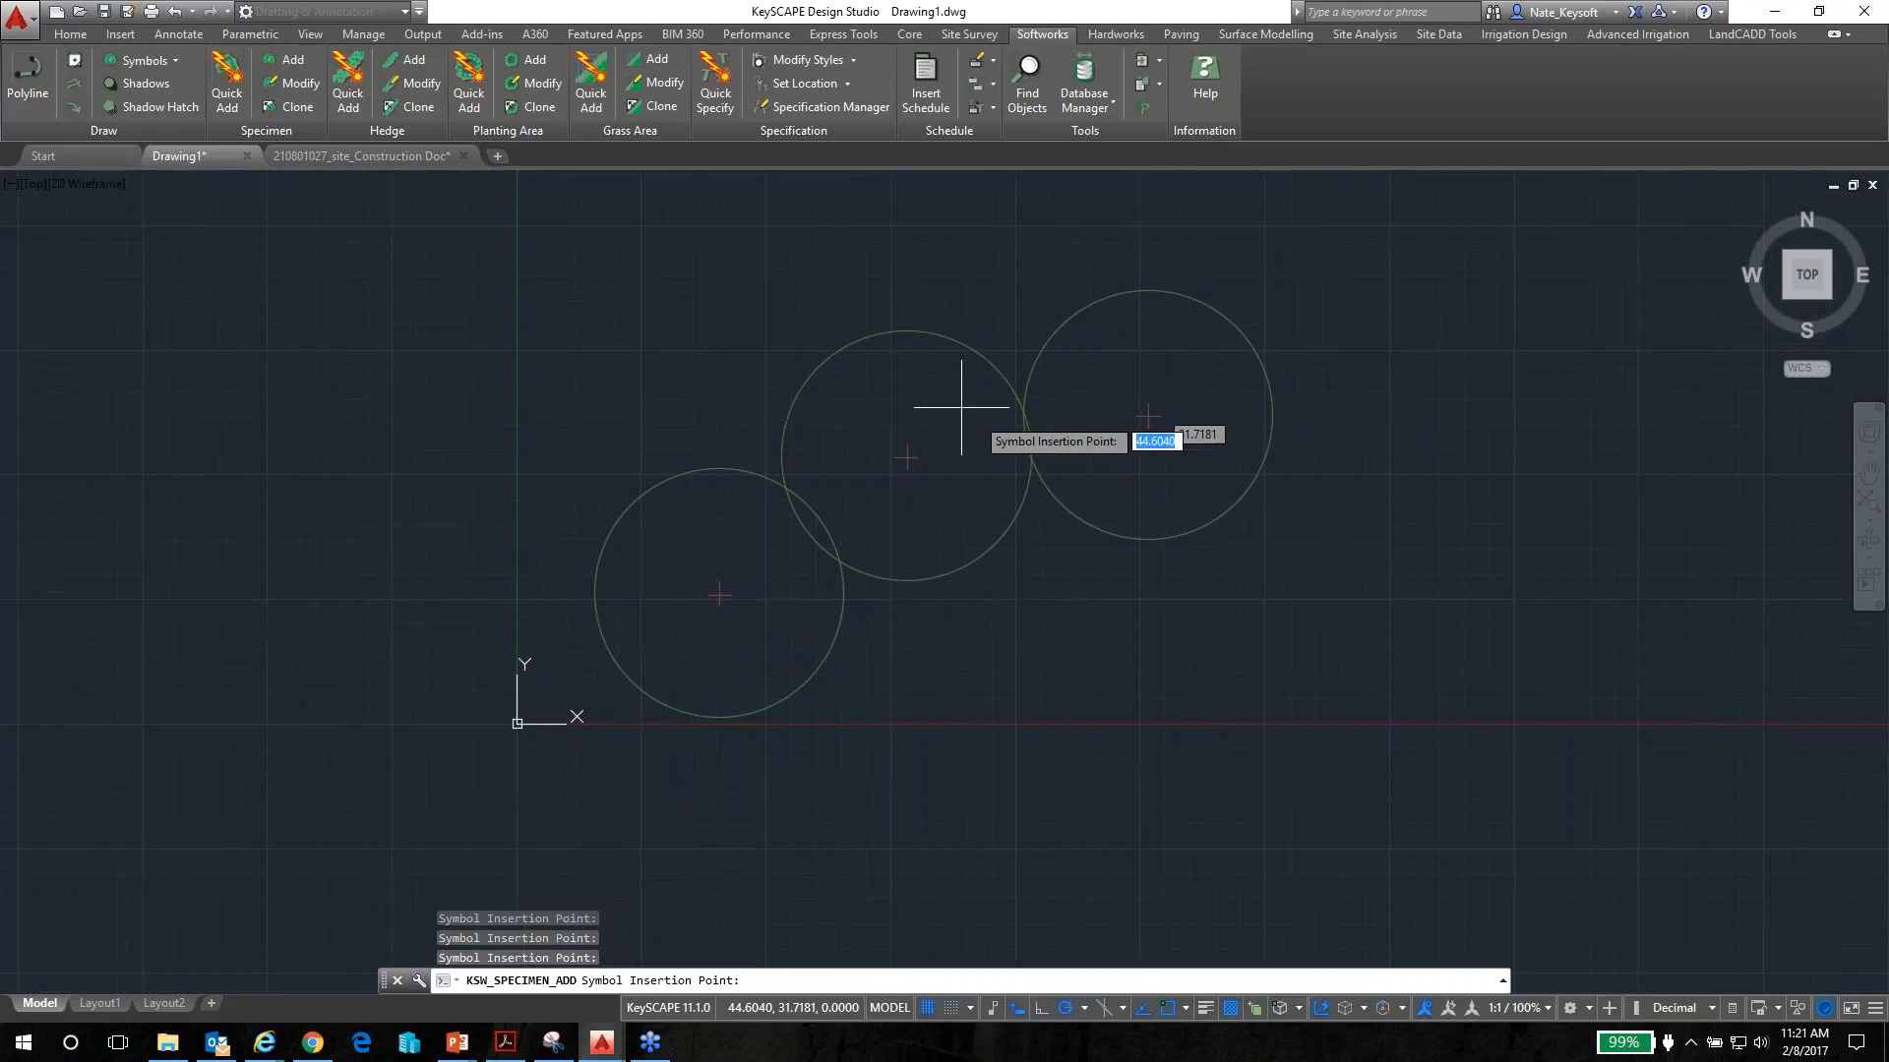
key("Return")
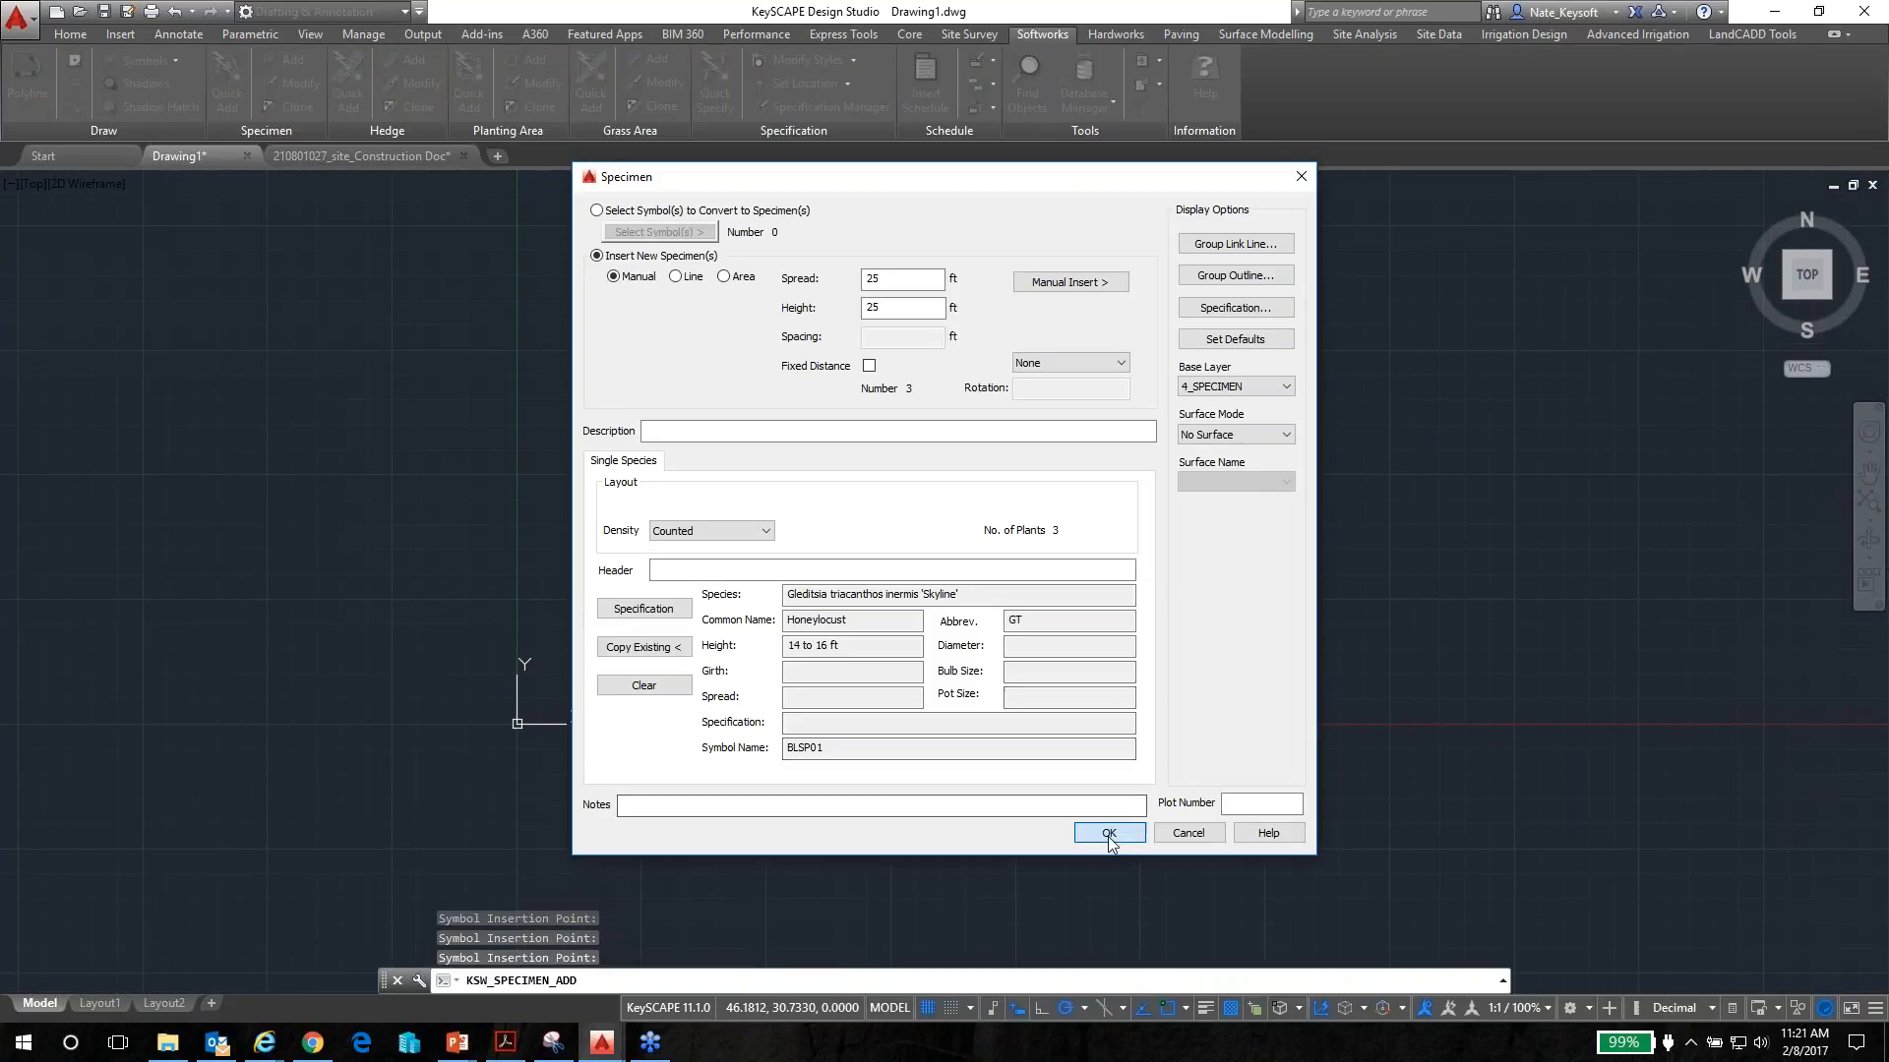
left_click(1109, 834)
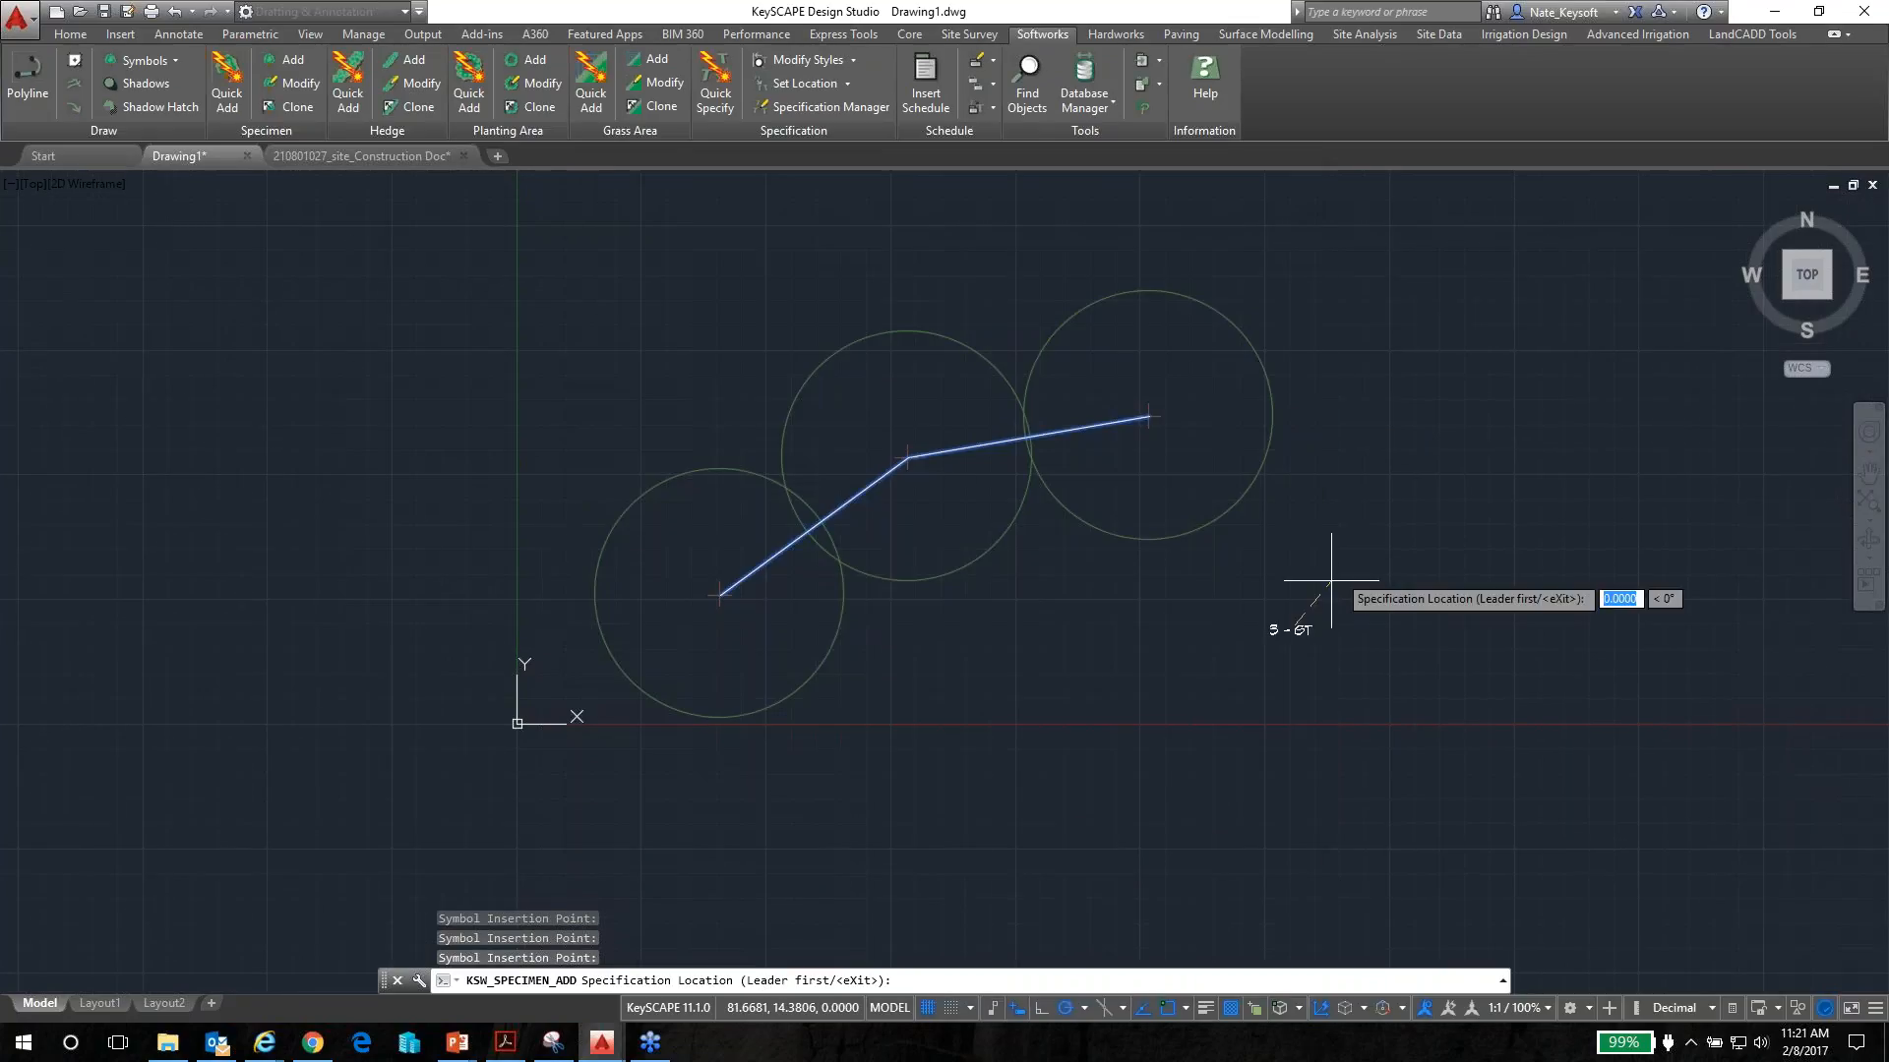
Place the group's specification label below and outside the end tree, with its leader anchored at that tree's insertion point
left_click(1341, 506)
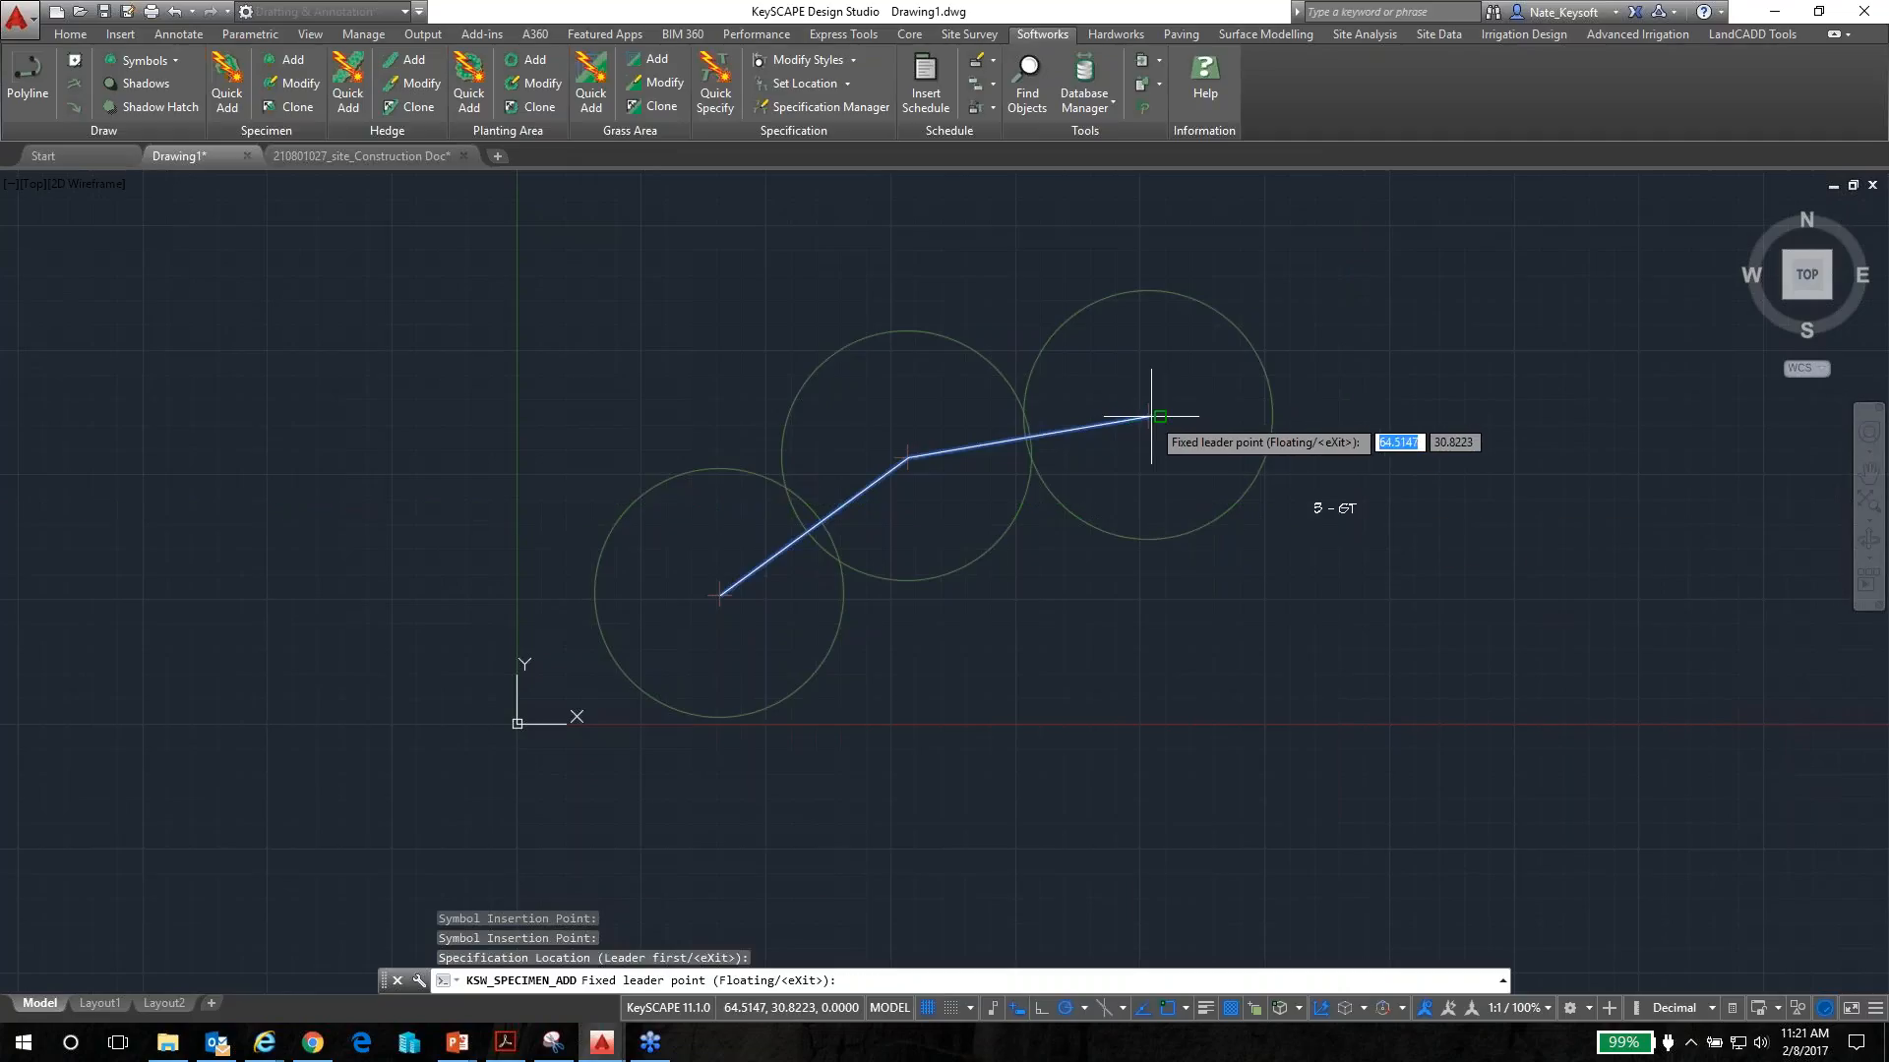
type("ins")
key("Return")
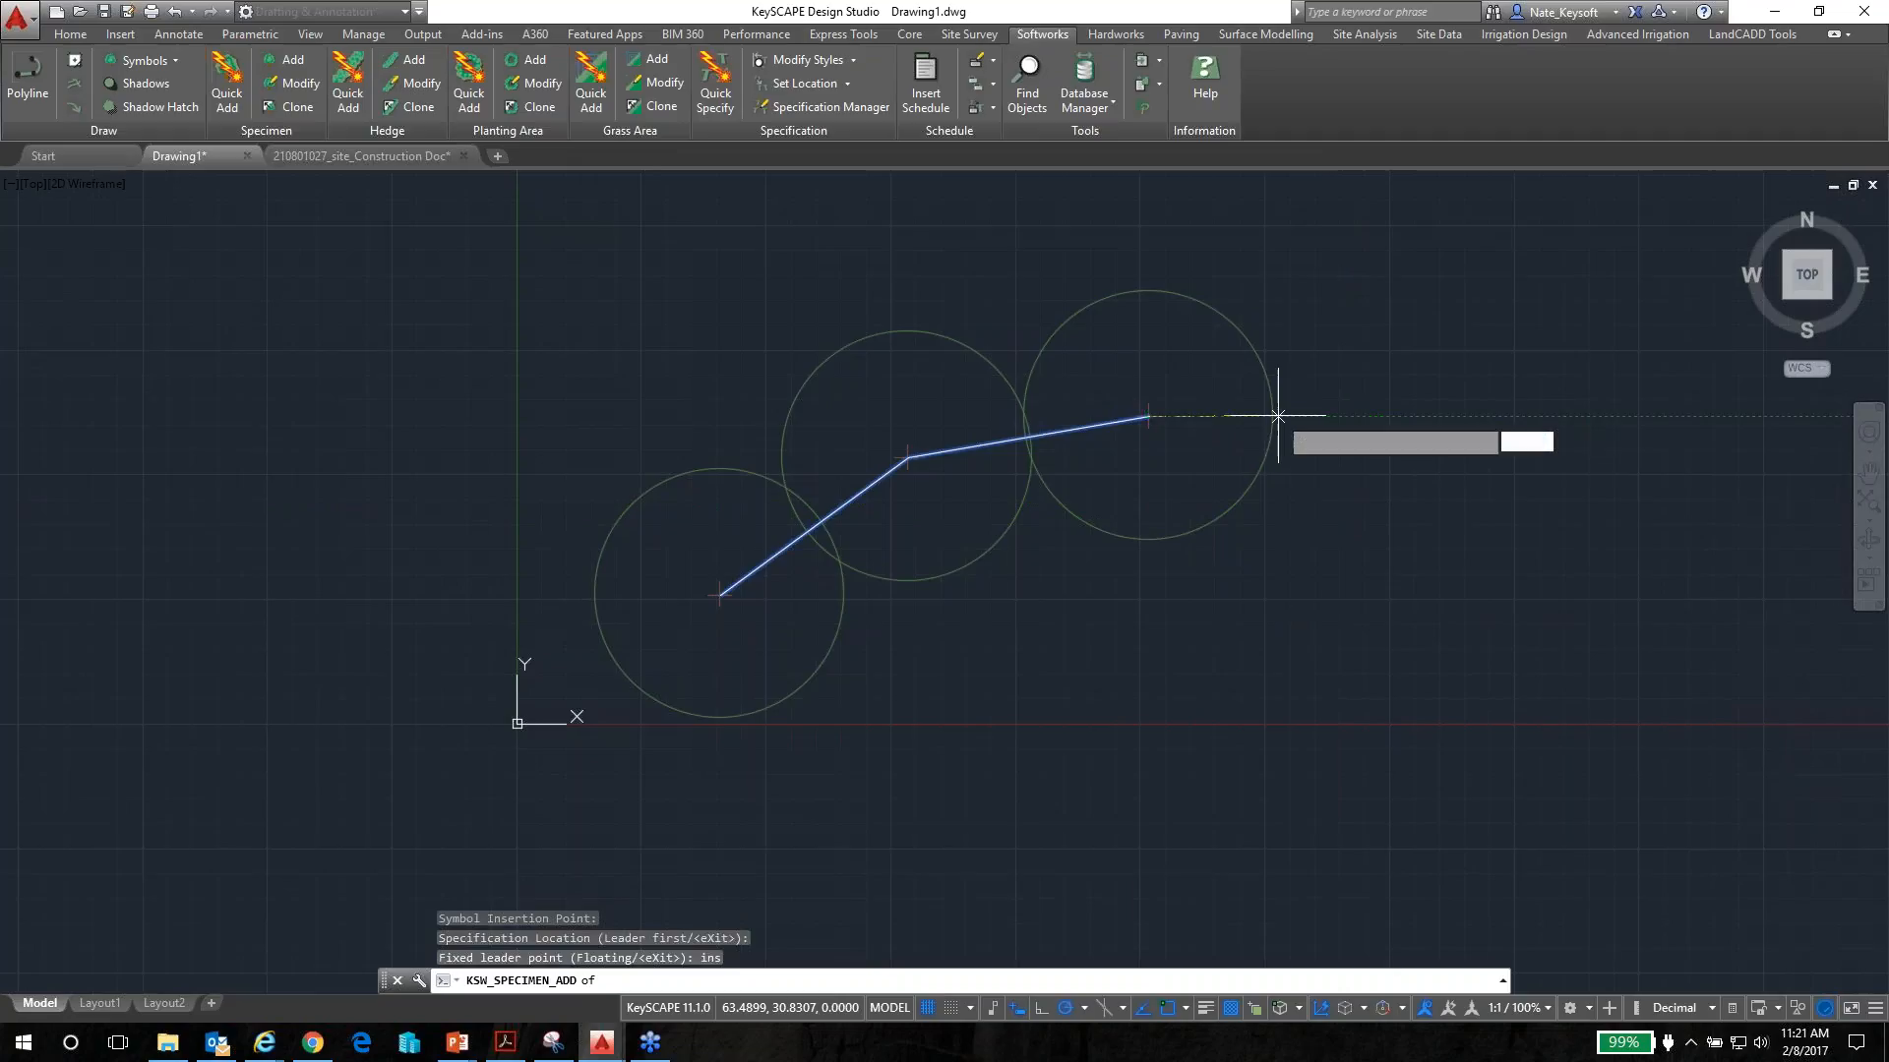
left_click(1278, 416)
left_click(1271, 487)
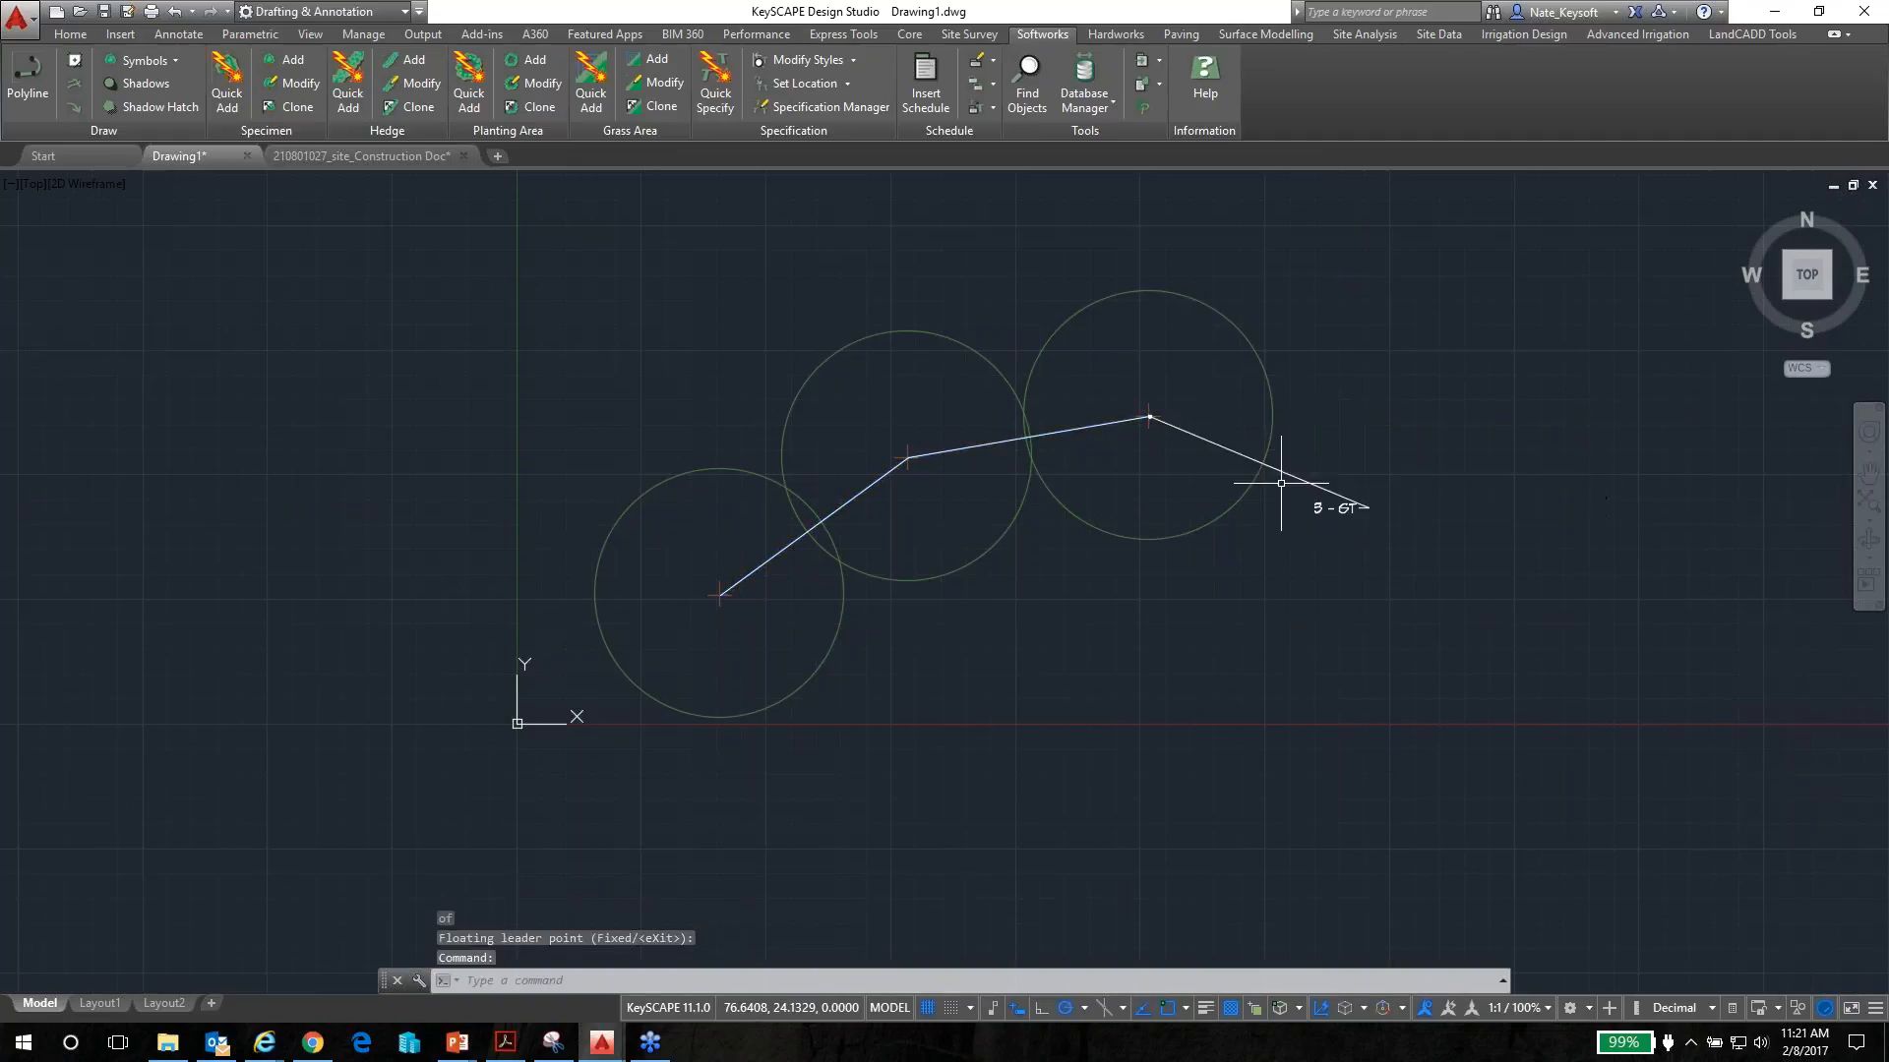
Move the group's specification label above the trees, between the middle and end specimens
left_click(1334, 505)
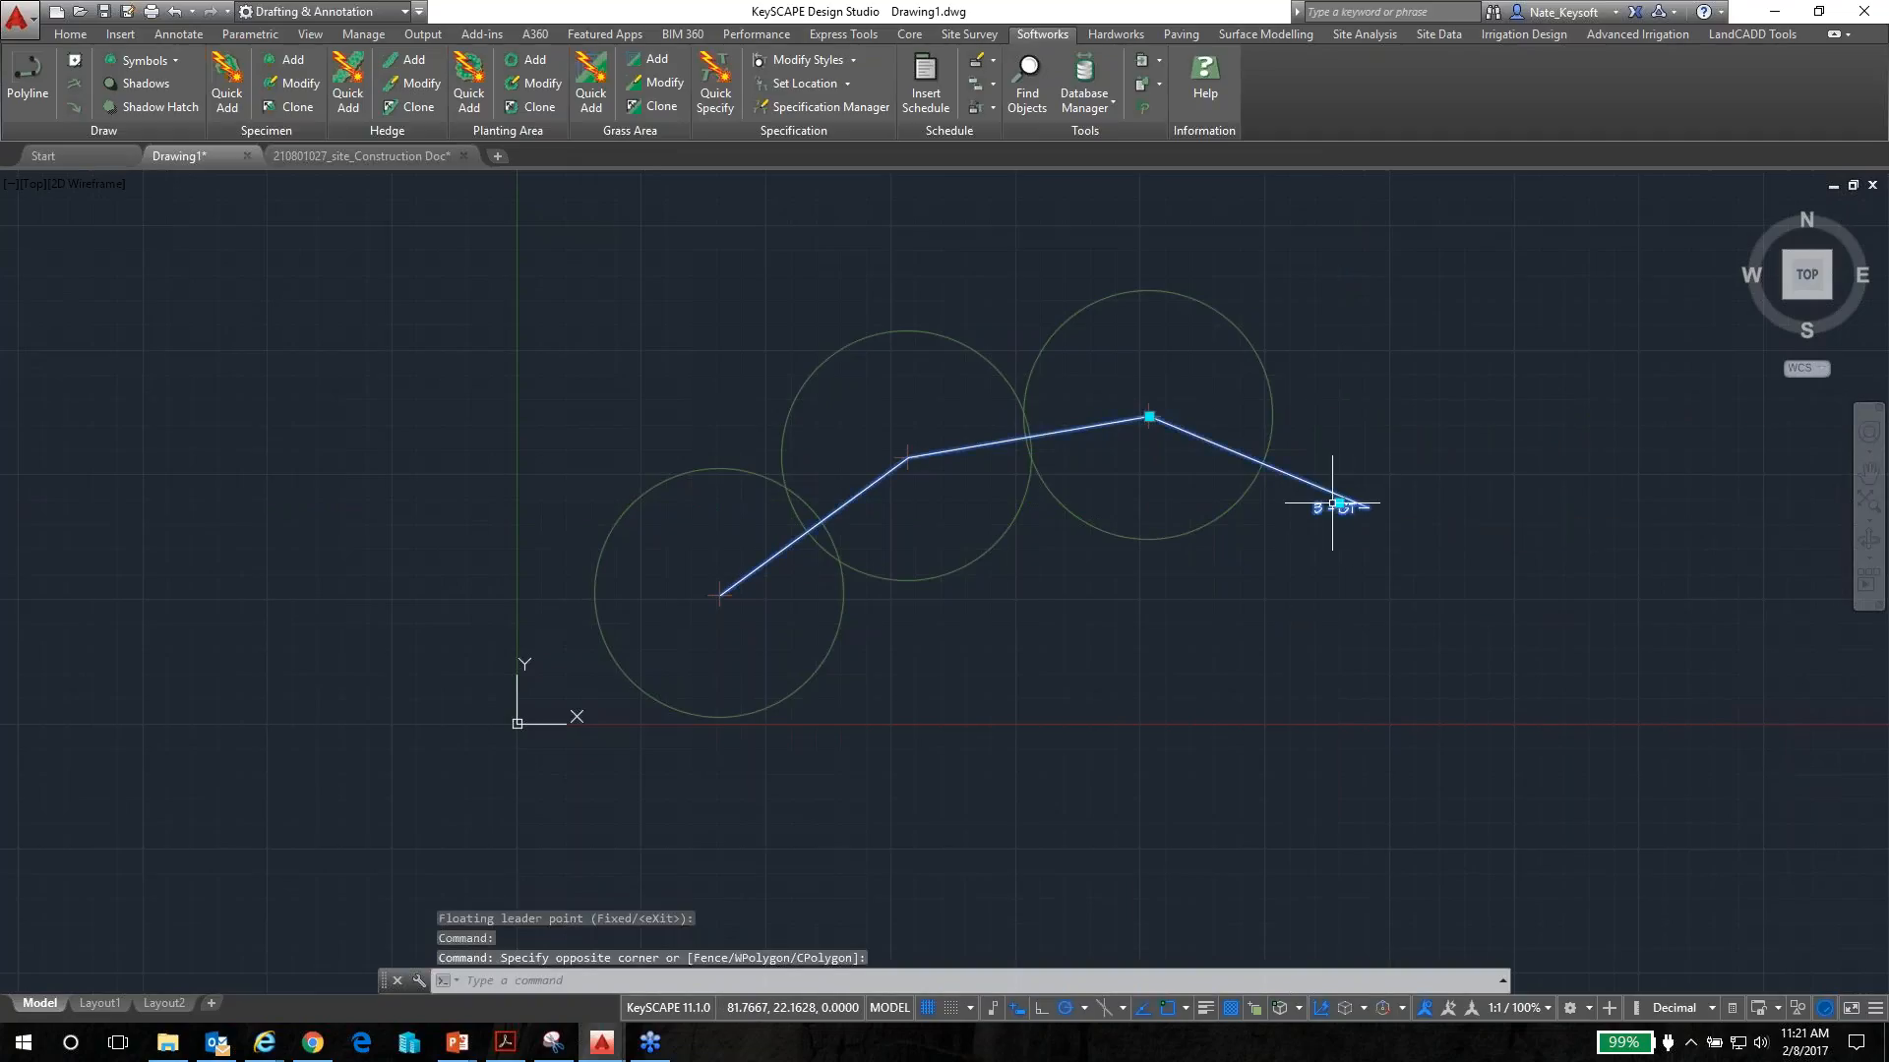
left_click(1334, 502)
left_click(1003, 258)
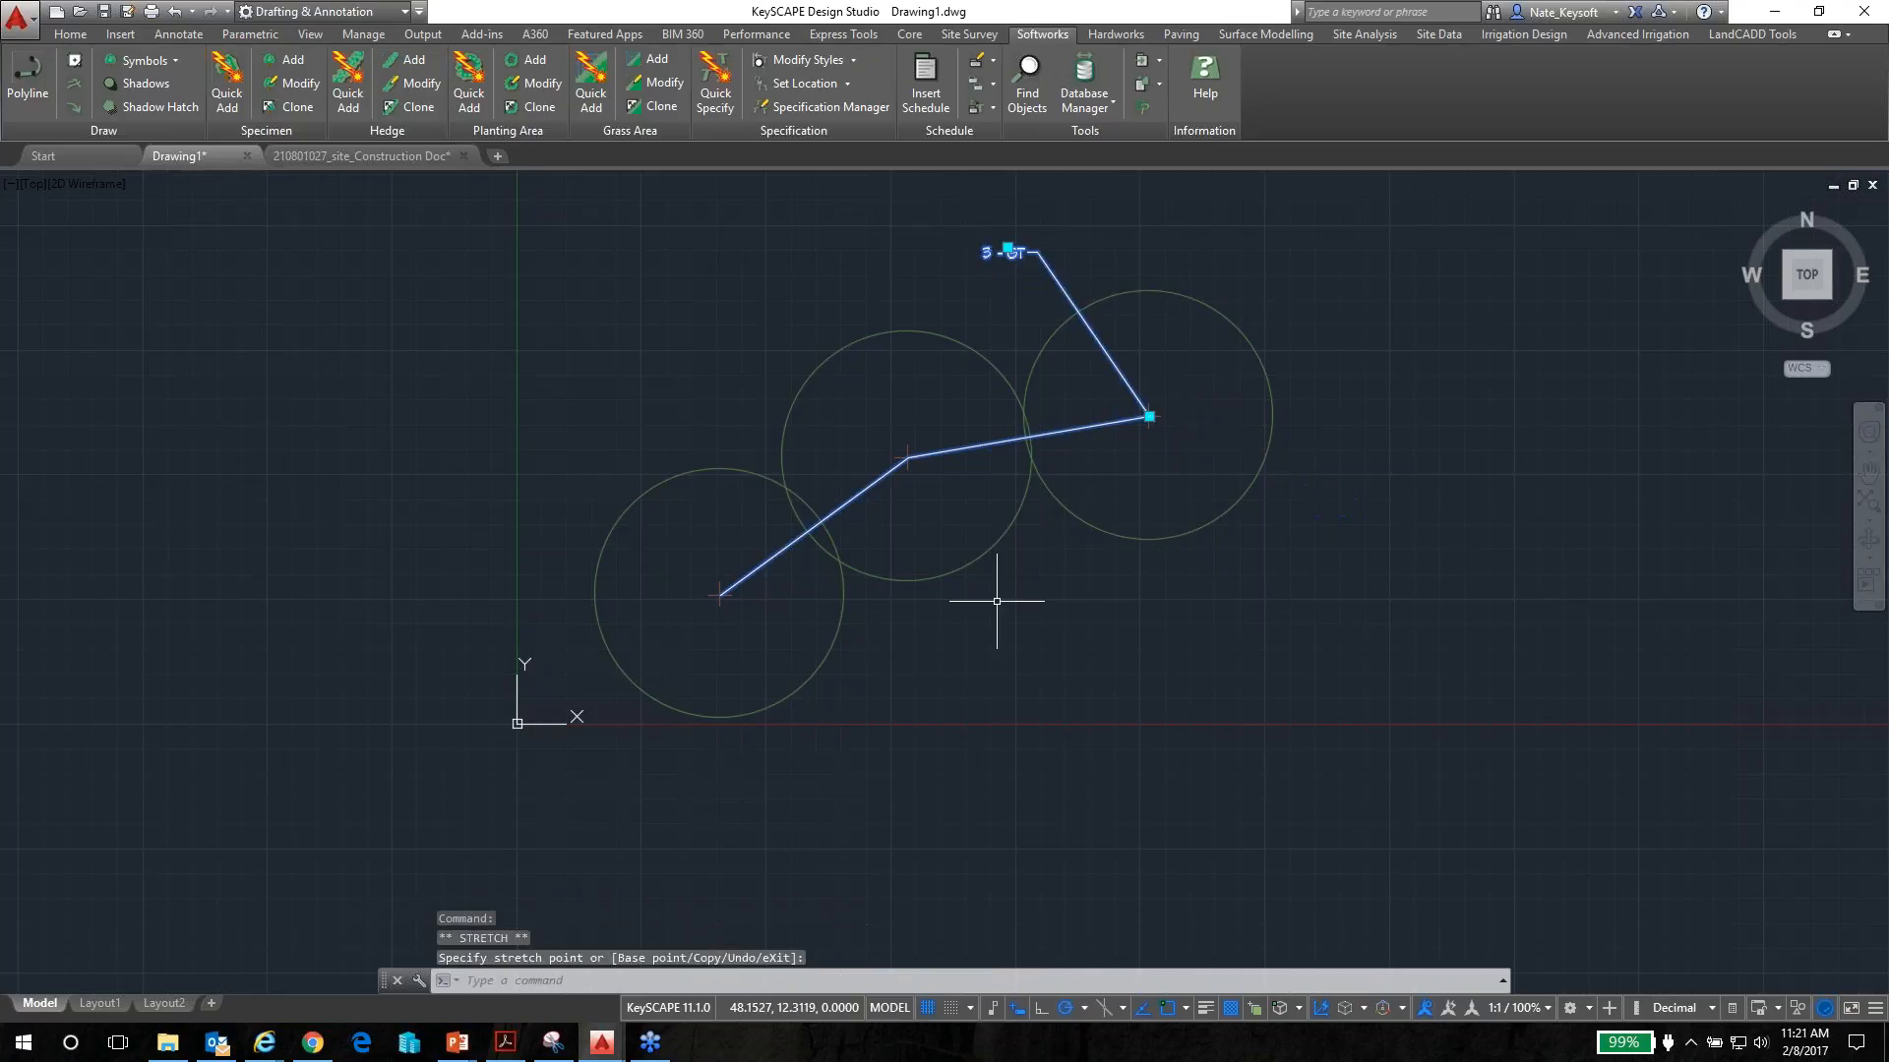
key("Escape")
middle_click_drag(919, 400, 832, 475)
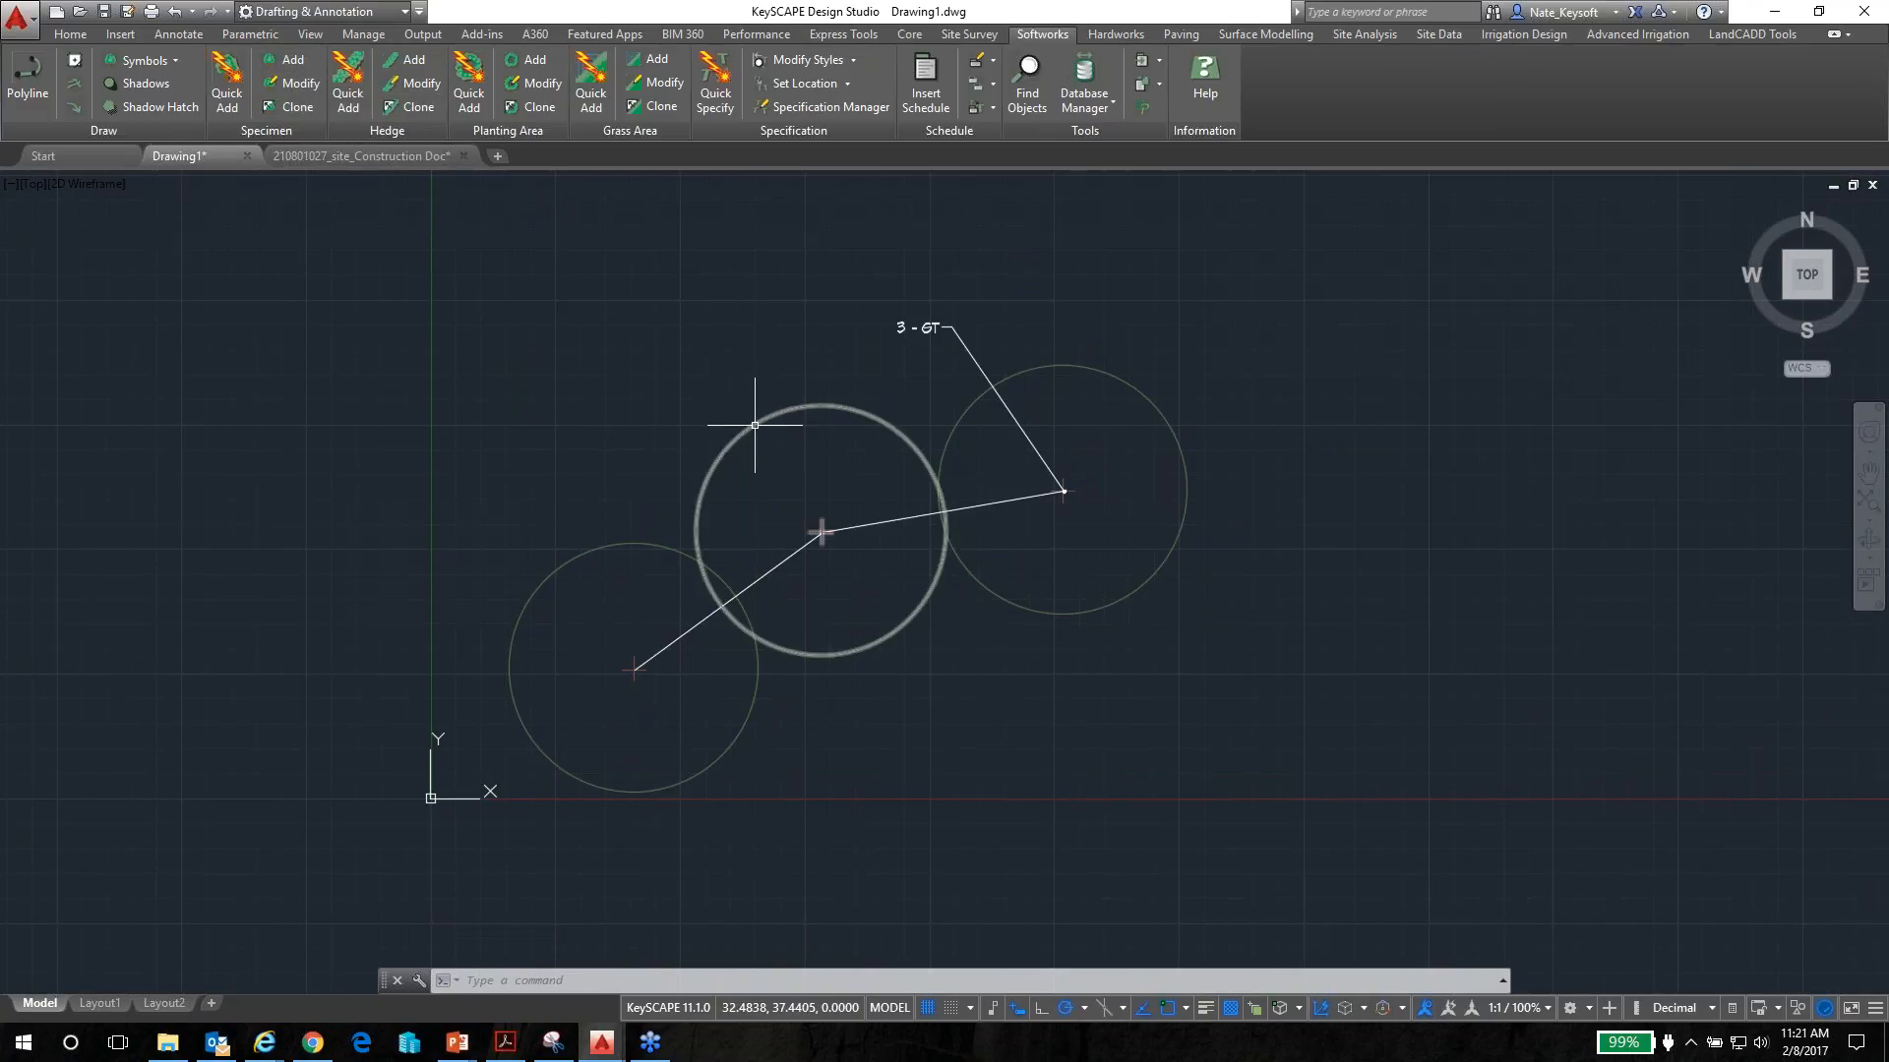
mouse_move(755, 425)
scroll(800, 489, "down", 3)
middle_click_drag(801, 489, 690, 559)
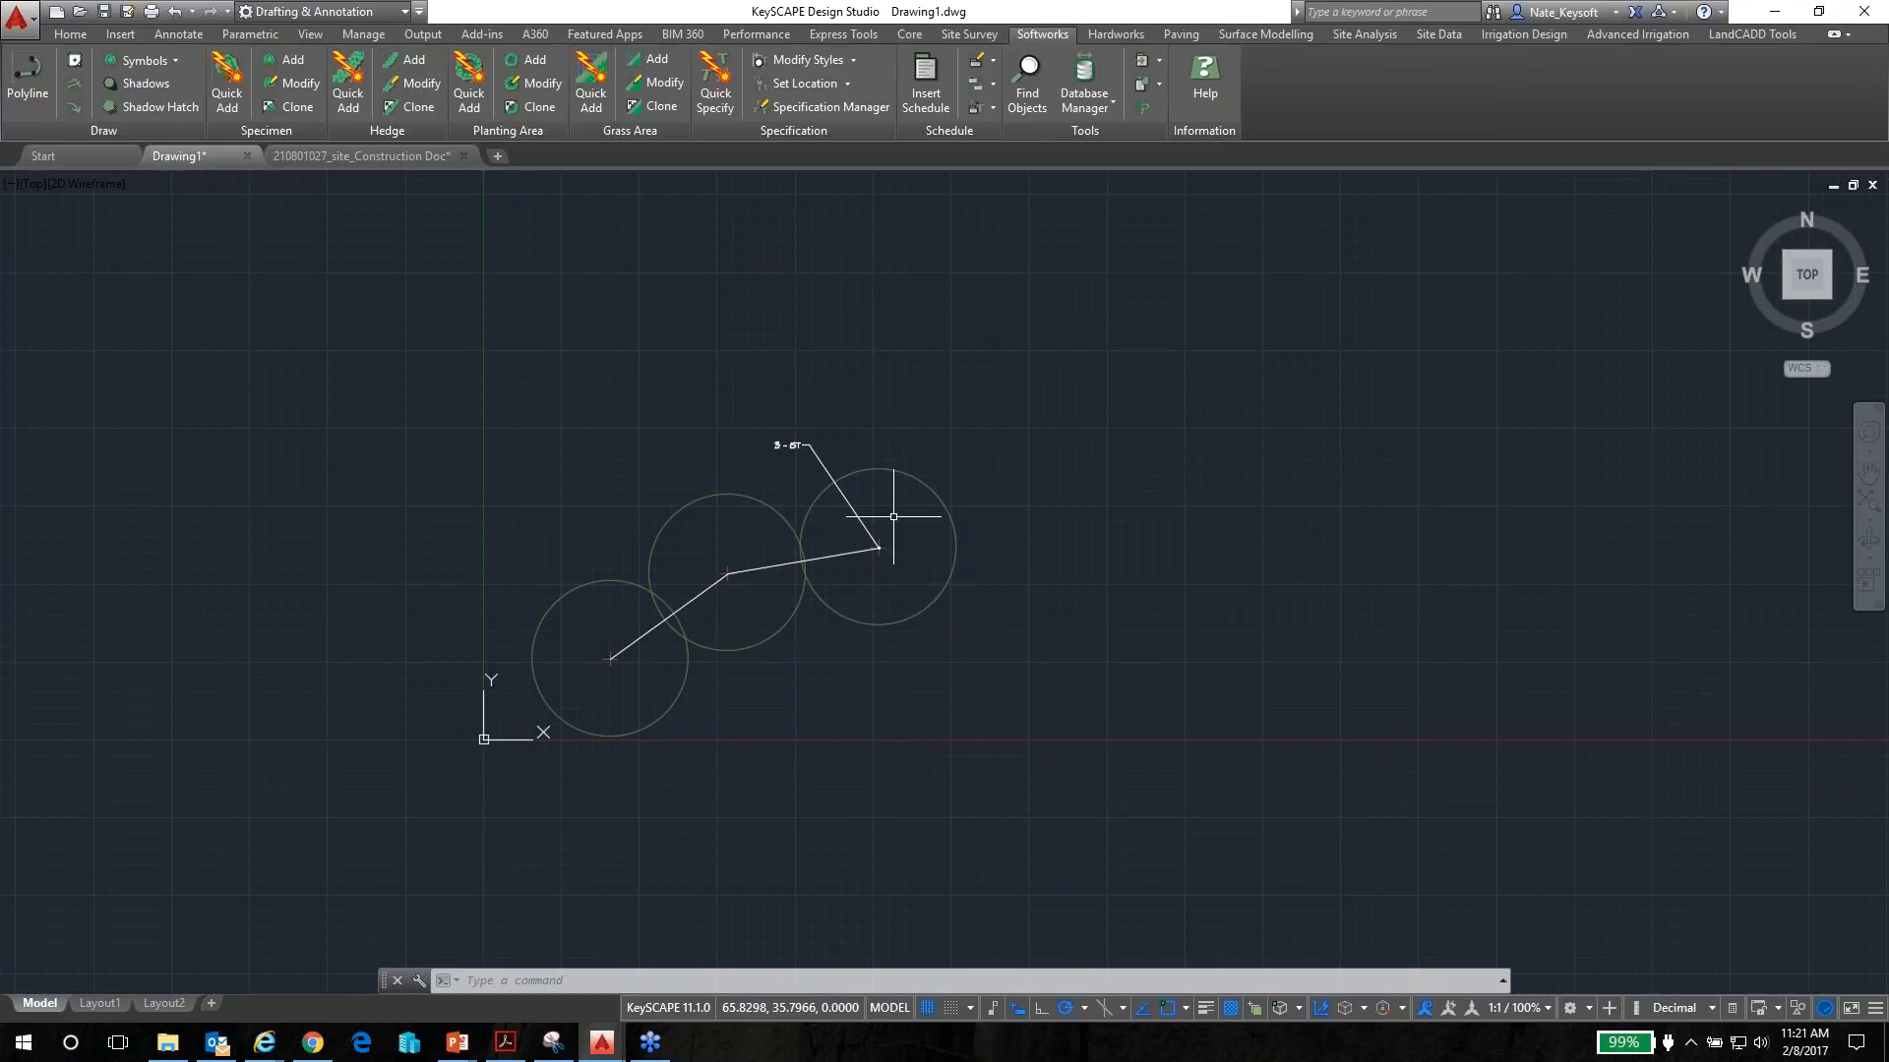
middle_click_drag(893, 516, 761, 507)
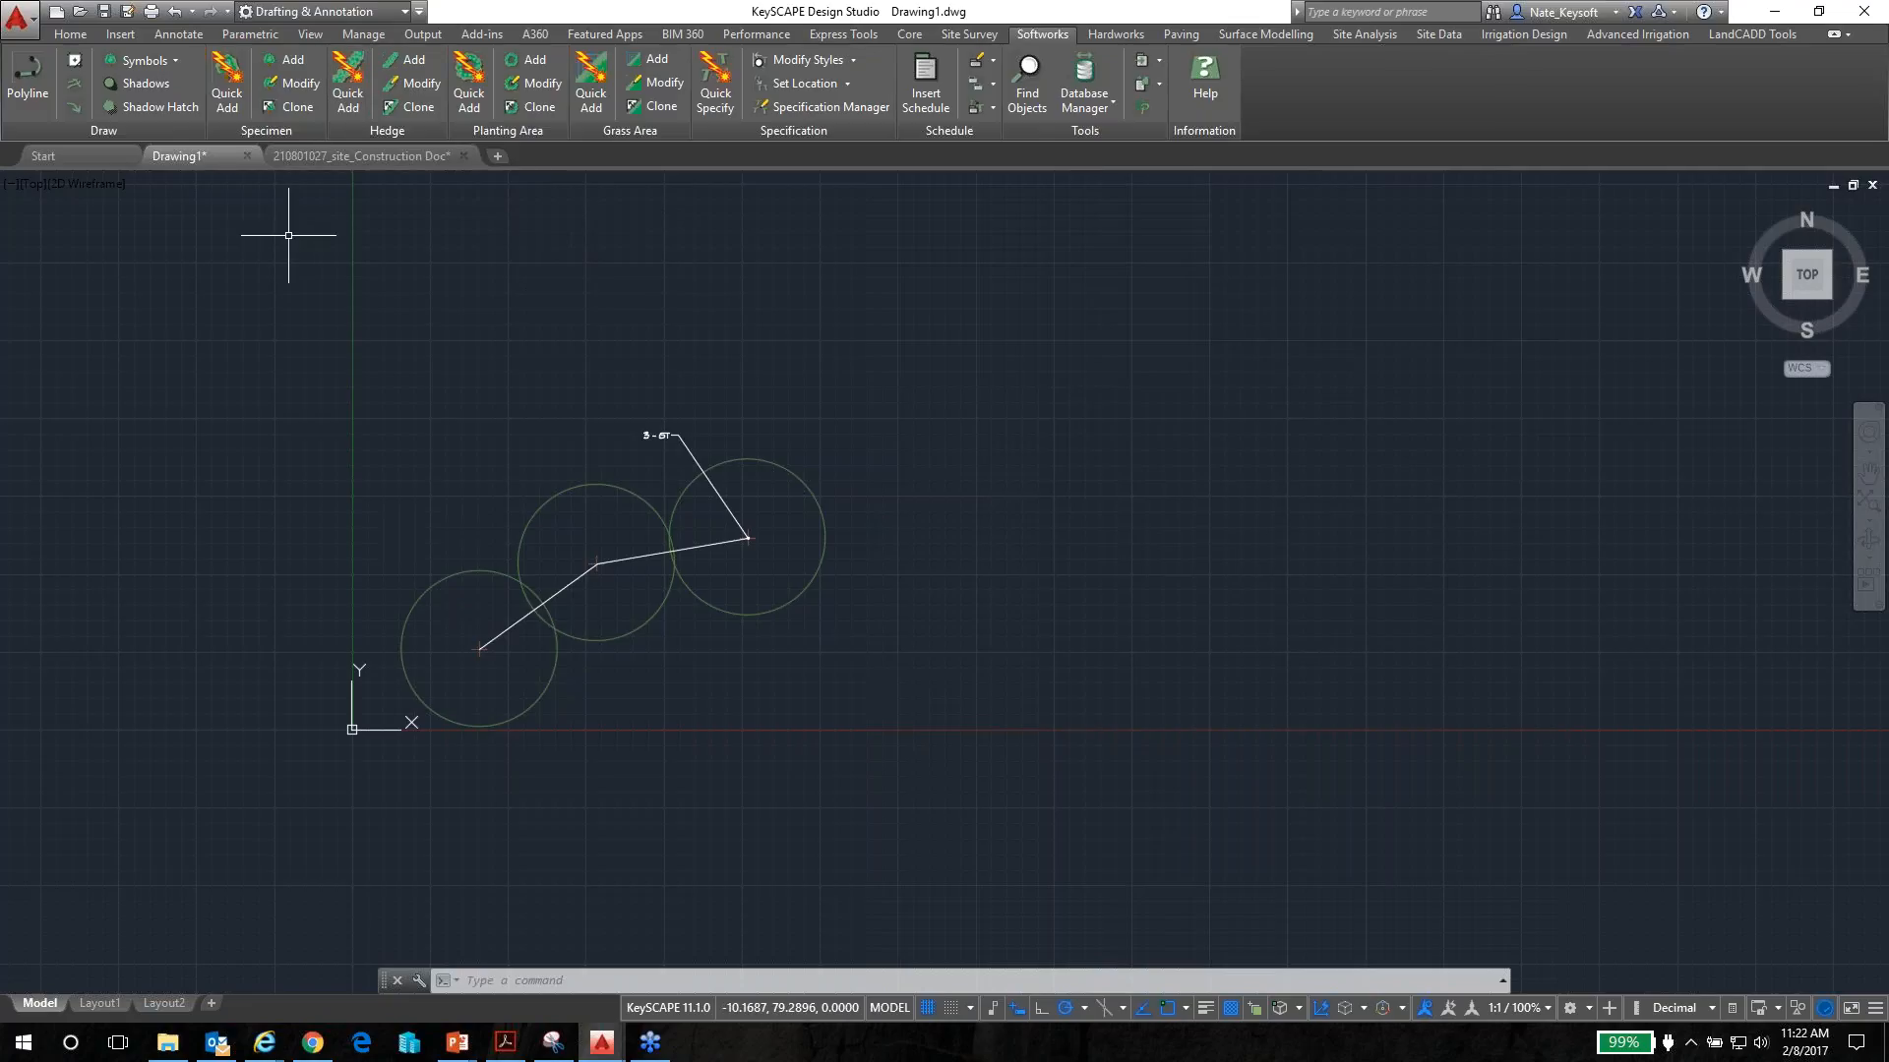
Quick-add a manual row of three unspecified specimens beside the Honeylocust group, using circles with a 25 ft spread and height
left_click(236, 92)
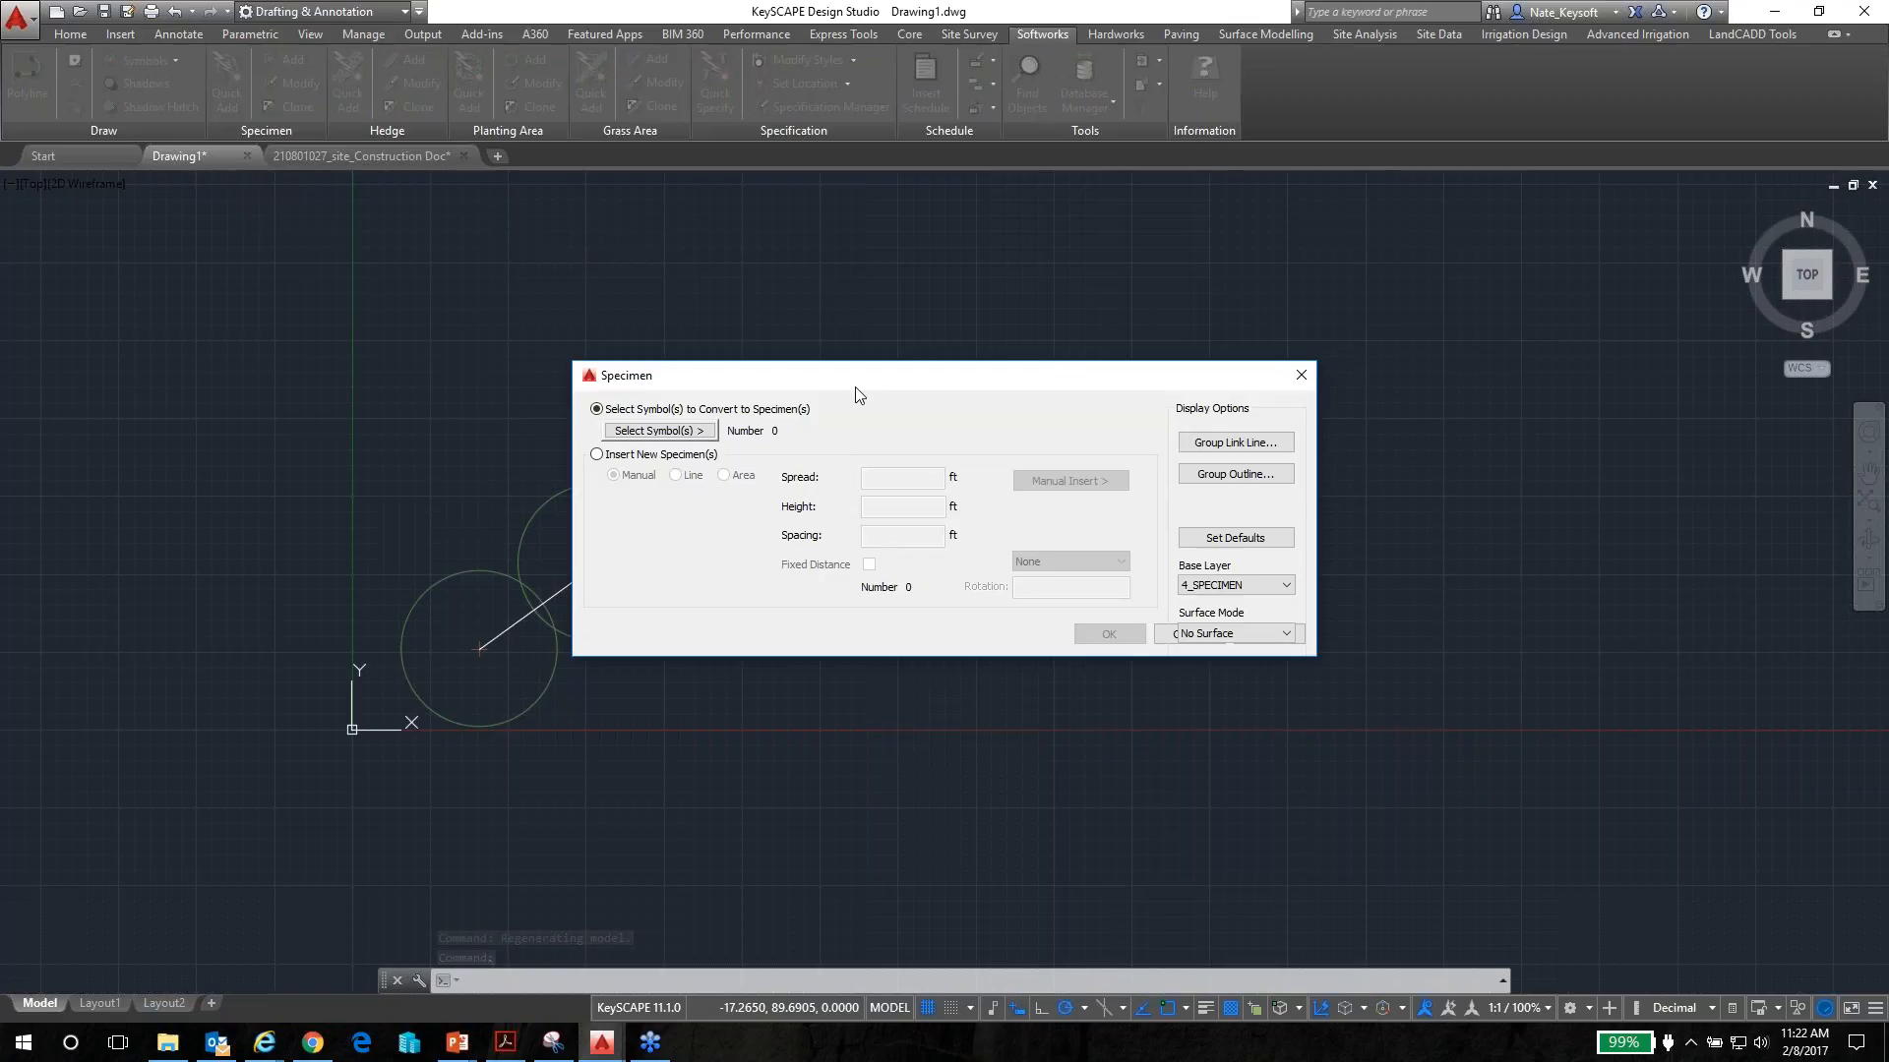
left_click(597, 455)
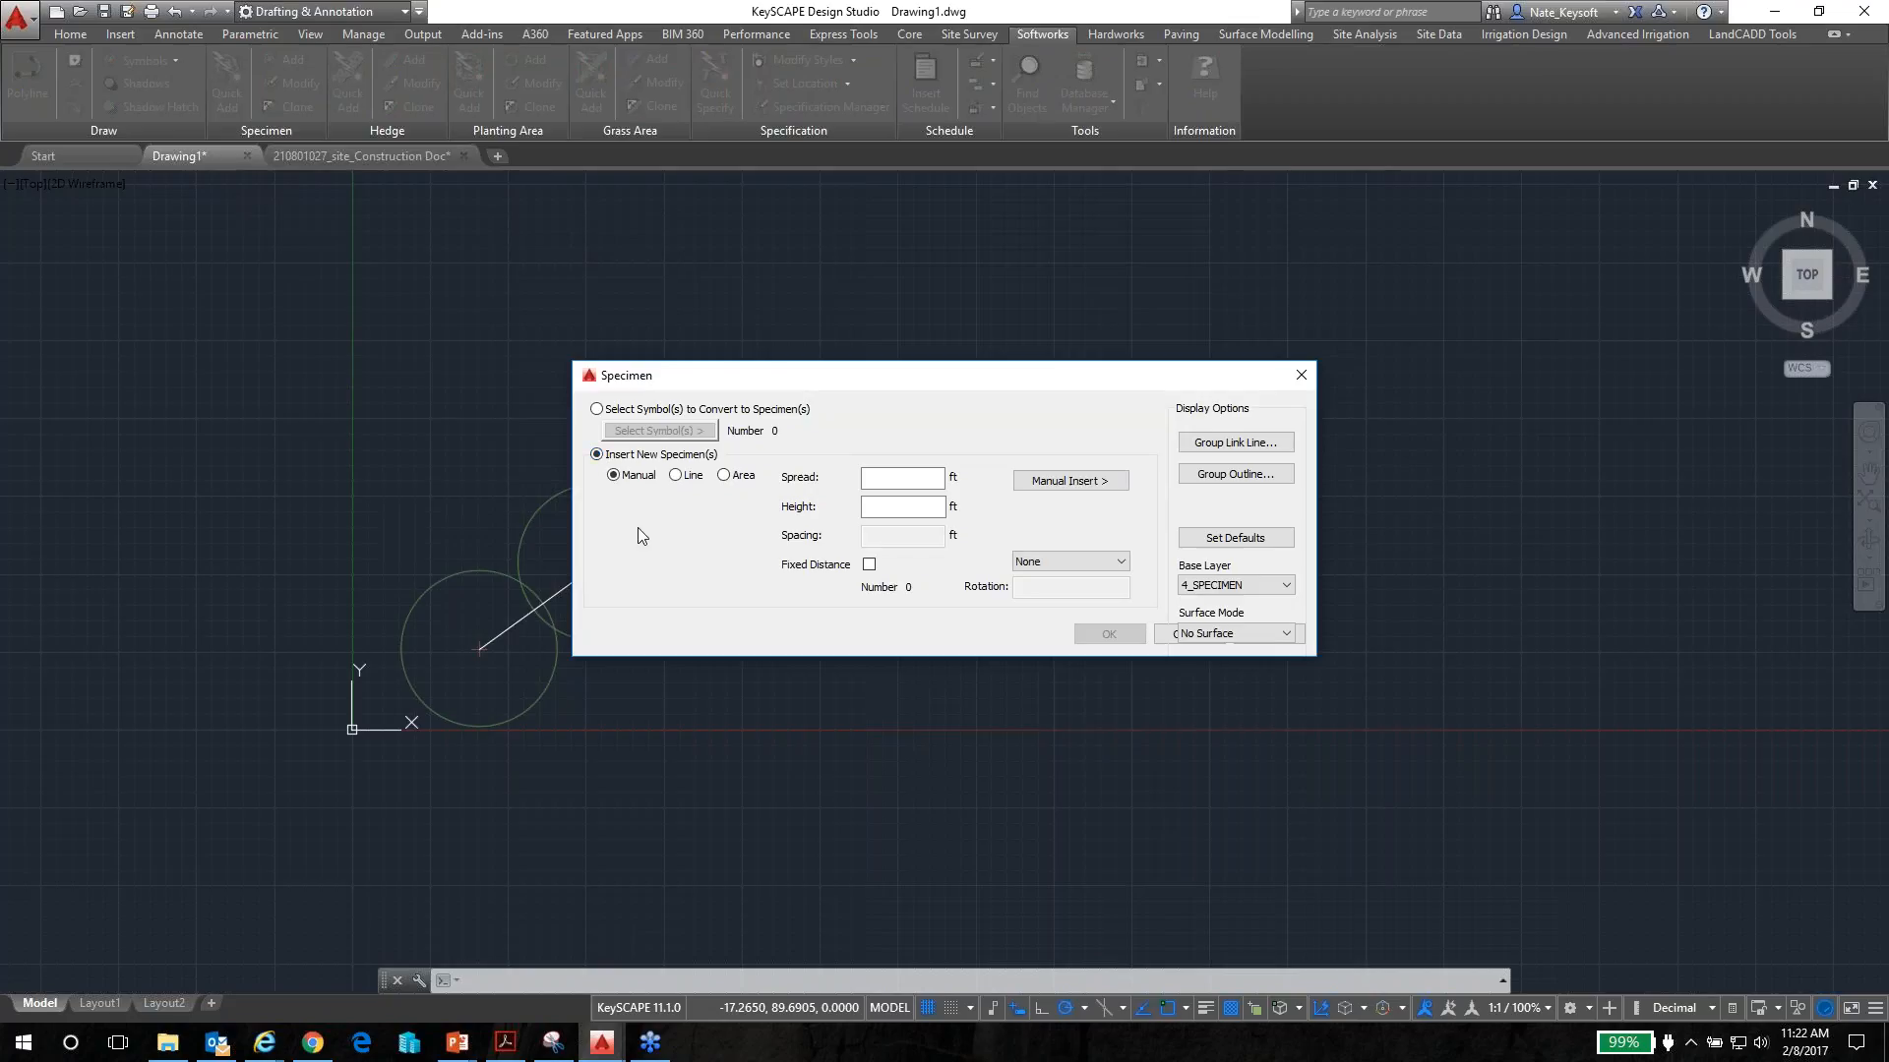
left_click(894, 476)
left_click(1060, 486)
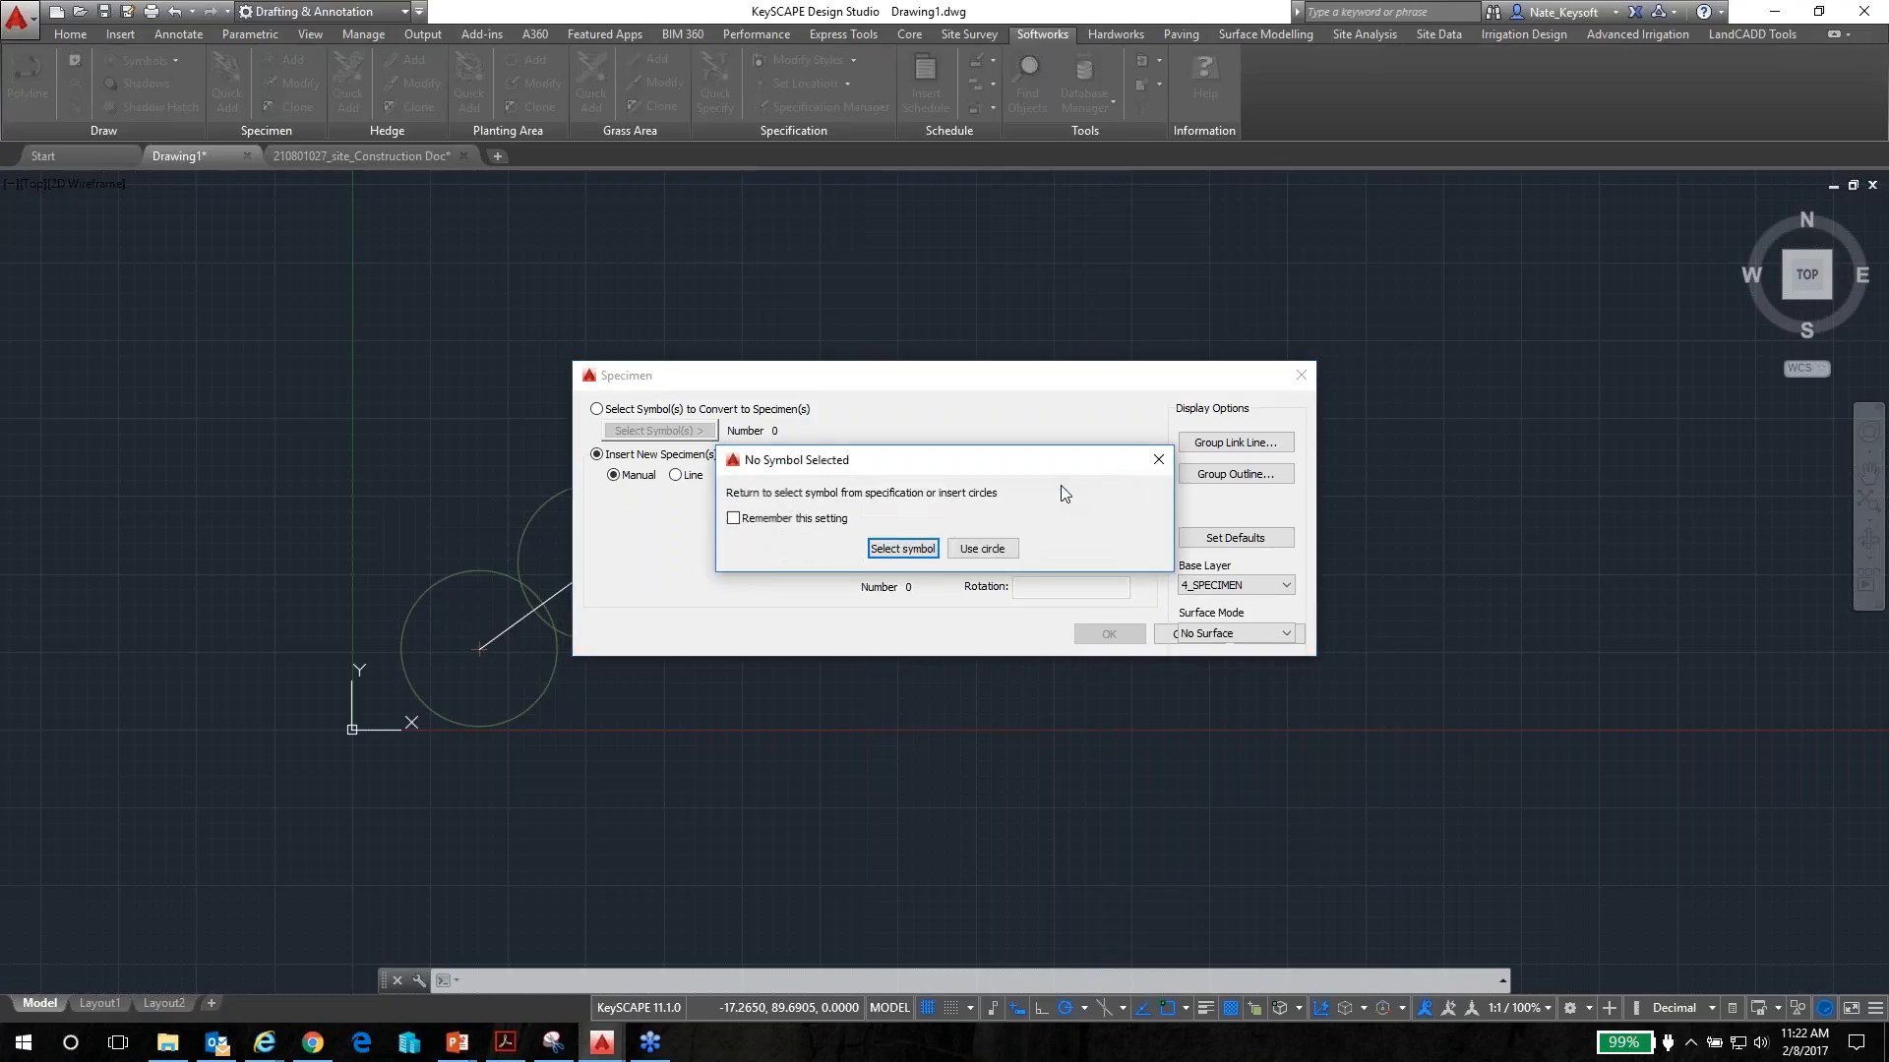
left_click(982, 548)
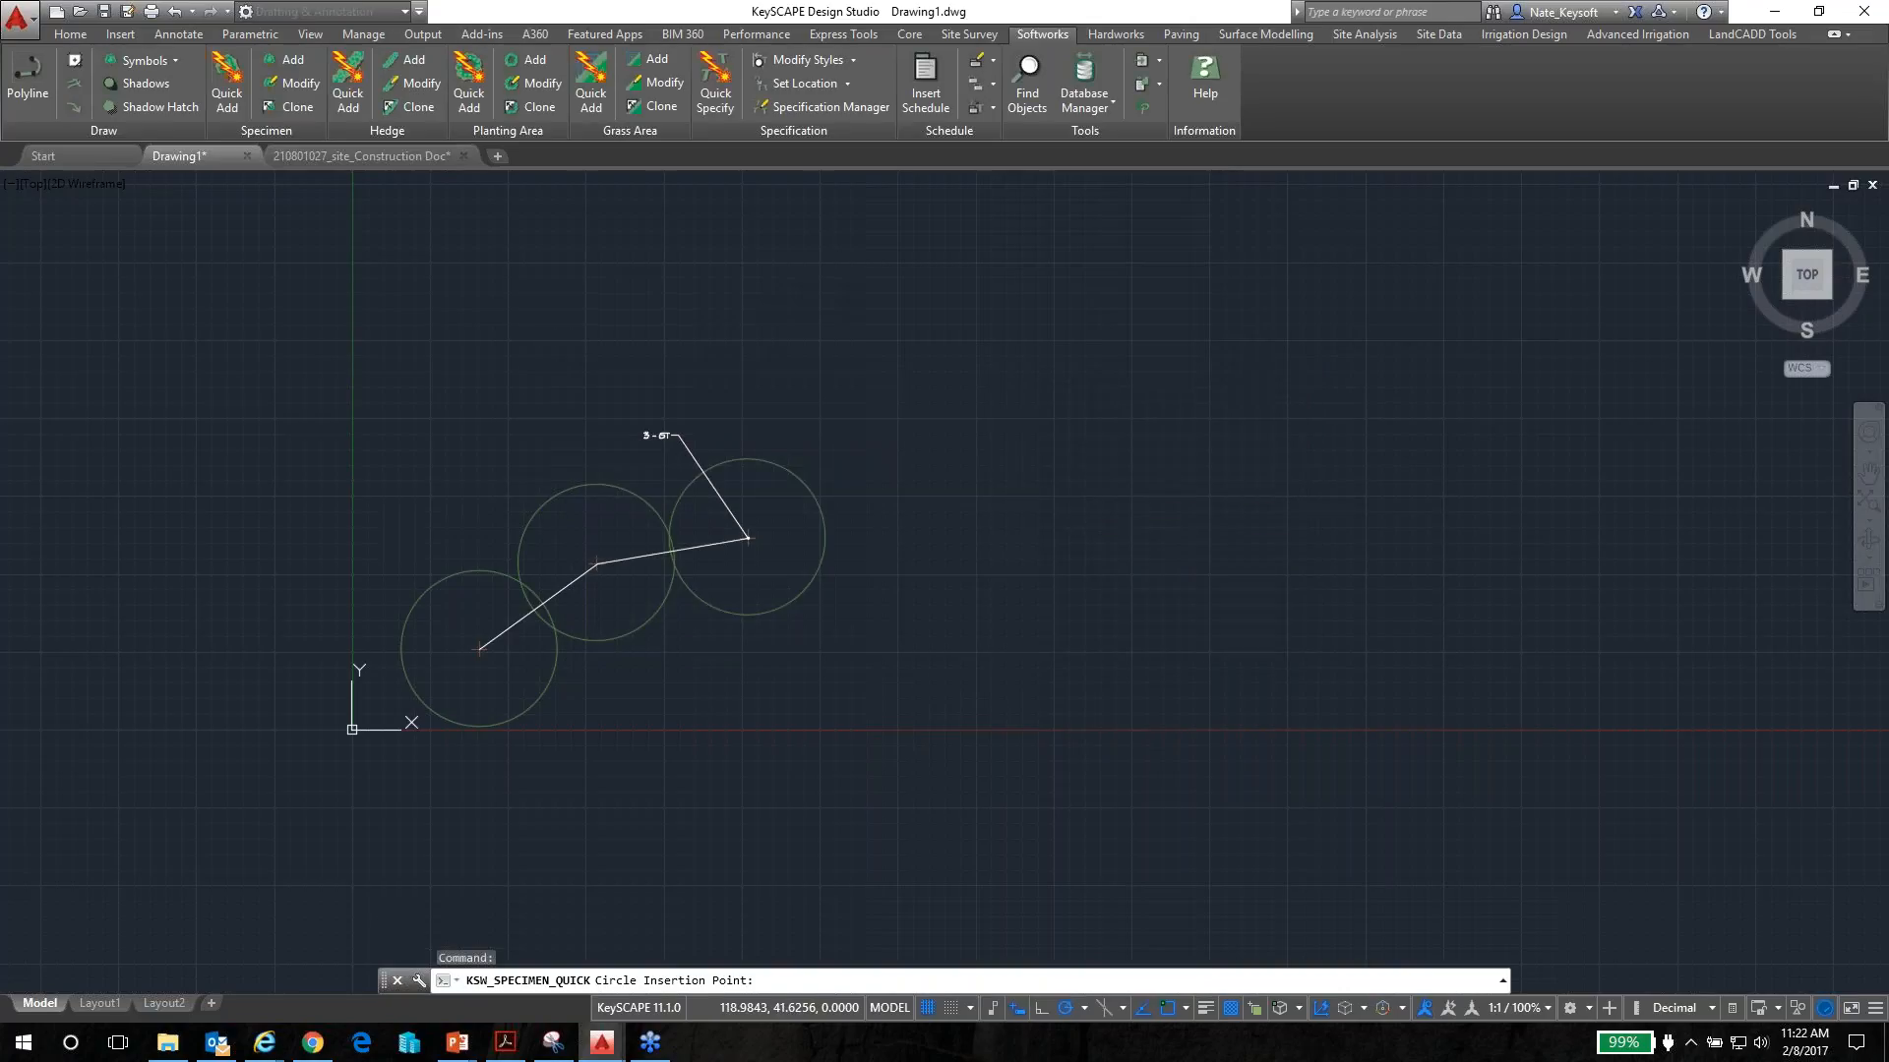
left_click(1244, 416)
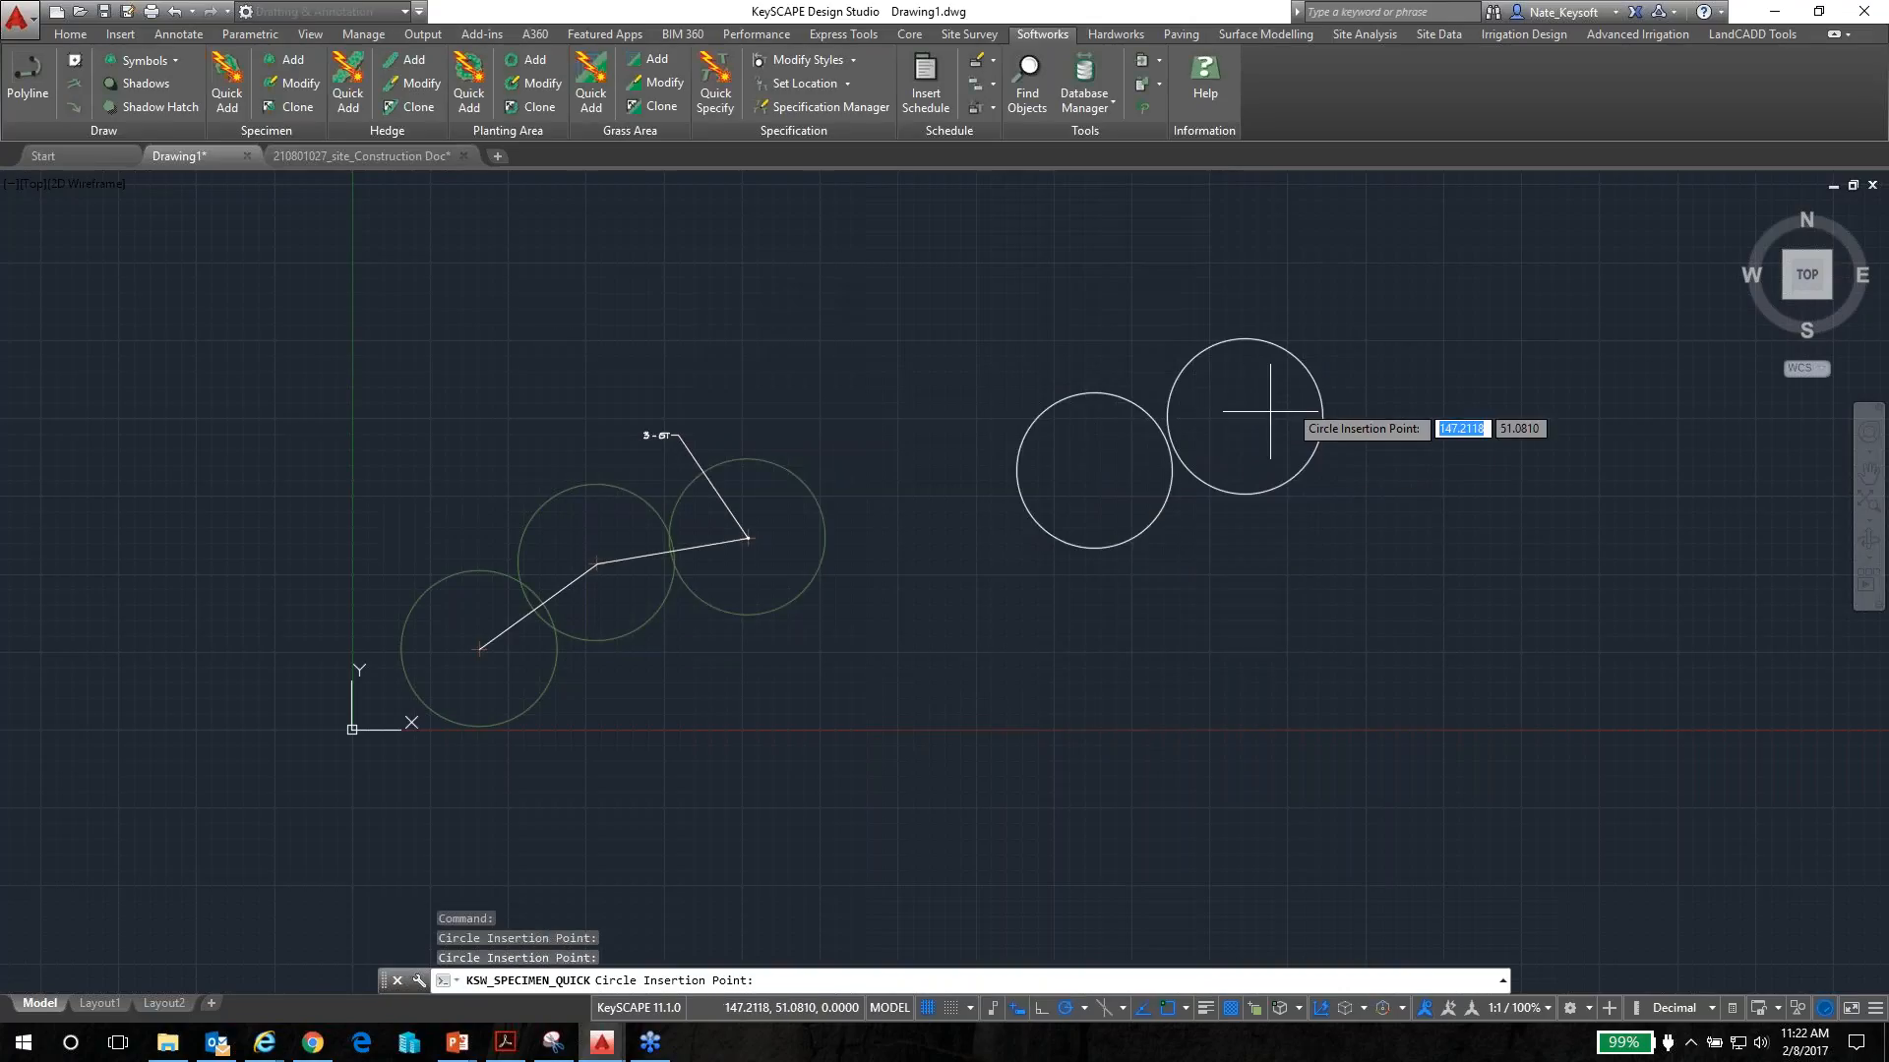
left_click(1405, 420)
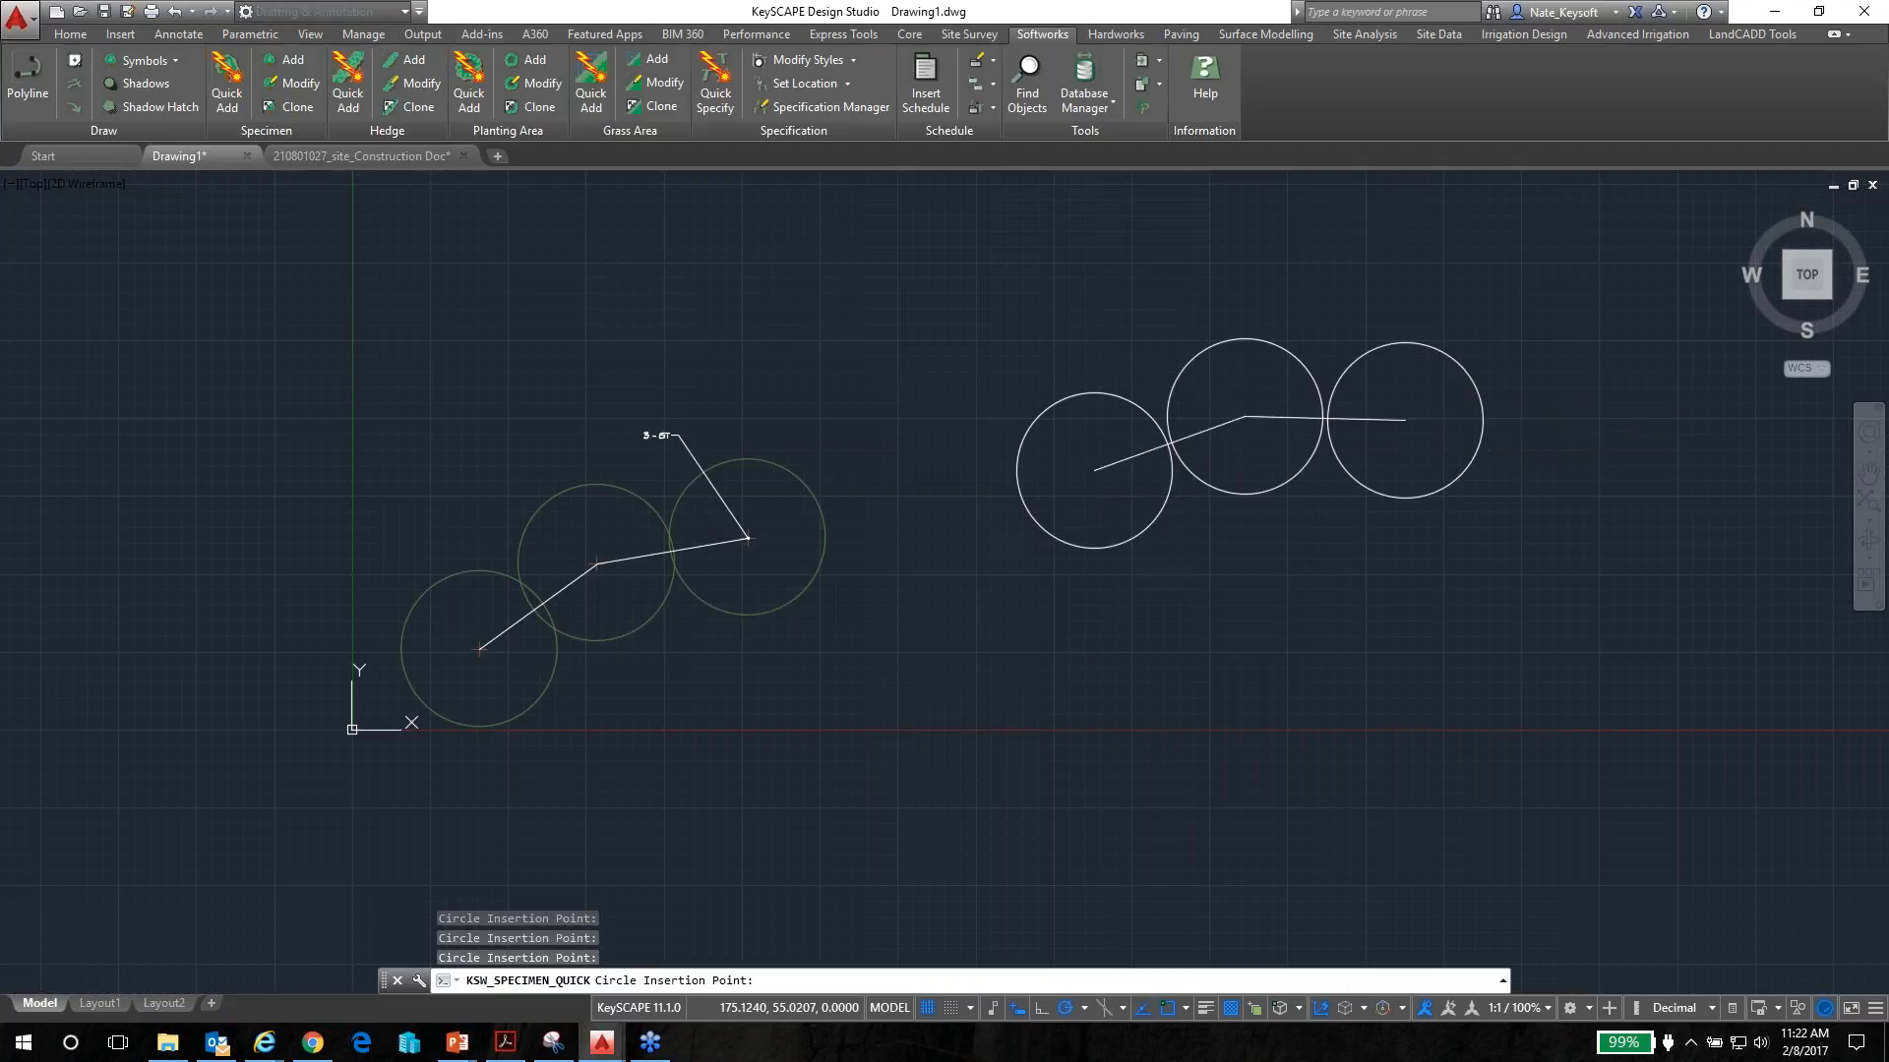
key("Return")
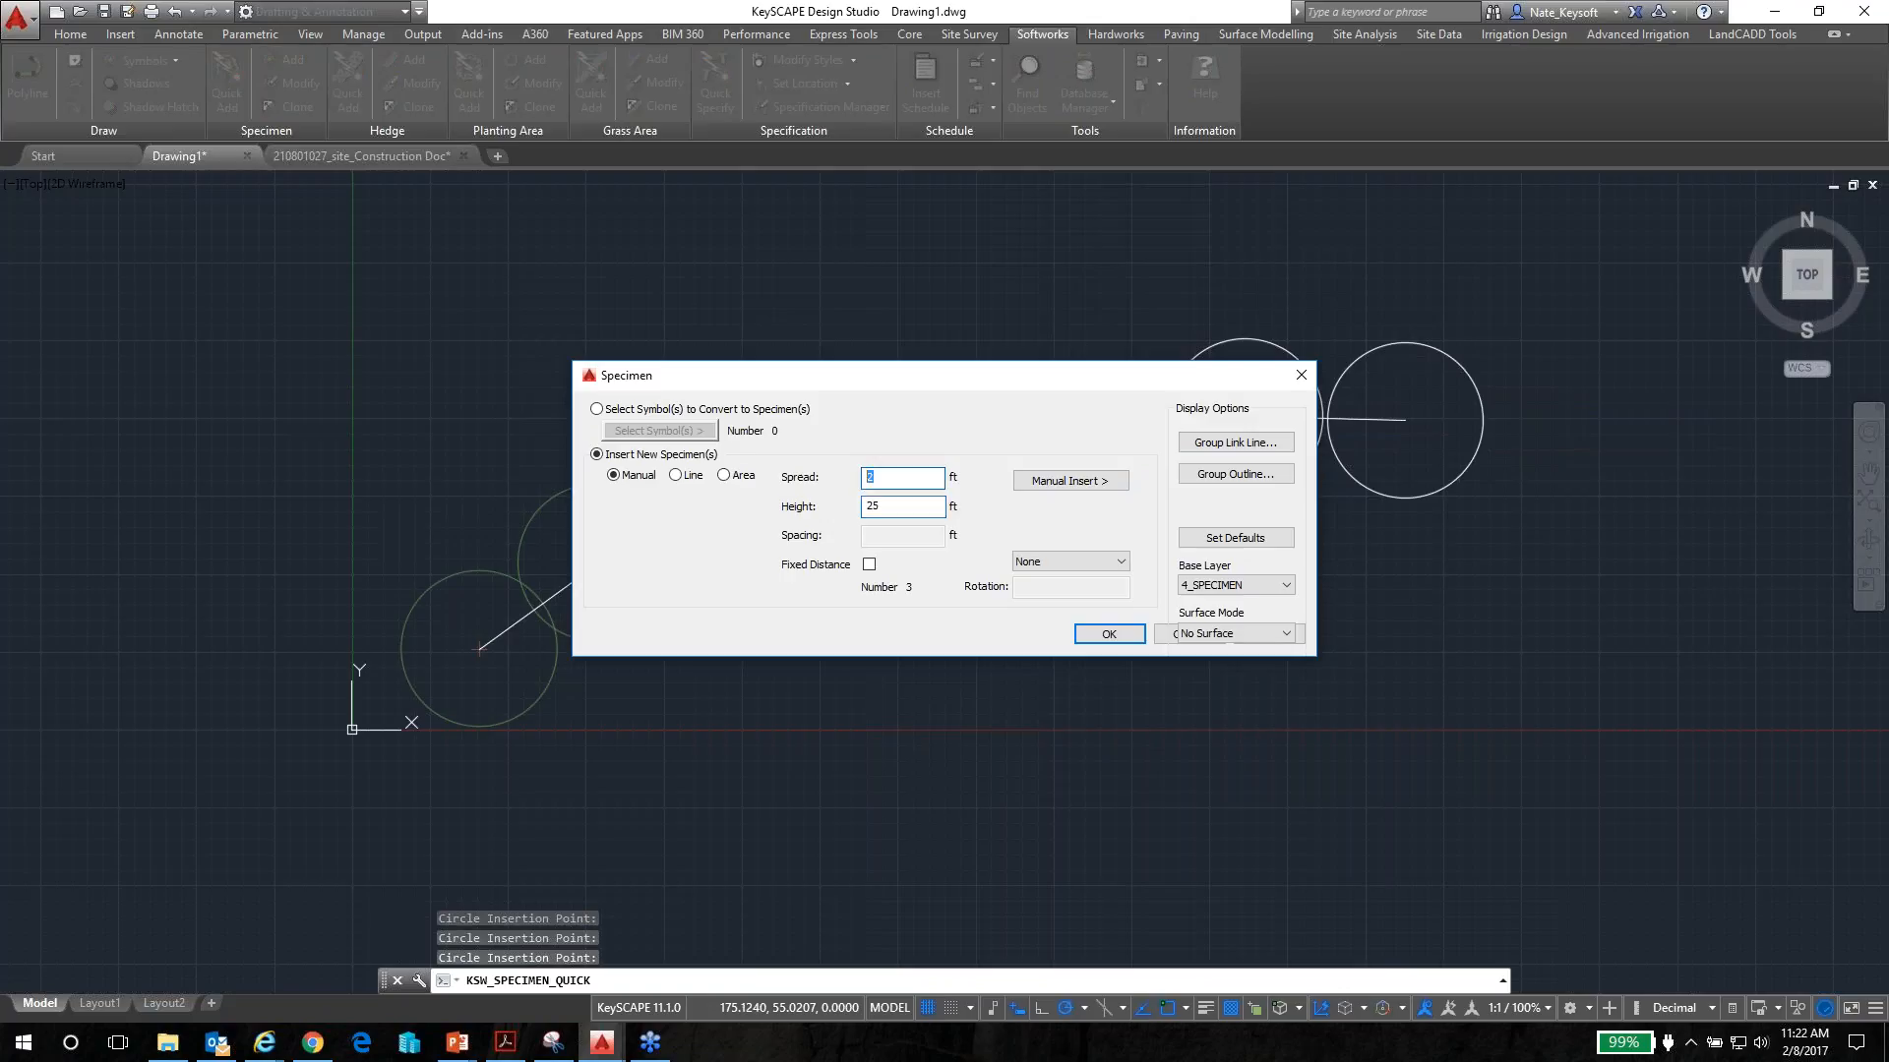
Set the spread and height to 3 ft, cancel placing further circles, and accept the quick specimen group
left_click(1062, 482)
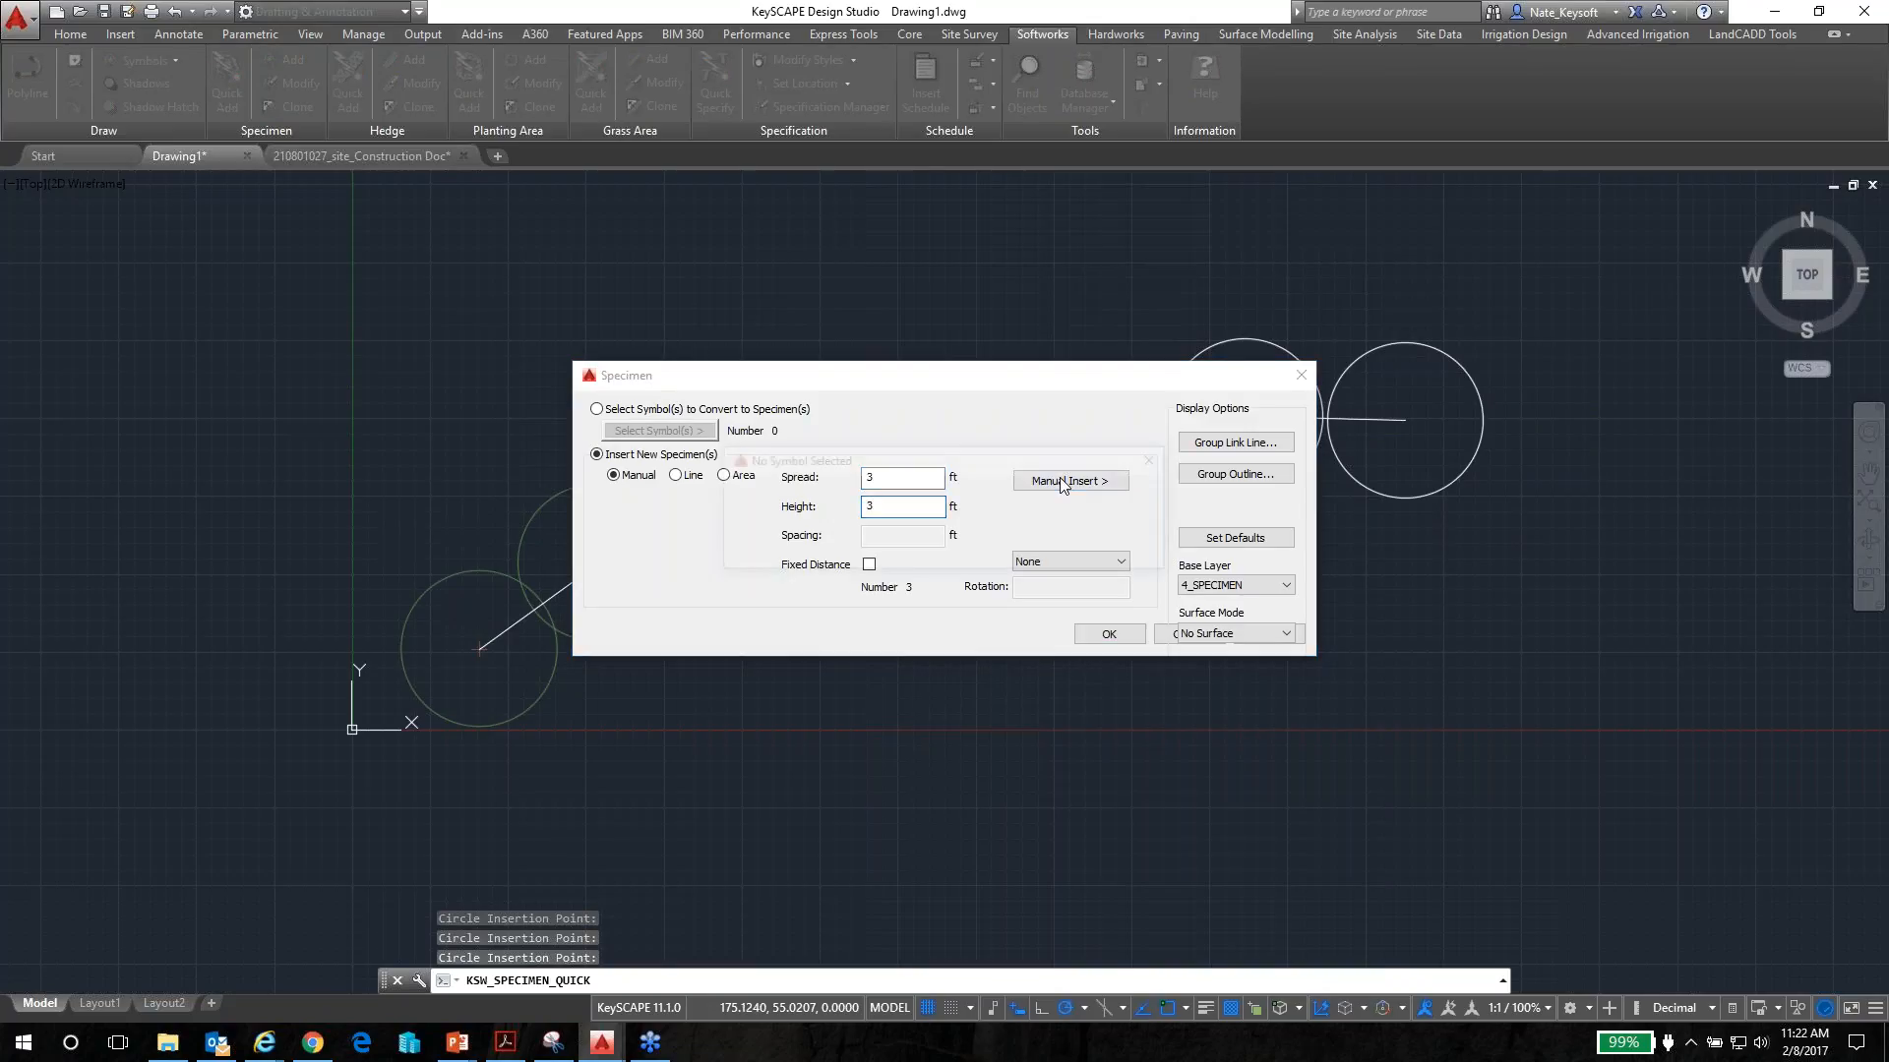
left_click(982, 547)
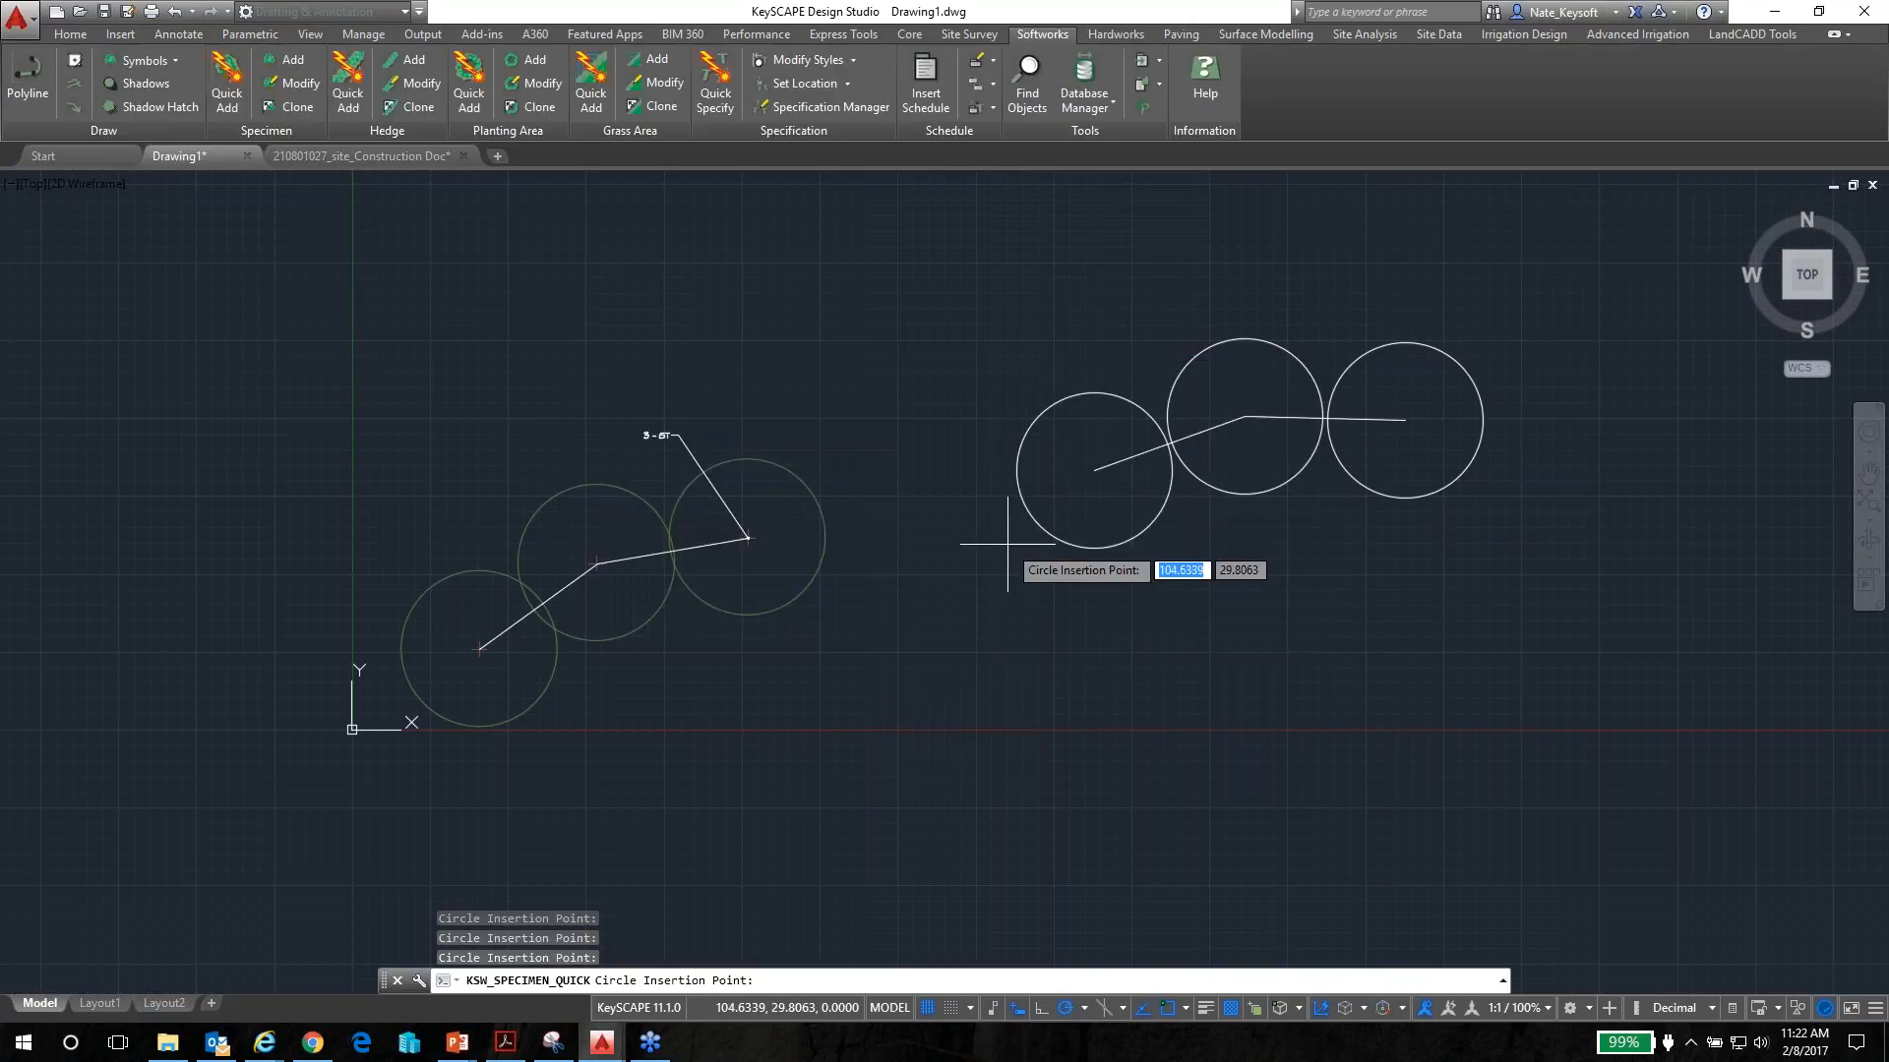
key("Escape")
left_click(1109, 633)
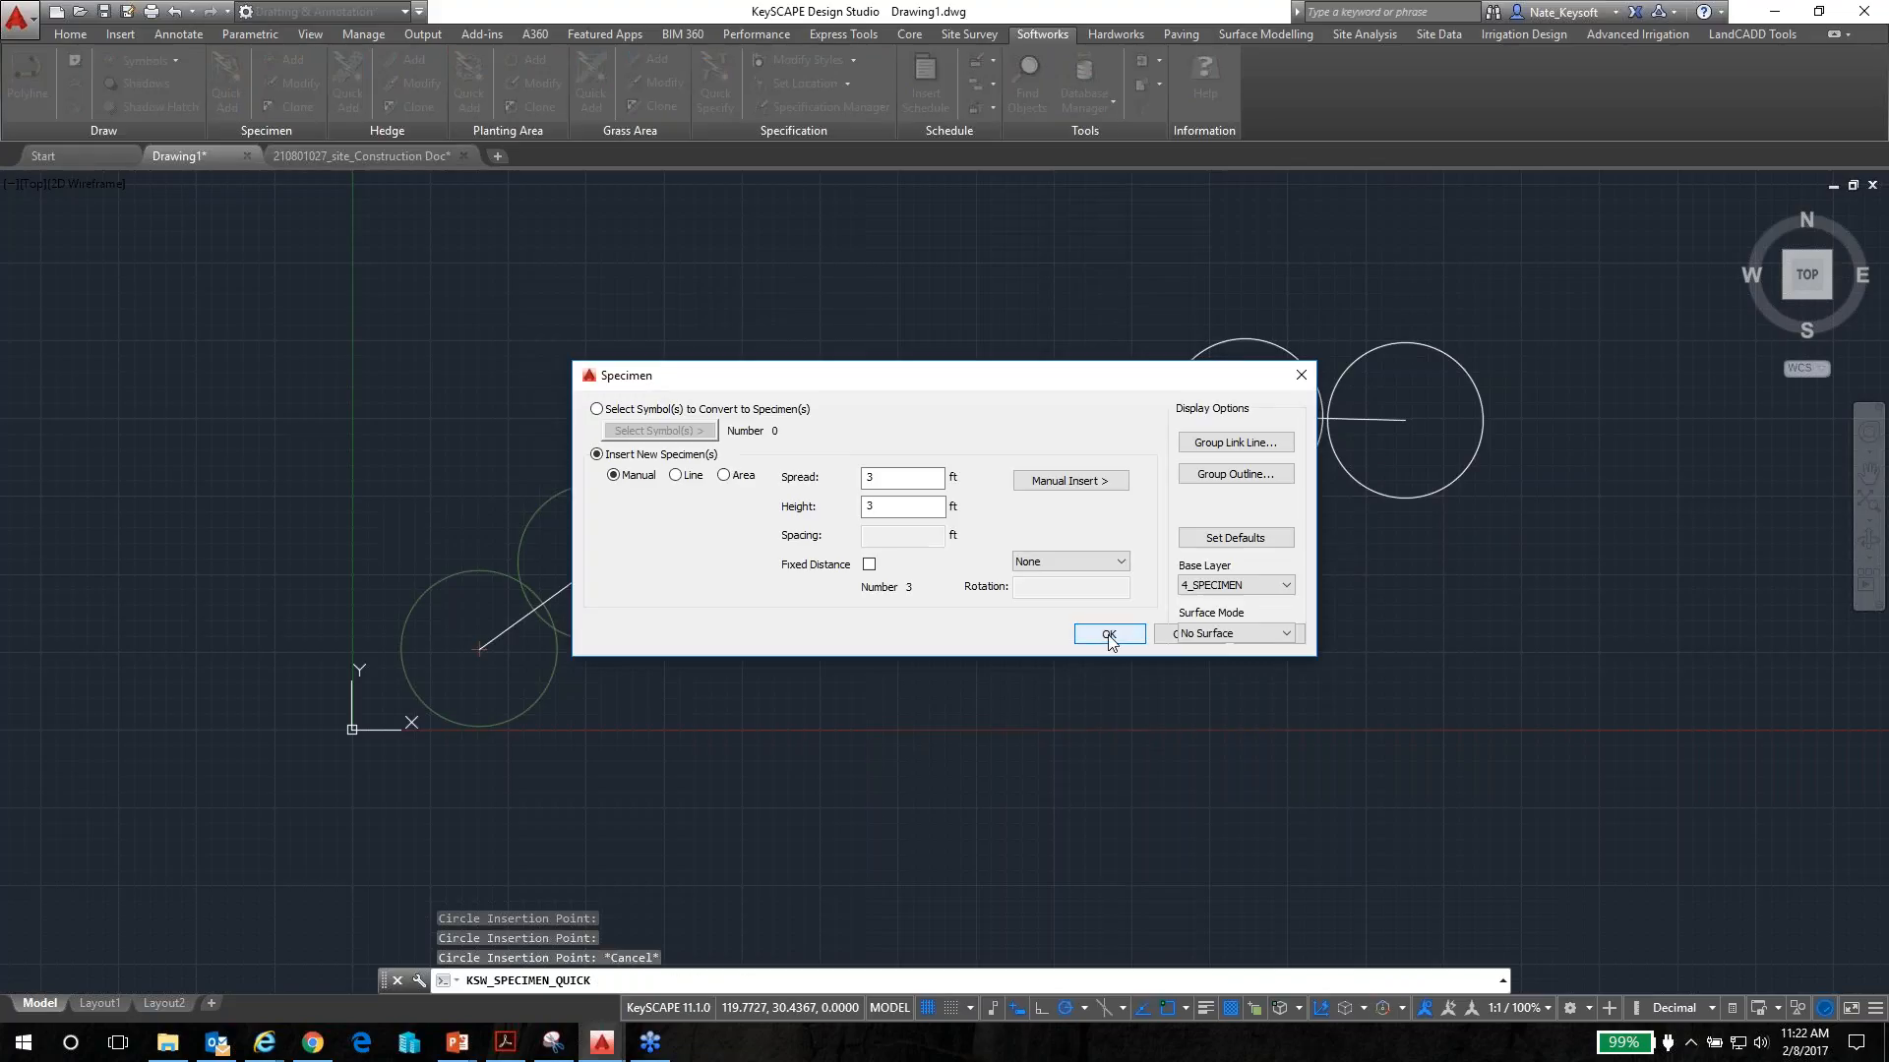
Start another quick manual specimen insertion with a spread and height of 3 ft, using circles as symbols
middle_click_drag(1303, 531, 1107, 551)
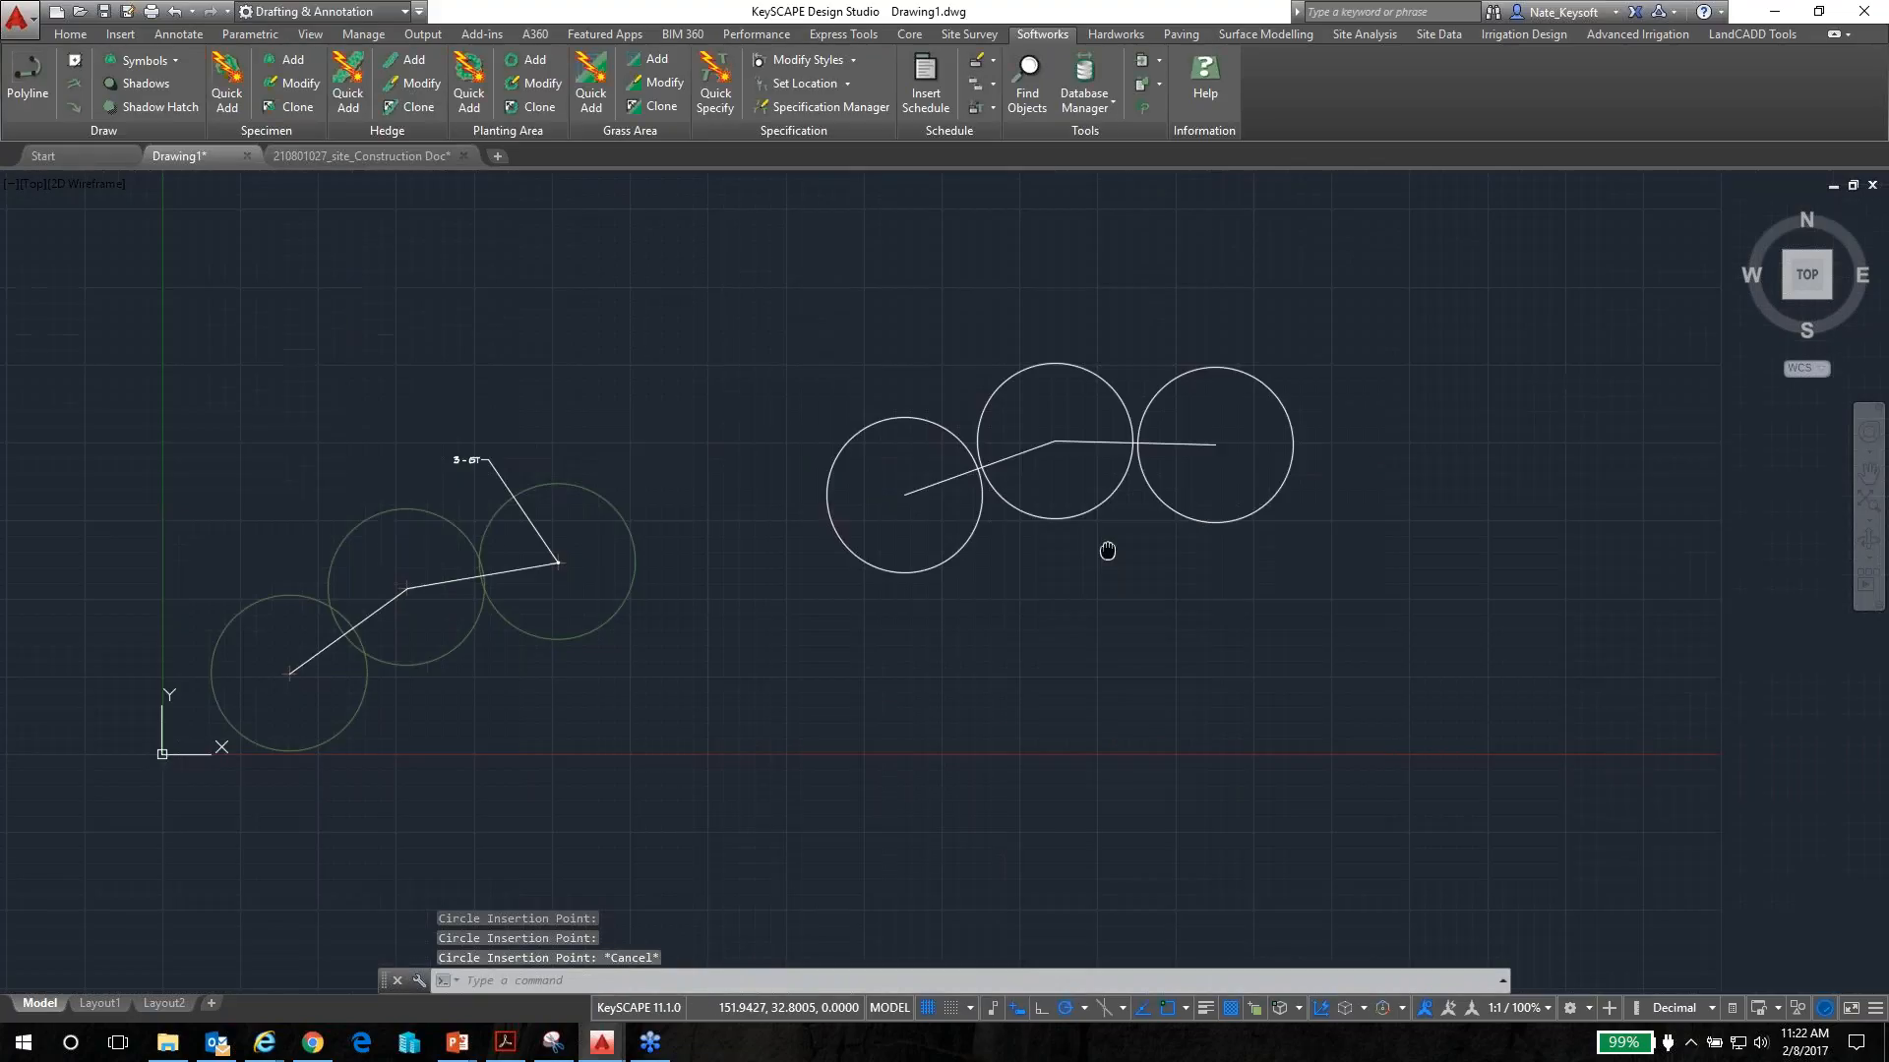
left_click(226, 92)
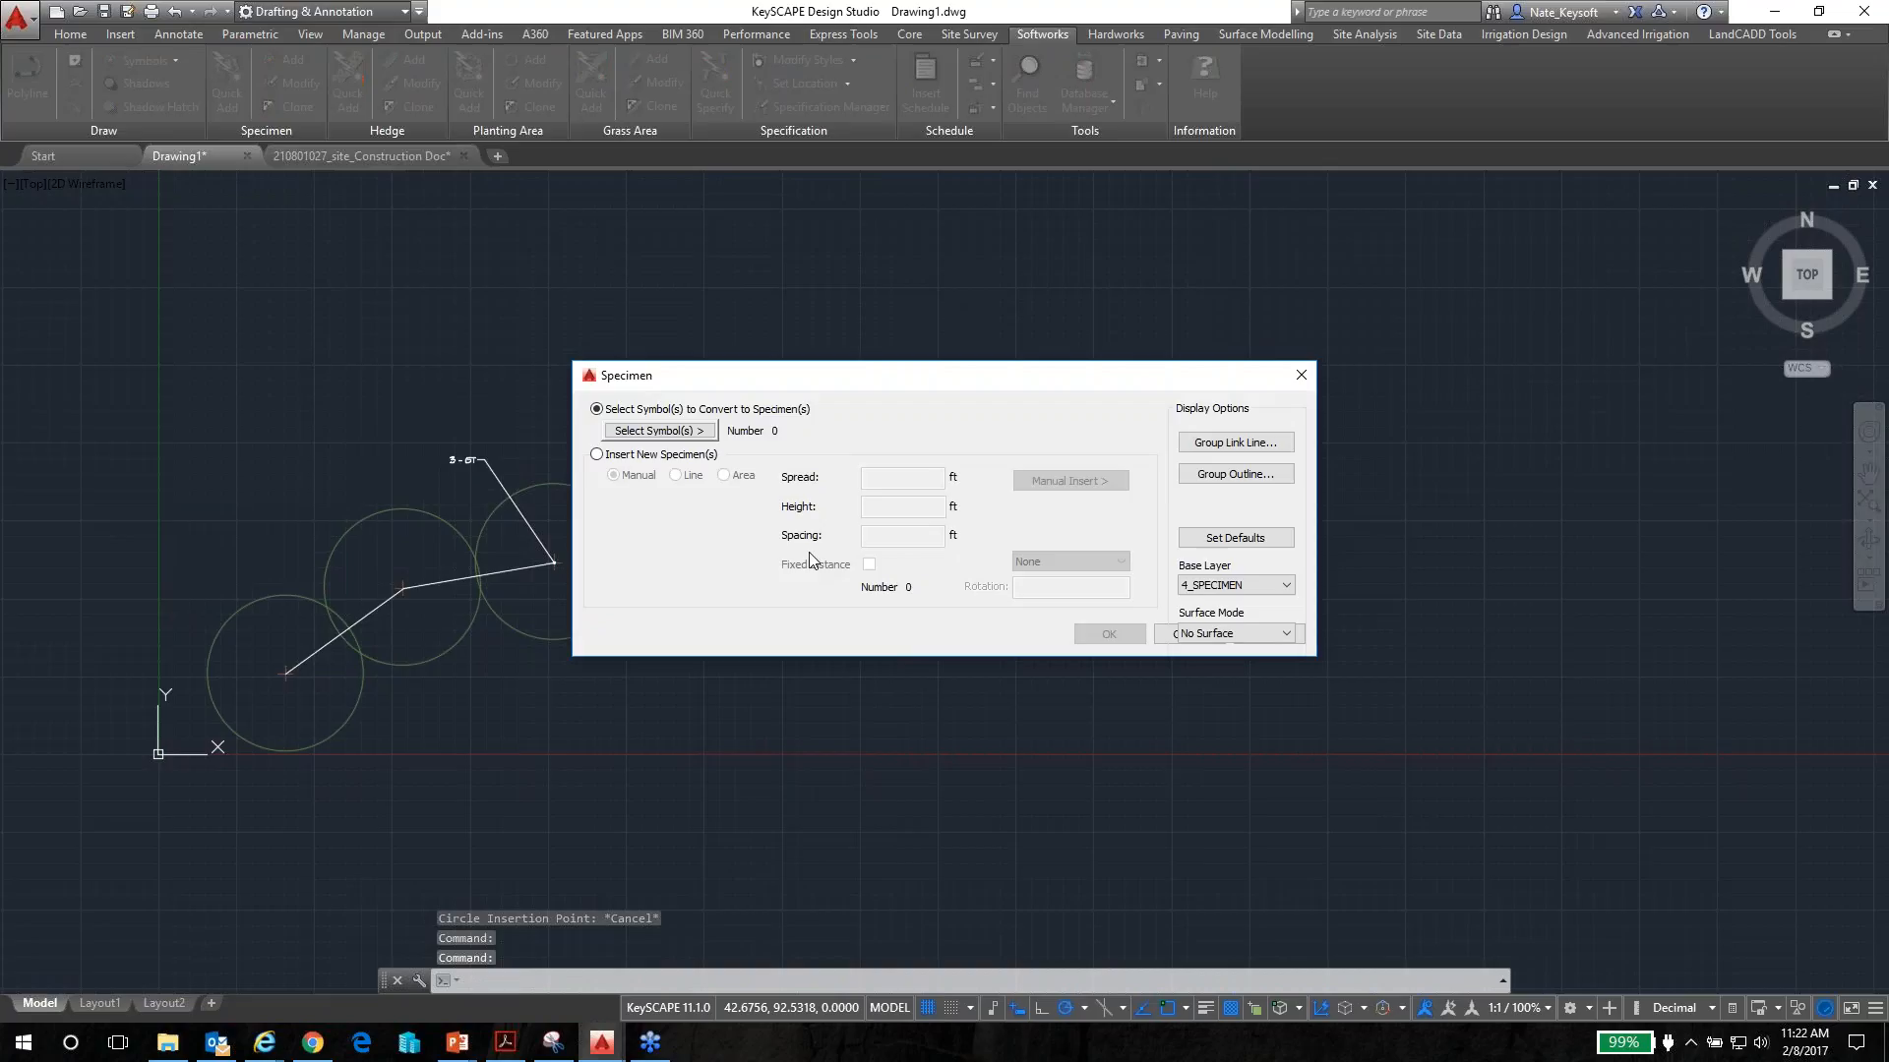
left_click(620, 455)
type("3")
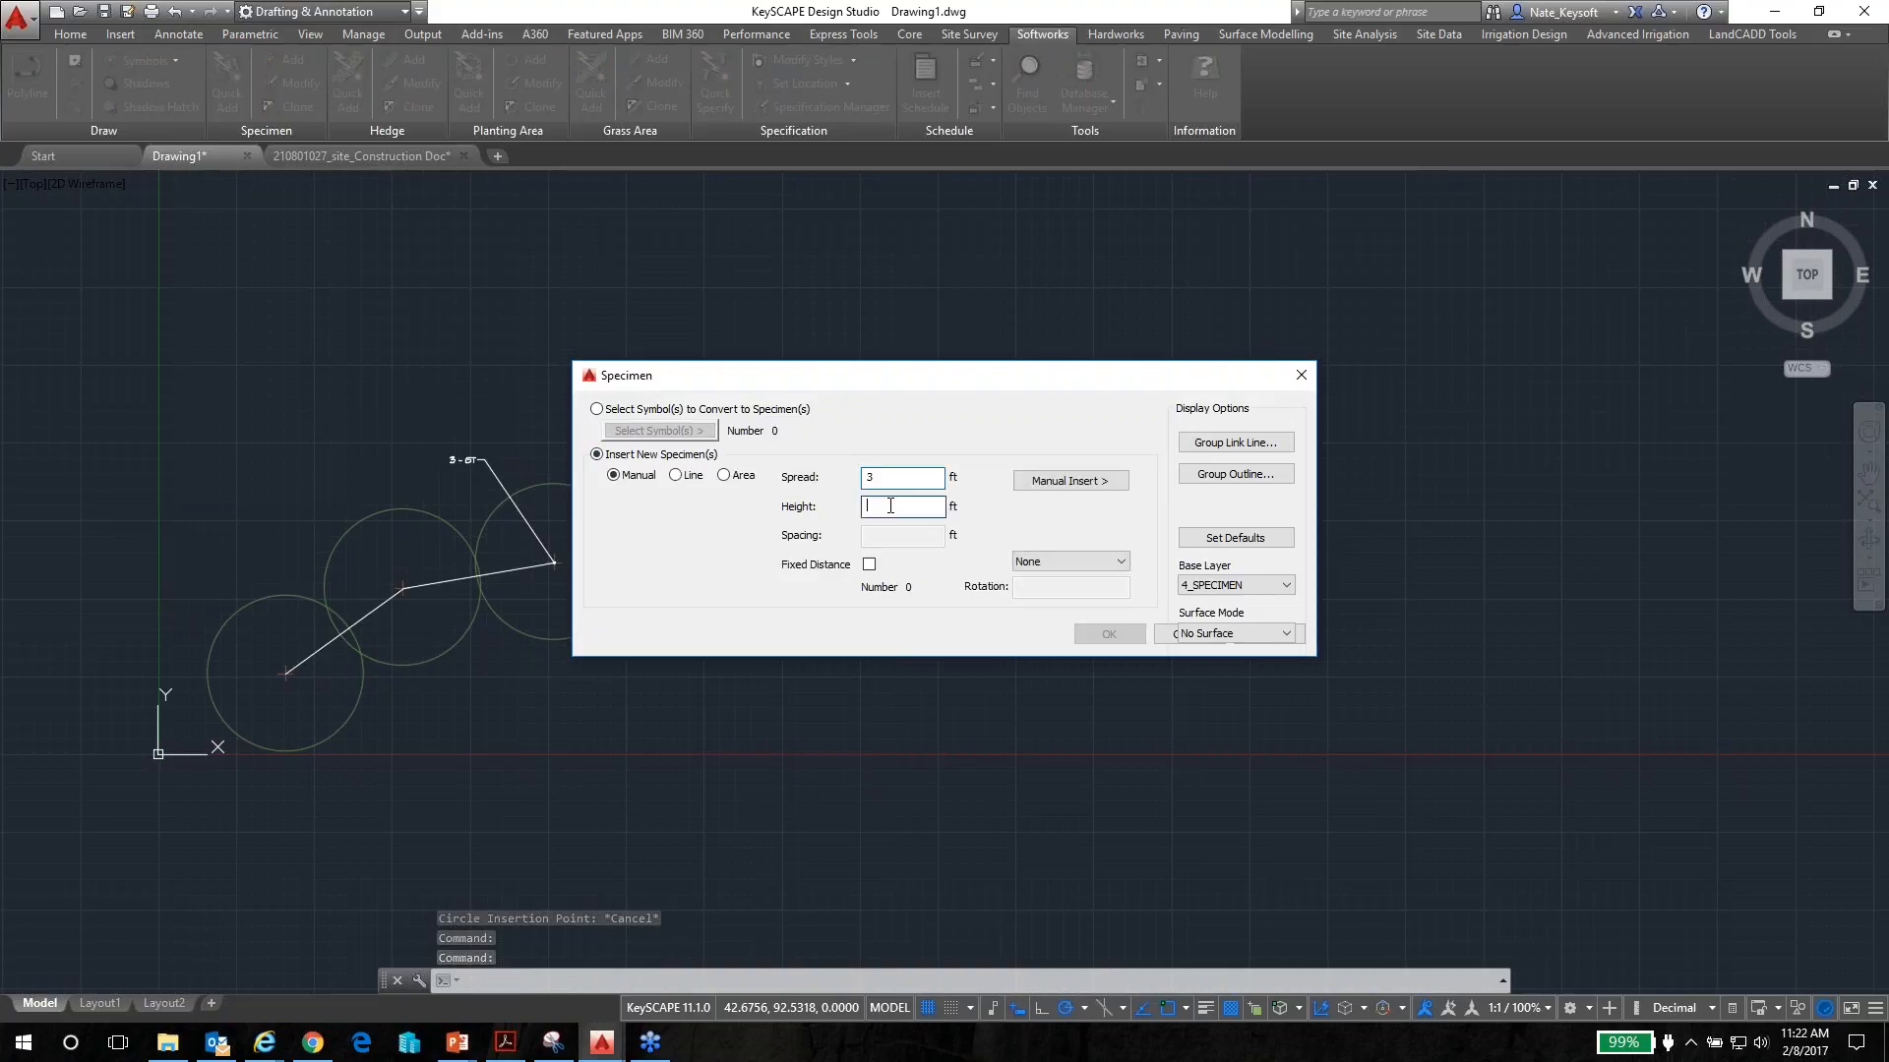
left_click(889, 506)
type("3")
left_click(1066, 489)
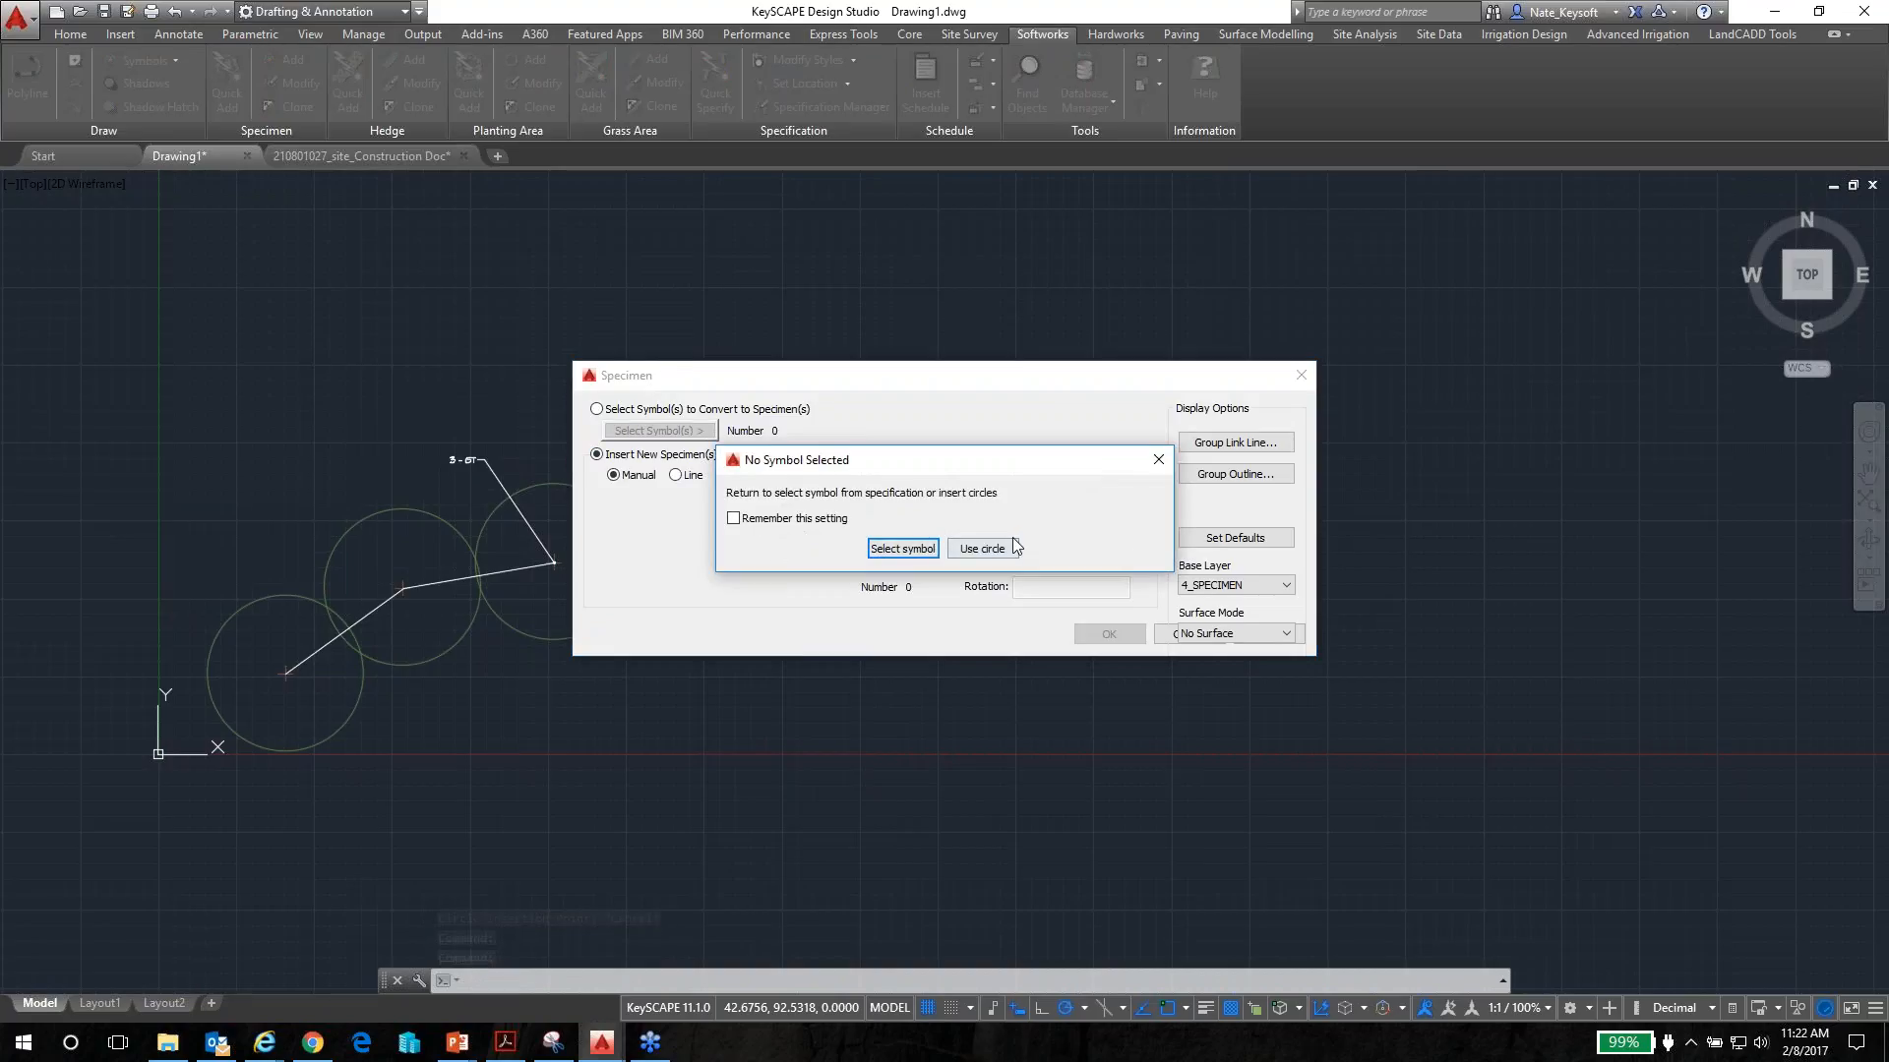
left_click(1016, 548)
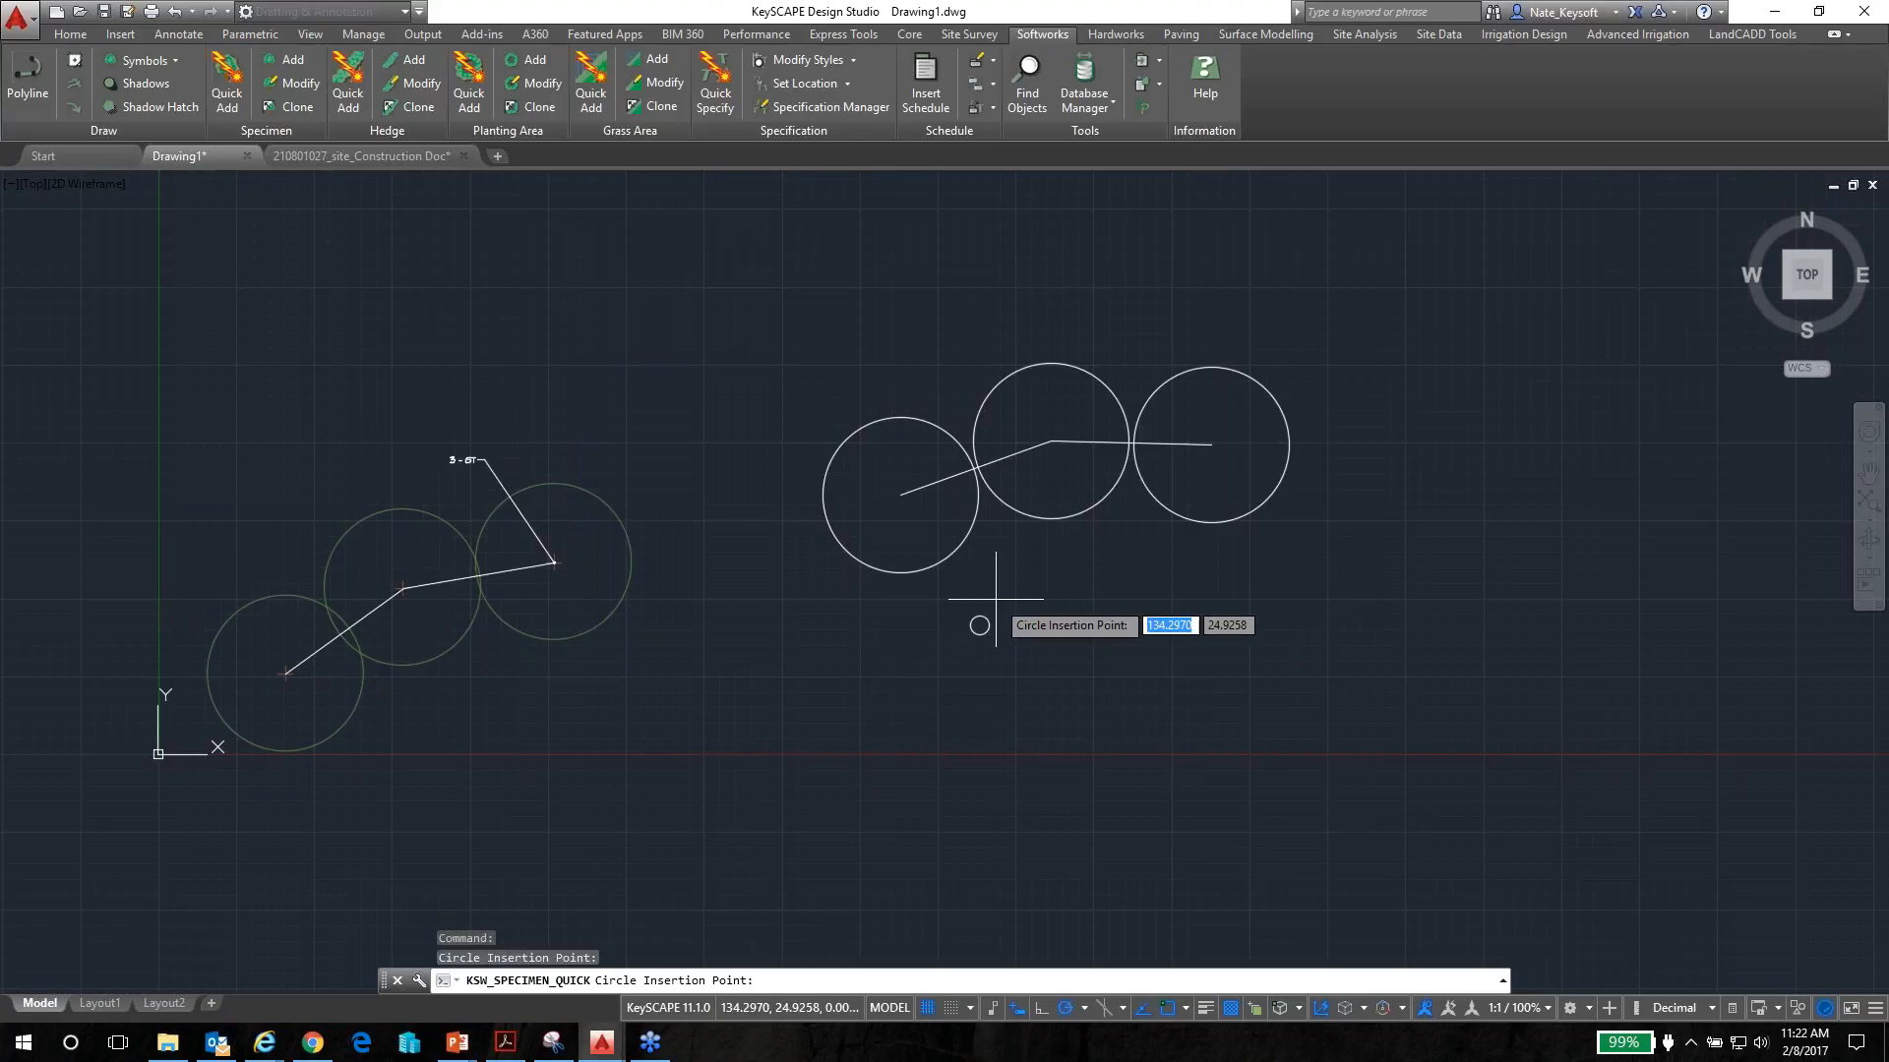
Place a zigzag group of six small specimen circles beneath the three large circles and accept it
left_click(988, 601)
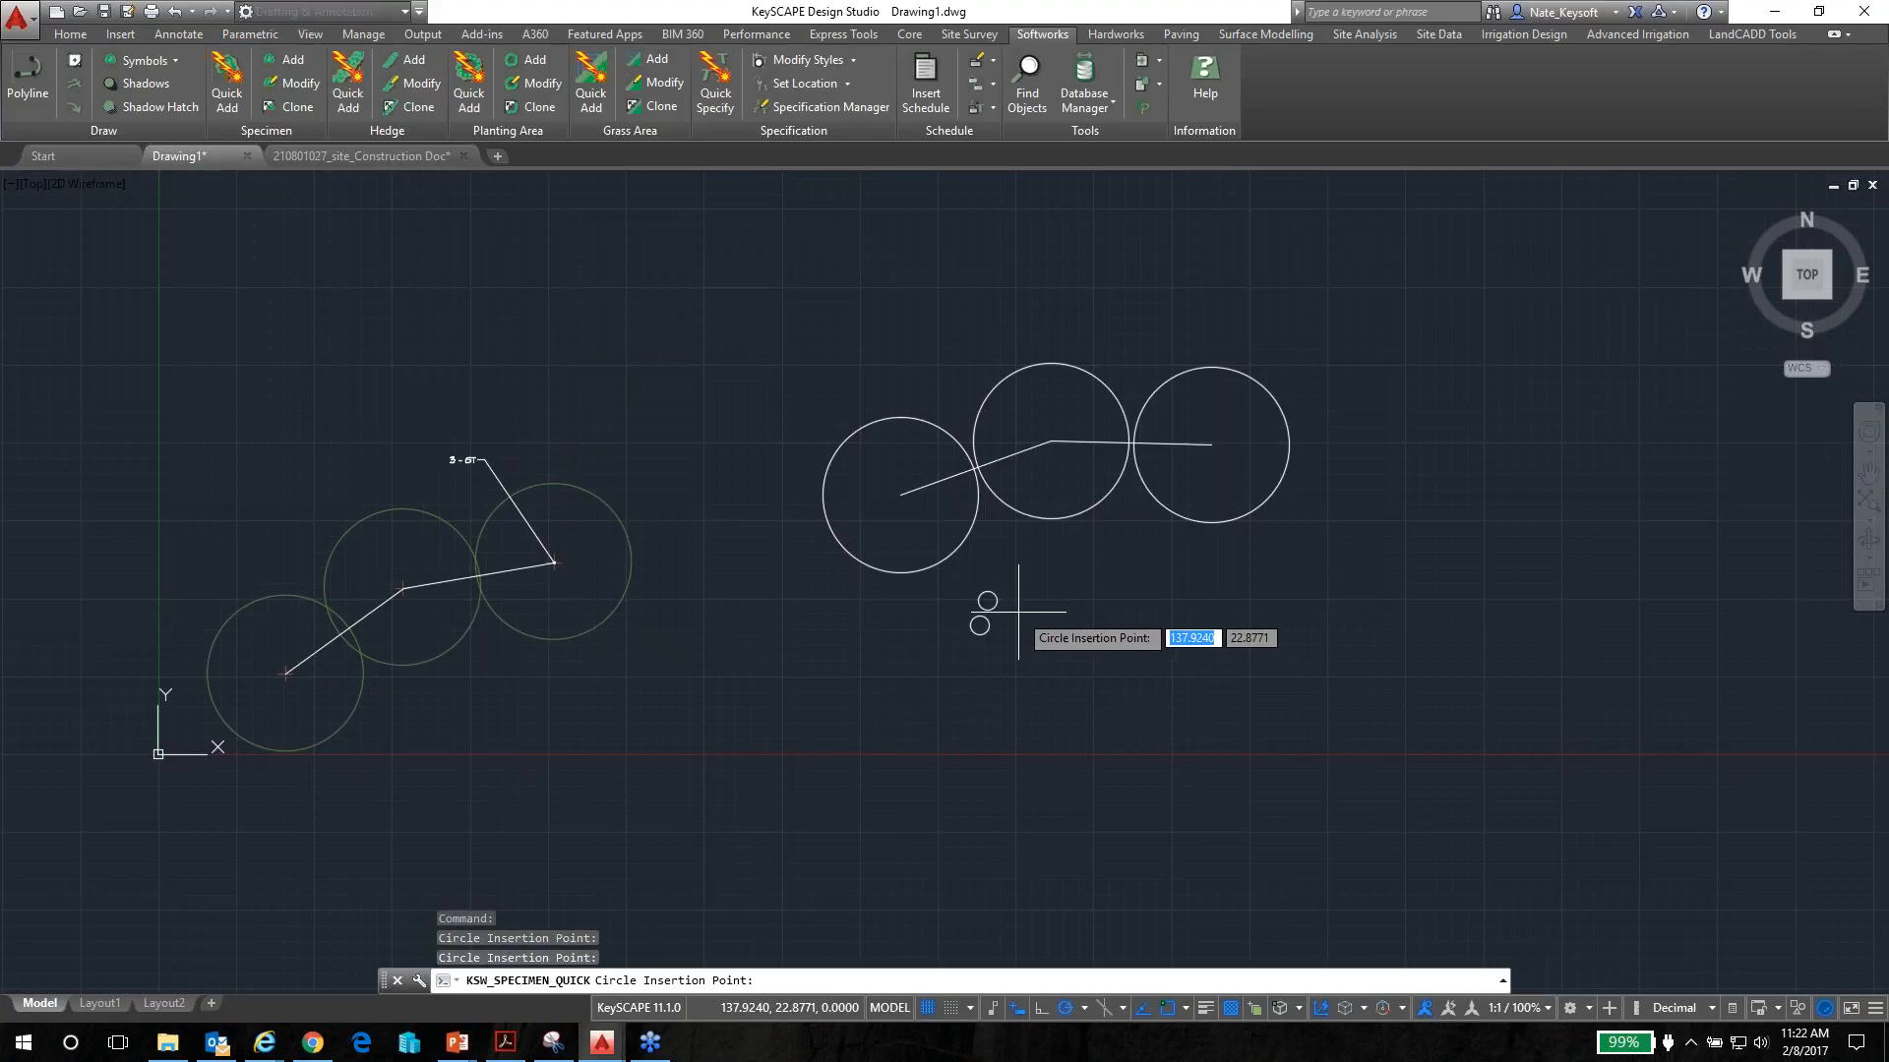
left_click(1018, 612)
left_click(1020, 589)
left_click(1051, 598)
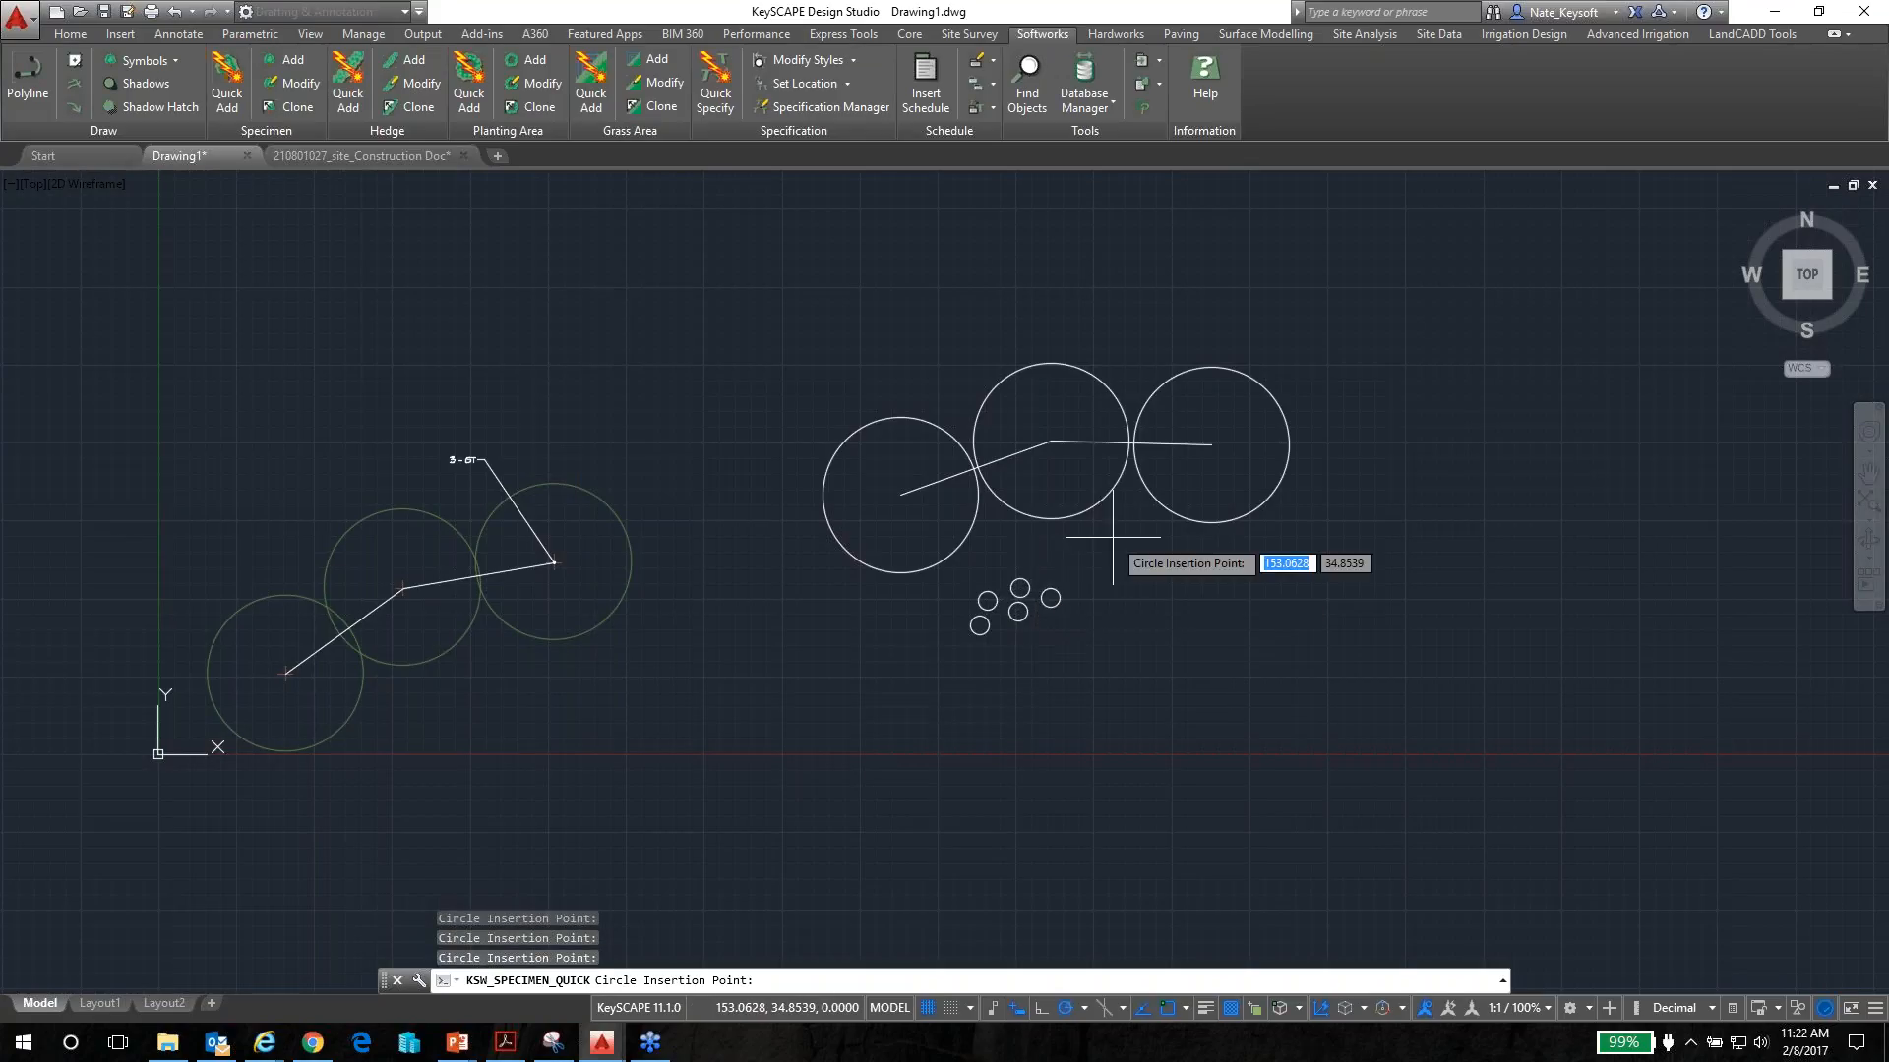
left_click(1064, 569)
key("Return")
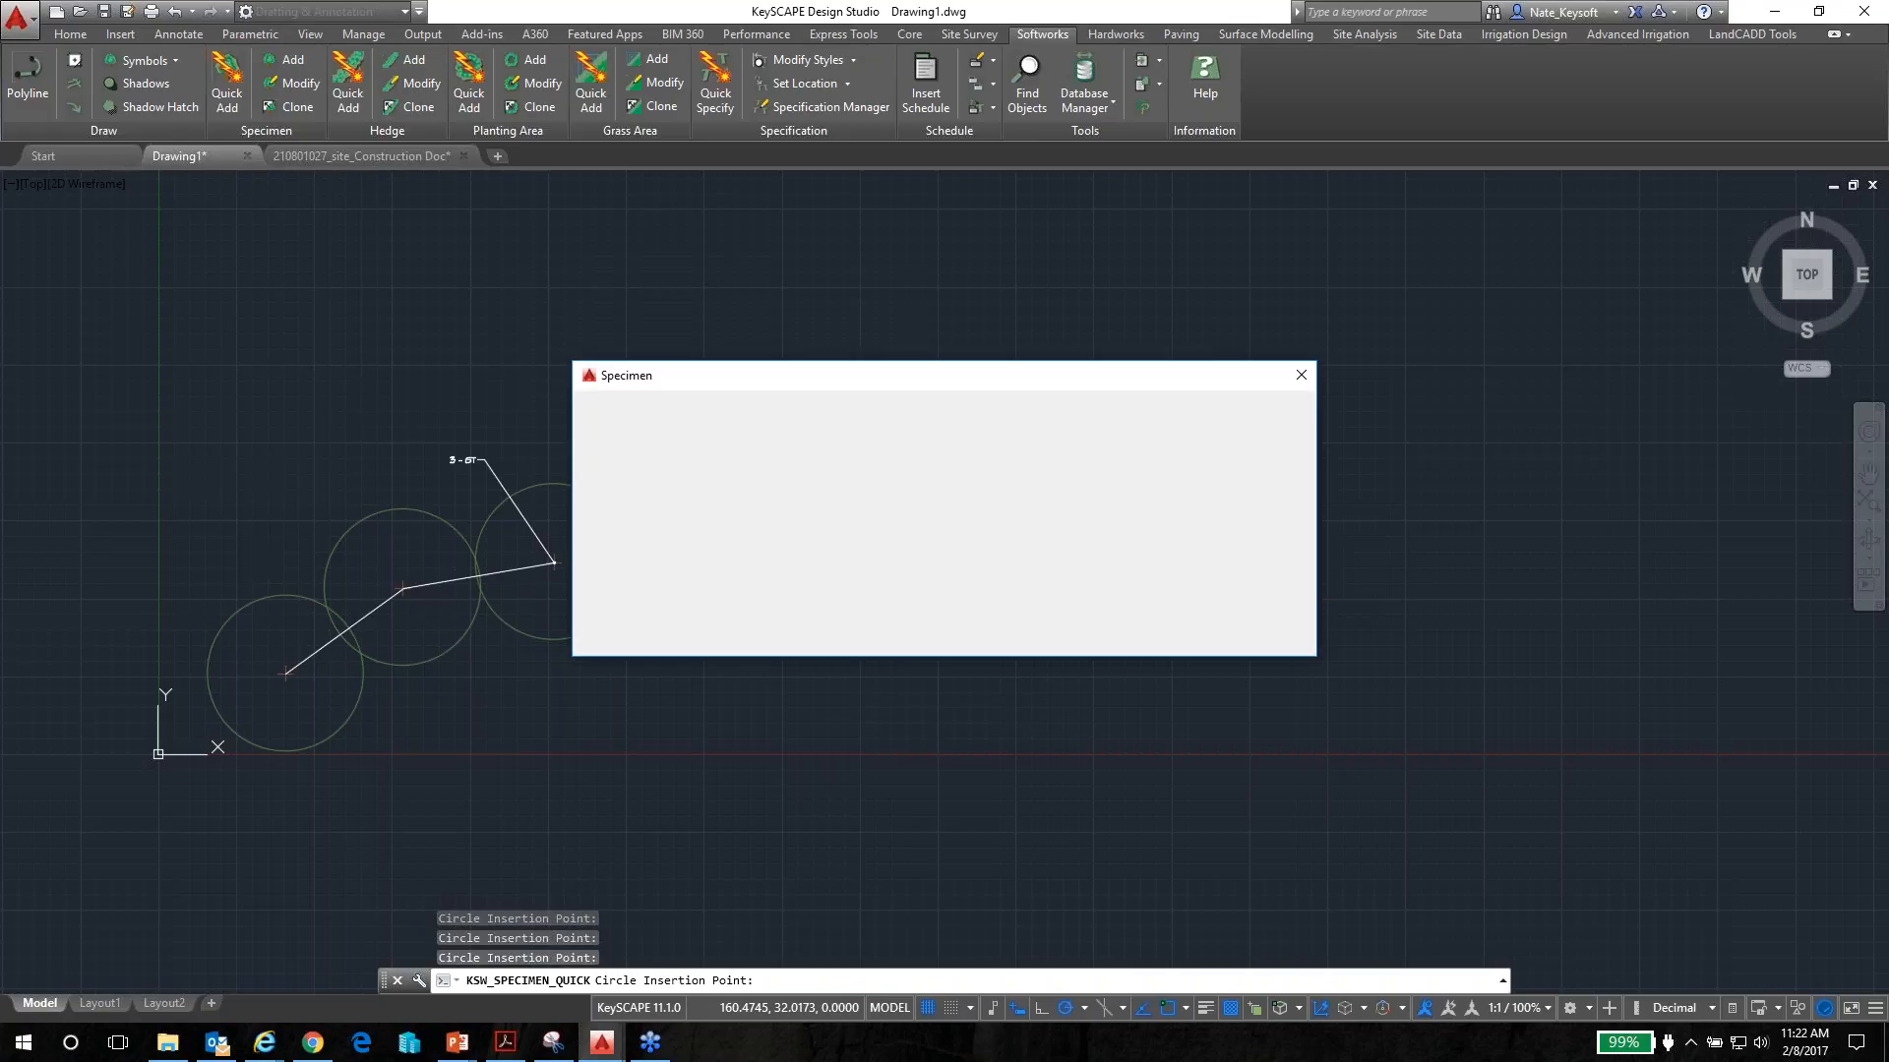
left_click(1119, 637)
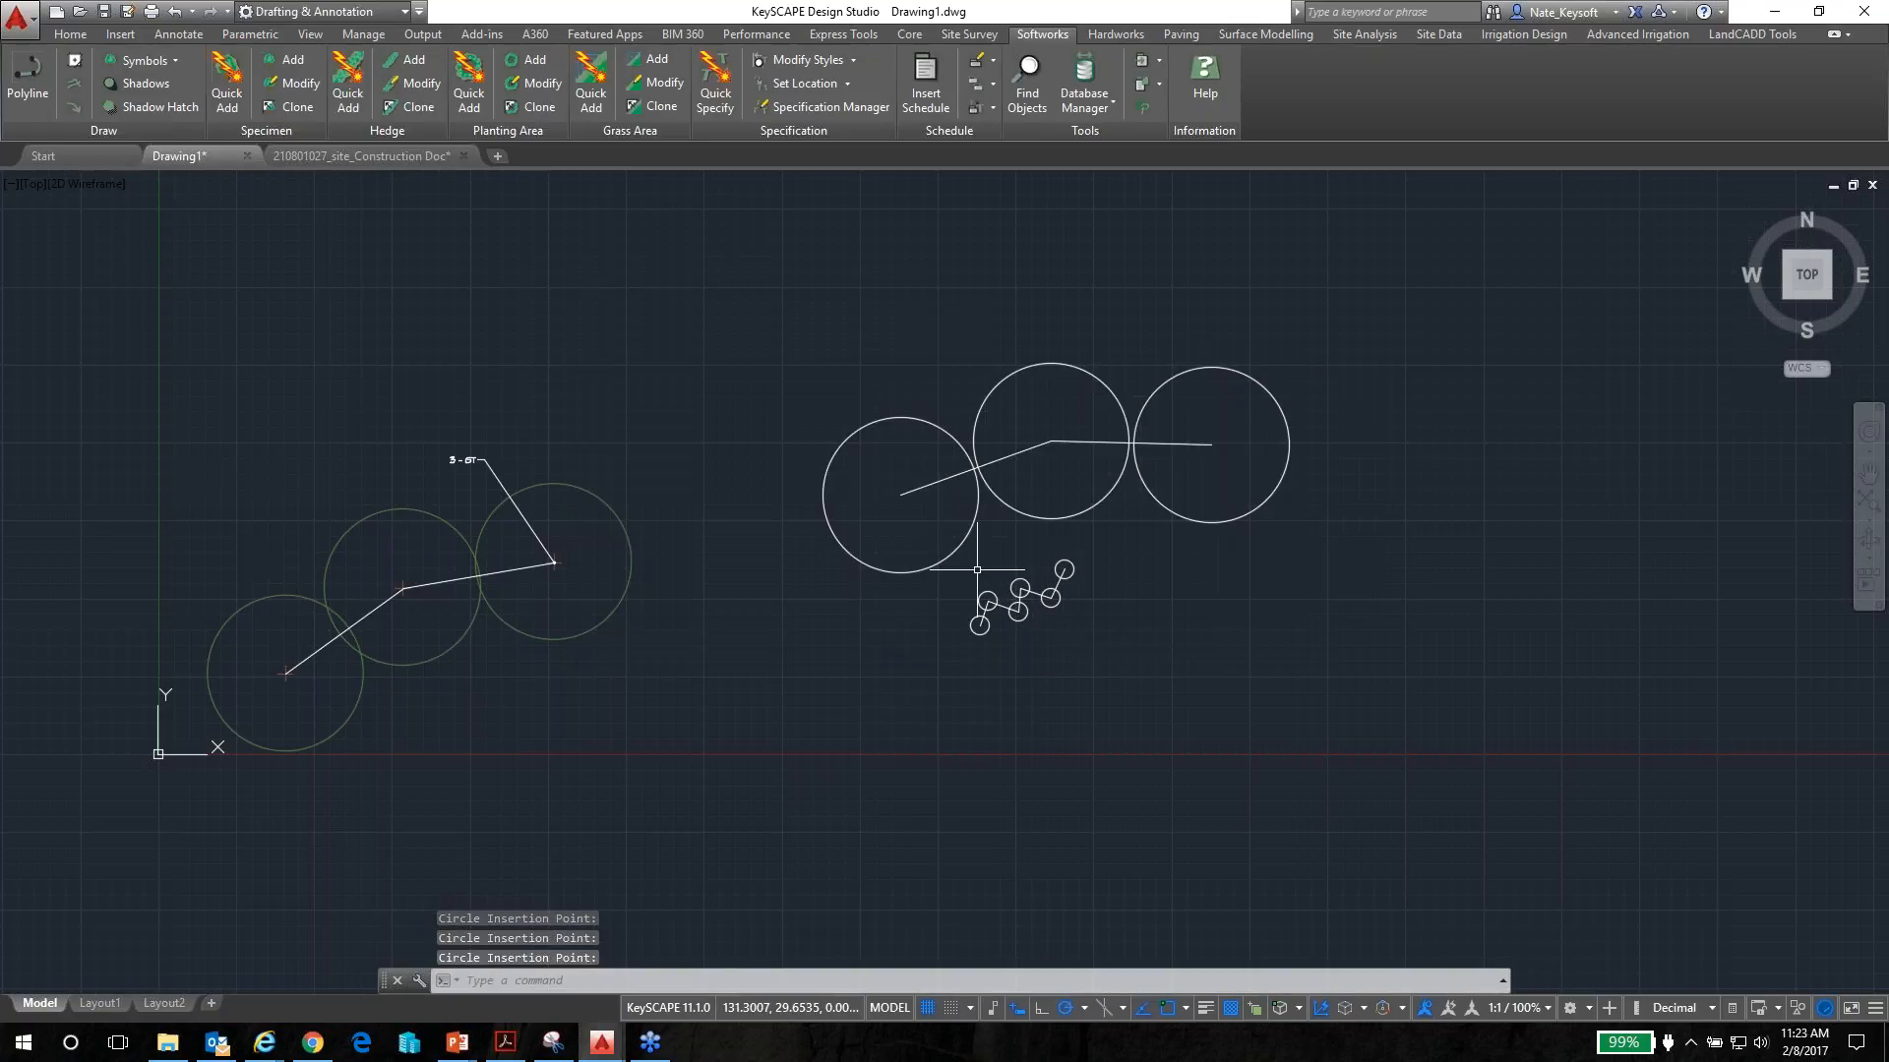
Start a quick planting area and draw its upper edge as a three-point arc curving beneath the three large specimen circles
left_click(470, 96)
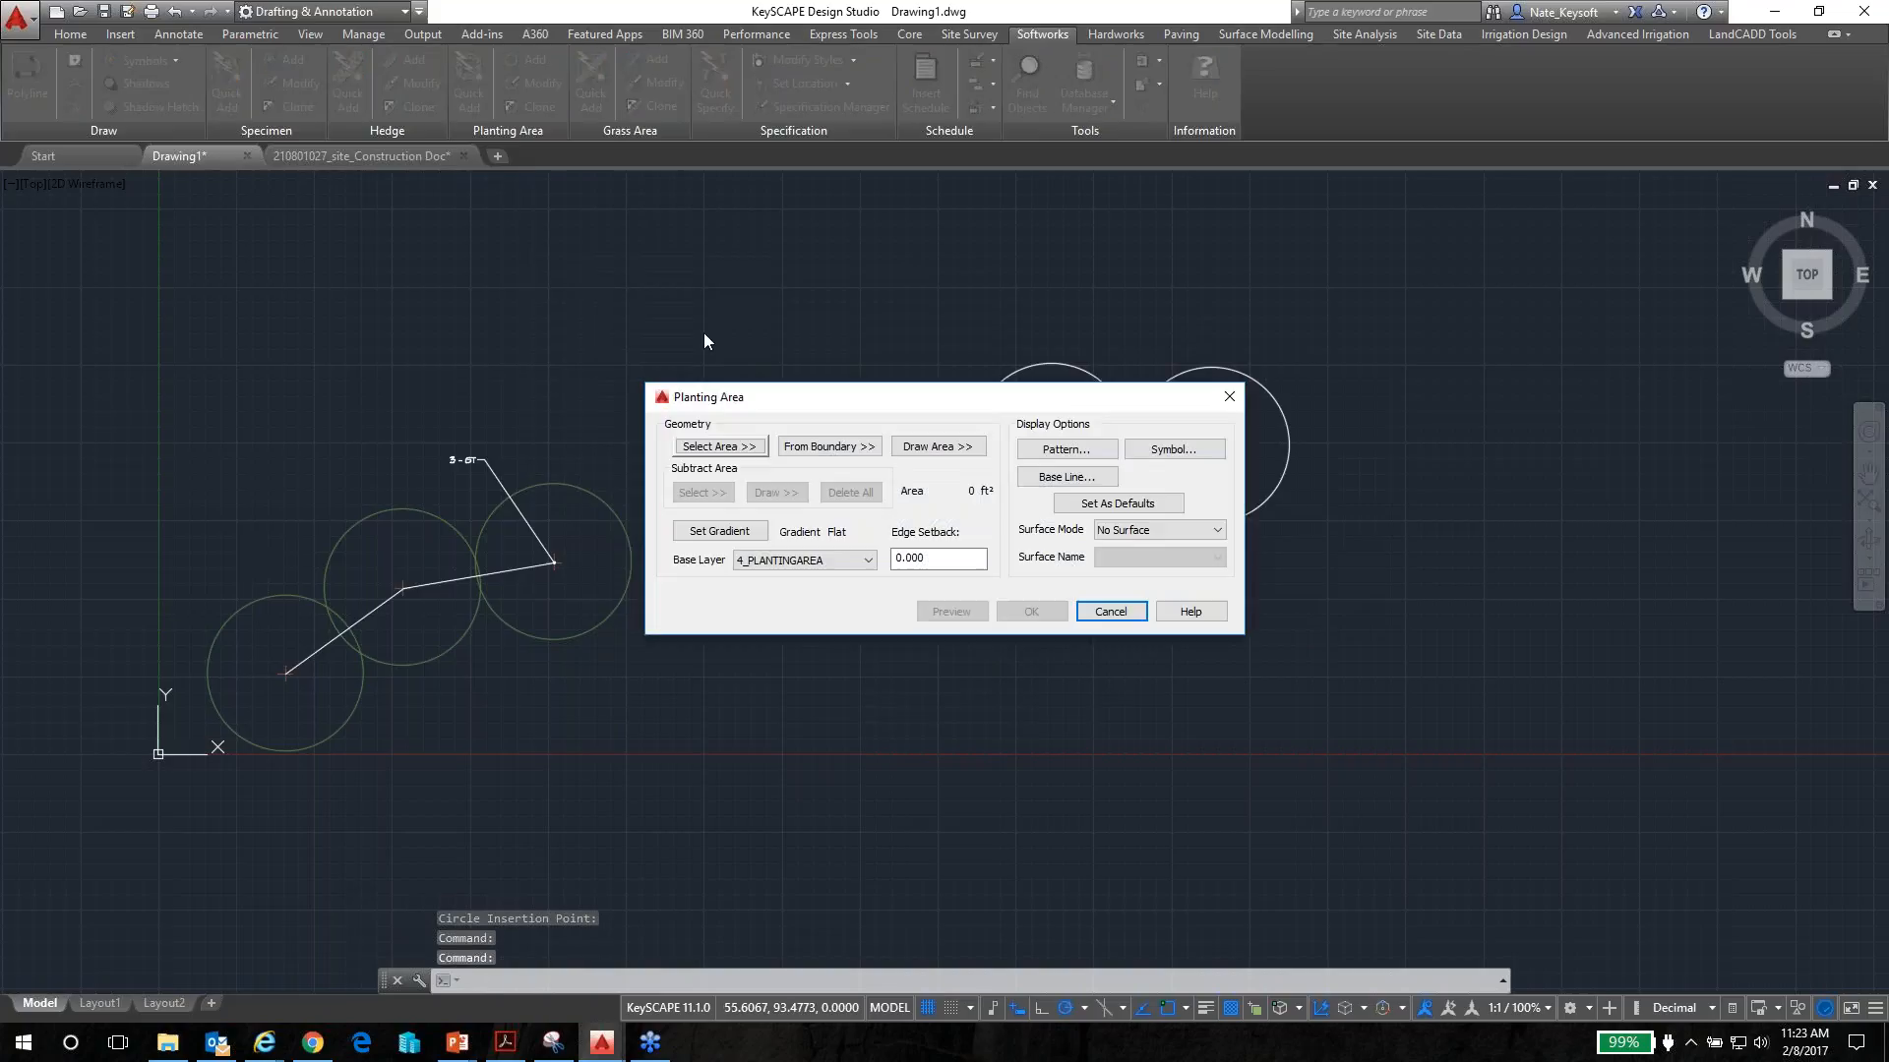
left_click(938, 447)
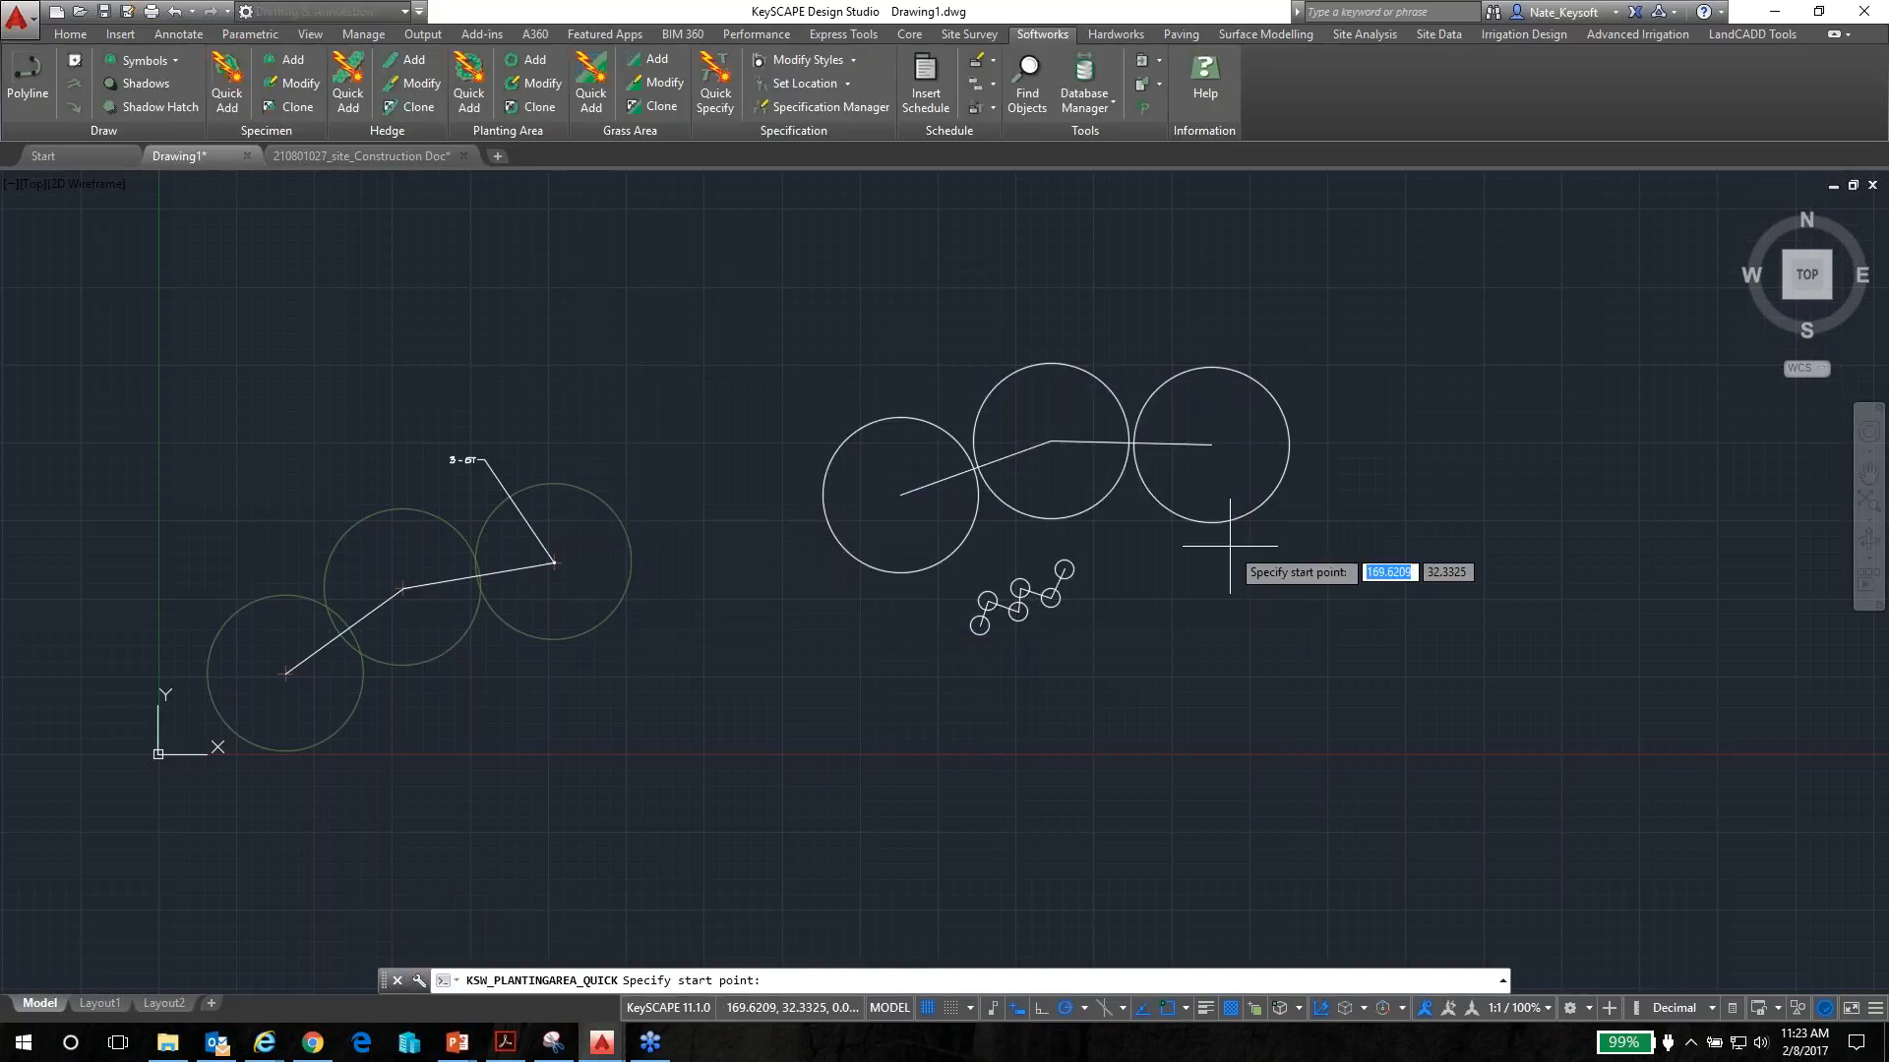
left_click(1299, 516)
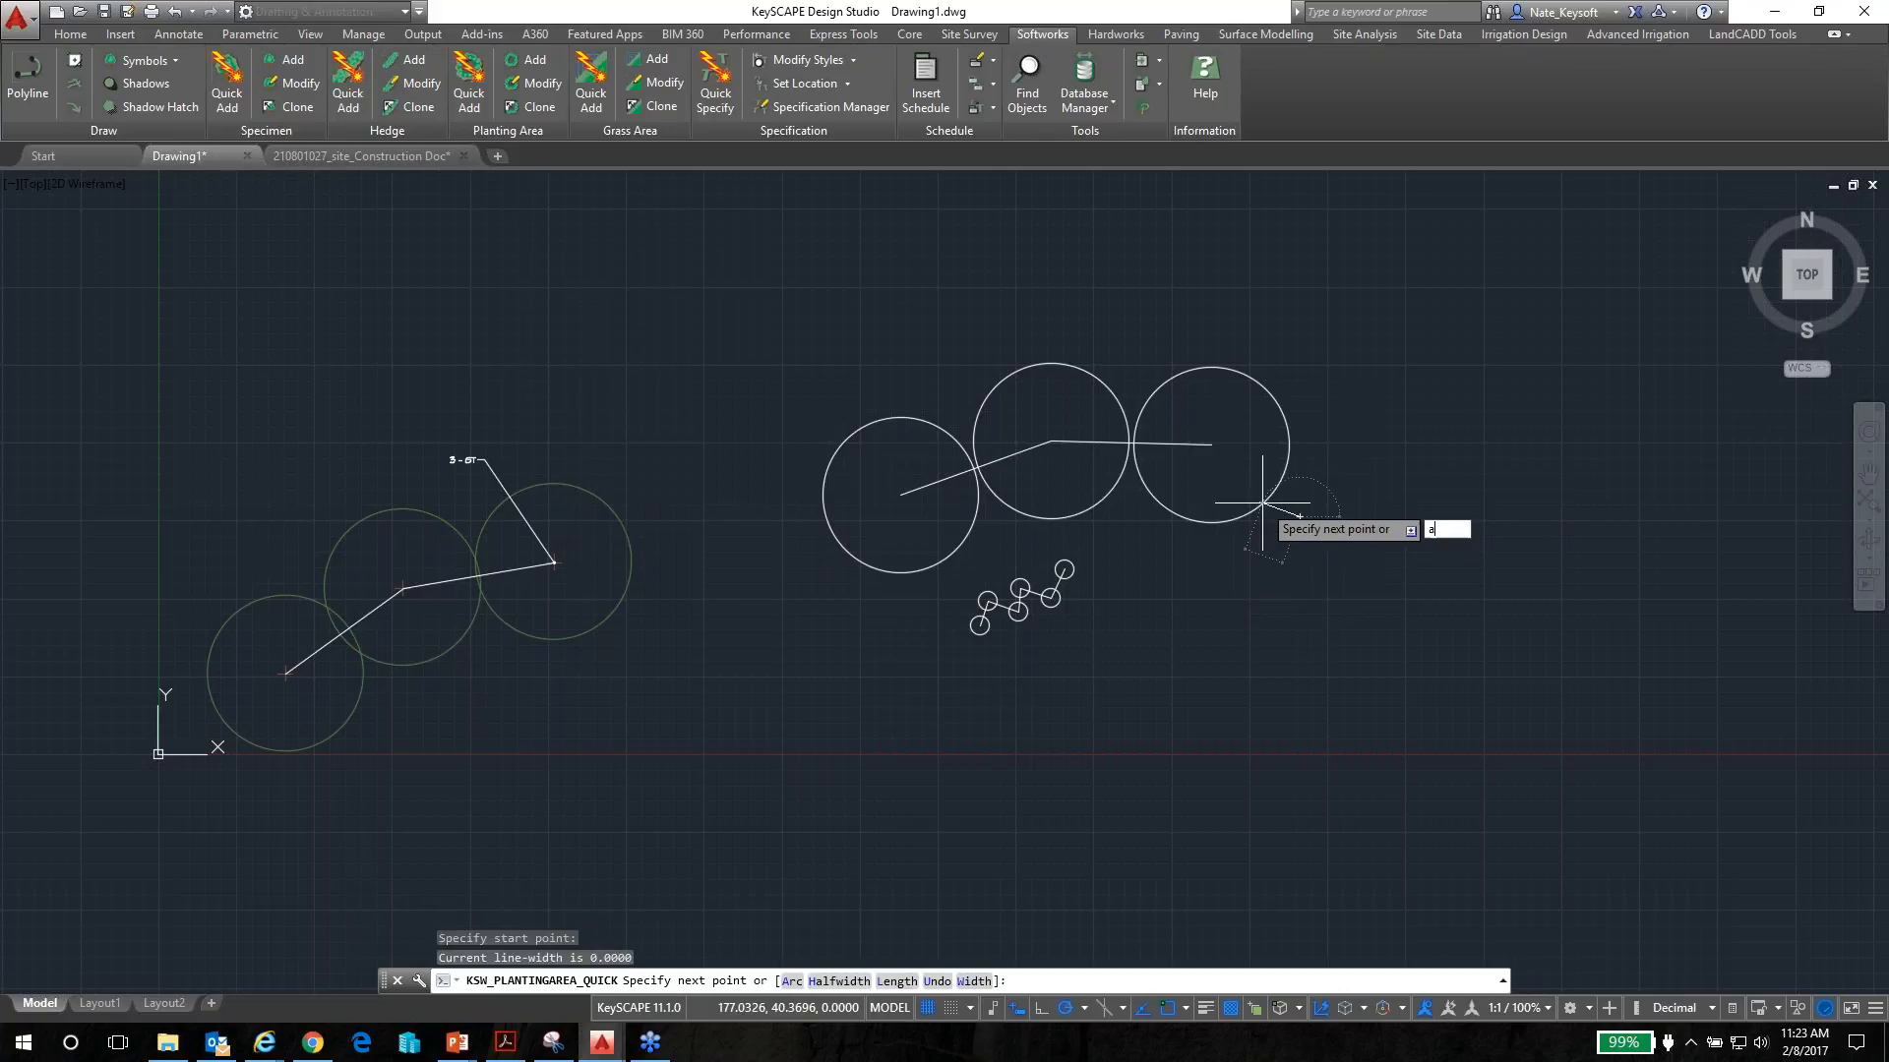
type("a")
key("Return")
type("s")
key("Return")
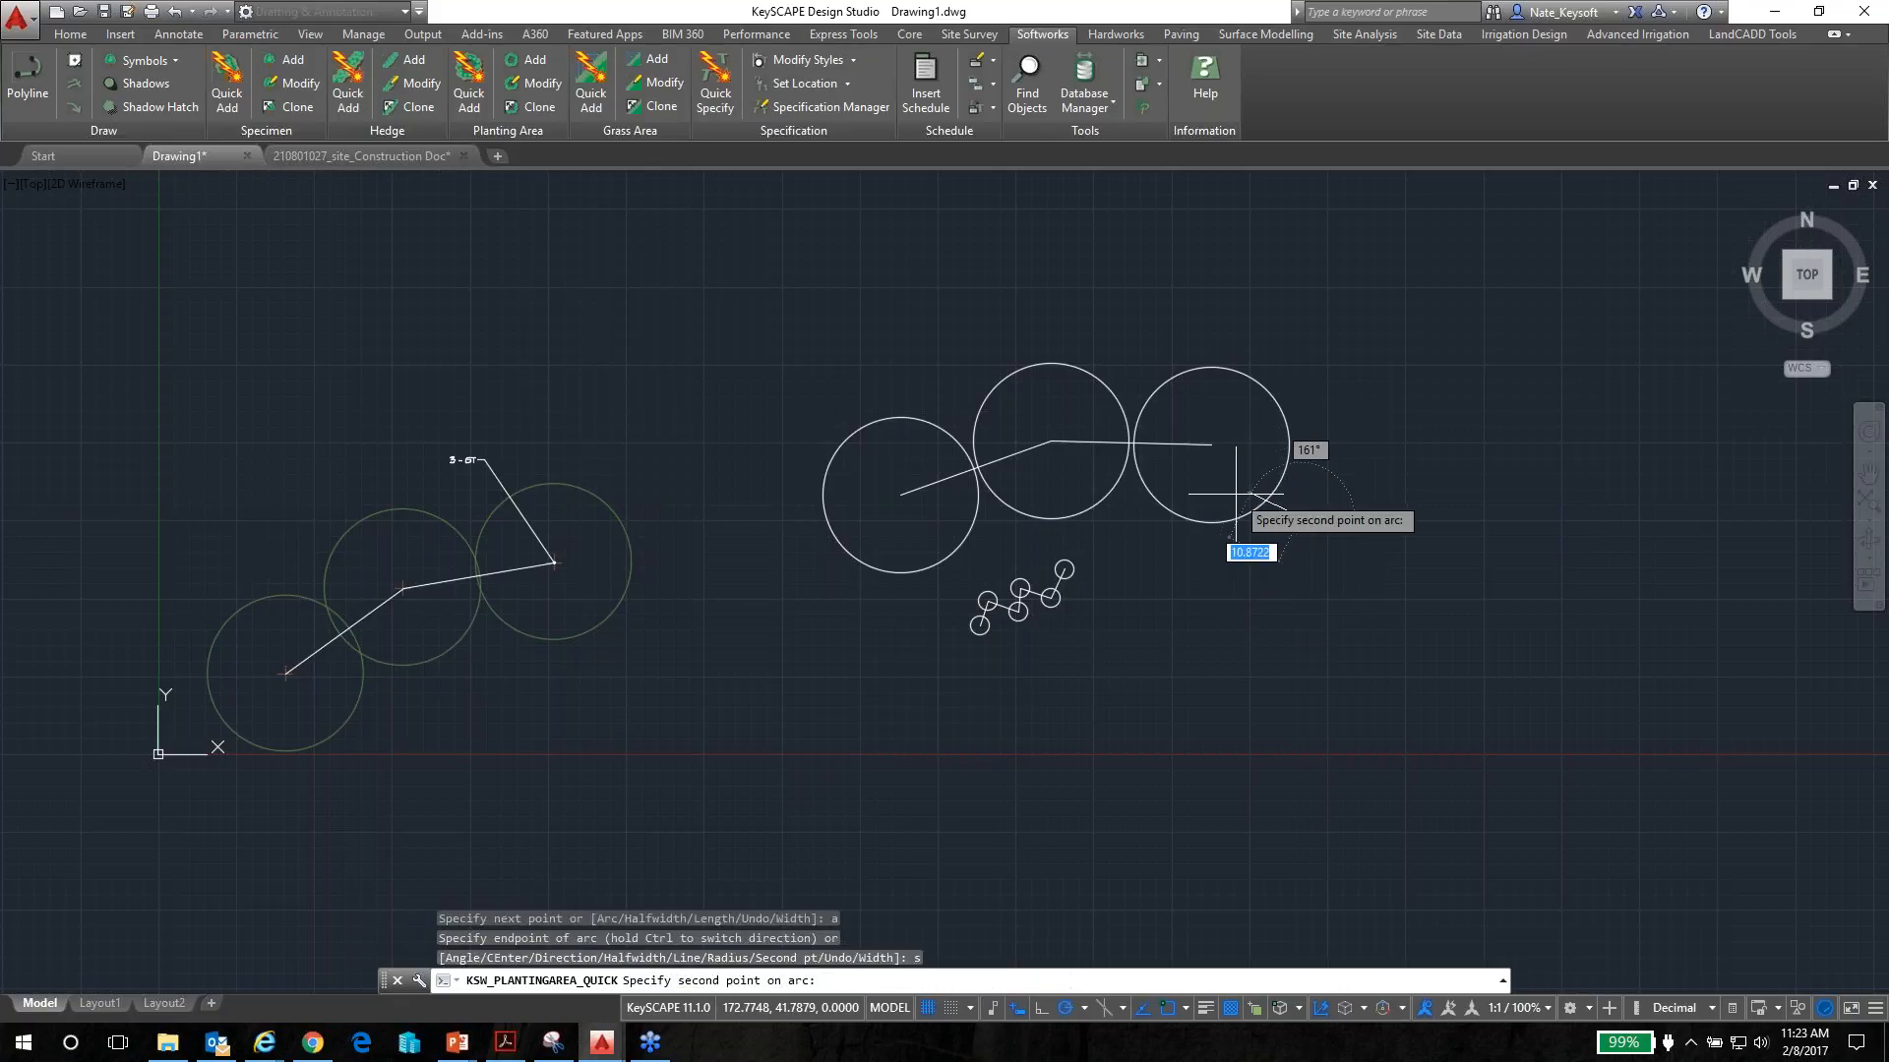
left_click(1233, 493)
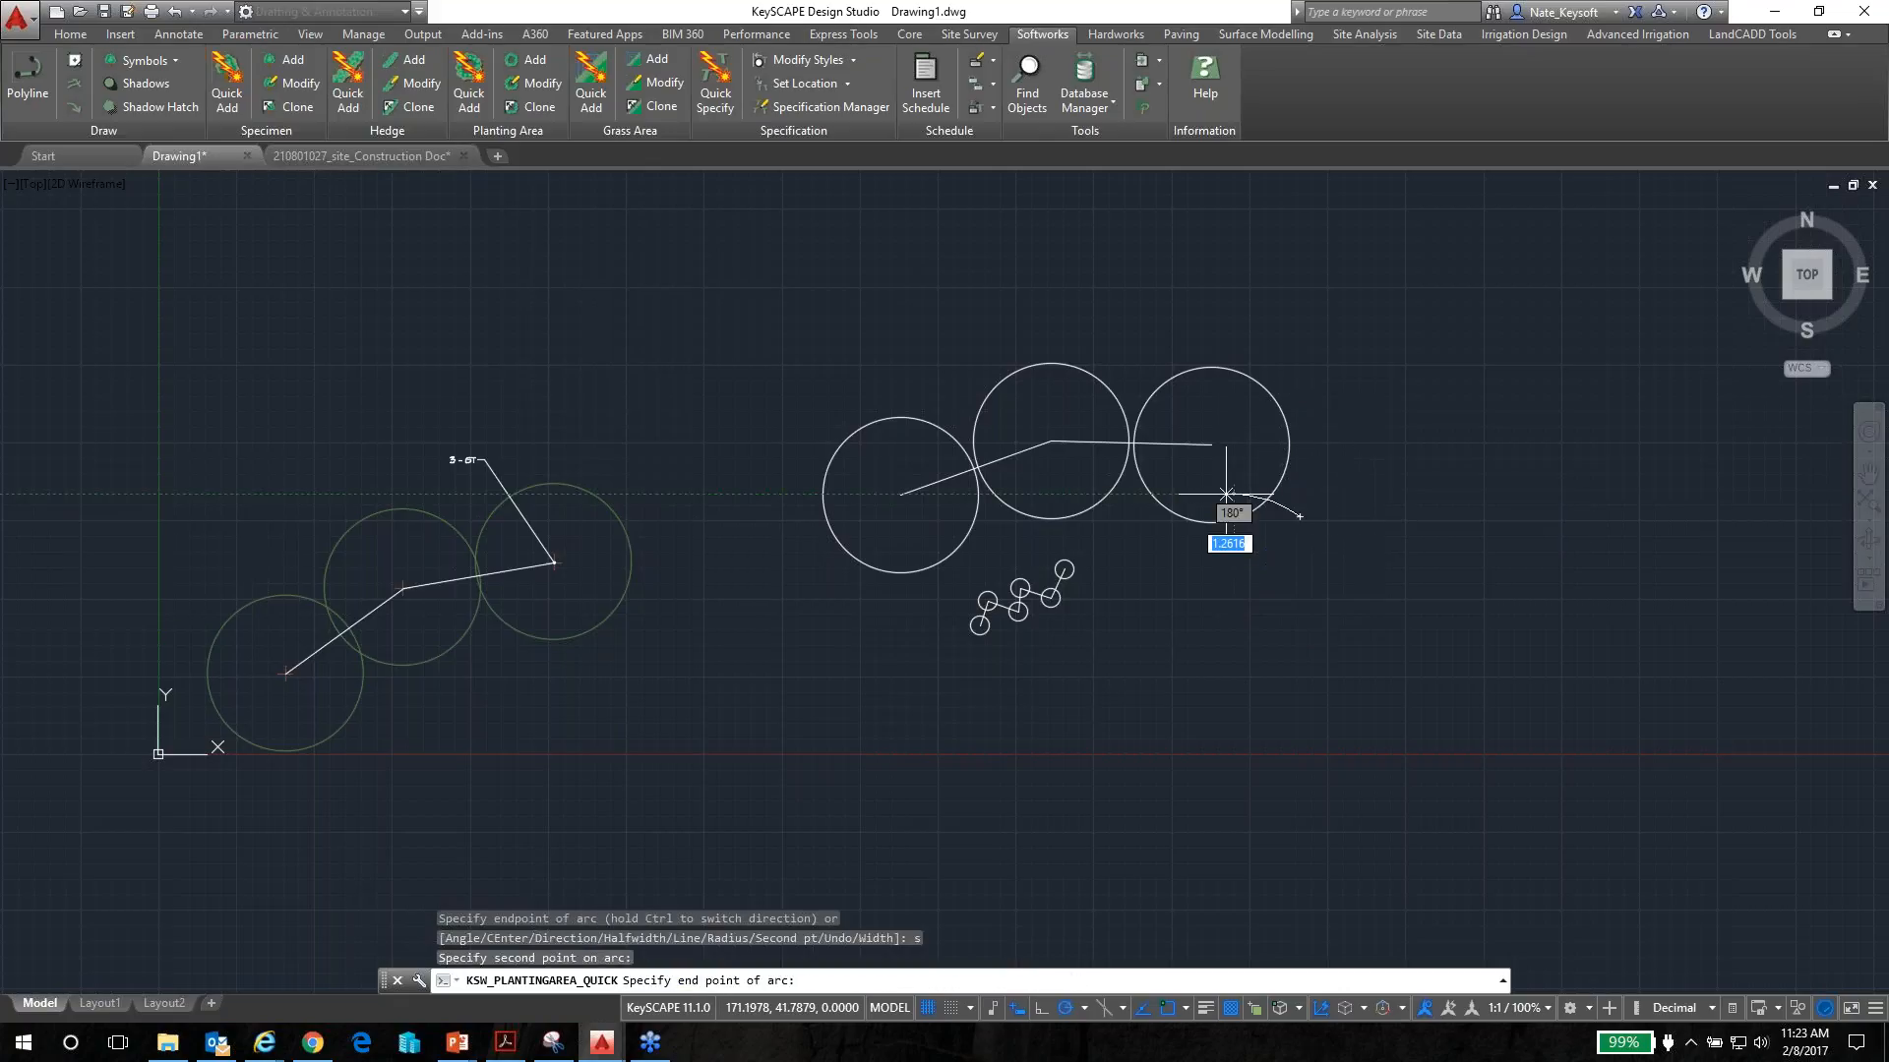
left_click(1047, 504)
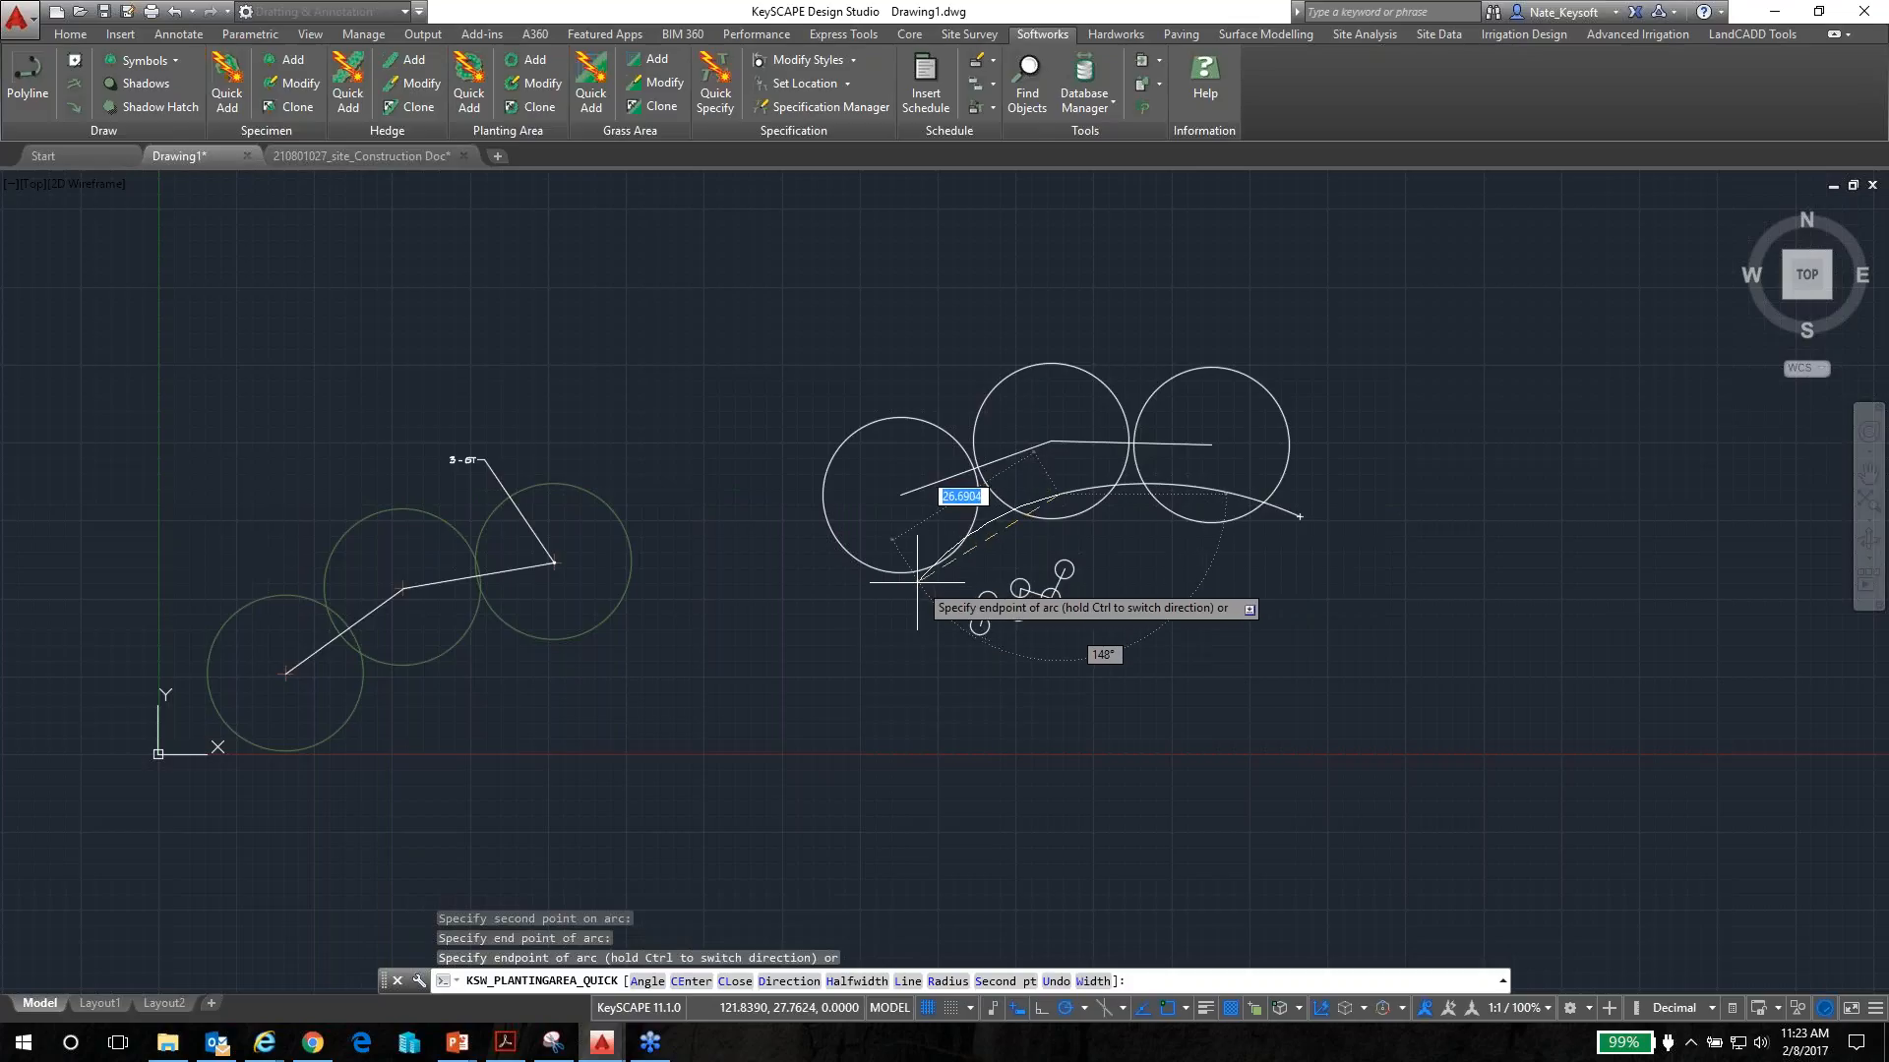
Continue the arcs around the six small circles, close the planting area boundary, keep the source object, and accept the area
left_click(1018, 694)
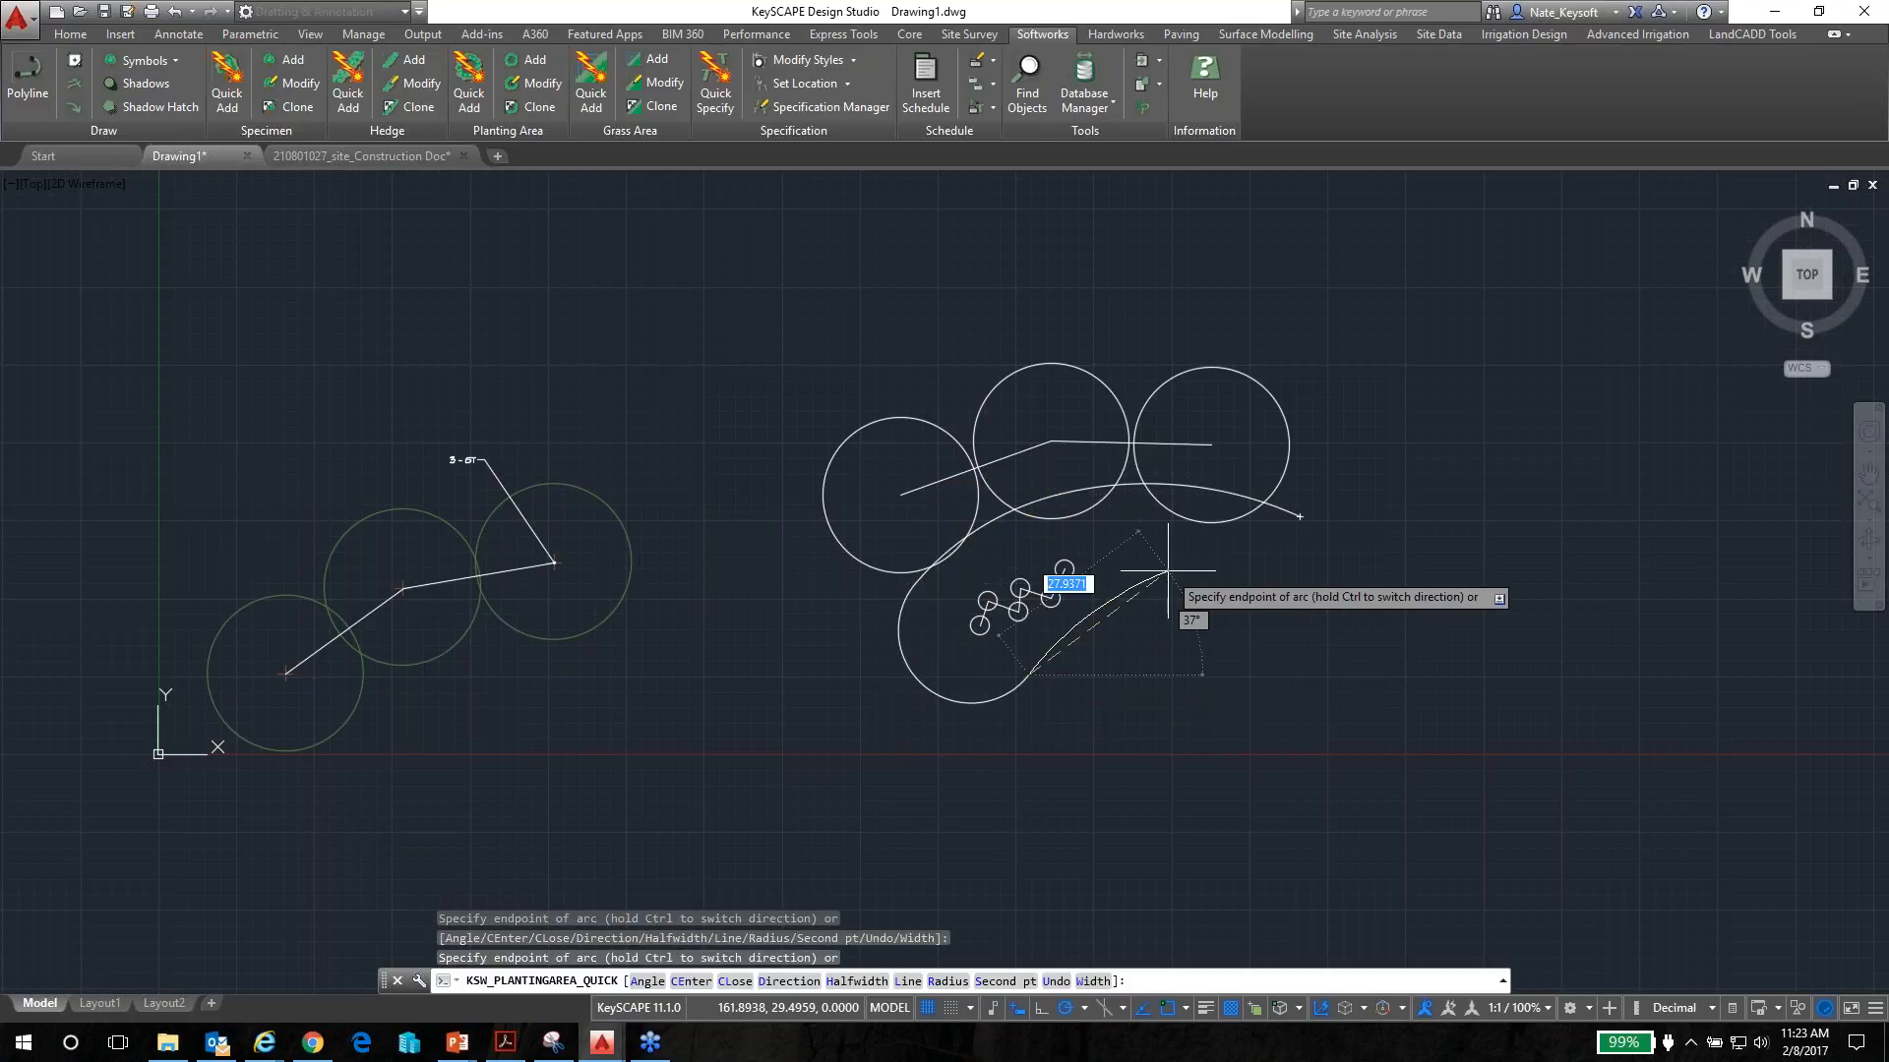
left_click(1229, 587)
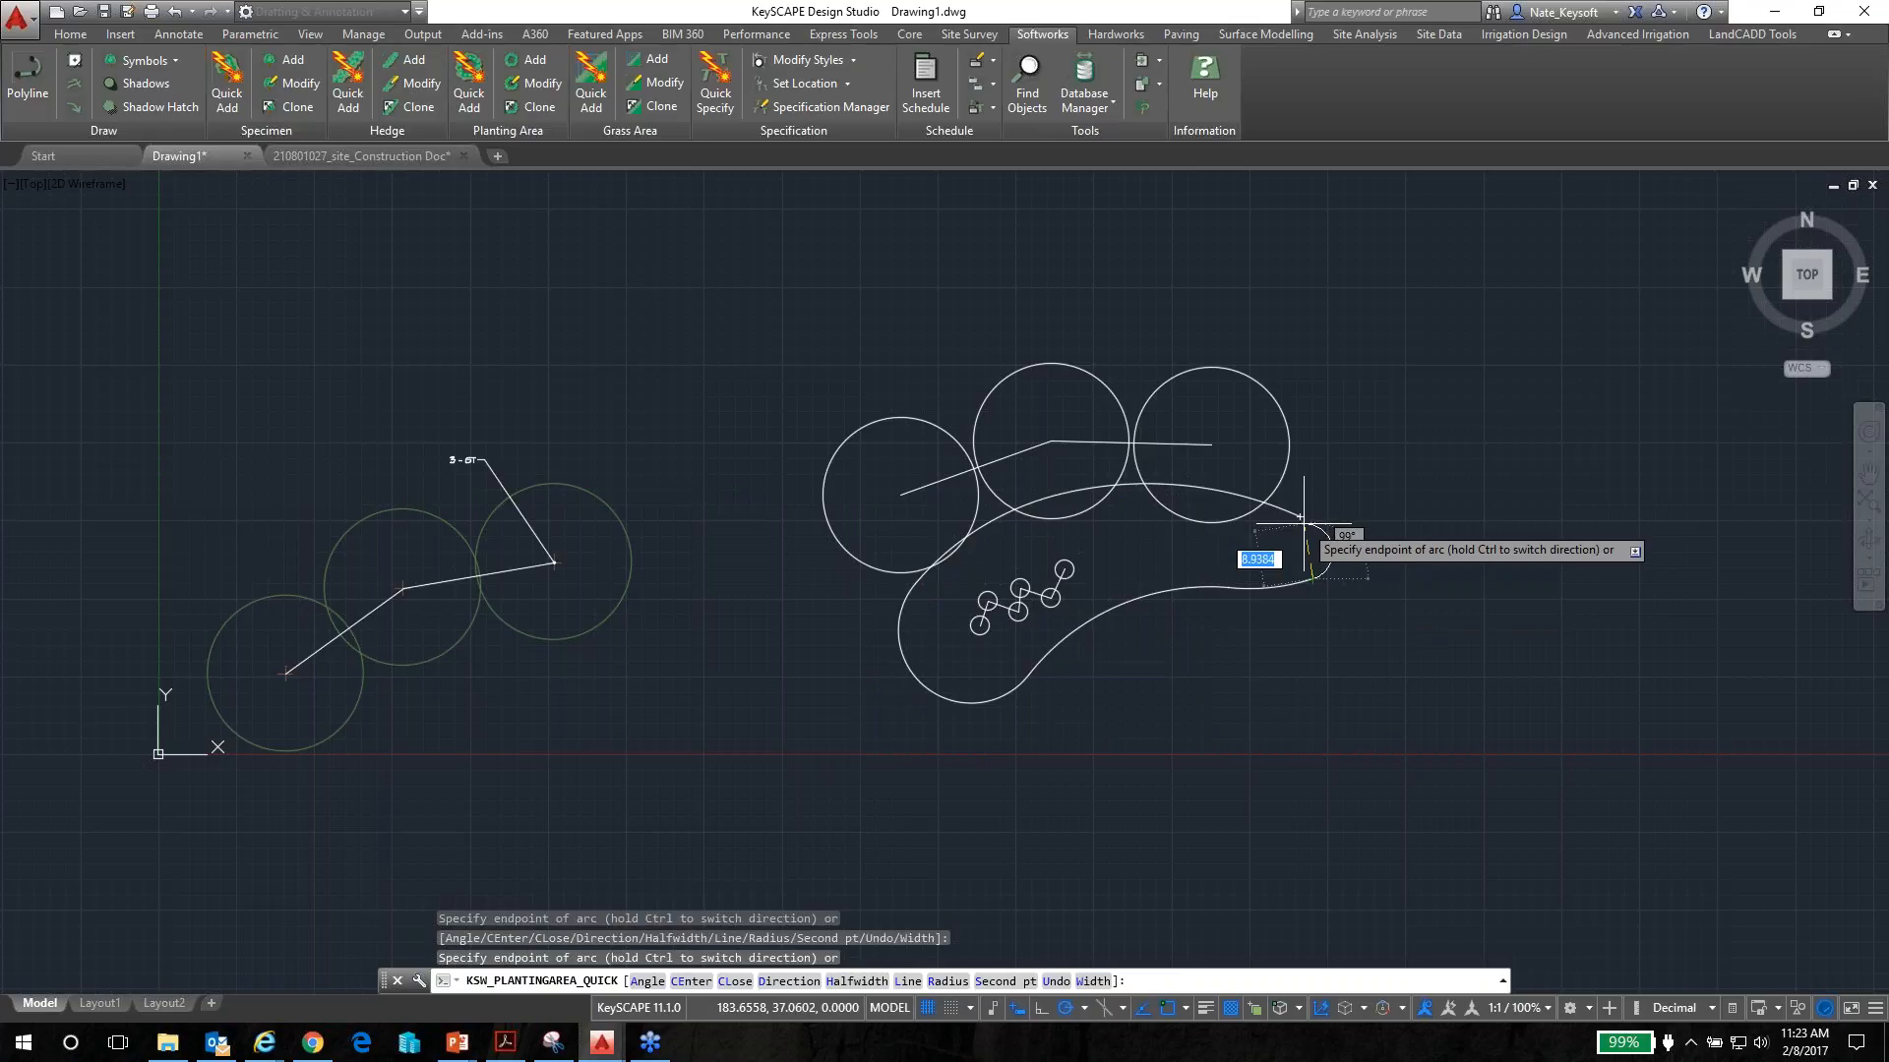
type("cl")
key("Return")
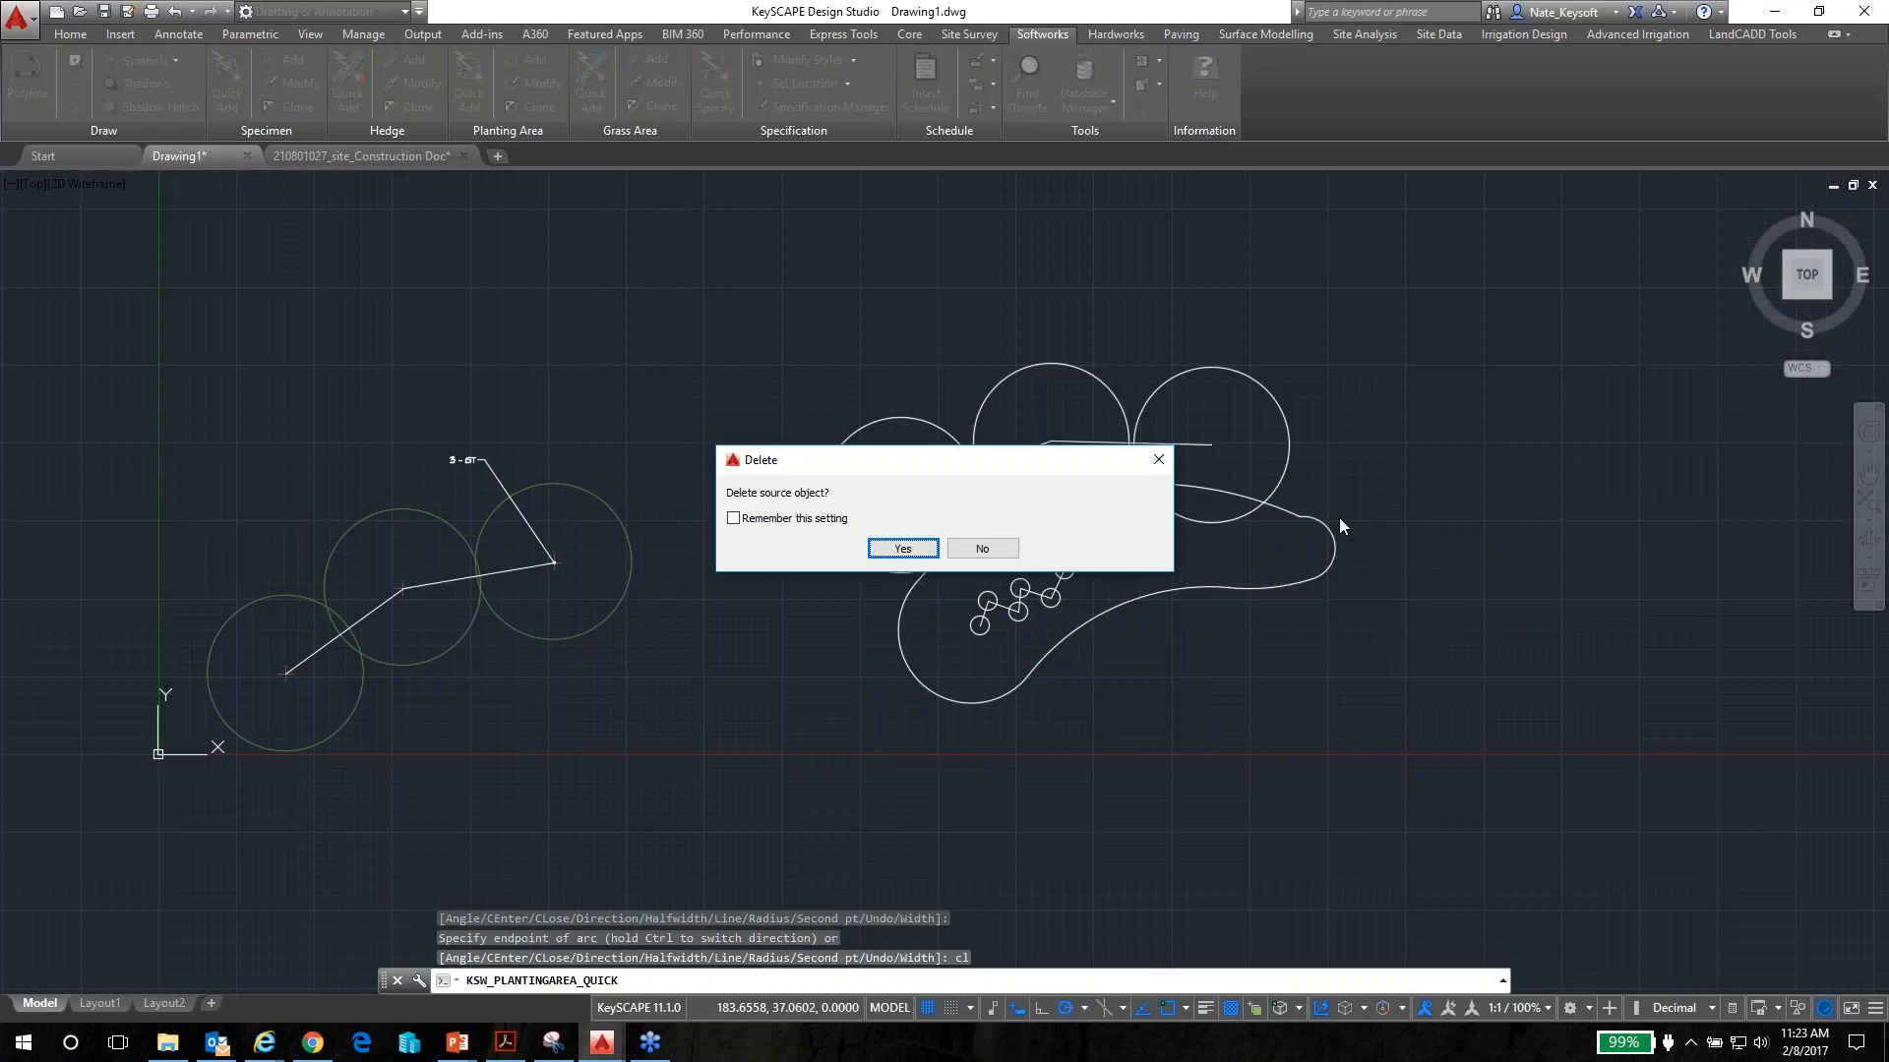
left_click(977, 550)
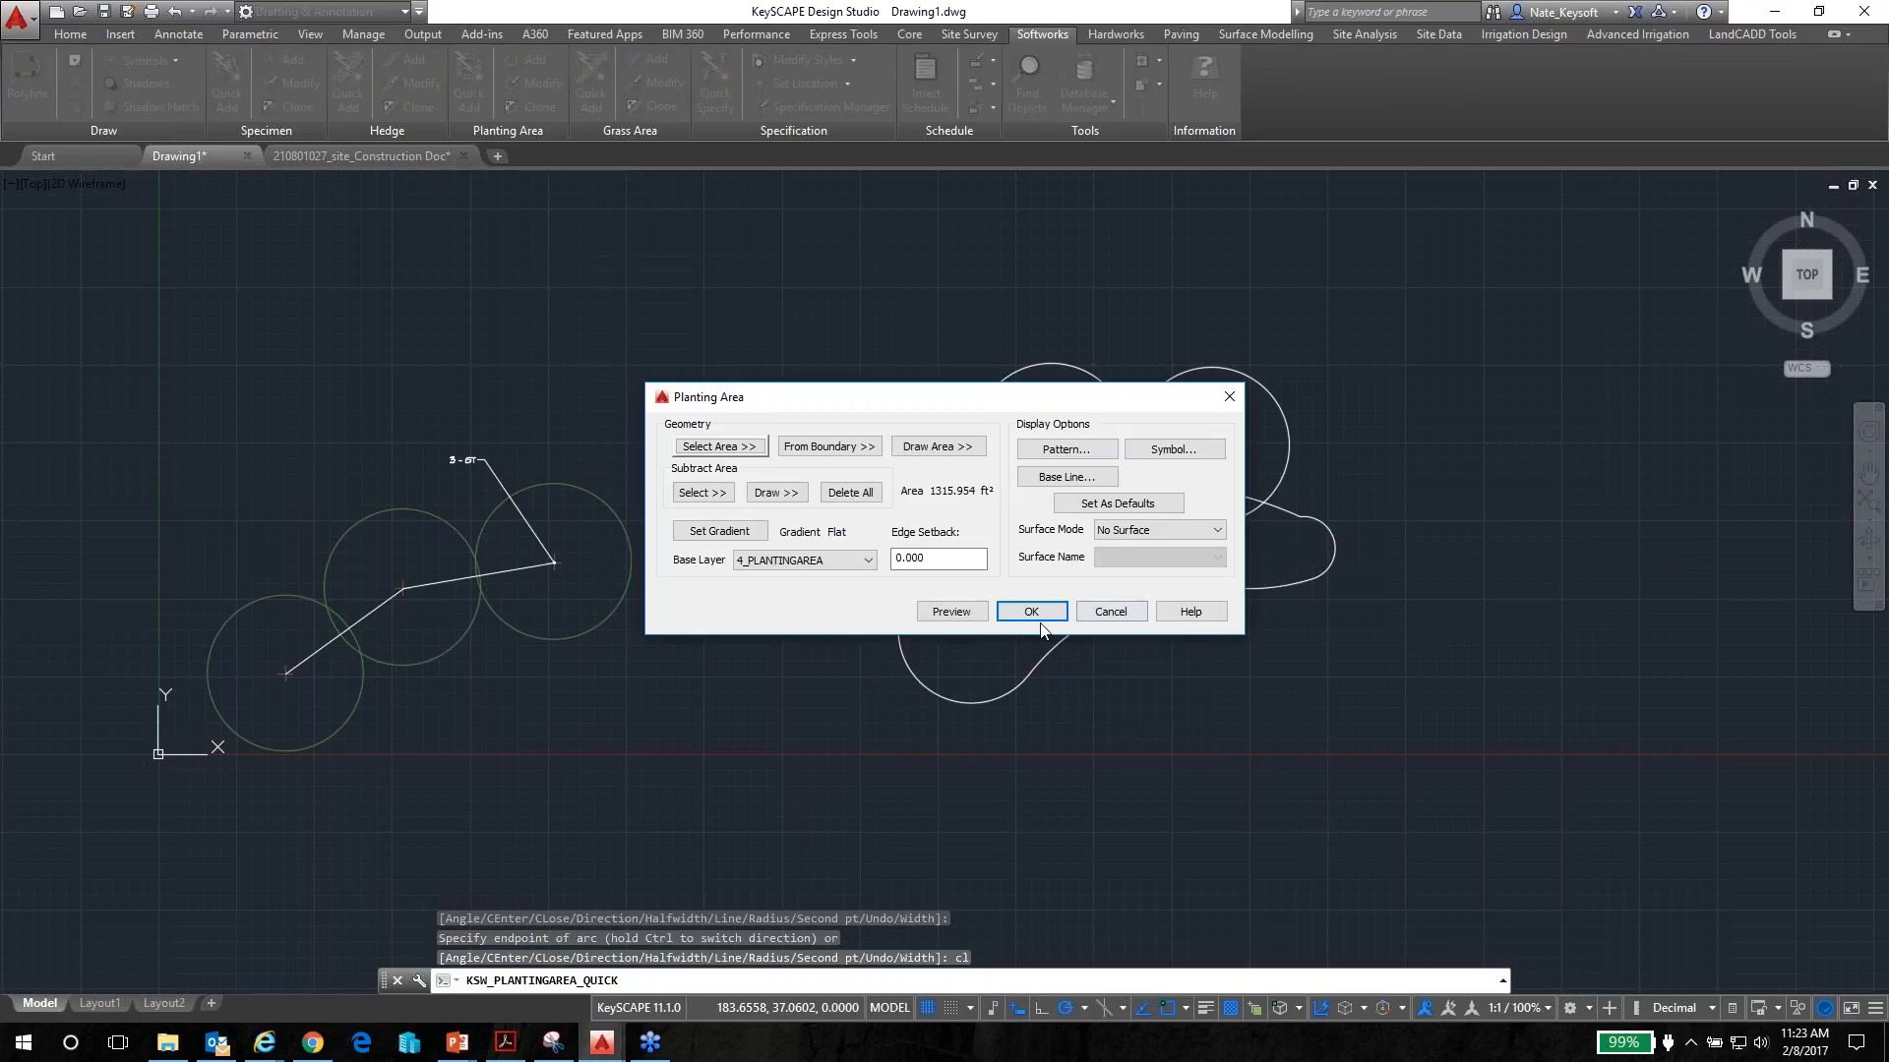
left_click(1031, 612)
Stretch the midpoint of the source outline's rounded east end inward by about 2 ft
scroll(1330, 537, "up", 4)
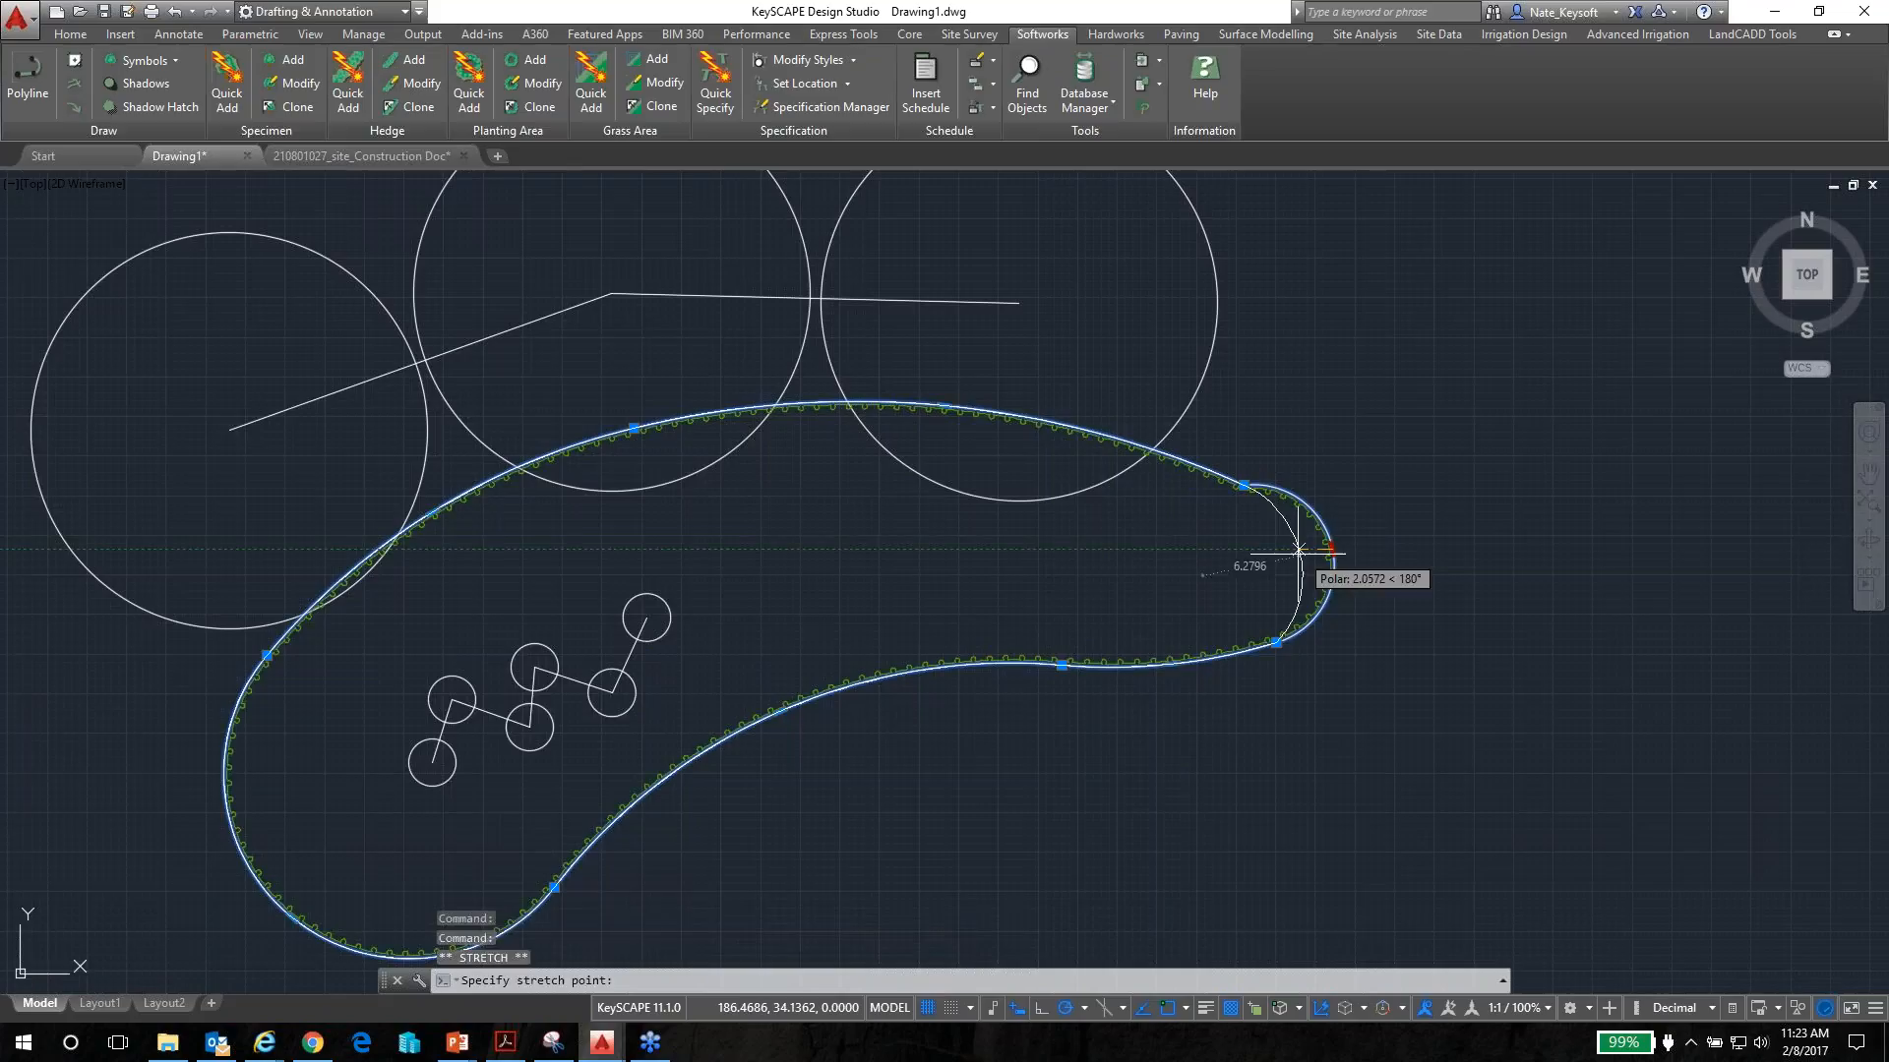
left_click(1329, 547)
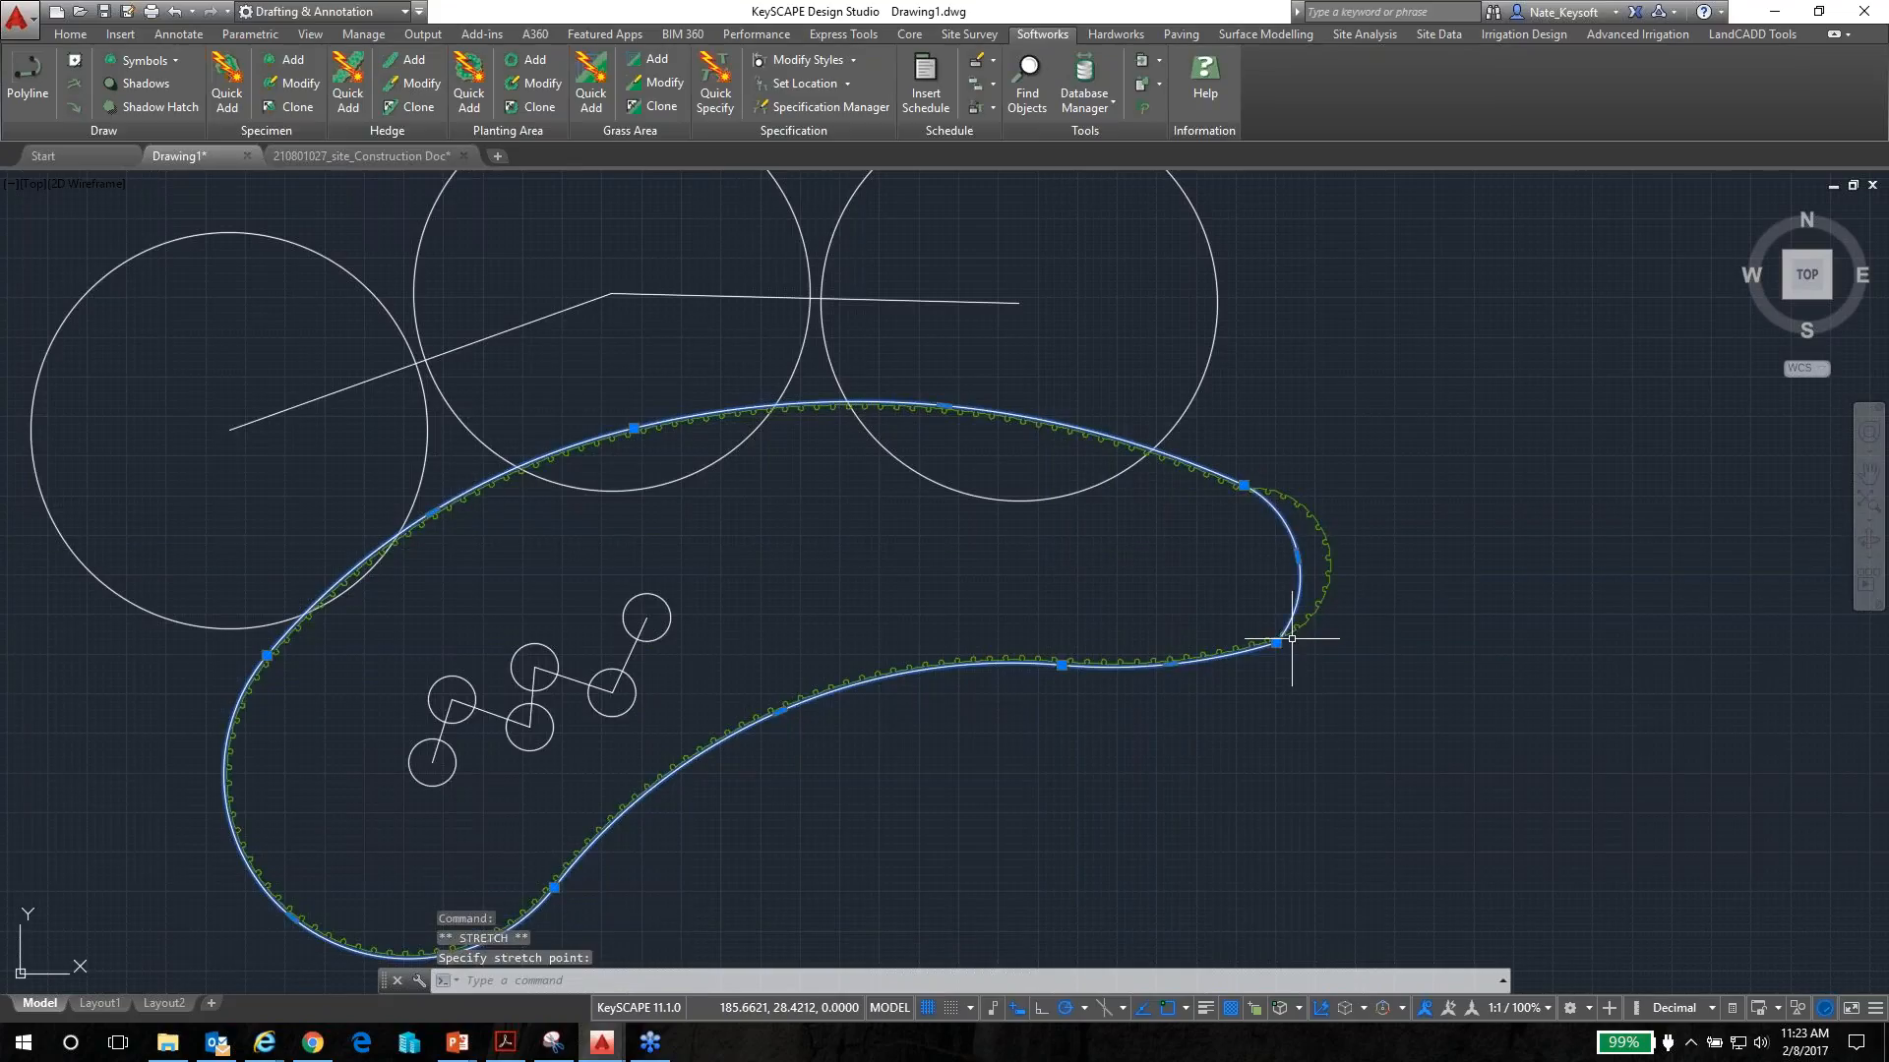
key("Escape")
Erase the leftover source outline drawn around the planting area
left_click(1300, 565)
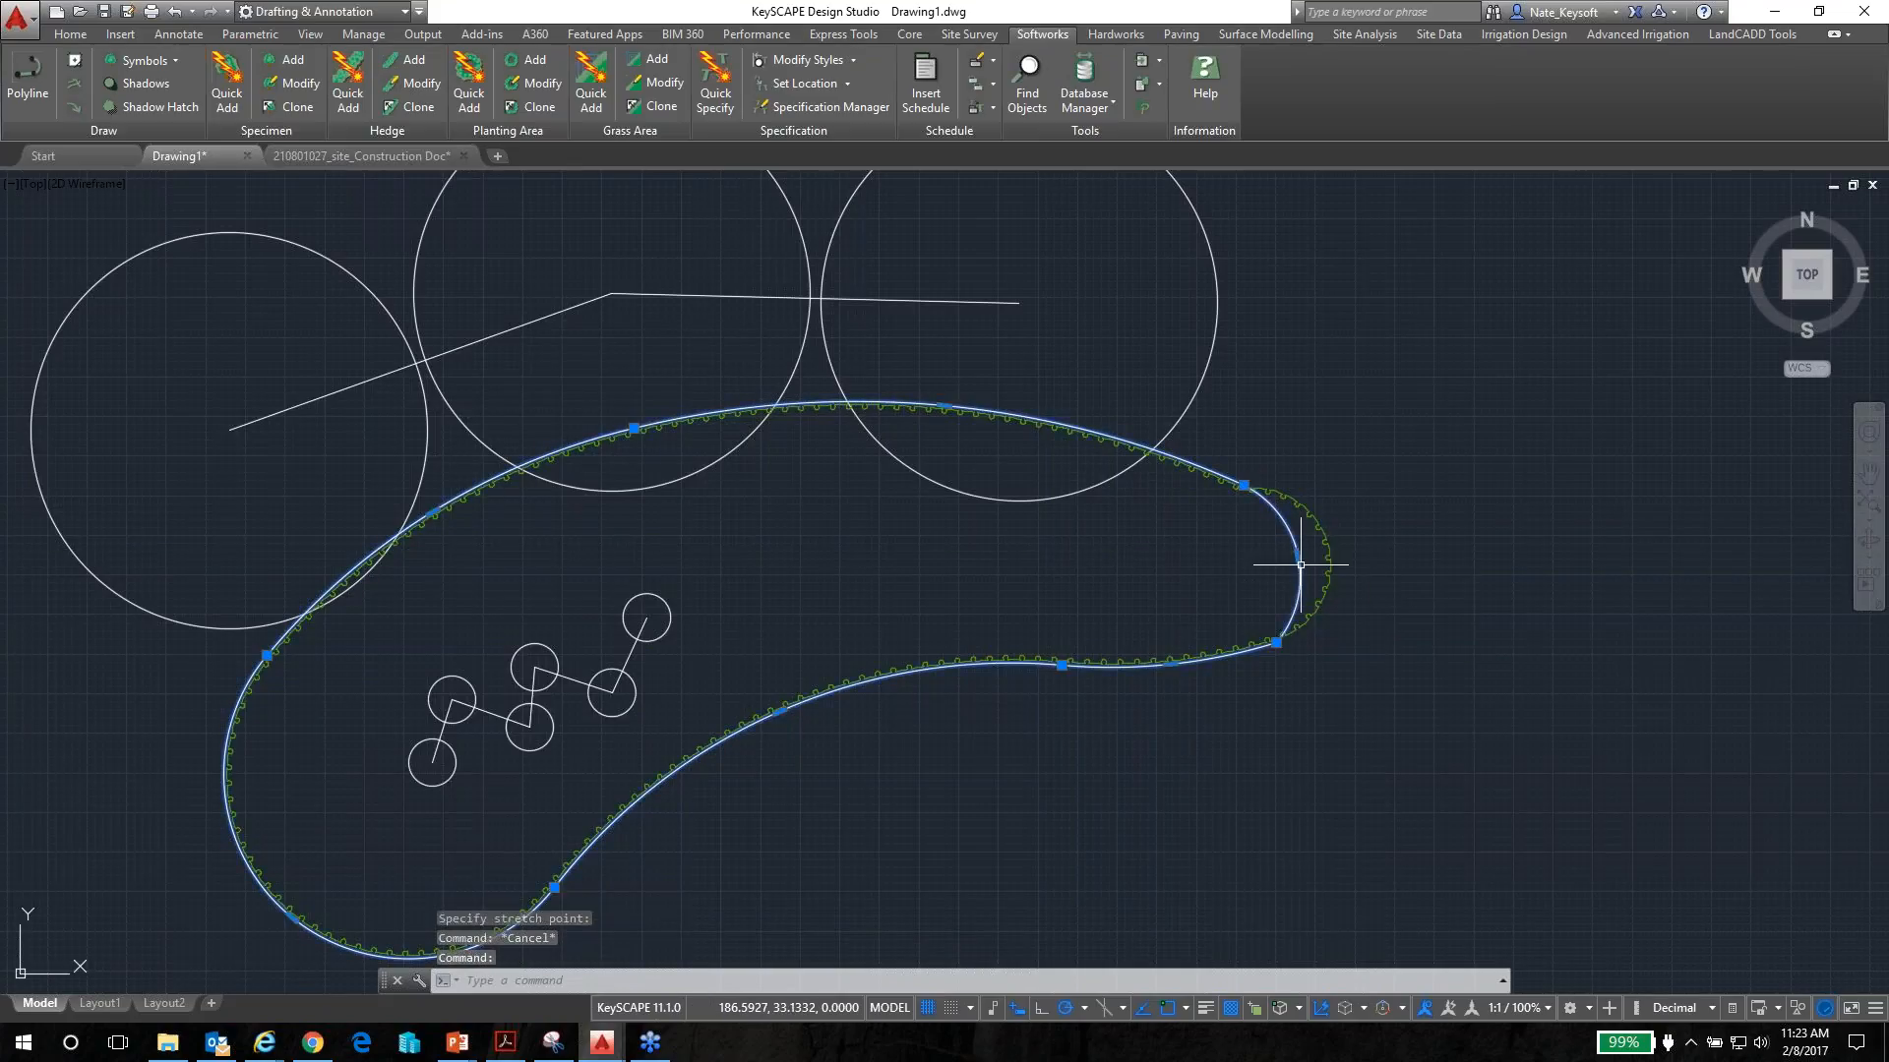
type("E")
key("Return")
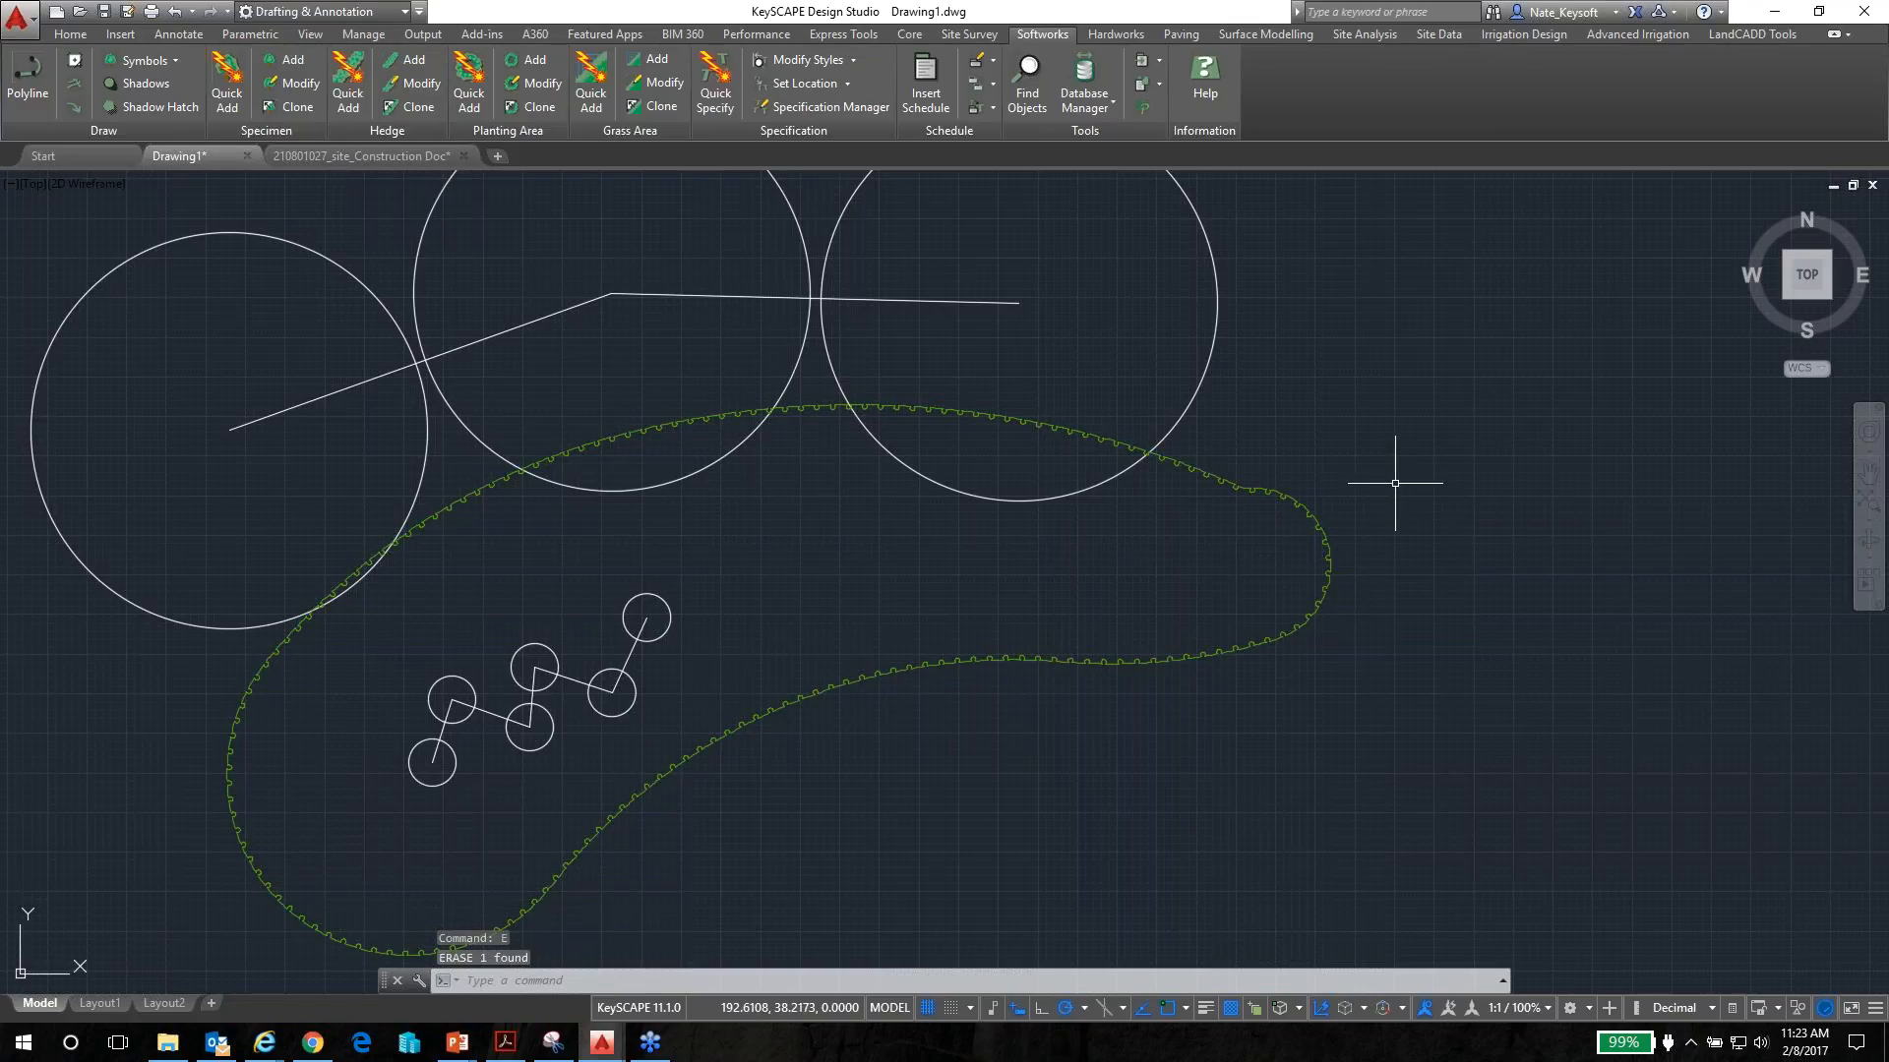
Reshape the planting area's east end by stretching its end points inward, and clear the selection
scroll(1387, 476, "down", 2)
left_click(1352, 516)
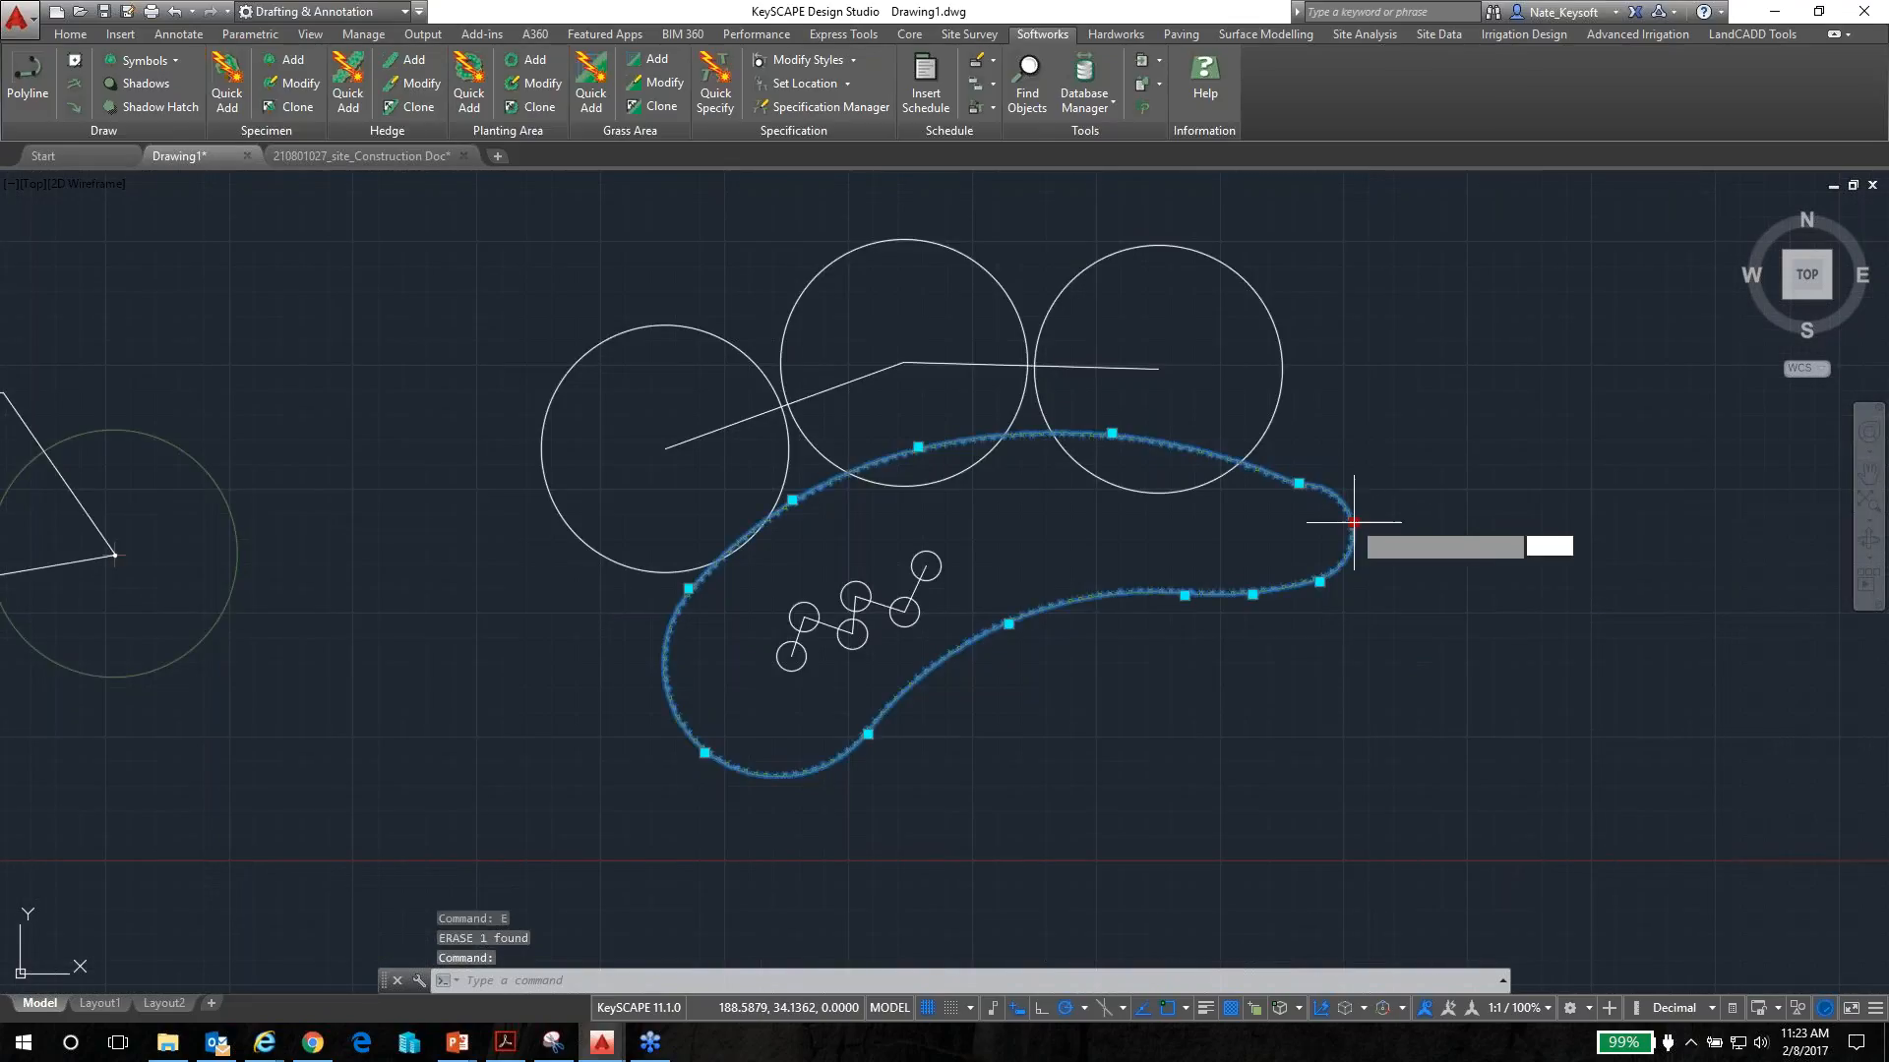
left_click(1352, 541)
left_click(1326, 557)
left_click(1320, 582)
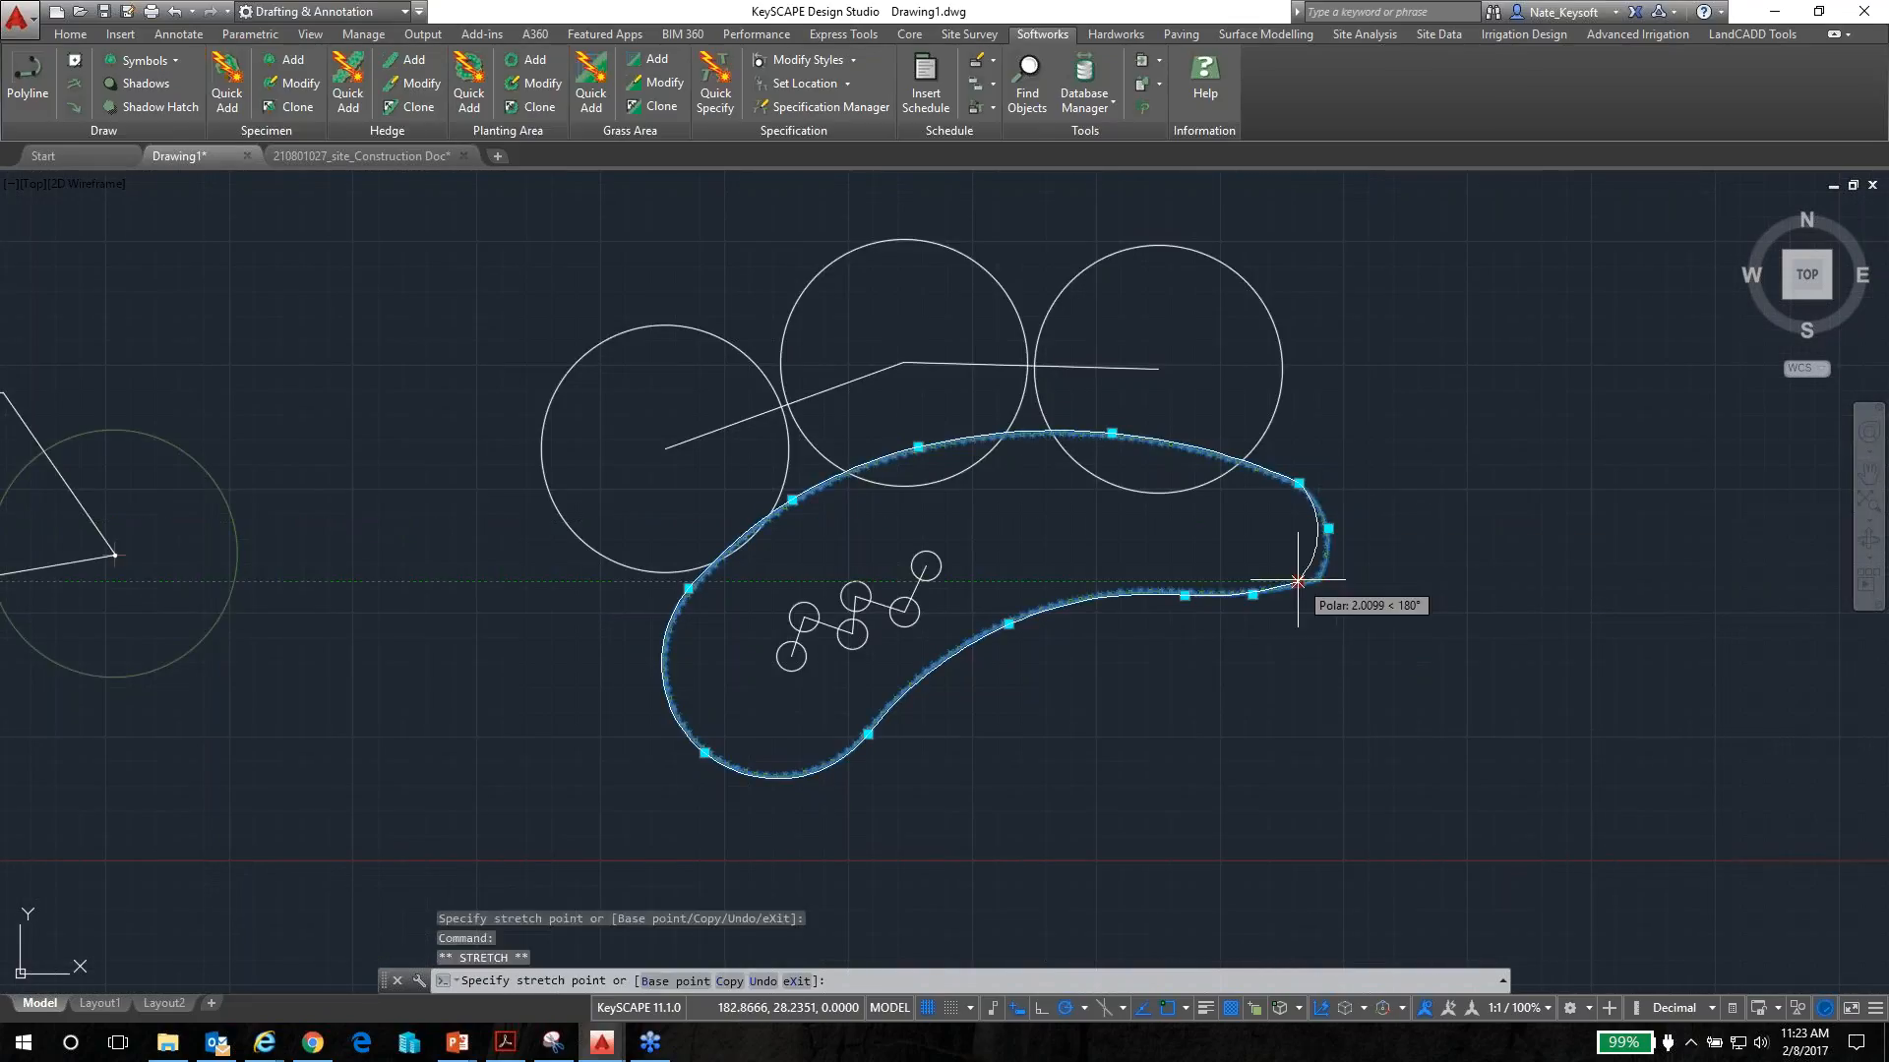
key("Escape")
key("Escape")
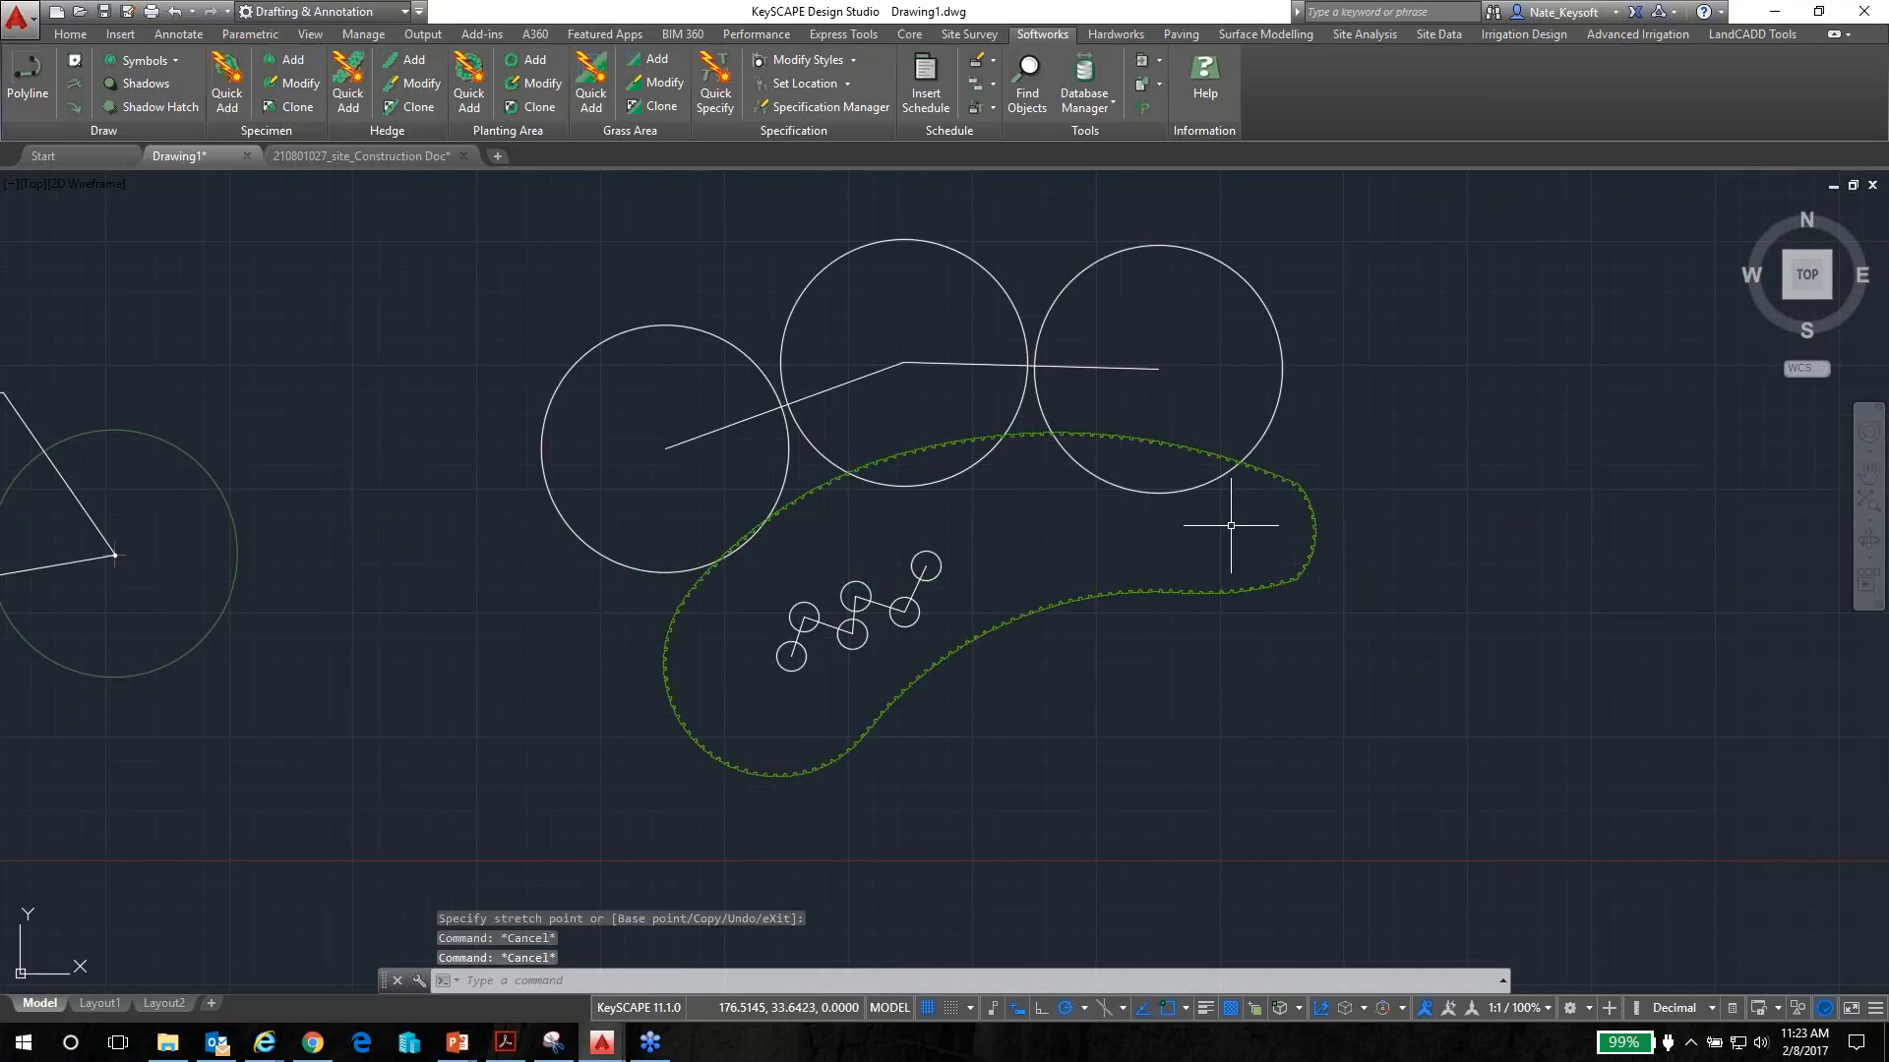
scroll(1220, 513, "down", 2)
middle_click_drag(1220, 513, 1143, 558)
left_click(1192, 460)
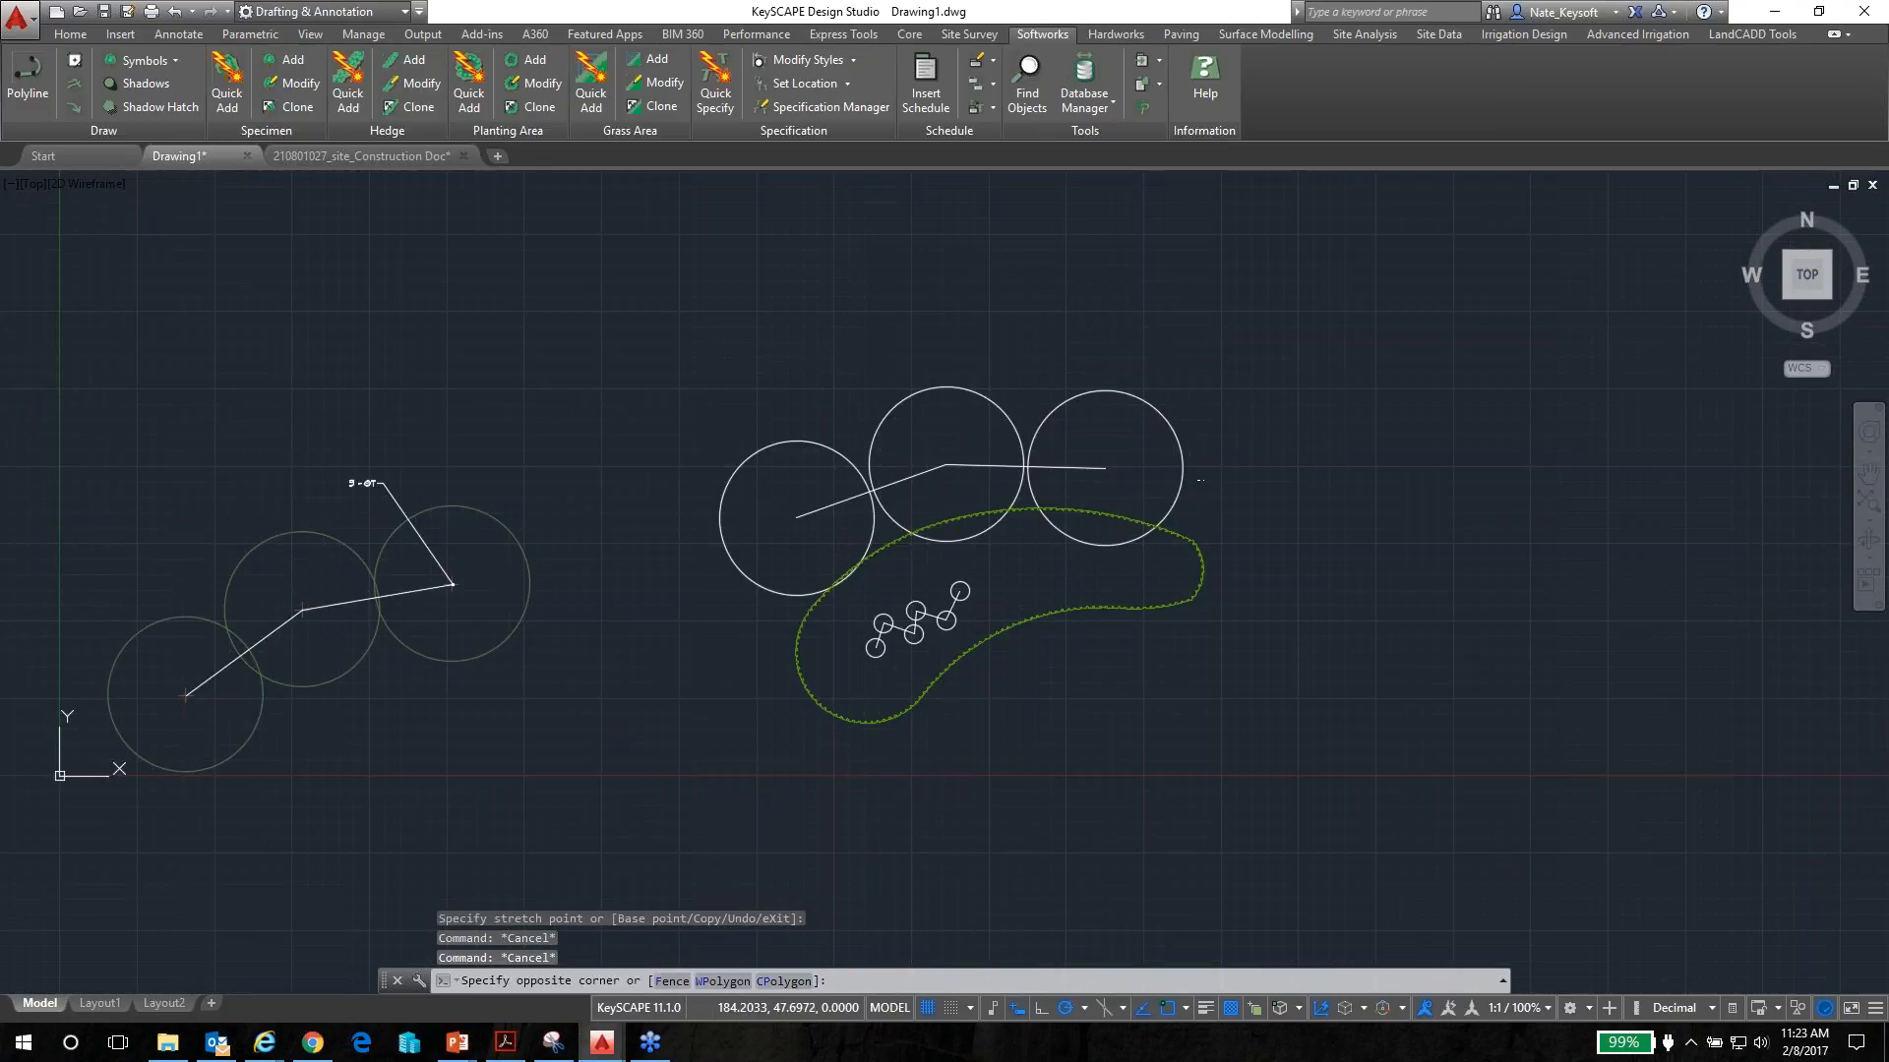
left_click(1182, 468)
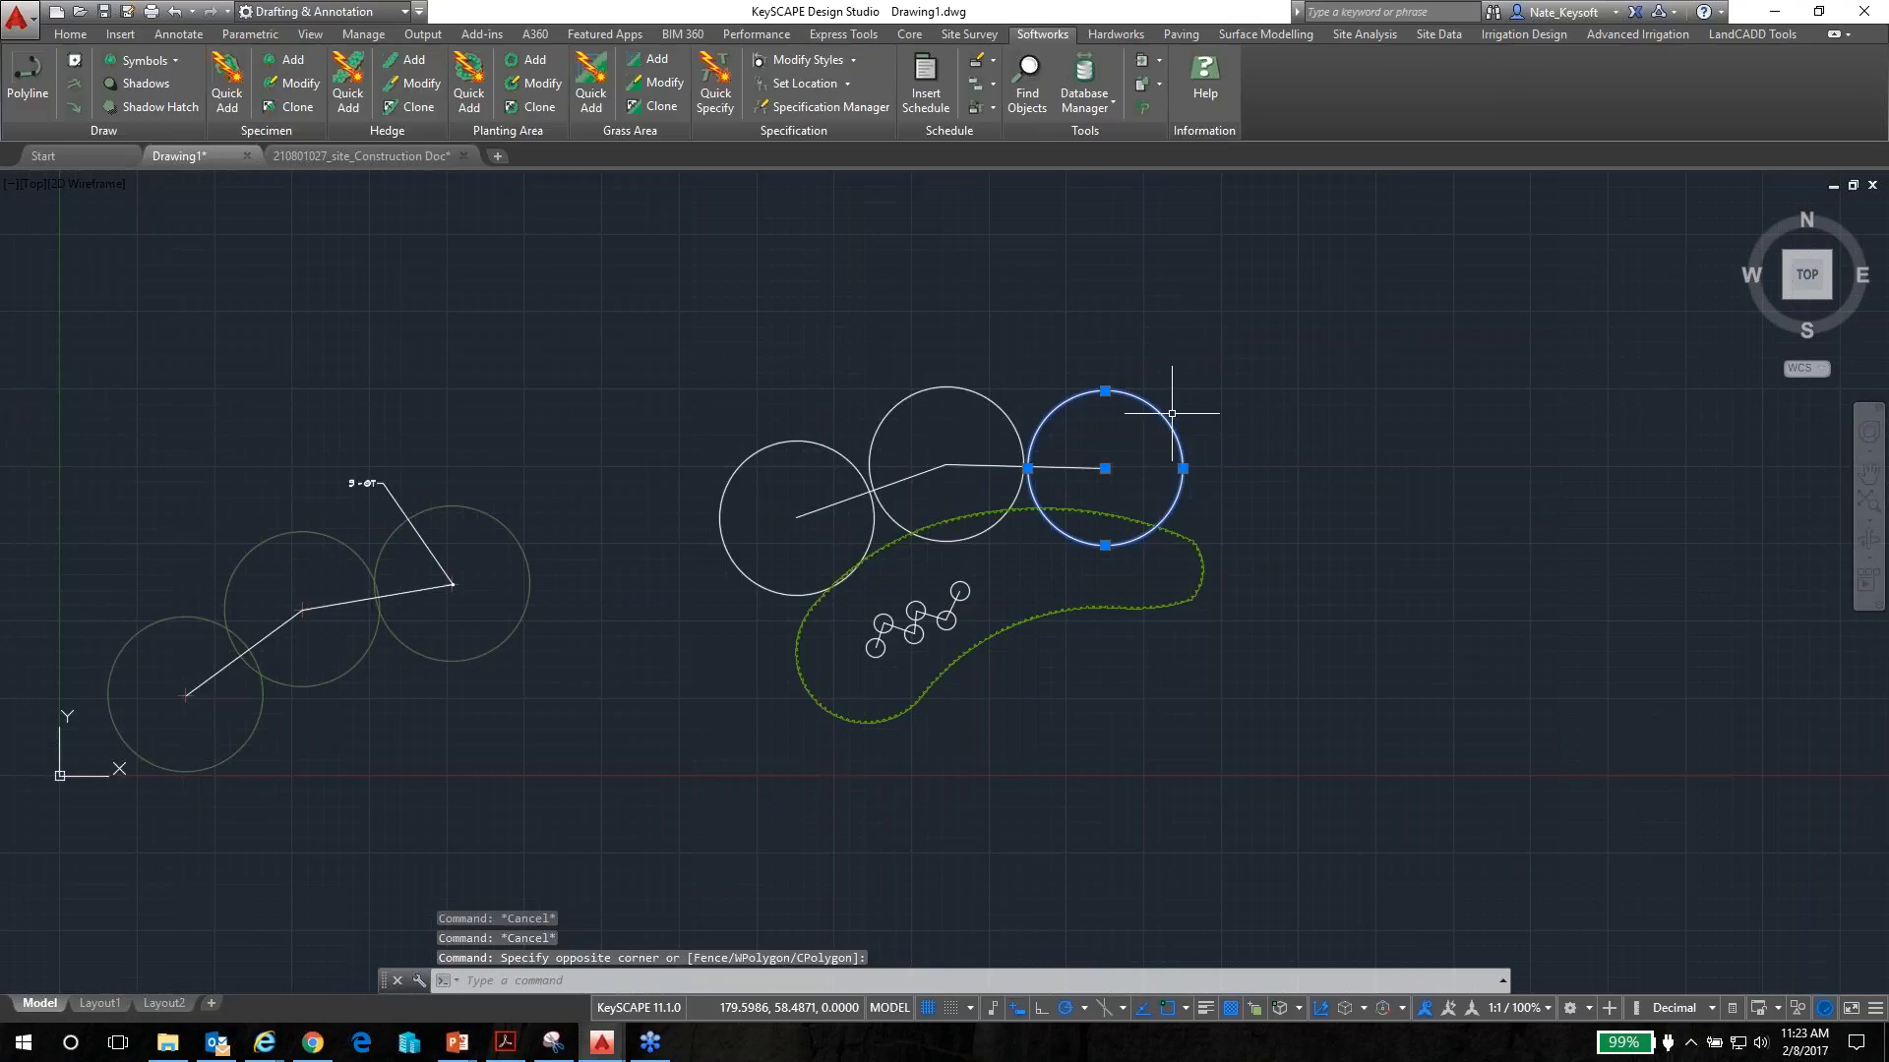
key("Escape")
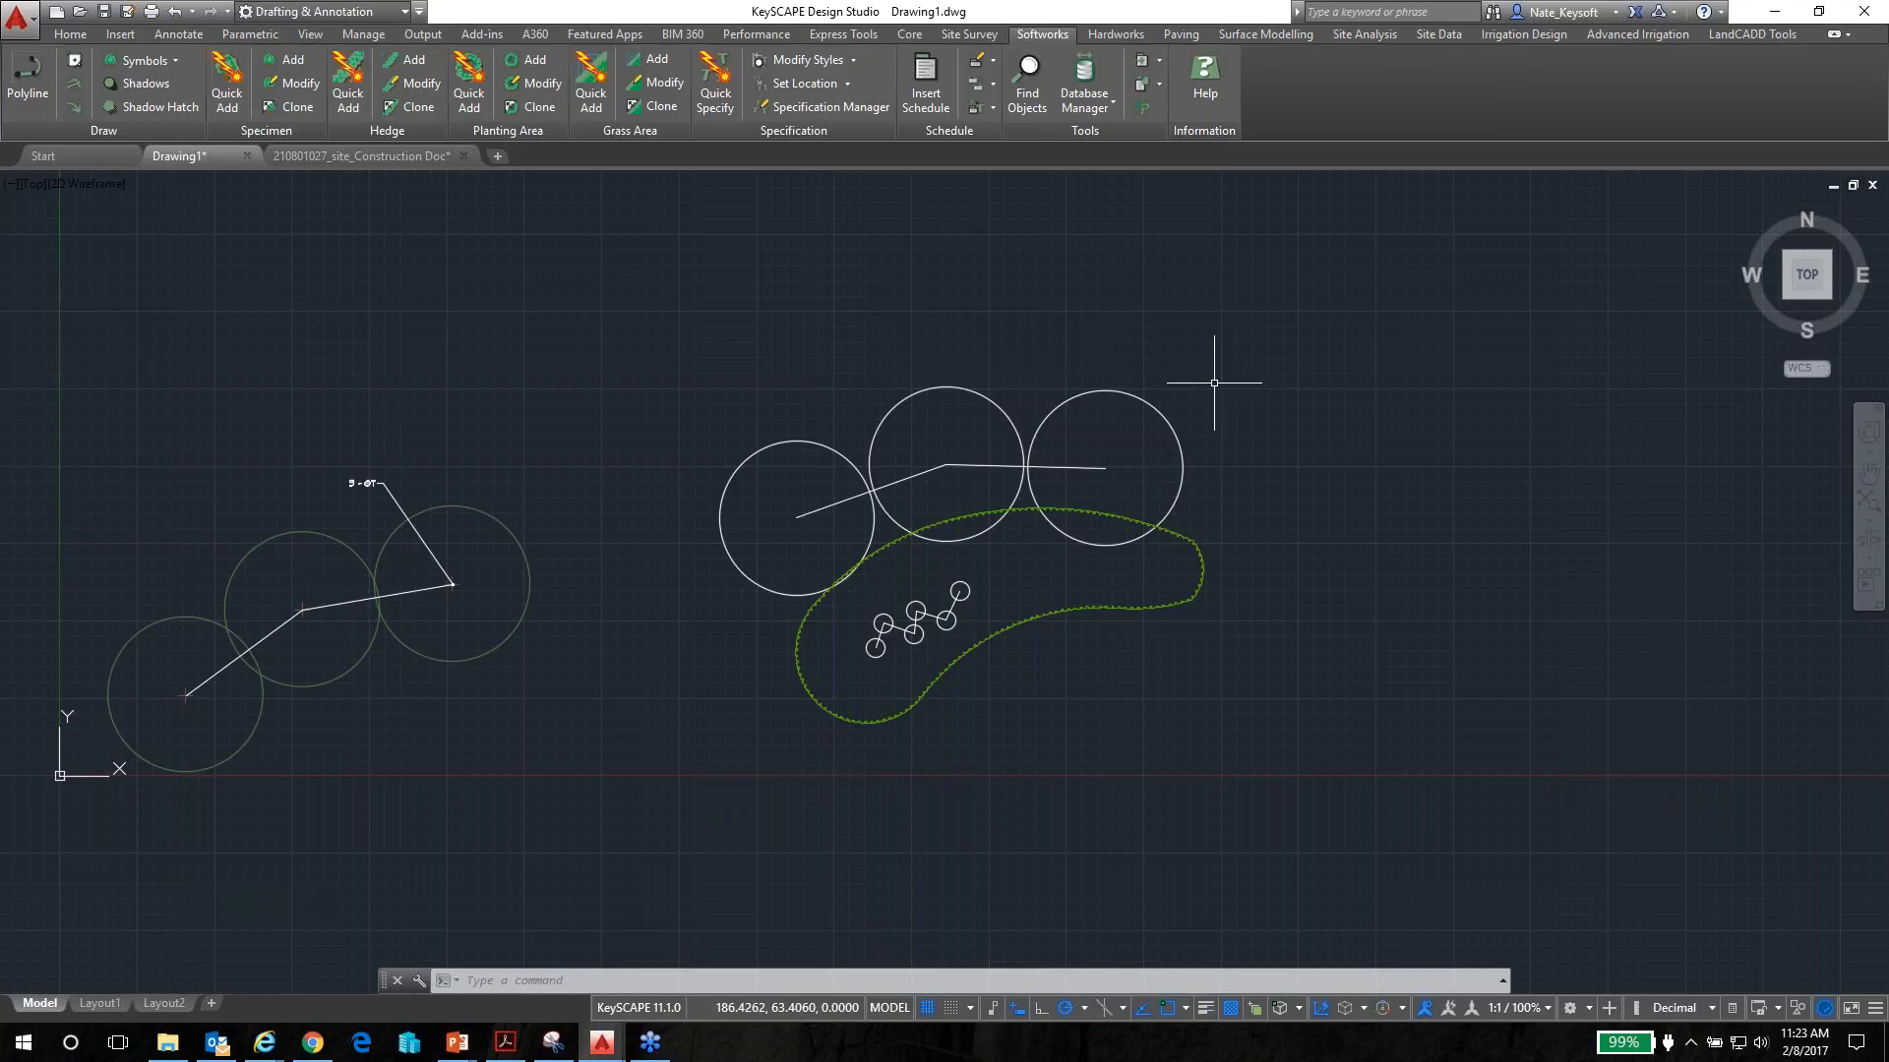
Start Quick Specify with the Apartment Project group, plant list 210801027_site_Construction Doc_1_1_0977, and style NQ Style 20 - R
left_click(715, 99)
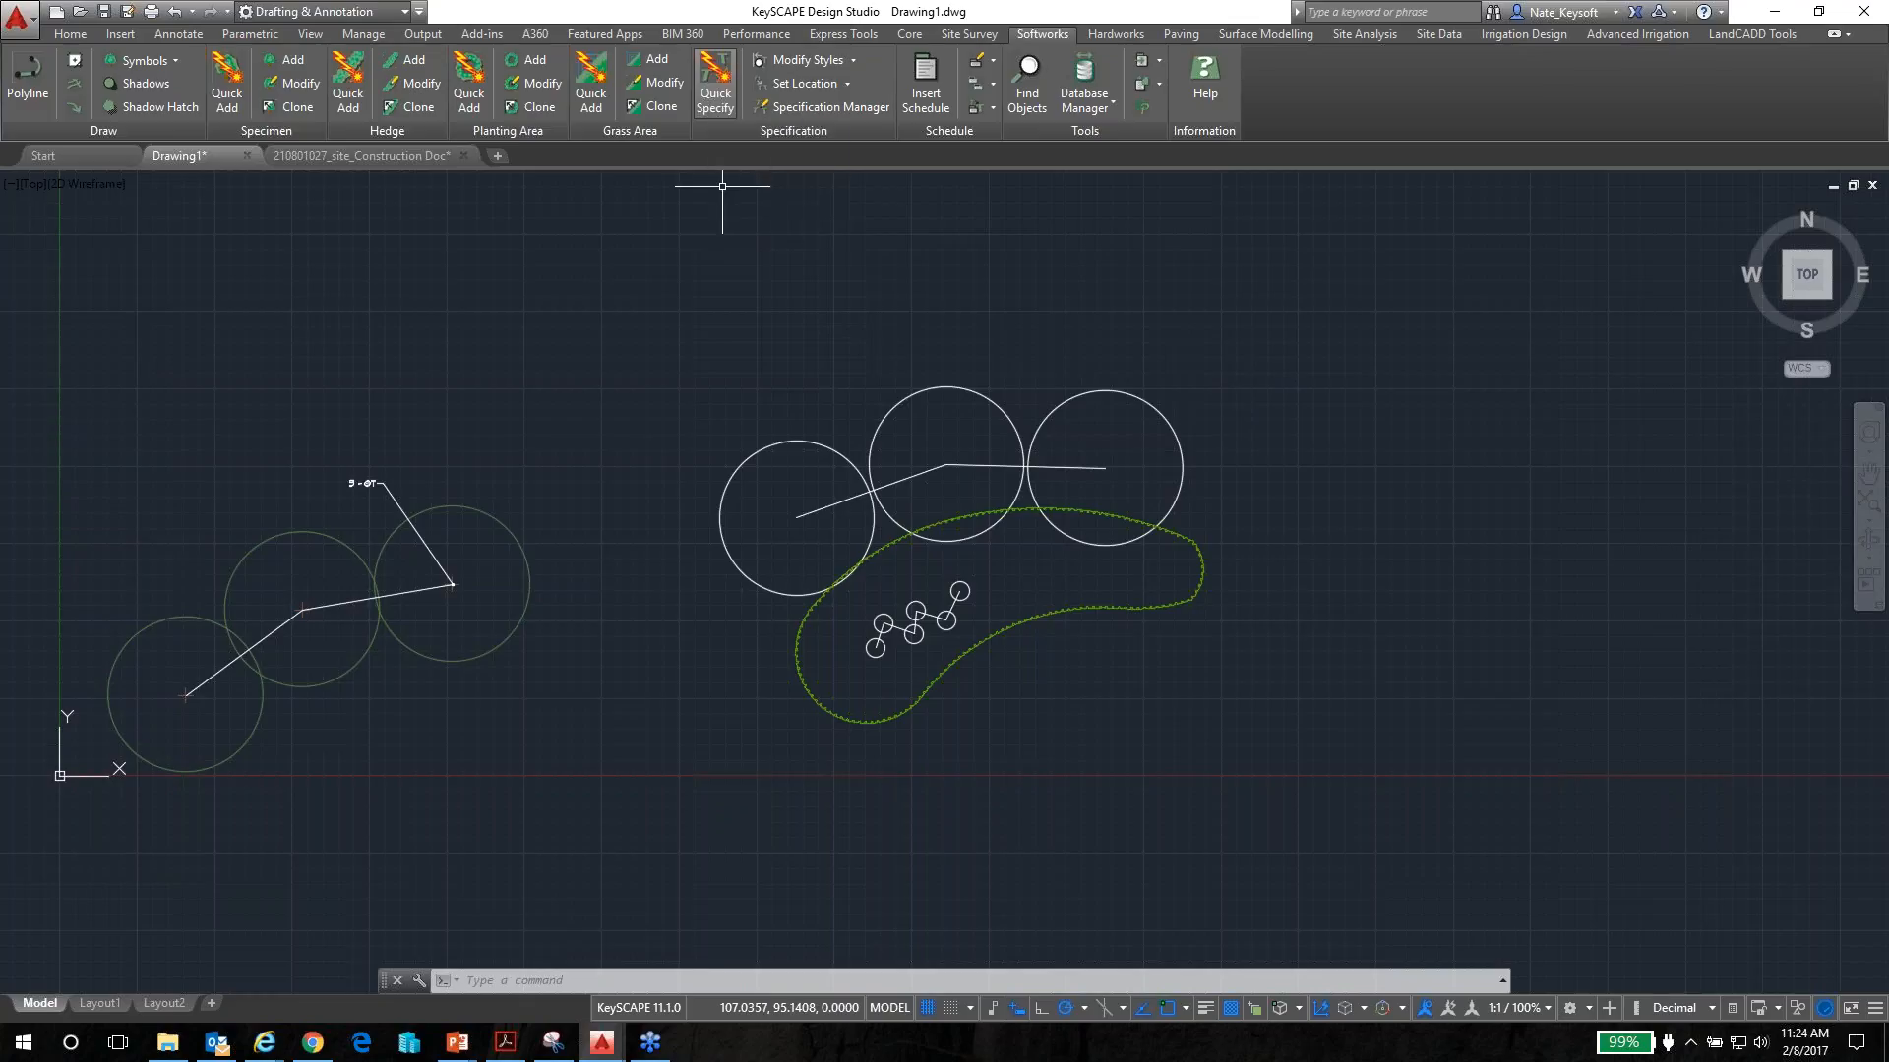
left_click(712, 88)
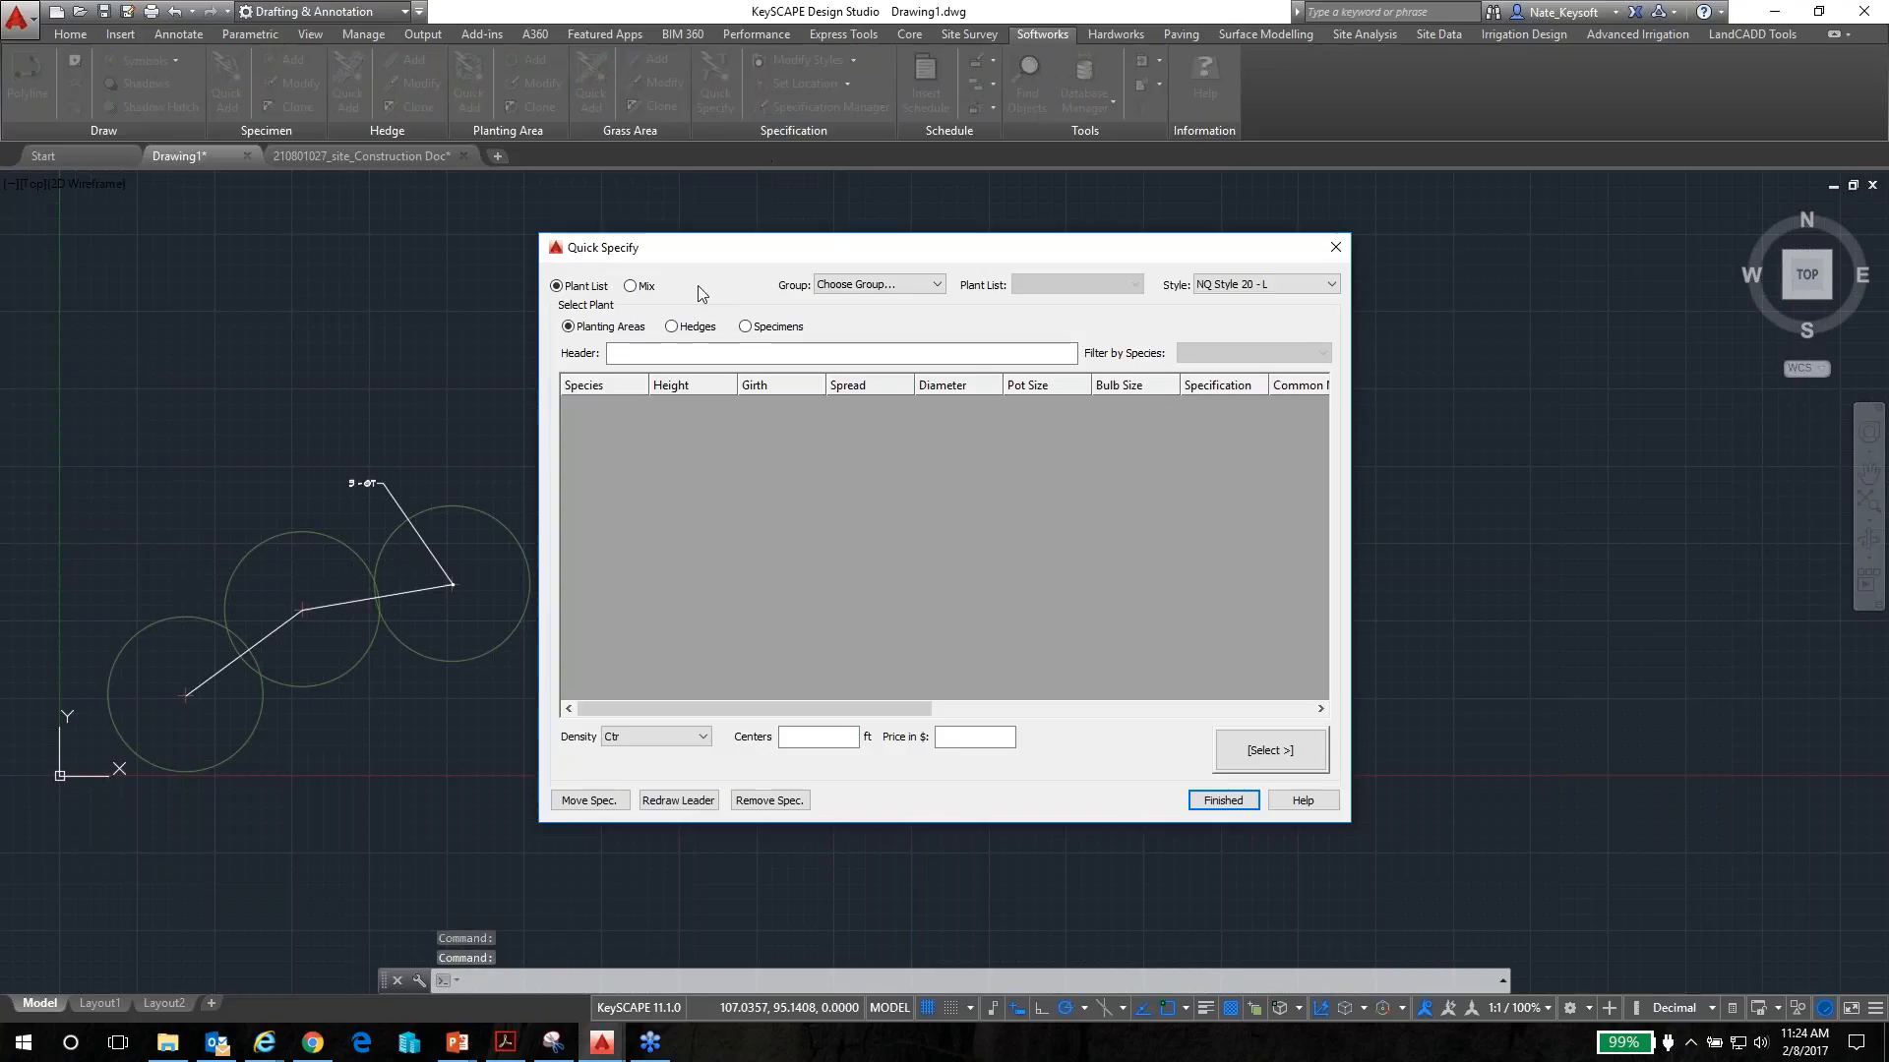
left_click(842, 287)
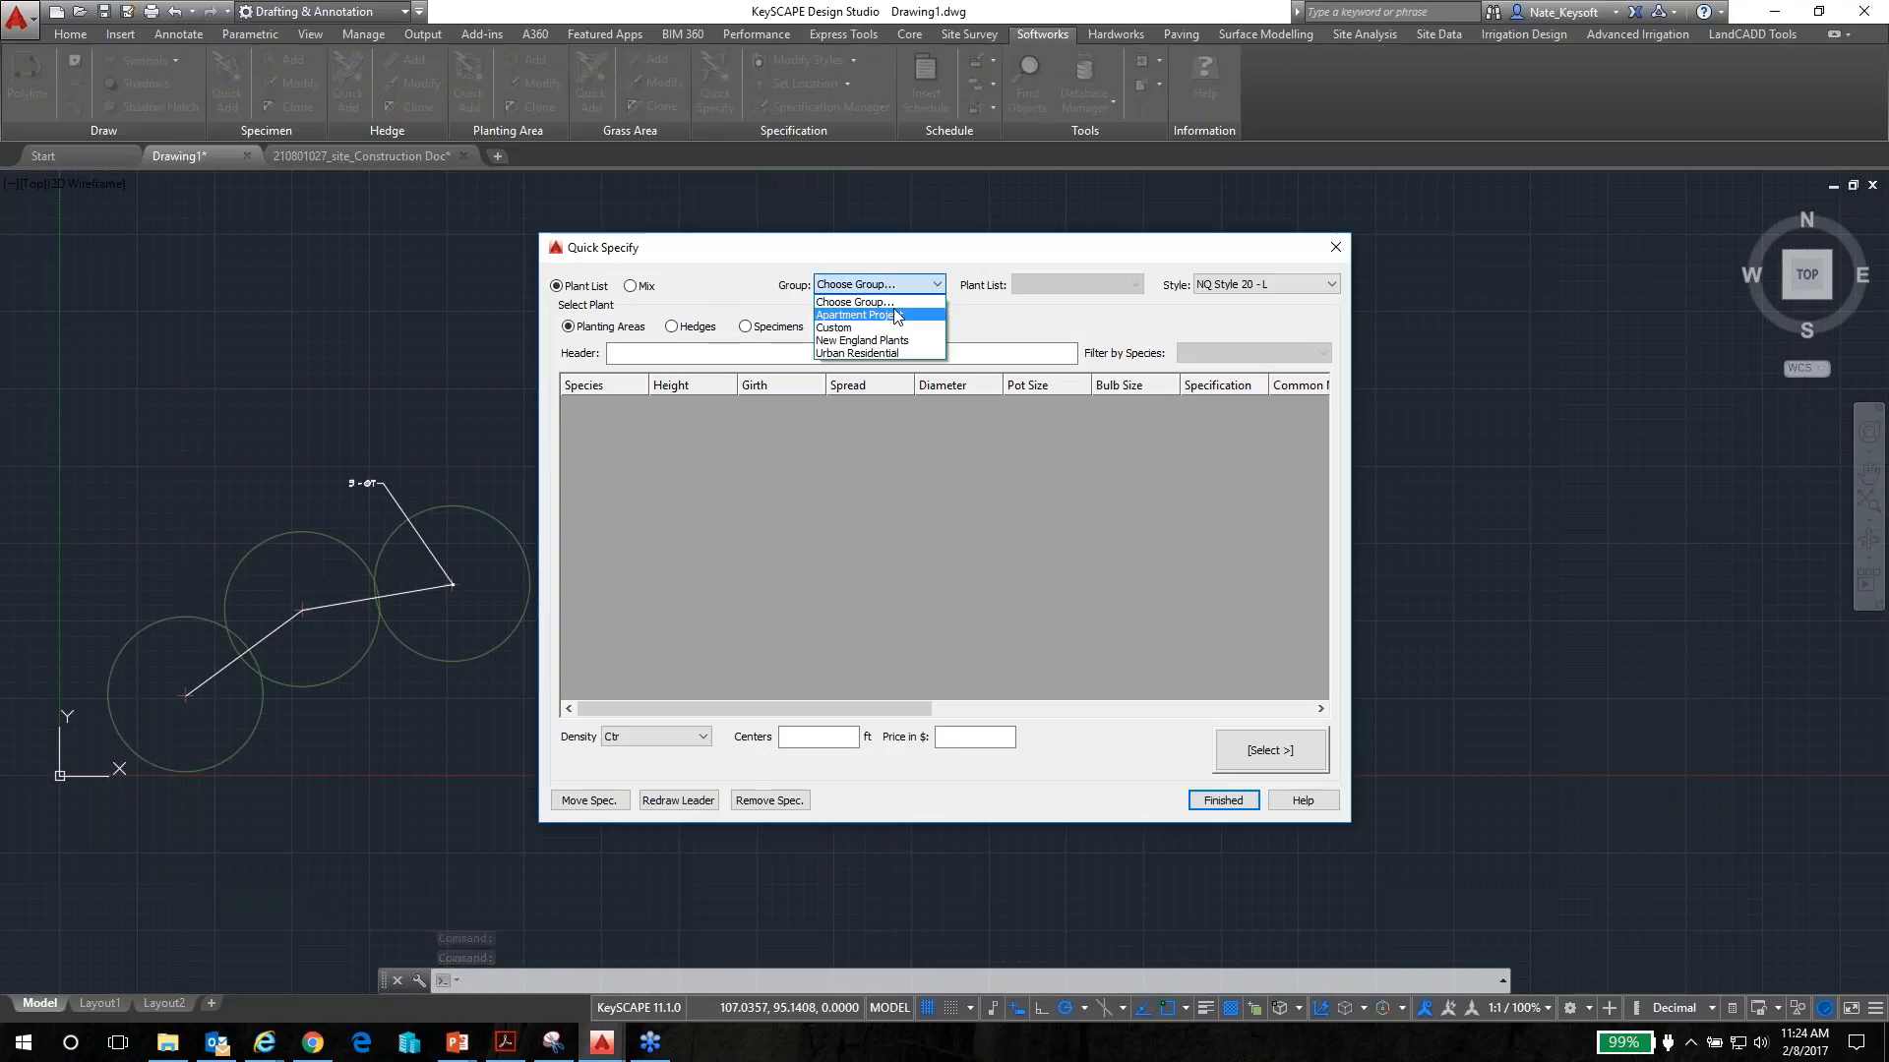
left_click(897, 315)
left_click(1053, 286)
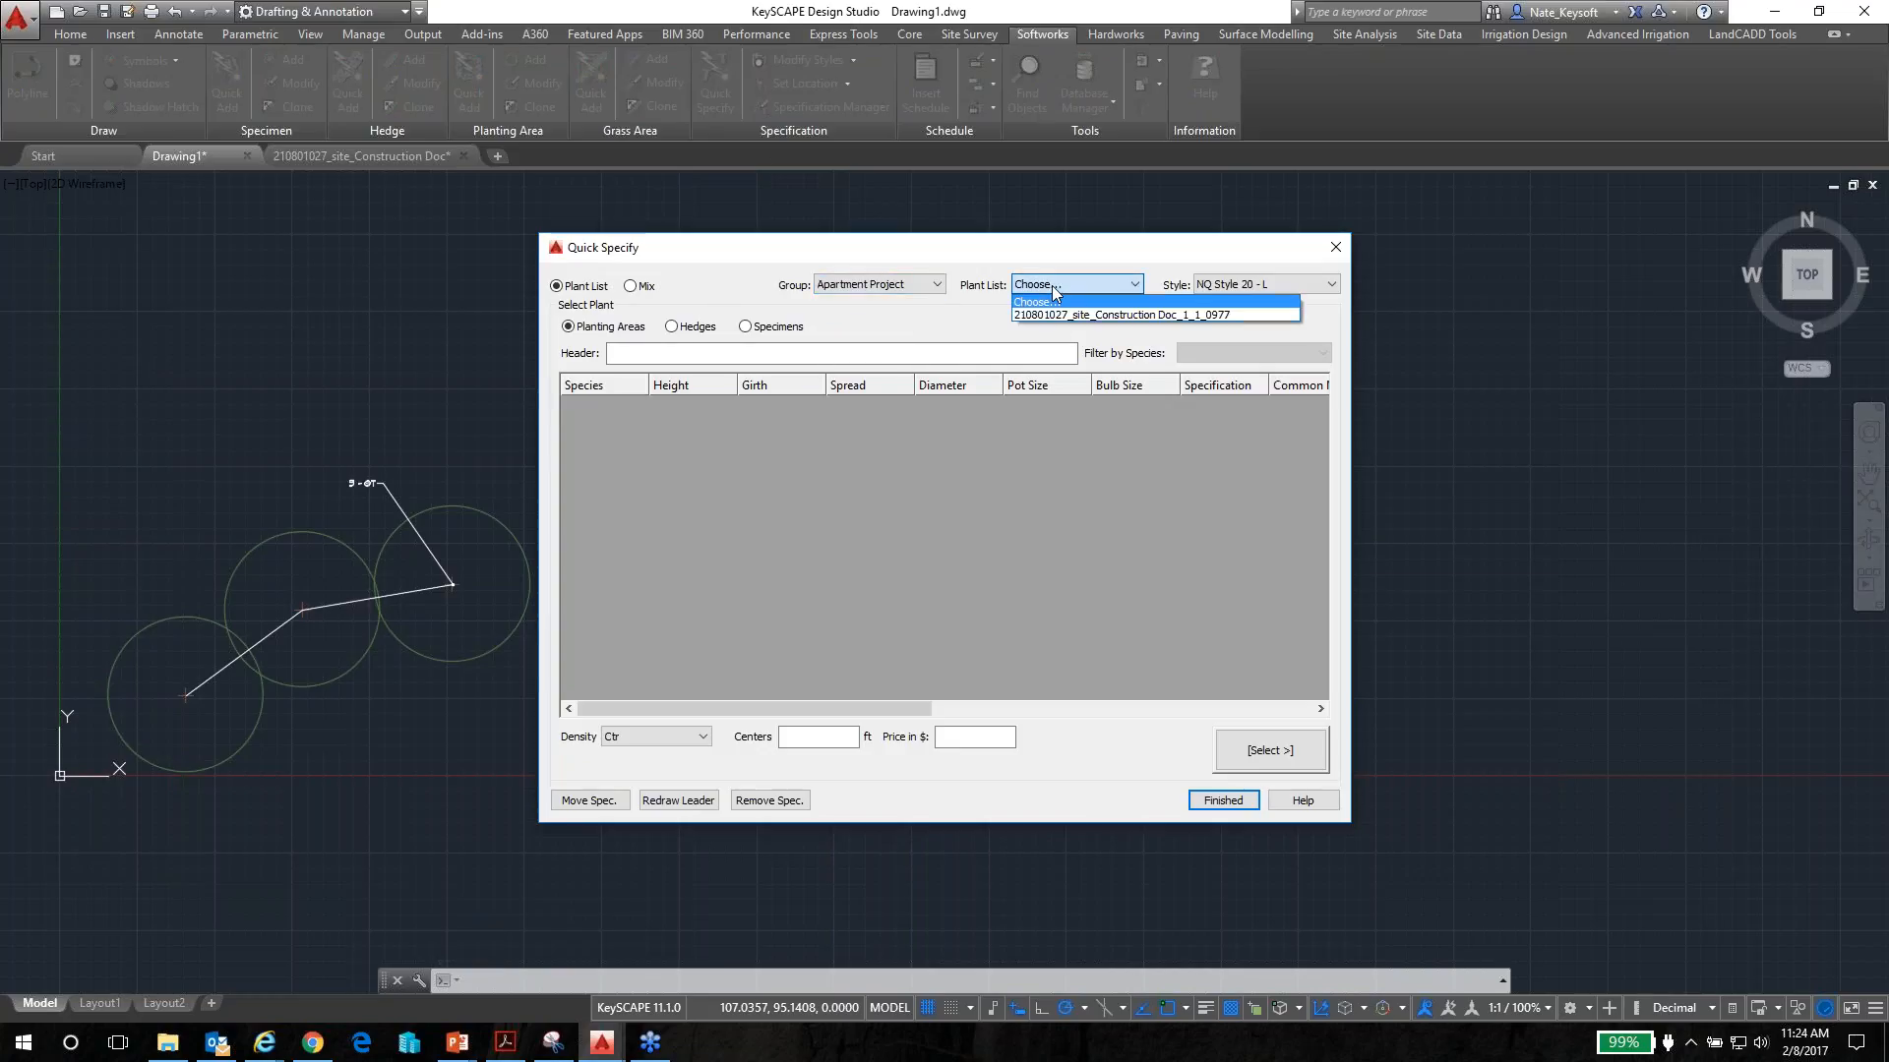
left_click(1099, 314)
left_click(1290, 287)
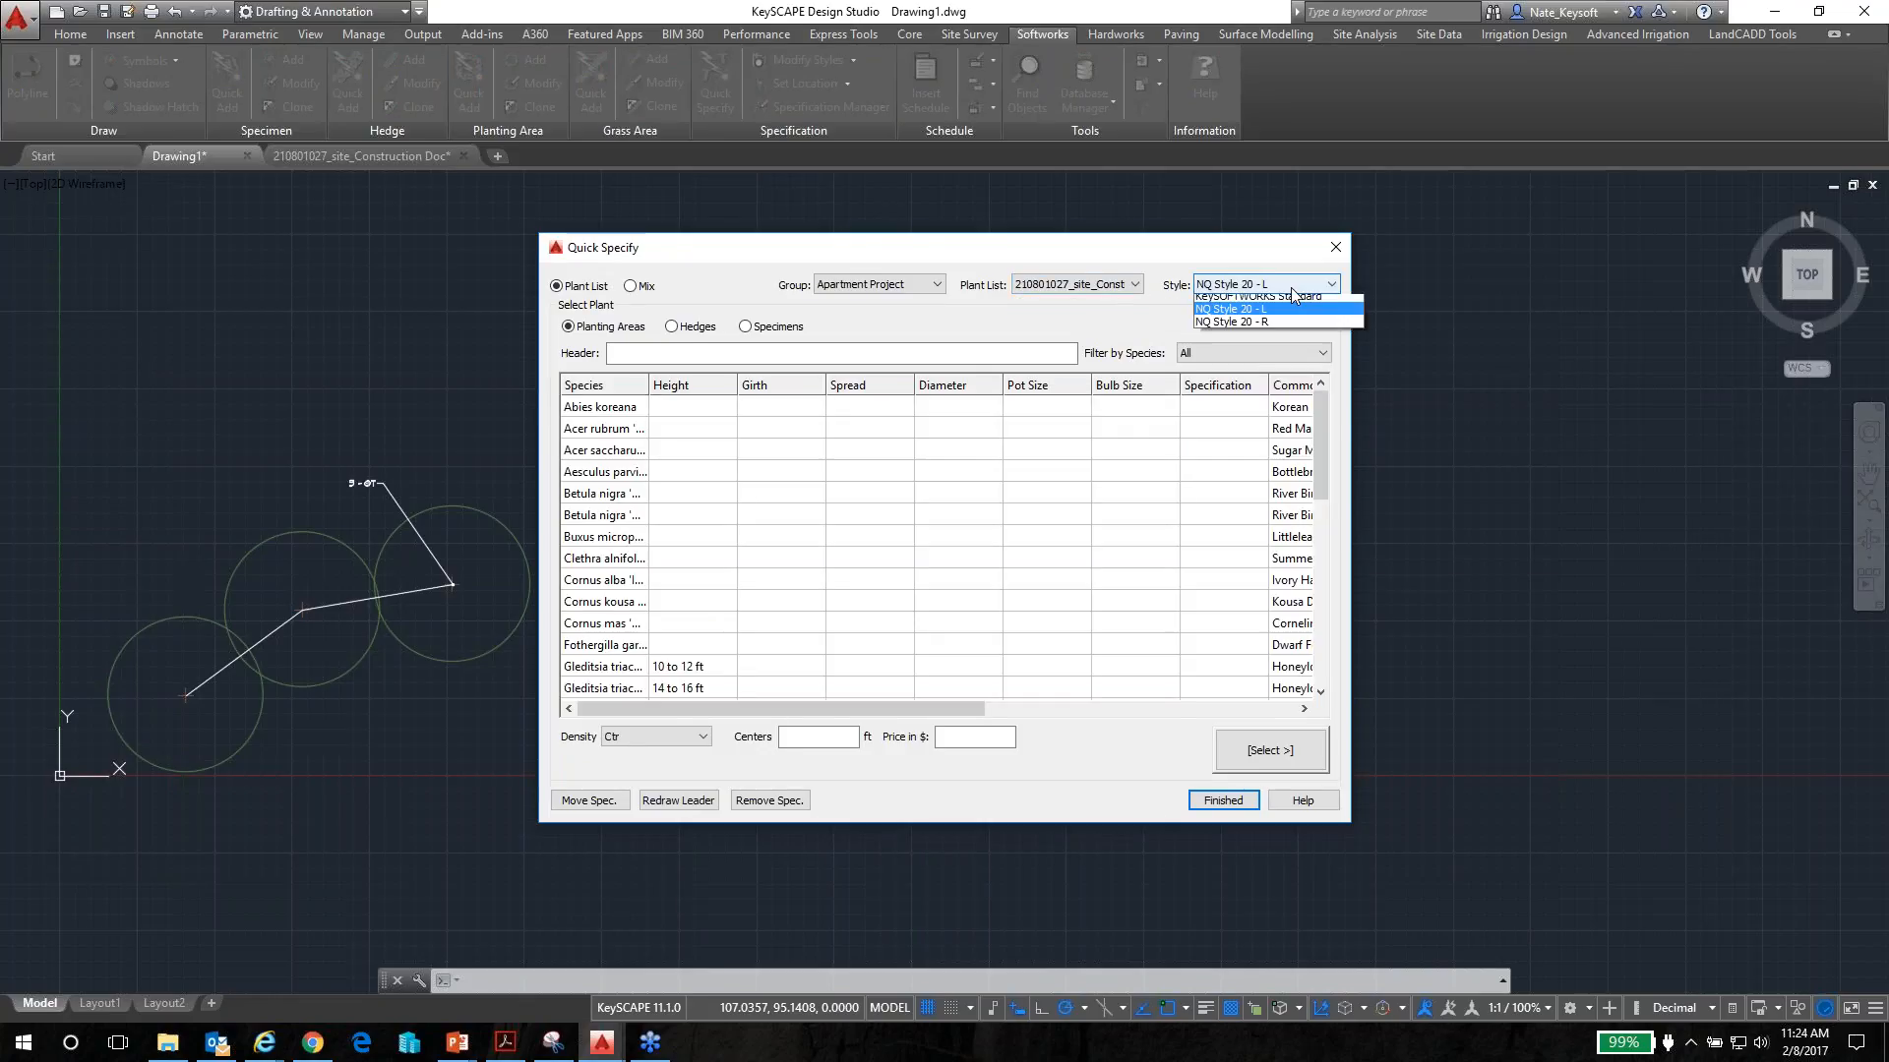
left_click(1263, 330)
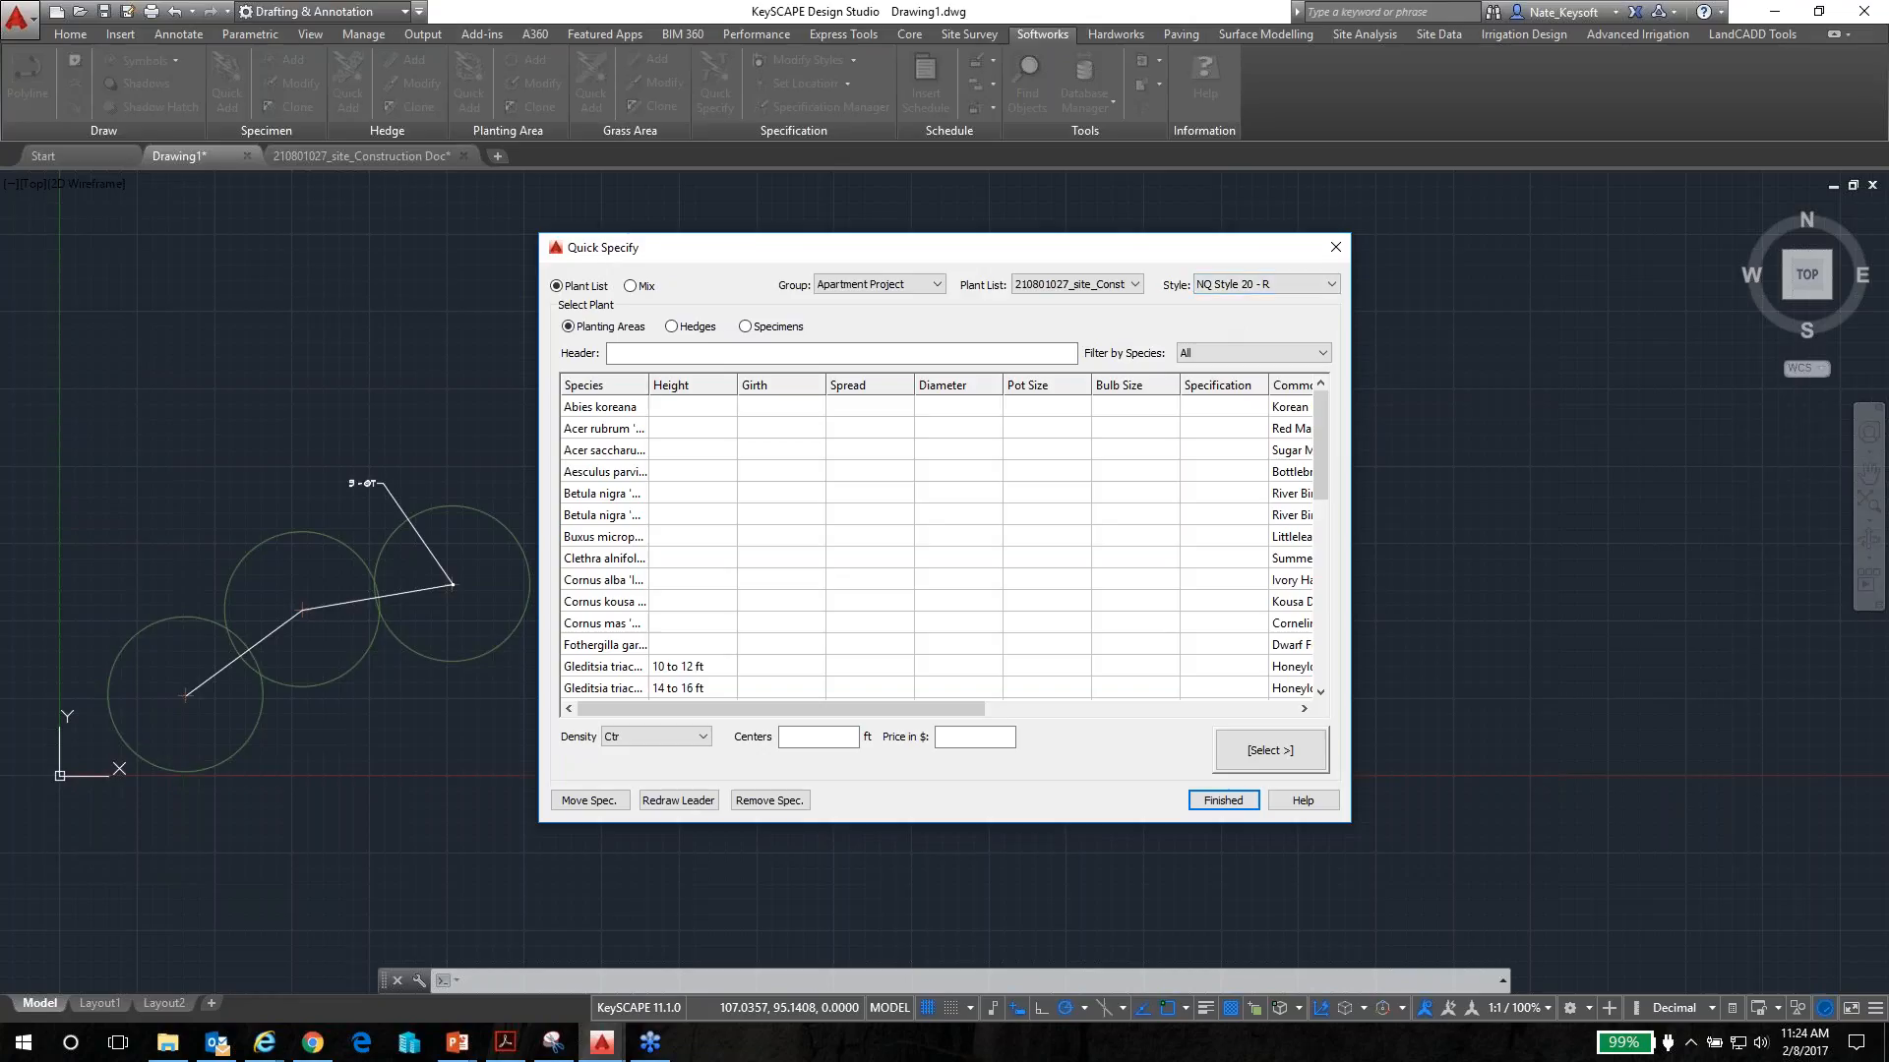
Widen the Species column, specify for specimens, and choose the 14 to 16 ft Gleditsia triacanthos inermis
left_click_drag(648, 385, 753, 382)
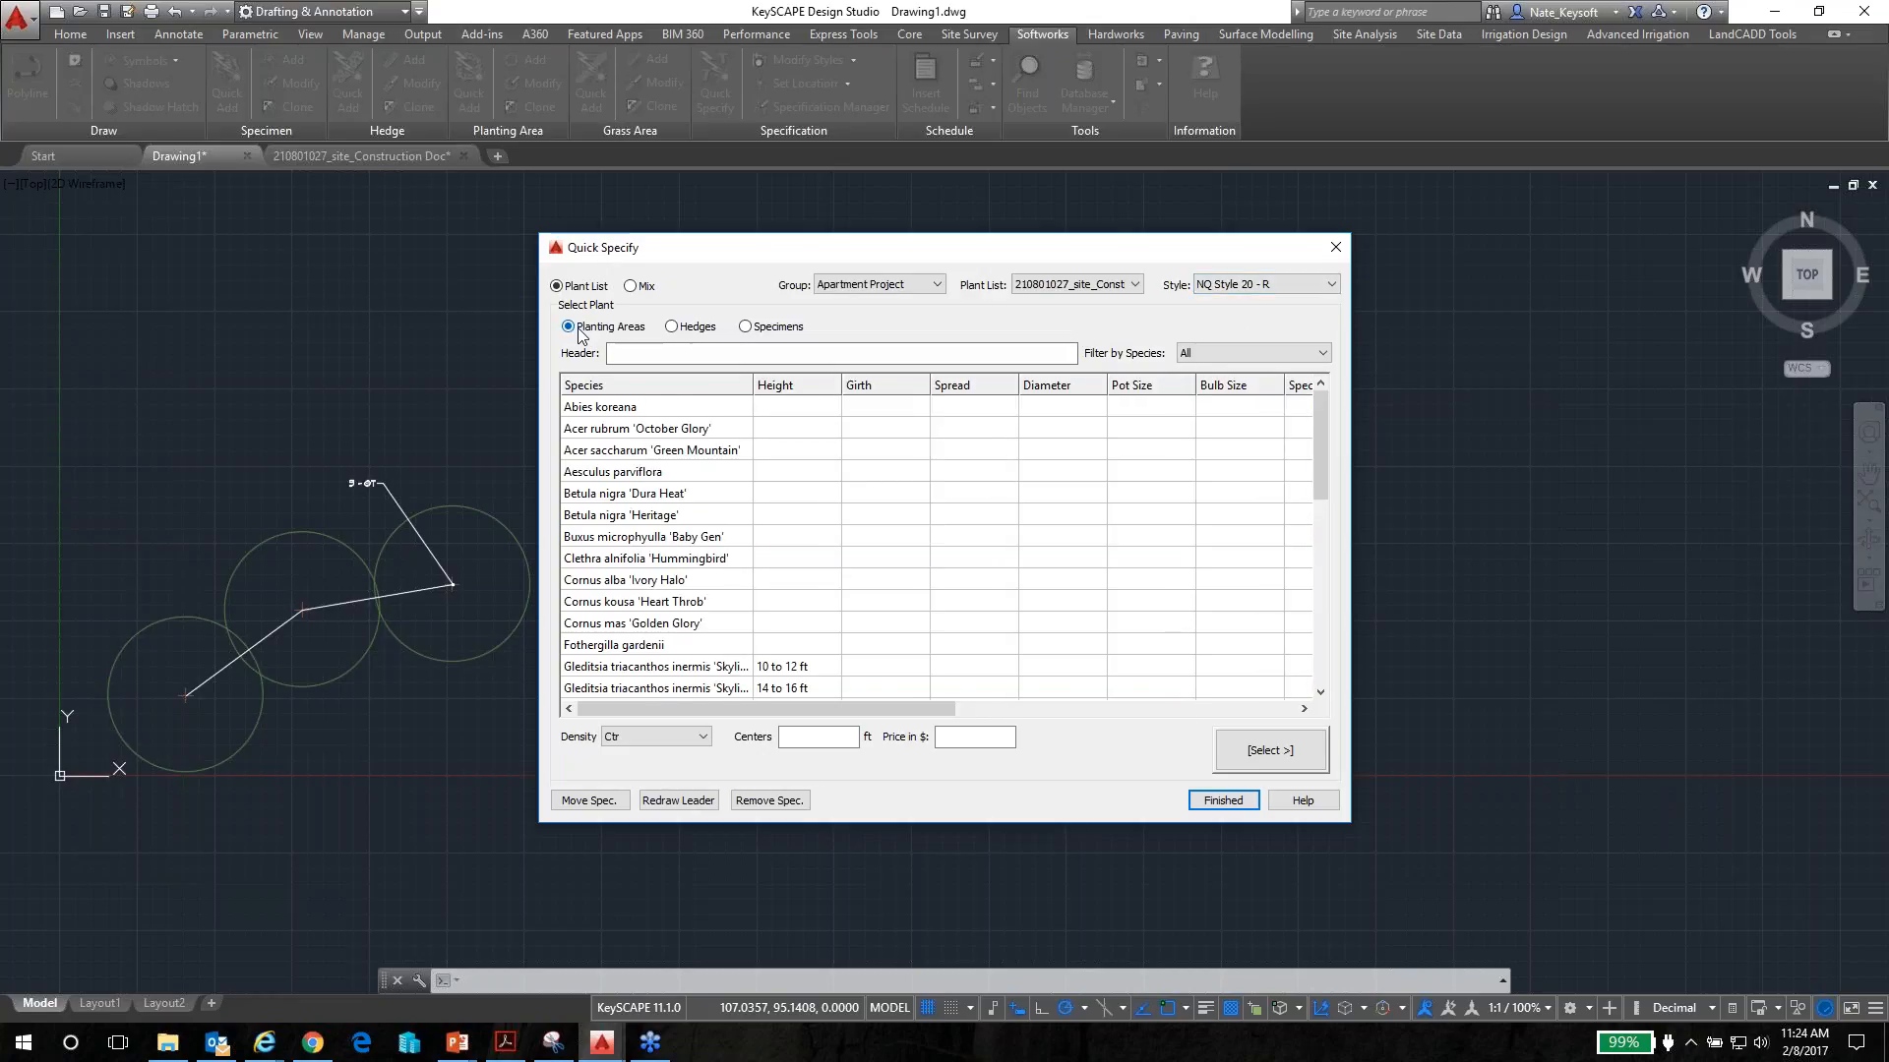
left_click(750, 327)
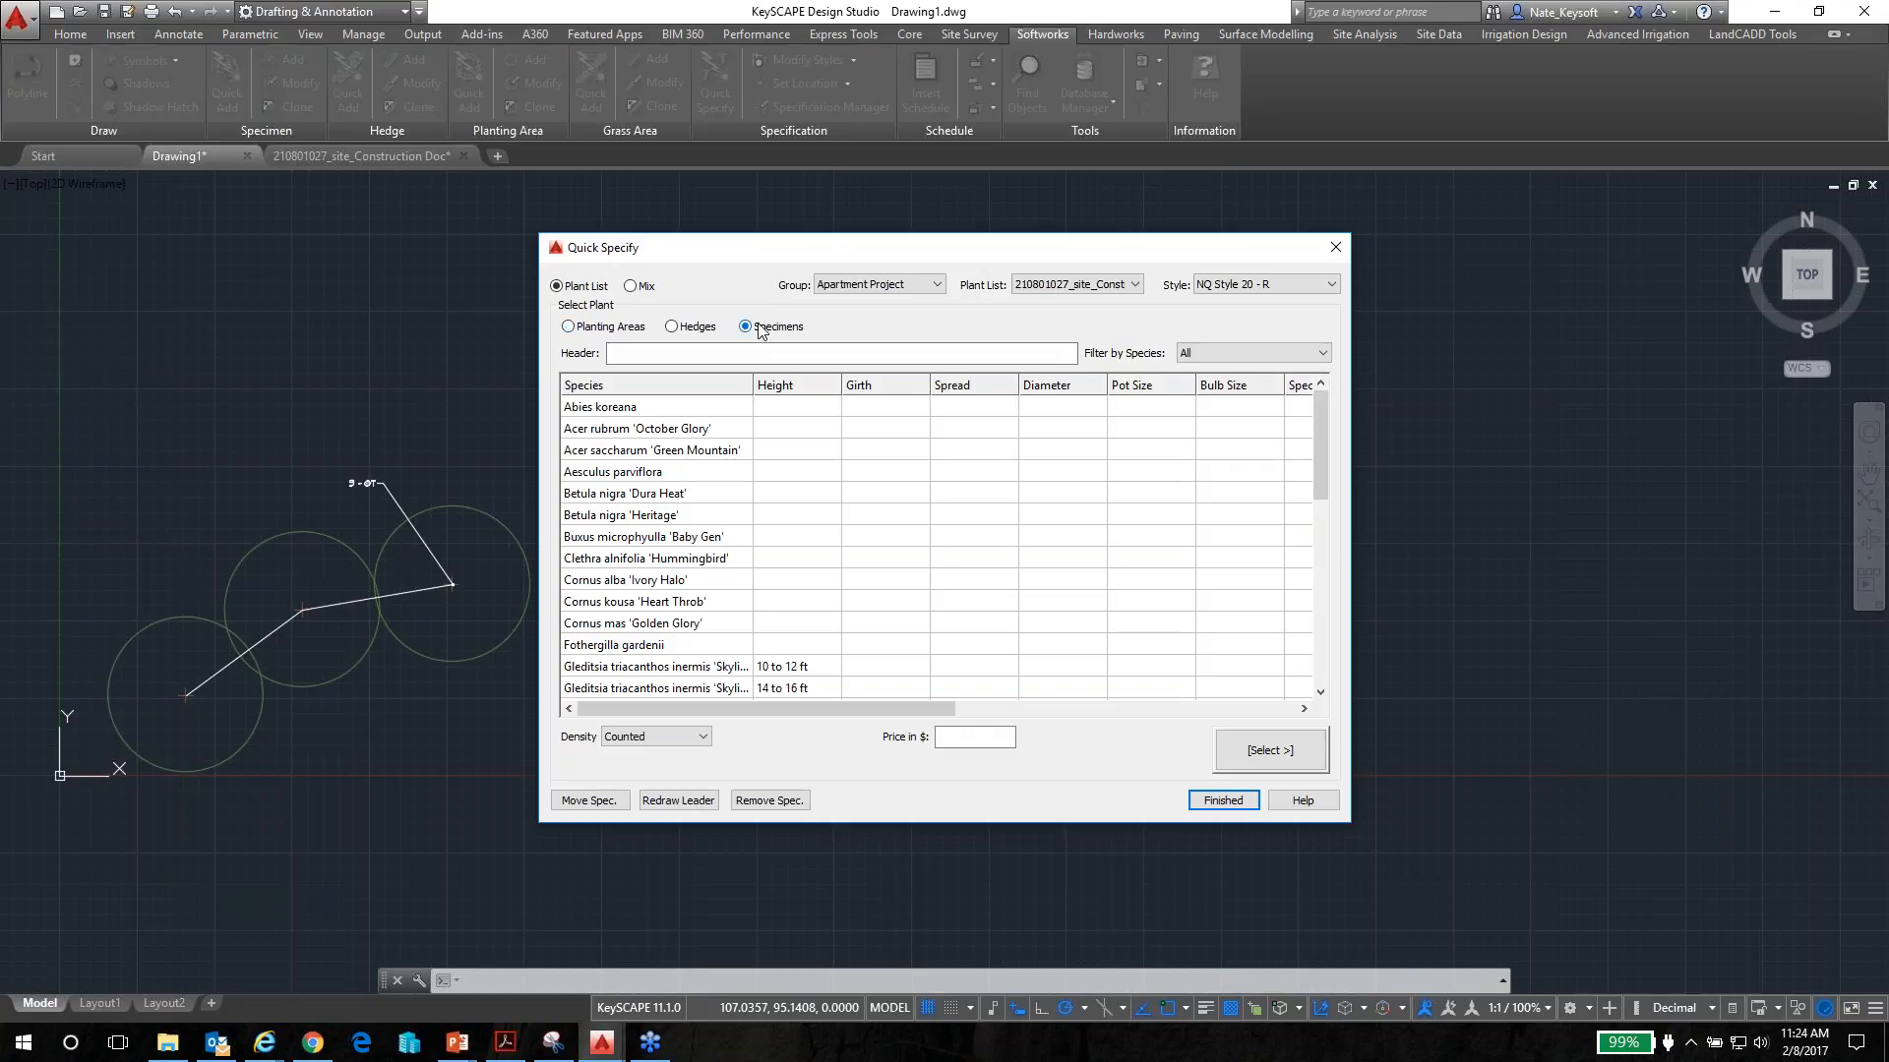
scroll(710, 502, "down", 1)
left_click(685, 633)
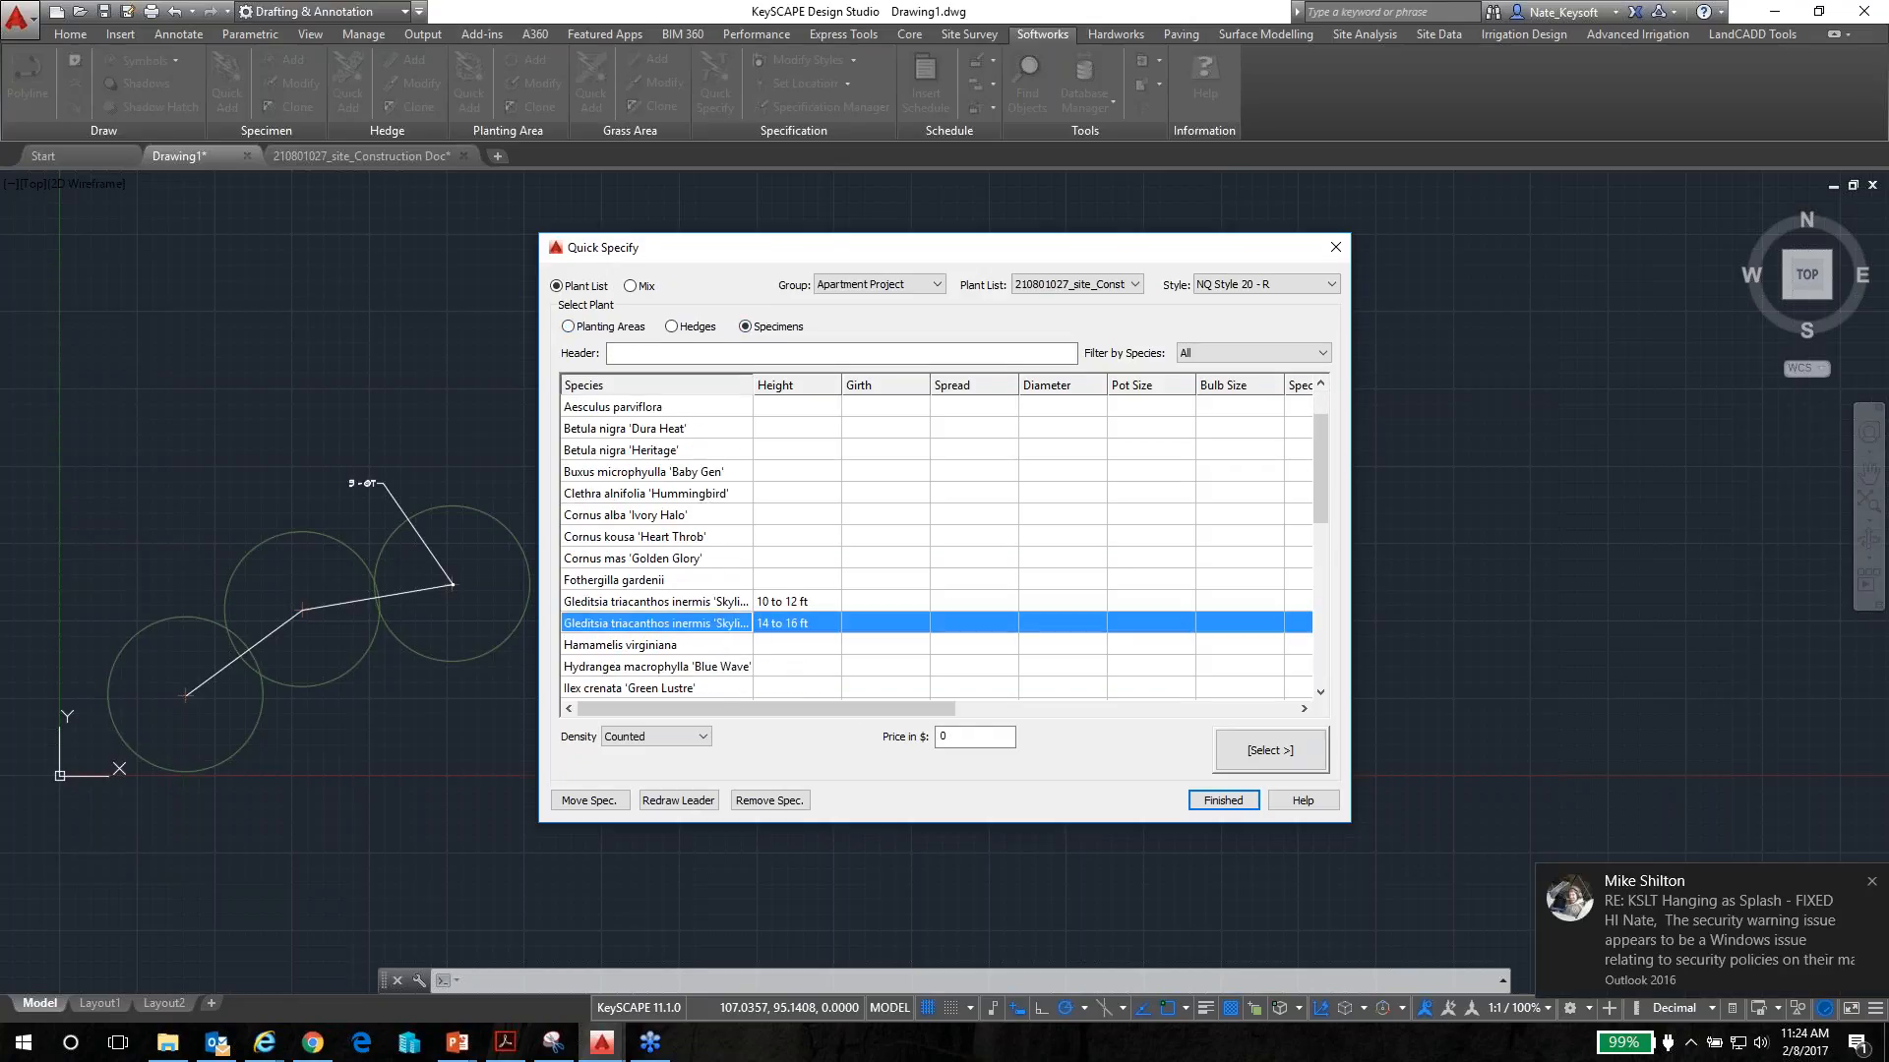
left_click(1872, 881)
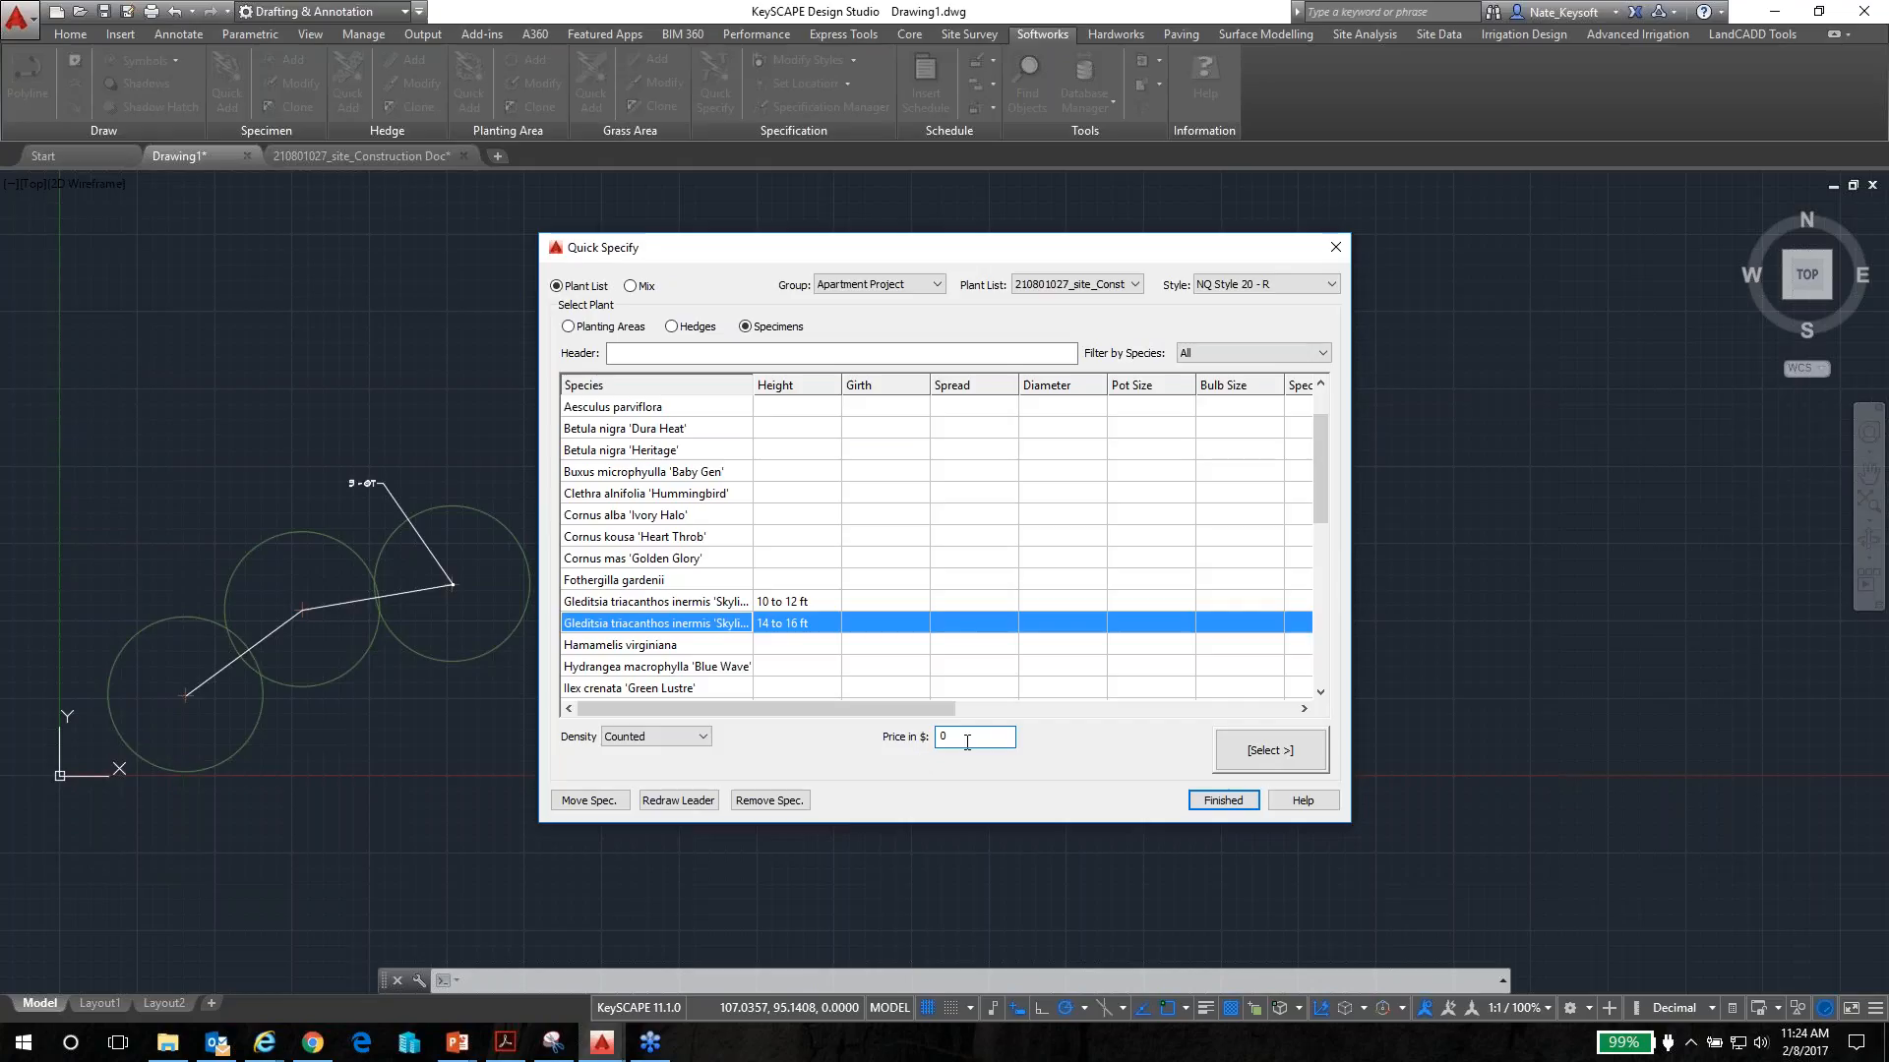
Apply the specification to the large specimen circles, place its label above the easternmost circle, and start a leader snapped to that circle's centre
left_click(1271, 751)
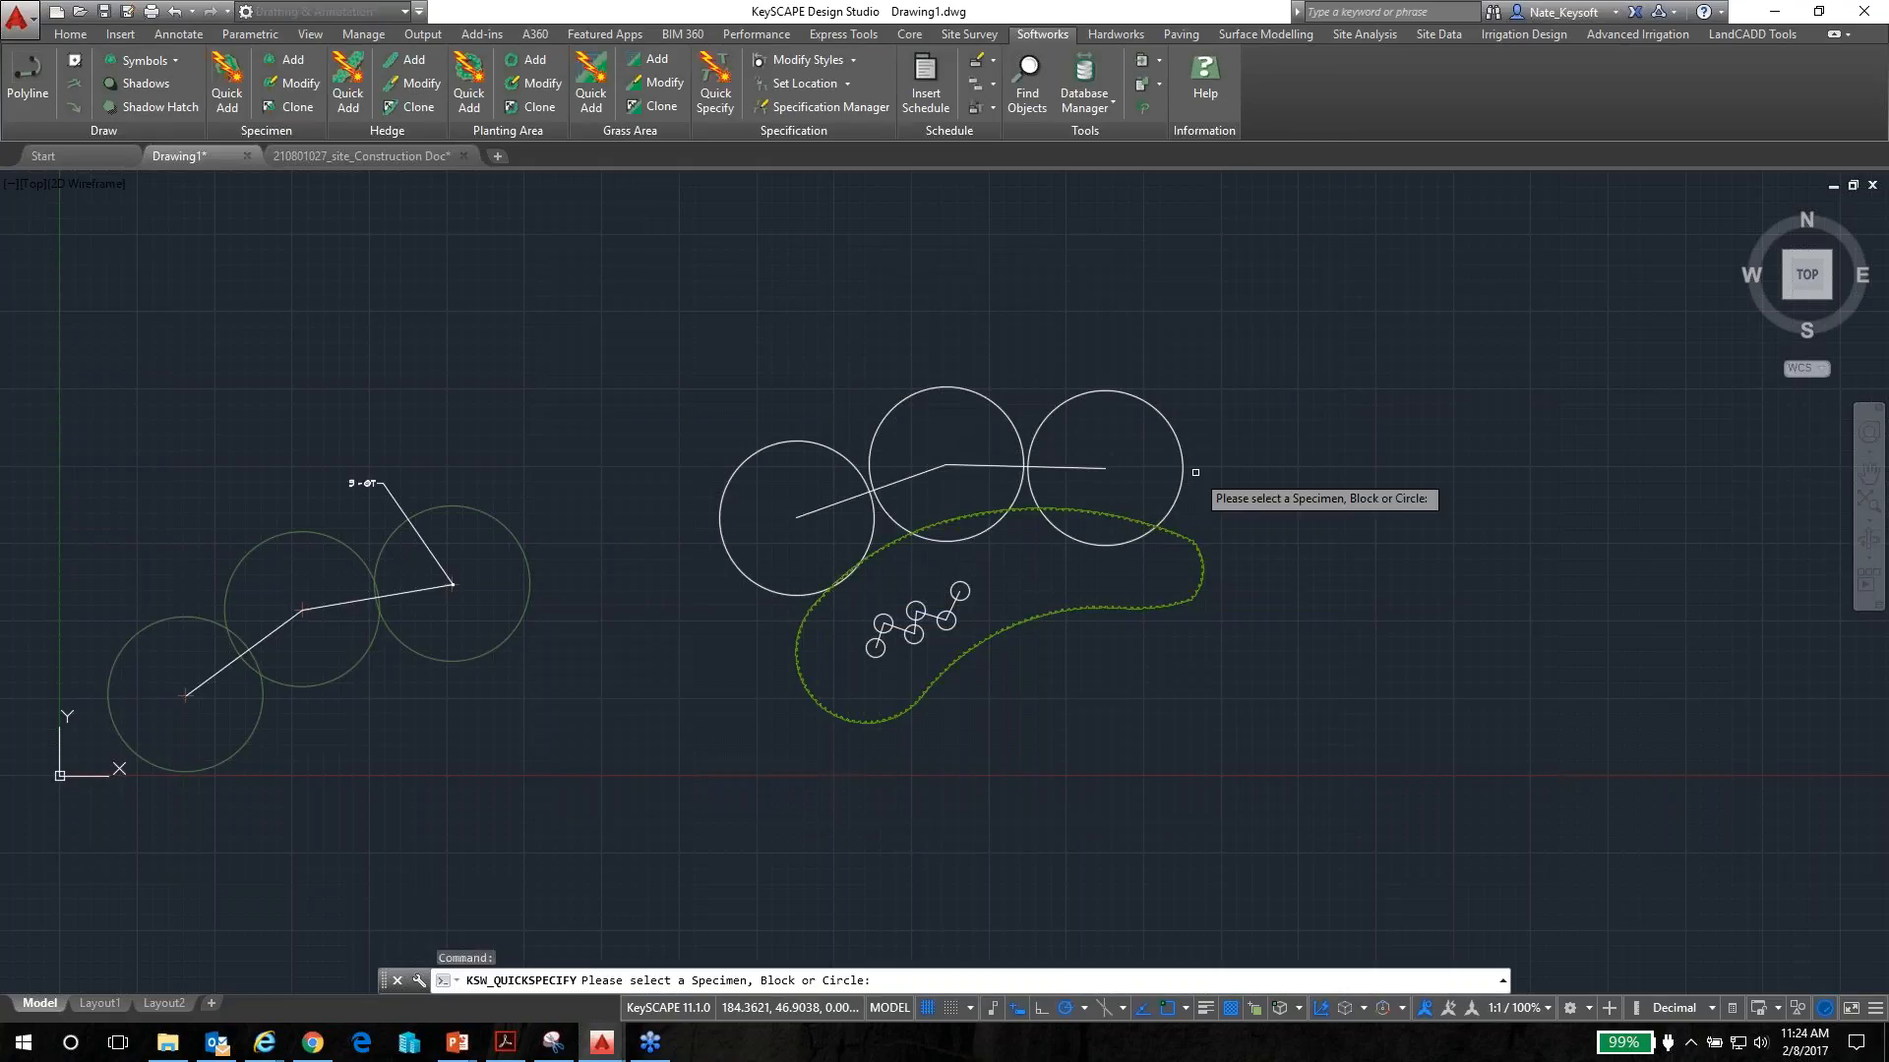
left_click(1173, 432)
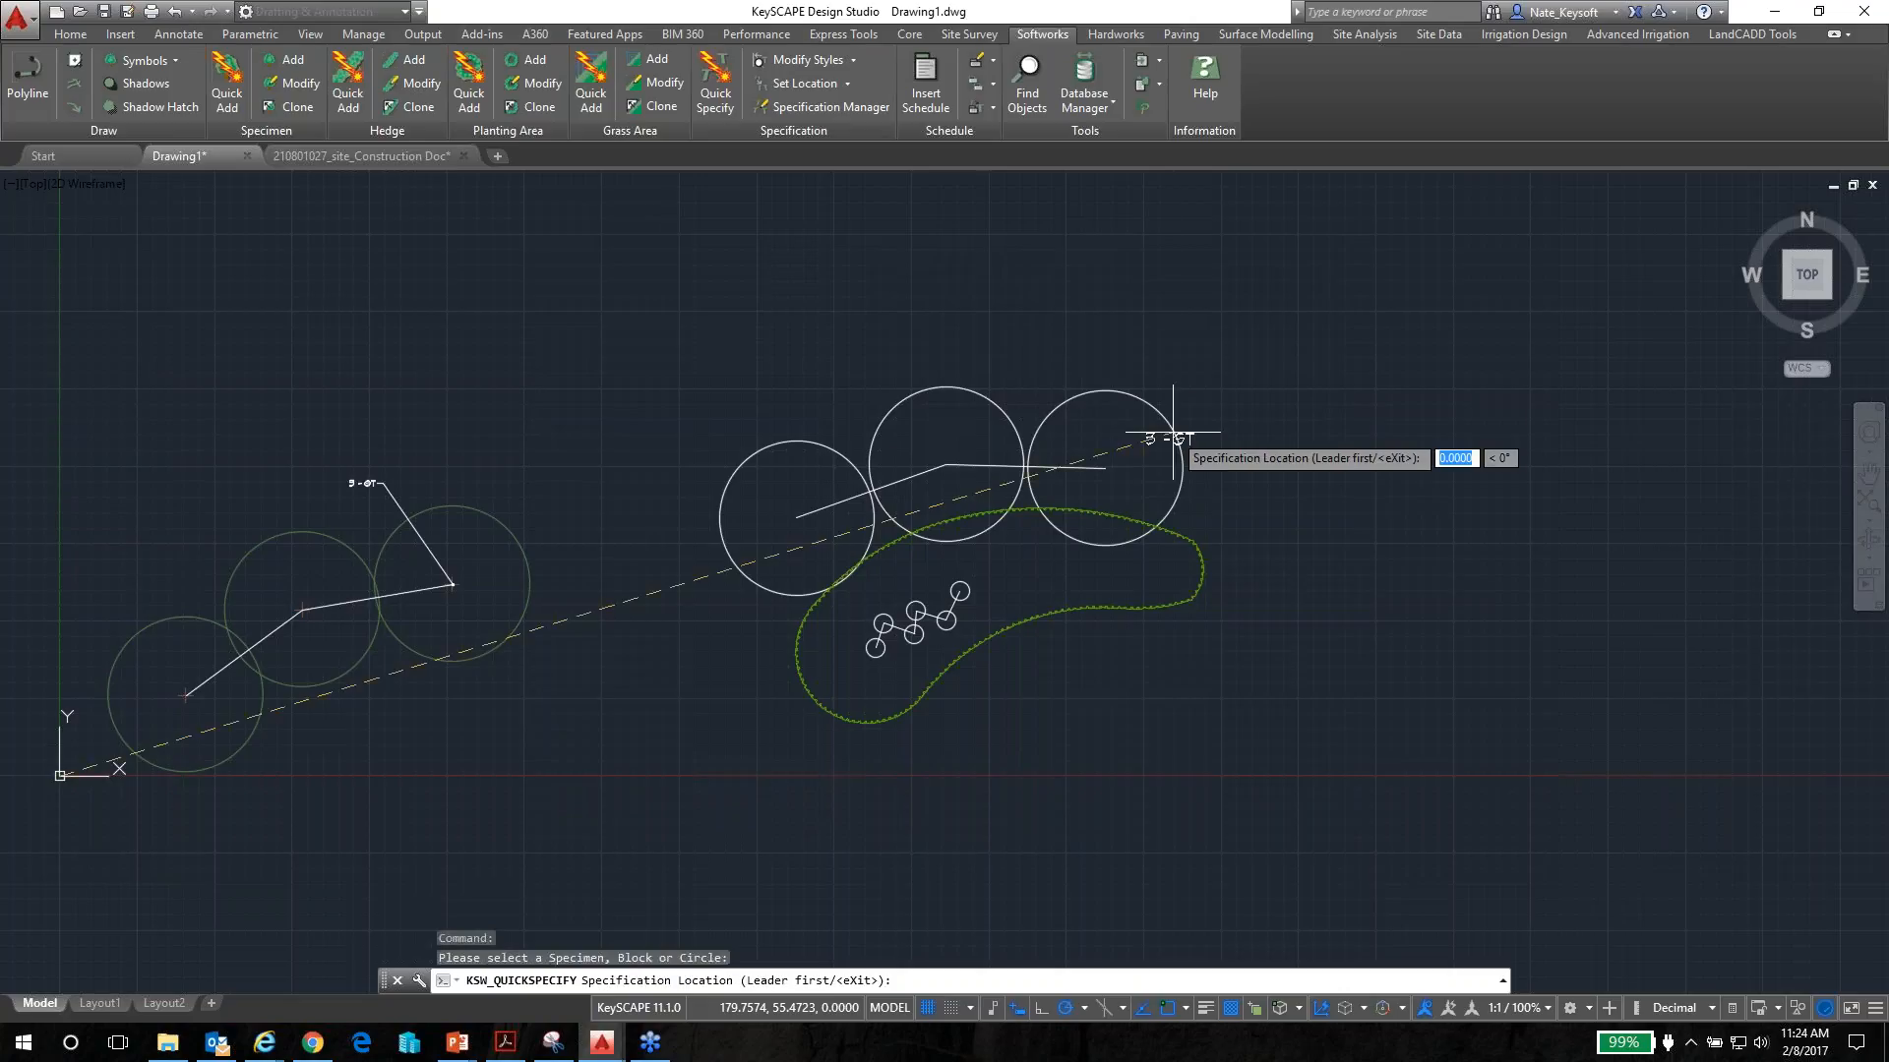
left_click(1205, 342)
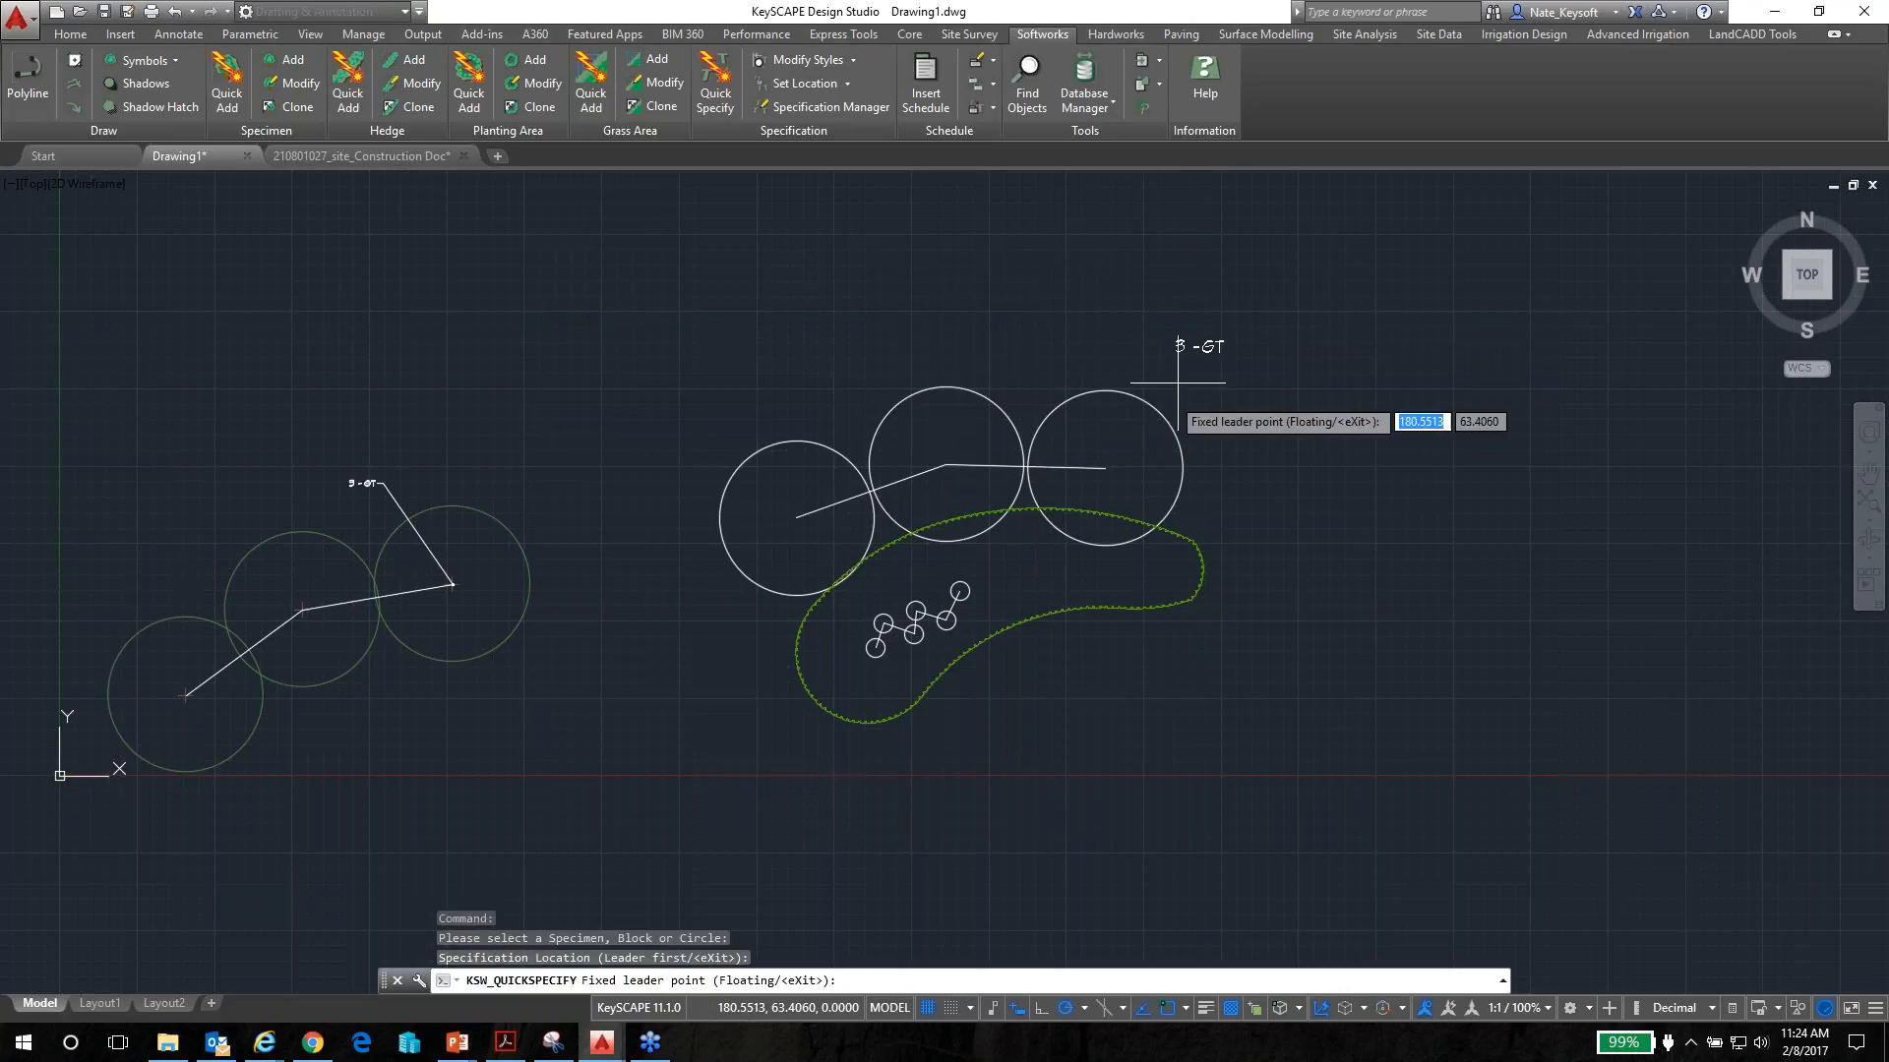
type("i")
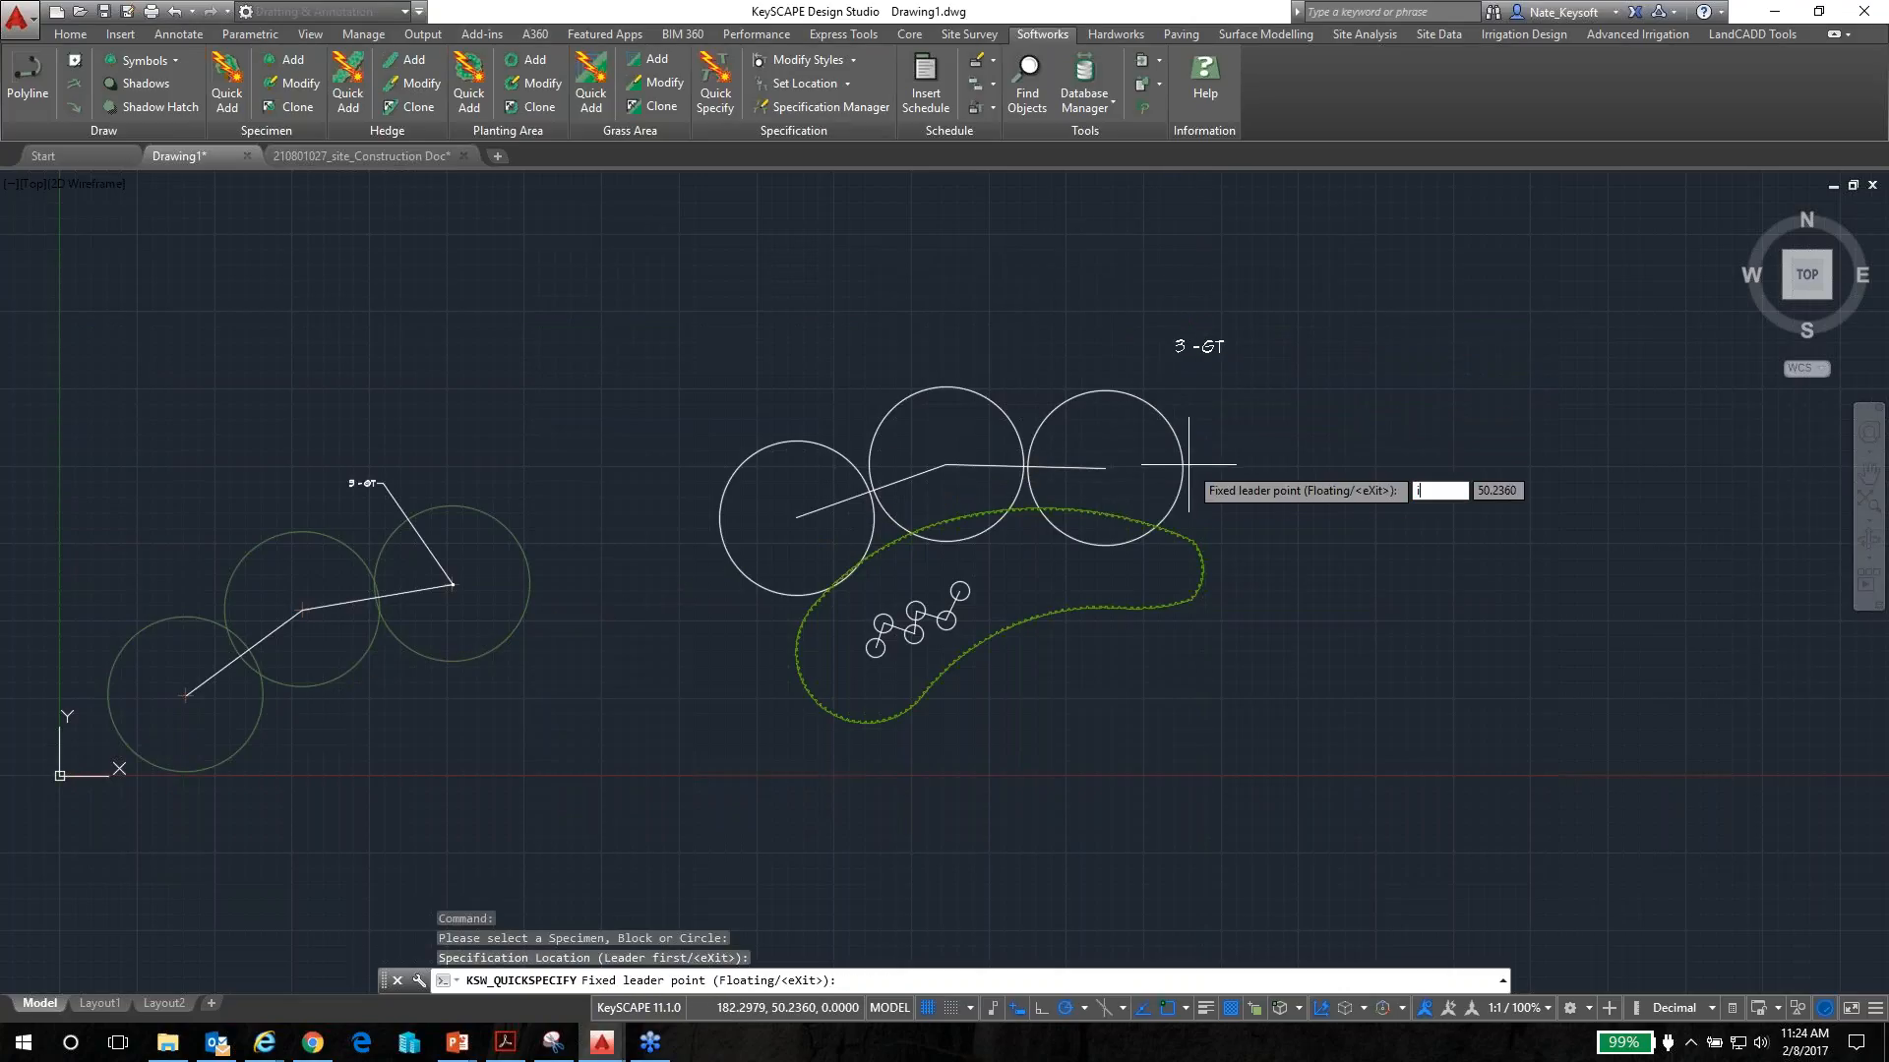
type("ns")
key("Return")
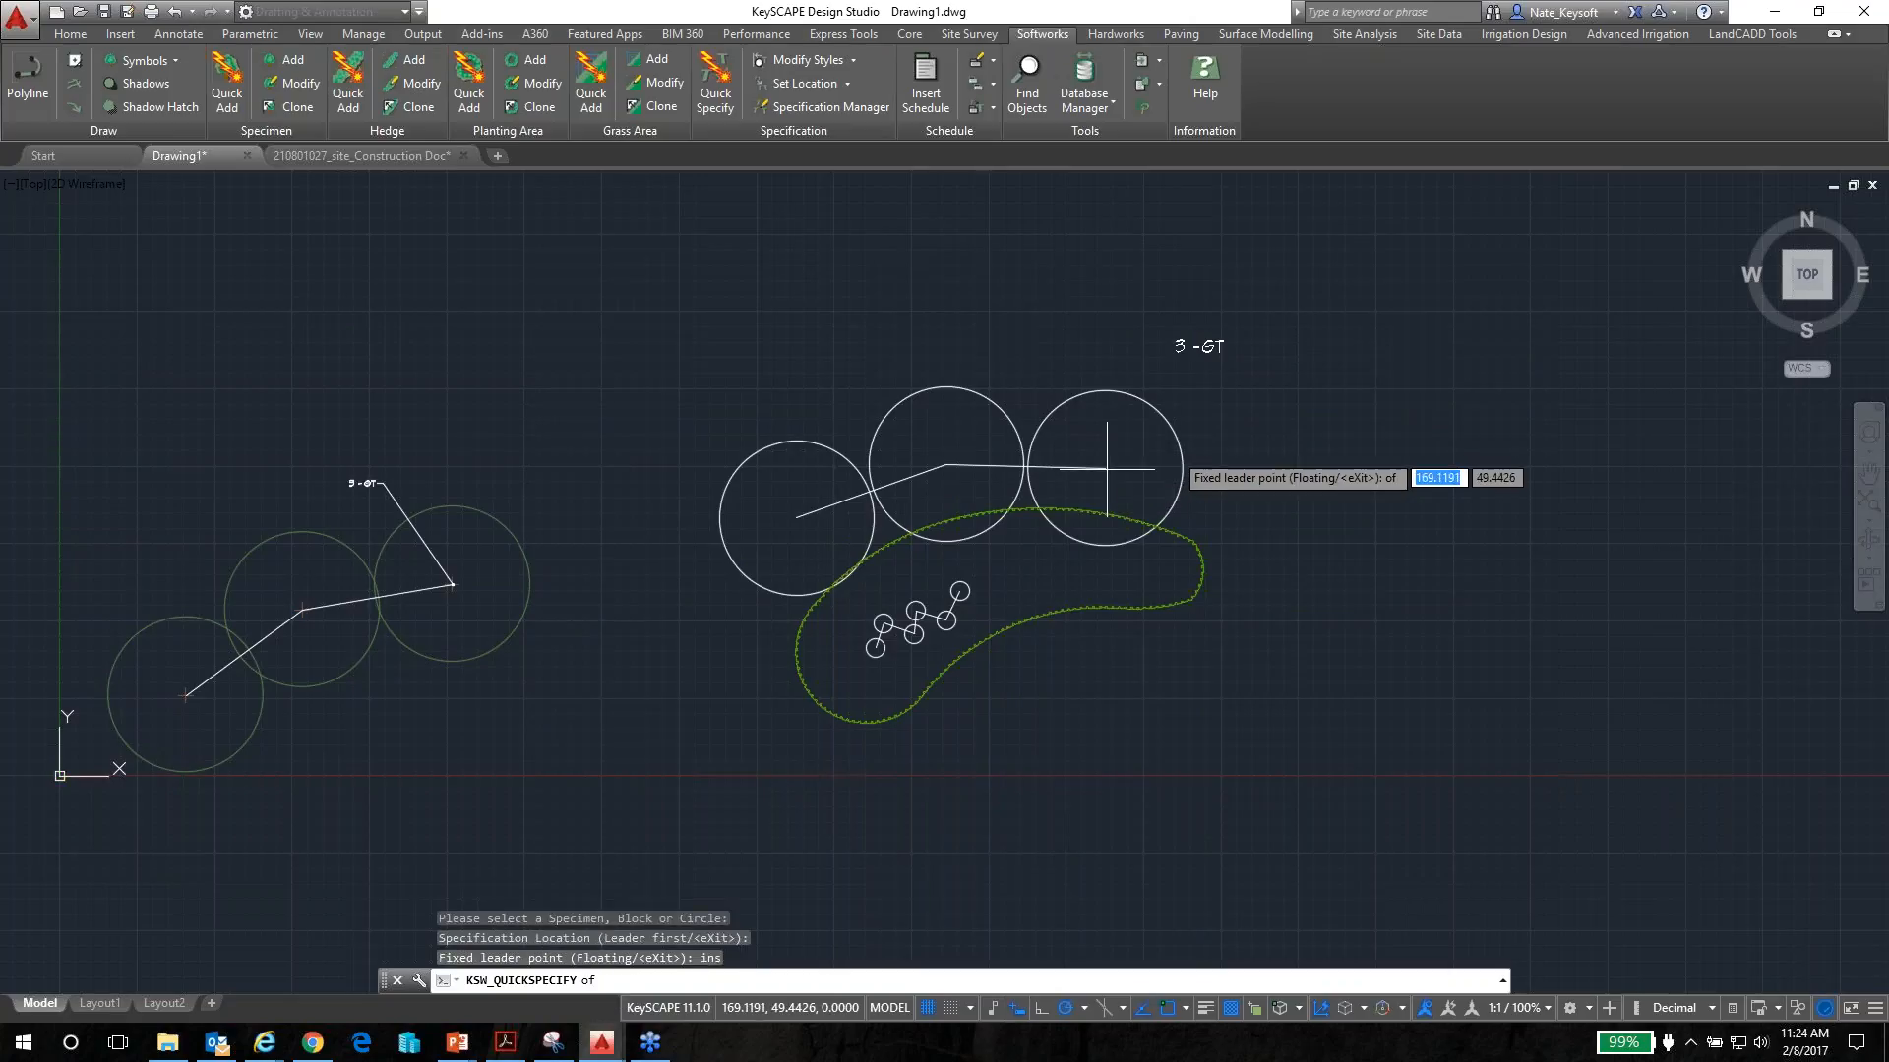
type("cen")
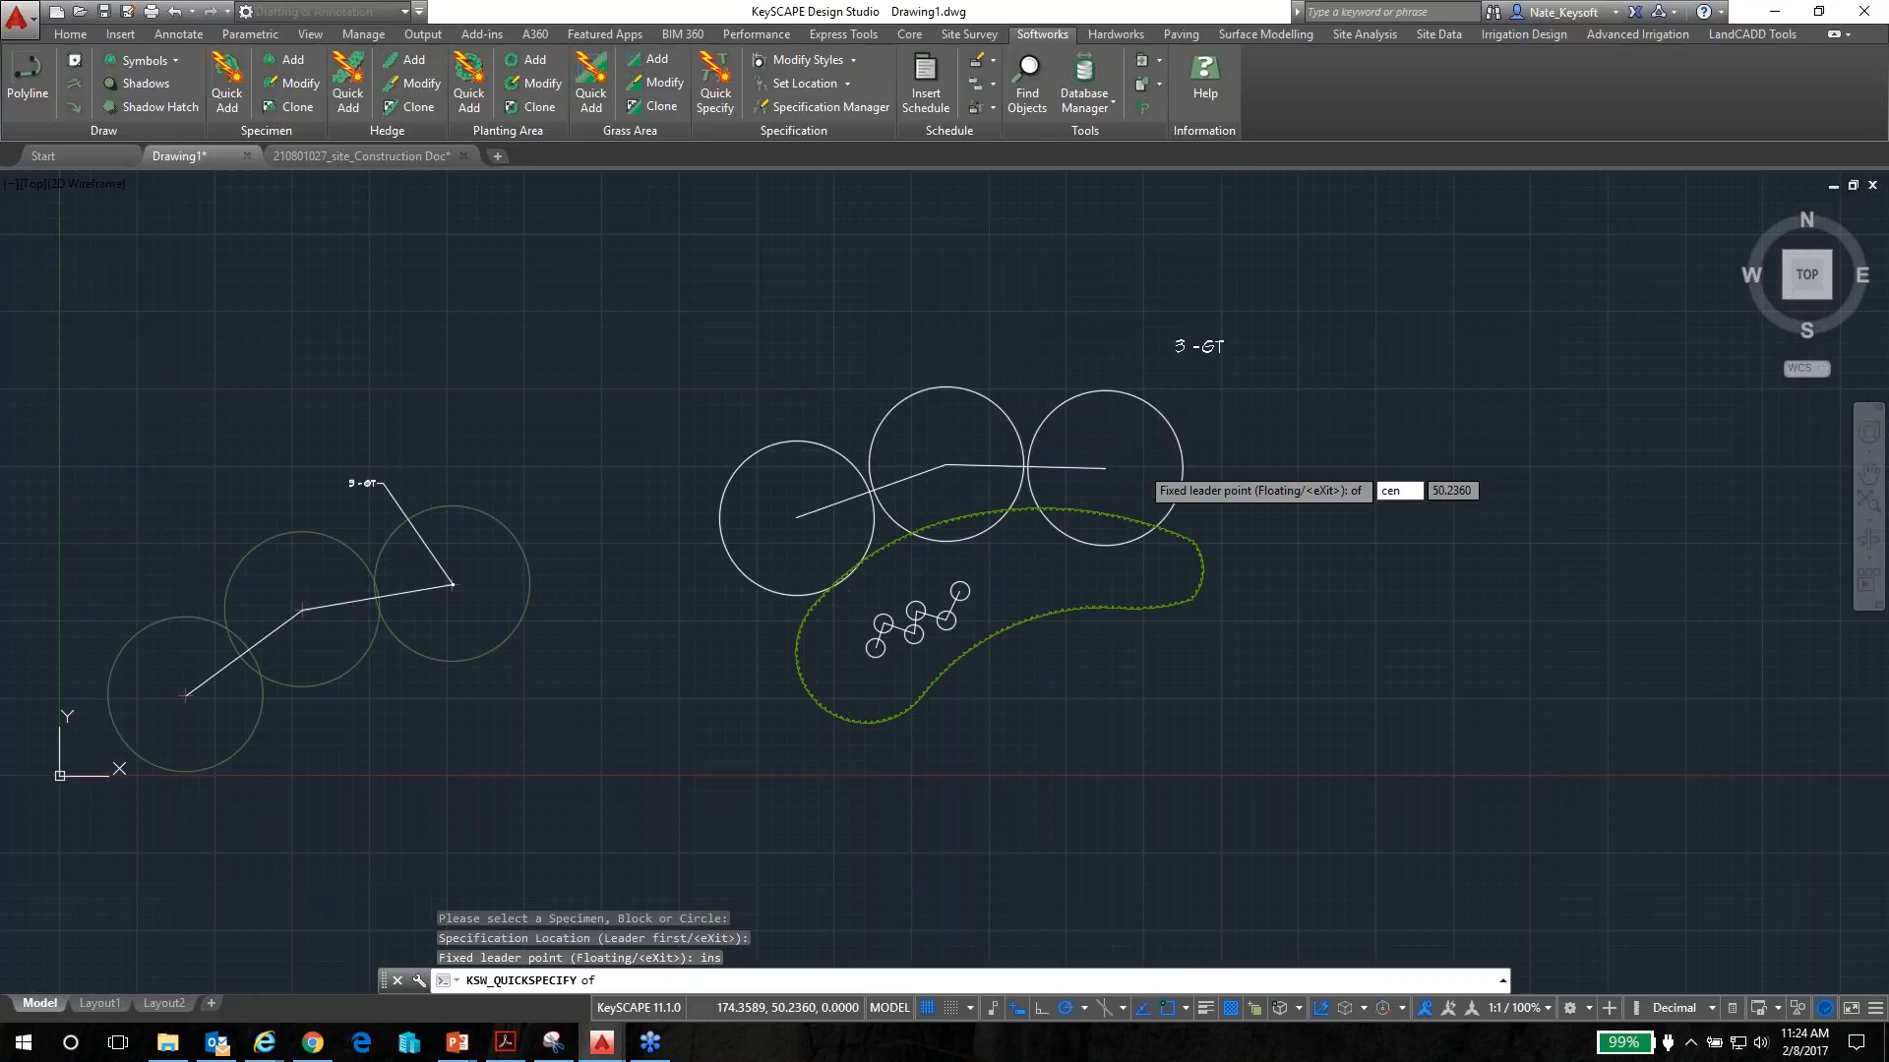
Attach the 3 -GT label's leader to the centre of the rightmost large tree circle
key("Return")
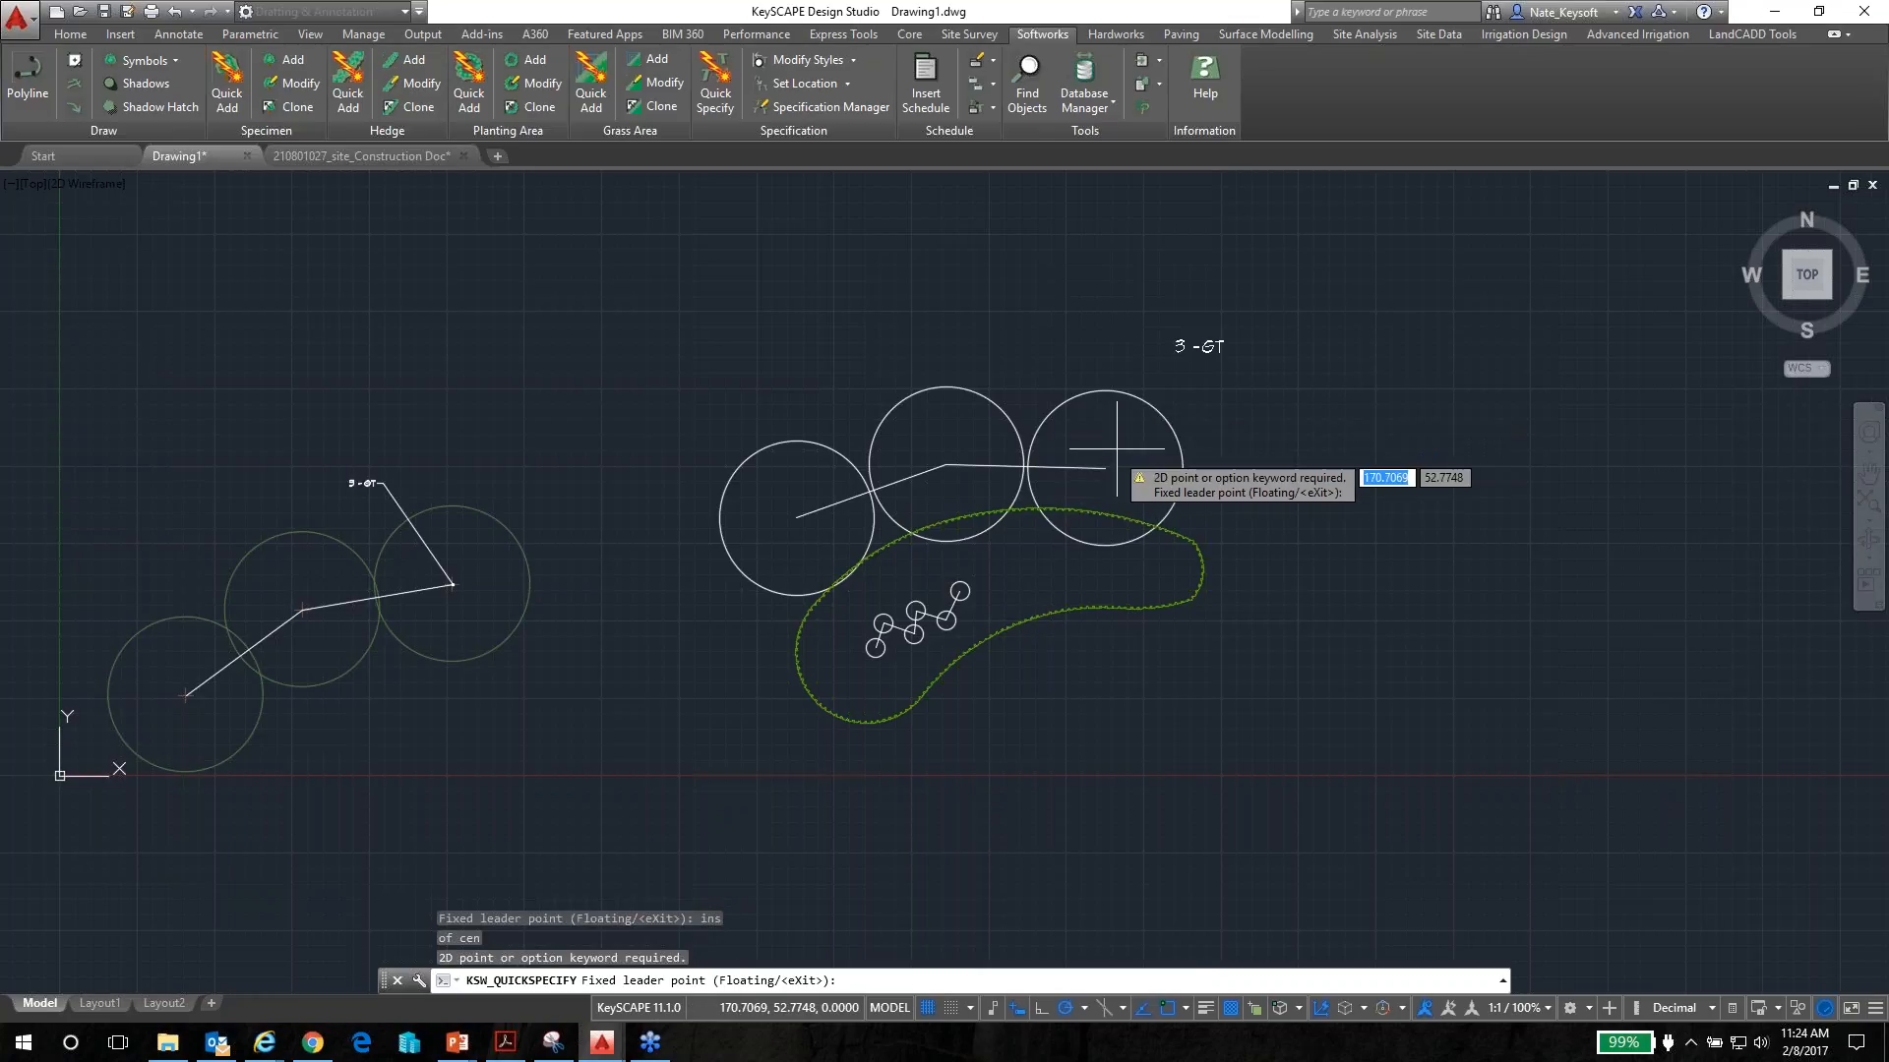
left_click(1102, 473)
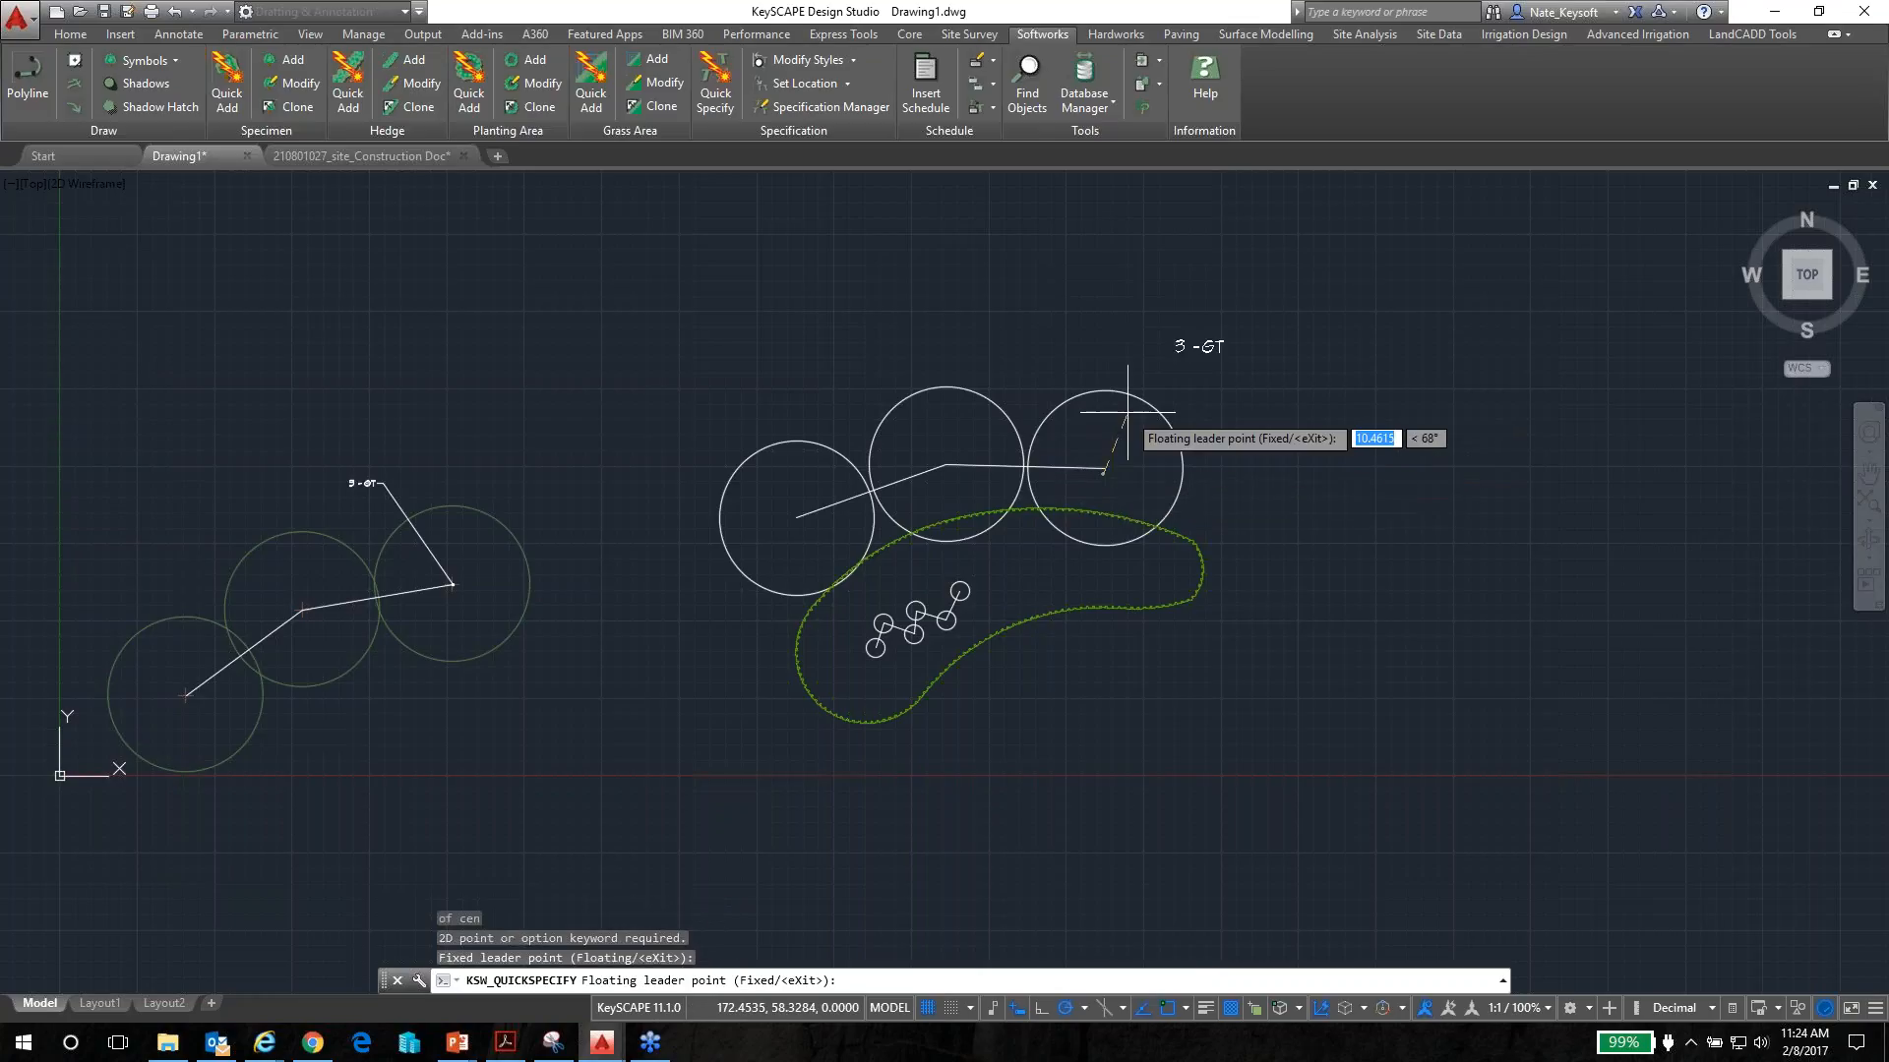
key("Return")
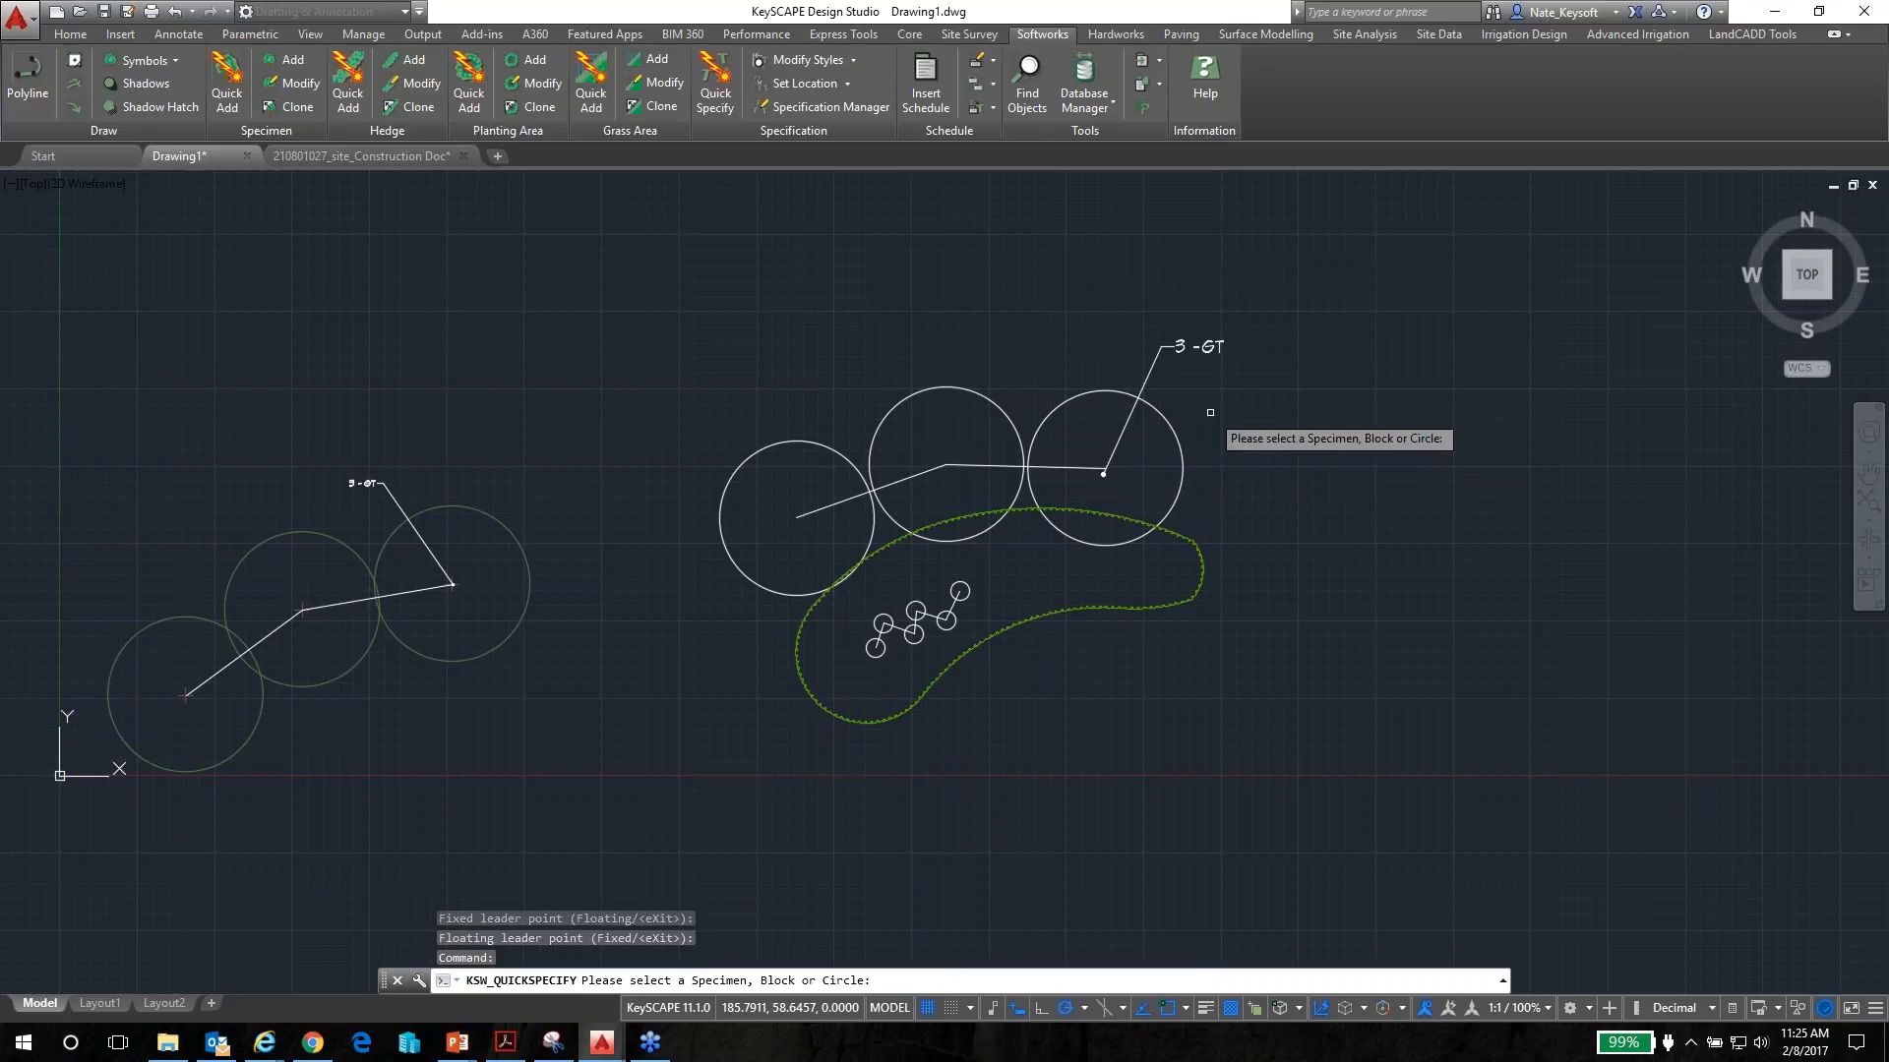
Quick-specify the linked small circles as Ilex crenata 'Green Lustre', placing the label below the planting area with a leader to the last circle
key("Return")
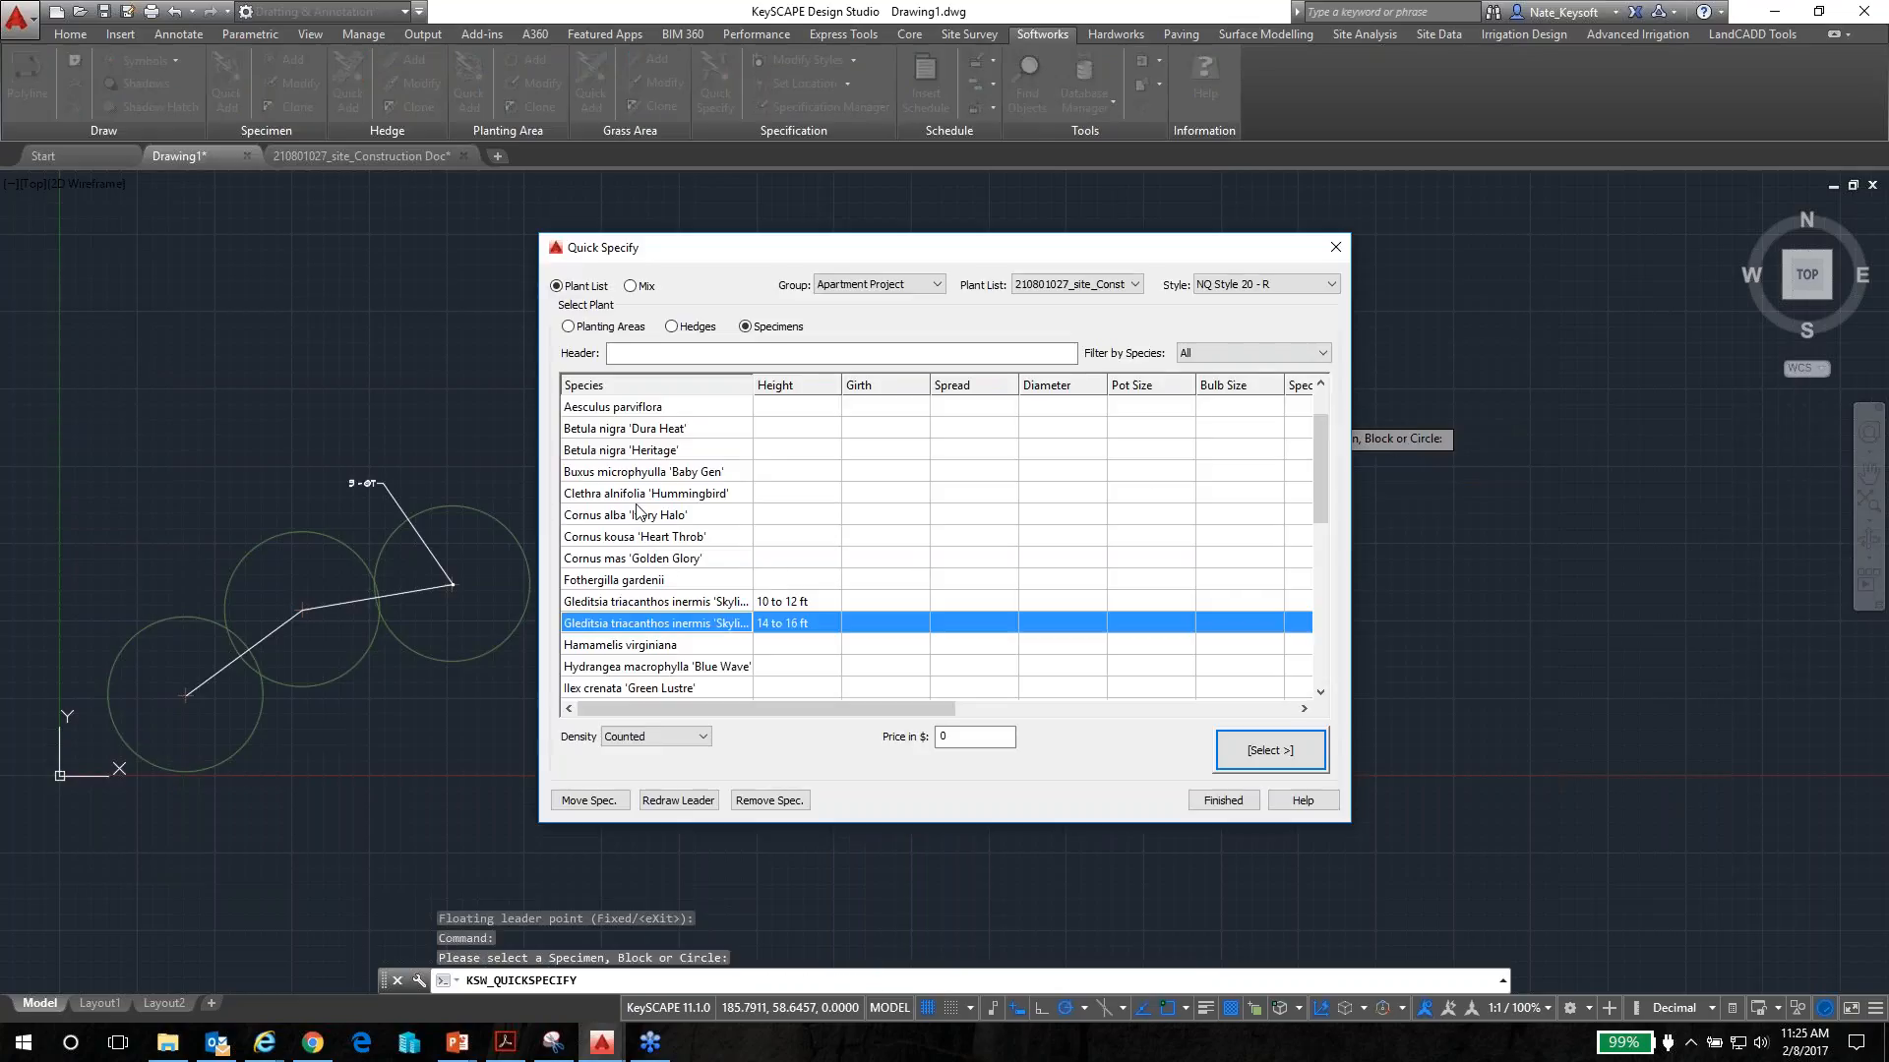
scroll(635, 497, "down", 1)
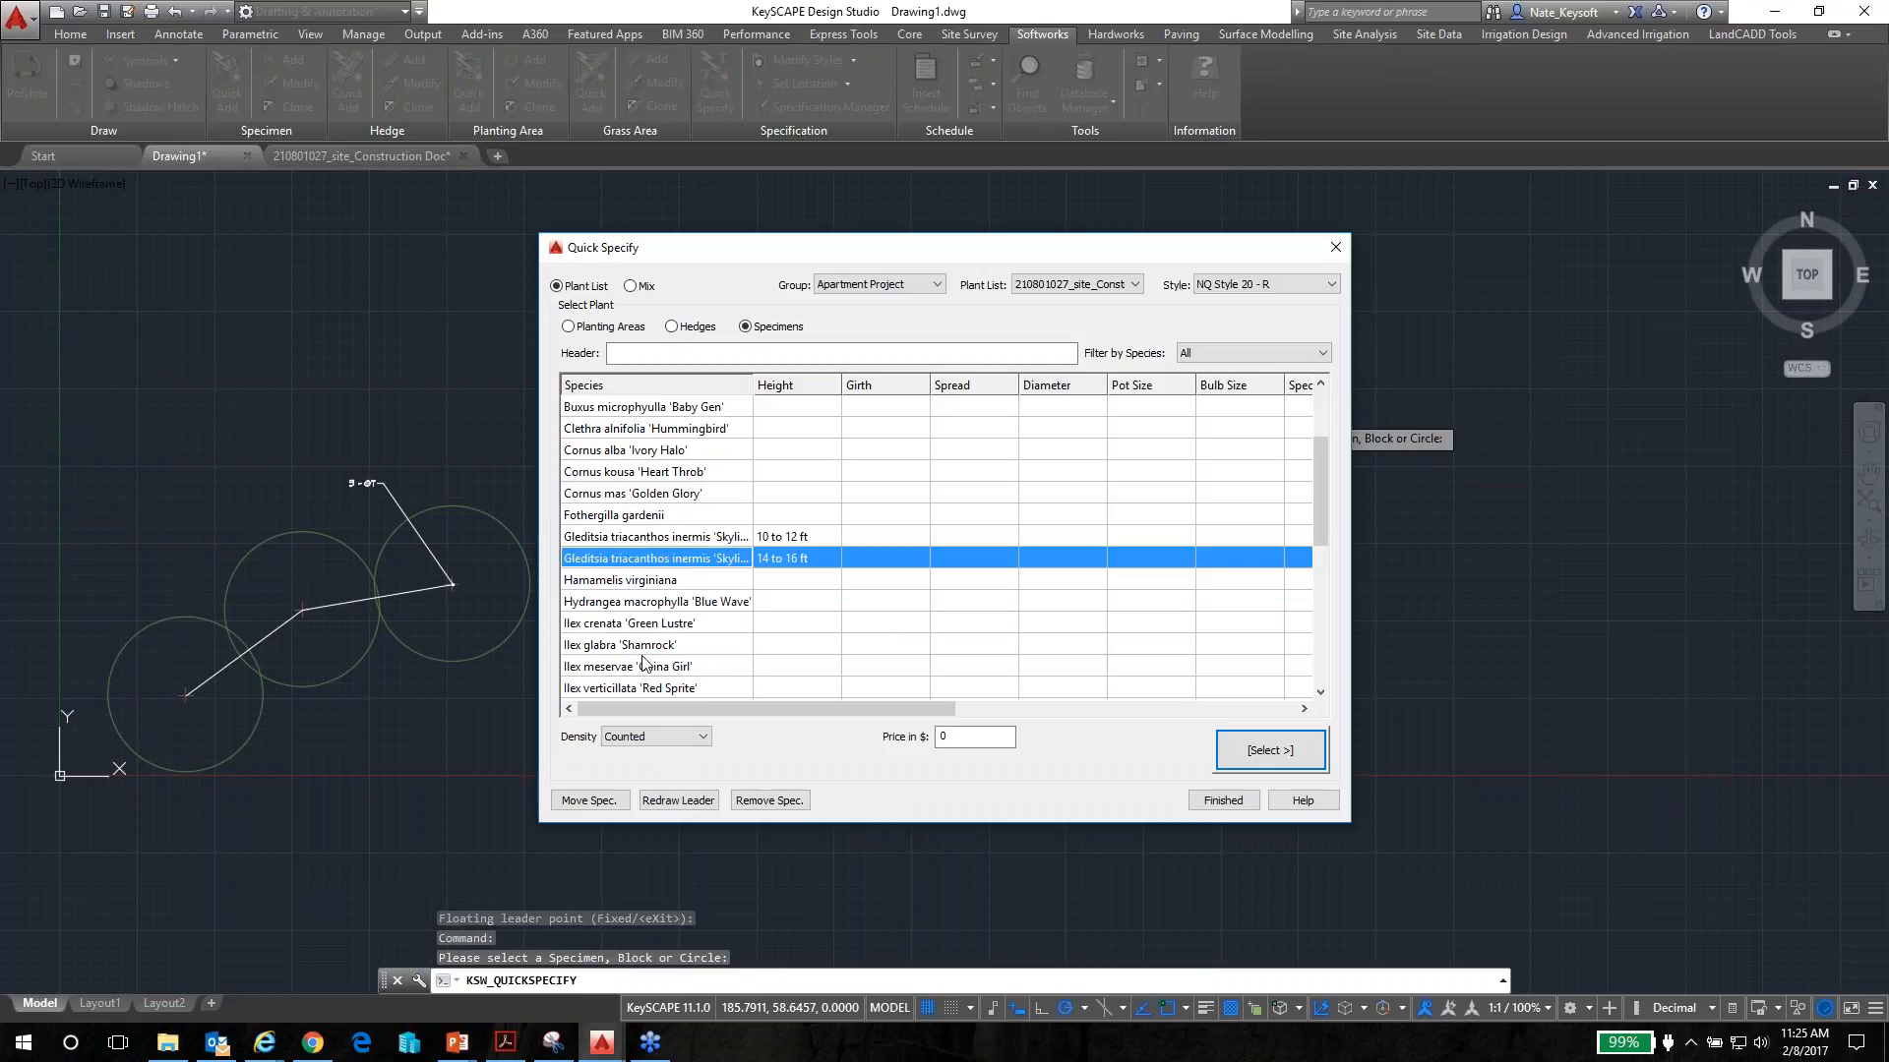
left_click(647, 623)
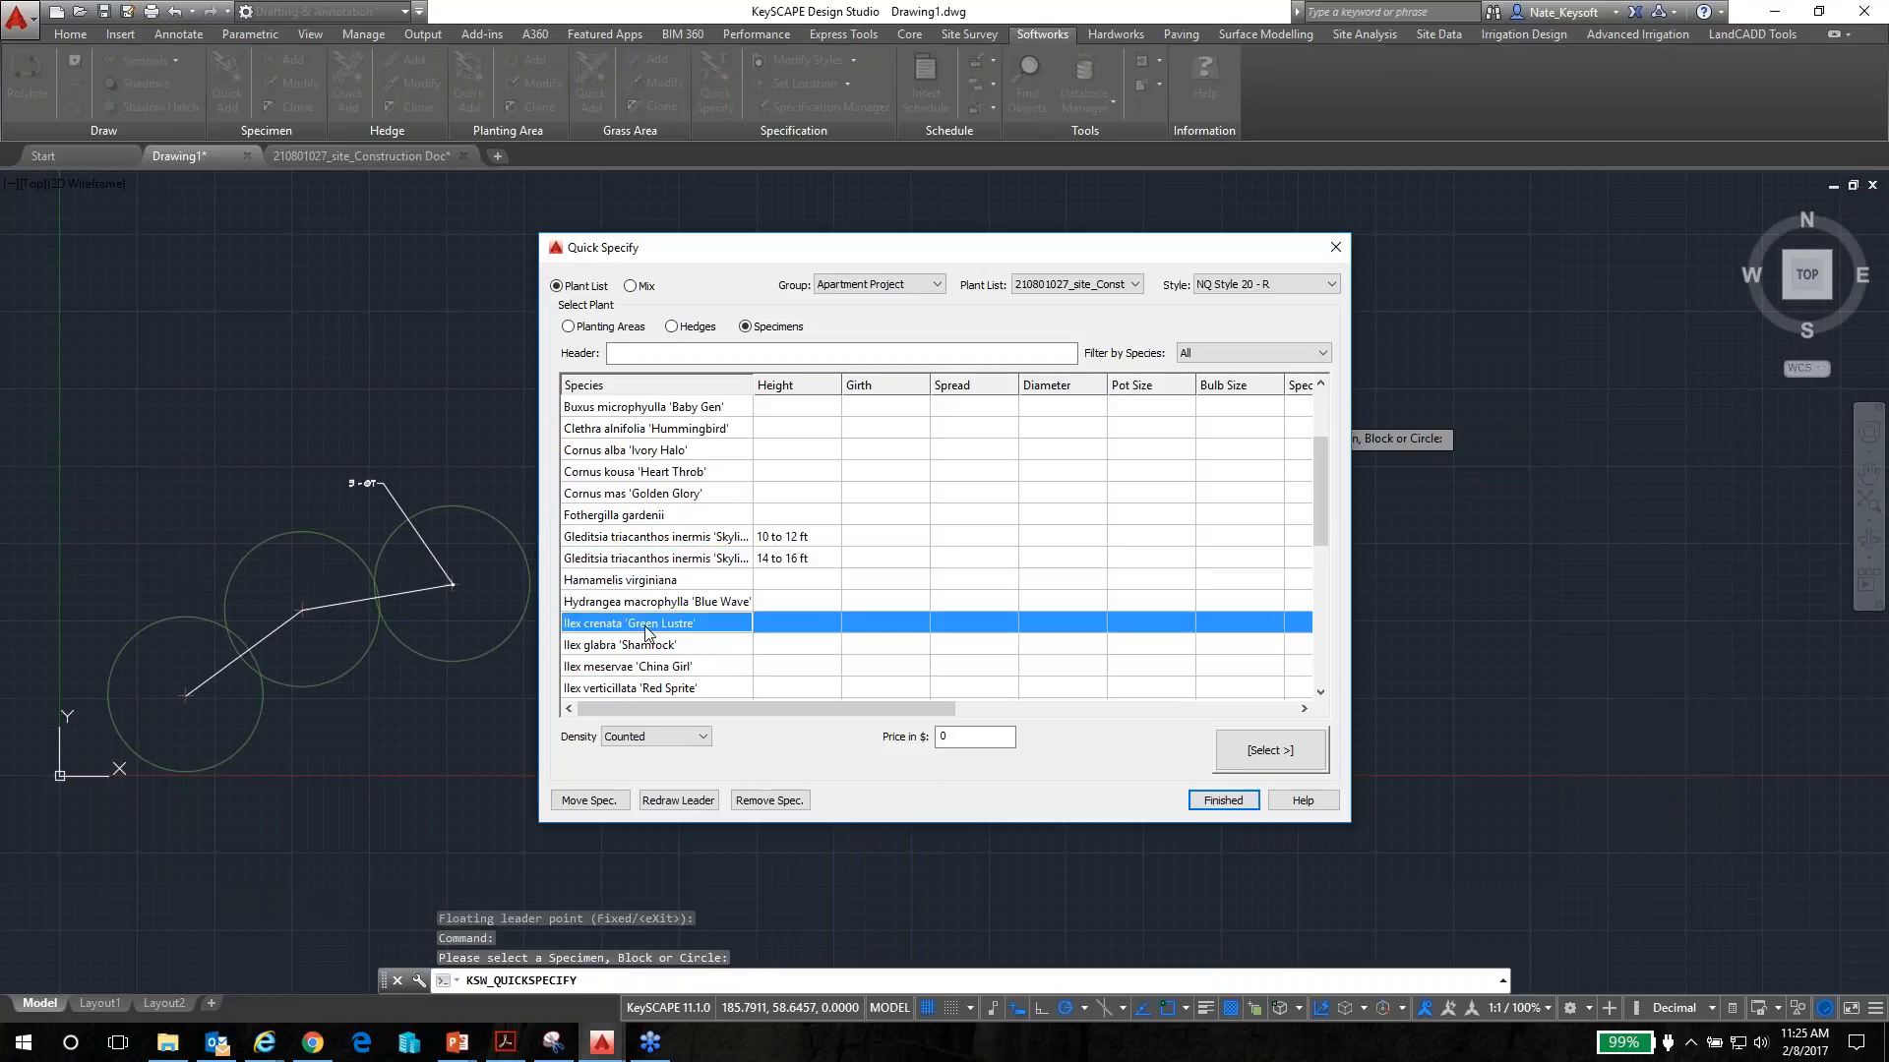
left_click(1271, 751)
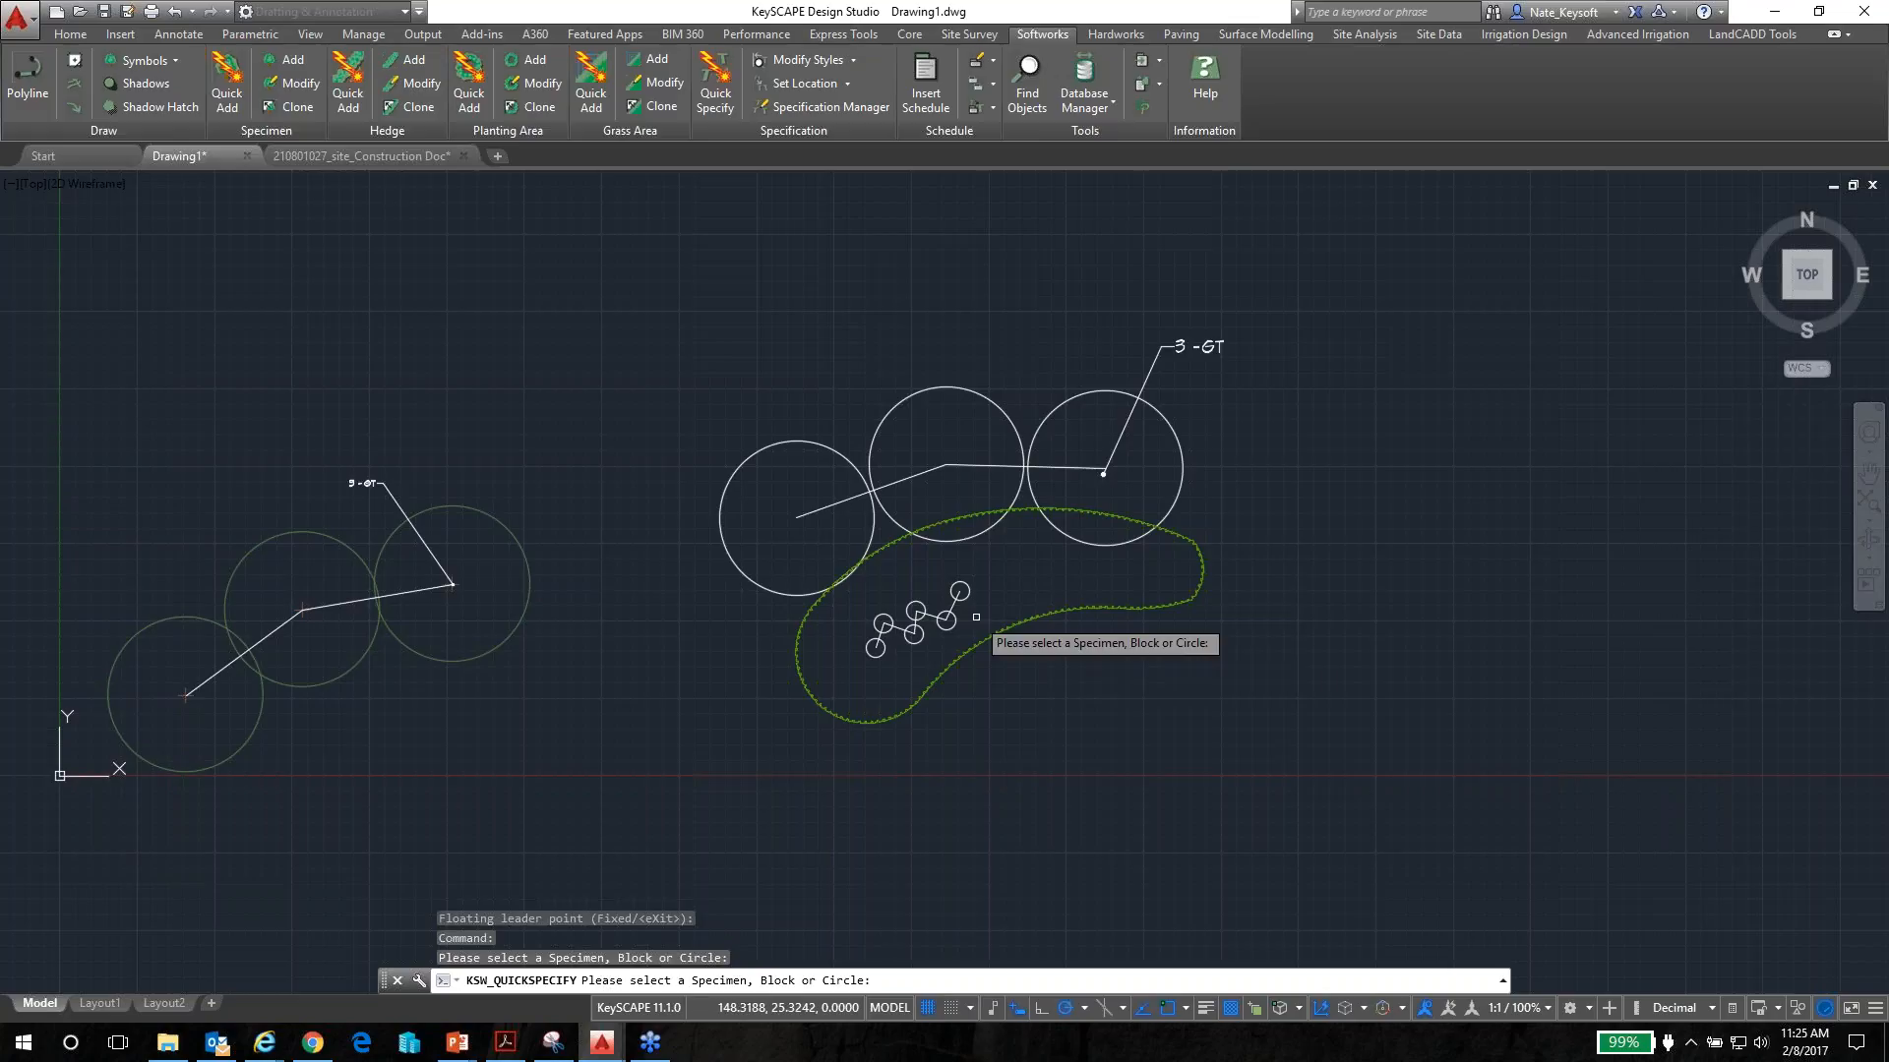
left_click(960, 591)
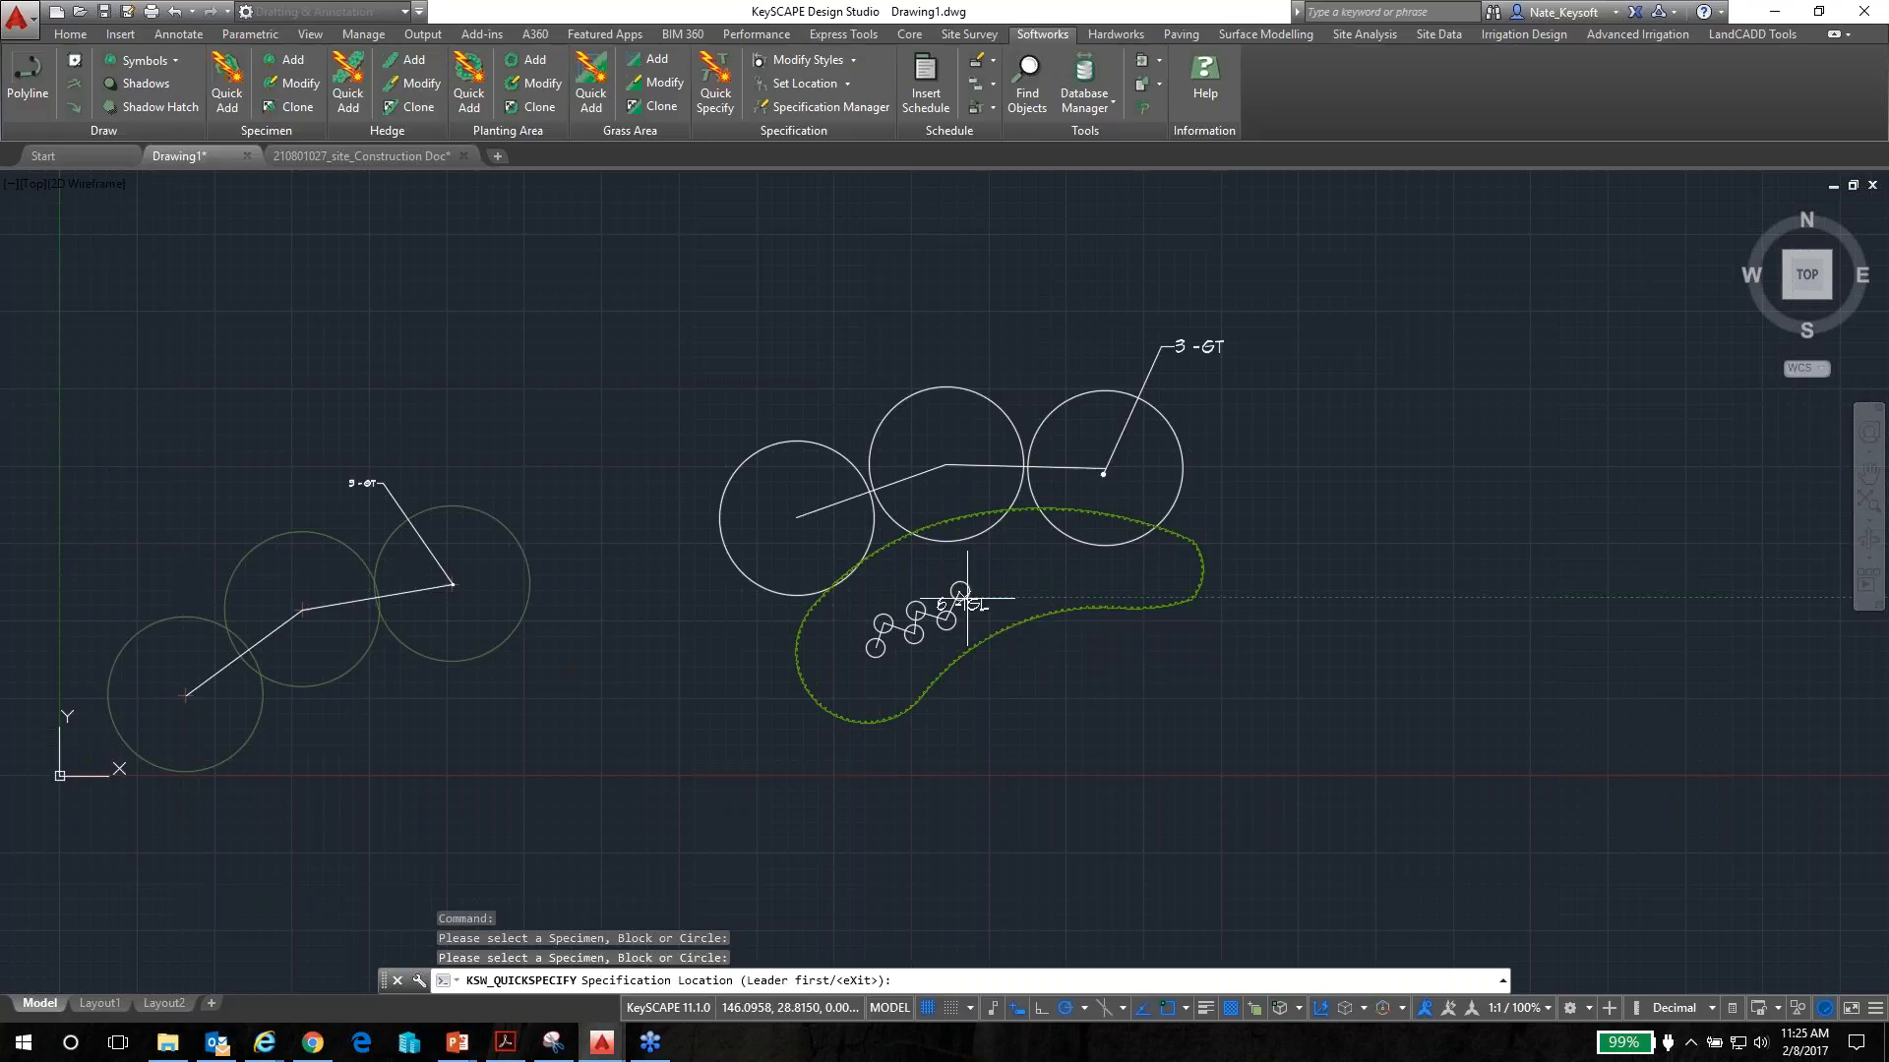
left_click(1085, 693)
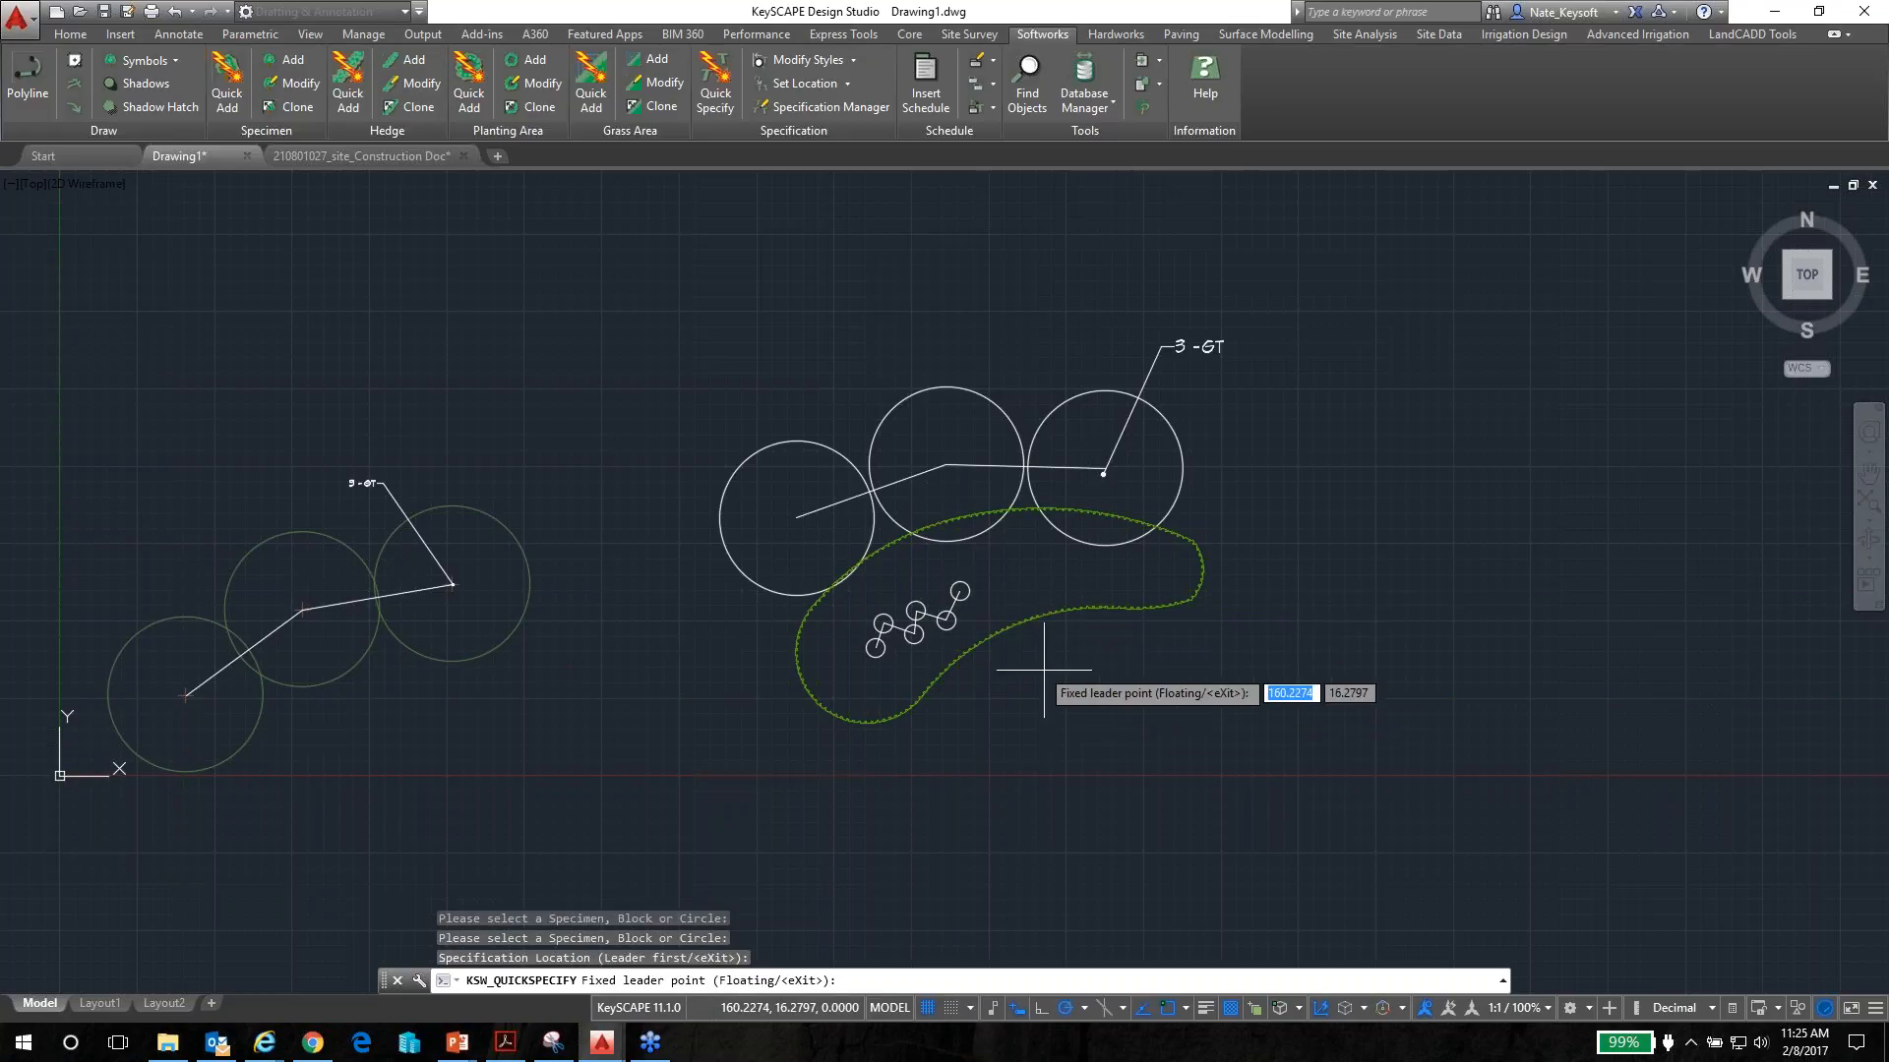
left_click(960, 591)
key("Return")
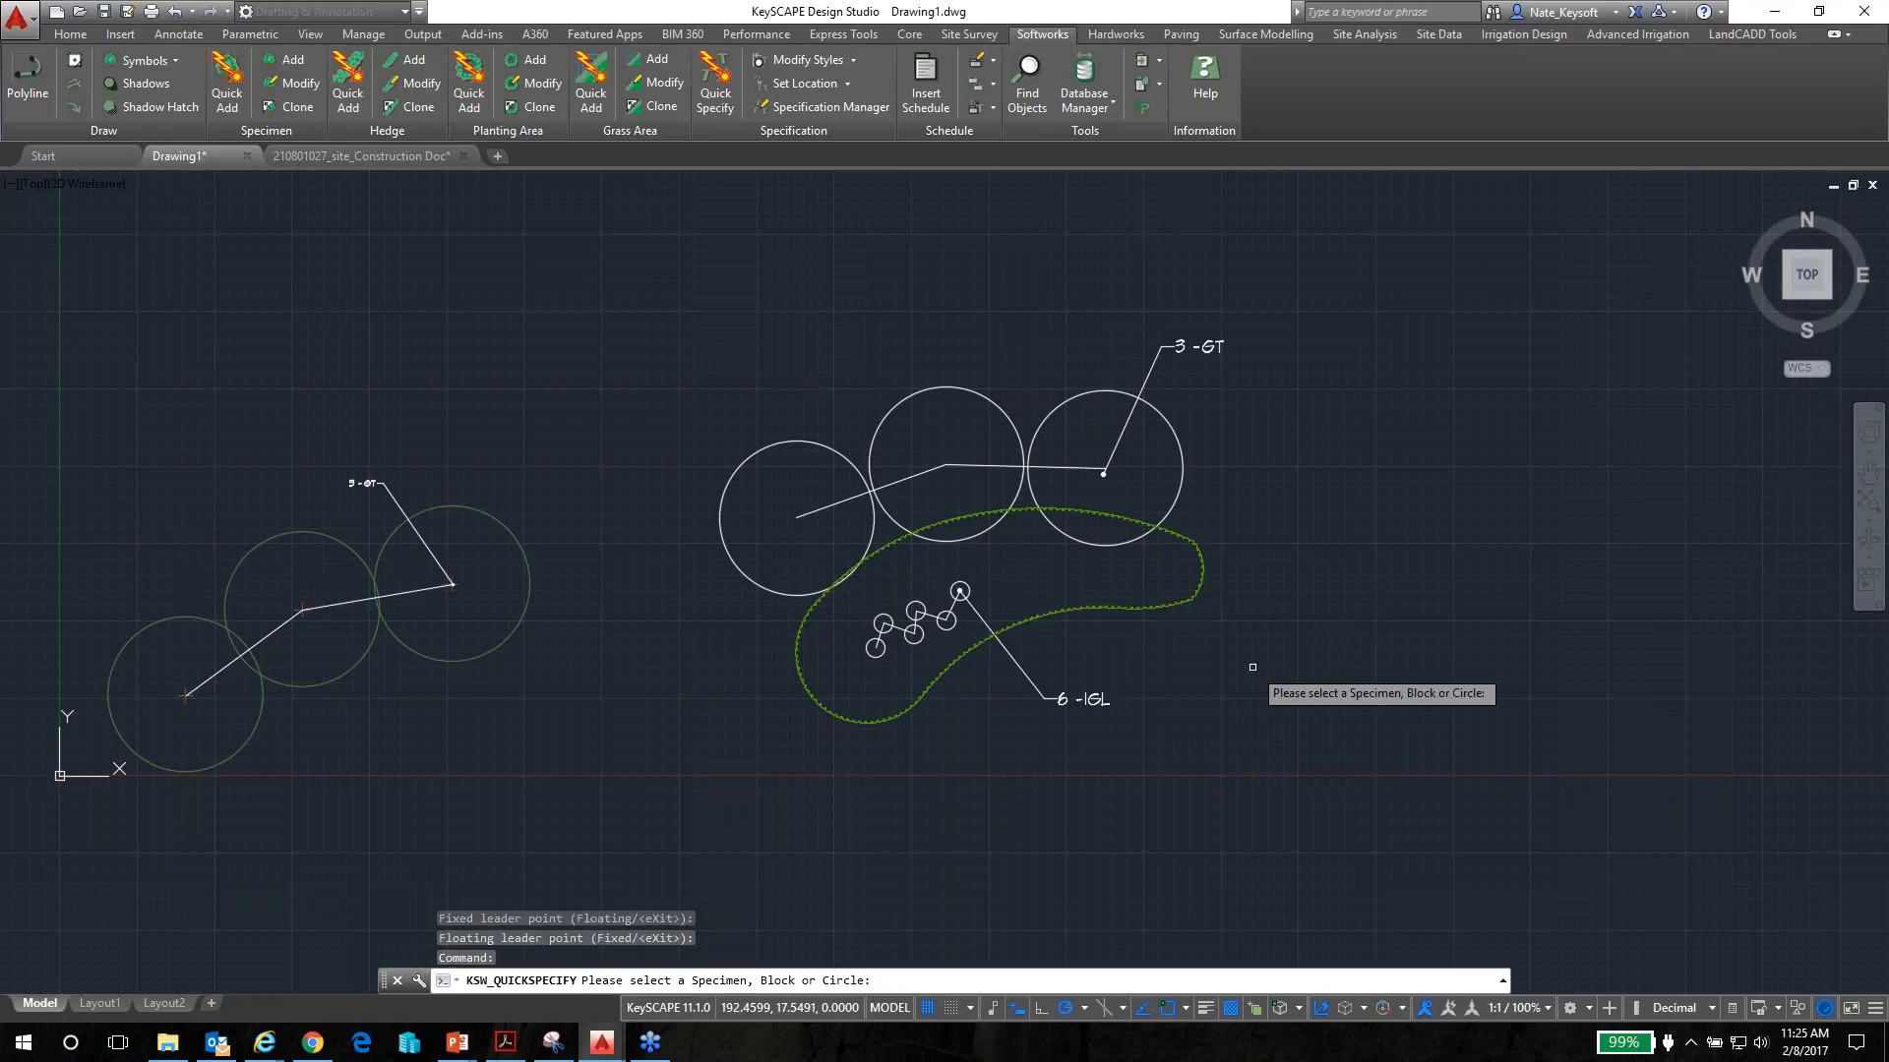
Quick-specify the curved planting area as Fothergilla gardenii, with its label outside the lower-right edge and a leader into the bed, then finish specifying
key("Return")
left_click(593, 330)
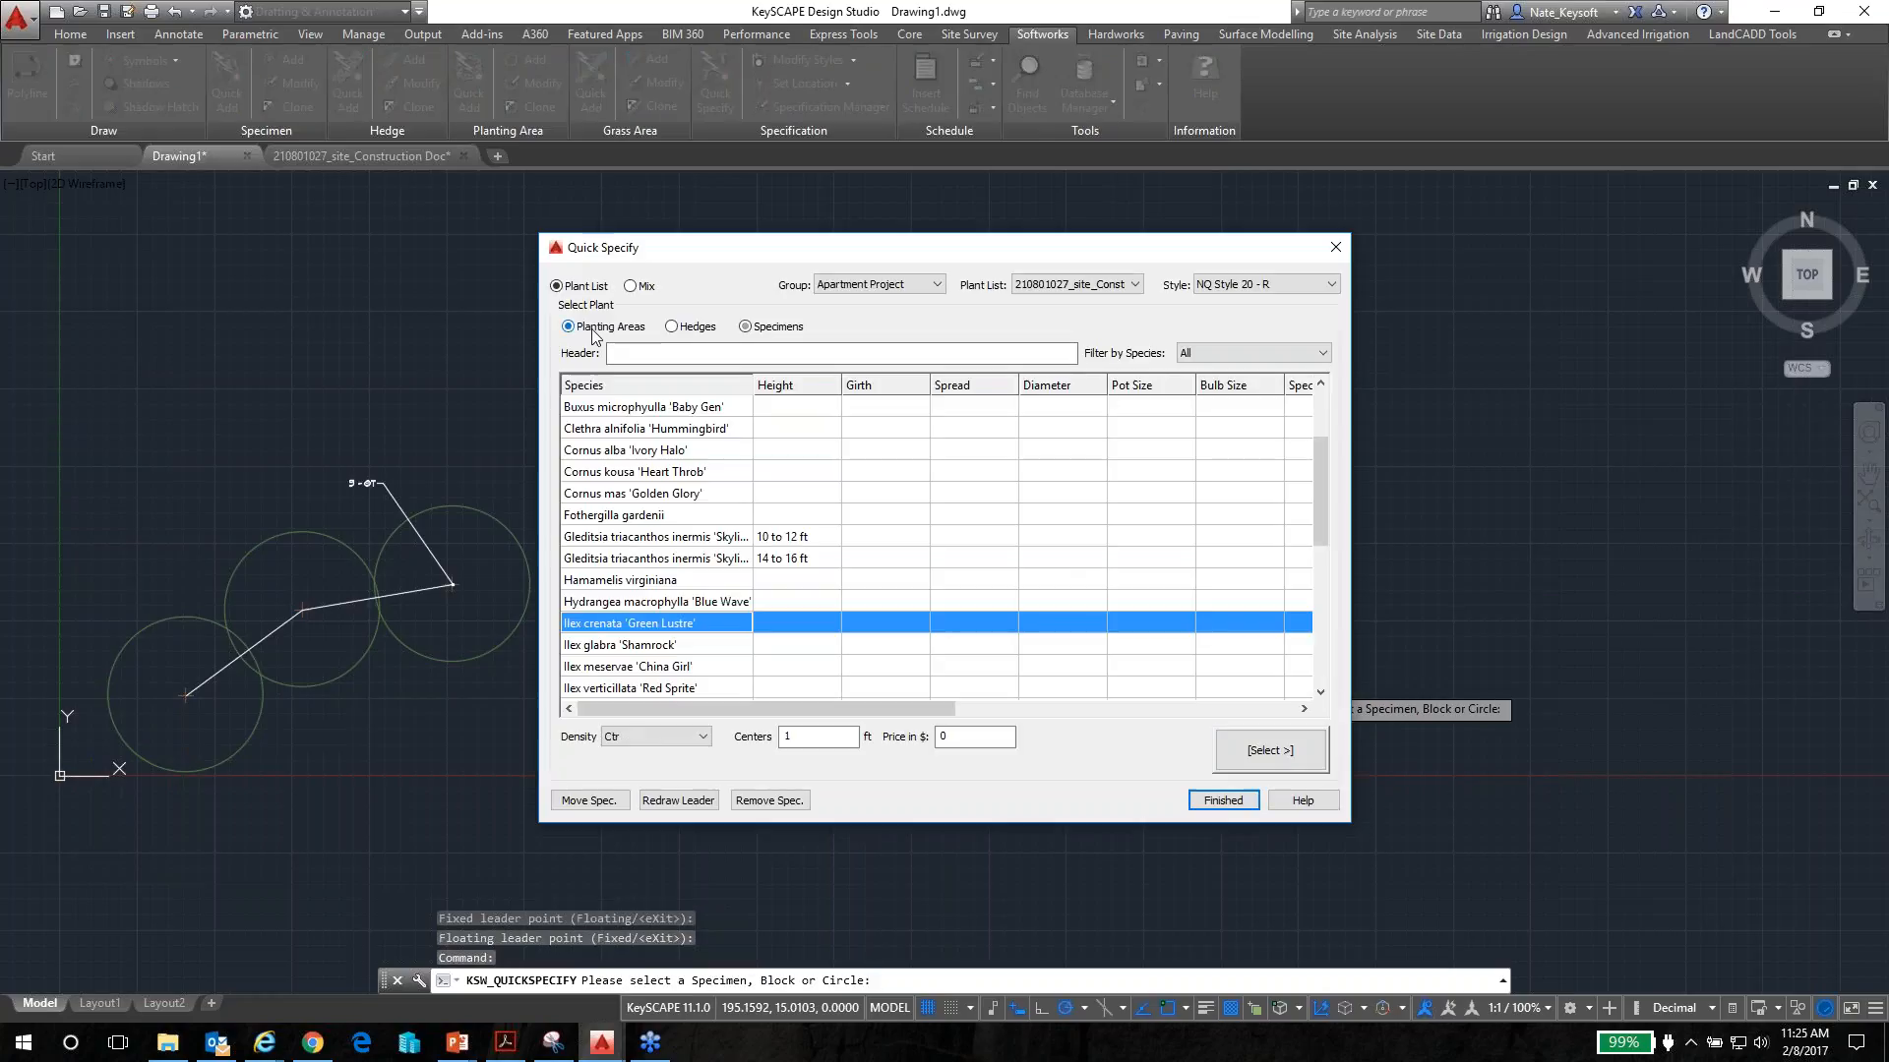
scroll(686, 630, "up", 1)
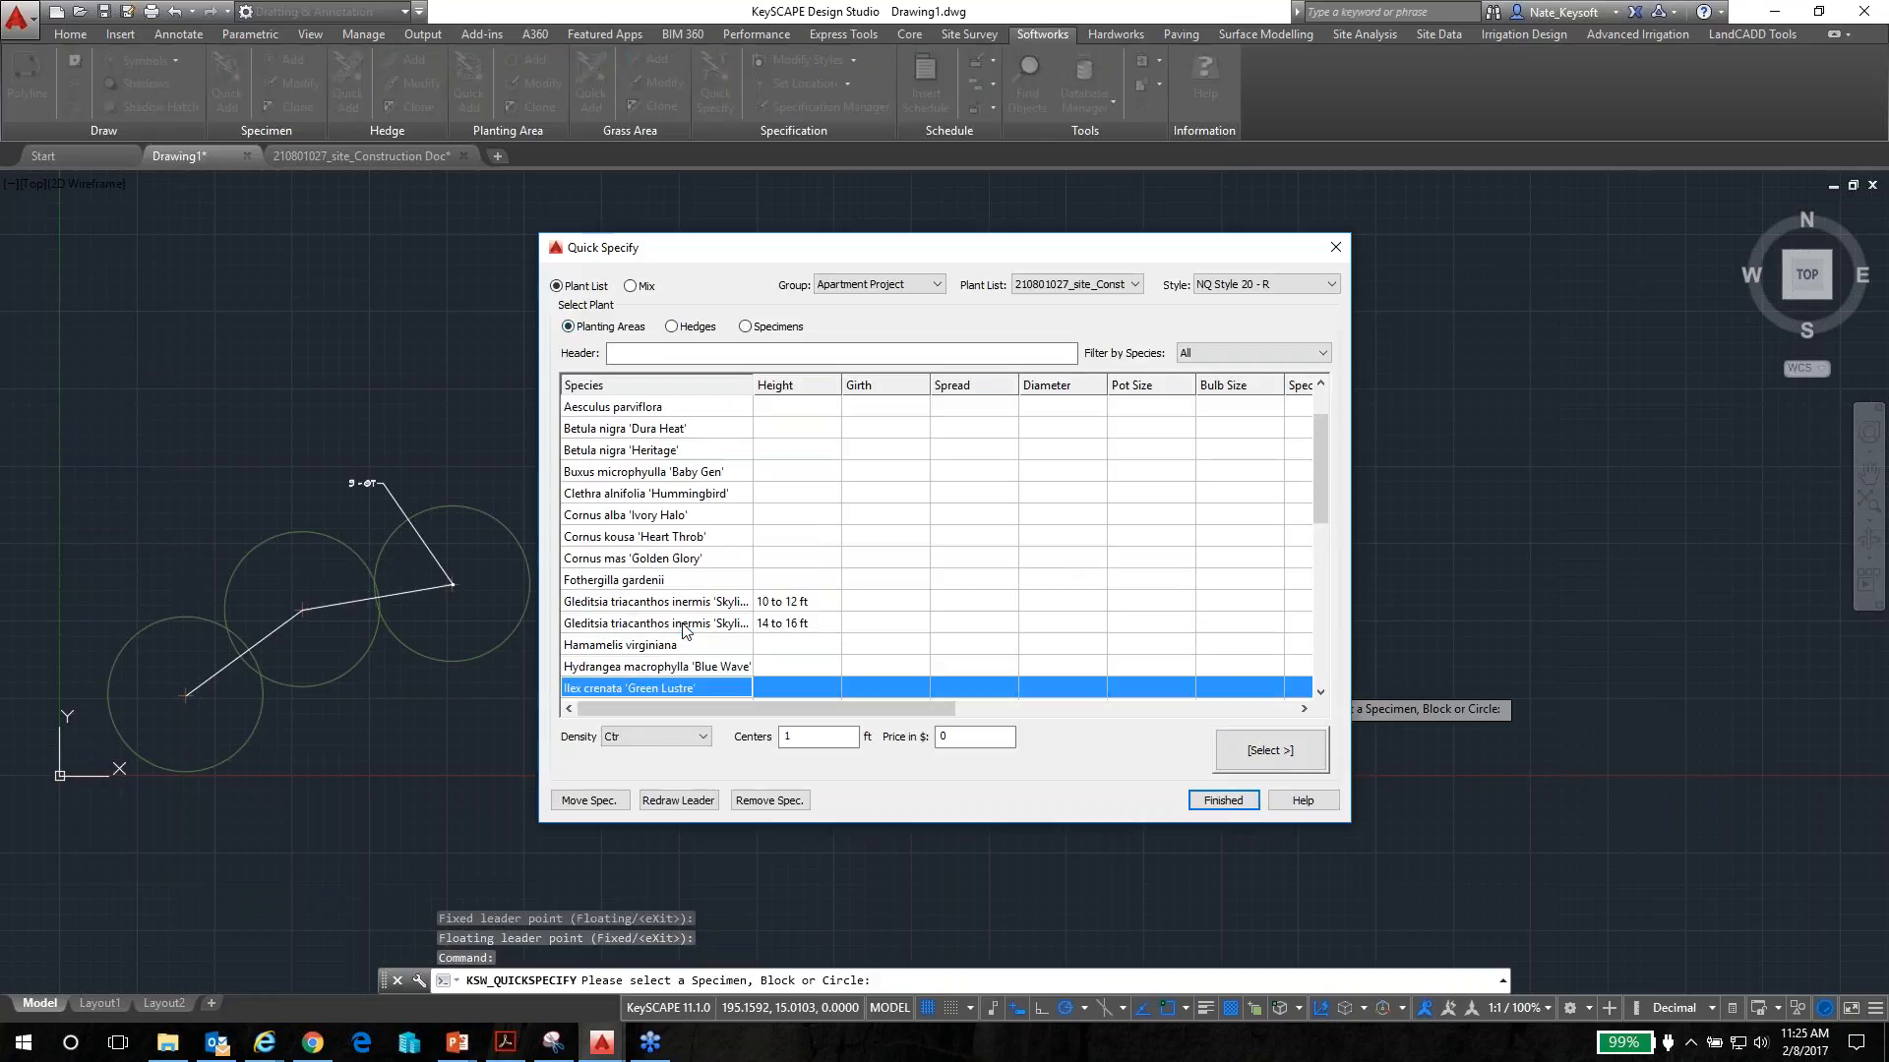
left_click(635, 580)
left_click(1259, 753)
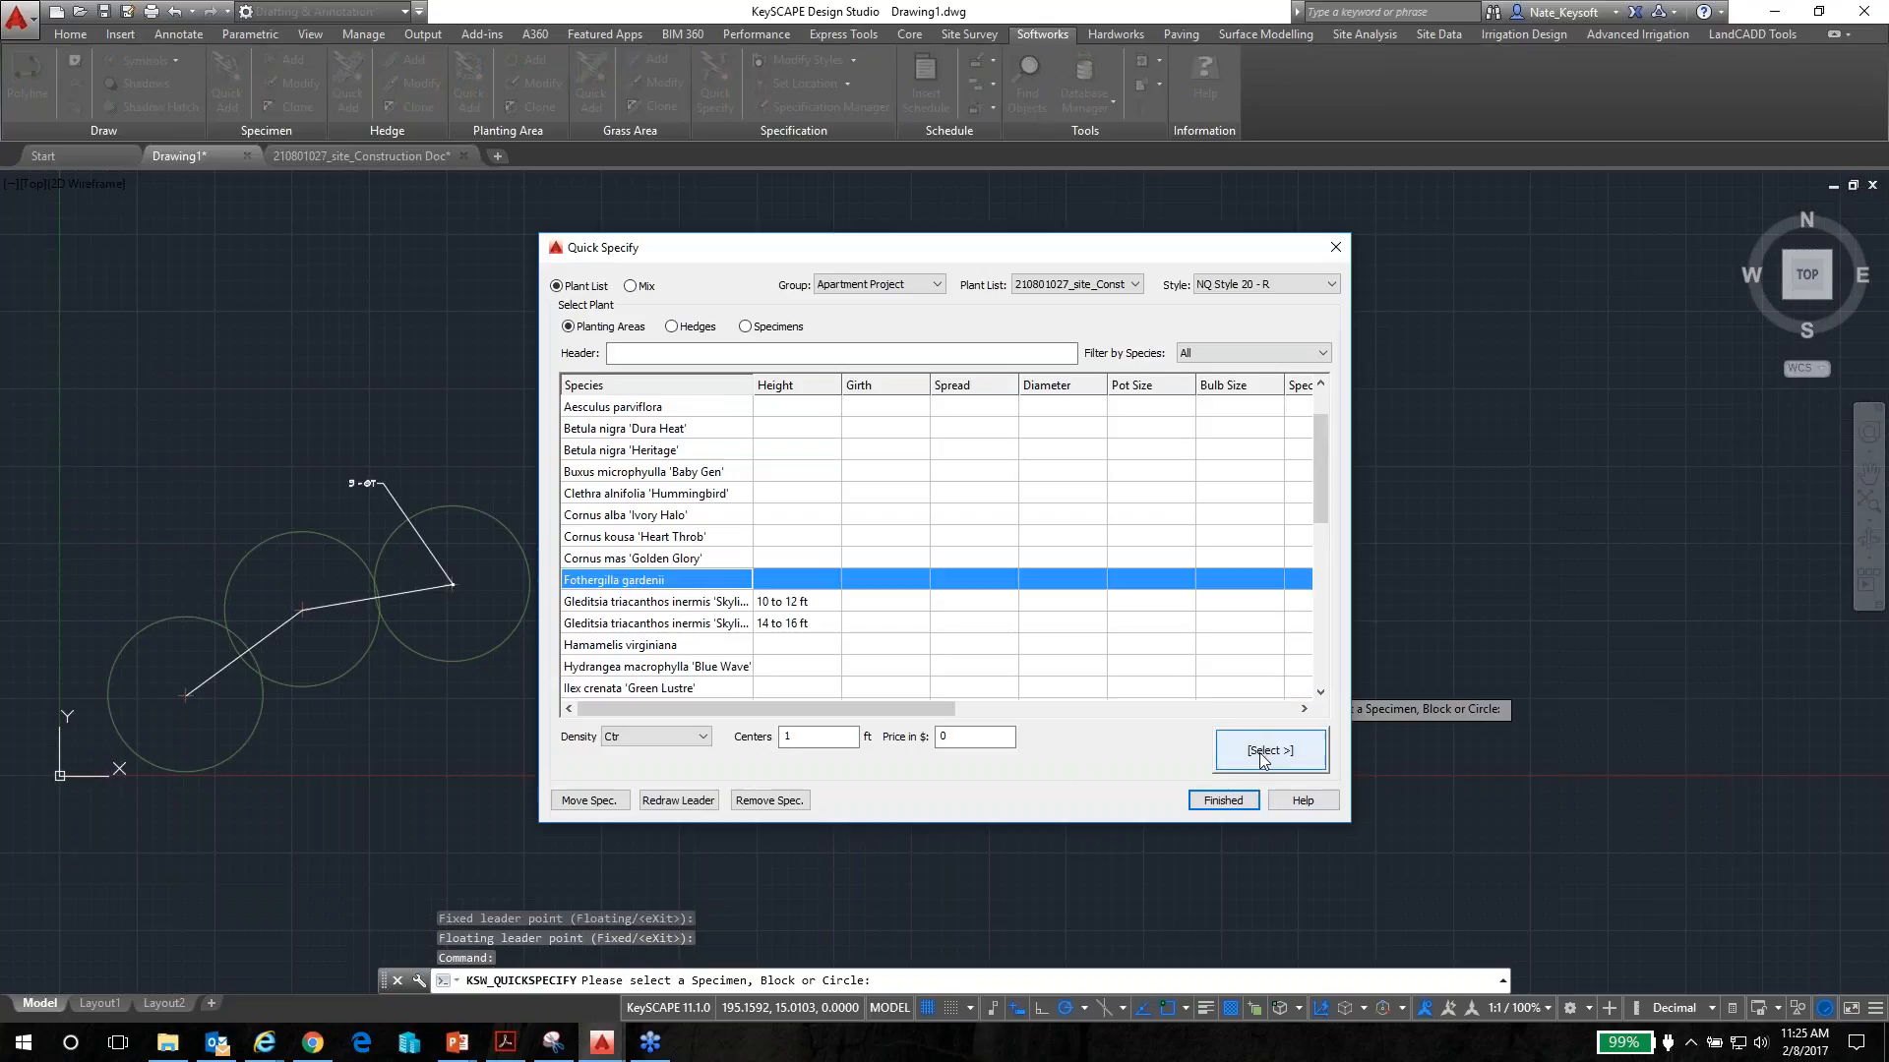
left_click(1200, 558)
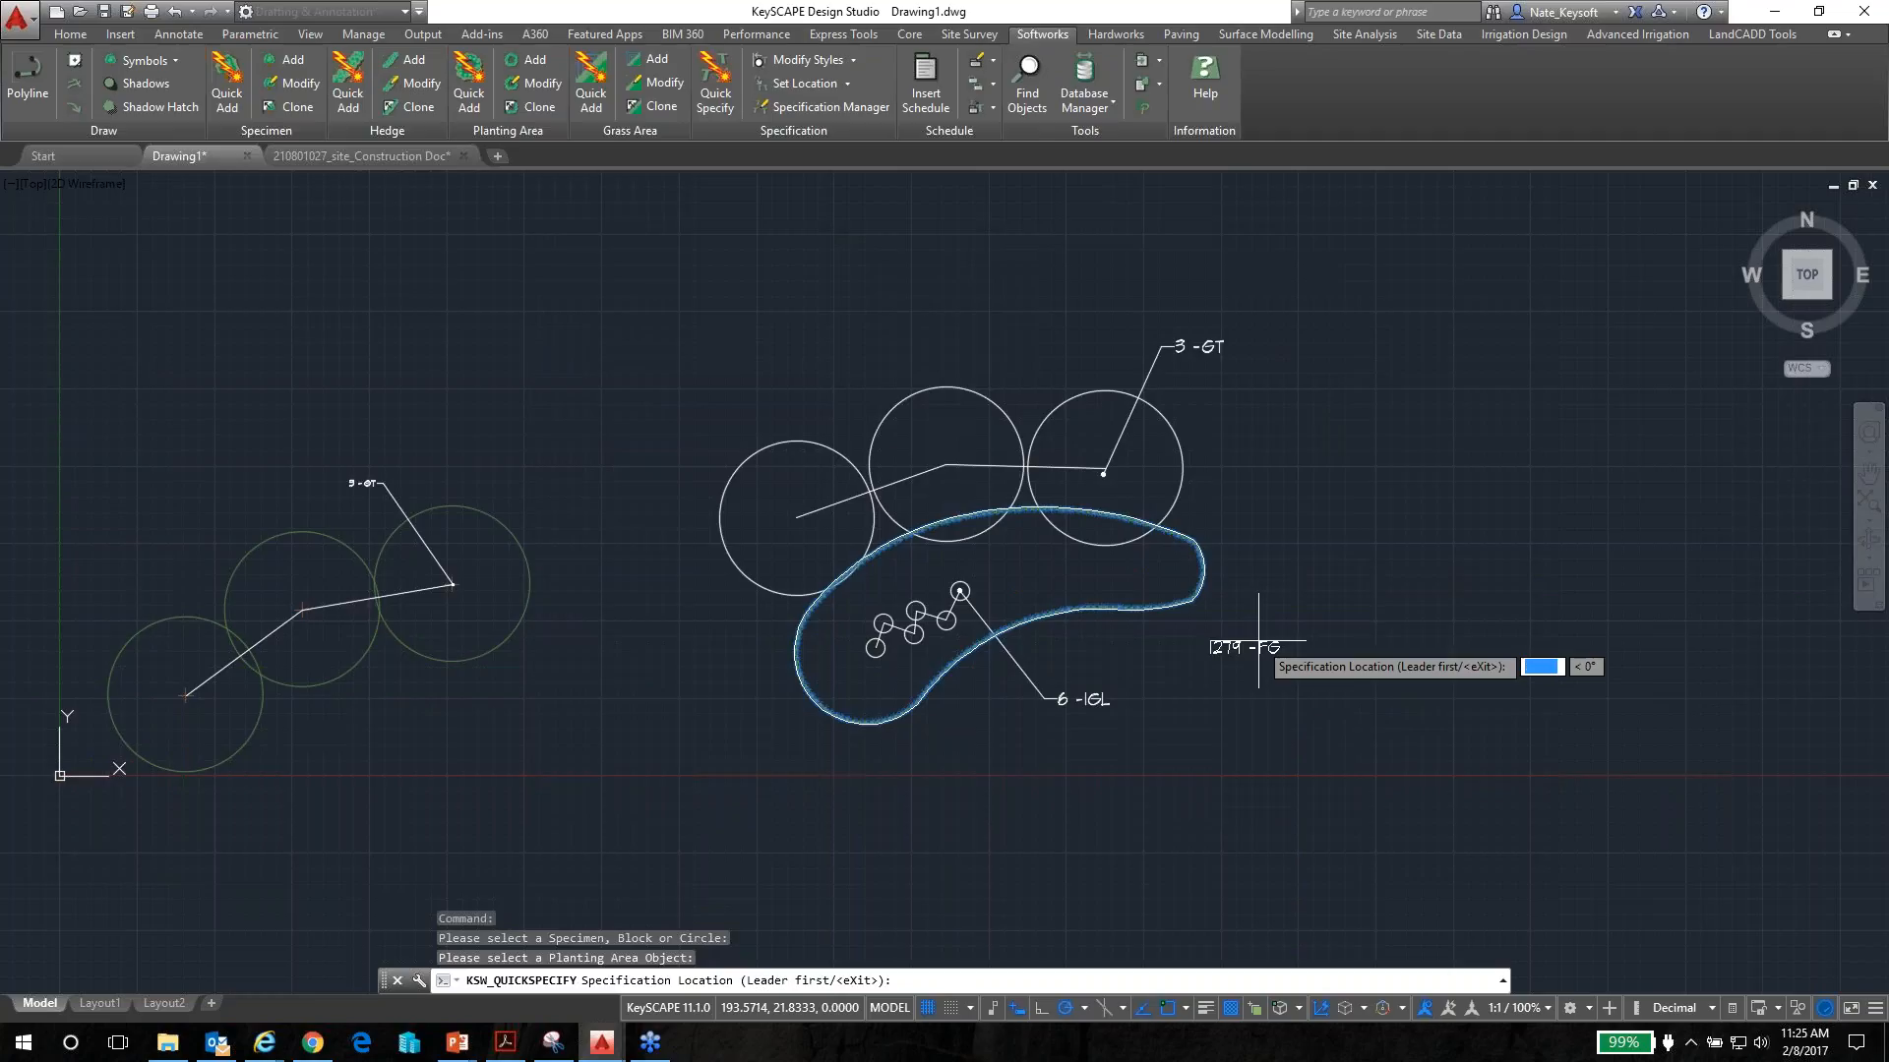
left_click(1259, 640)
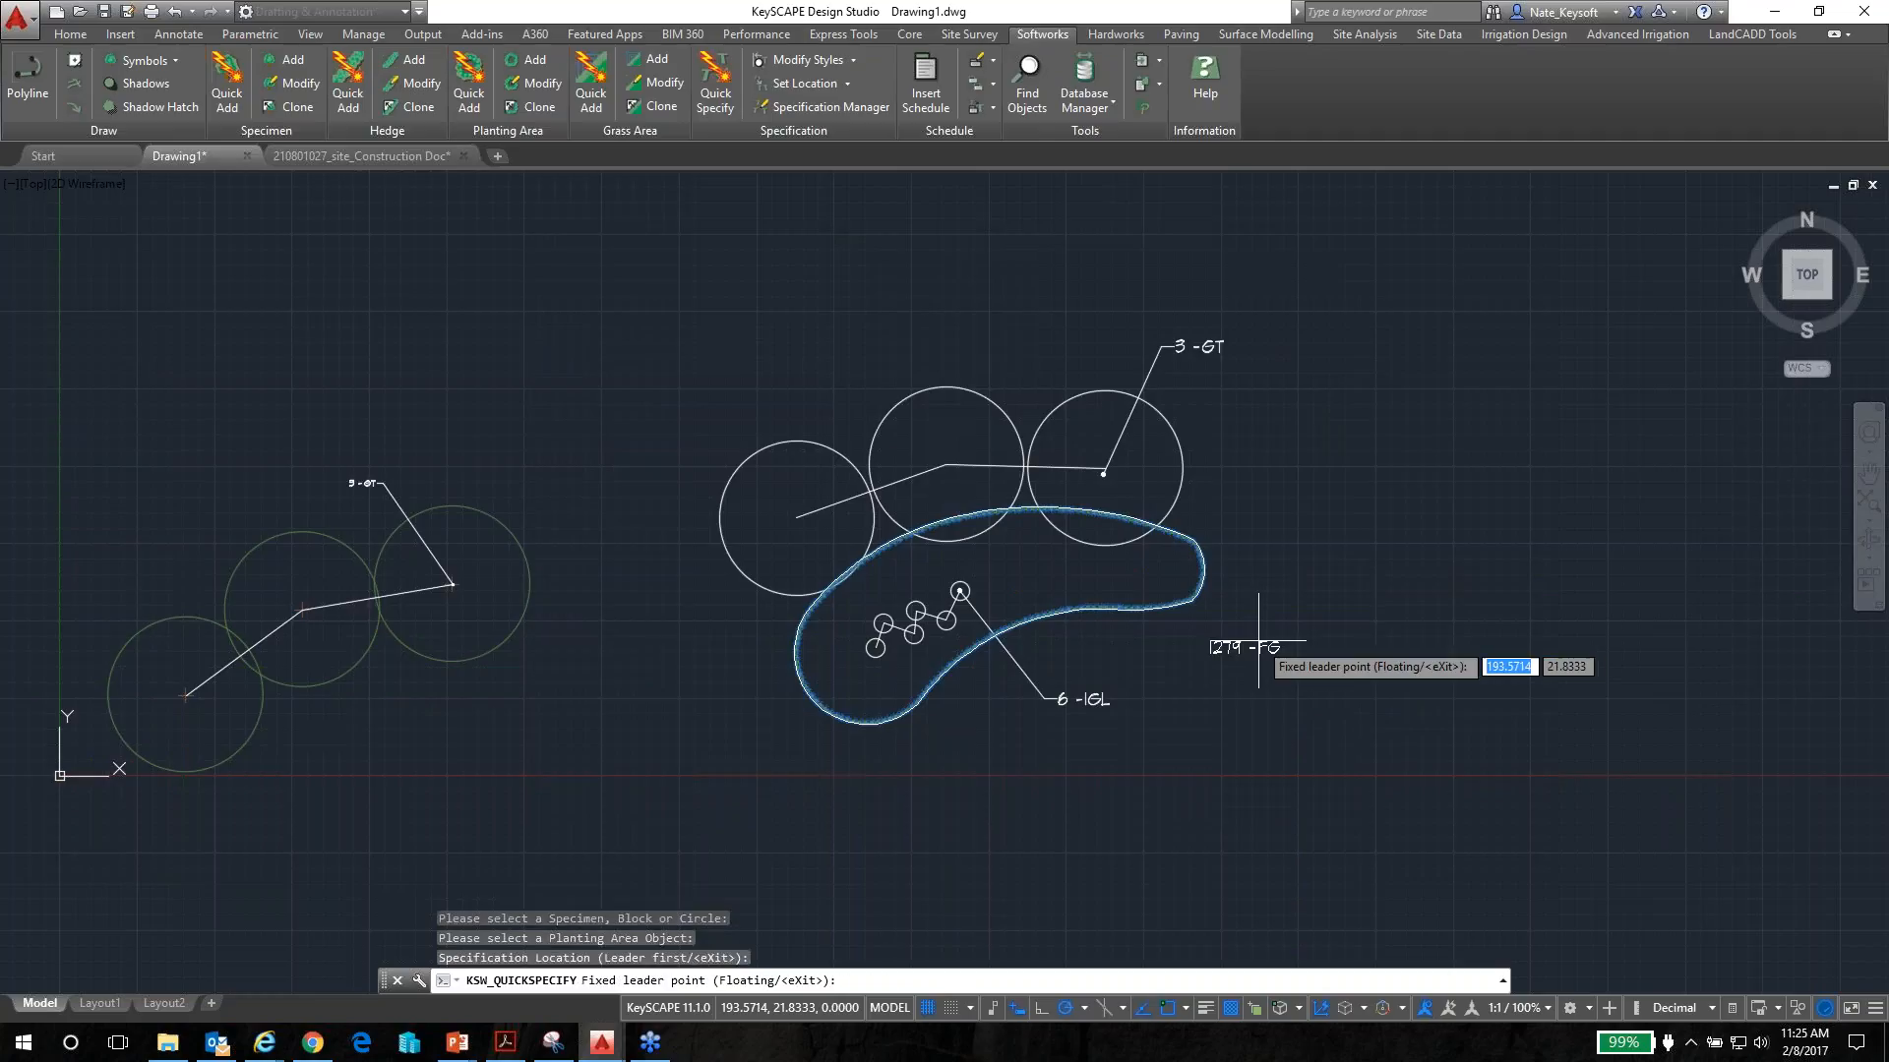
left_click(1144, 582)
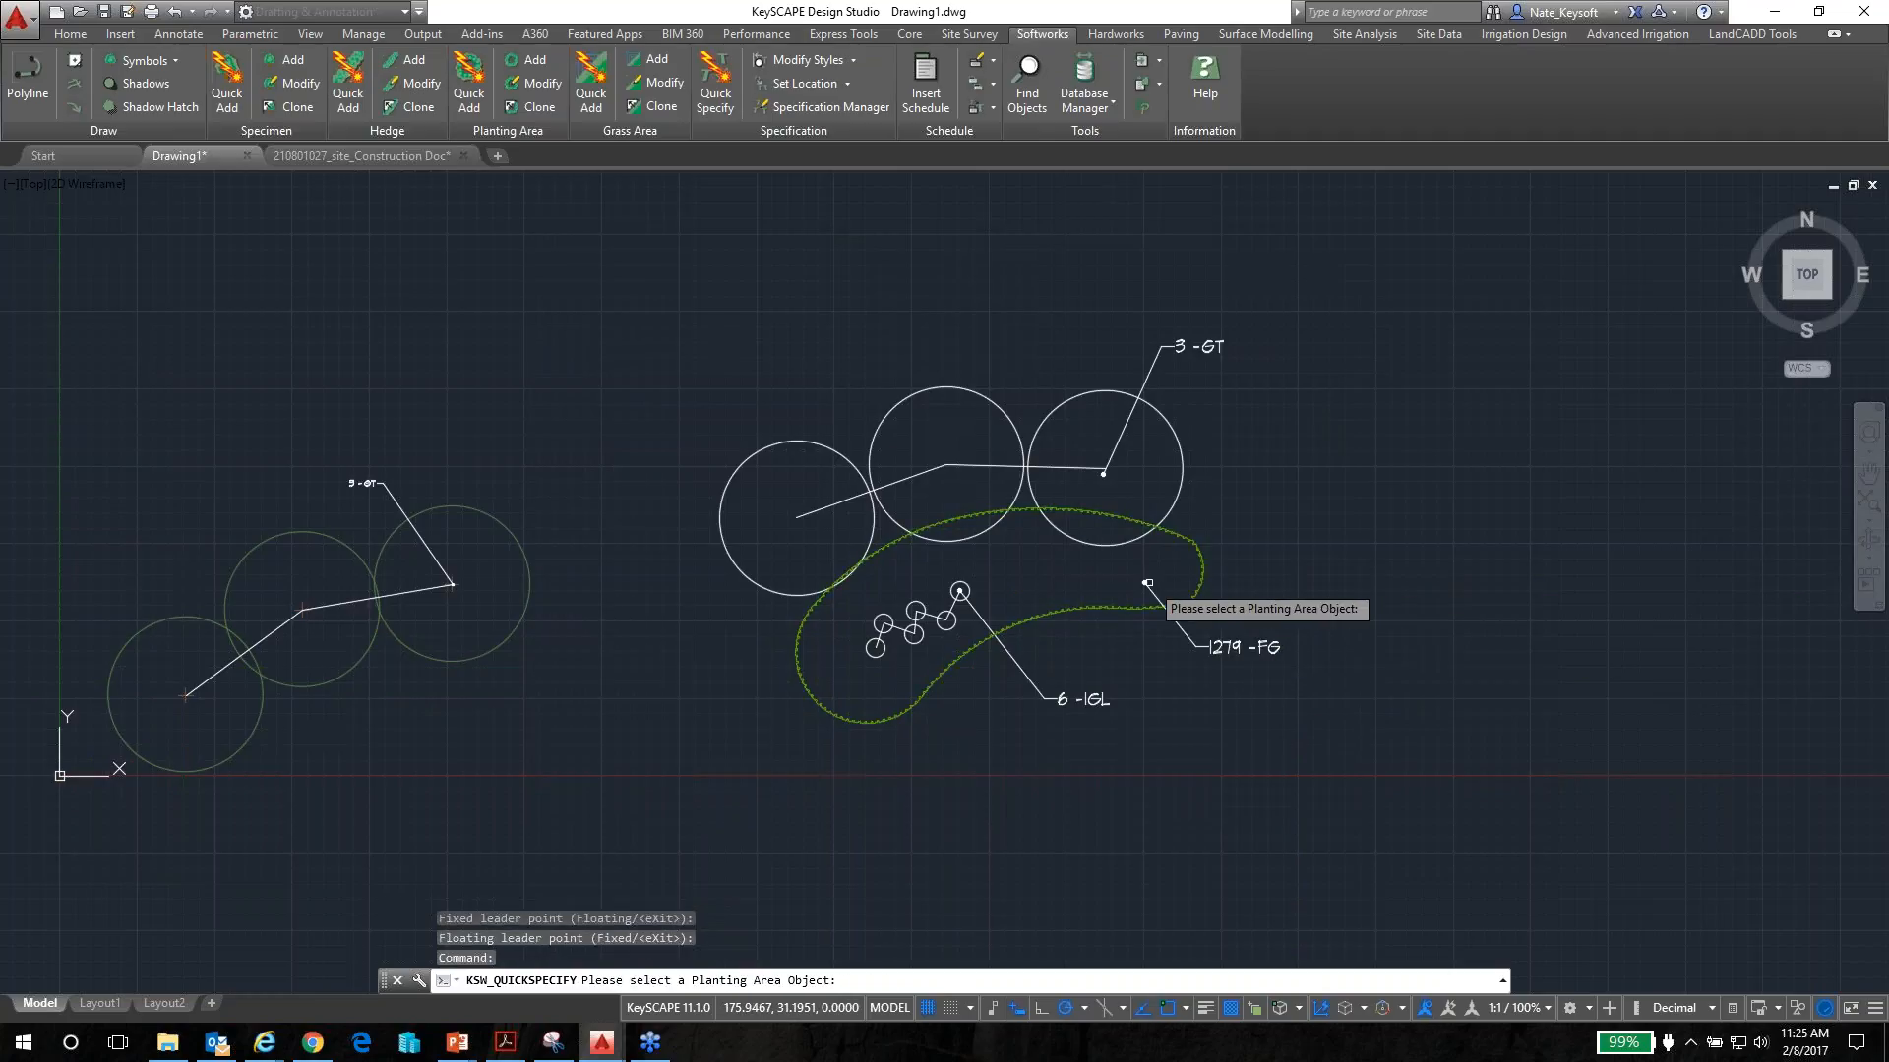
right_click(1254, 598)
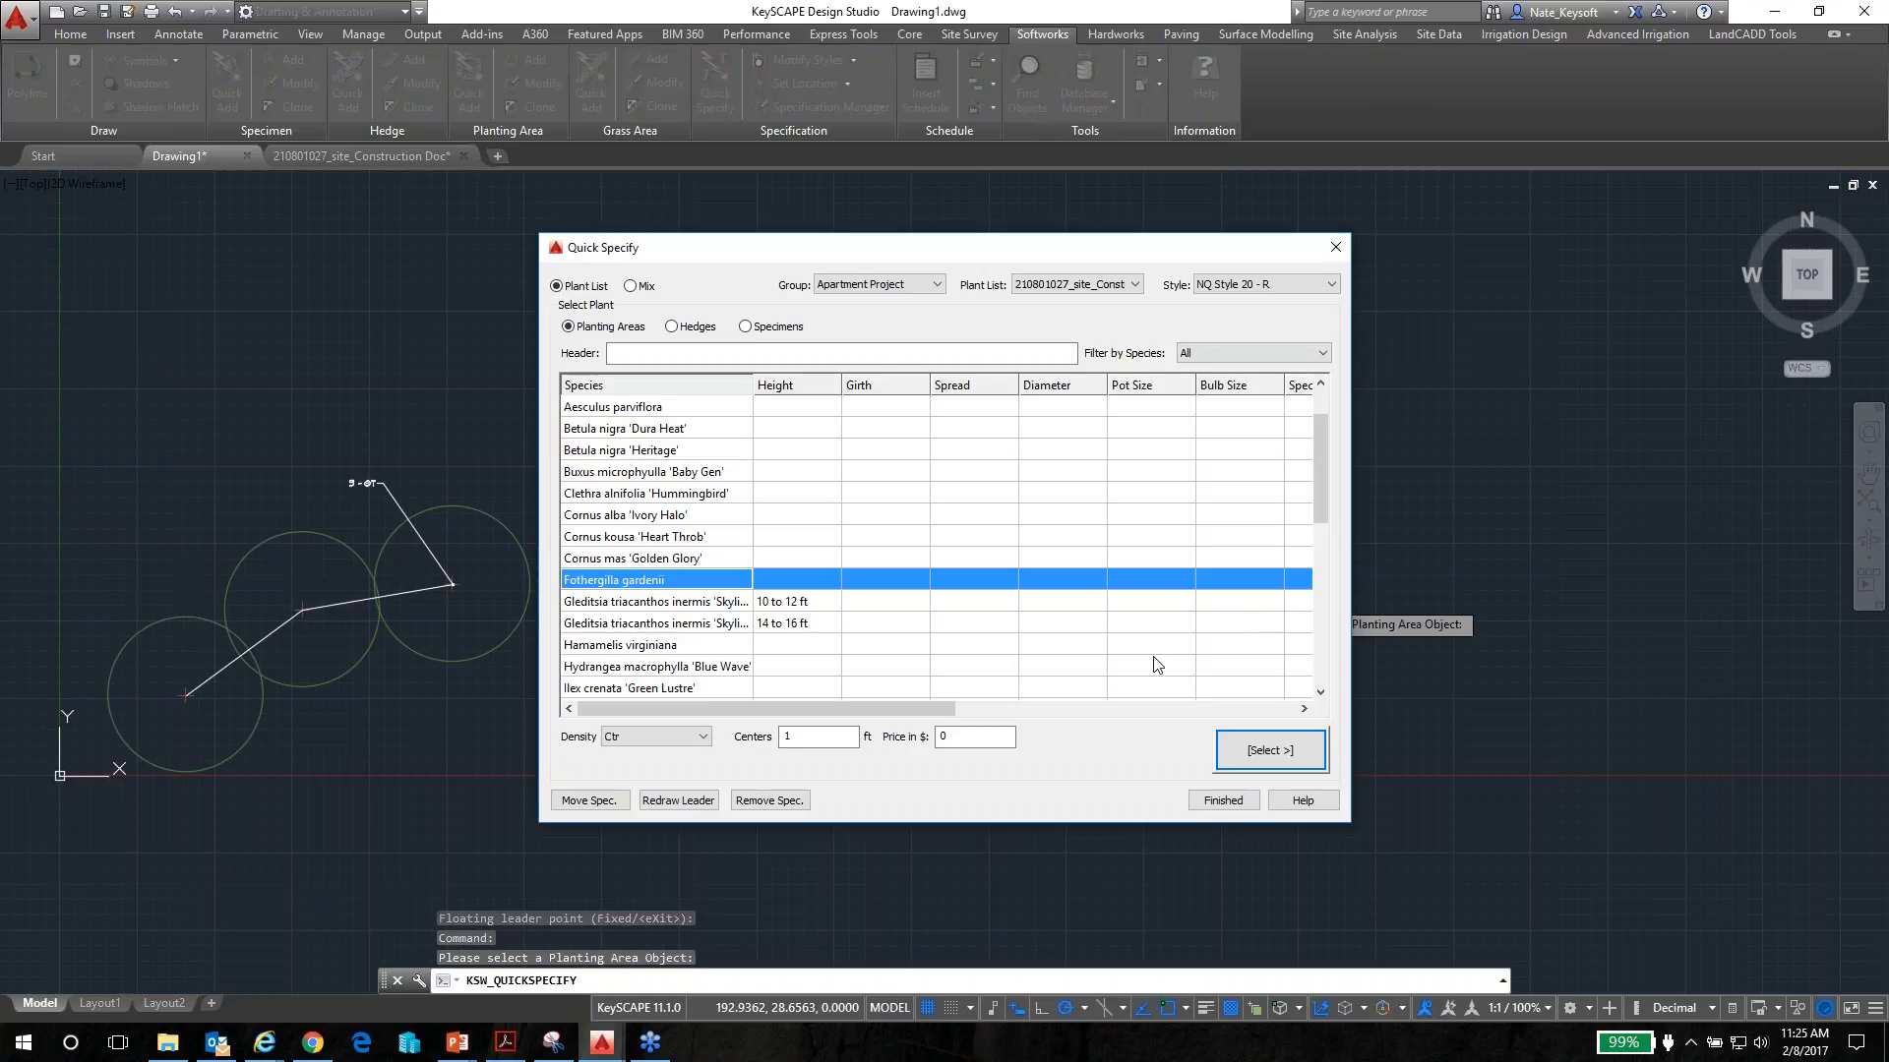
left_click(1208, 800)
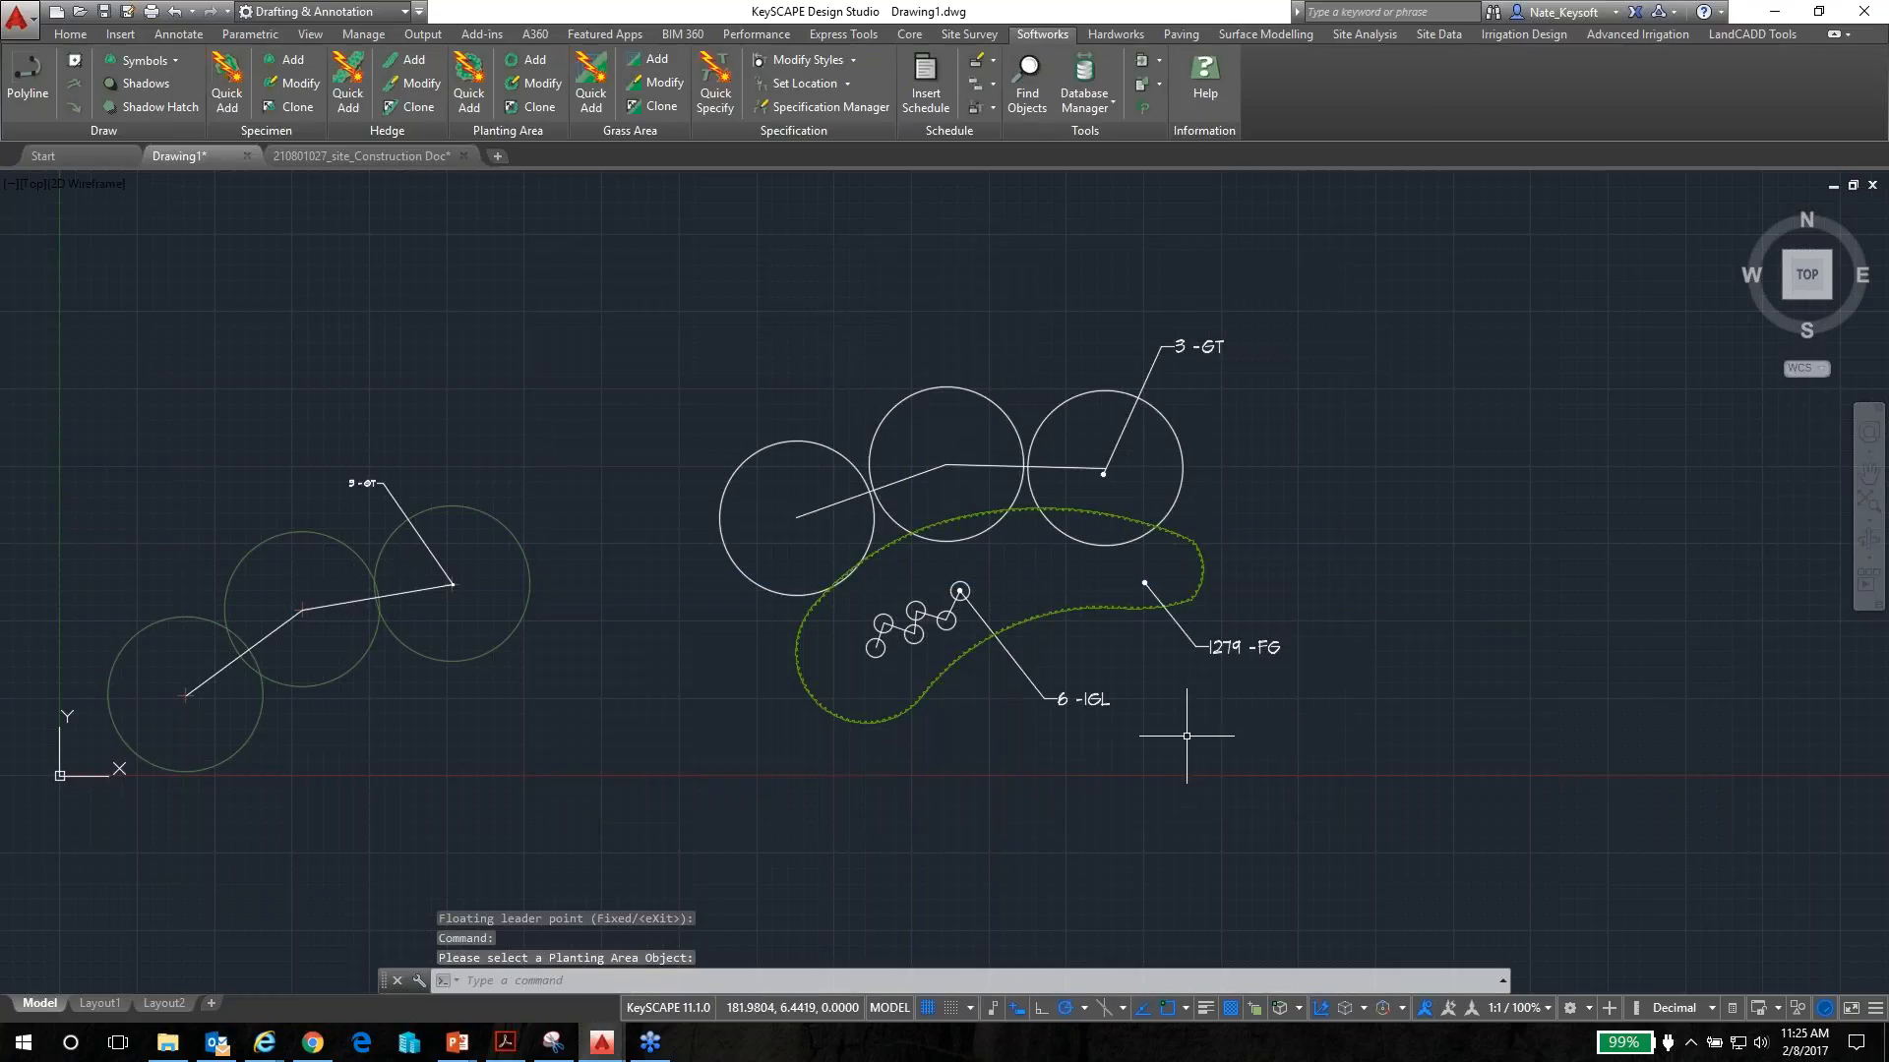
Modify the Fothergilla gardenii planting area to use Ctr density with plant centers of 2 ft
middle_click_drag(1181, 725, 1024, 750)
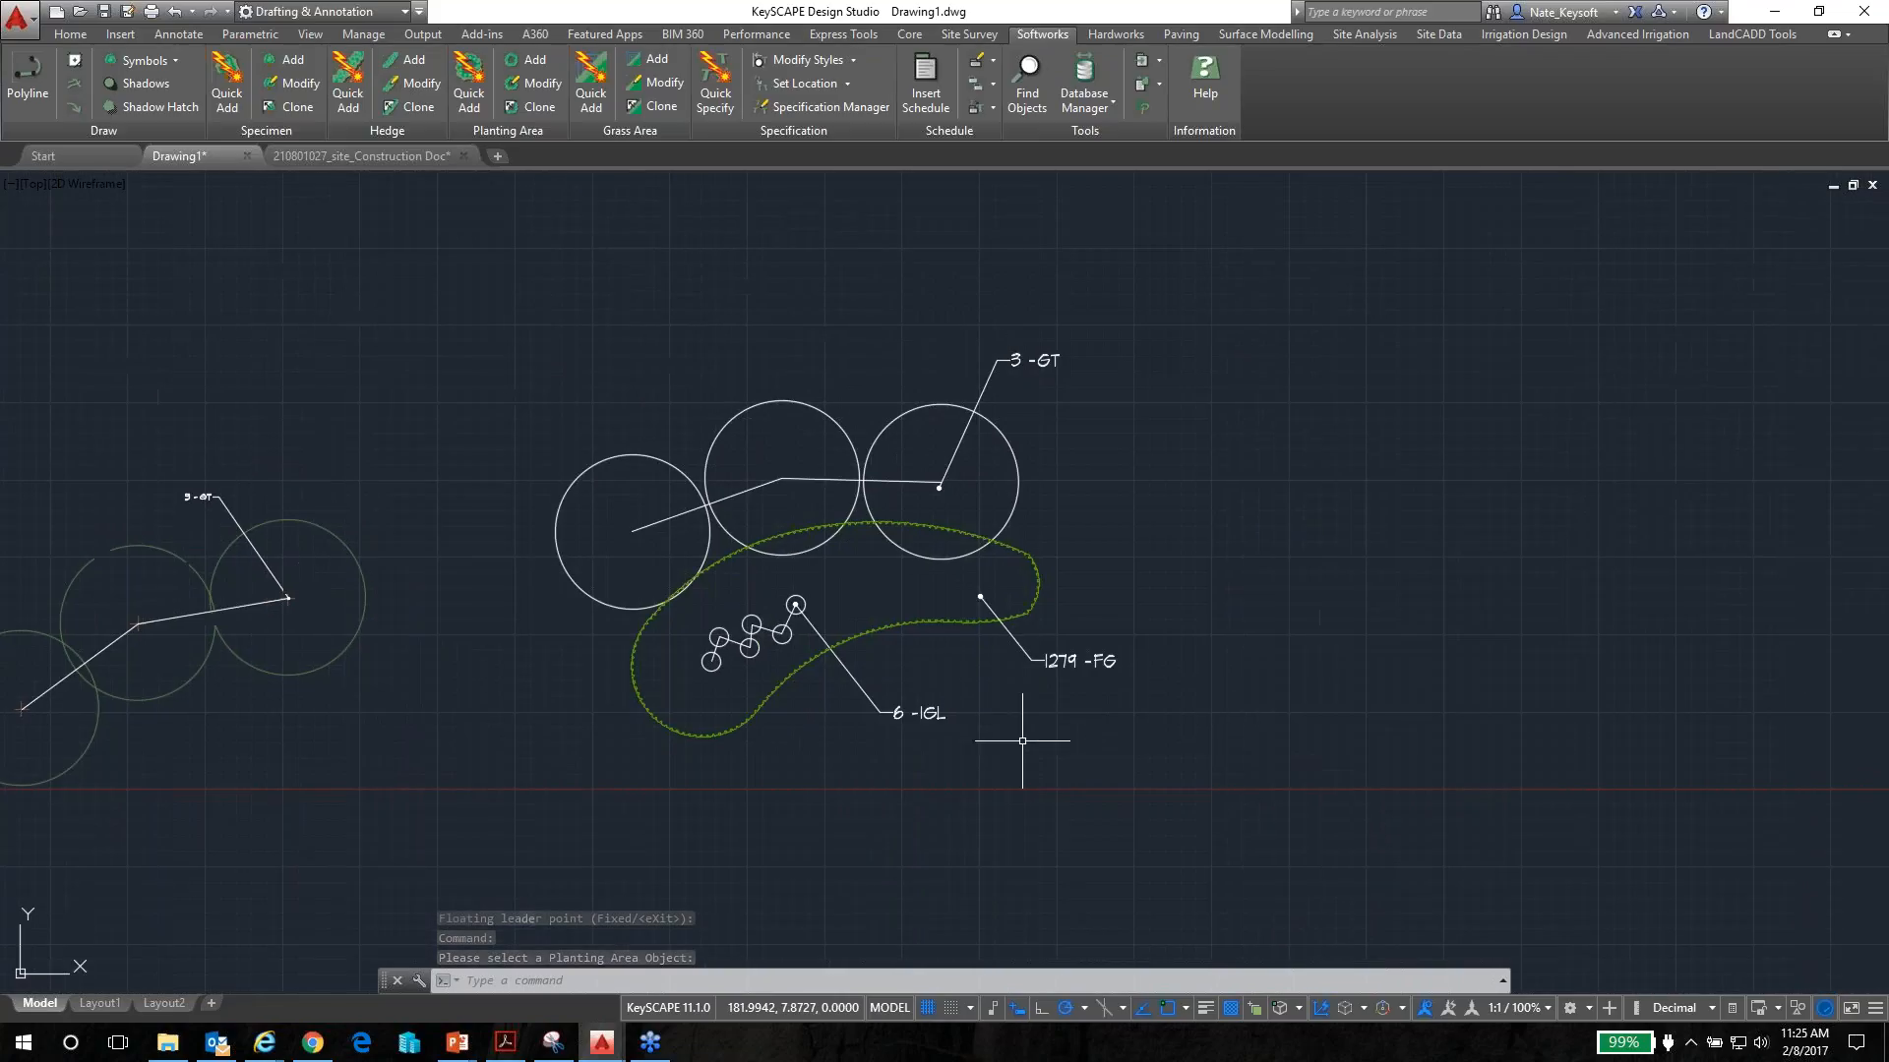
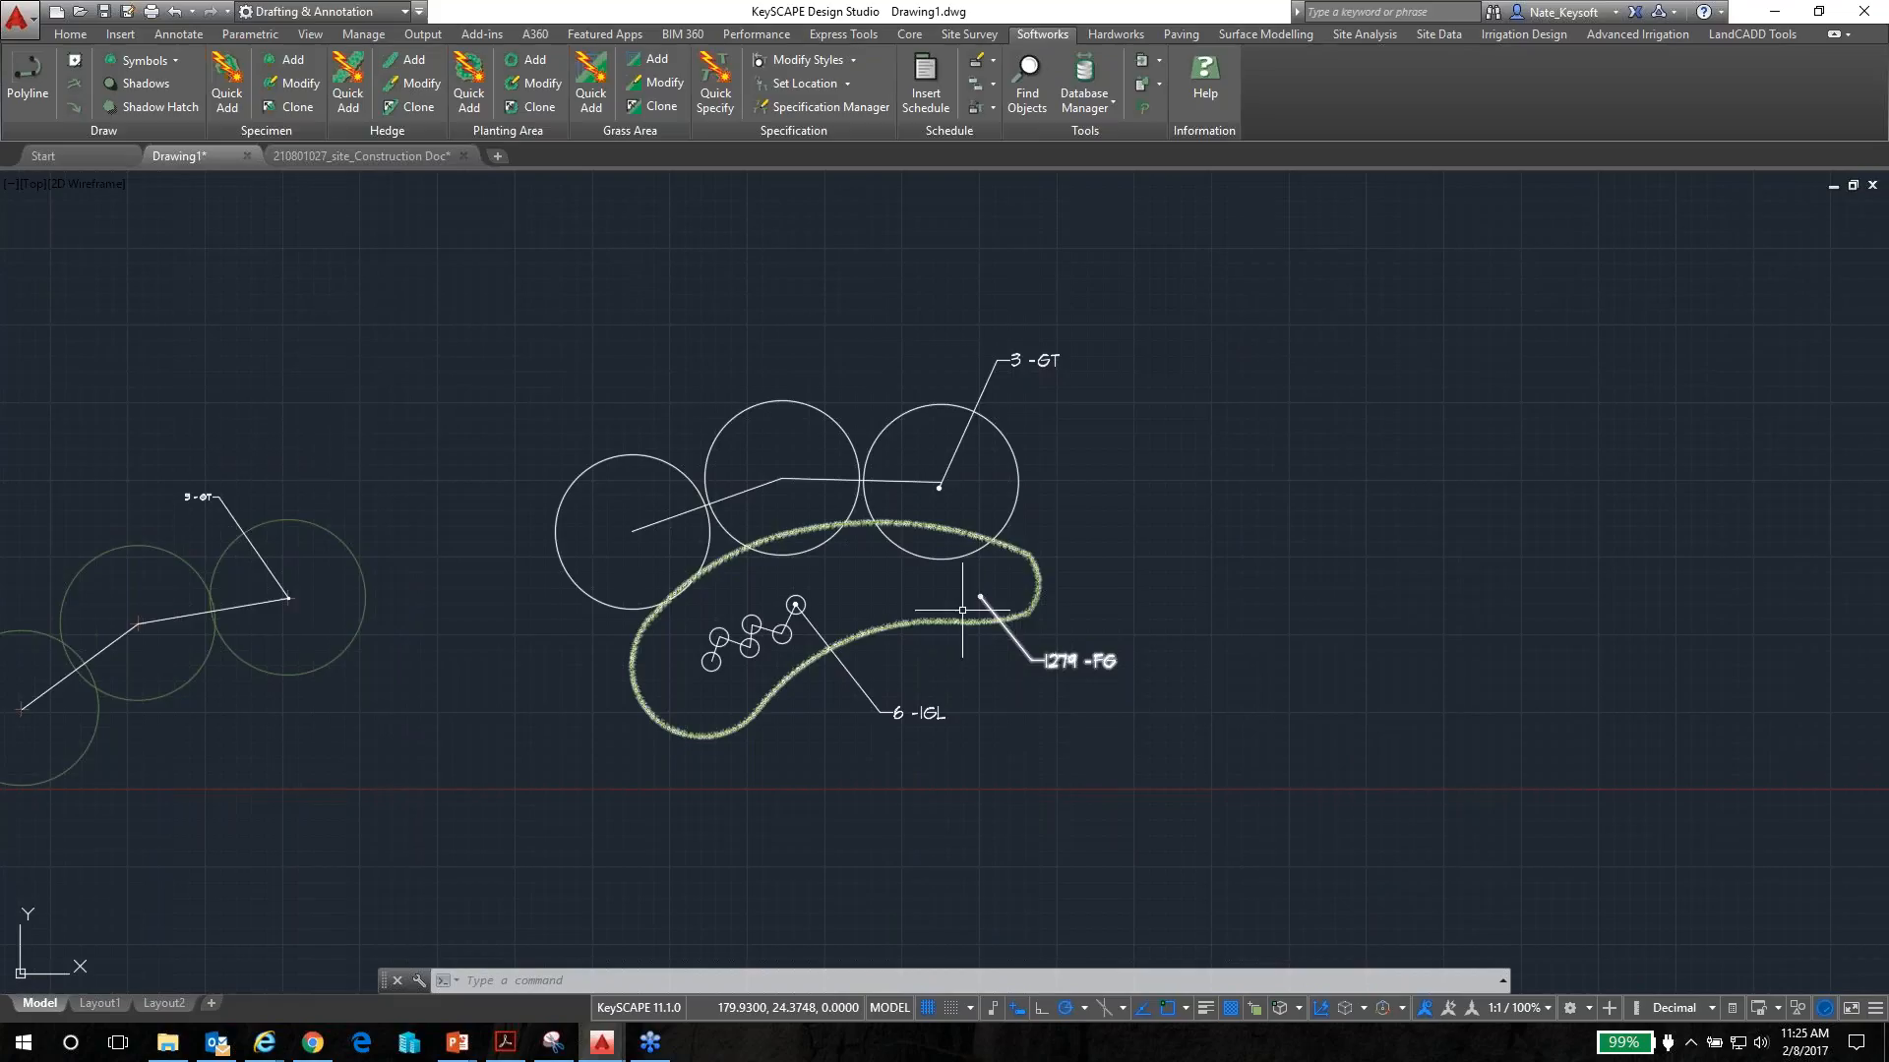
left_click(537, 84)
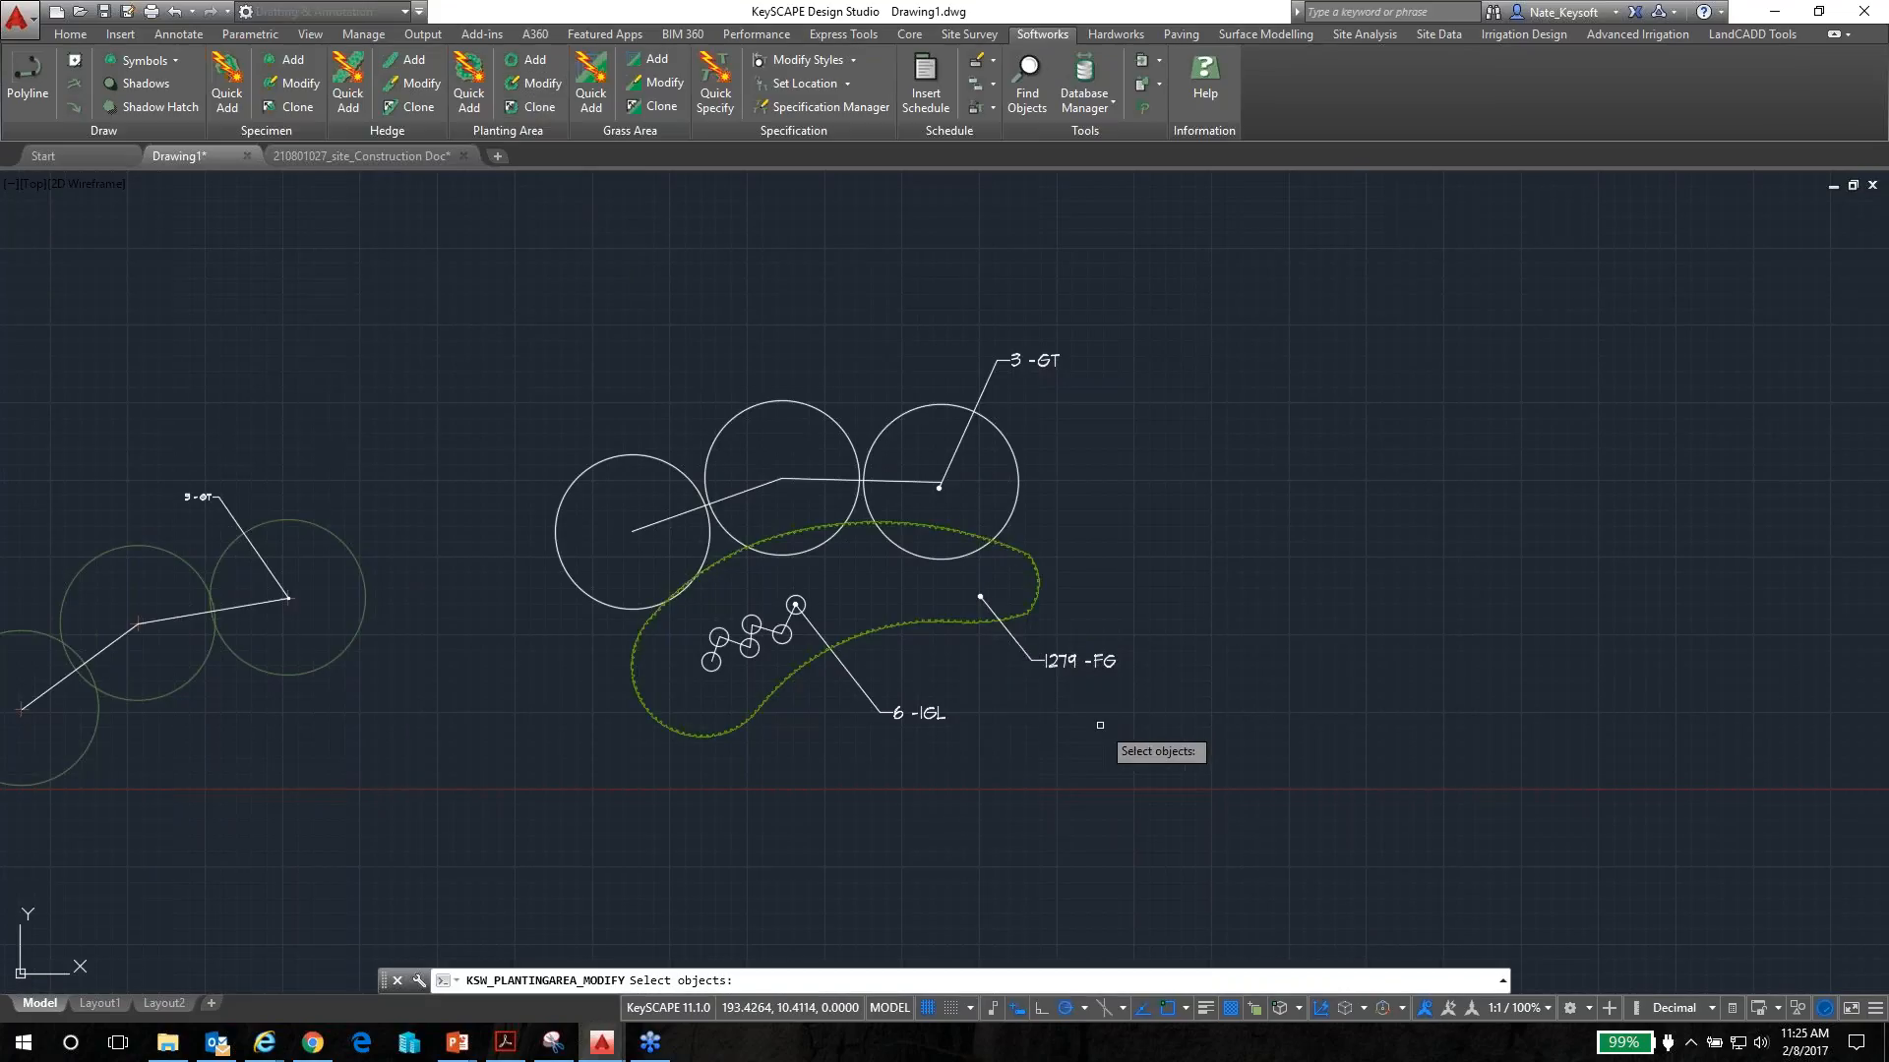
left_click(1012, 637)
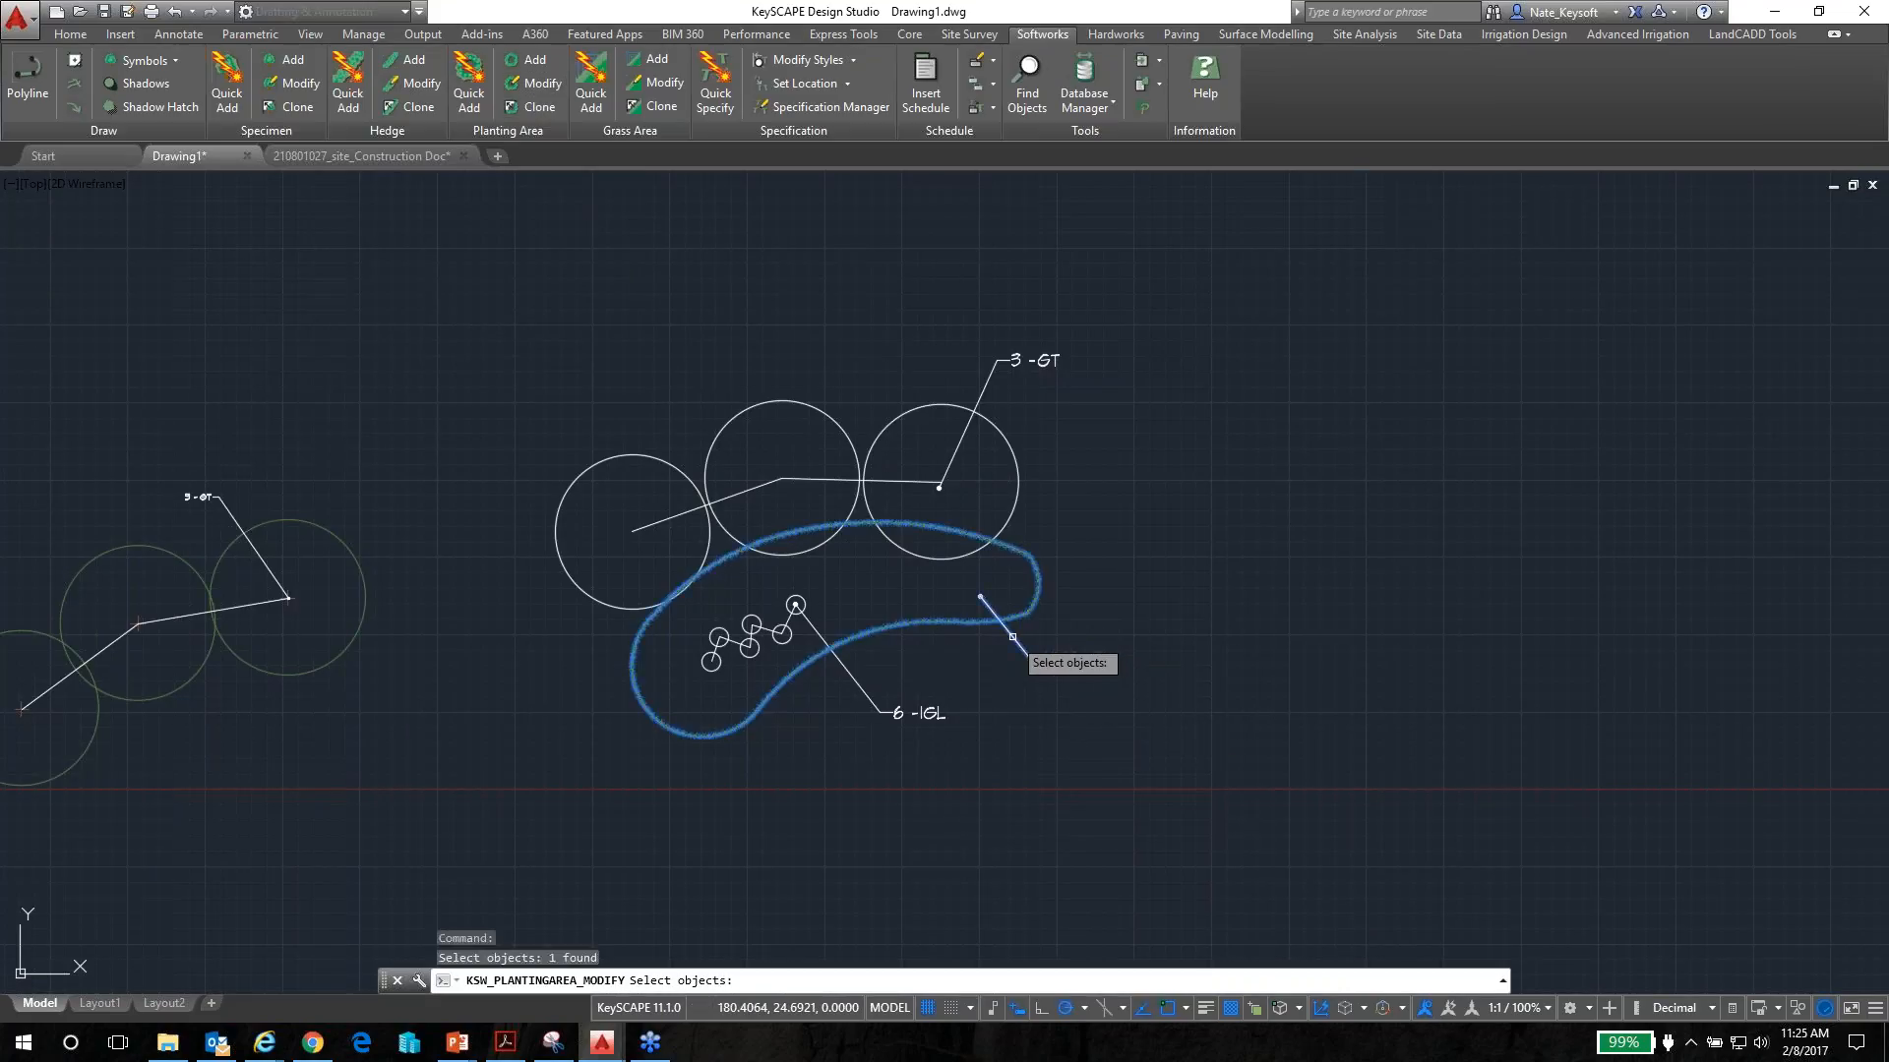
key("Return")
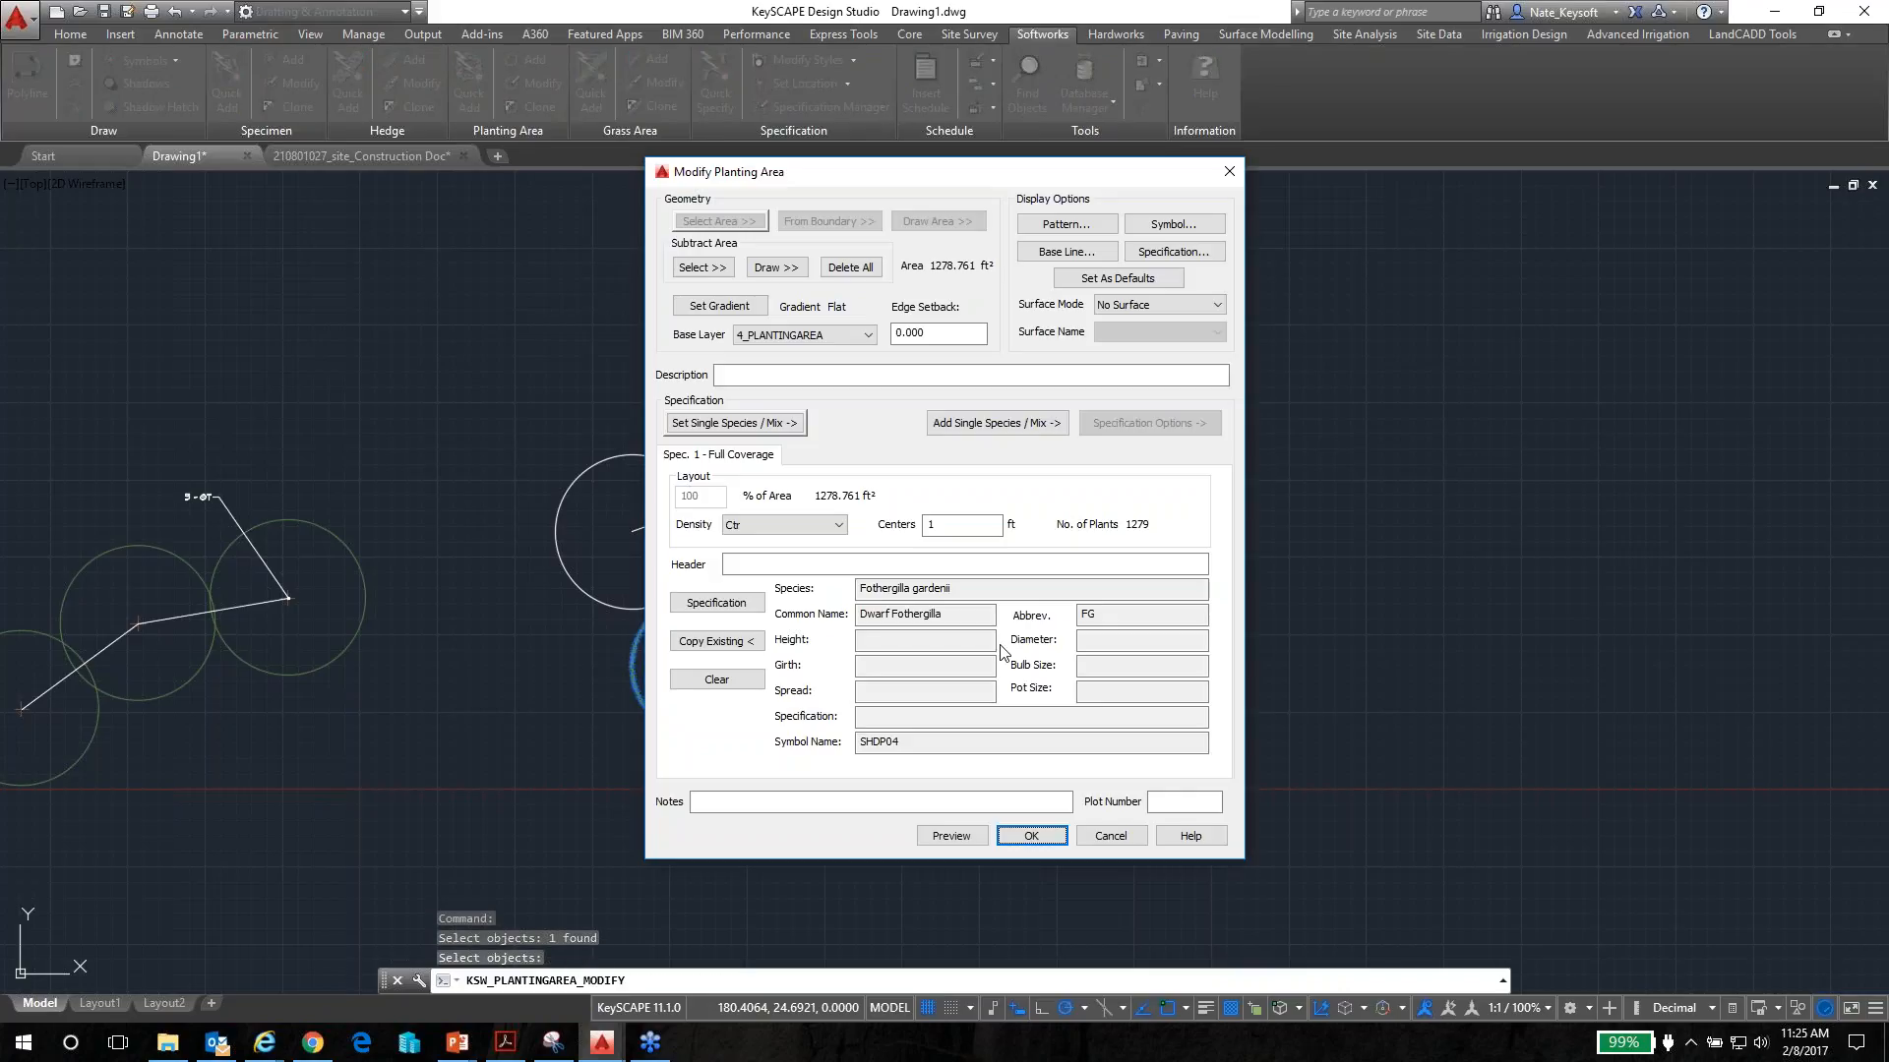
left_click(838, 524)
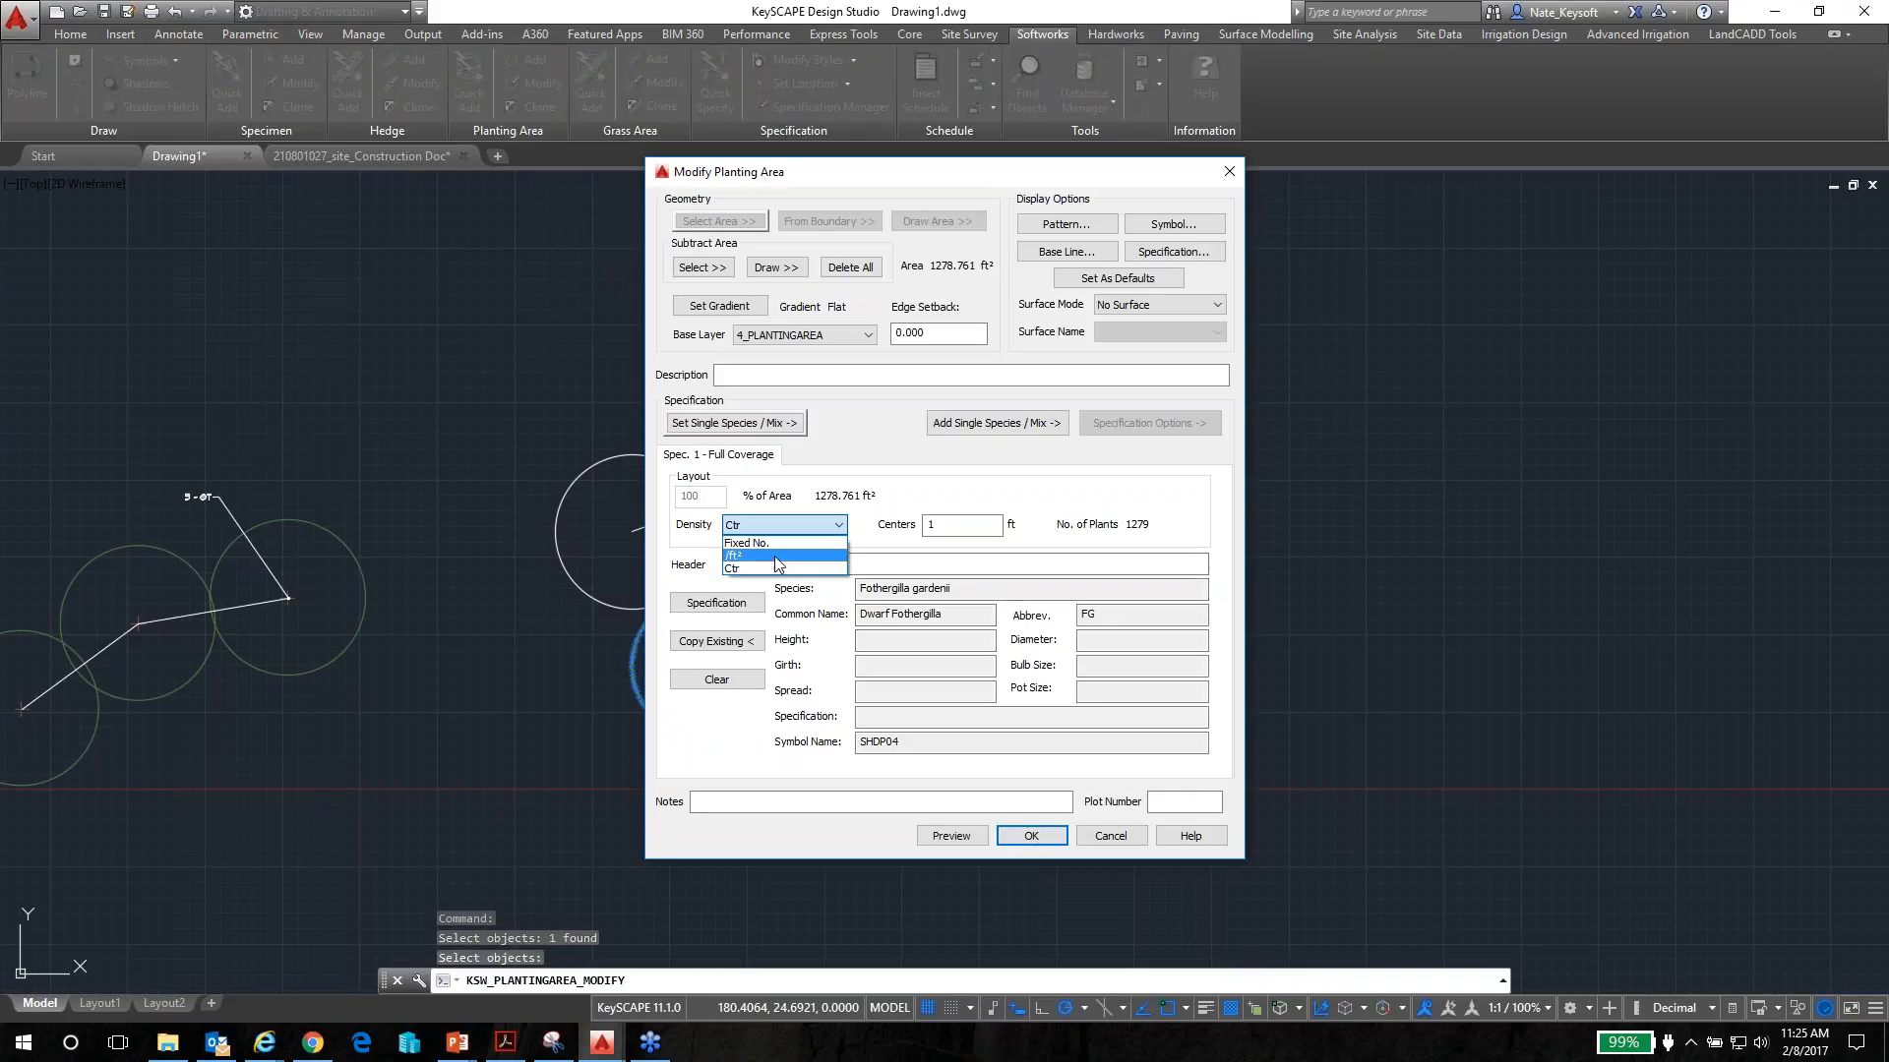
left_click(777, 569)
key("Tab")
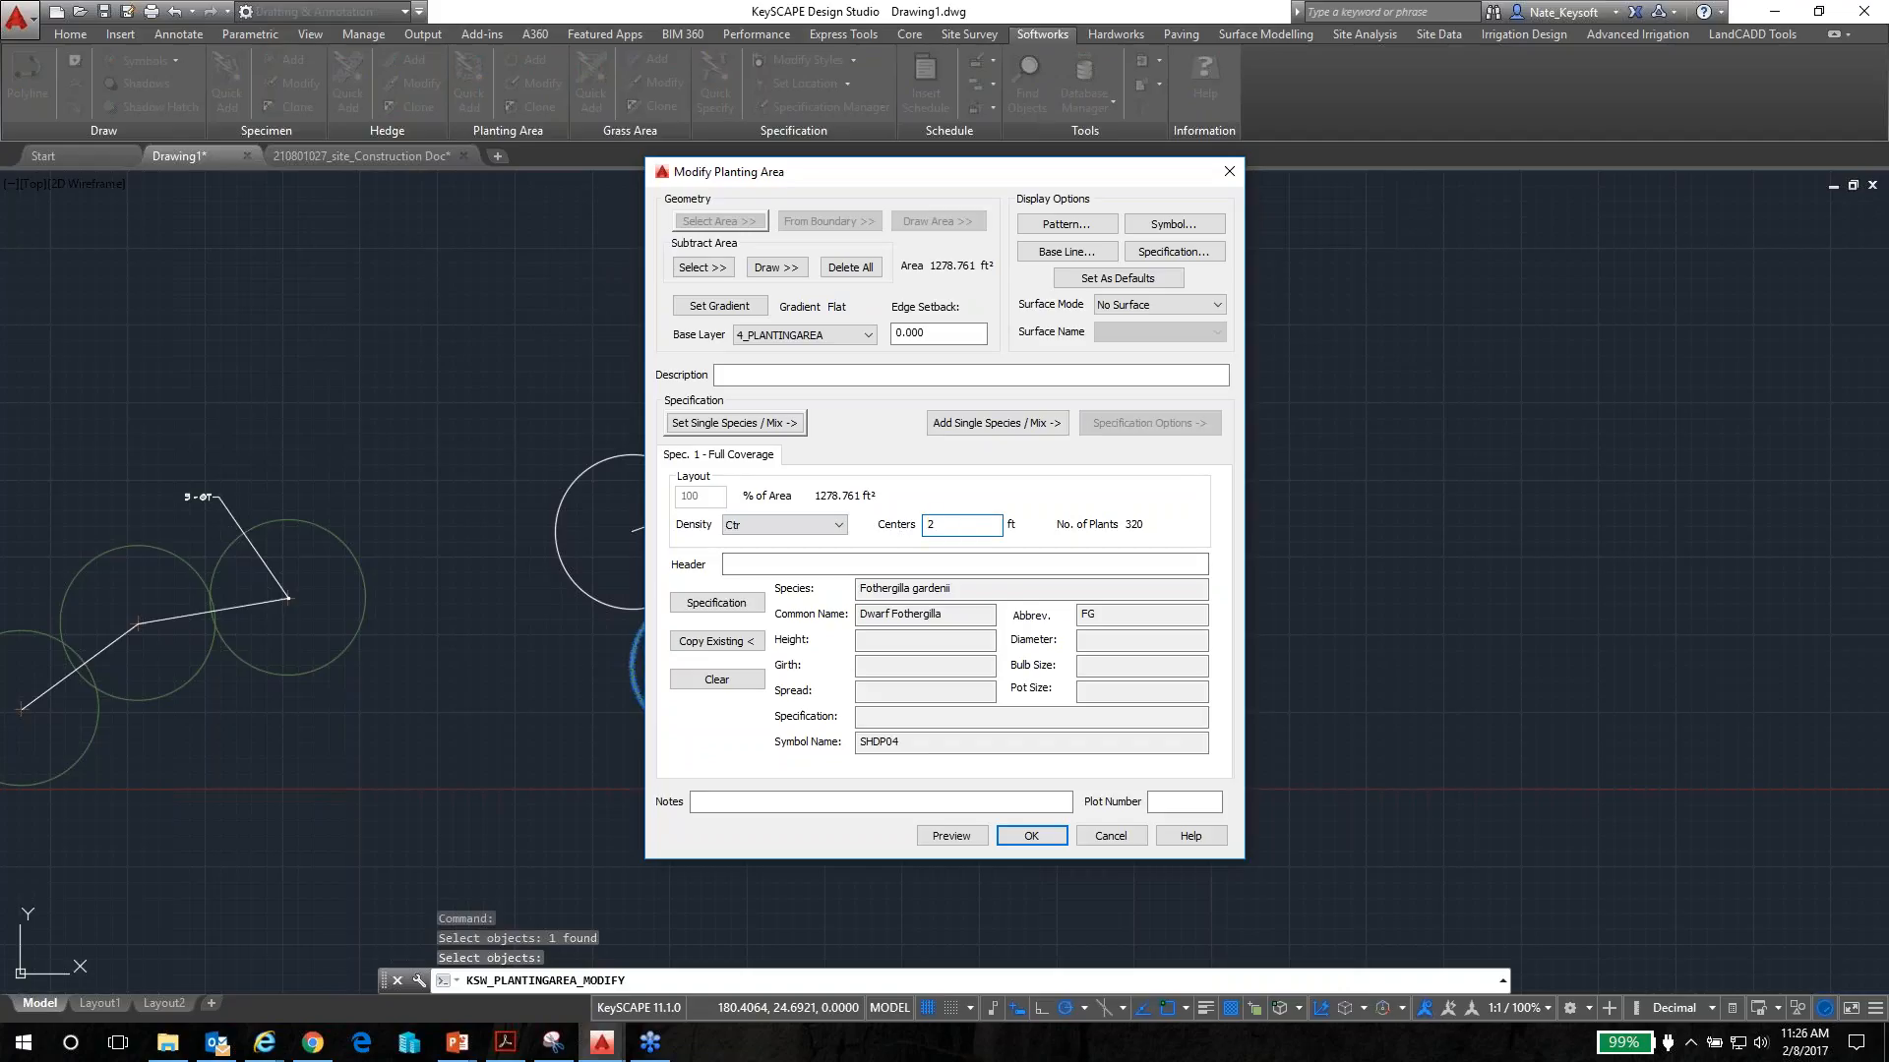
type("2")
key("BackSpace")
type("32")
left_click(1030, 836)
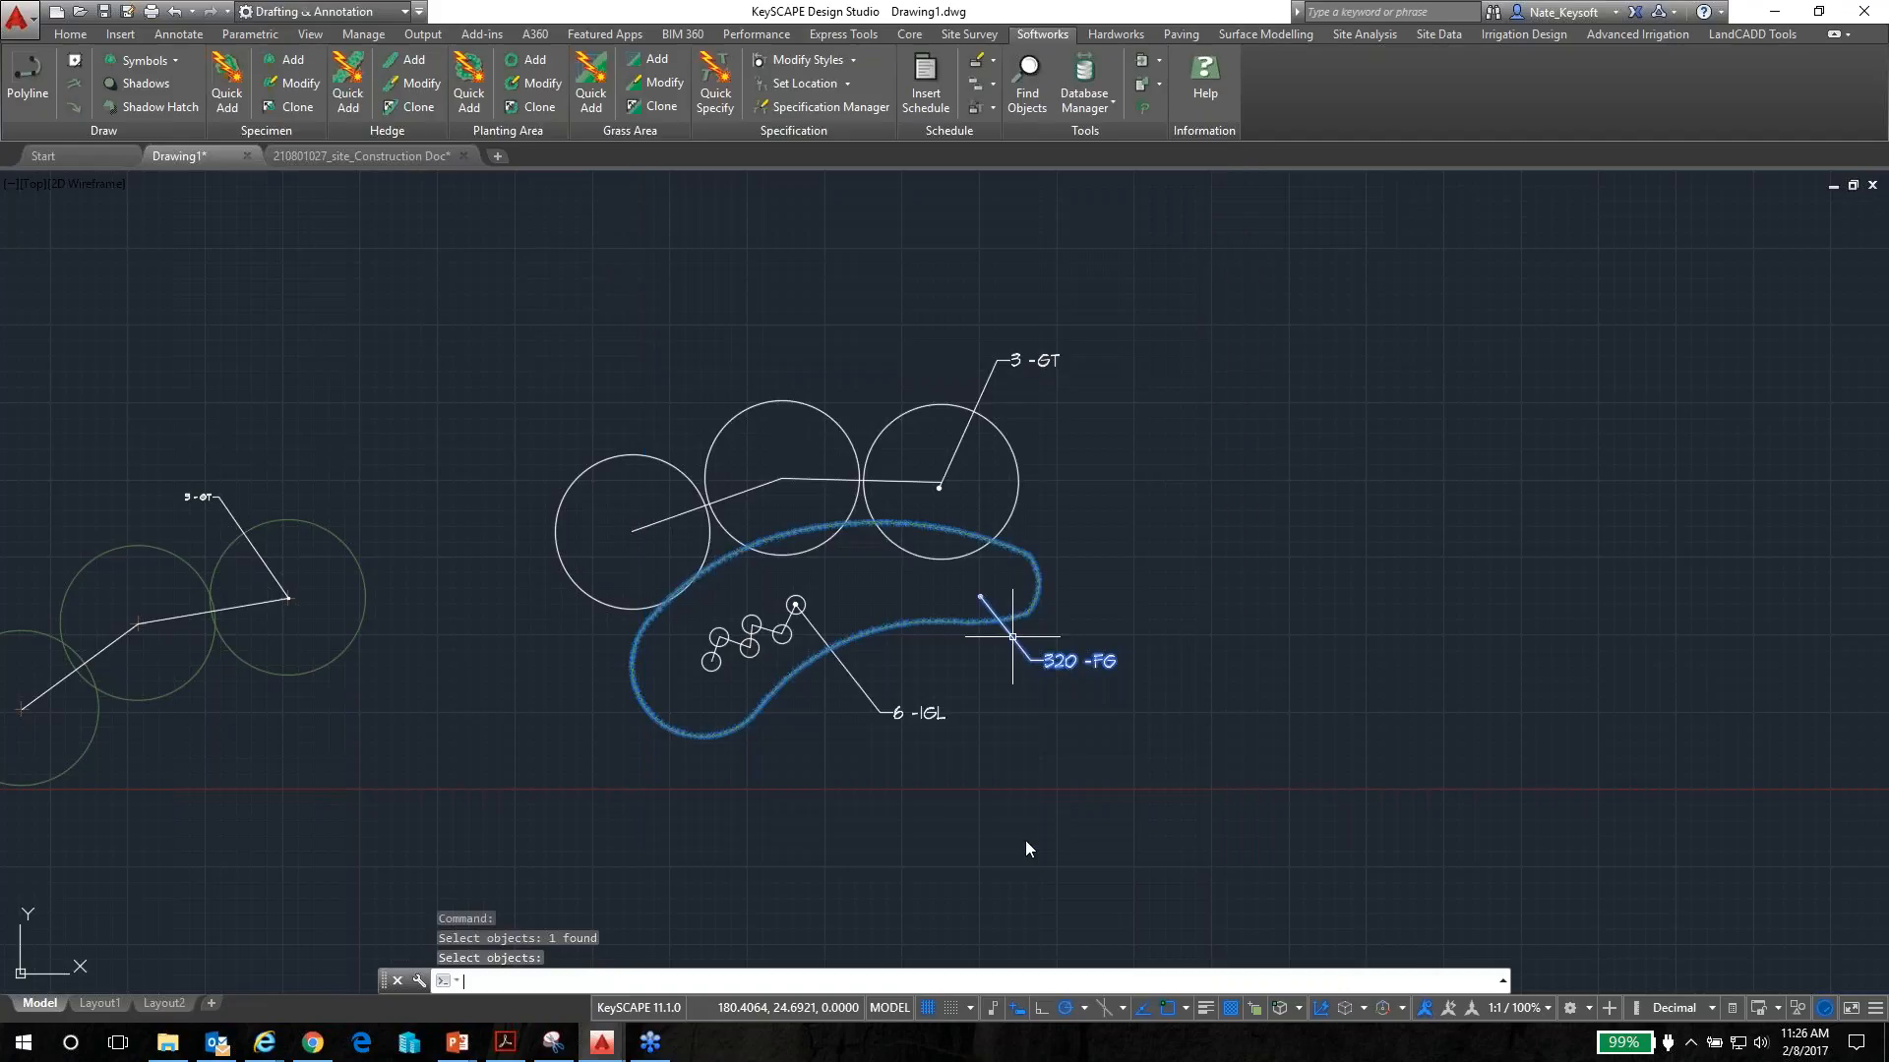
Replace the Ilex crenata 'Green Lustre' specimens' circles with the SHDP08 plan symbol from the Shrubs library, using the specification symbol
scroll(821, 697, "up", 2)
left_click(870, 669)
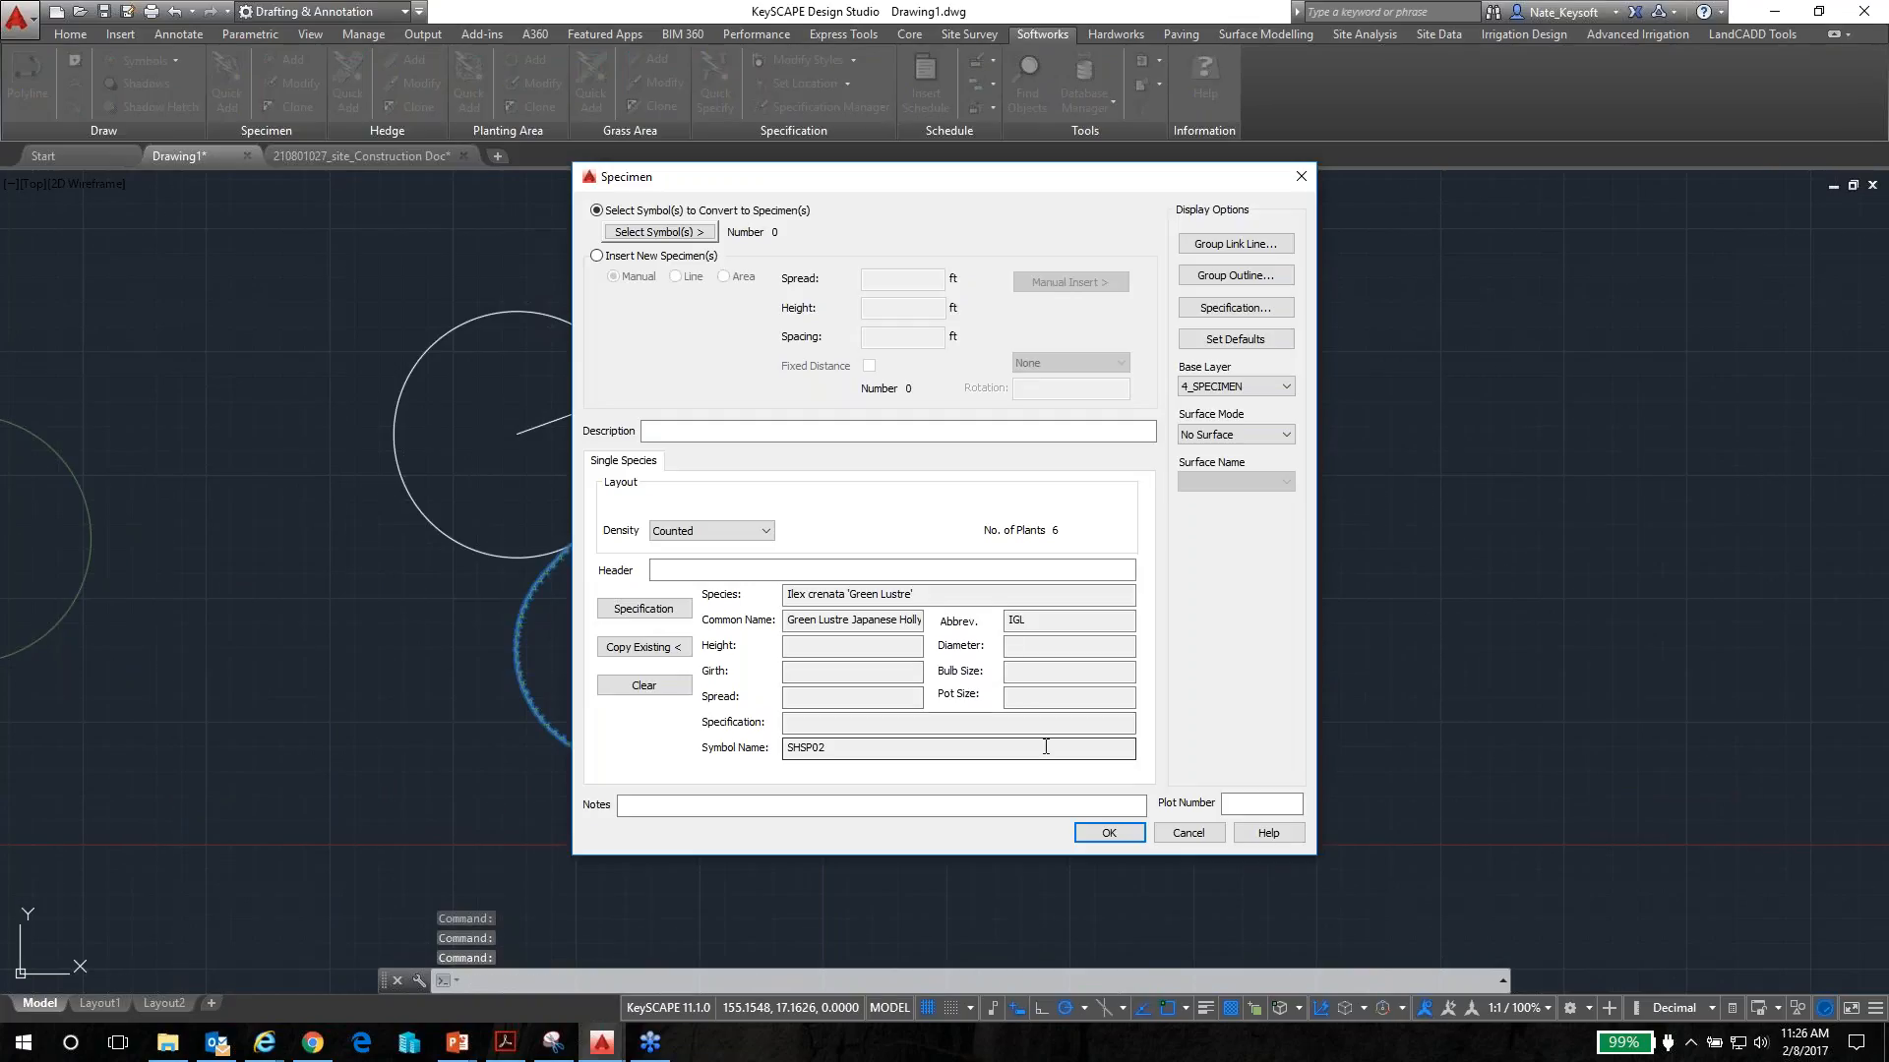
left_click(665, 617)
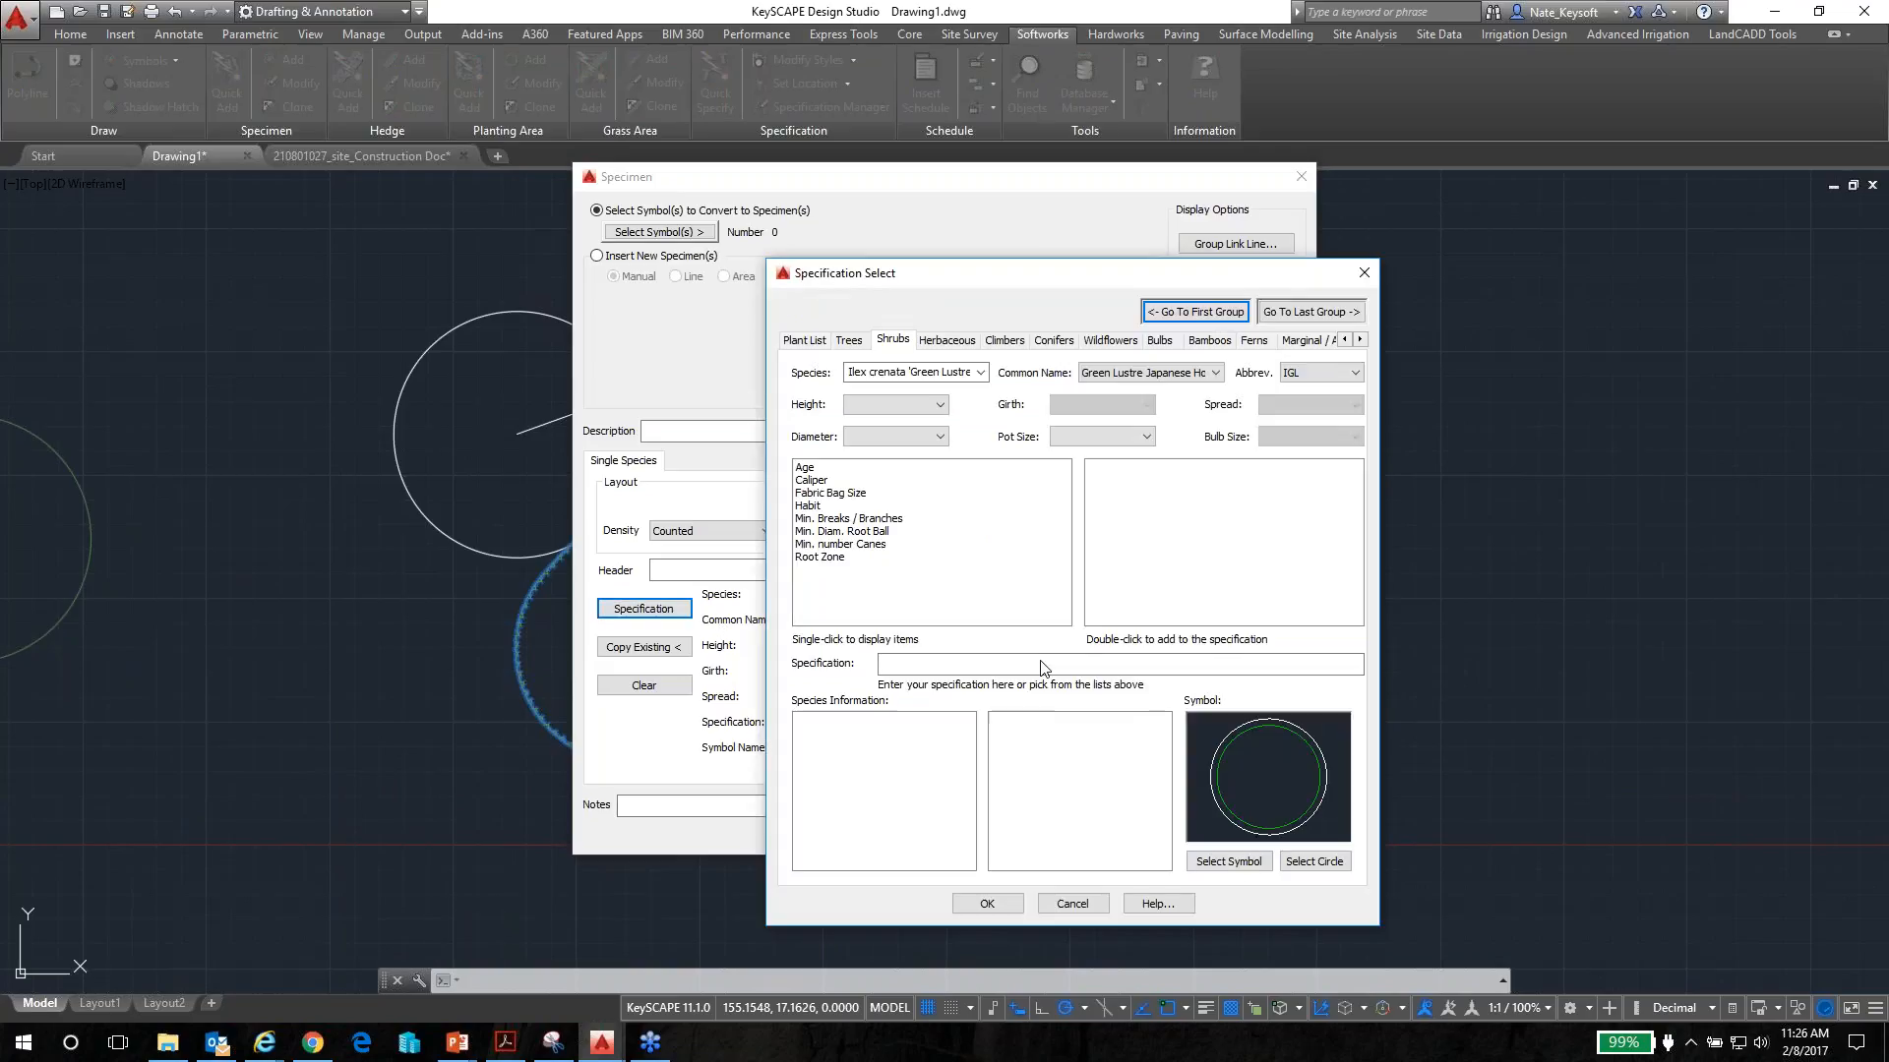
left_click(1228, 861)
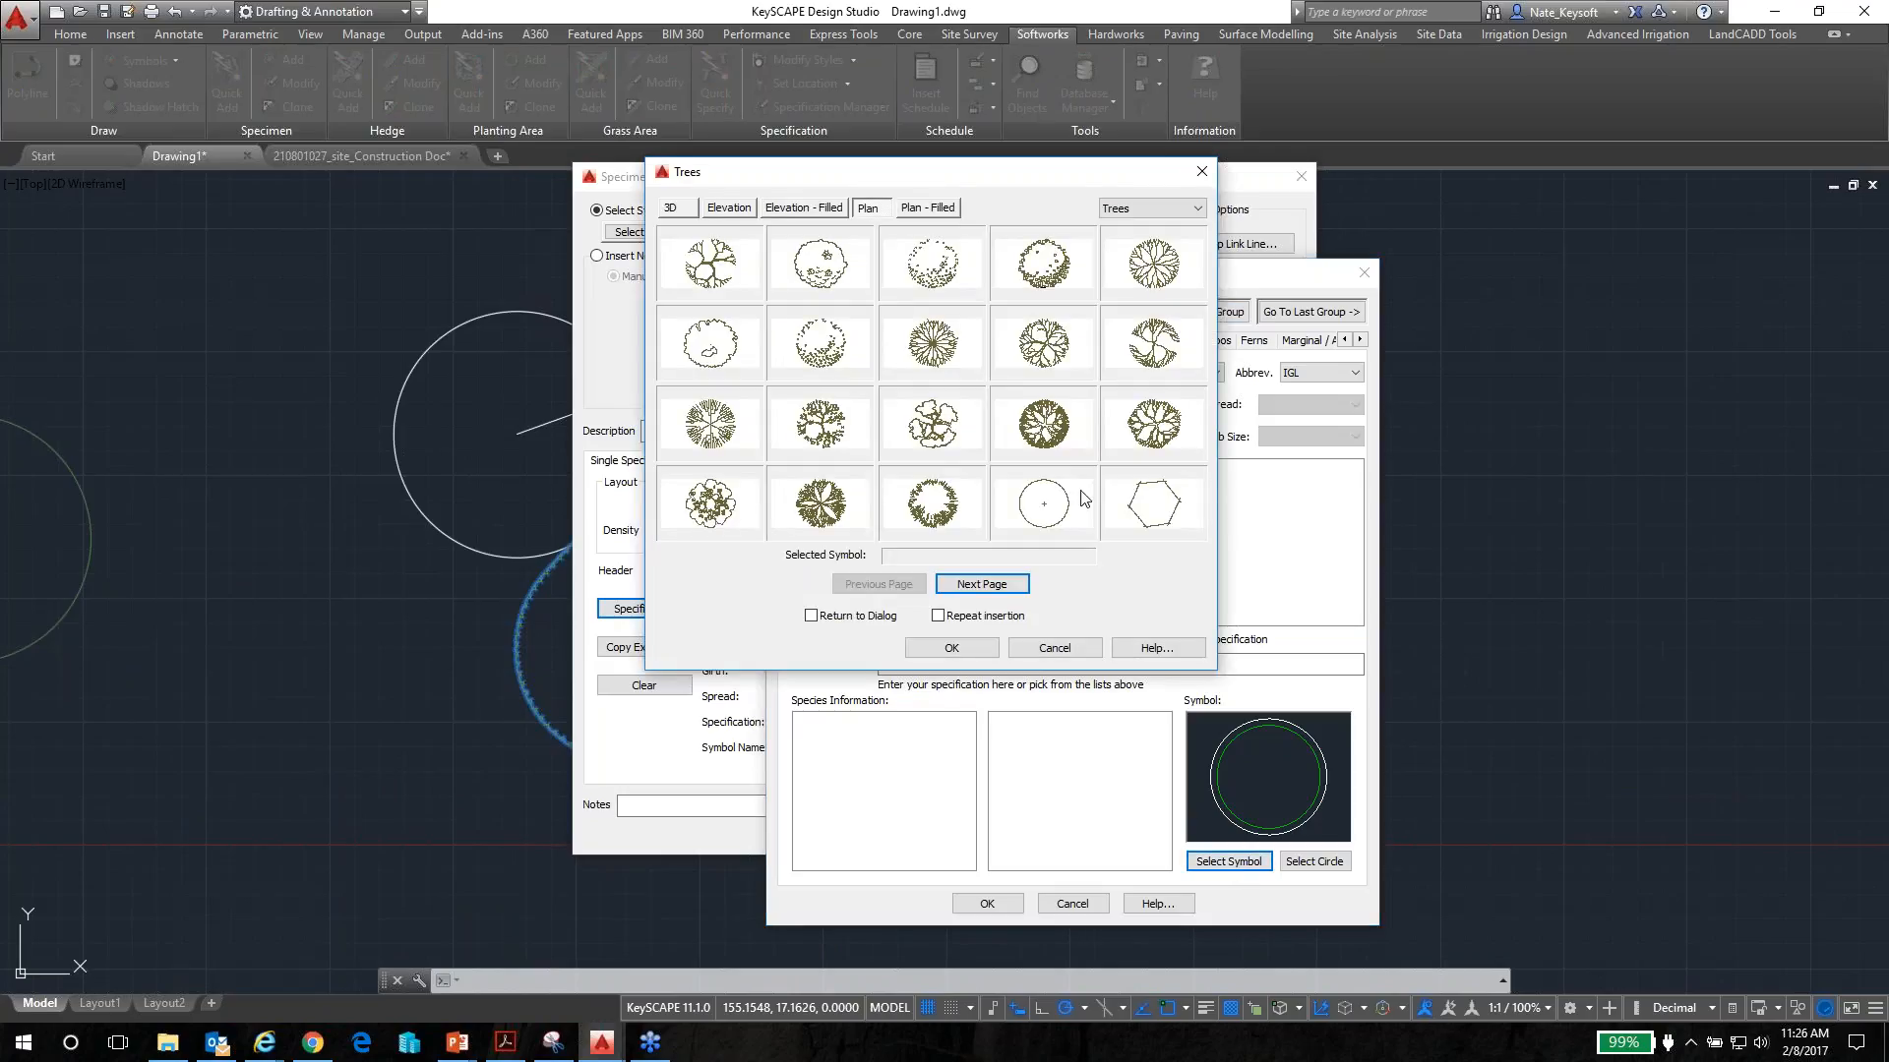
left_click(1140, 212)
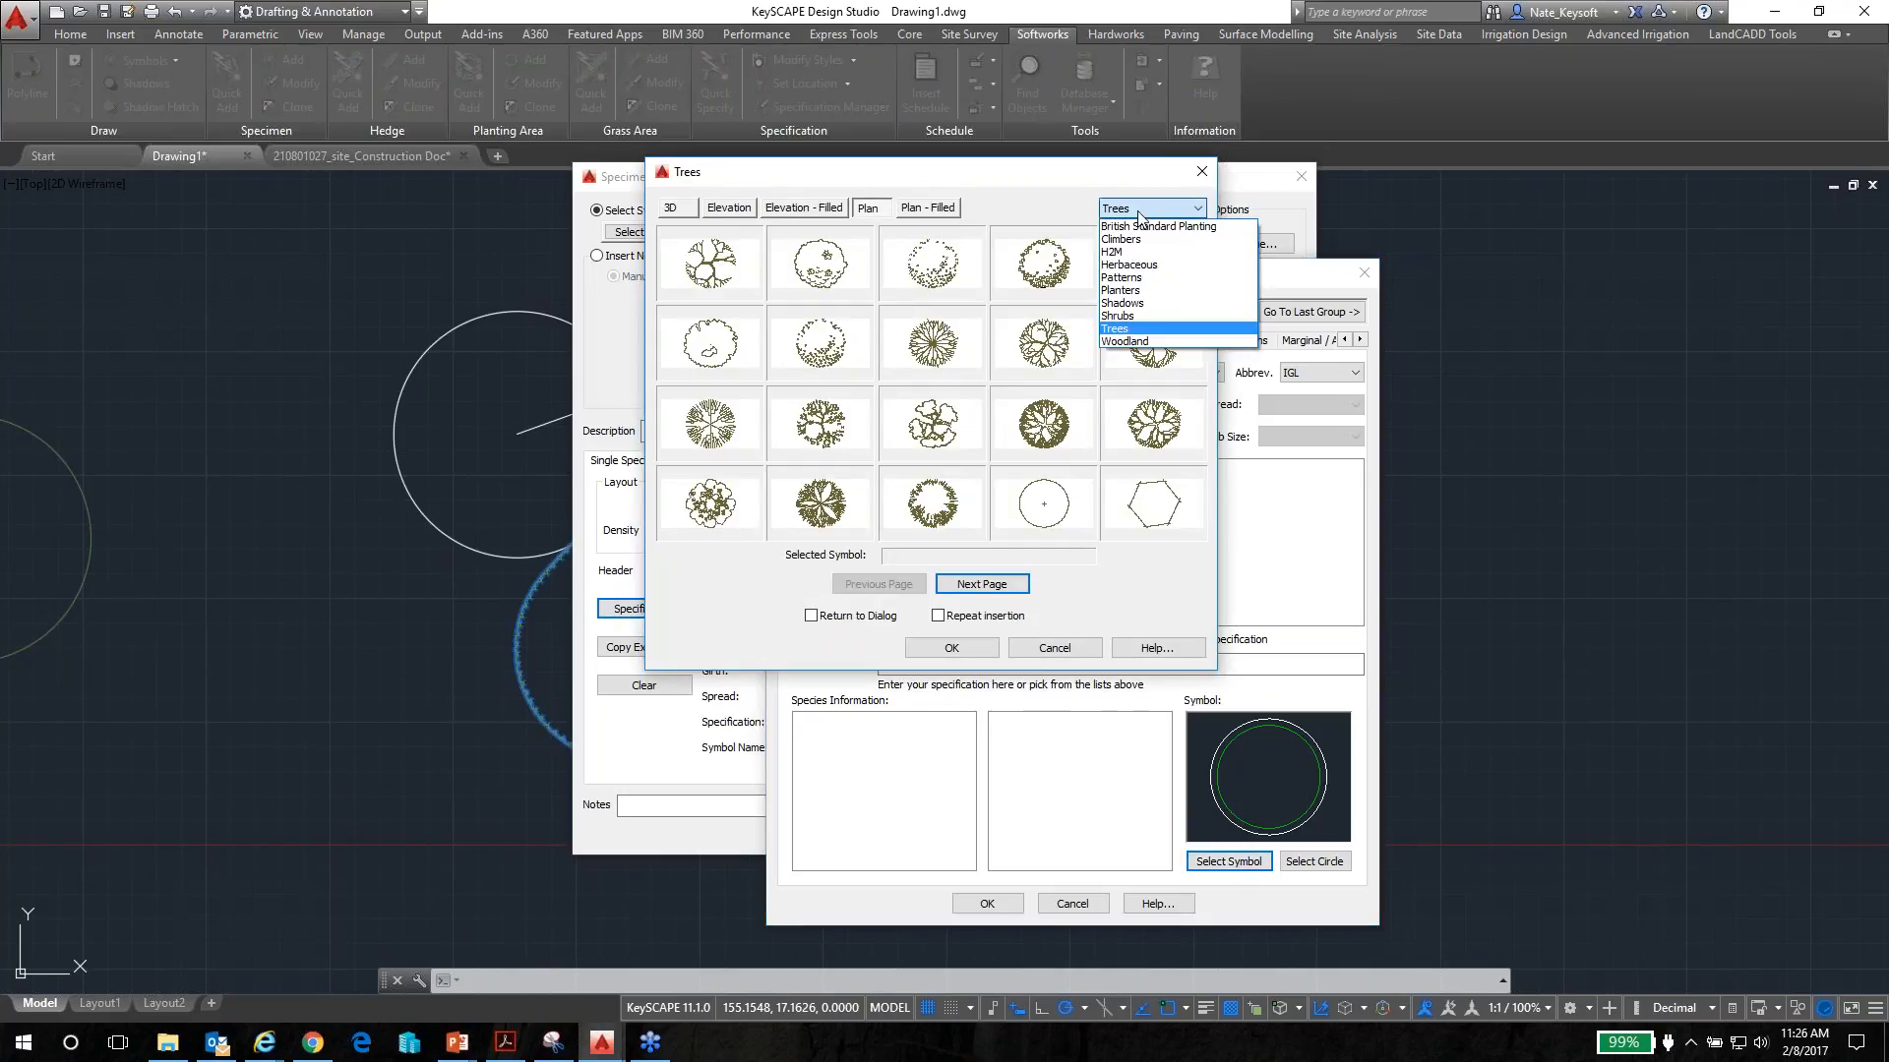
left_click(1132, 316)
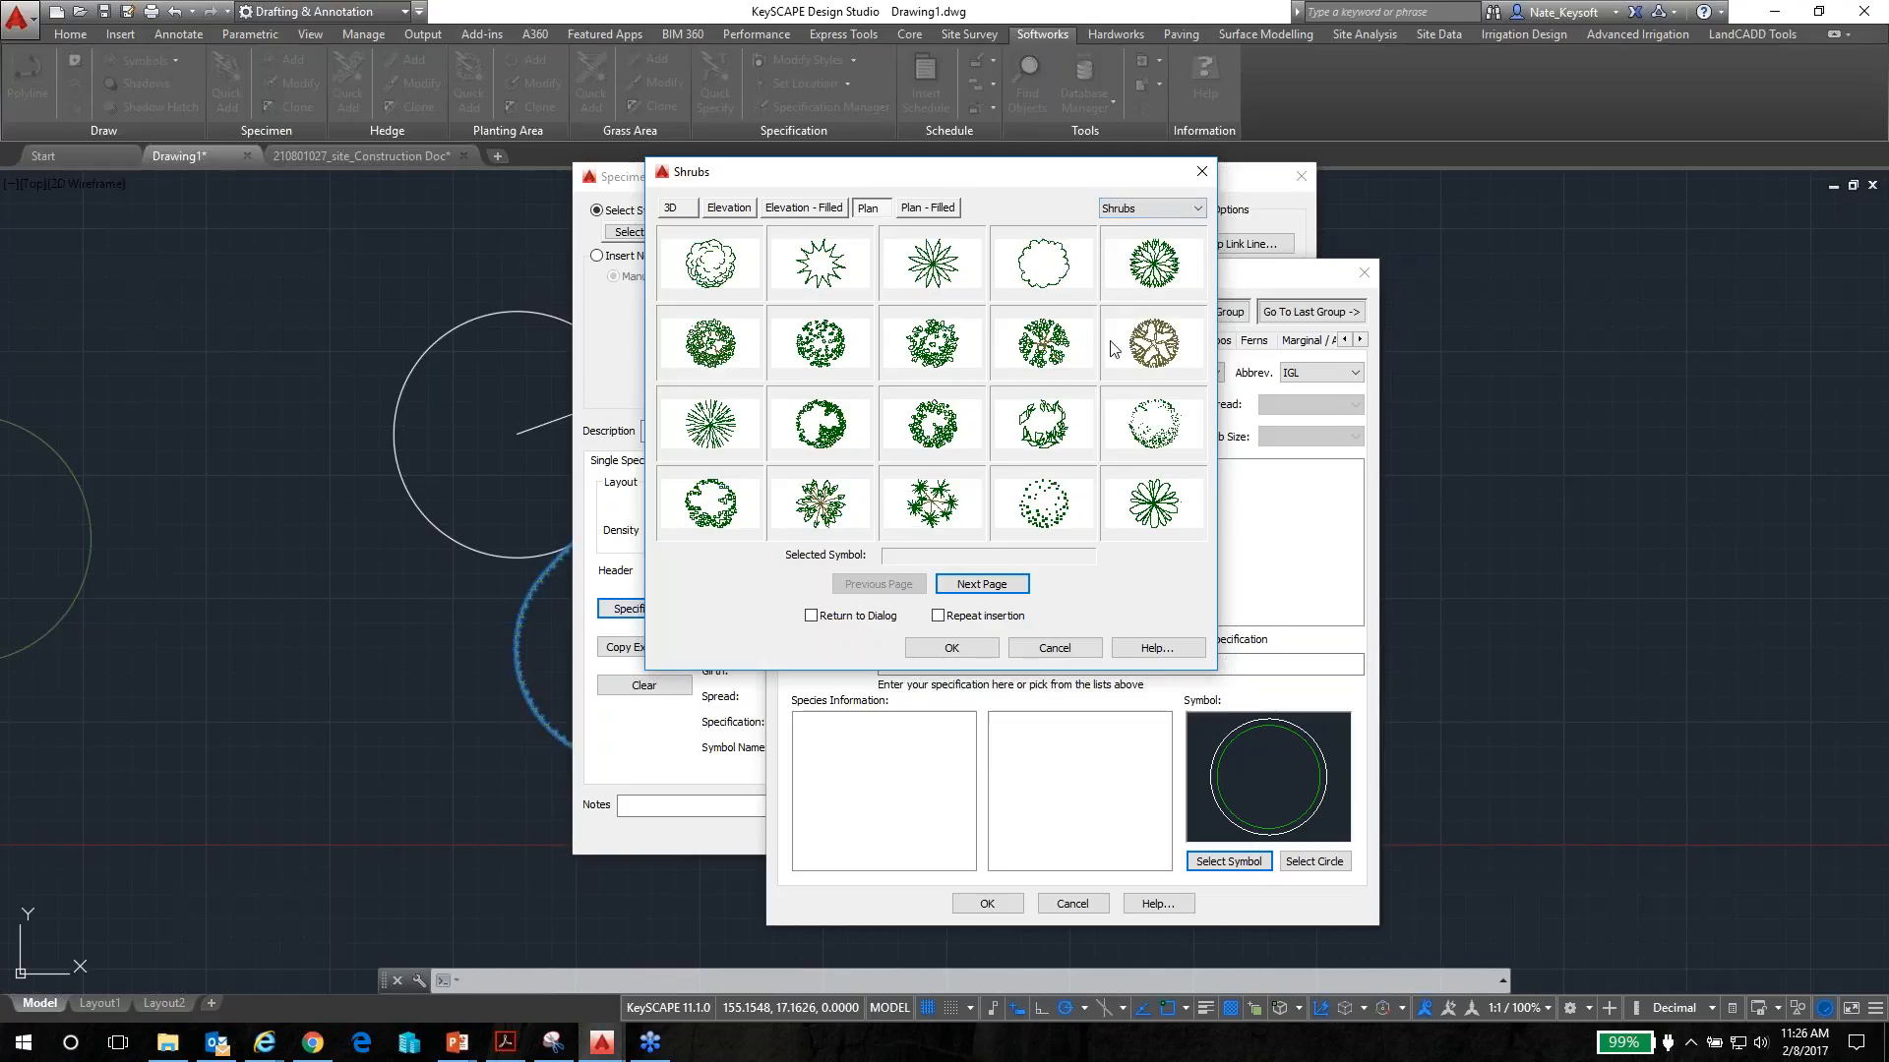
double_click(956, 348)
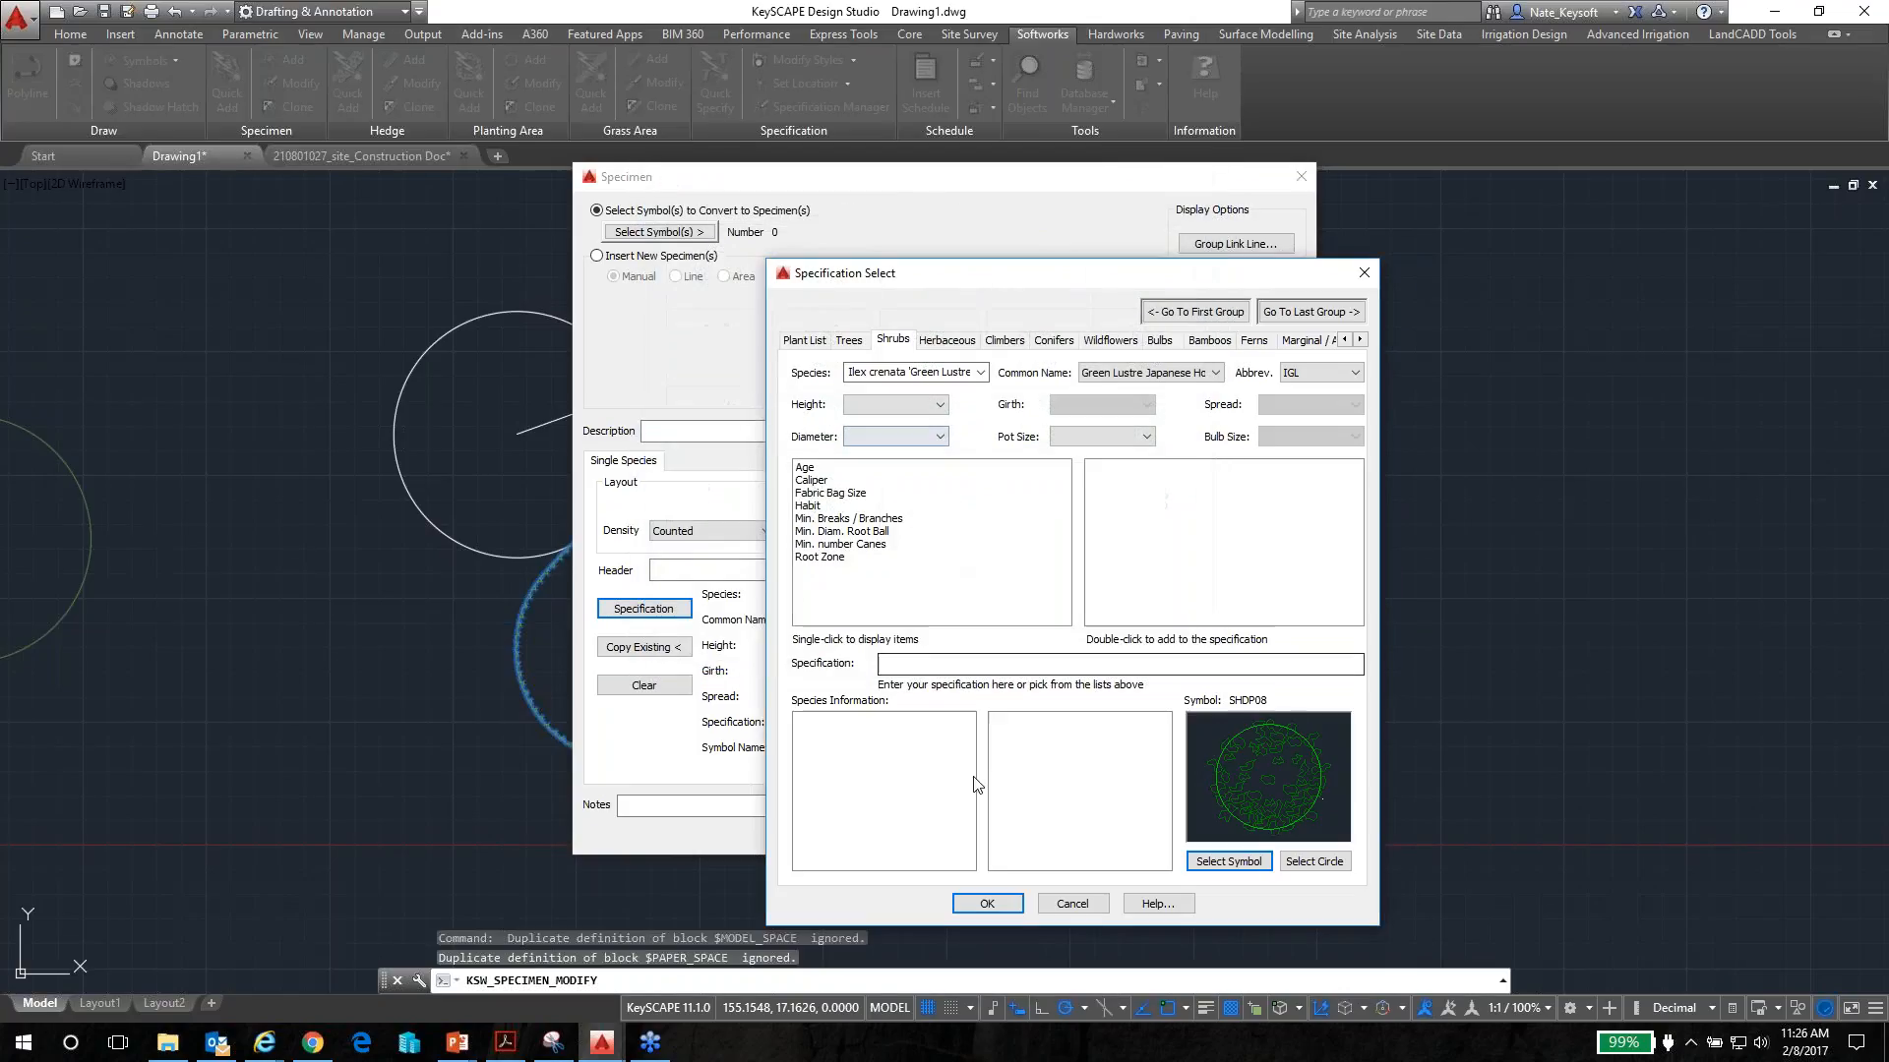
left_click(1008, 902)
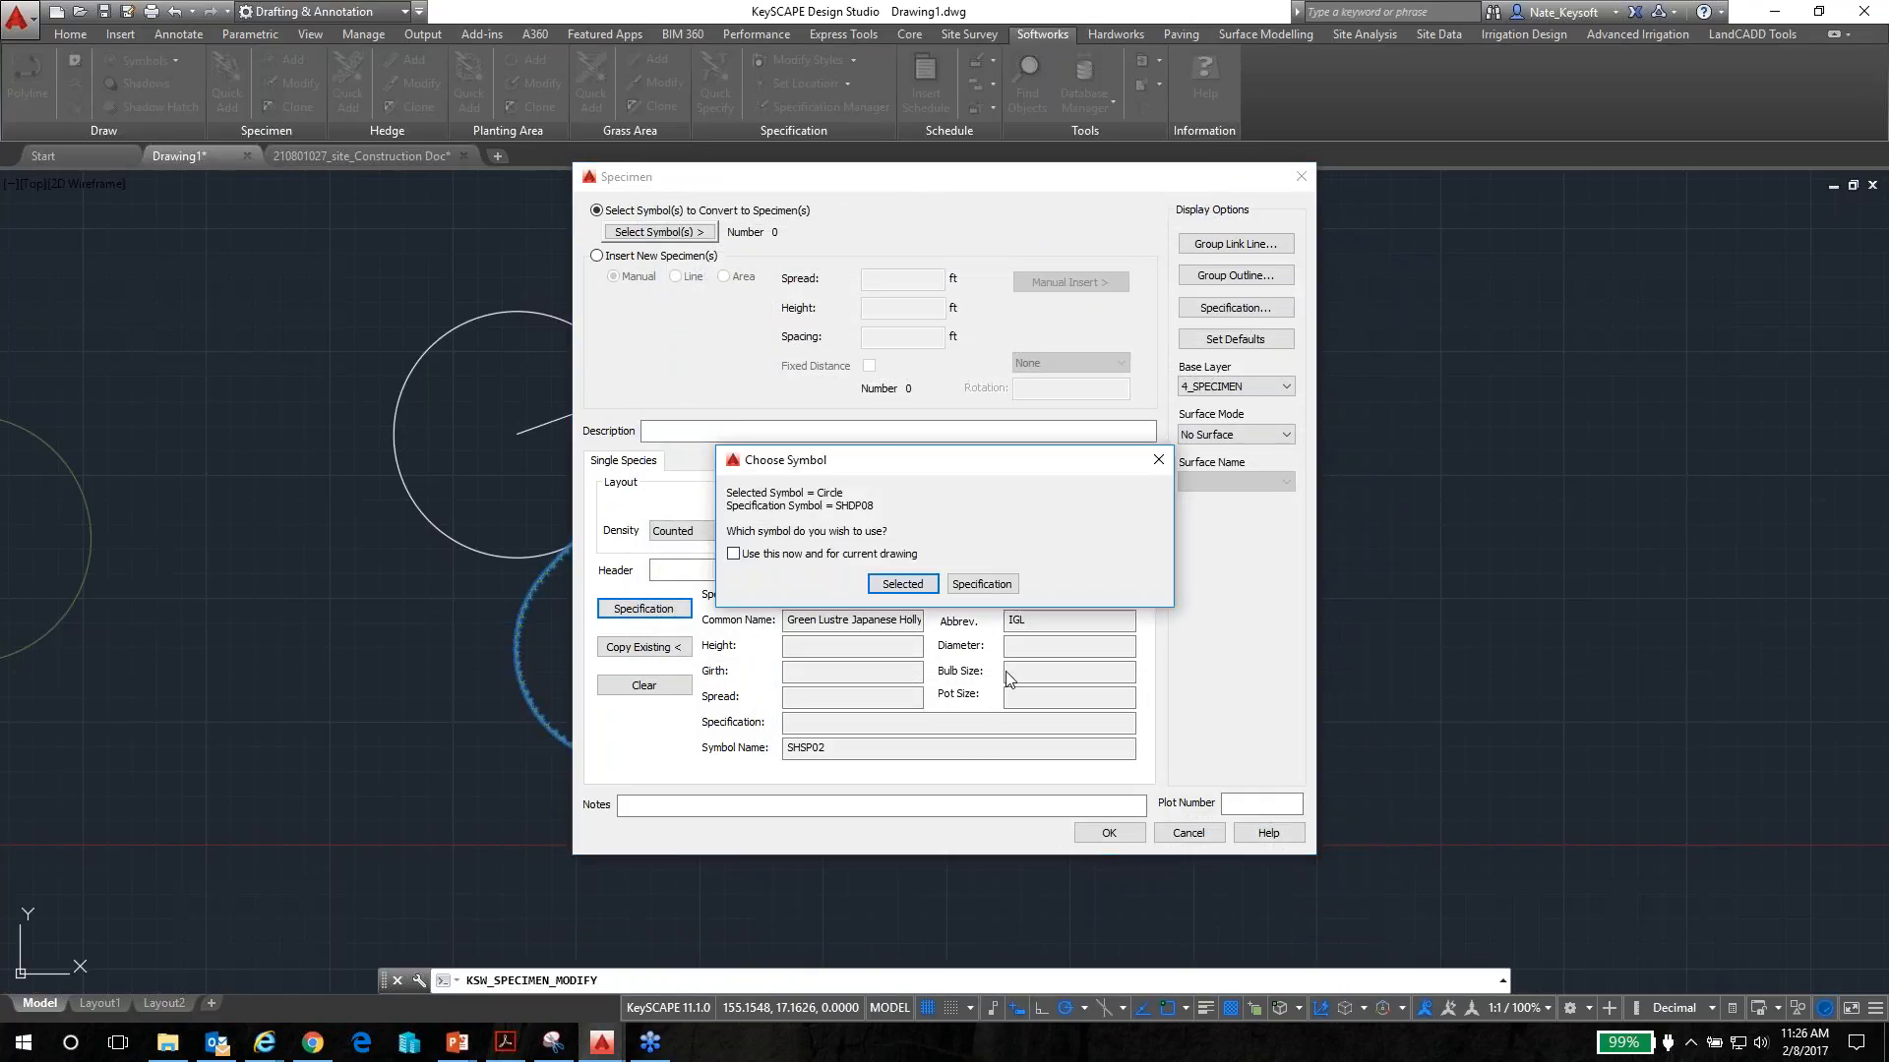
left_click(981, 585)
left_click(1109, 833)
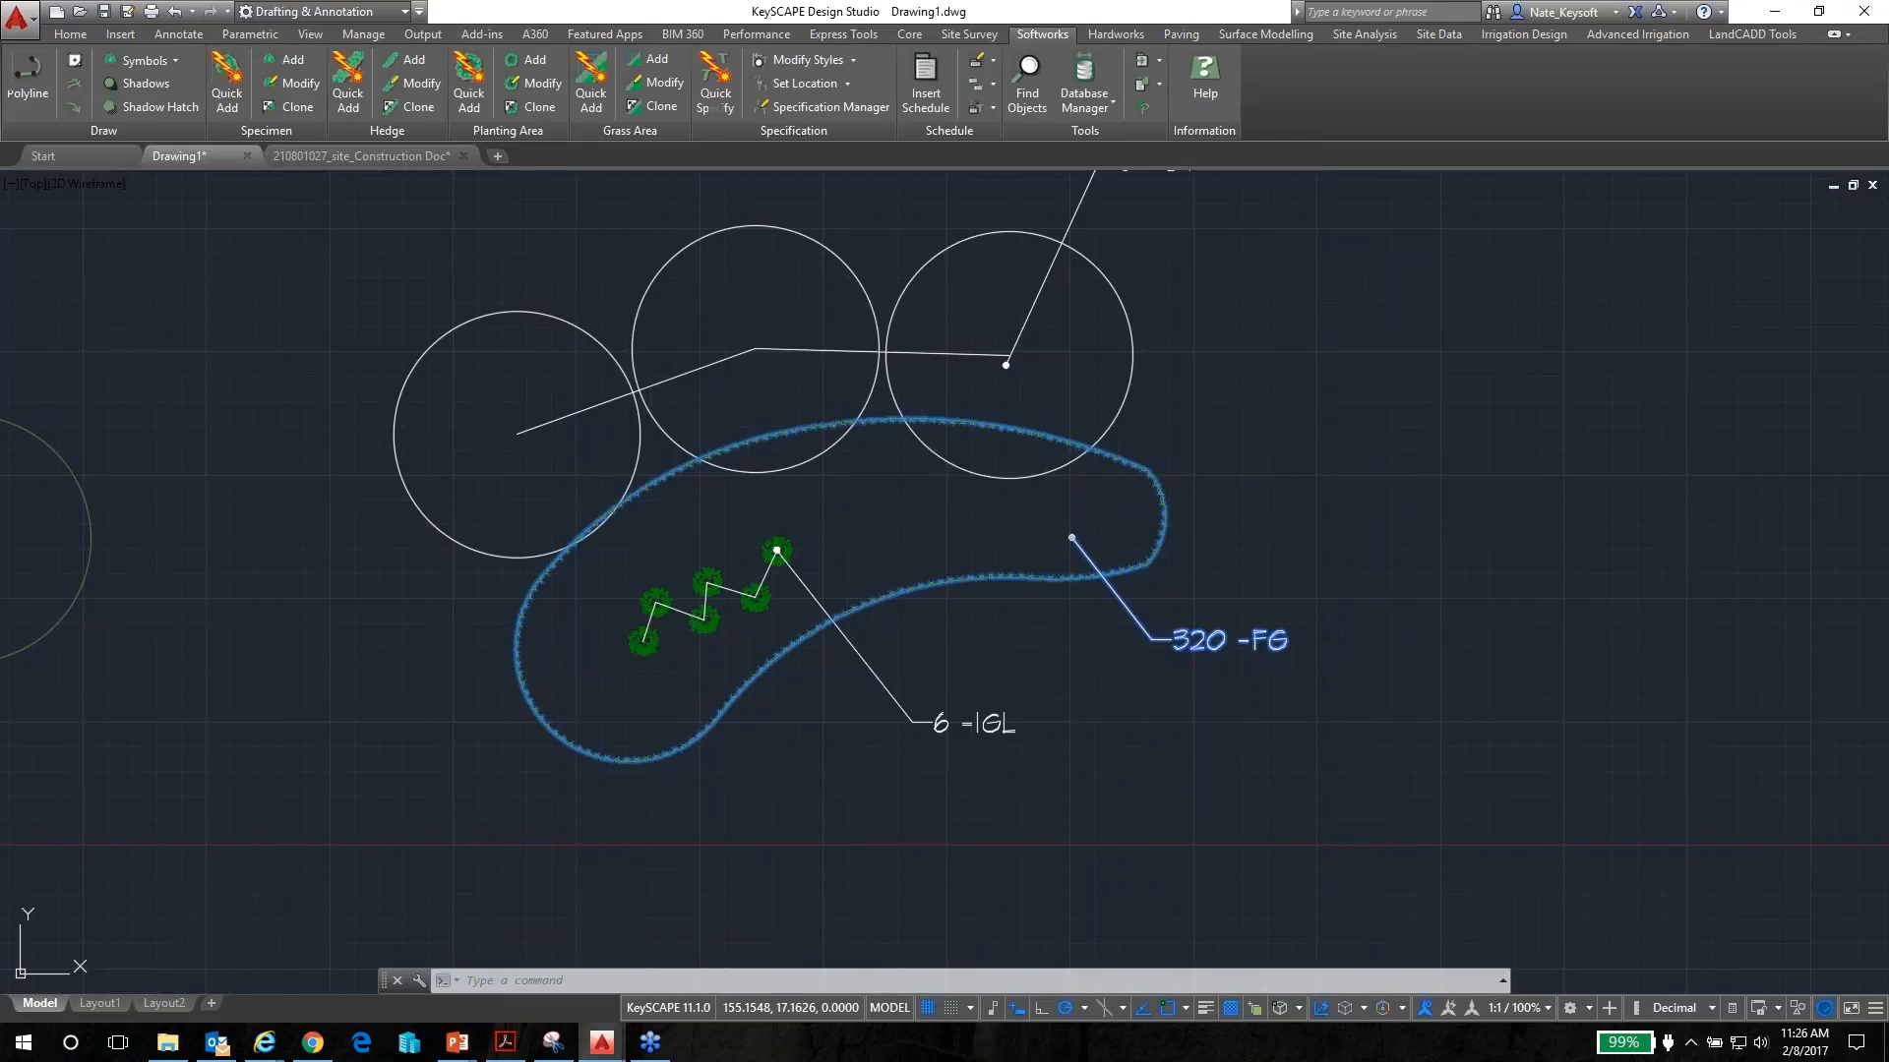
scroll(899, 613, "down", 2)
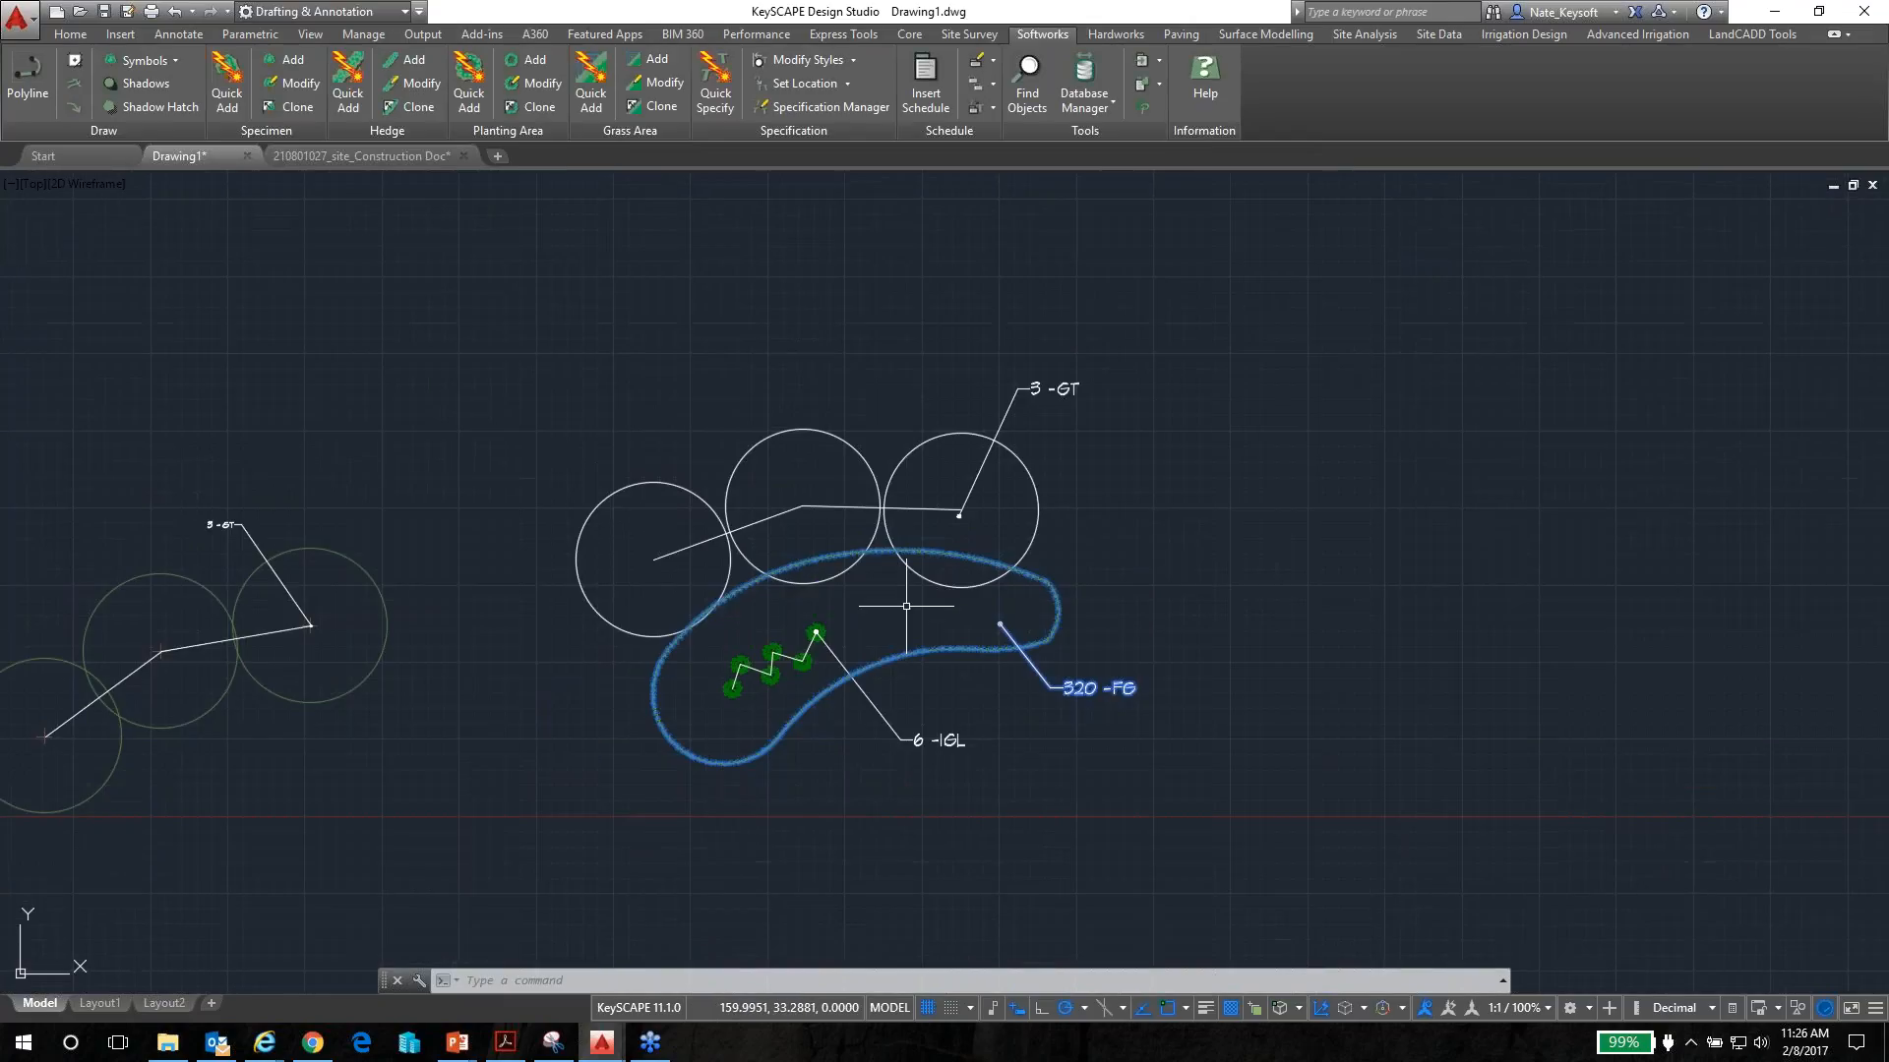
Replace the circles of the Gleditsia triacanthos inermis 'Skyline' specimens above the planting area with the BLSP01 specification symbol
middle_click_drag(854, 442, 944, 424)
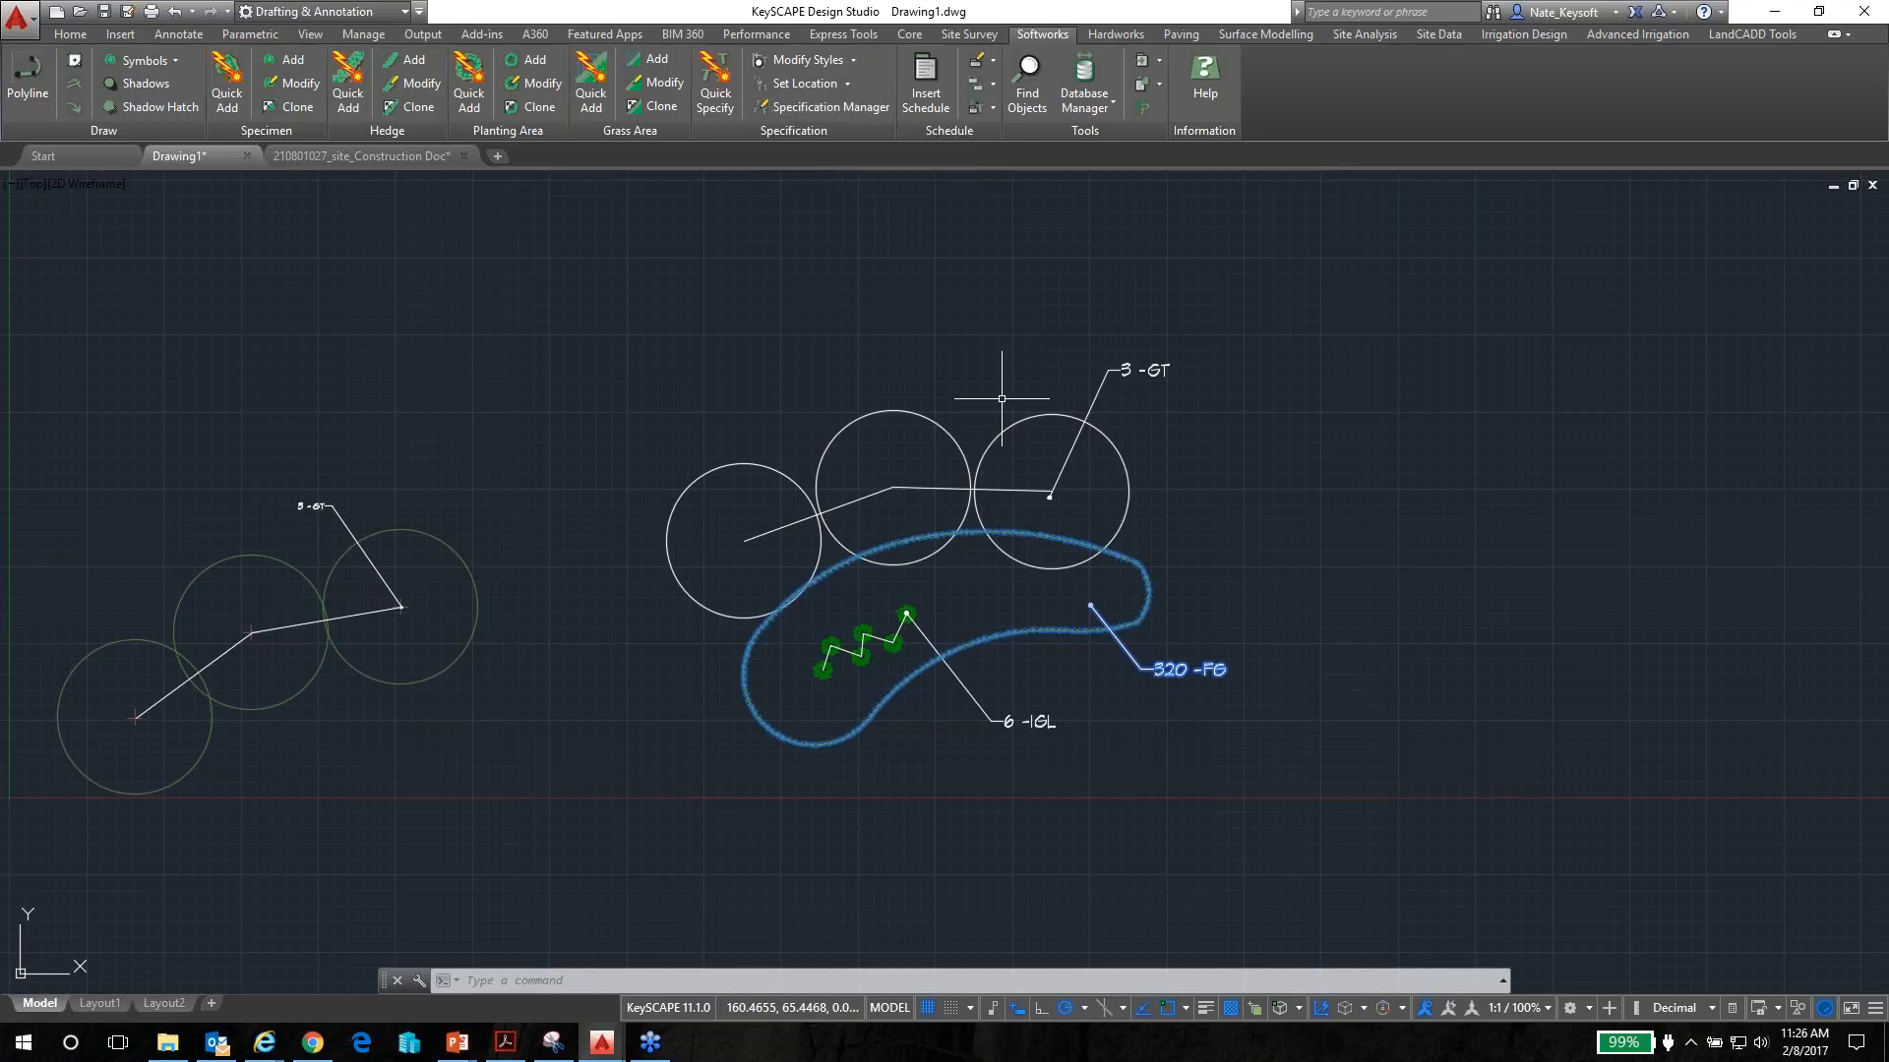
left_click(1132, 371)
double_click(1090, 410)
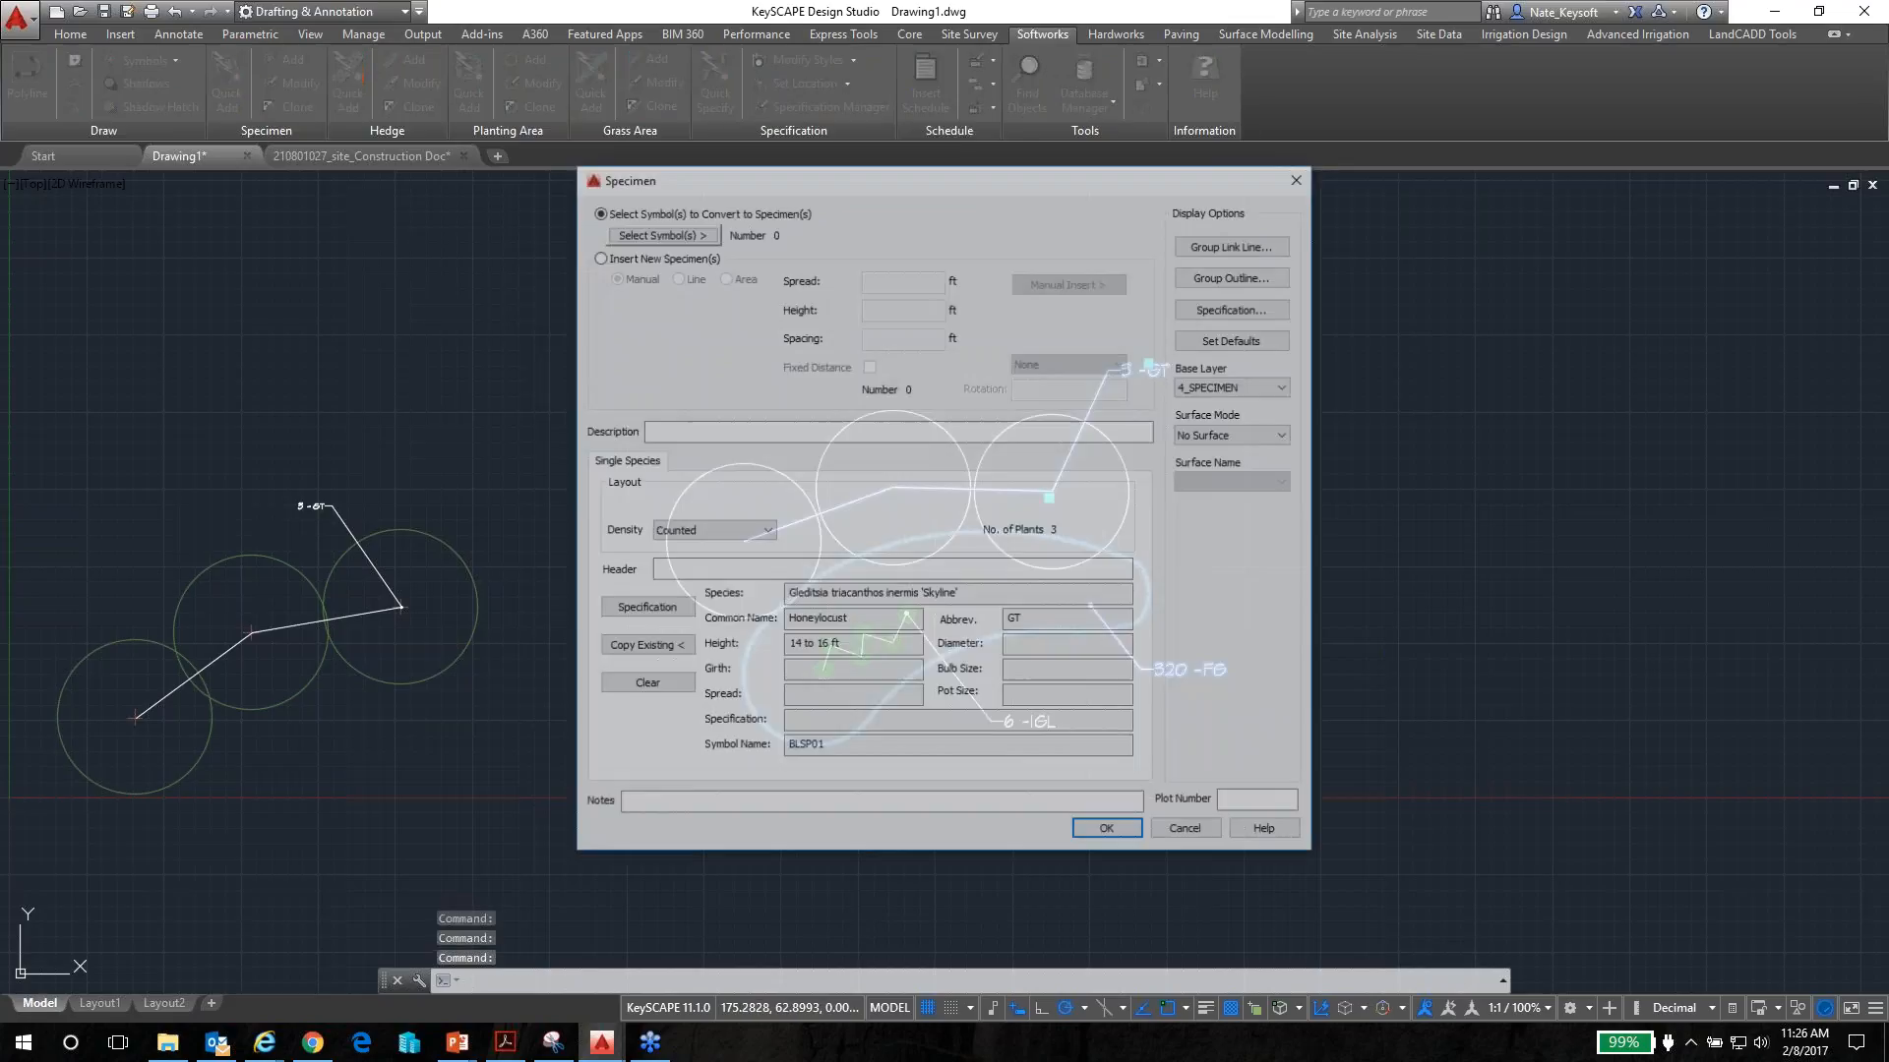
left_click(645, 610)
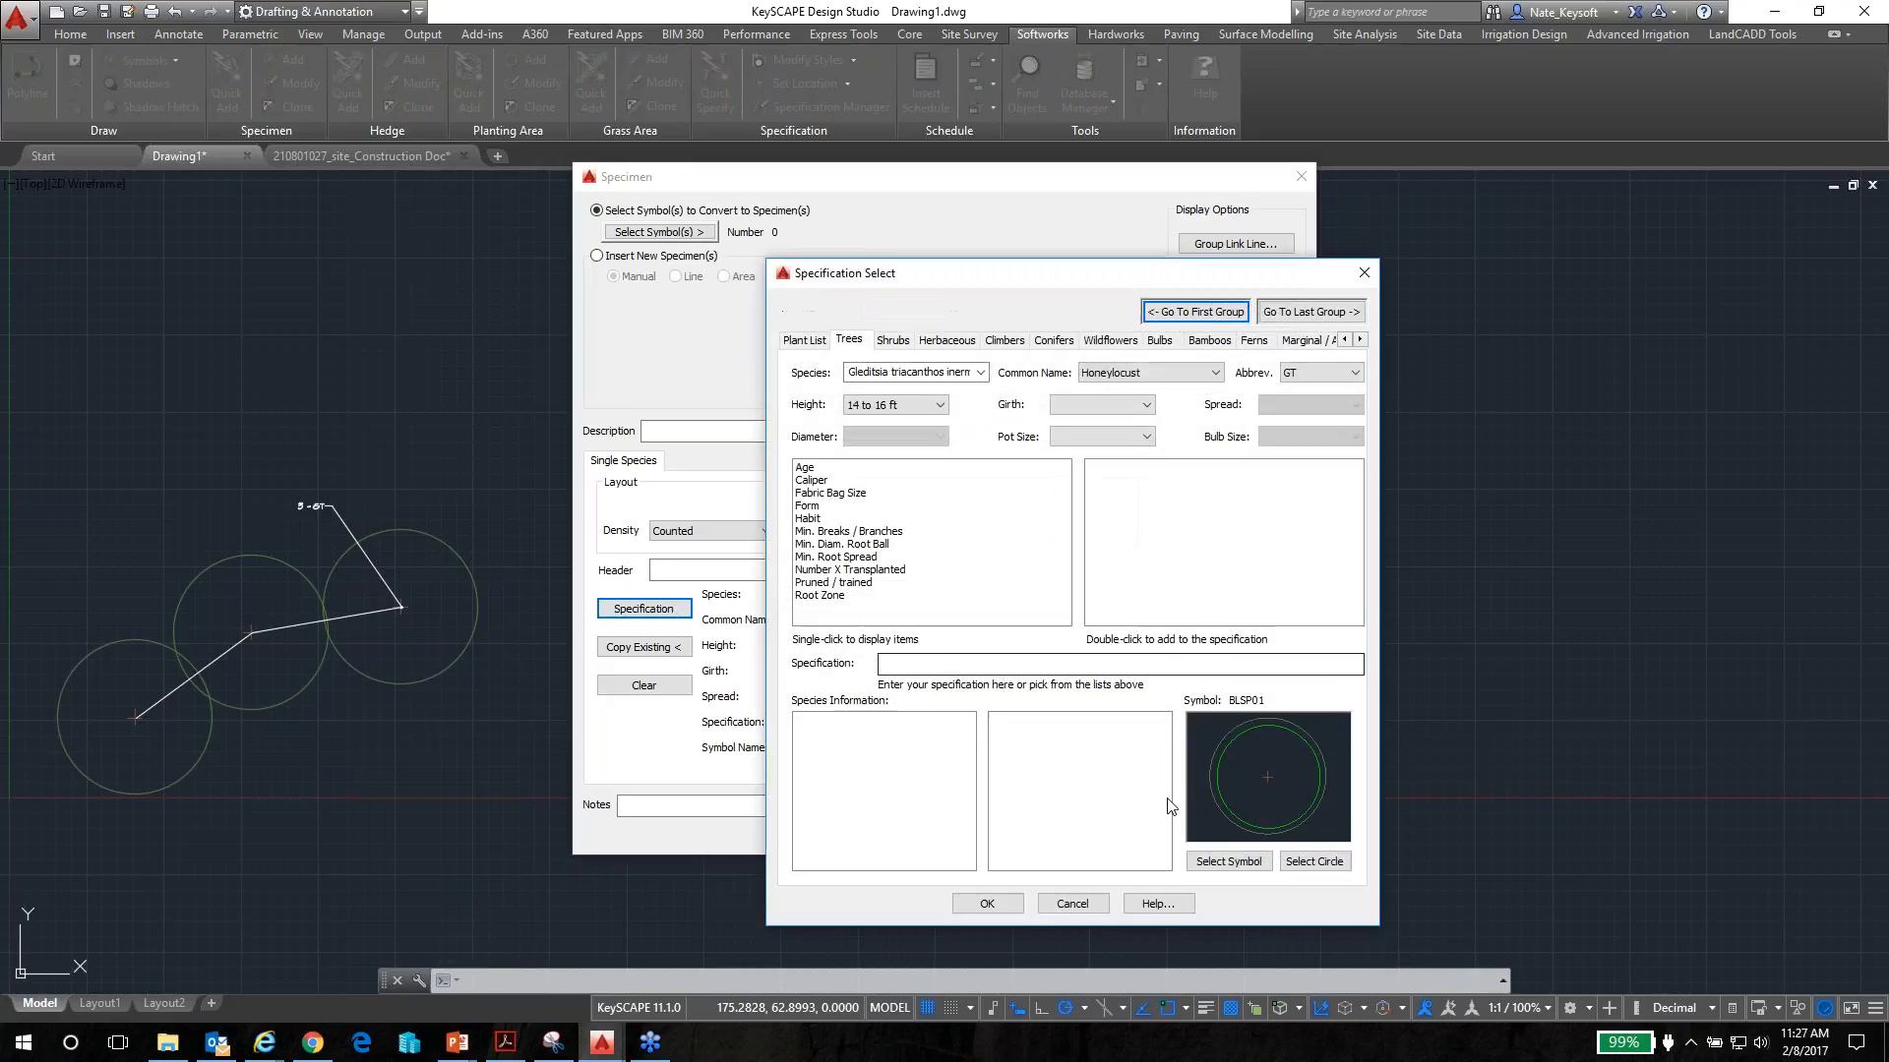
left_click(1250, 864)
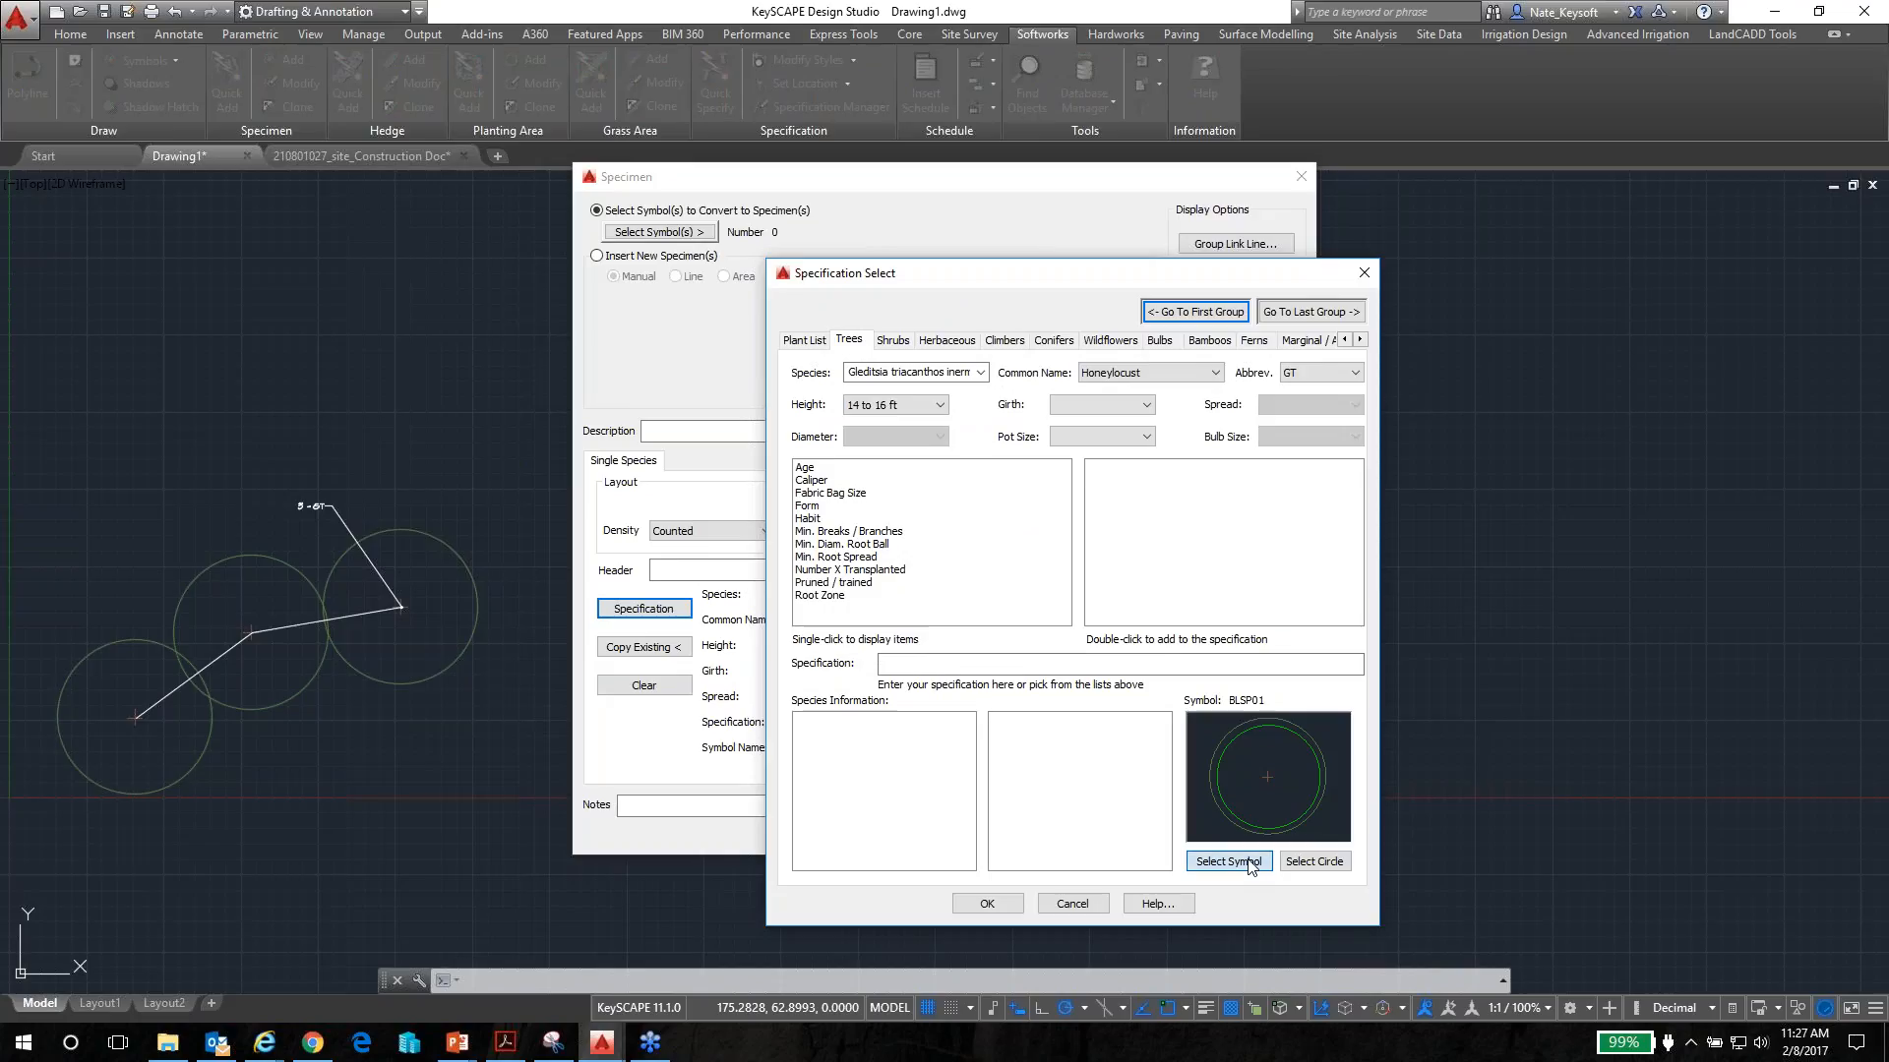
left_click(966, 651)
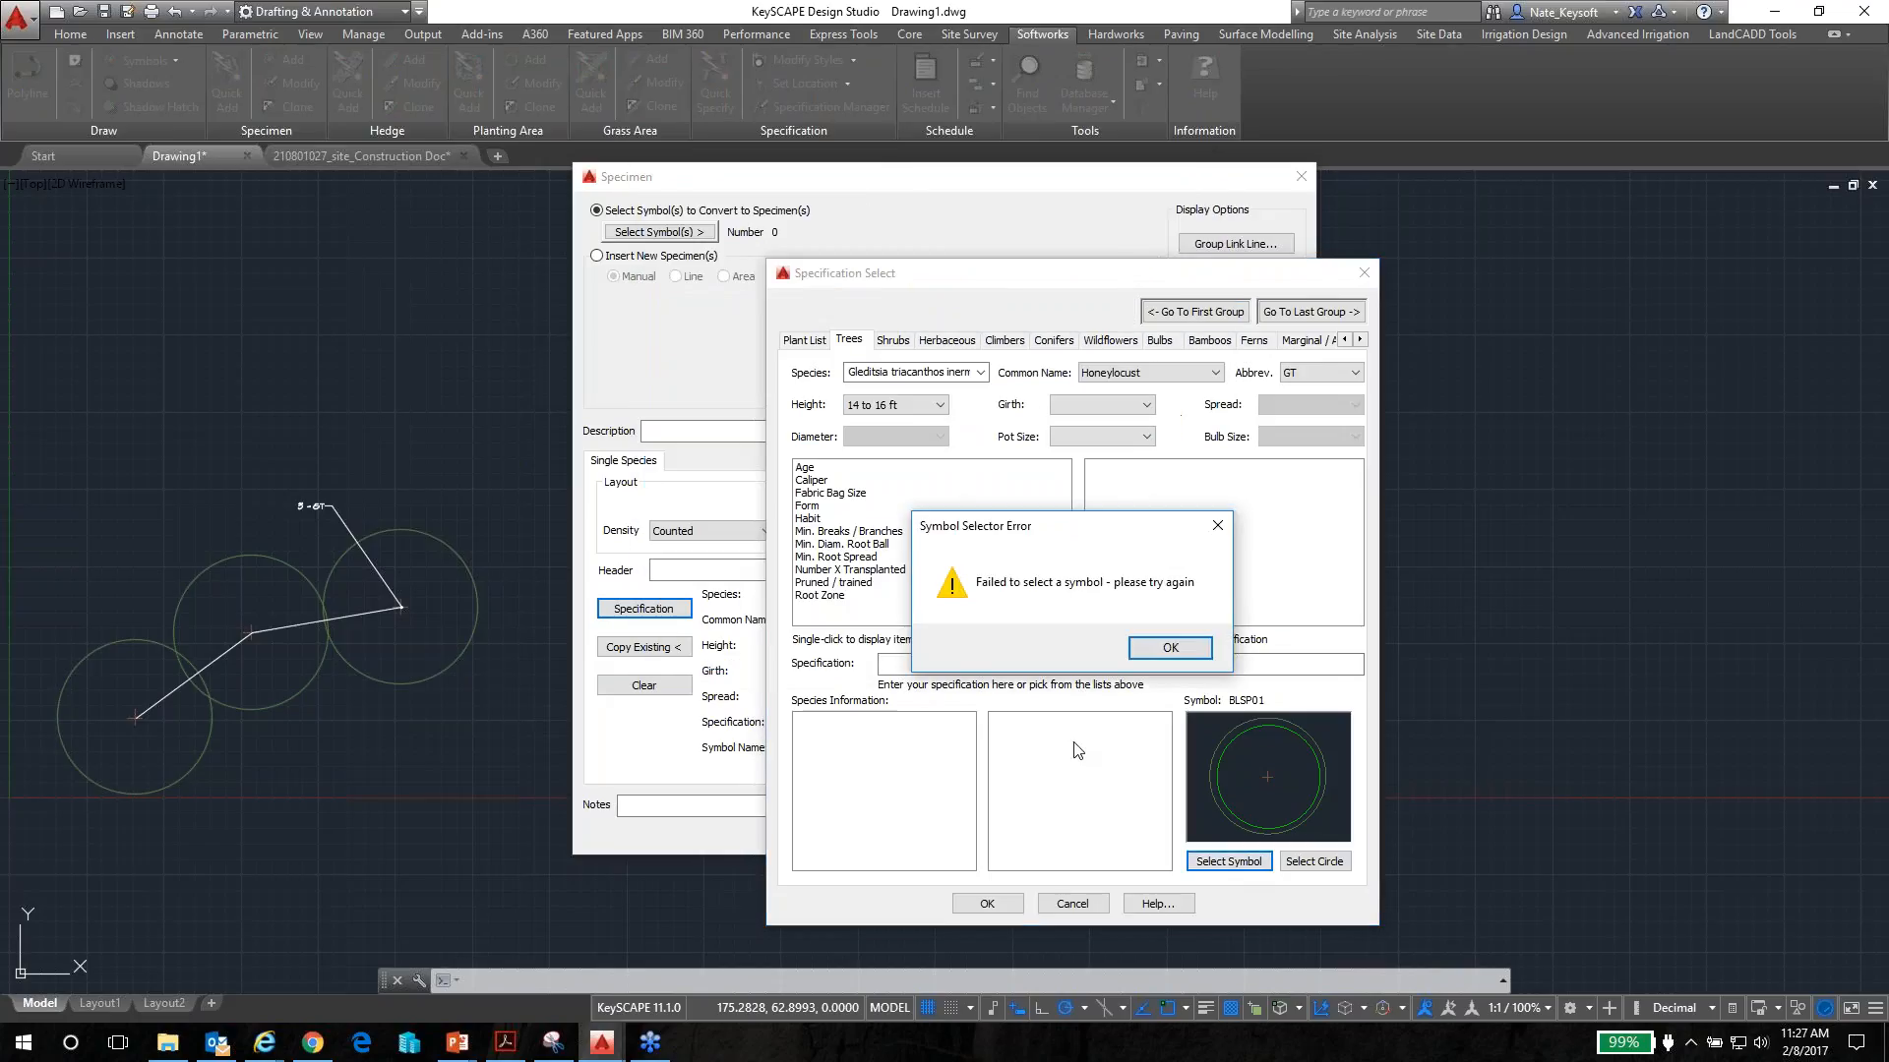
left_click(1072, 646)
left_click(1010, 902)
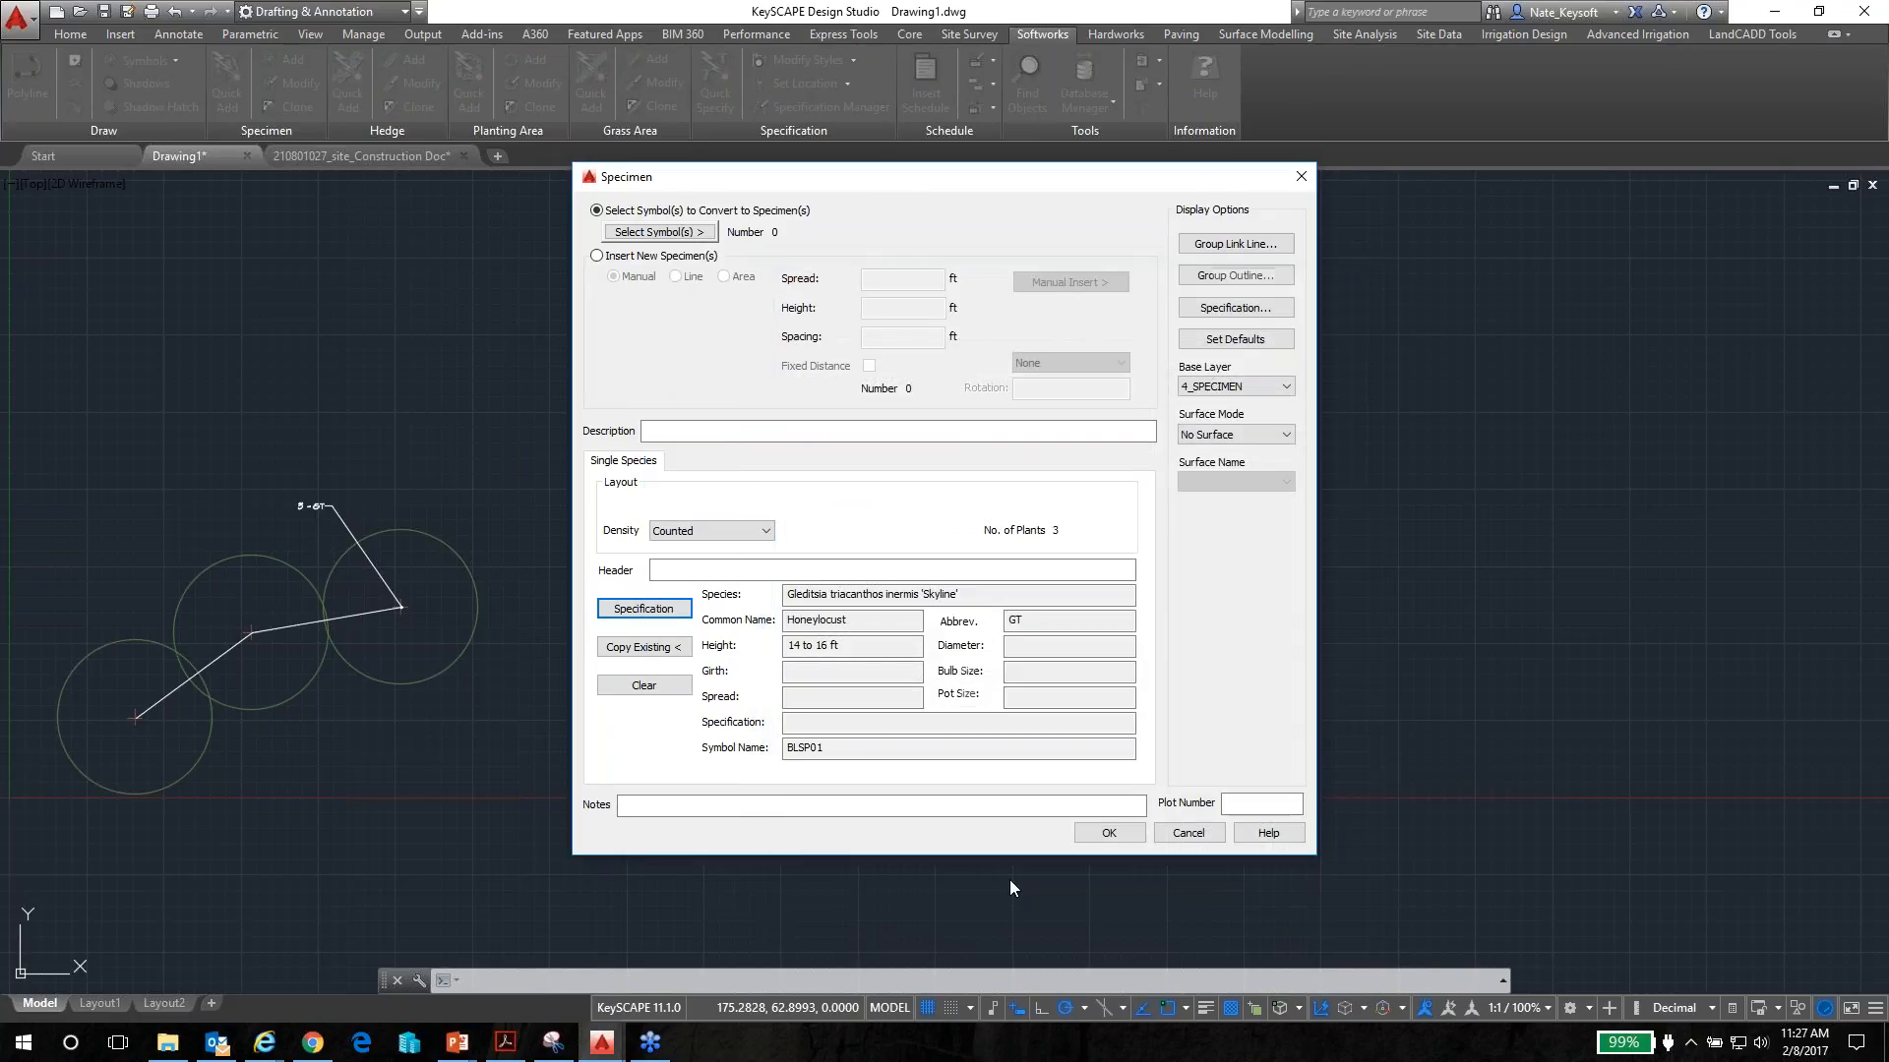
left_click(1111, 832)
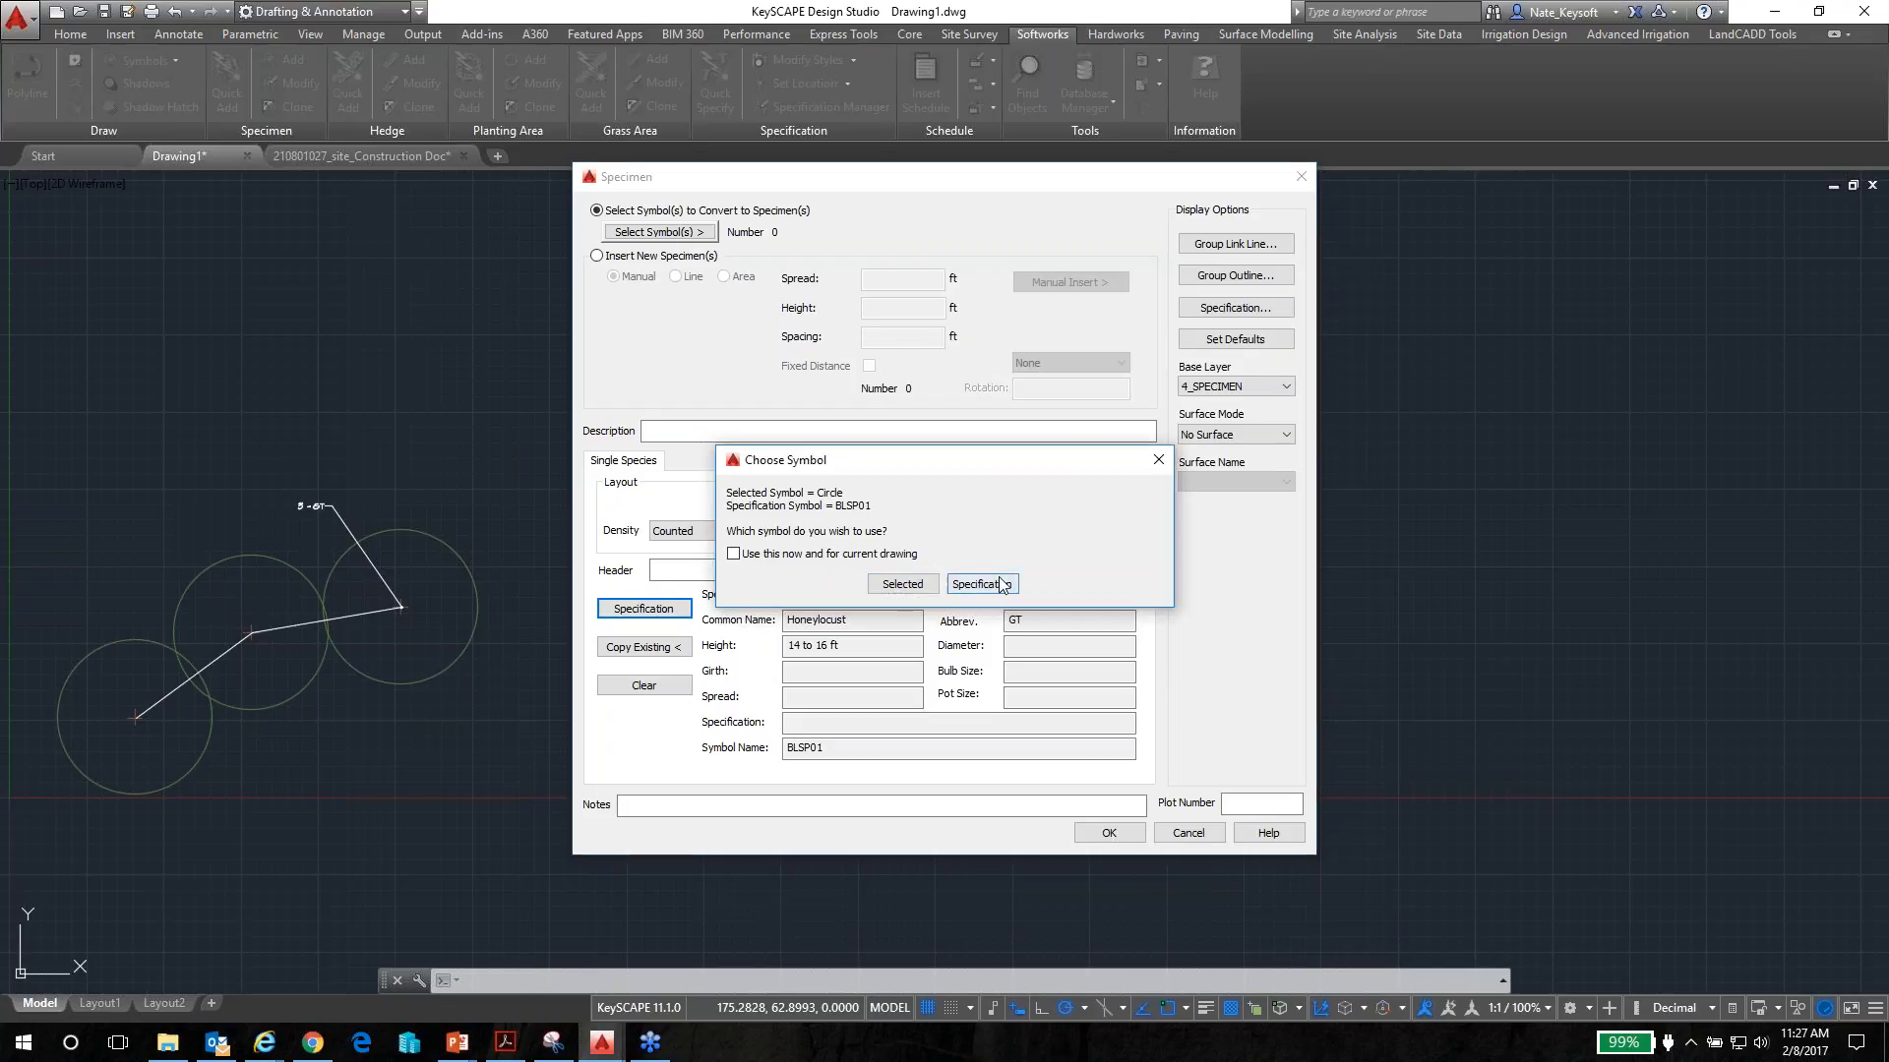
left_click(981, 583)
left_click(1108, 833)
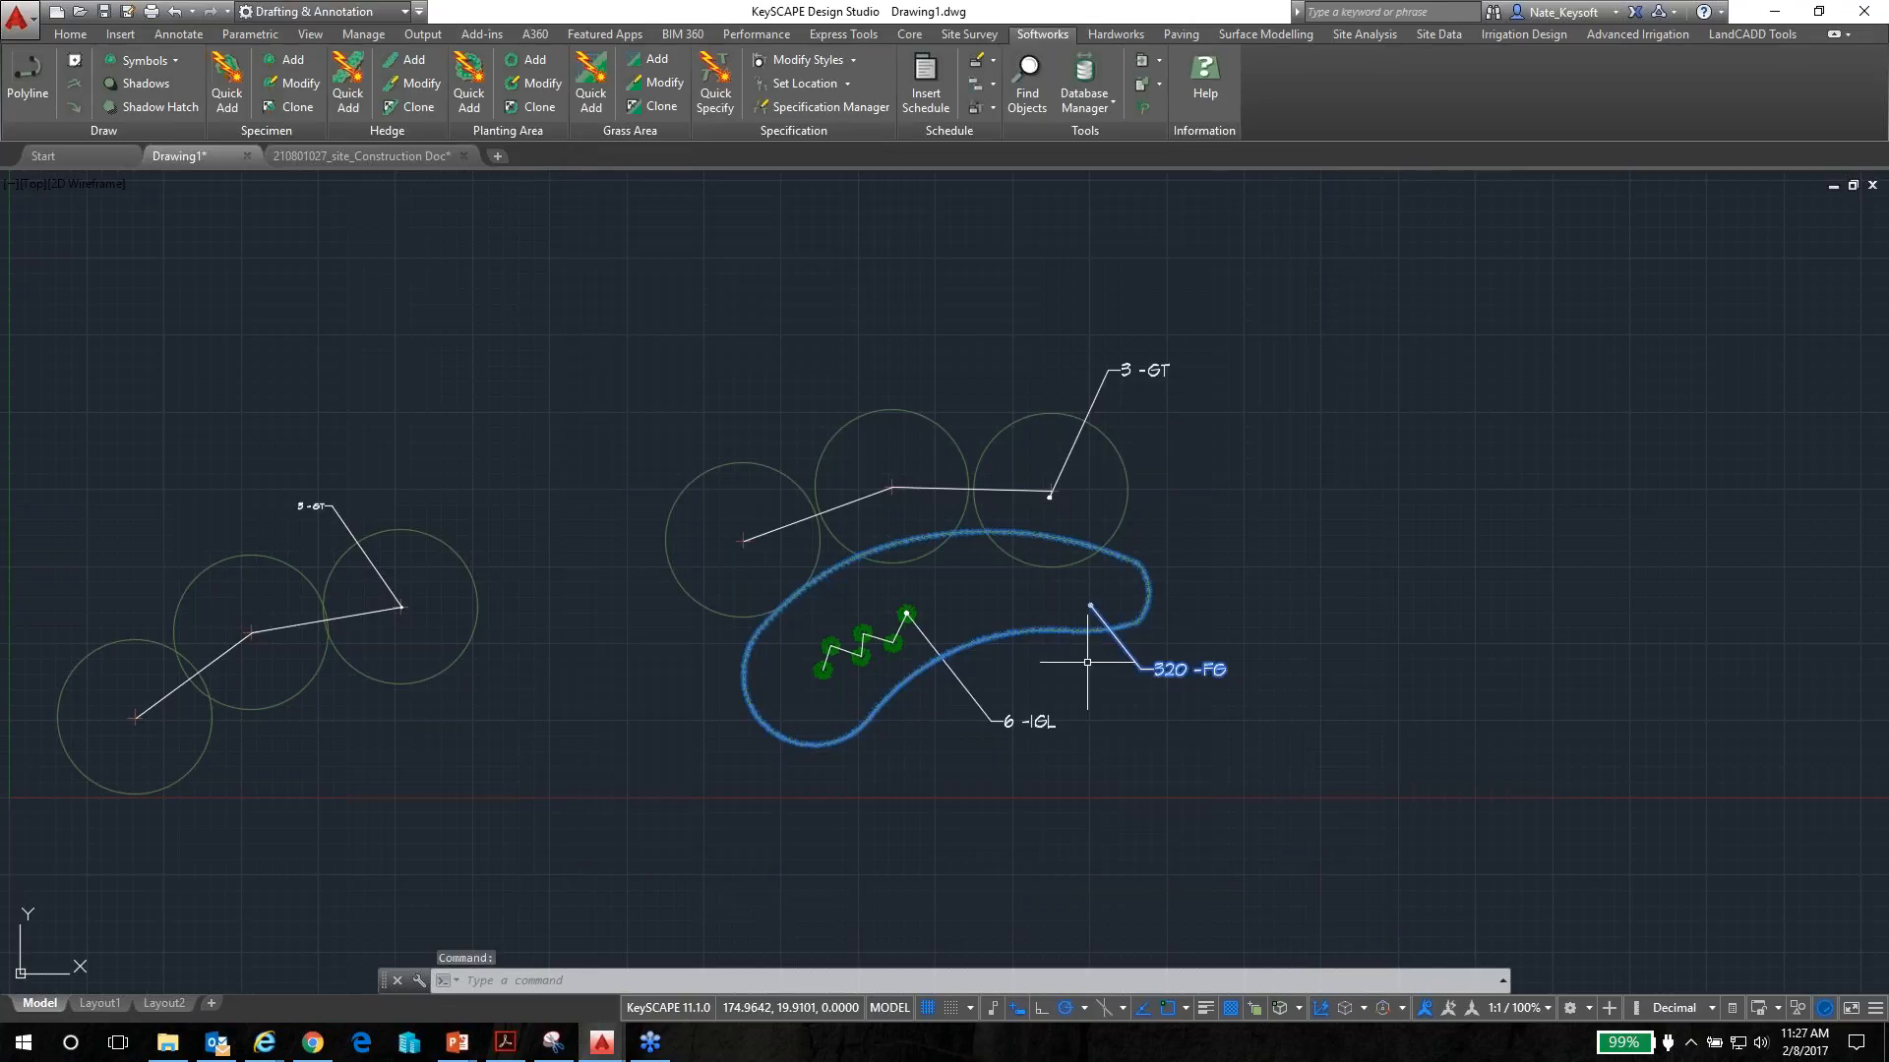
middle_click_drag(897, 401, 960, 427)
key("Escape")
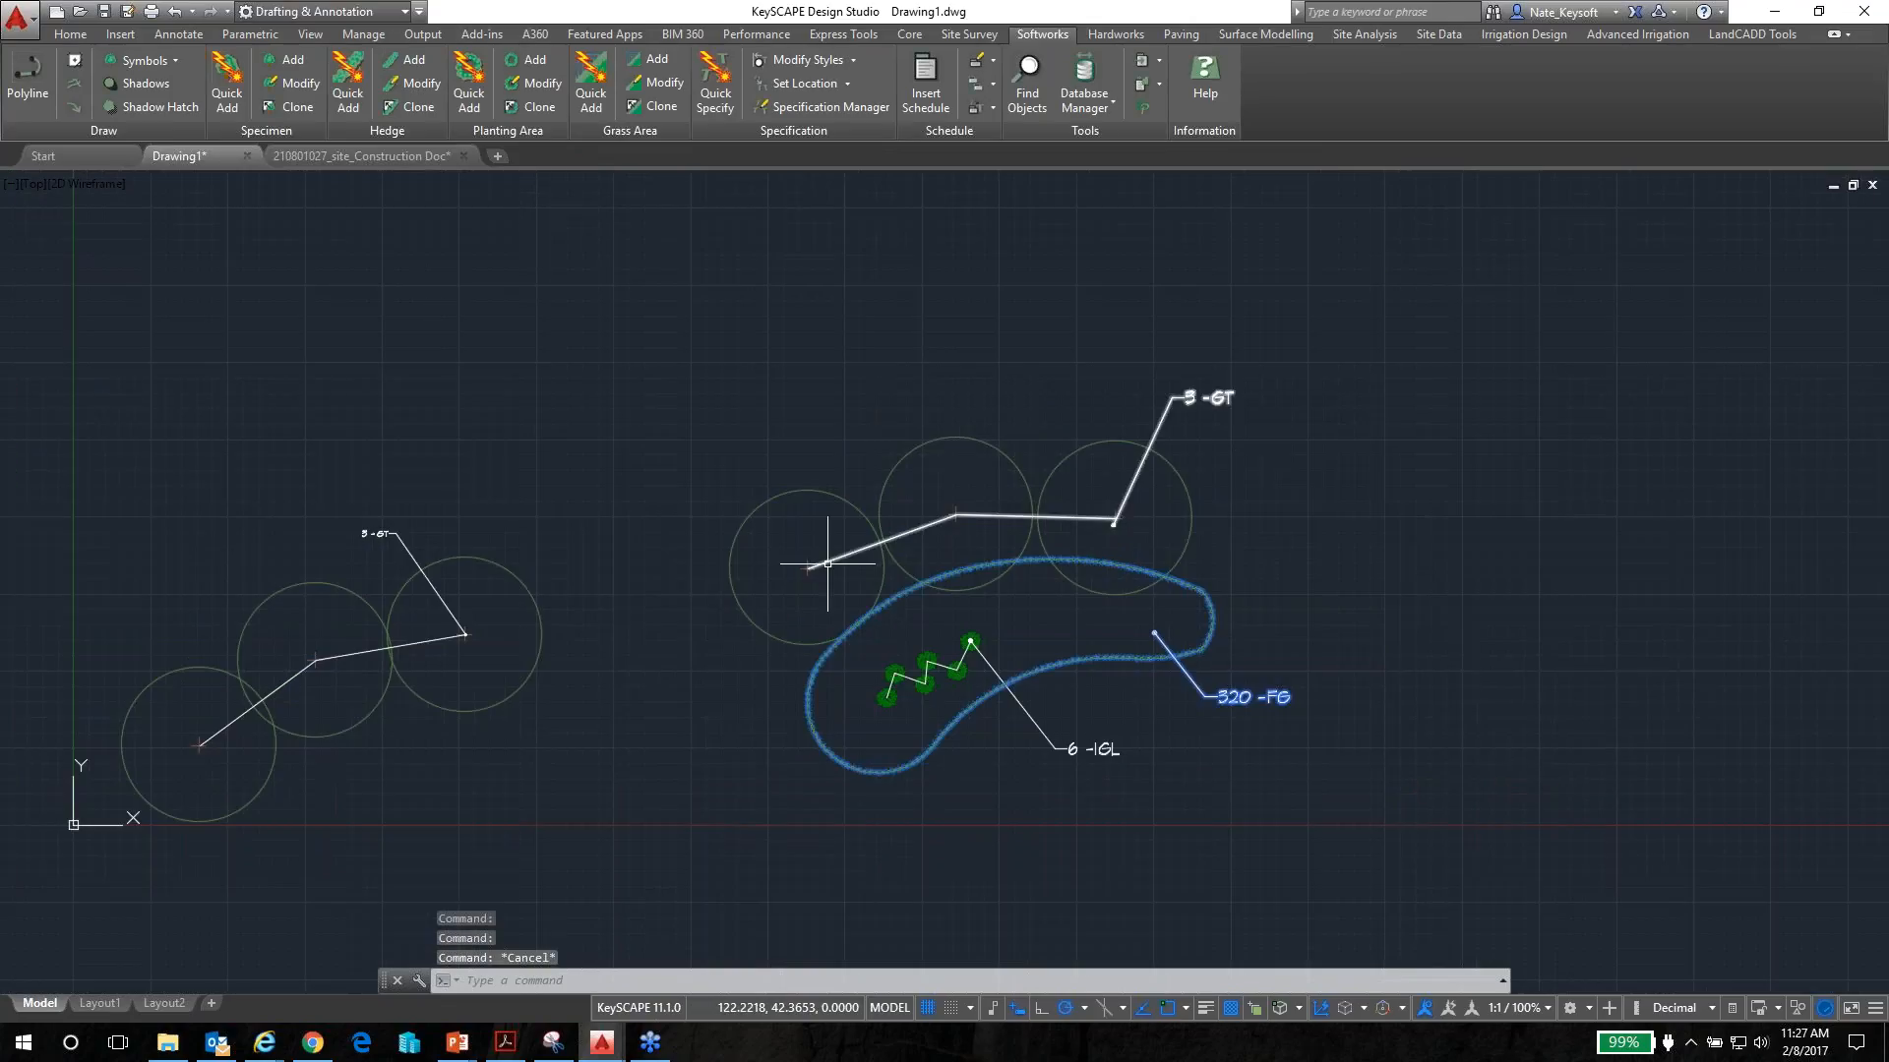
Examine the planting lists in the species database, checking which plant lists the New England Plants group holds
scroll(831, 567, "down", 2)
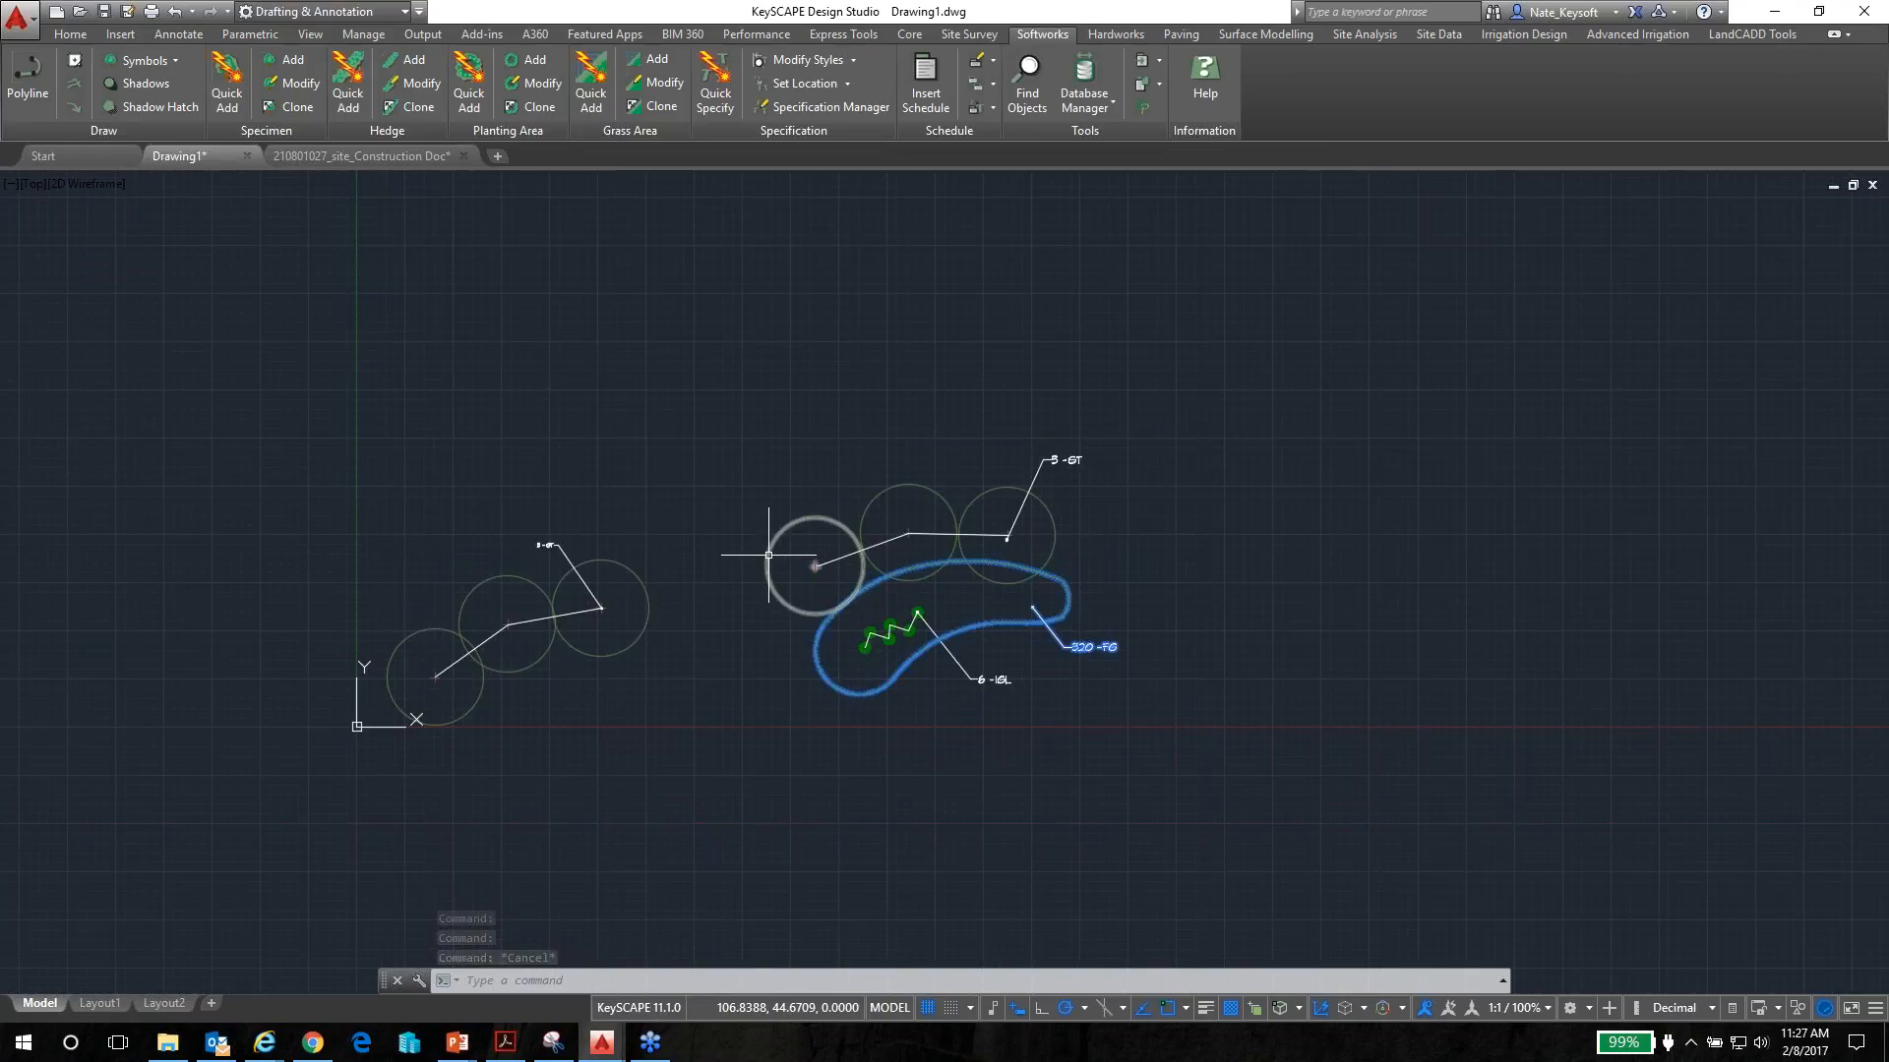
left_click(1099, 103)
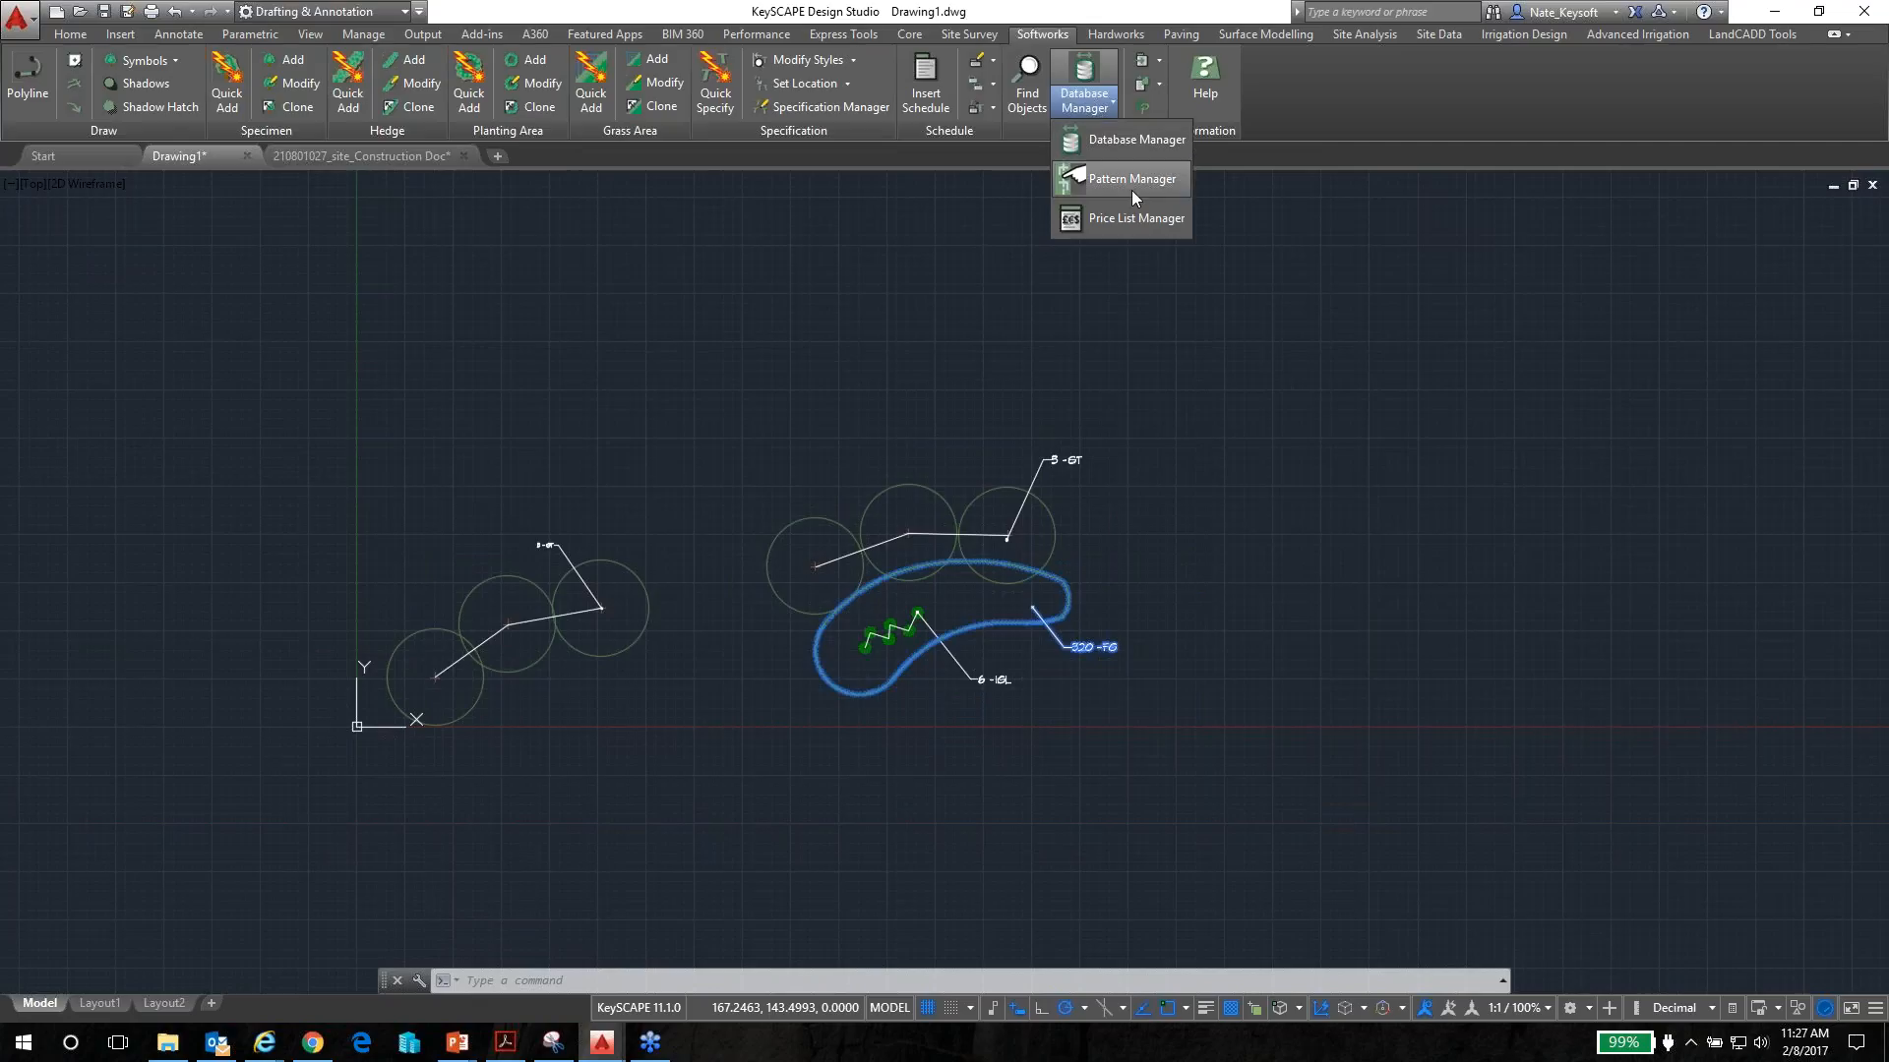
left_click(1108, 139)
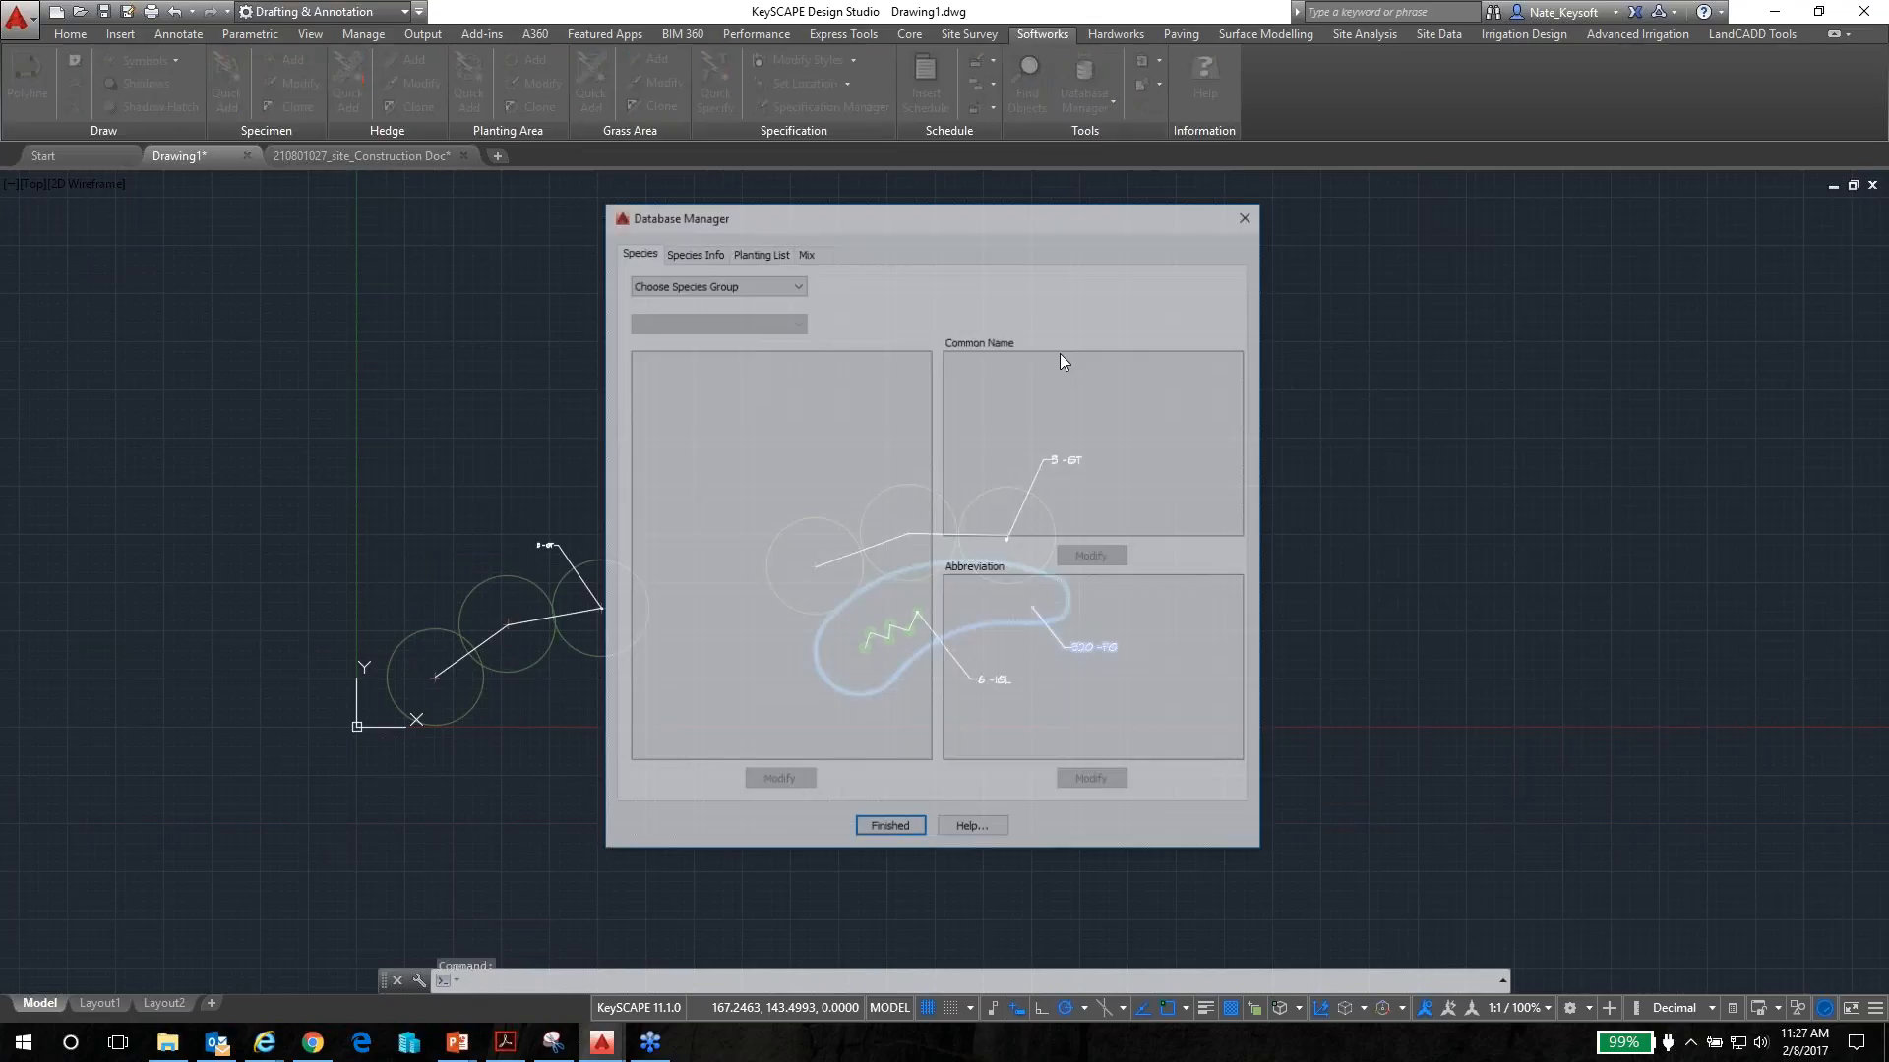
left_click(763, 251)
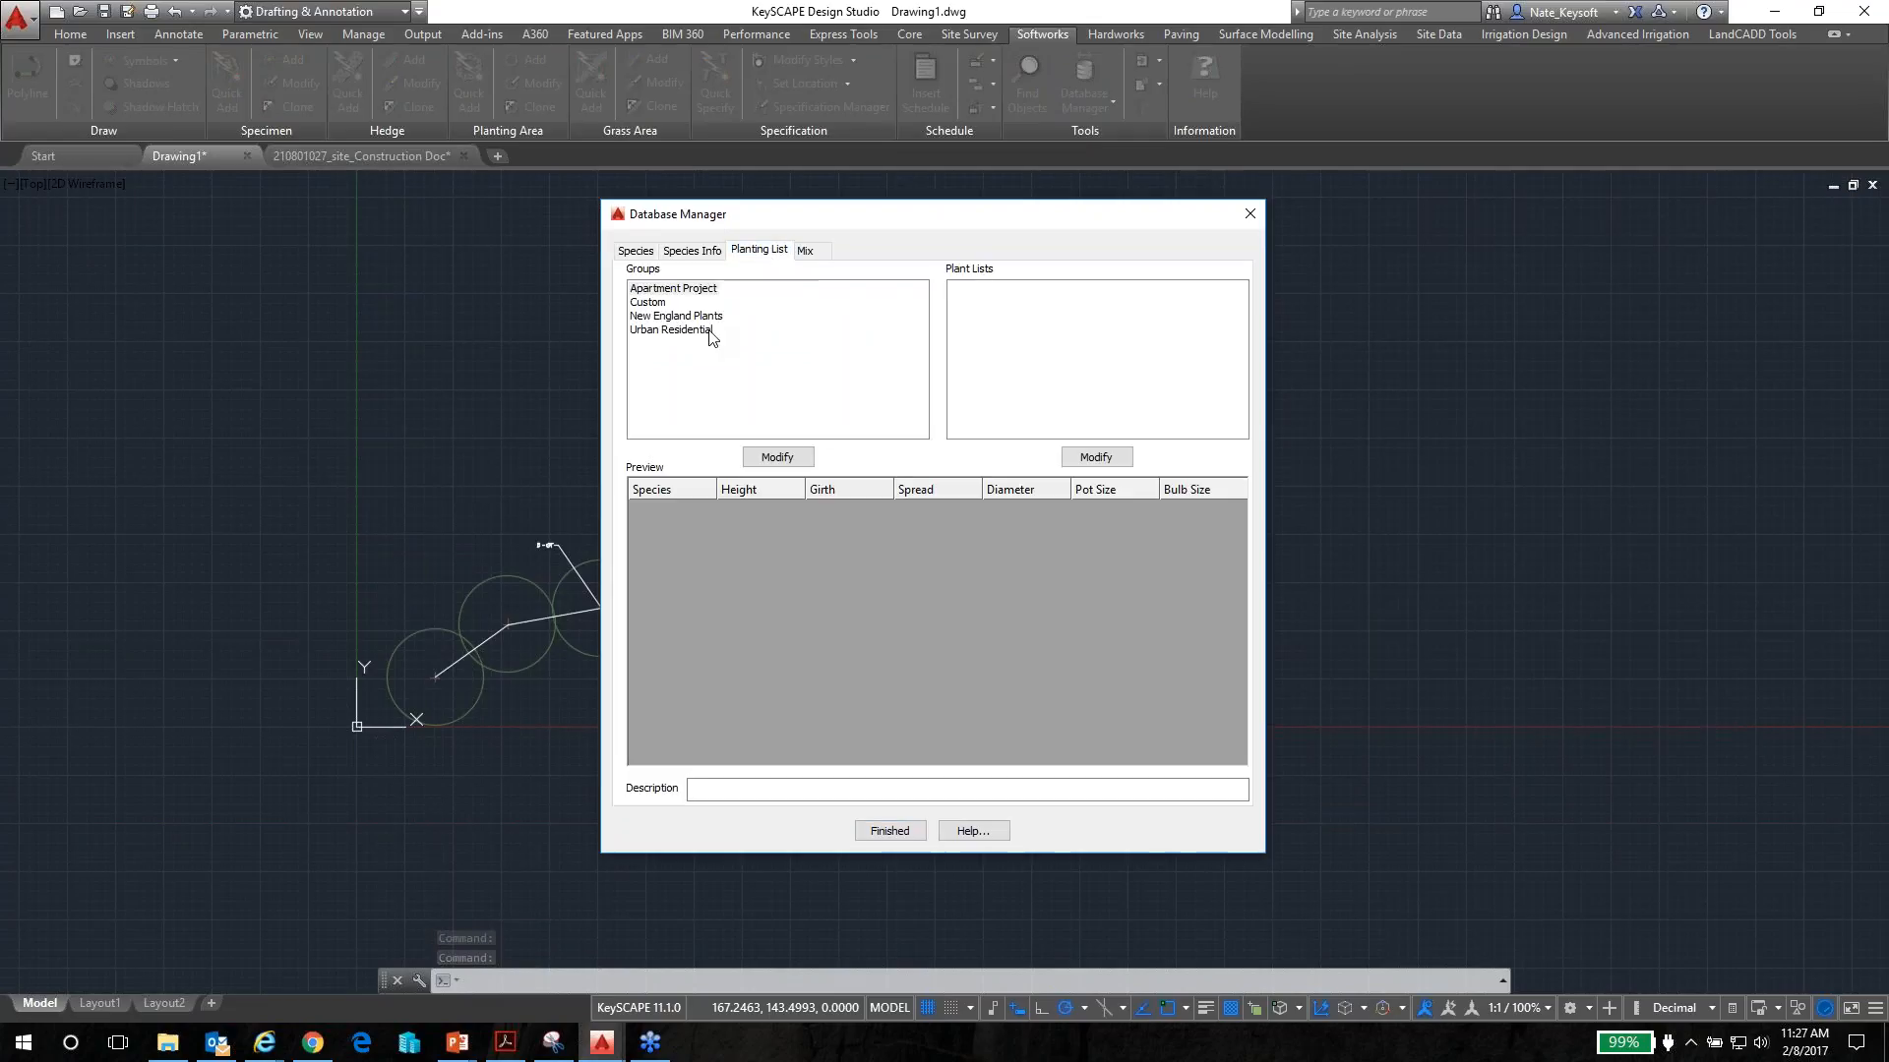
left_click(695, 316)
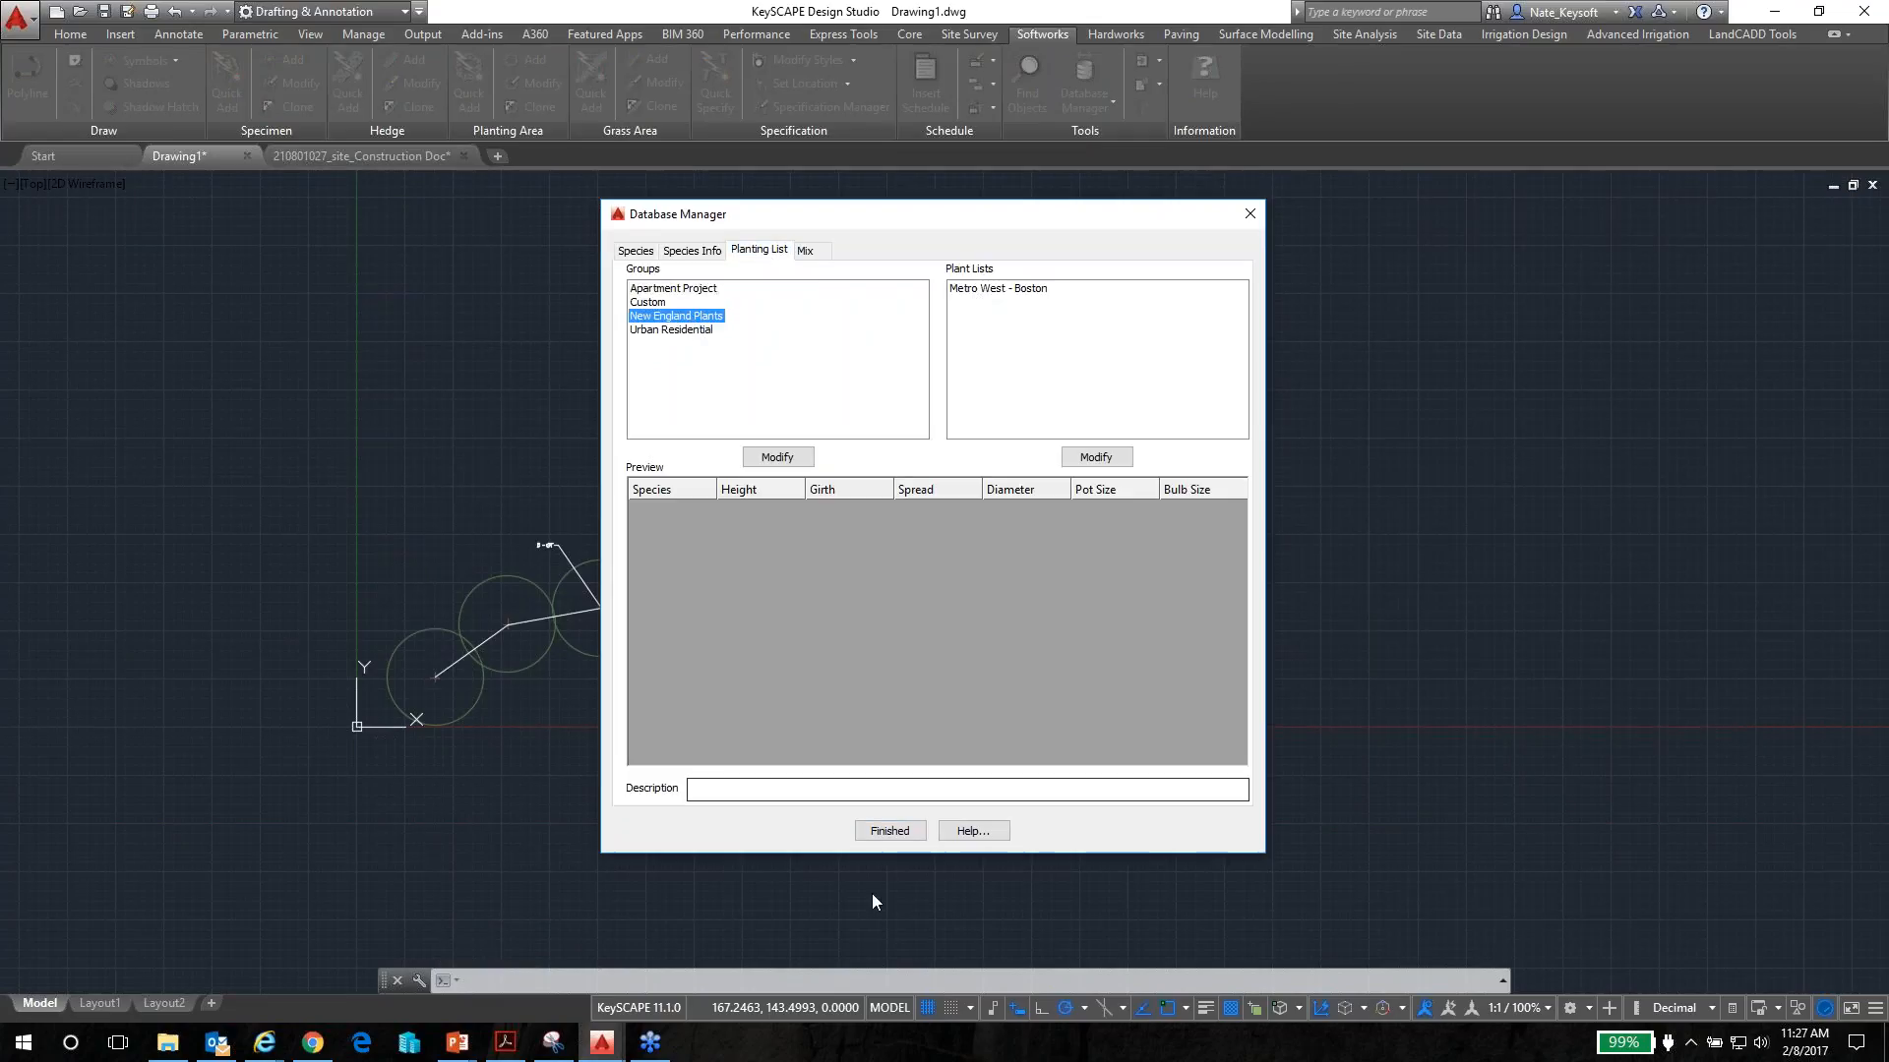
left_click(889, 832)
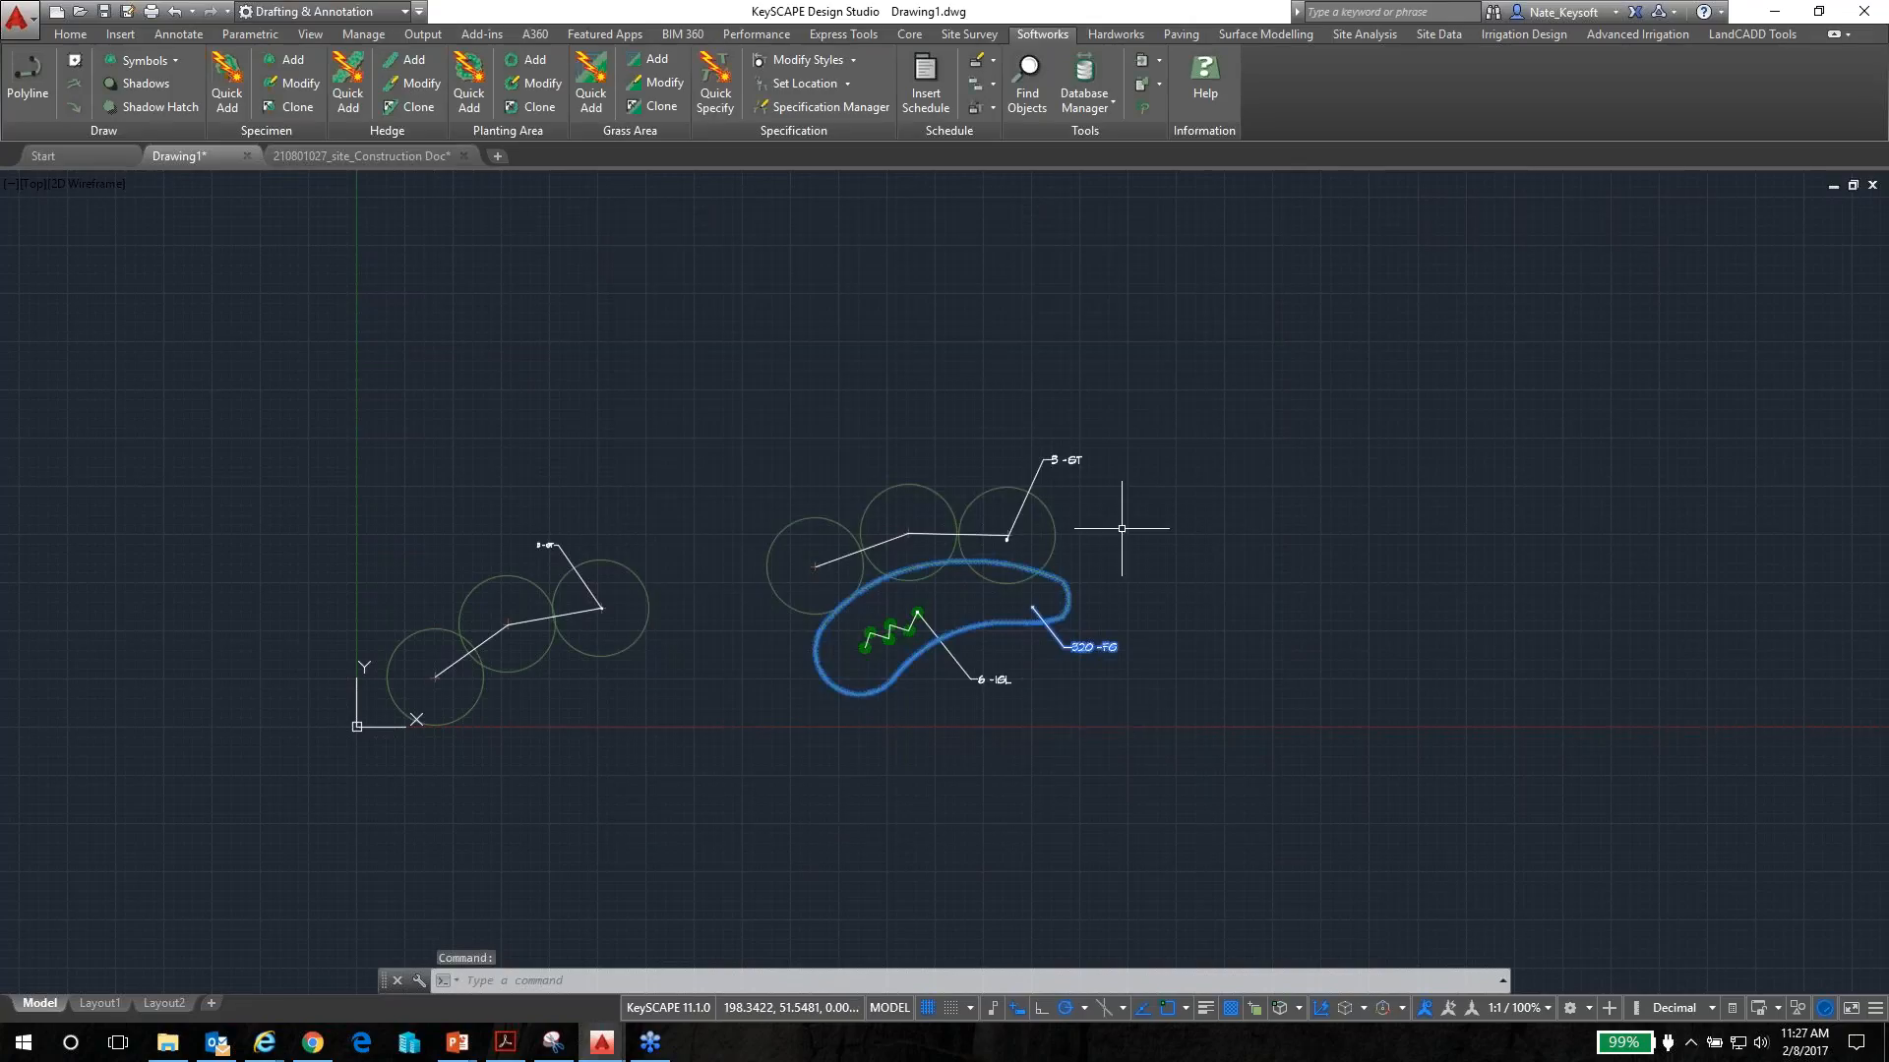
key("Escape")
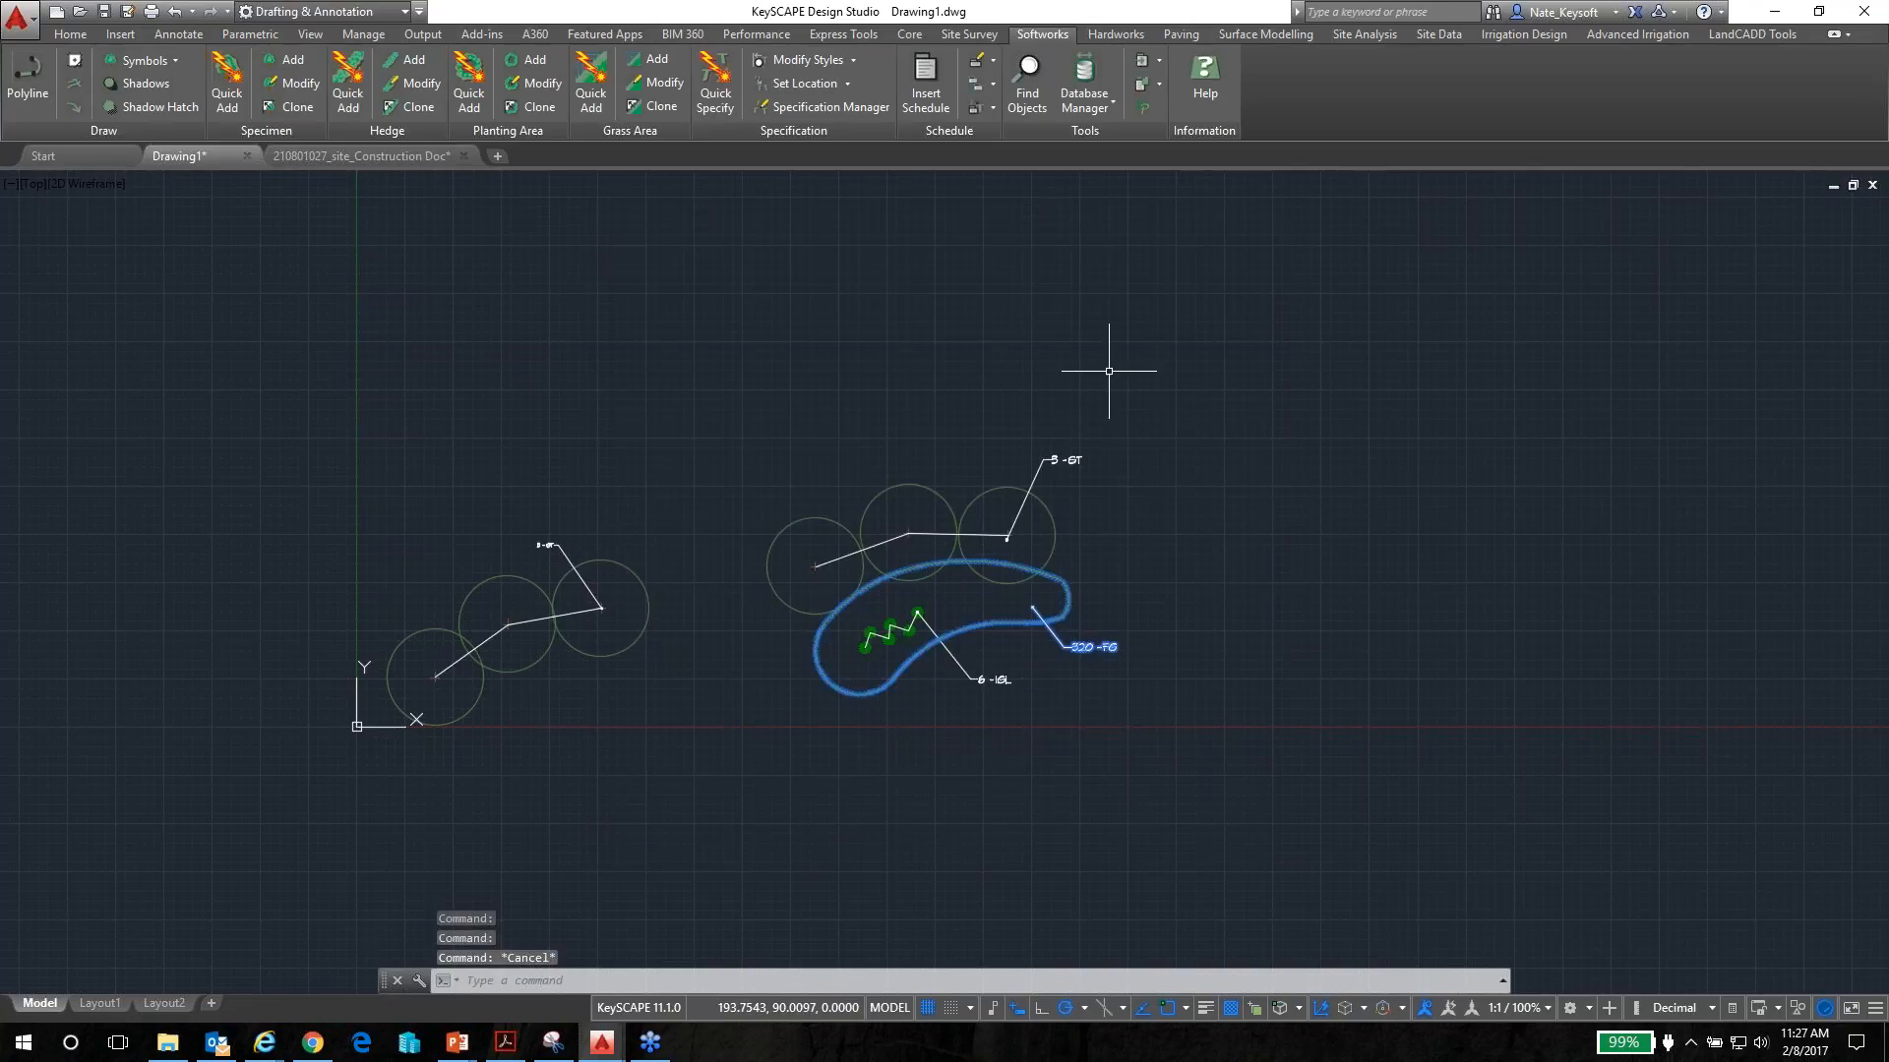
middle_click_drag(1108, 329, 1108, 378)
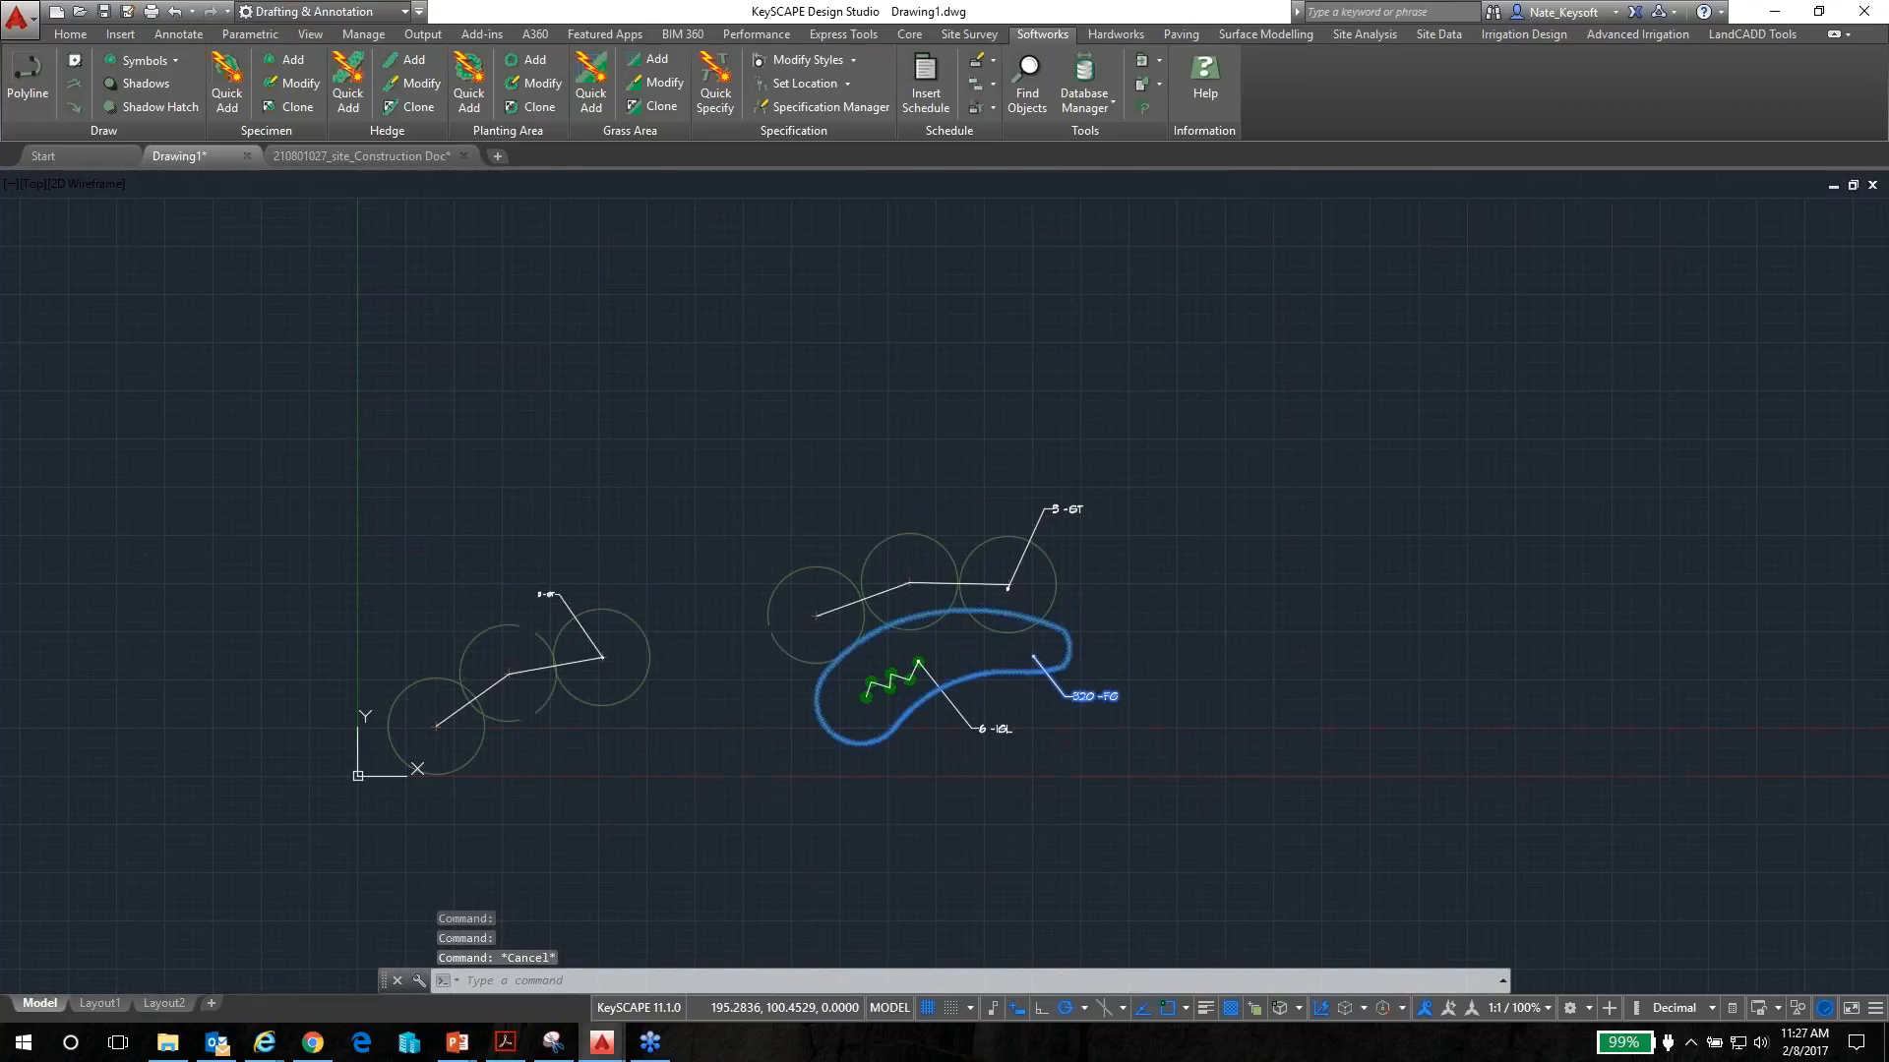
left_click(1161, 61)
left_click(1161, 64)
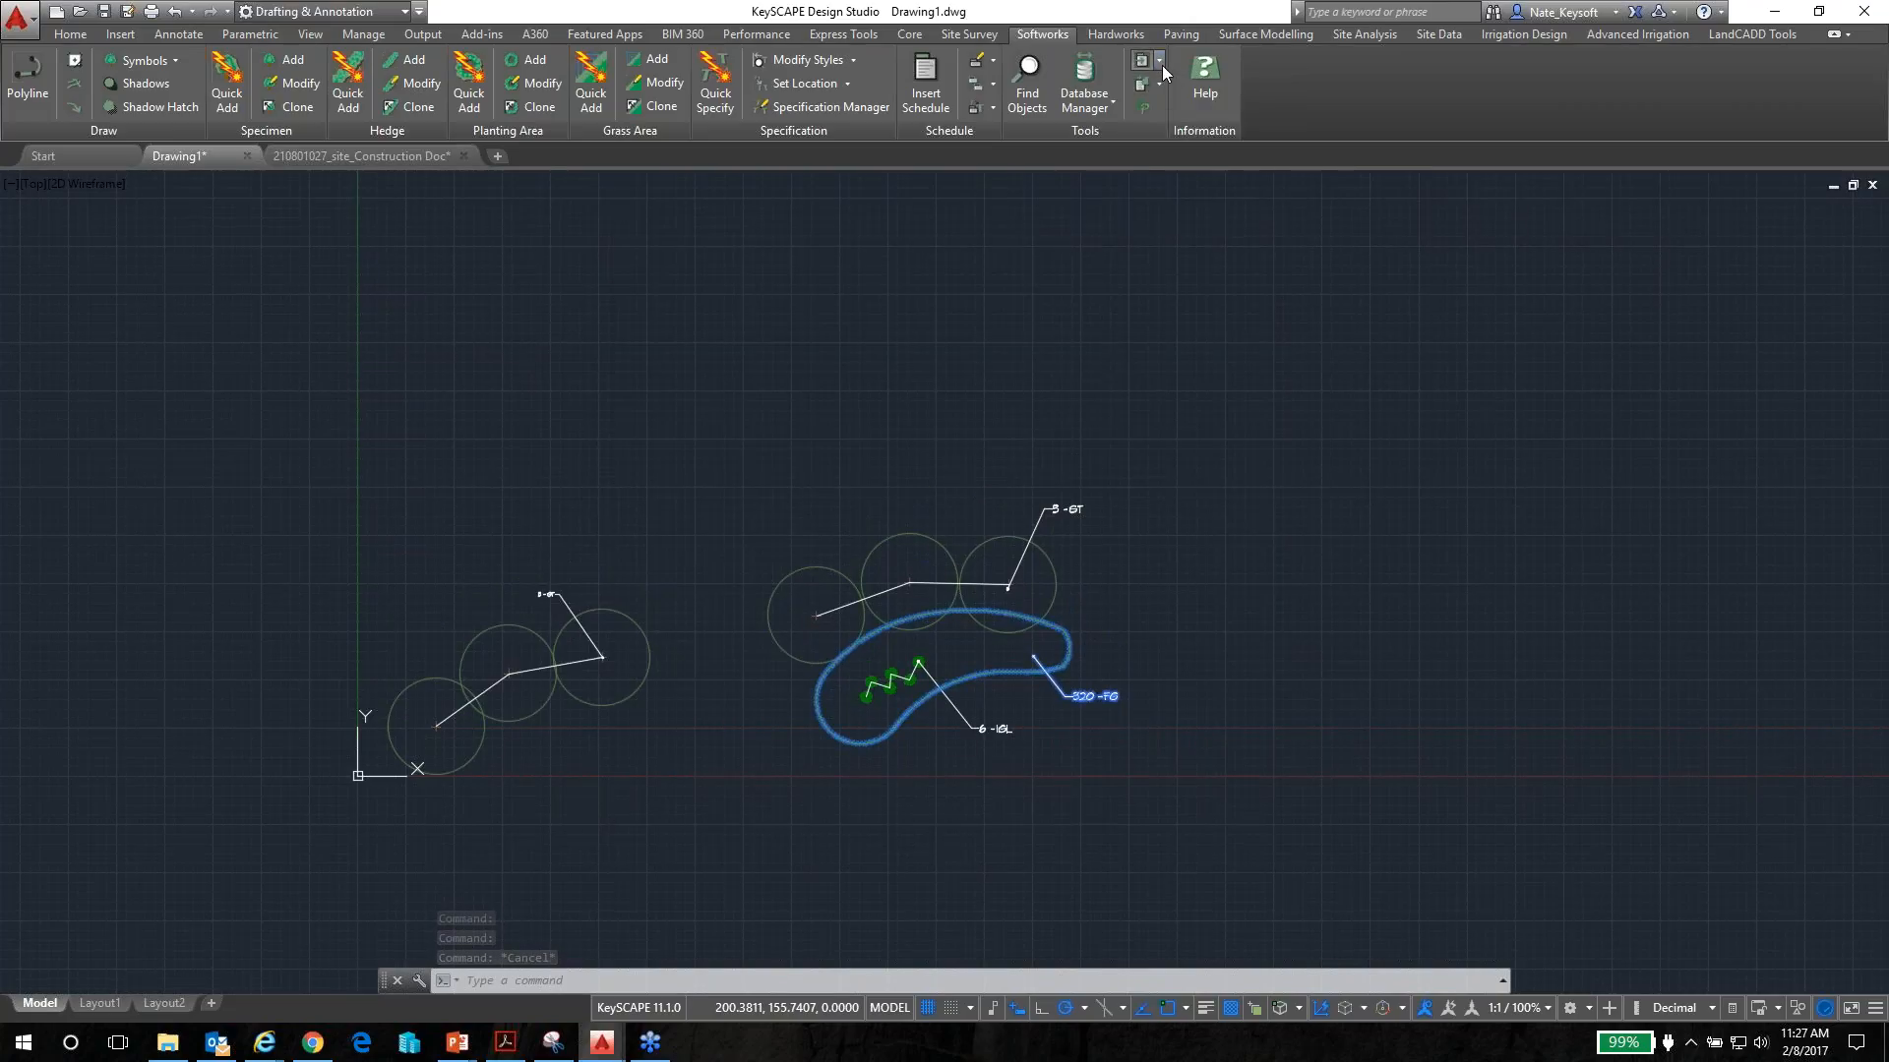
left_click(1160, 81)
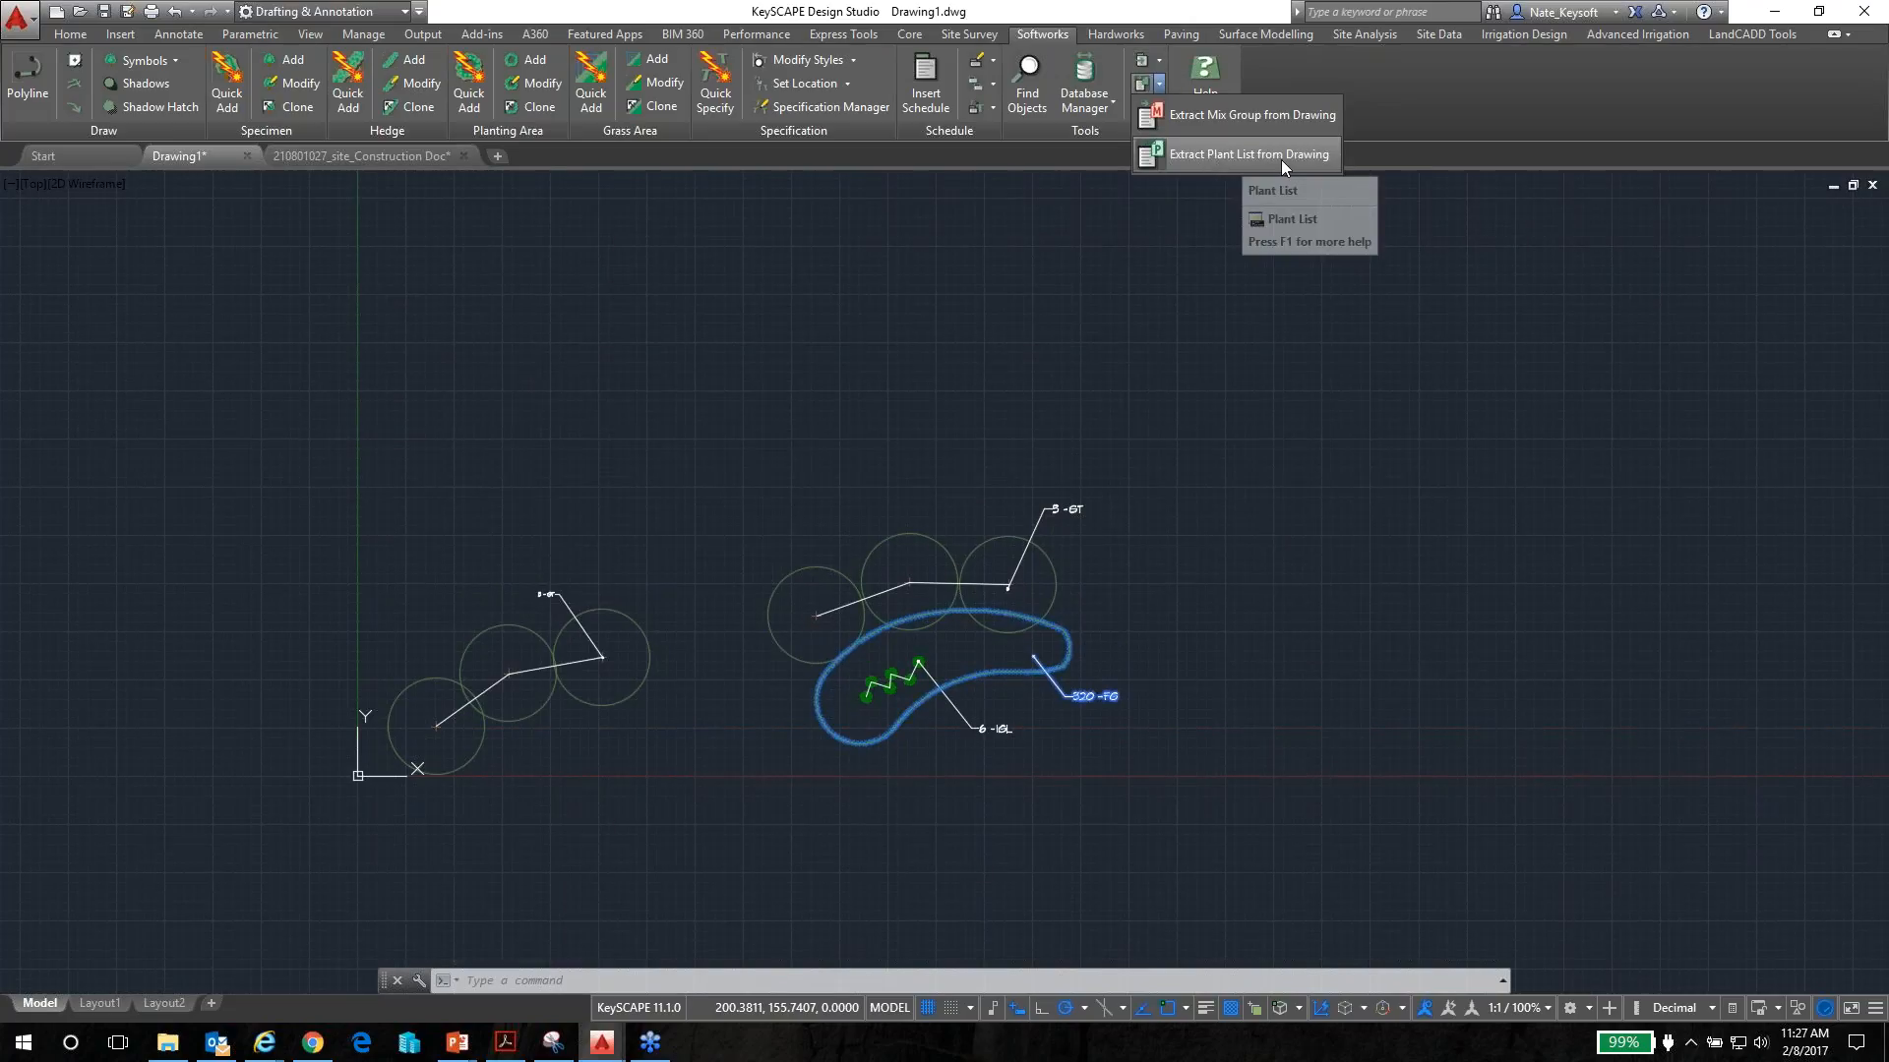
left_click(1159, 61)
left_click(1158, 59)
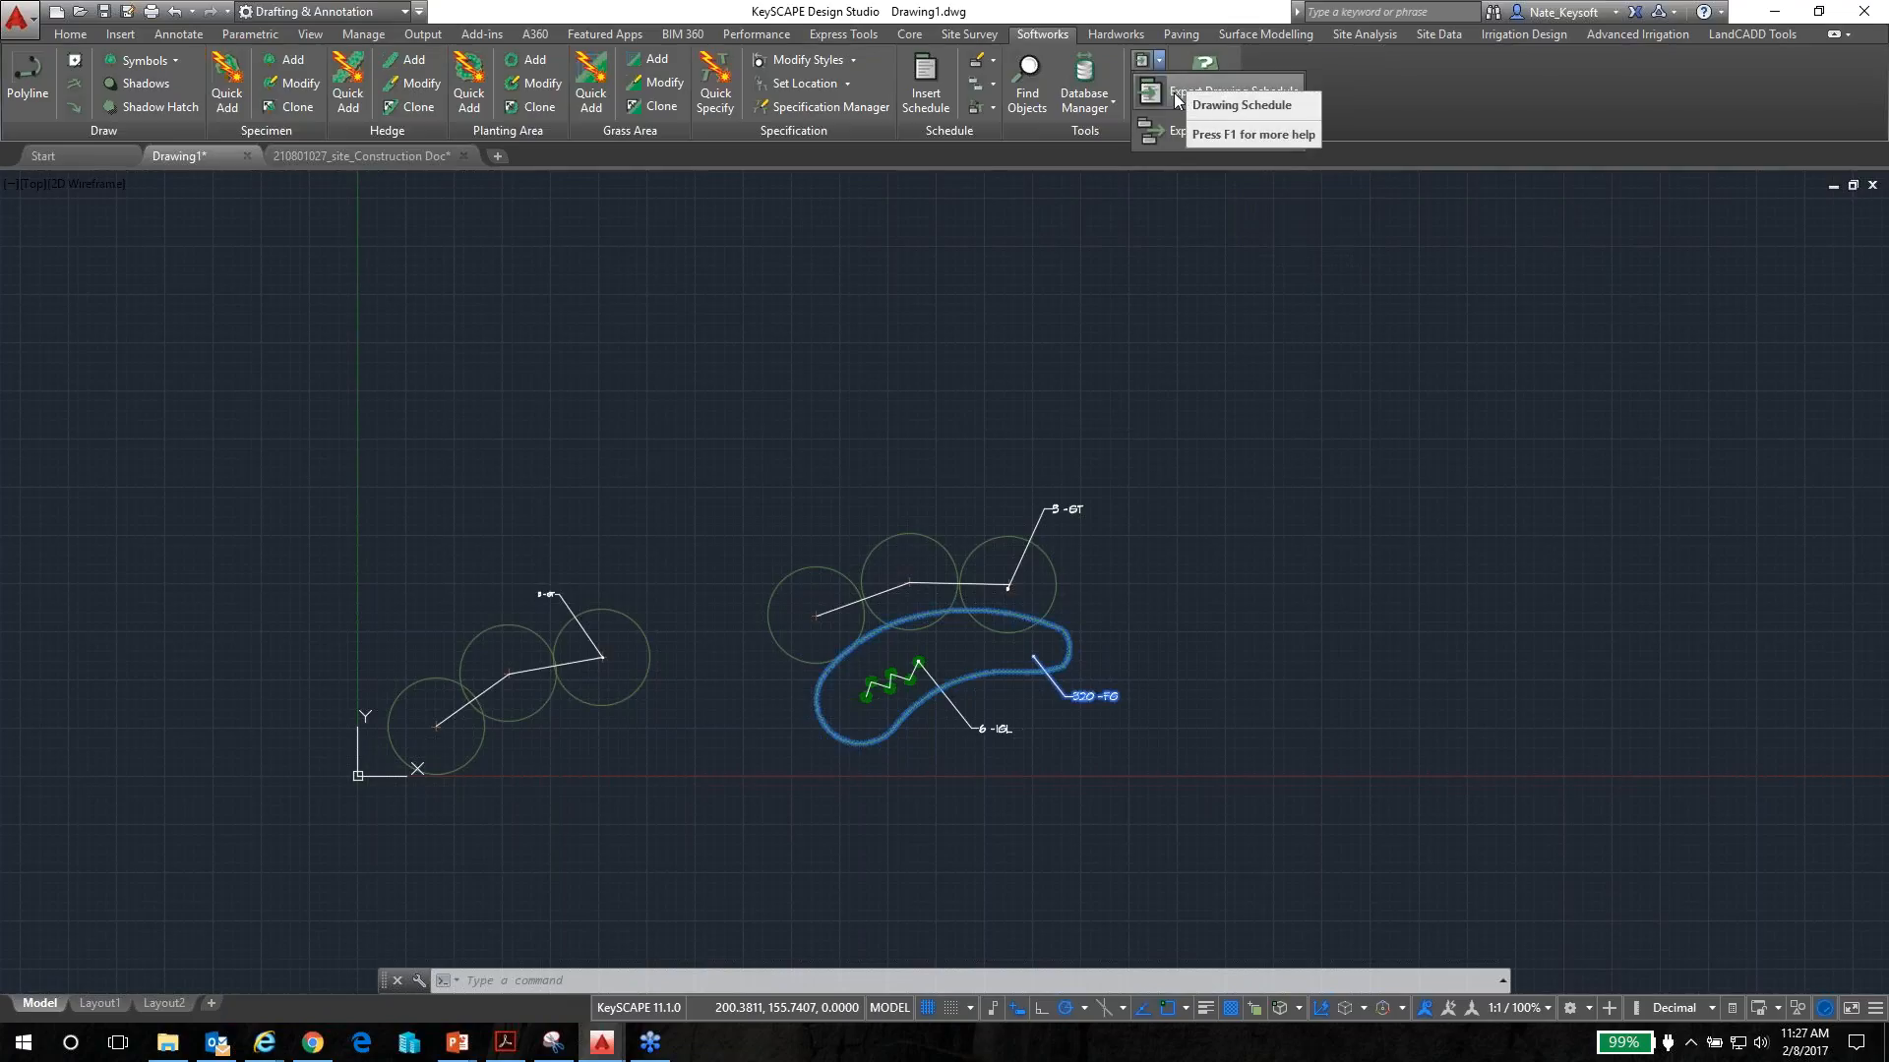
left_click(1176, 100)
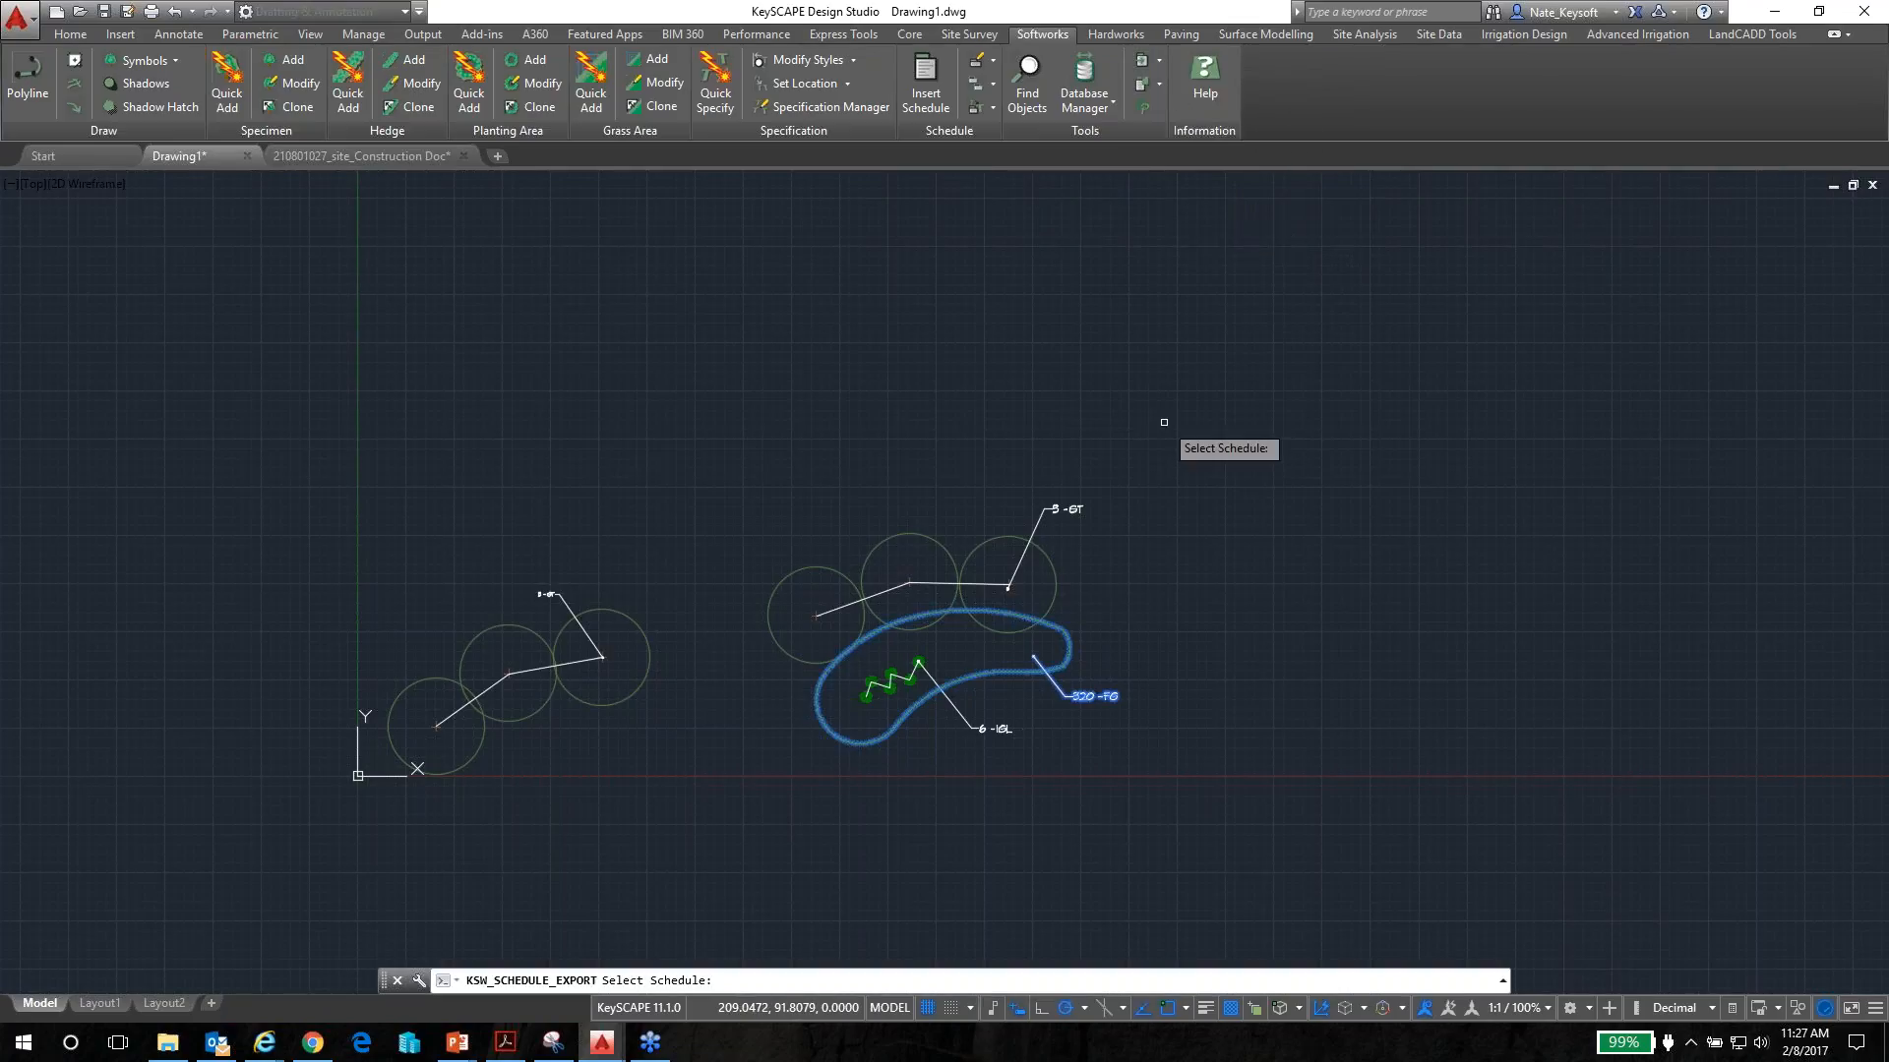
key("Escape")
Insert a plant schedule of the drawing in the empty space above and to the right of the planting area
left_click(926, 87)
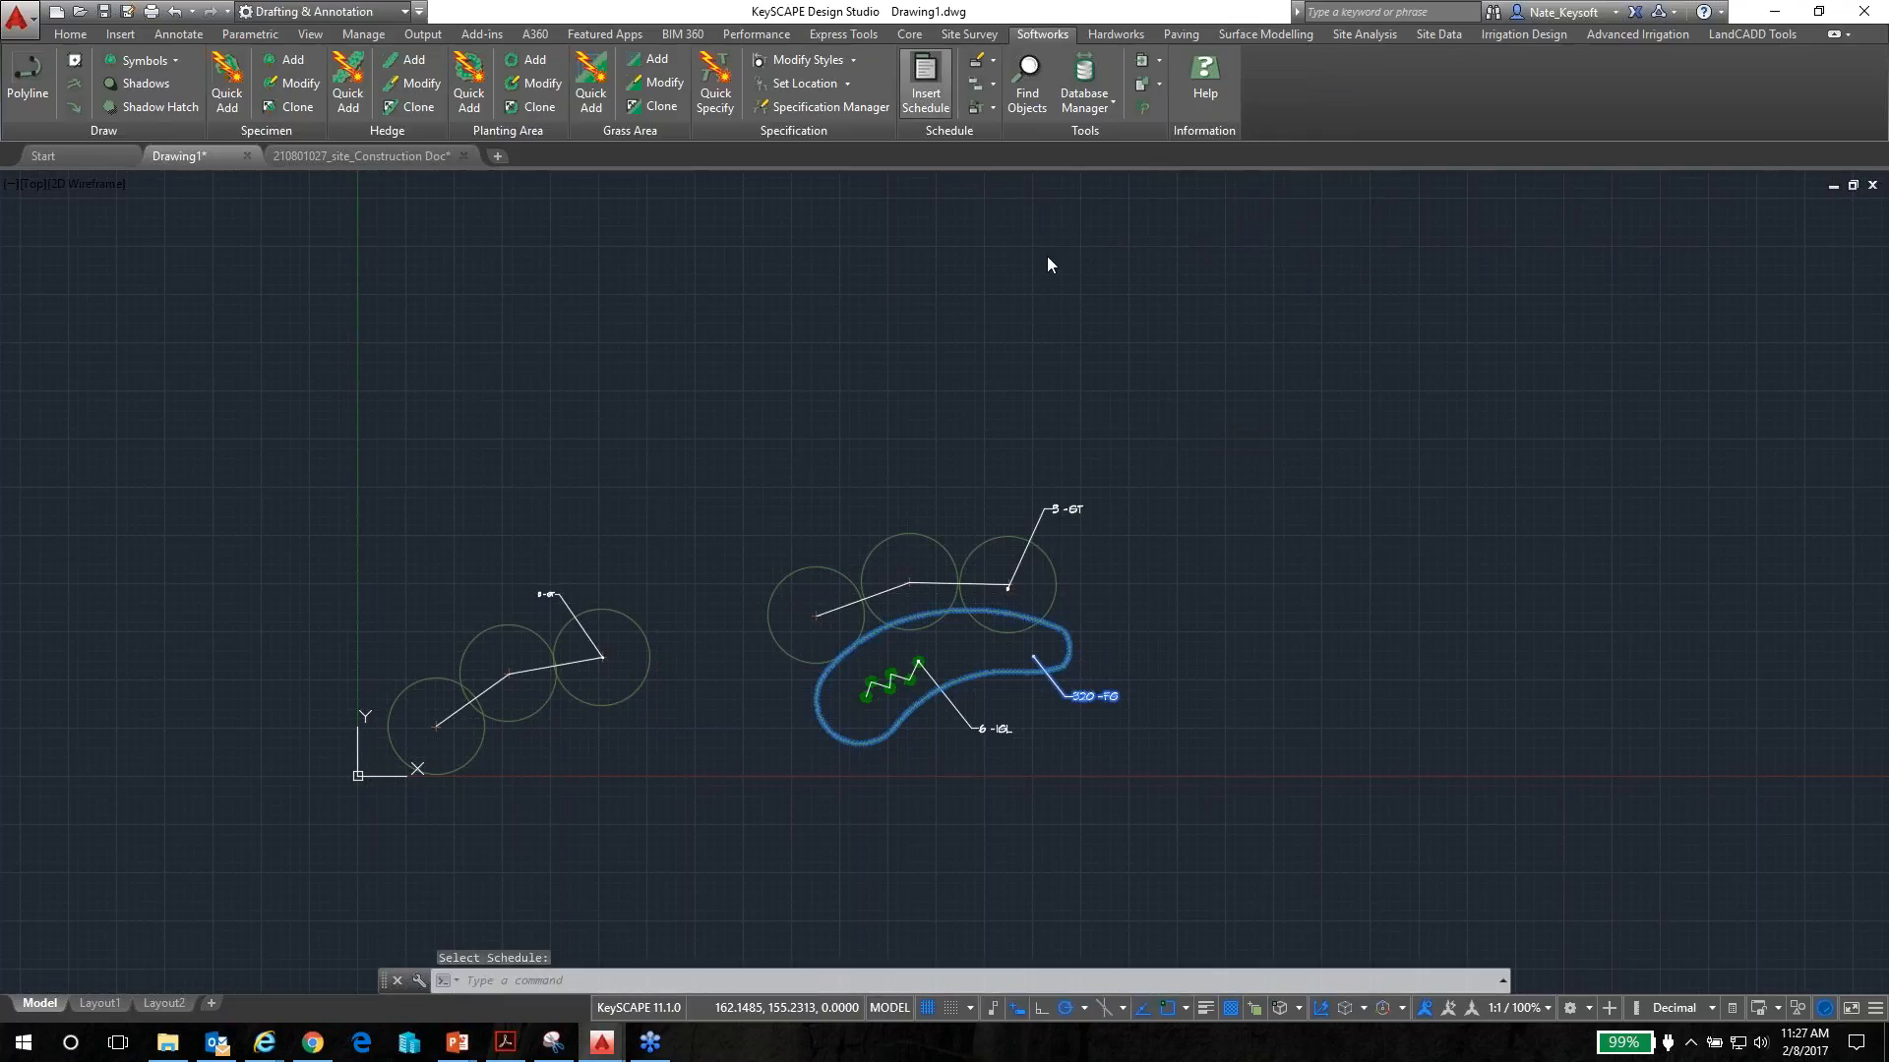
left_click(858, 647)
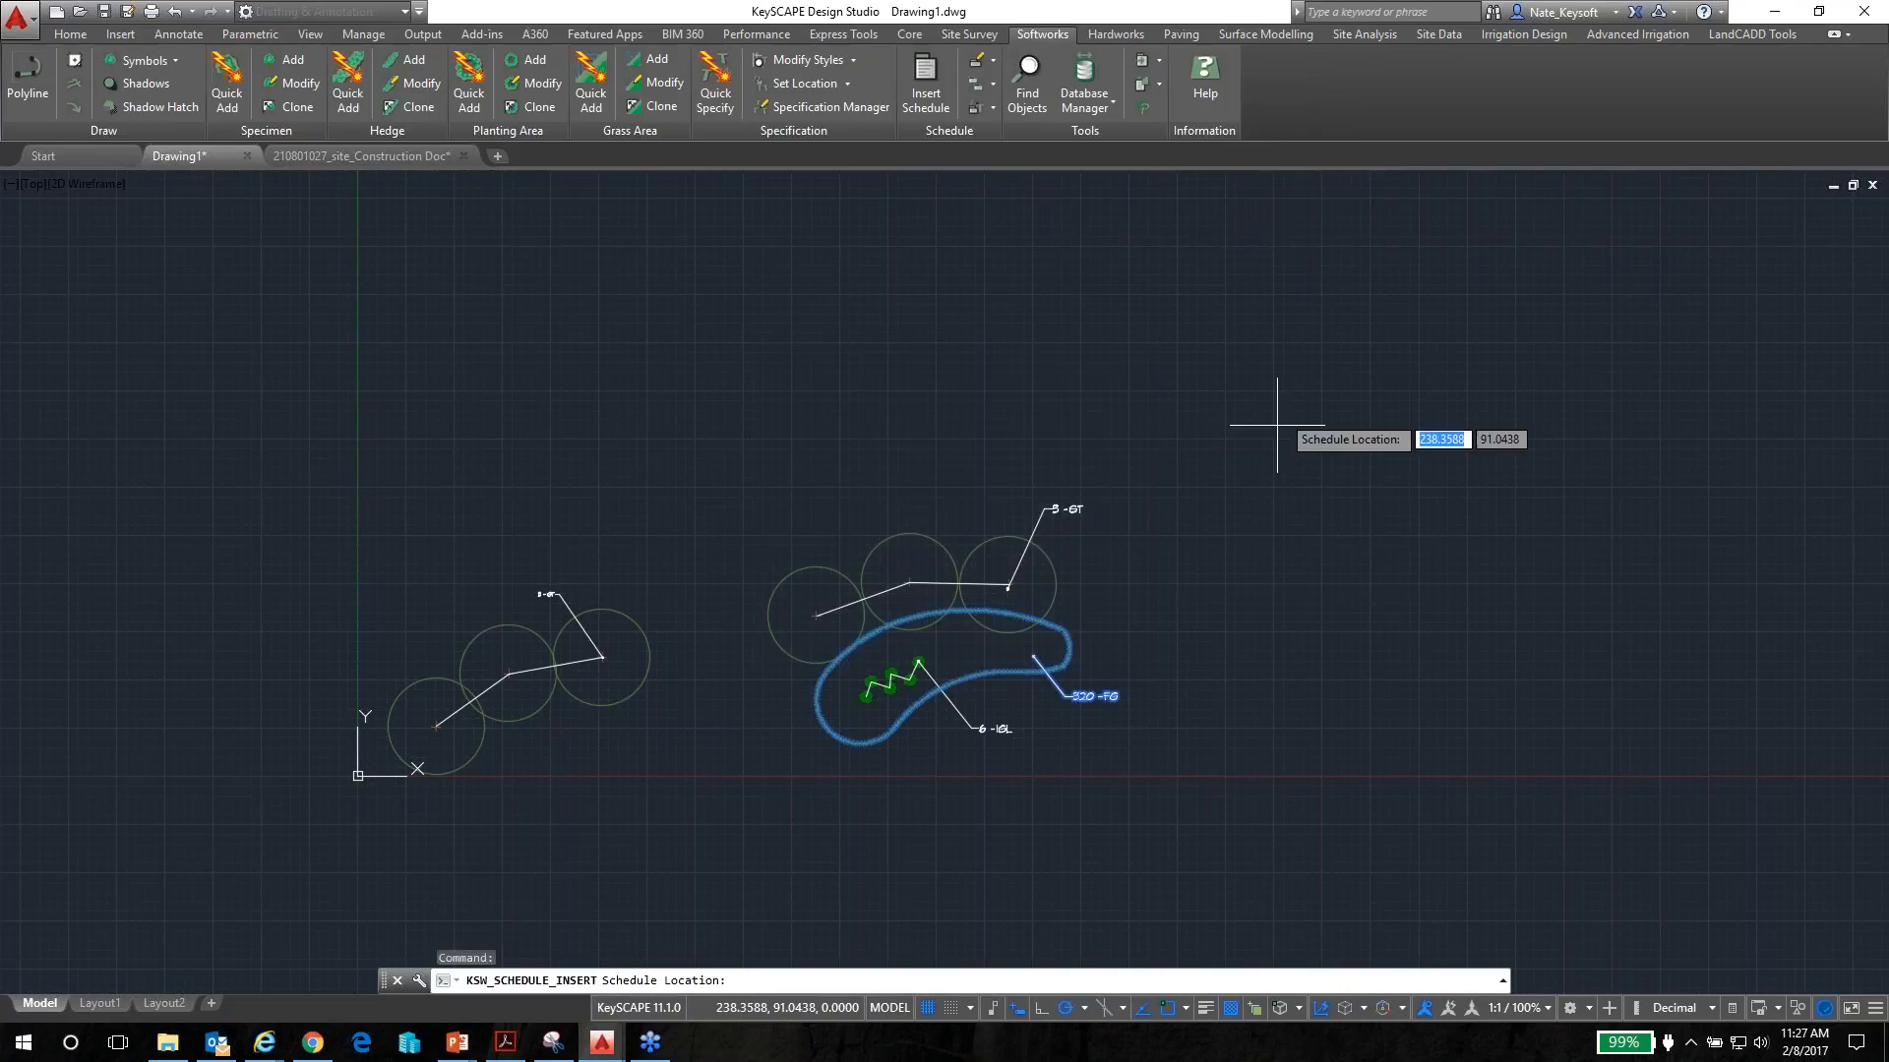
left_click(1467, 360)
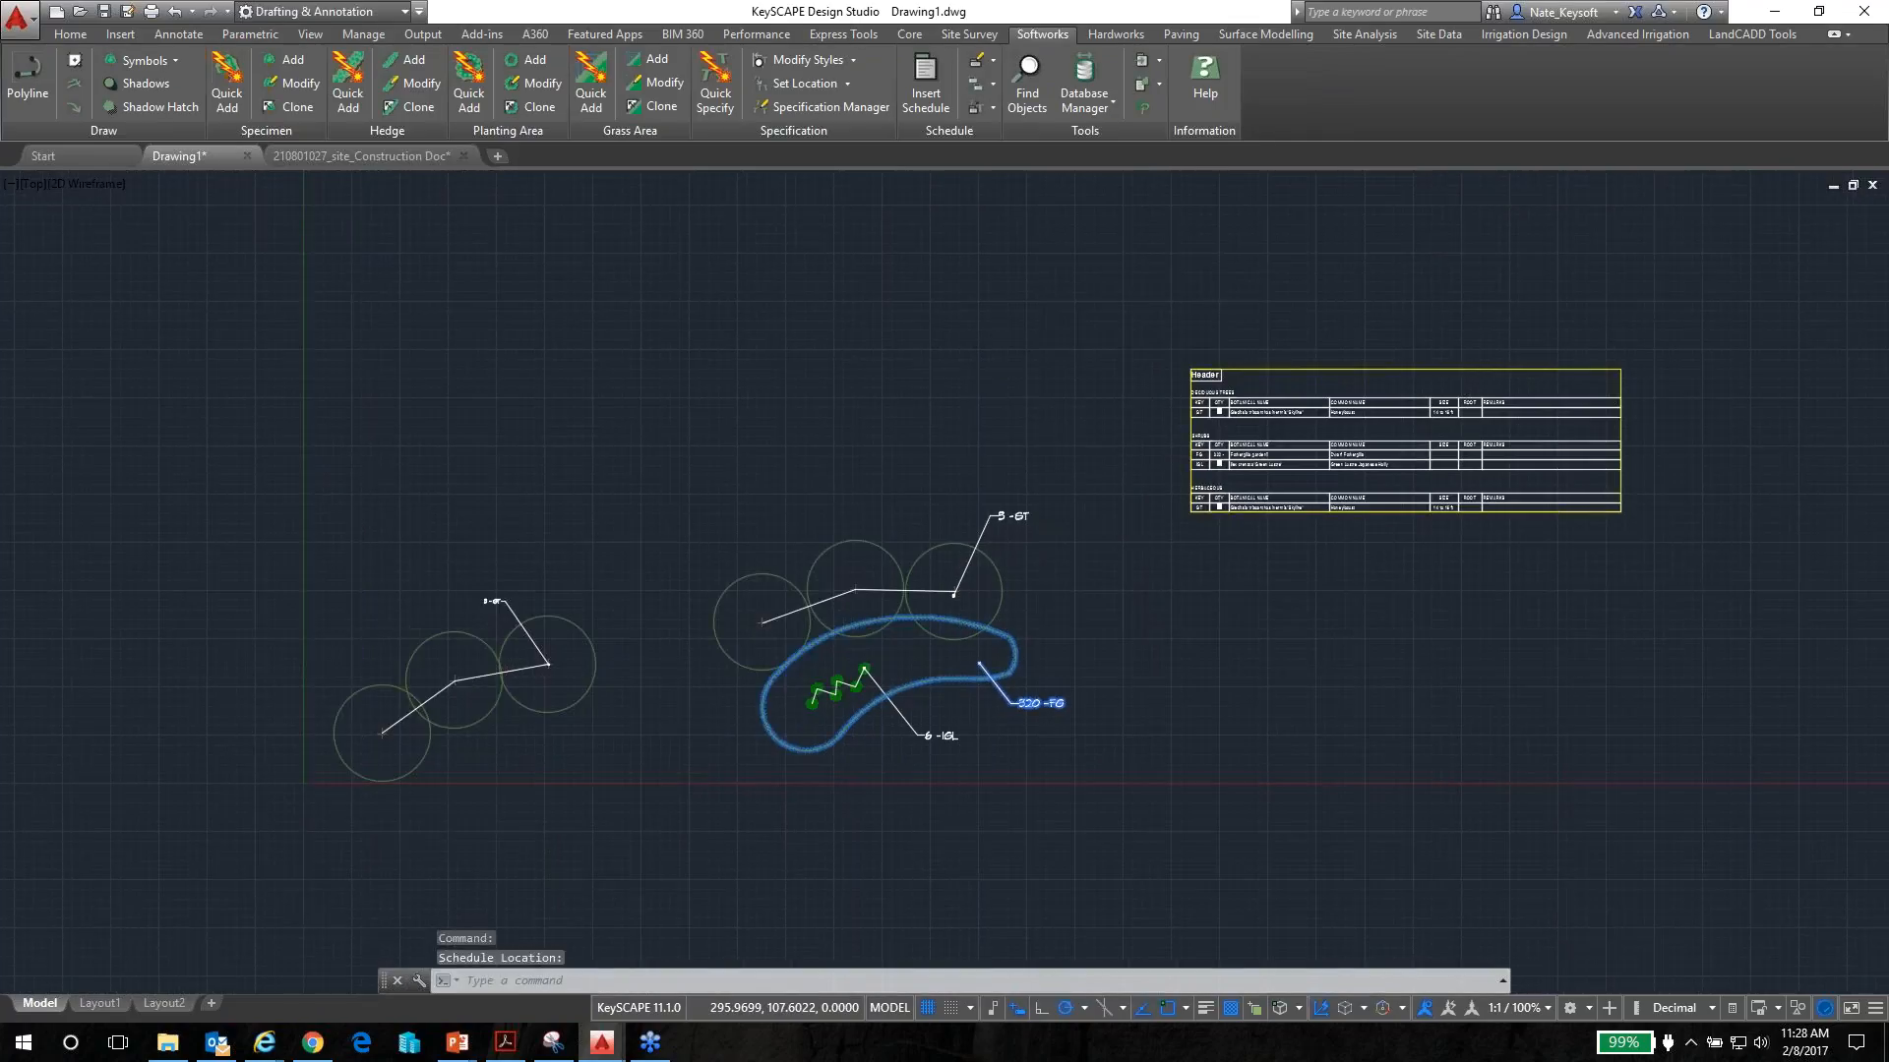
scroll(1515, 387, "up", 4)
middle_click_drag(1554, 404, 1386, 364)
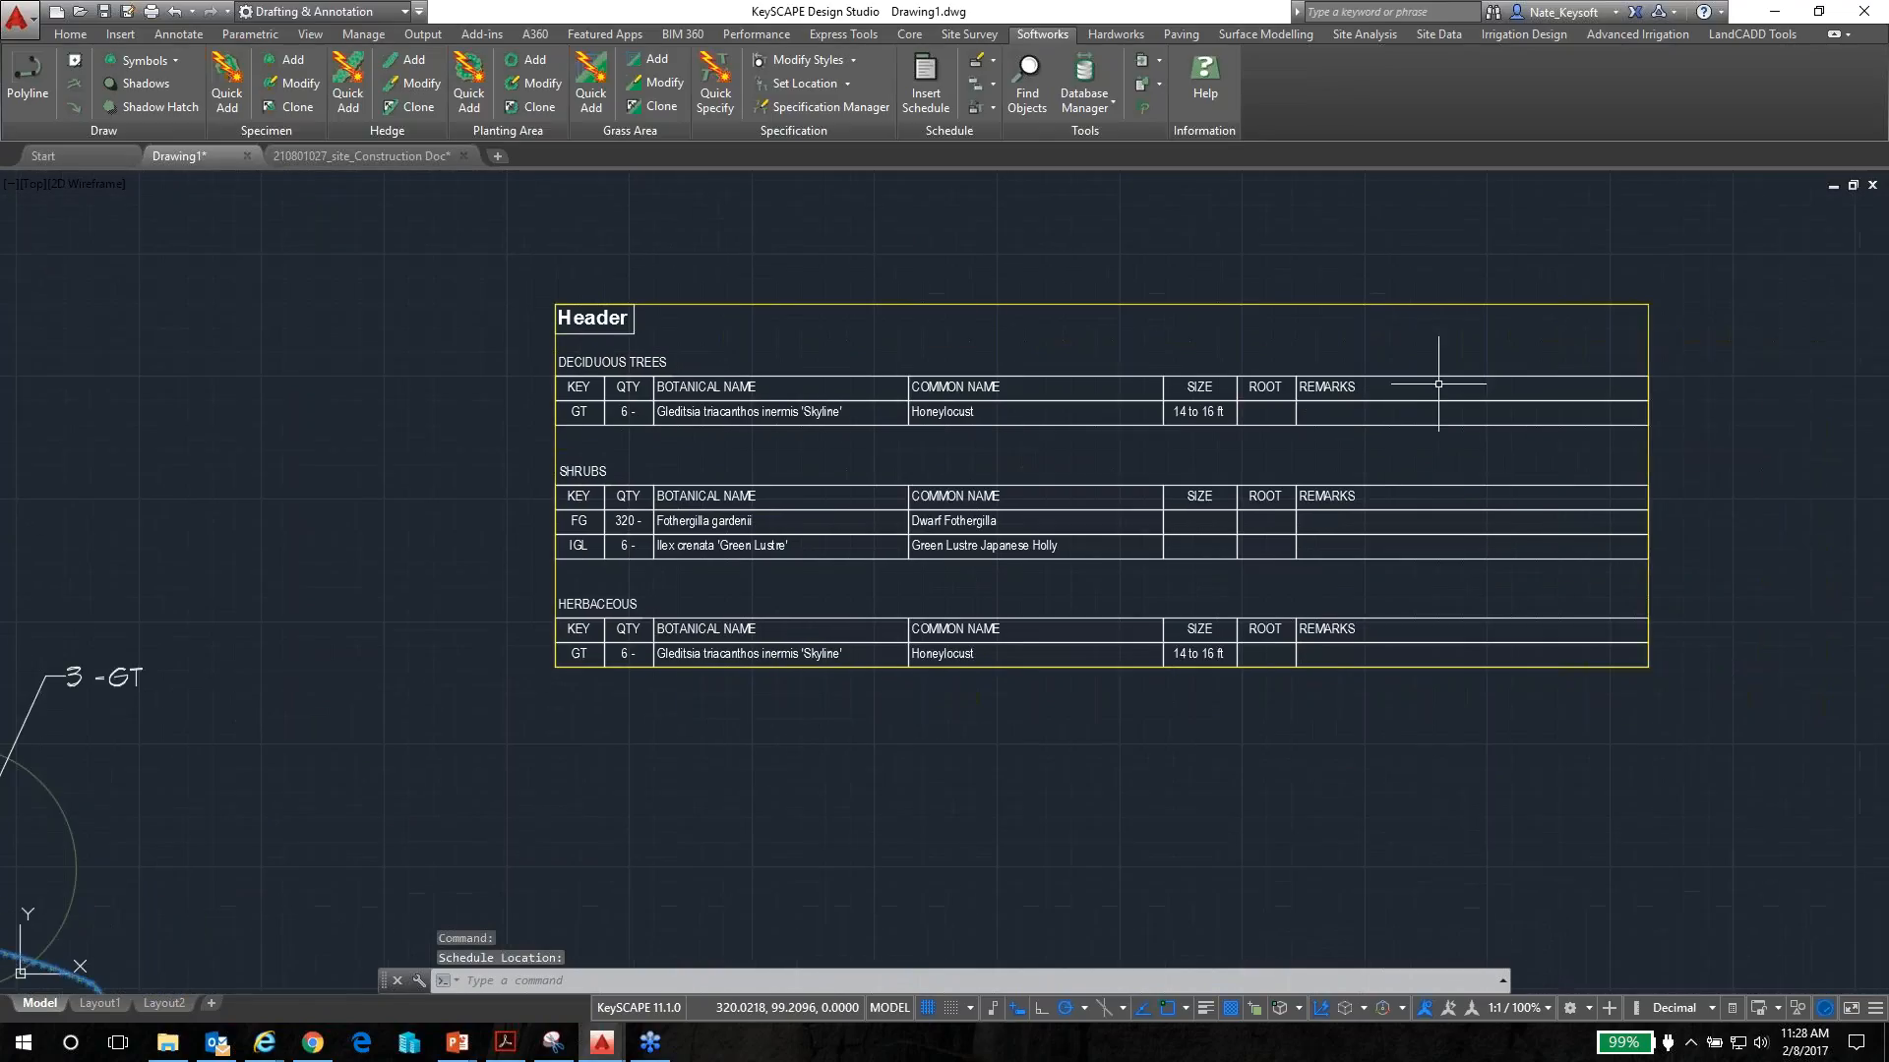
left_click(1159, 61)
left_click(1188, 138)
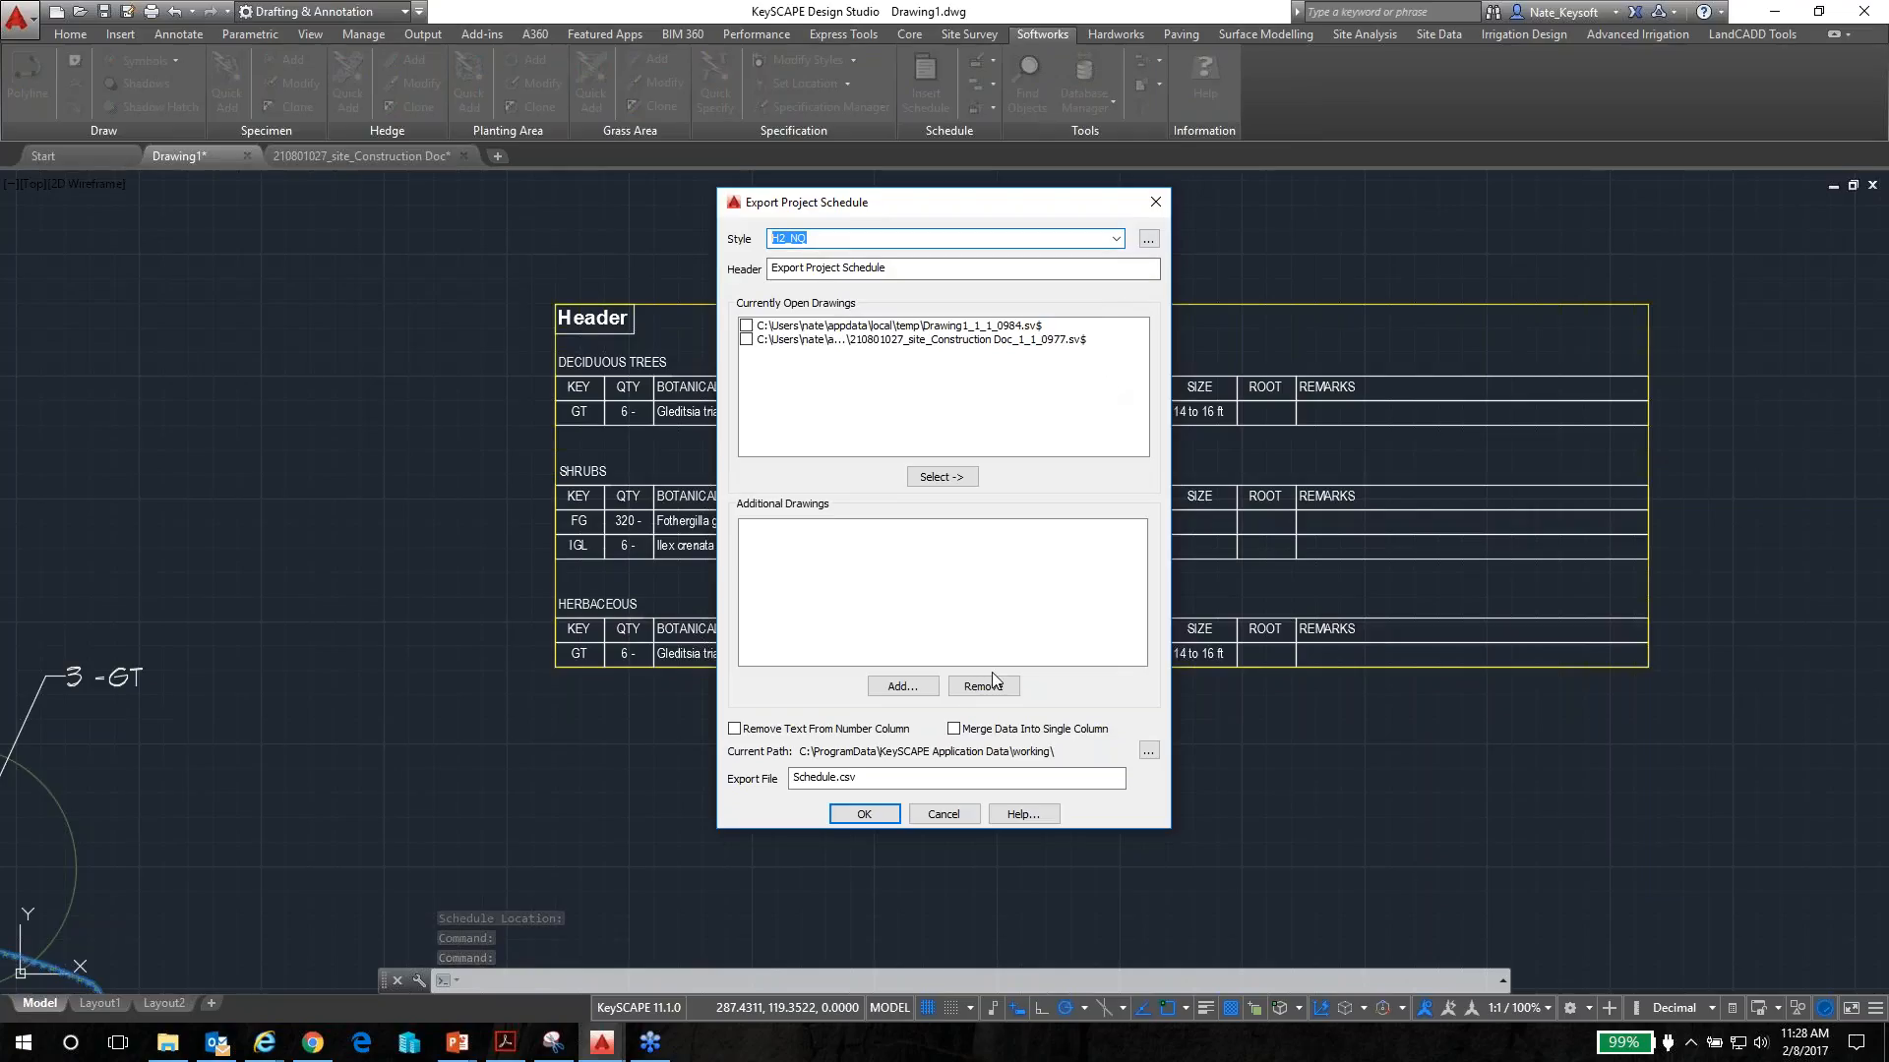
left_click(953, 812)
Try to export the inserted plant schedule to Schedule.csv, filtering text out of the number column and leaving the data fields unmerged
left_click(1159, 59)
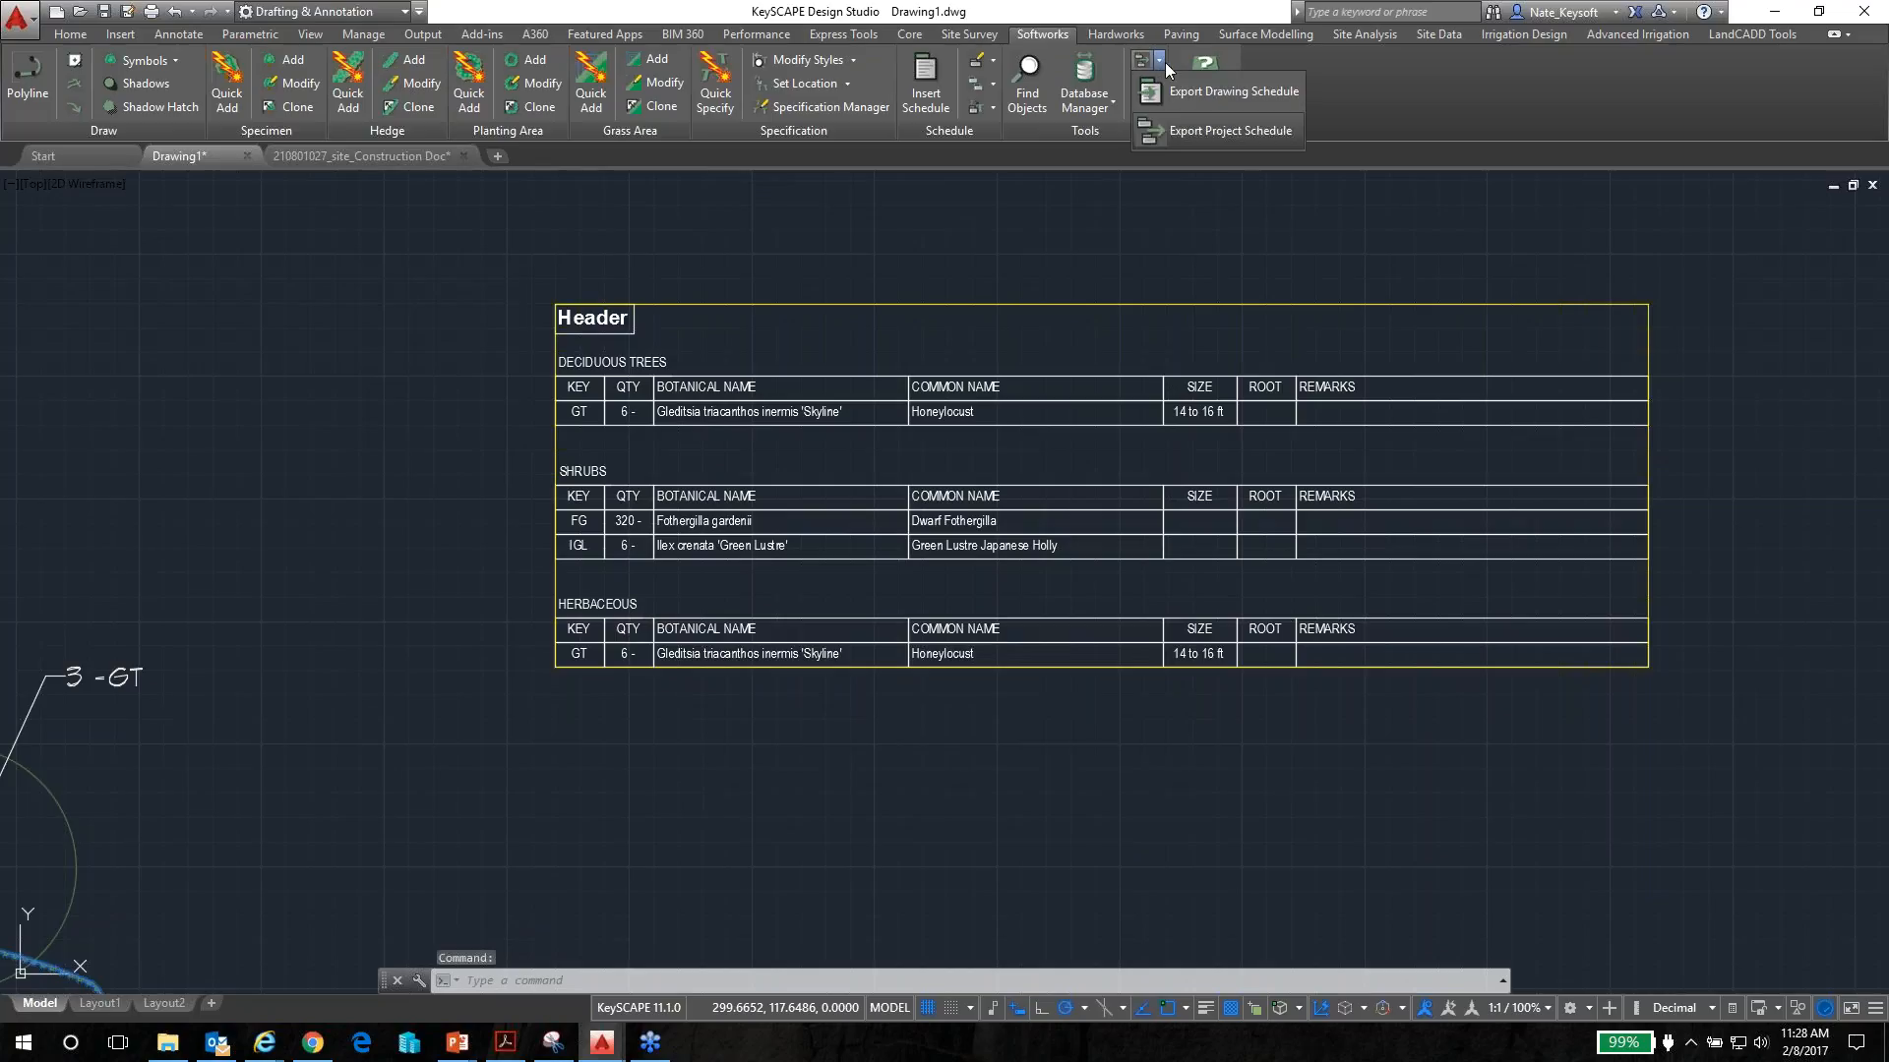
left_click(1226, 97)
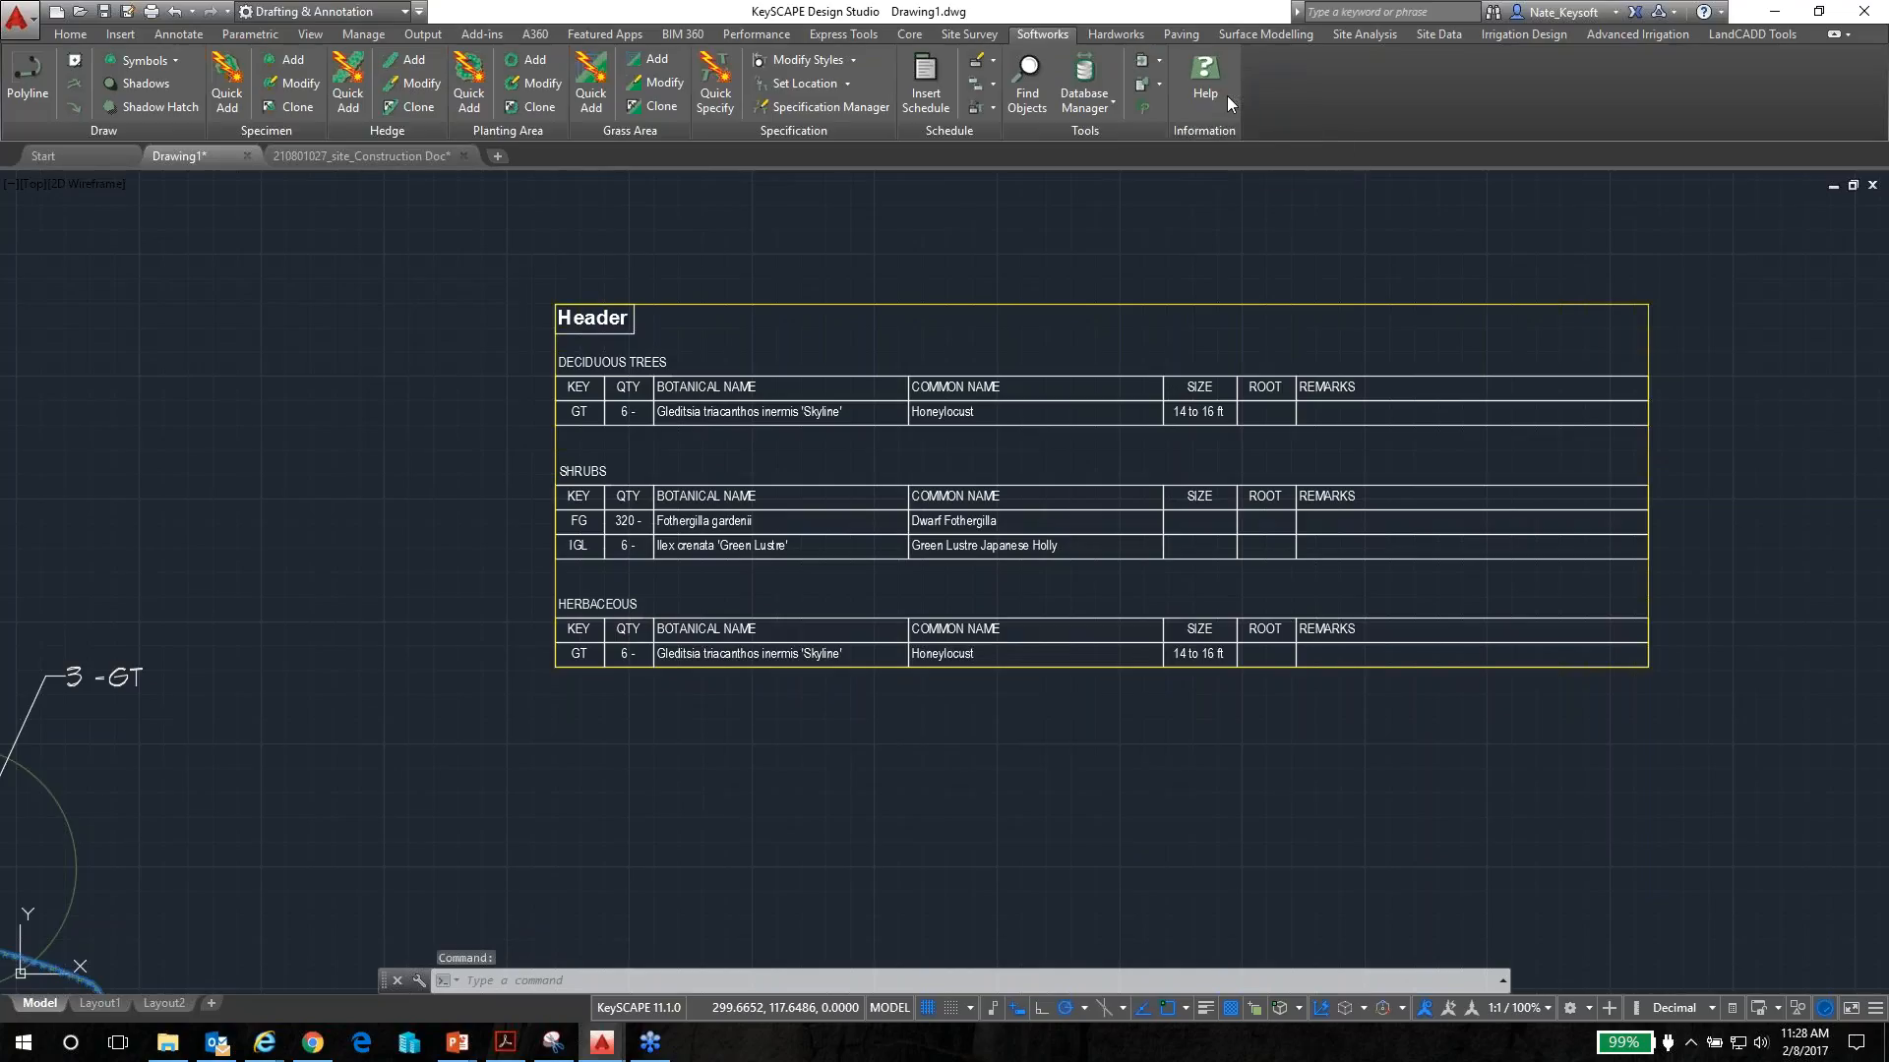
left_click(962, 407)
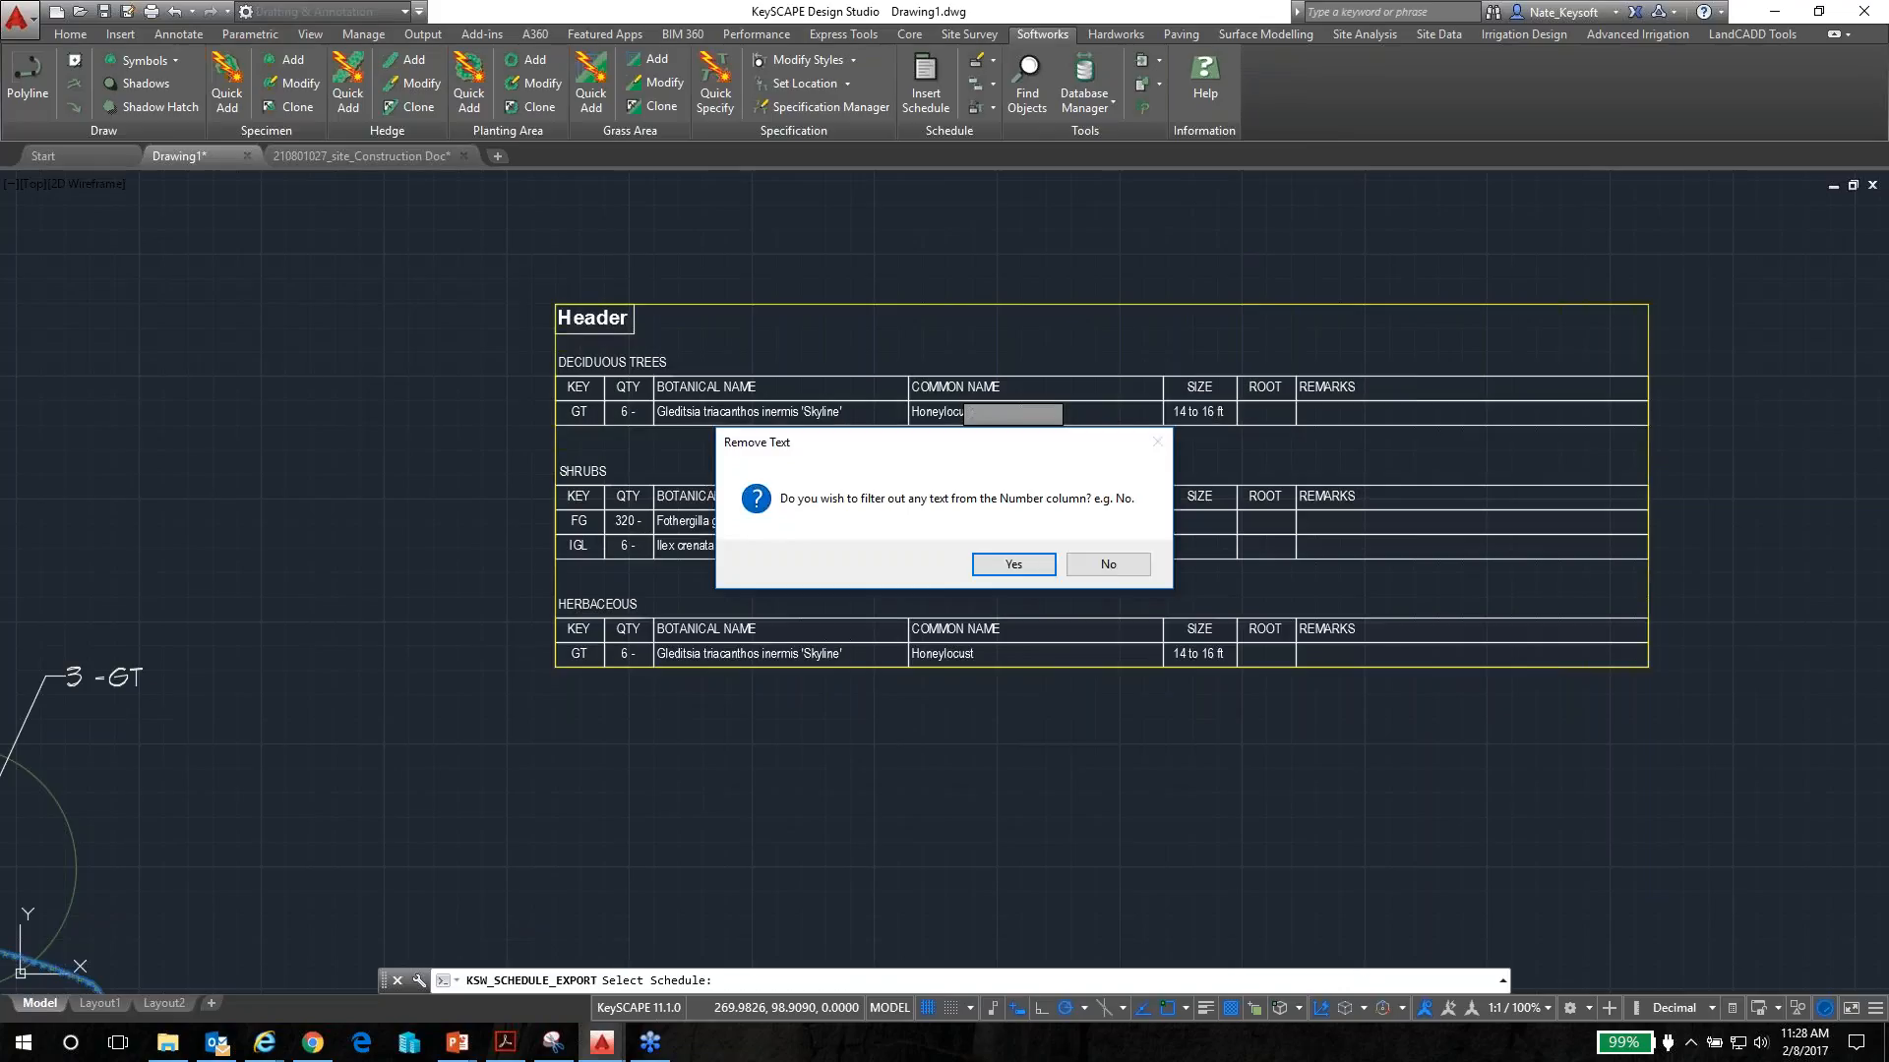
left_click(1030, 570)
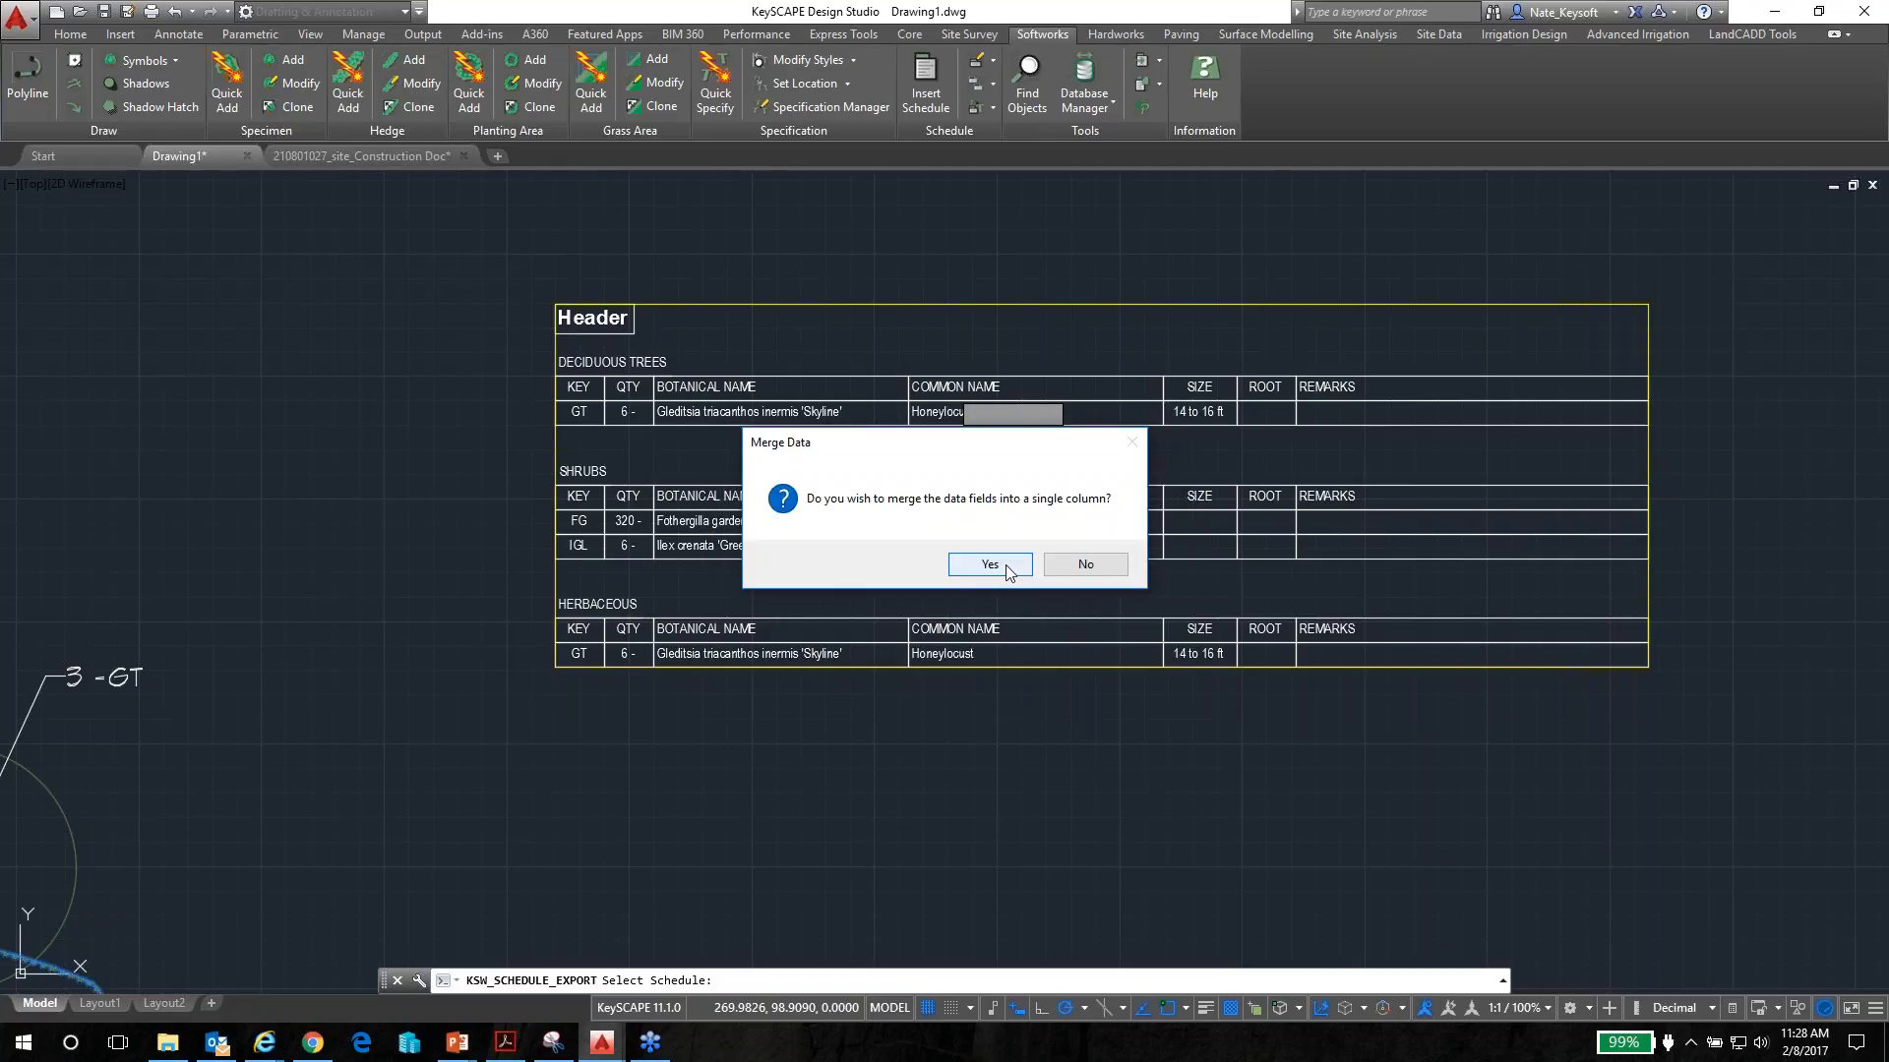
left_click(1088, 567)
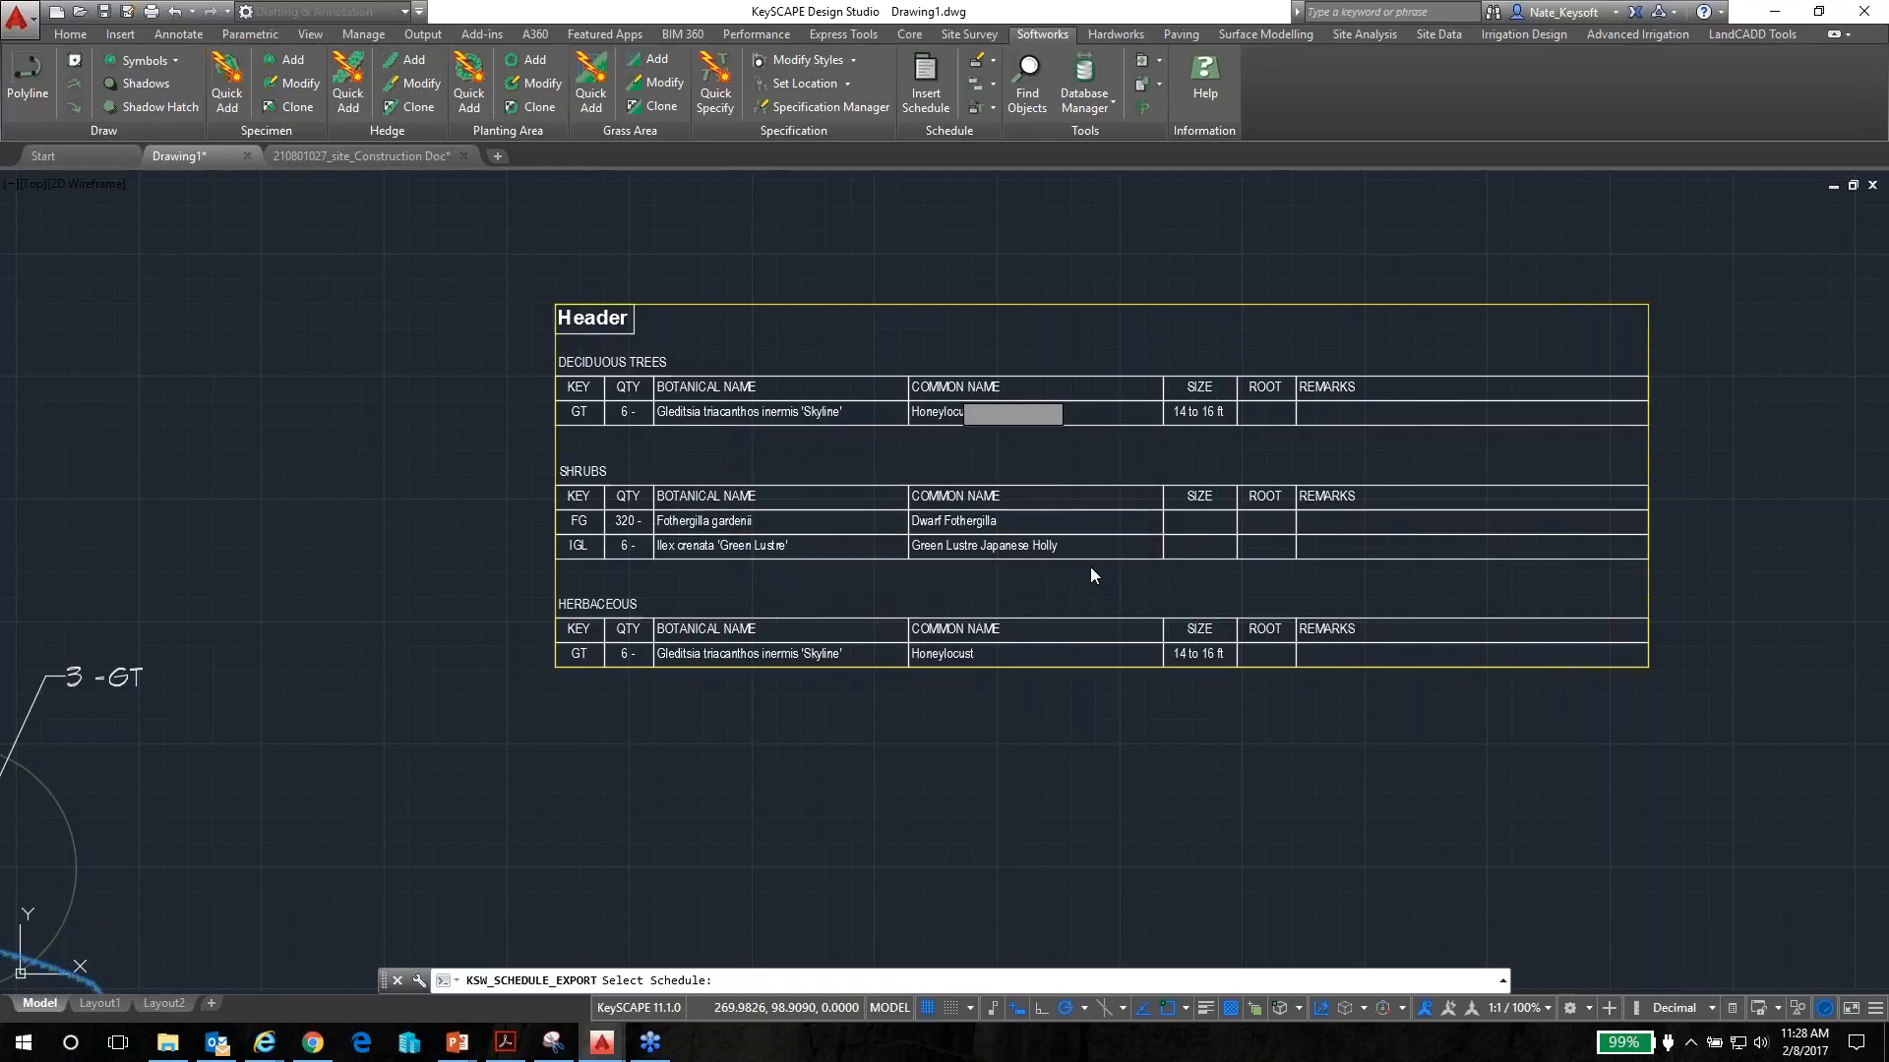
left_click(829, 438)
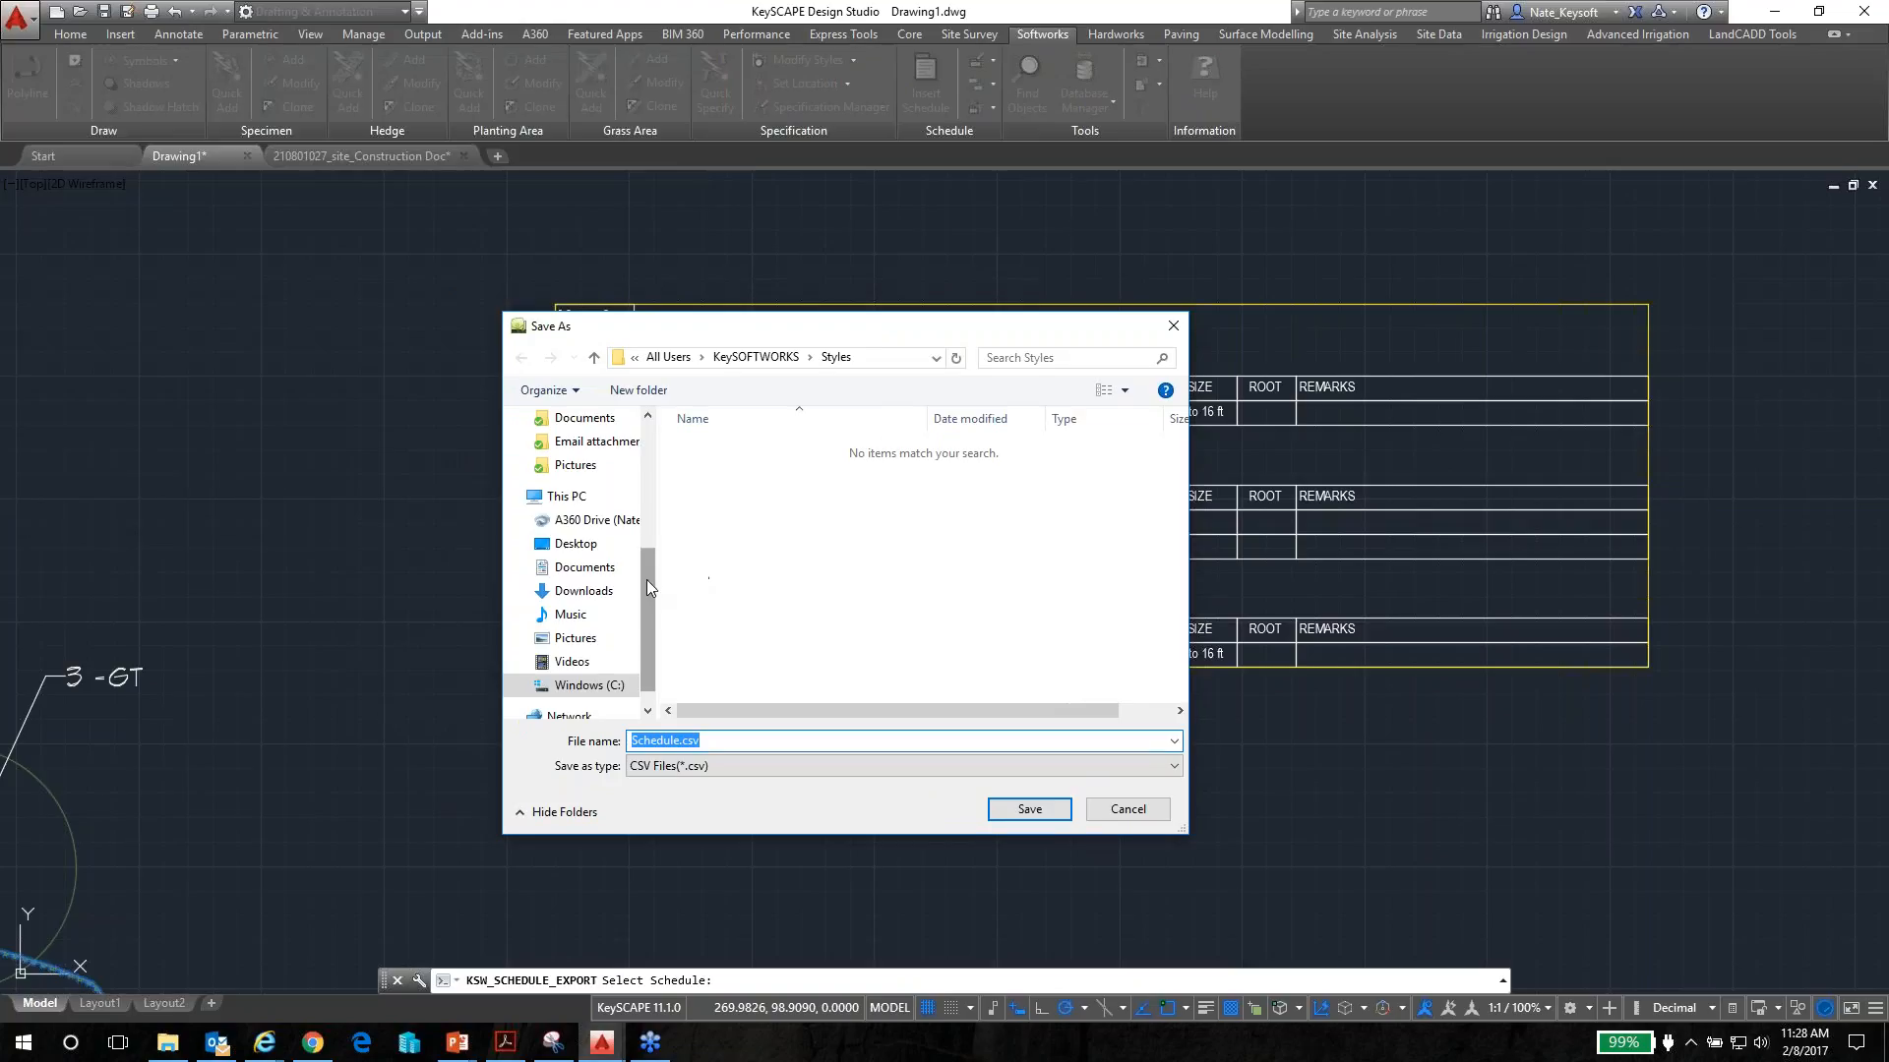
left_click_drag(646, 581, 647, 423)
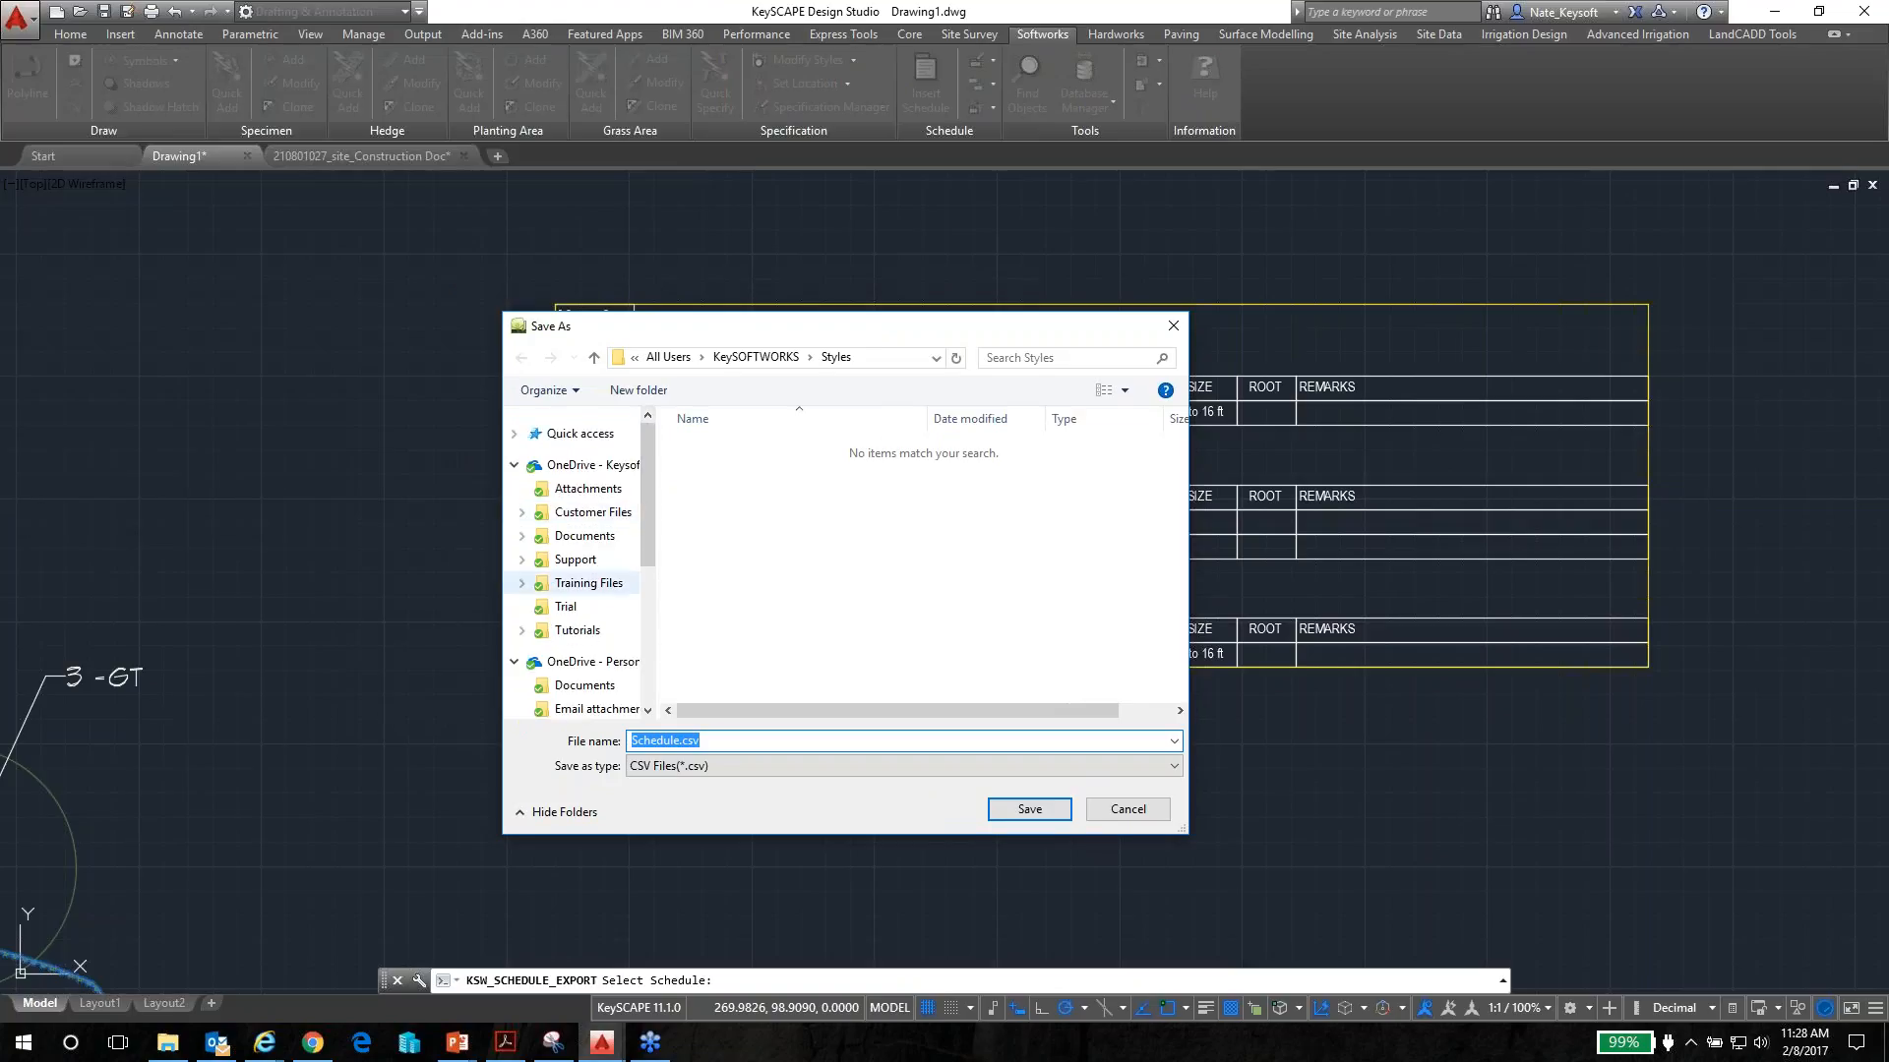
left_click(738, 771)
left_click(737, 770)
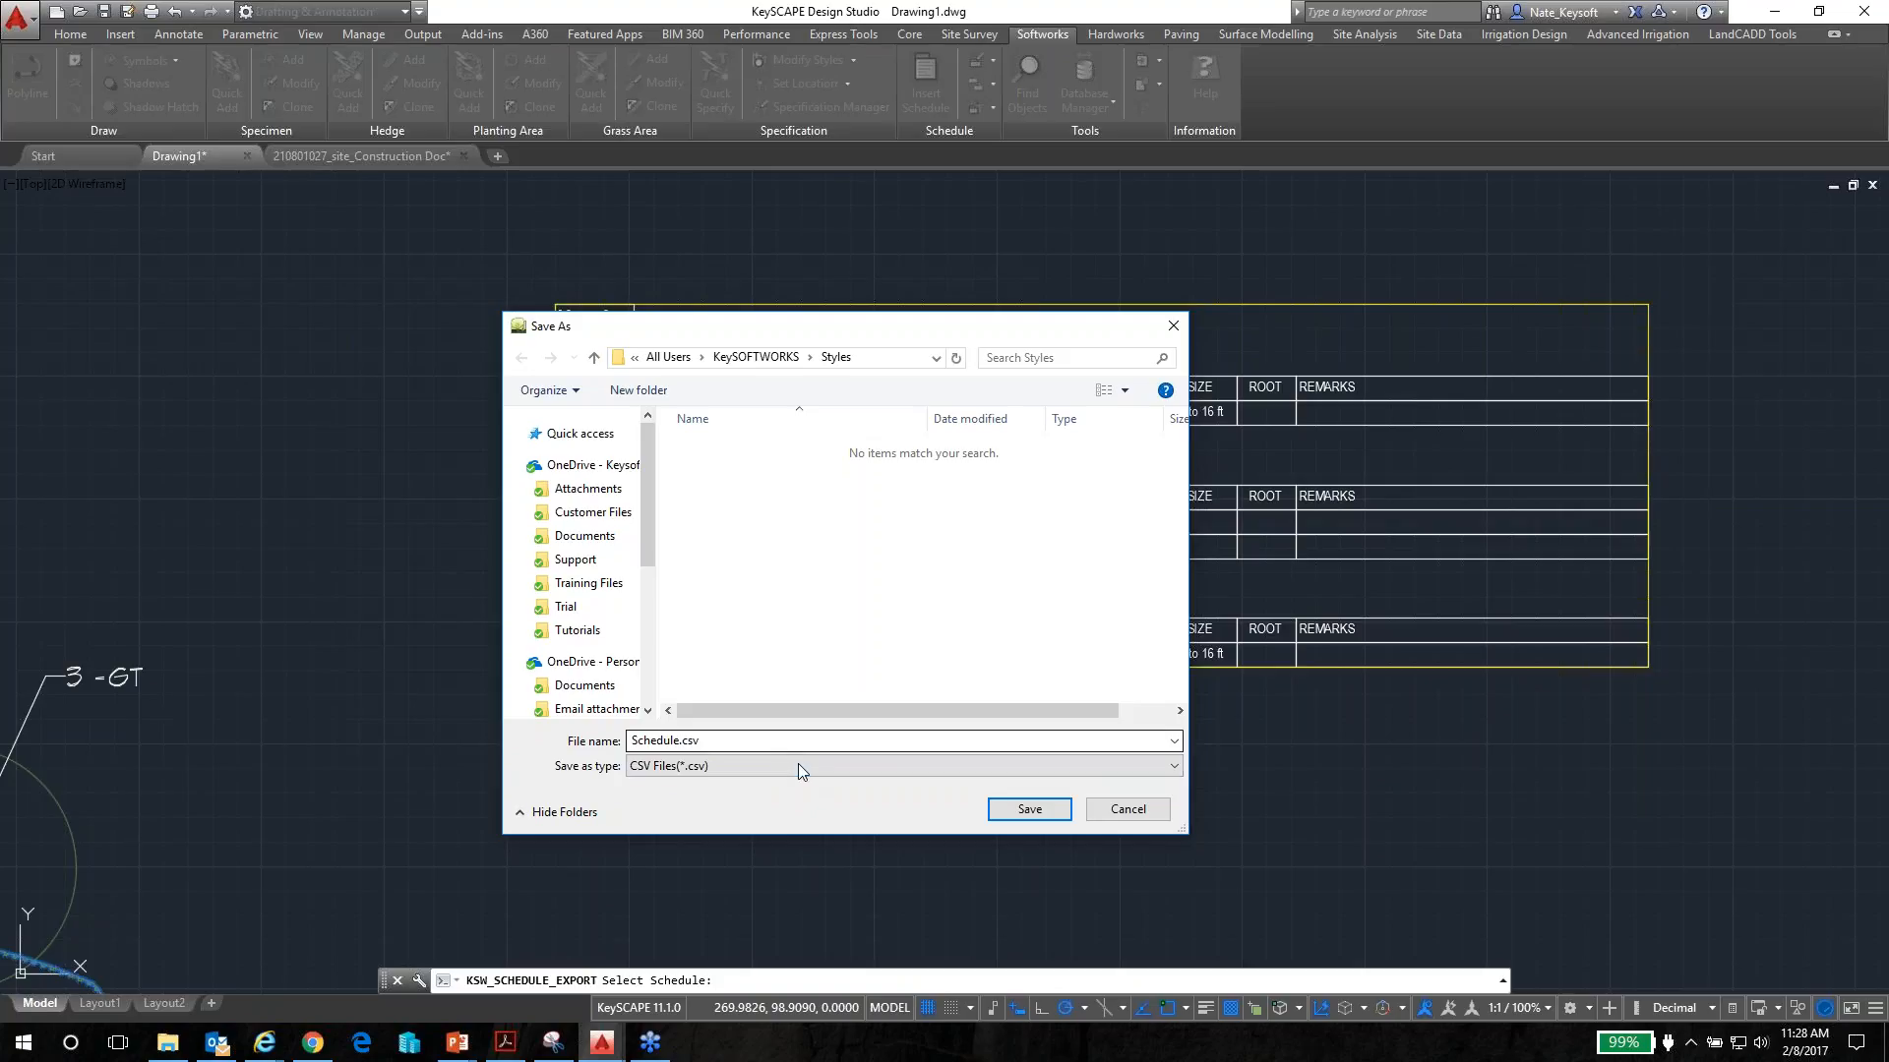
left_click(1127, 812)
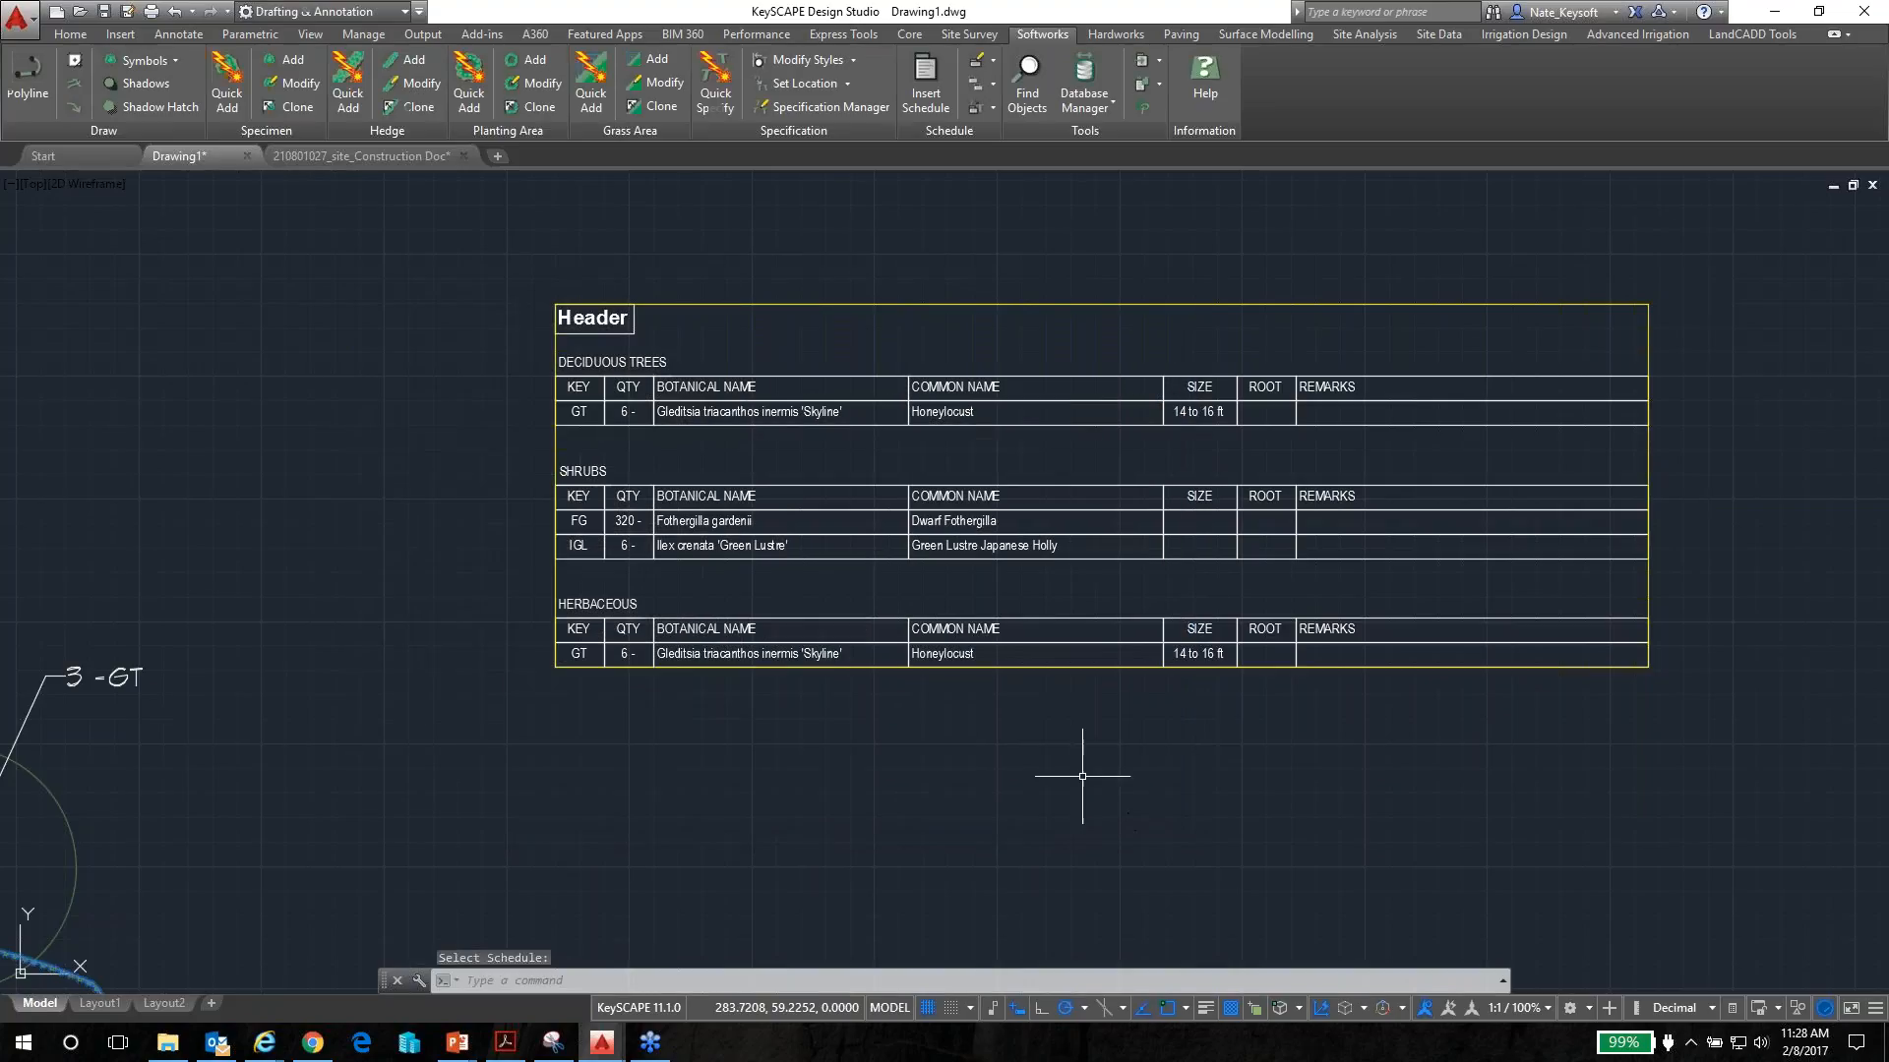
left_click(1058, 844)
left_click(982, 770)
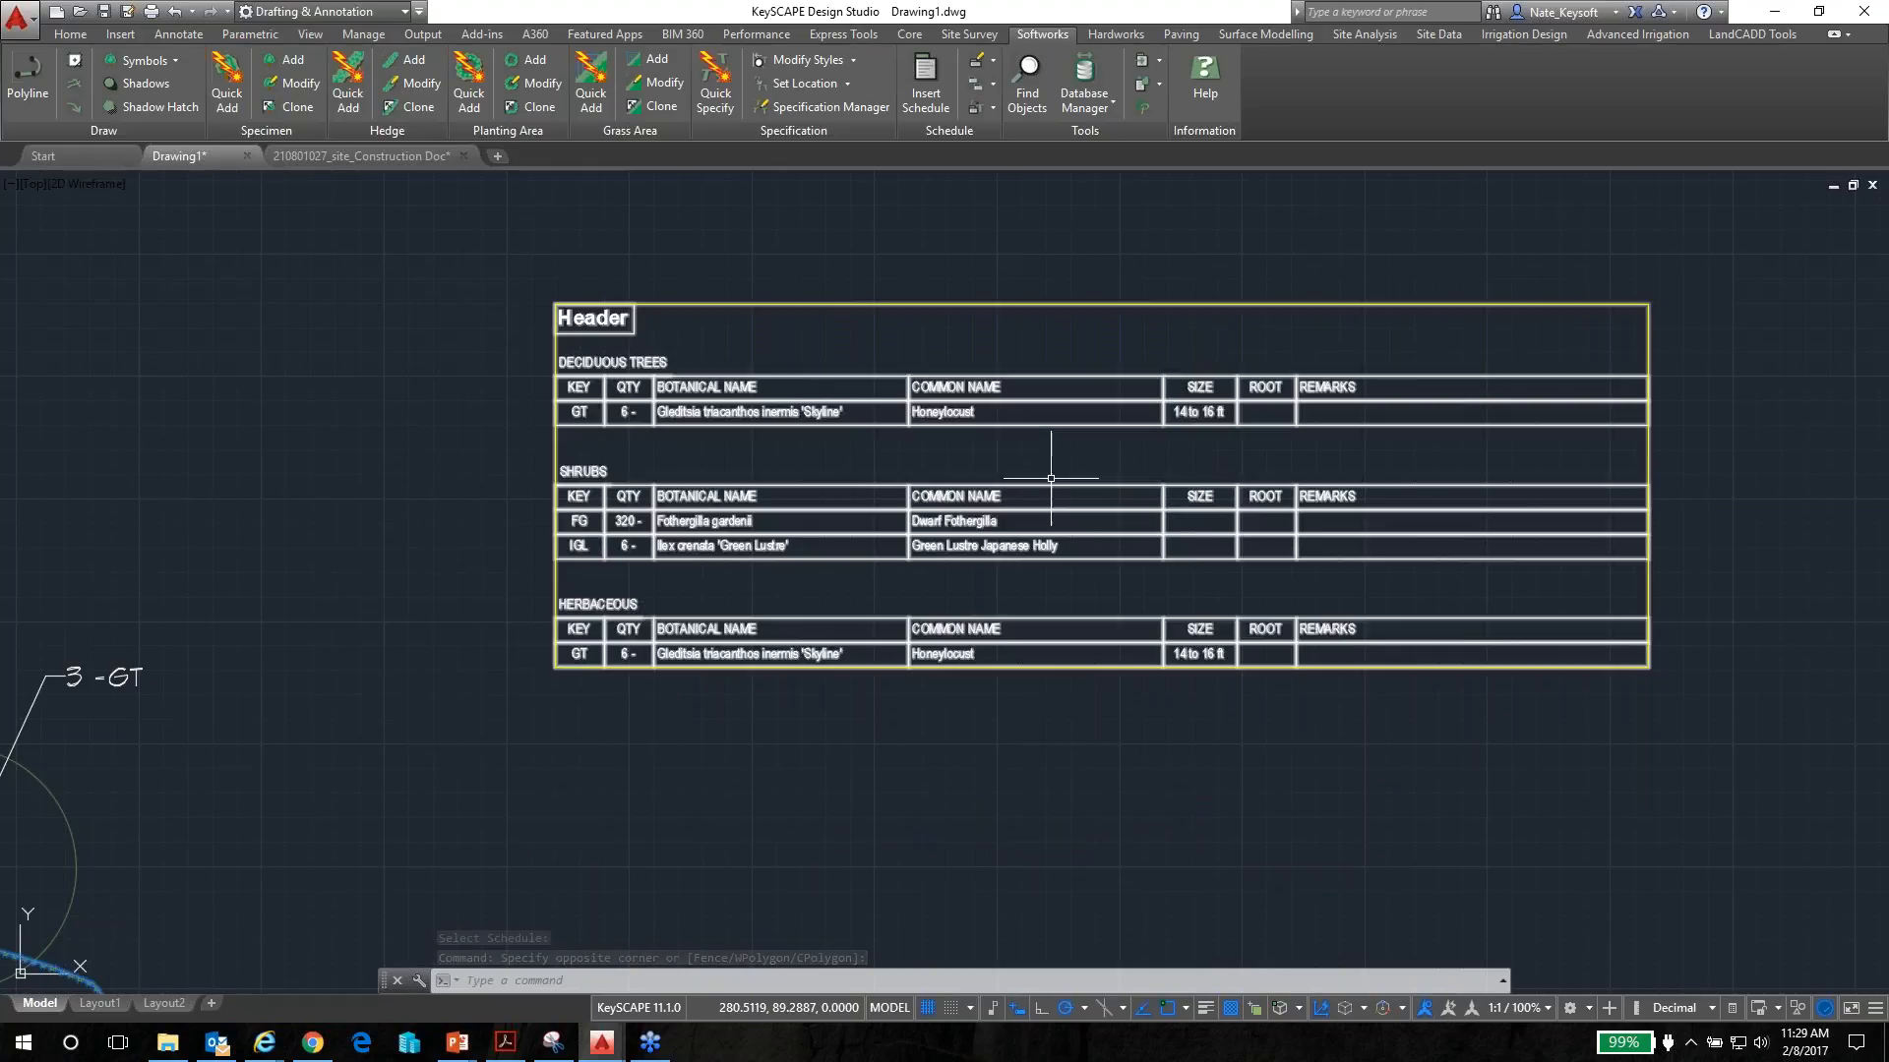
scroll(1054, 467, "down", 2)
middle_click_drag(628, 527, 882, 483)
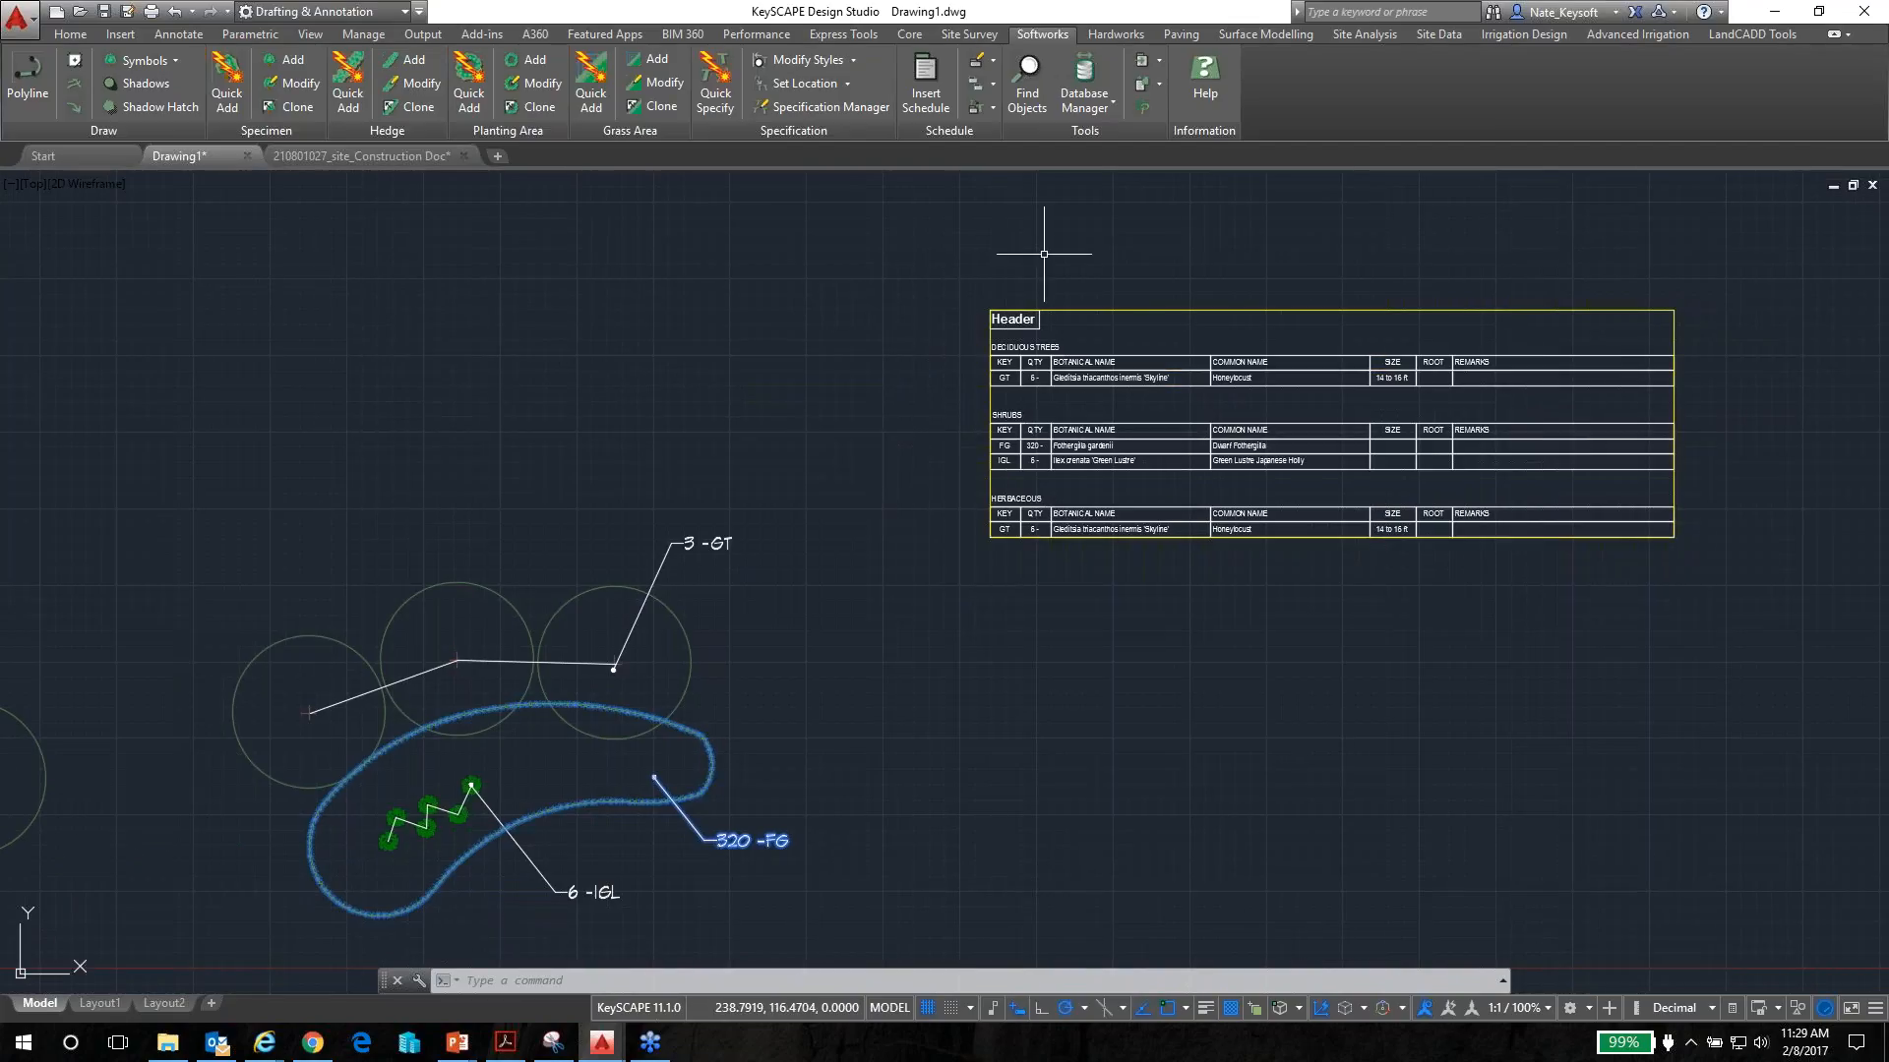
Start importing a plant list from a file into the New England Plants group of the species database's planting lists
left_click(1088, 106)
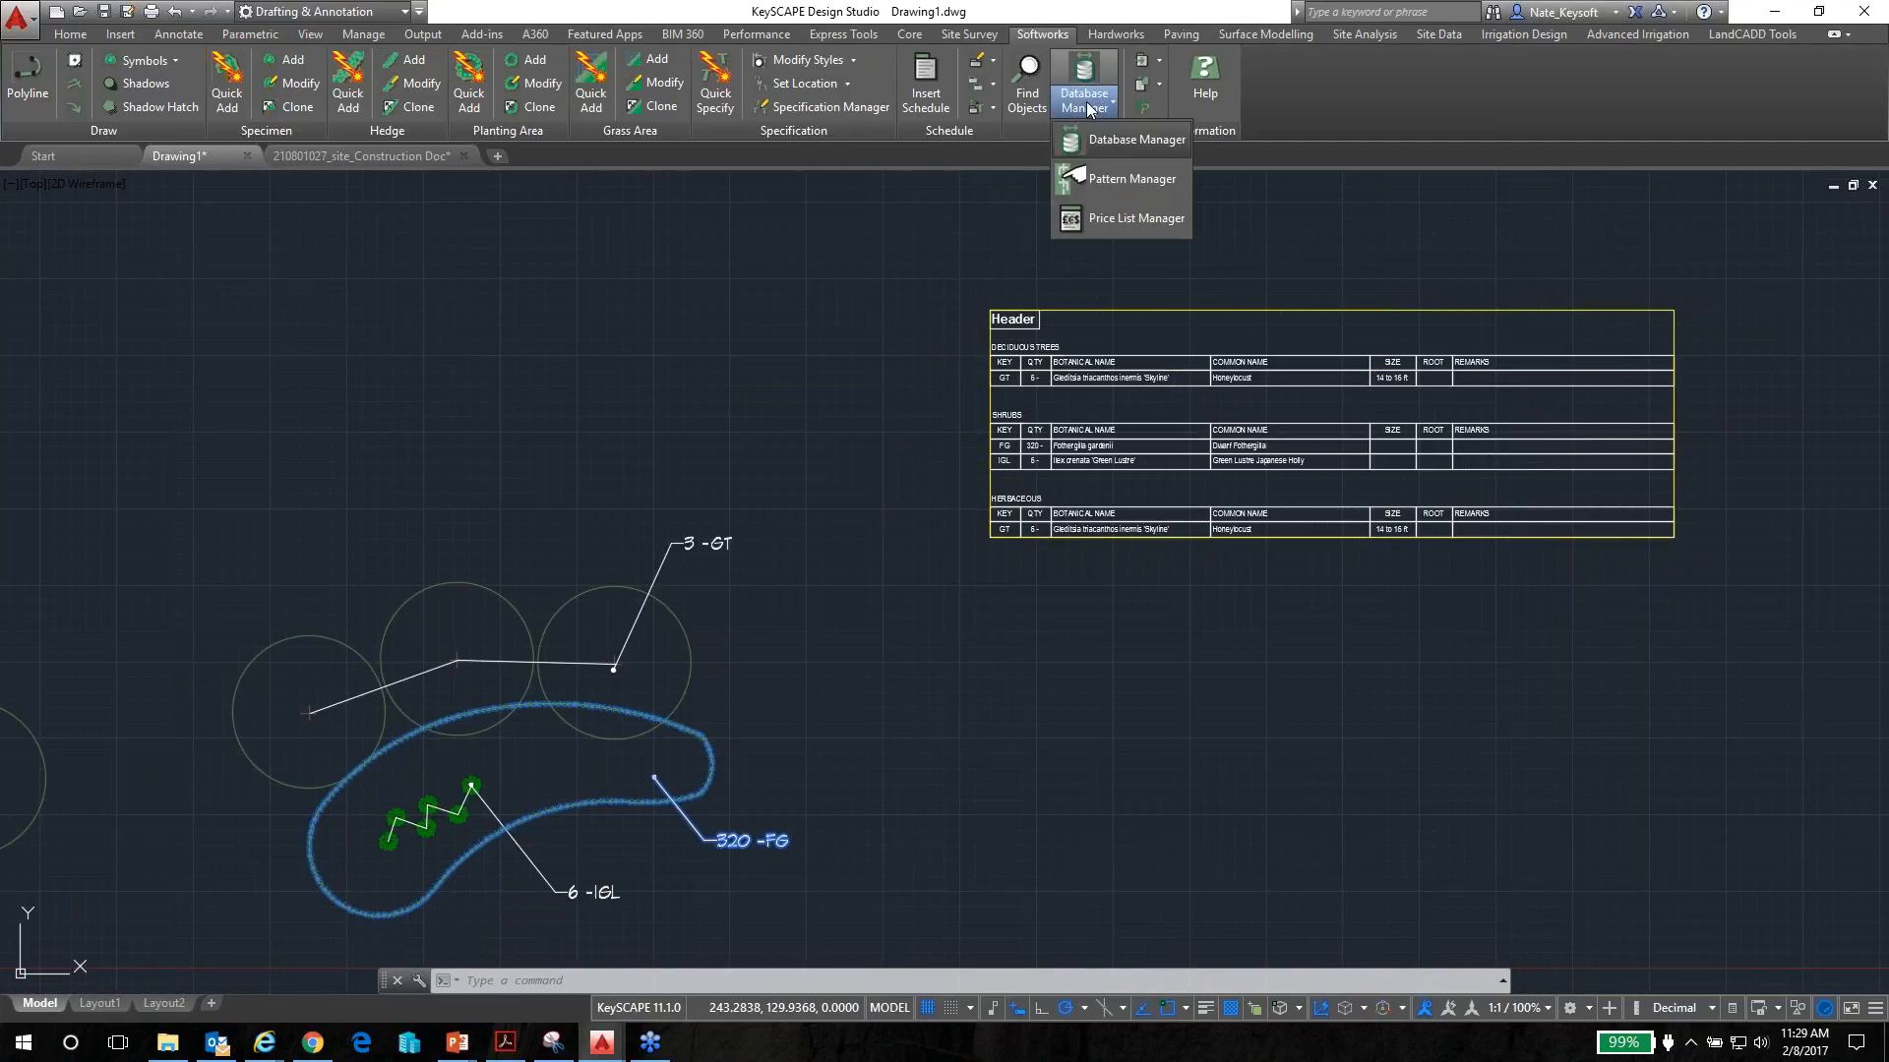
left_click(1111, 138)
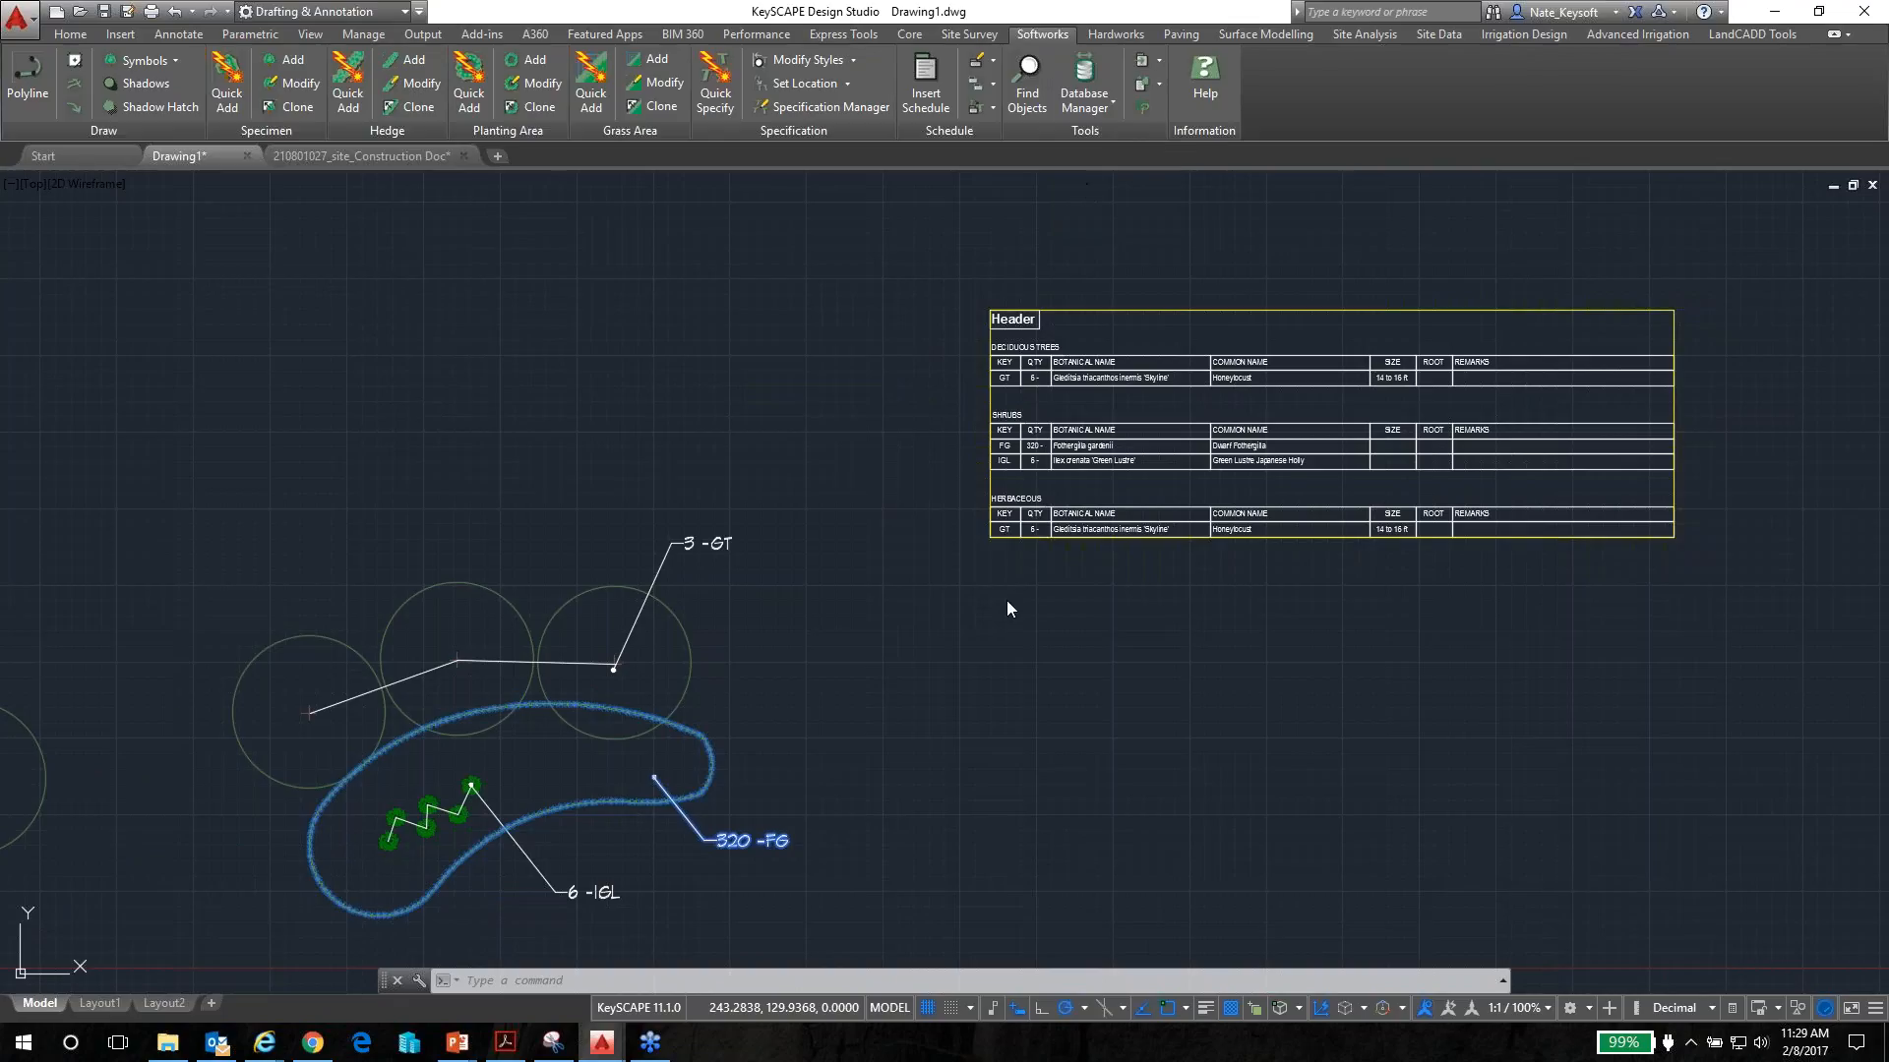
left_click(767, 251)
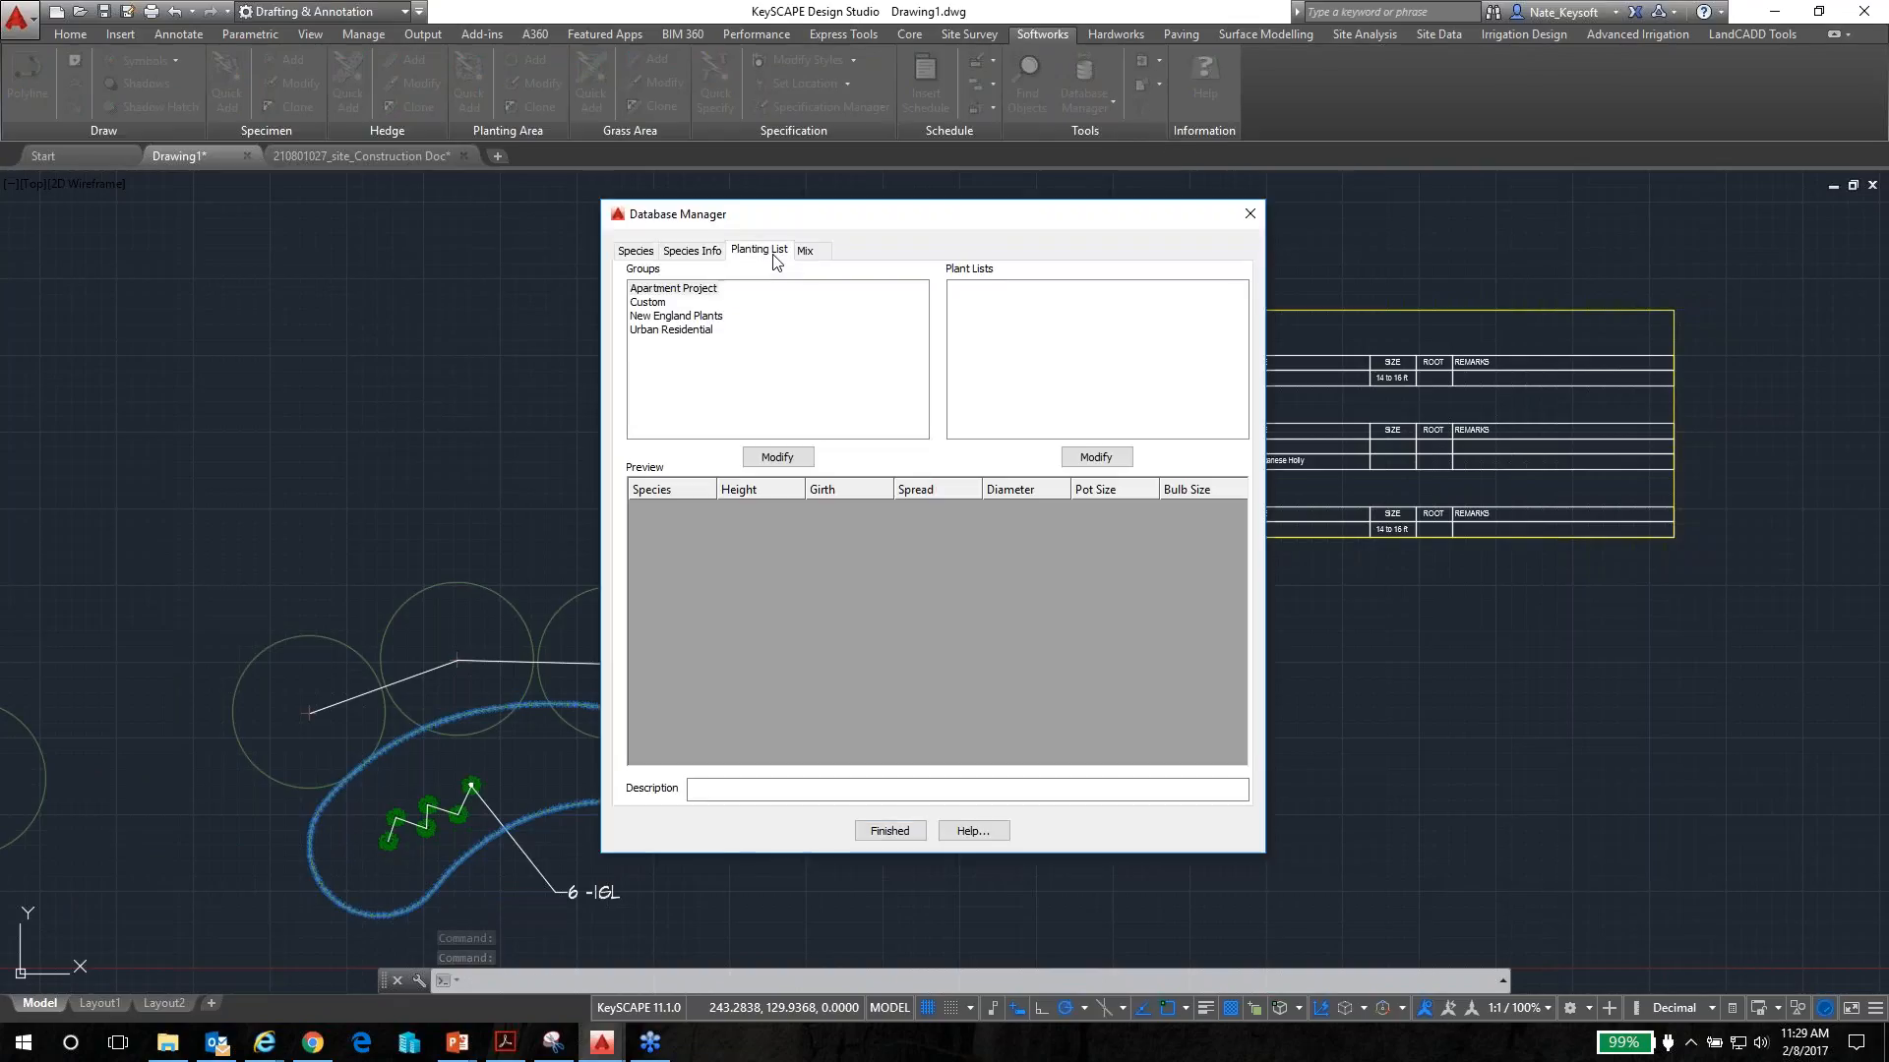
left_click(702, 290)
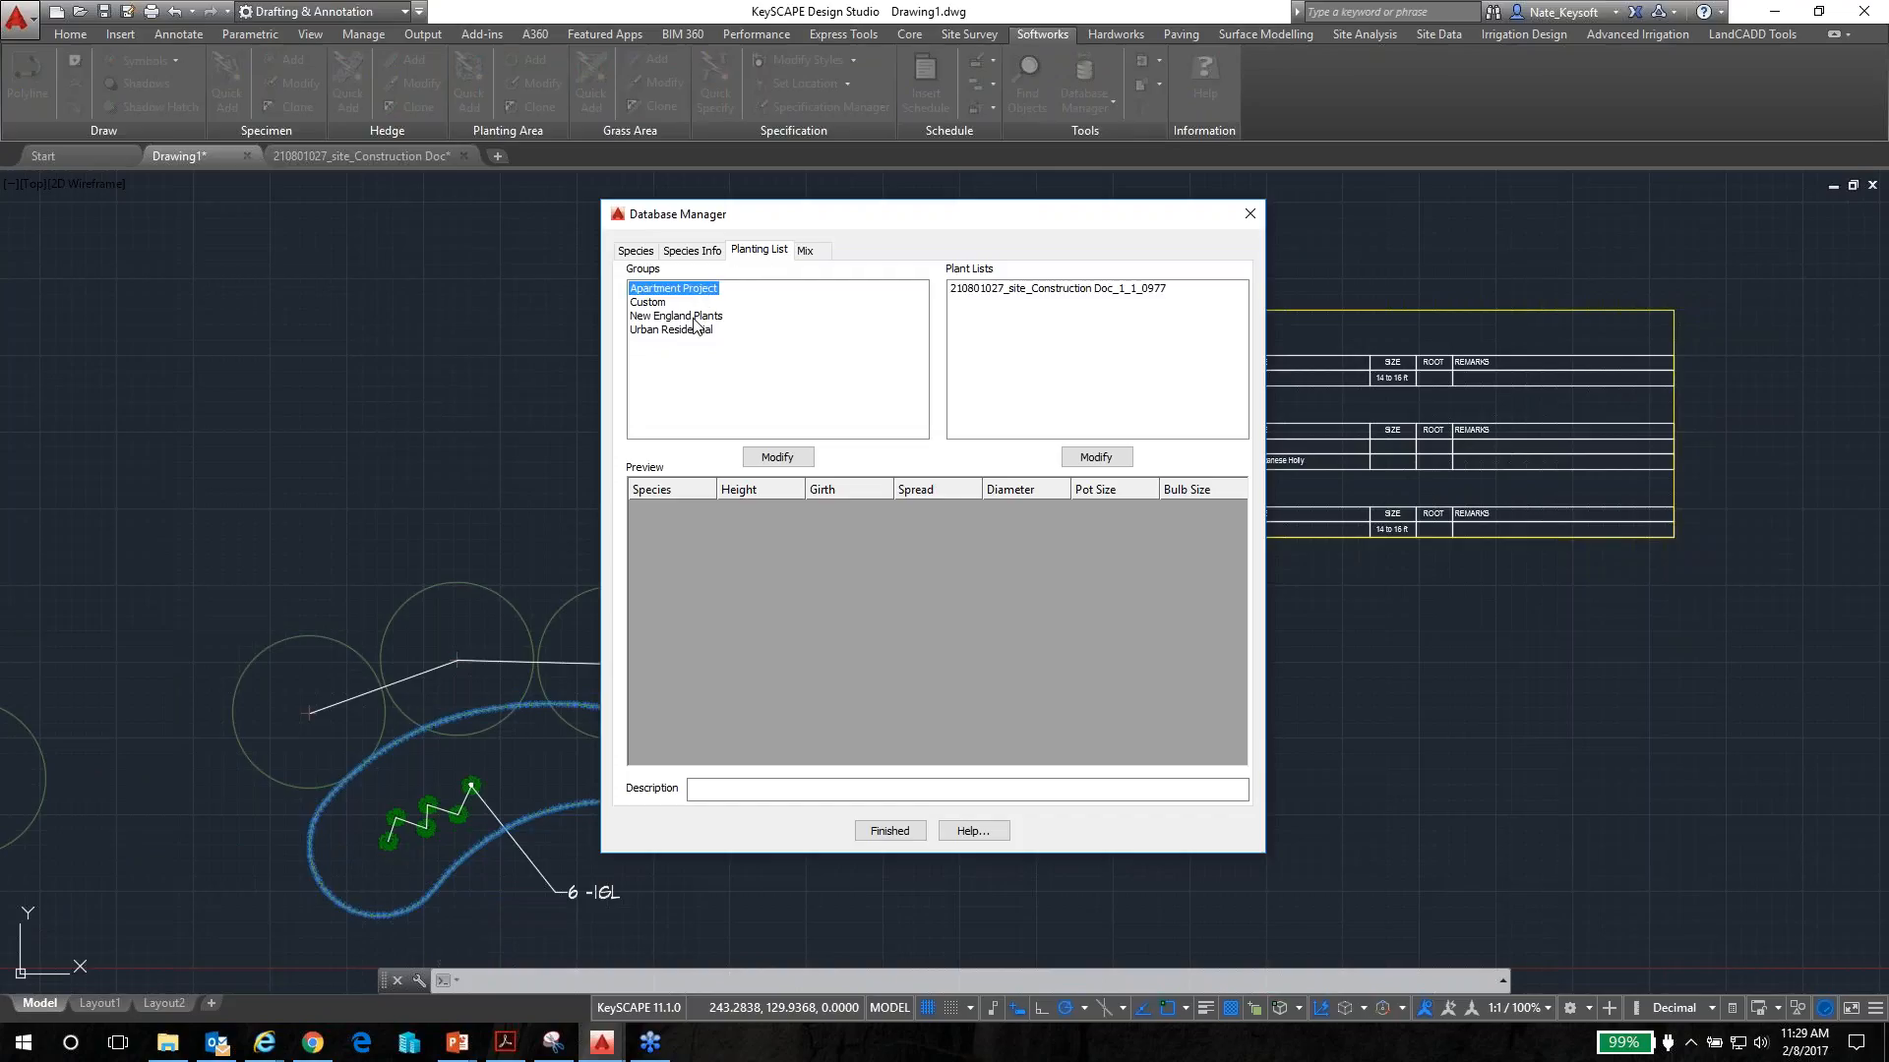
left_click(693, 318)
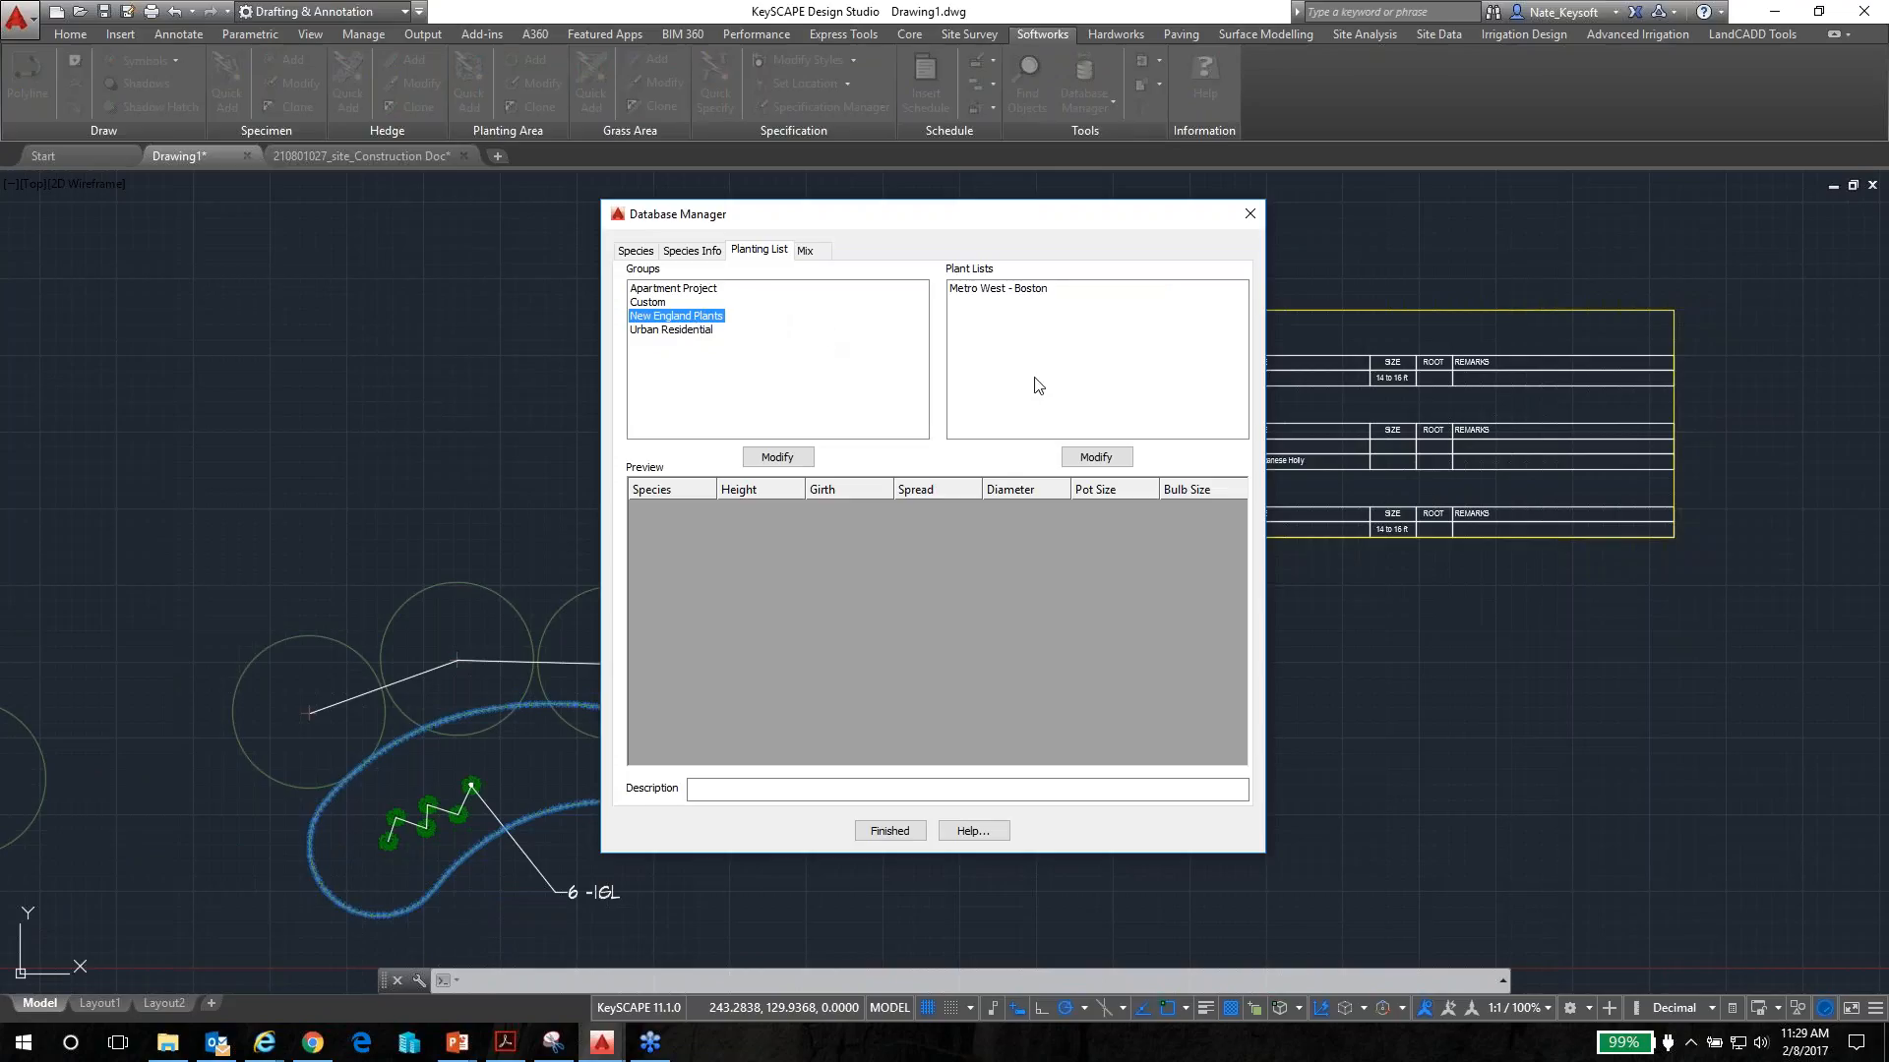
left_click(1098, 458)
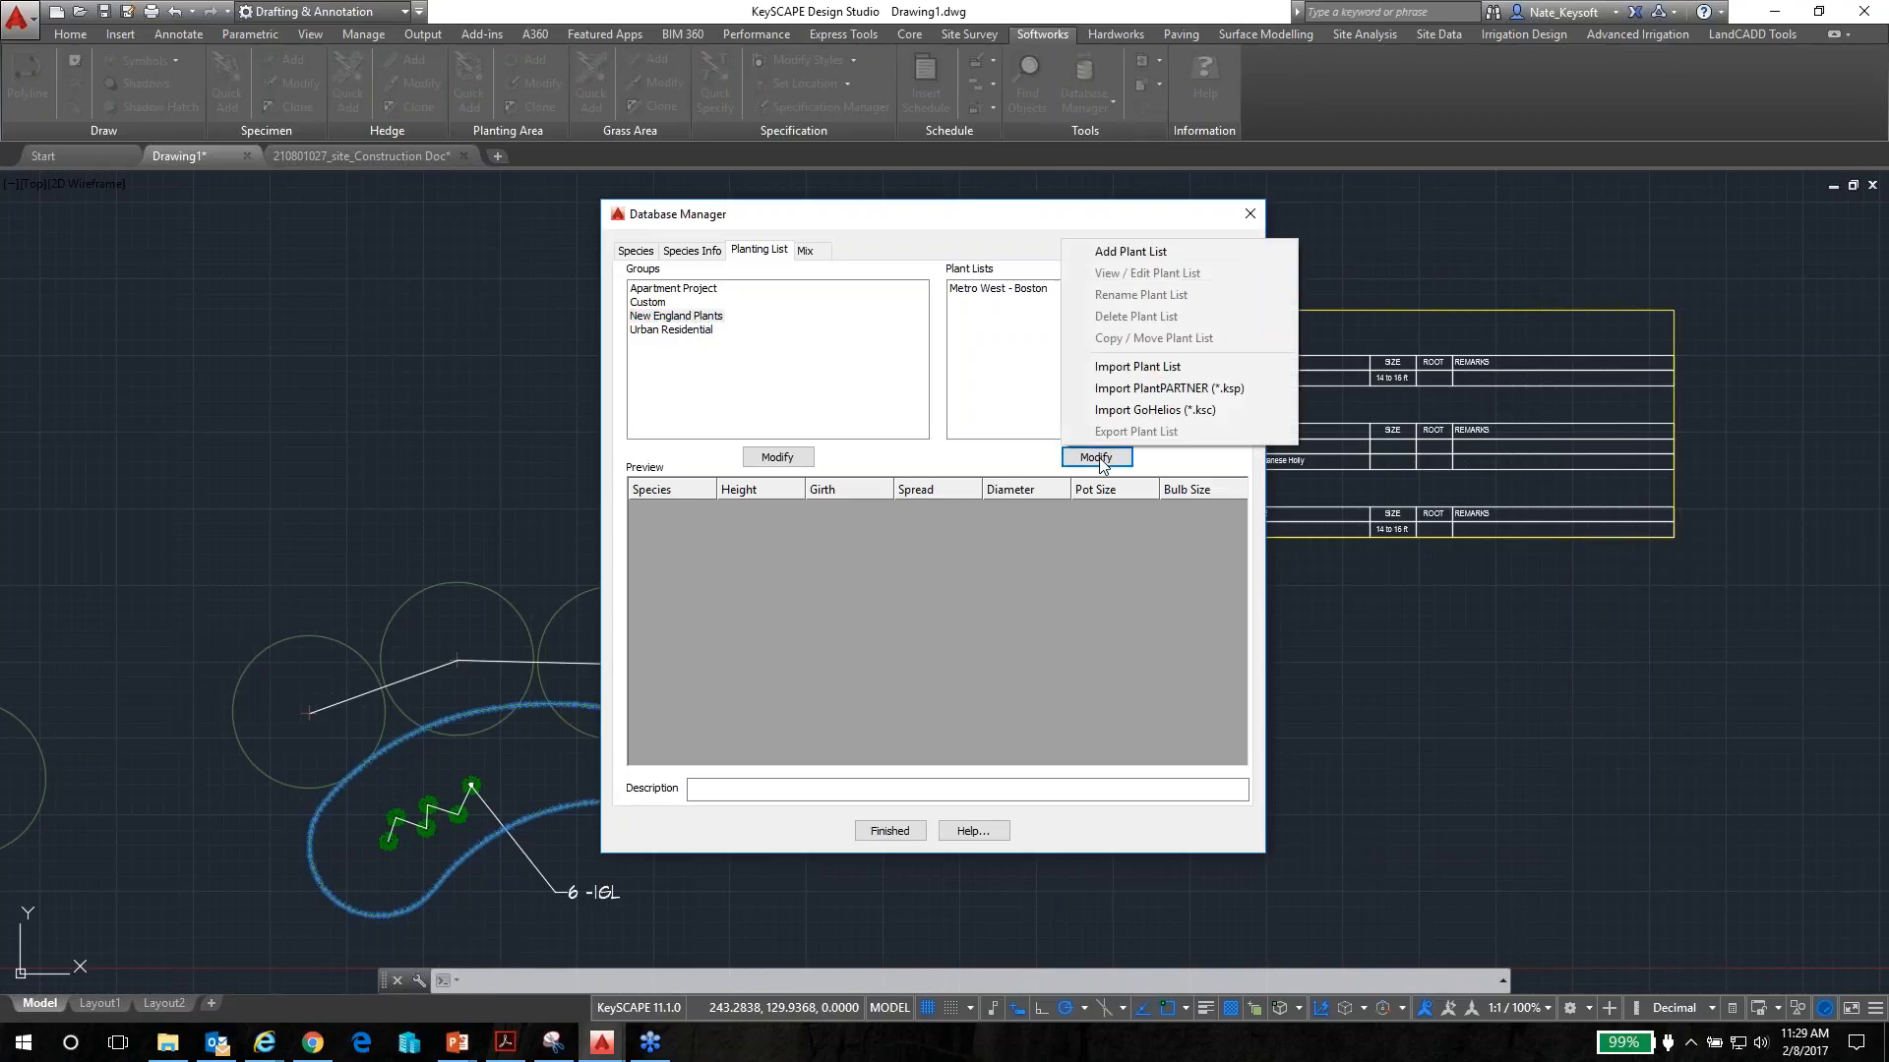
left_click(1135, 368)
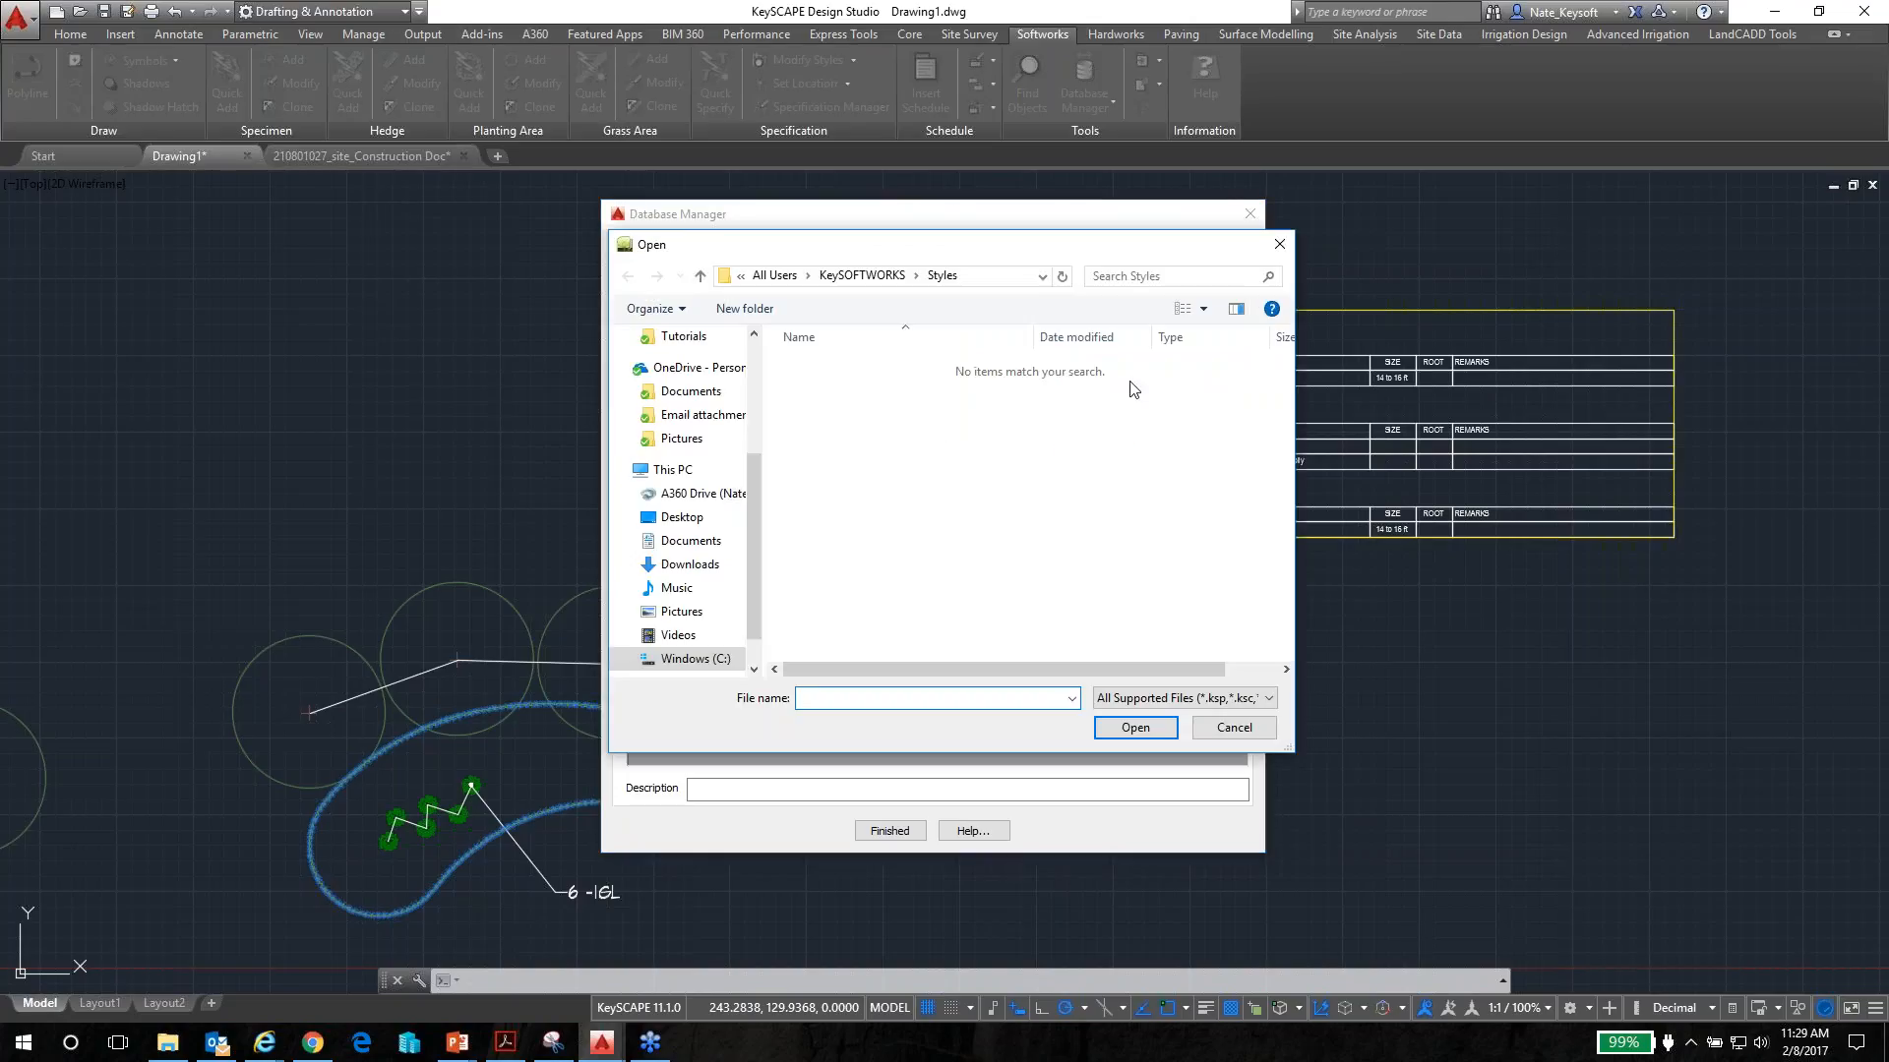
Load Modera Schedule.xlsx from Training Files > KeySCAPE 11 Training > Files for the import, keeping all supported file types listed
left_click(1256, 699)
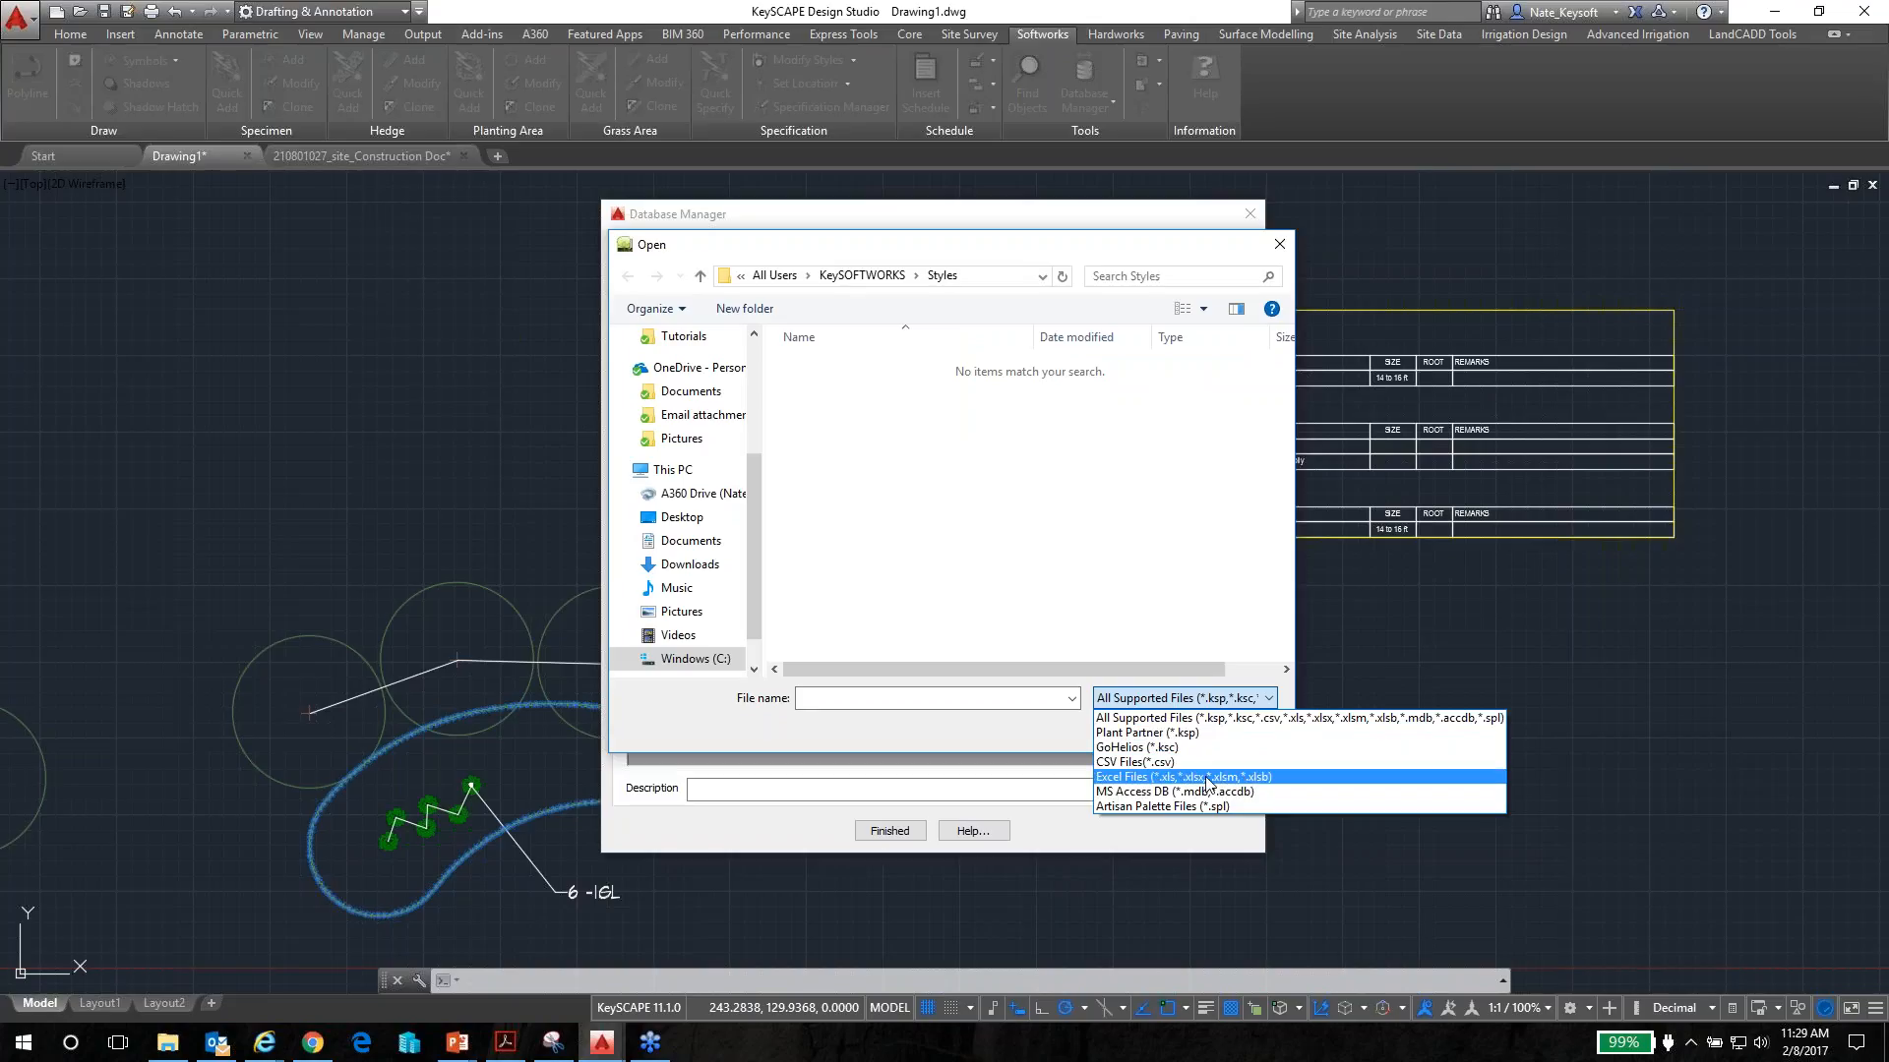
left_click(1180, 718)
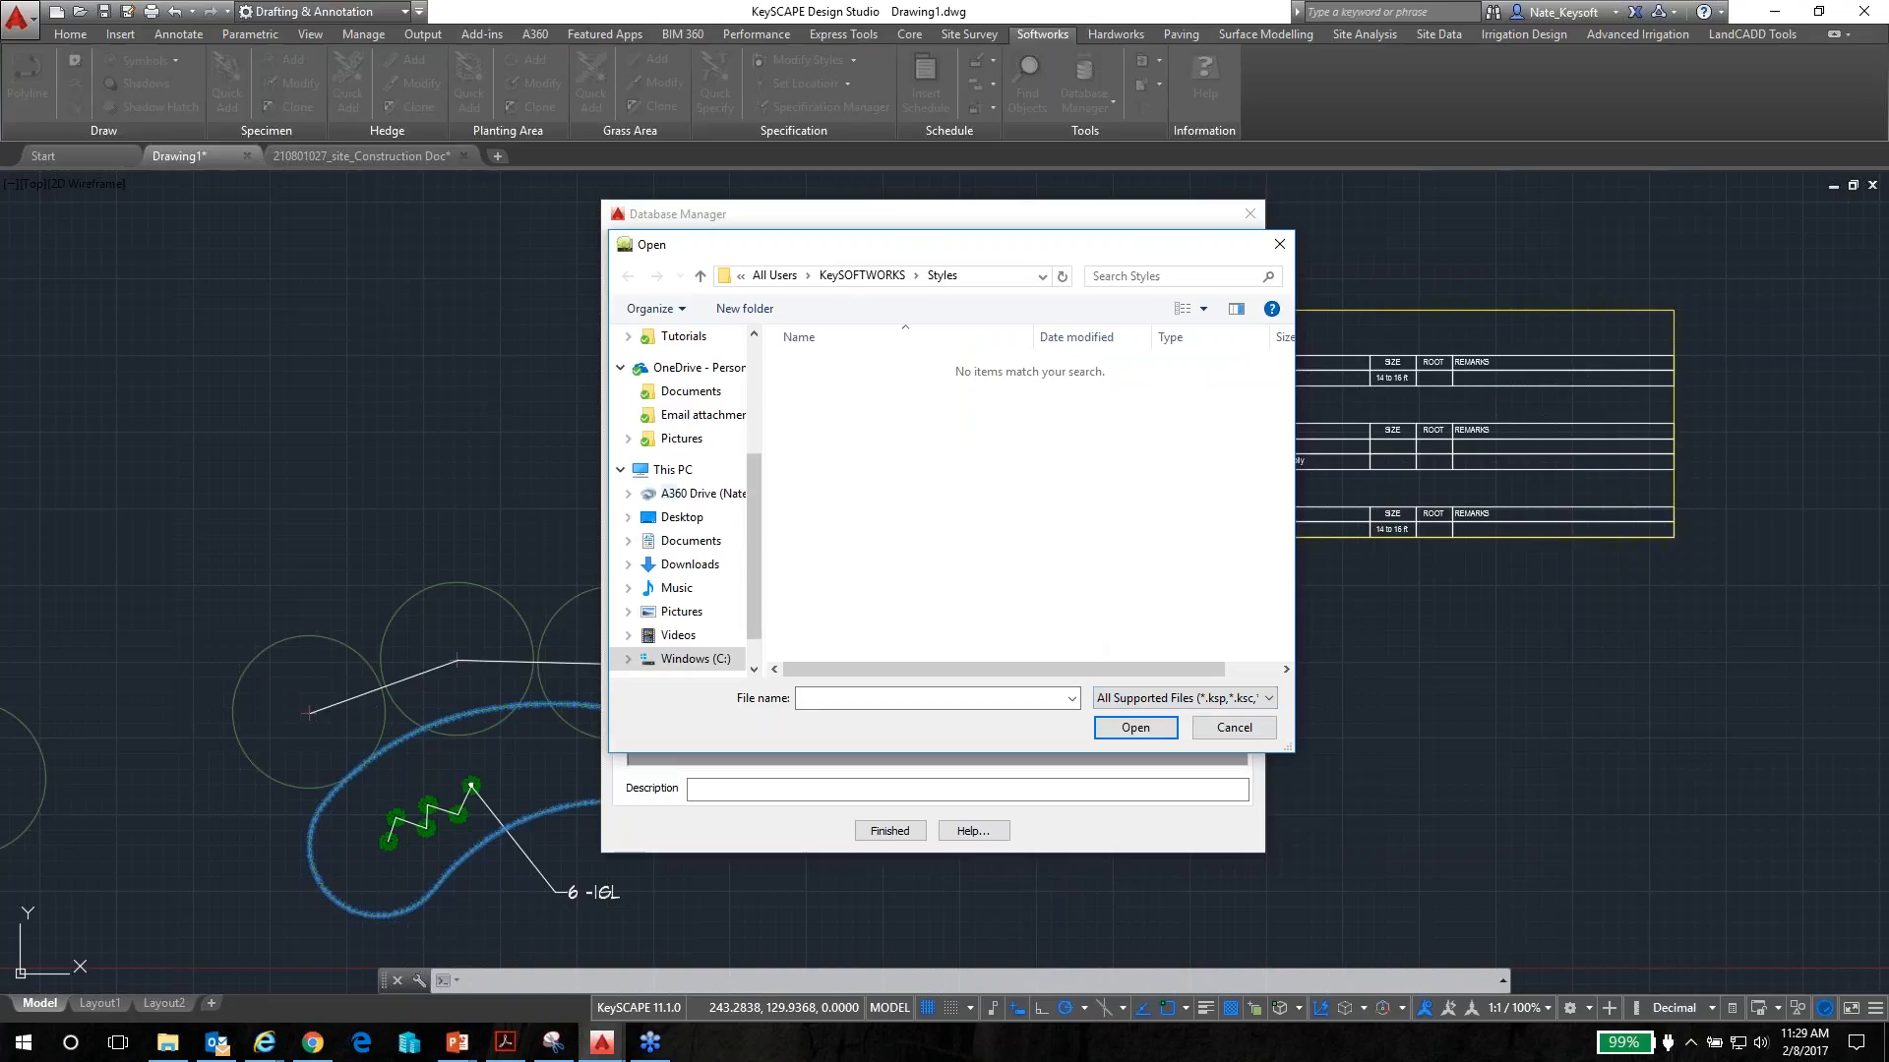
scroll(772, 436, "up", 1)
scroll(777, 399, "up", 3)
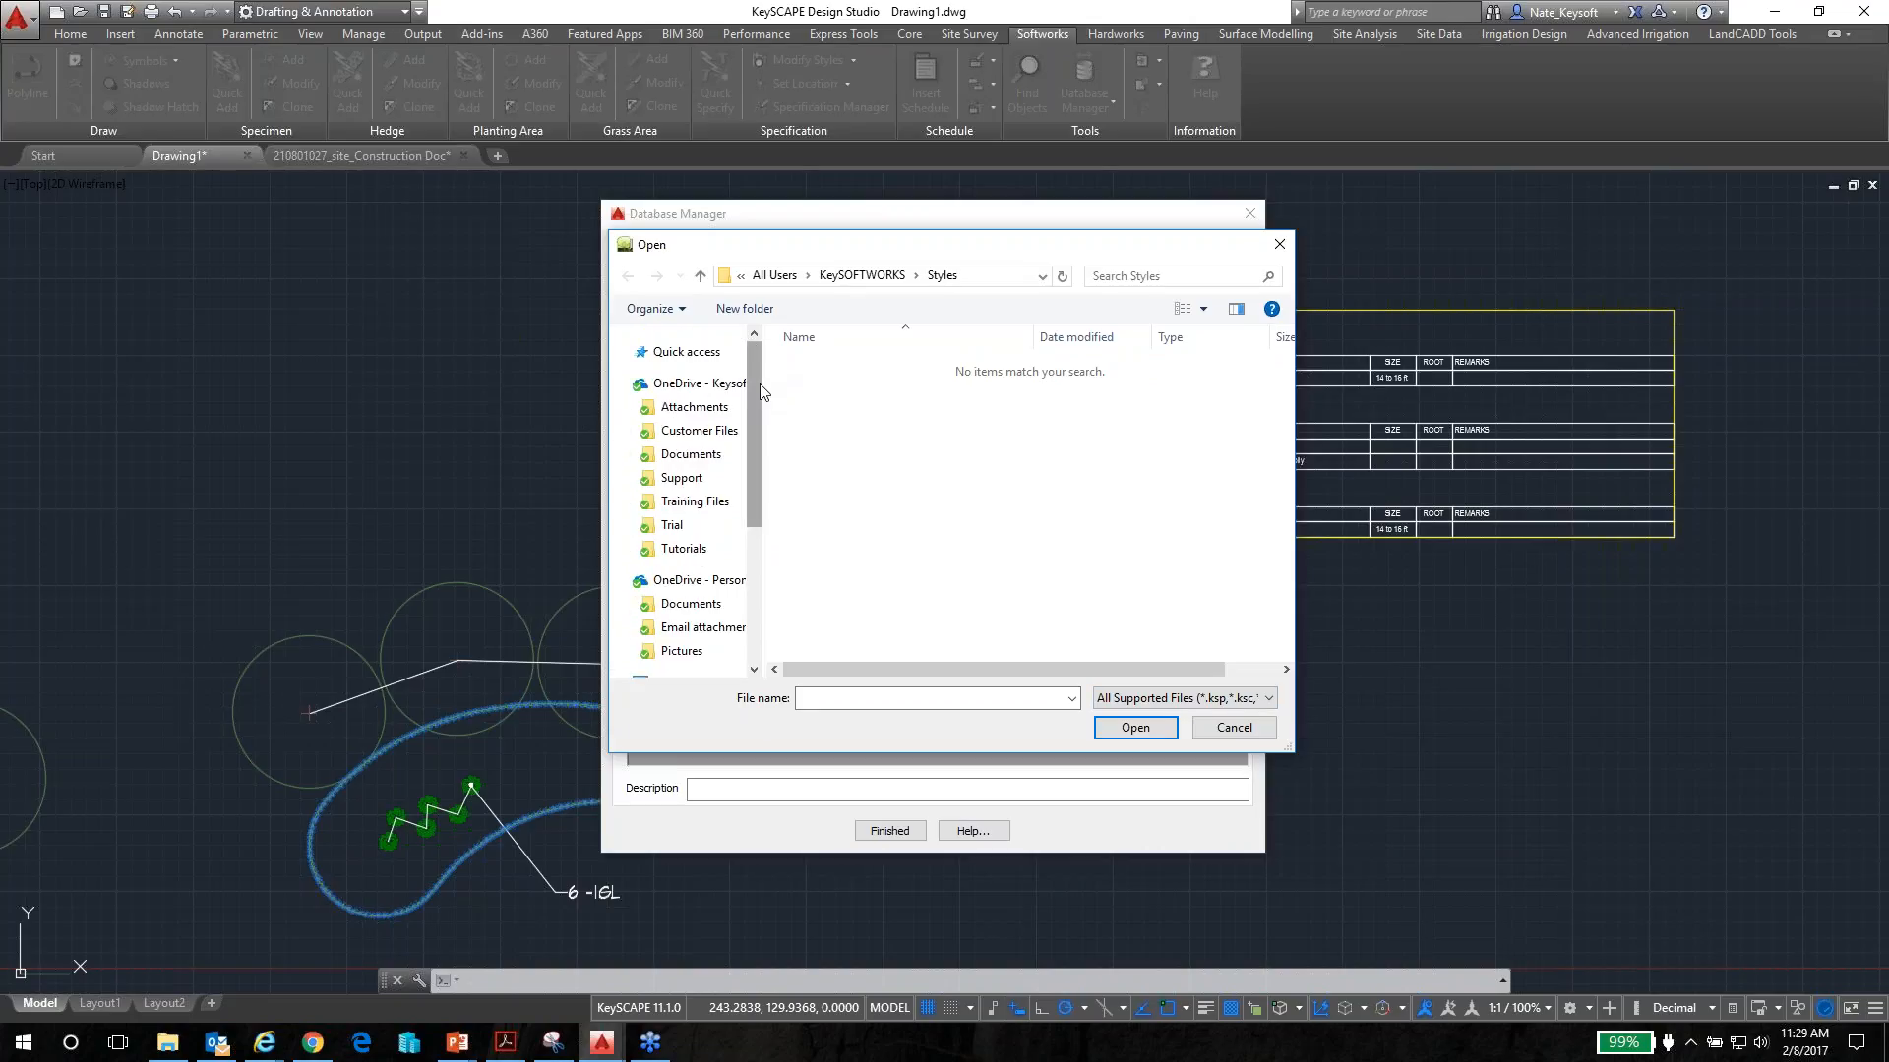
left_click(682, 509)
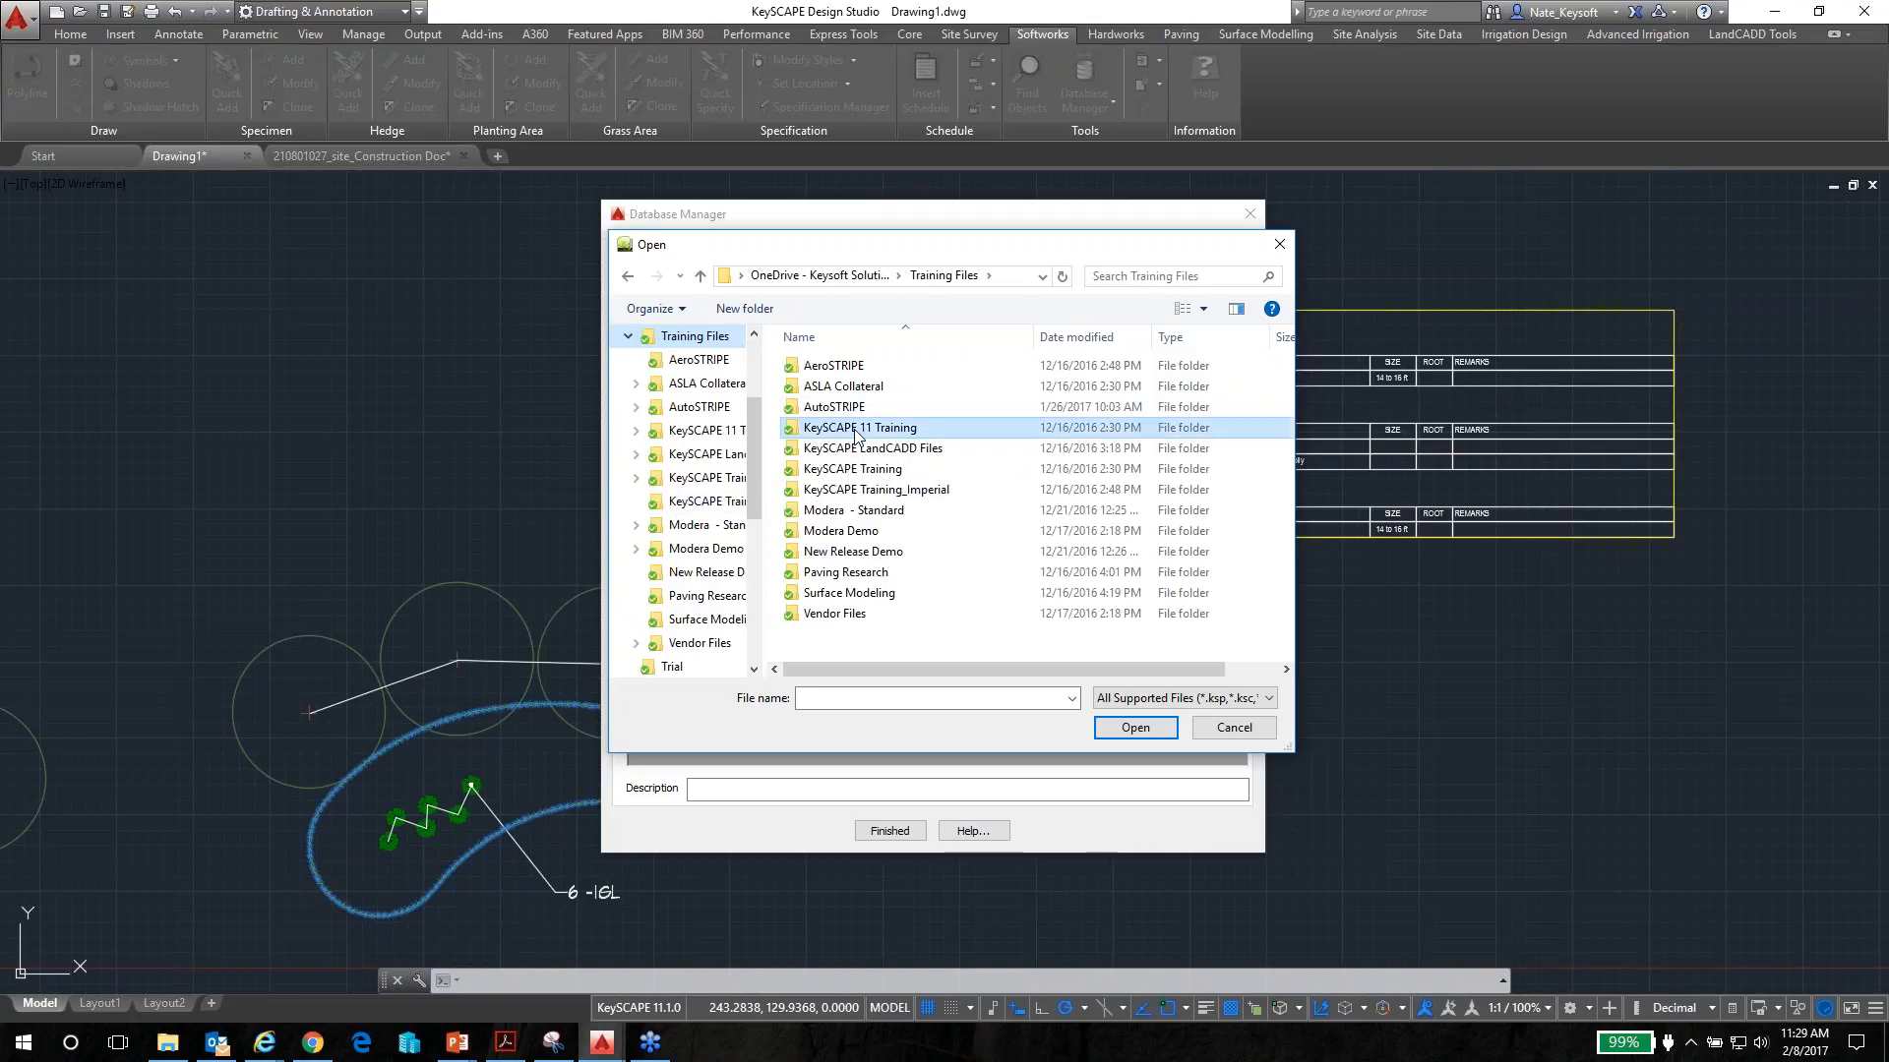
double_click(855, 427)
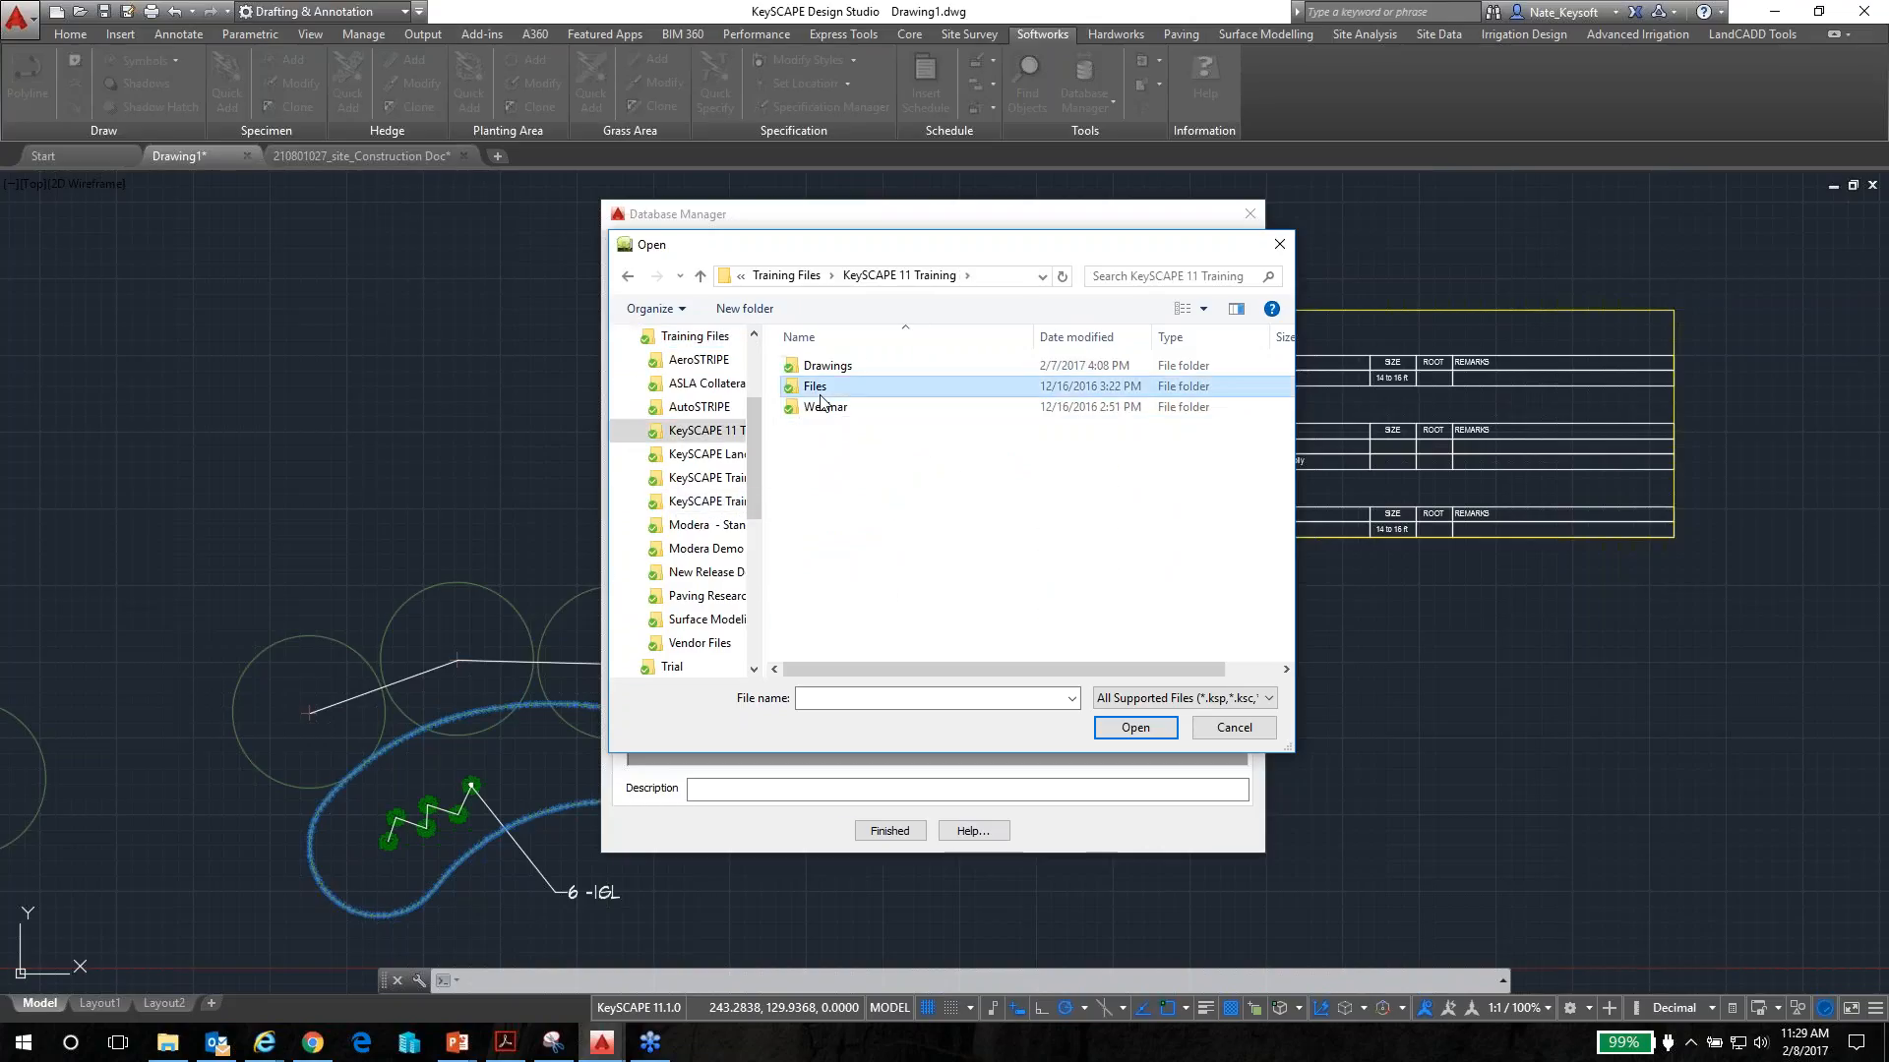
double_click(821, 387)
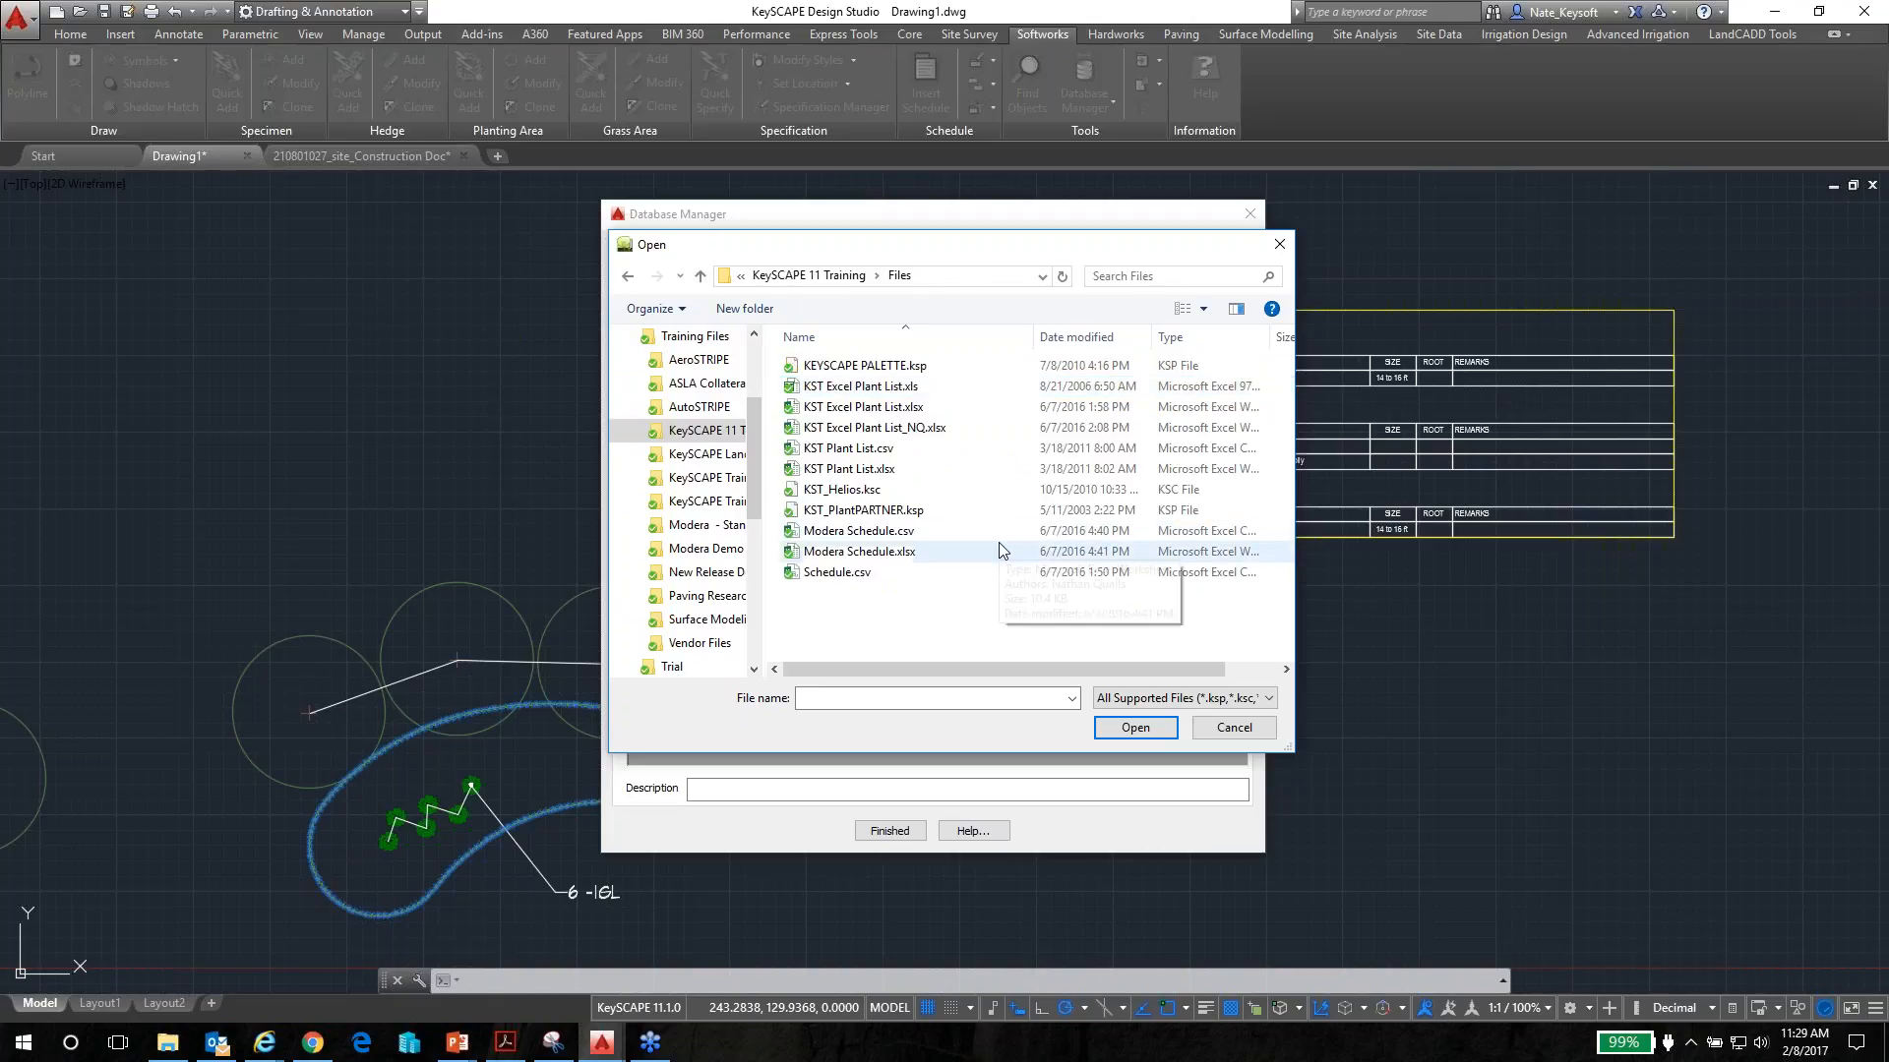
left_click(882, 553)
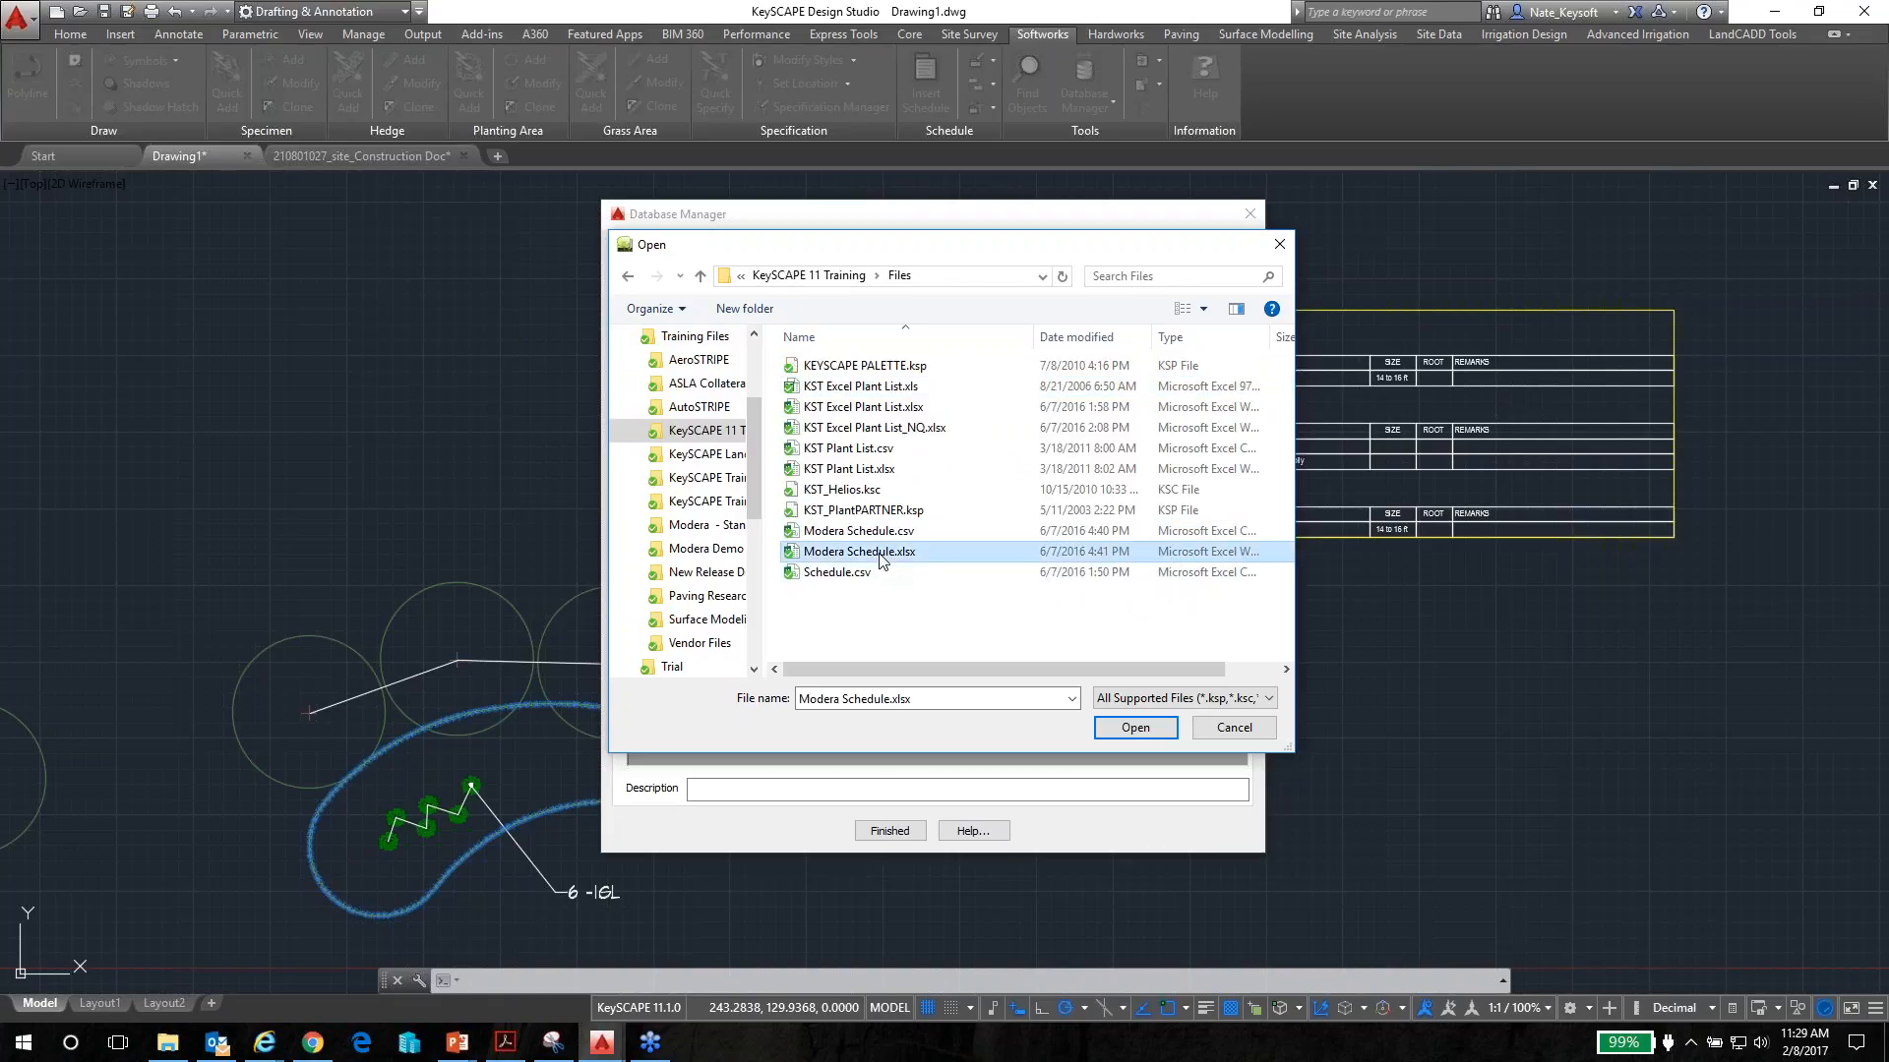
left_click(1127, 735)
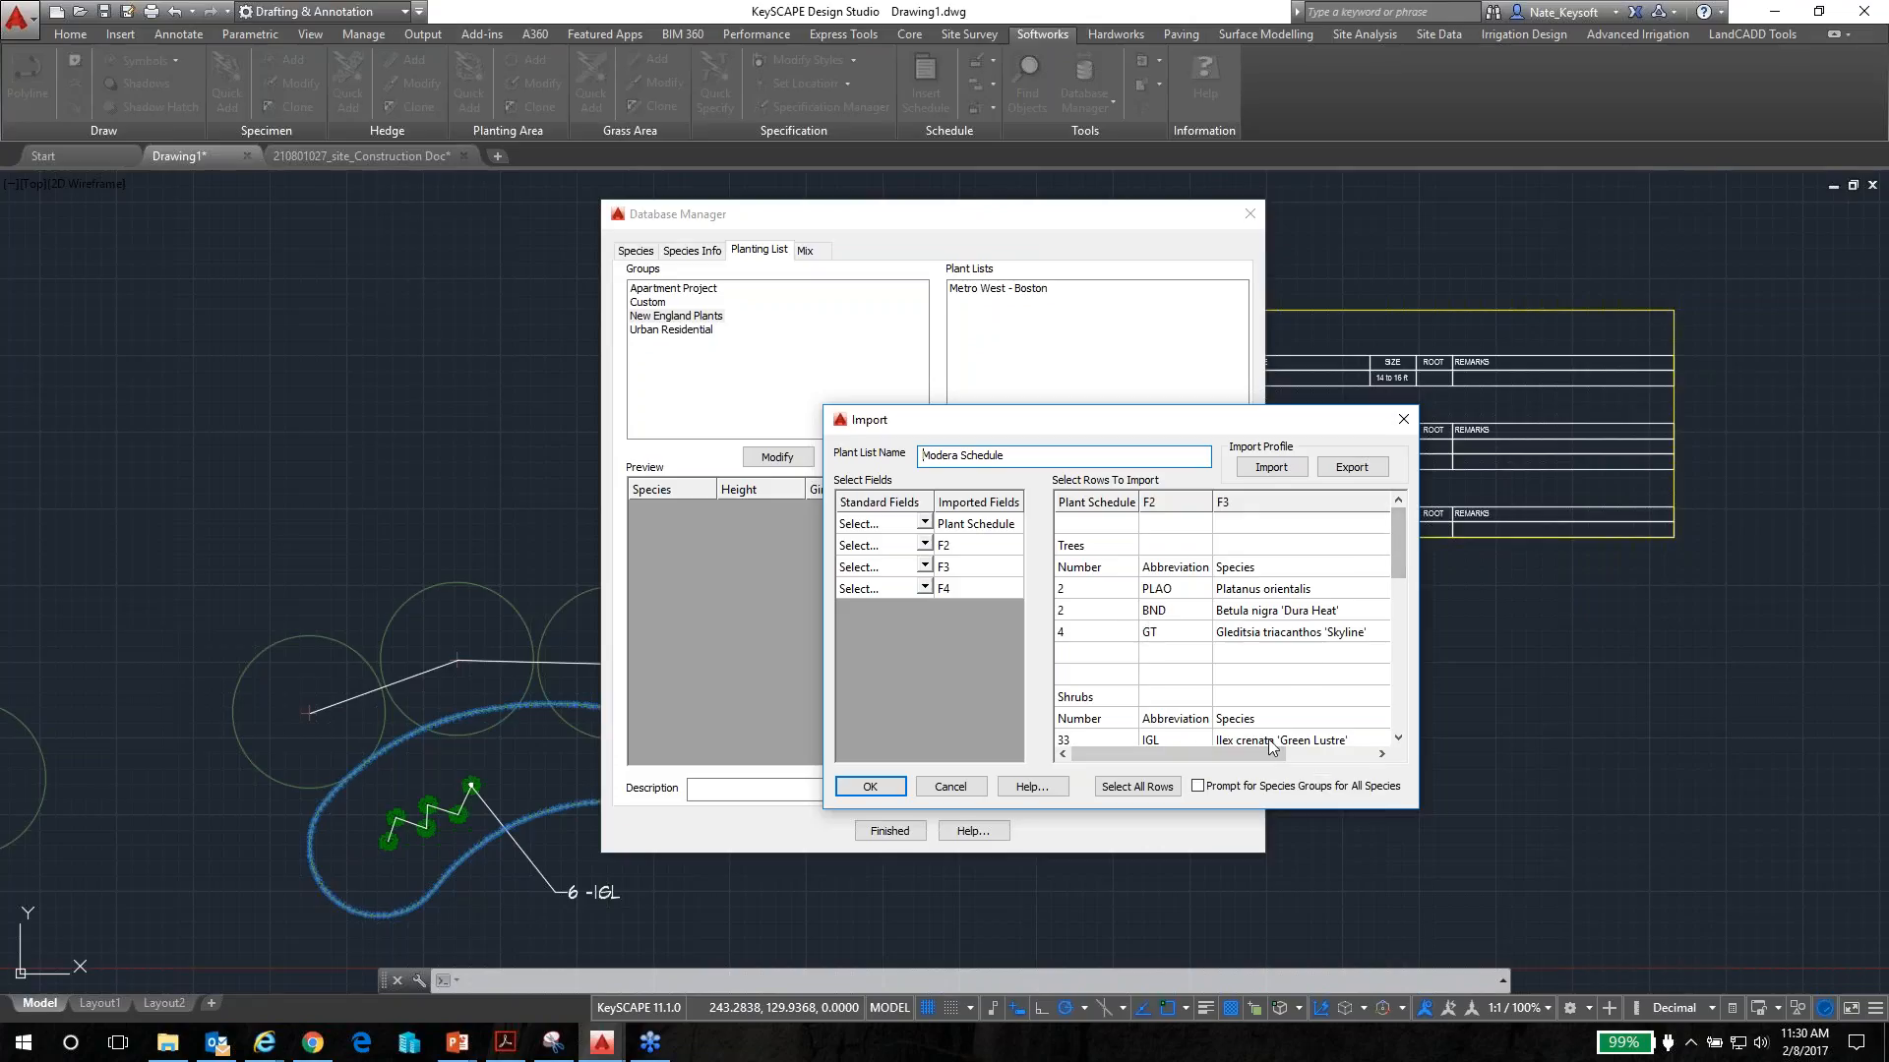
Examine the heading and tree rows of the spreadsheet to see which data its columns hold
left_click_drag(1262, 754, 1204, 760)
left_click_drag(1242, 754, 1184, 752)
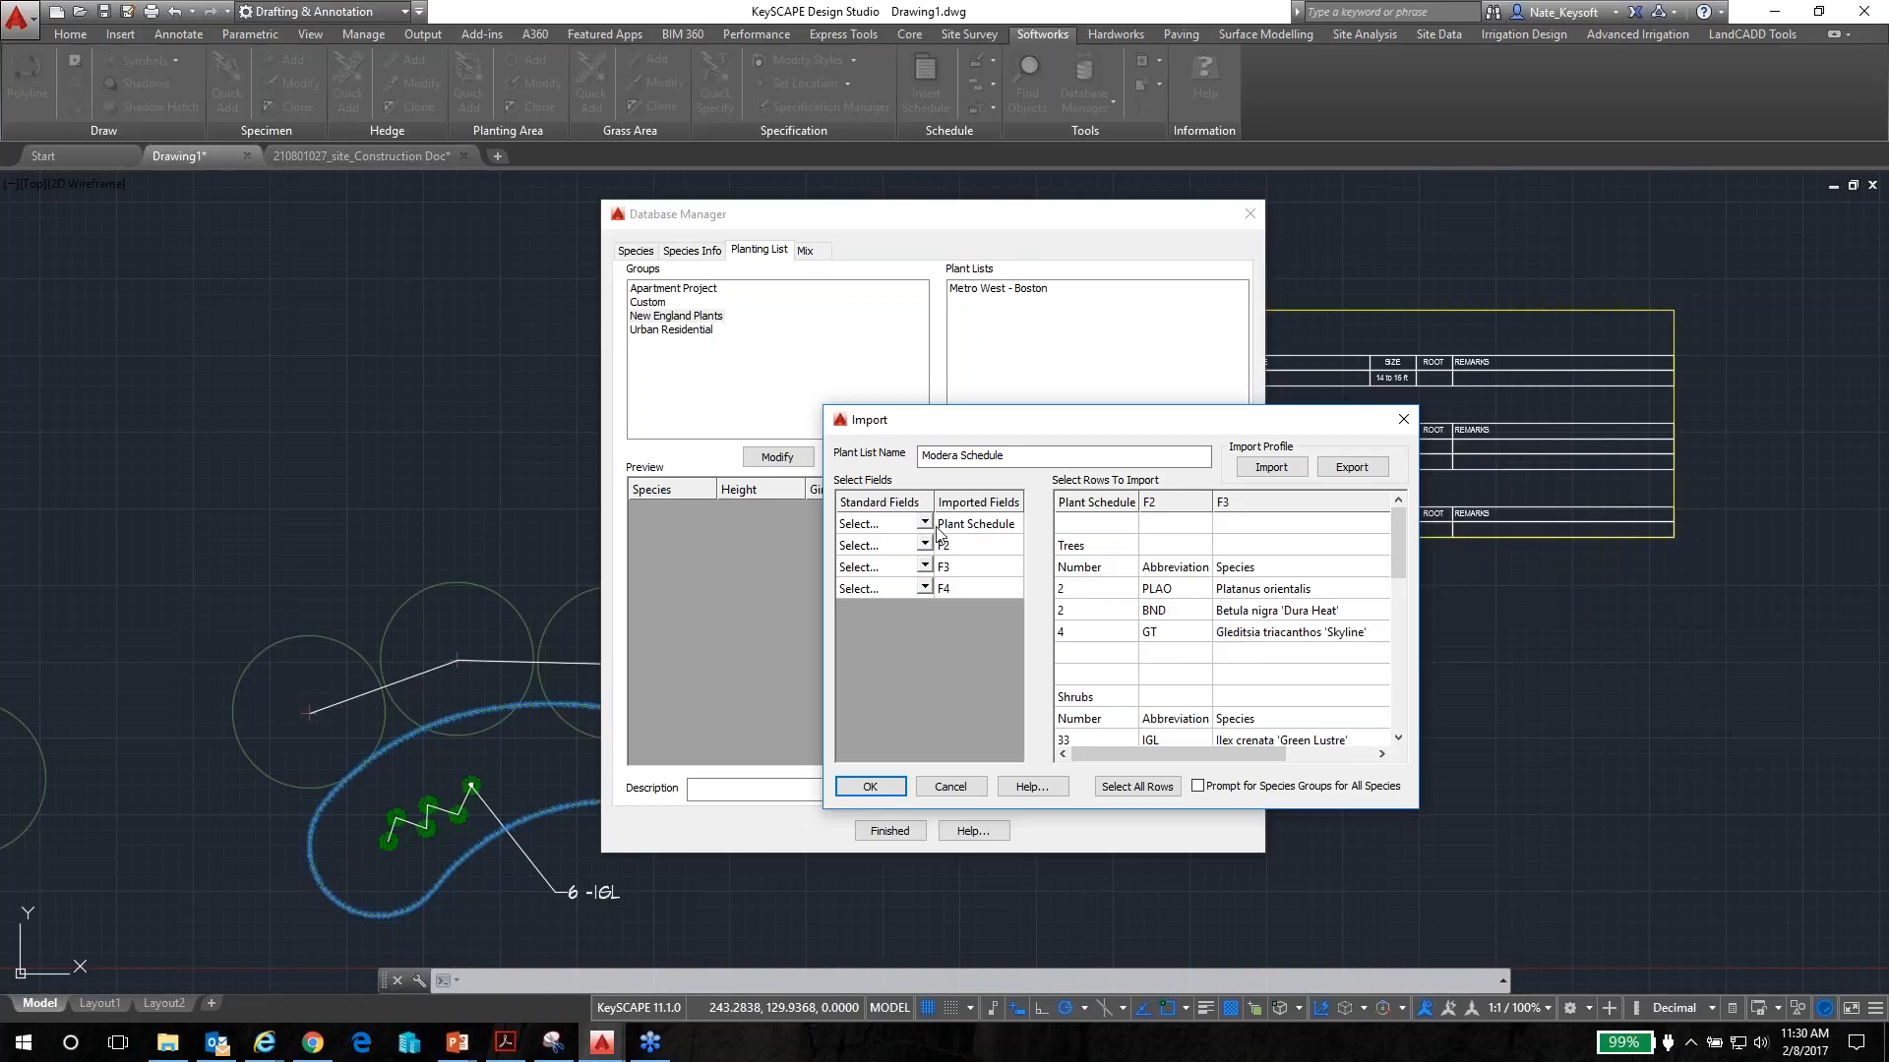
left_click(1076, 553)
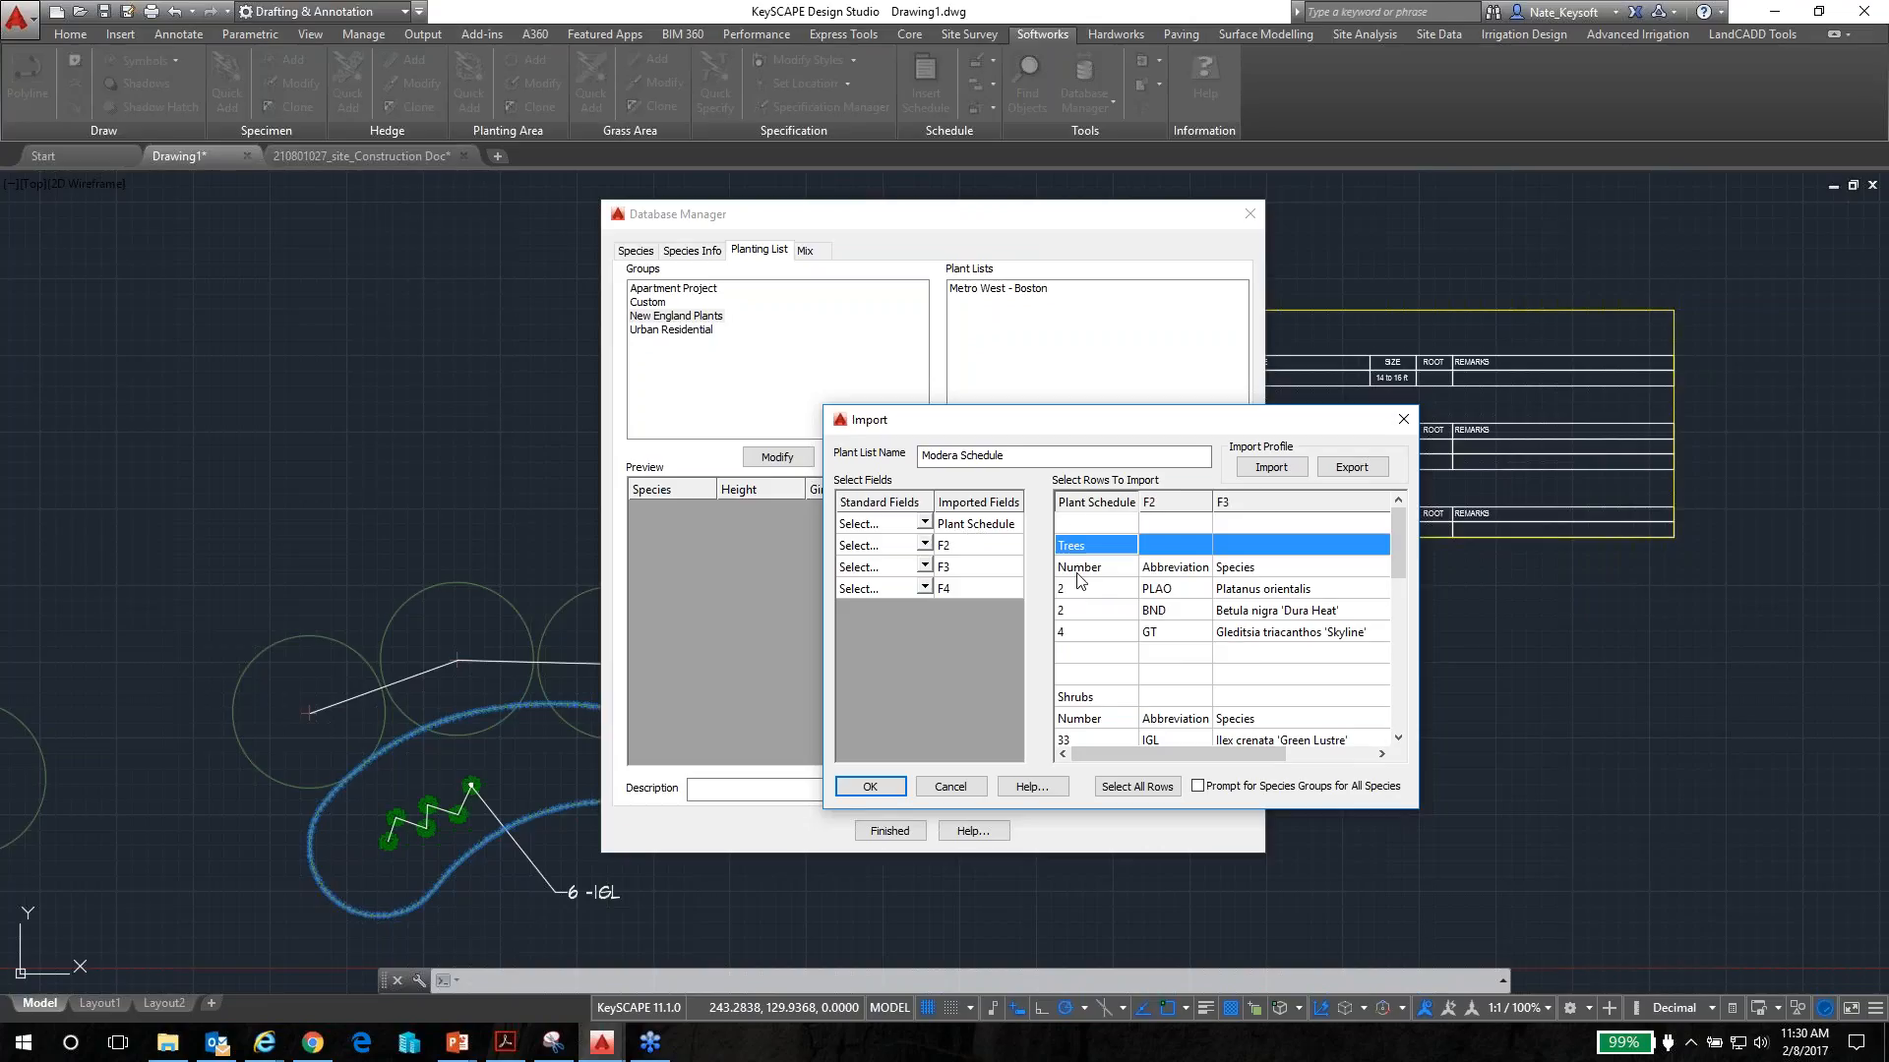
left_click(1076, 571)
left_click(1076, 589)
left_click(1073, 610)
left_click(1076, 633)
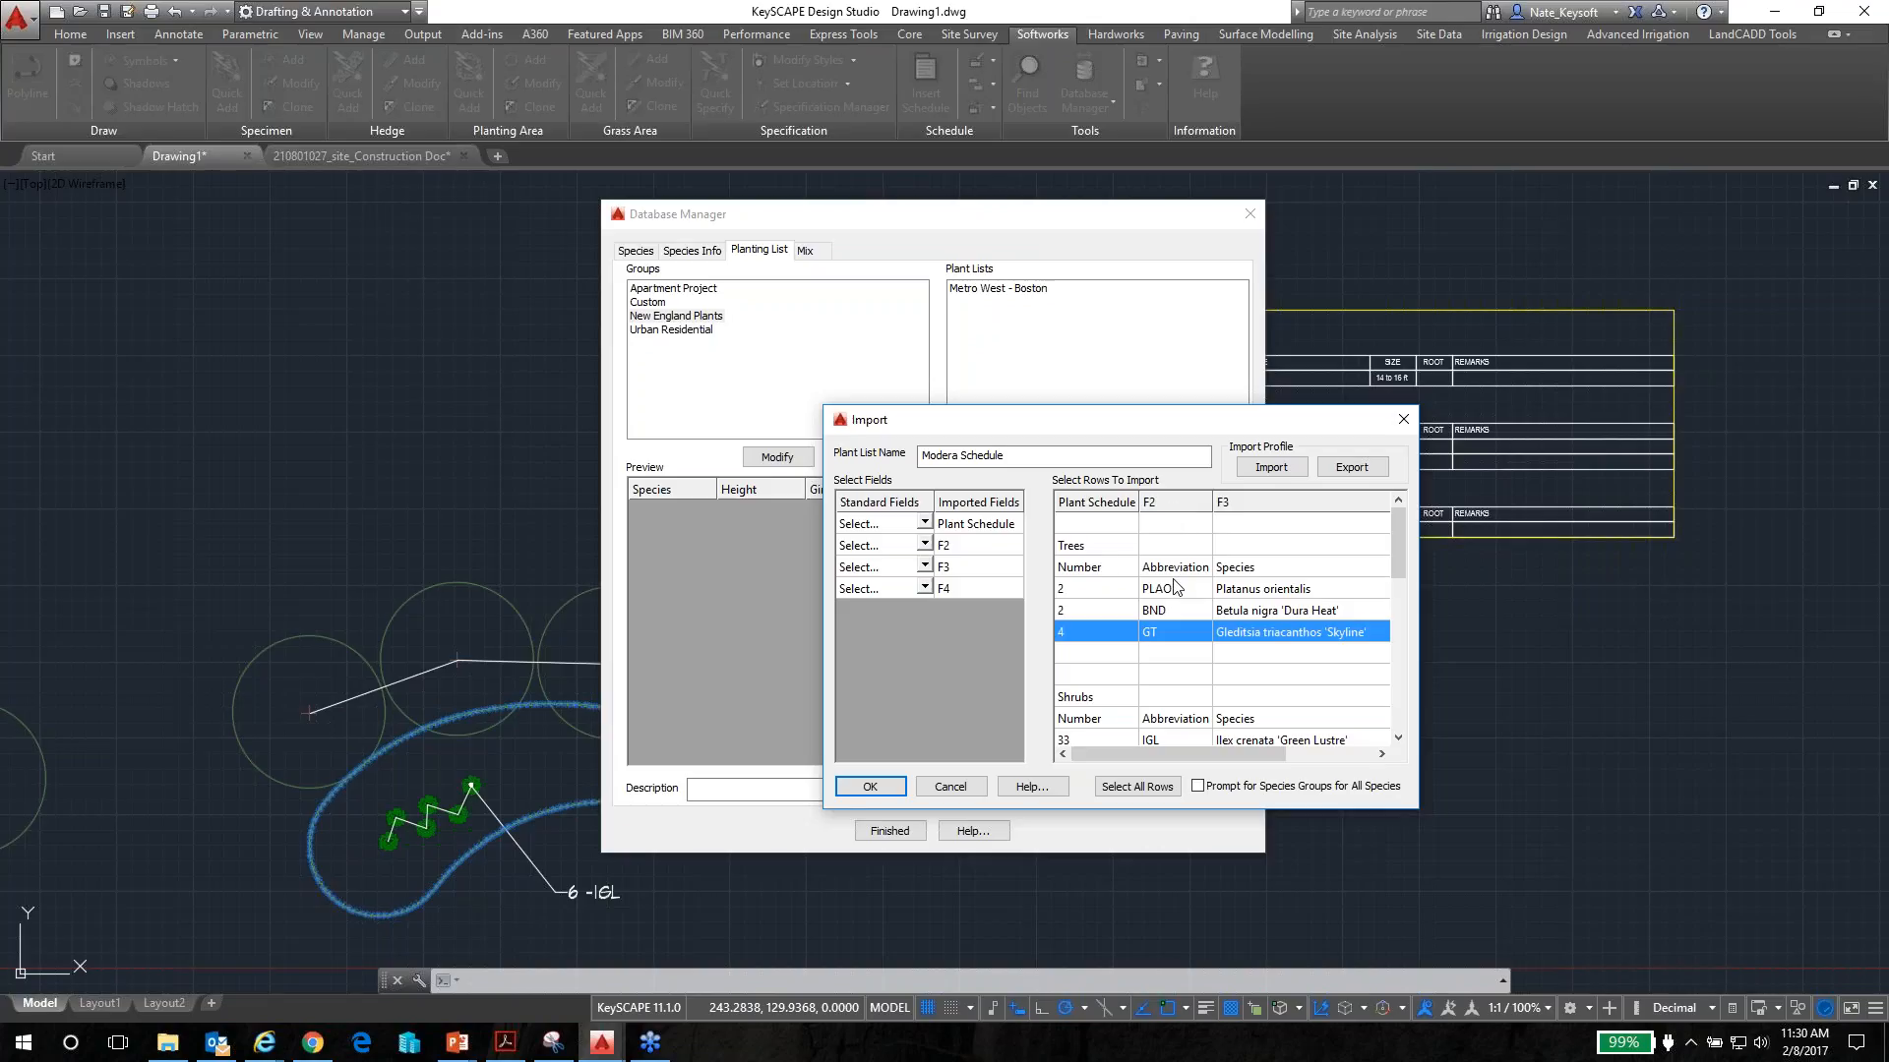
Map the imported fields F2 to Abbreviation, F3 to Name and F4 to Common Name
left_click(930, 548)
left_click(926, 545)
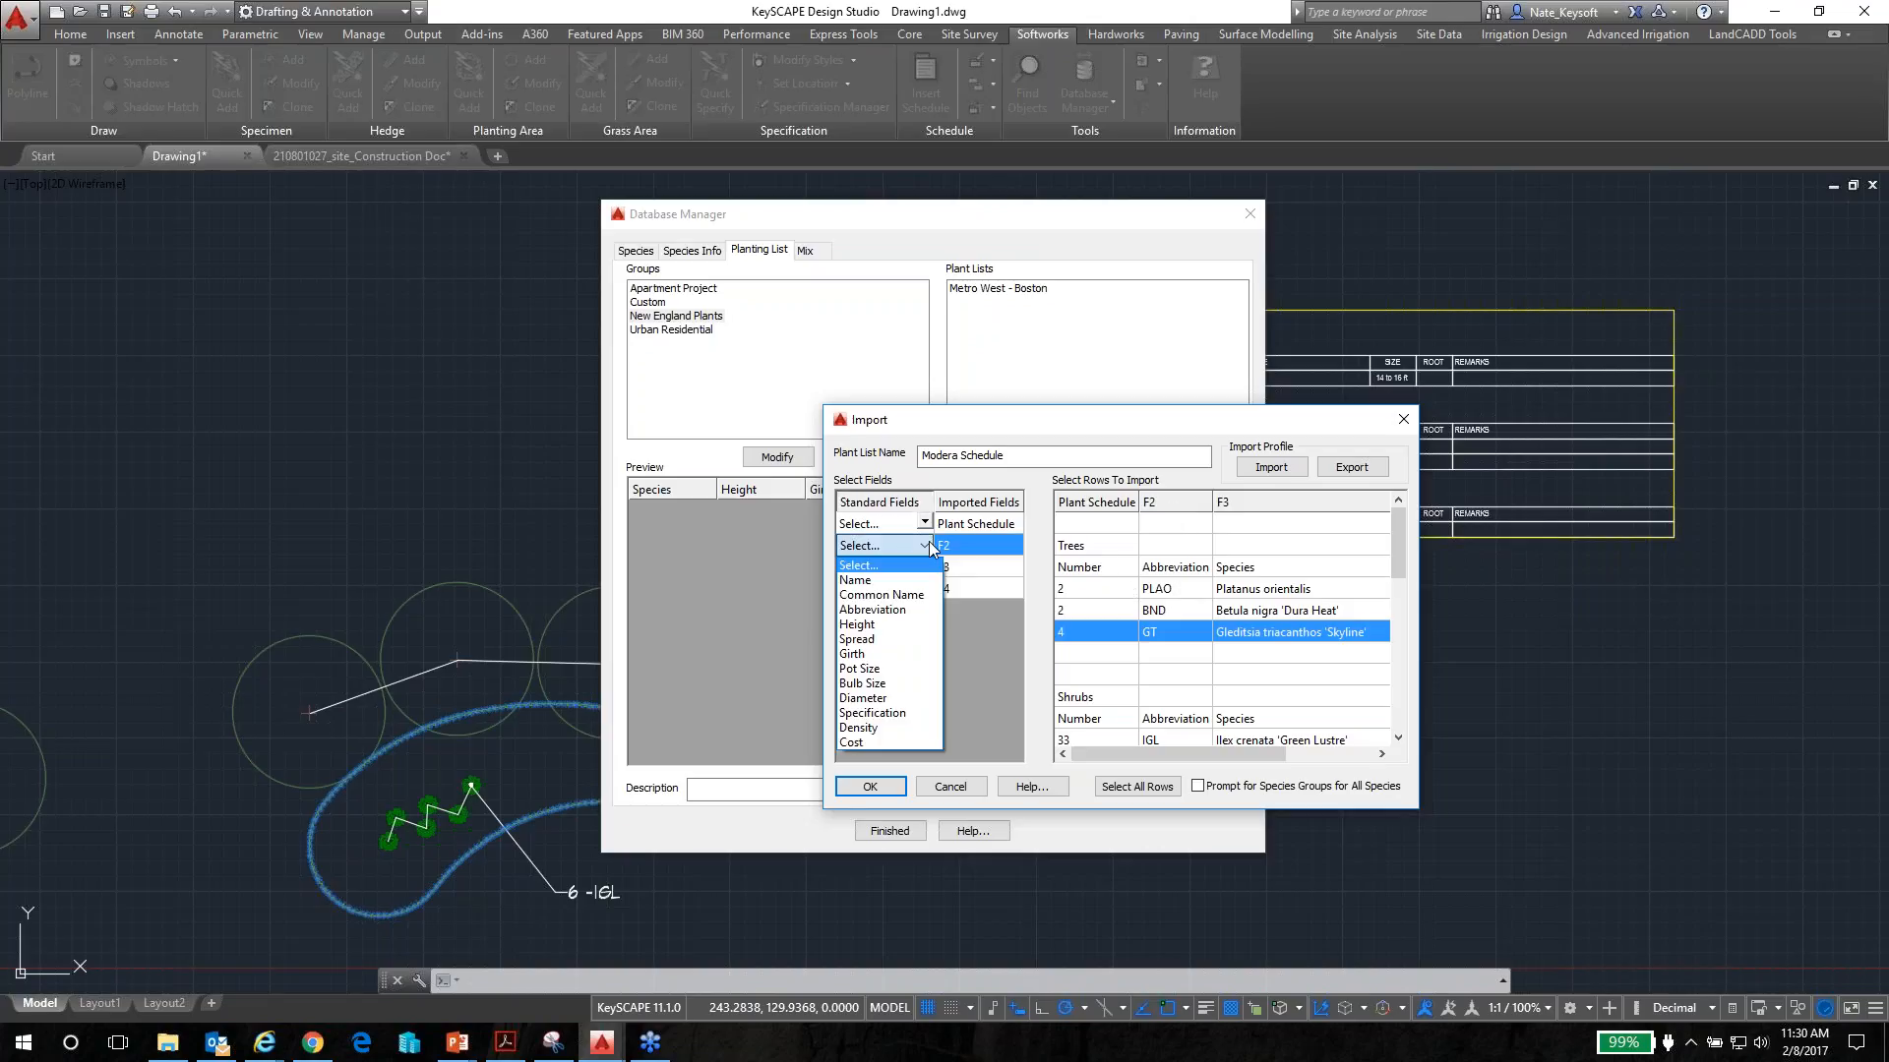
left_click(886, 610)
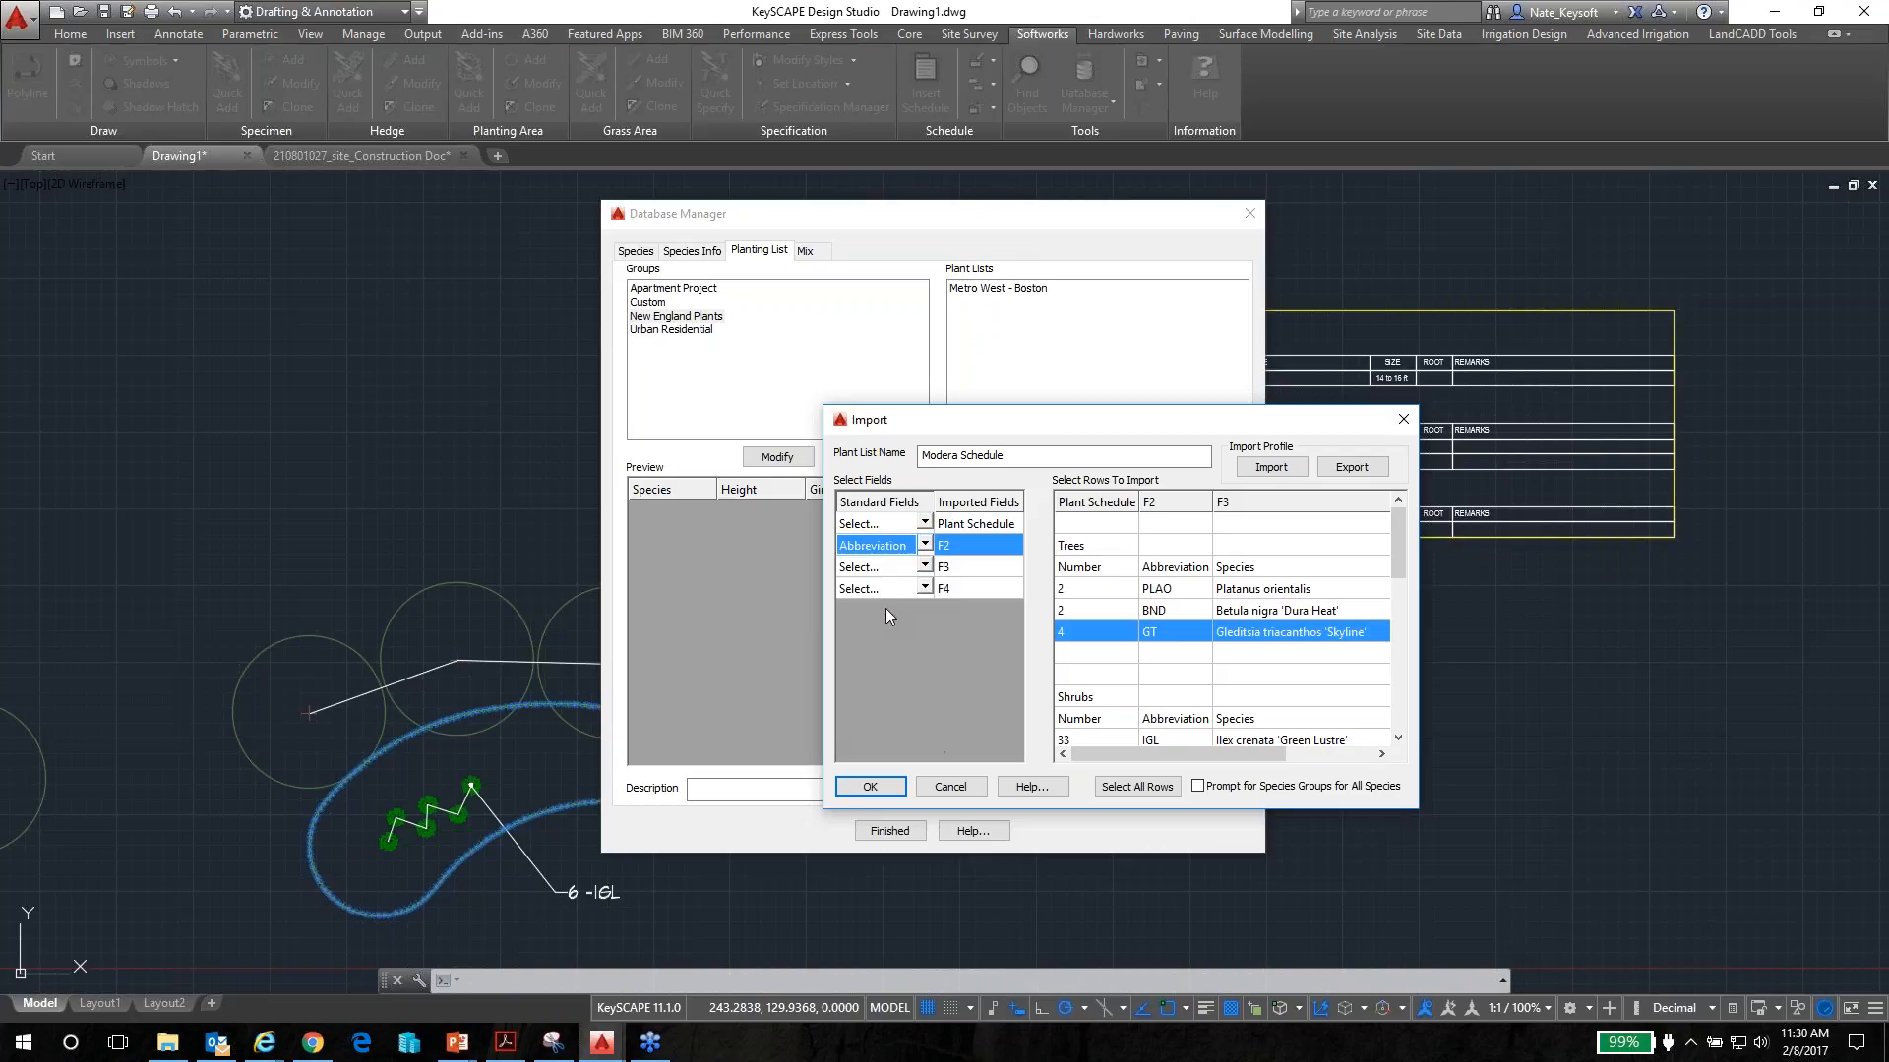
left_click_drag(1218, 758, 1249, 759)
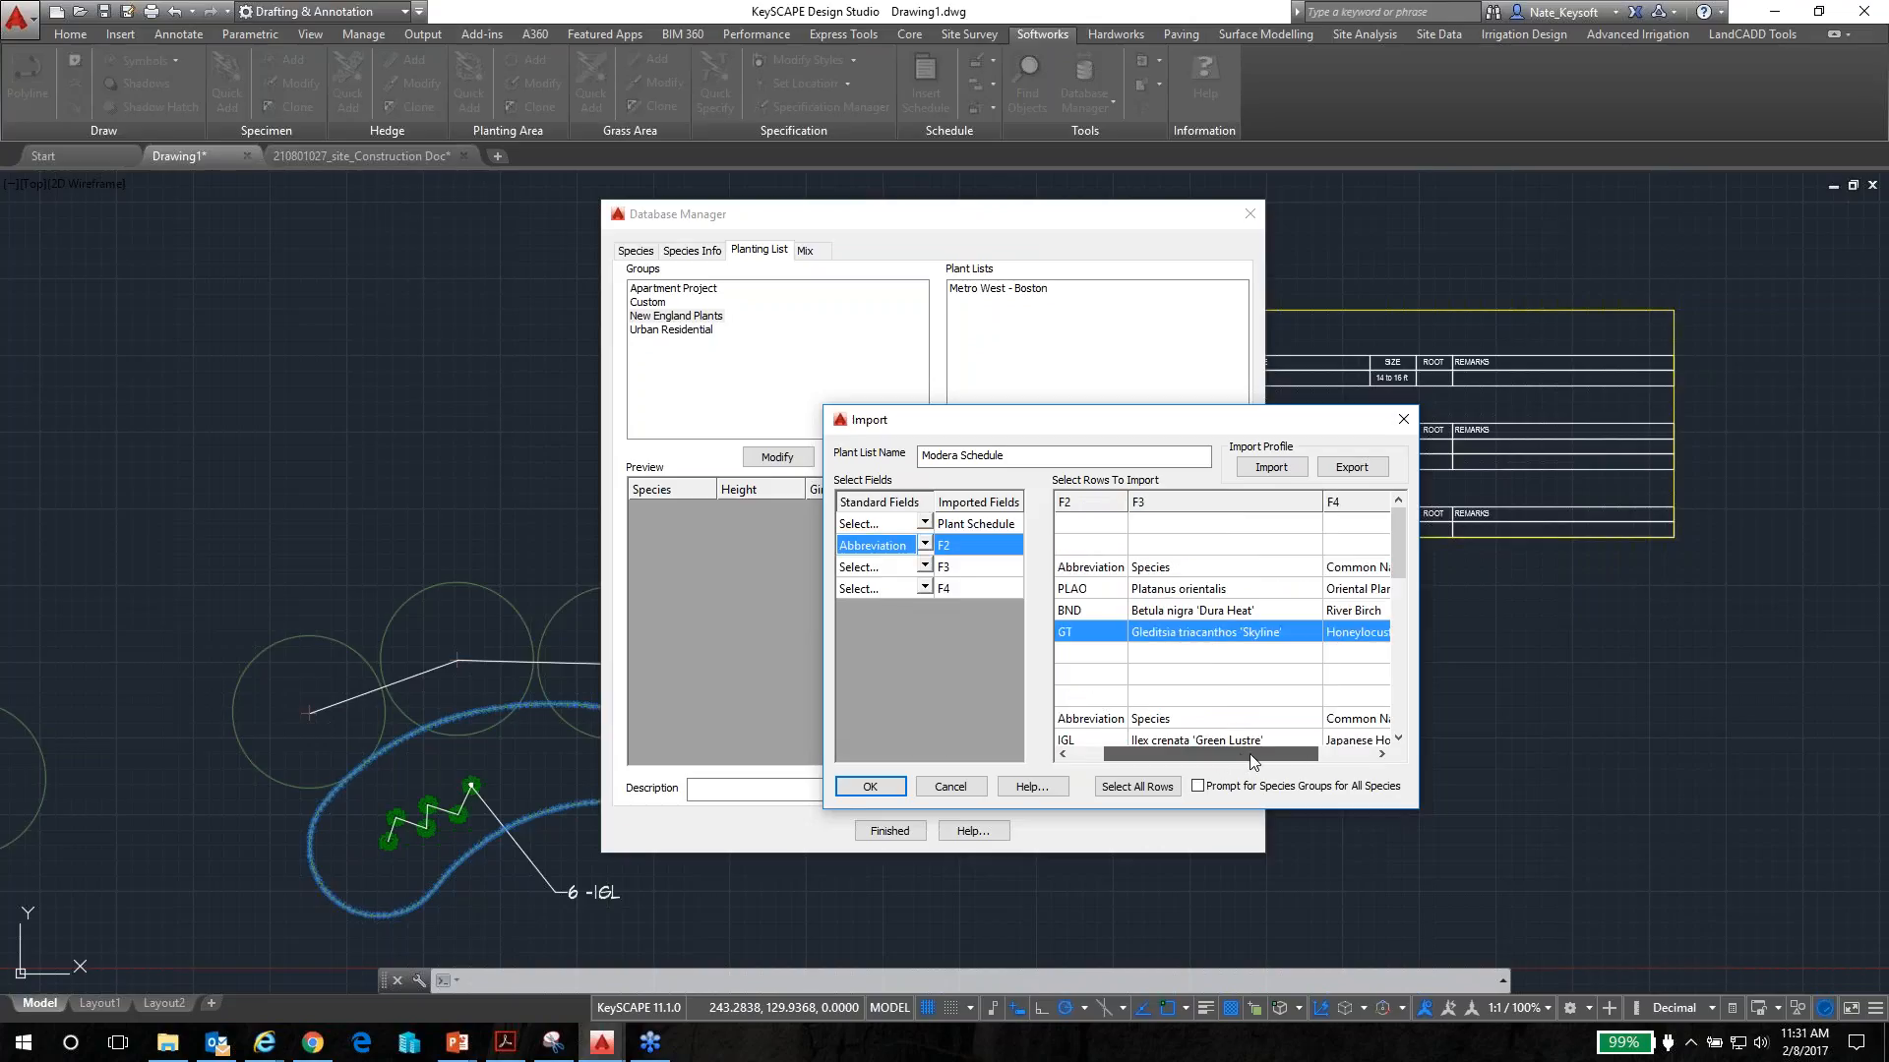
left_click(926, 568)
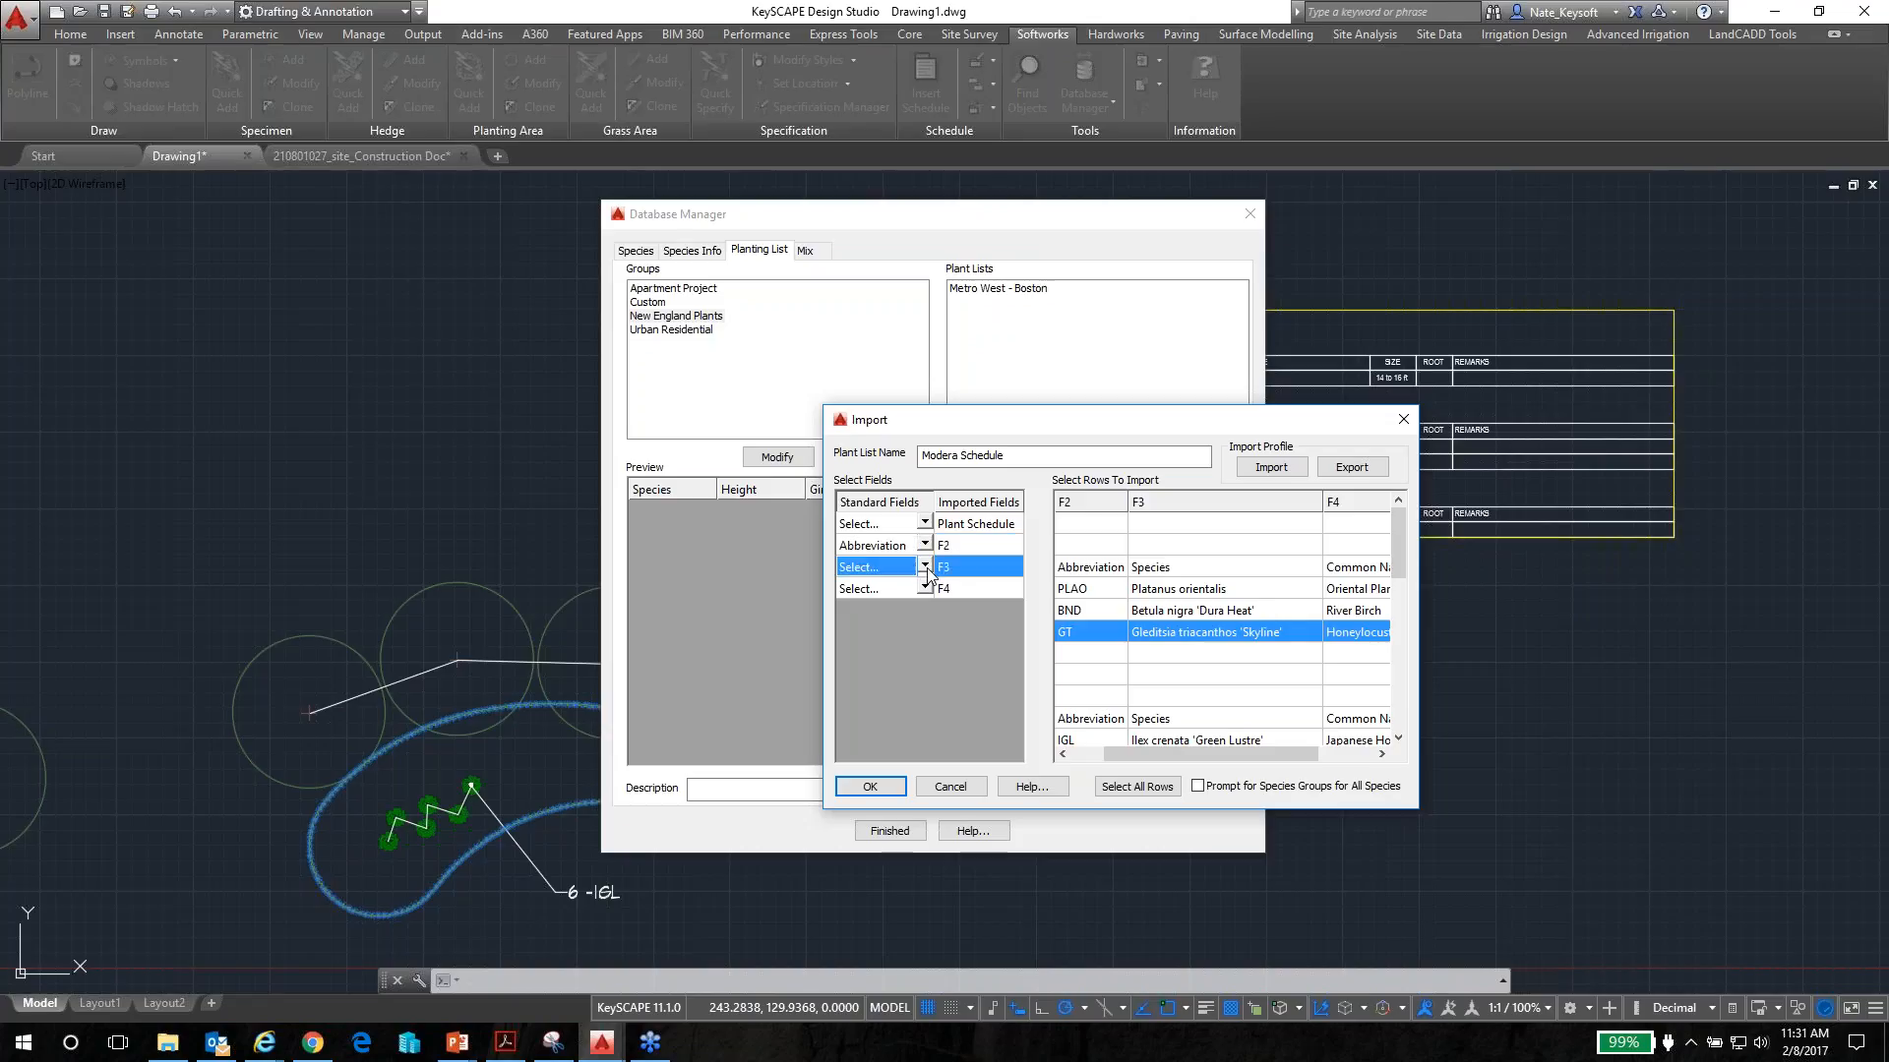
left_click(926, 568)
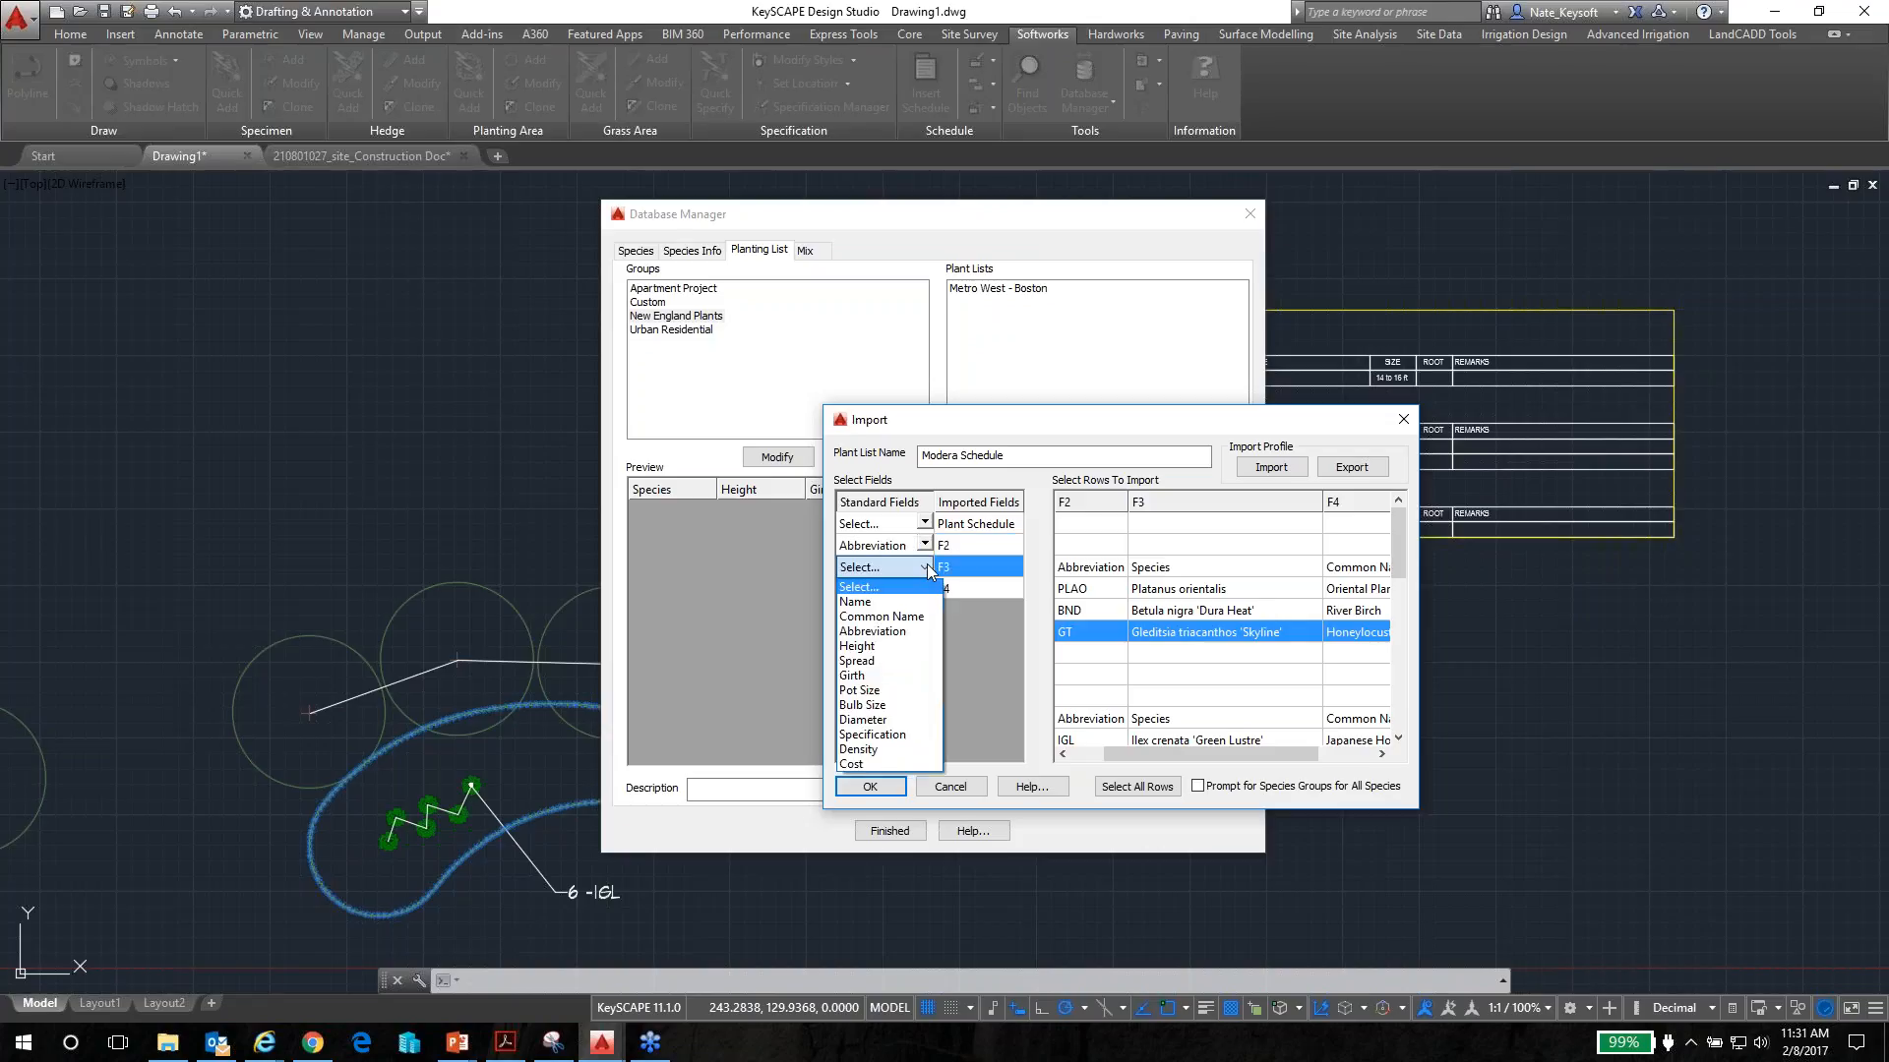
left_click(878, 602)
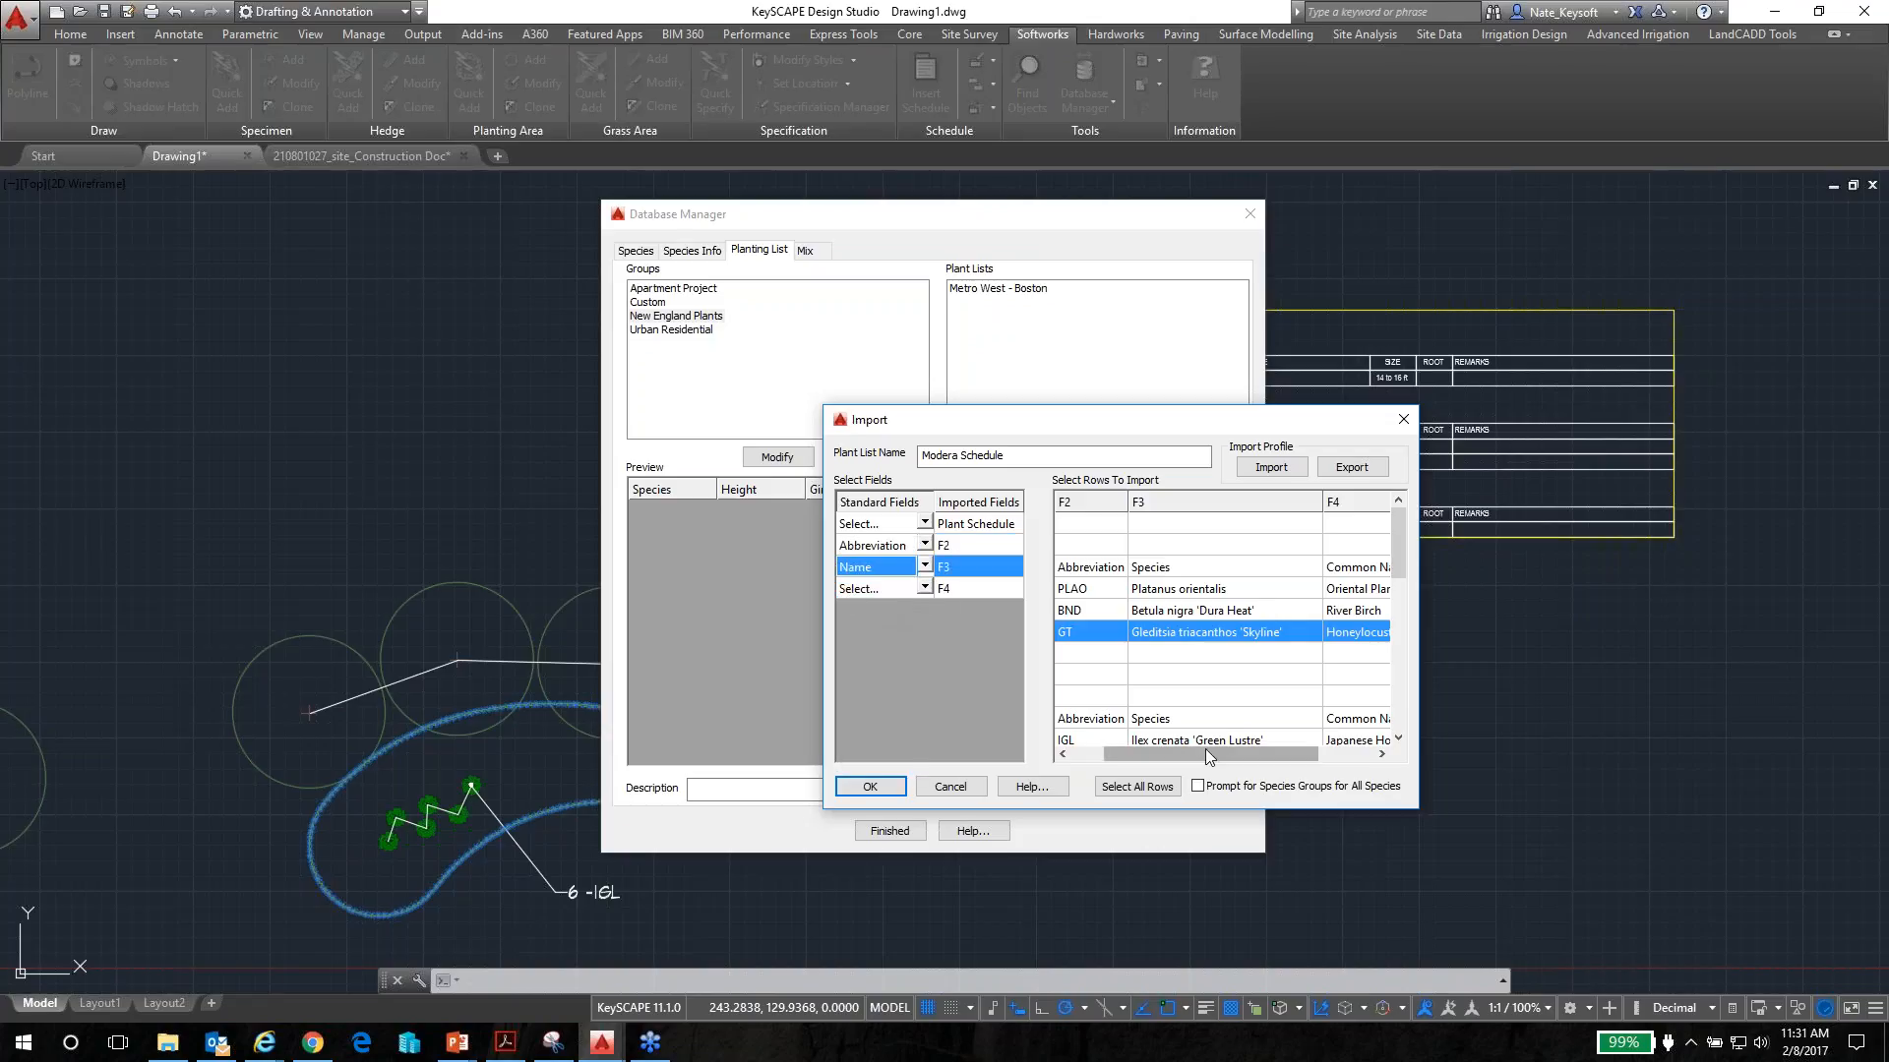
left_click_drag(1230, 754, 1319, 760)
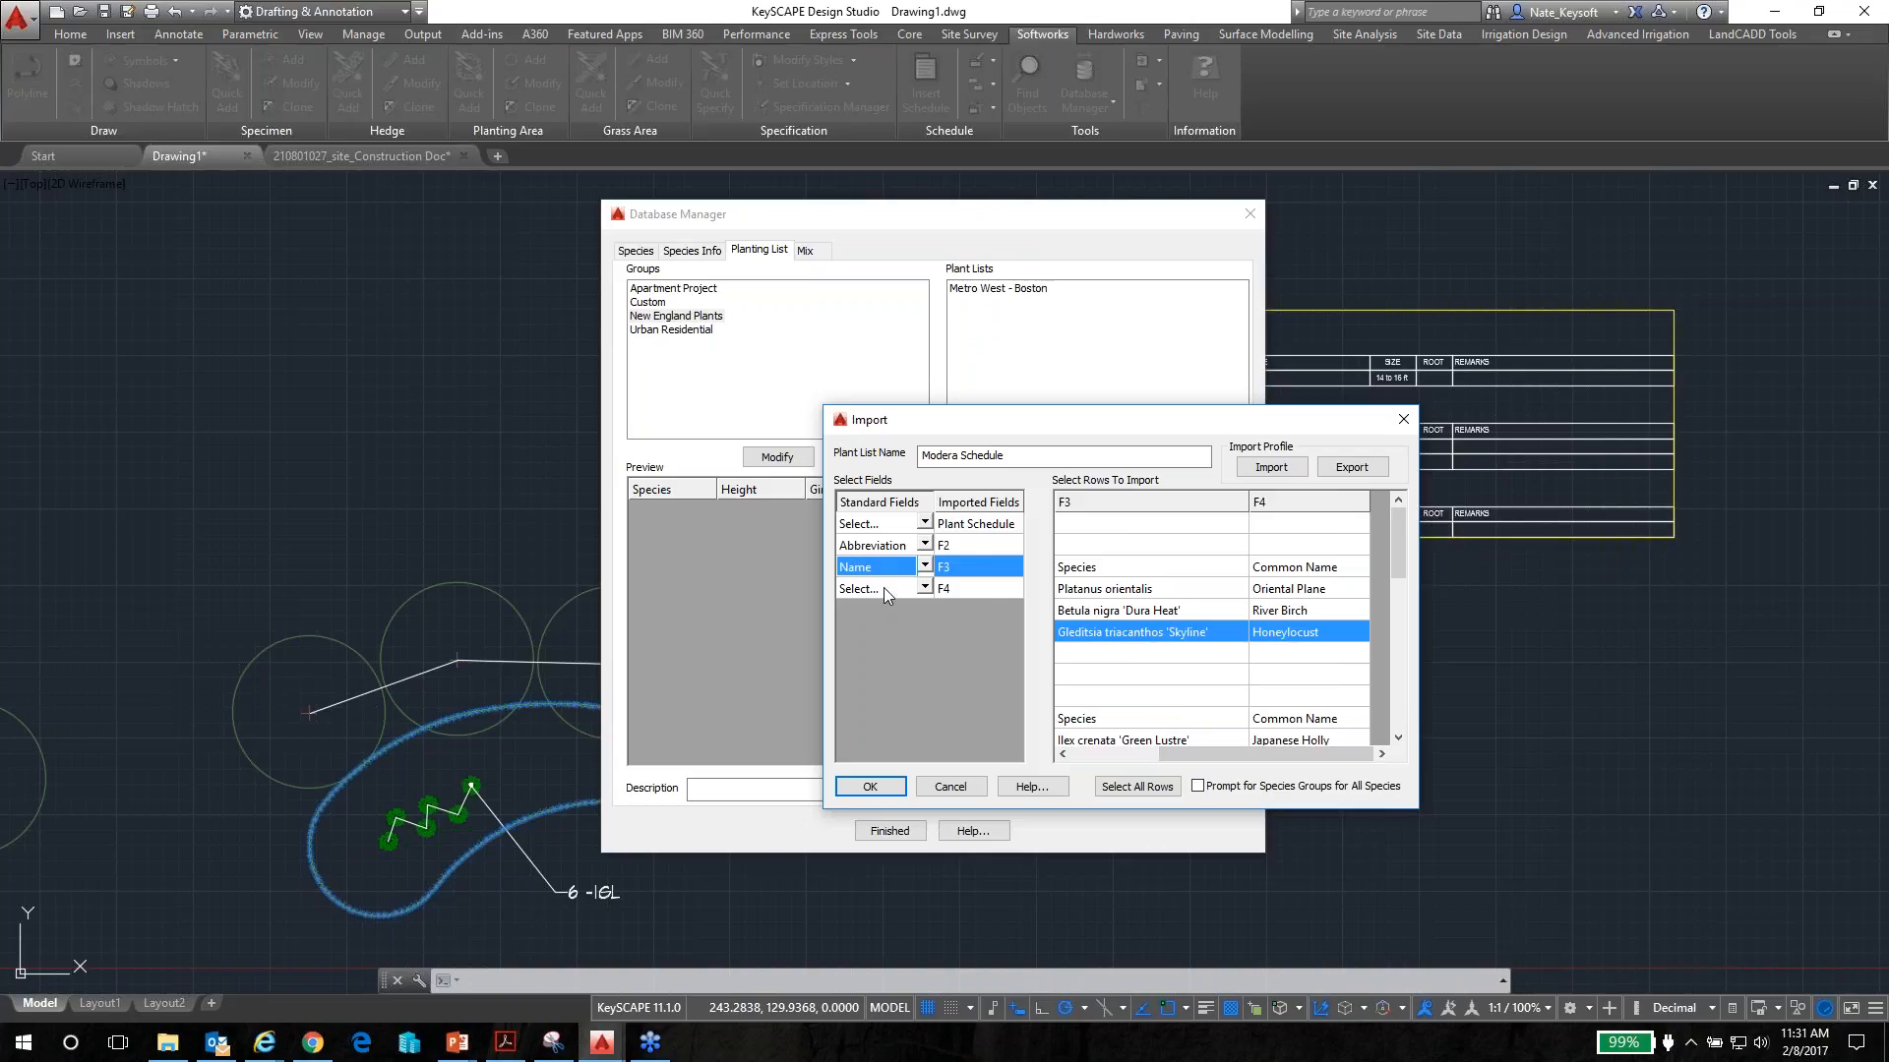
left_click(925, 589)
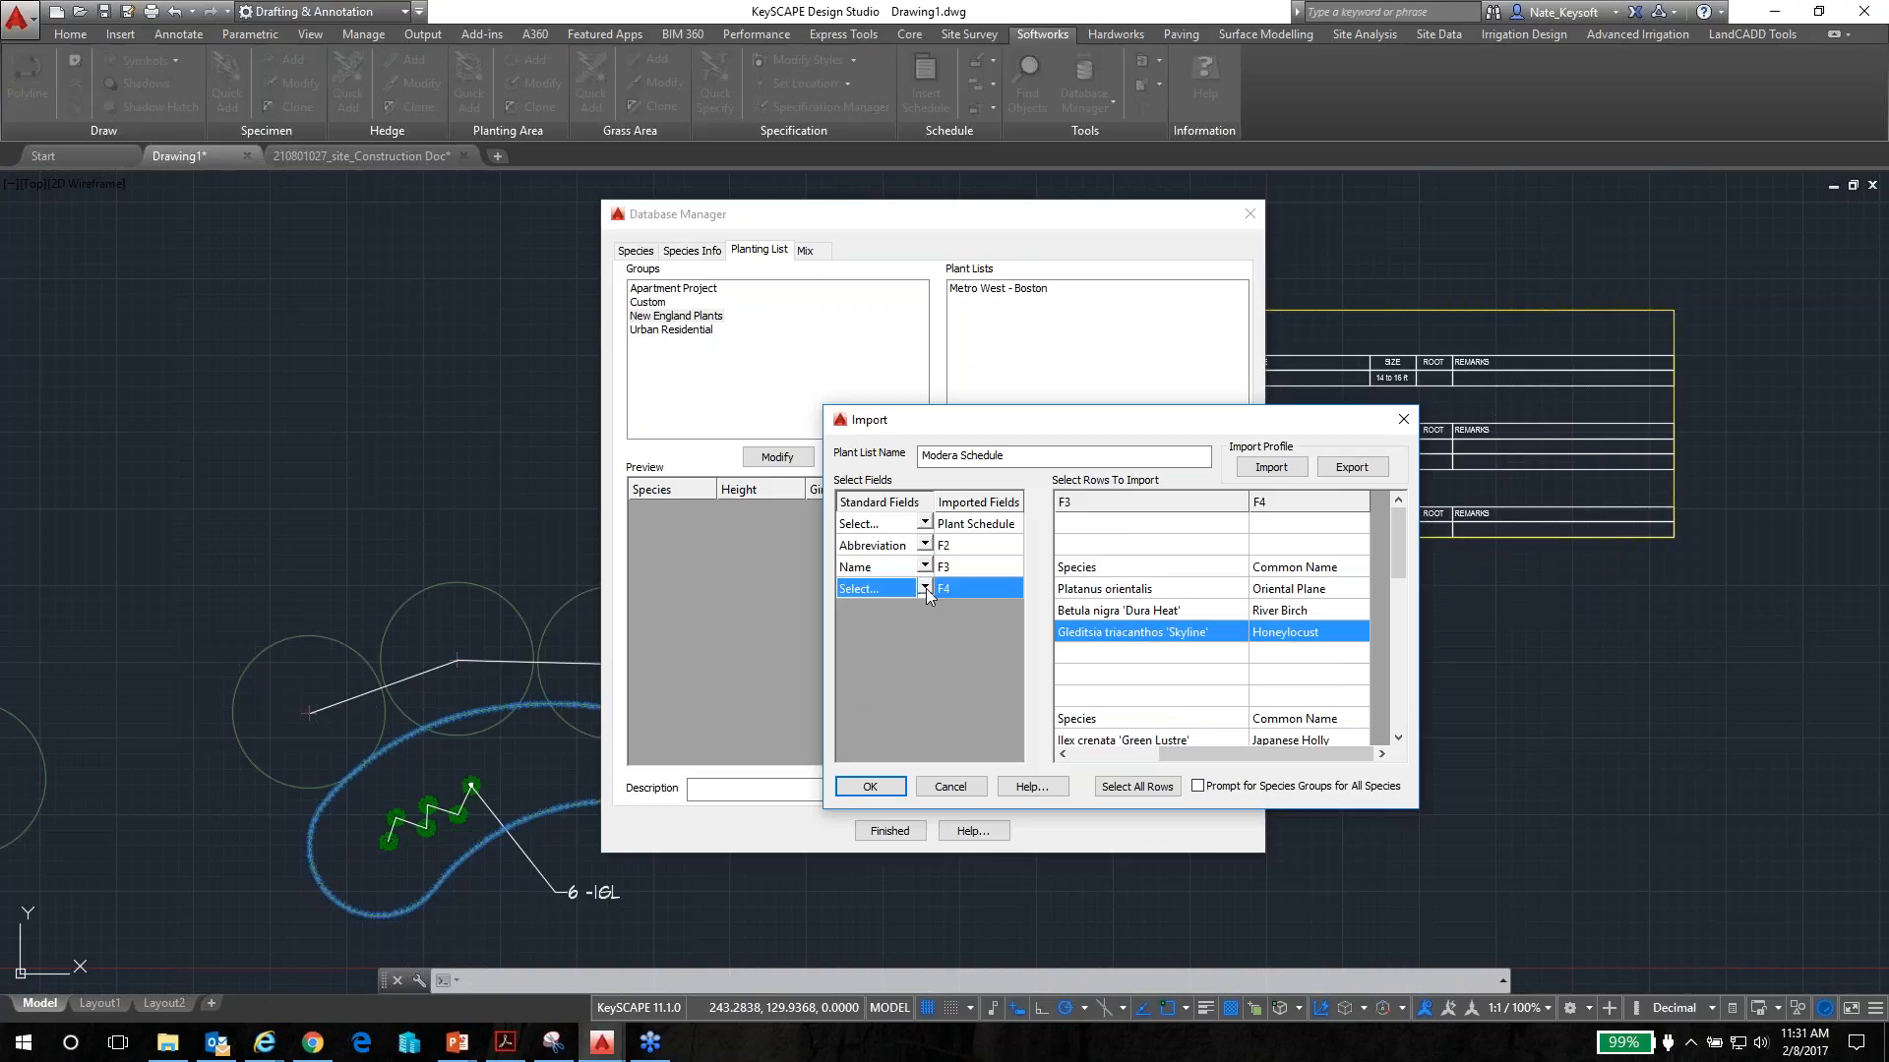
left_click(925, 588)
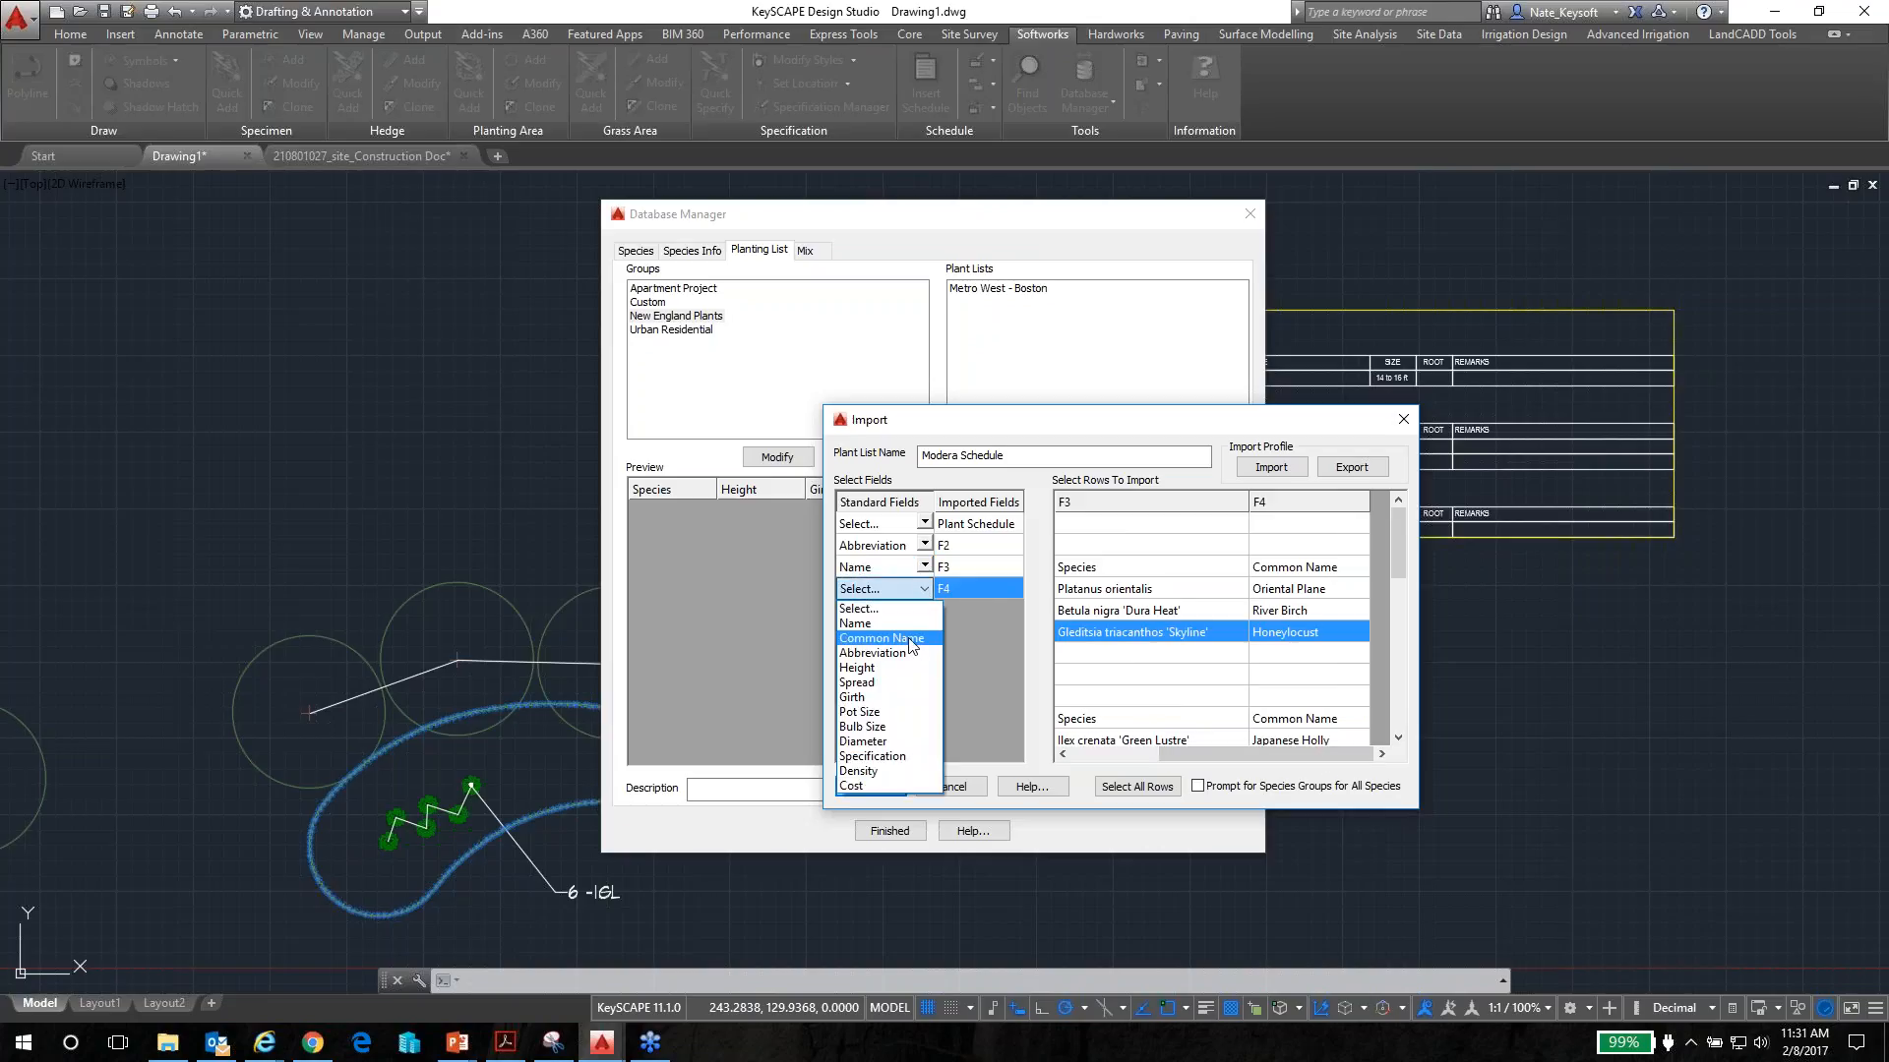
left_click(908, 639)
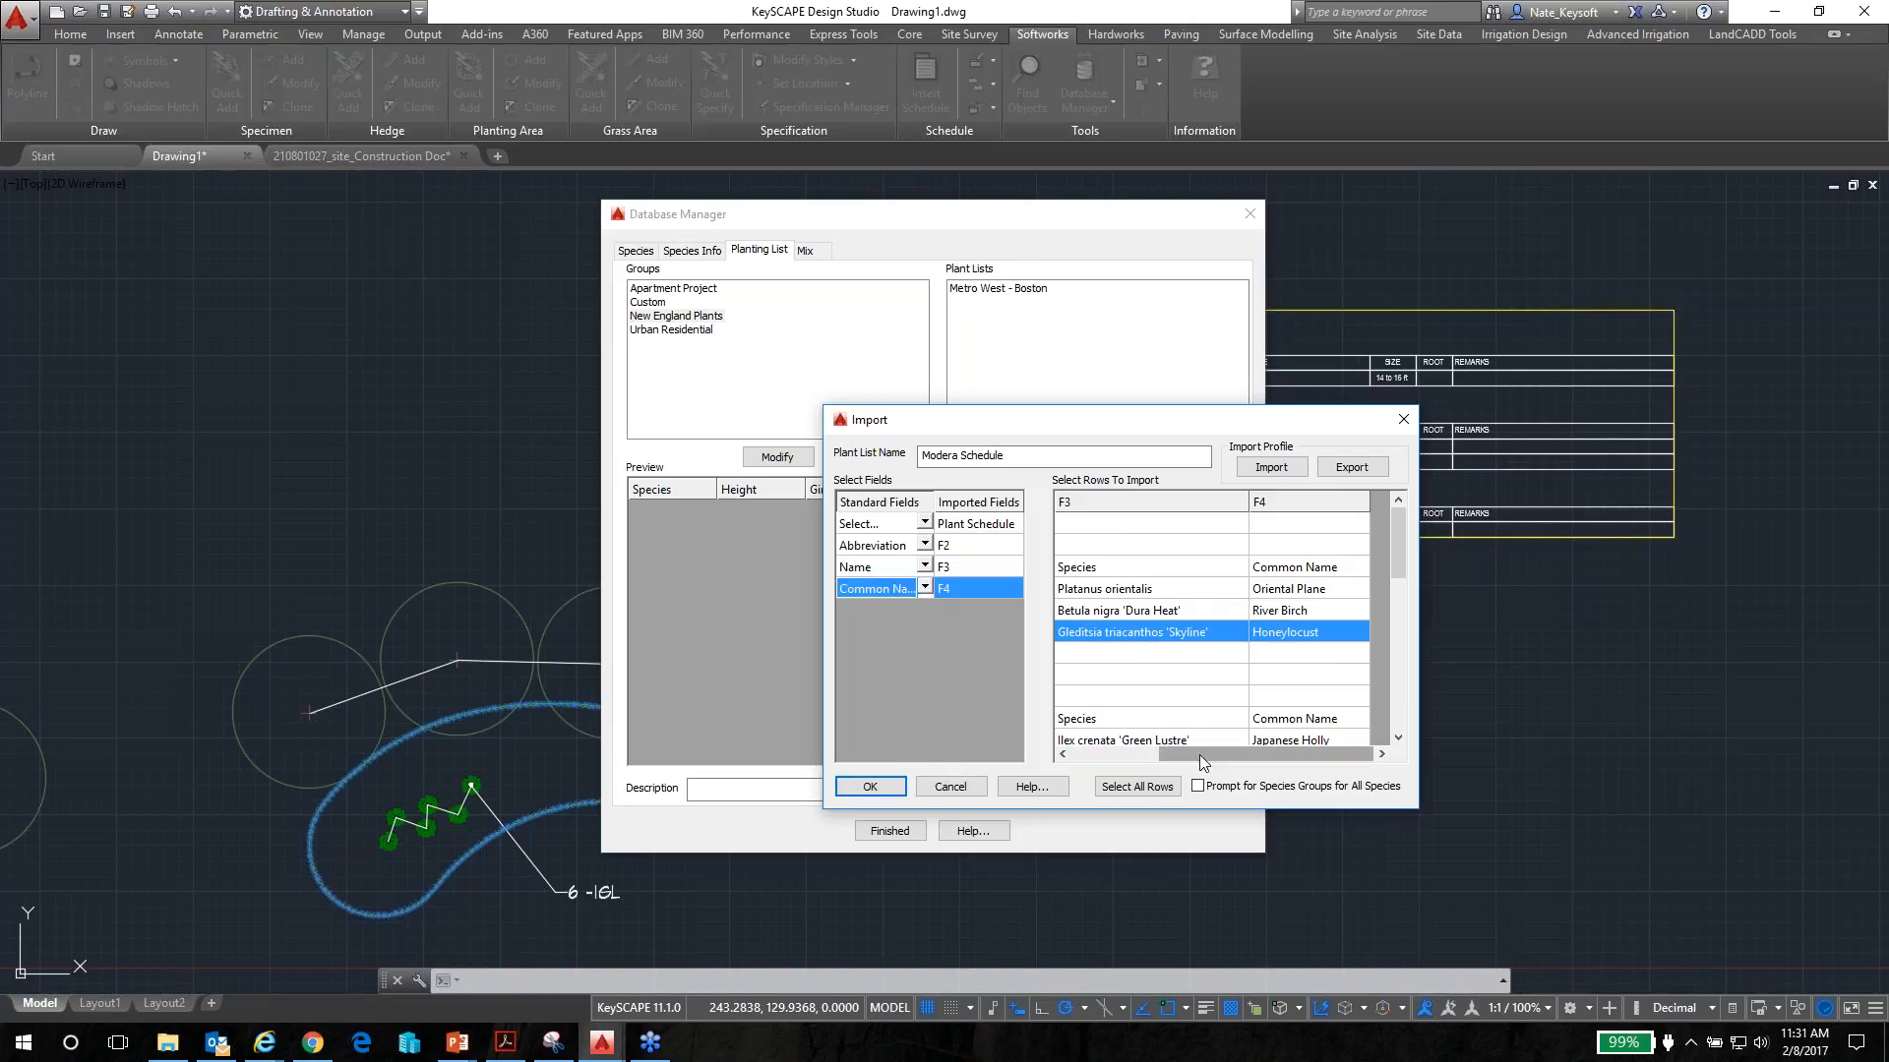
Select the Platanus orientalis, Betula nigra 'Dura Heat' and Gleditsia triacanthos 'Skyline' rows together for import
left_click_drag(1200, 753, 1086, 766)
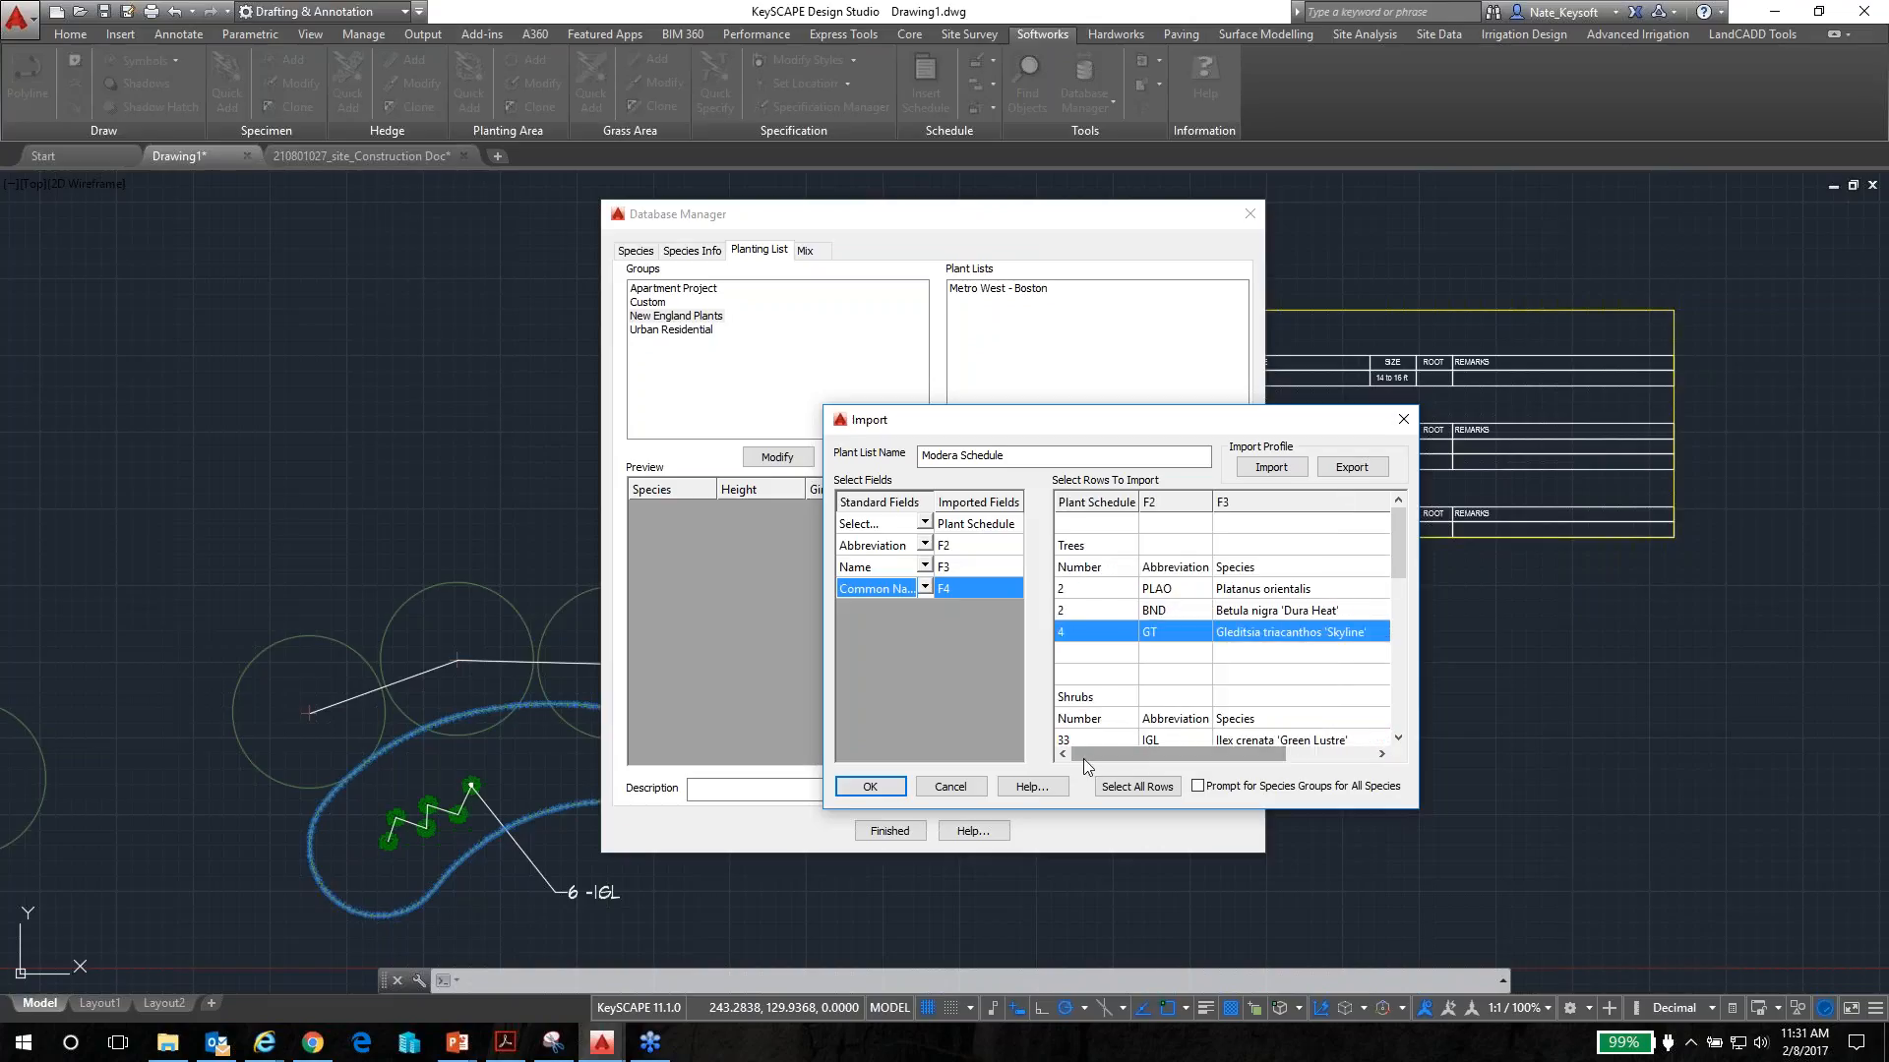
mouse_move(1397, 540)
left_mouse_down()
mouse_move(1381, 712)
mouse_move(1404, 532)
left_mouse_up()
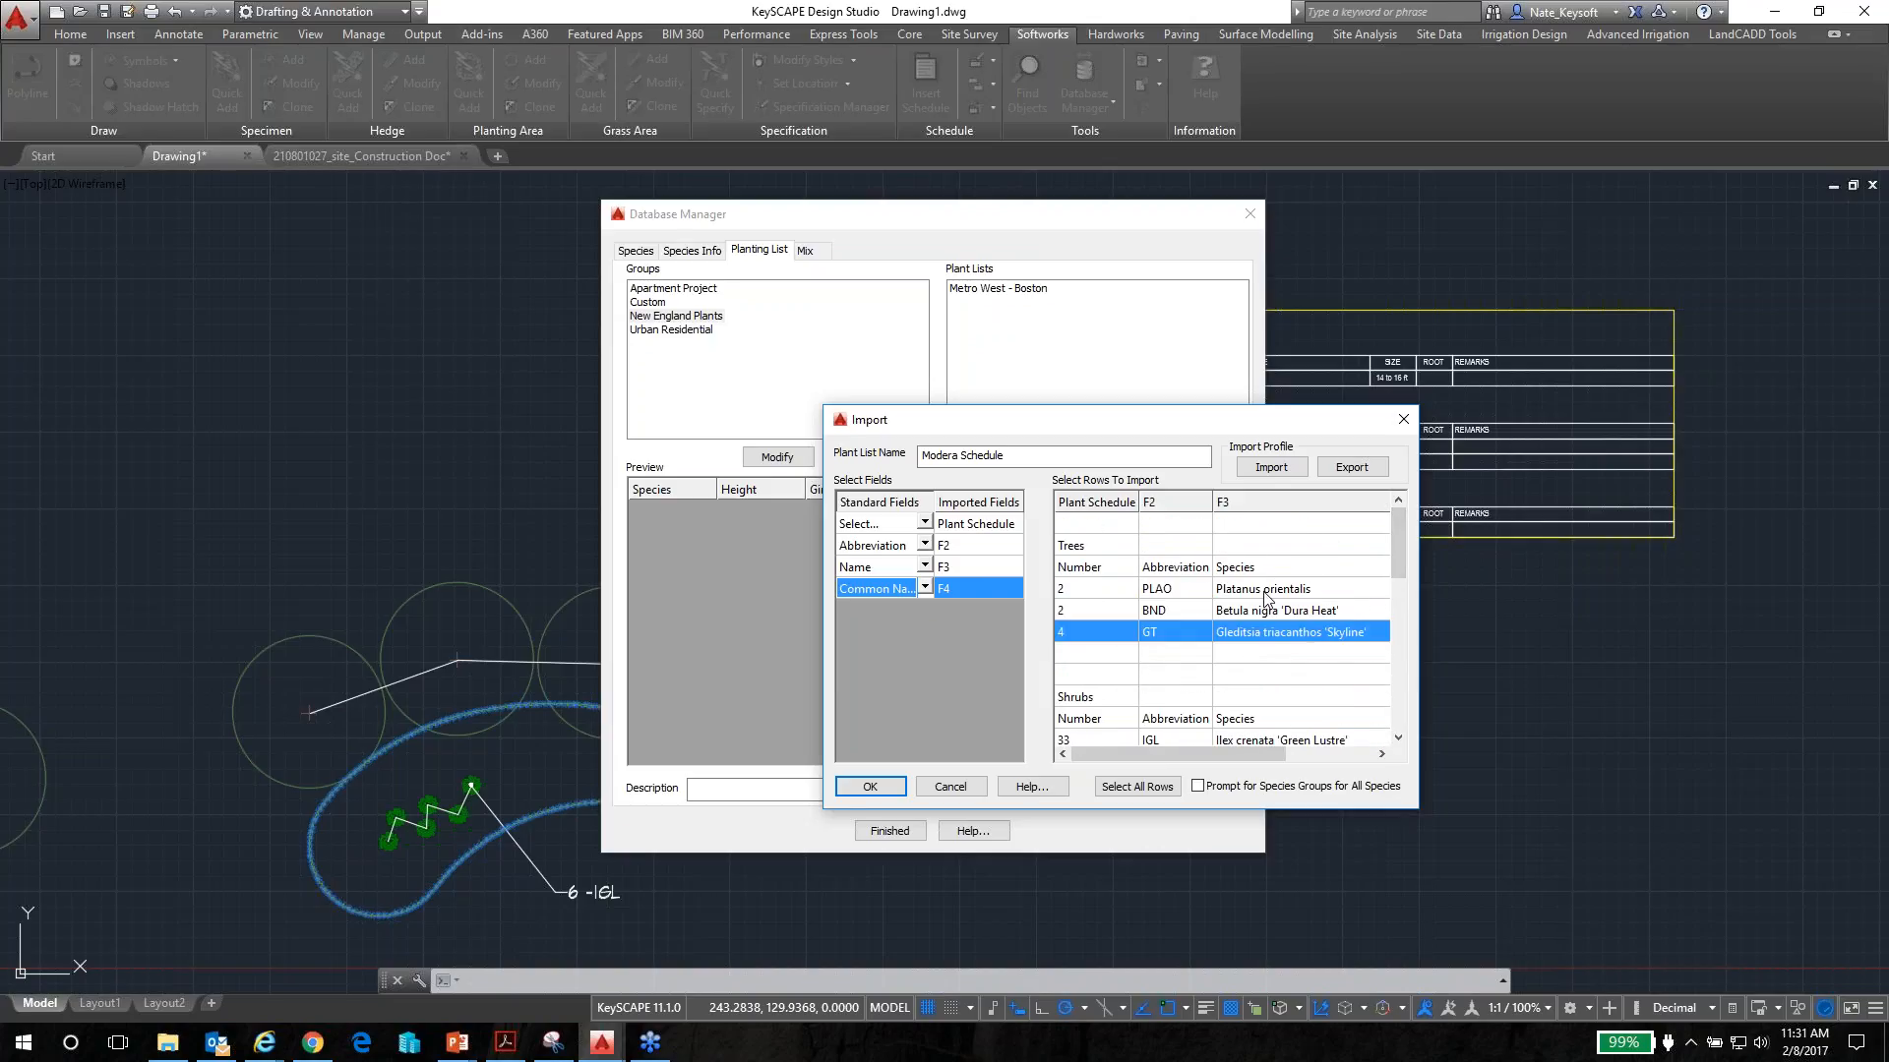
left_click(1266, 590)
left_click(1263, 612)
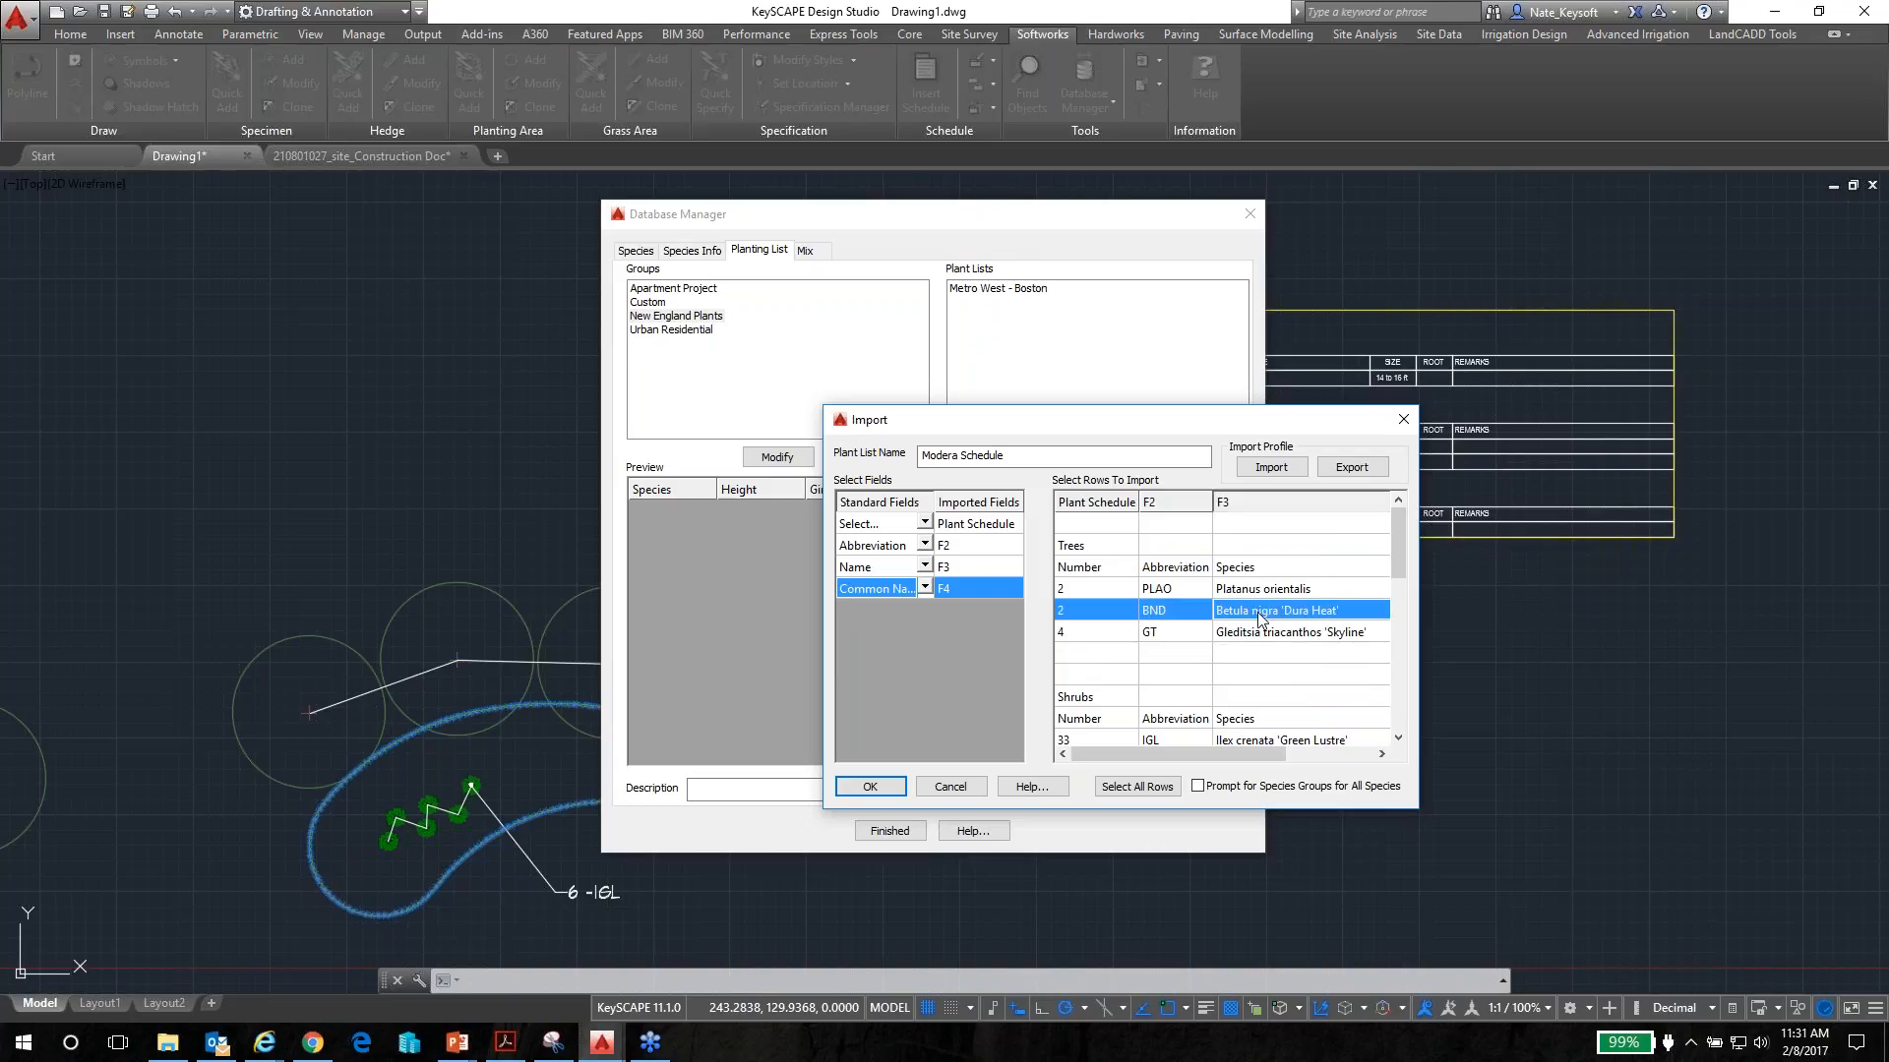
left_click(1261, 633)
left_click(1245, 590)
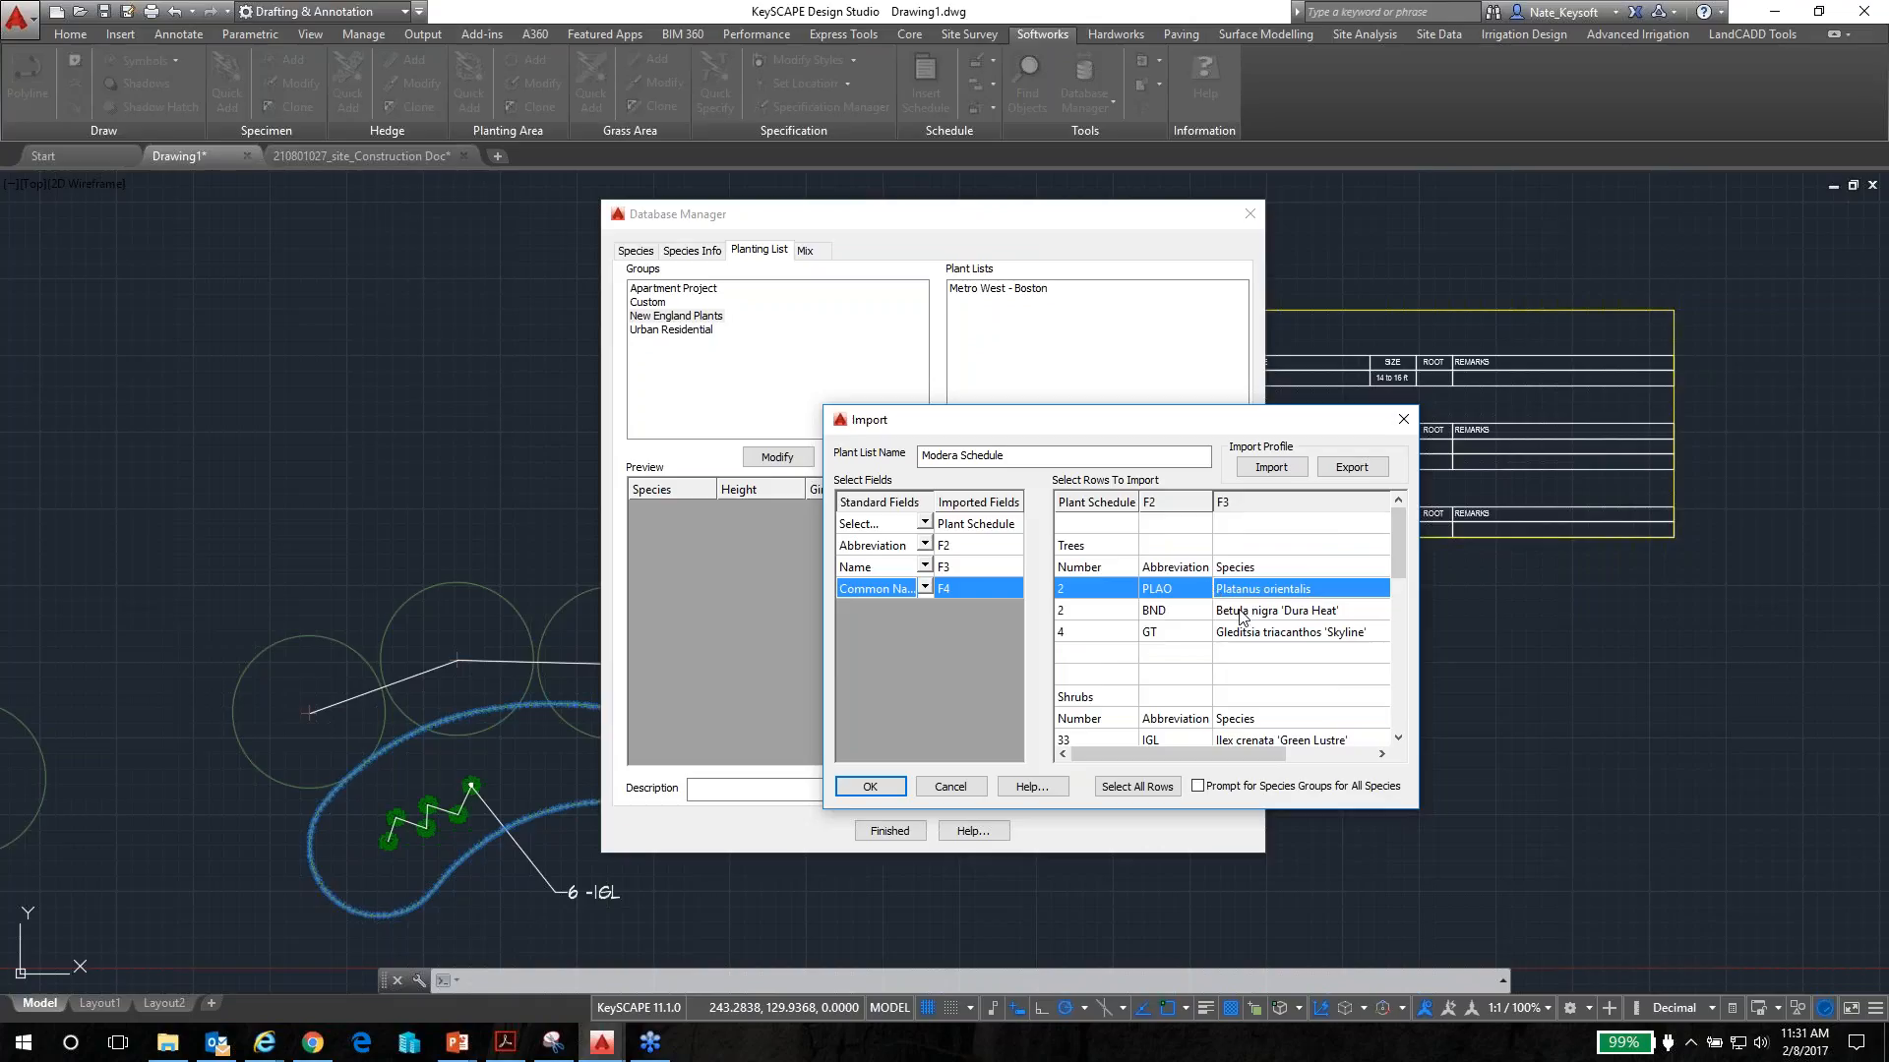
left_click(1239, 612, "ctrl")
left_click(1247, 635, "ctrl")
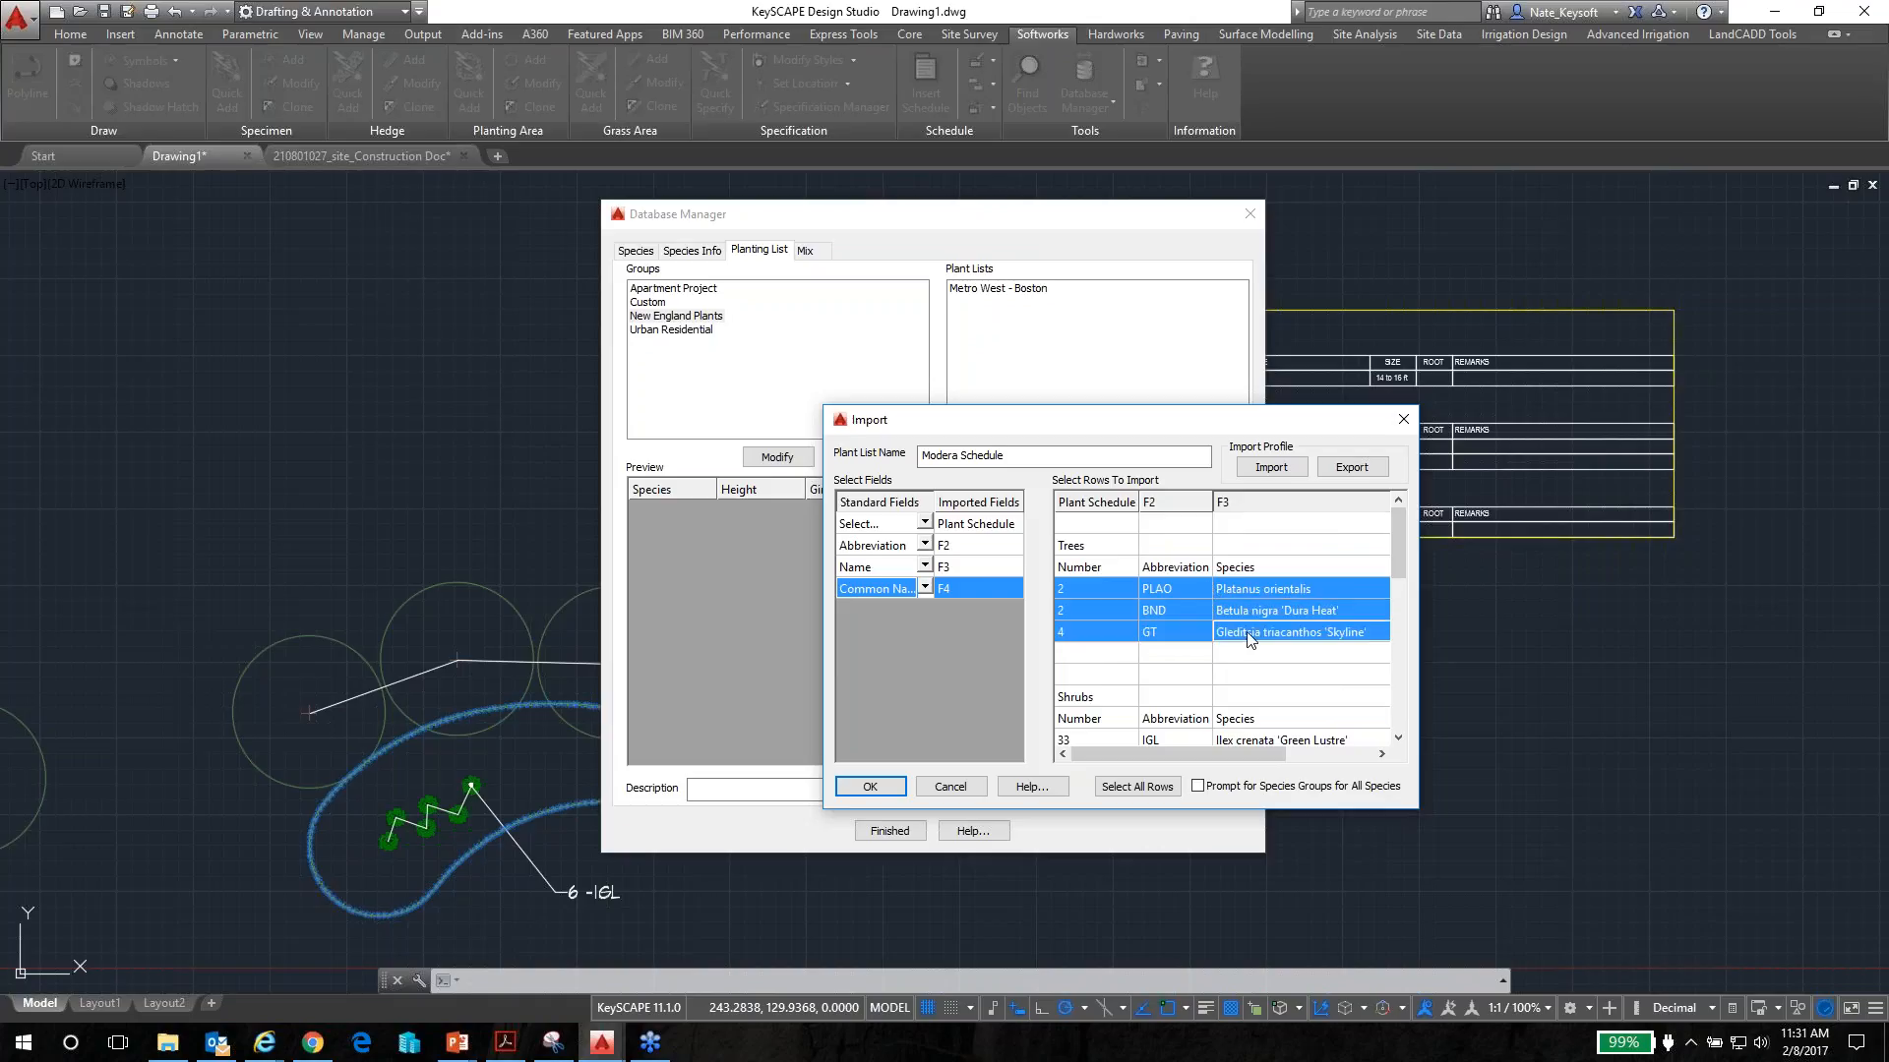
Add the seven shrub rows, from Ilex crenata 'Green Lustre' to Ligustrum amurense, to the rows selected for import
left_click_drag(1397, 549, 1391, 588)
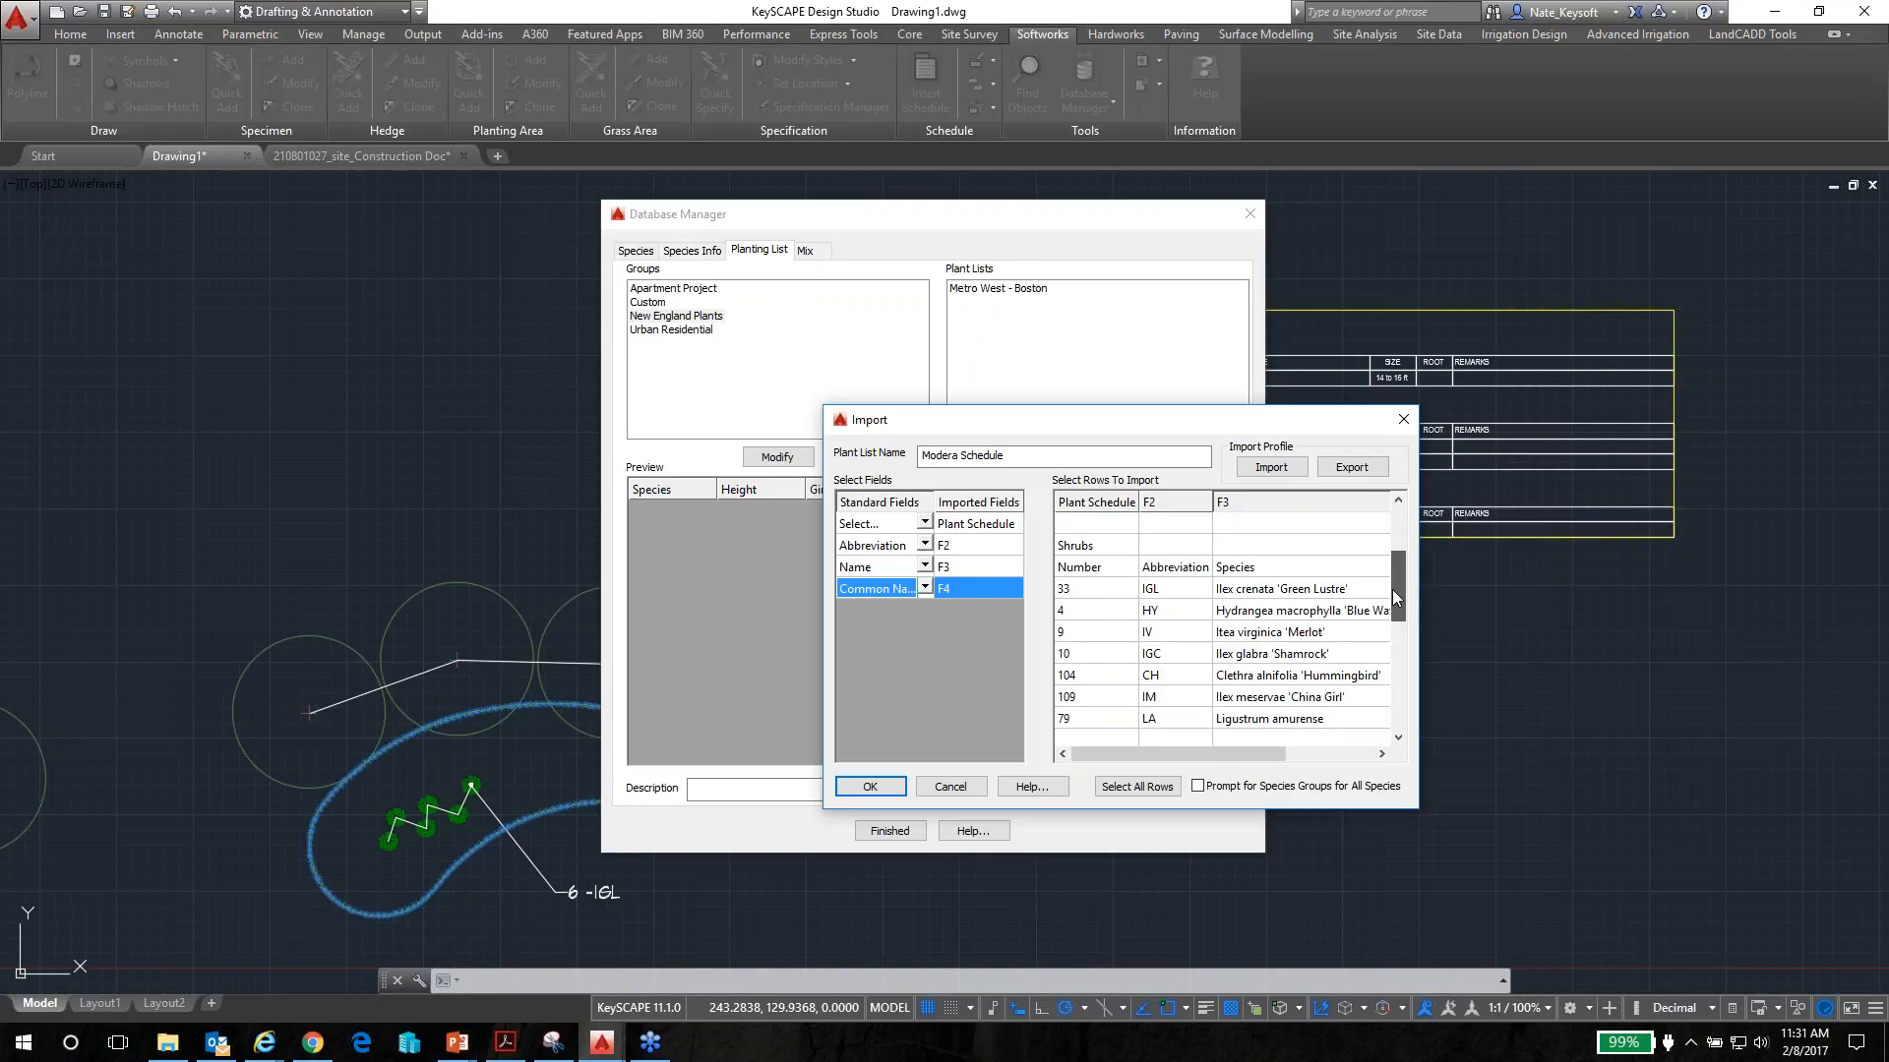
left_click(1237, 589, "ctrl")
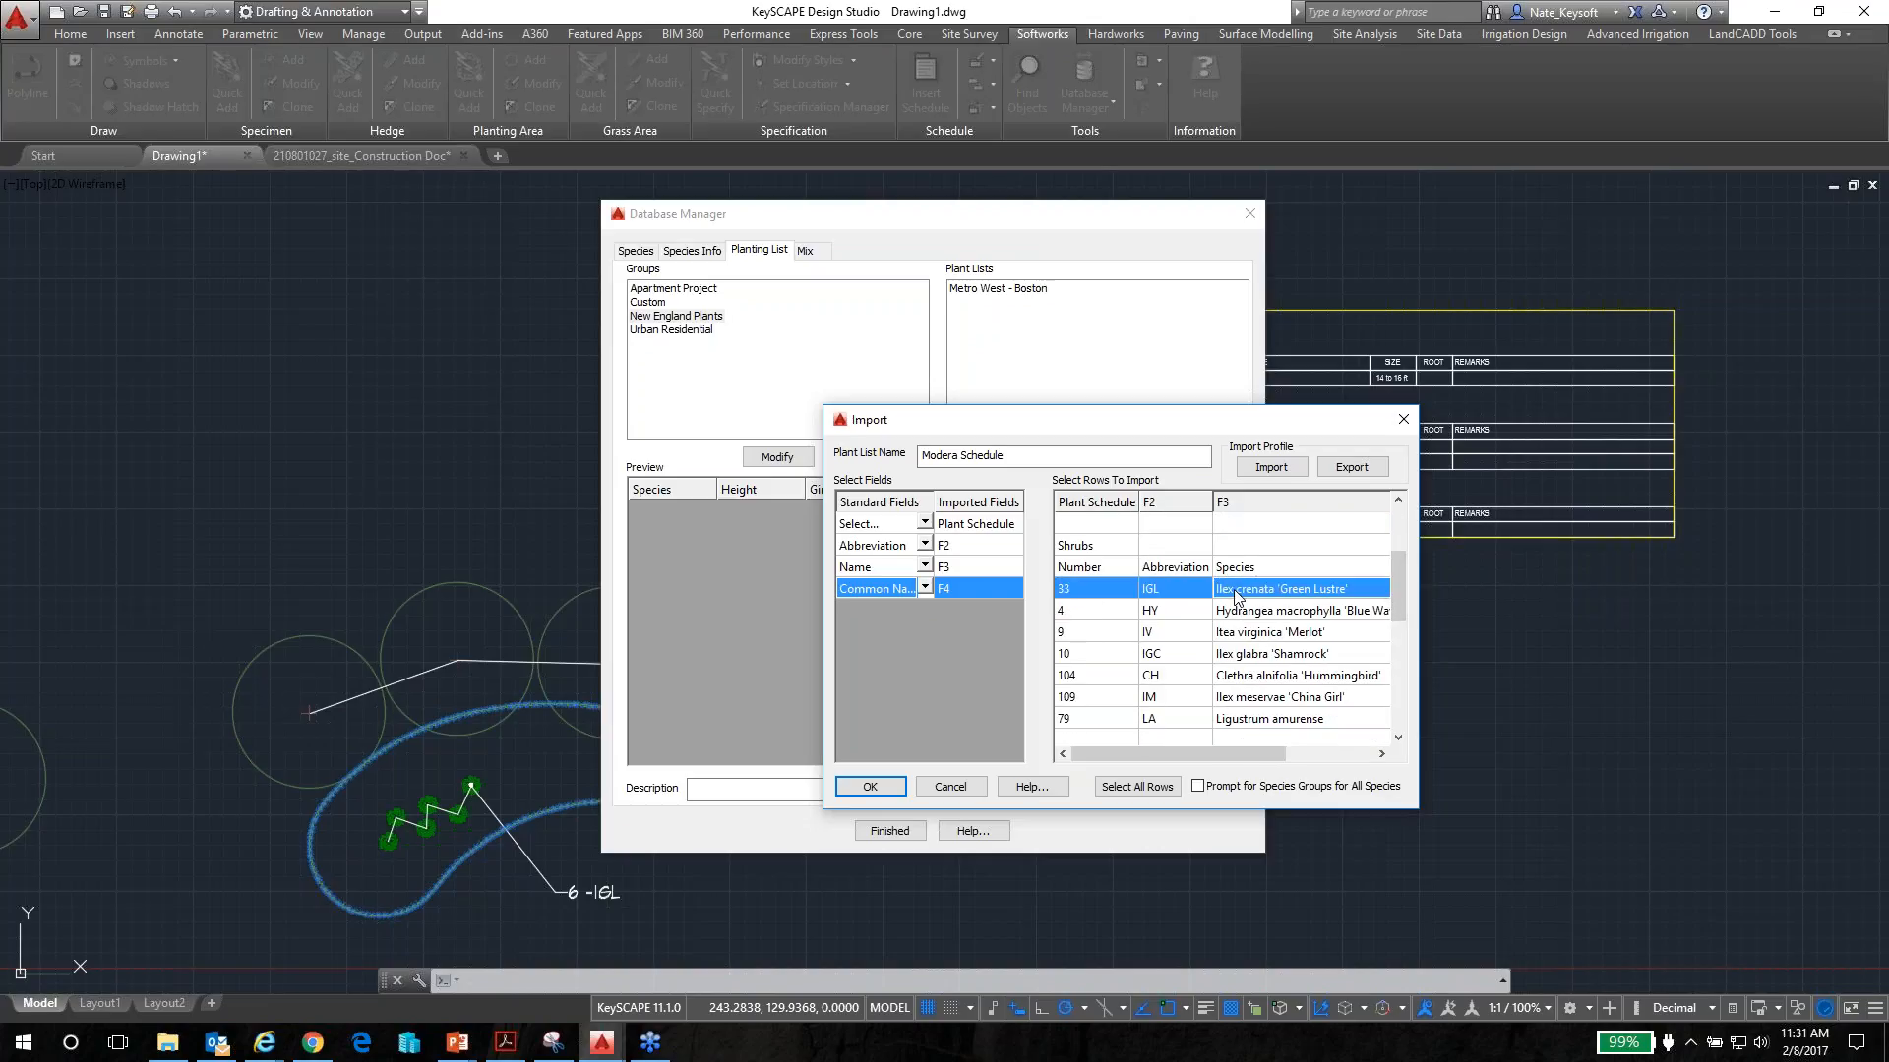
left_click(1239, 614, "ctrl")
left_click(1241, 635, "ctrl")
left_click(1244, 656, "ctrl")
left_click(1244, 678, "ctrl")
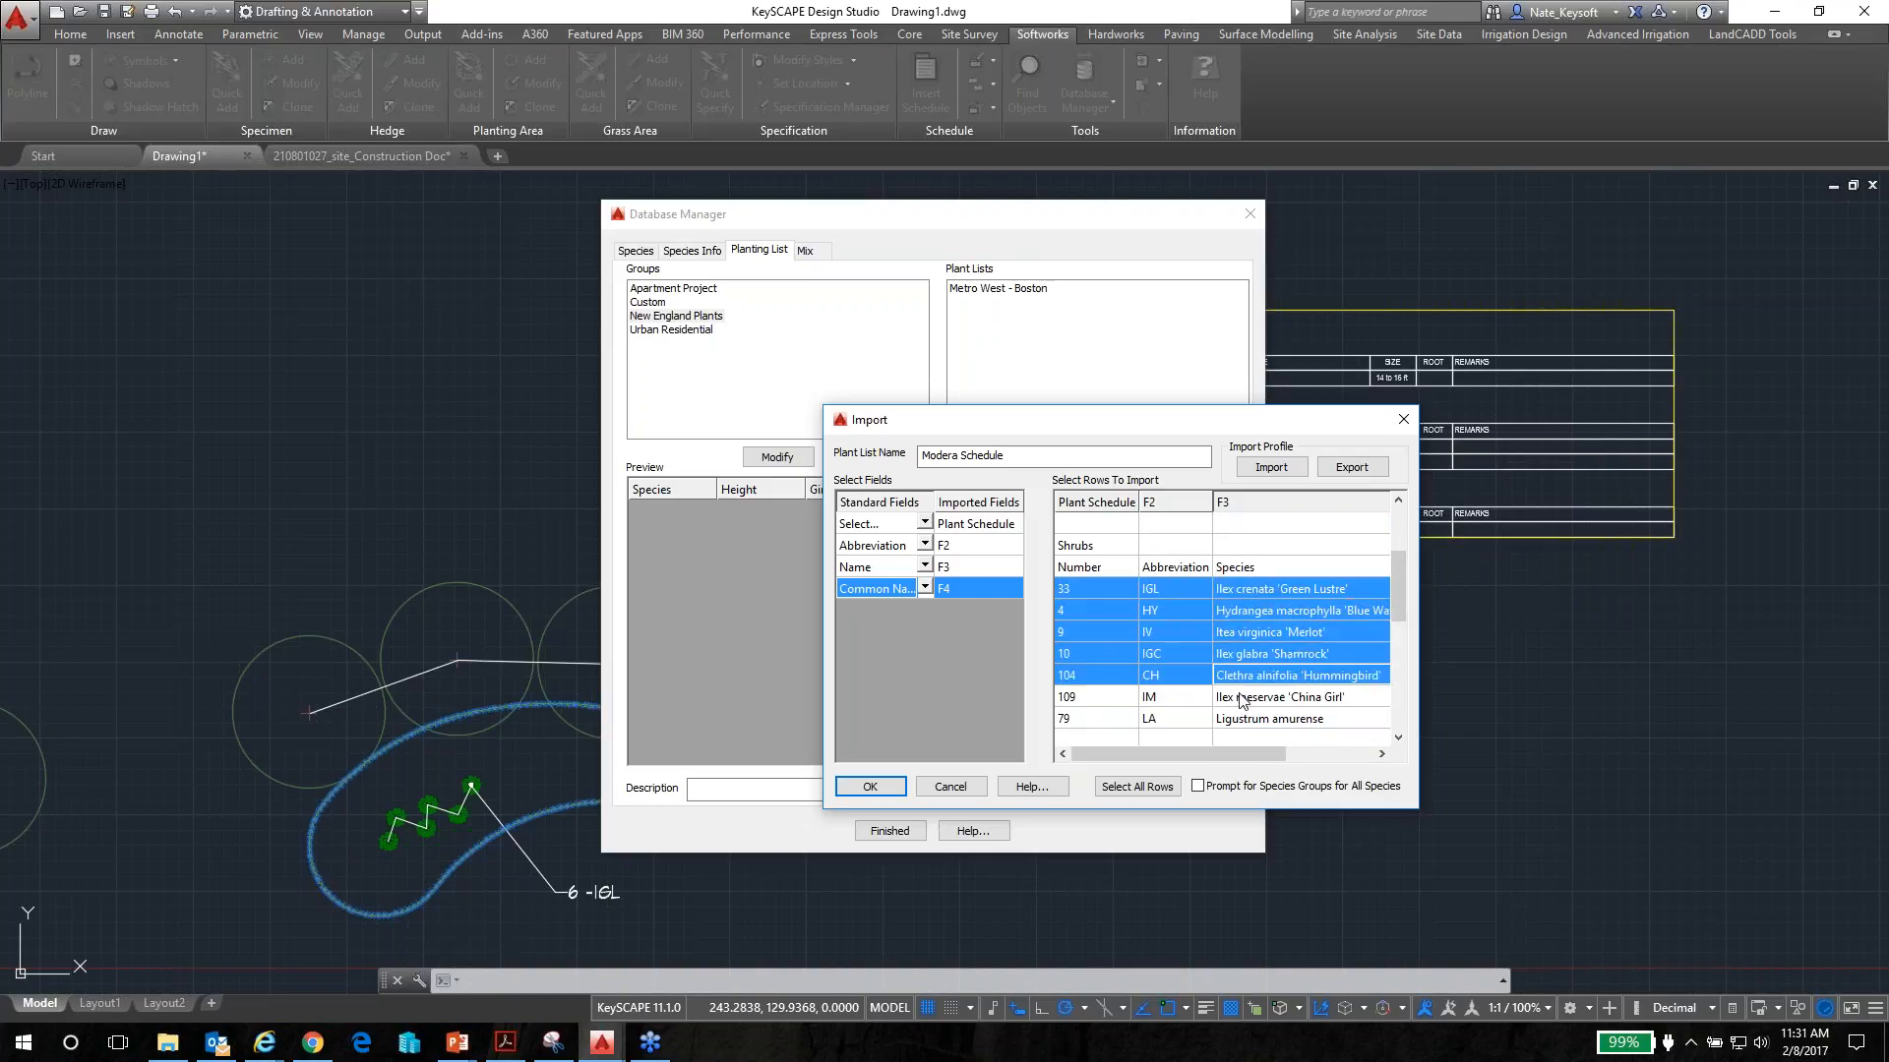
left_click(1244, 700, "ctrl")
left_click(1244, 721, "ctrl")
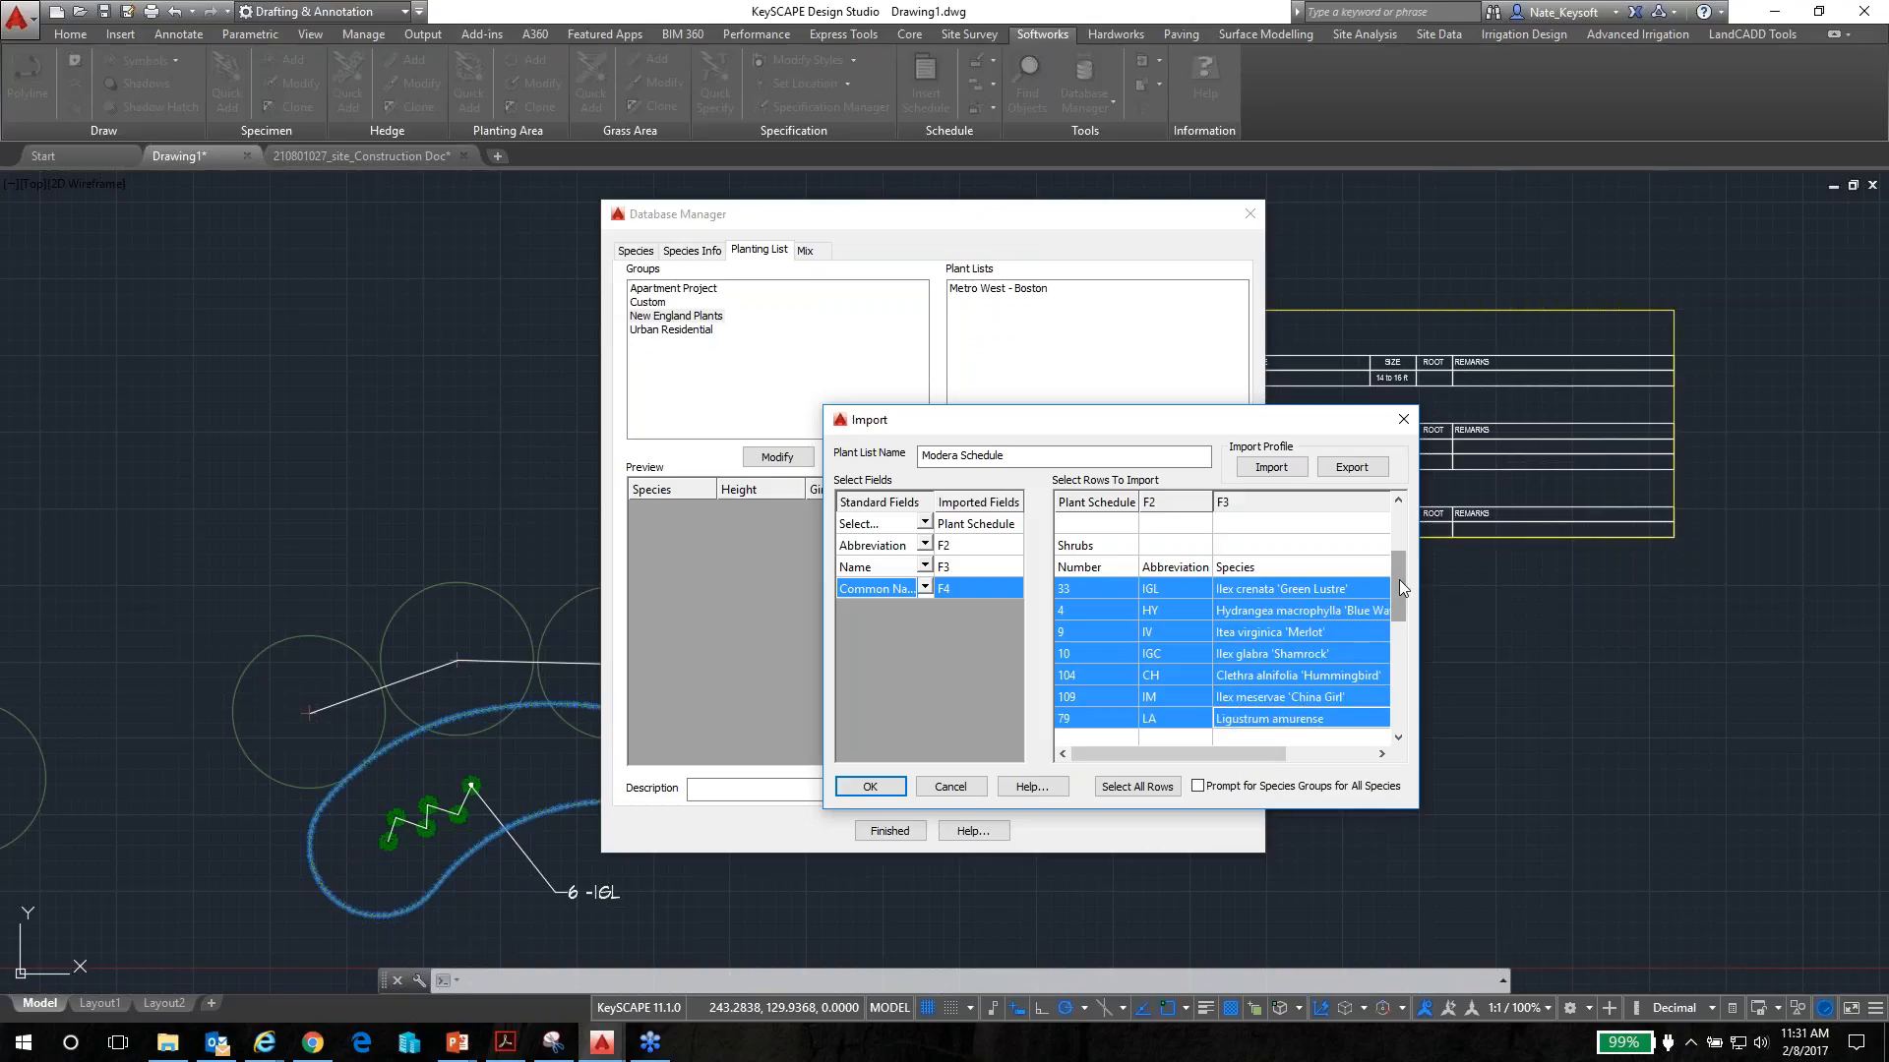
left_click_drag(1398, 580, 1389, 527)
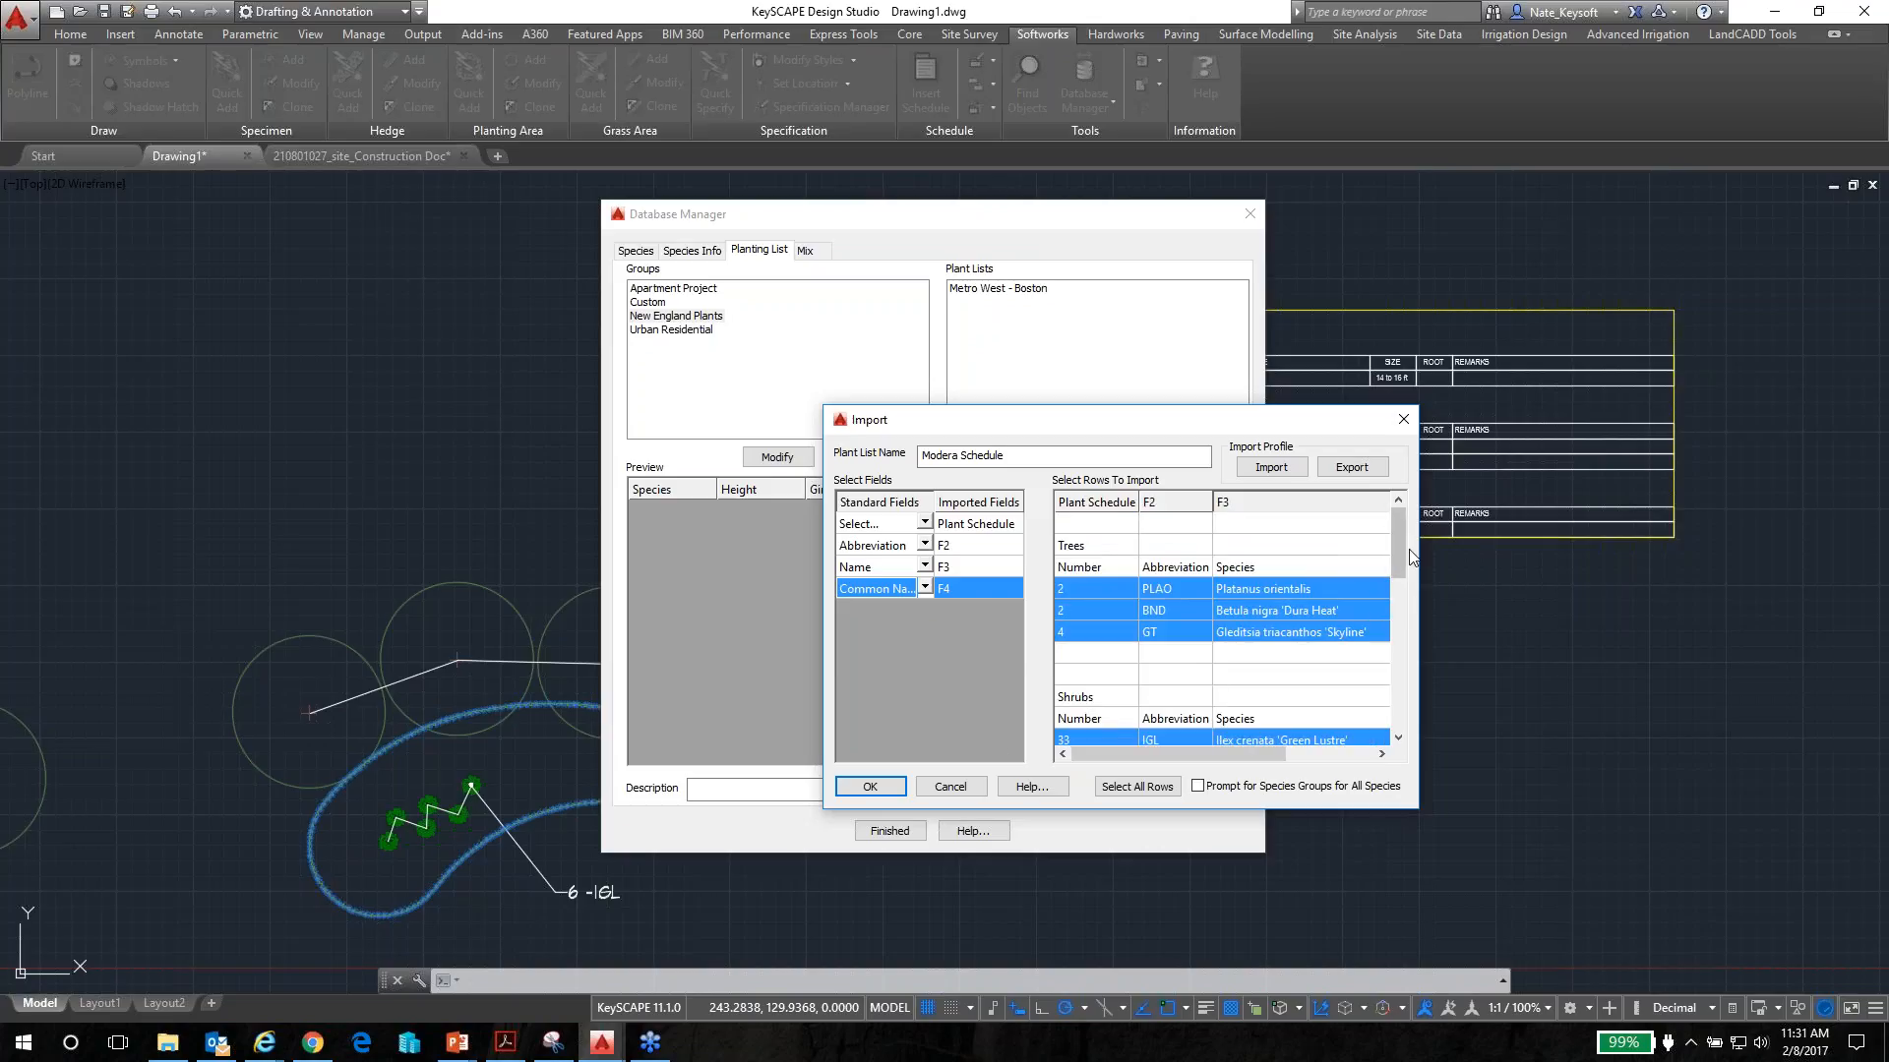
mouse_move(1398, 544)
left_mouse_down()
mouse_move(1399, 633)
mouse_move(1407, 517)
mouse_move(1397, 618)
mouse_move(1401, 552)
left_mouse_up()
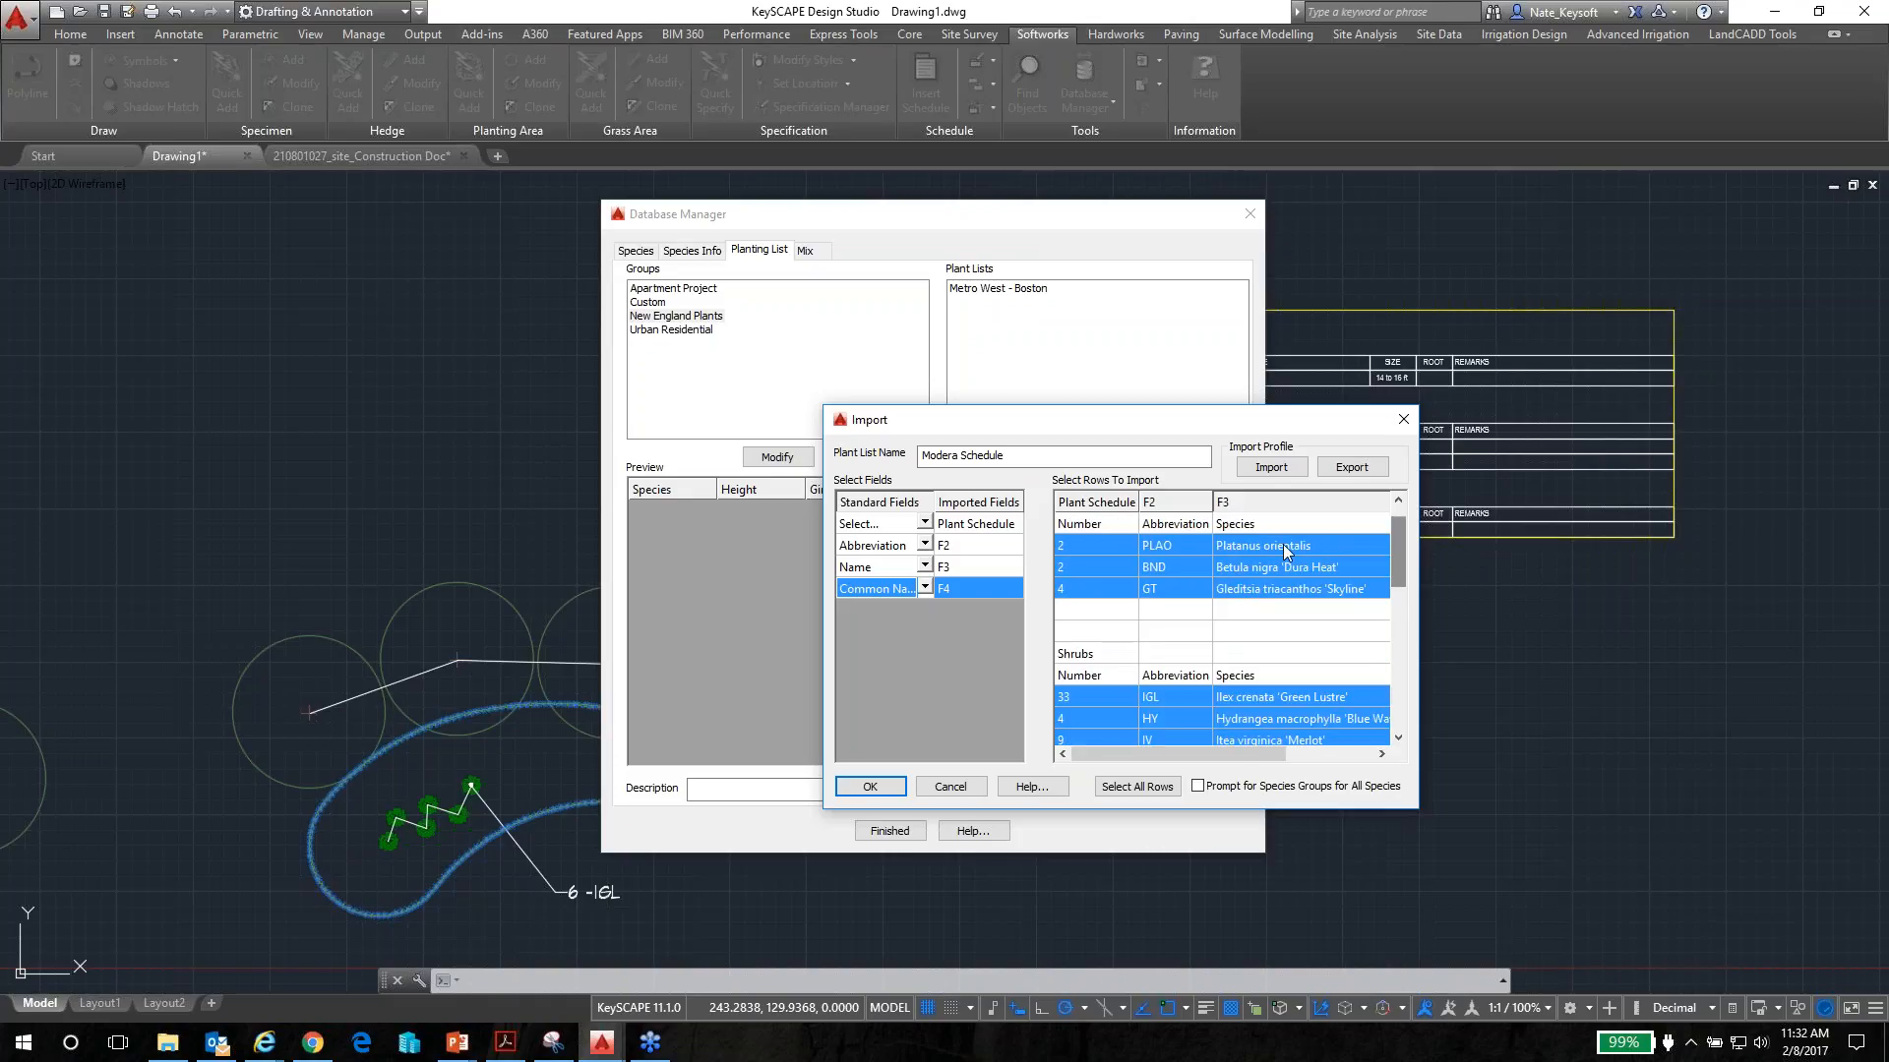
Limit the import to the Platanus orientalis, Betula nigra 'Dura Heat' and Gleditsia triacanthos 'Skyline' rows and run it
left_click(1283, 545)
left_click(1272, 568, "shift")
left_click(1273, 590, "shift")
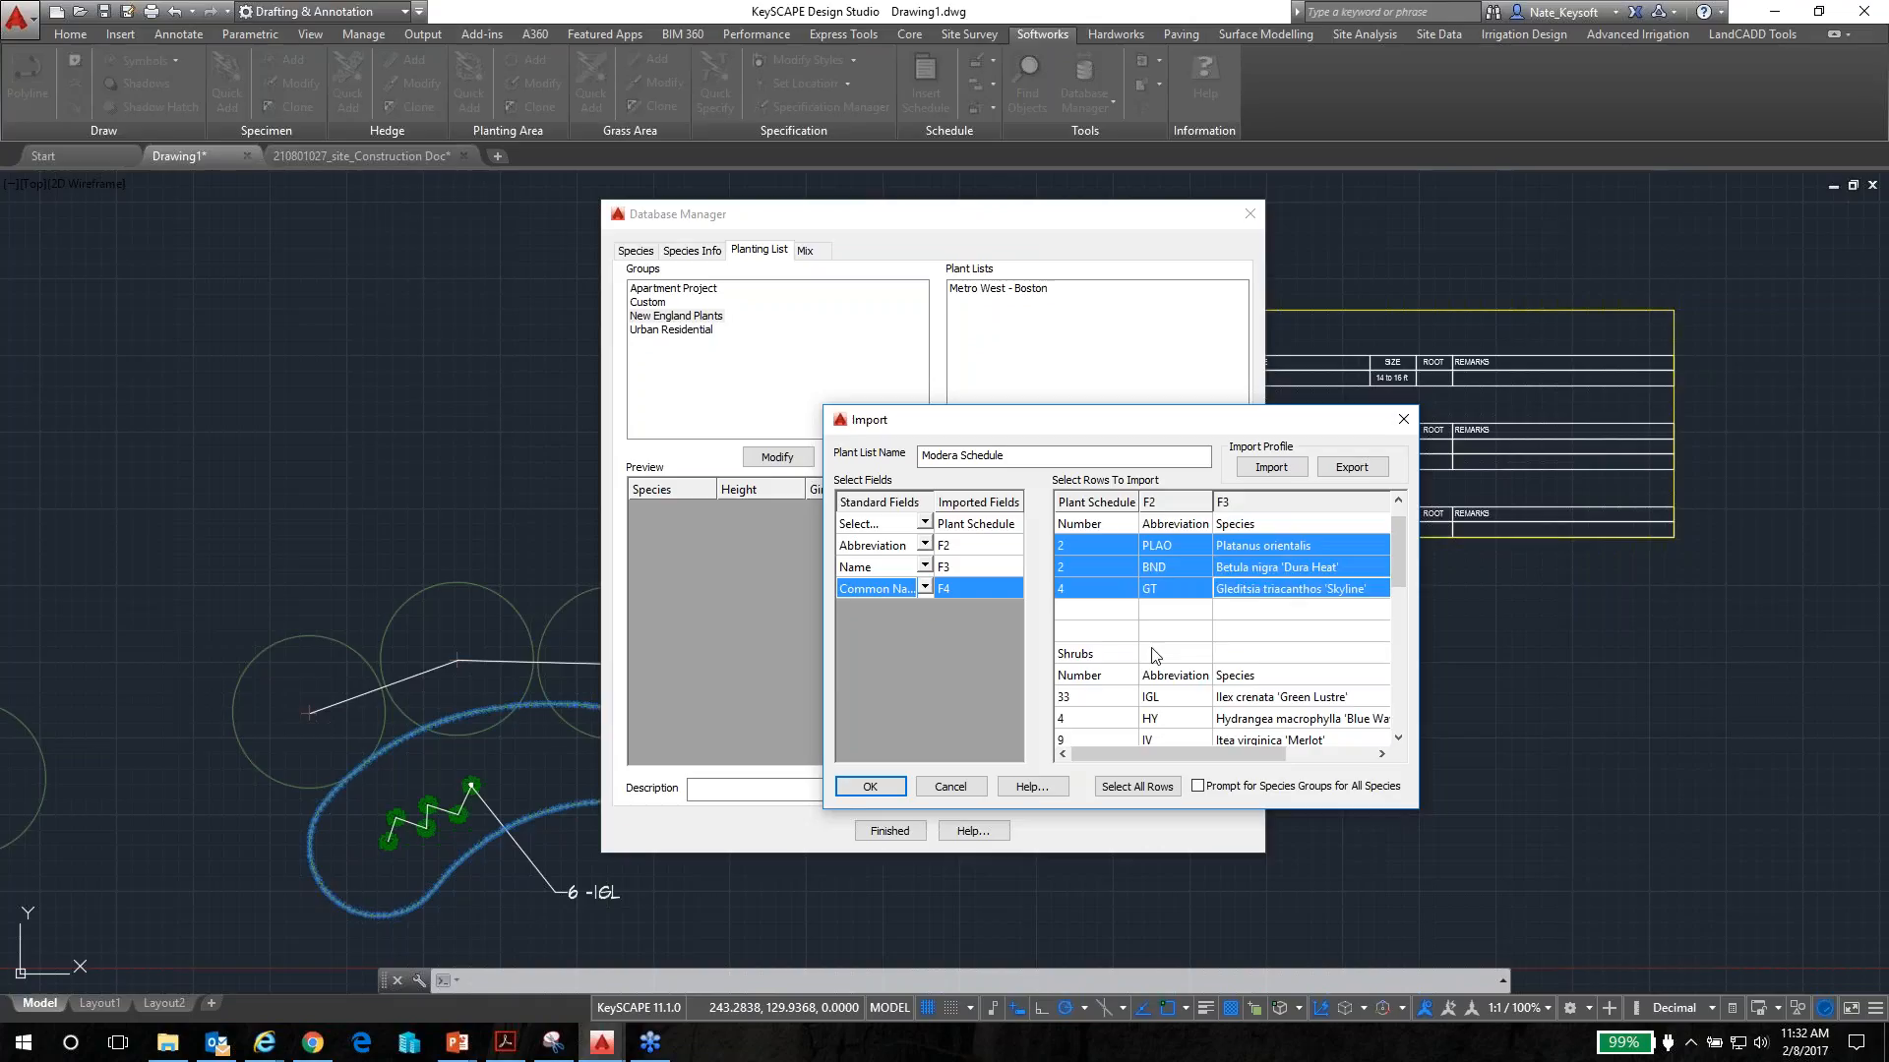
left_click(870, 787)
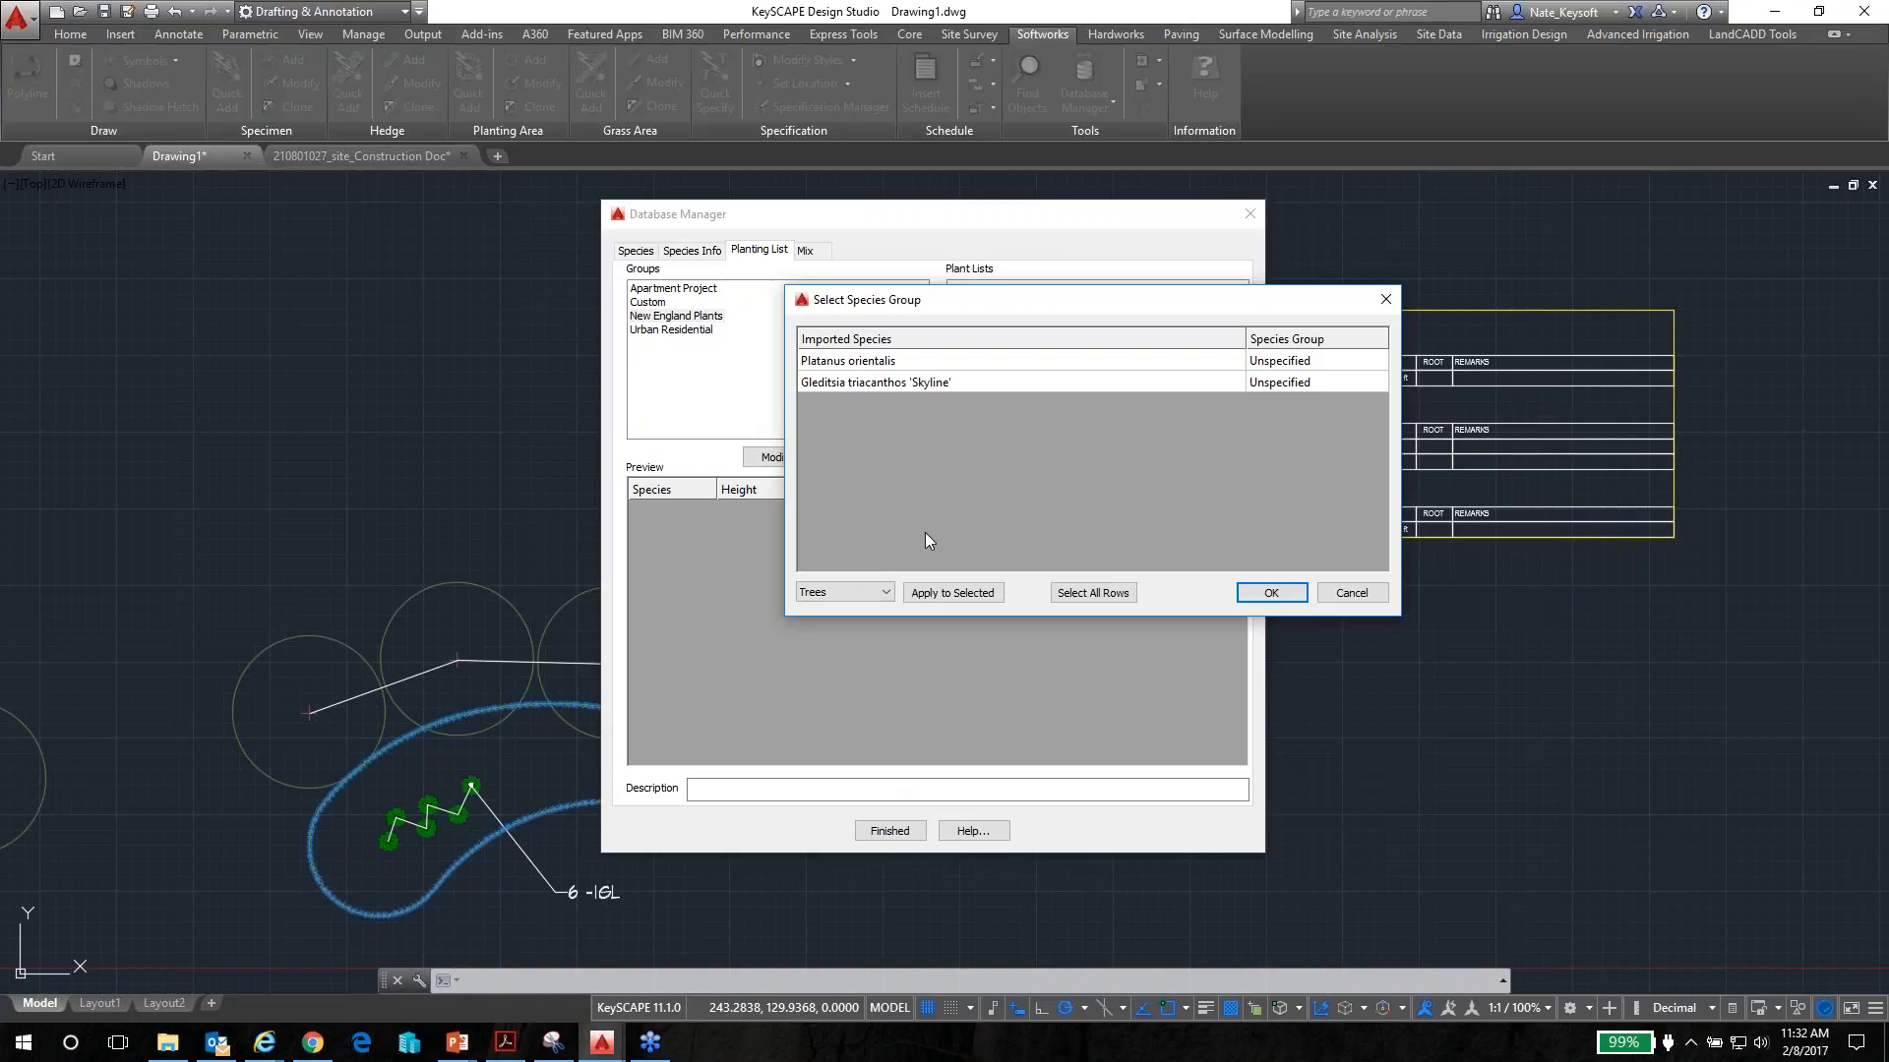
Assign Platanus orientalis and Gleditsia triacanthos 'Skyline' to the Trees species group and finish importing the plant list
left_click(861, 364)
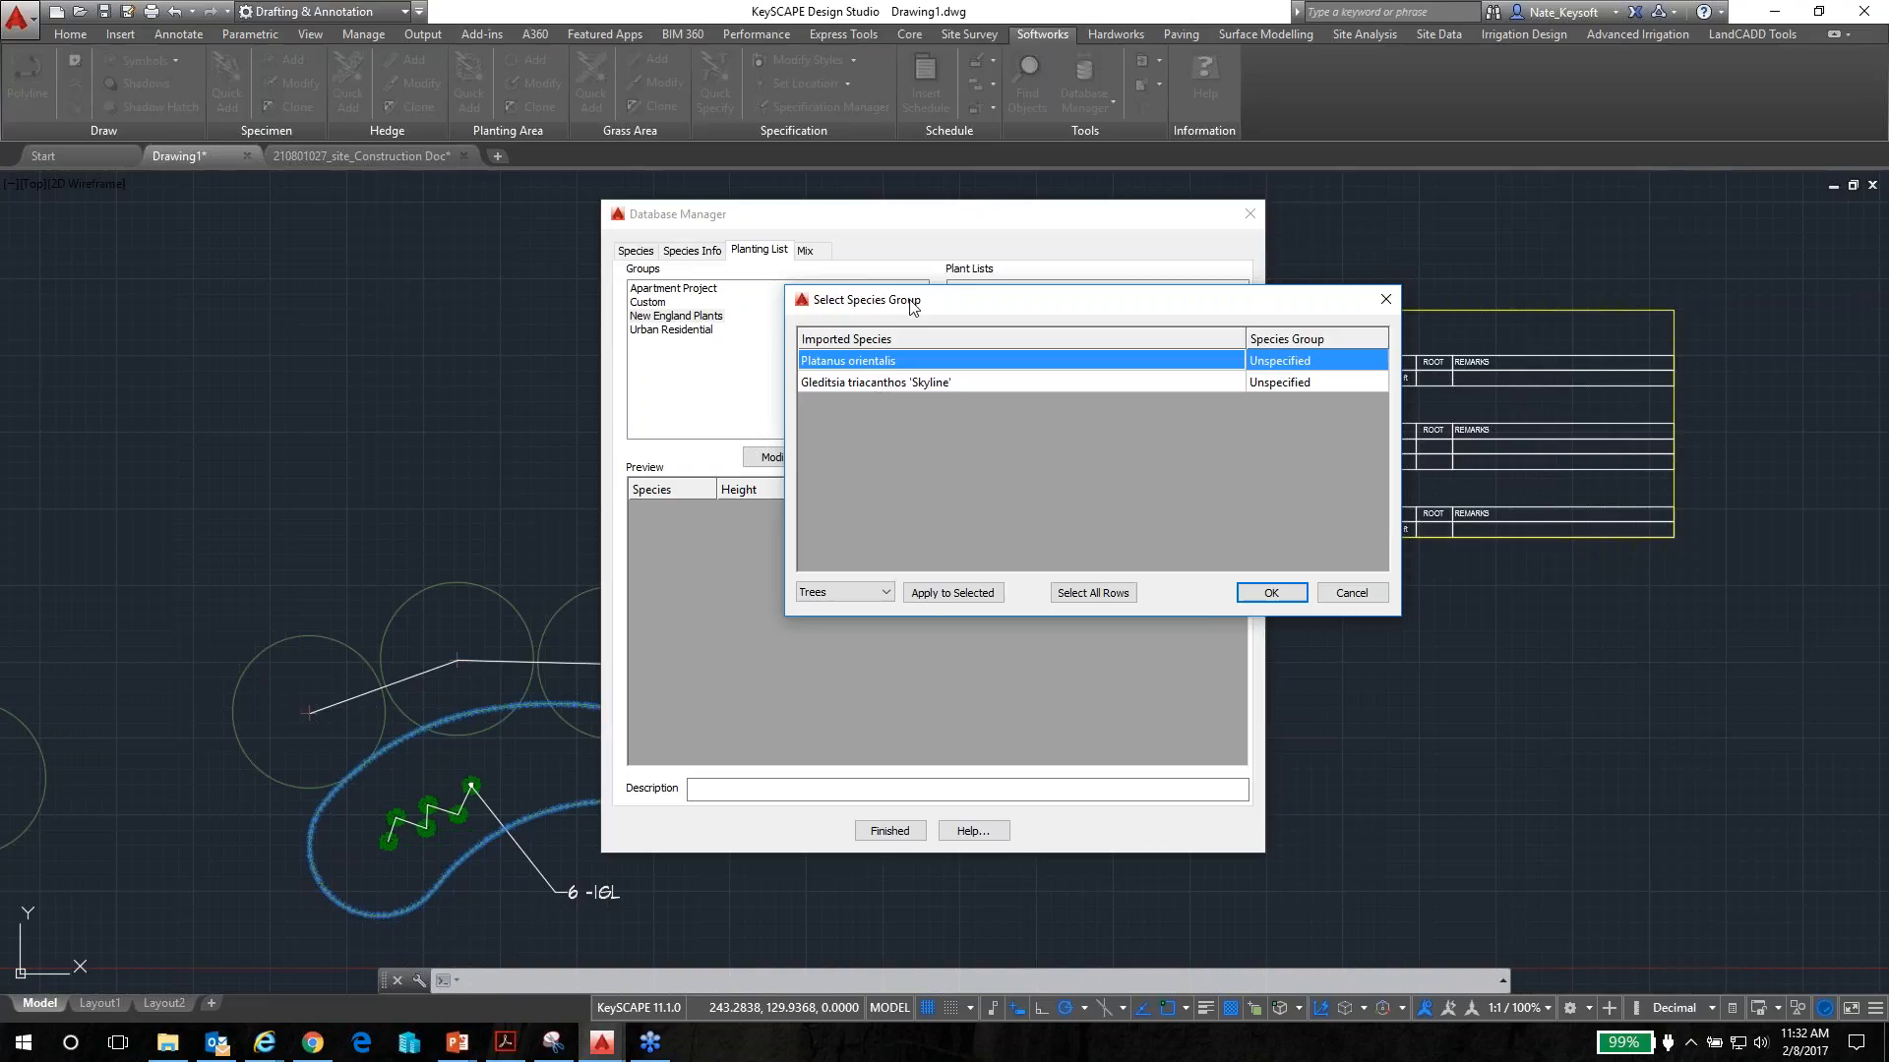
left_click(871, 384, "shift")
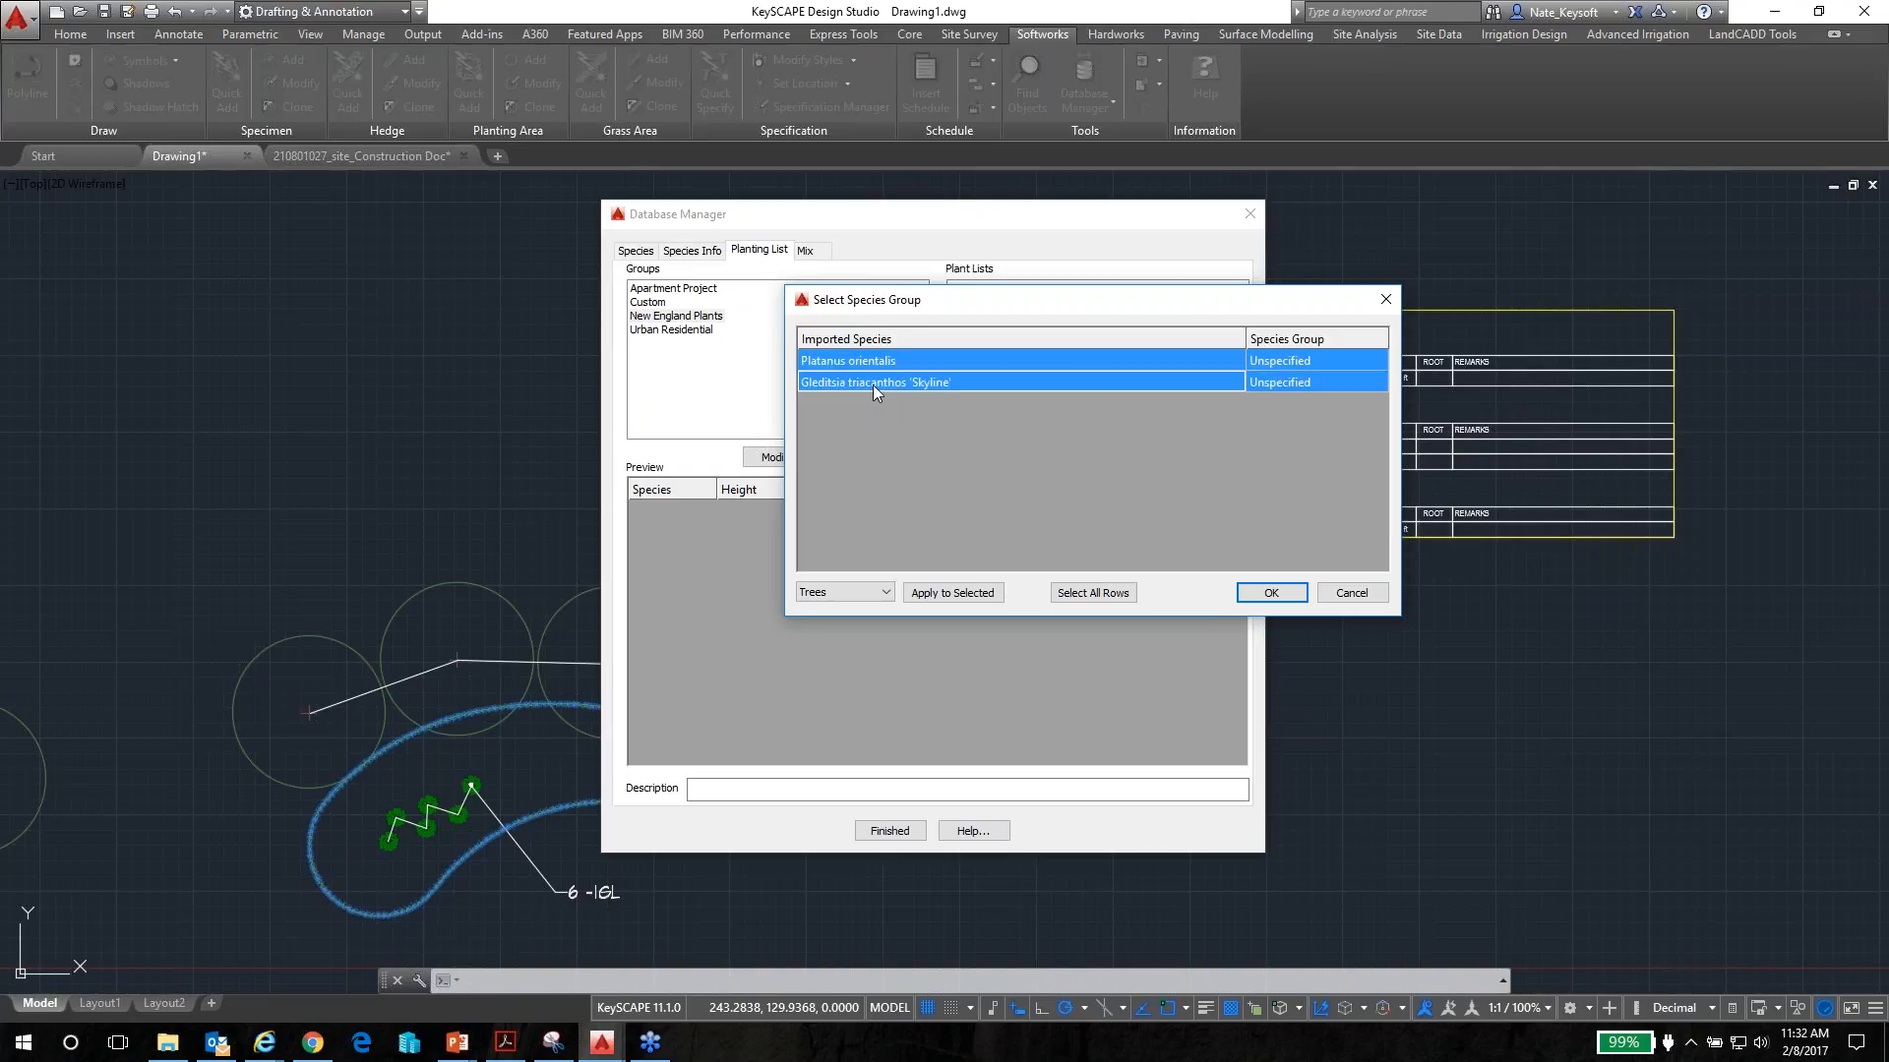
left_click(890, 592)
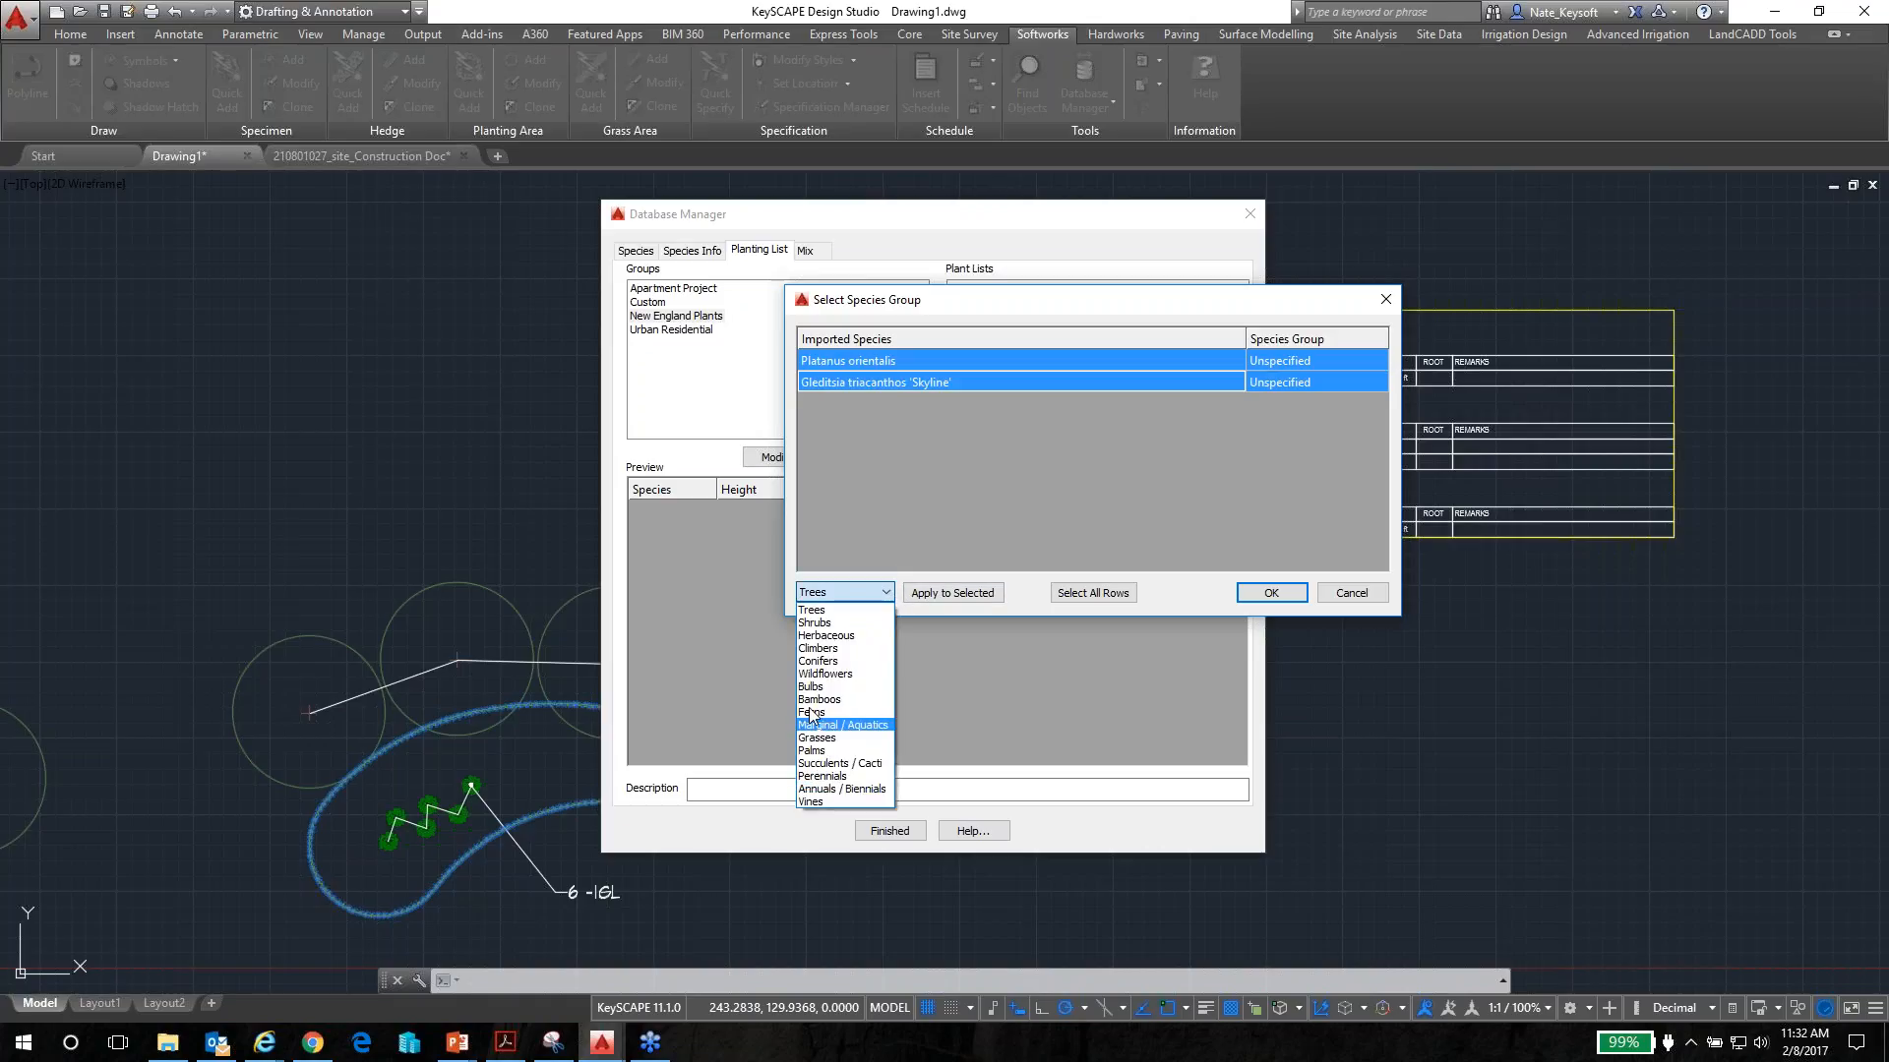
left_click(812, 612)
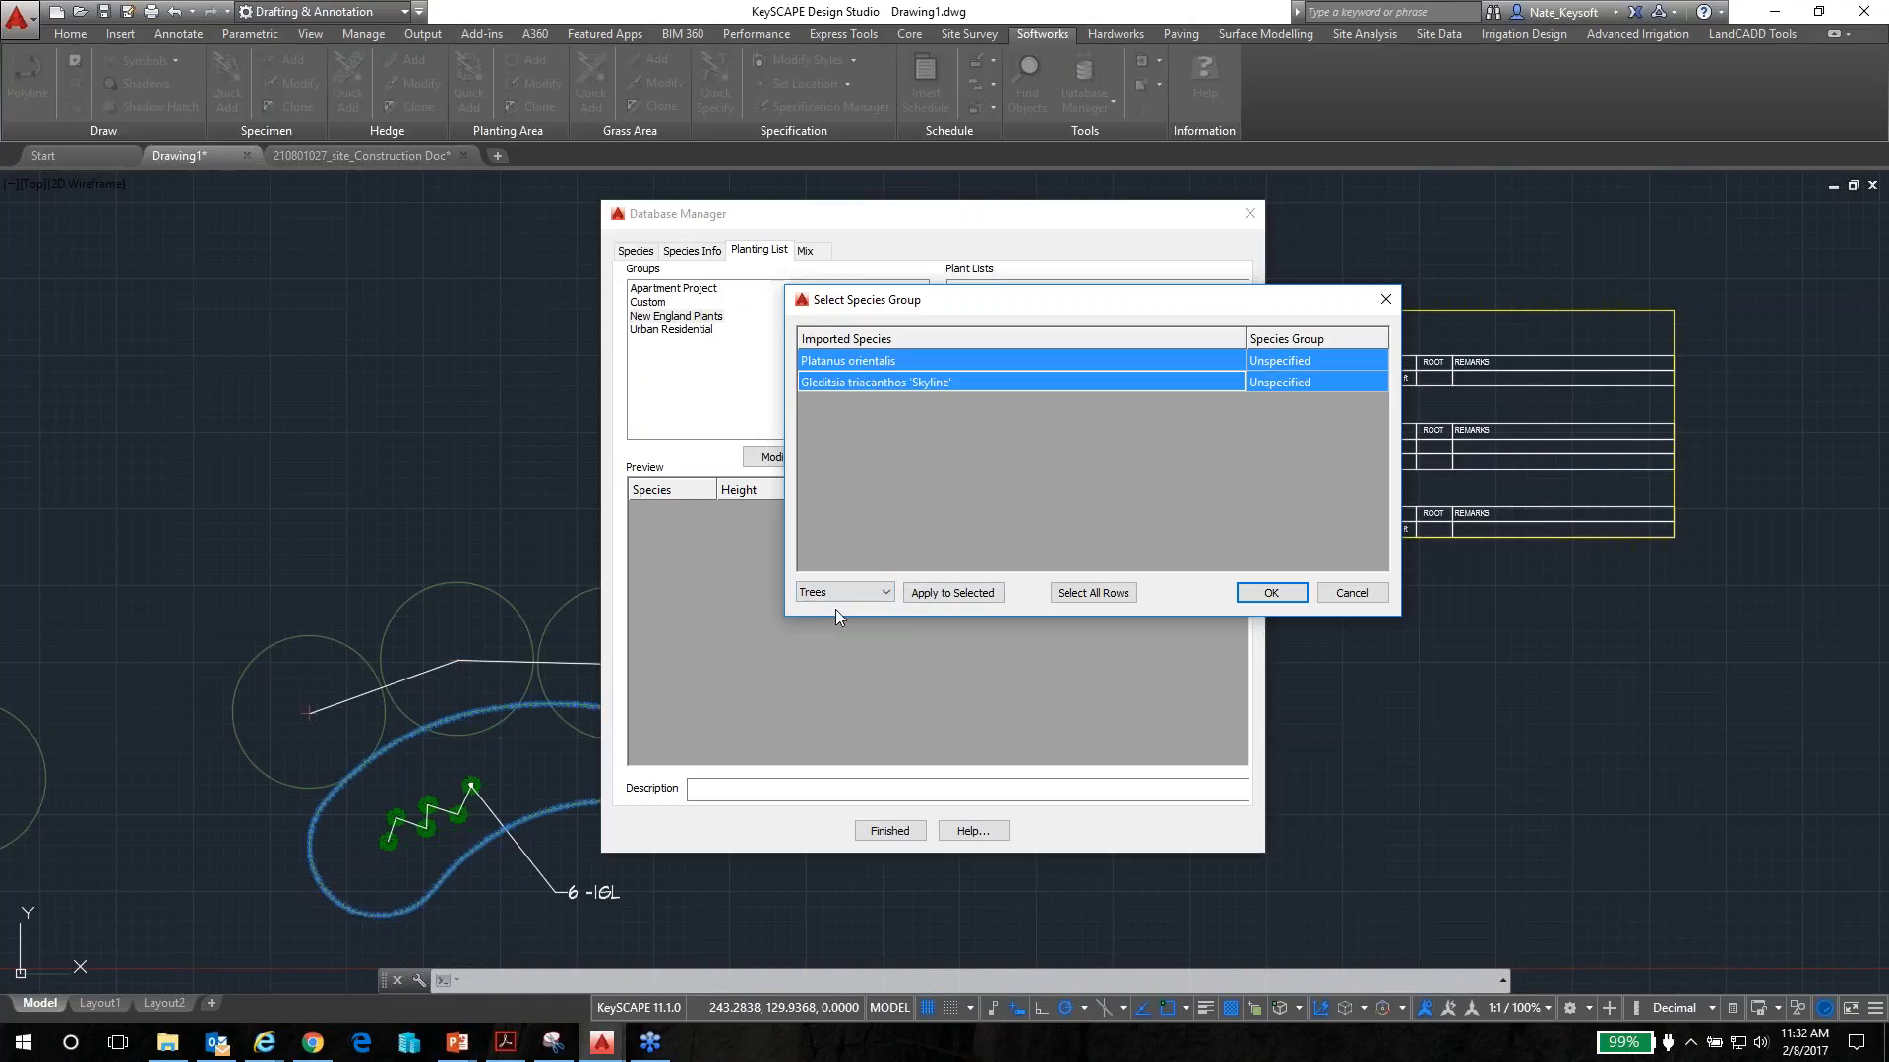
left_click(954, 594)
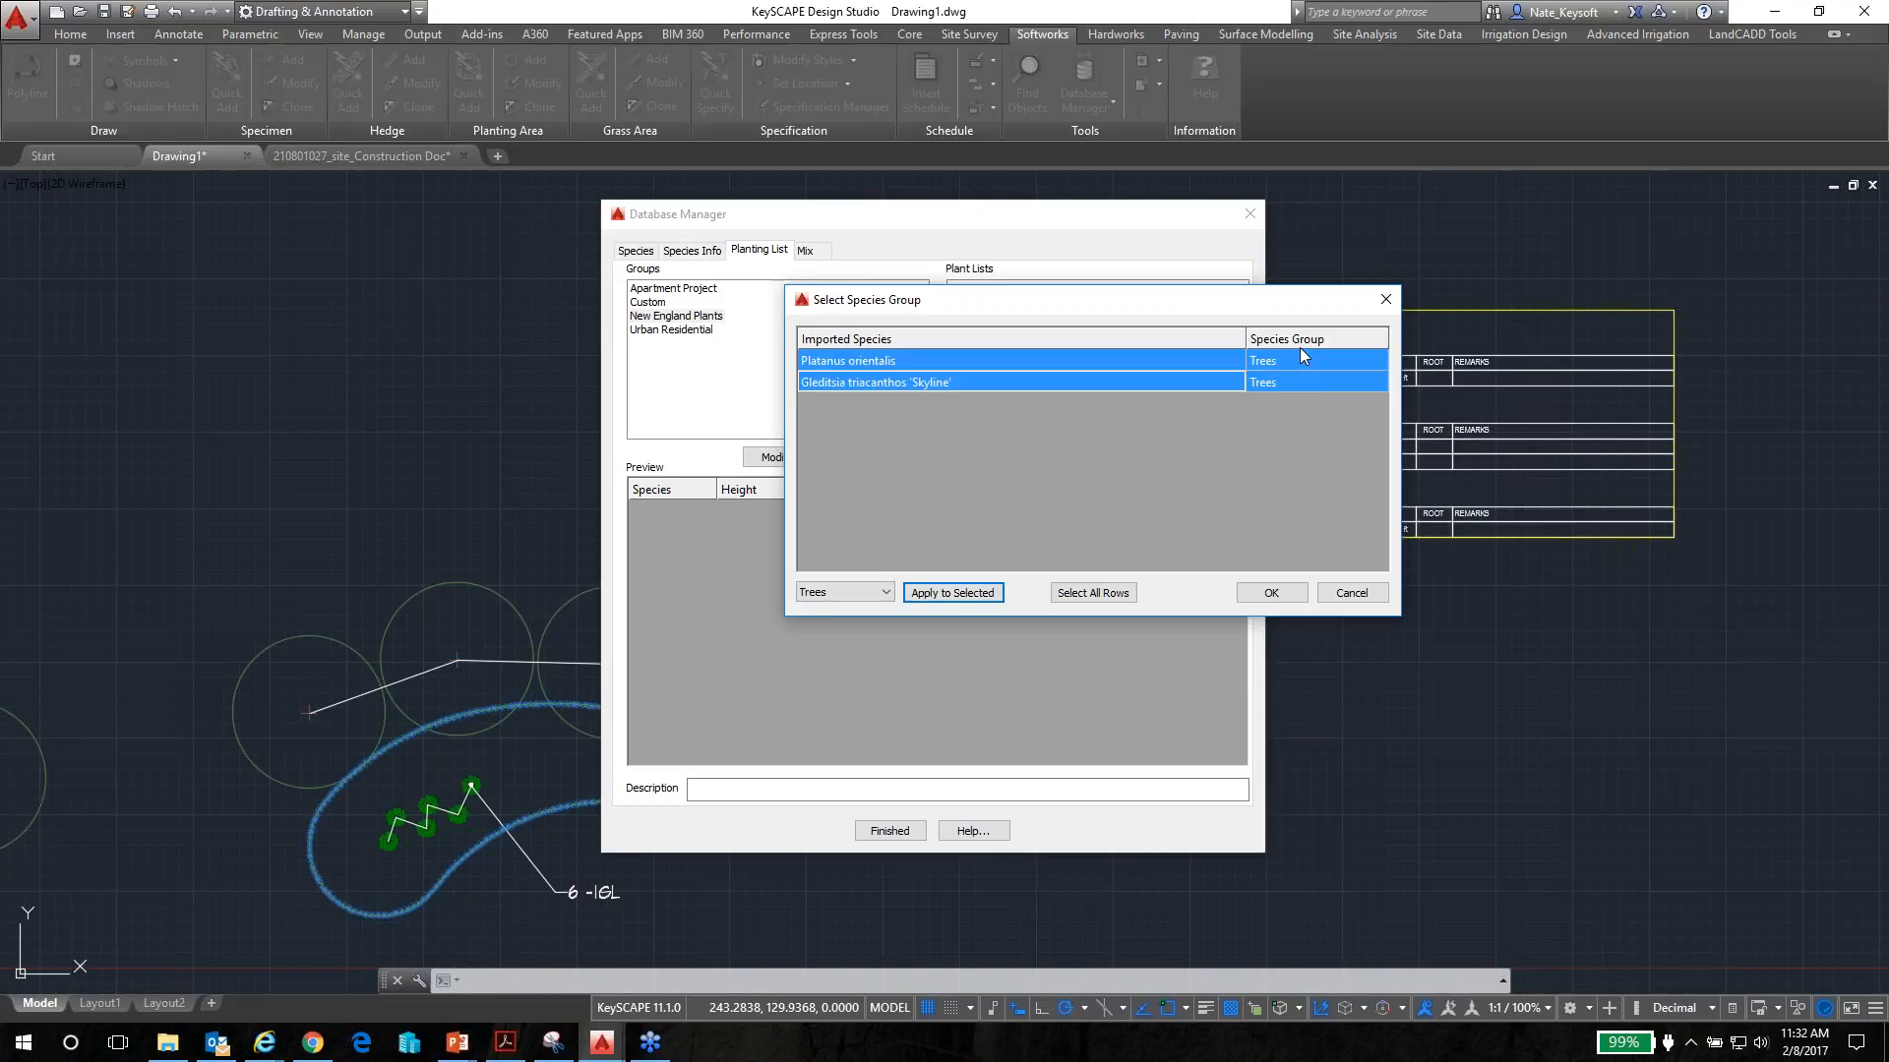
left_click(1289, 597)
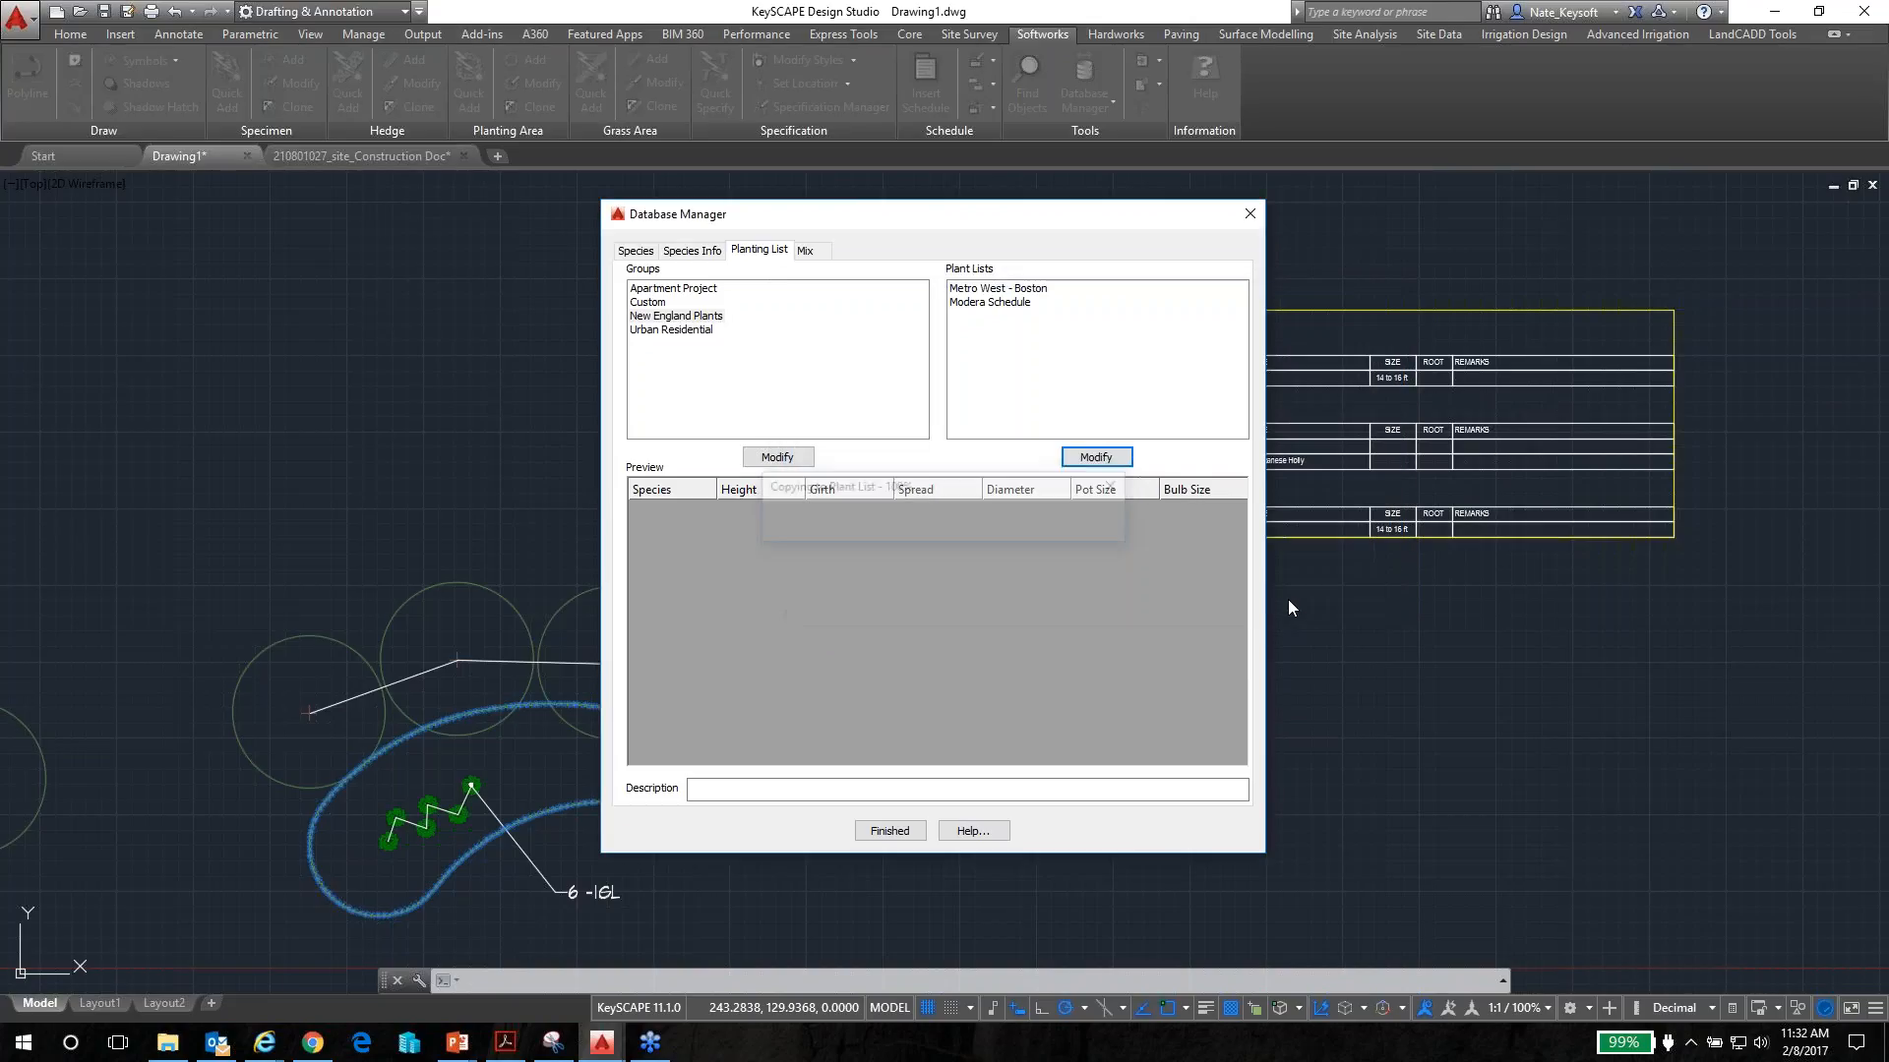
Compare the plants held in the Modera Schedule and Metro West - Boston lists, and check the plant list operations on offer
left_click(1001, 304)
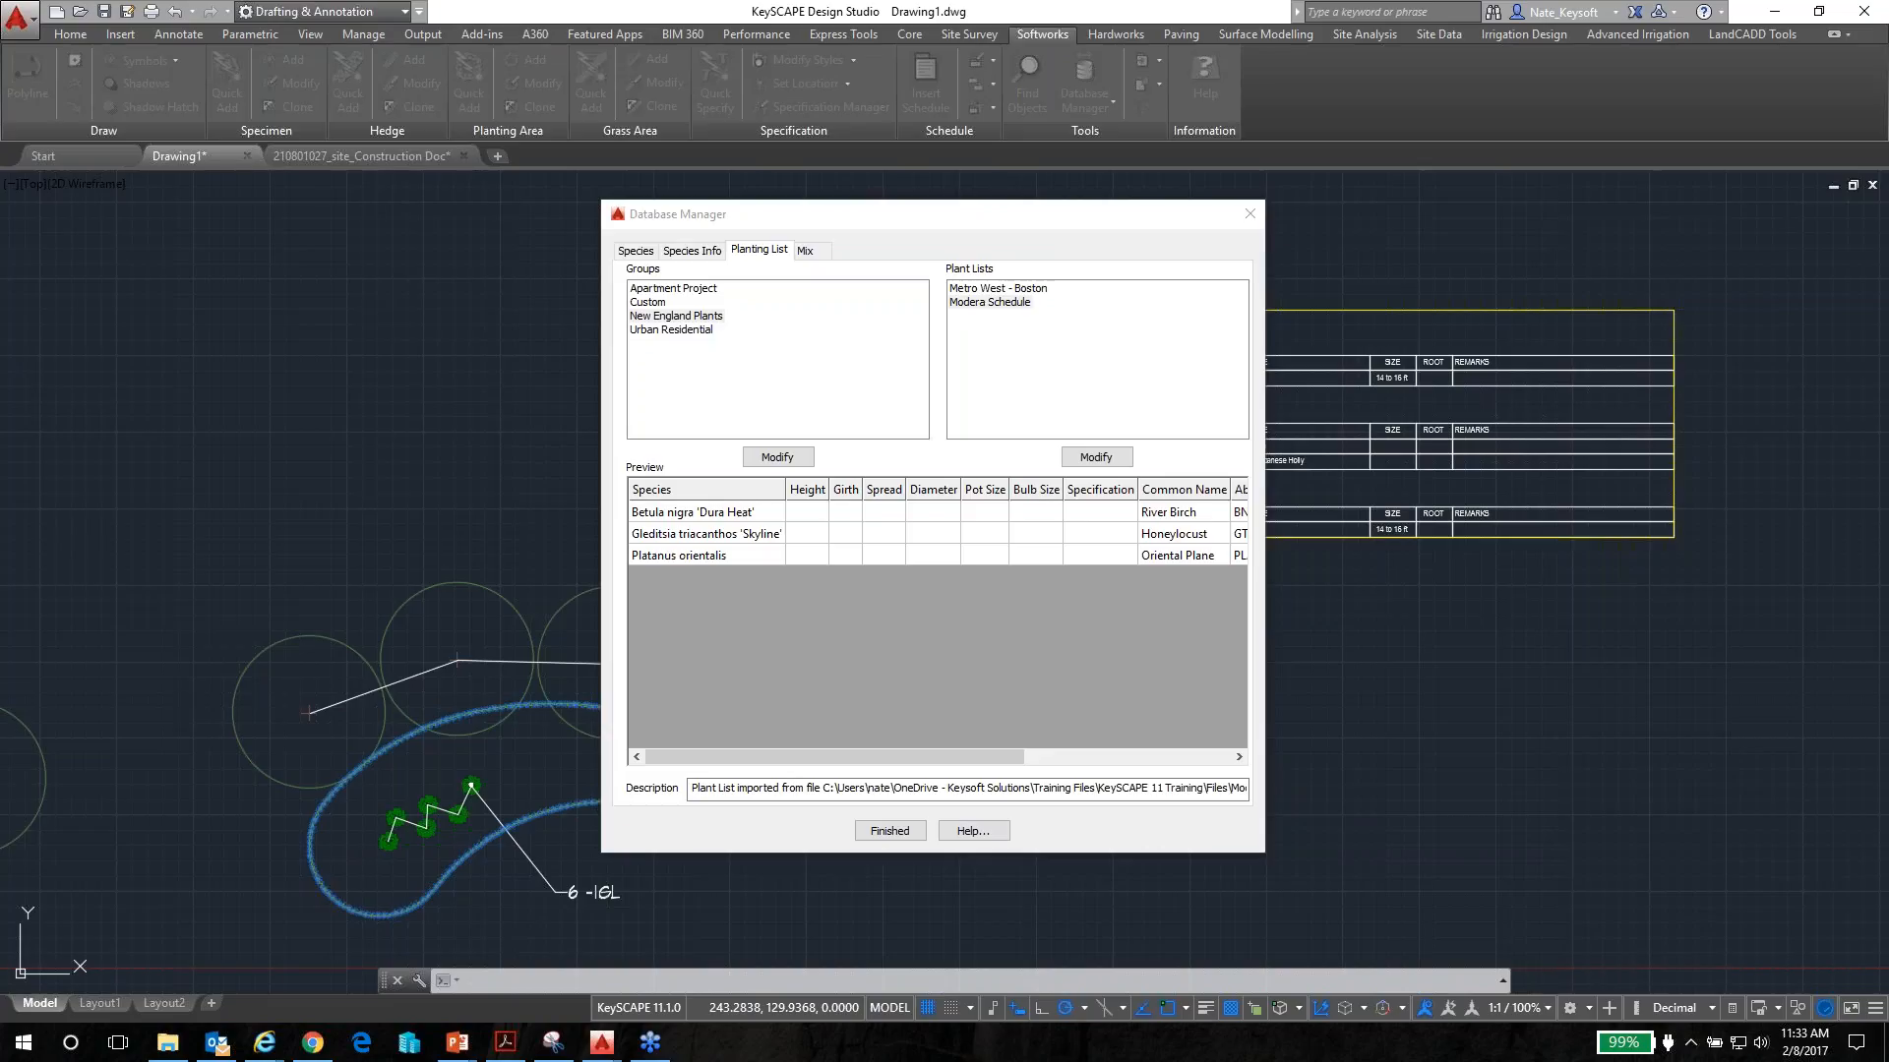
left_click(1115, 460)
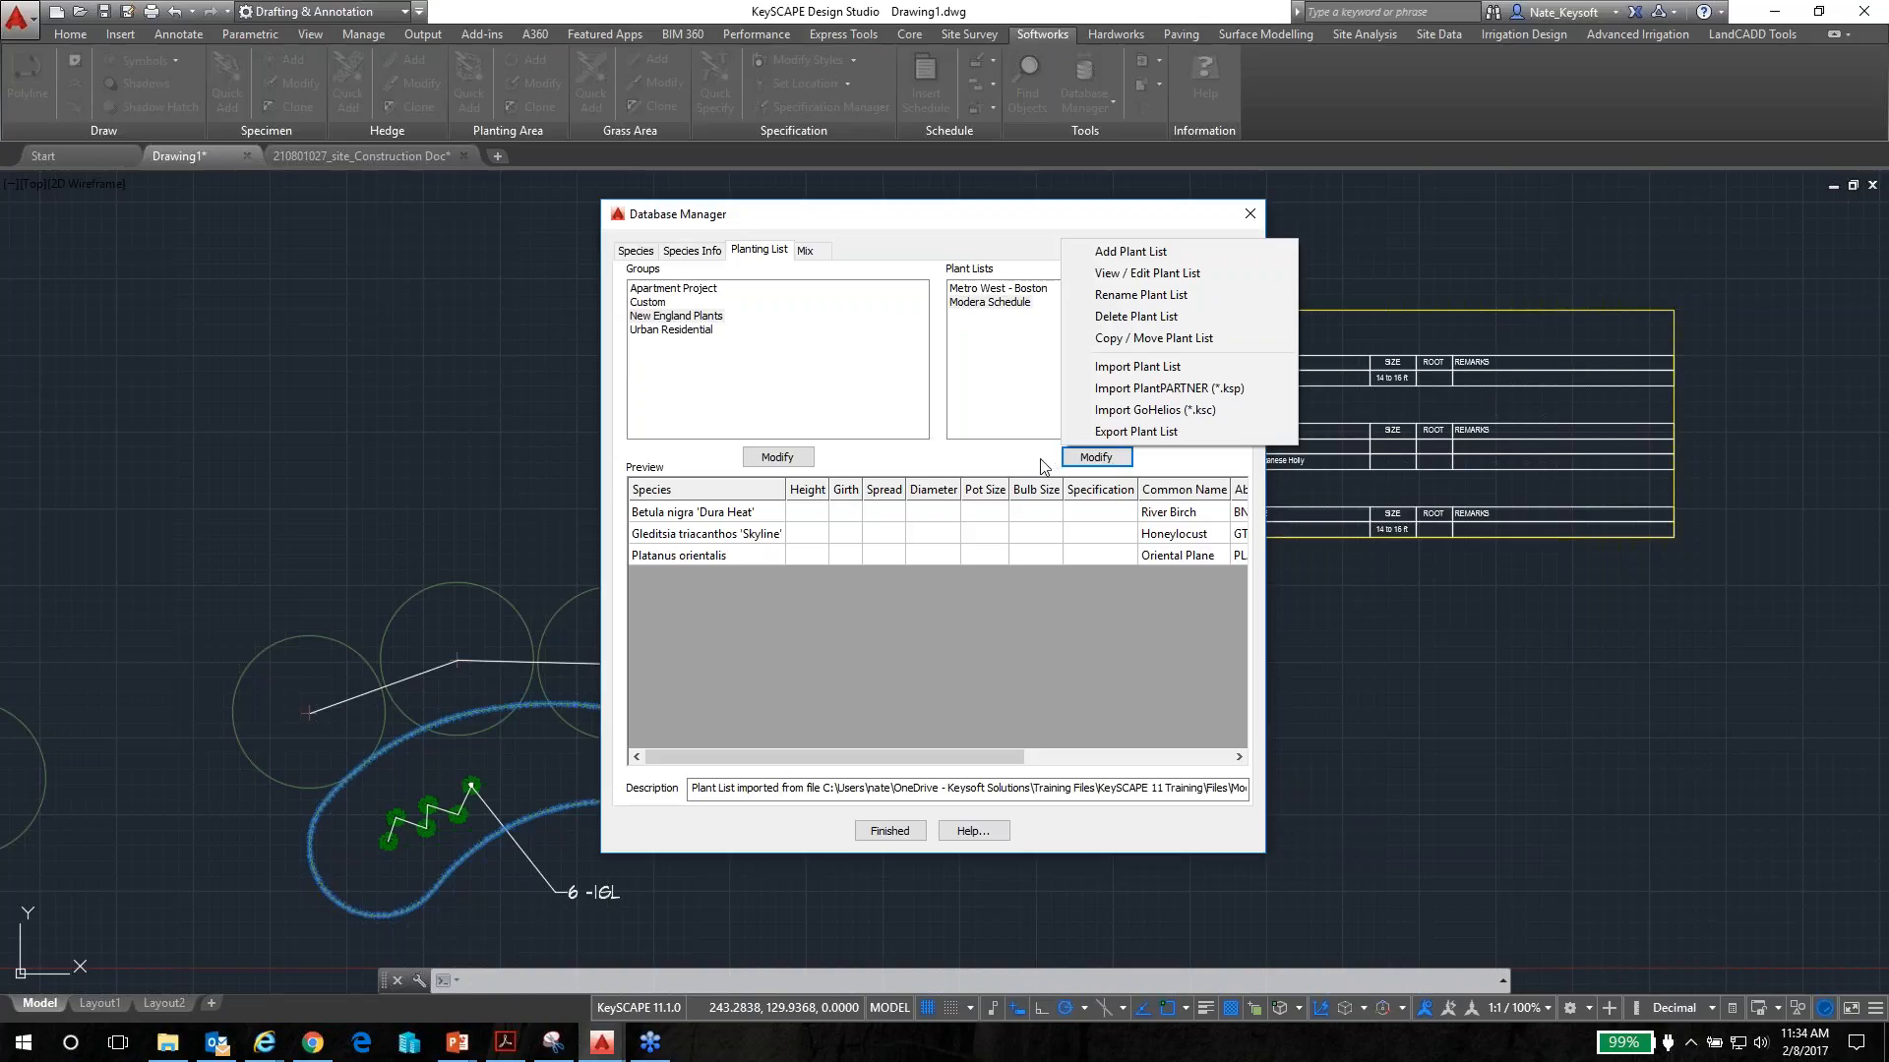
left_click(1001, 364)
left_click(995, 289)
left_click(993, 302)
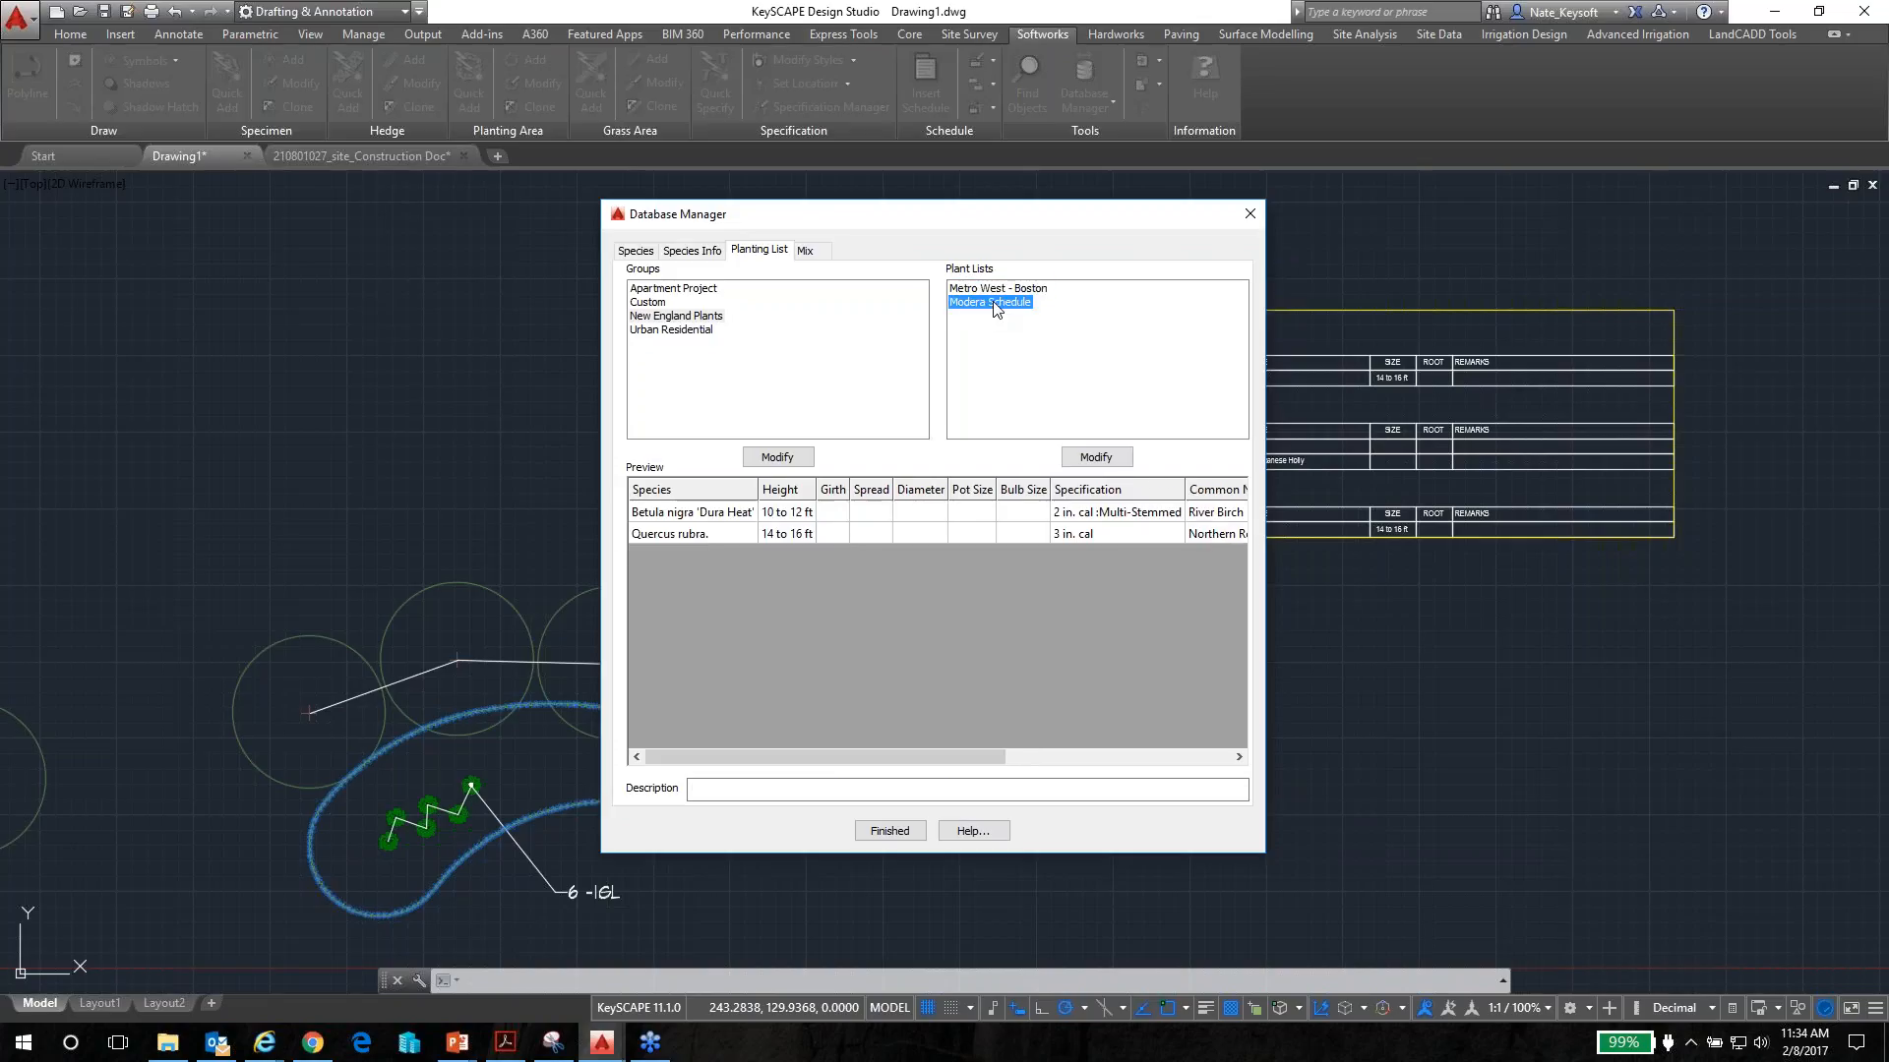
left_click(995, 289)
left_click(995, 302)
Try to export the Metro West - Boston plant list as a CSV file, checking the available file types
left_click(1000, 289)
left_click(1096, 458)
left_click(1120, 433)
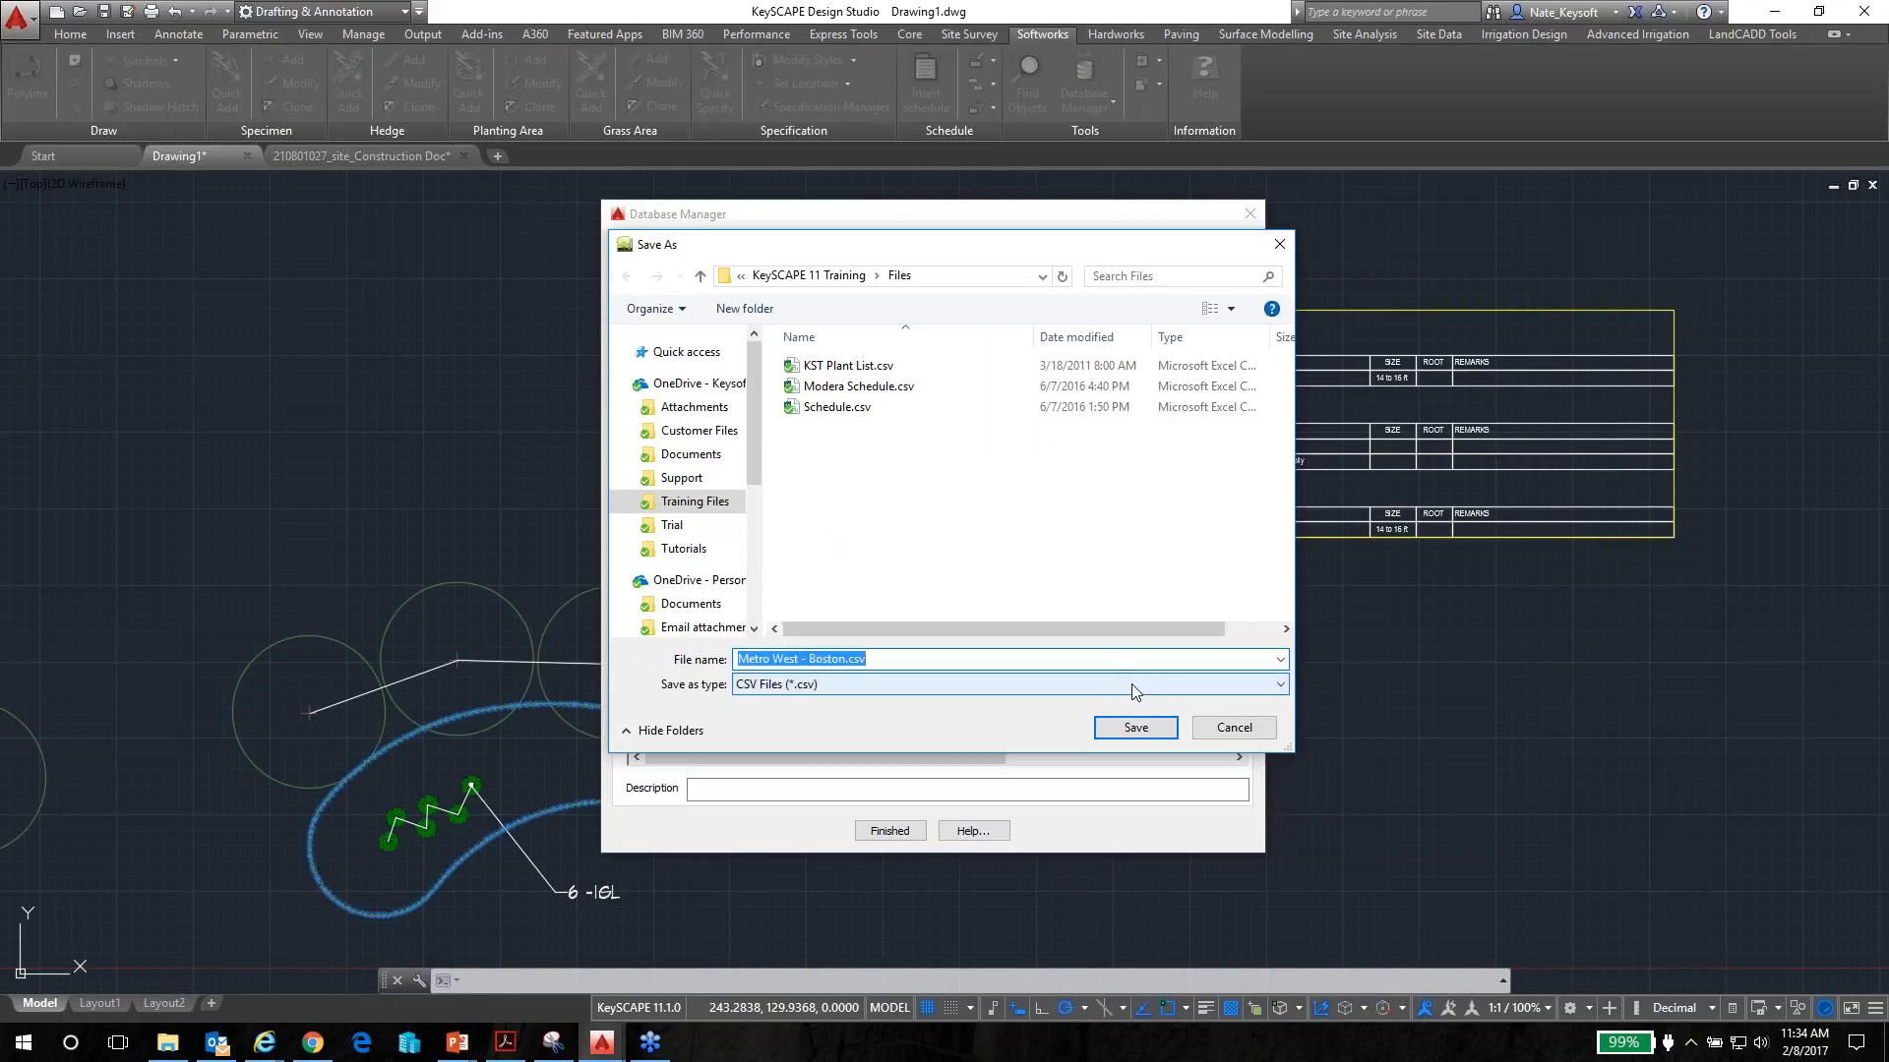
left_click(1131, 682)
left_click(1131, 690)
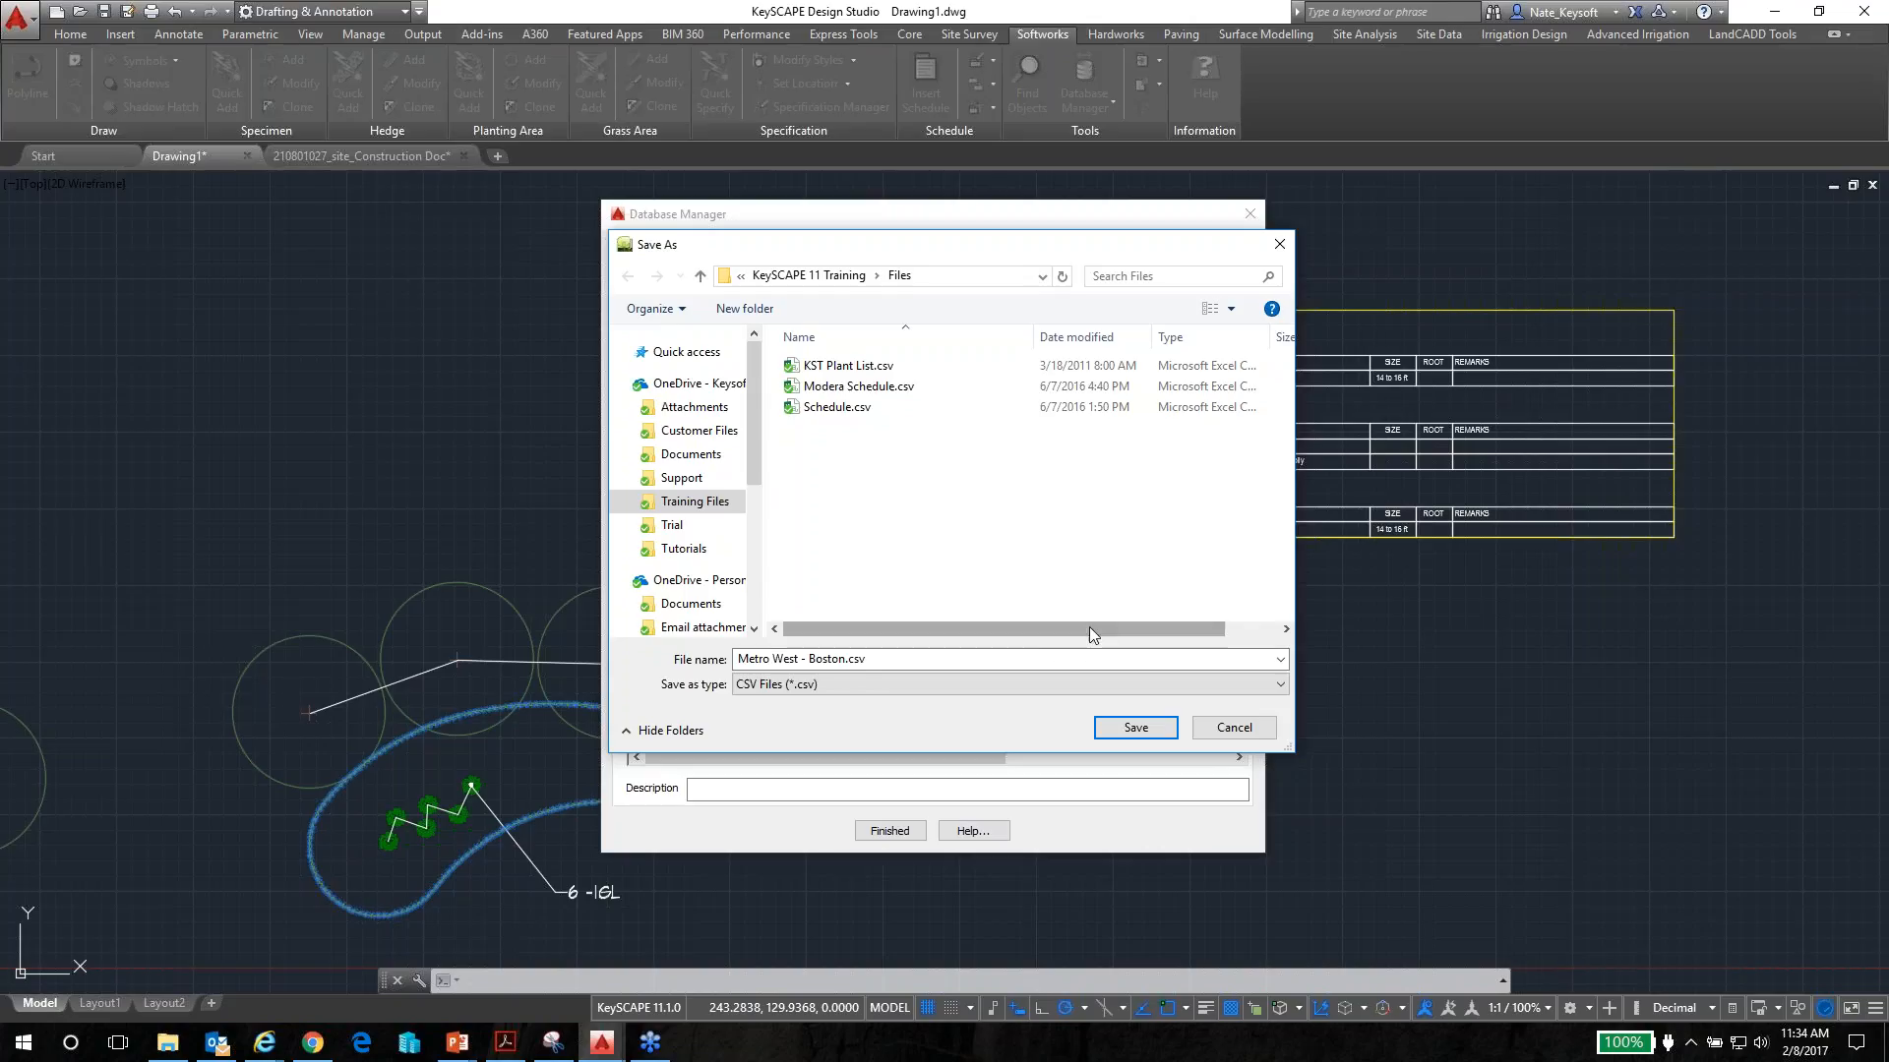
left_click(1232, 730)
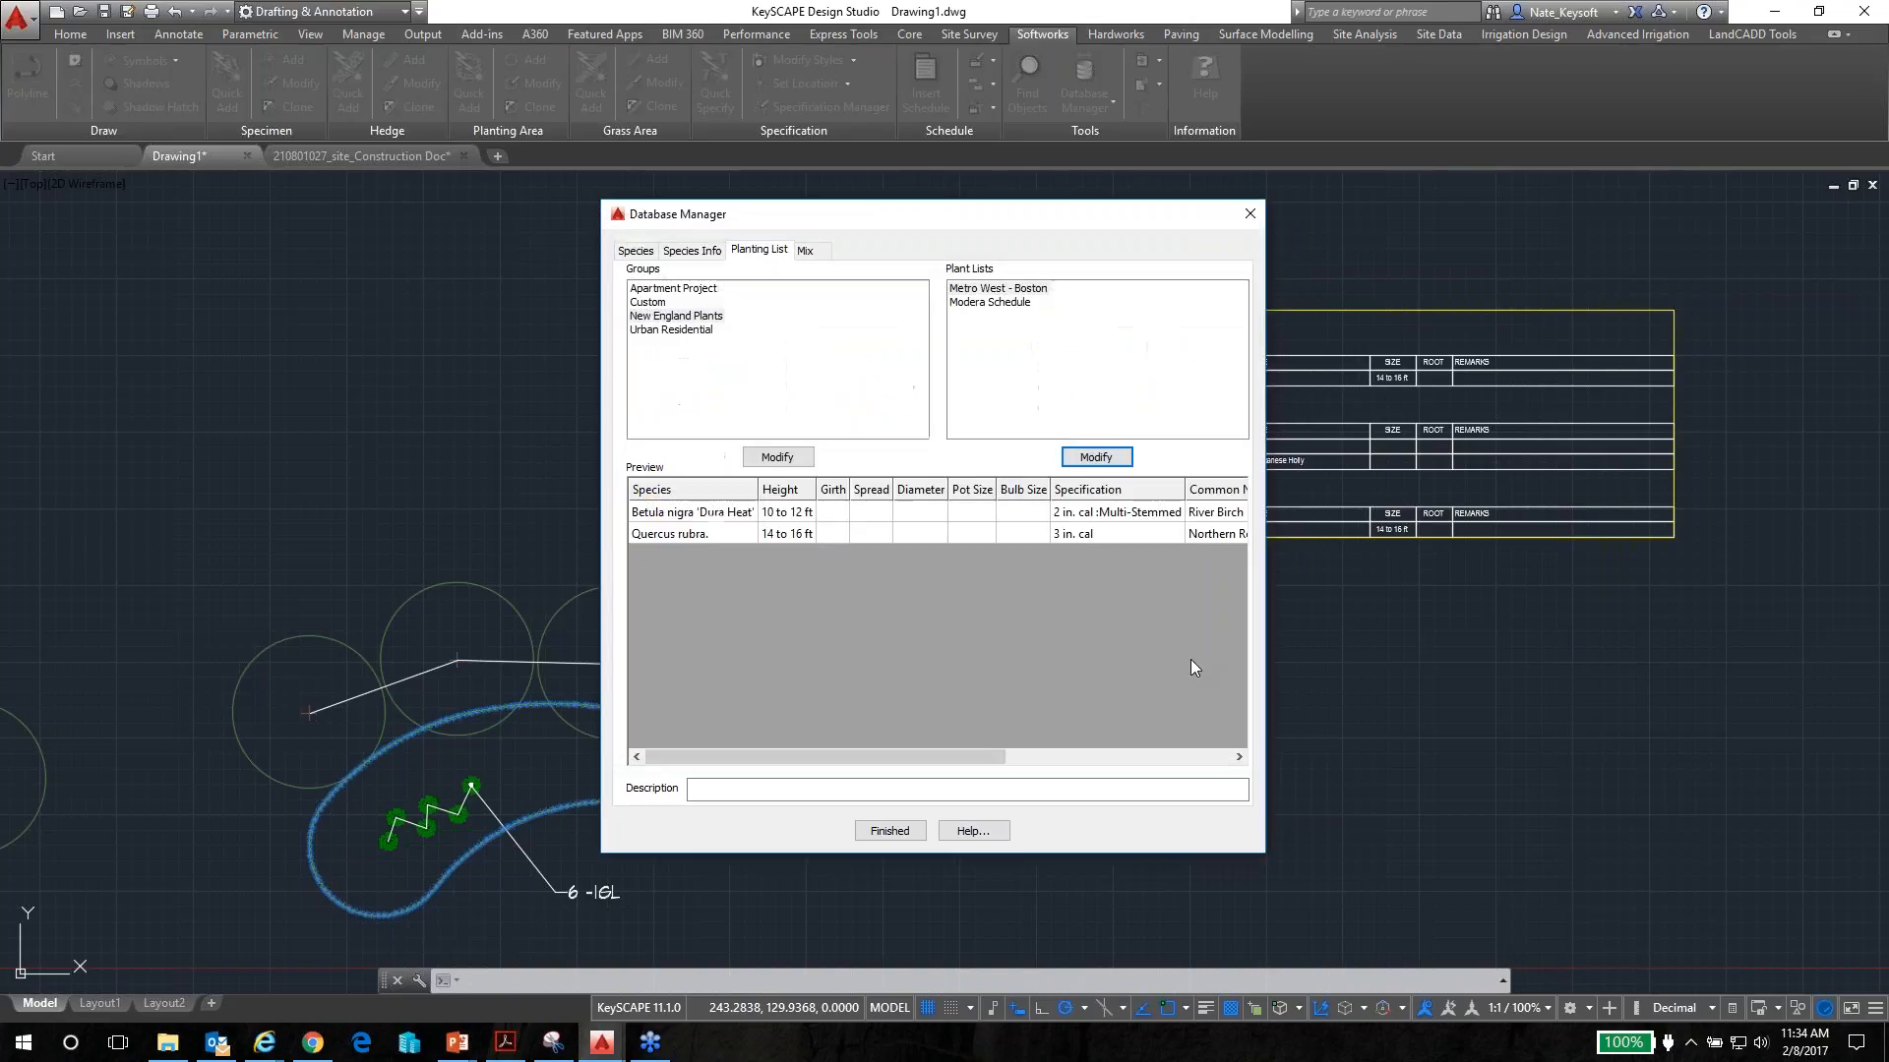
Preview the Modera Schedule and Metro West - Boston plant lists once more and close the Database Manager
left_click(1013, 303)
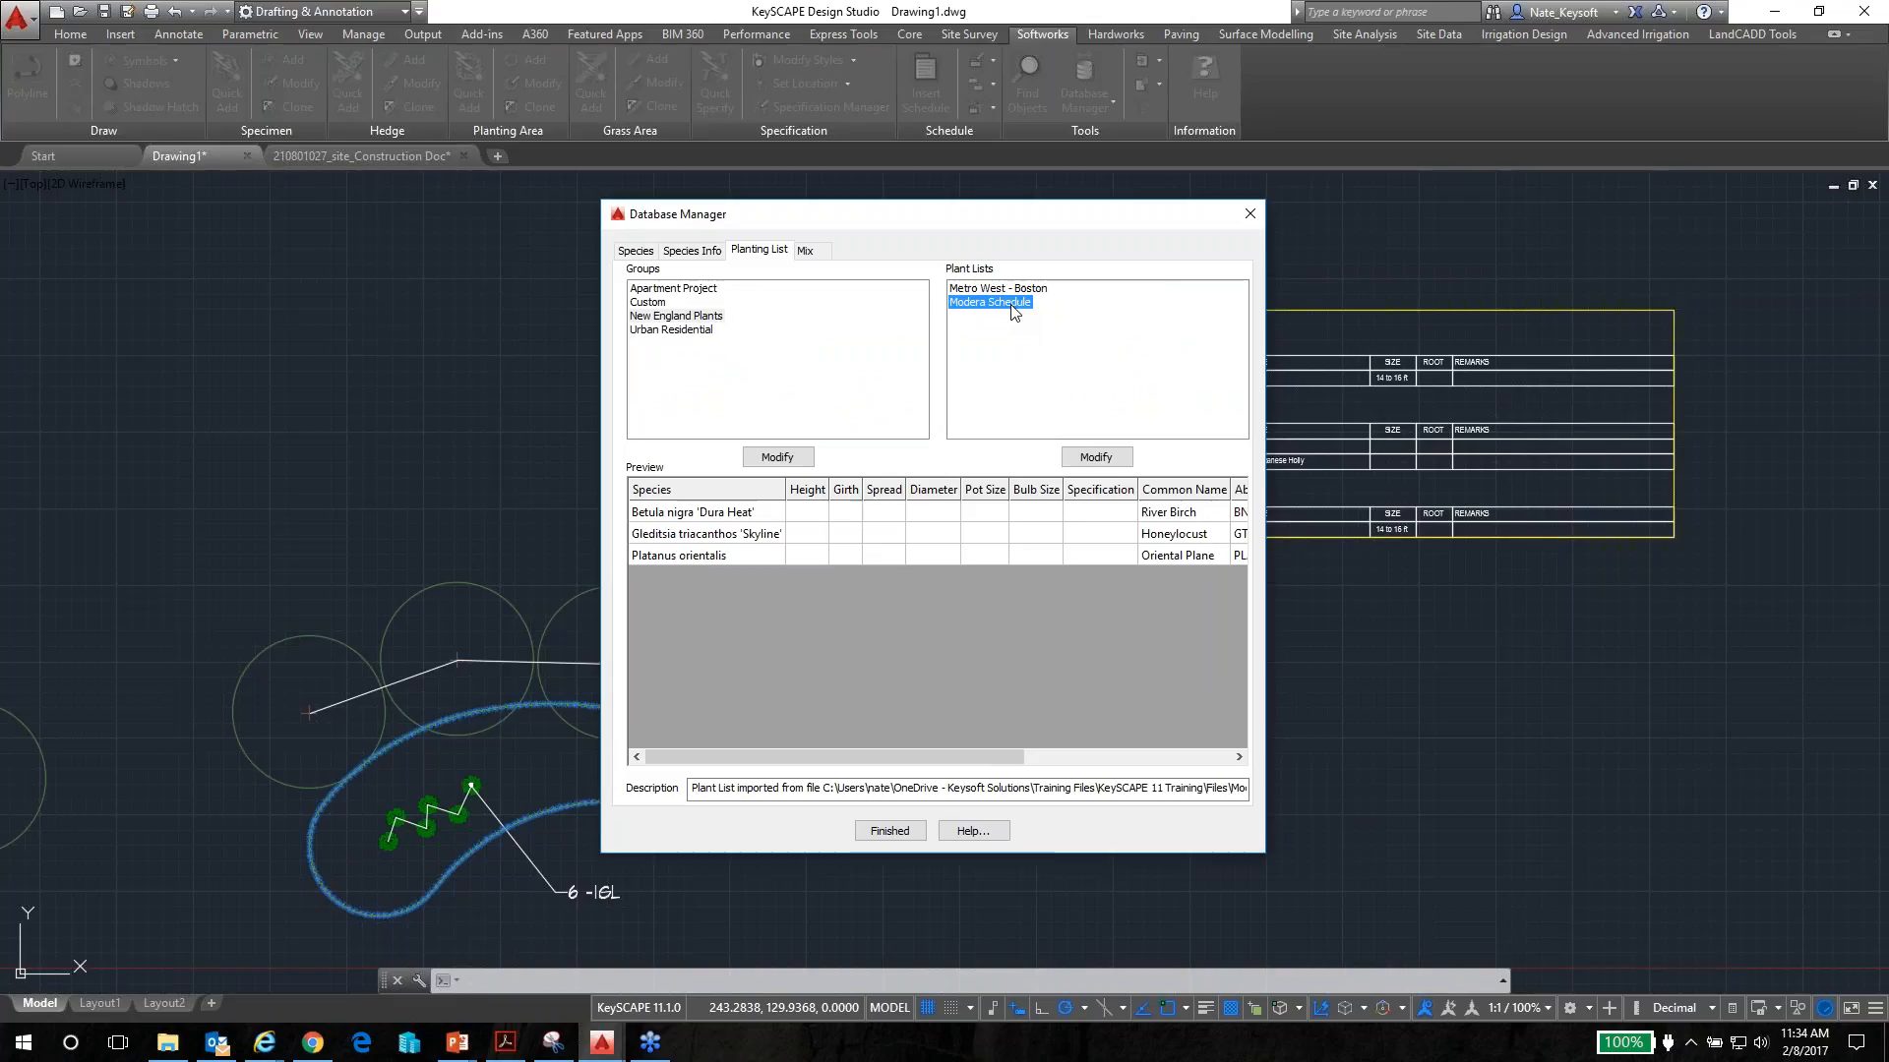
left_click(1007, 289)
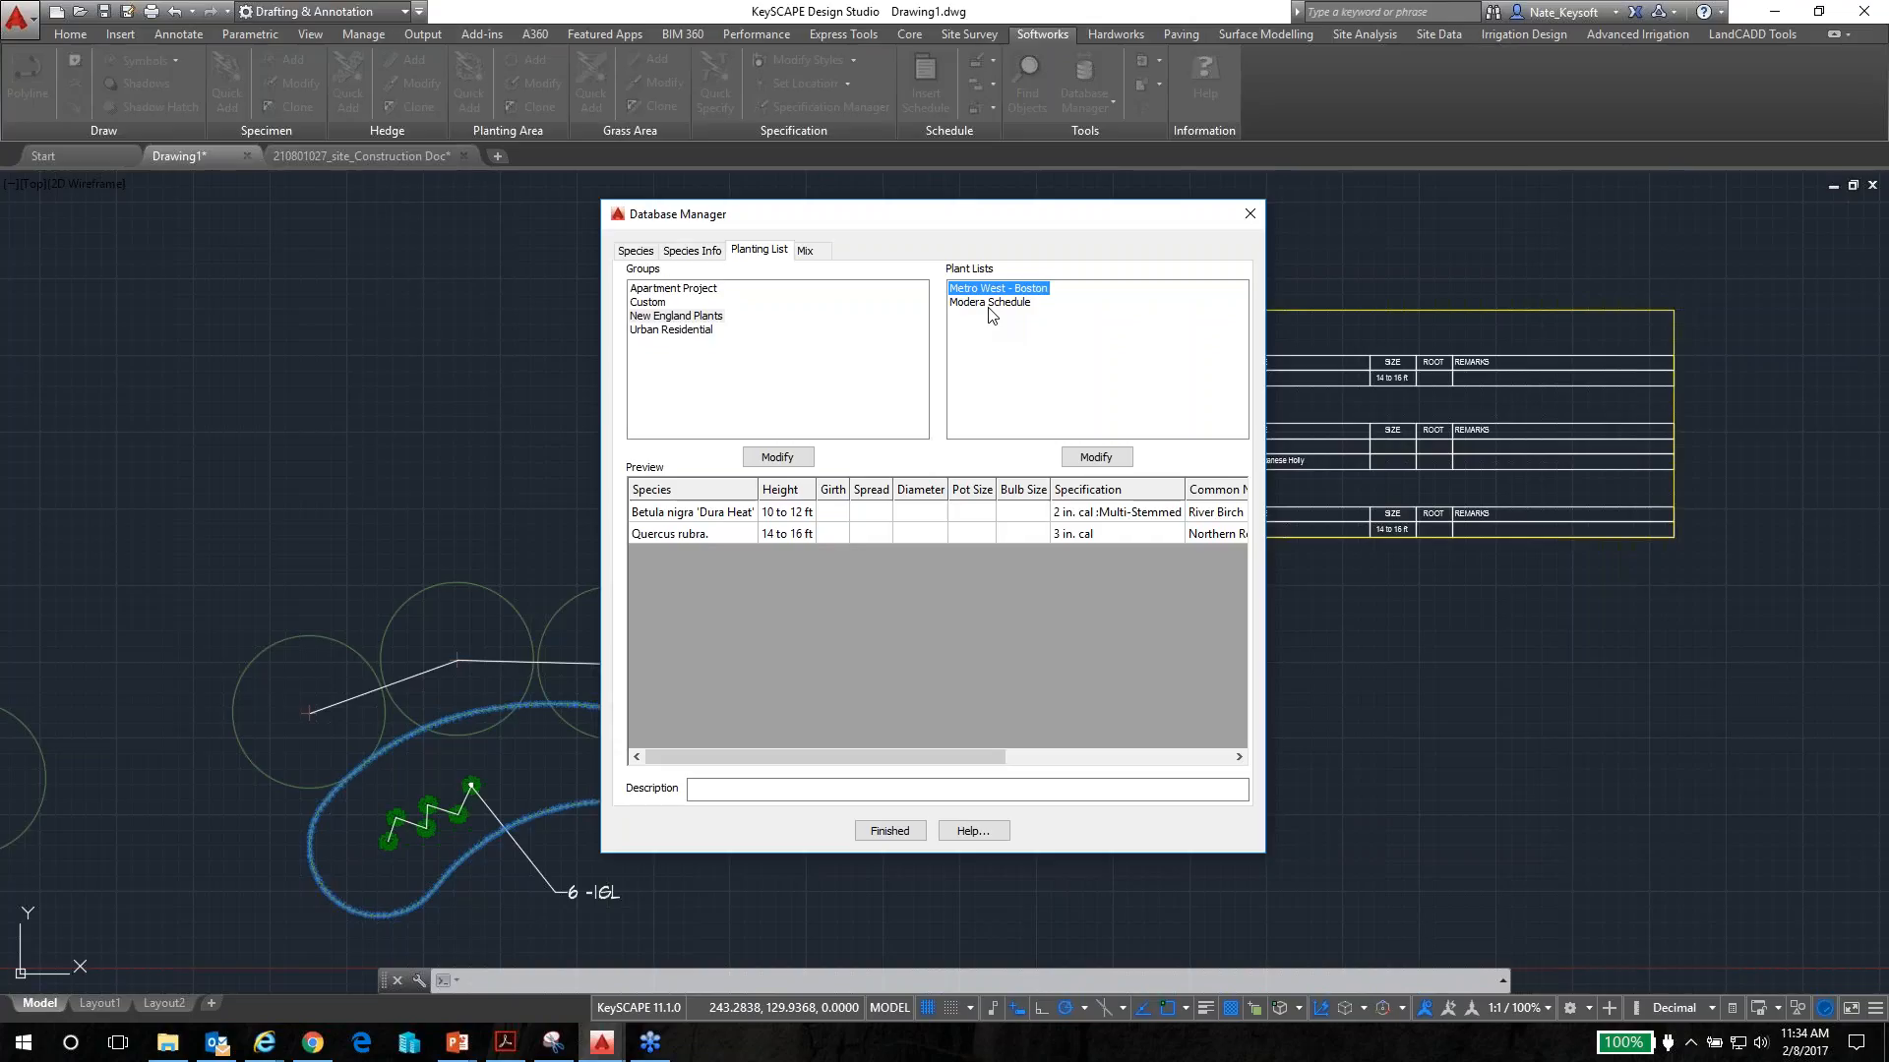
left_click(890, 831)
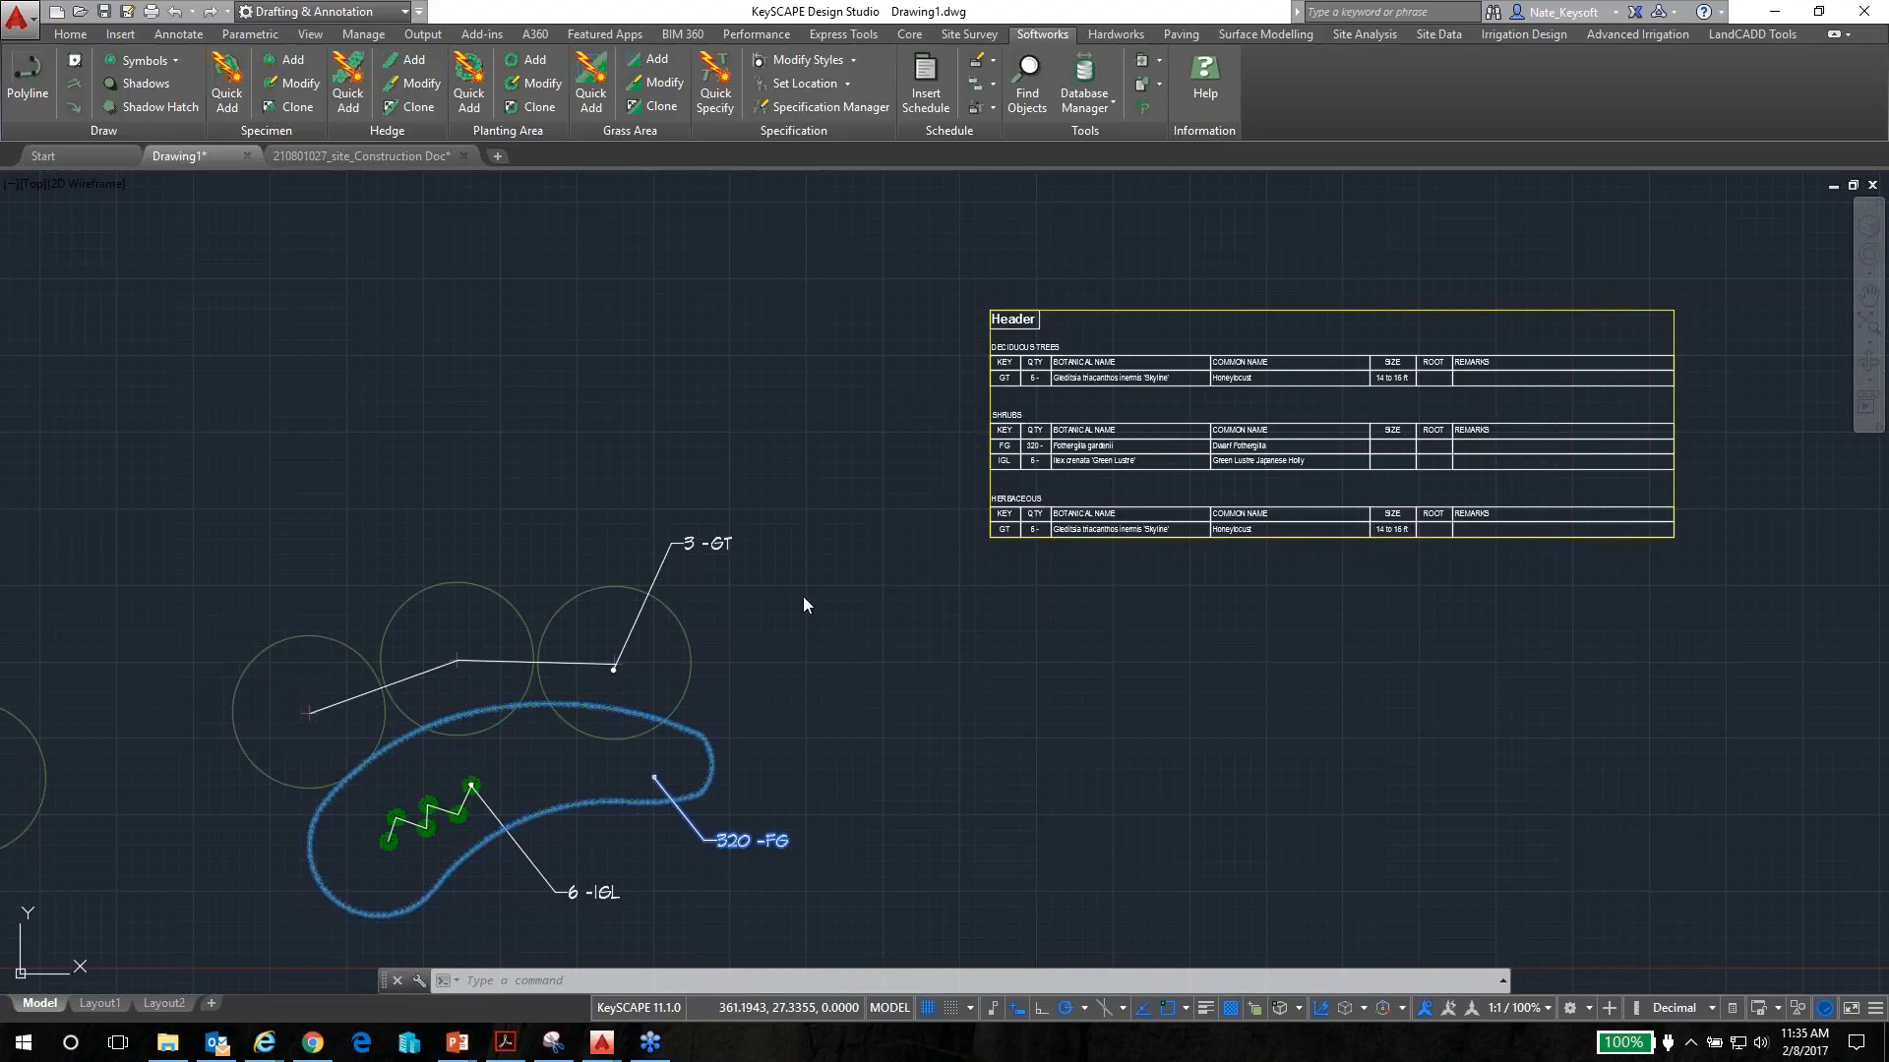
Clear the current selection and regenerate the drawing with all plantings and the schedule in view
scroll(931, 658, "down", 2)
middle_click_drag(934, 668, 1013, 629)
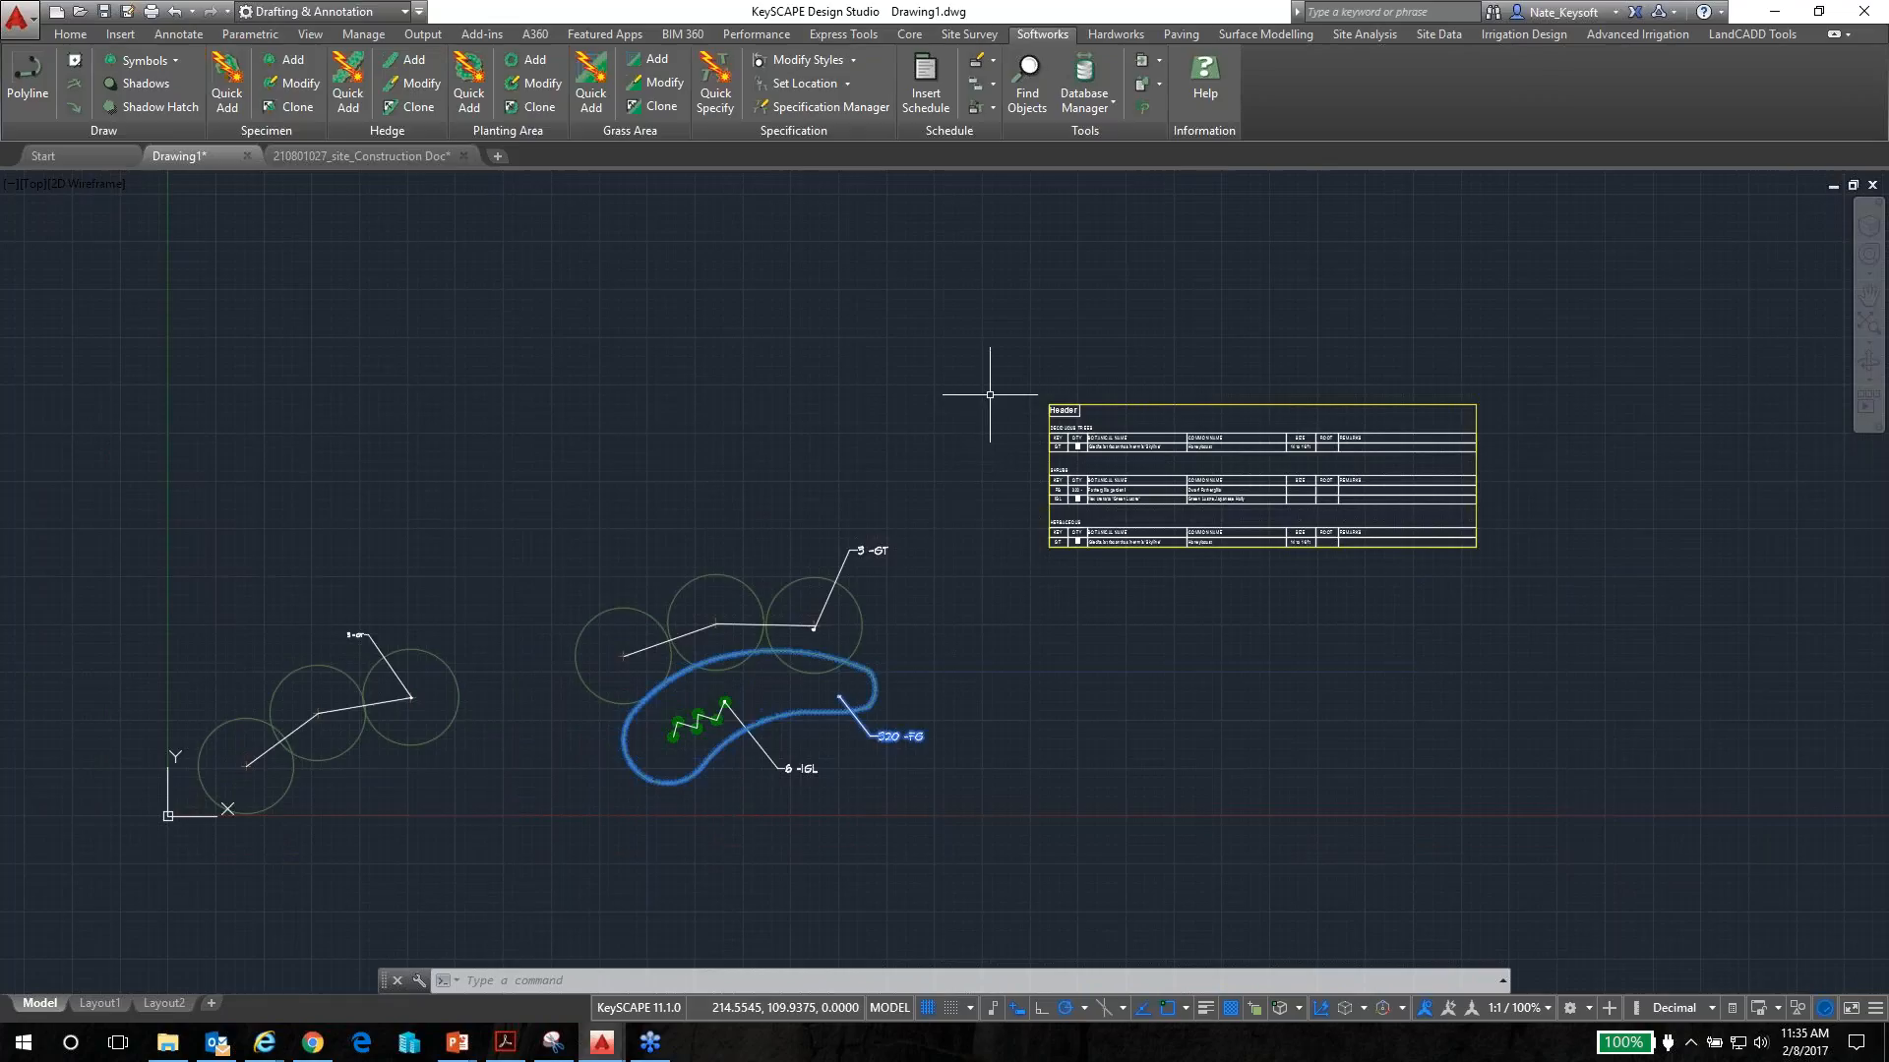
left_click(993, 107)
left_click(993, 87)
key("Escape")
type("RE")
key("Return")
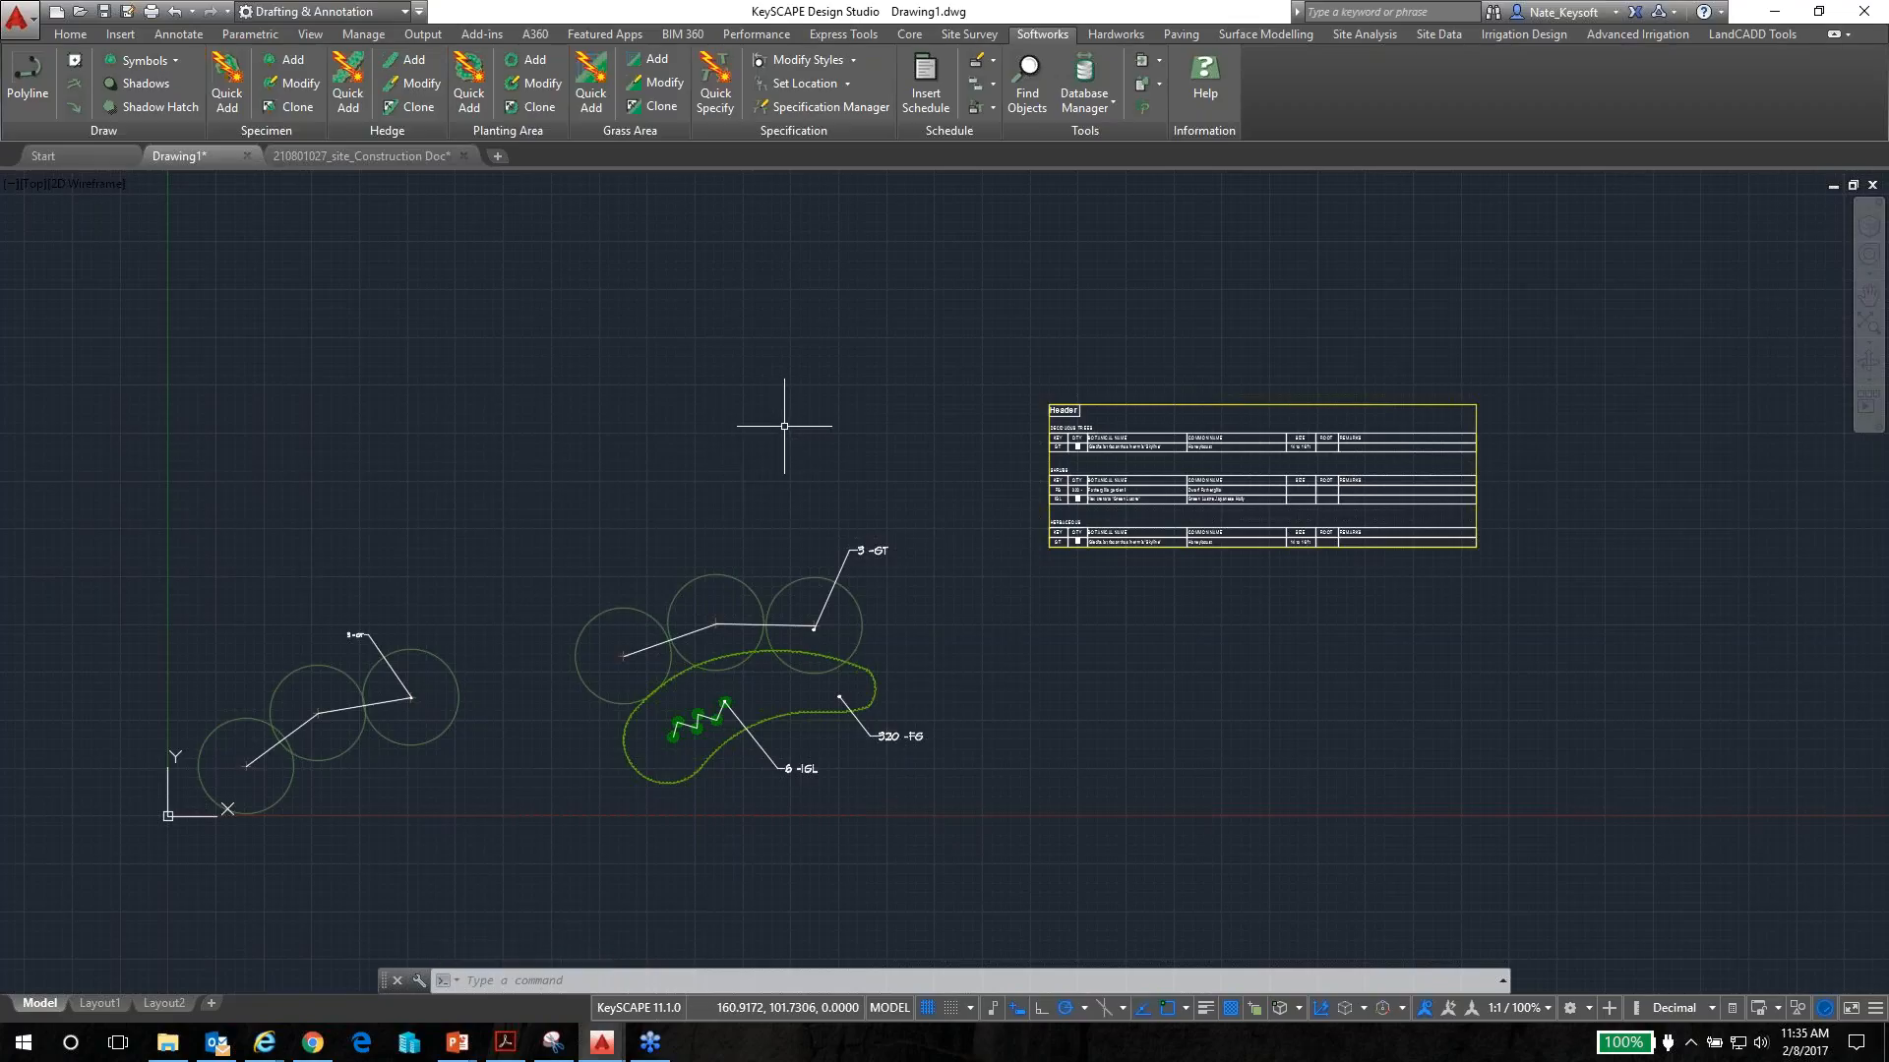
Add a caliper of 2 1/4 in. cal to the Gleditsia triacanthos inermis 'Skyline' specimen specification in the Specification Manager
left_click(859, 109)
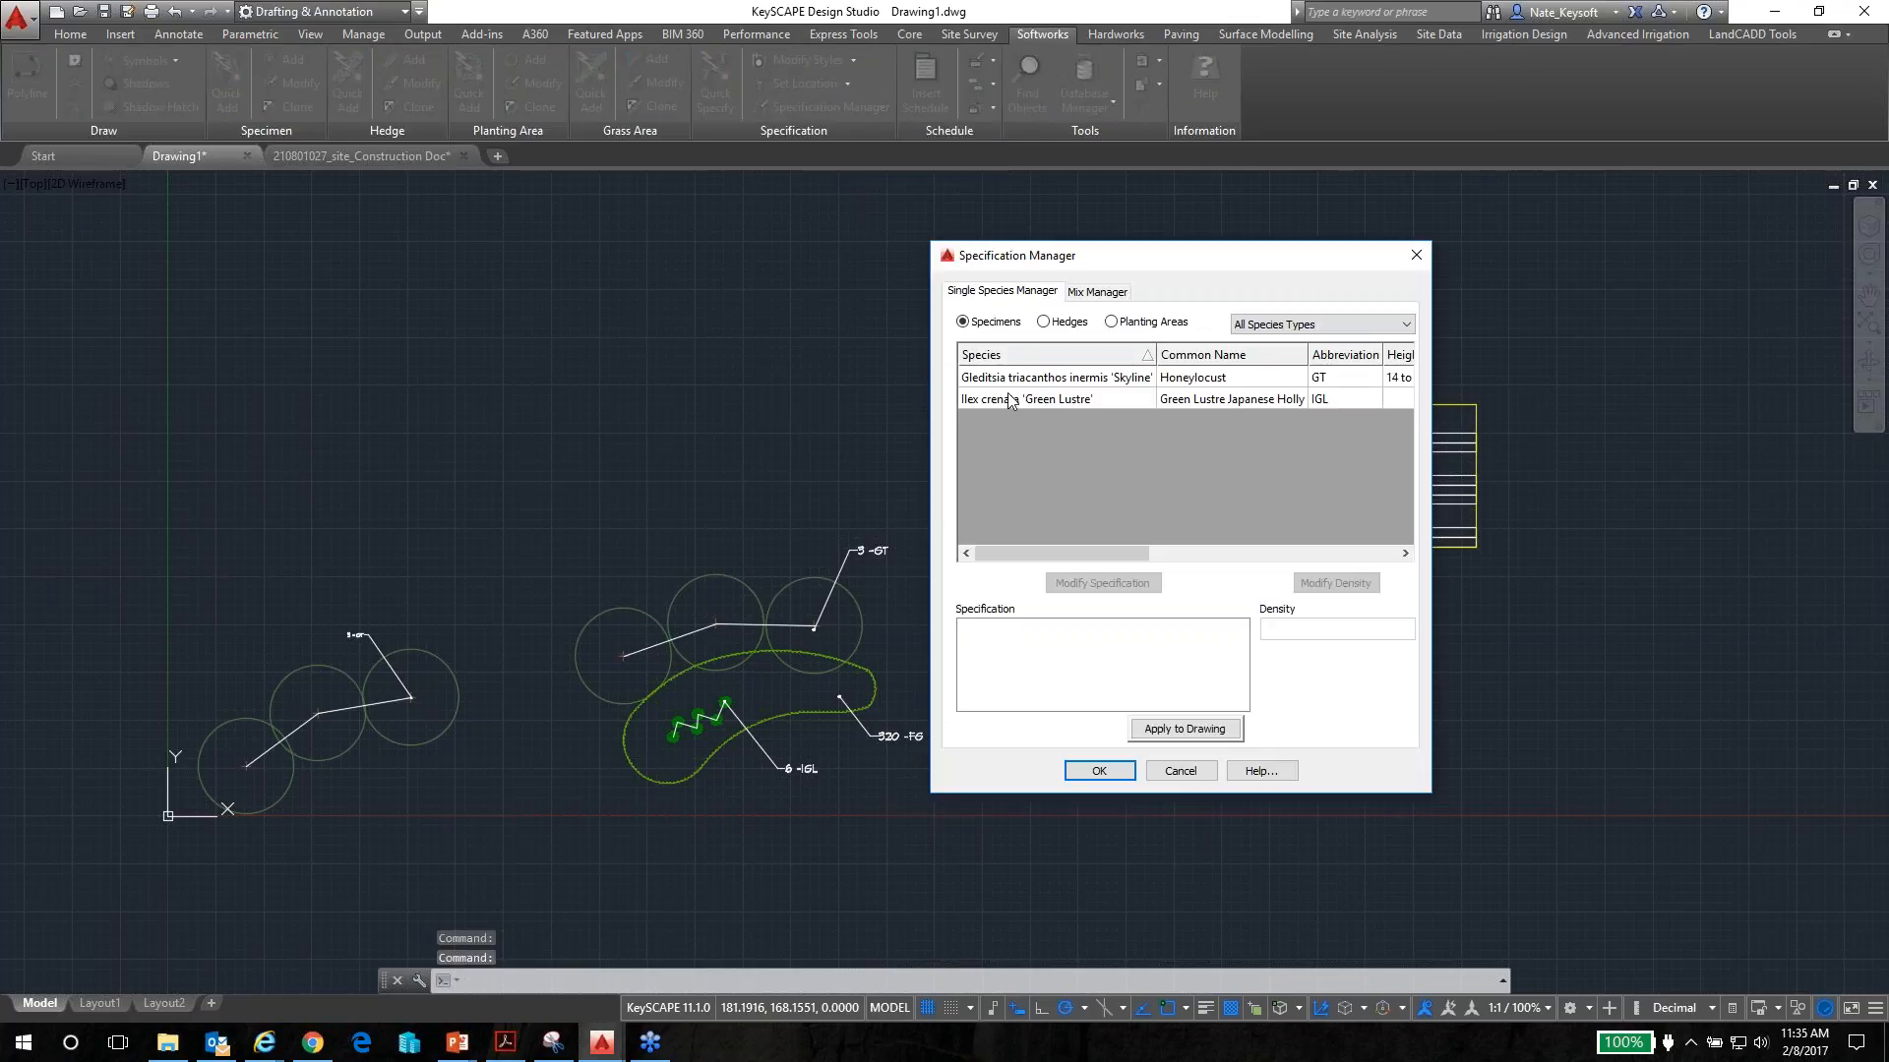
left_click(1083, 380)
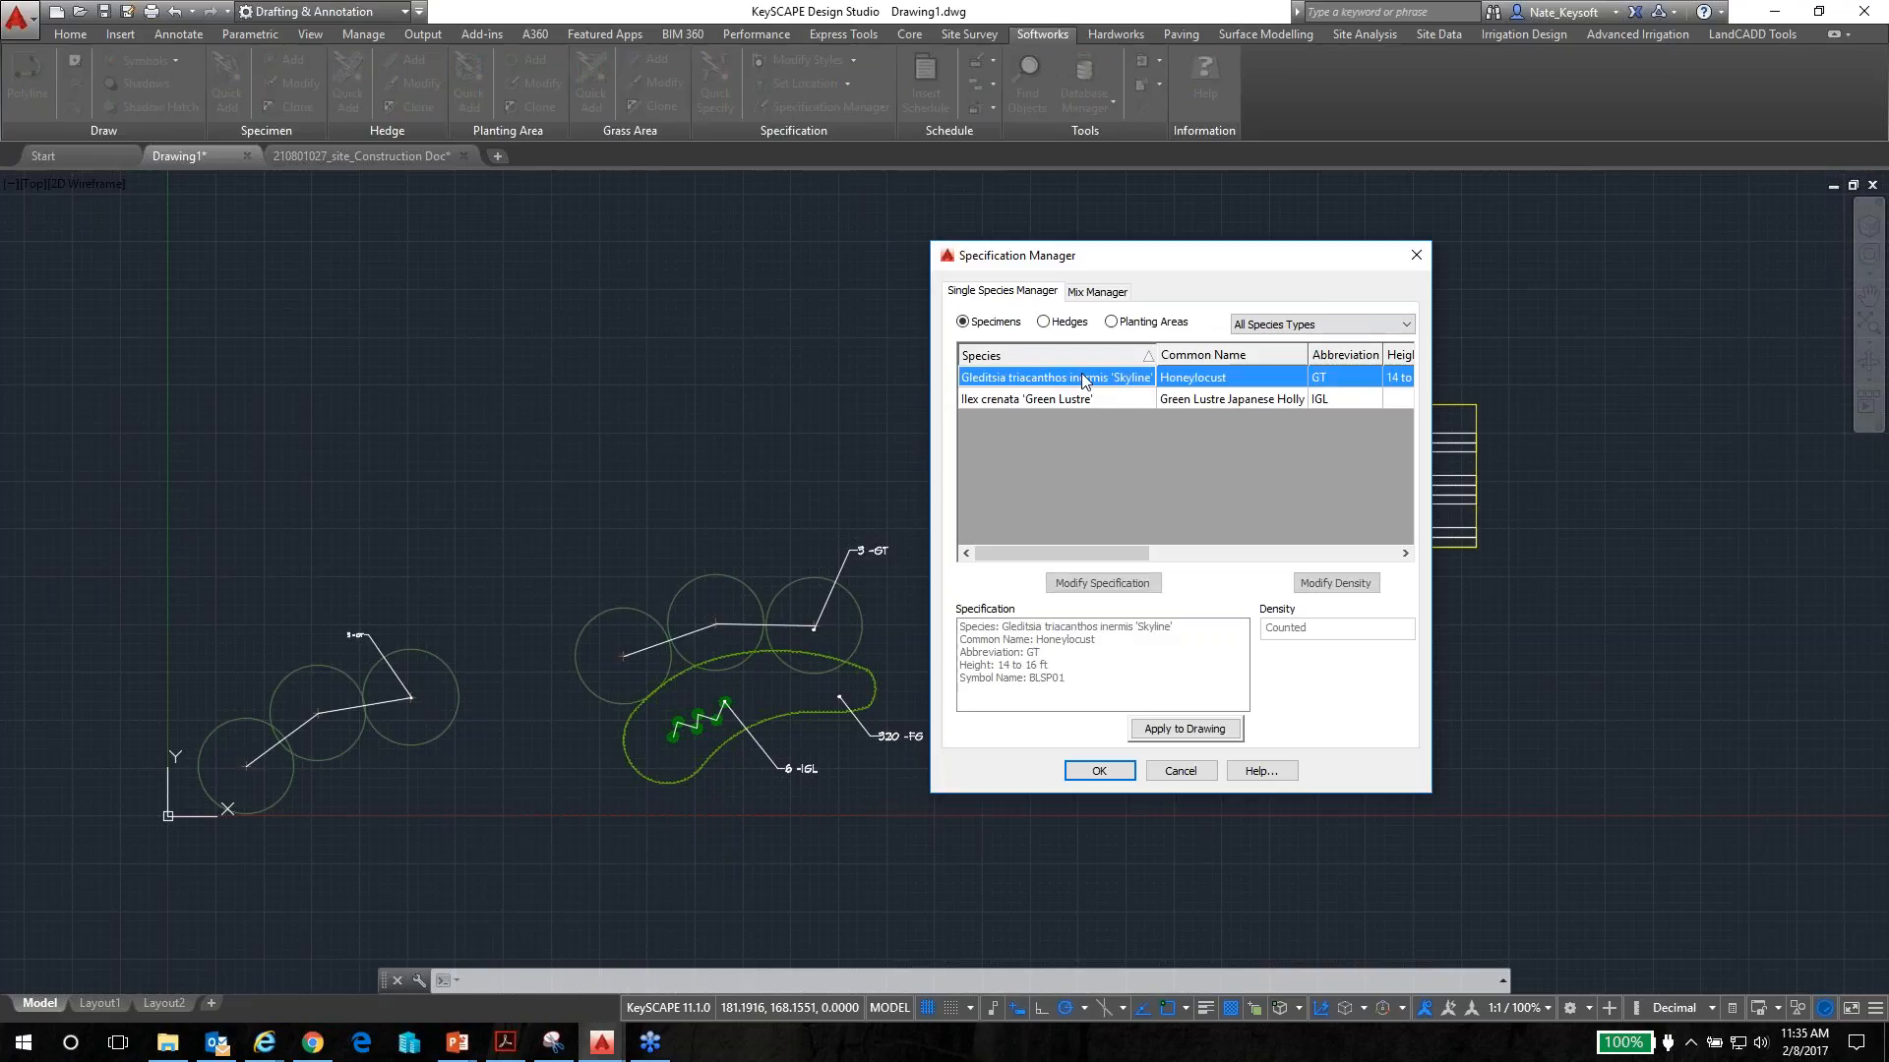
left_click(1093, 589)
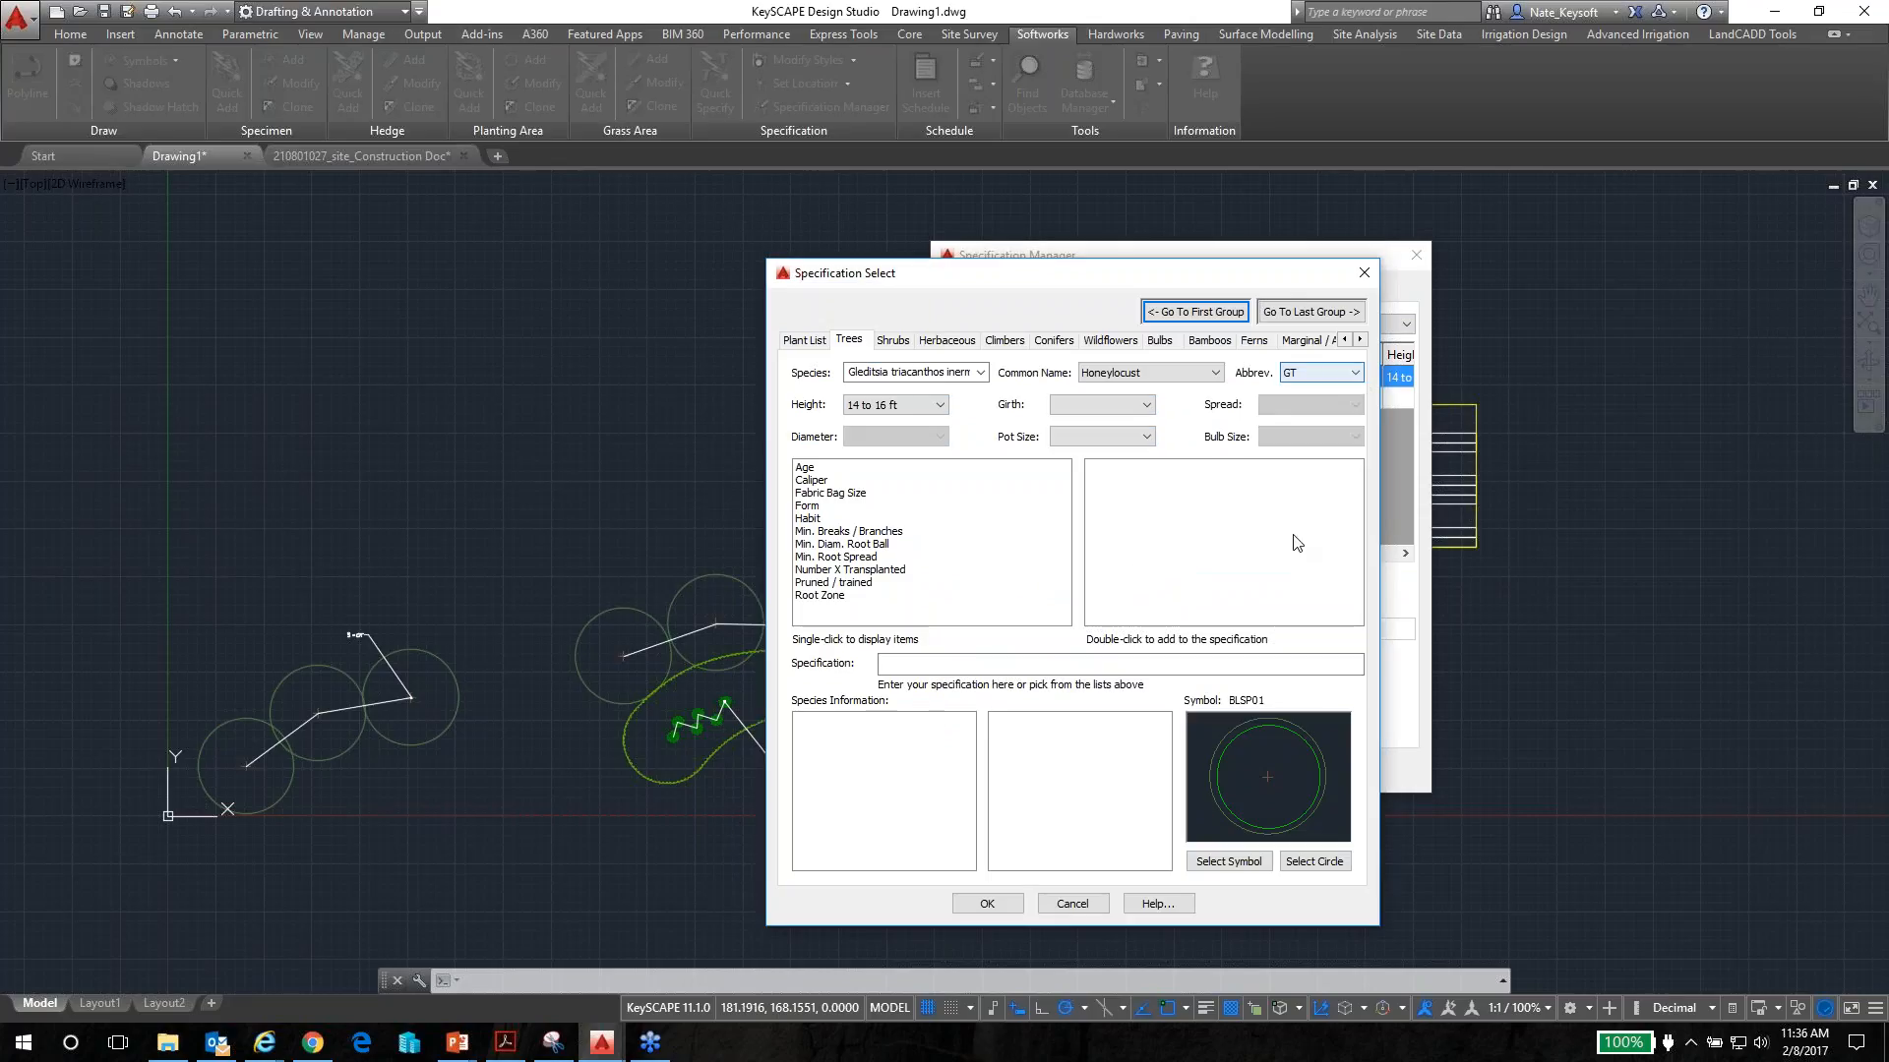
left_click(1350, 378)
left_click(1319, 391)
left_click(812, 481)
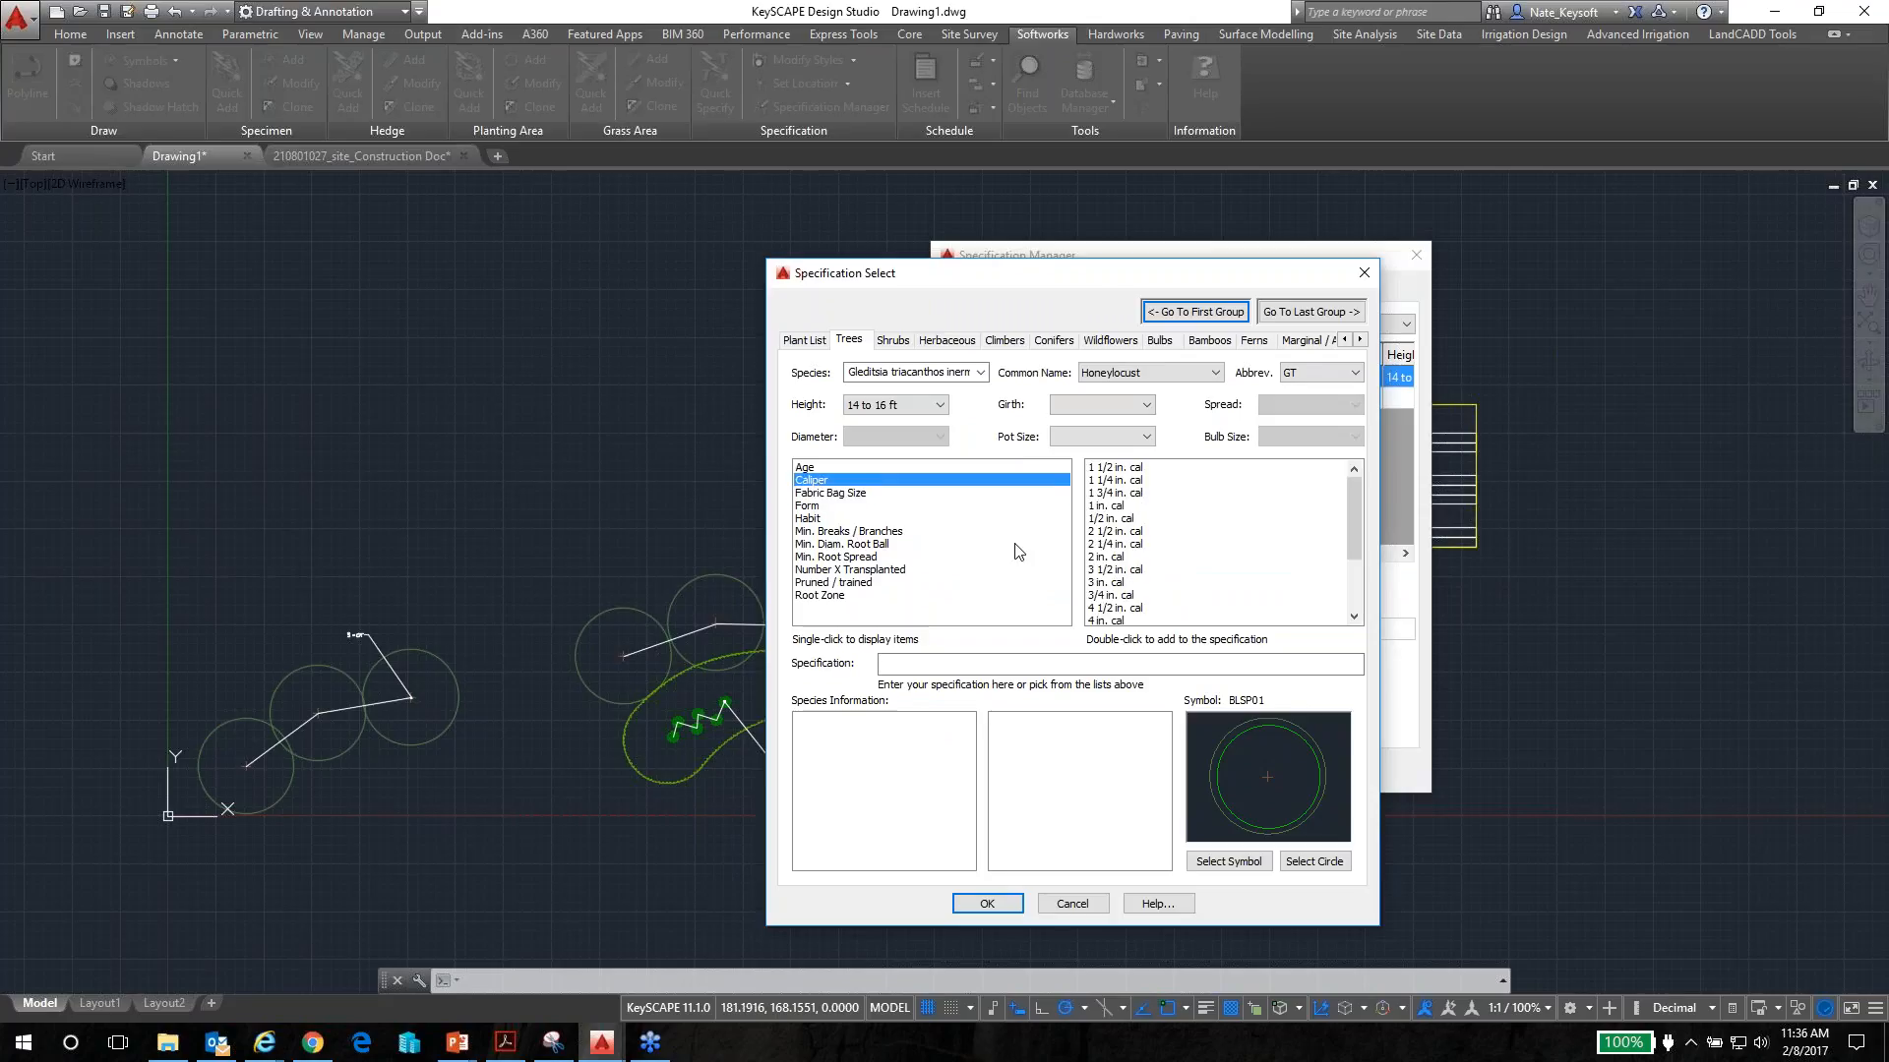
double_click(1116, 544)
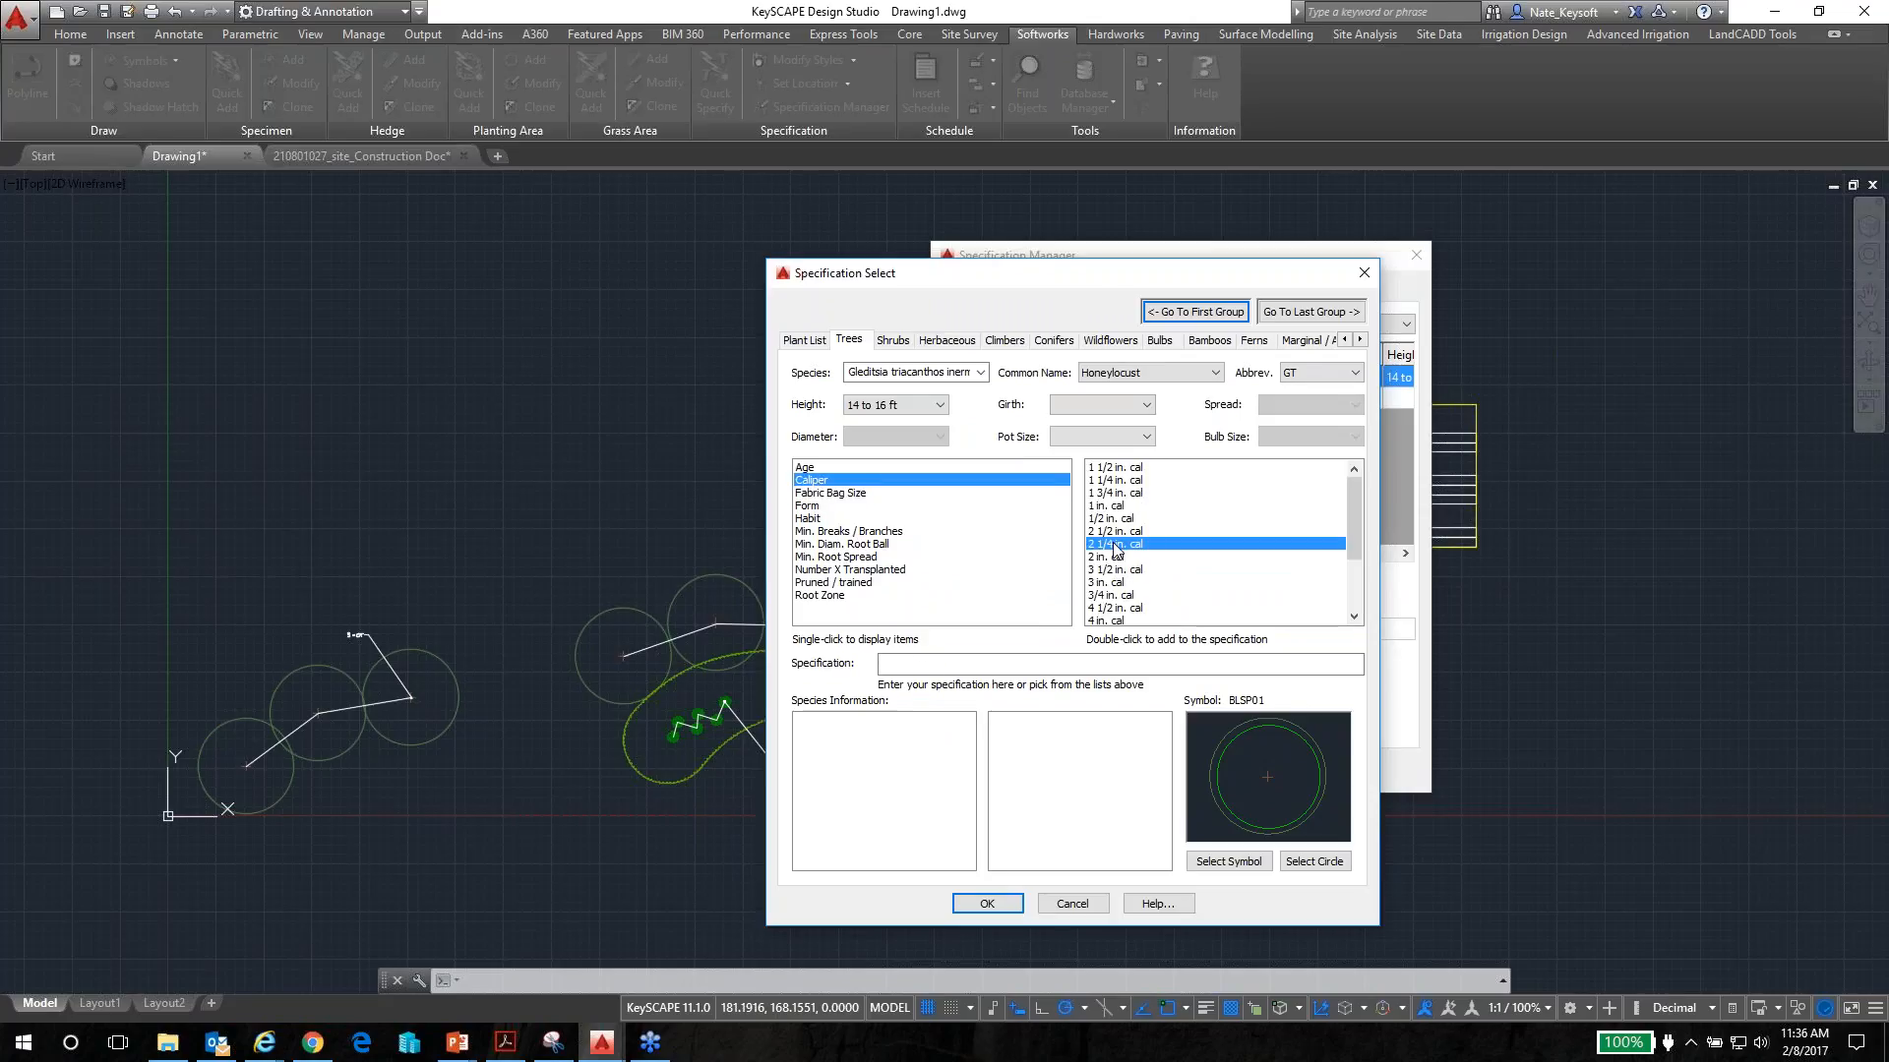
Give the Honeylocust specification the 3D tree symbol BL3D02 and apply the modified specification to the drawing
left_click(1215, 859)
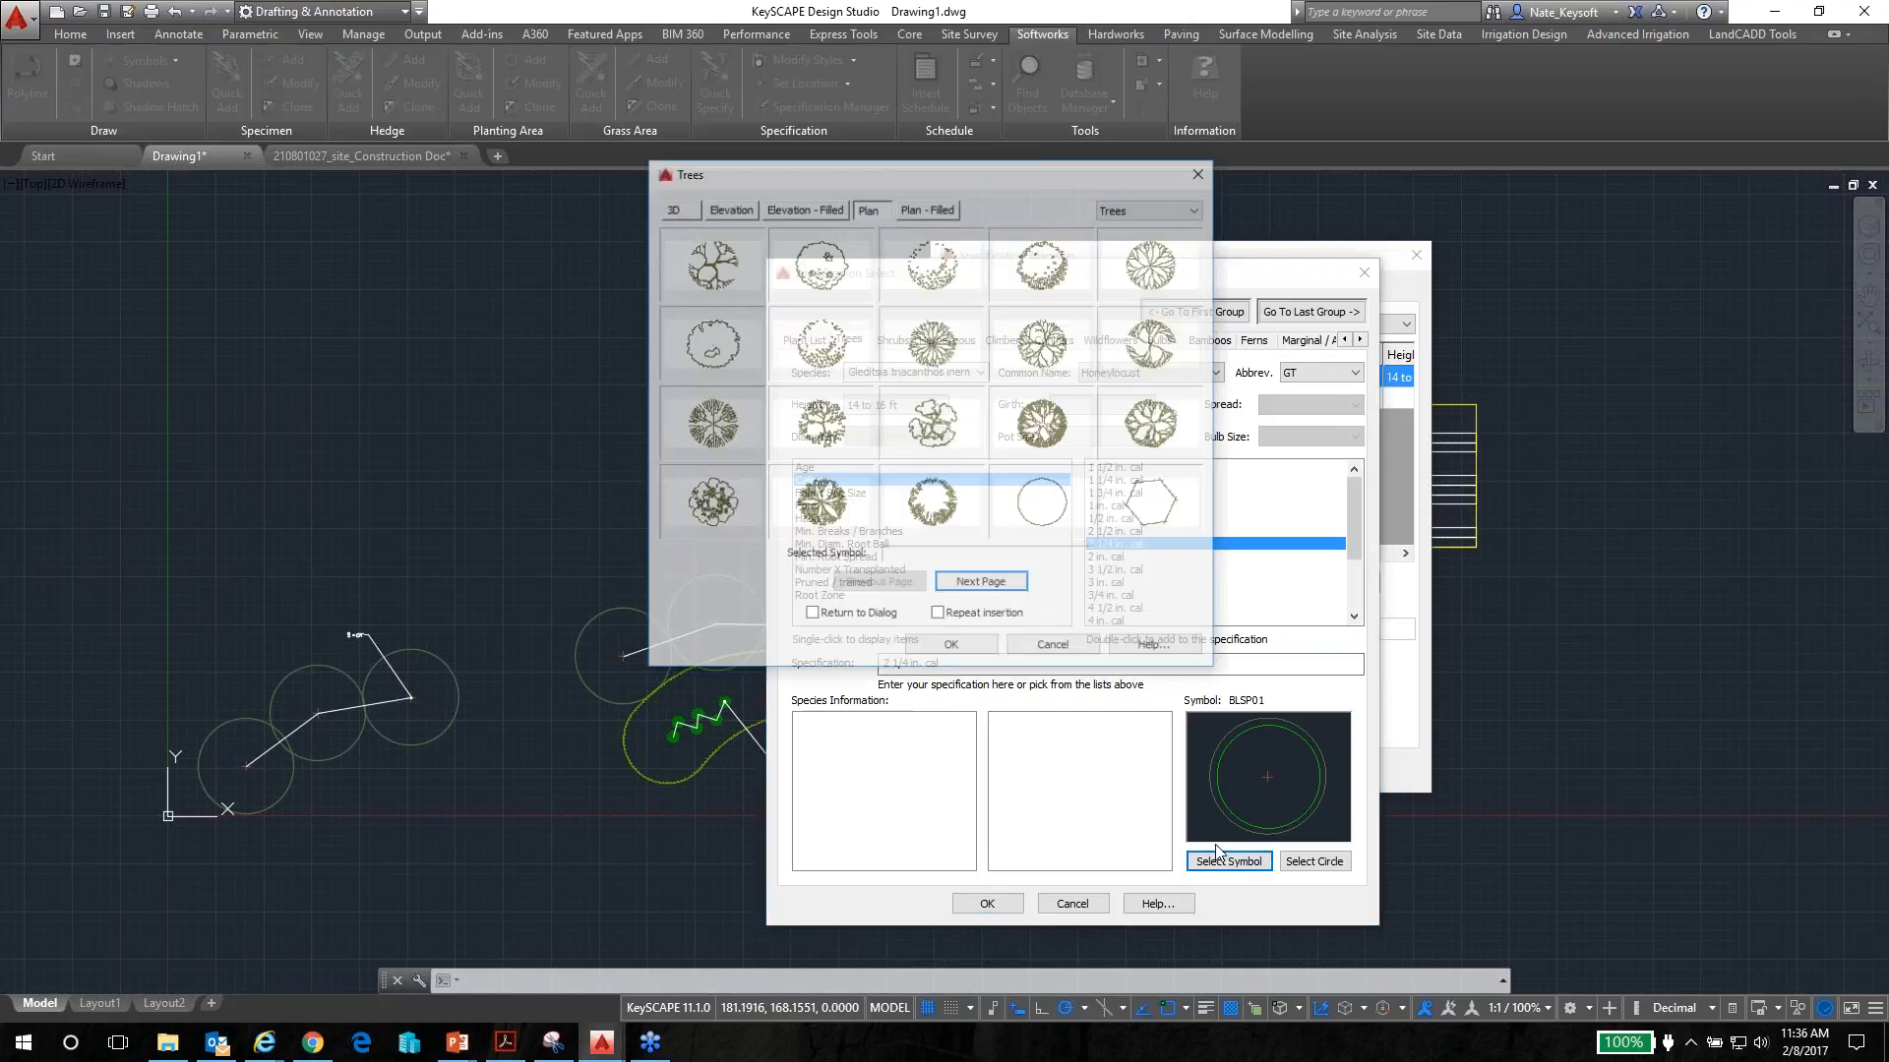
left_click(913, 209)
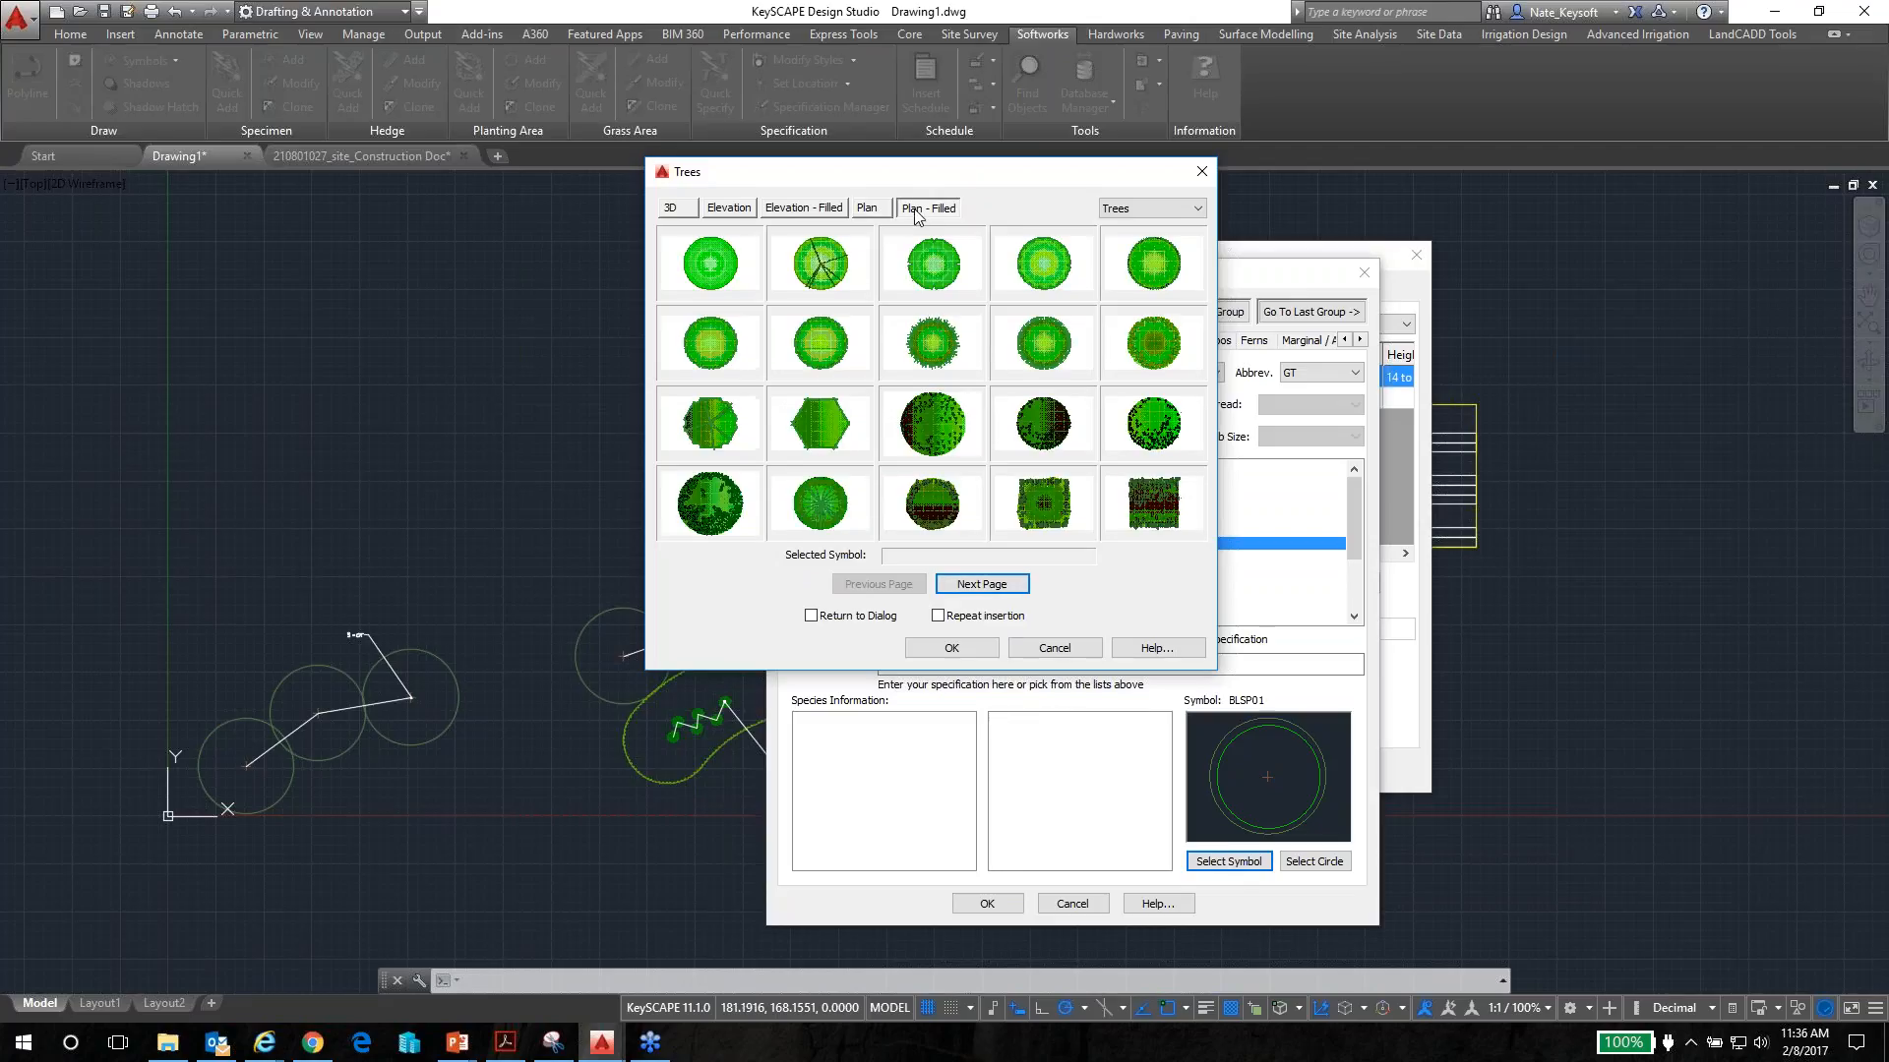
left_click(672, 210)
double_click(834, 272)
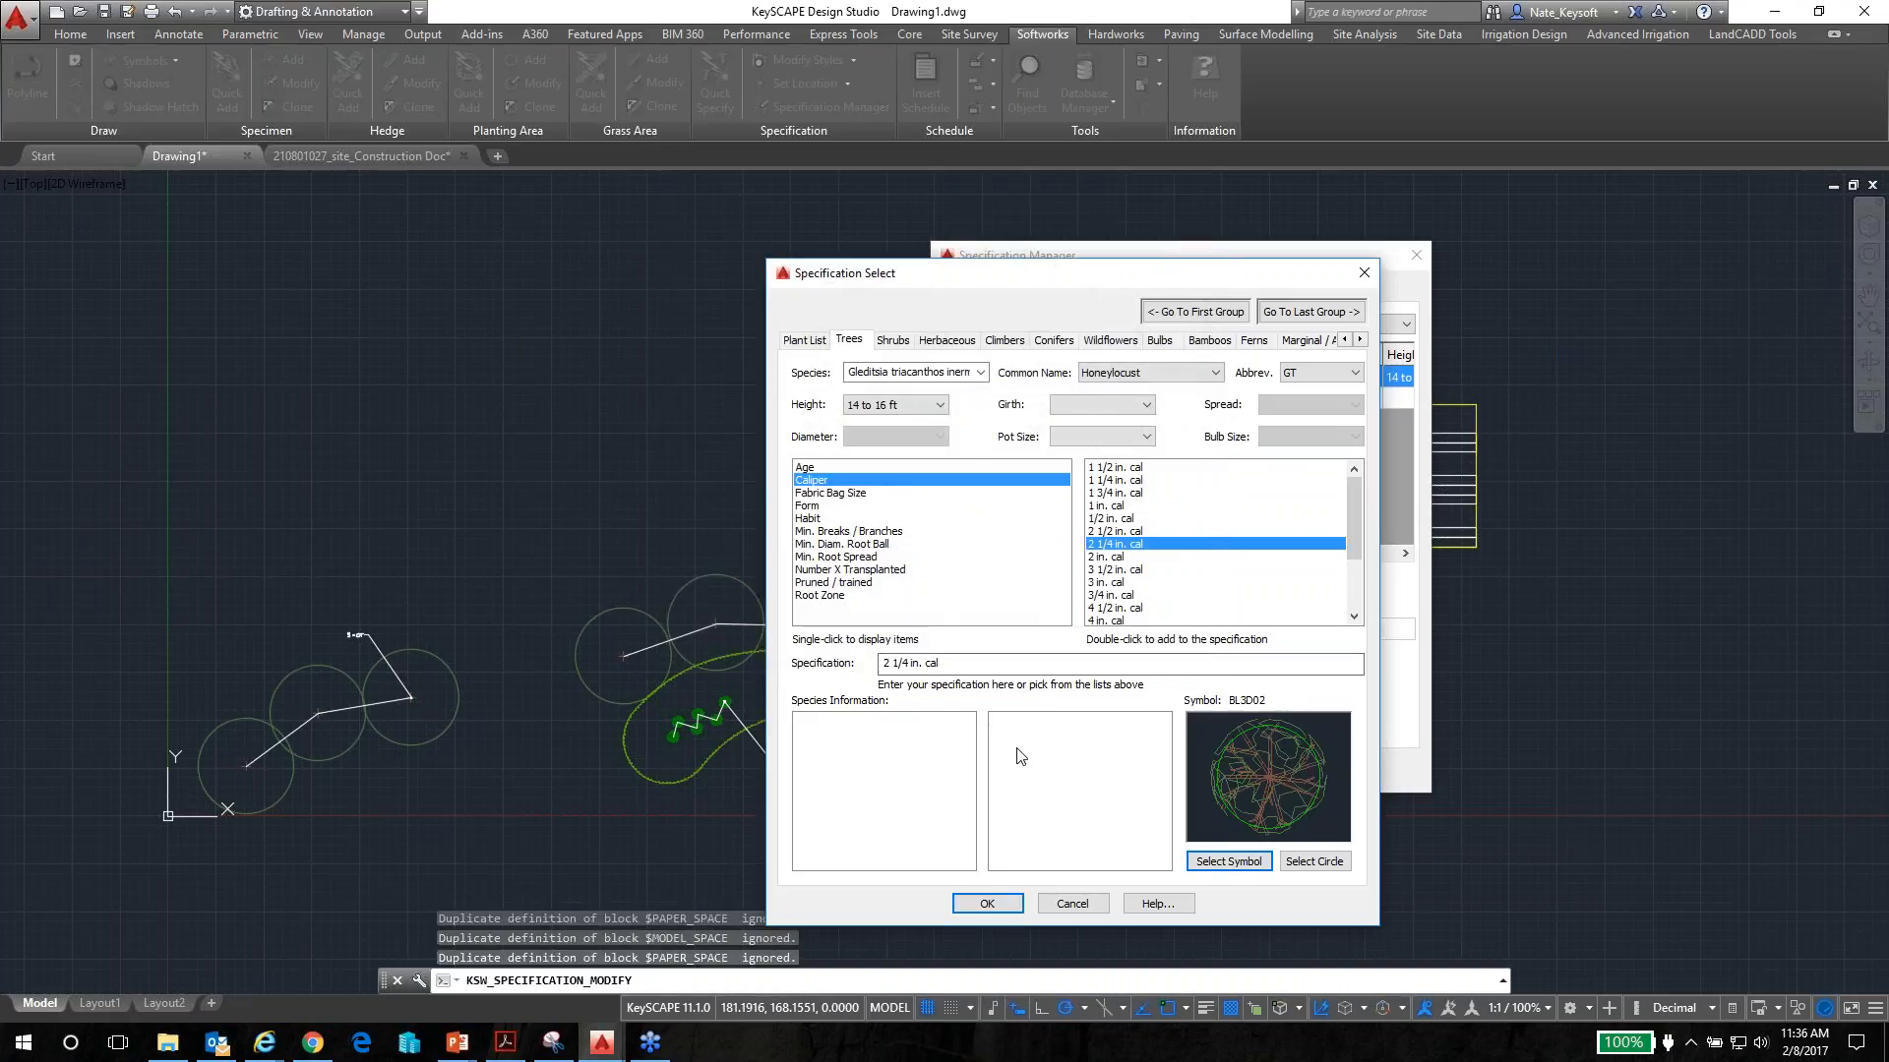
left_click(988, 904)
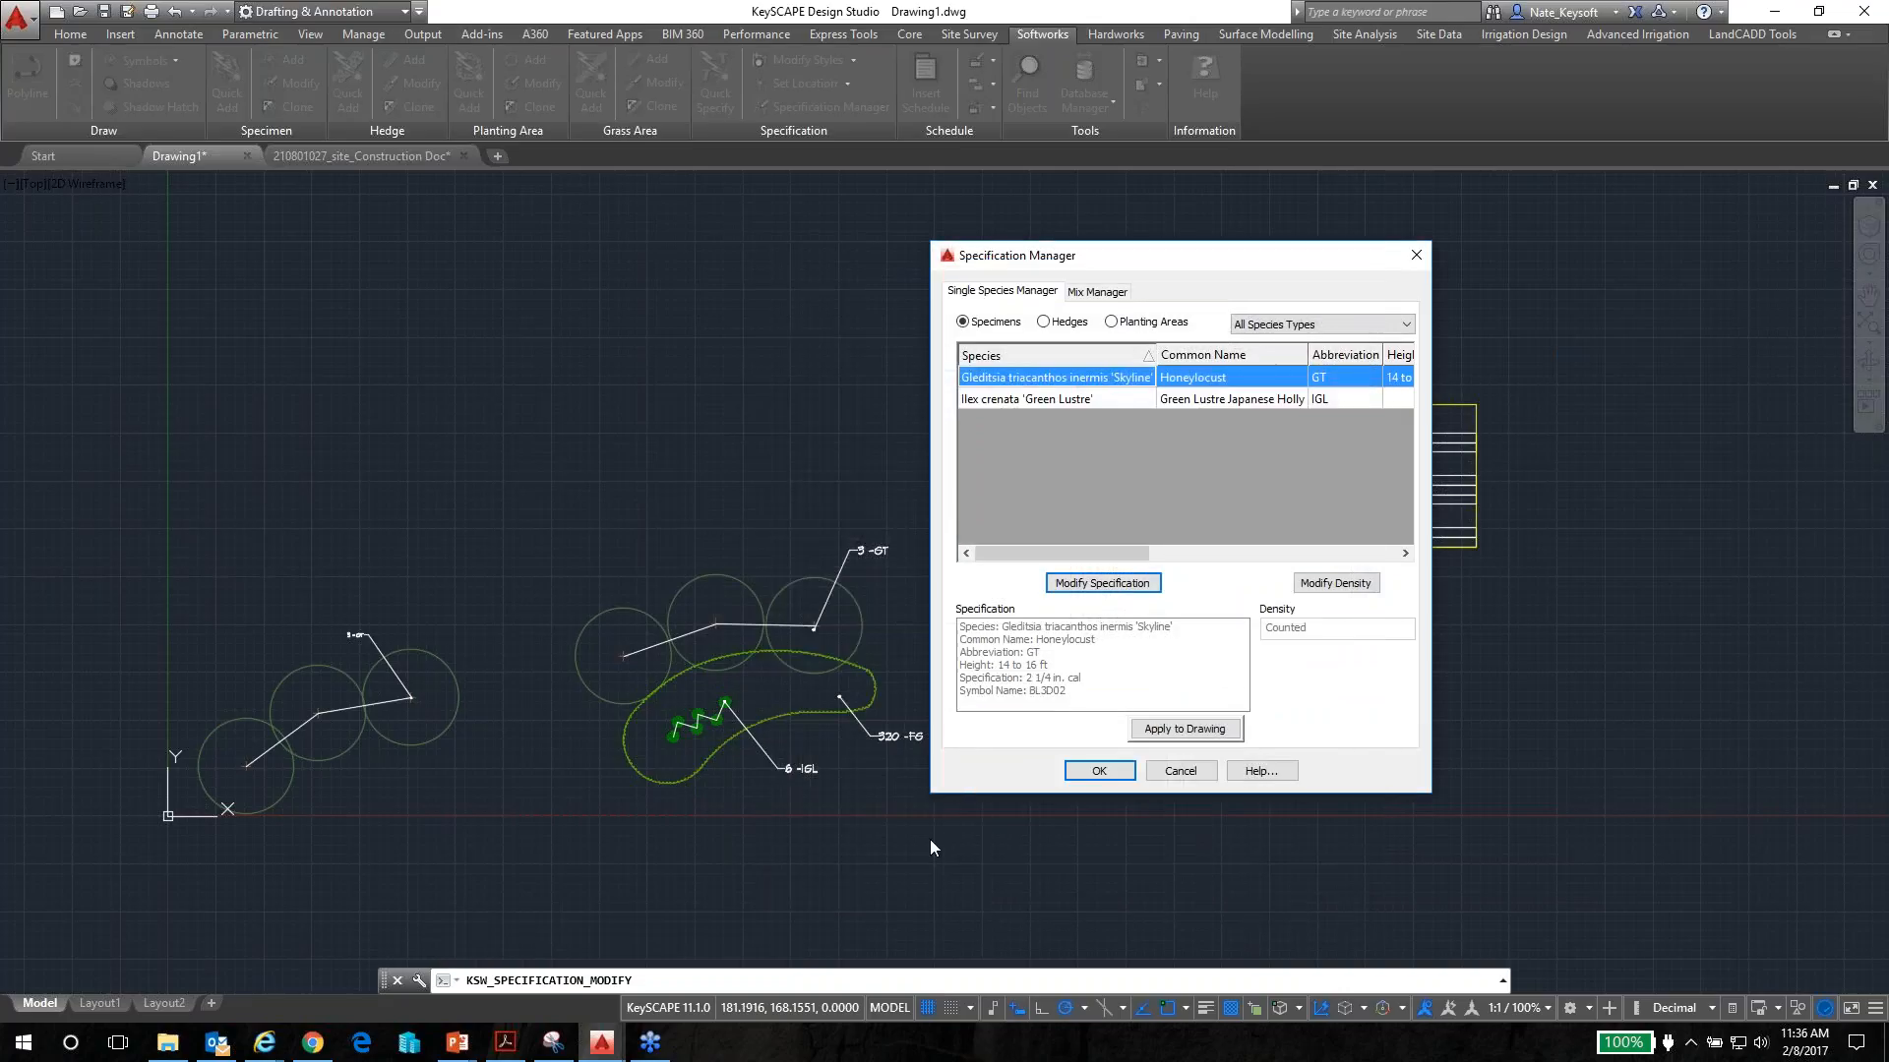
left_click(1210, 729)
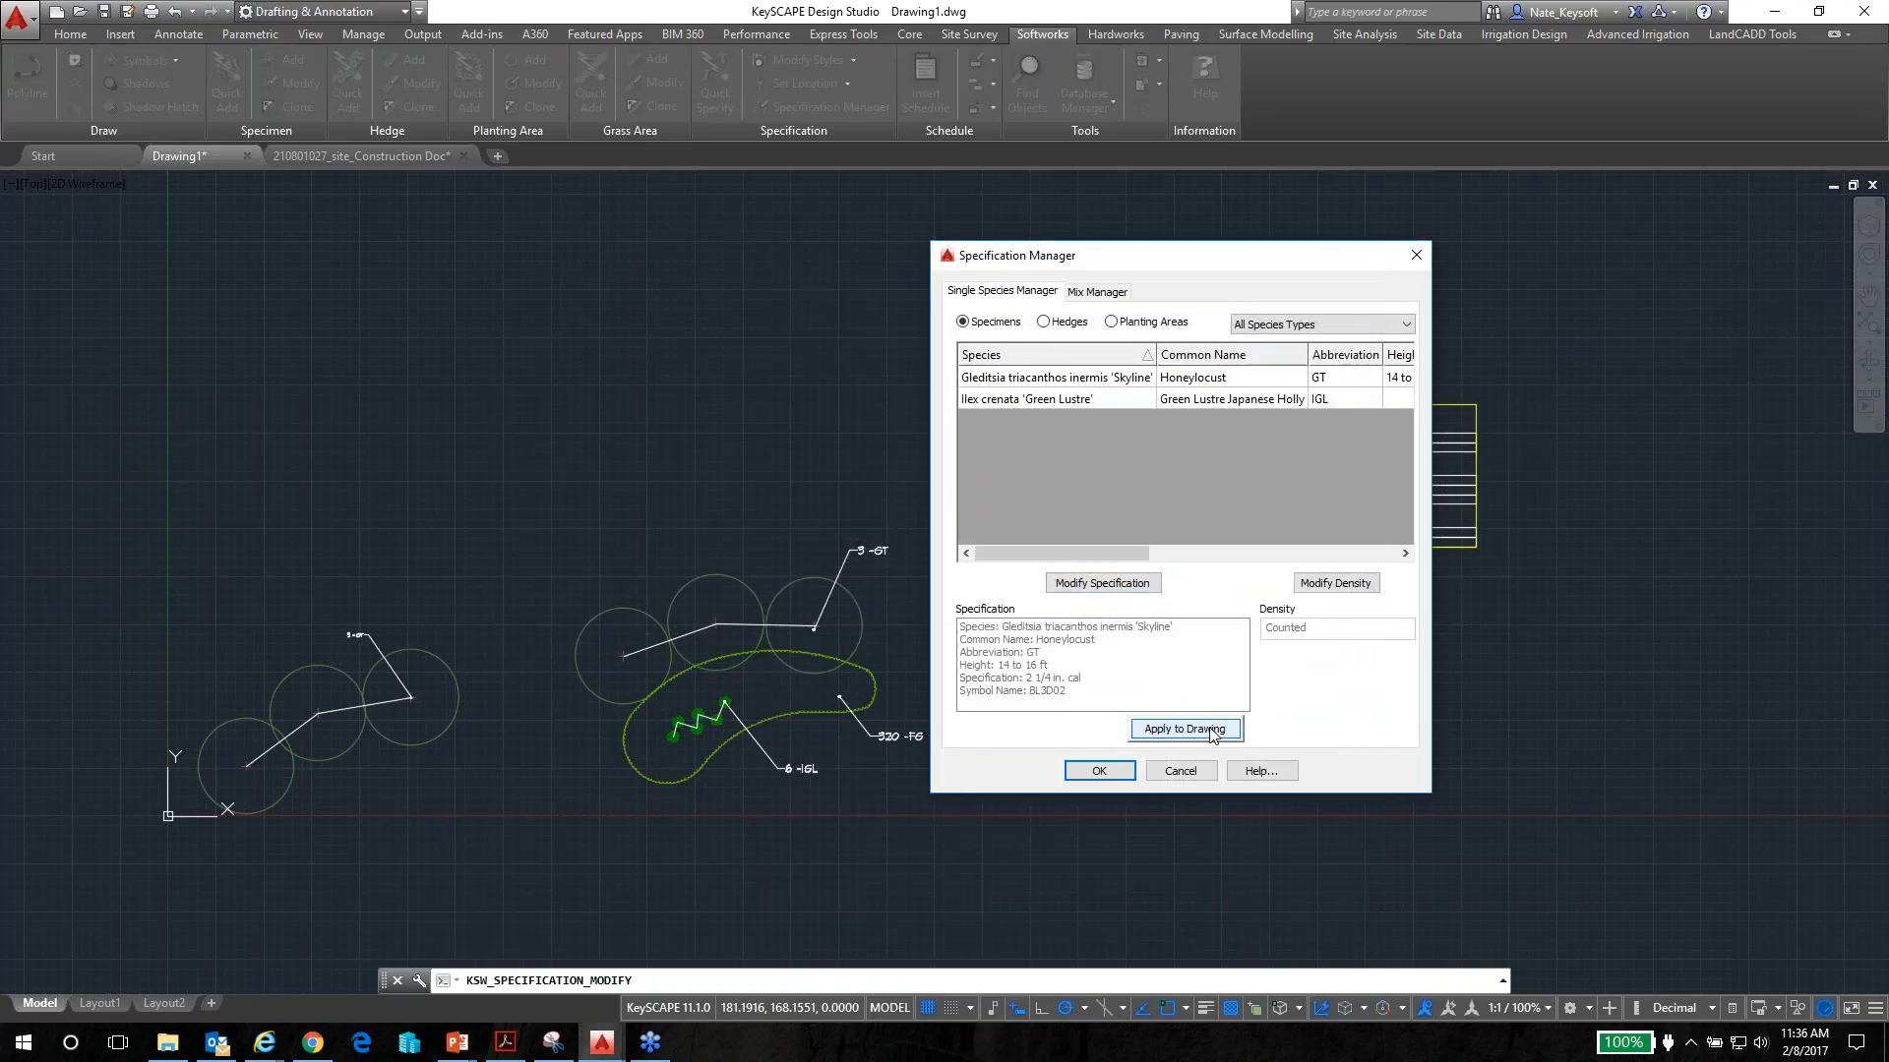
Set the Fothergilla gardenii planting area density to 1 ft plant centers, apply it to the drawing and close the Specification Manager
left_click(1050, 398)
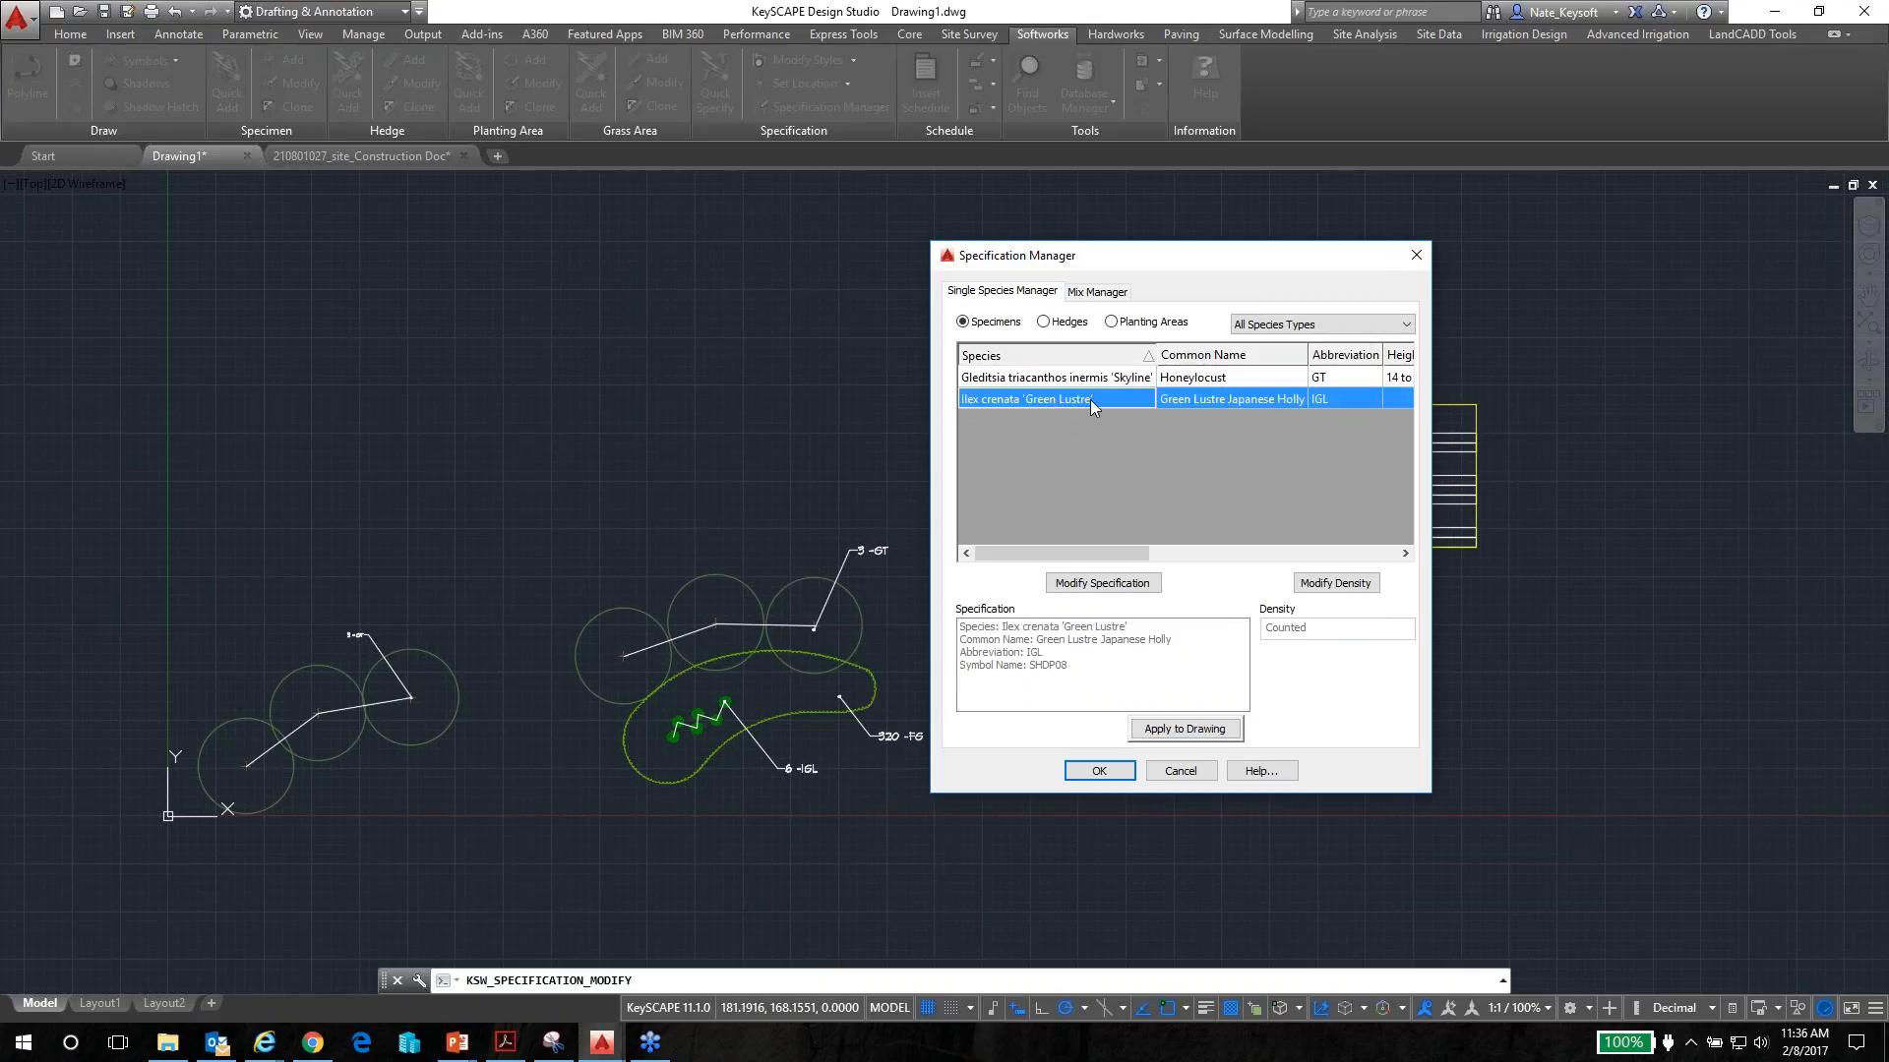
left_click(1112, 323)
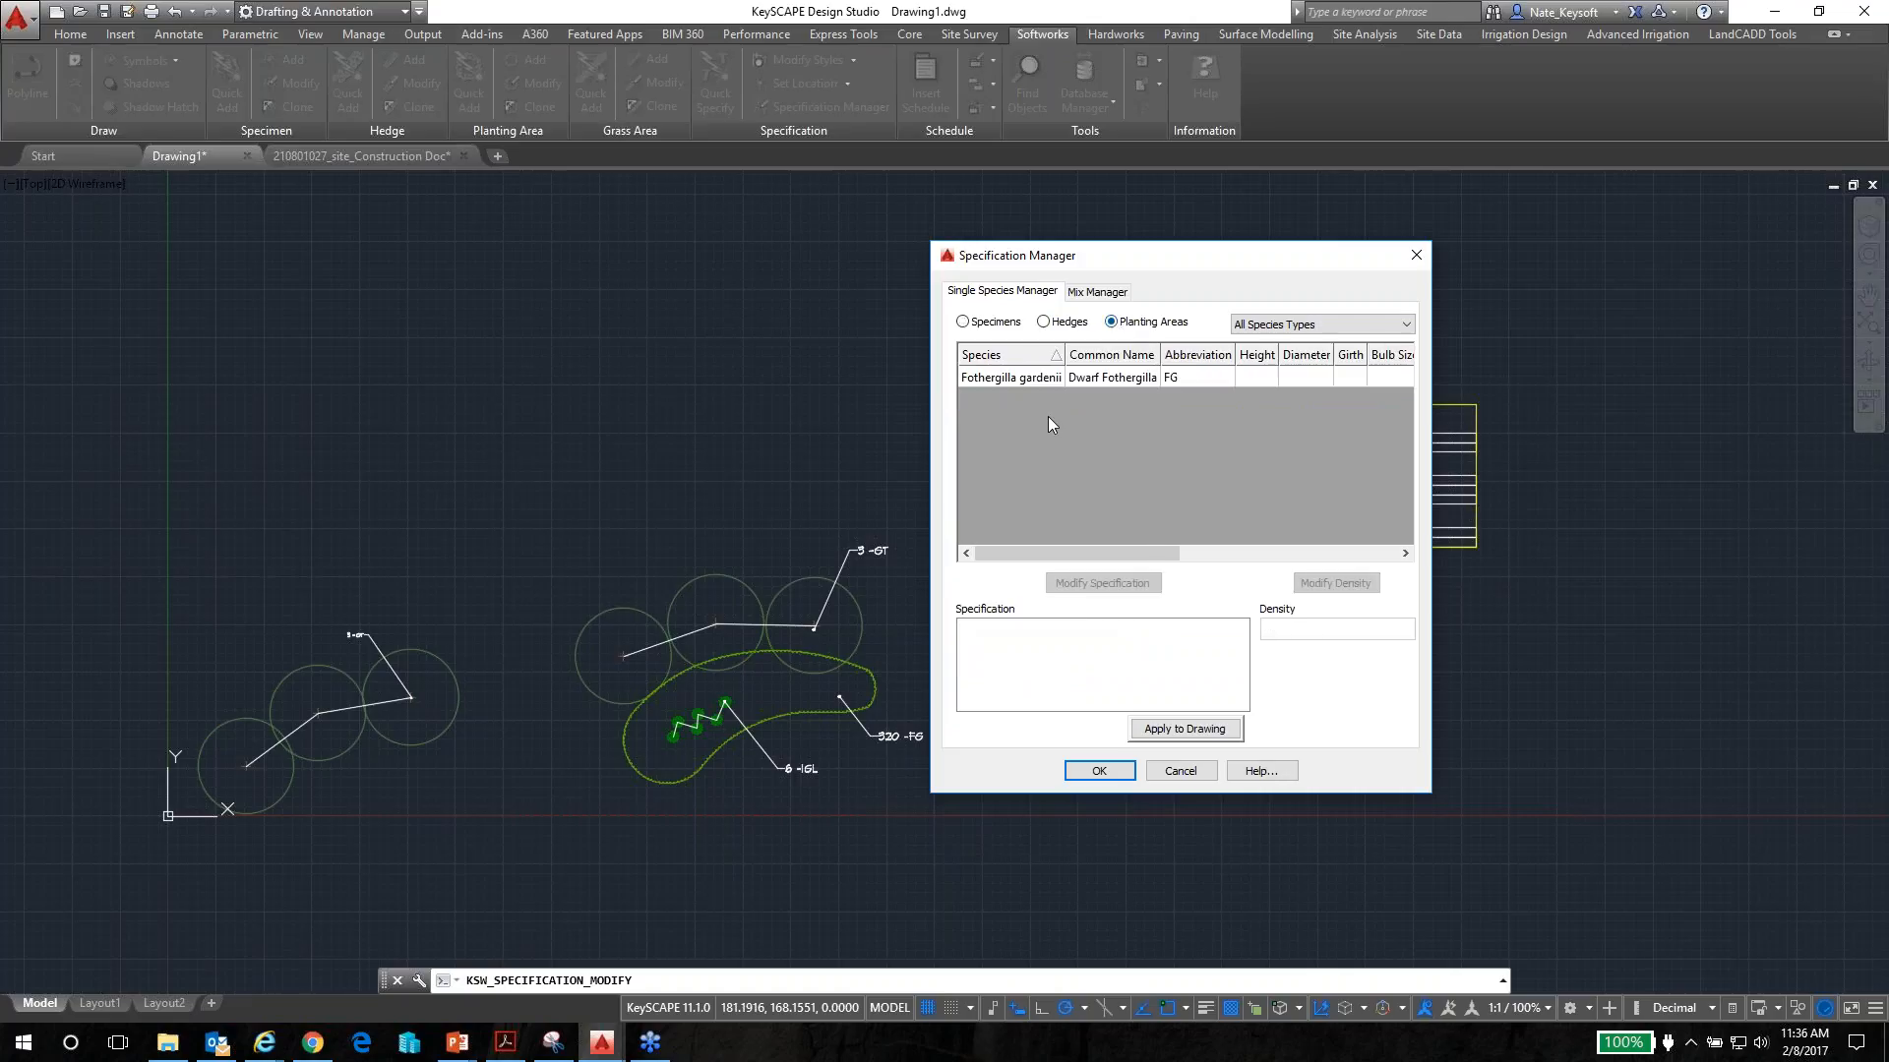
left_click(988, 382)
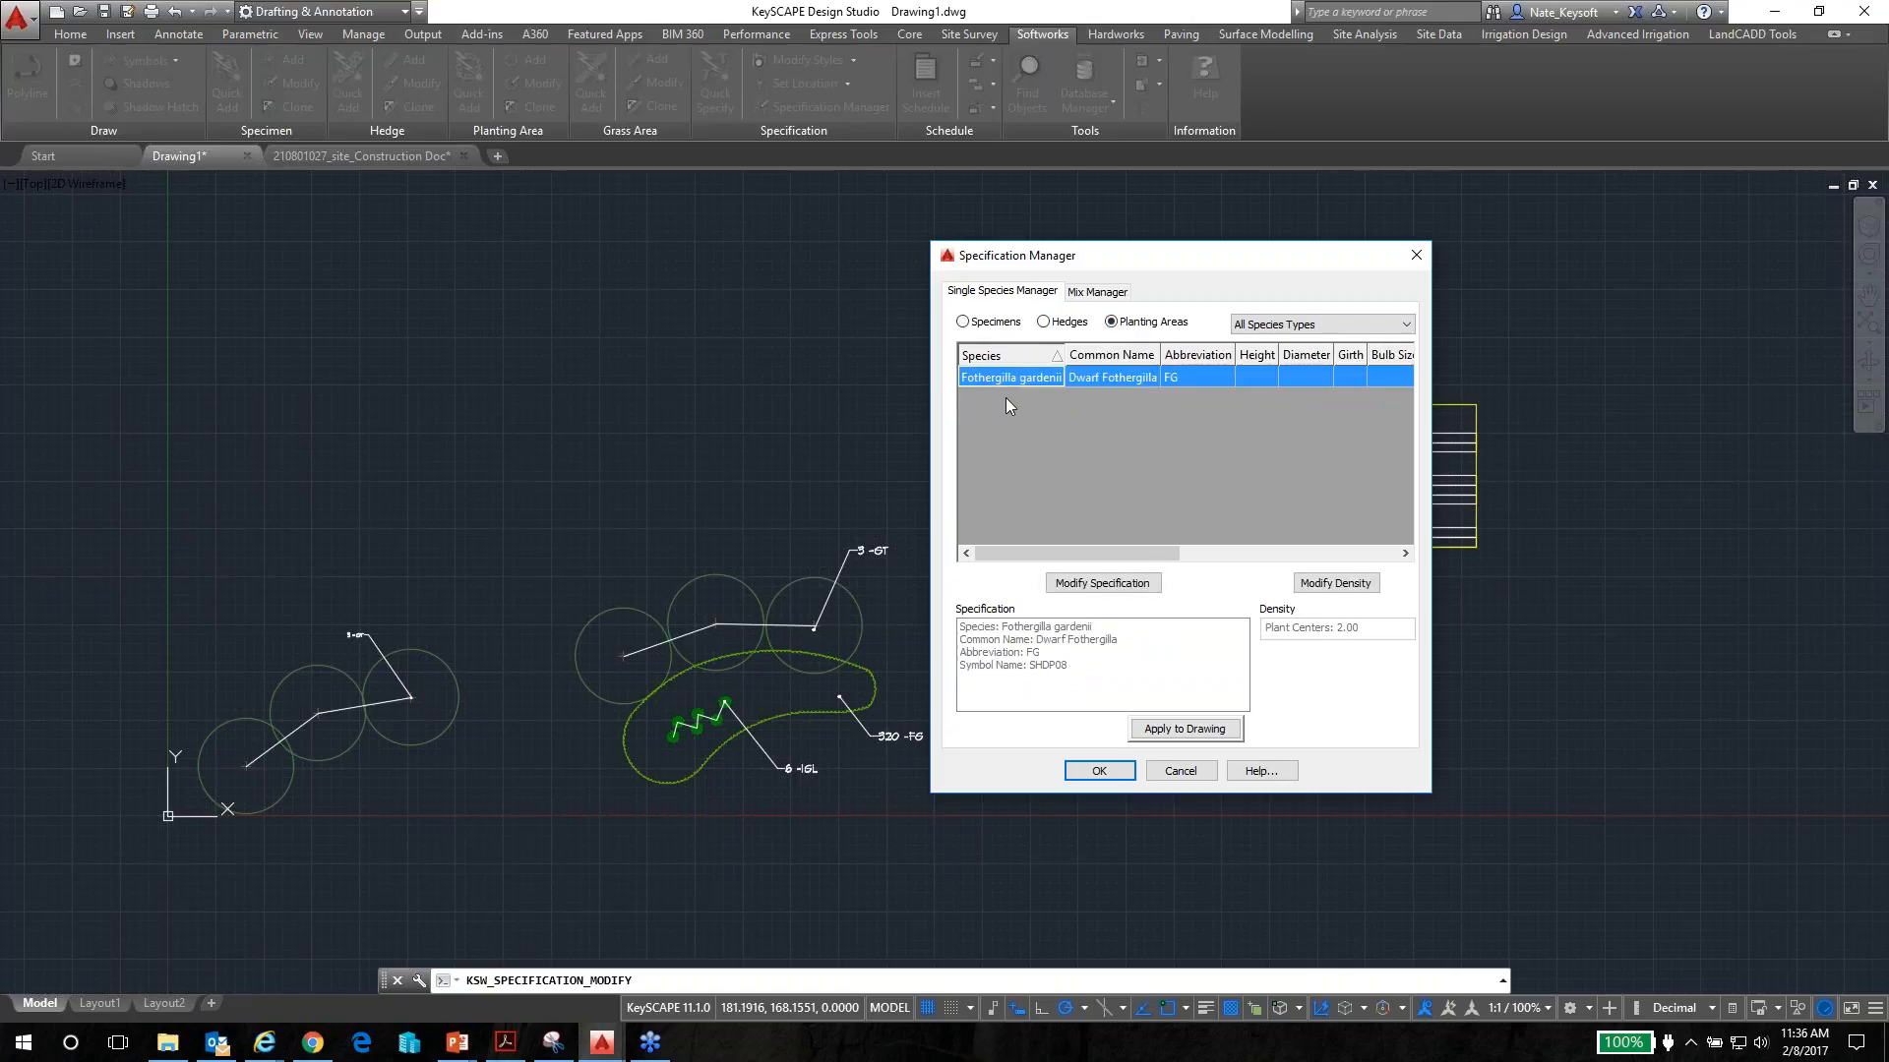
left_click(1342, 587)
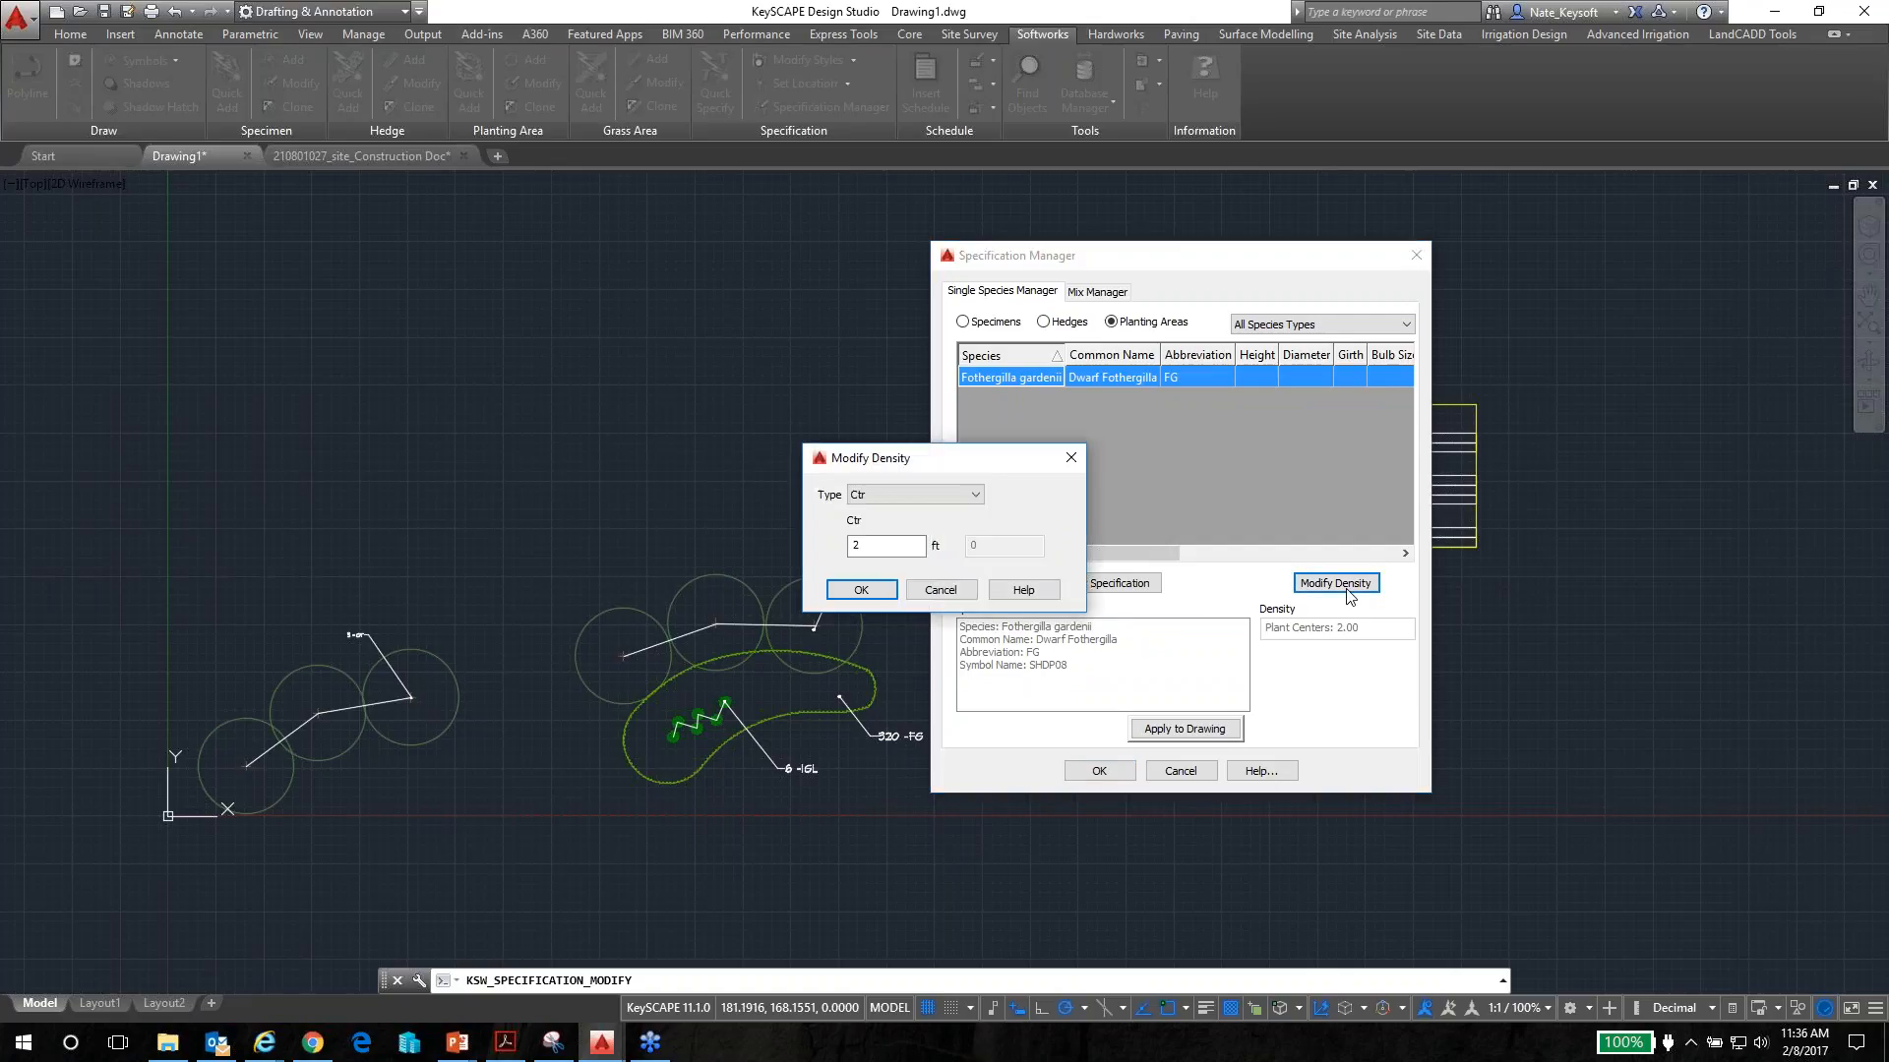
left_click_drag(861, 547, 839, 550)
type("1")
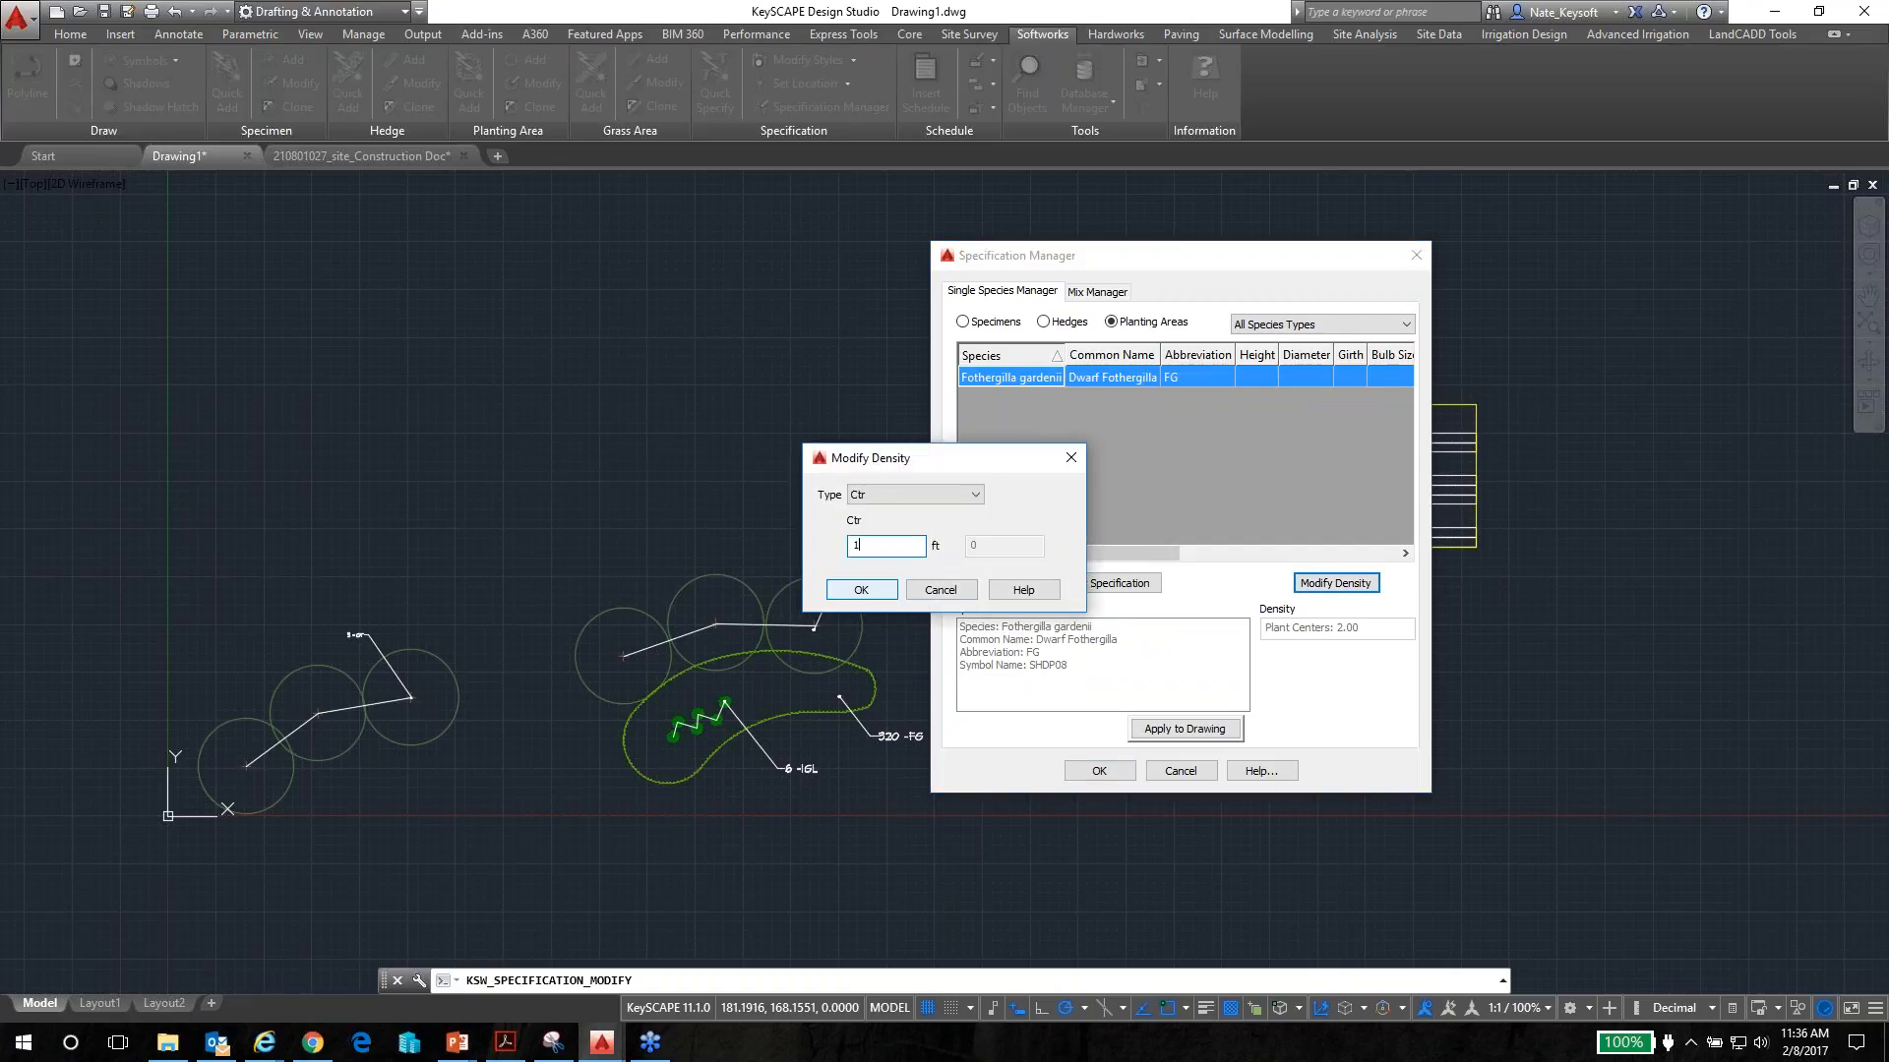
left_click(861, 589)
left_click(1189, 728)
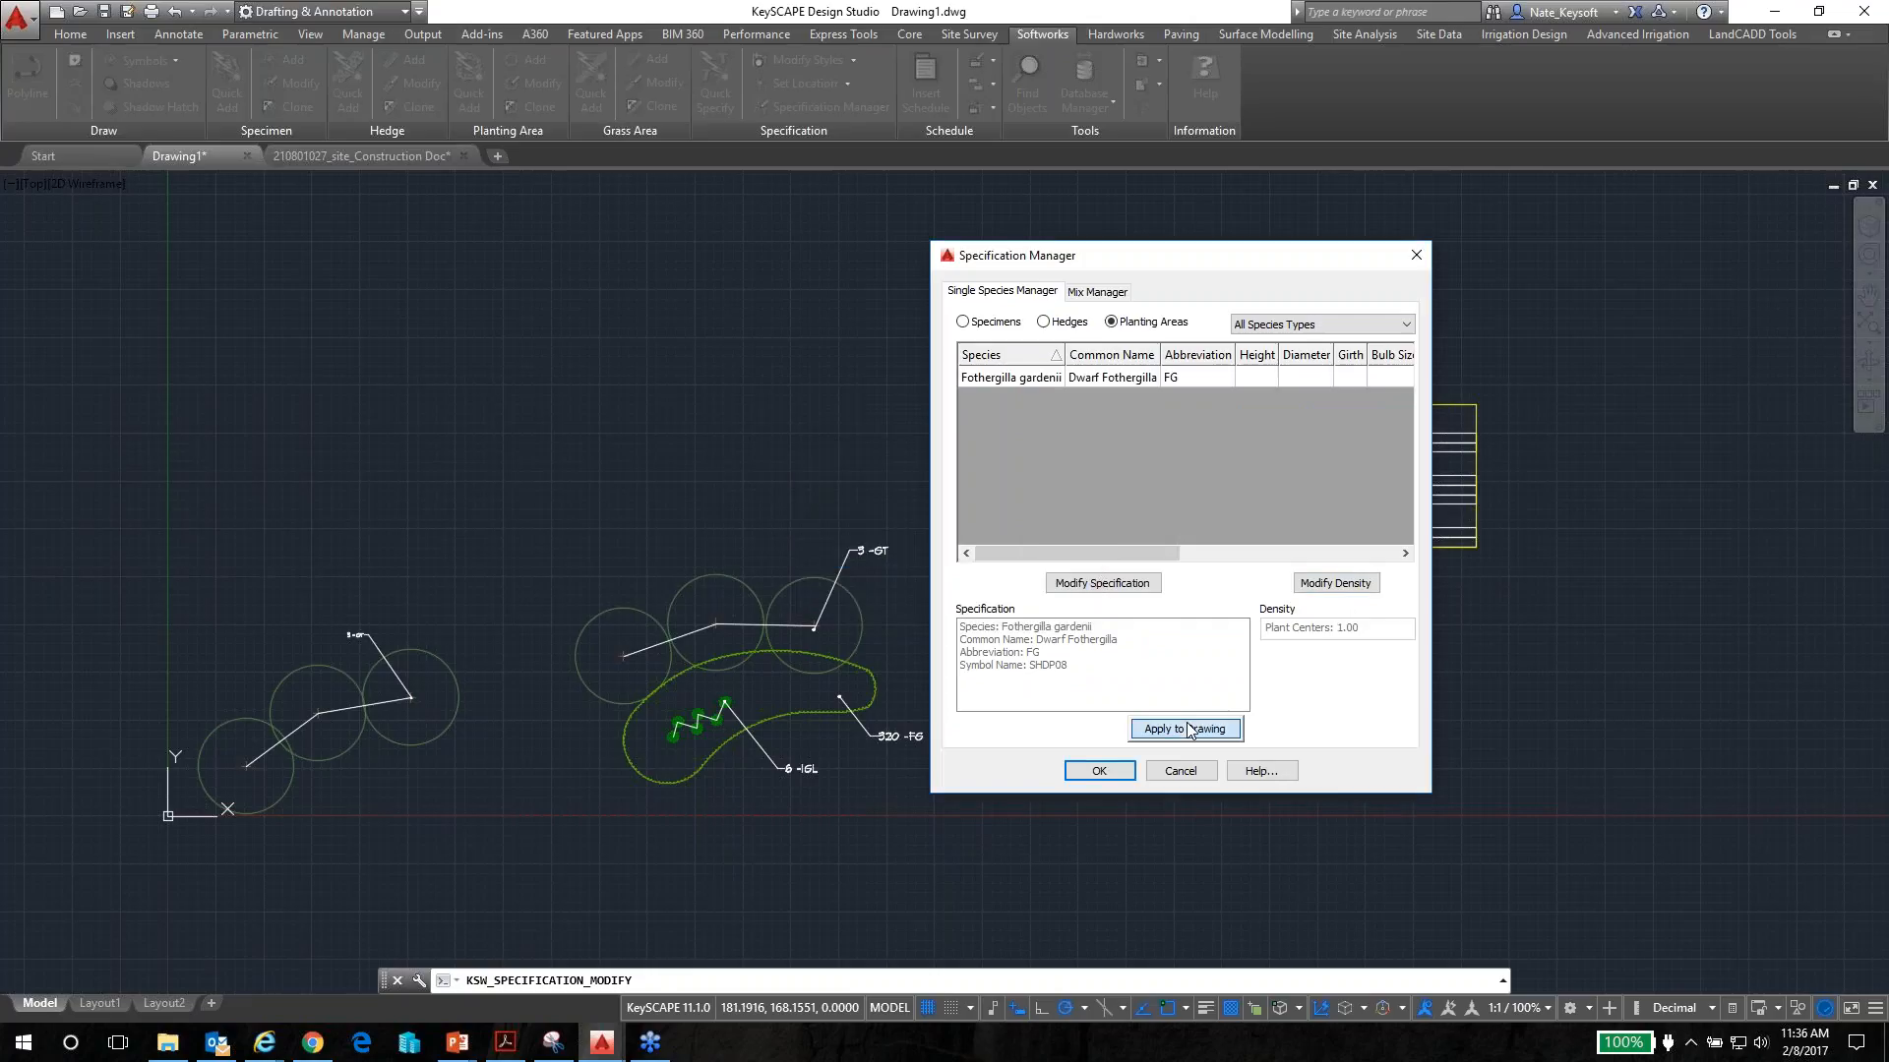
left_click(1099, 772)
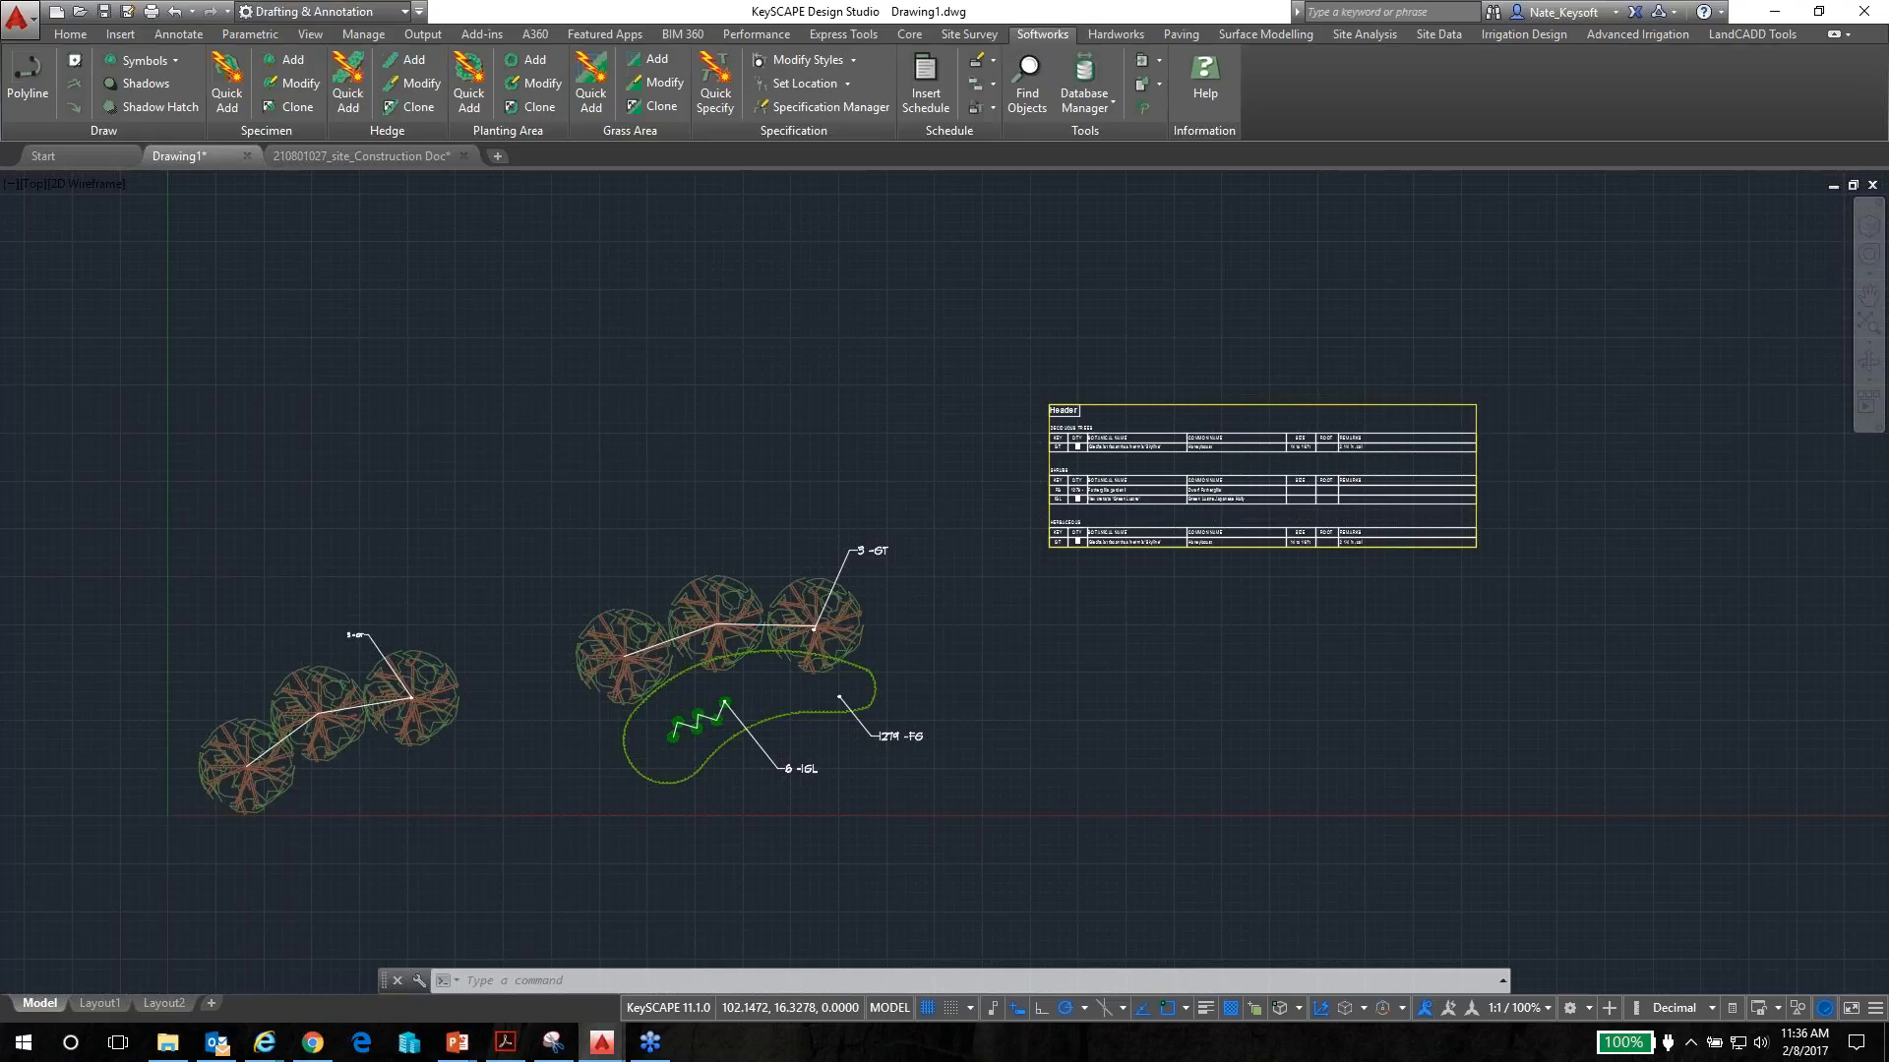
Orbit the drawing to an angled view and examine the 3D tree symbols along both planting rows
scroll(552, 758, "up", 3)
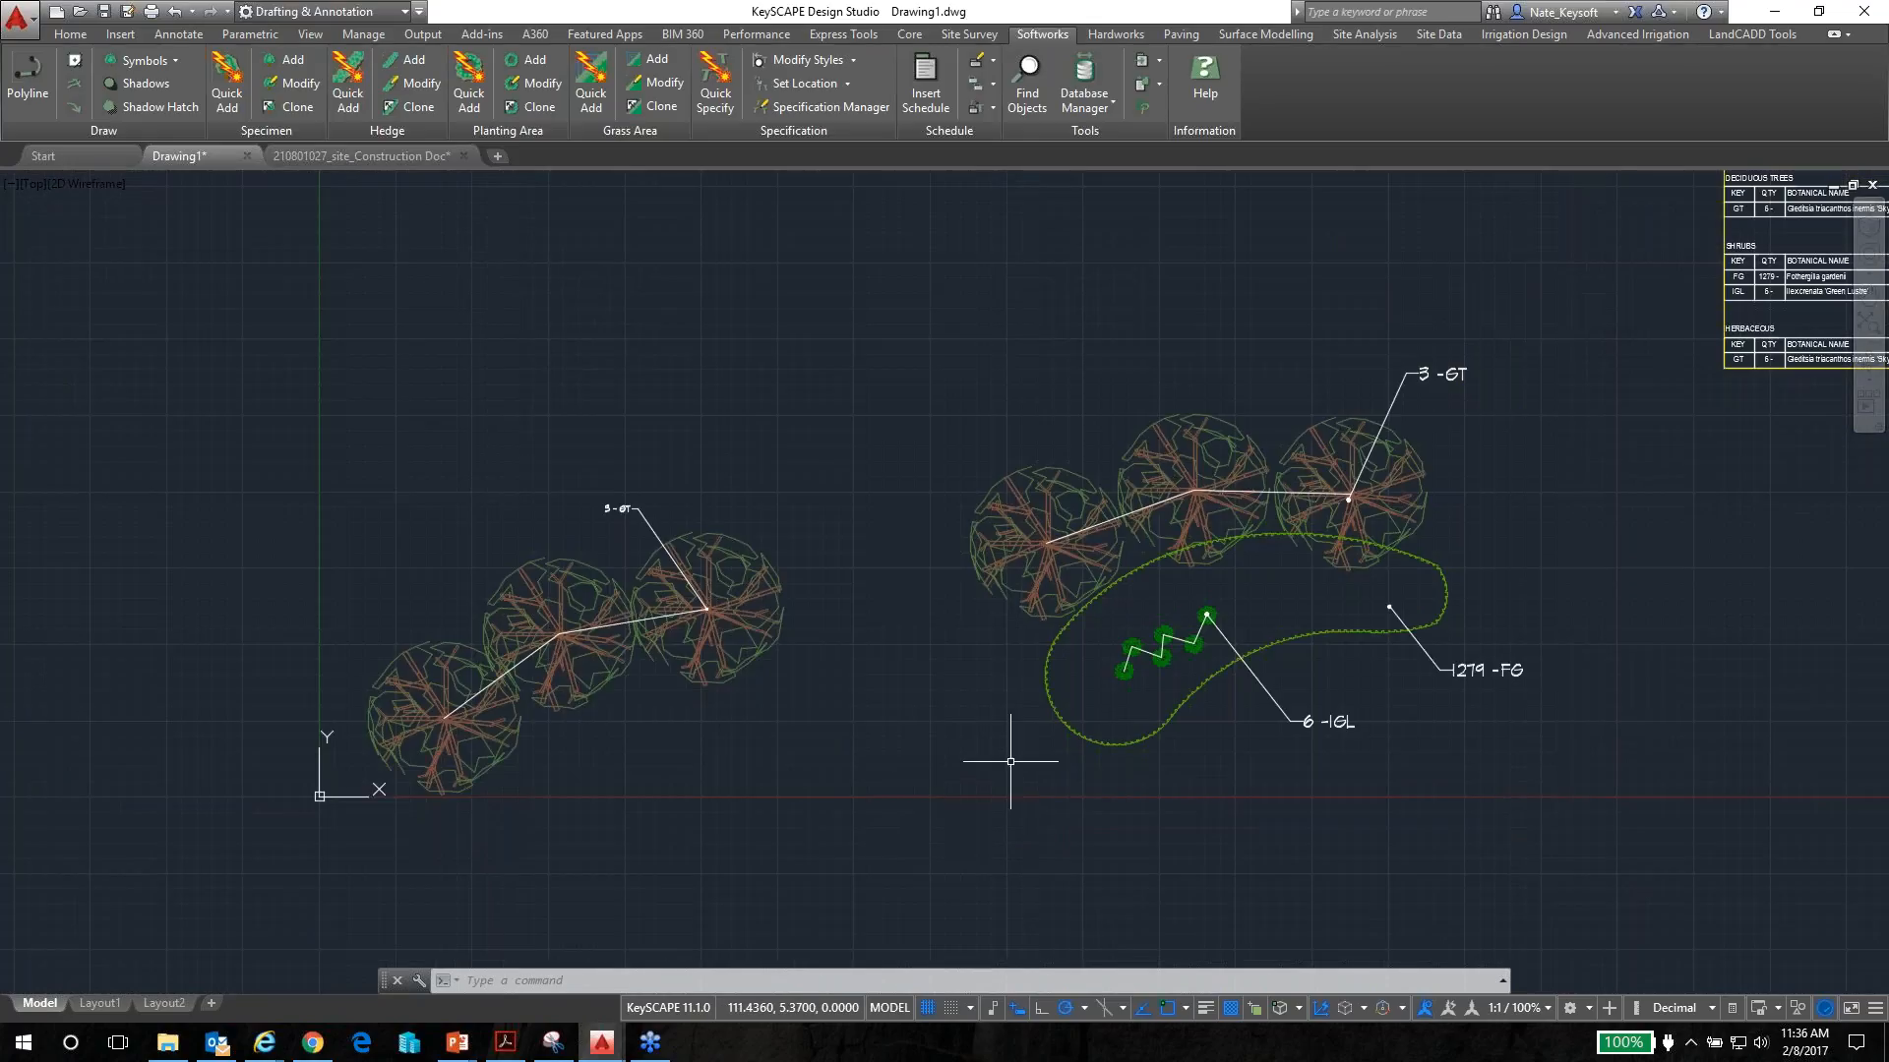
middle_click_drag(1019, 751, 1020, 751, "shift")
middle_click_drag(1020, 492, 1092, 502, "shift")
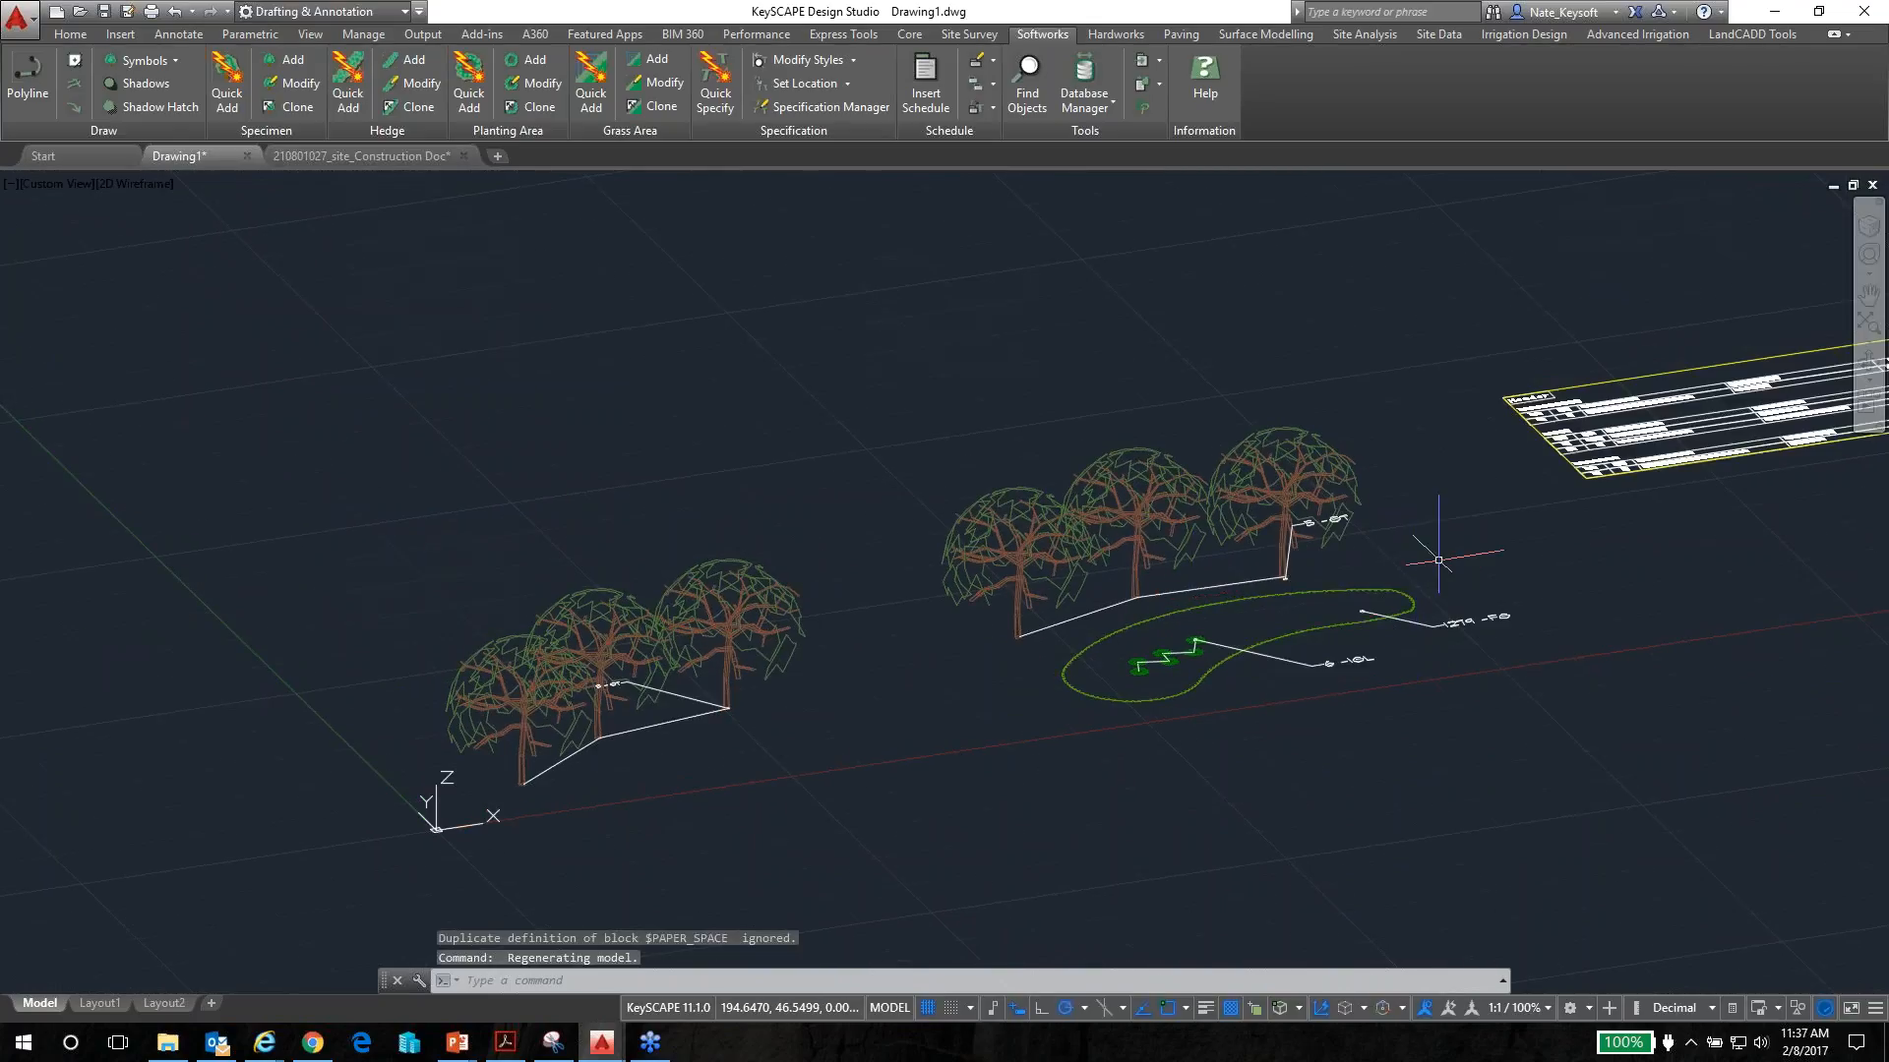
scroll(1439, 558, "down", 2)
middle_click_drag(1439, 558, 1269, 537)
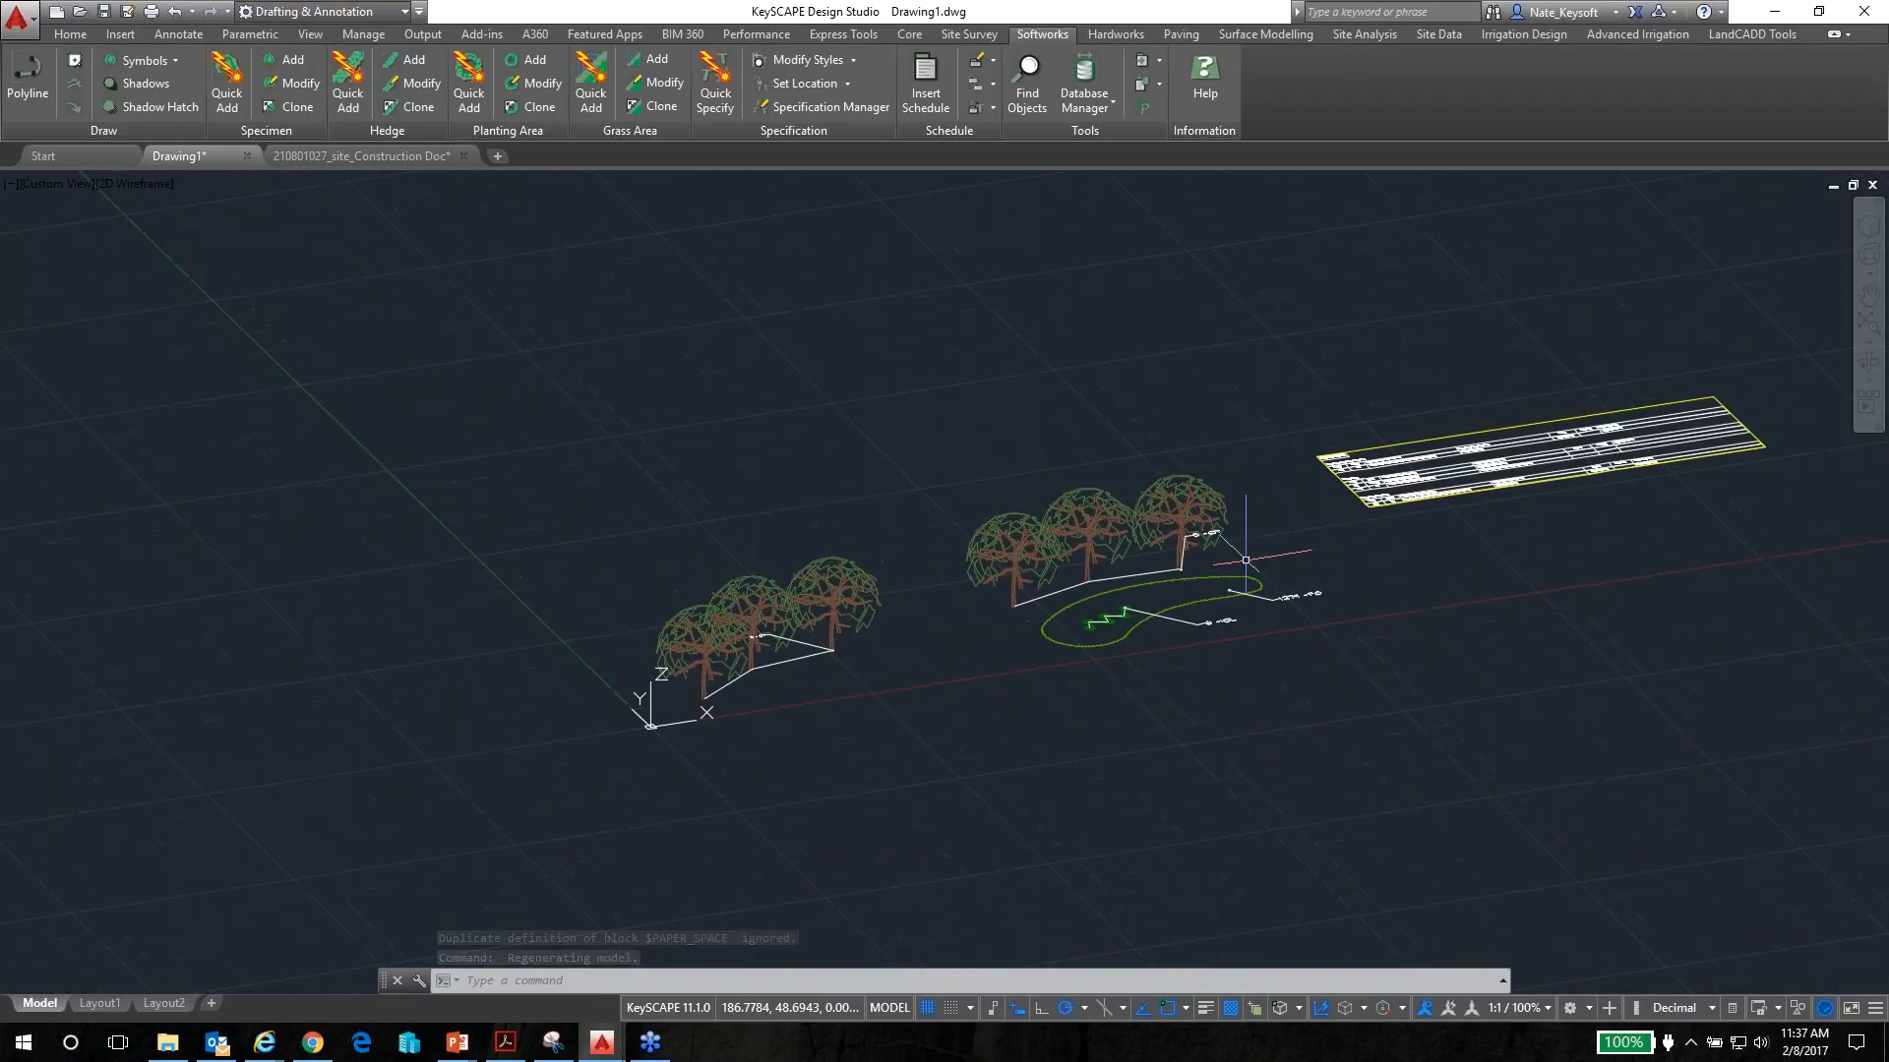
scroll(1264, 542, "up", 2)
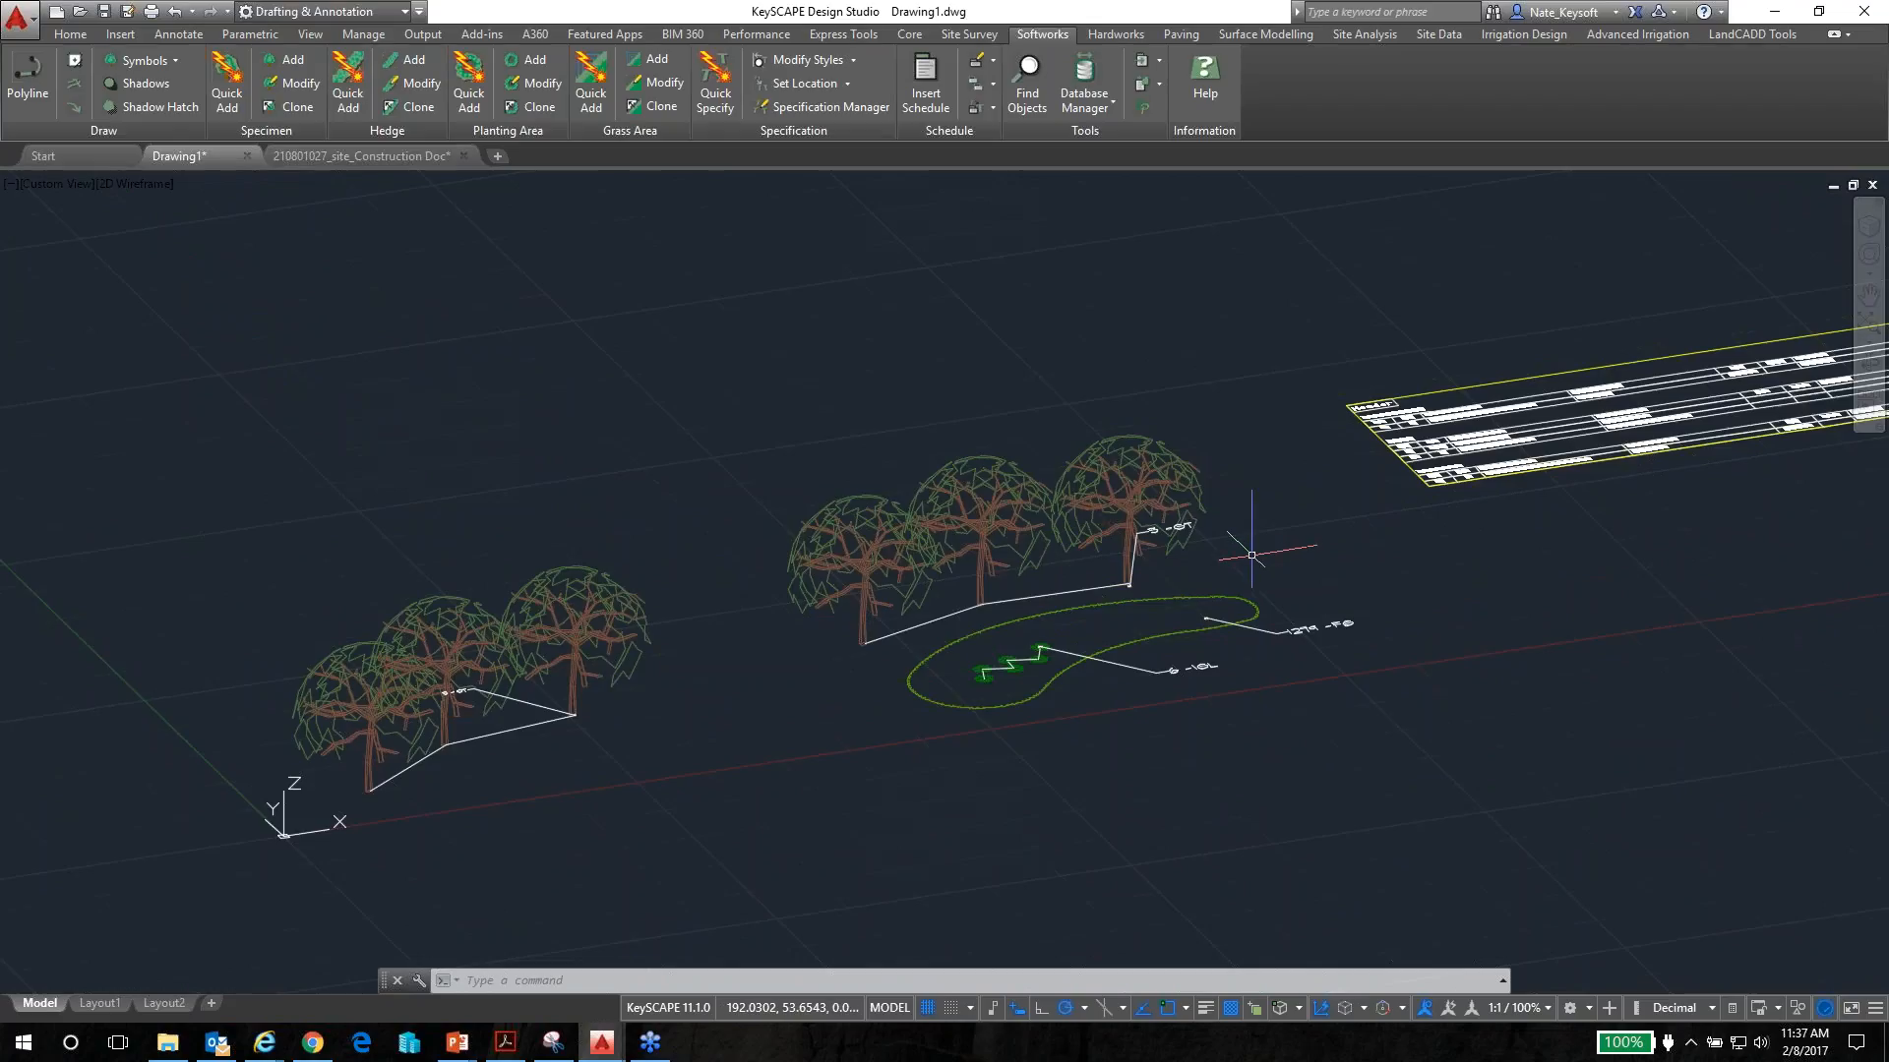
Restore the Top view of the plantings and dismiss the e-mail notification
left_click(55, 185)
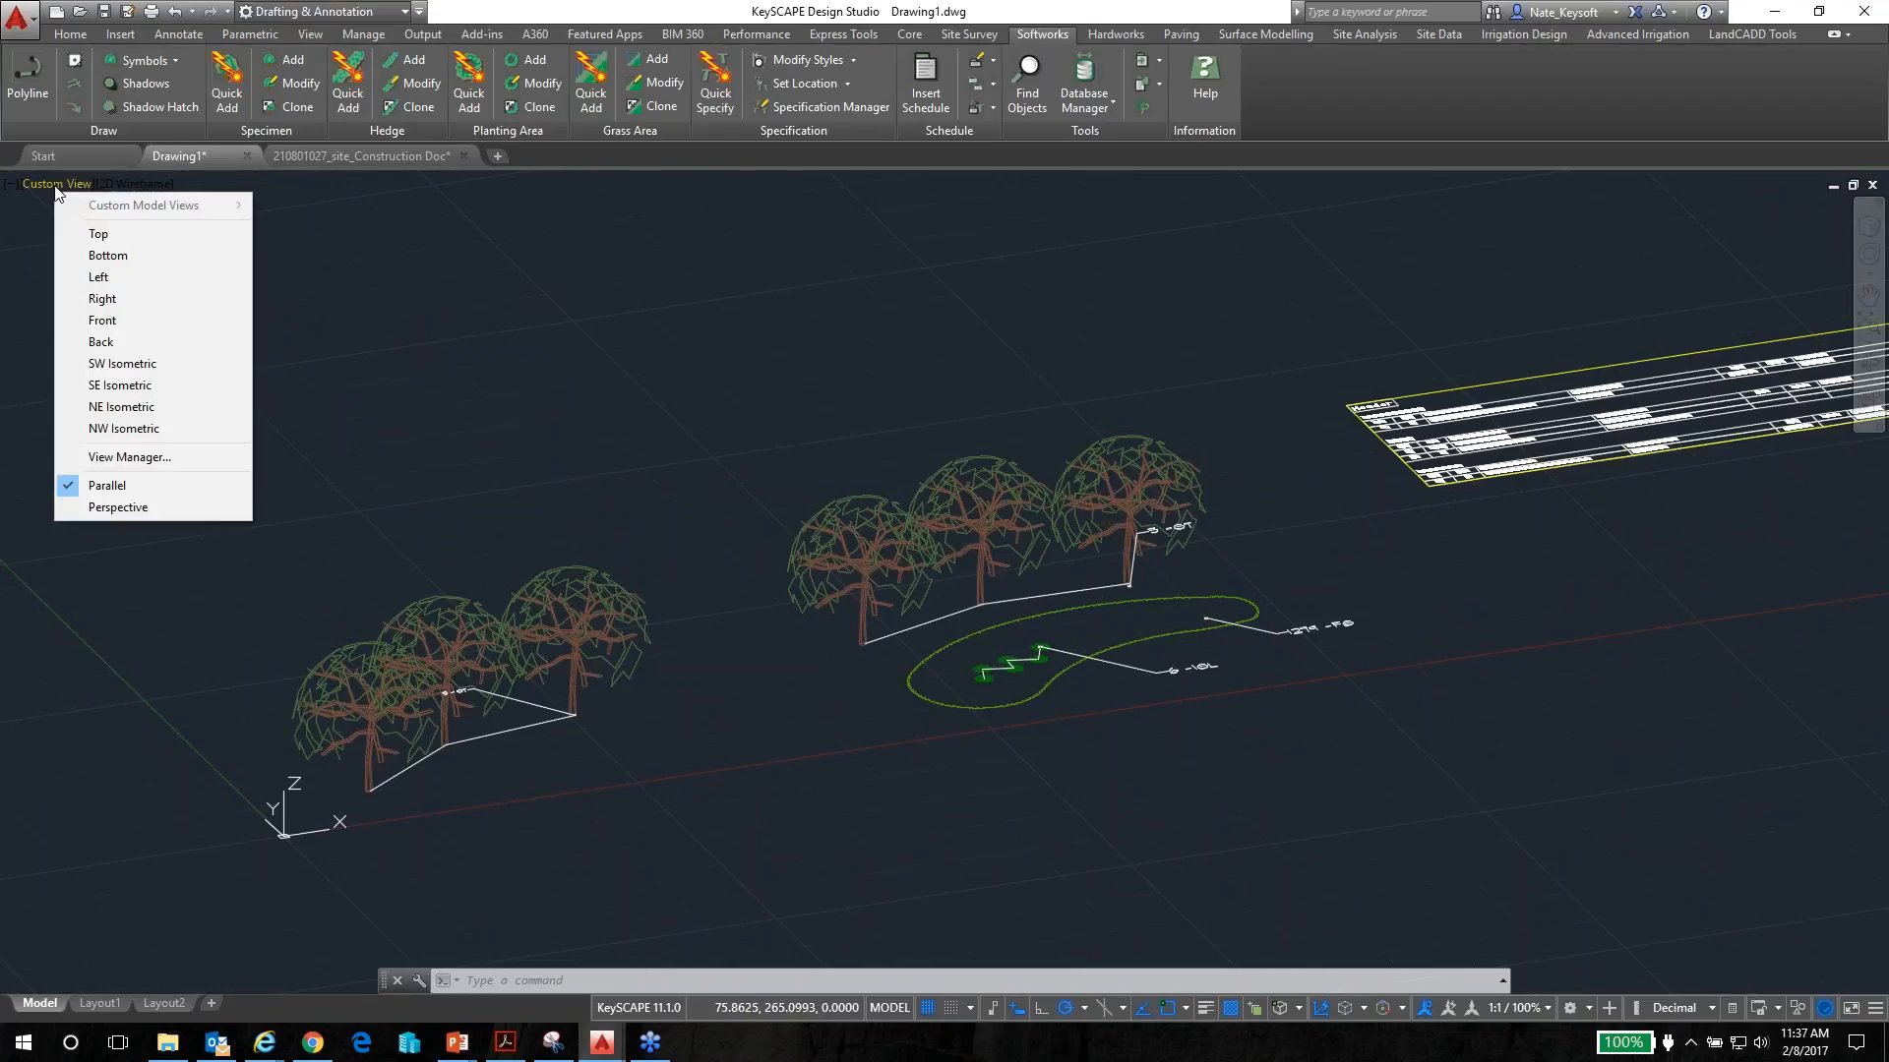
left_click(79, 235)
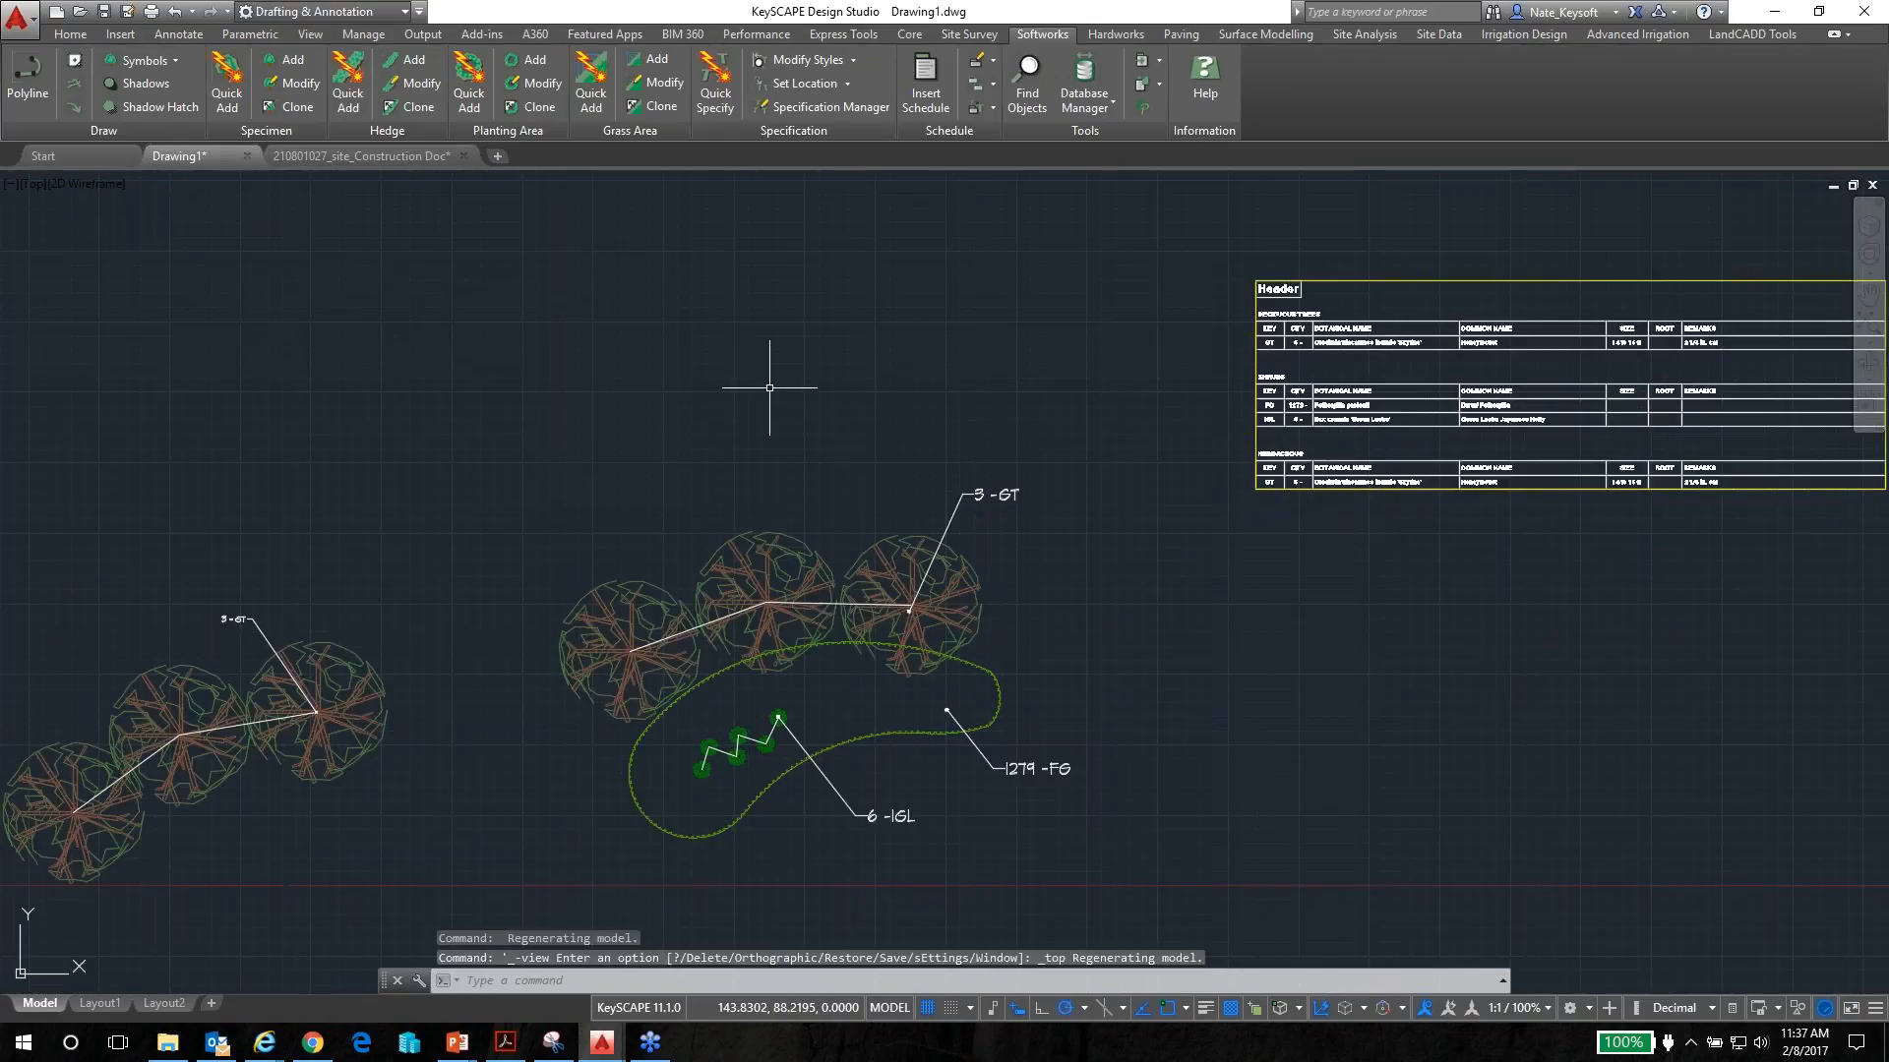
scroll(768, 388, "down", 2)
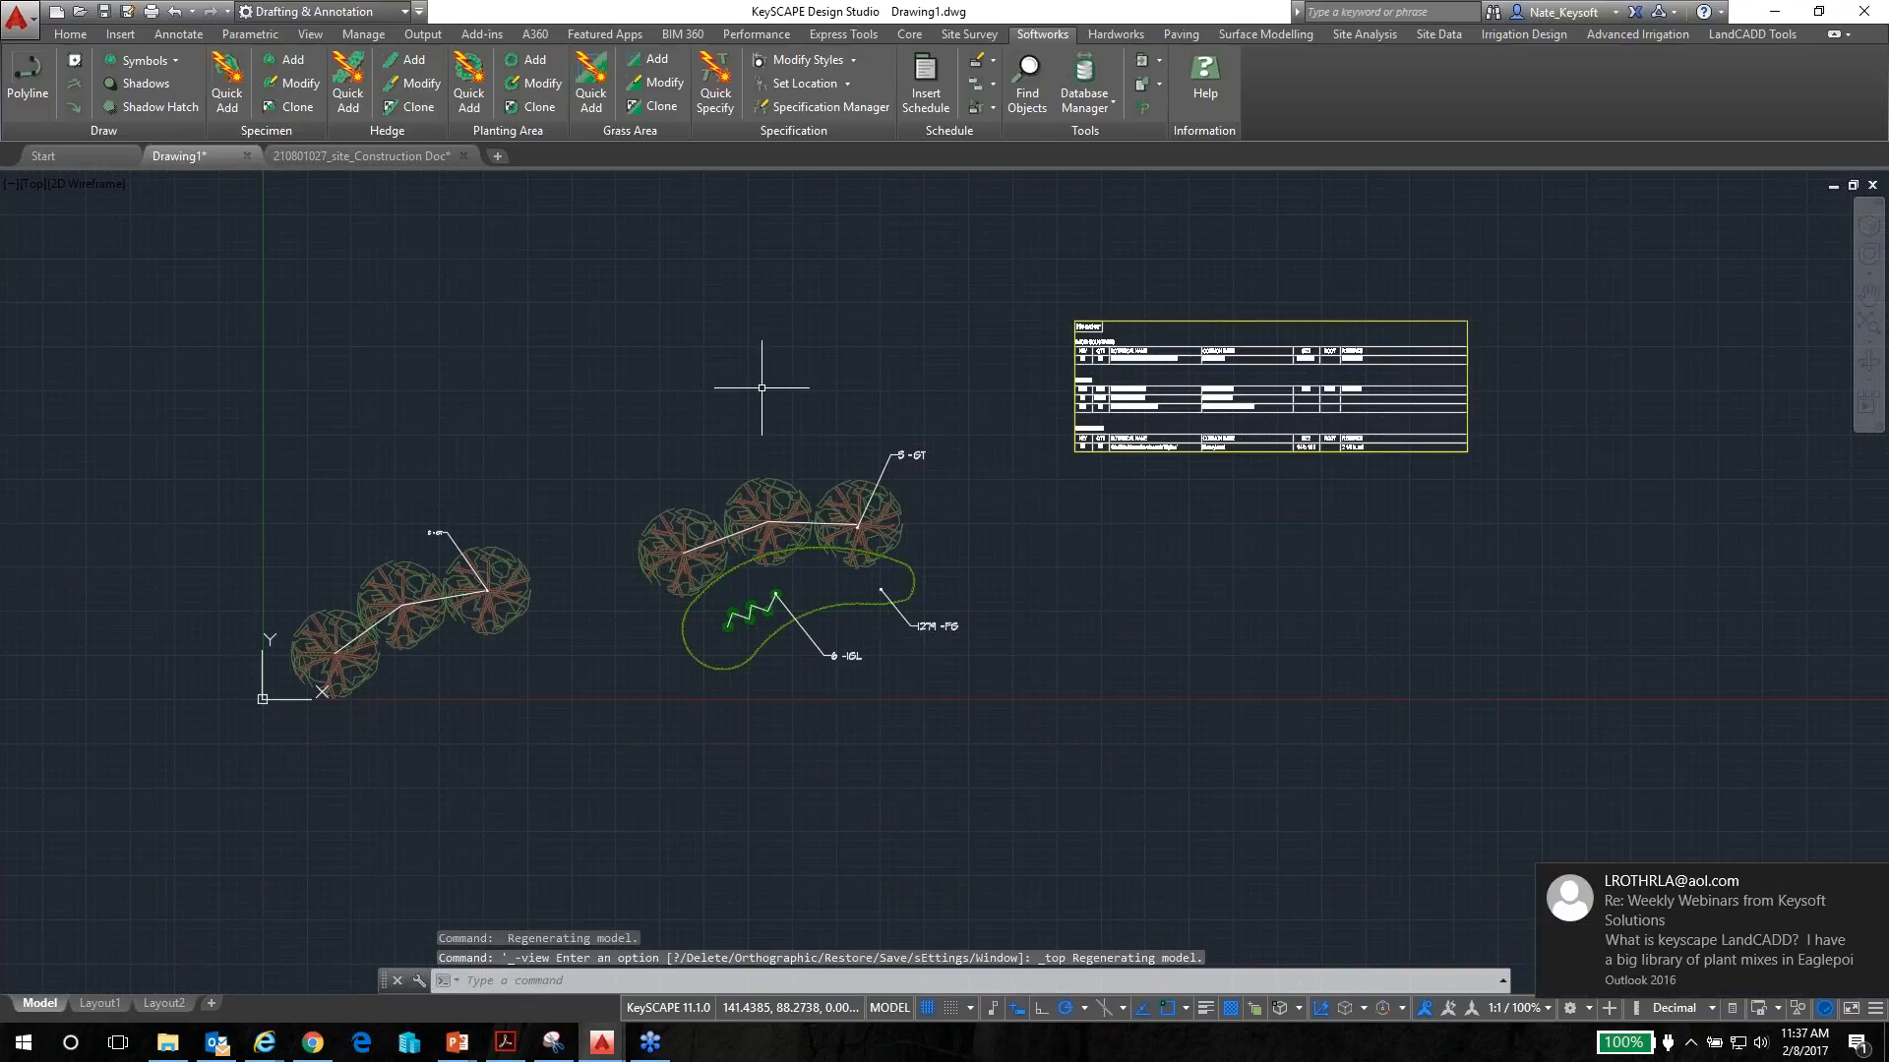
left_click(1872, 881)
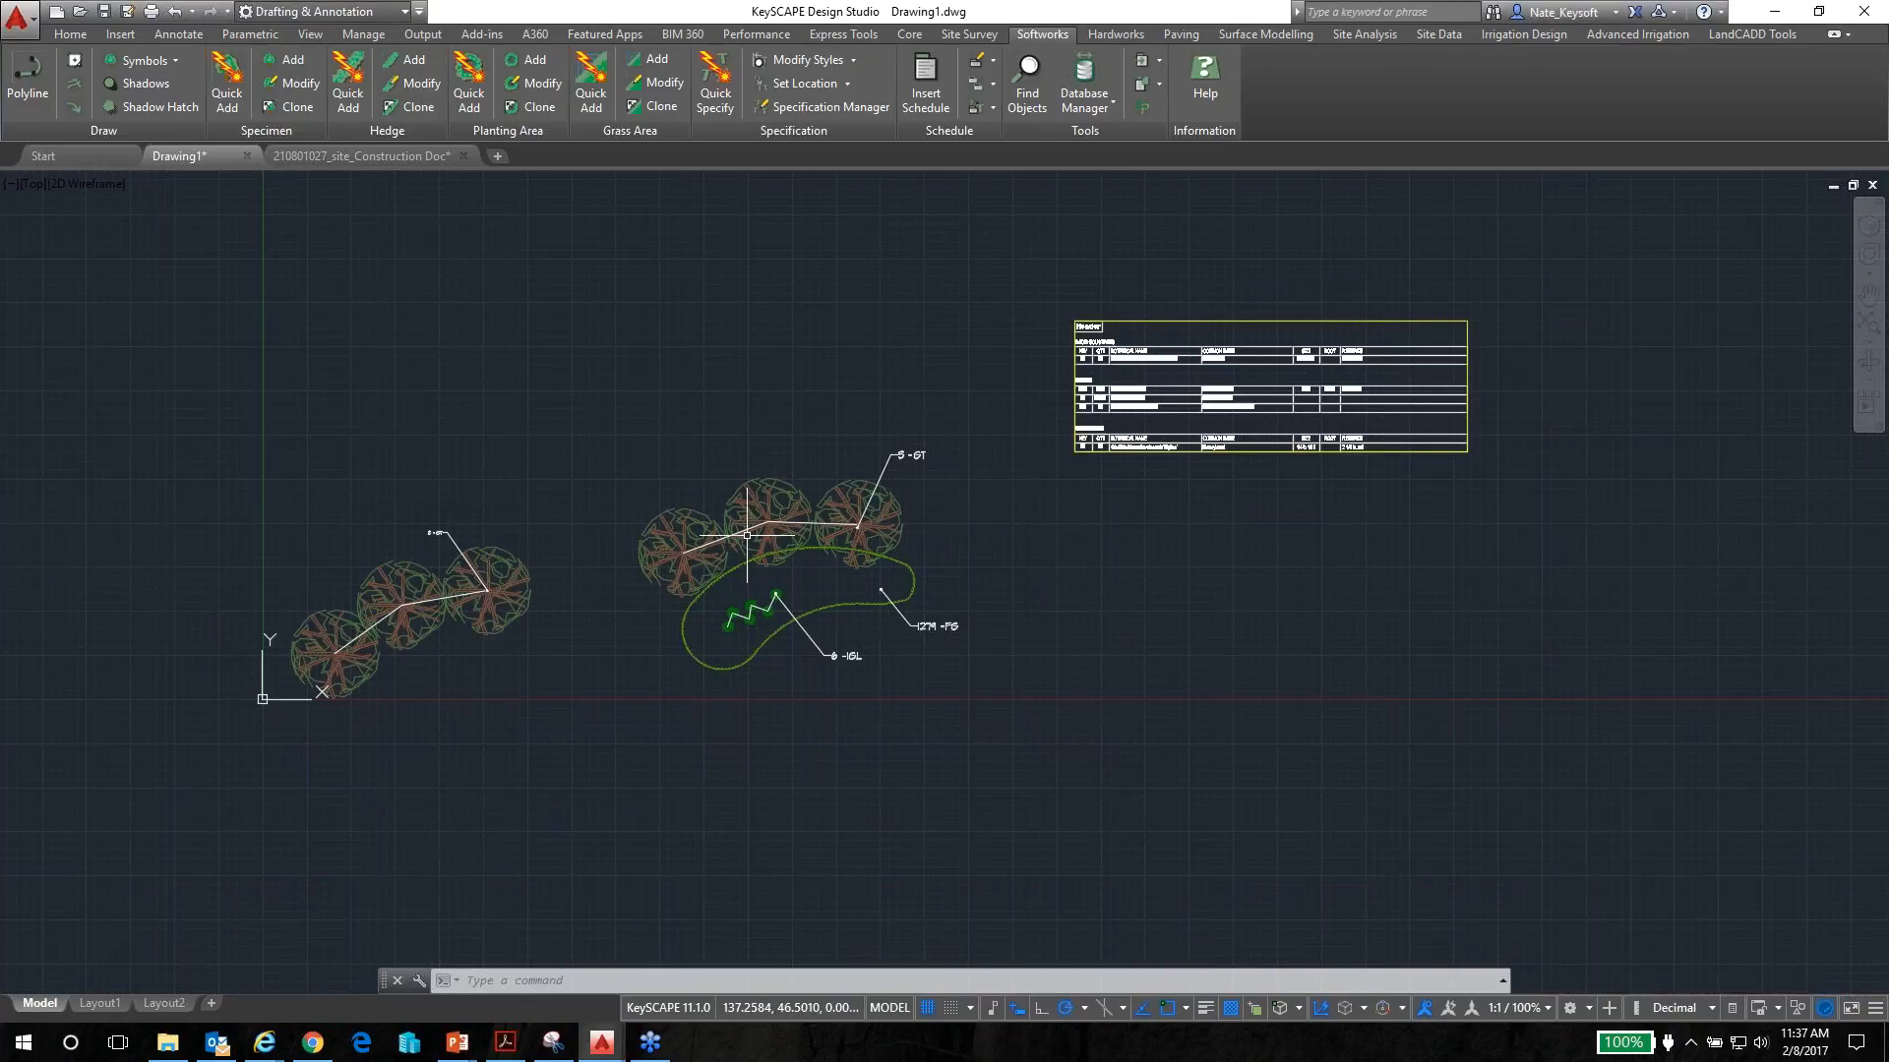
scroll(575, 482, "up", 2)
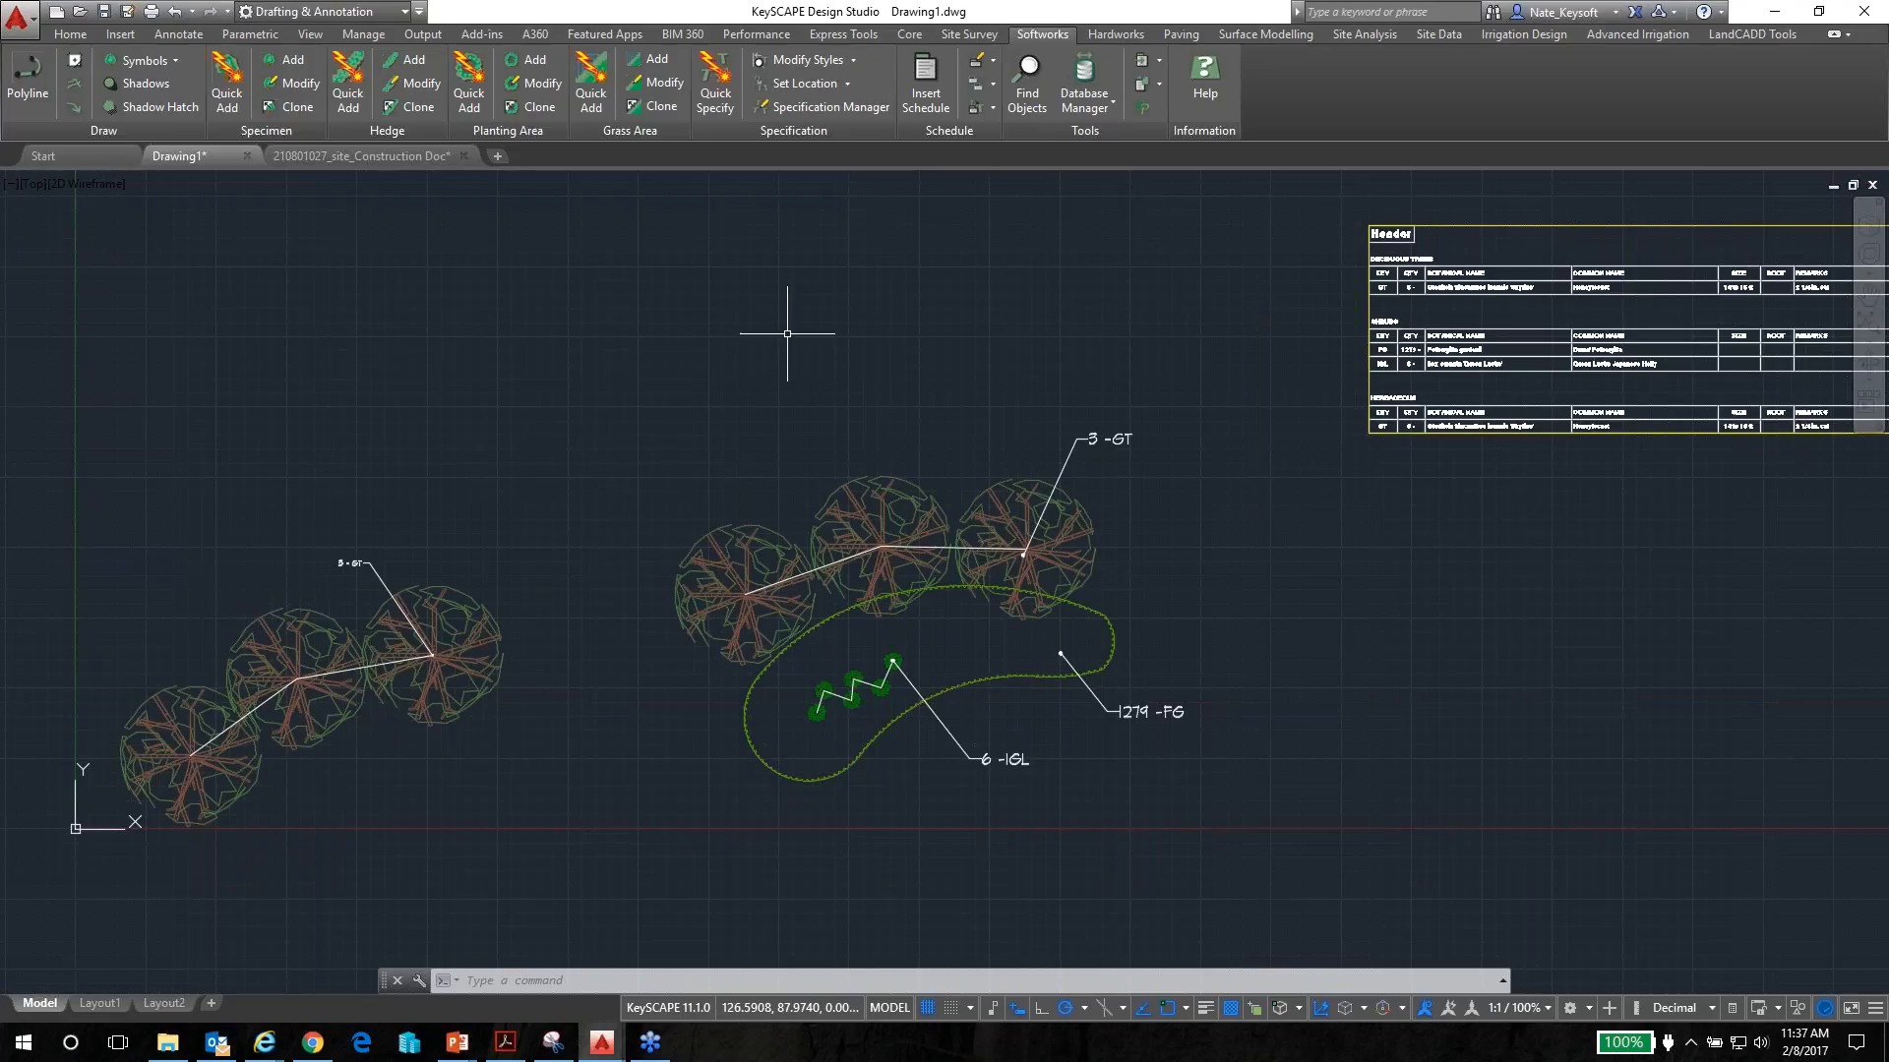
In Drawing Setup, choose NQ Style 20 - L as the default specification style and H2_NQ as the default schedule style
left_click(912, 35)
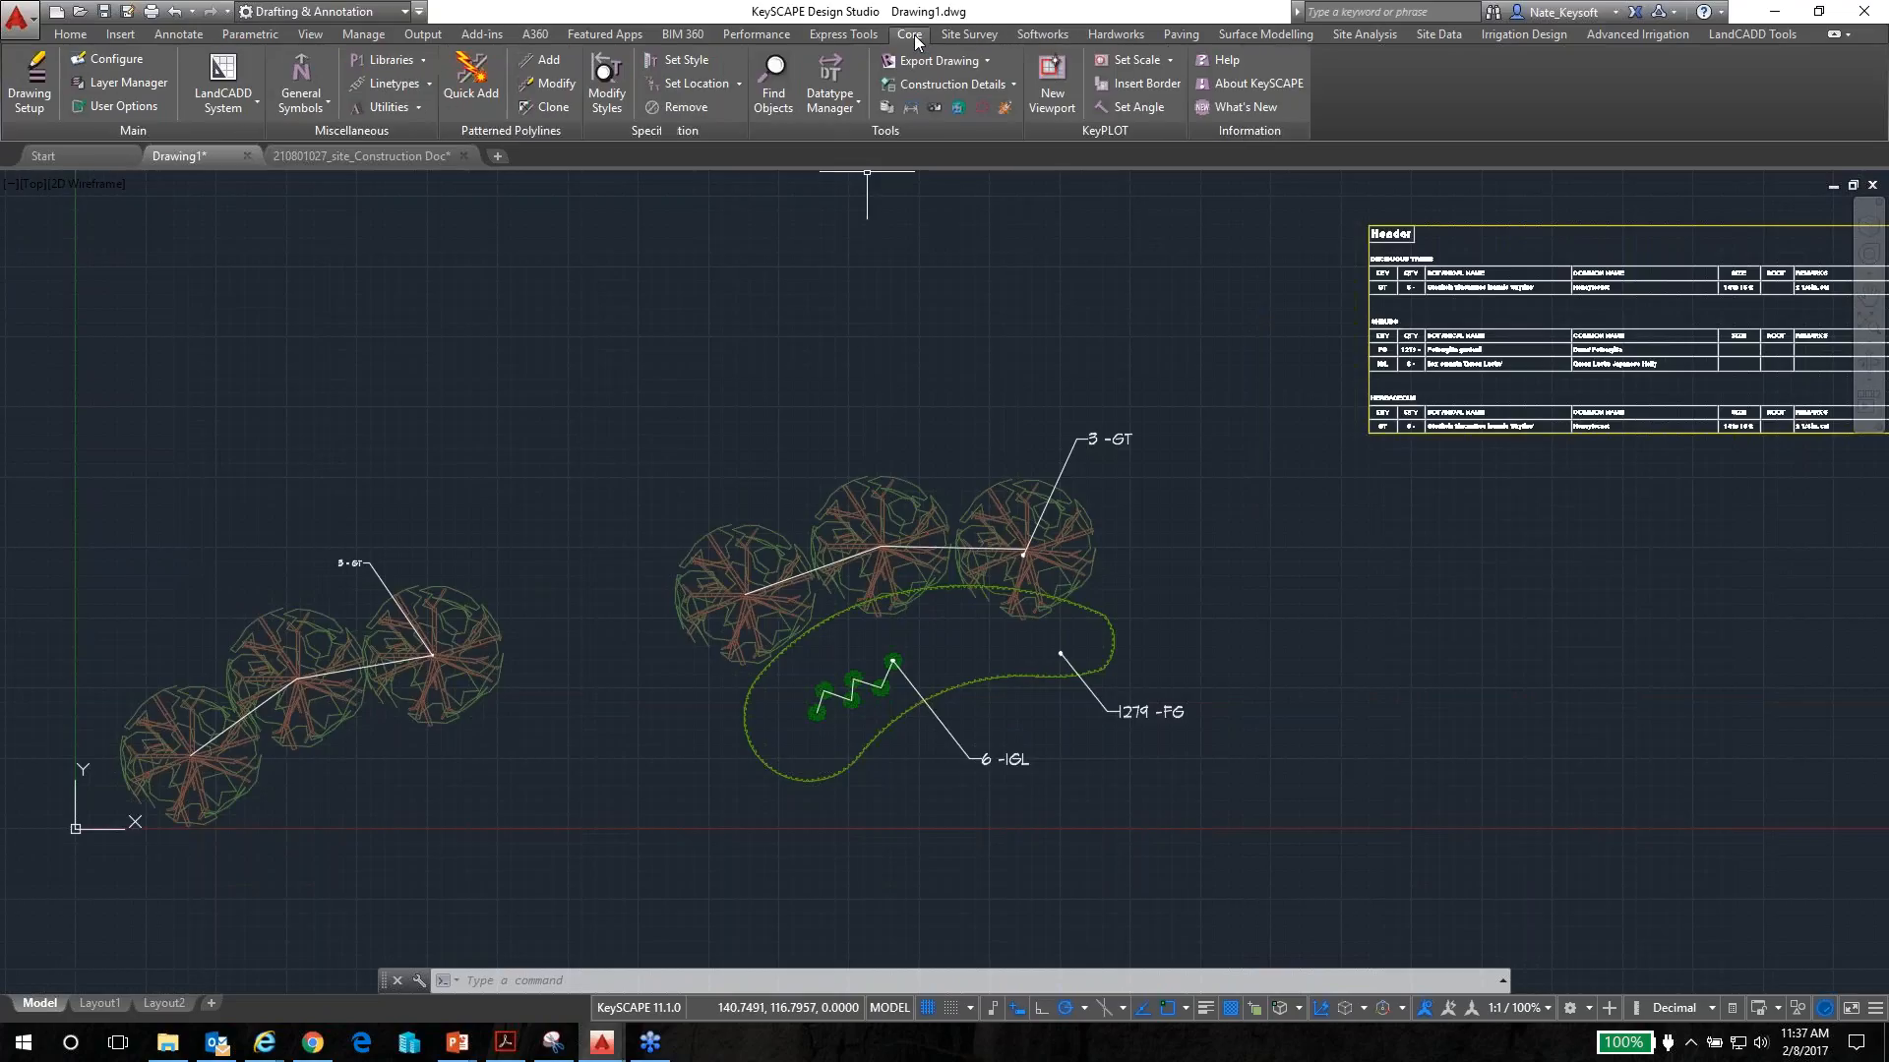
left_click(31, 94)
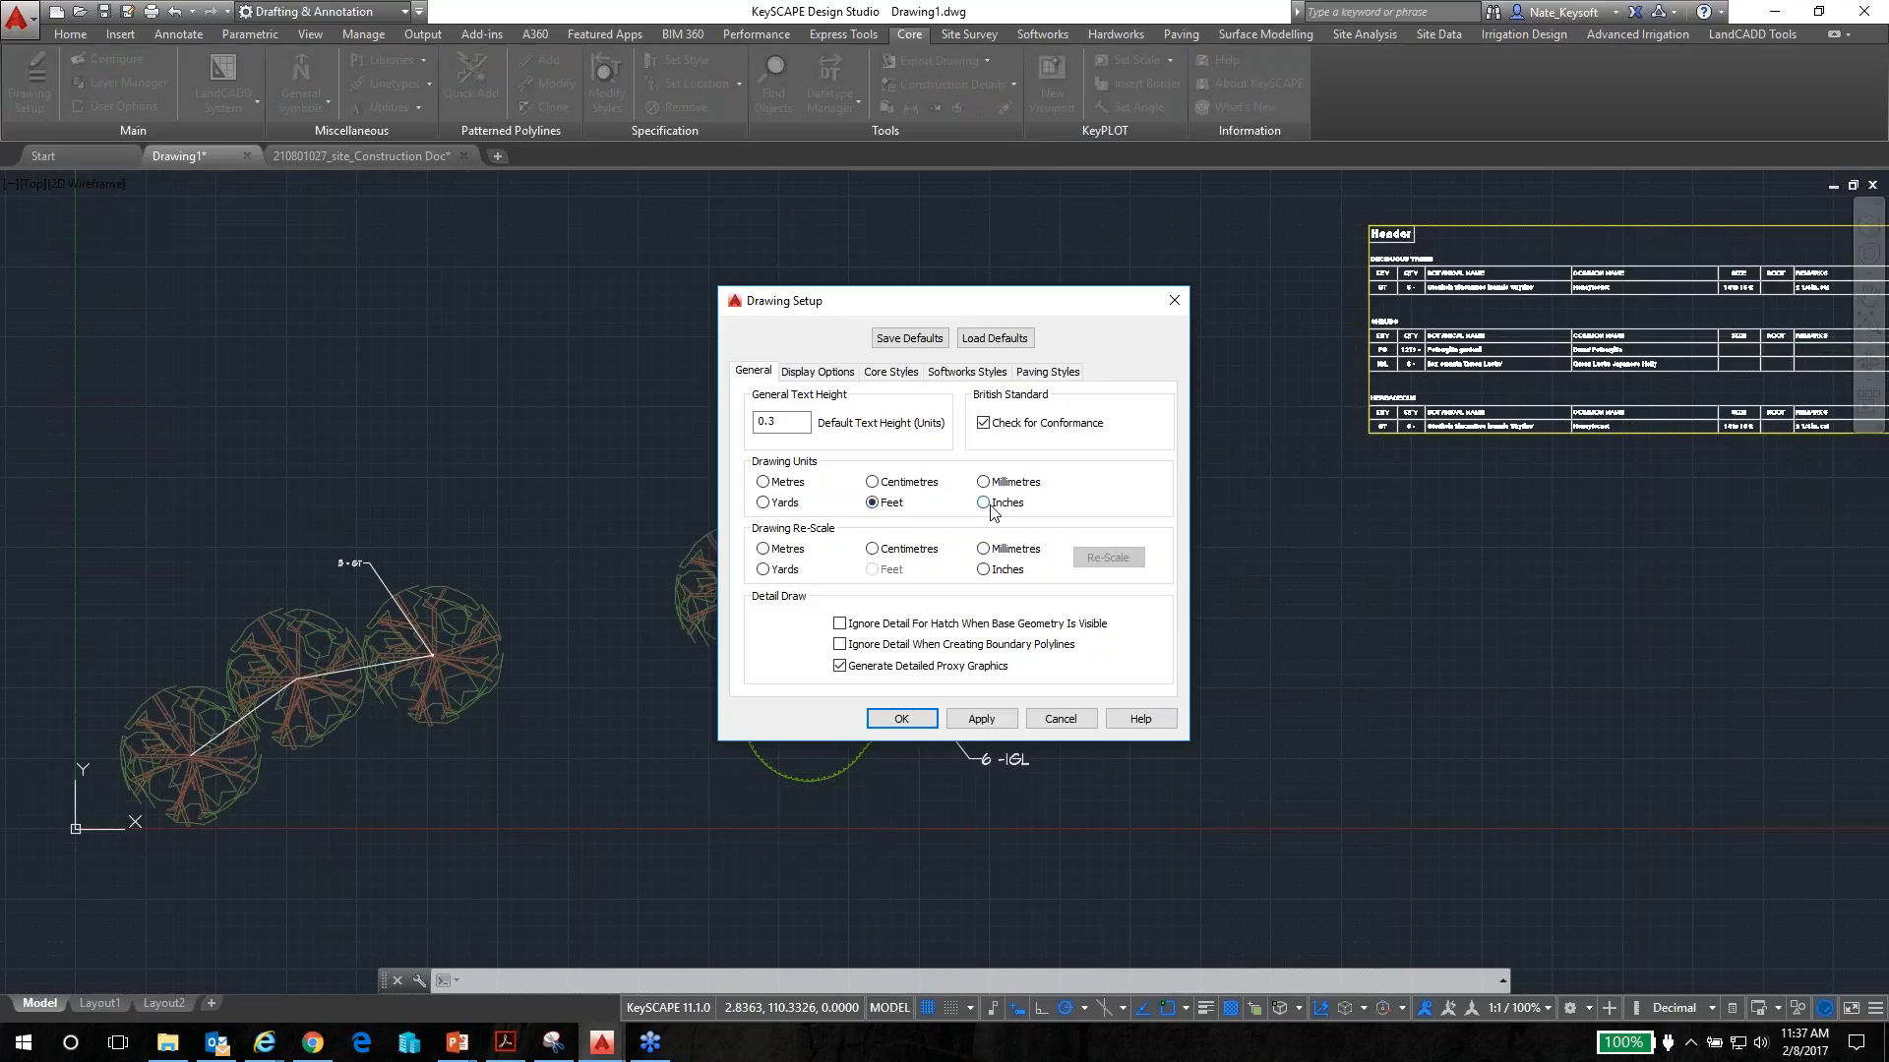
left_click(940, 379)
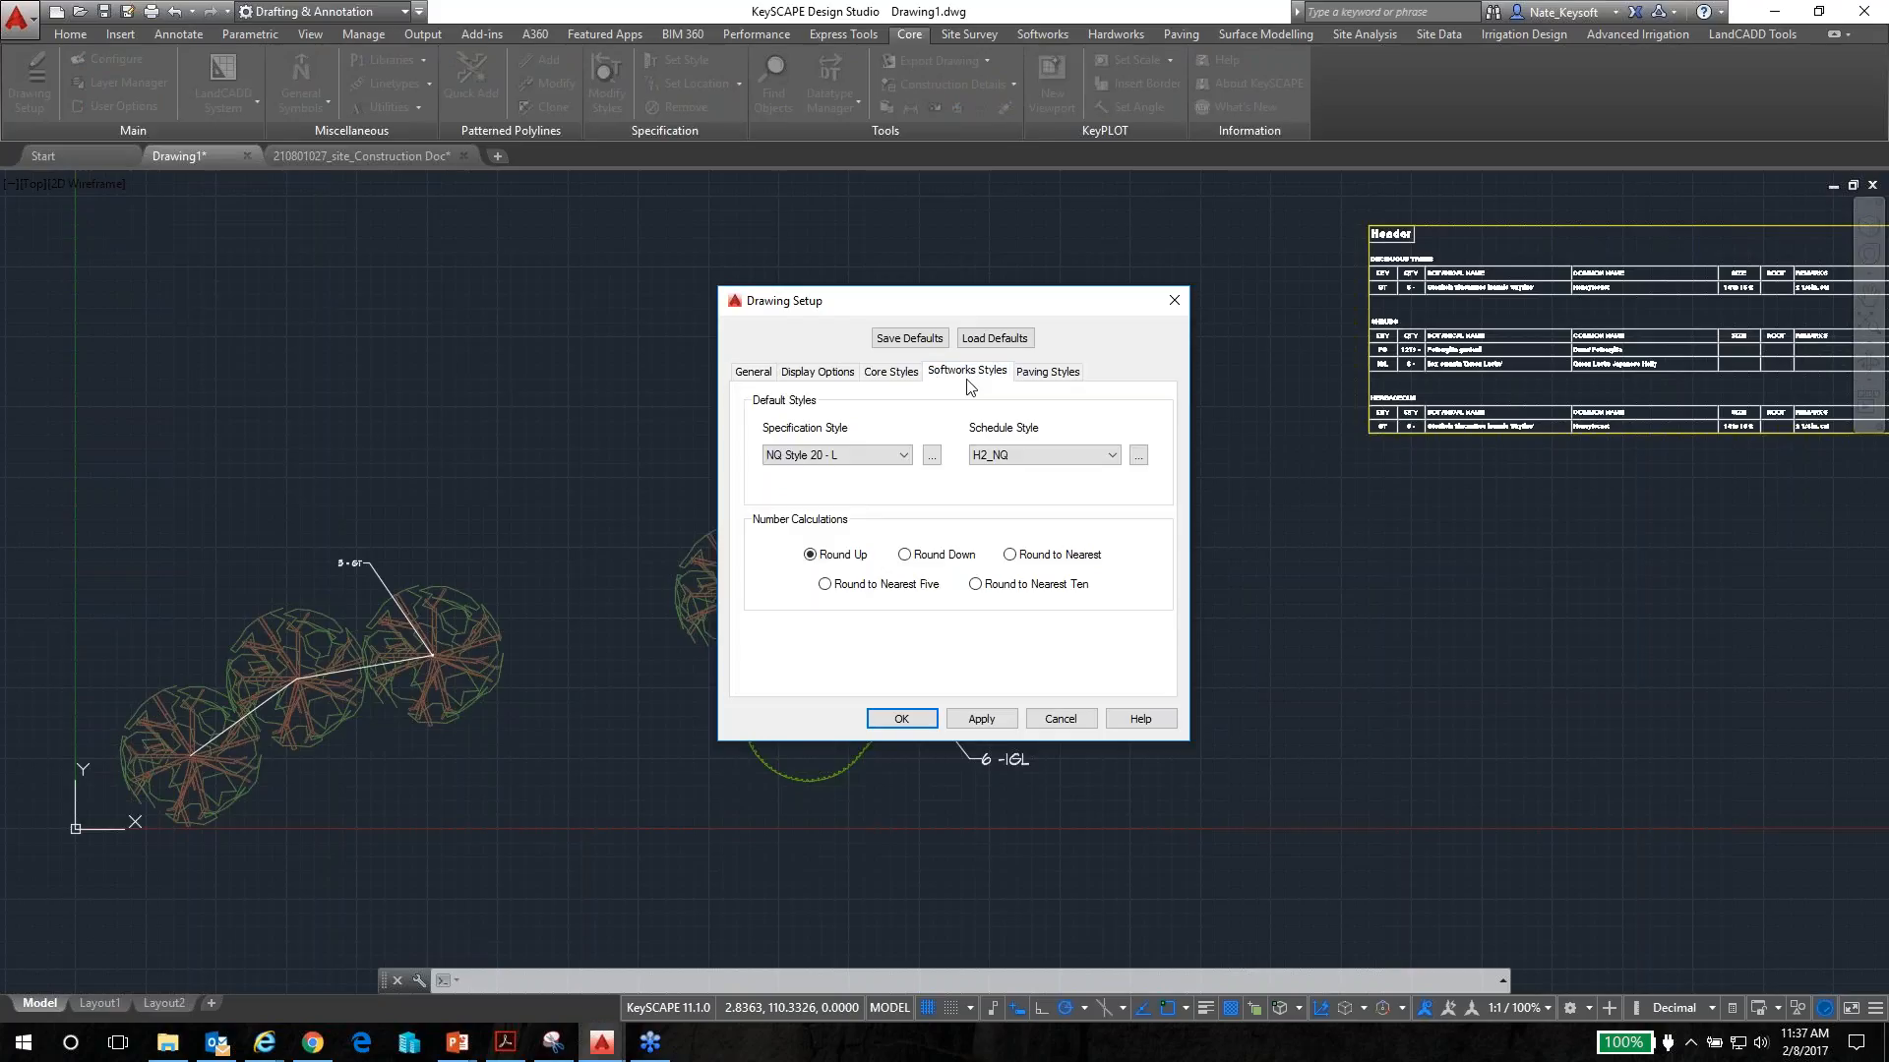
left_click(903, 456)
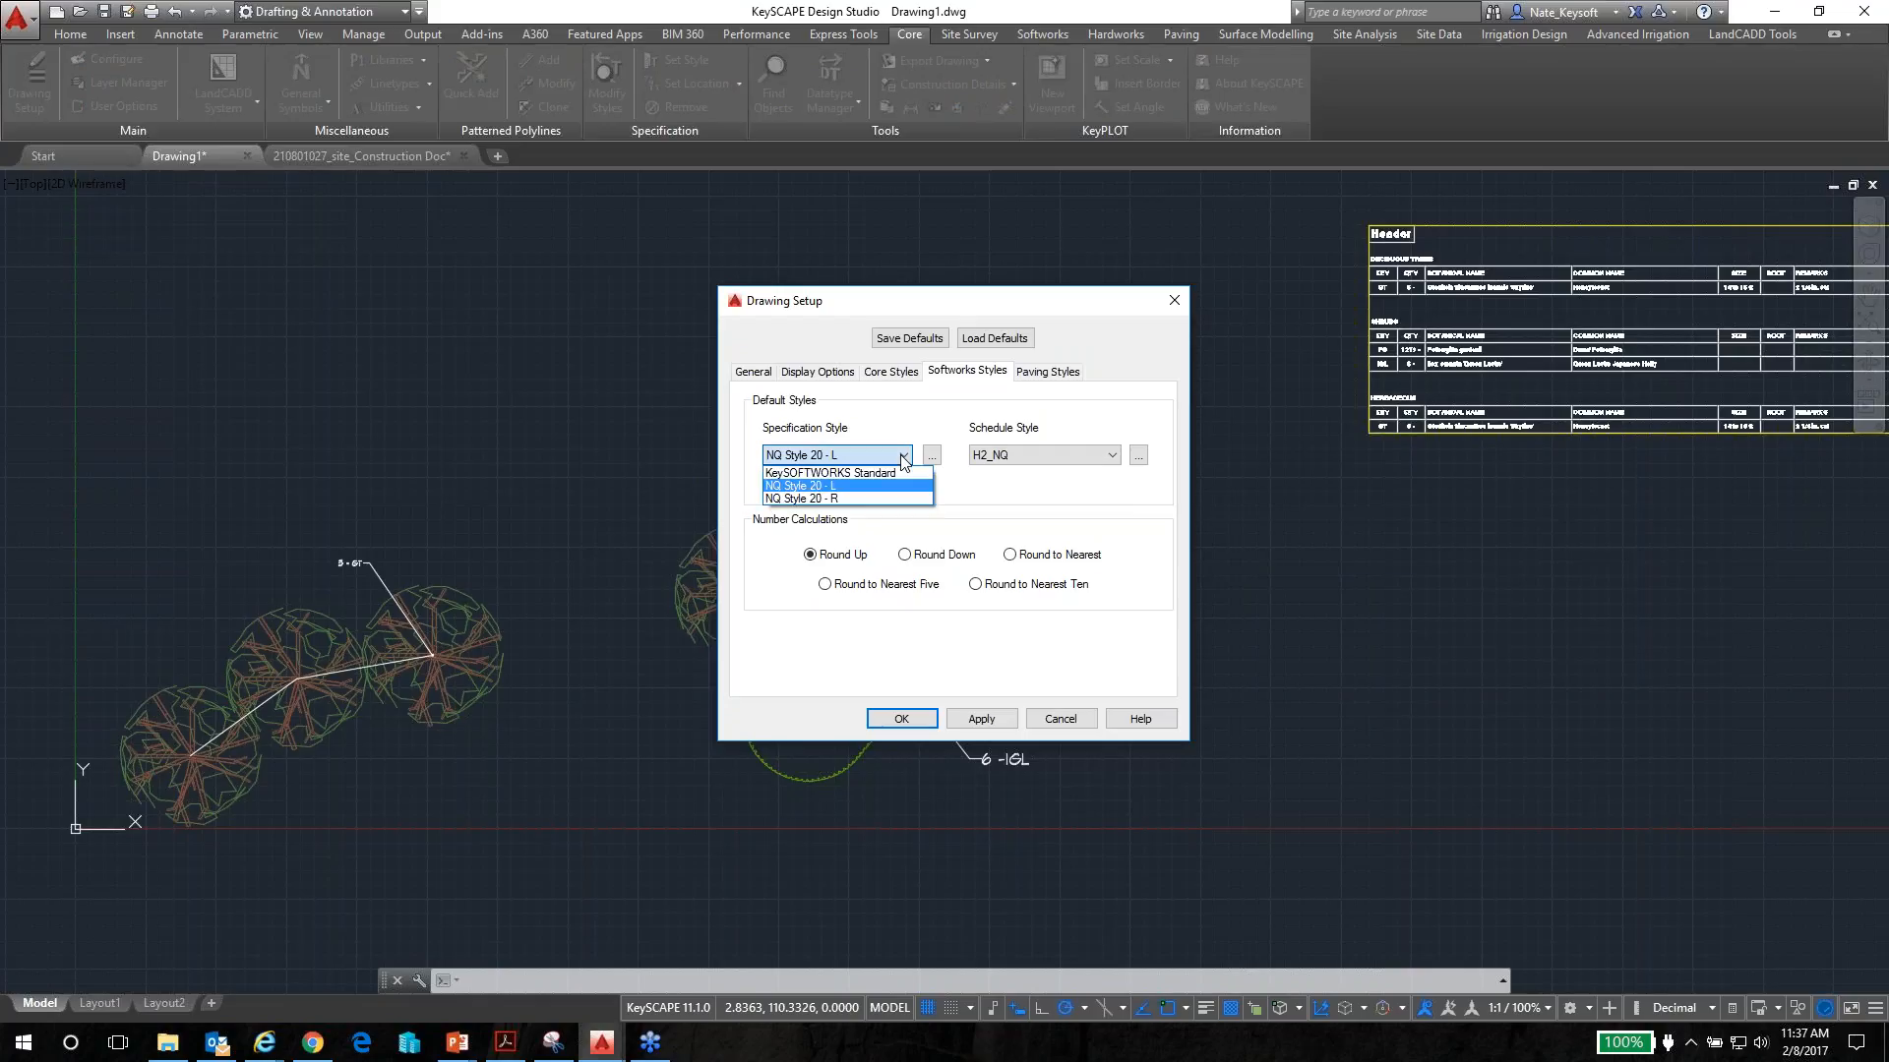
left_click(802, 487)
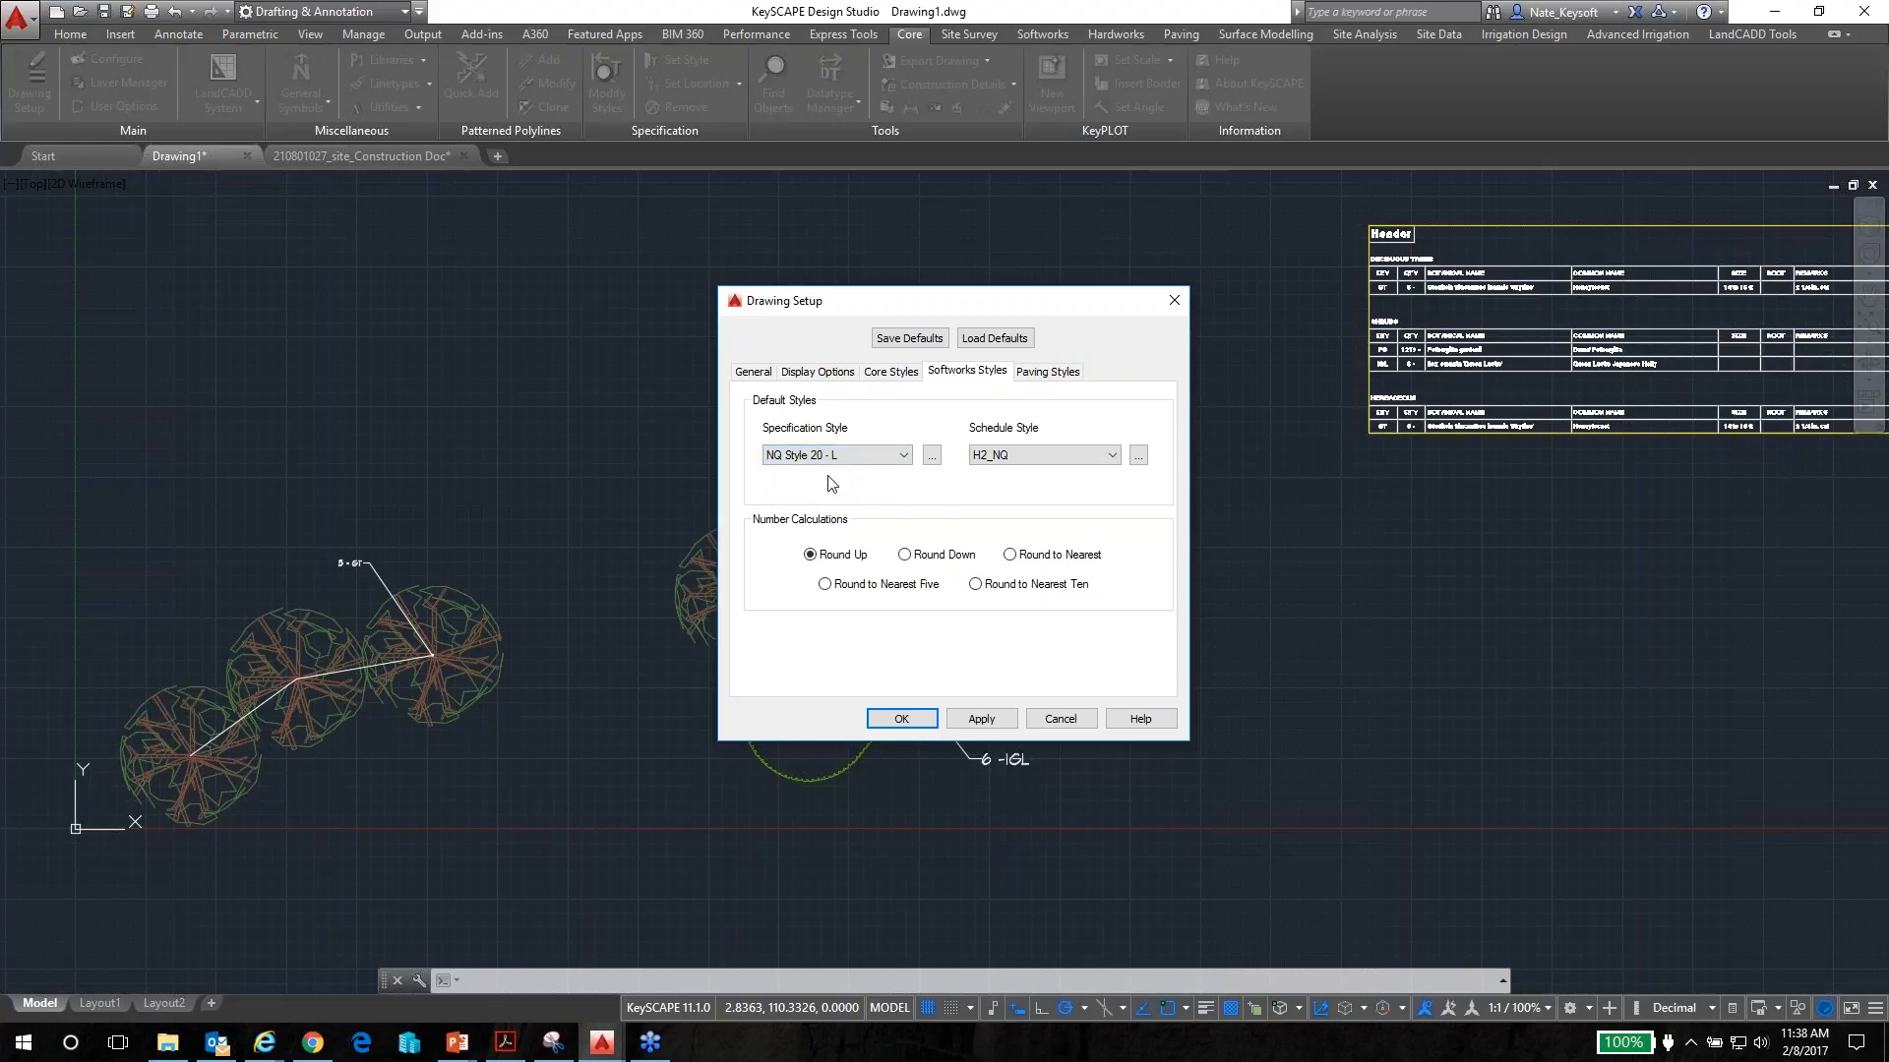
left_click(1048, 456)
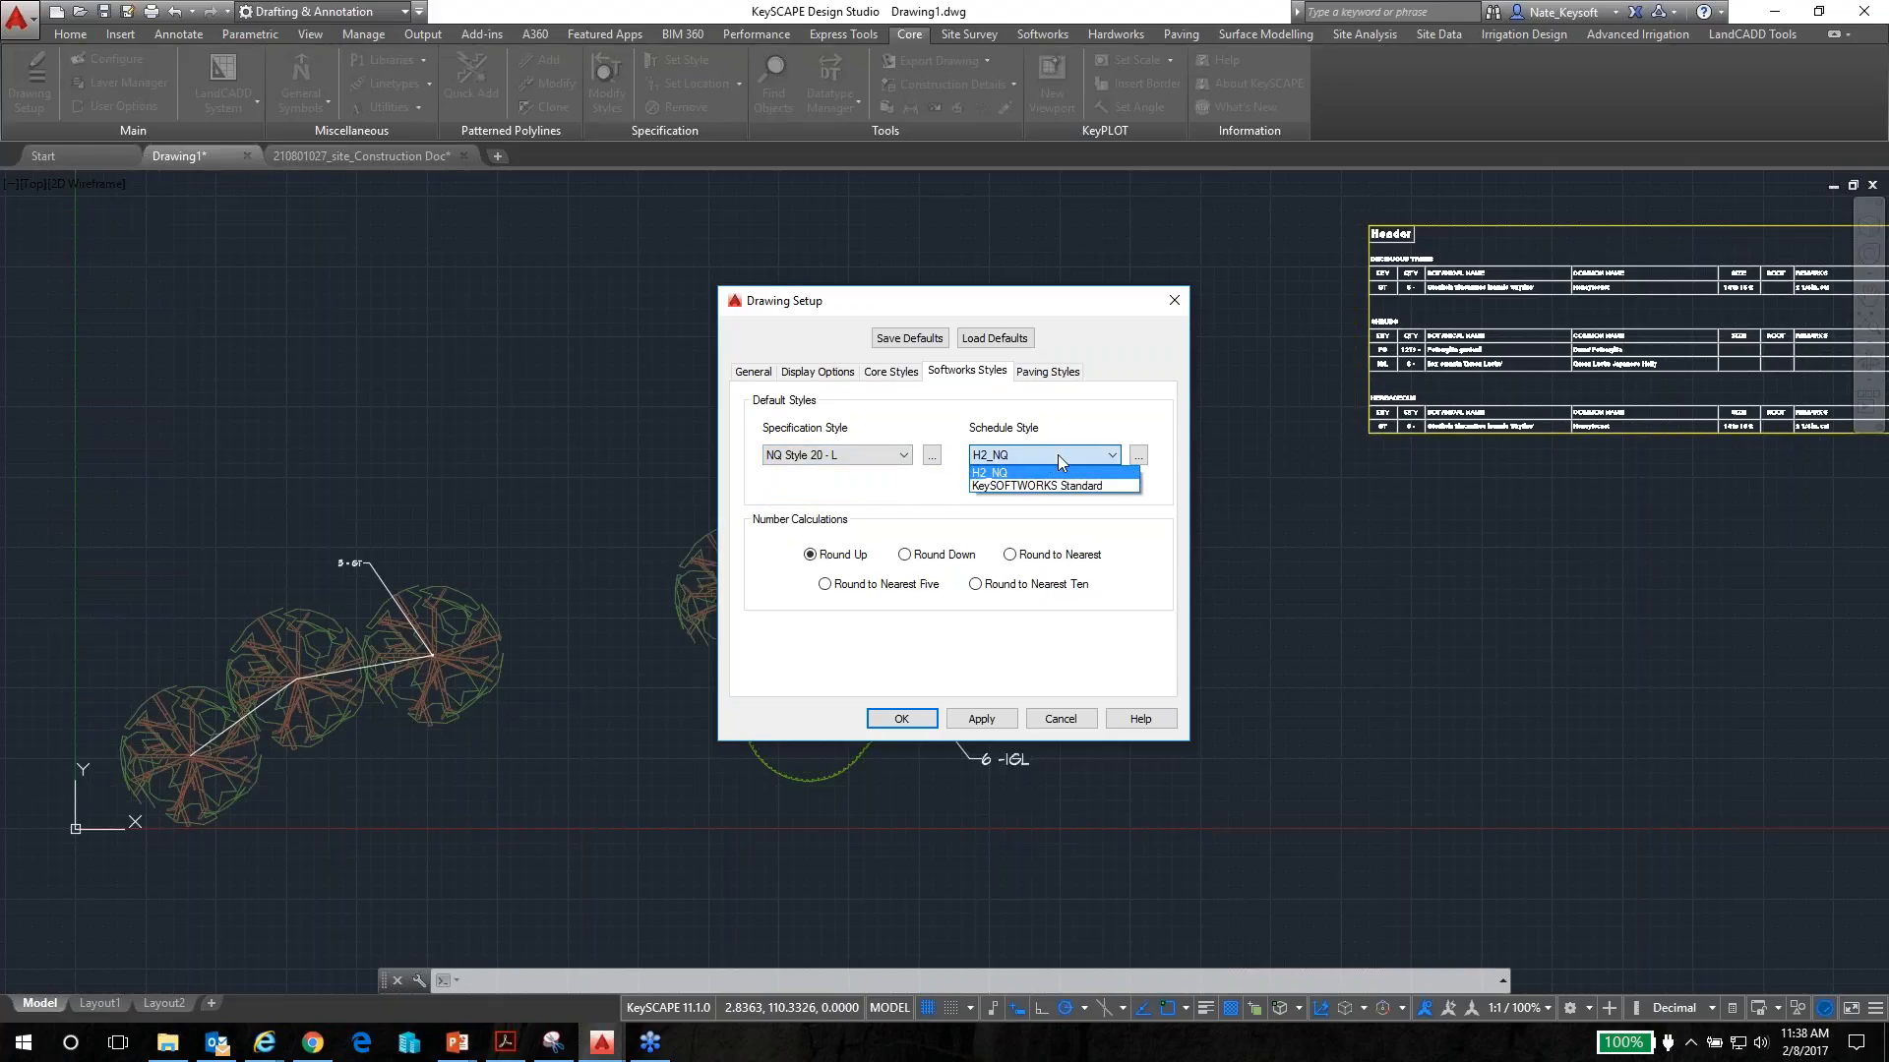
left_click(995, 474)
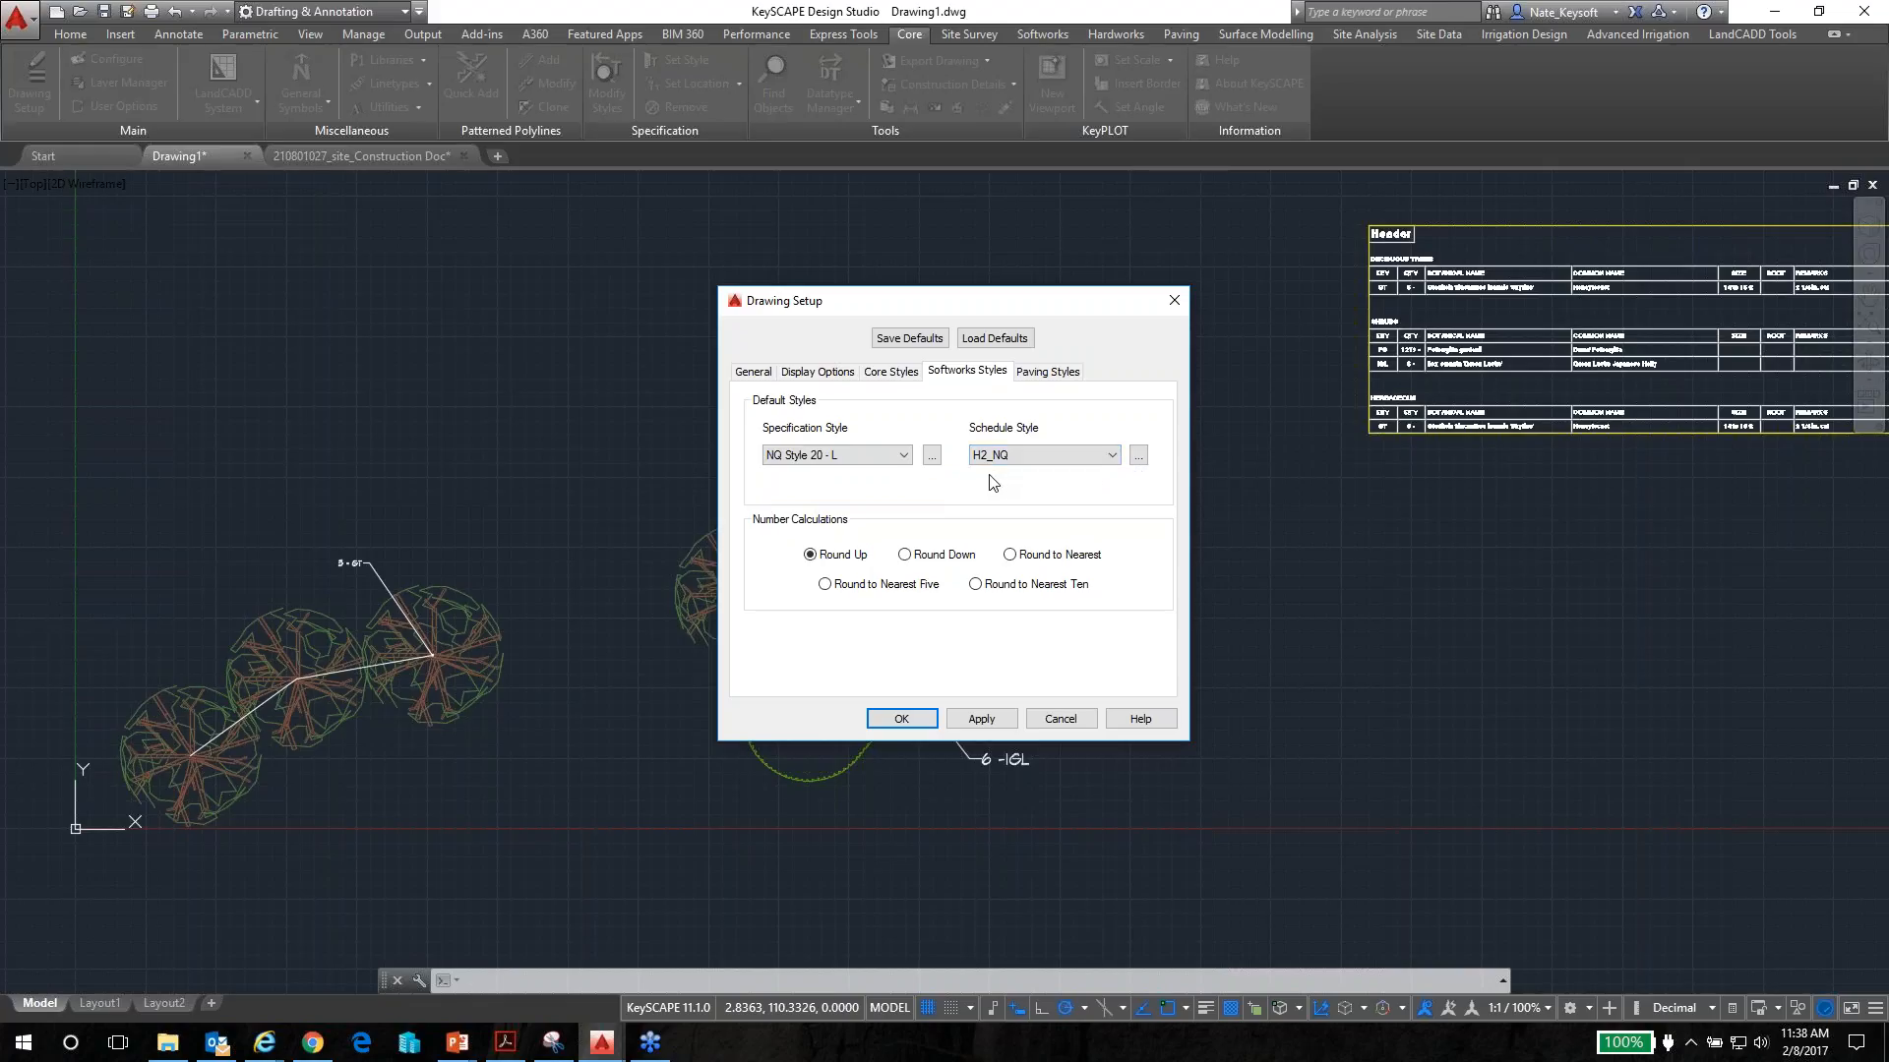
left_click(903, 726)
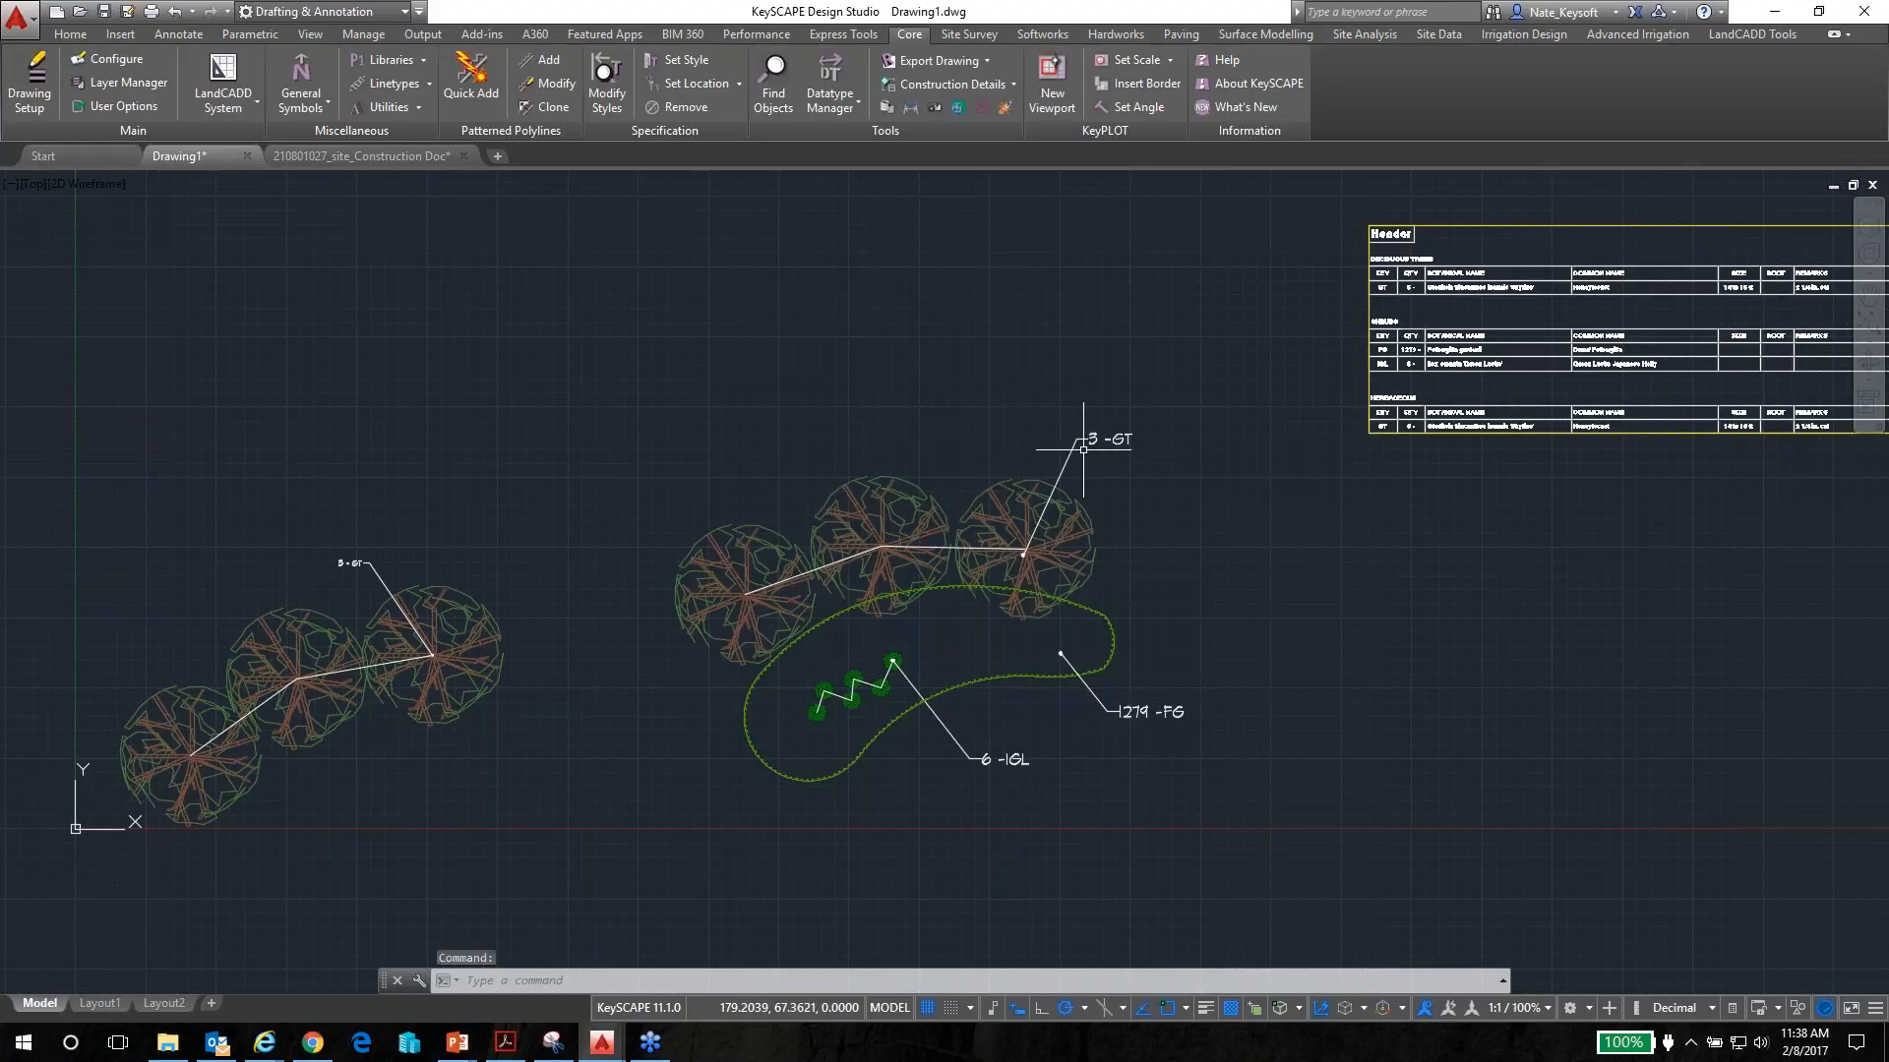
Open the KeySOFTWORKS specification style NQ Style 20 - L and examine its plant number, header and abbreviation cells
left_click(1040, 35)
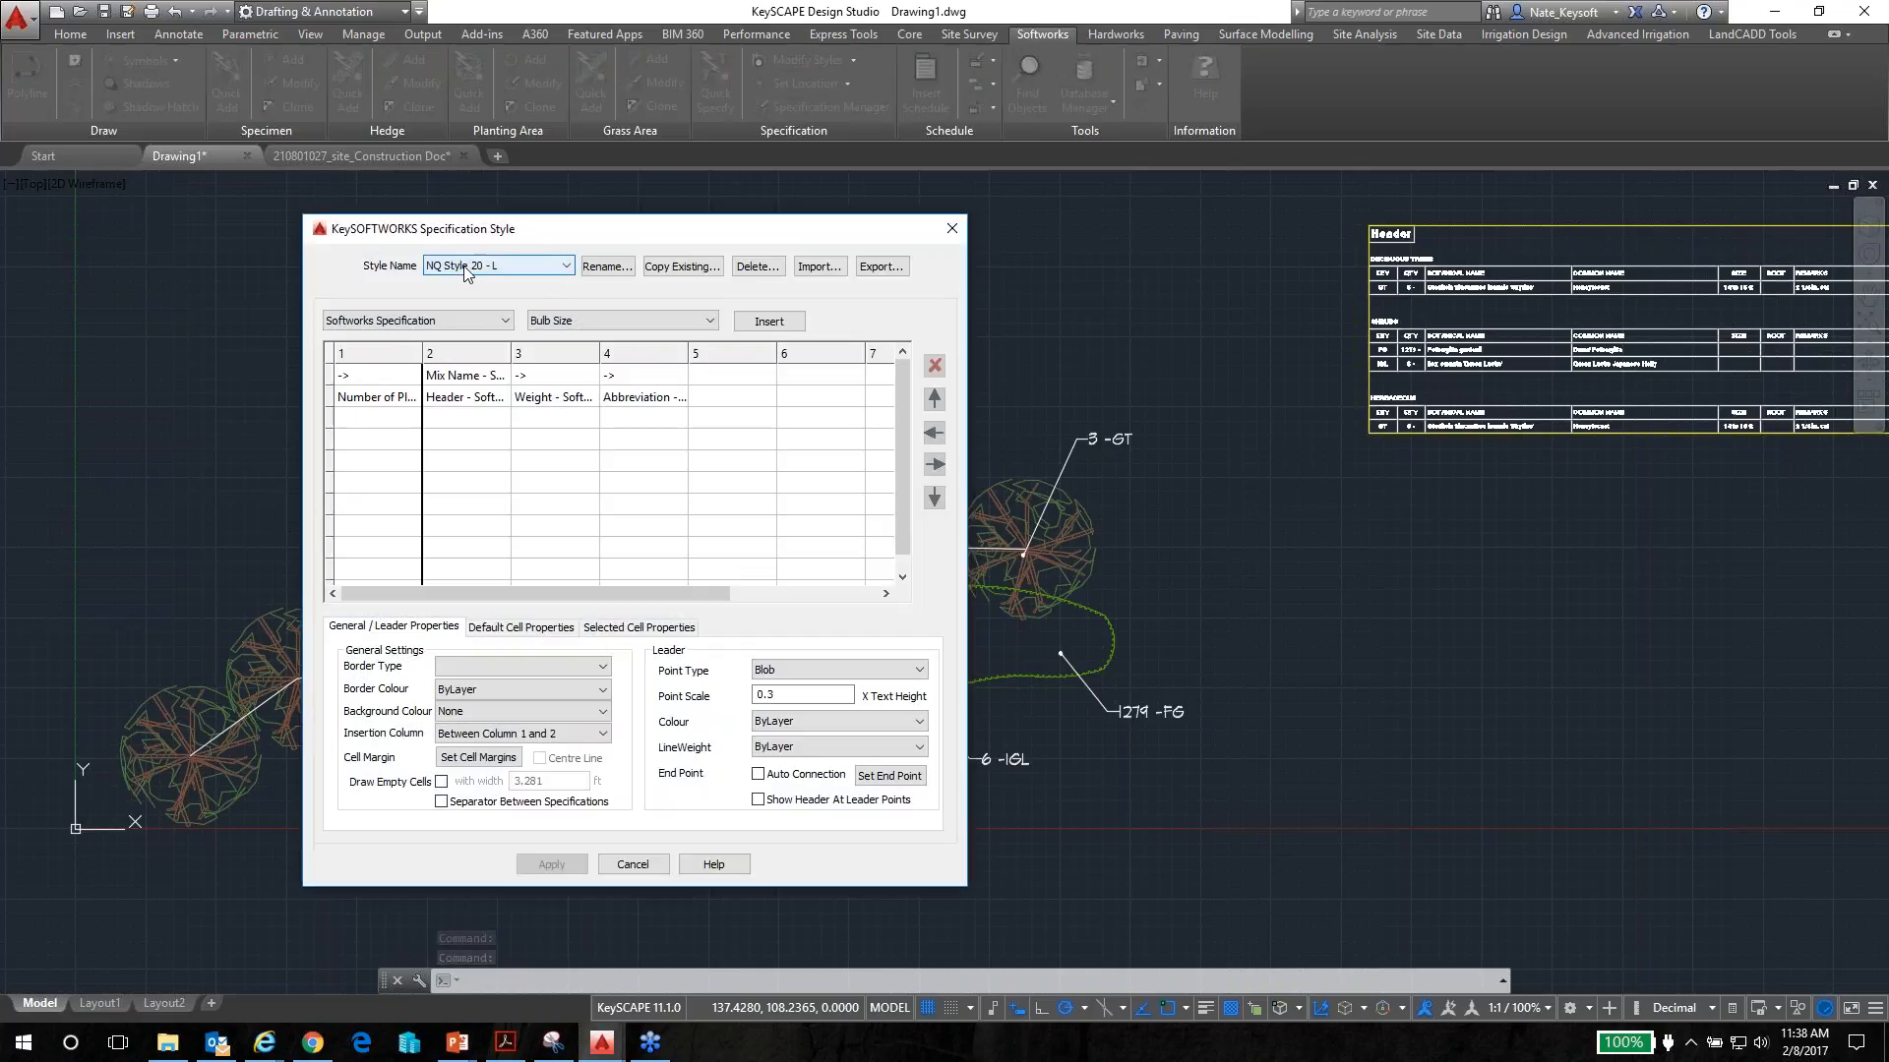
mouse_move(578, 240)
left_mouse_down()
mouse_move(672, 241)
mouse_move(646, 248)
left_mouse_up()
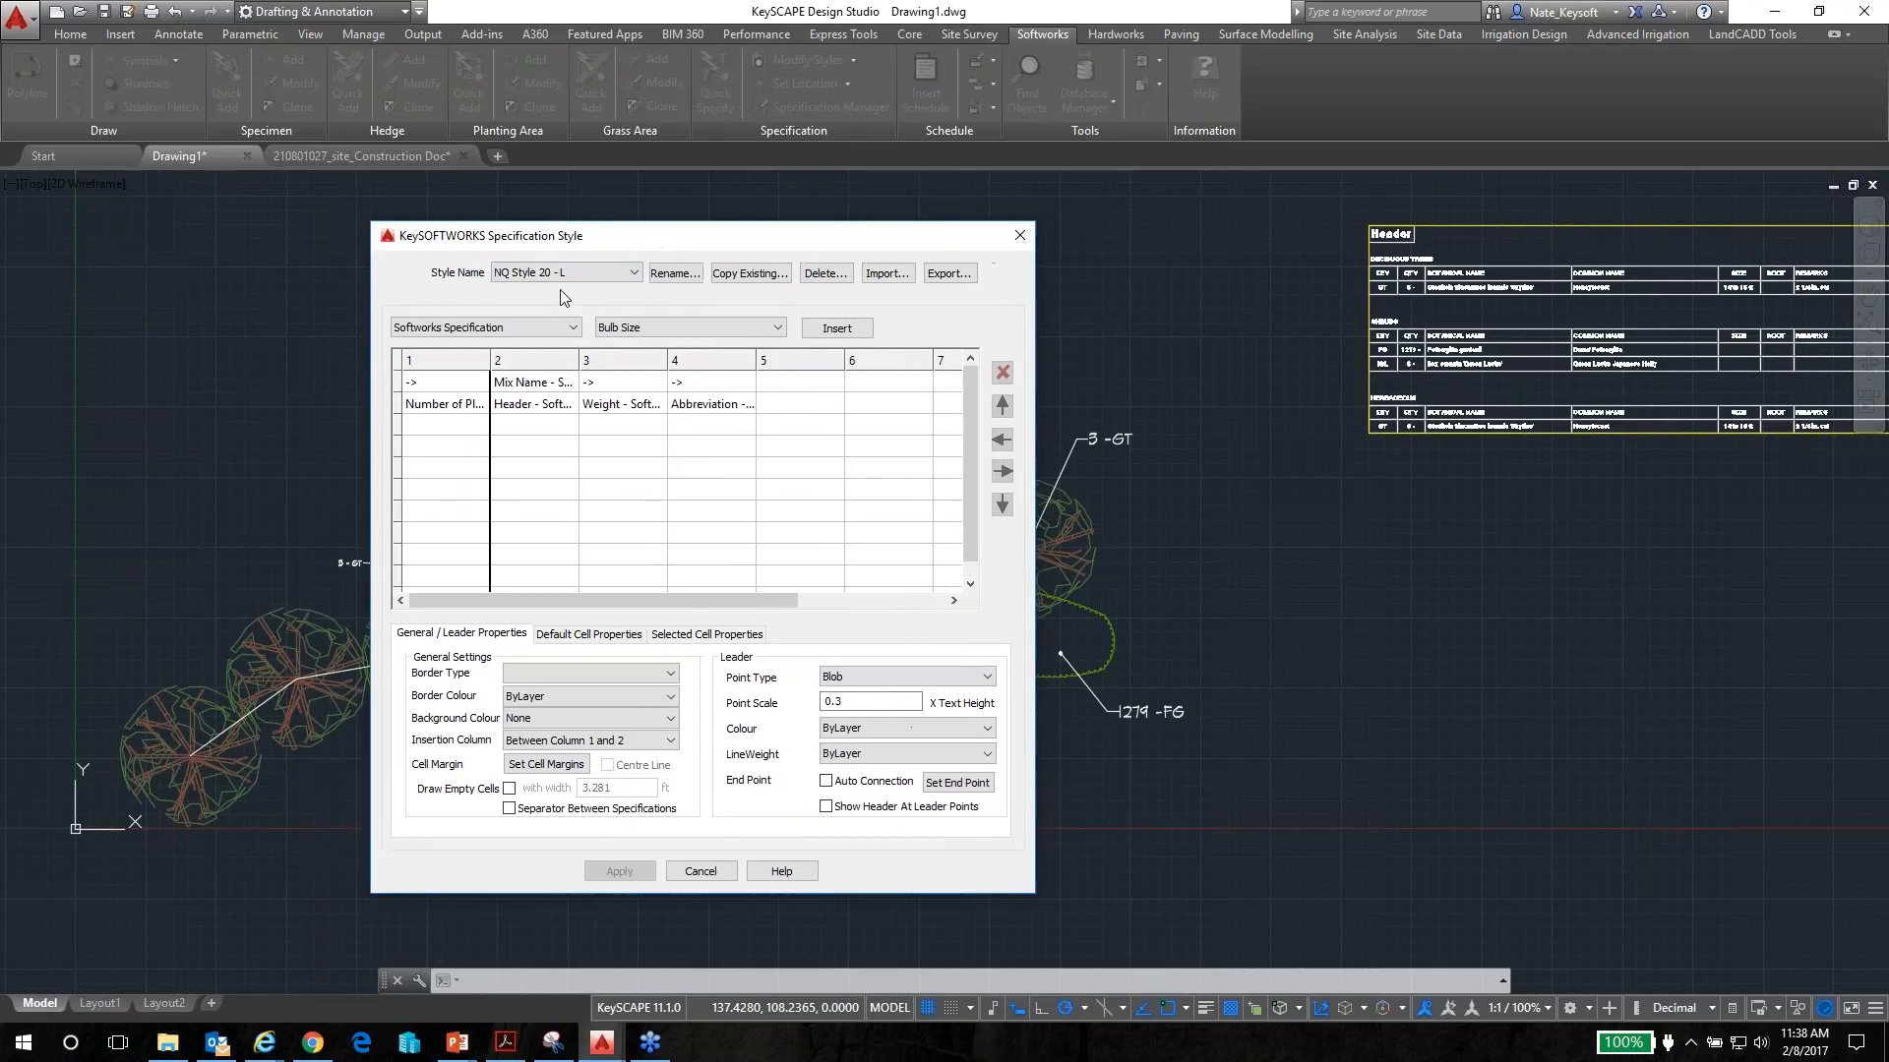
left_click(447, 407)
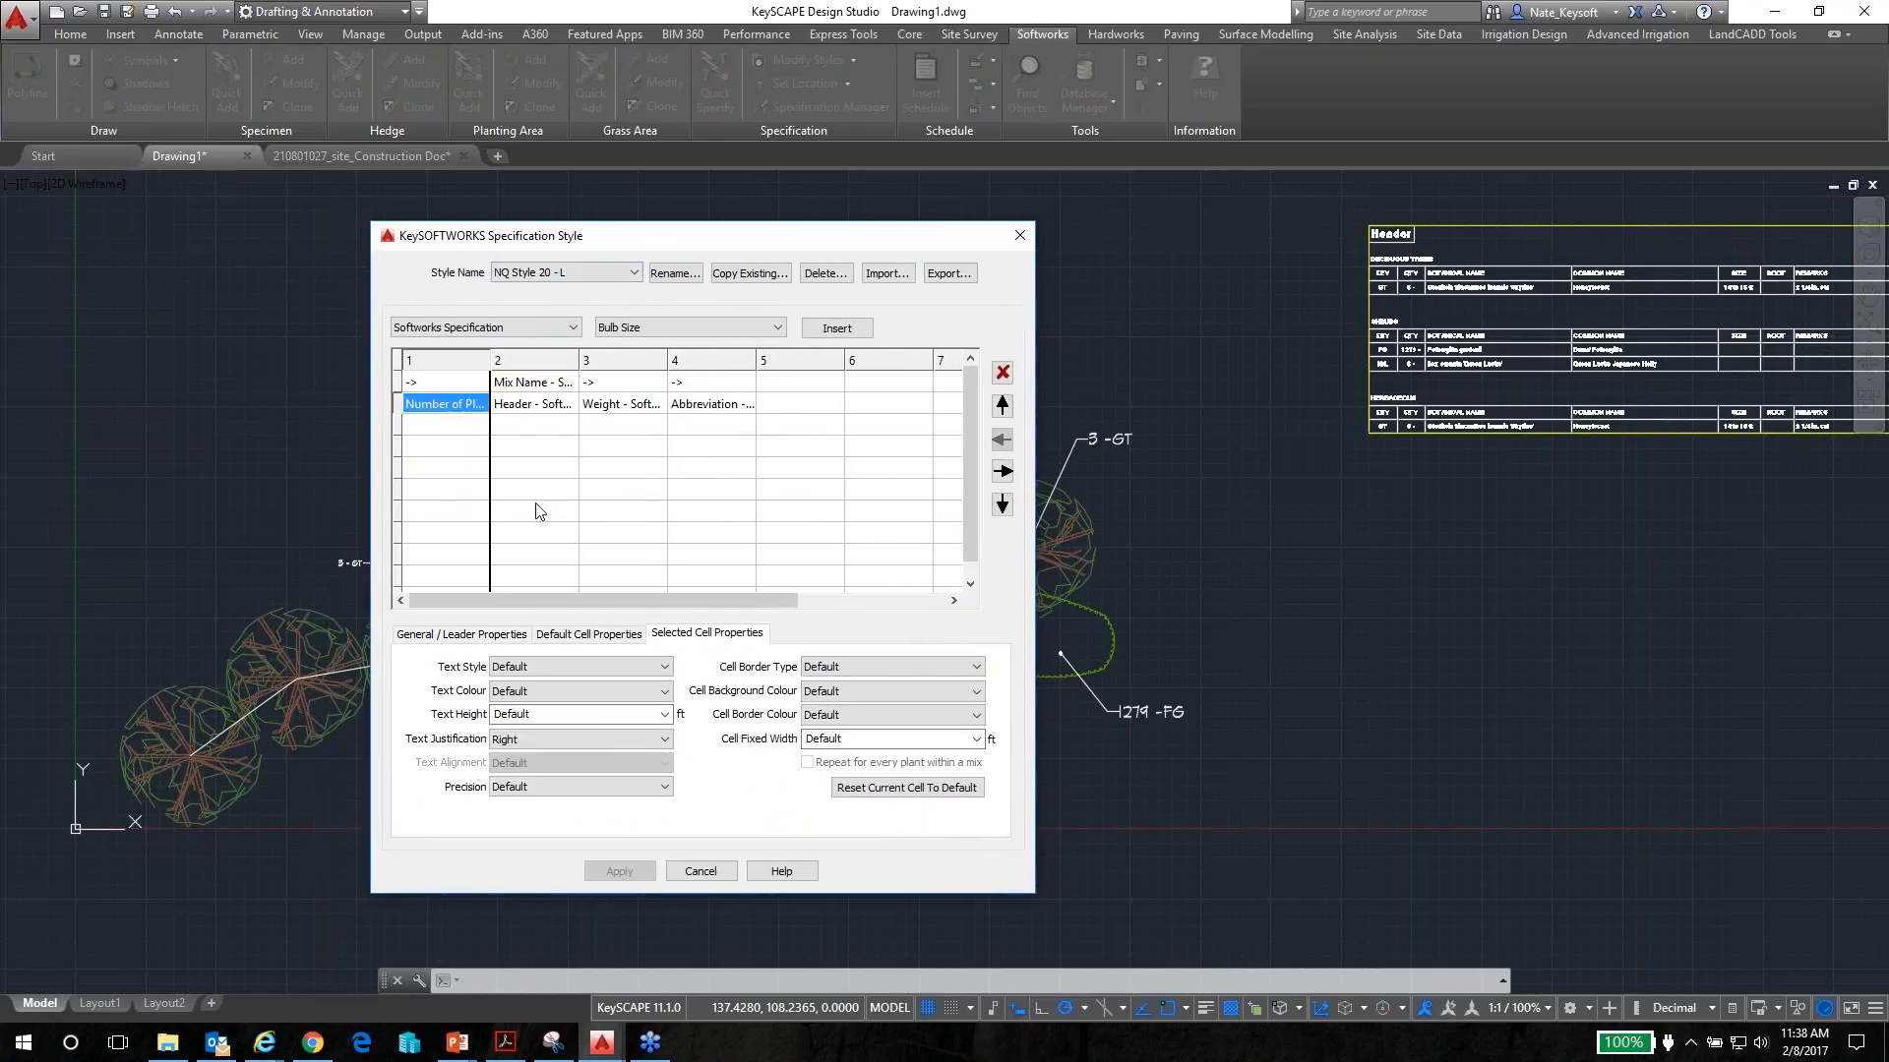
left_click(568, 407)
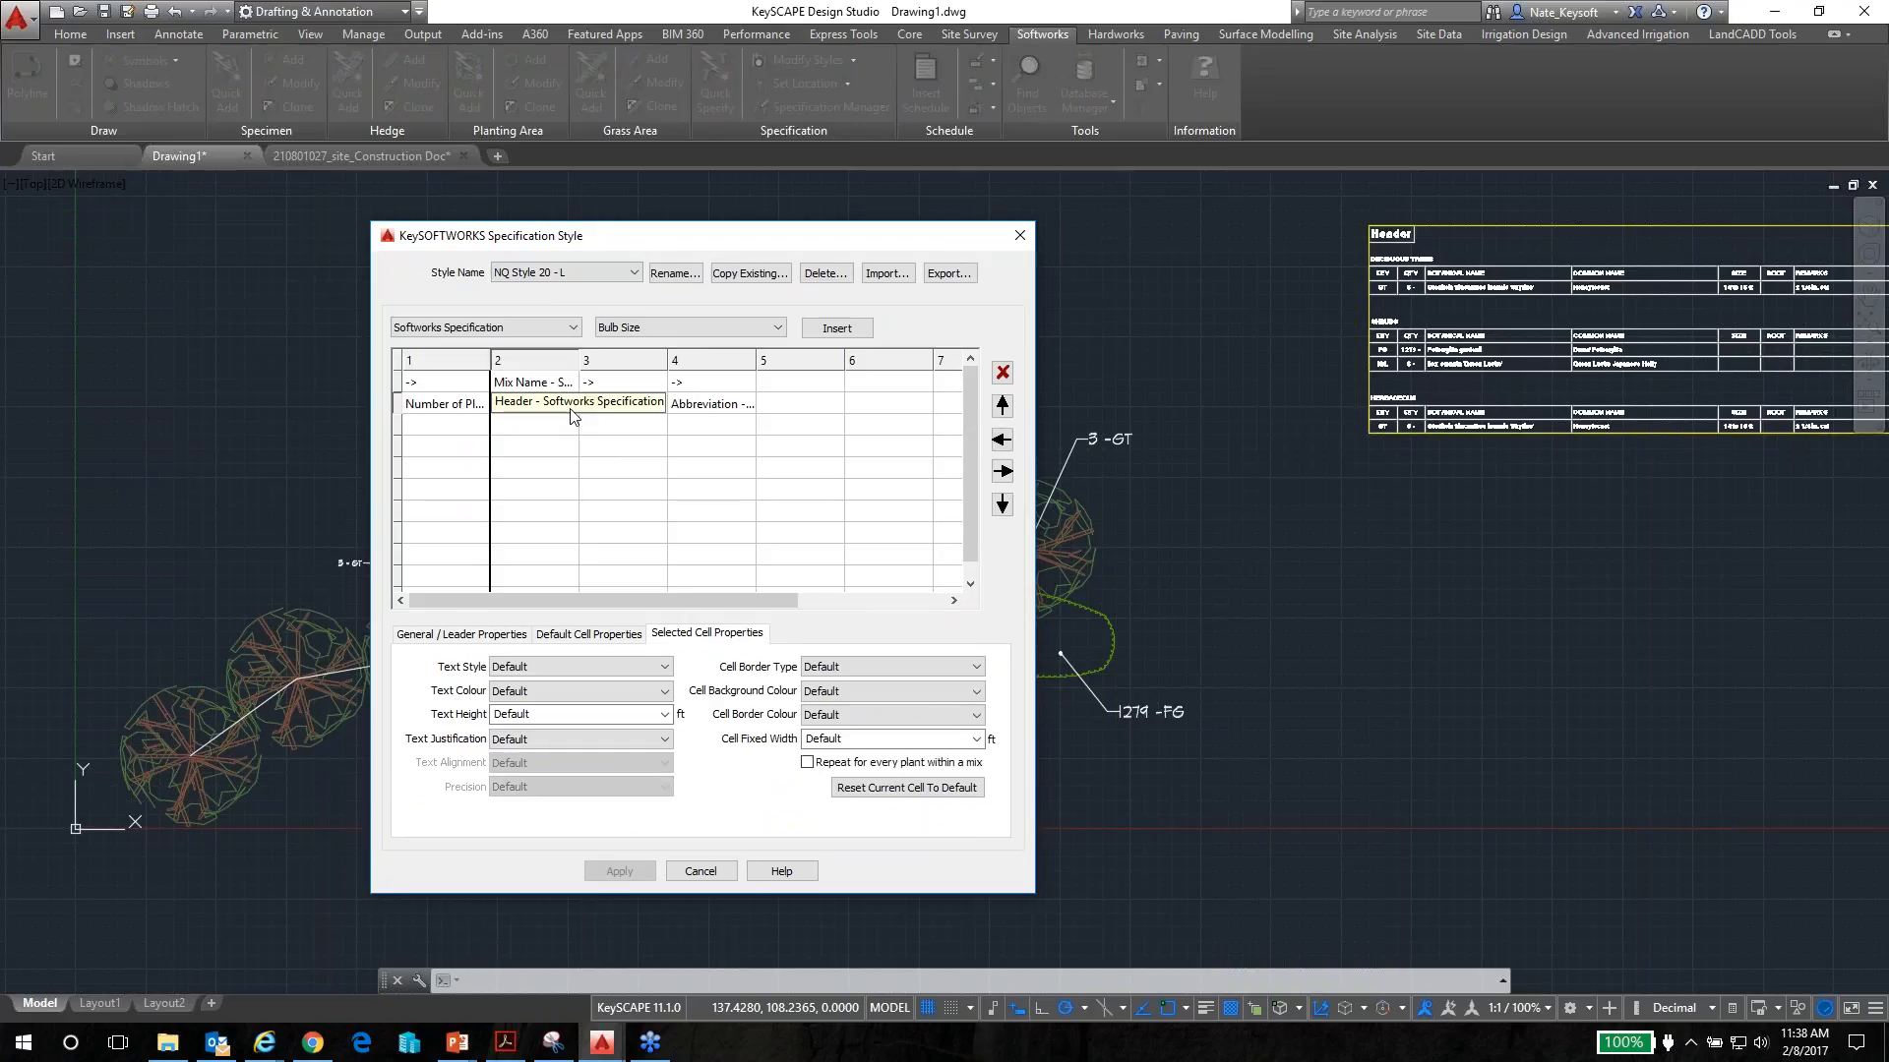
left_click(714, 409)
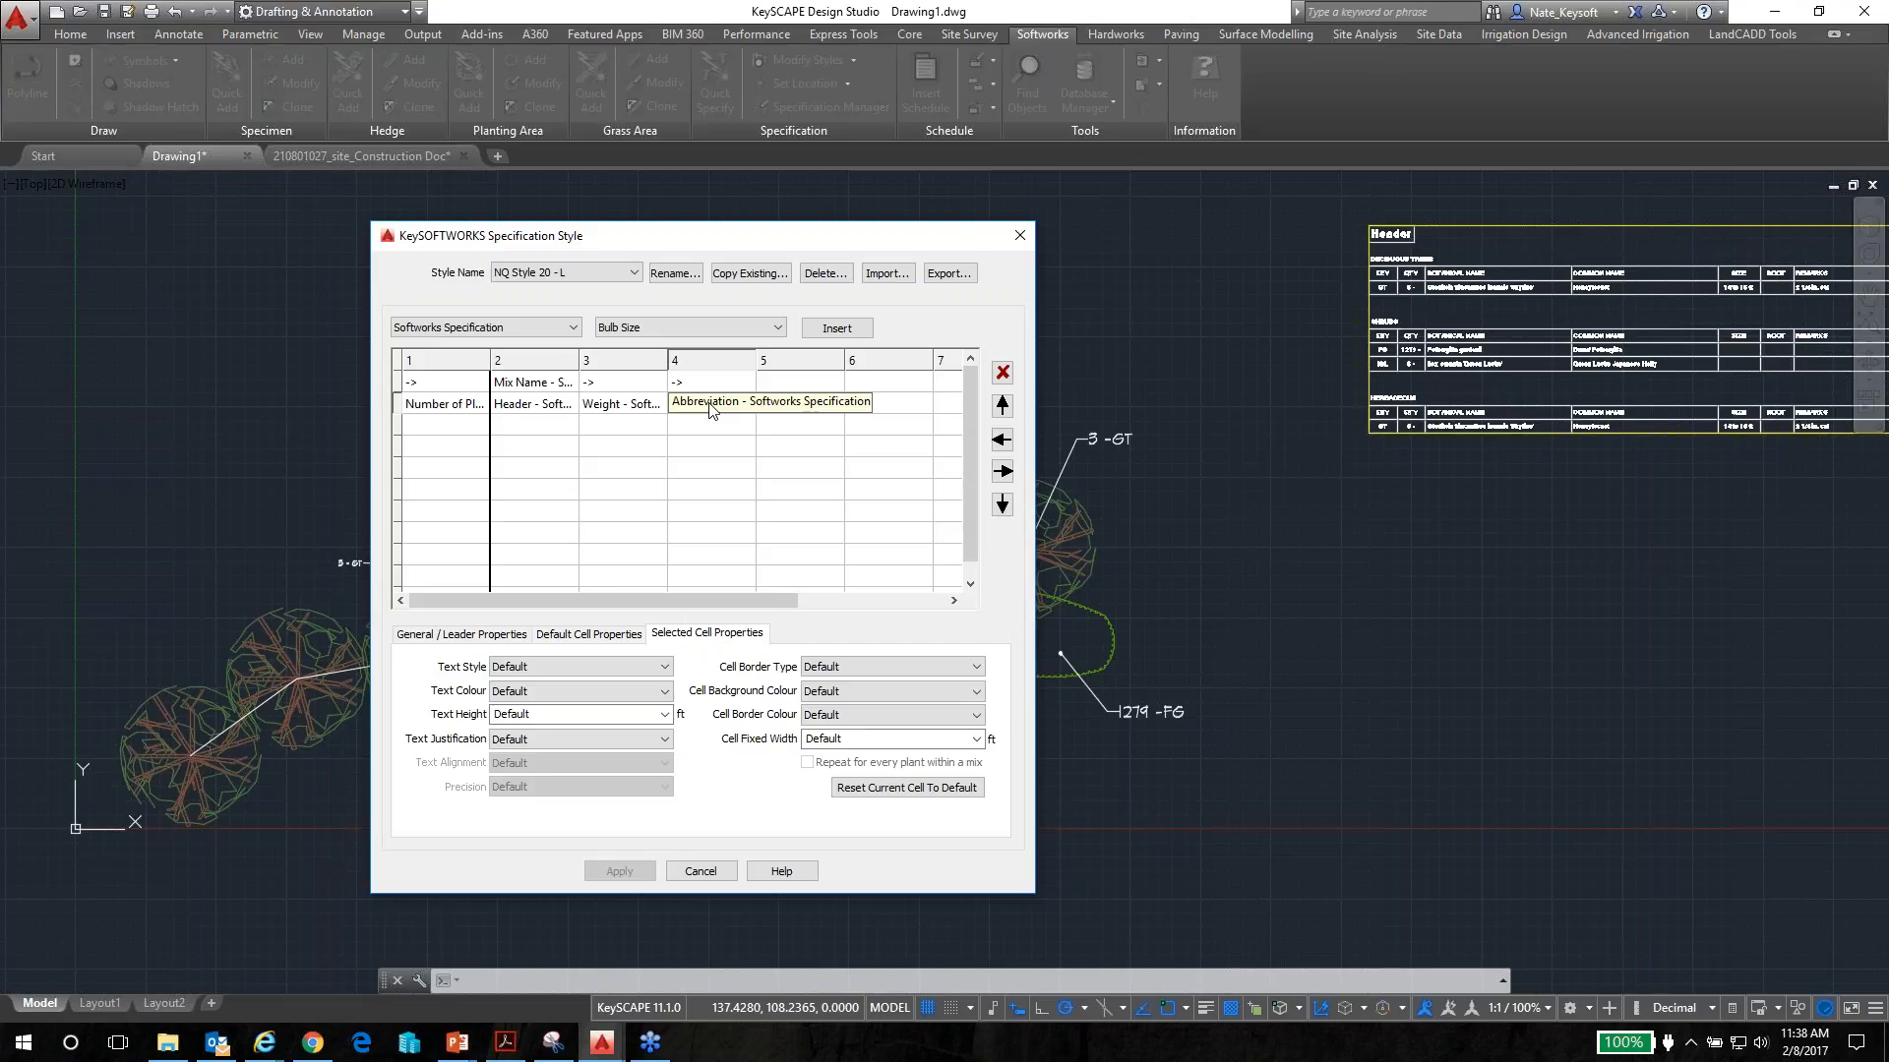
left_click(457, 406)
left_click(708, 409)
Review the style's general and leader, default cell and selected cell properties, choosing stn_la as the default text style
left_click(442, 634)
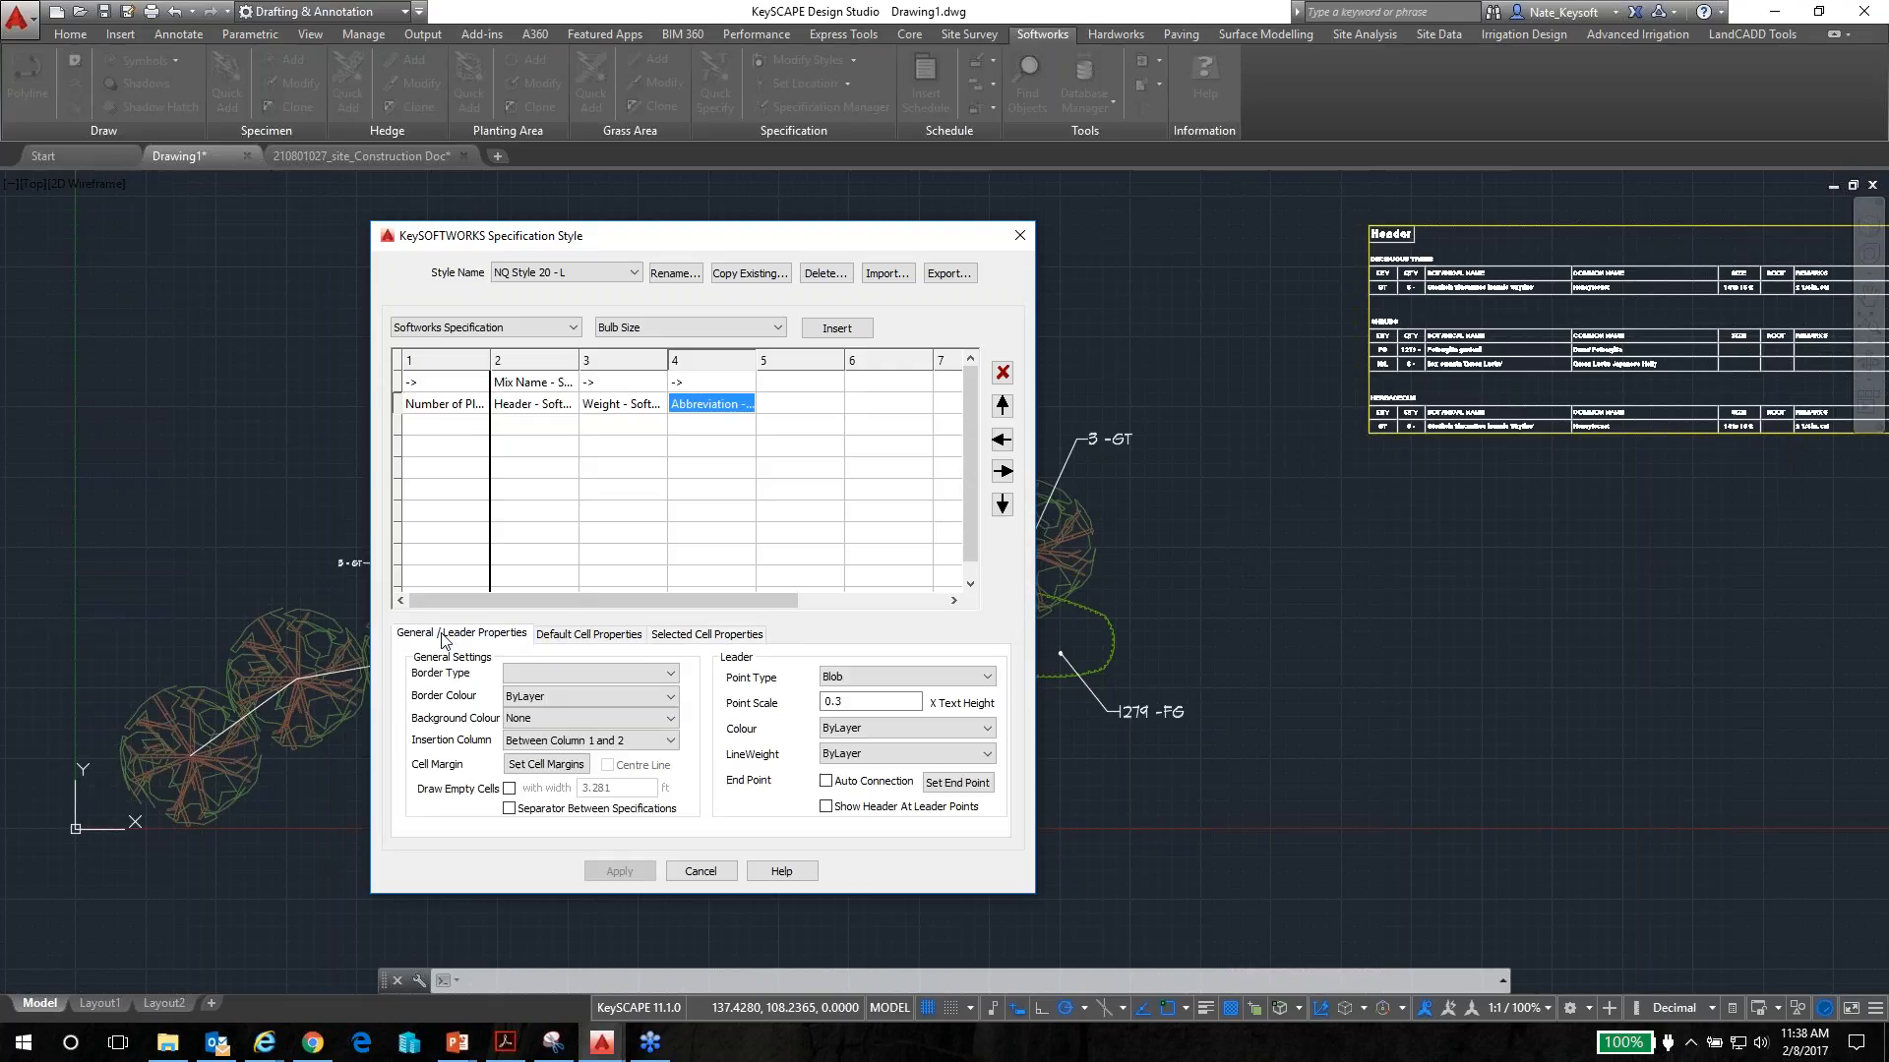
left_click(581, 637)
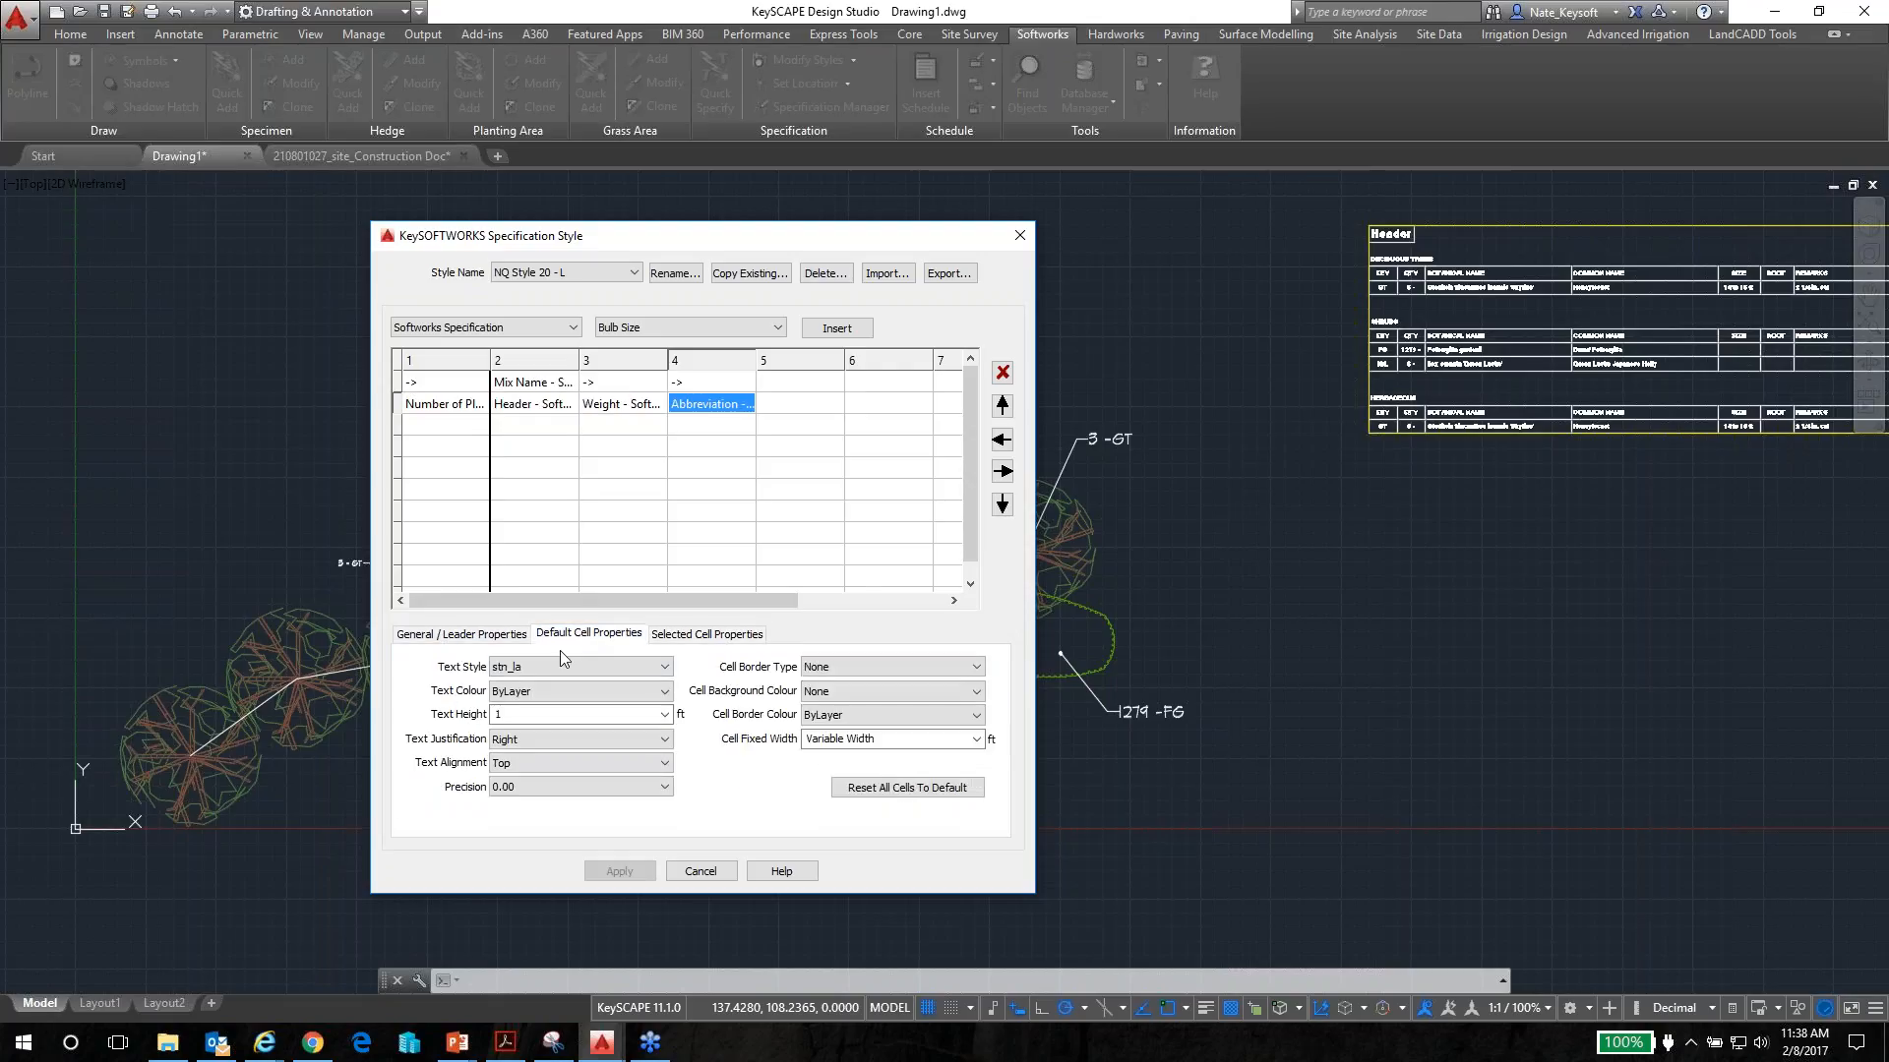
left_click(665, 668)
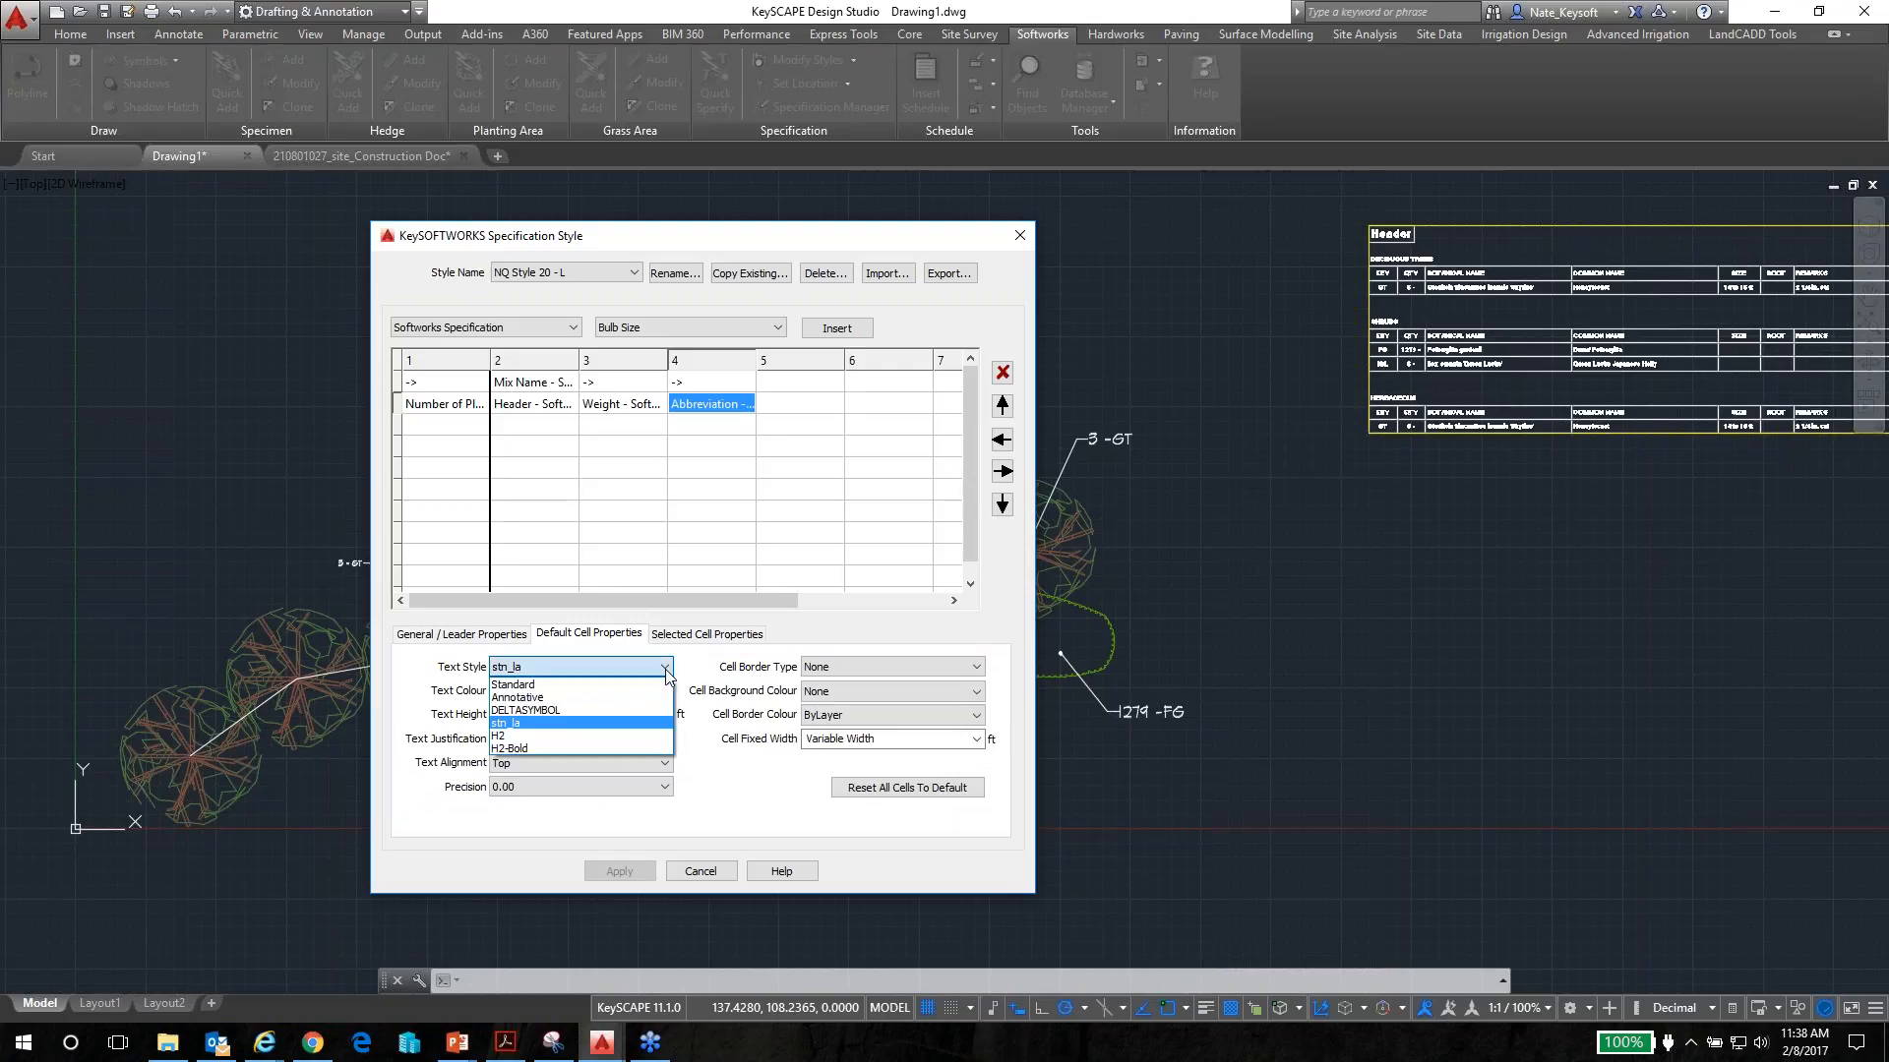
left_click(516, 724)
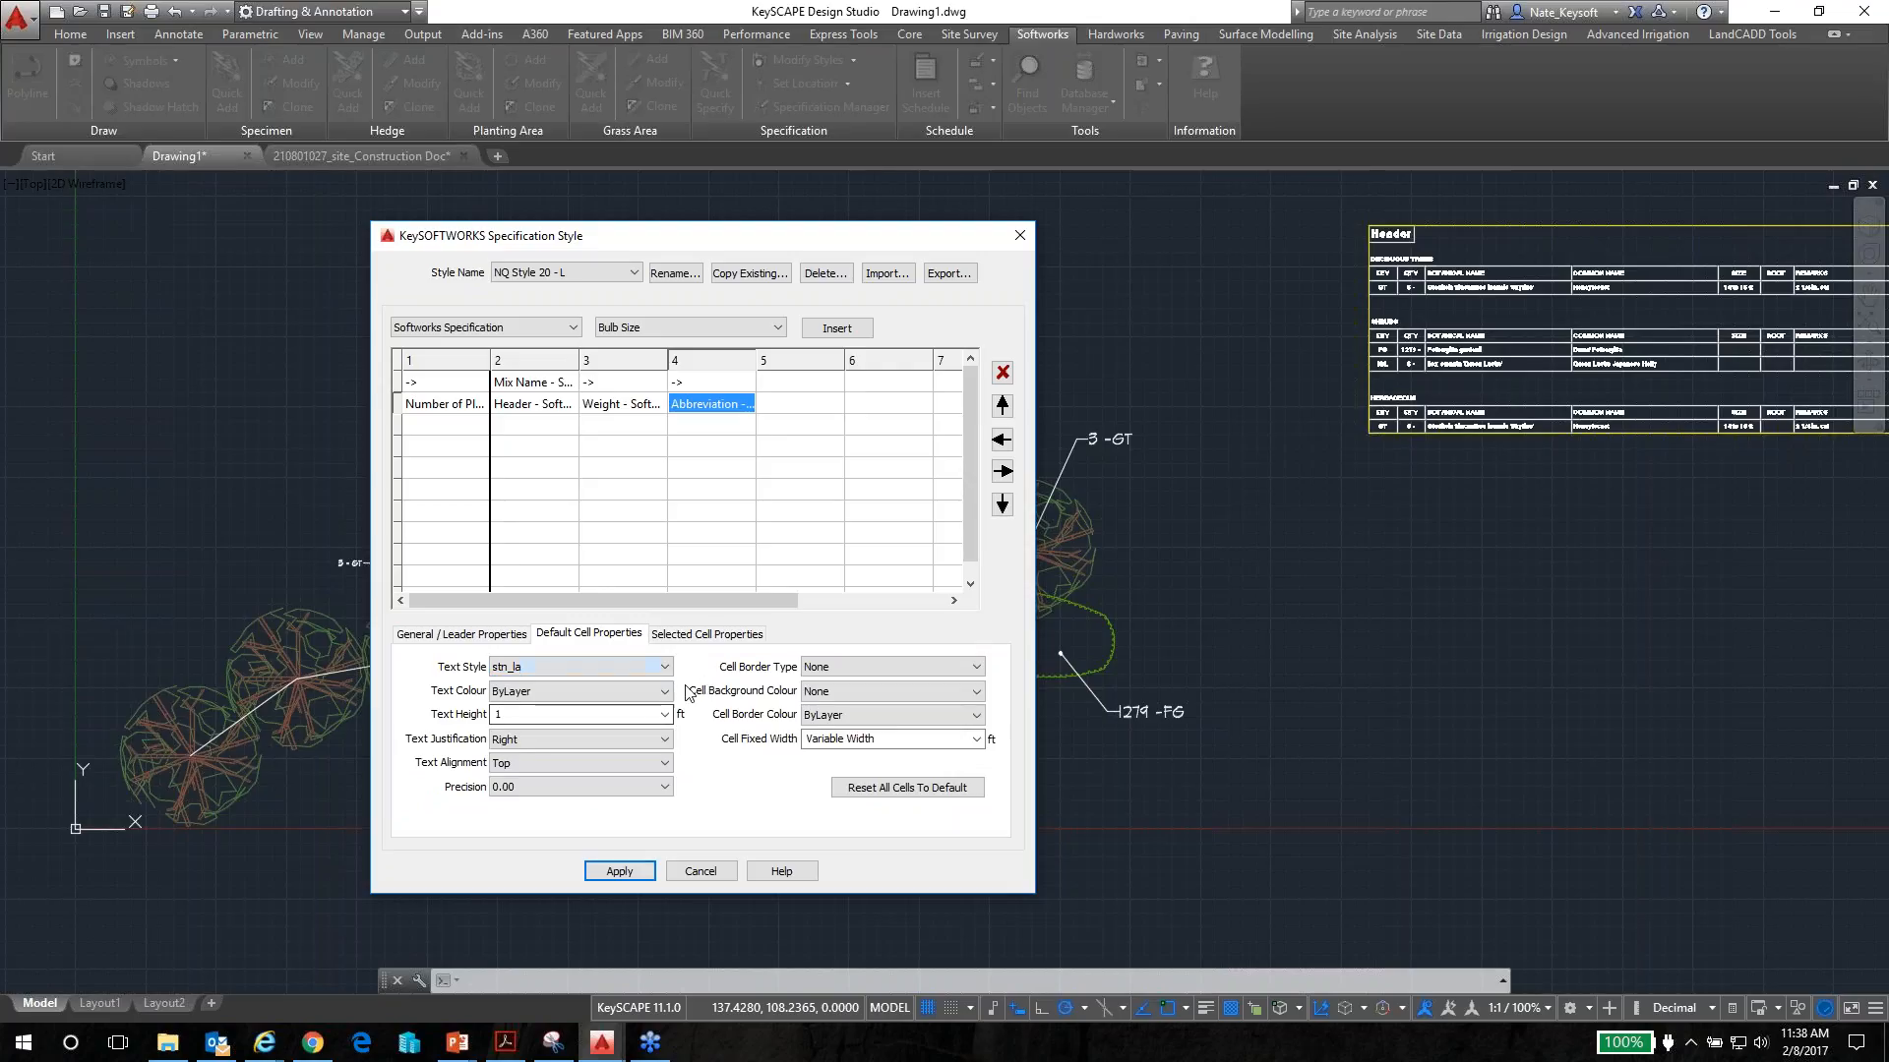
left_click(492, 635)
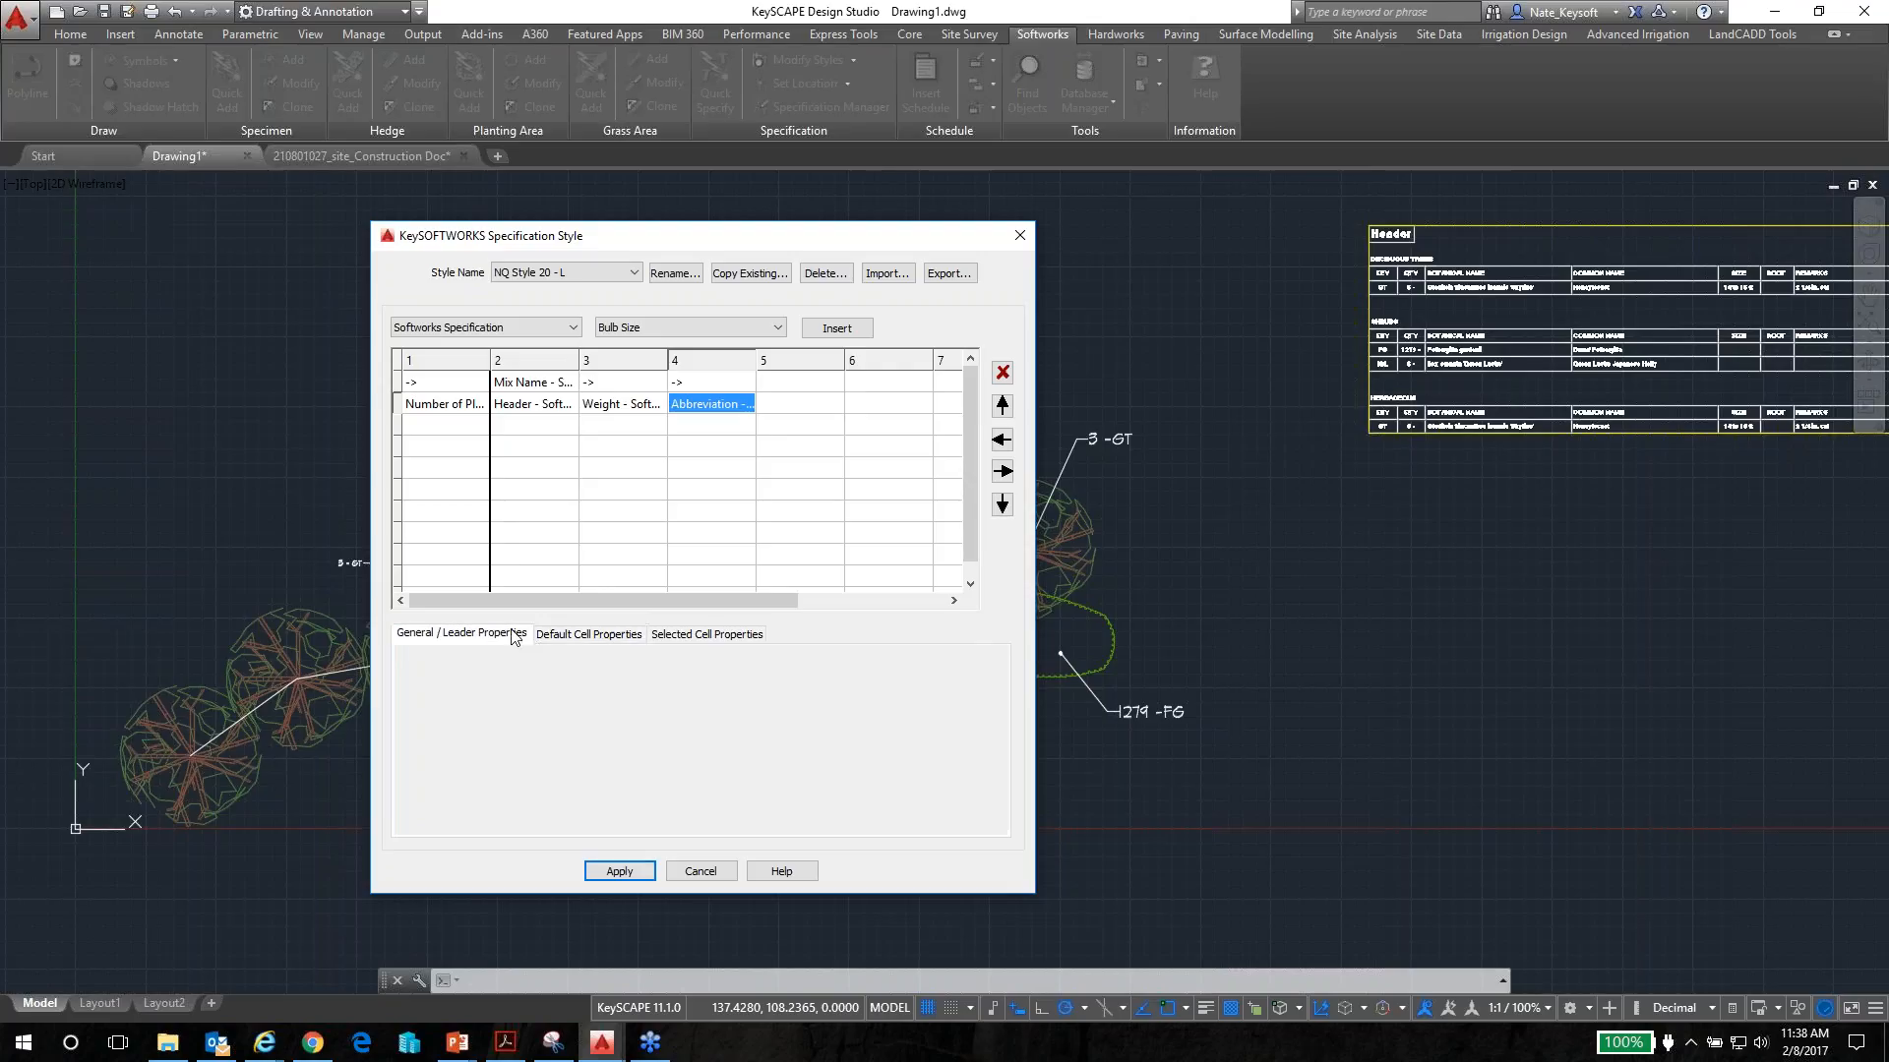
left_click(694, 637)
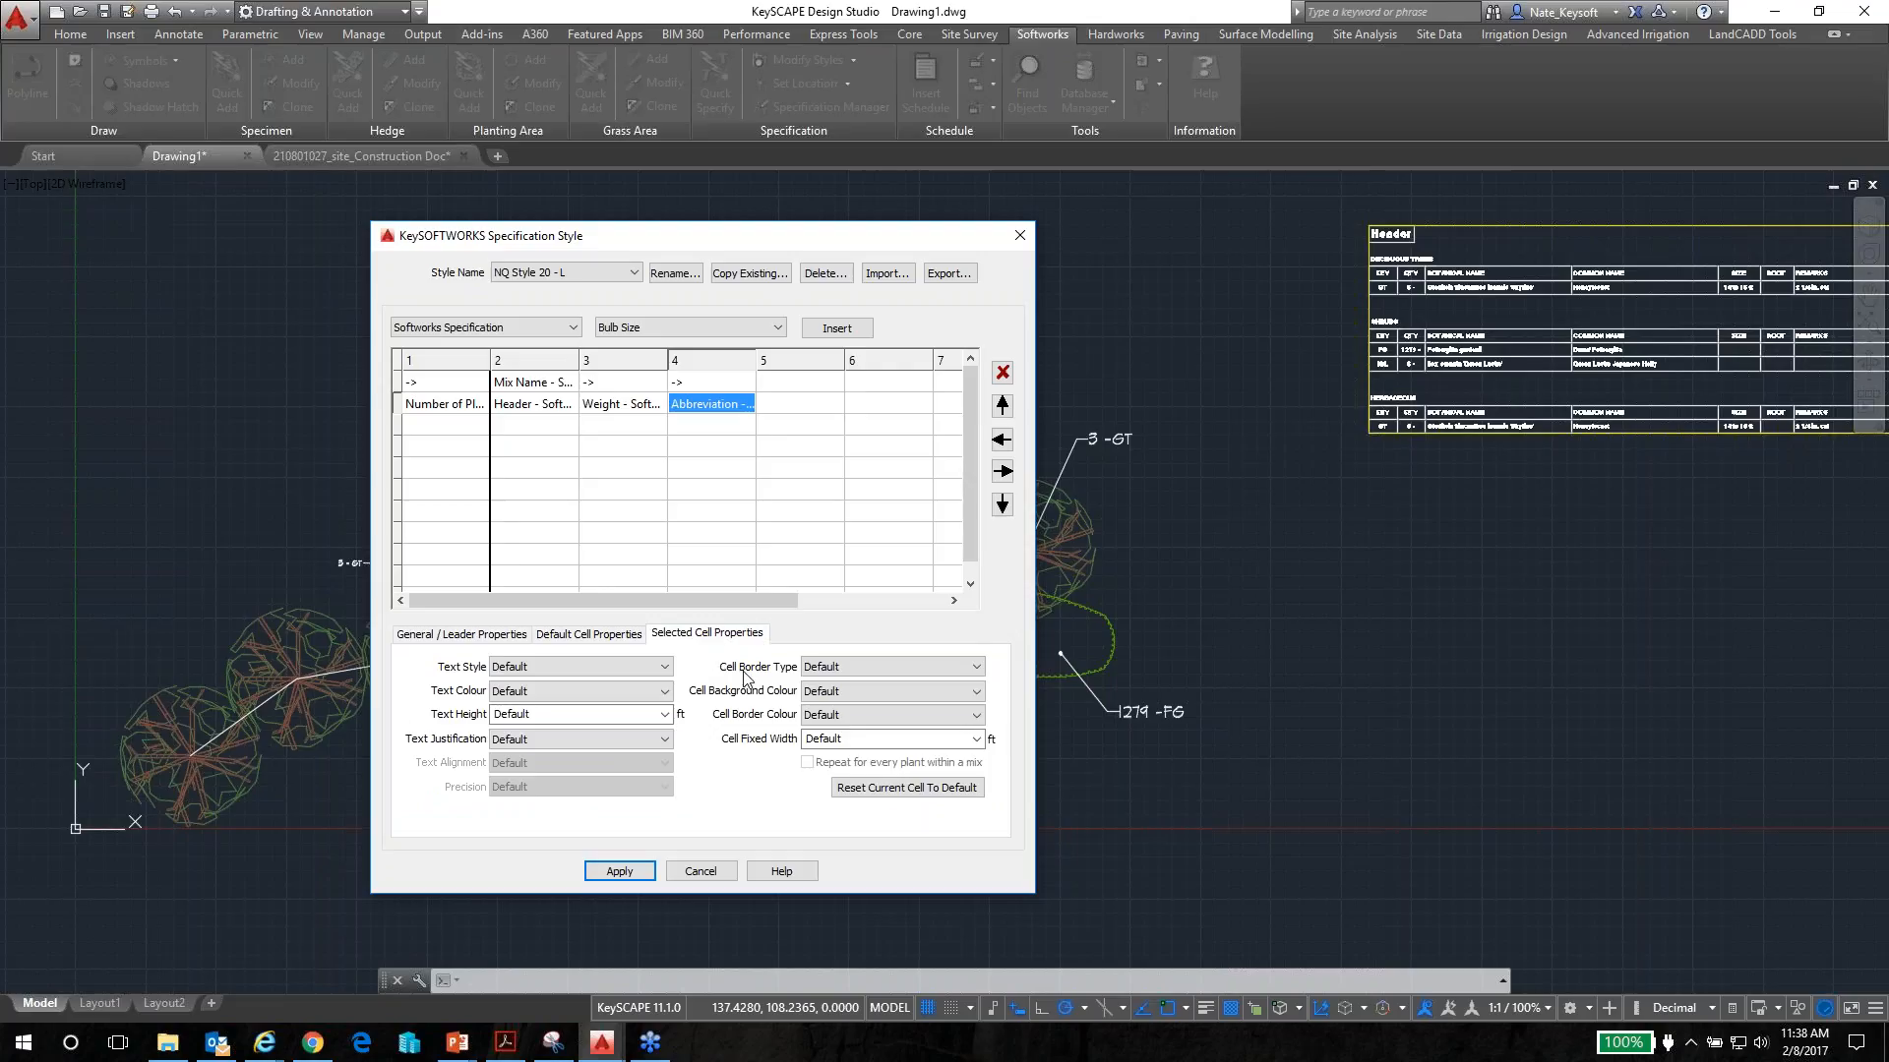
Review the existing style files in the export location for NQ Style 20 - L, and leave the specification style without exporting it
left_click(949, 273)
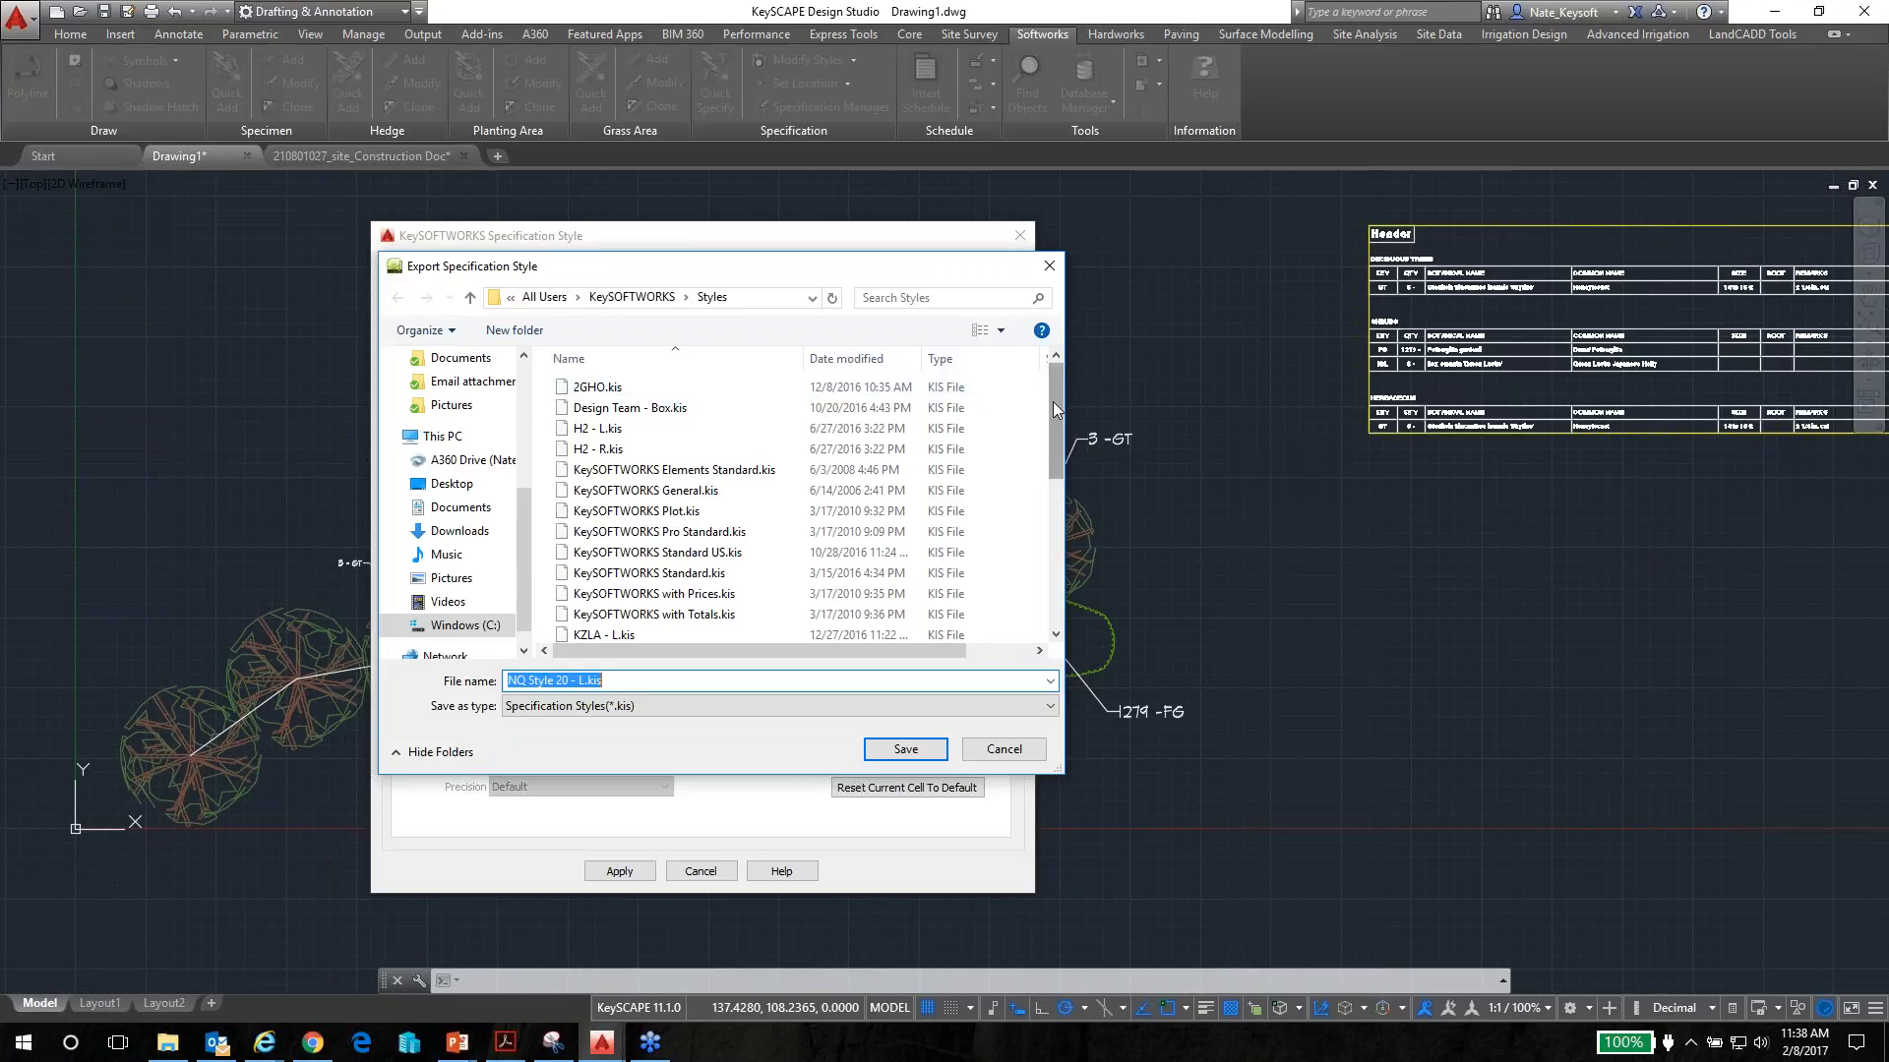
left_click_drag(1055, 410, 1059, 543)
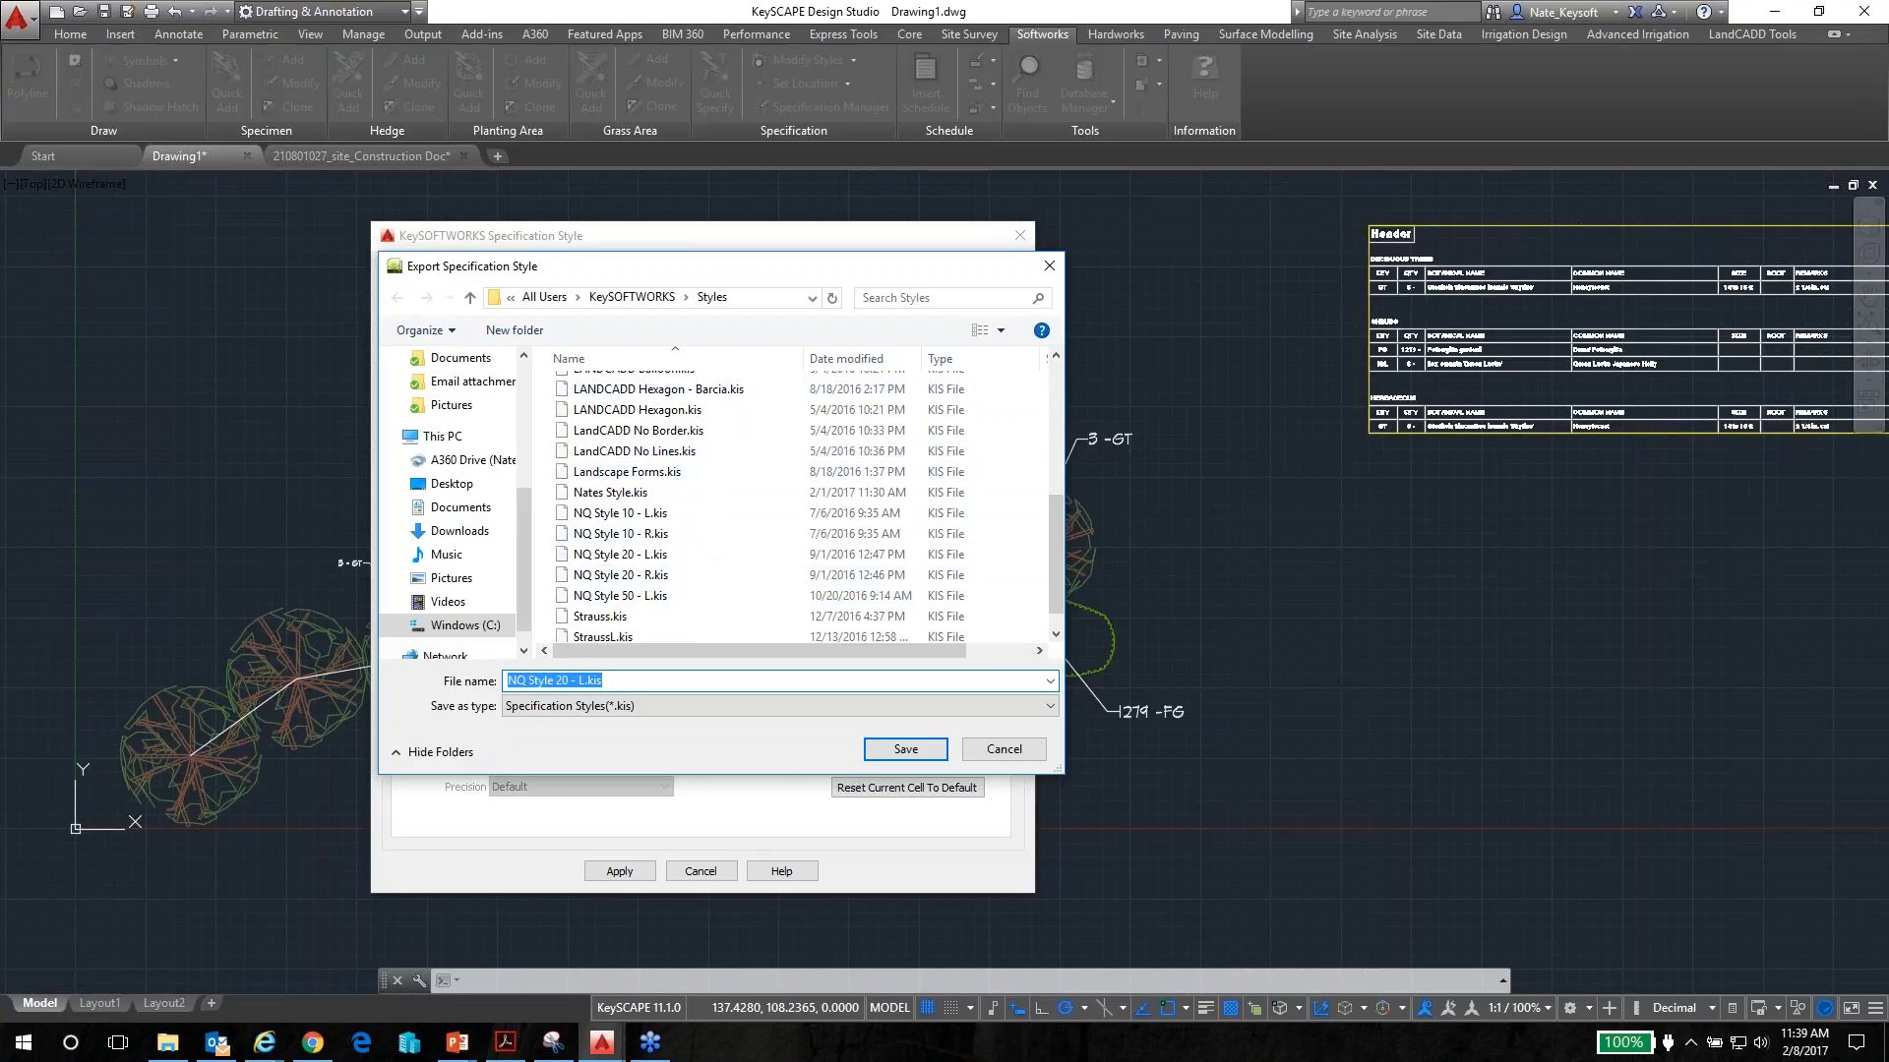
left_click(1026, 753)
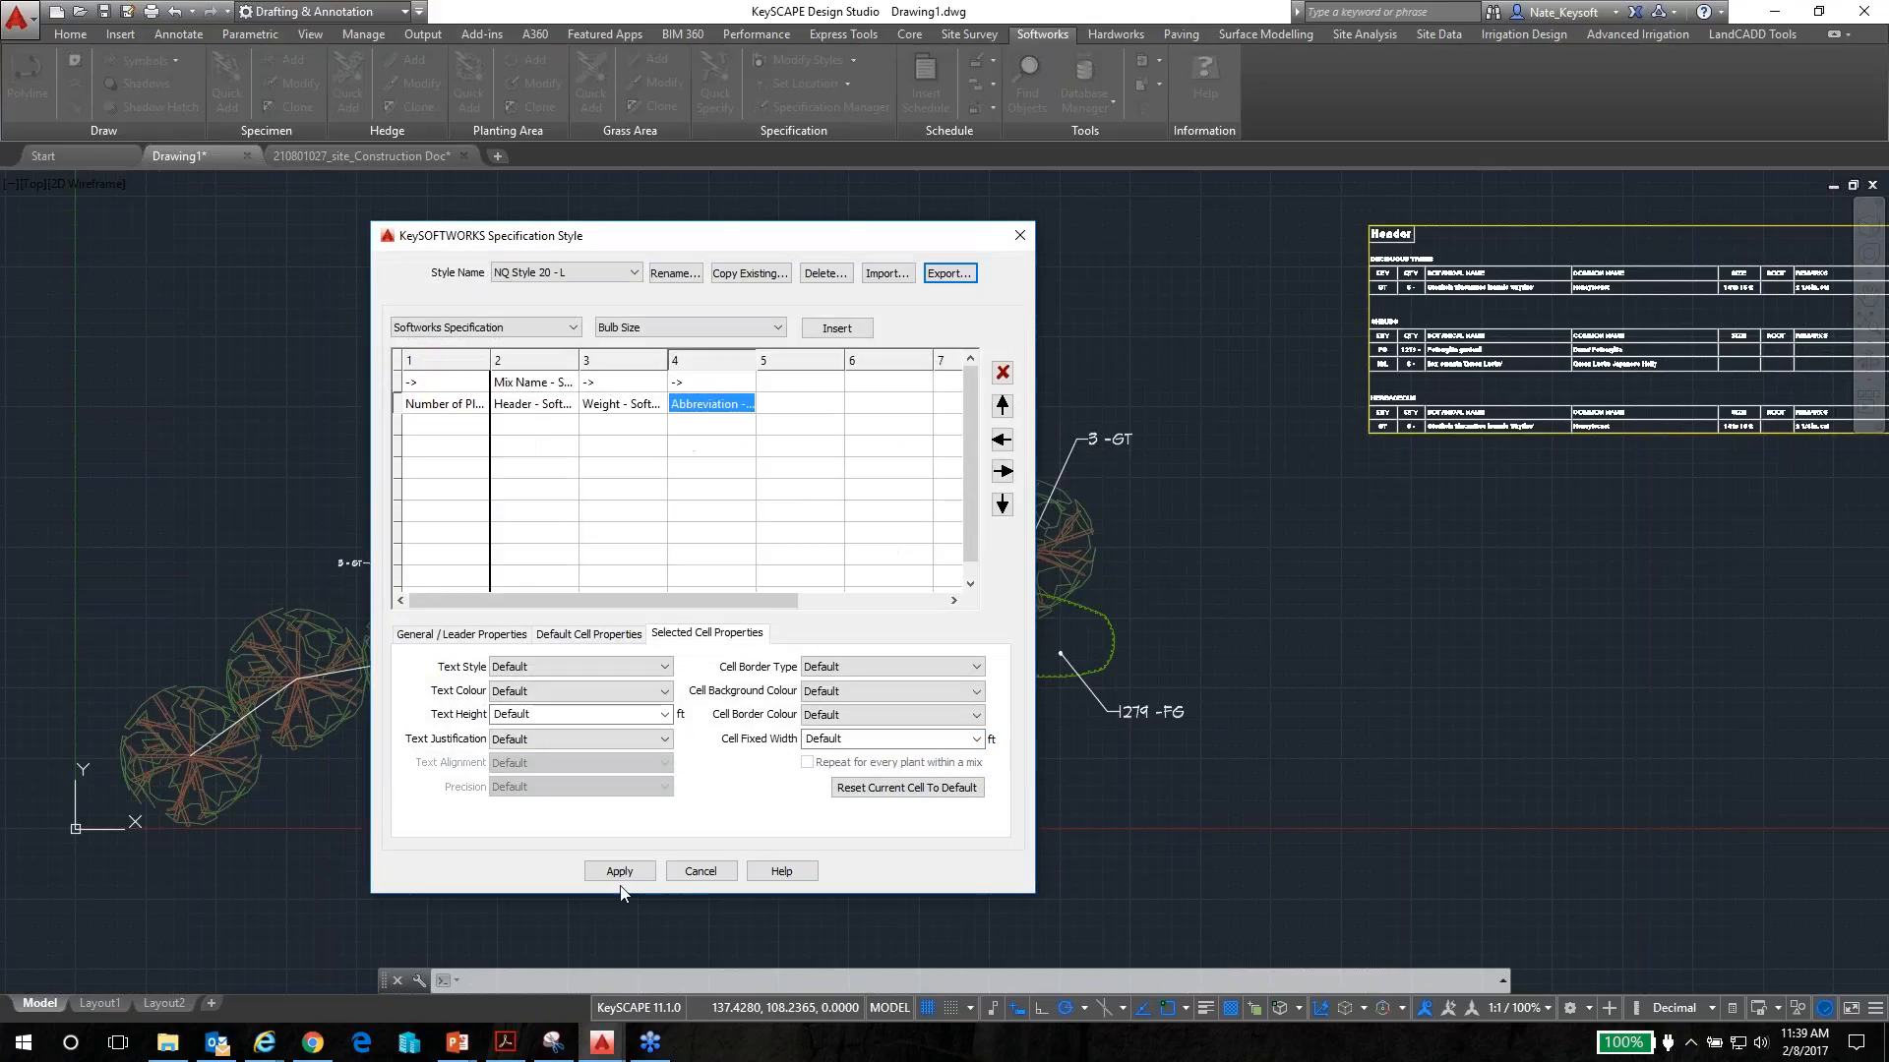
left_click(701, 872)
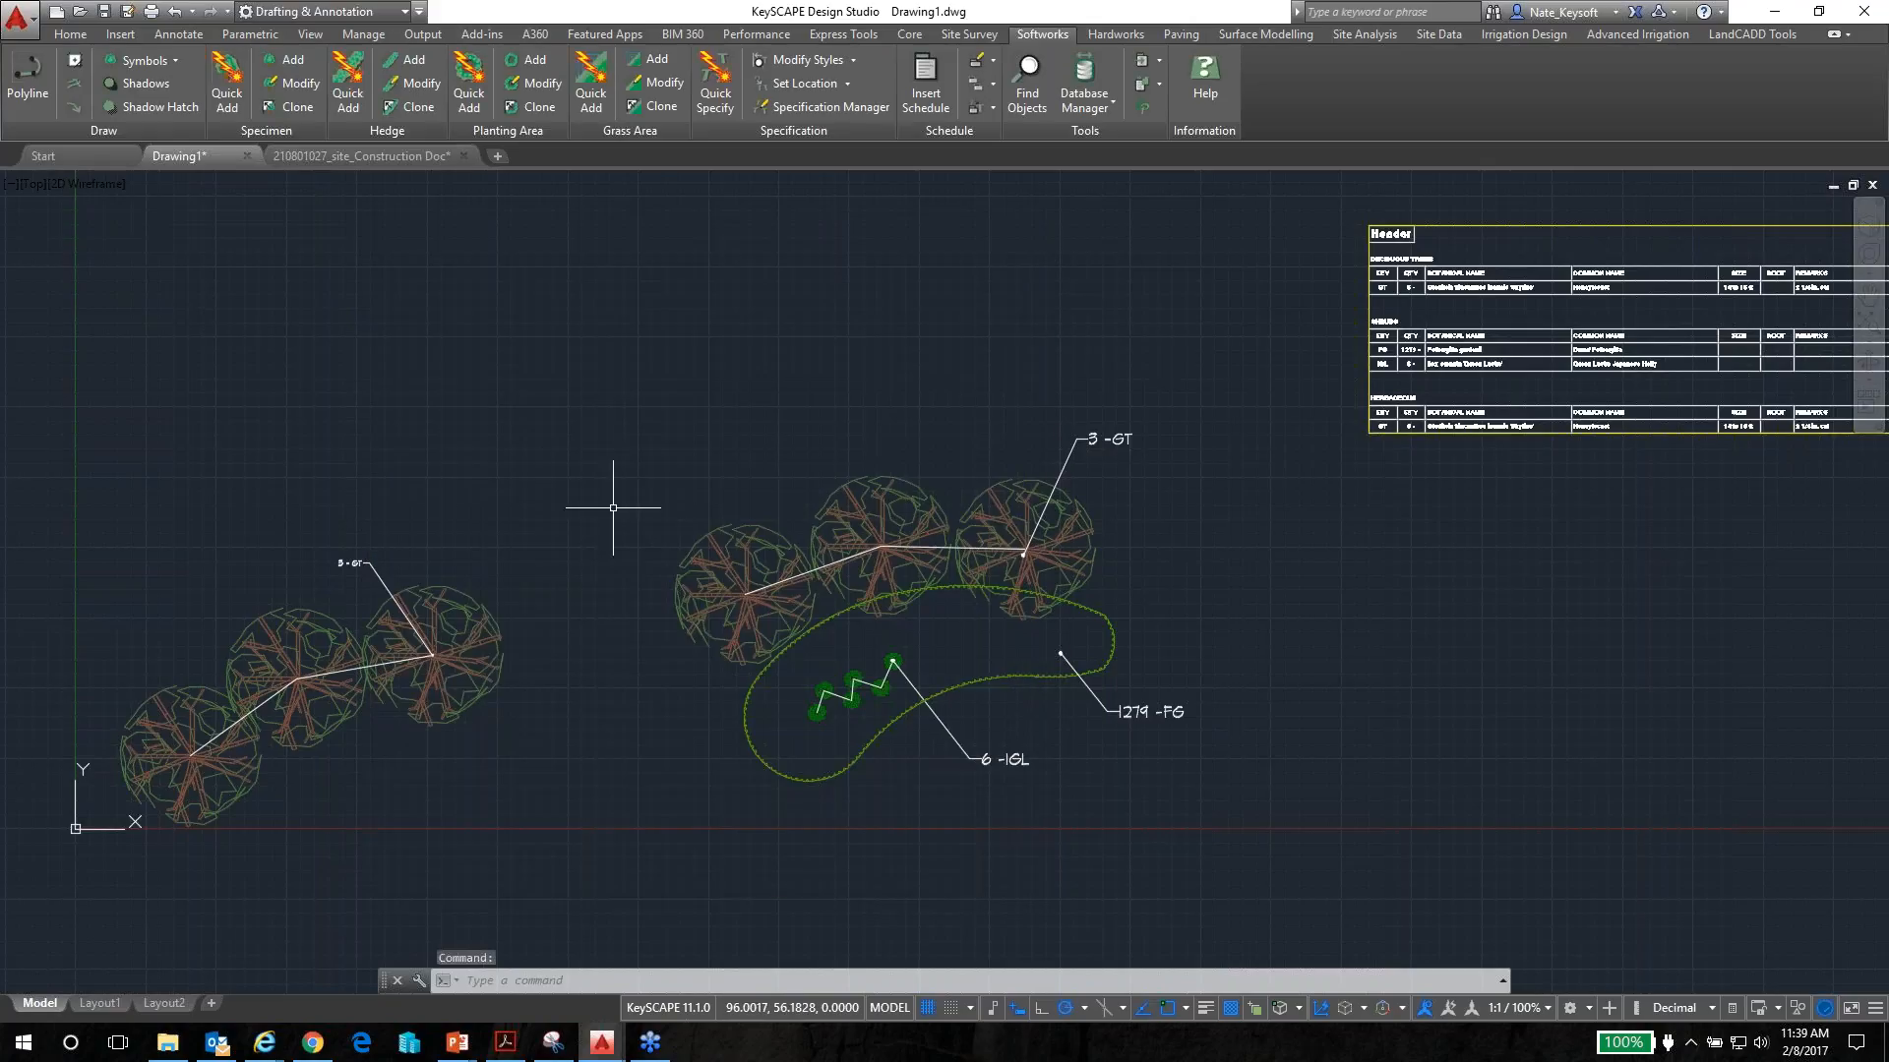
Open the default specification style NQ Style 20 - L for editing from the Softworks styles in Drawing Setup
left_click(909, 33)
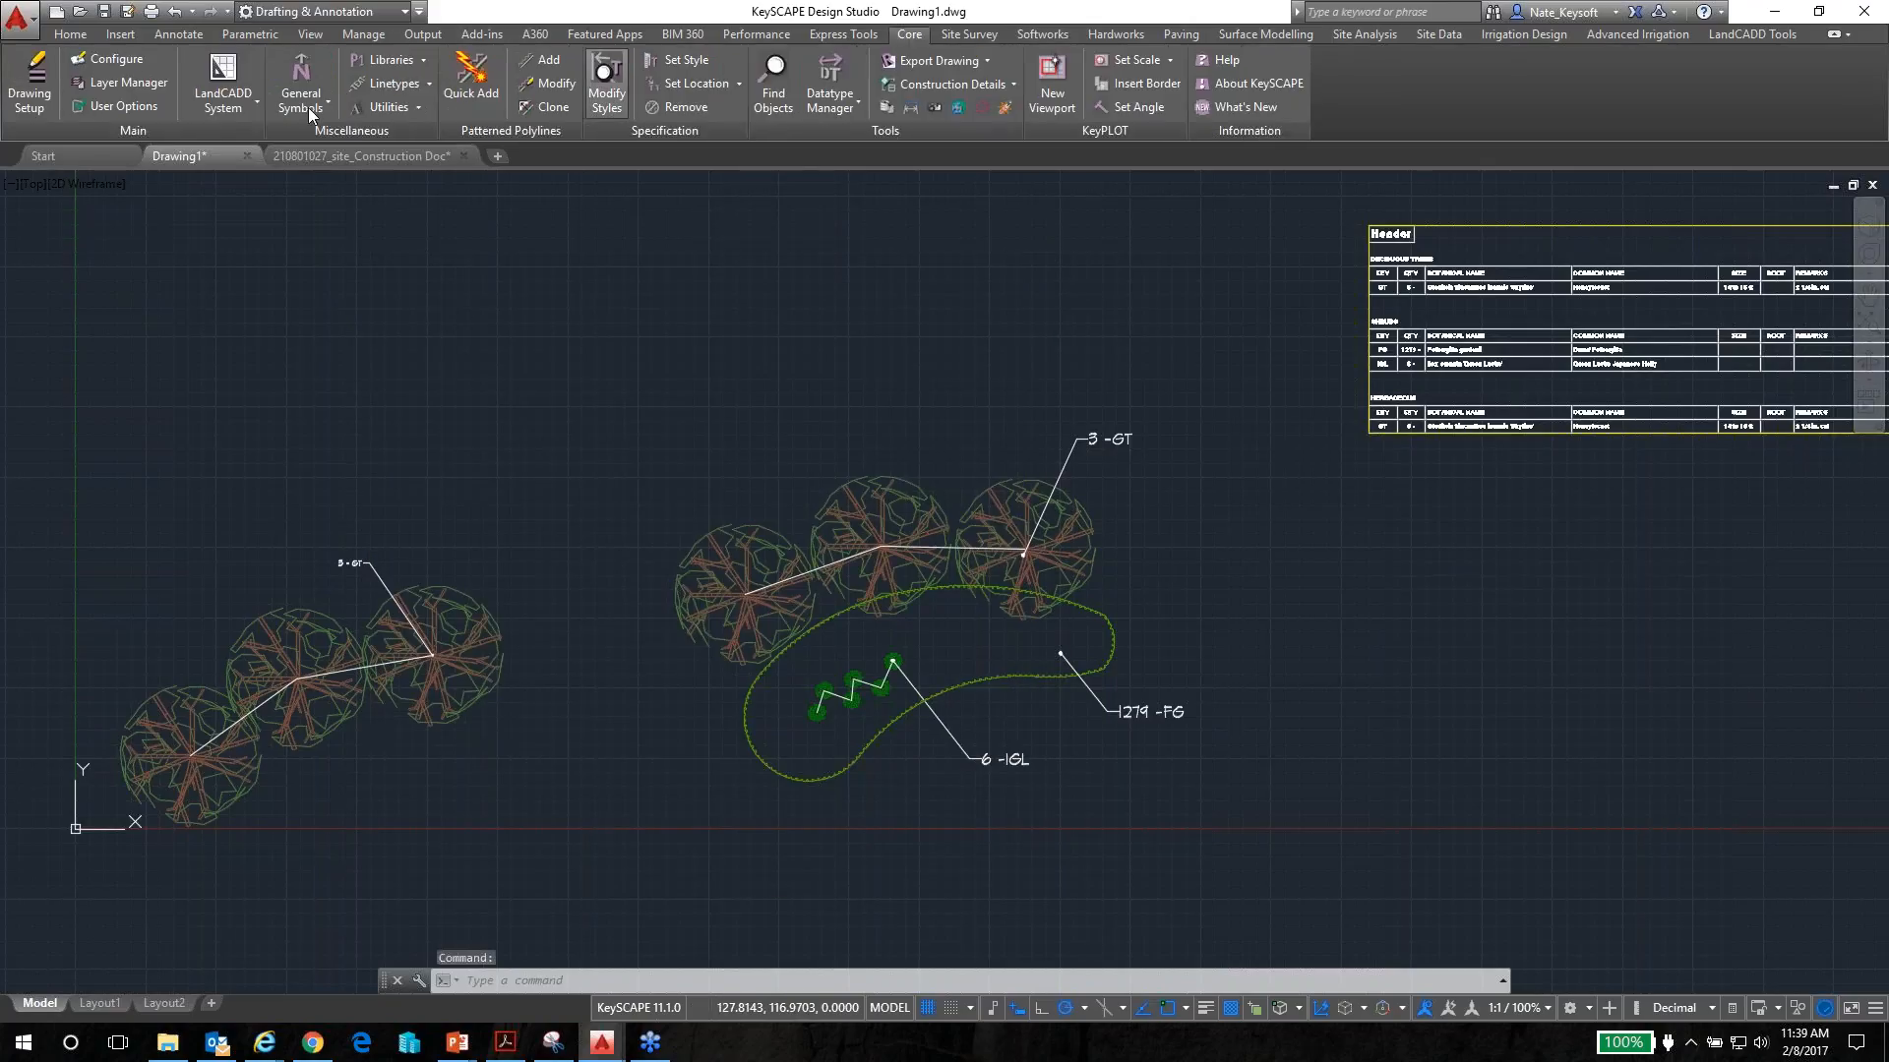
left_click(23, 101)
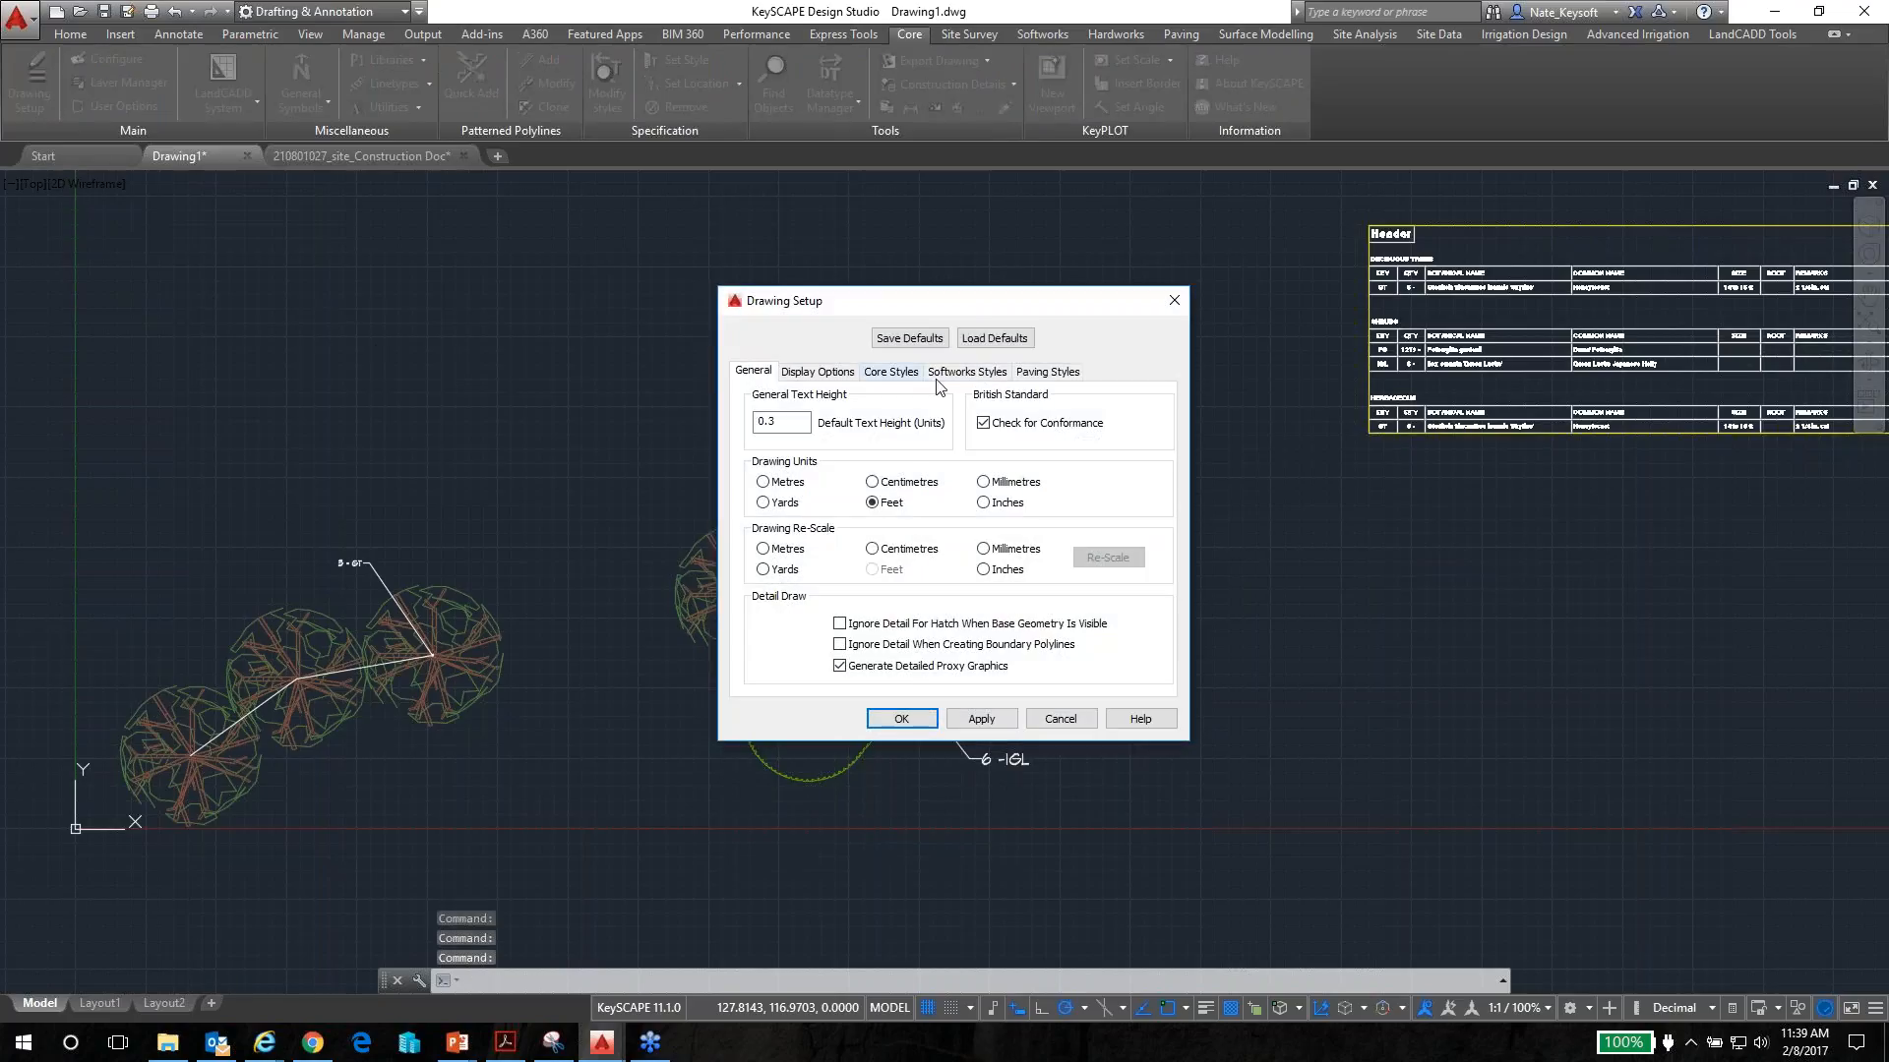
left_click(972, 373)
left_click(903, 455)
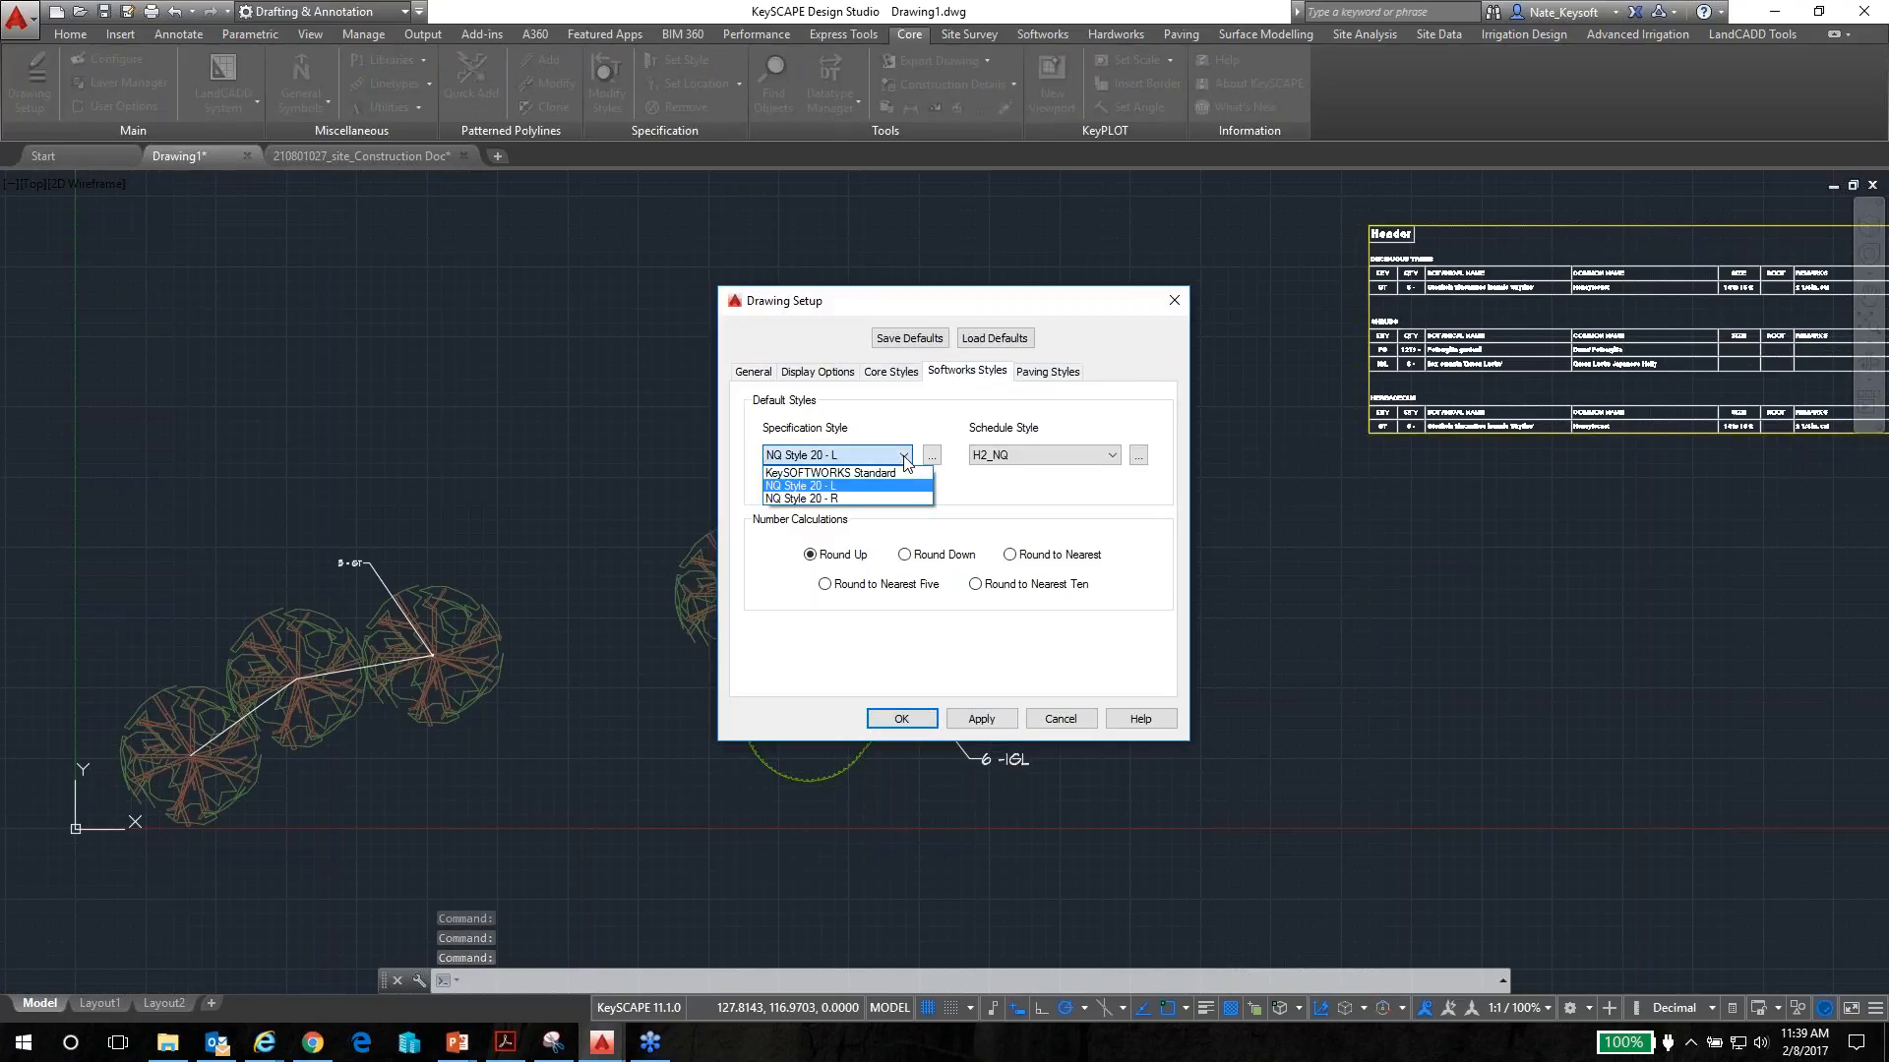
left_click(904, 456)
left_click(928, 456)
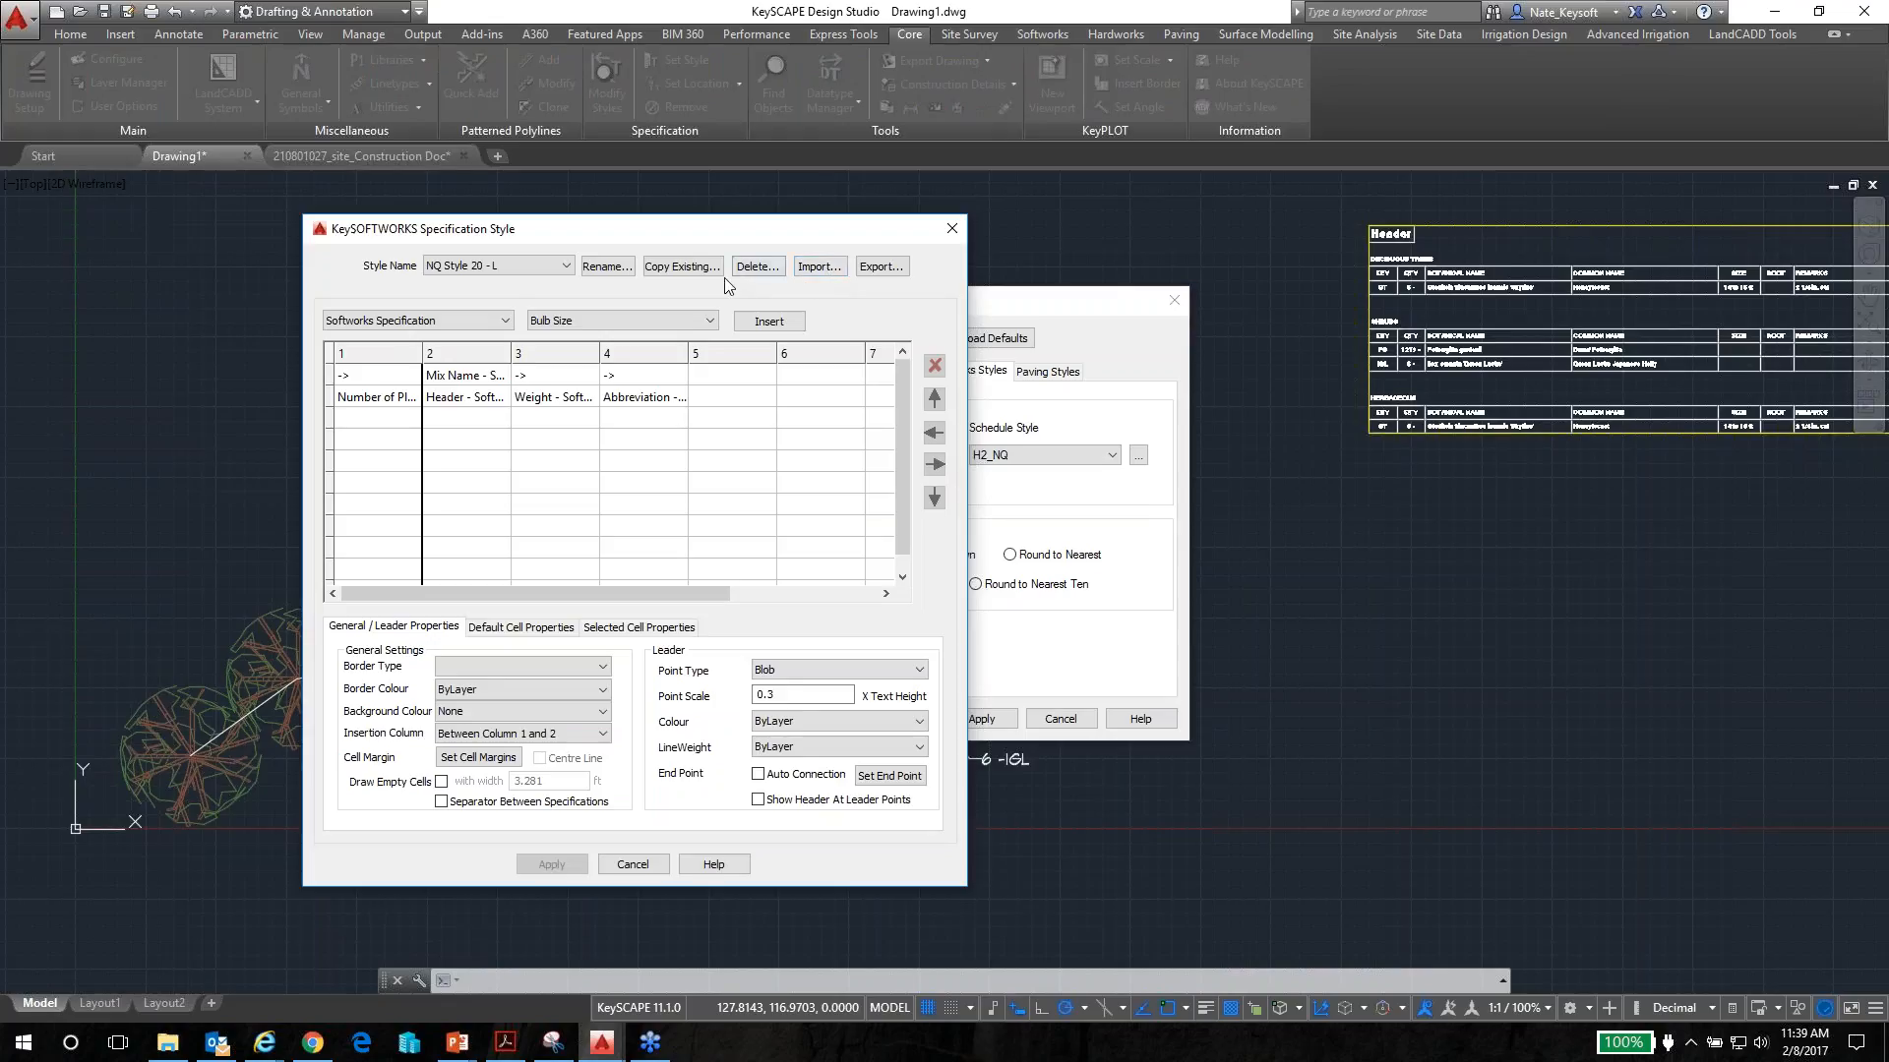
Import the specification style file NQ Style 10 - L.kis and close the style editor
left_click(838, 265)
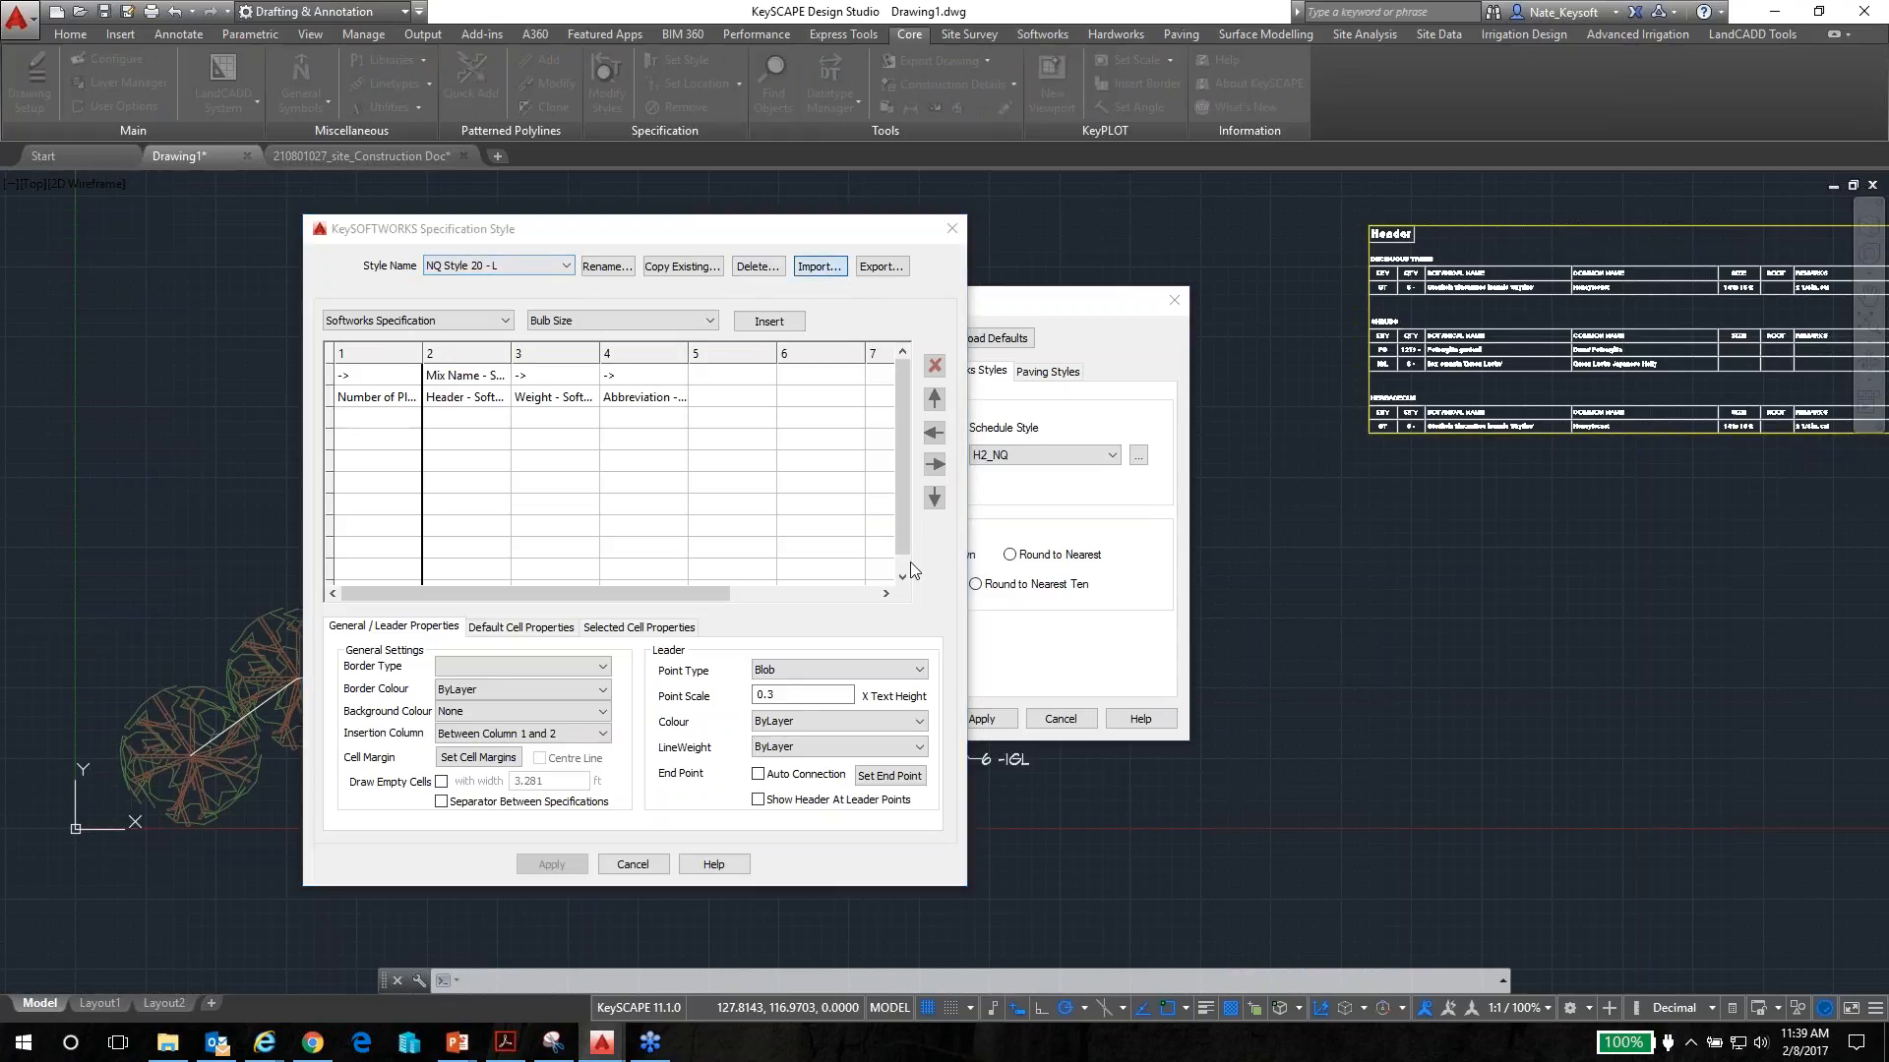
scroll(600, 571, "down", 5)
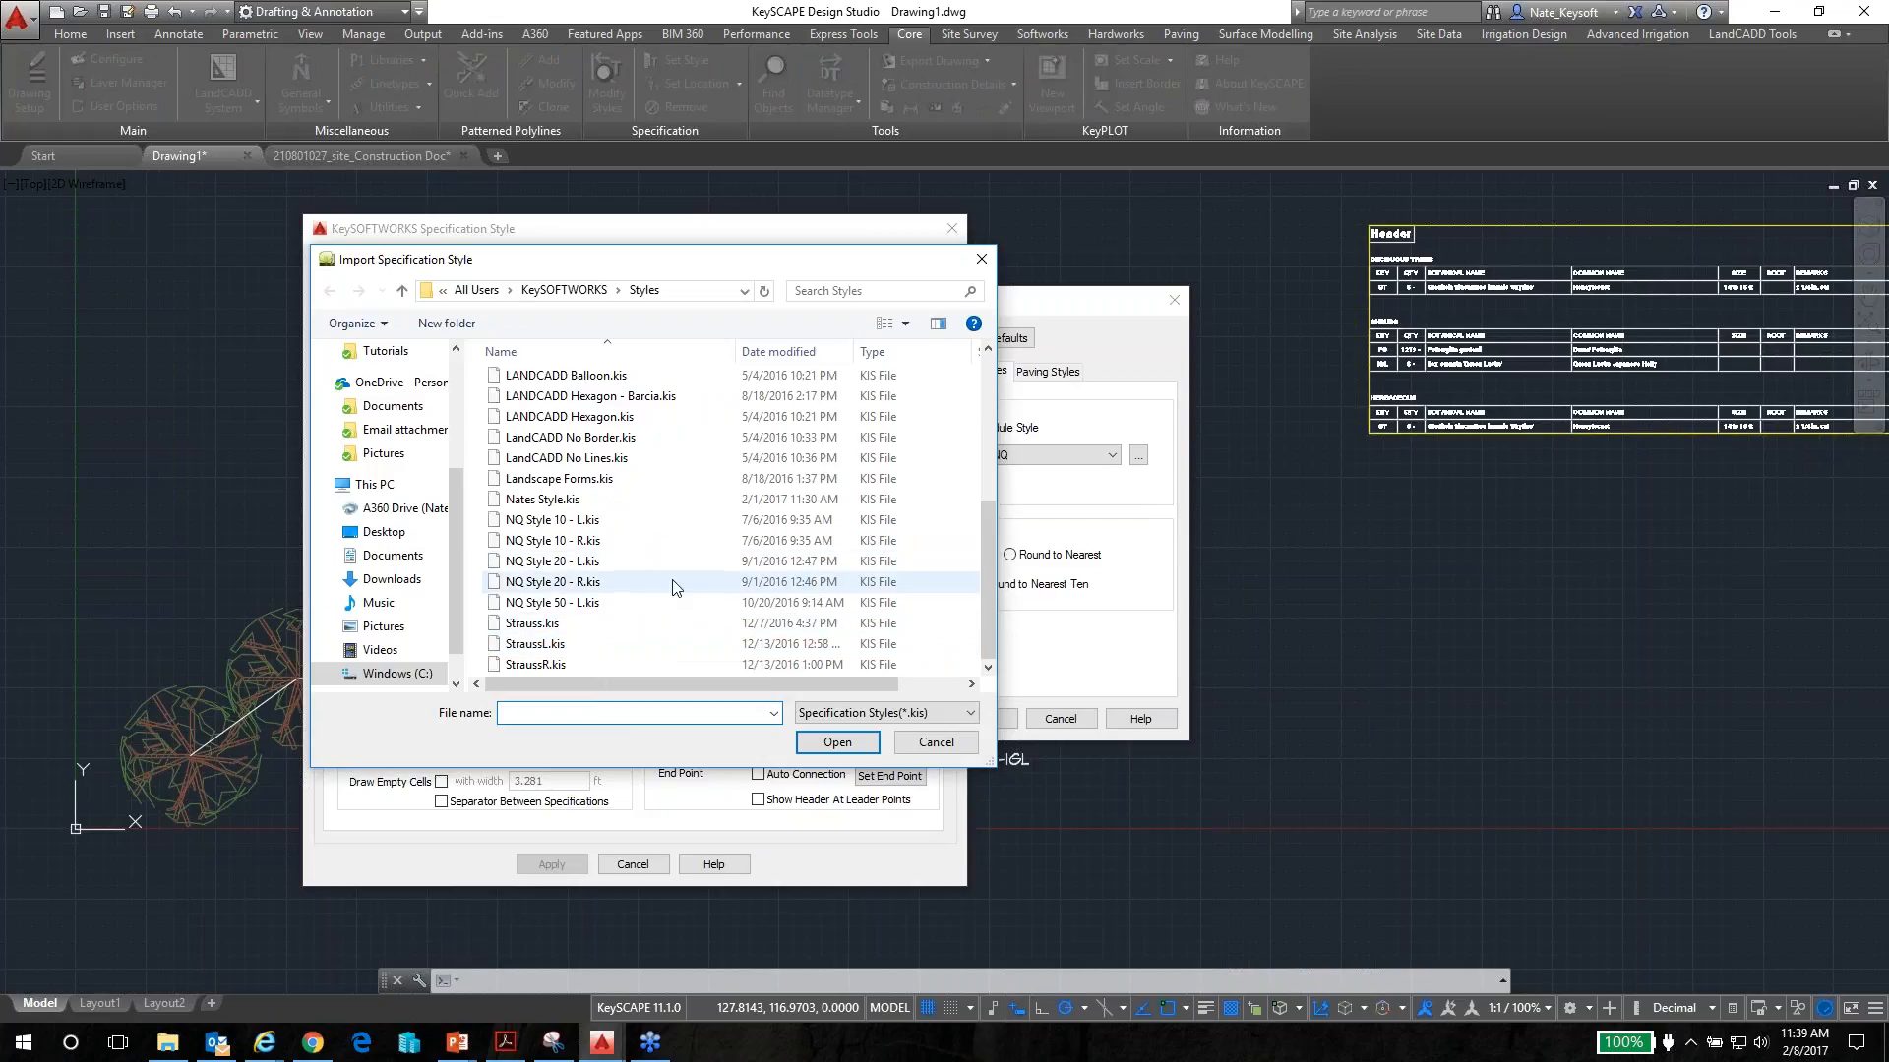
left_click(570, 522)
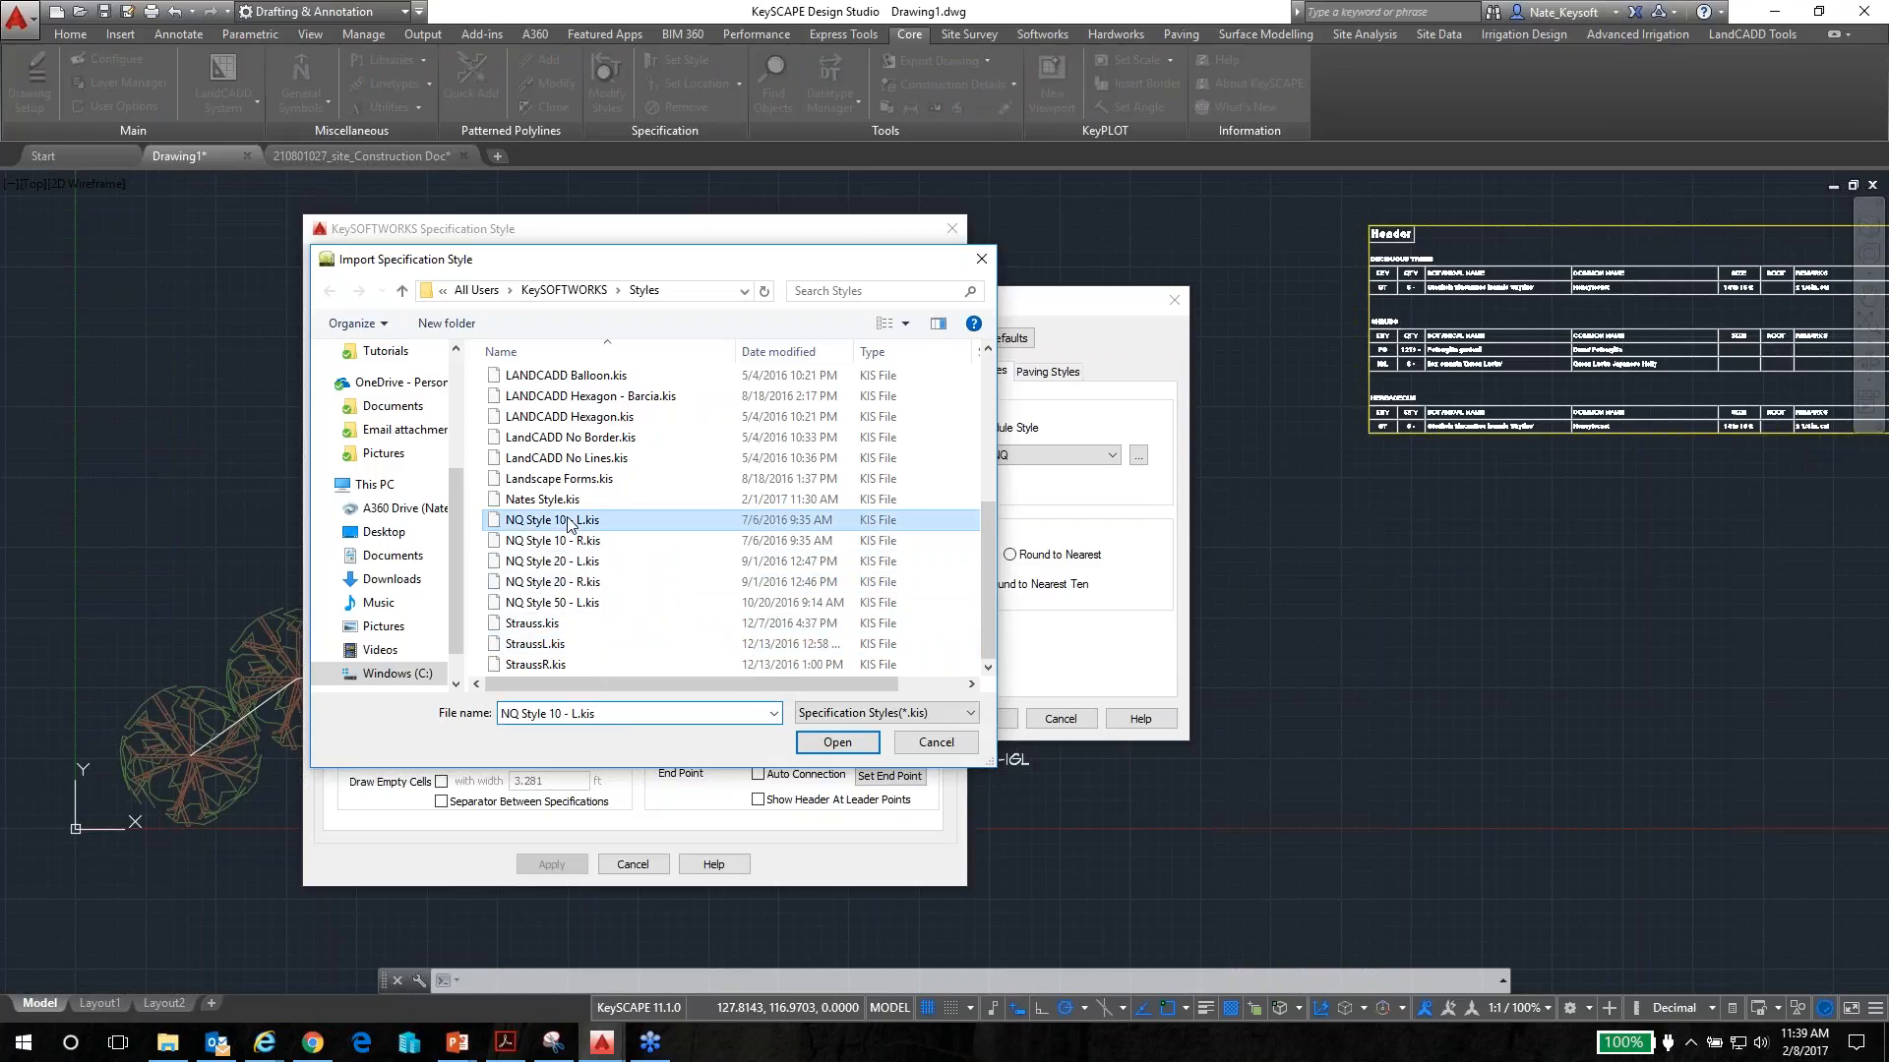
left_click(834, 748)
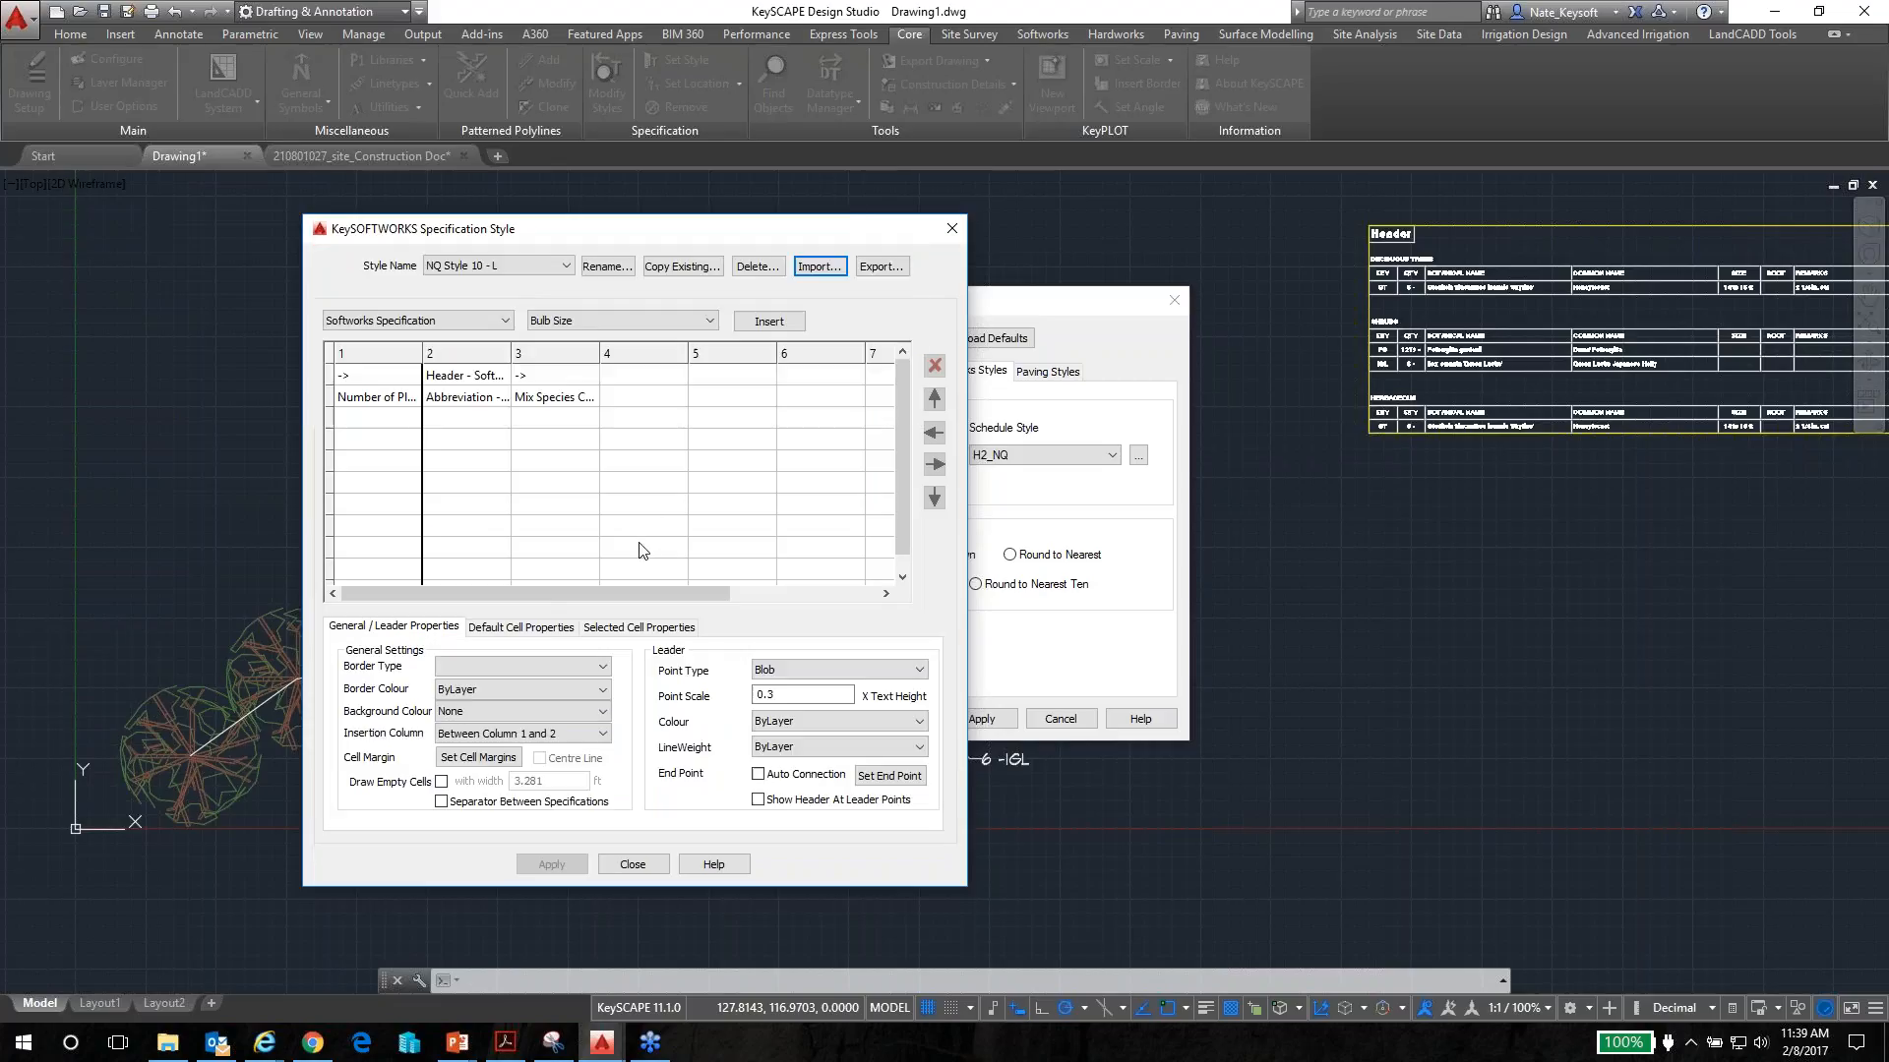
left_click(633, 864)
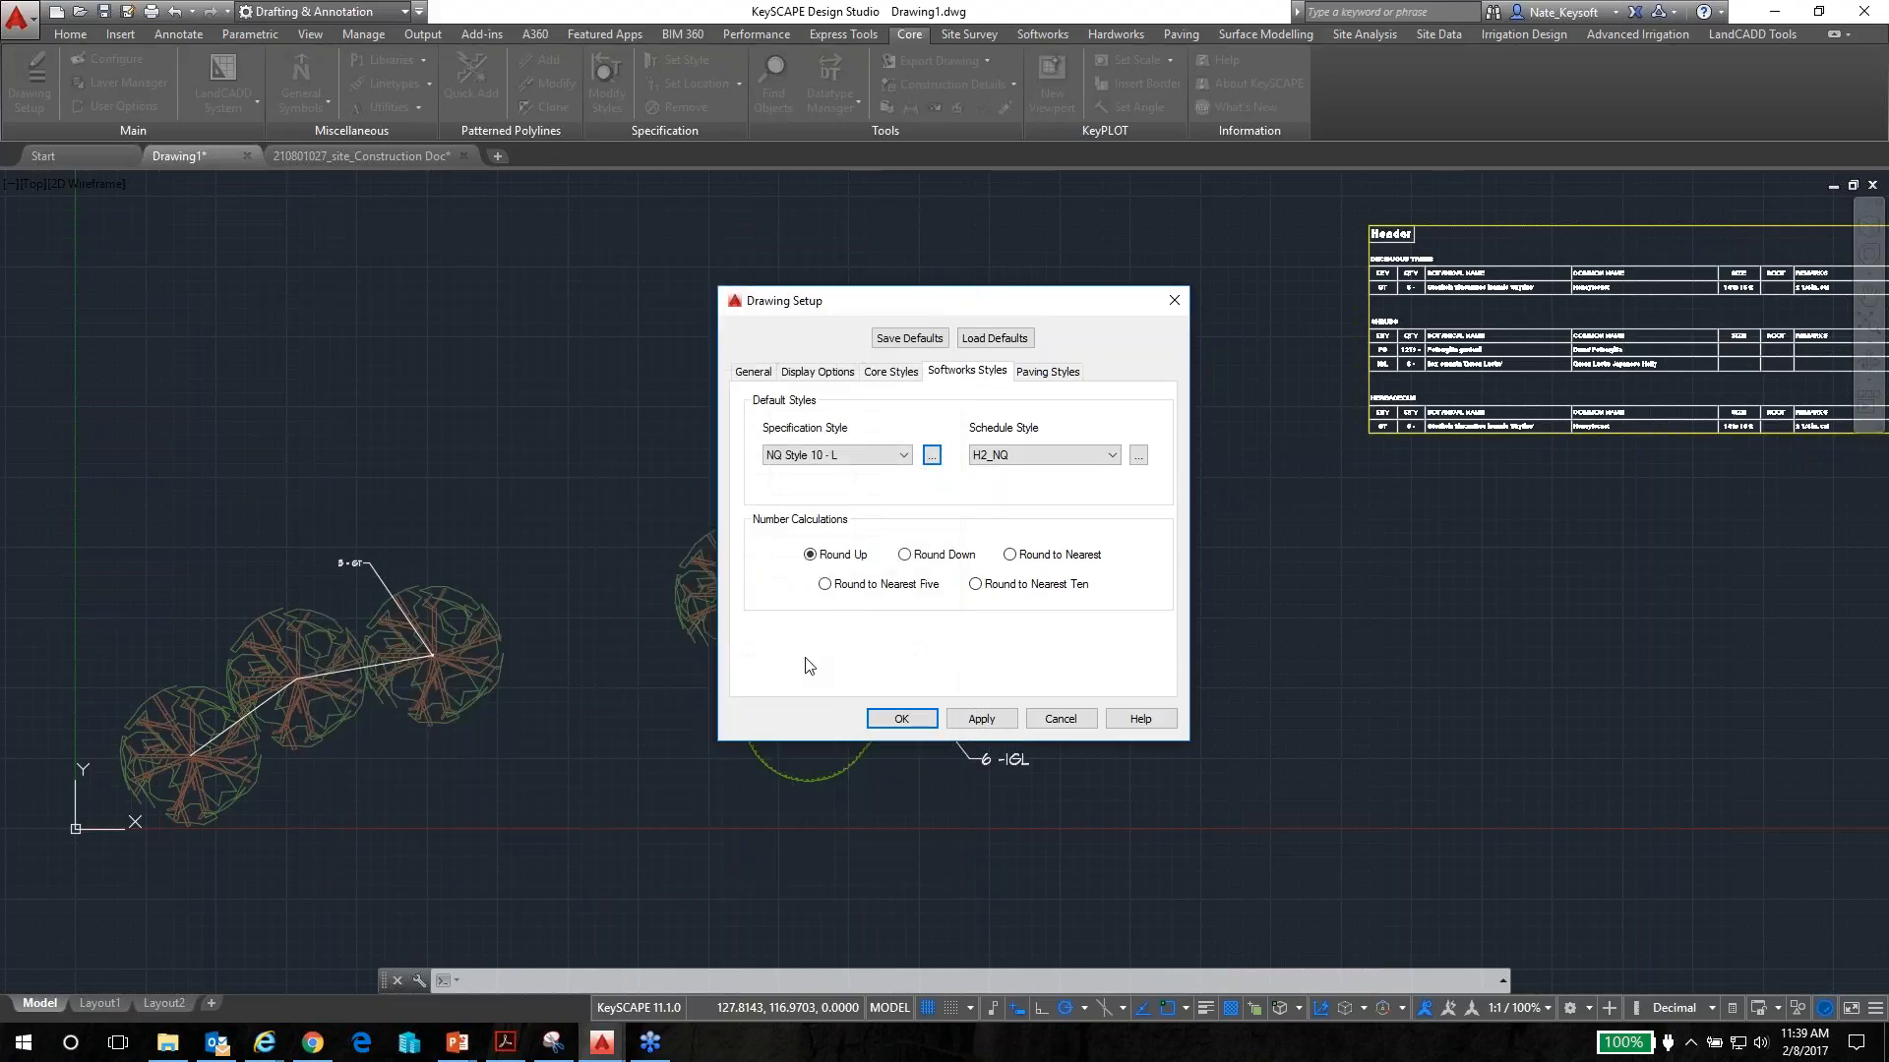
Keep NQ Style 10 - L as the default specification style and save the drawing setup defaults over Modera.kdws
left_click(903, 455)
left_click(804, 492)
left_click(909, 337)
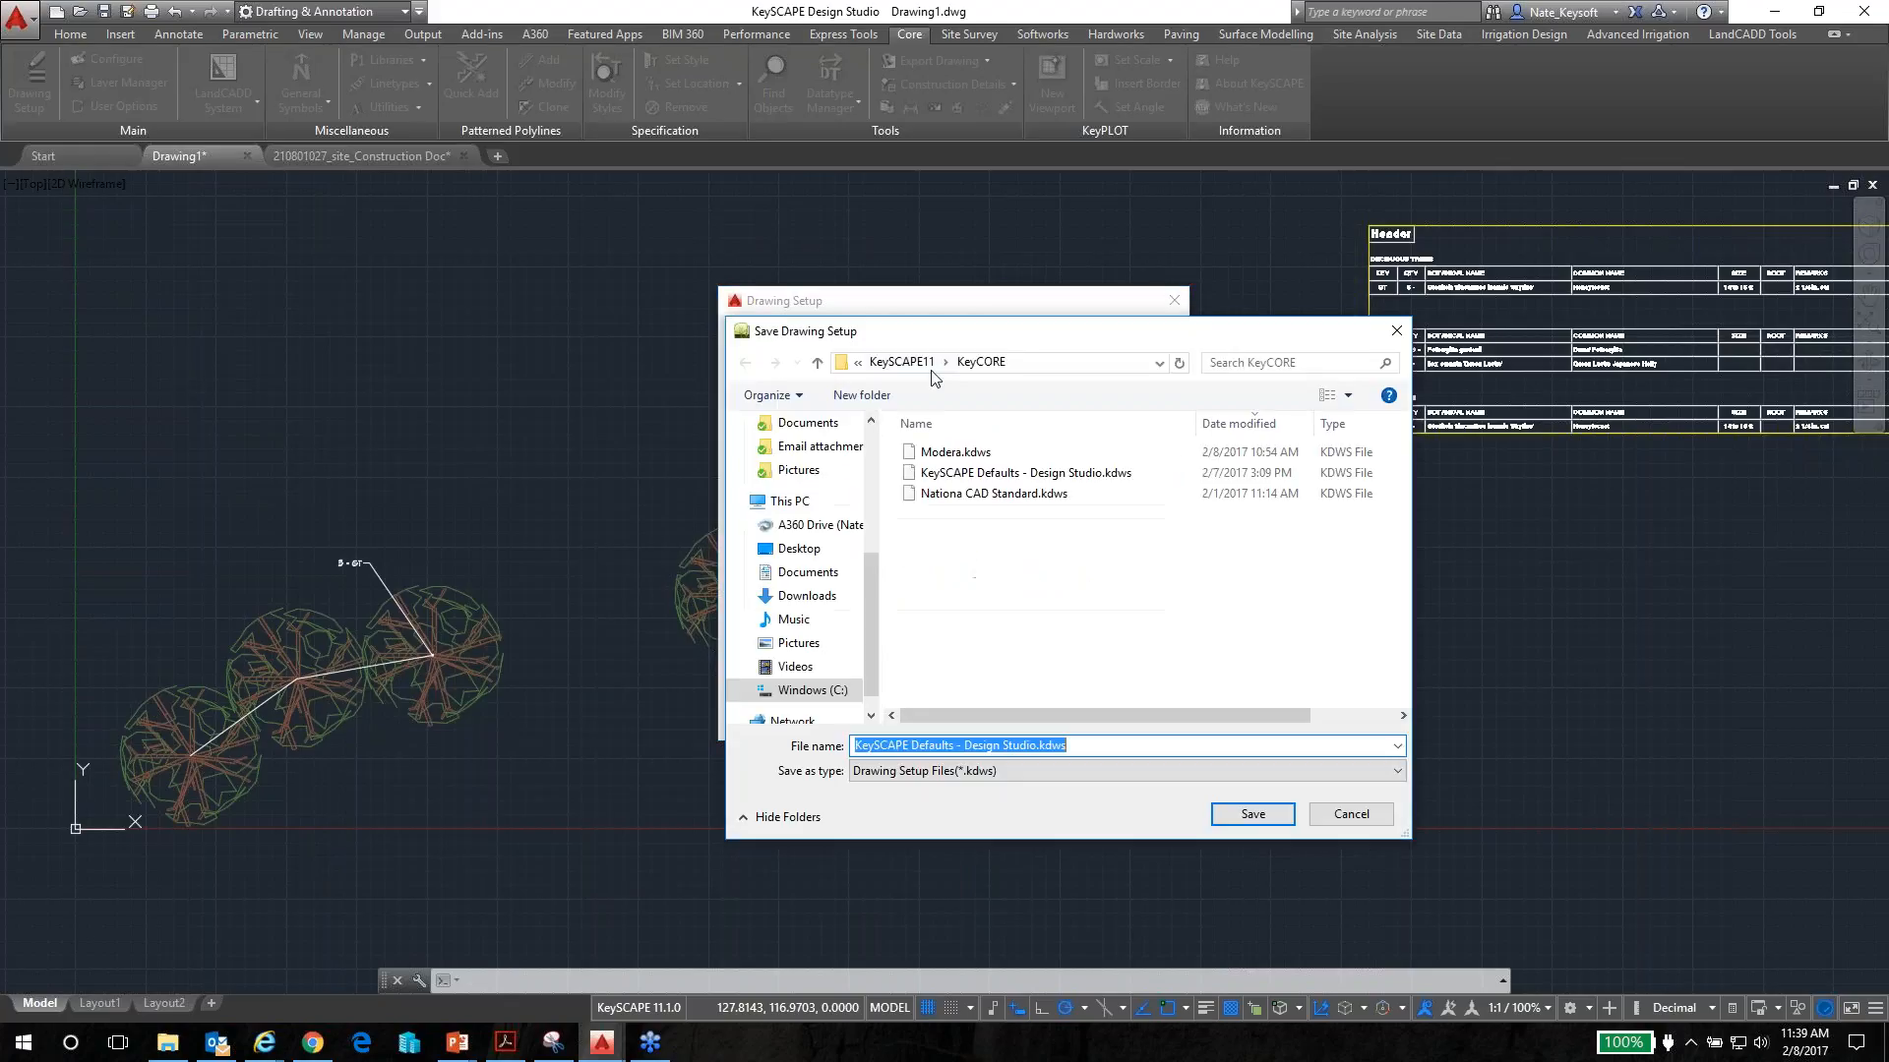
left_click(942, 452)
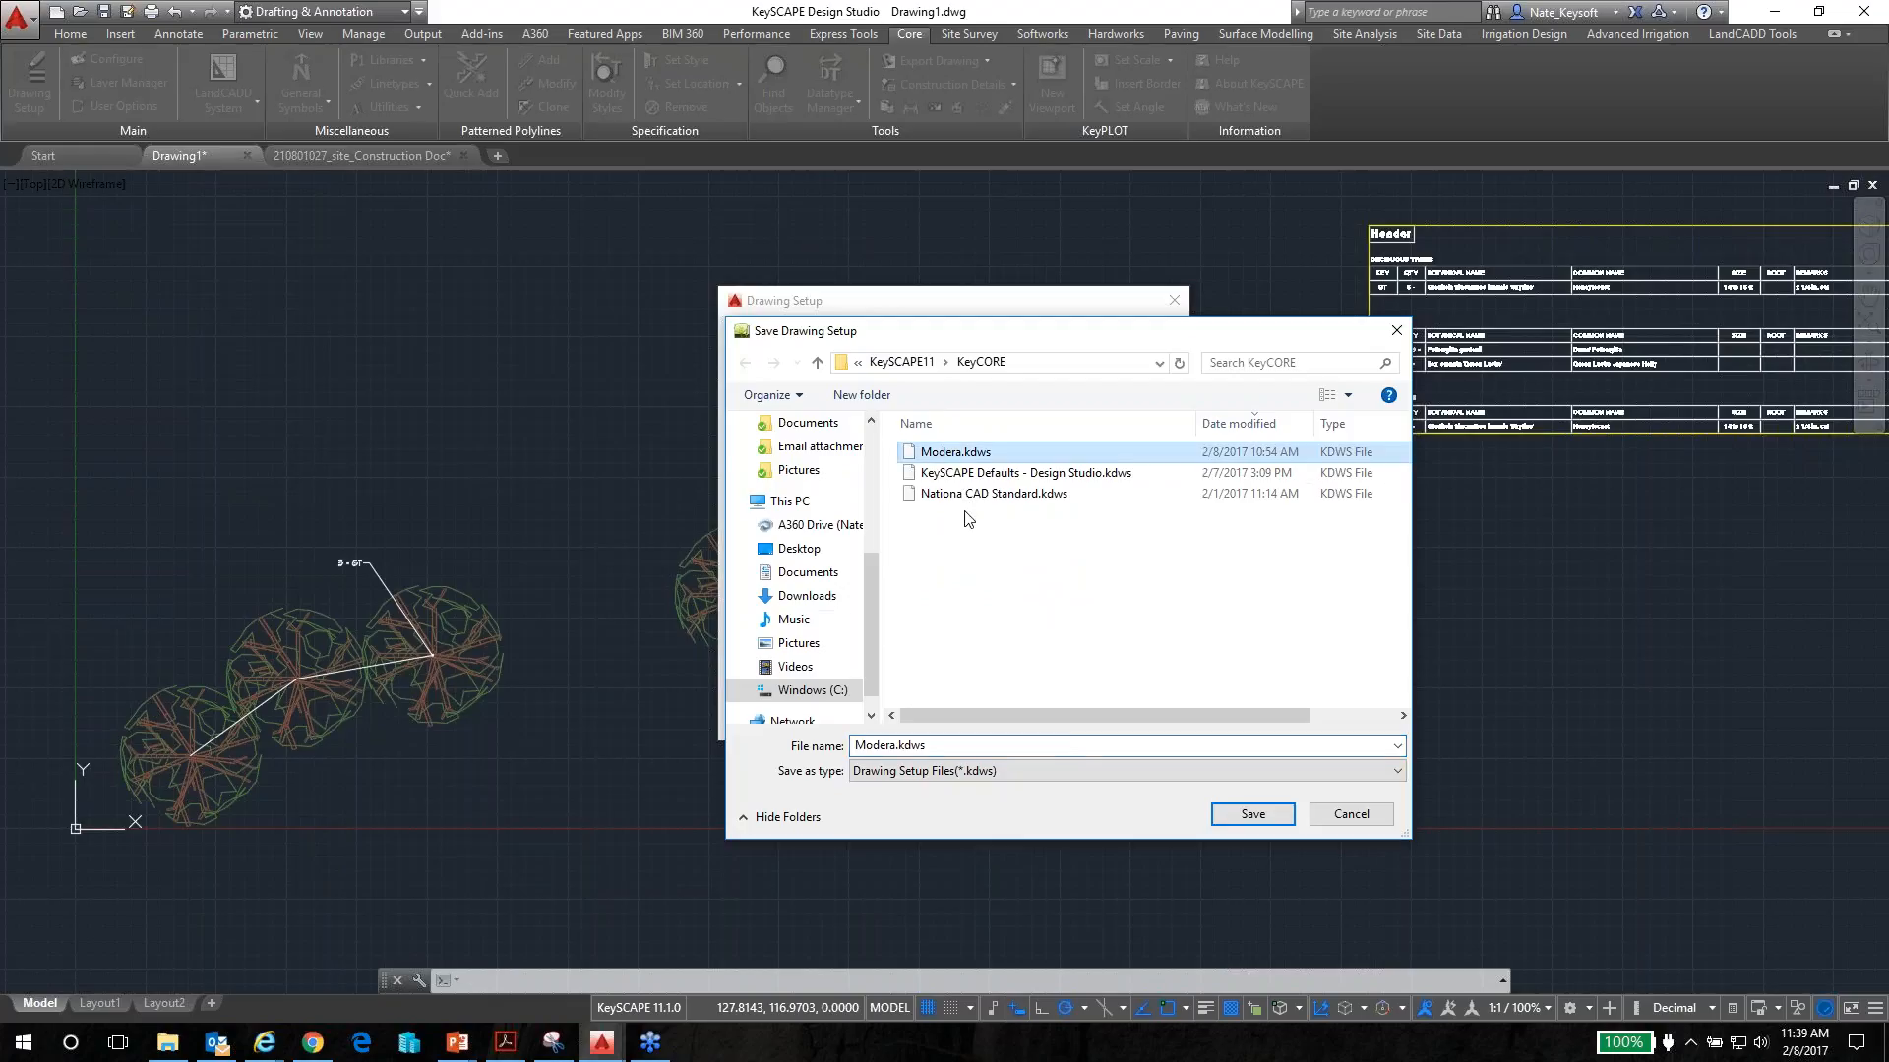
left_click(1254, 815)
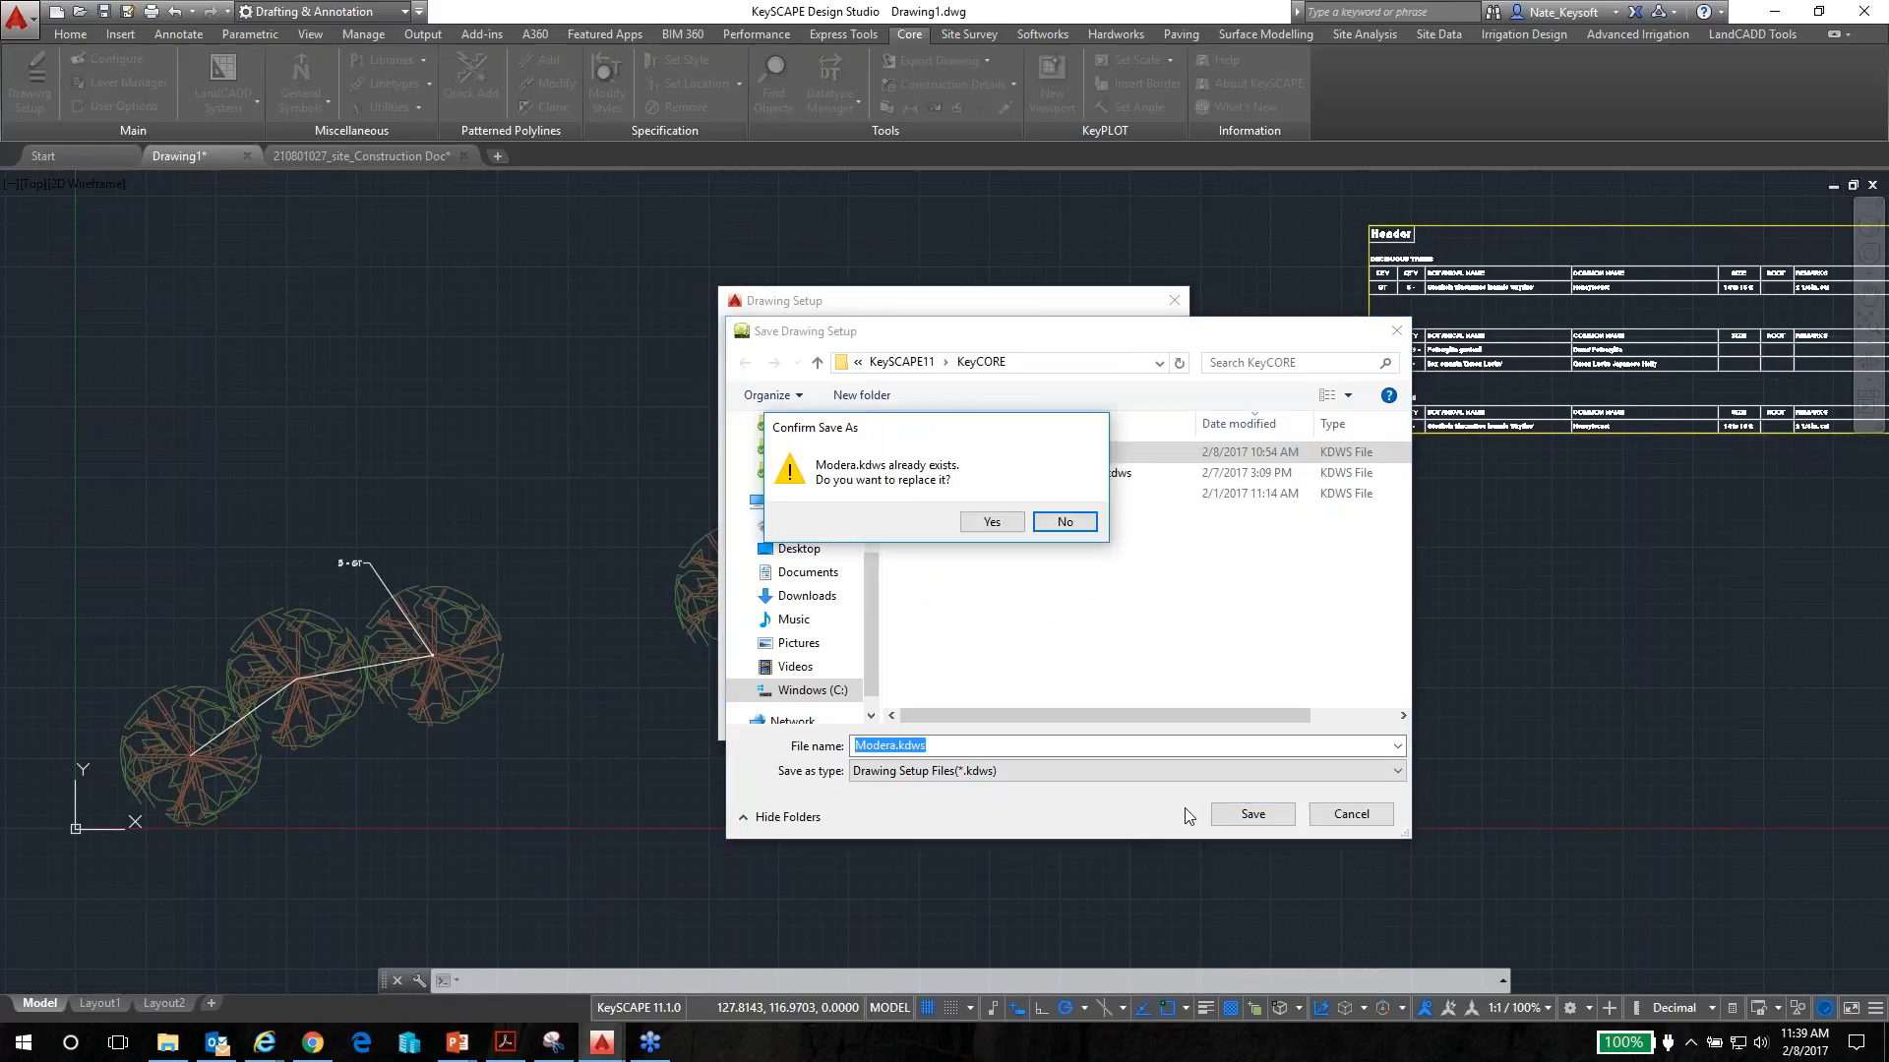
left_click(989, 522)
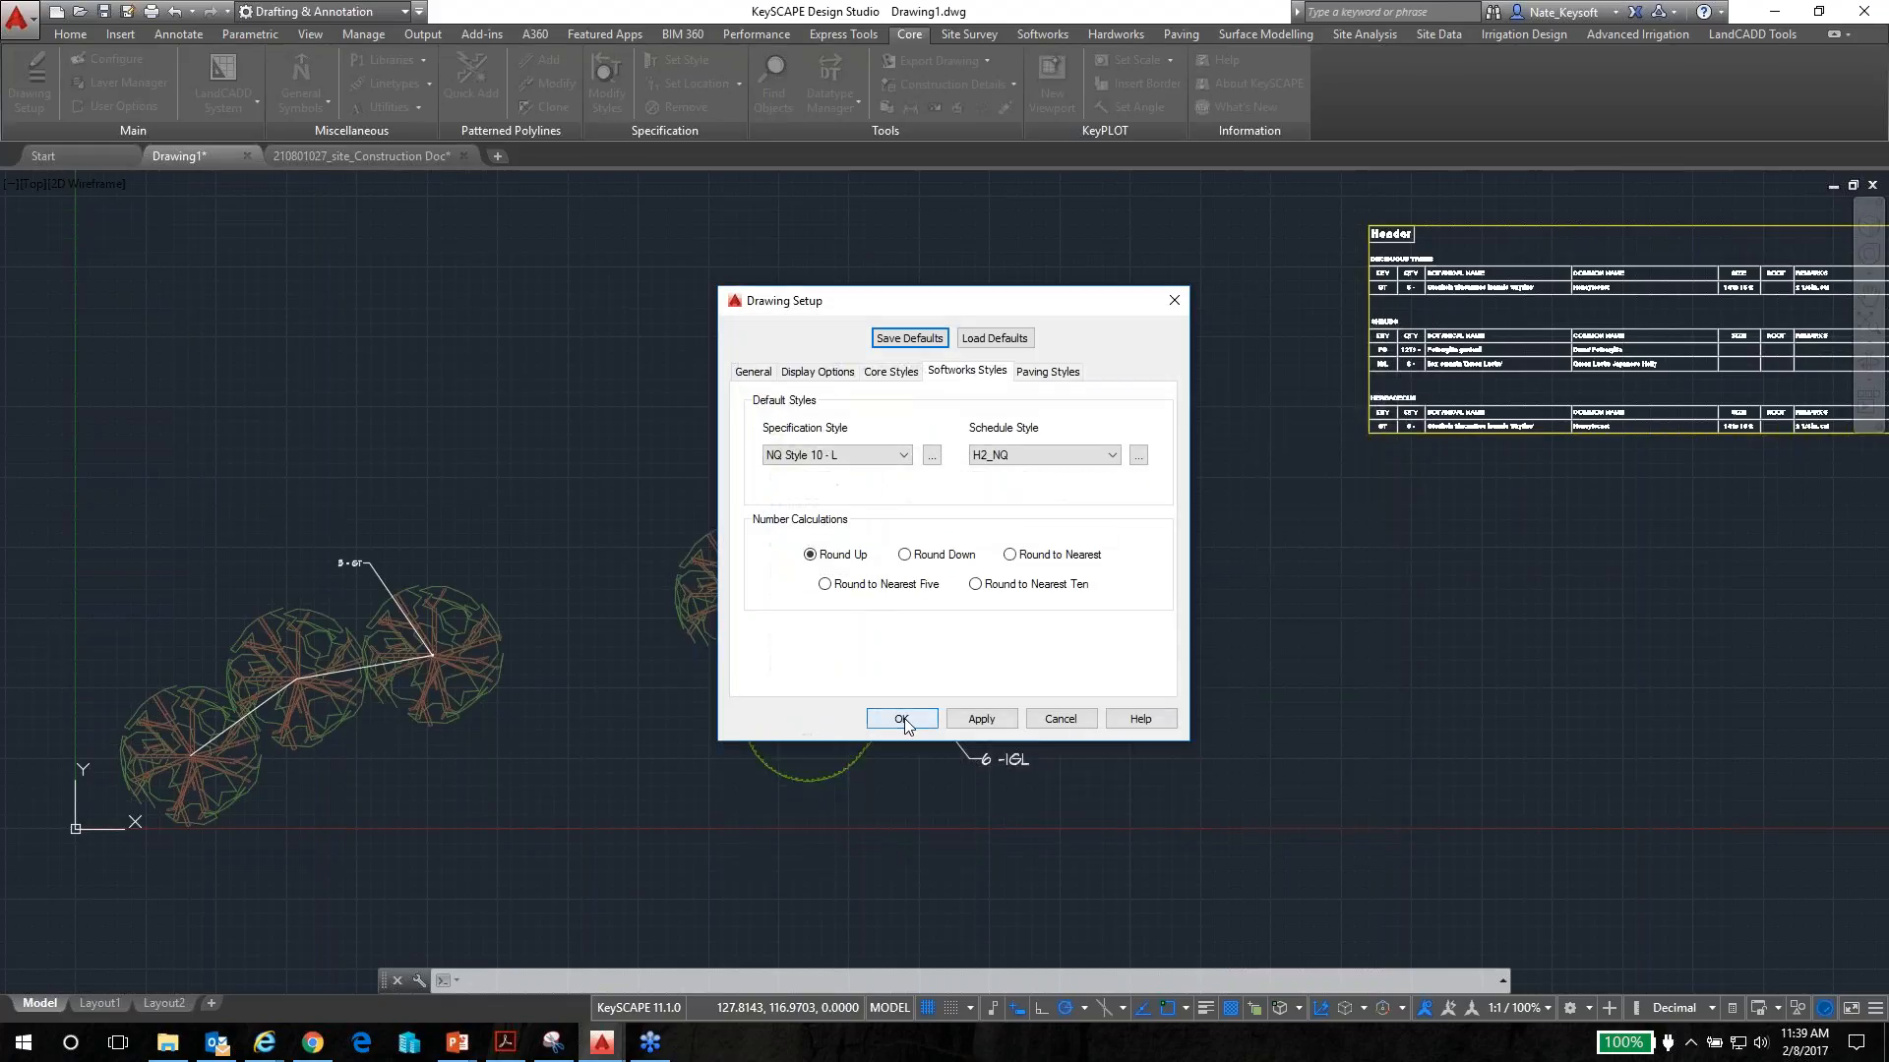
left_click(902, 719)
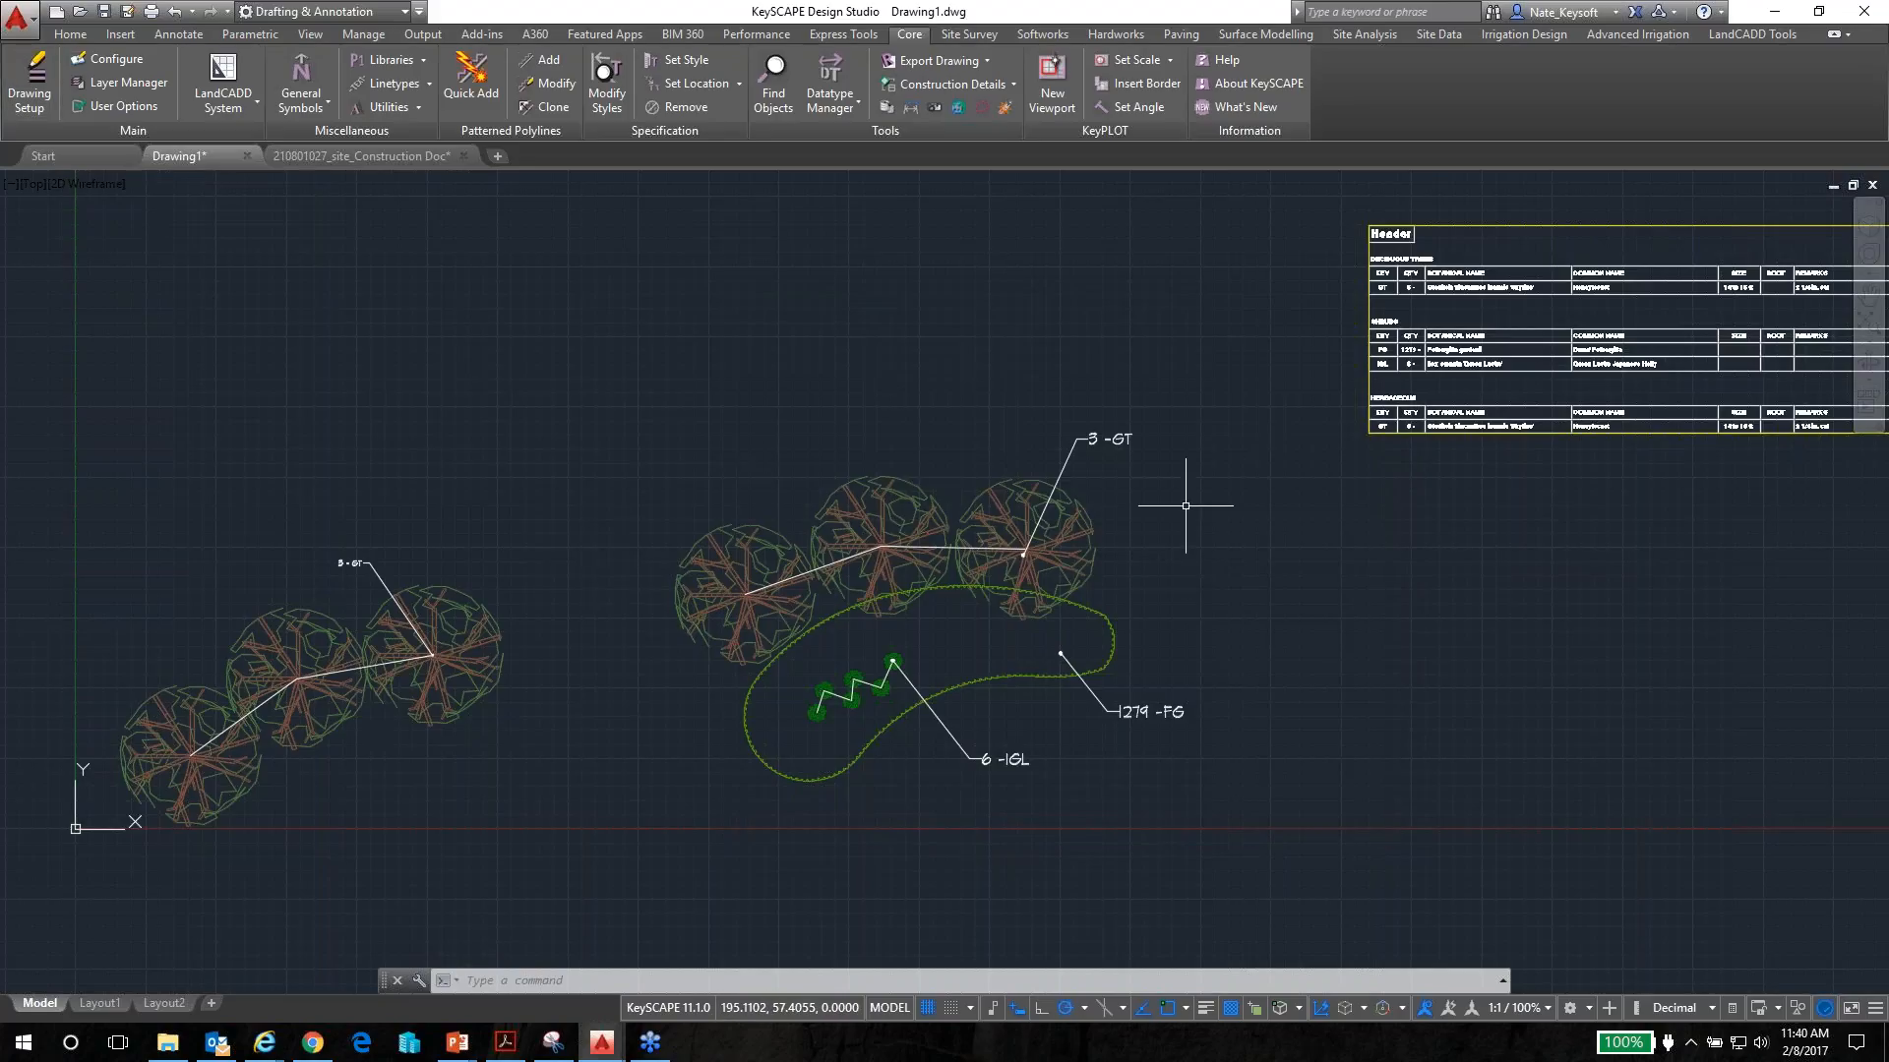
Switch to the 210801027_site_Construction Doc drawing and run Find Objects on all objects
mouse_move(1186, 505)
middle_mouse_down()
mouse_move(1105, 511)
mouse_move(1075, 536)
middle_mouse_up()
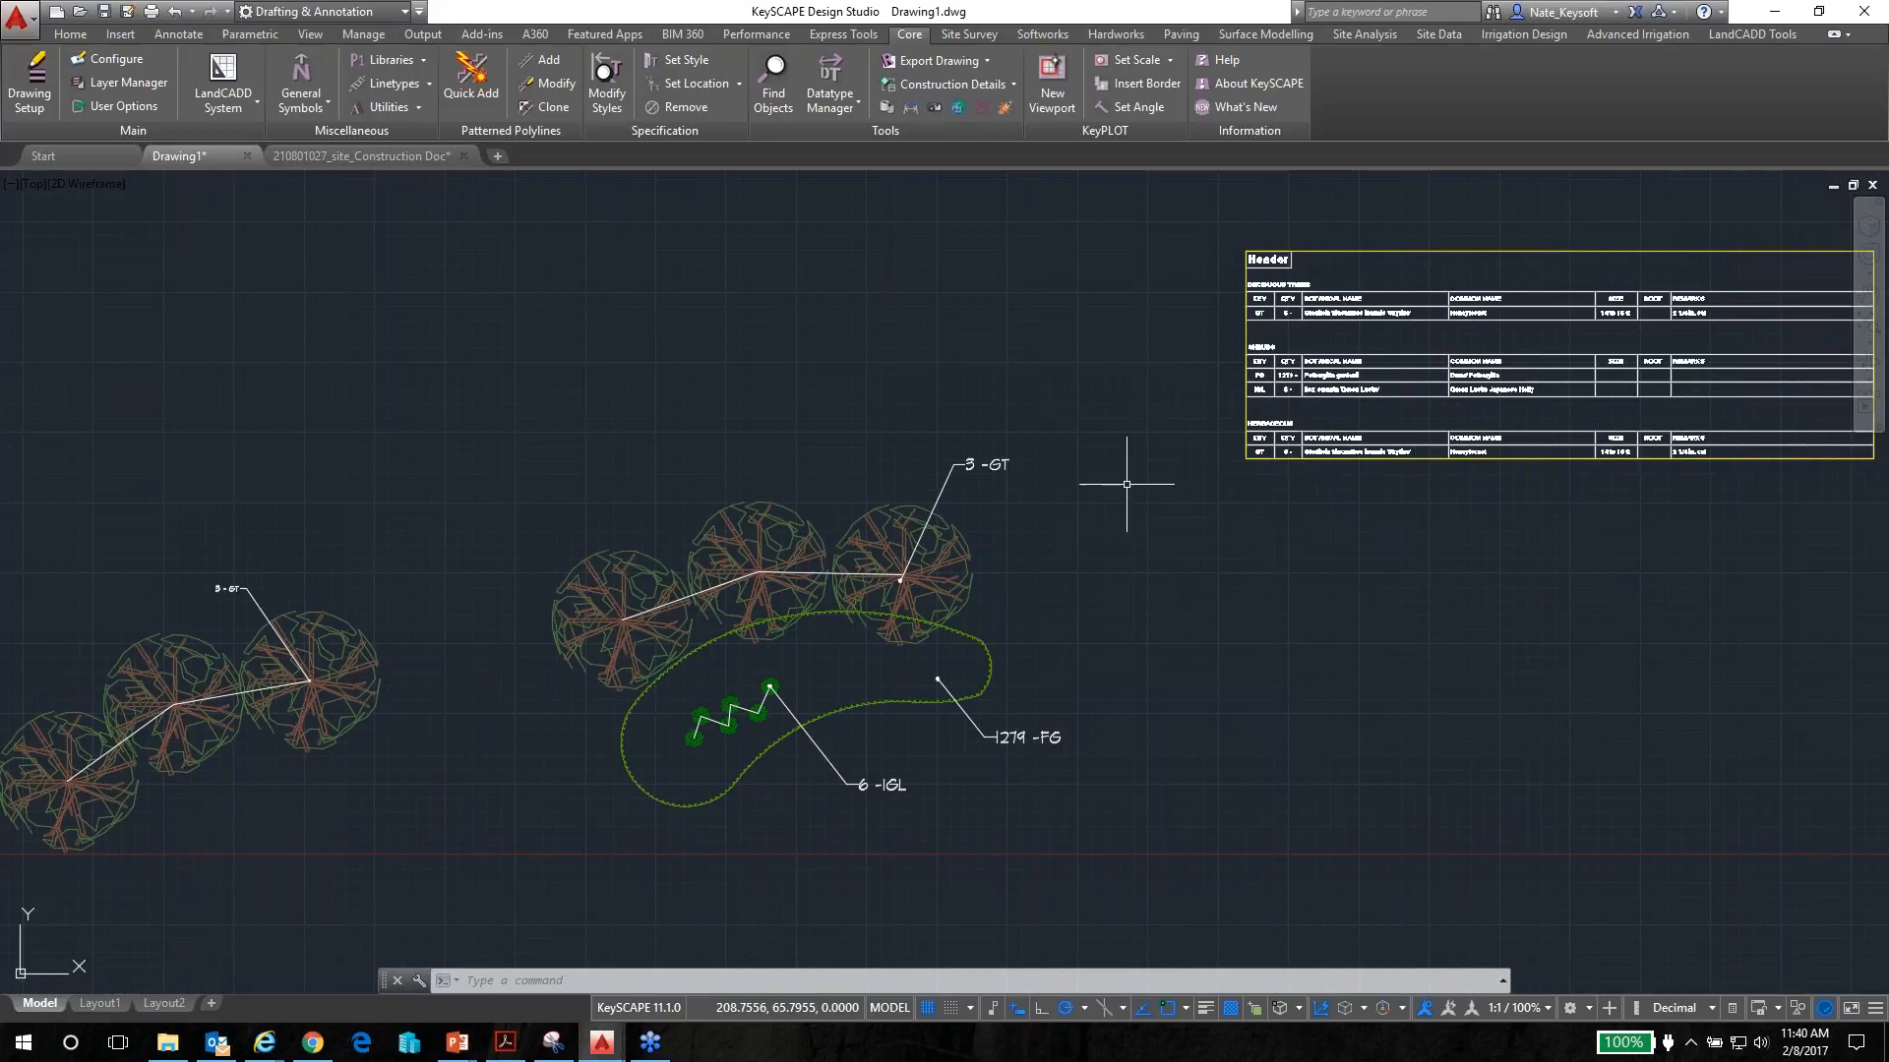
left_click(1041, 34)
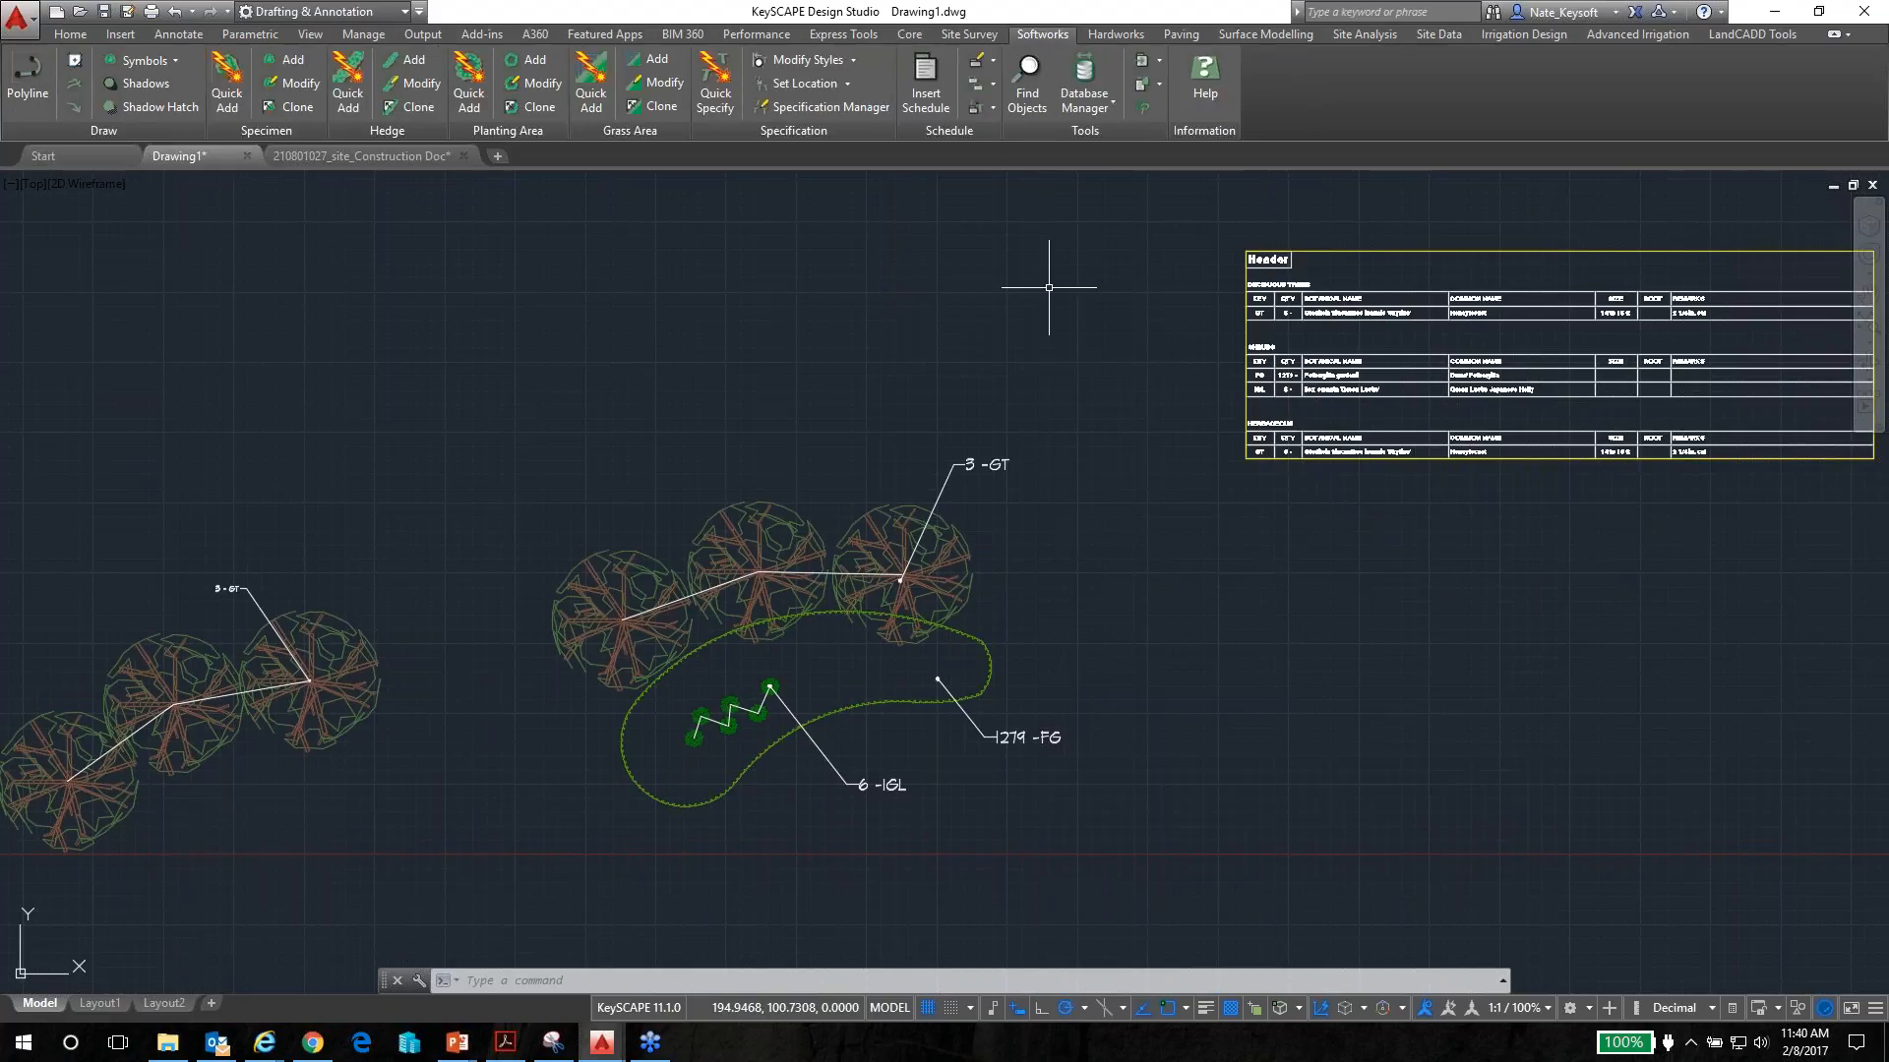
scroll(1055, 289, "down", 2)
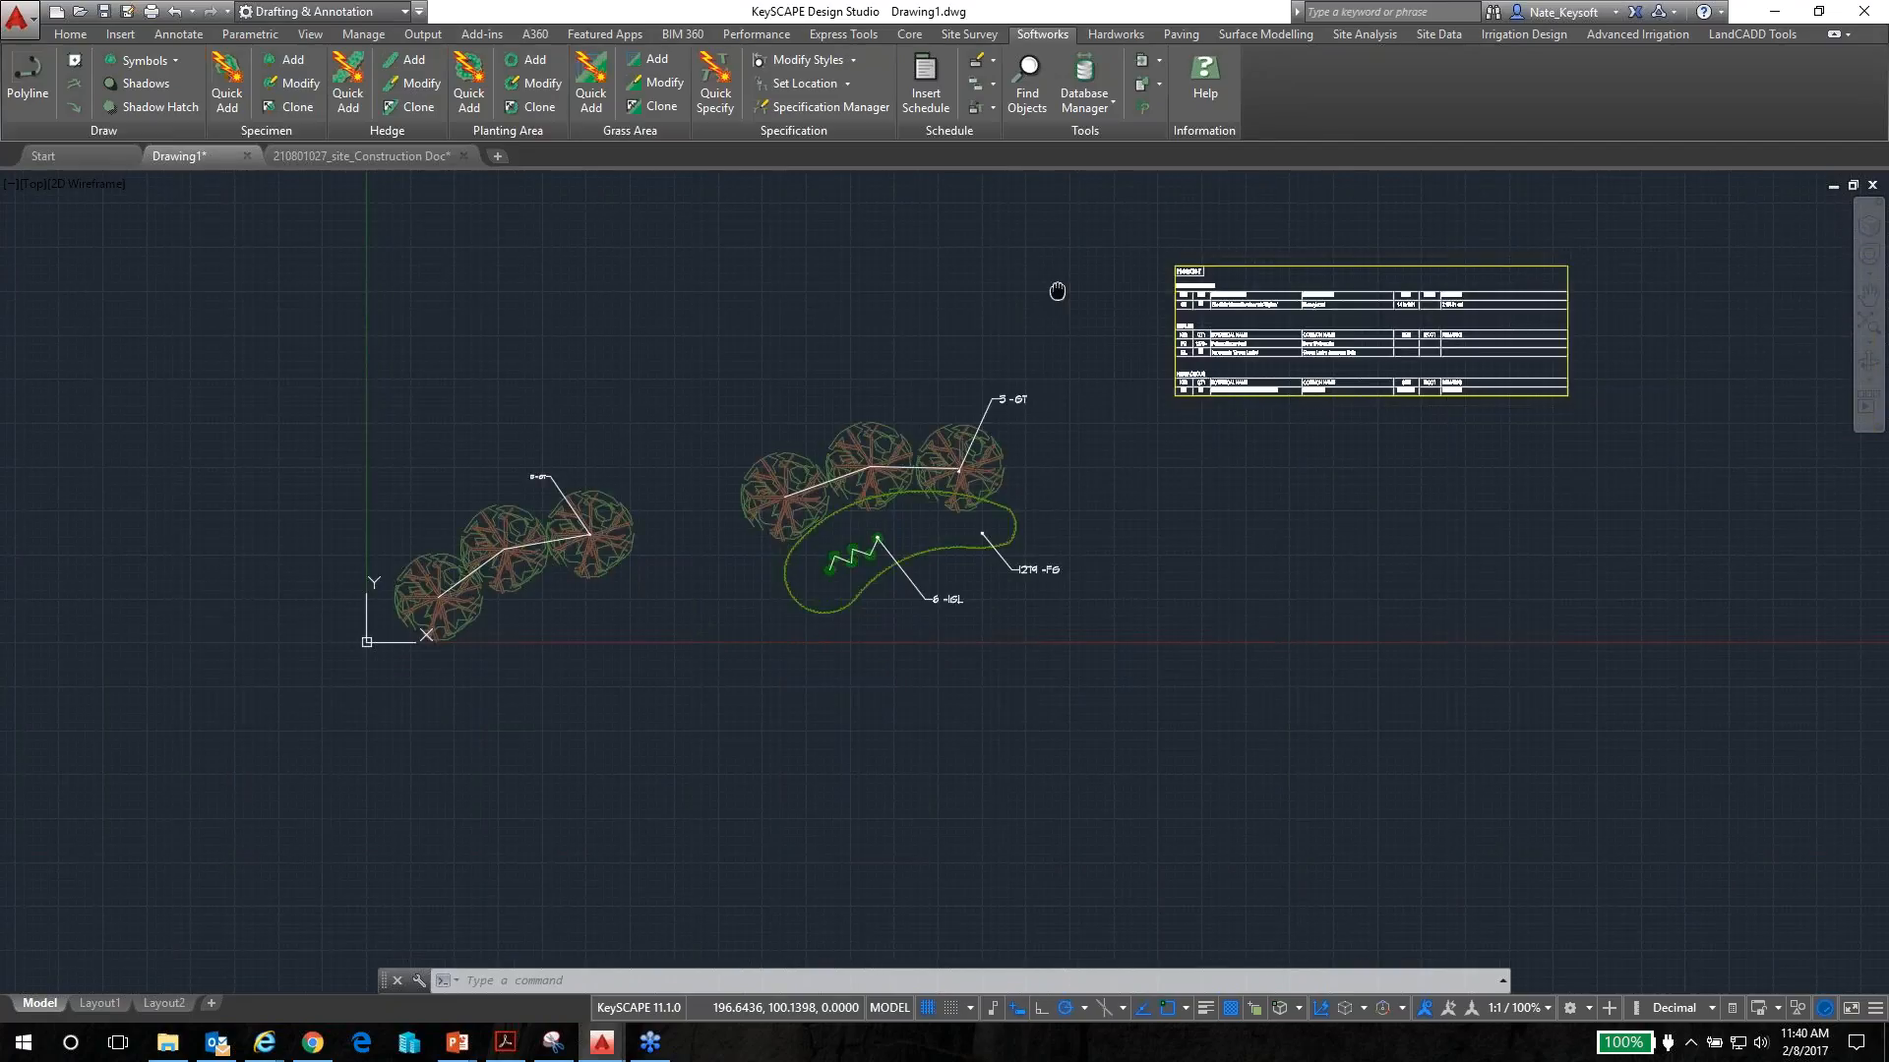
middle_click_drag(1057, 292, 938, 381)
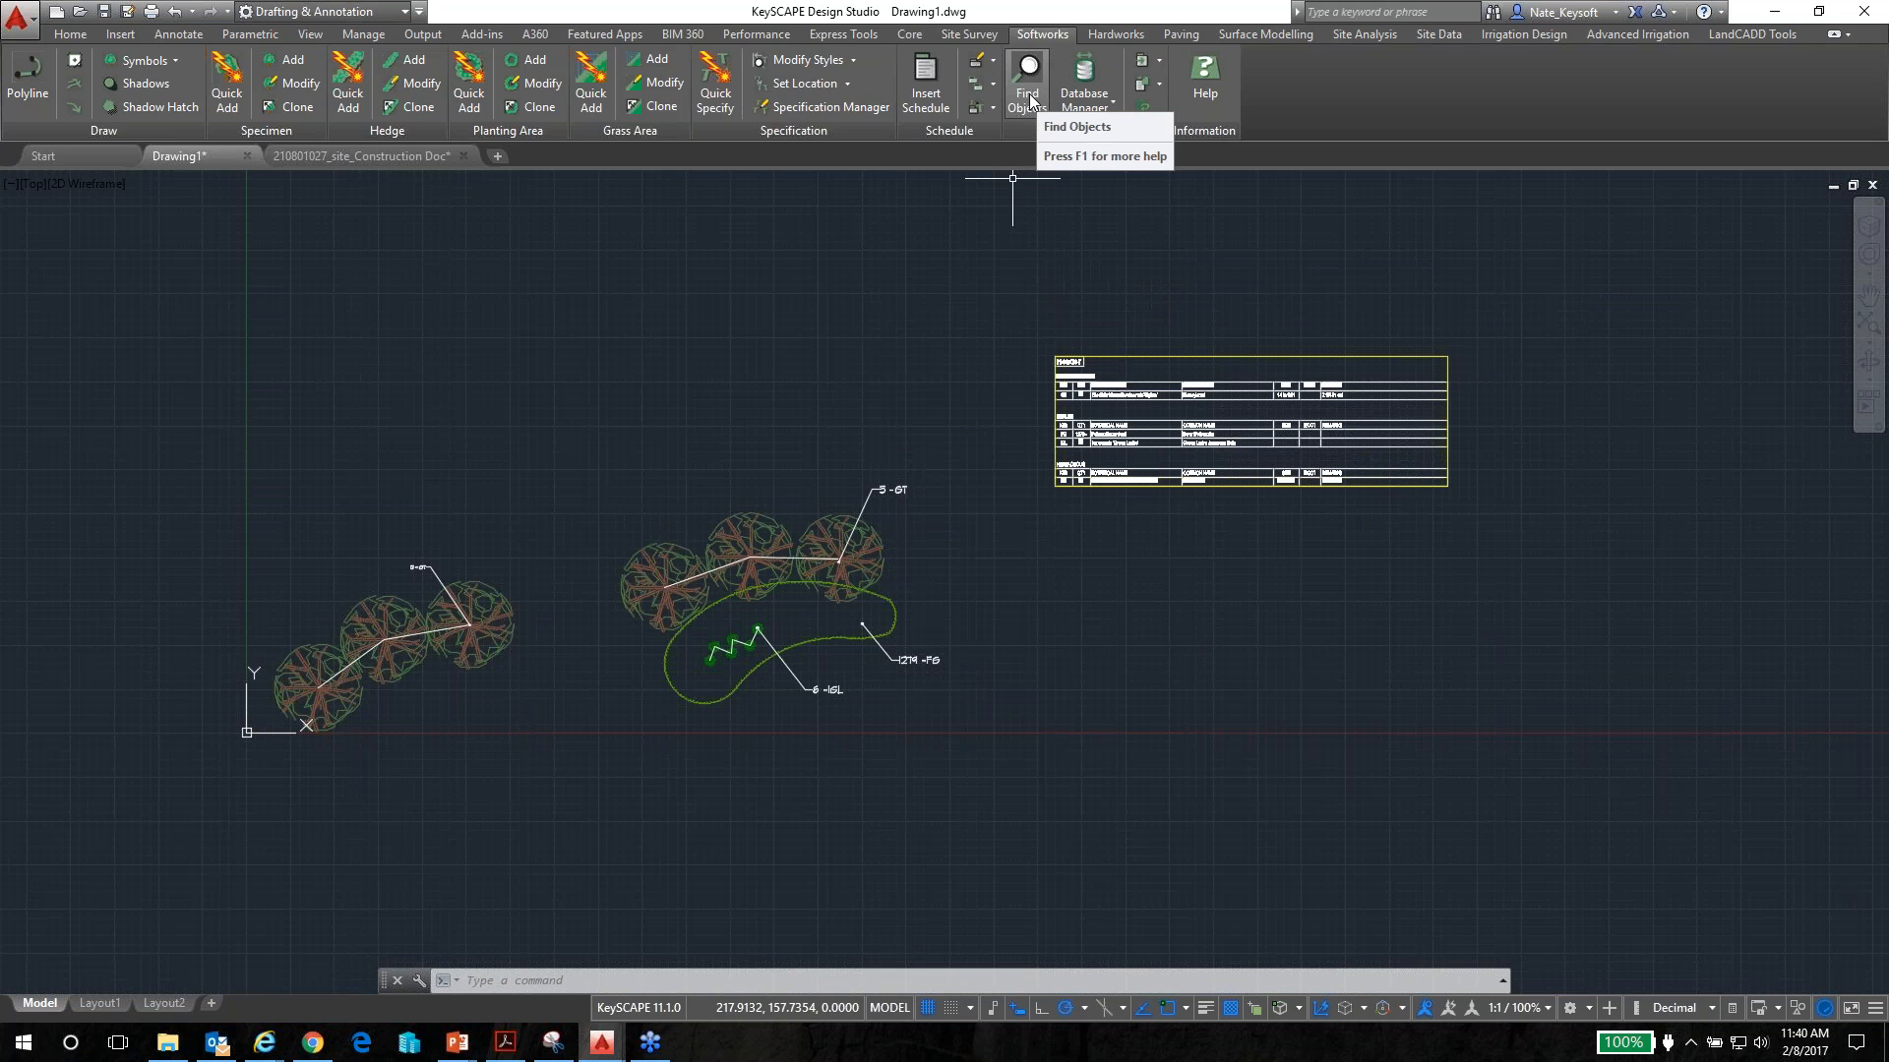
left_click(379, 158)
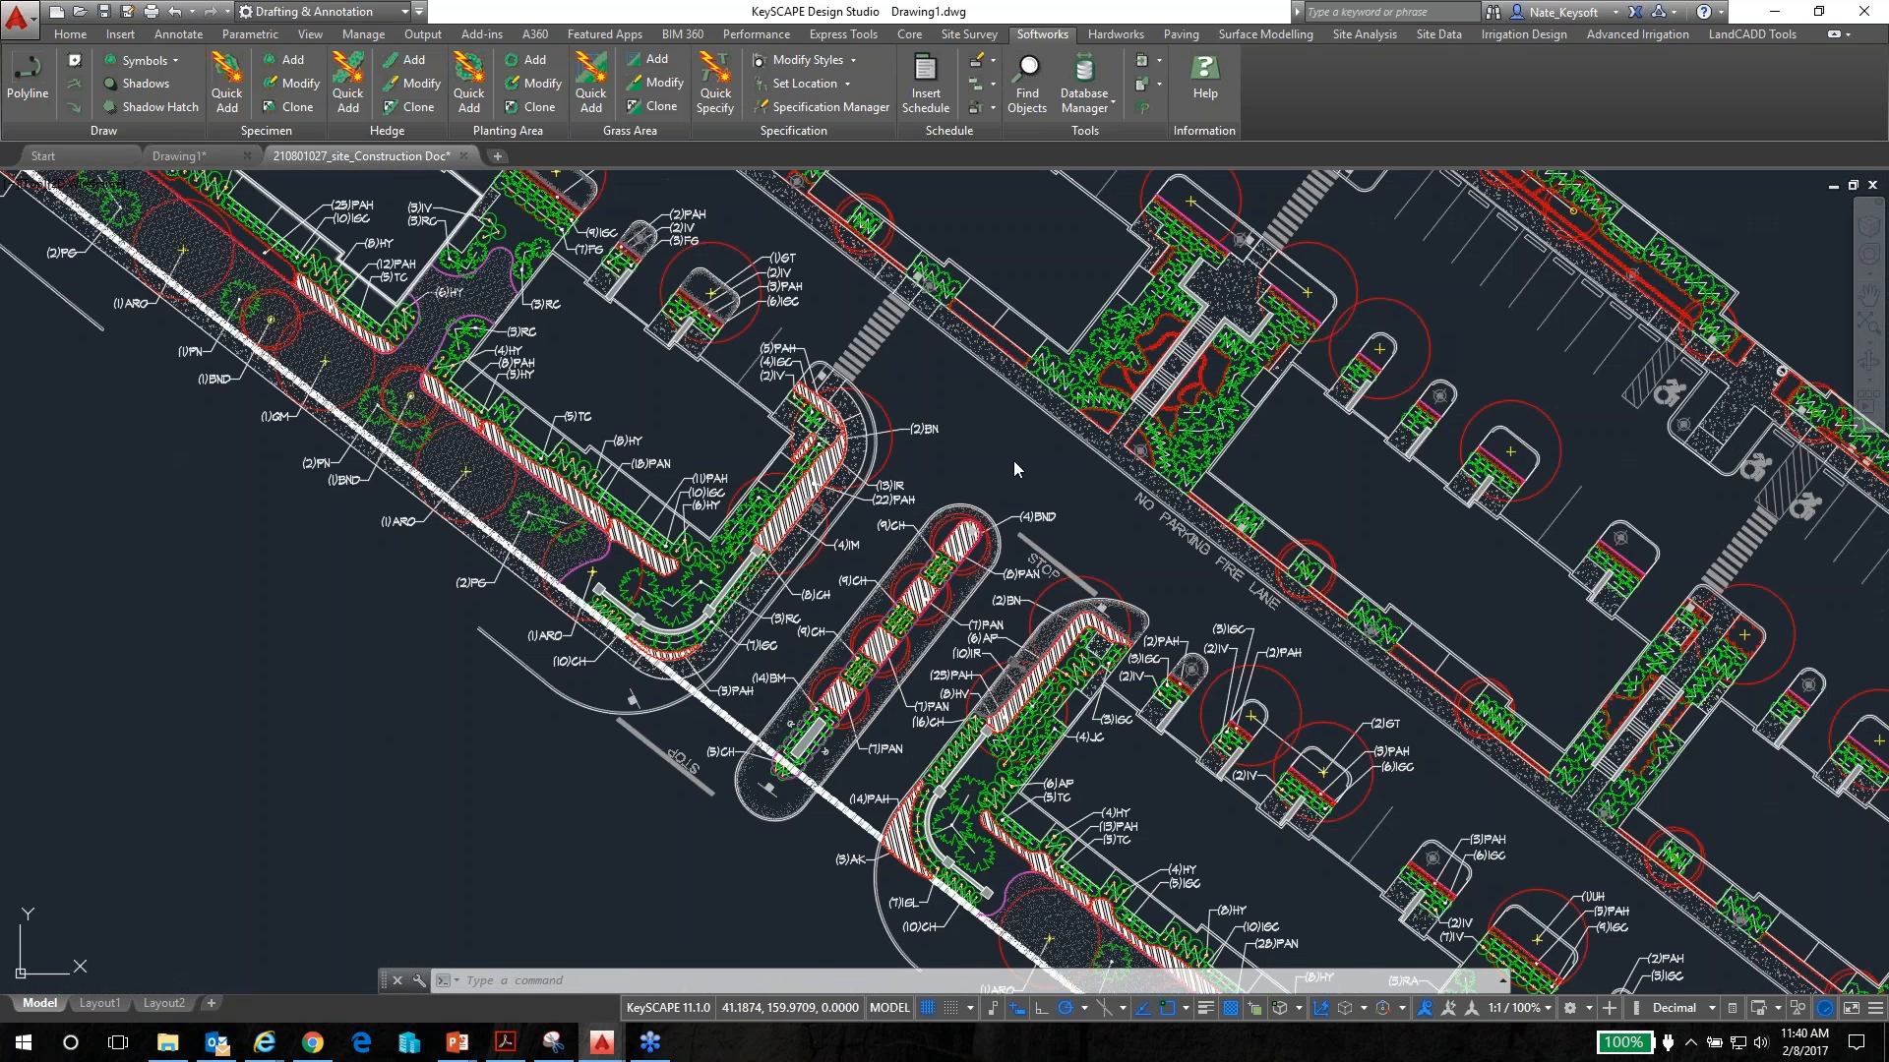
left_click(1019, 451)
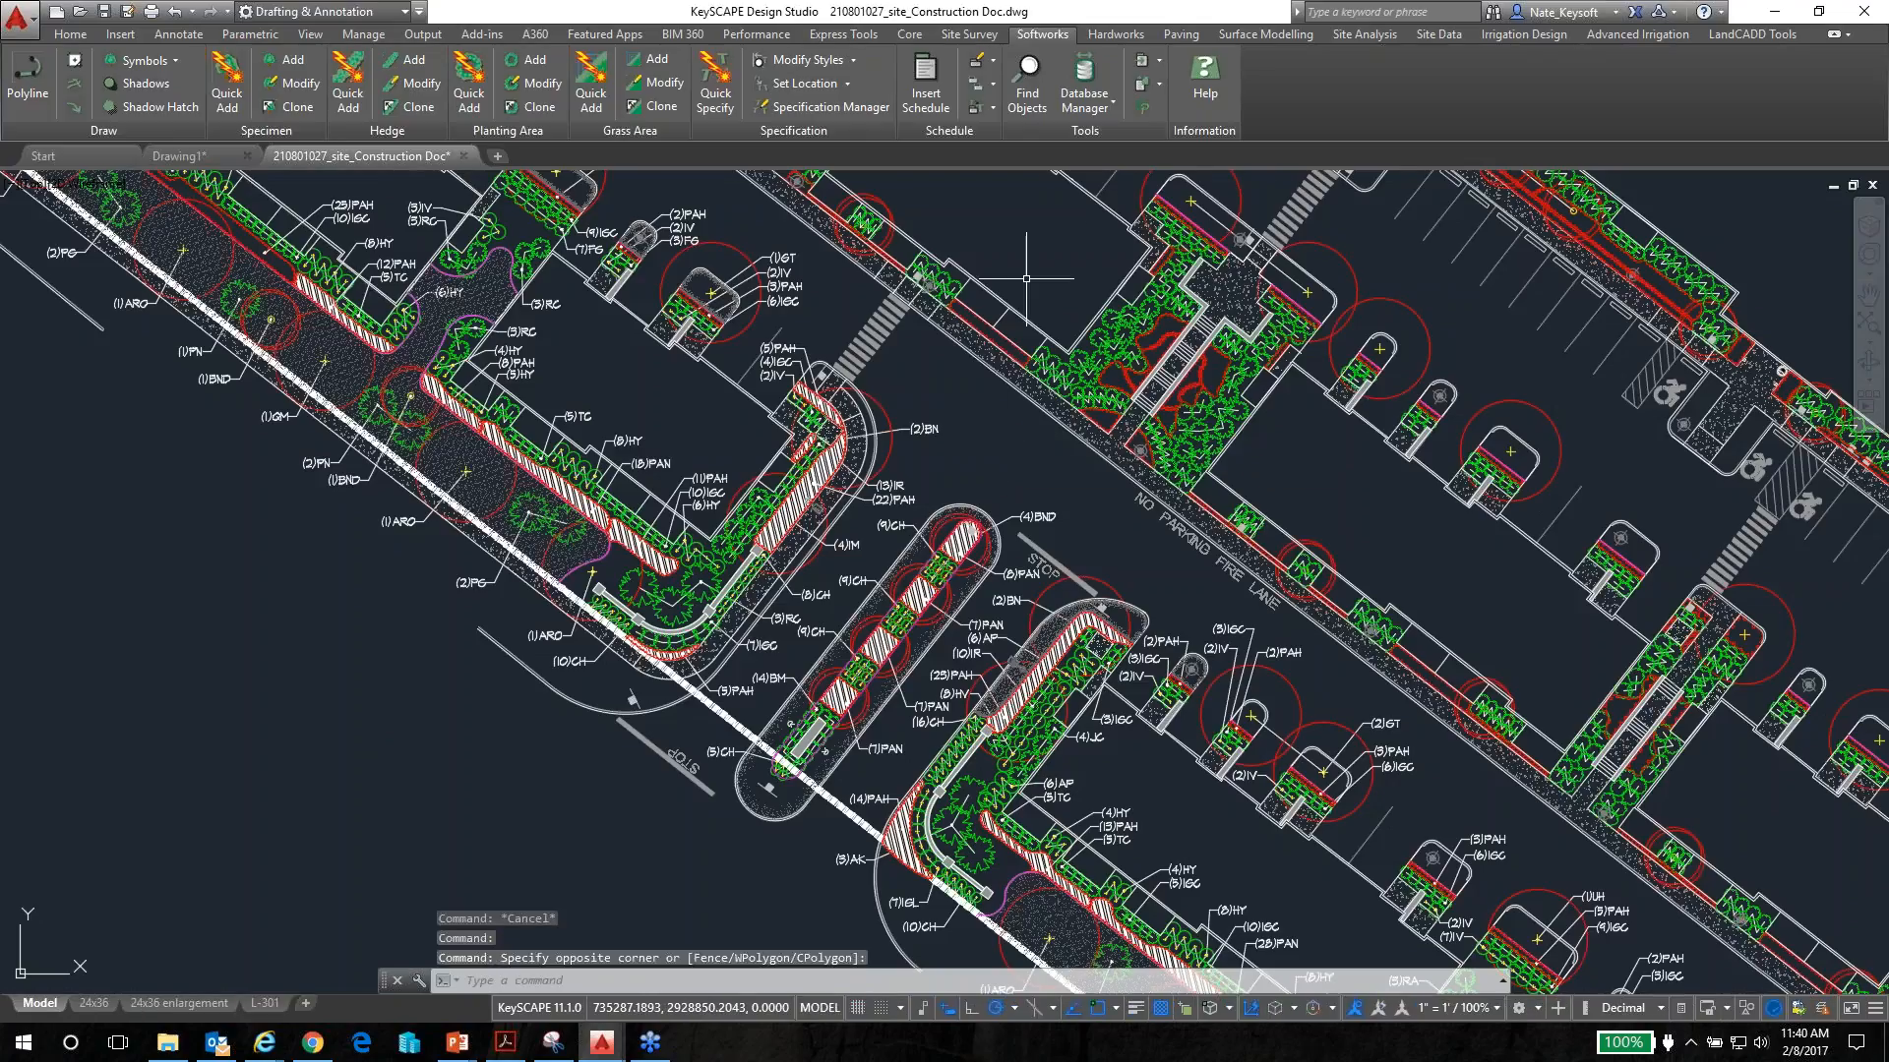
left_click(1028, 99)
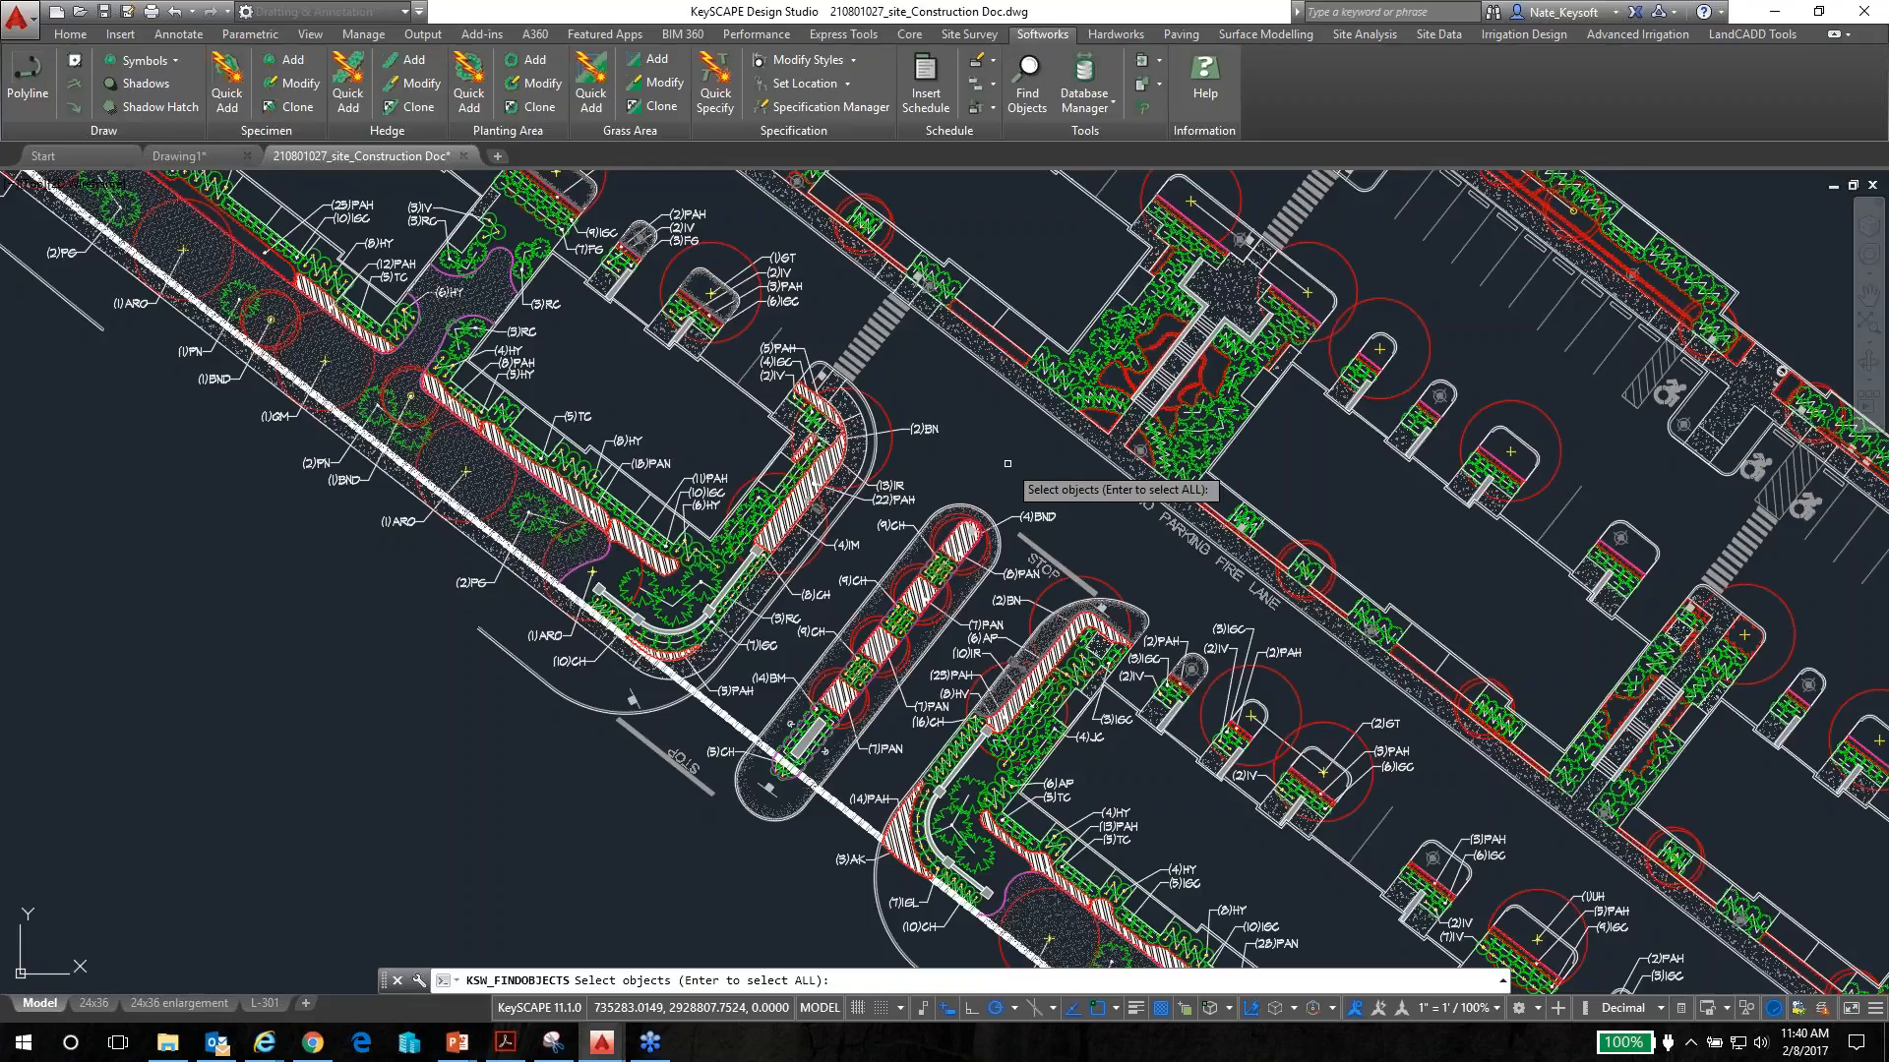
key("Return")
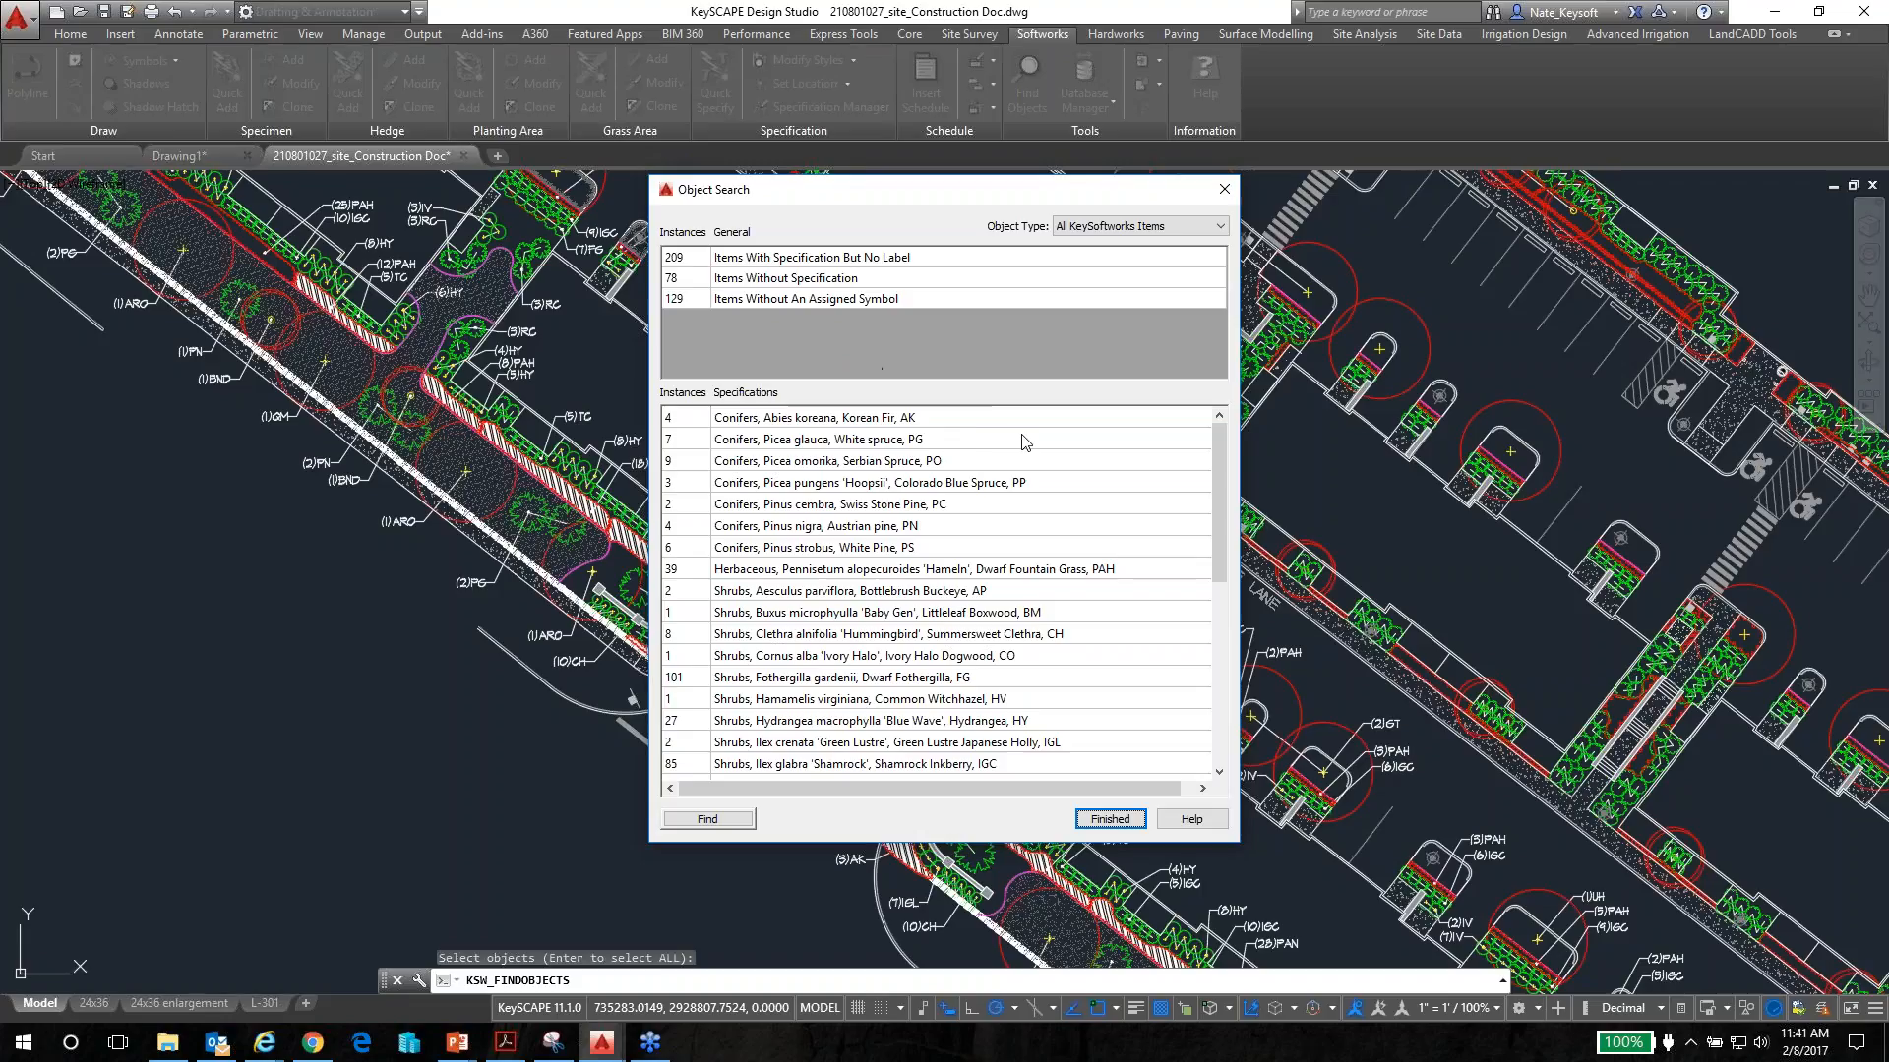
Find the Littleleaf Boxwood (BM) shrub instance in the drawing and move the object options clear of the highlighted plants
left_click_drag(1219, 481, 1221, 508)
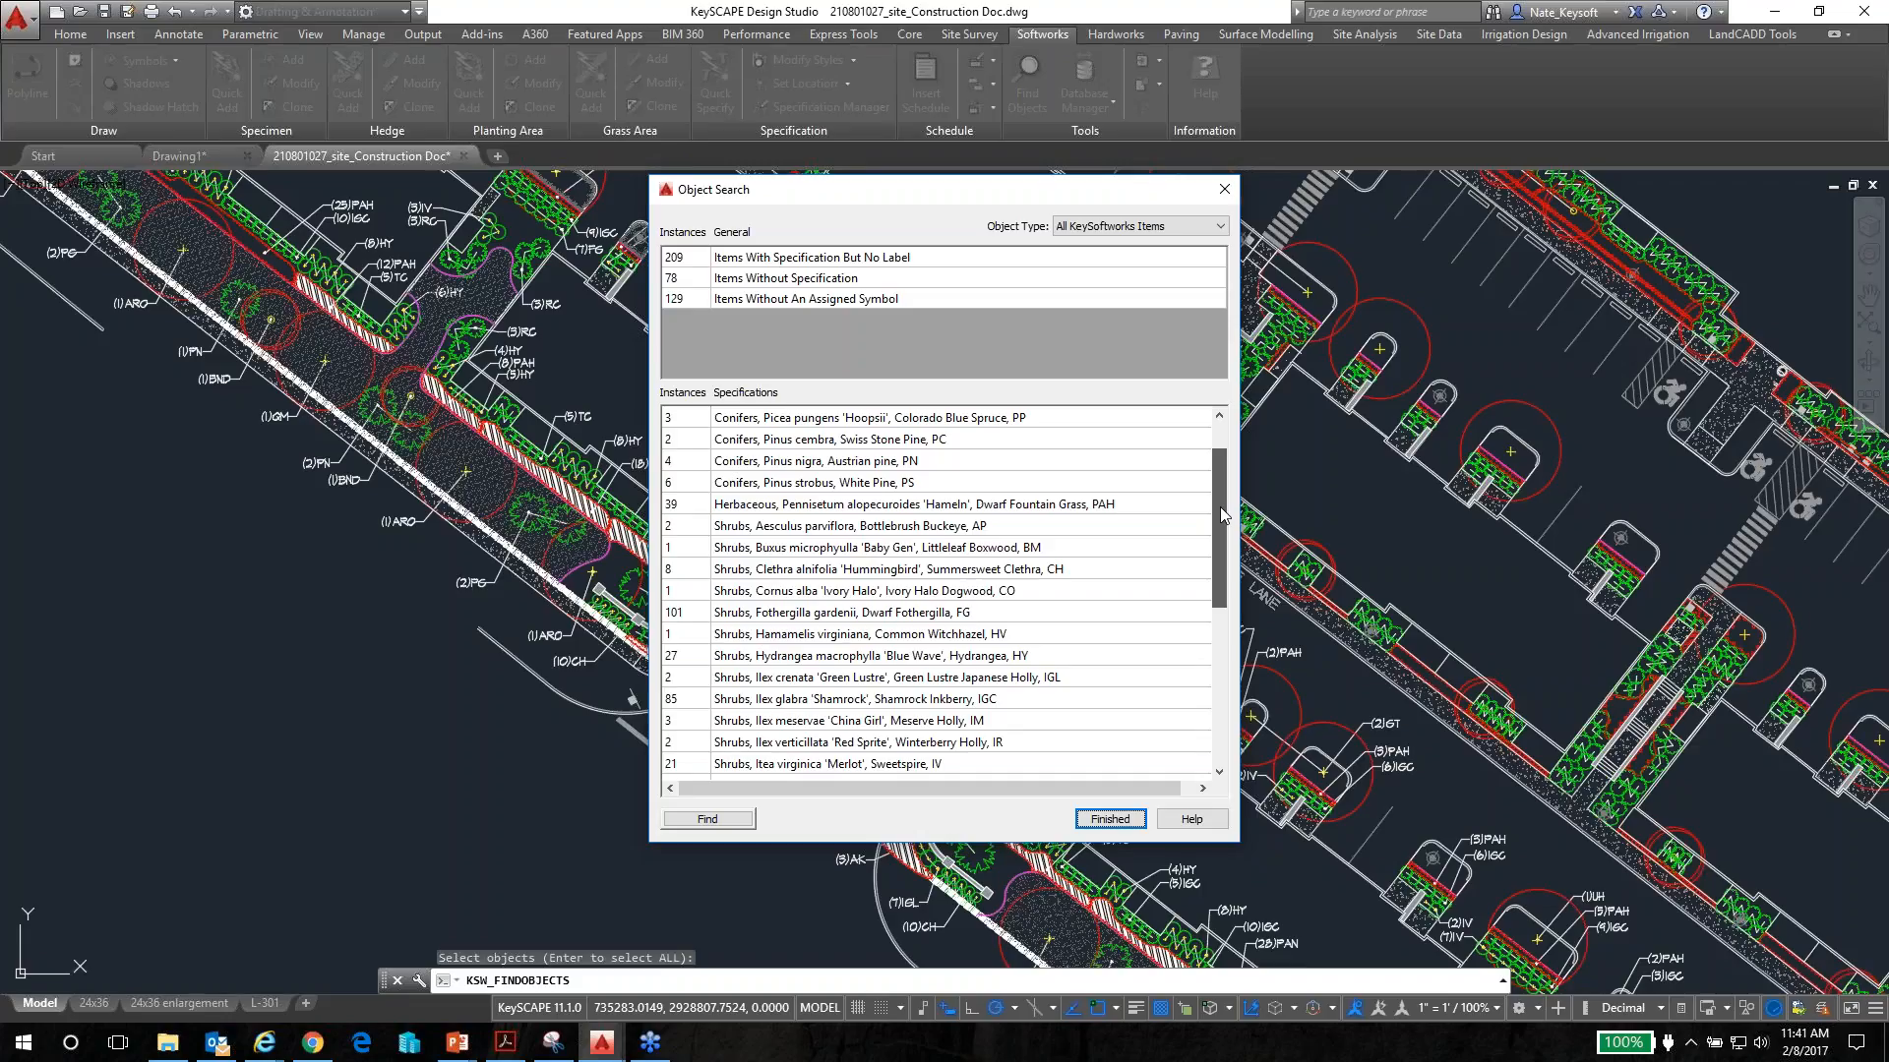
left_click(763, 548)
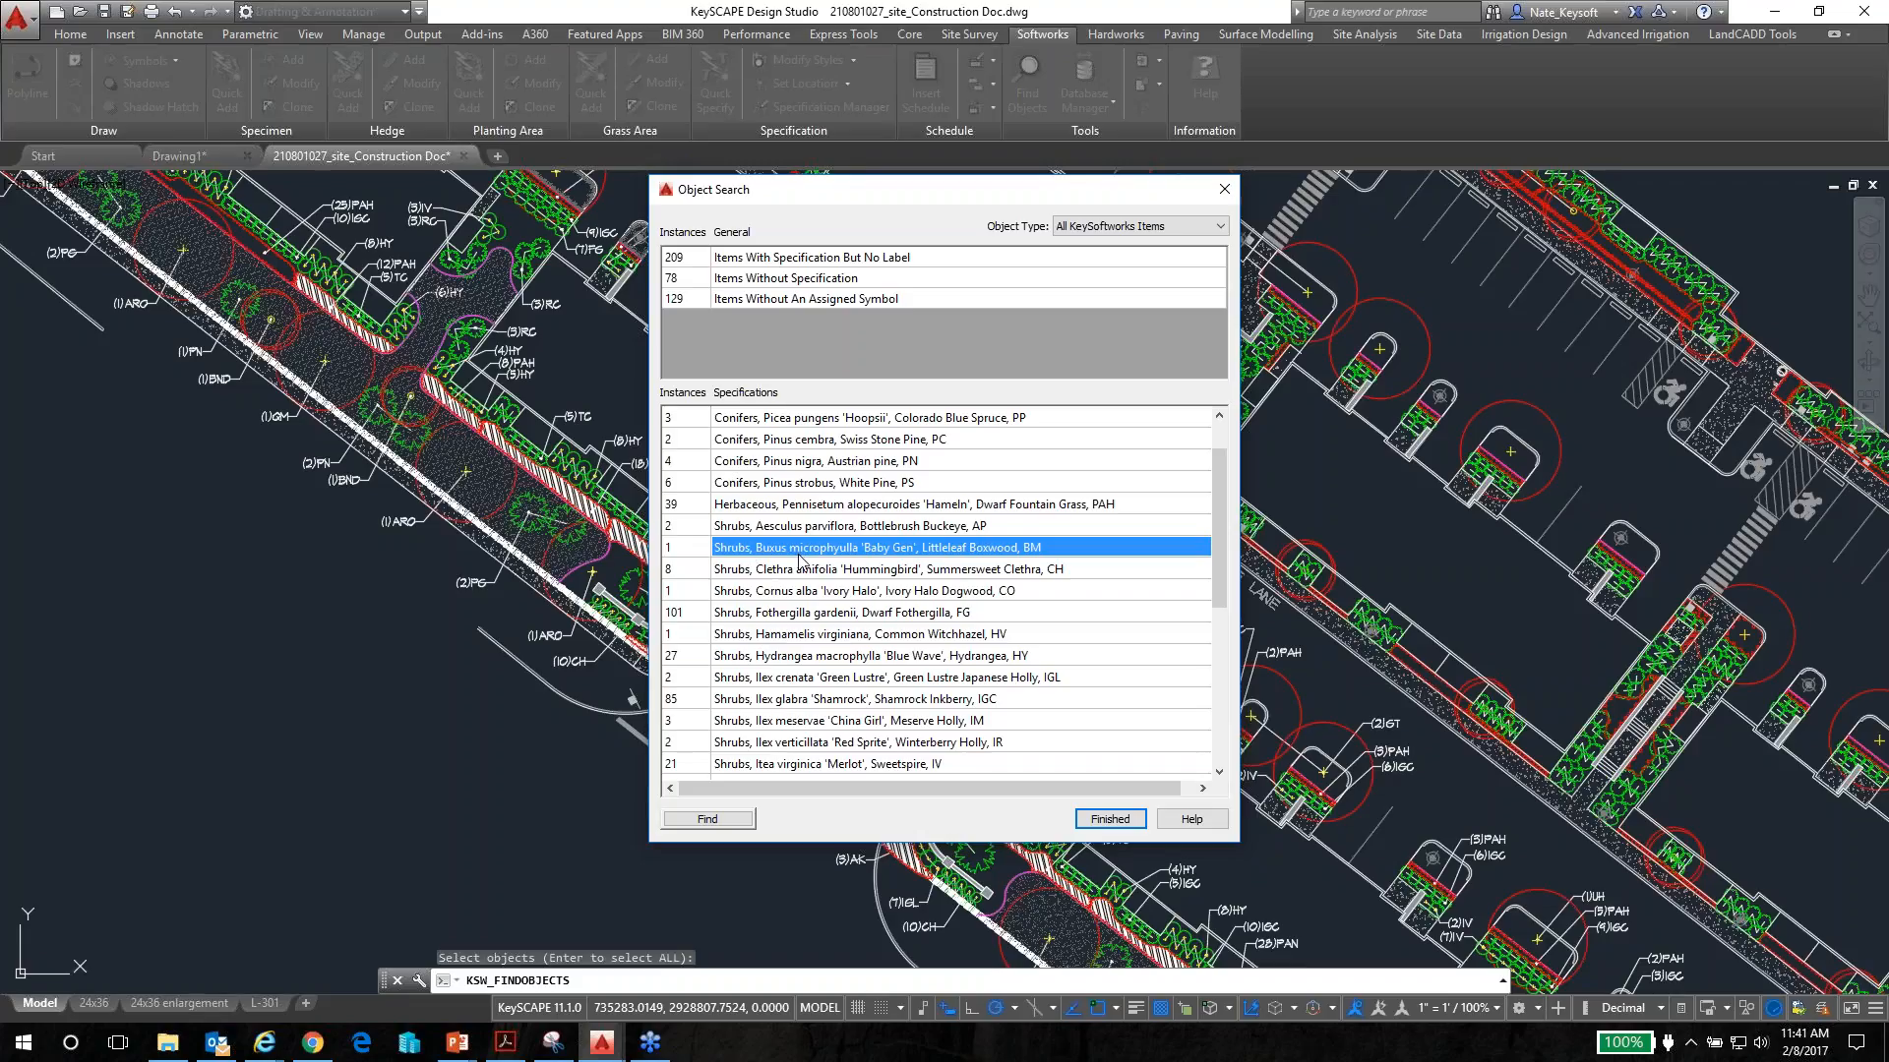
left_click(708, 820)
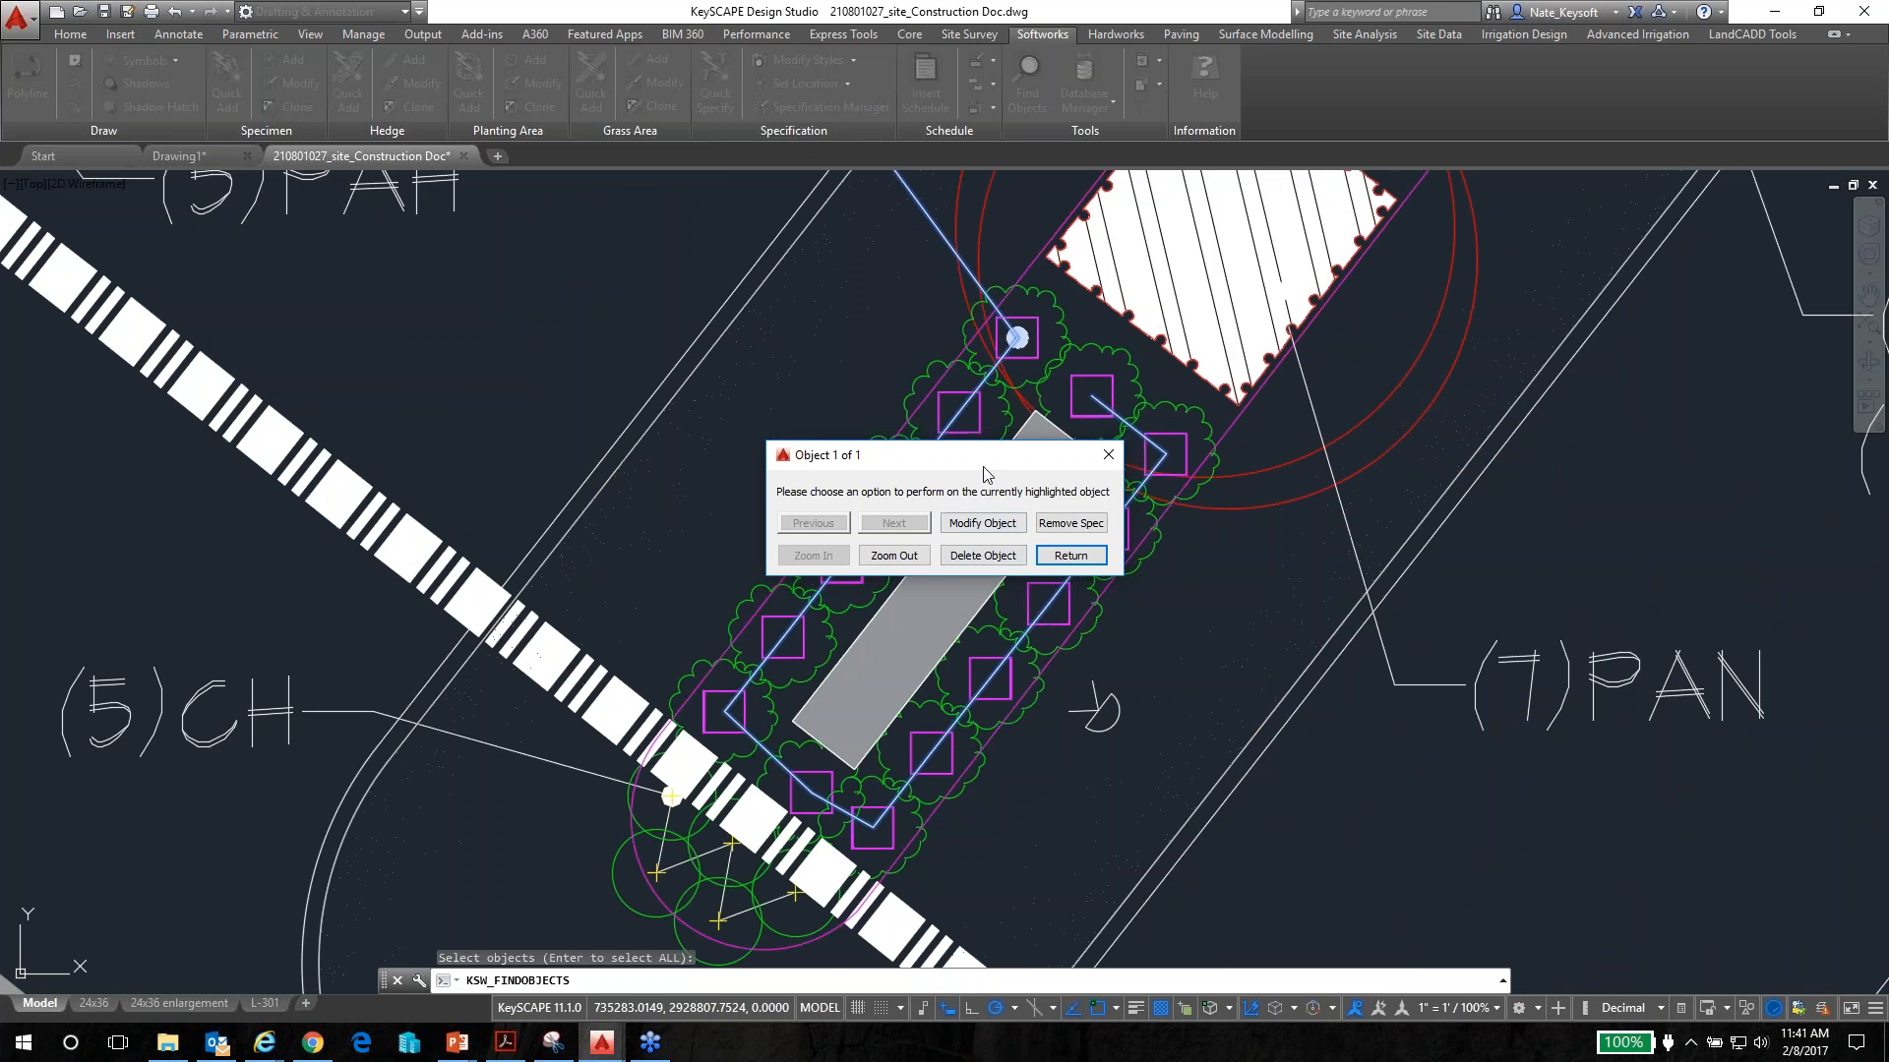
left_click_drag(983, 460, 654, 301)
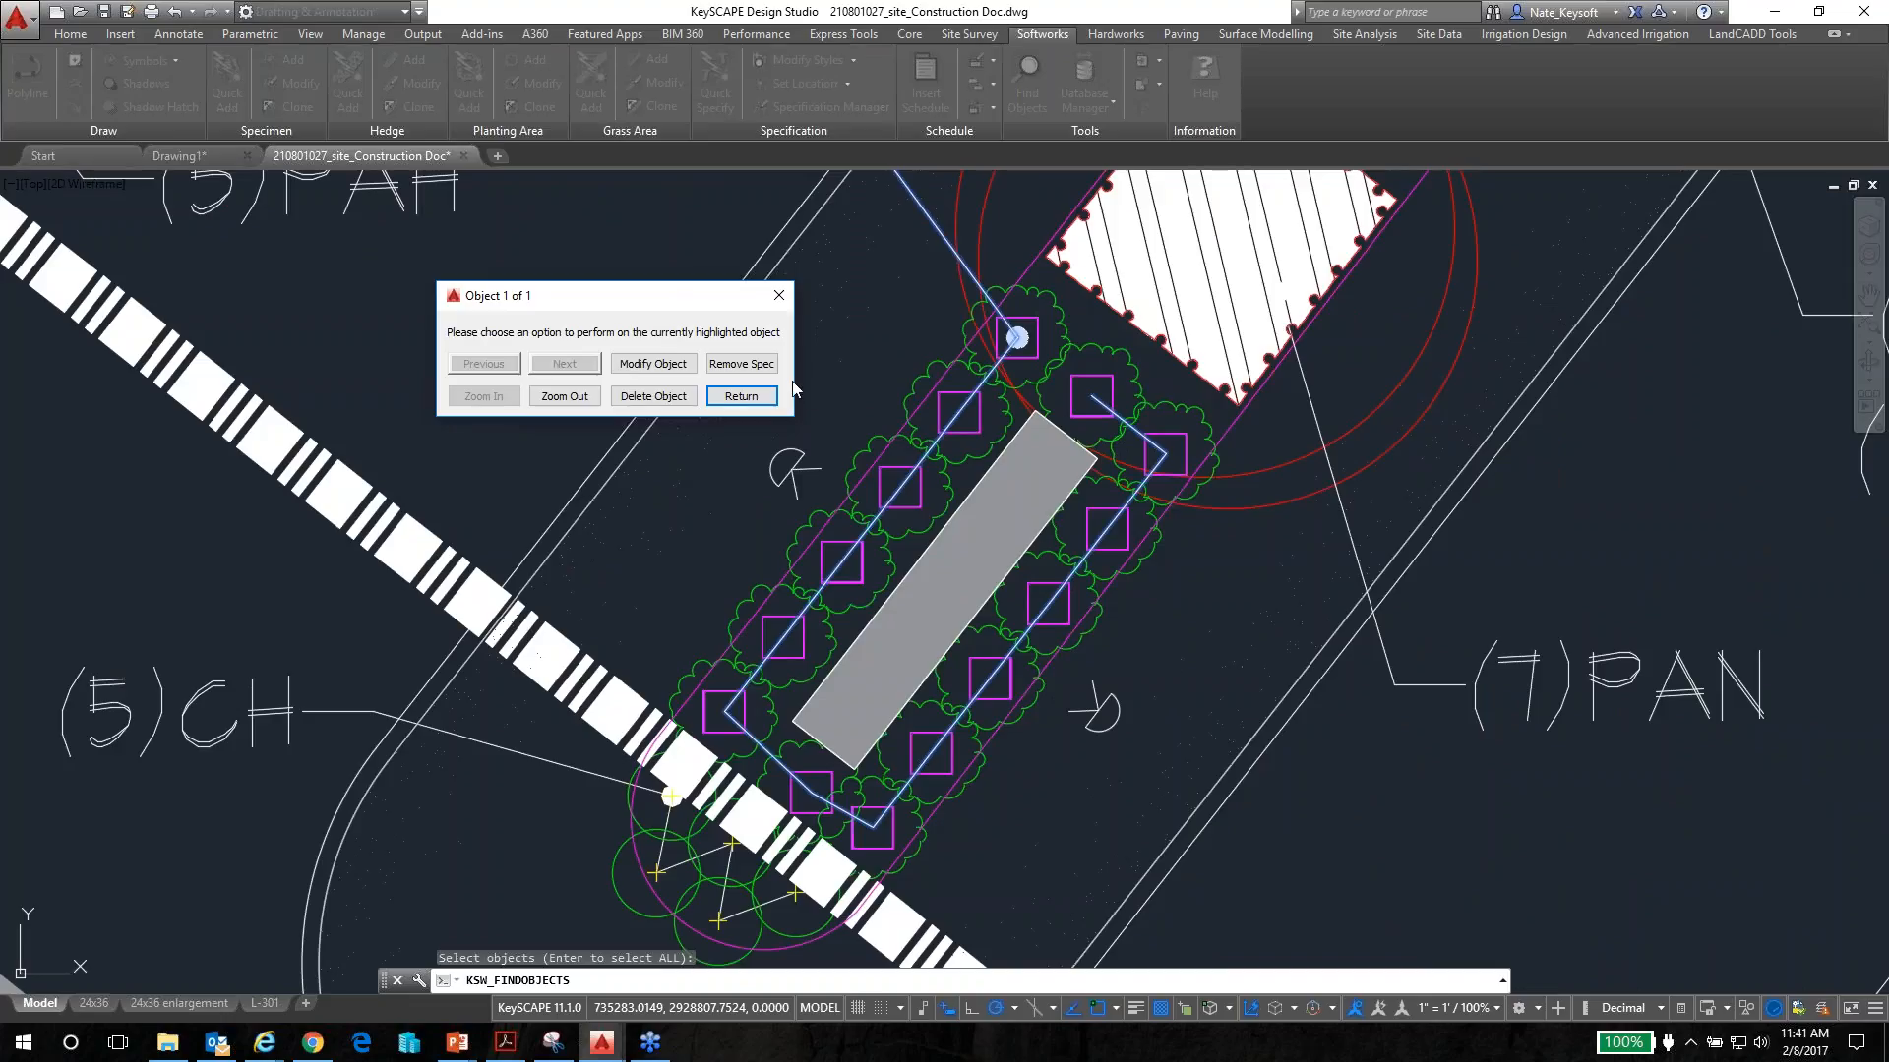
Change the highlighted boxwood group's specification to Ilex crenata 'Green Lustre' from the Urban Residential group's Multi Family Modera plant list
left_click(653, 364)
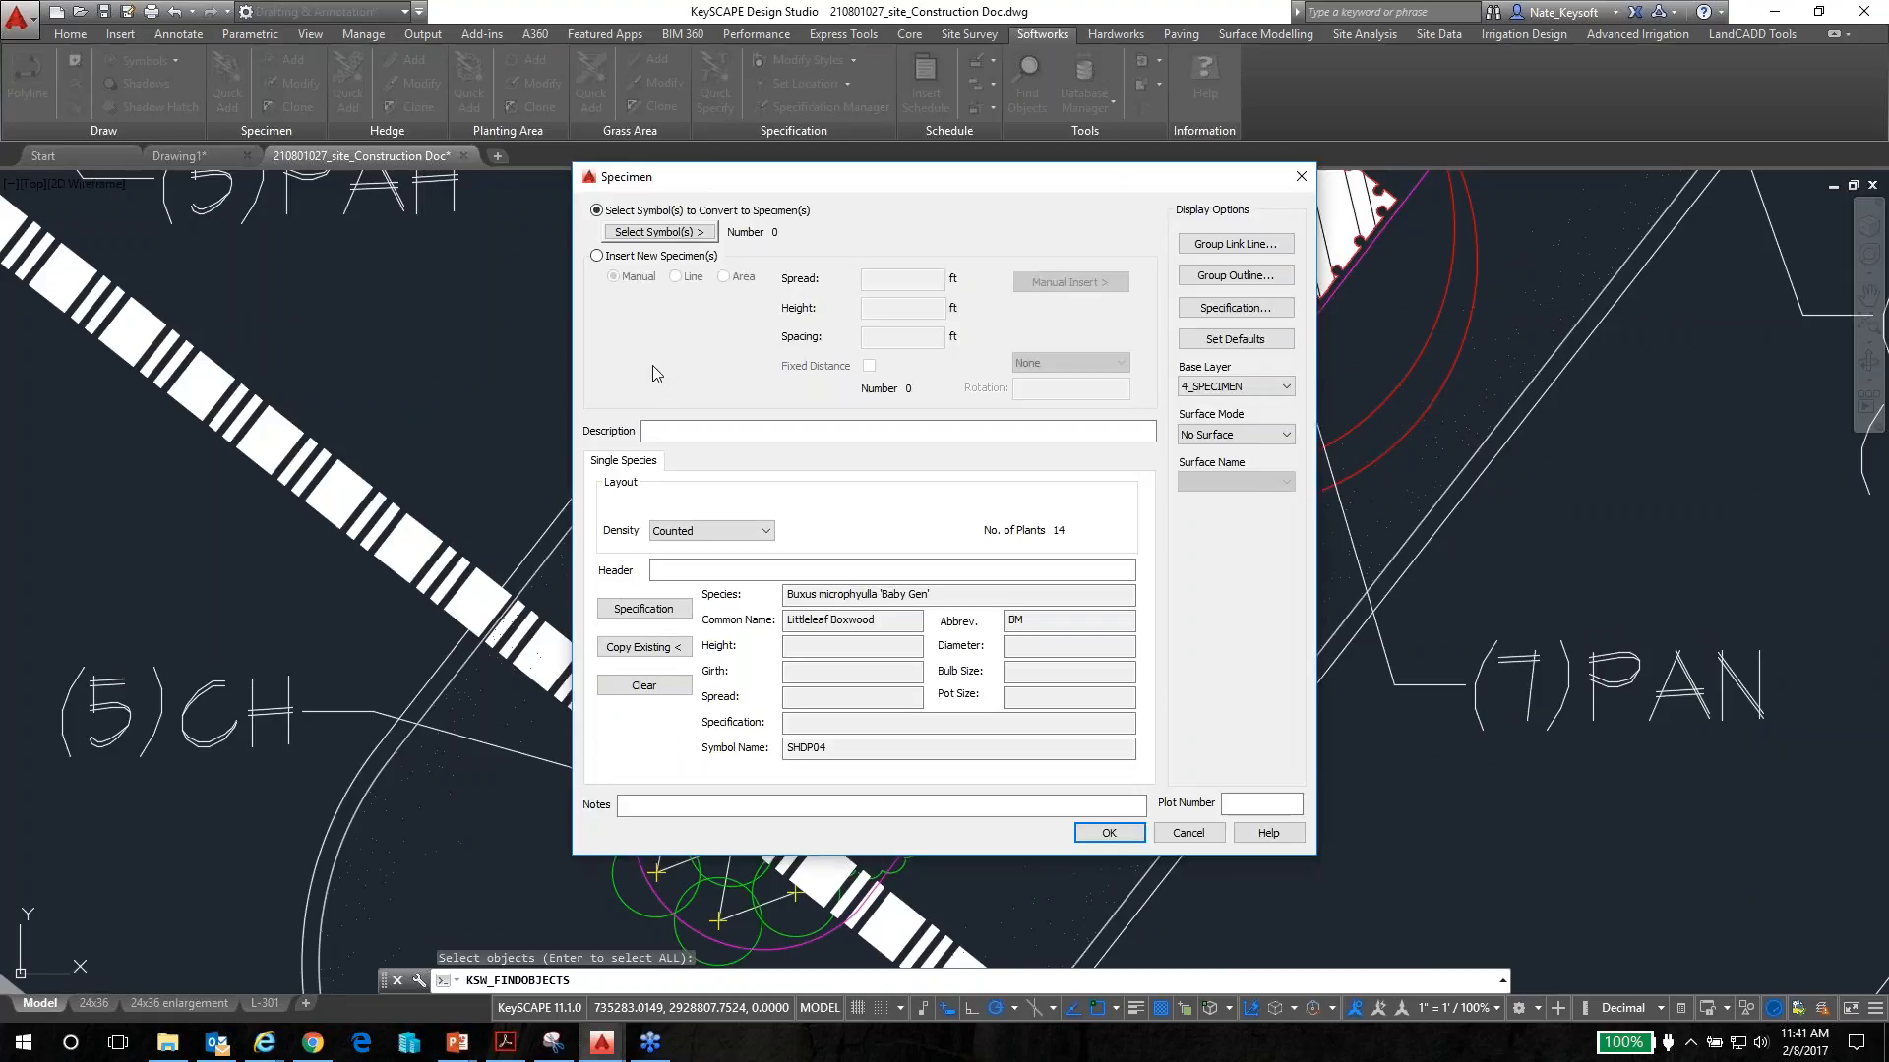
left_click(648, 611)
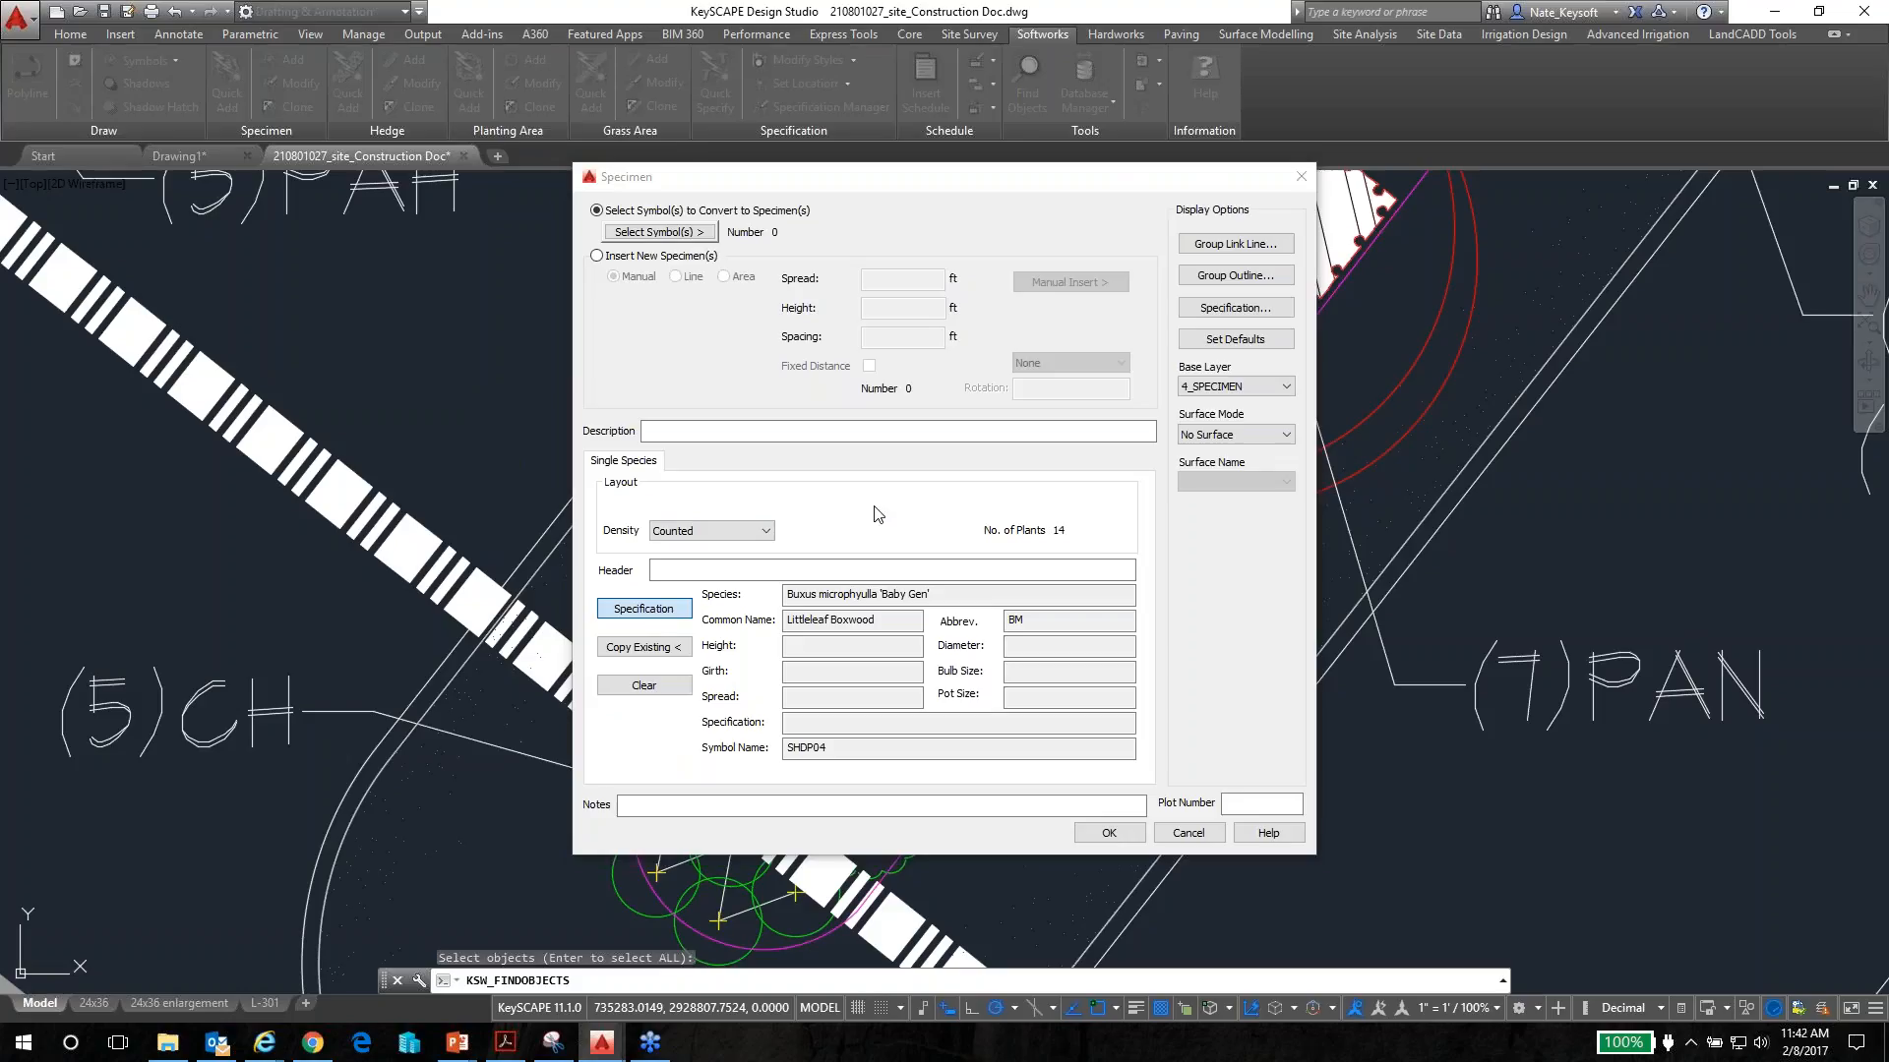
left_click(668, 611)
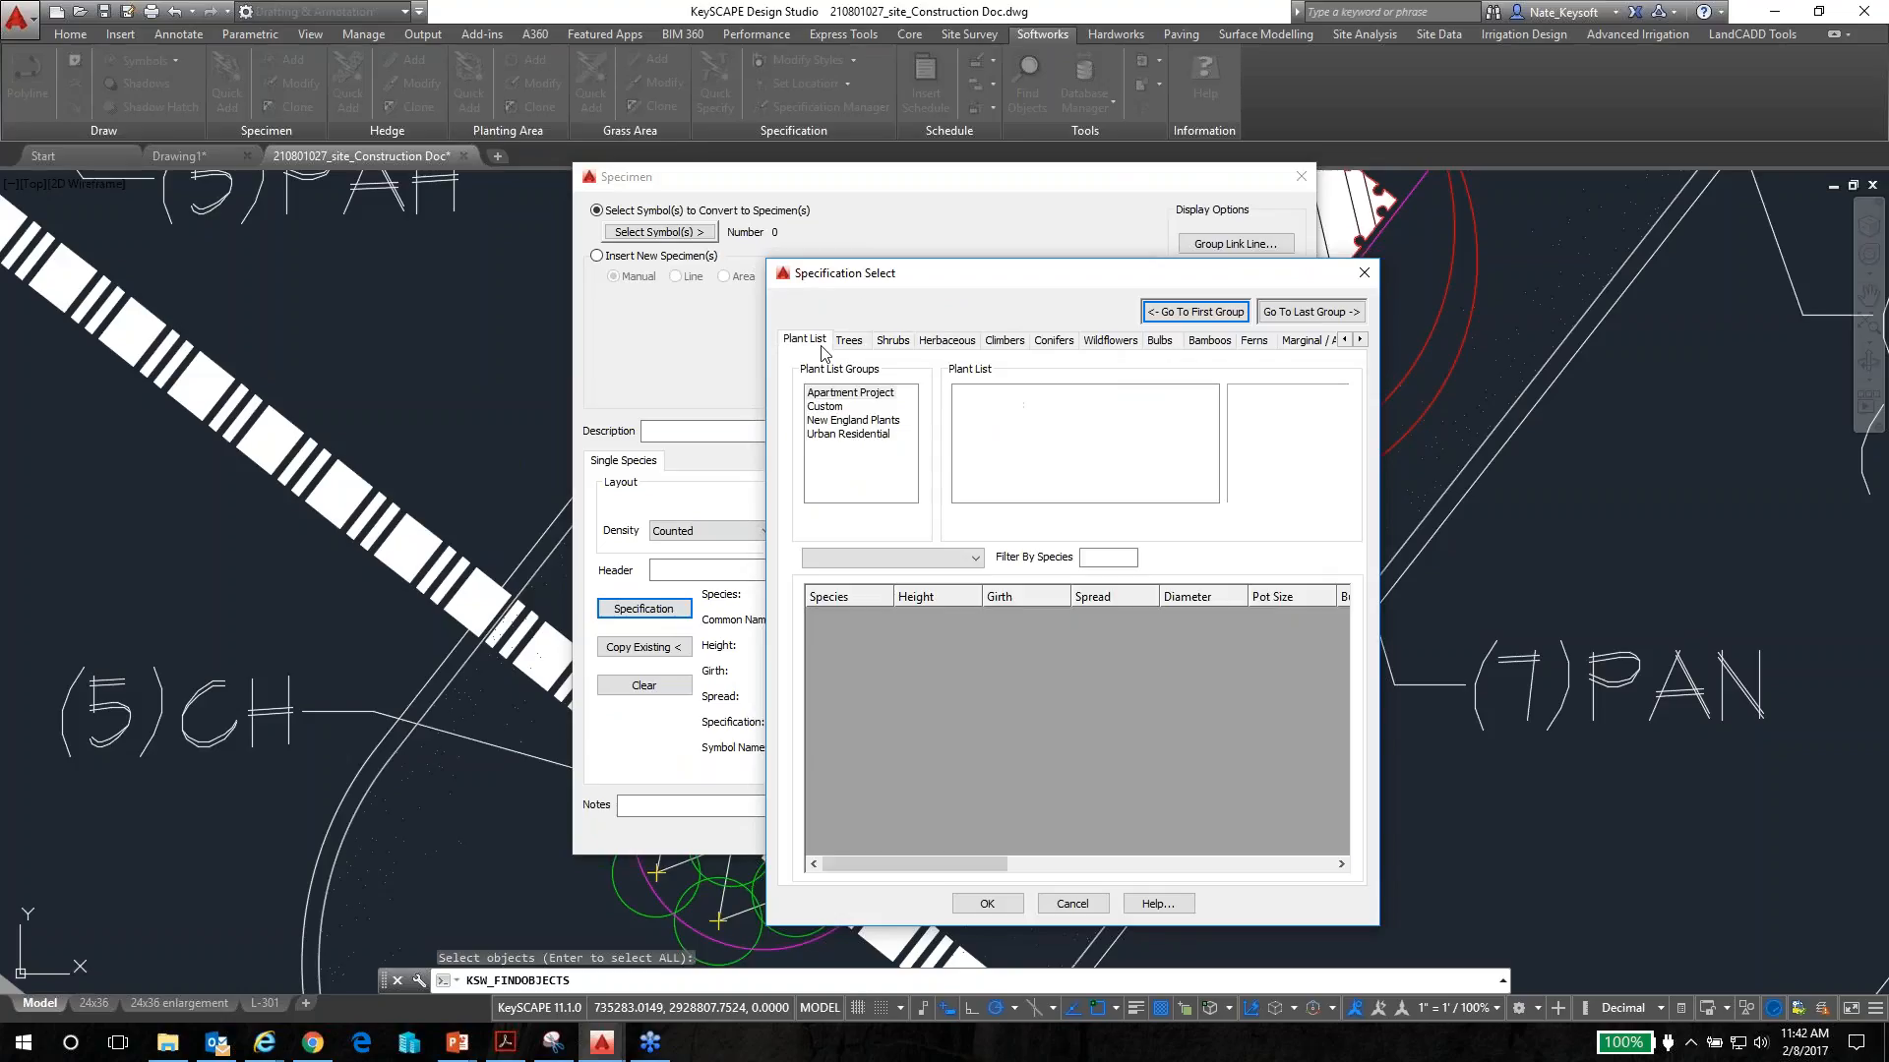
left_click(842, 421)
left_click(1003, 407)
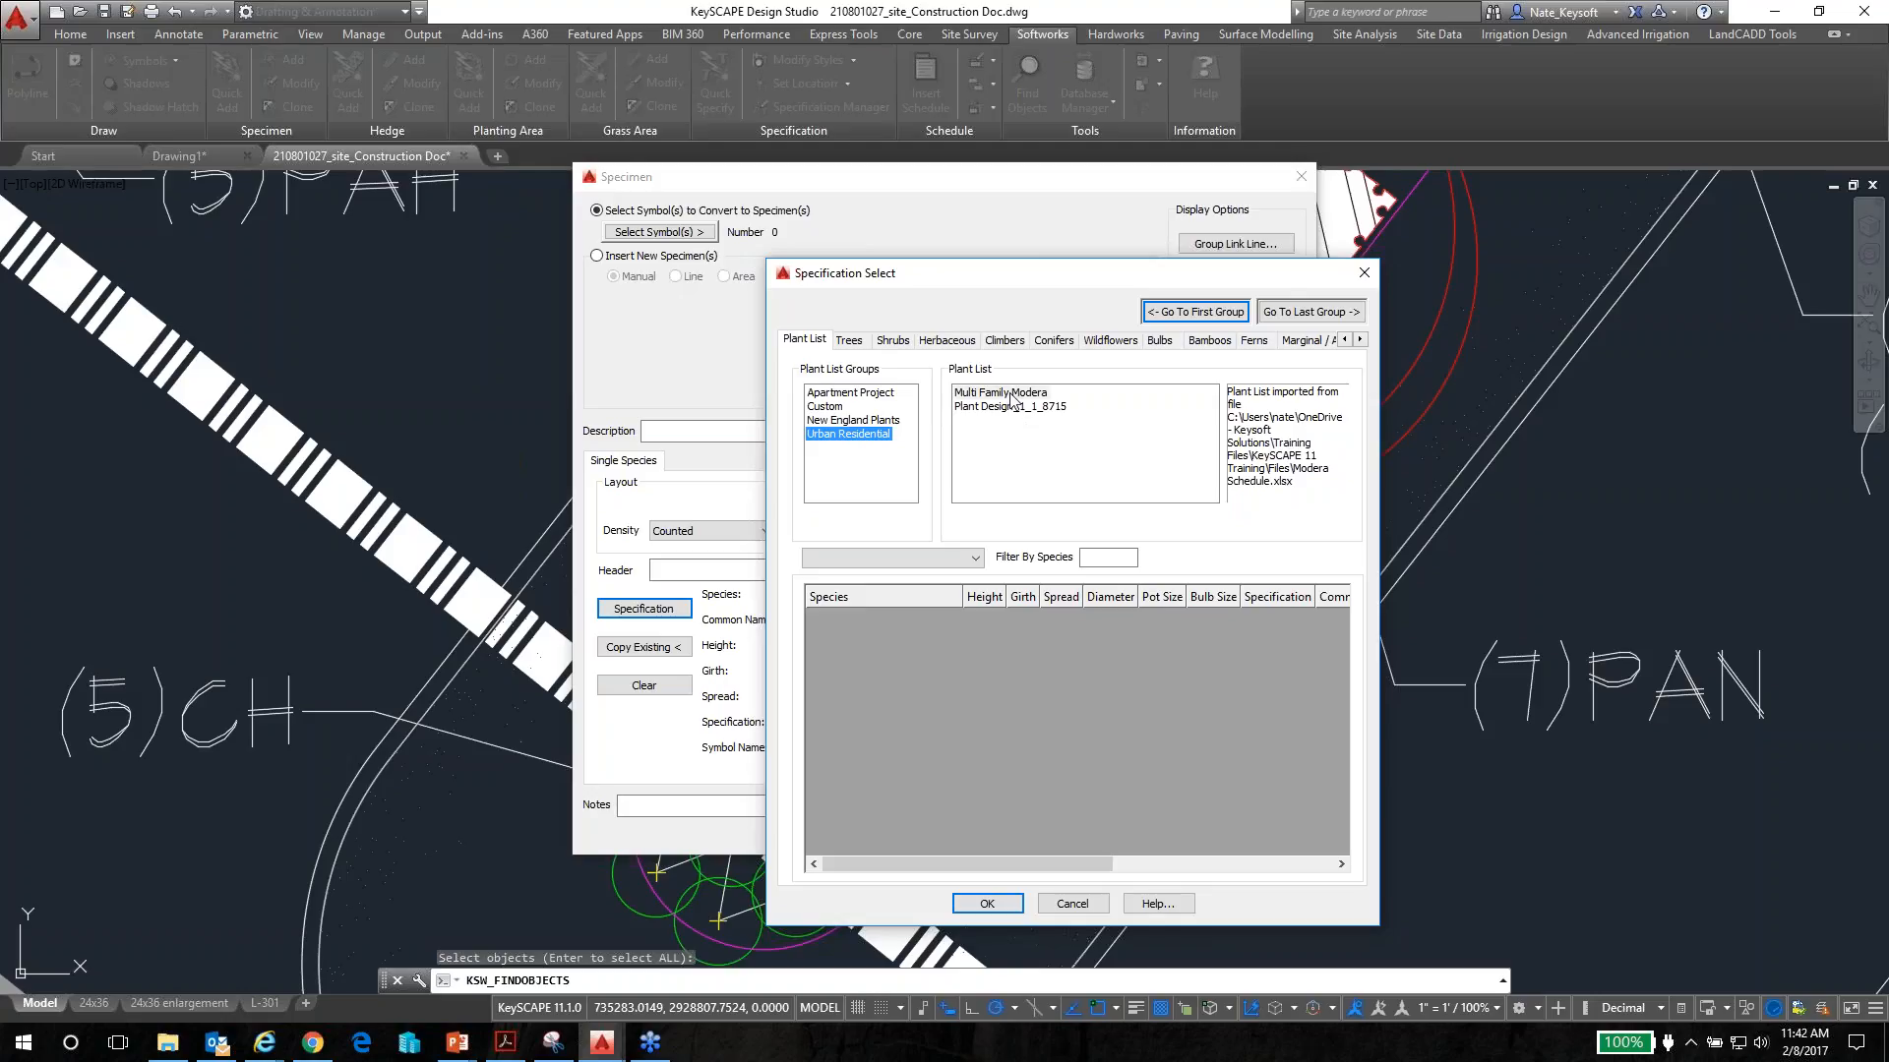
left_click(1011, 394)
left_click_drag(1348, 646, 1343, 735)
left_click(879, 684)
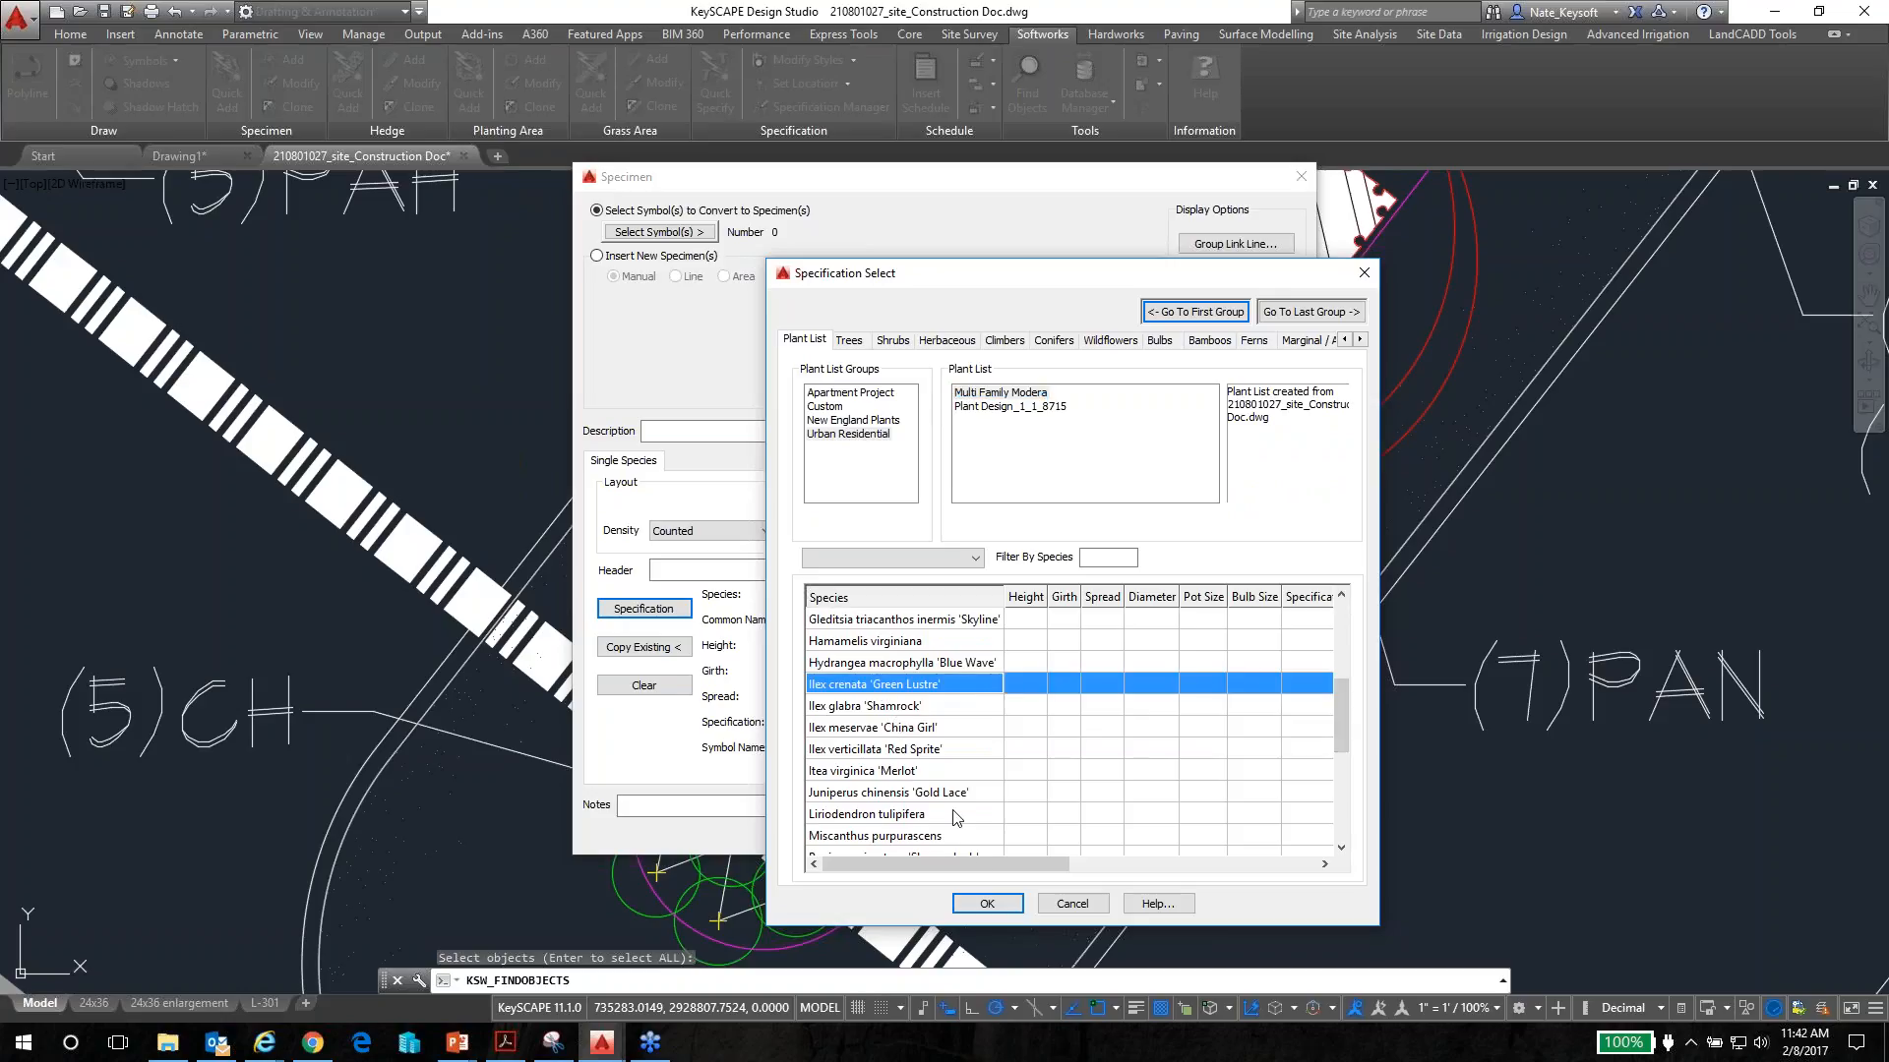
left_click(986, 904)
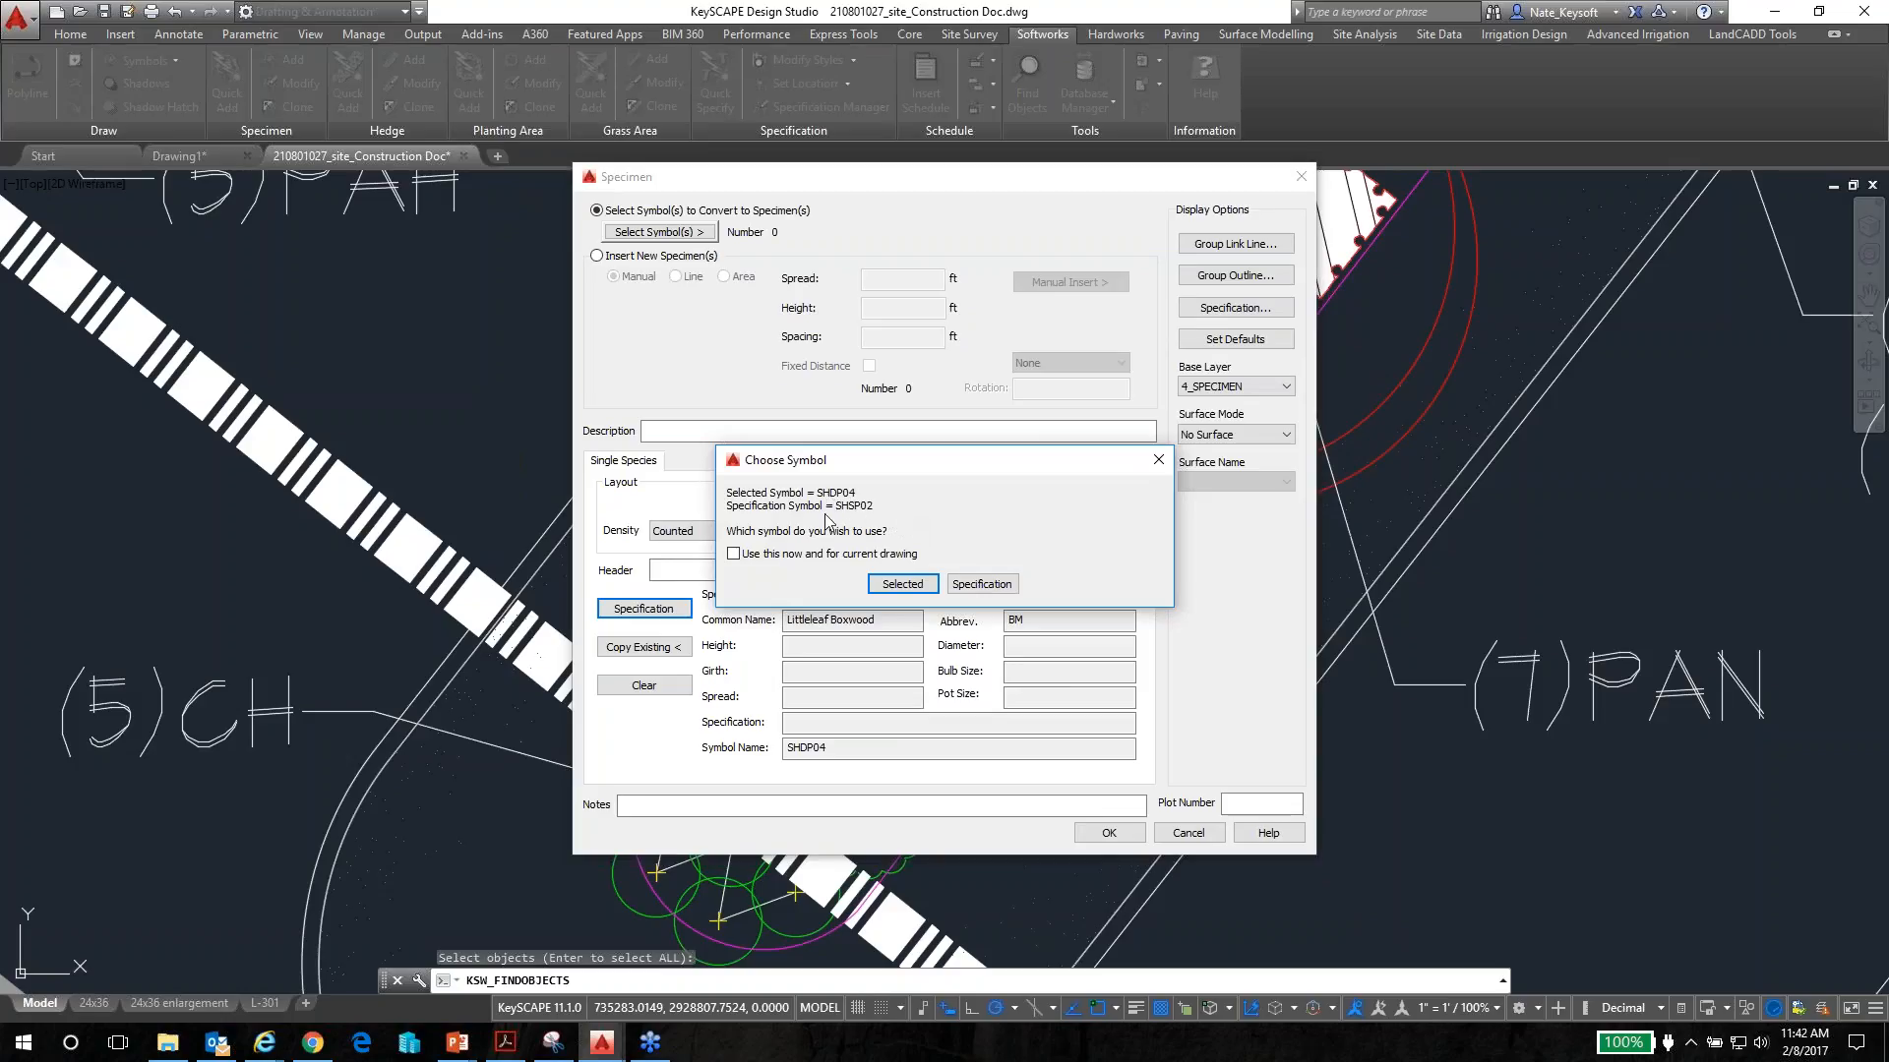
Use the specification symbol SHSP02 for the shrub group, apply the change, and return to the object search
left_click(976, 585)
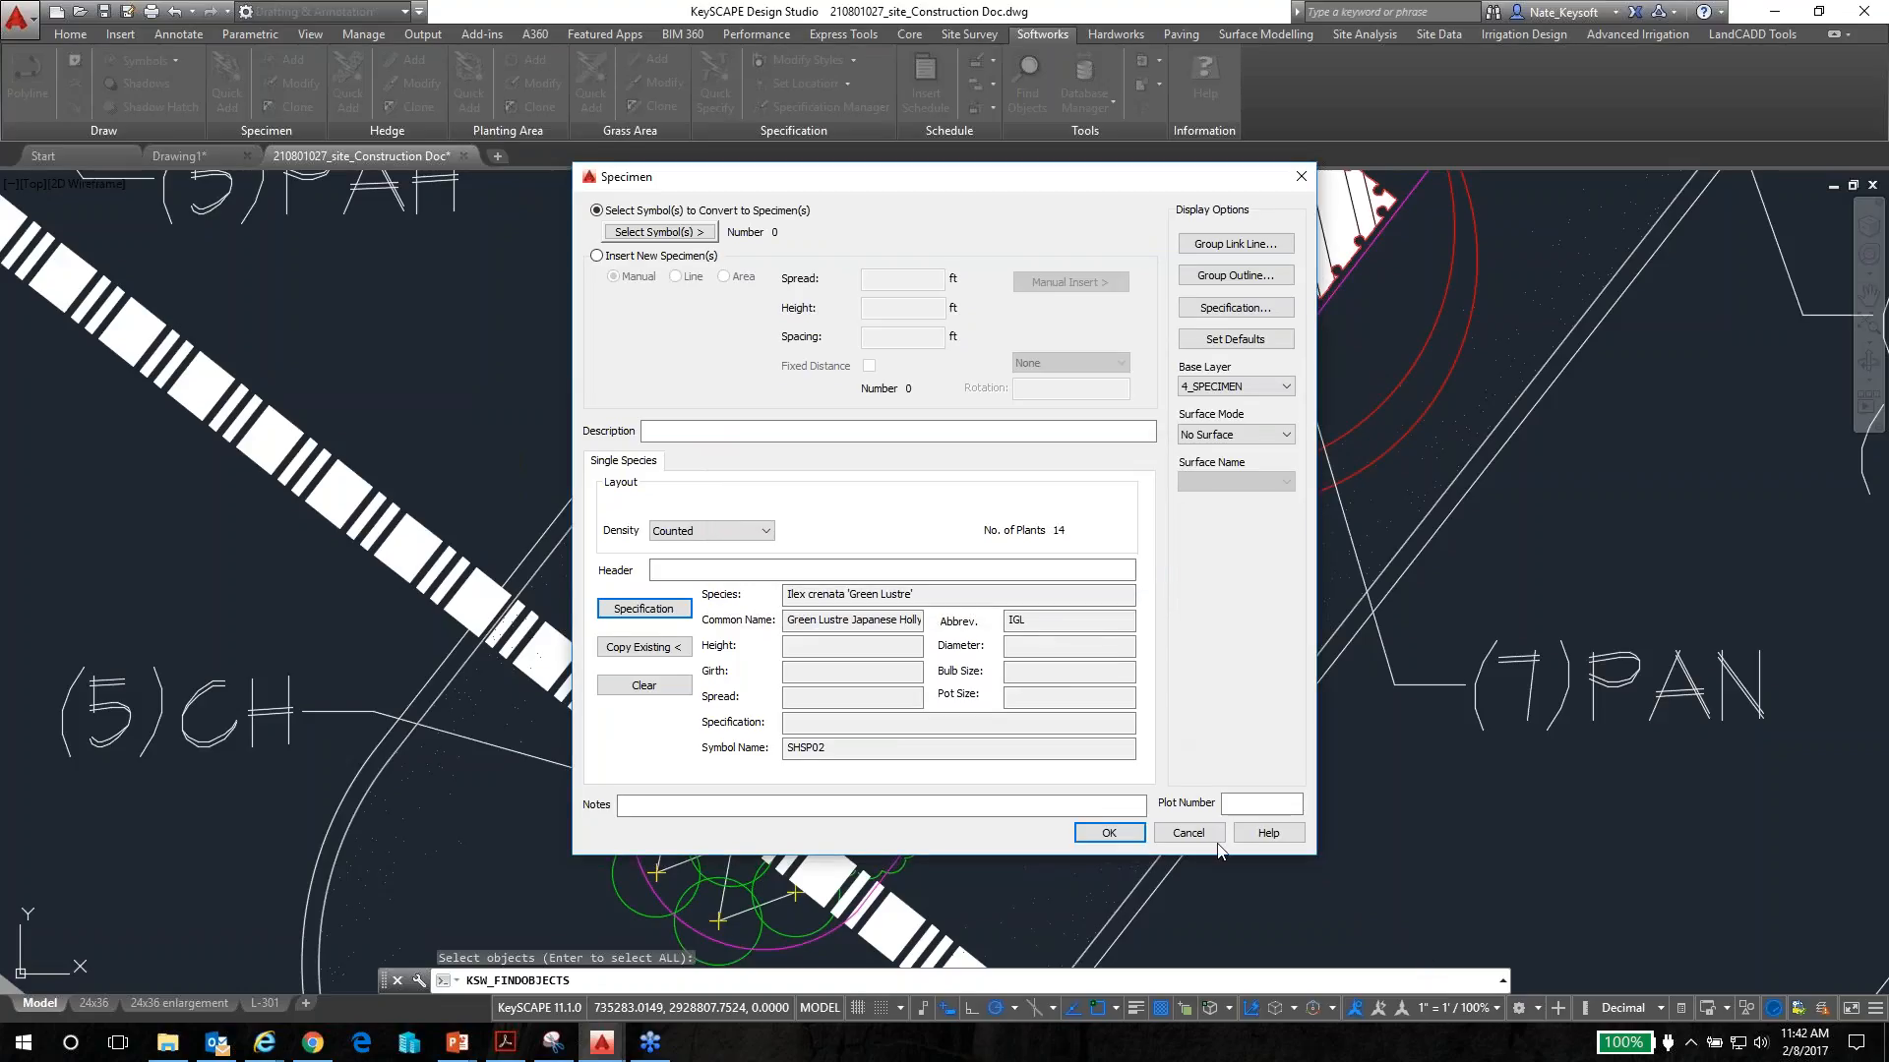
left_click(1109, 832)
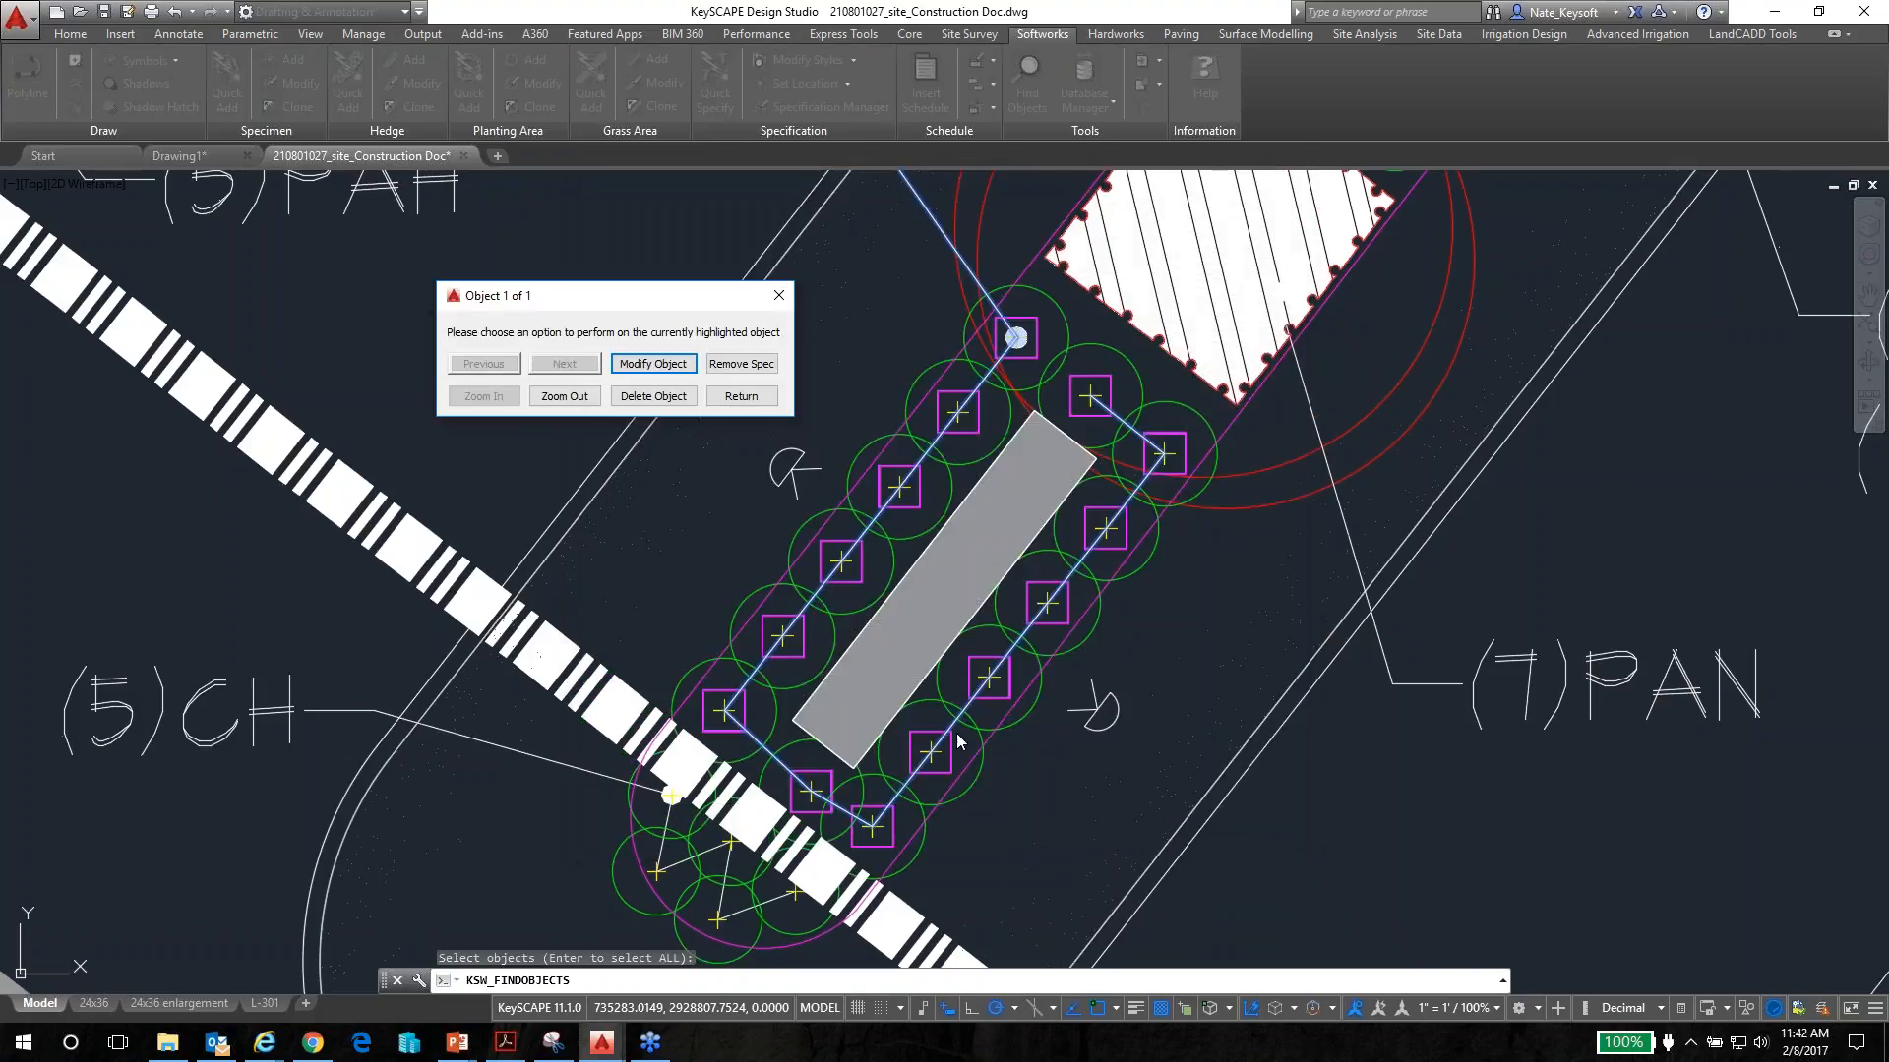
left_click(741, 397)
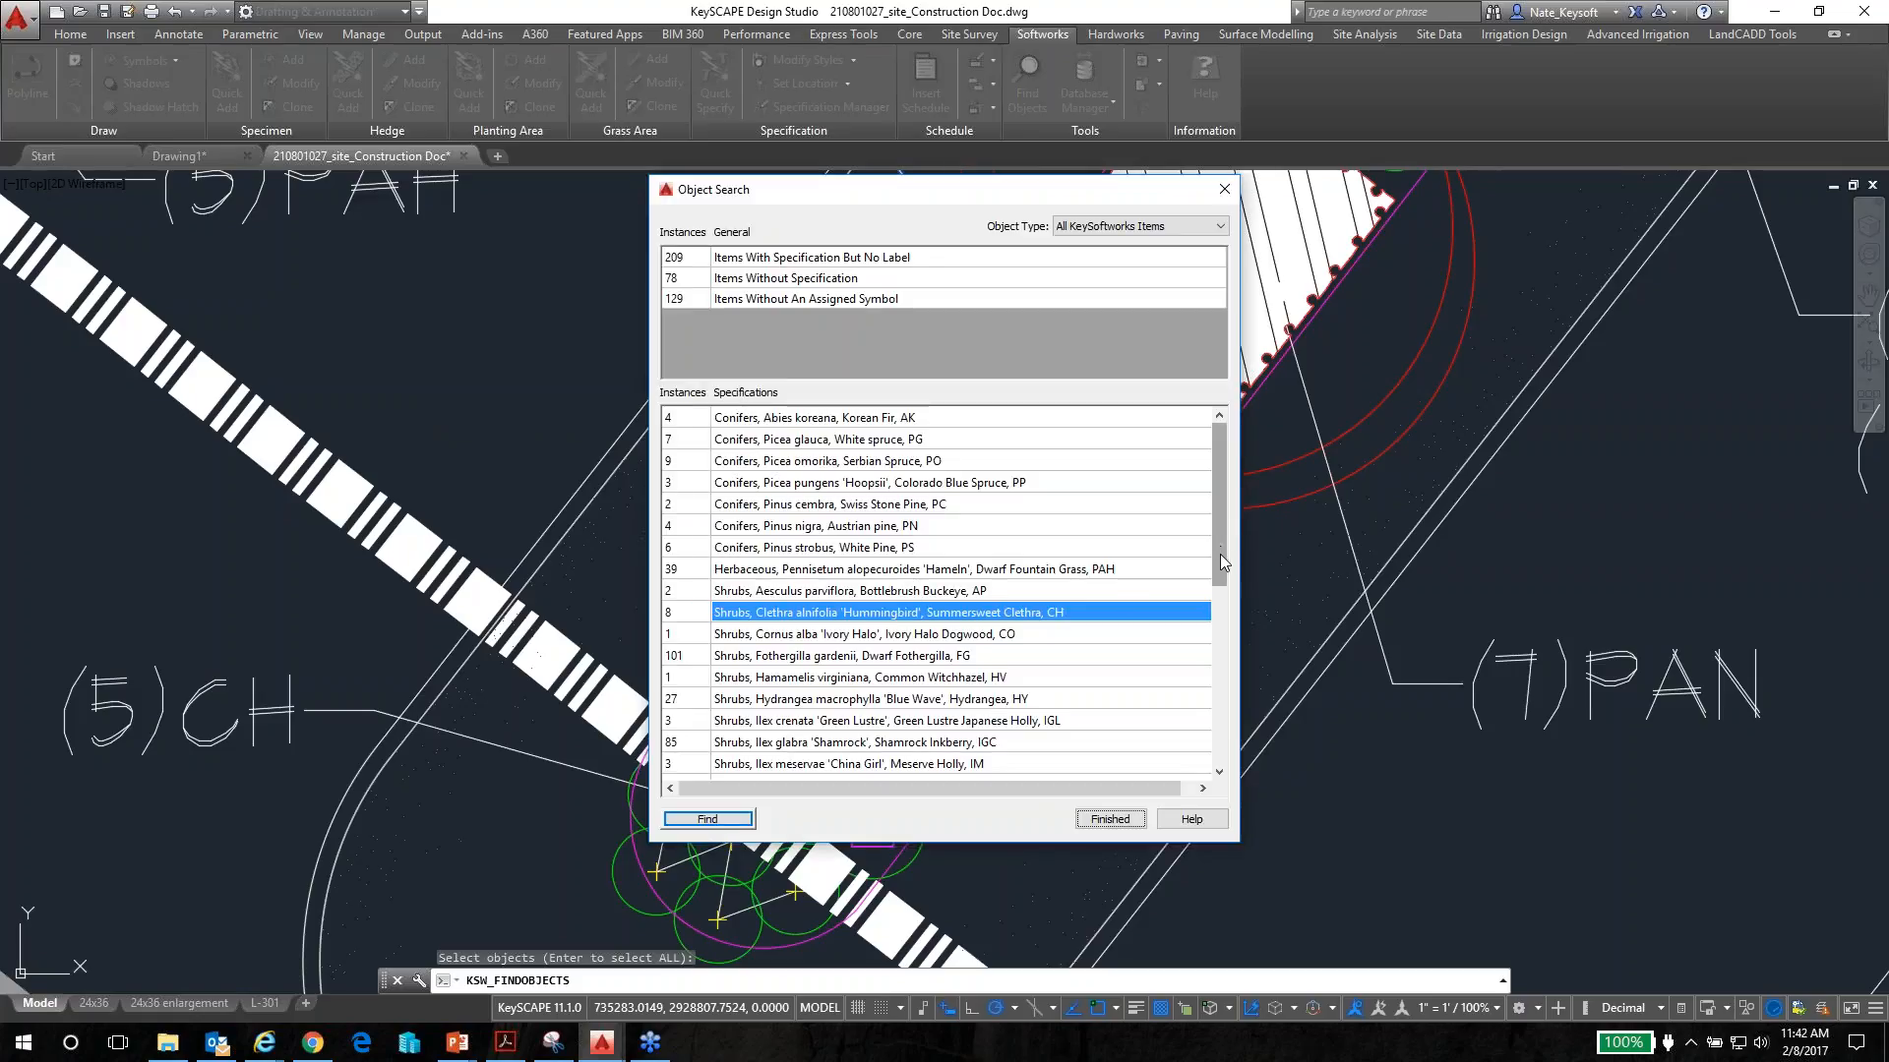
Find the items without a specification and advance through them to object 7, the long planting area beside the parking stalls
left_click_drag(1220, 552, 1229, 729)
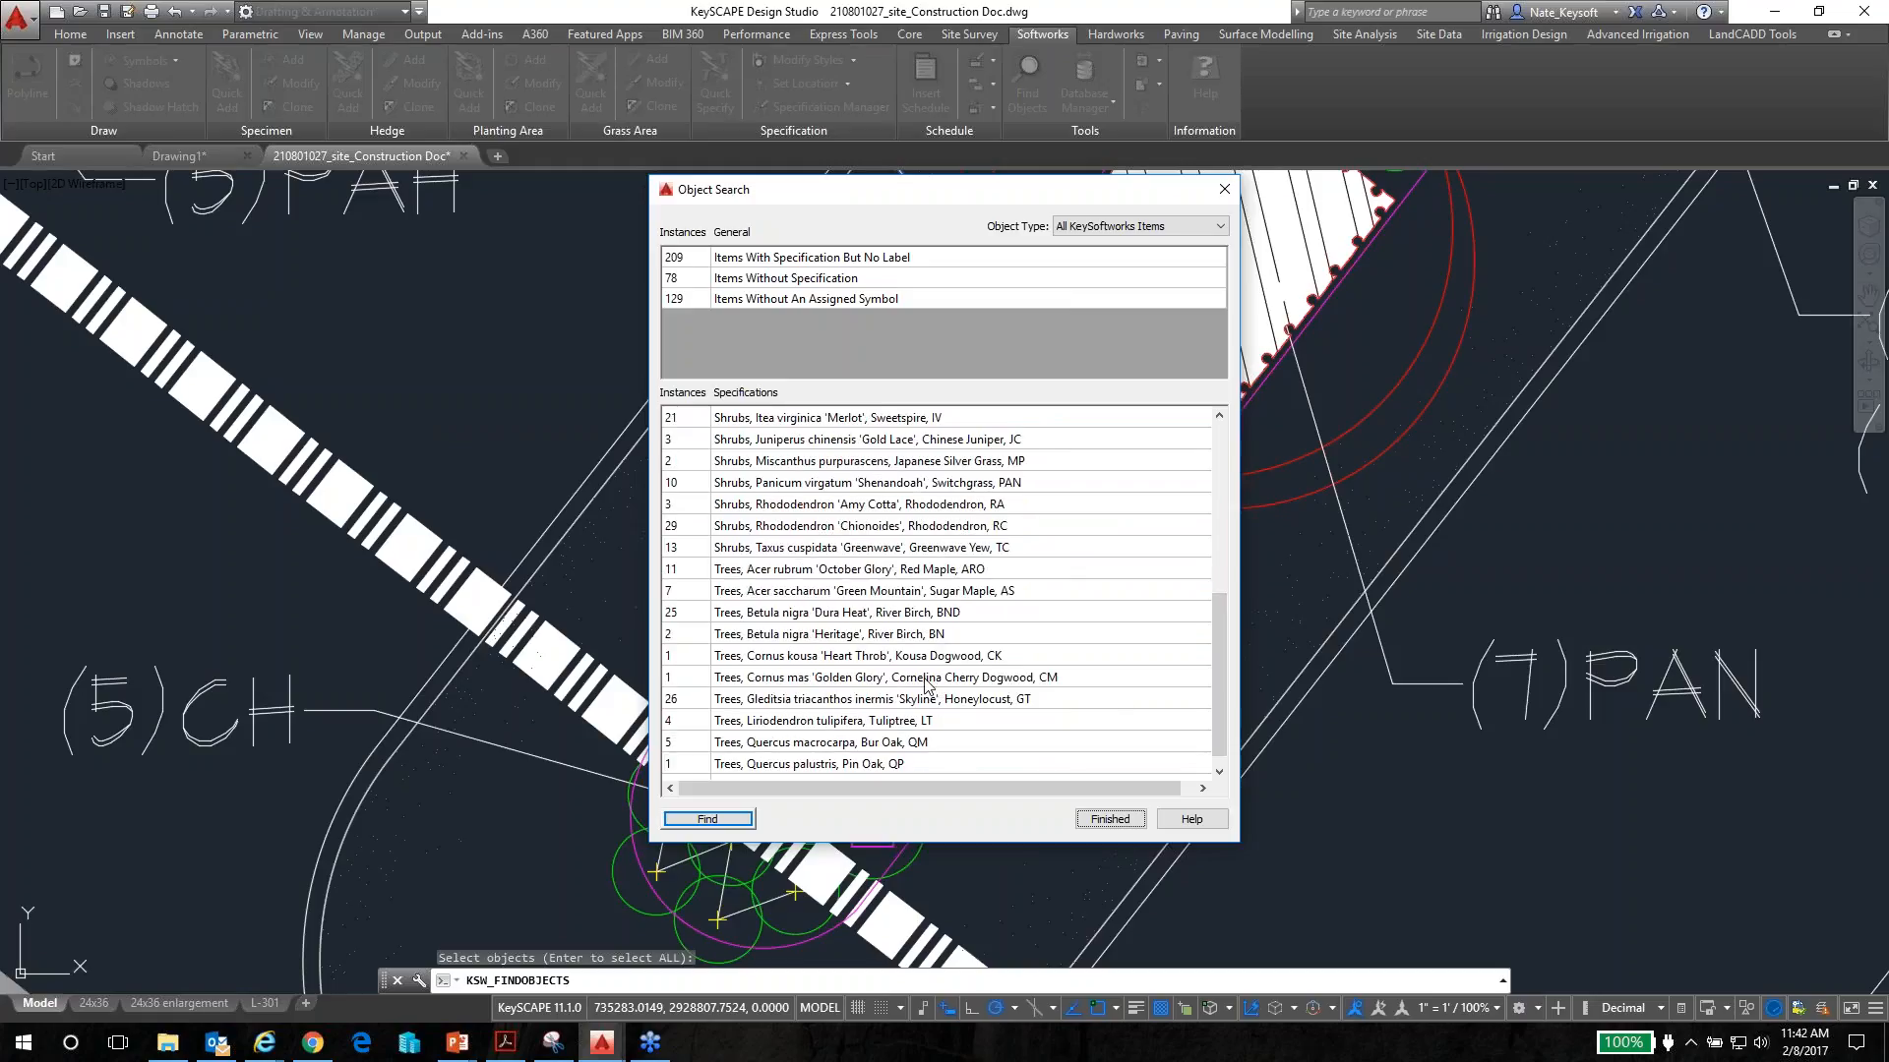
left_click(825, 283)
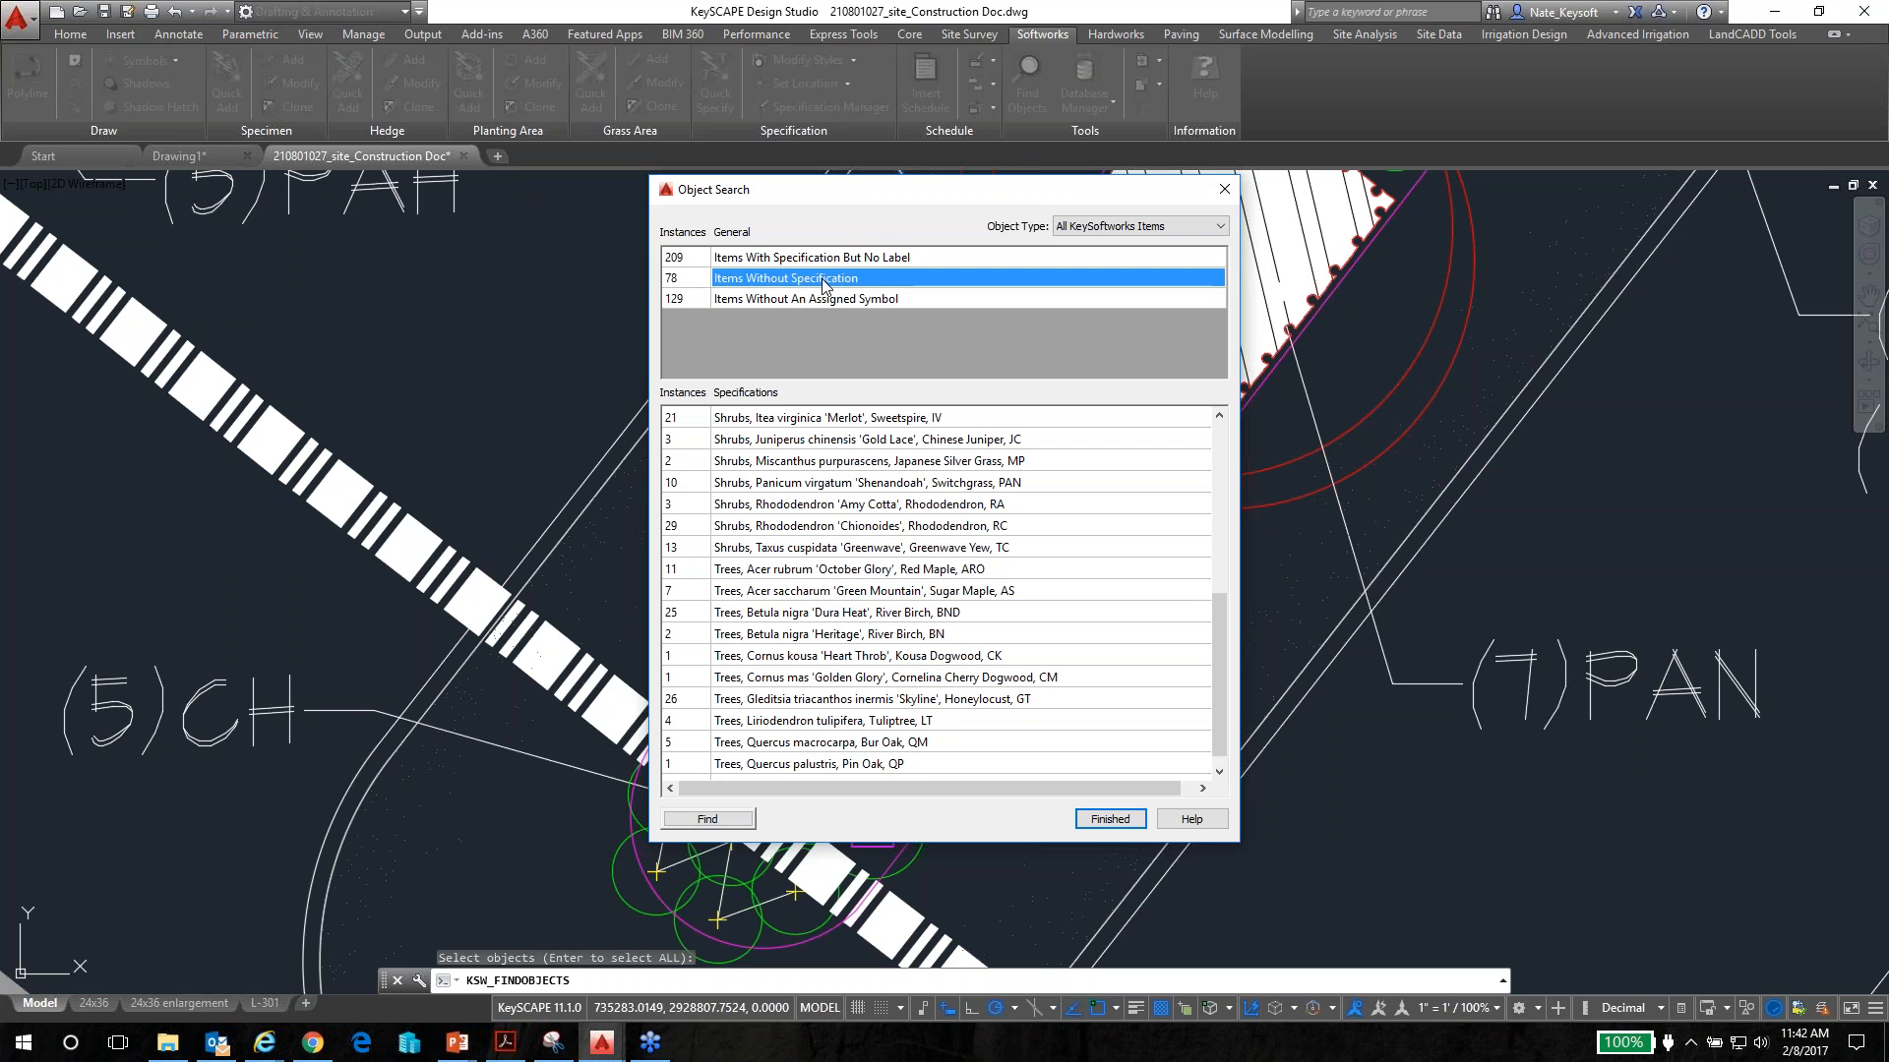
left_click(708, 819)
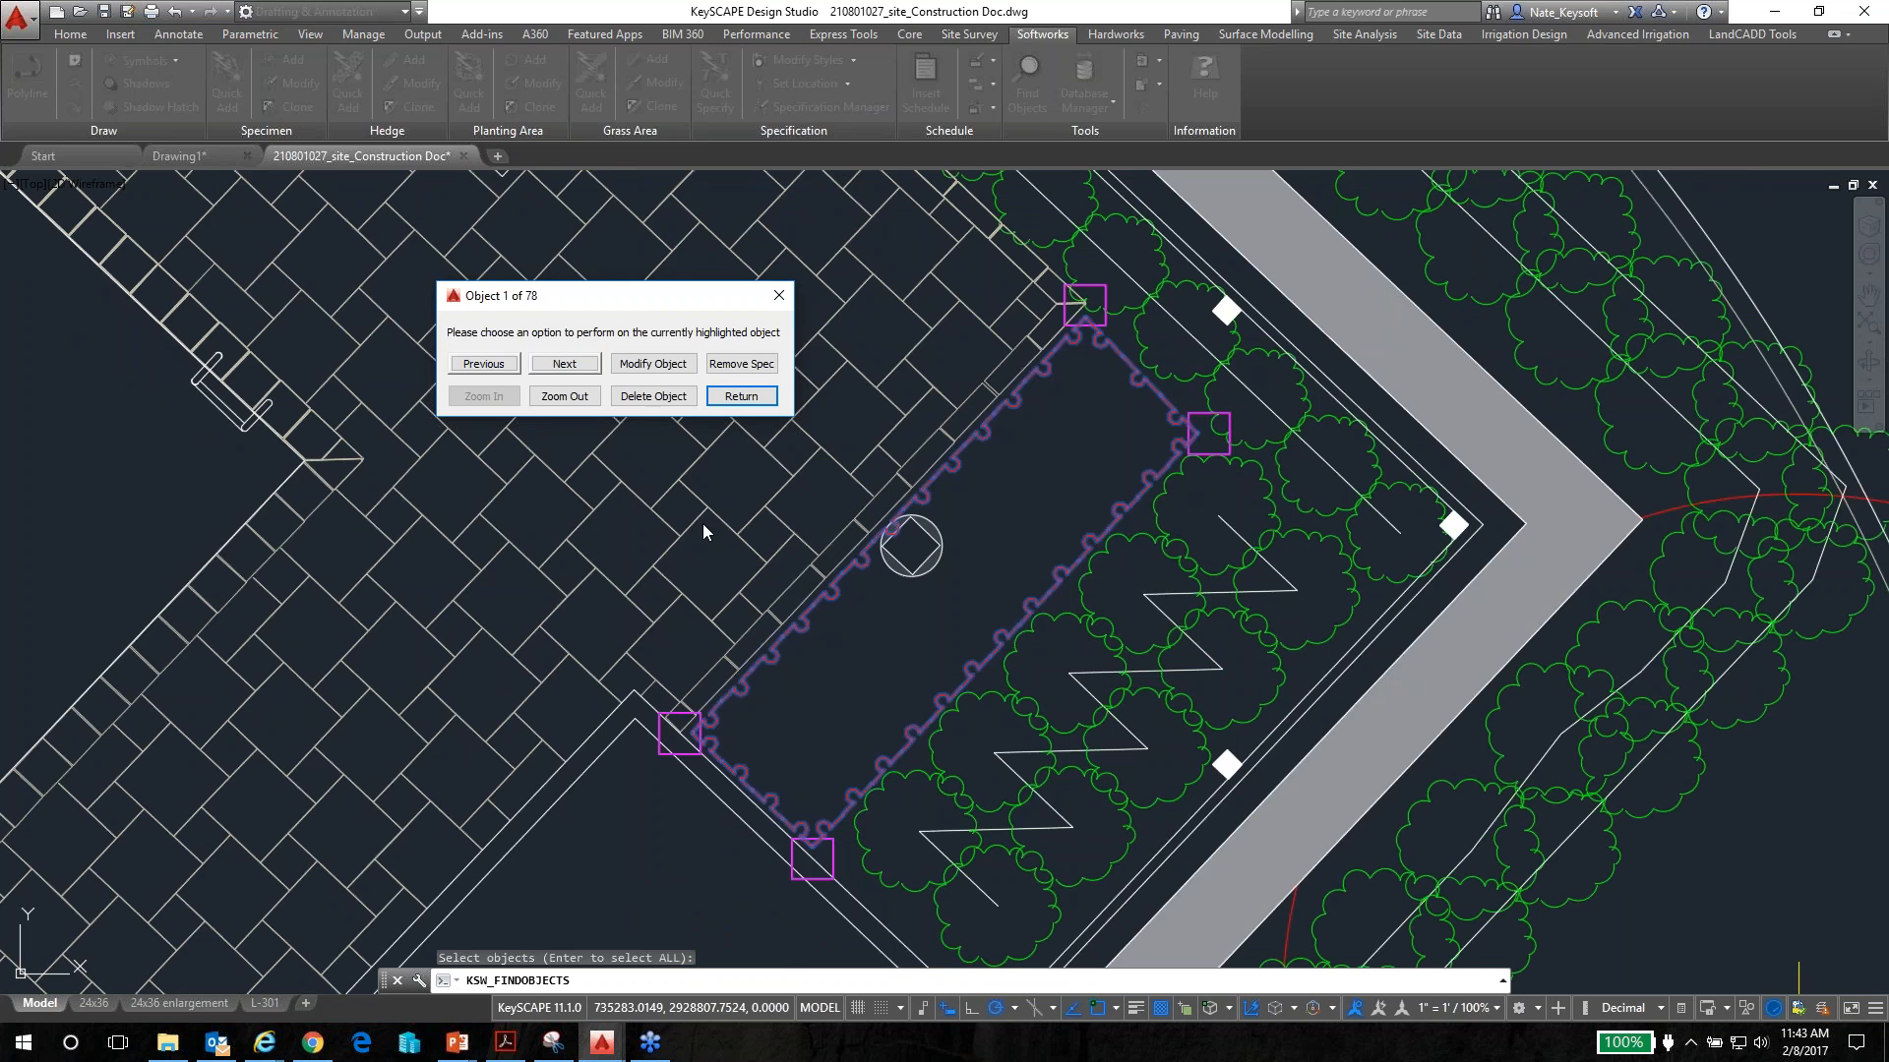
left_click(566, 364)
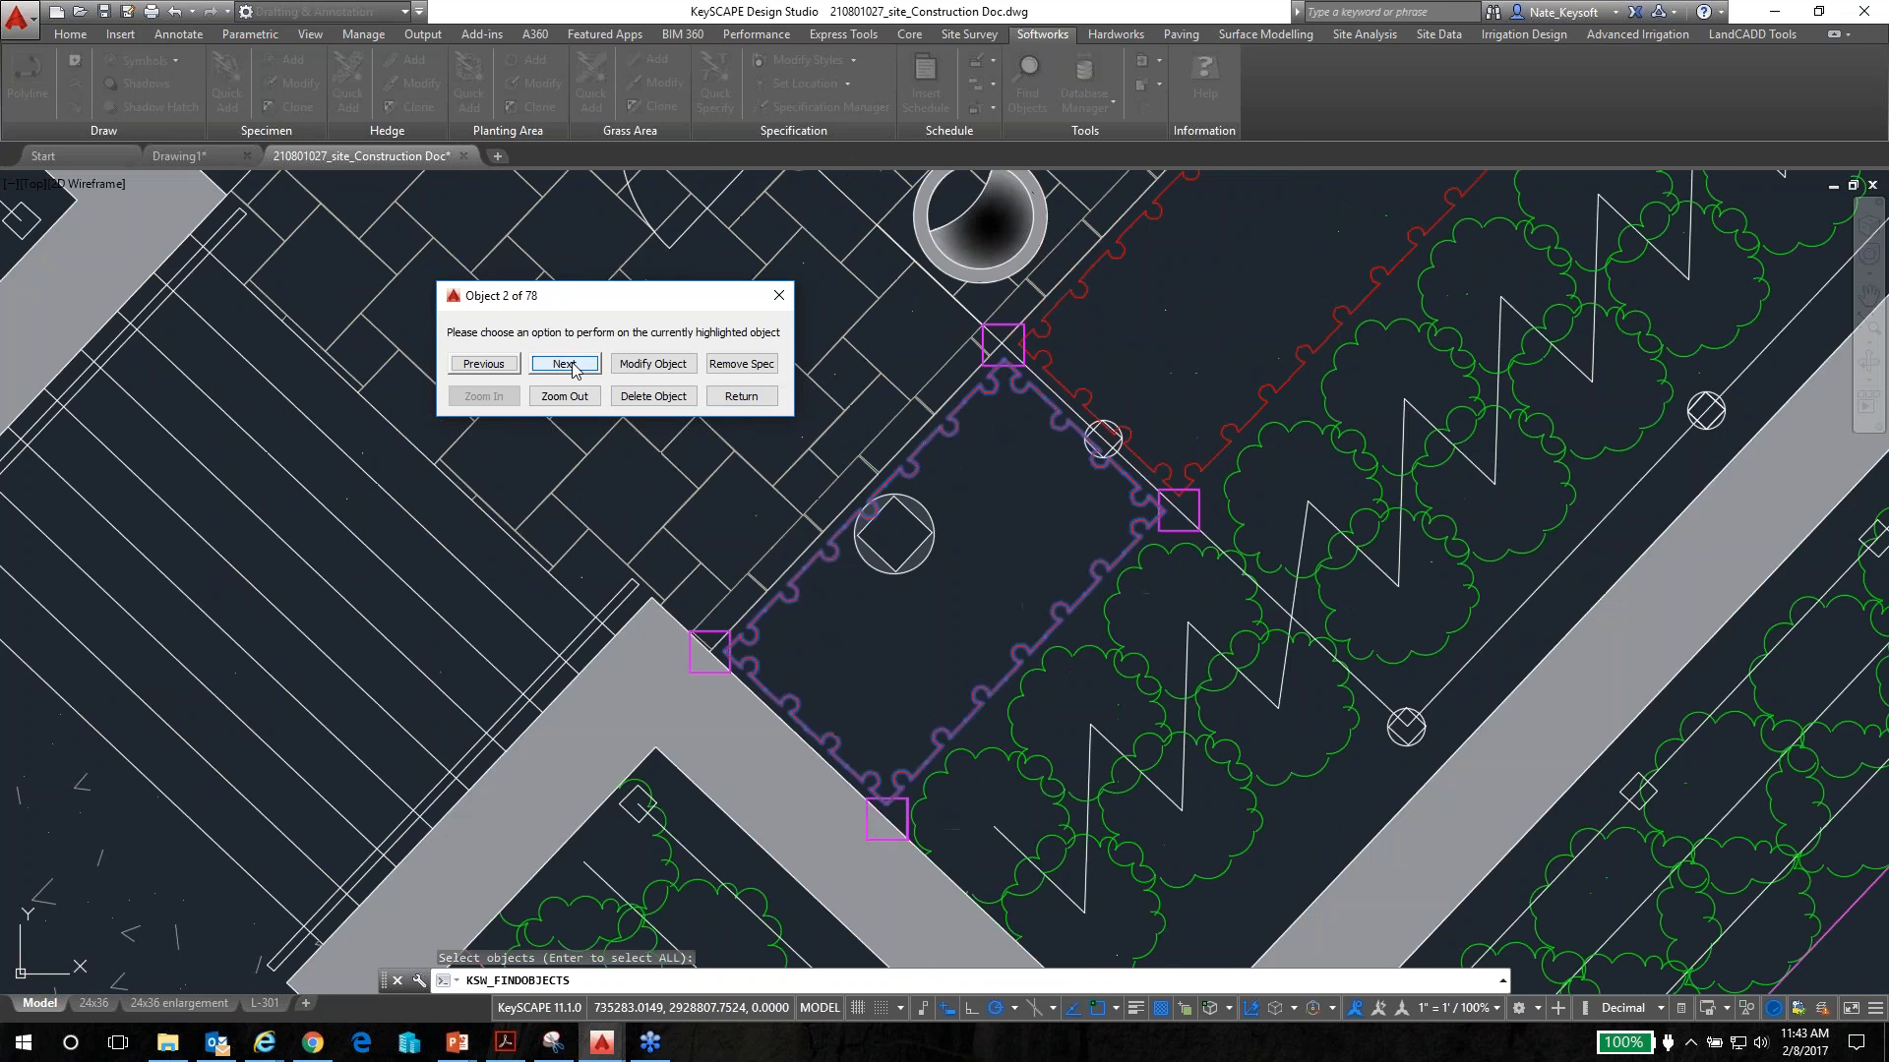
left_click(575, 369)
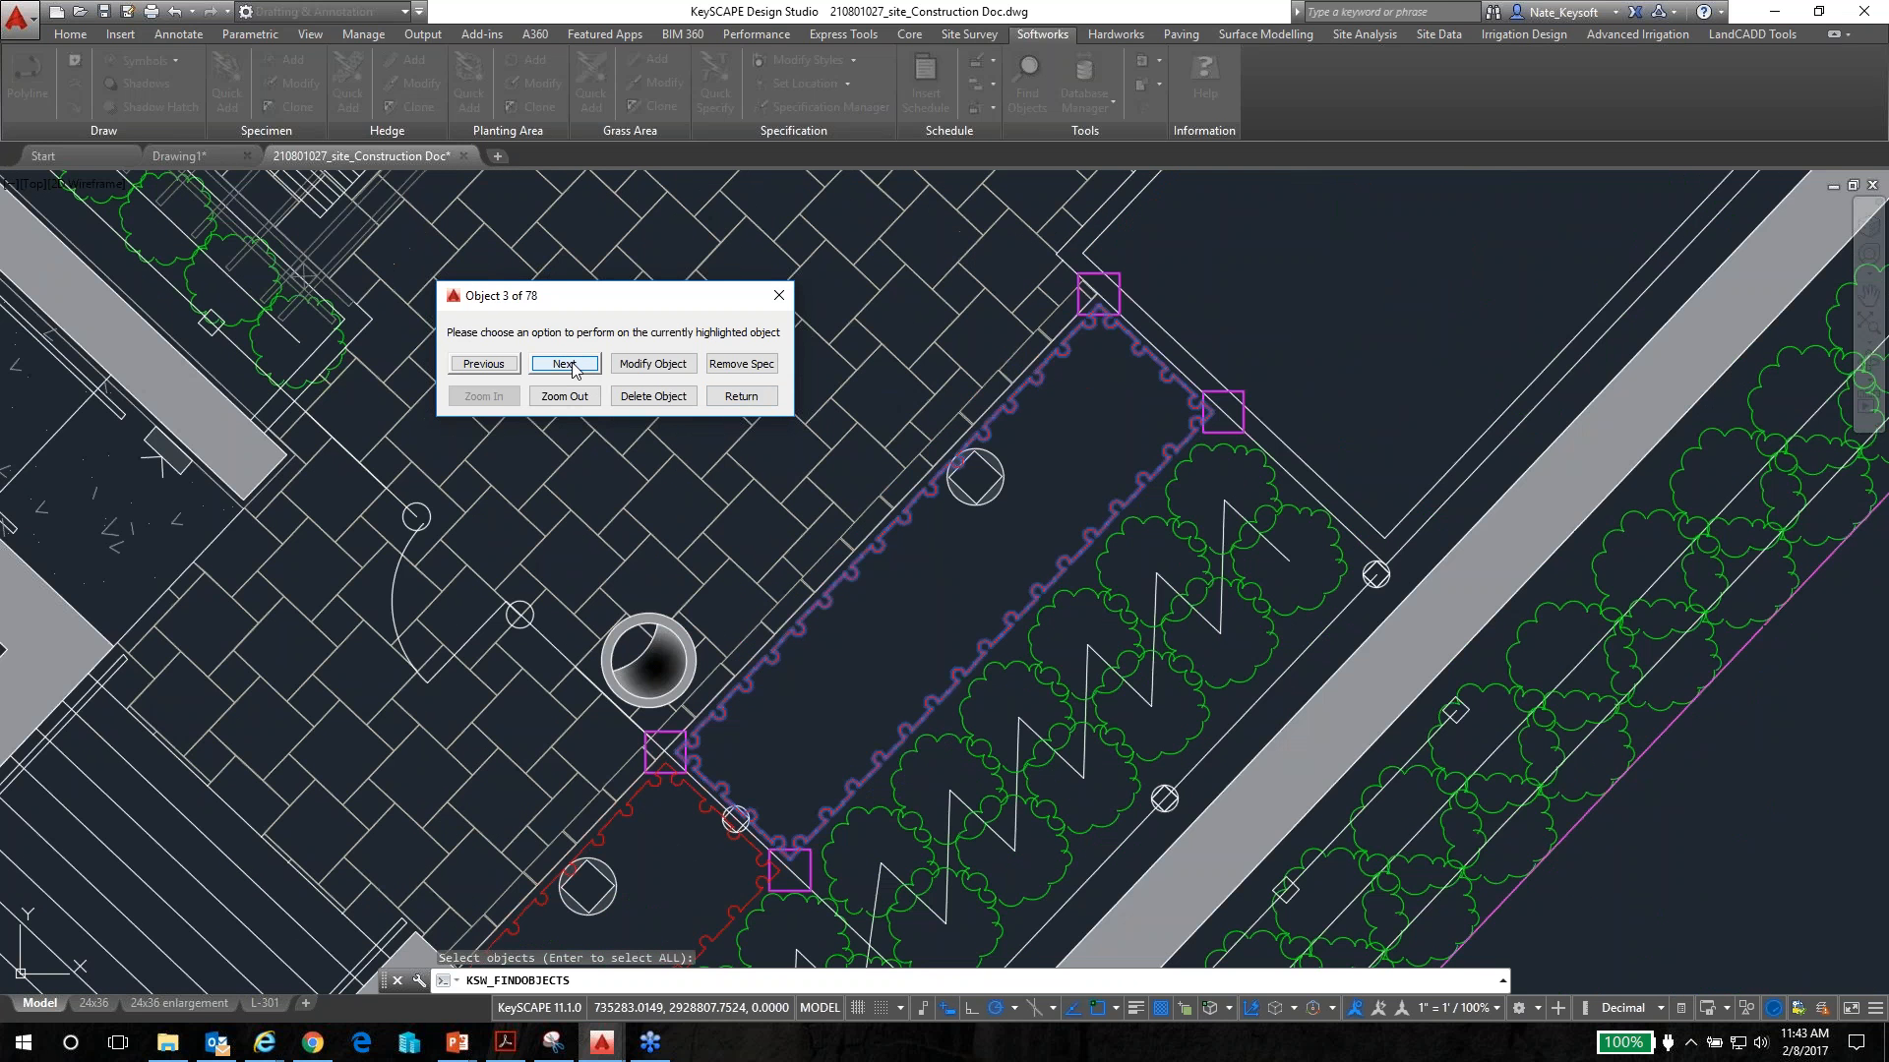
left_click(574, 369)
left_click(575, 369)
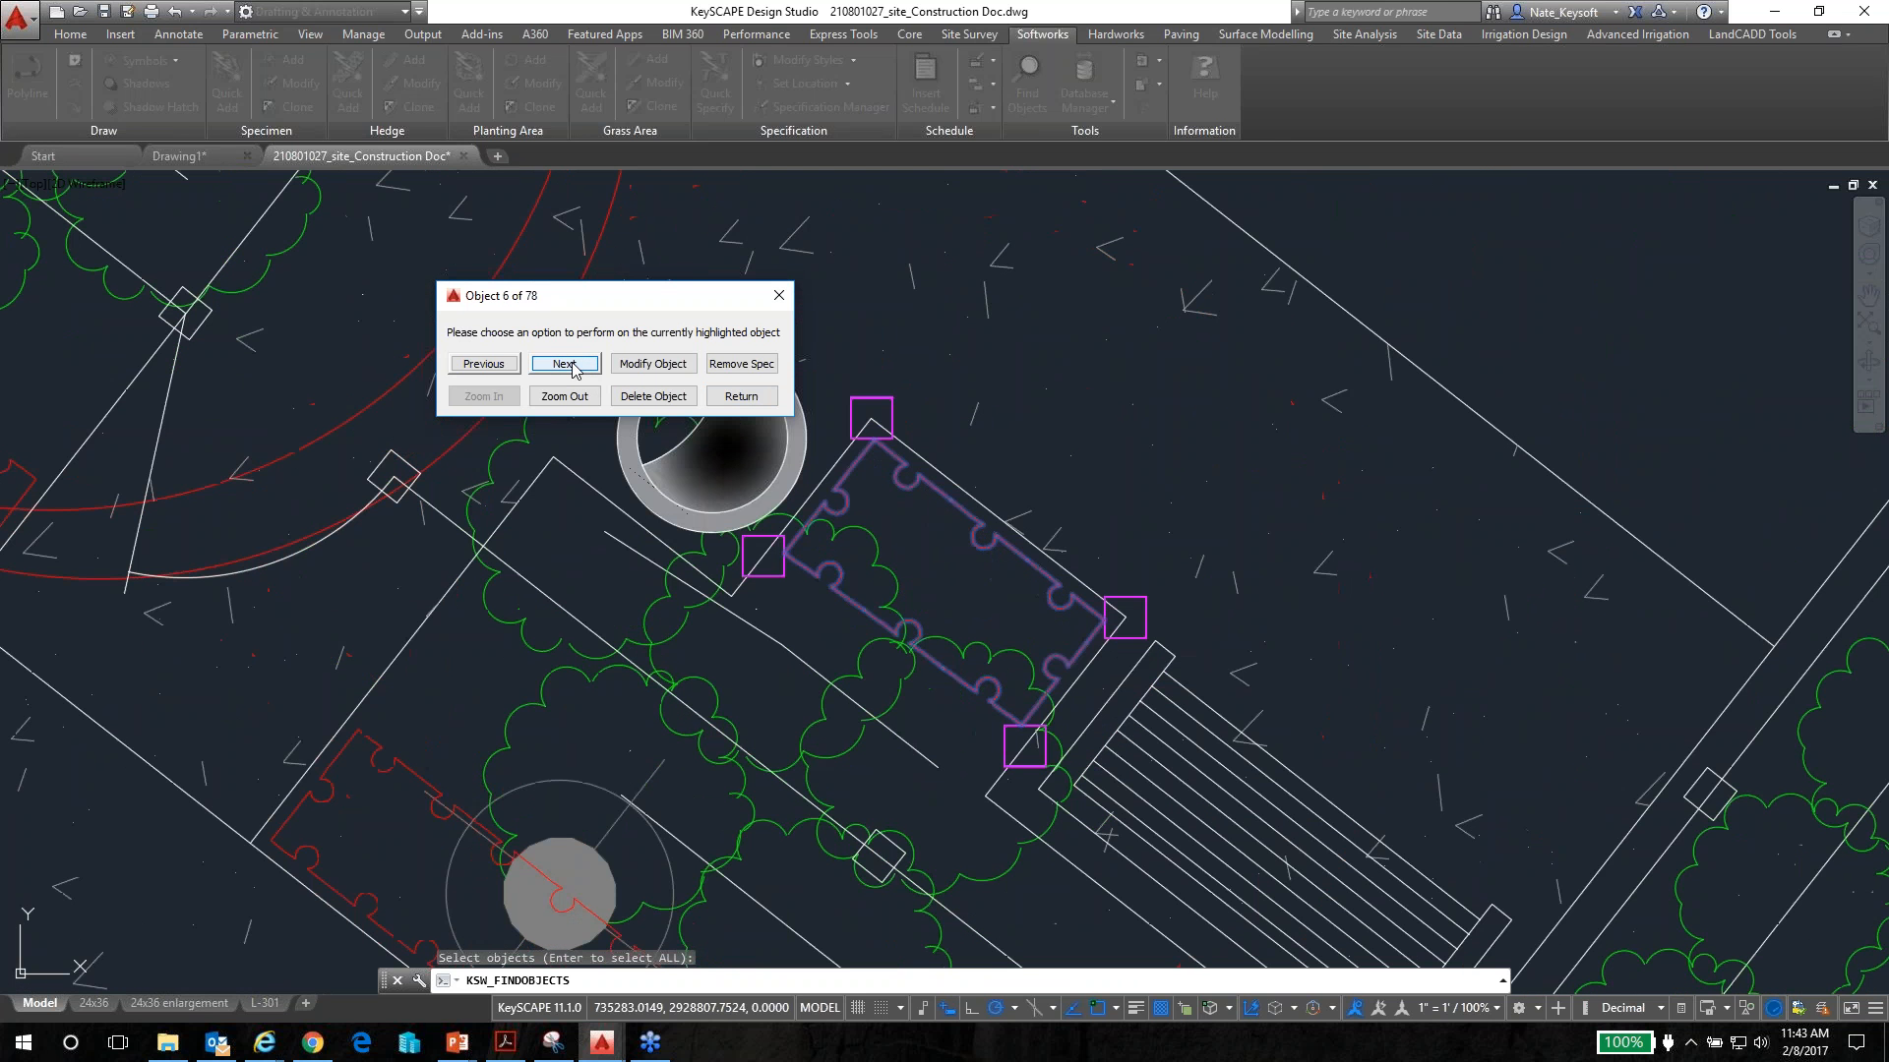
left_click(573, 367)
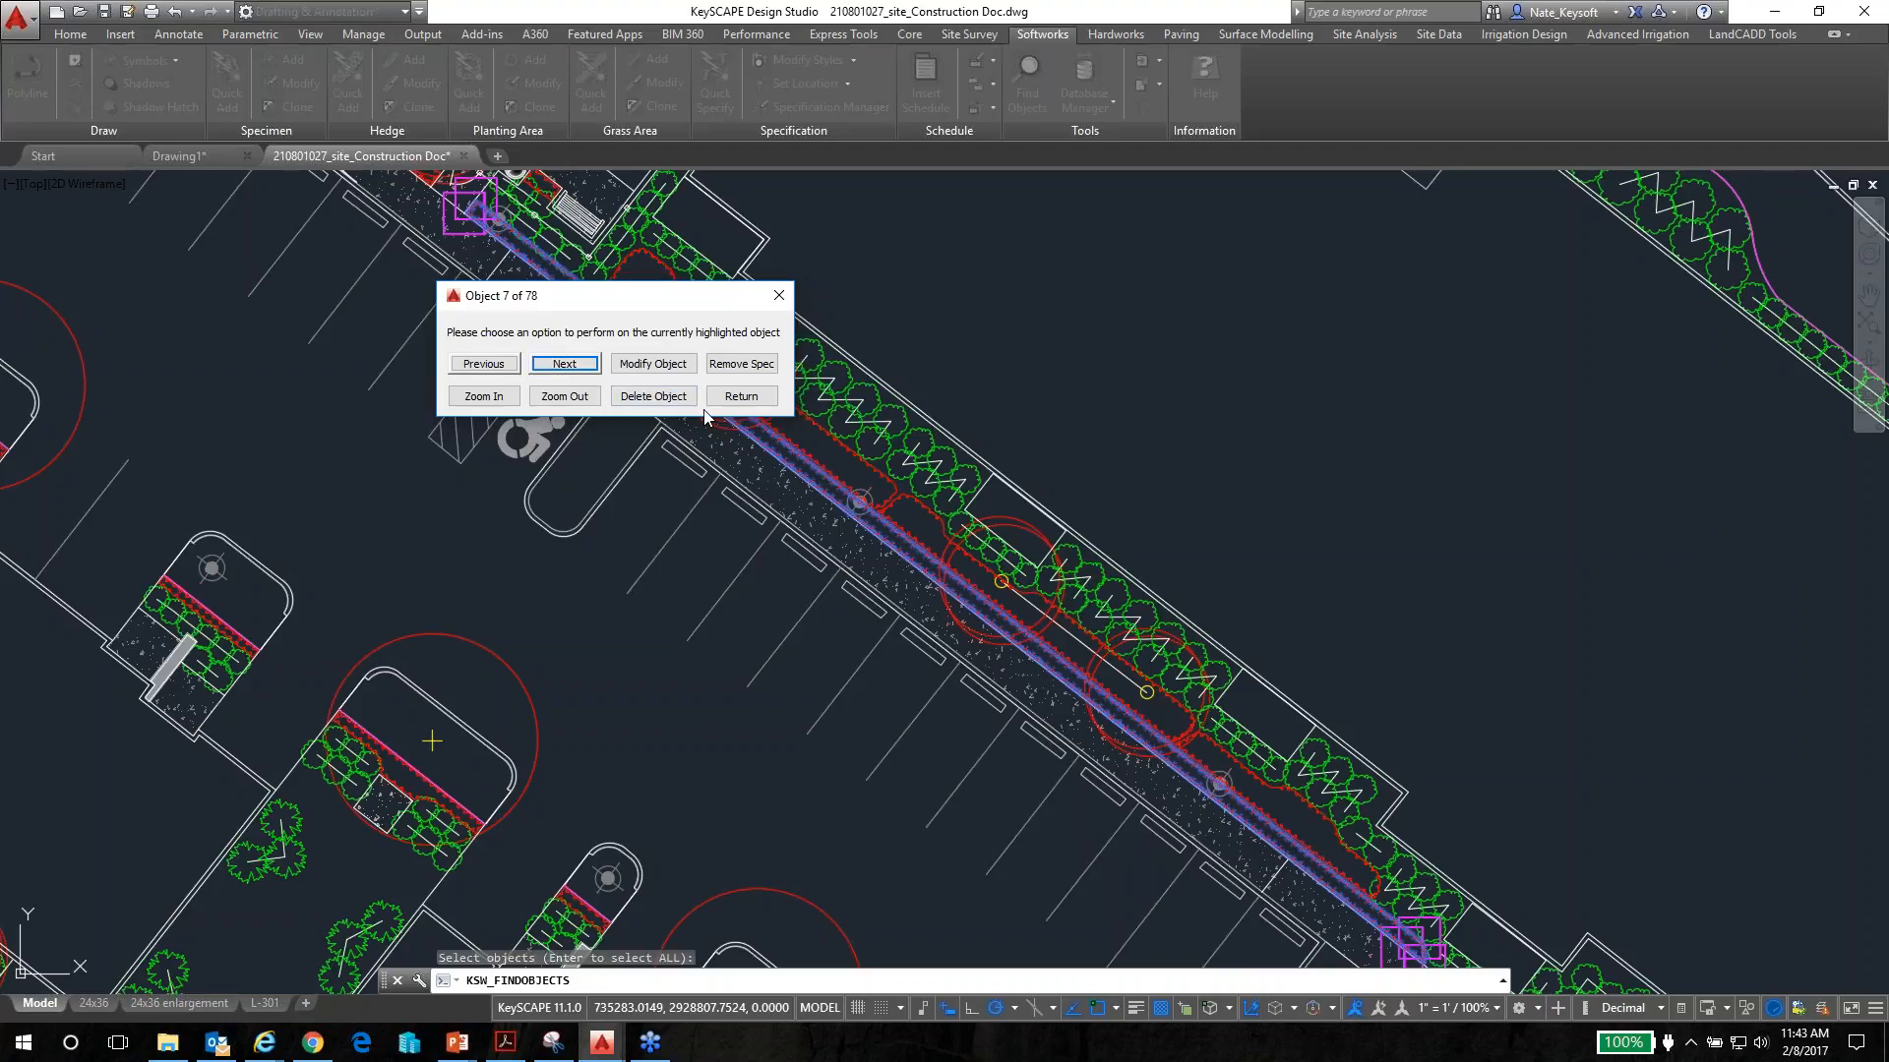
Assign Fothergilla gardenii from the Urban Residential group's Multi Family Modera plant list to the highlighted planting area
left_click(669, 366)
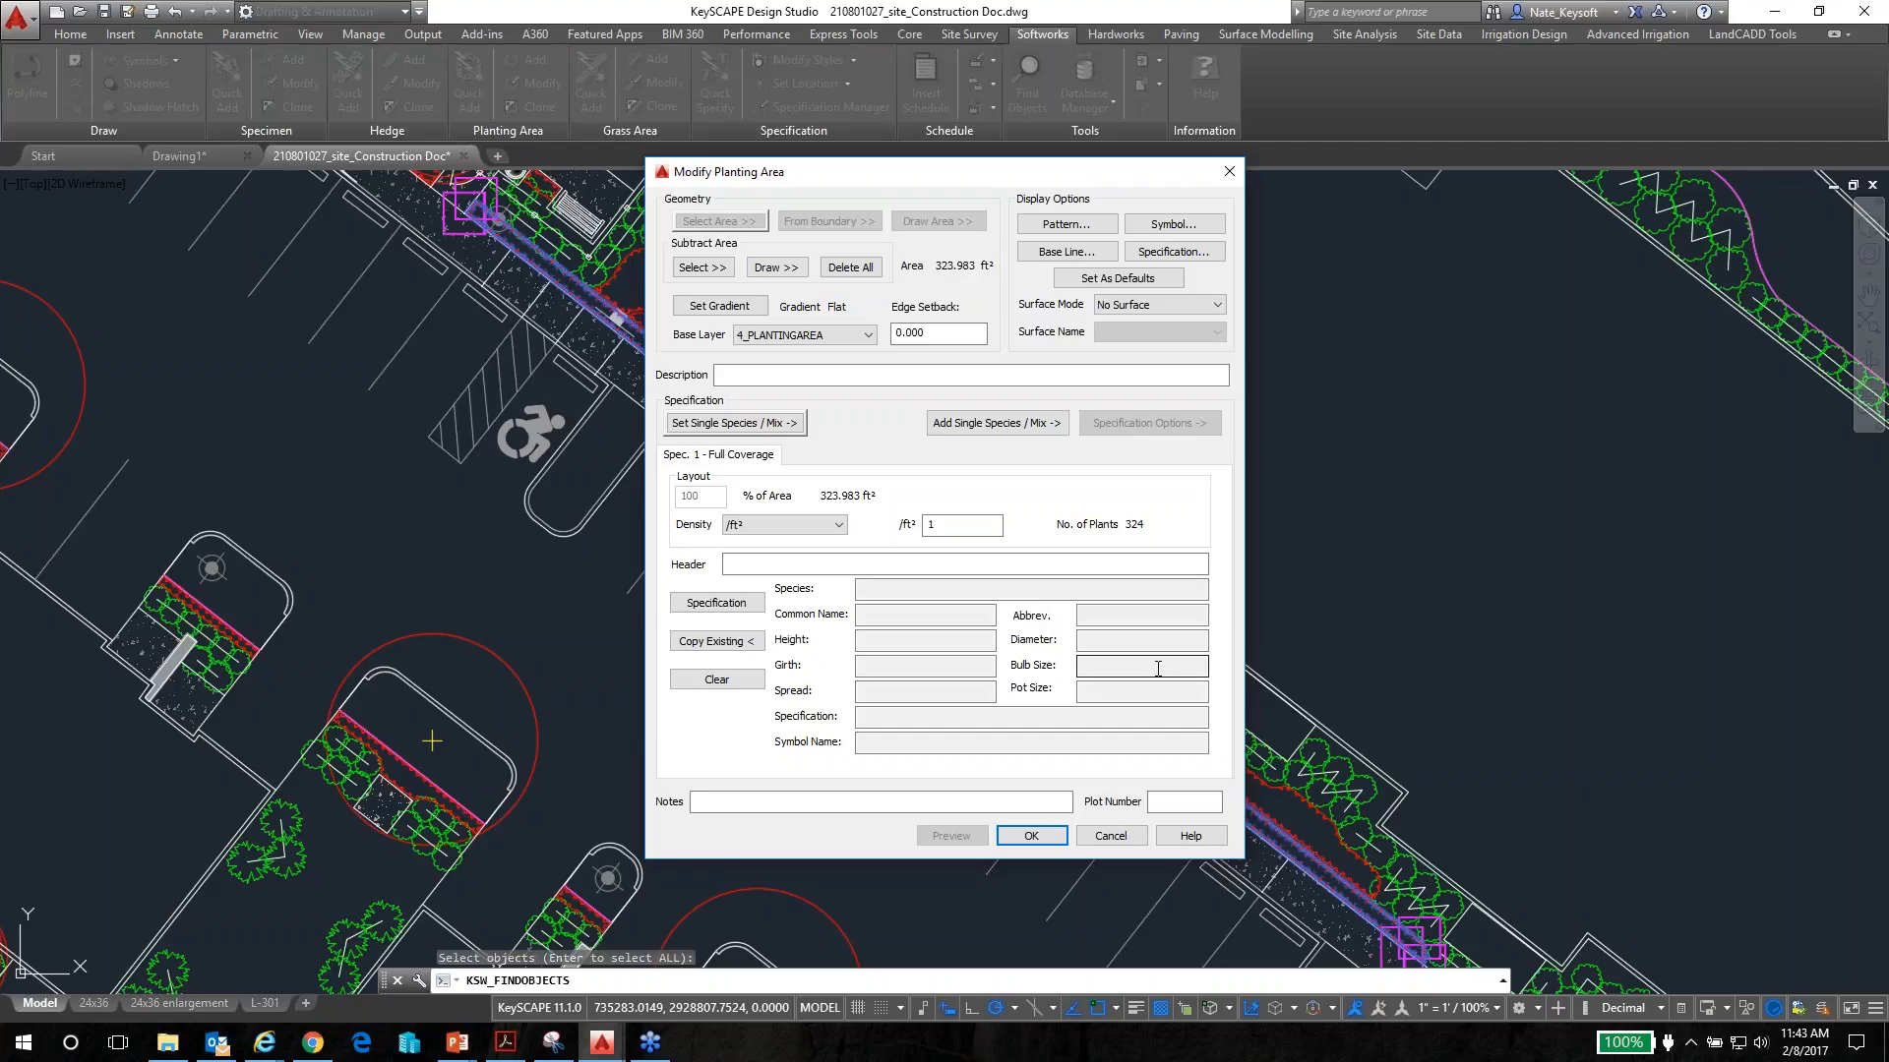
left_click(716, 602)
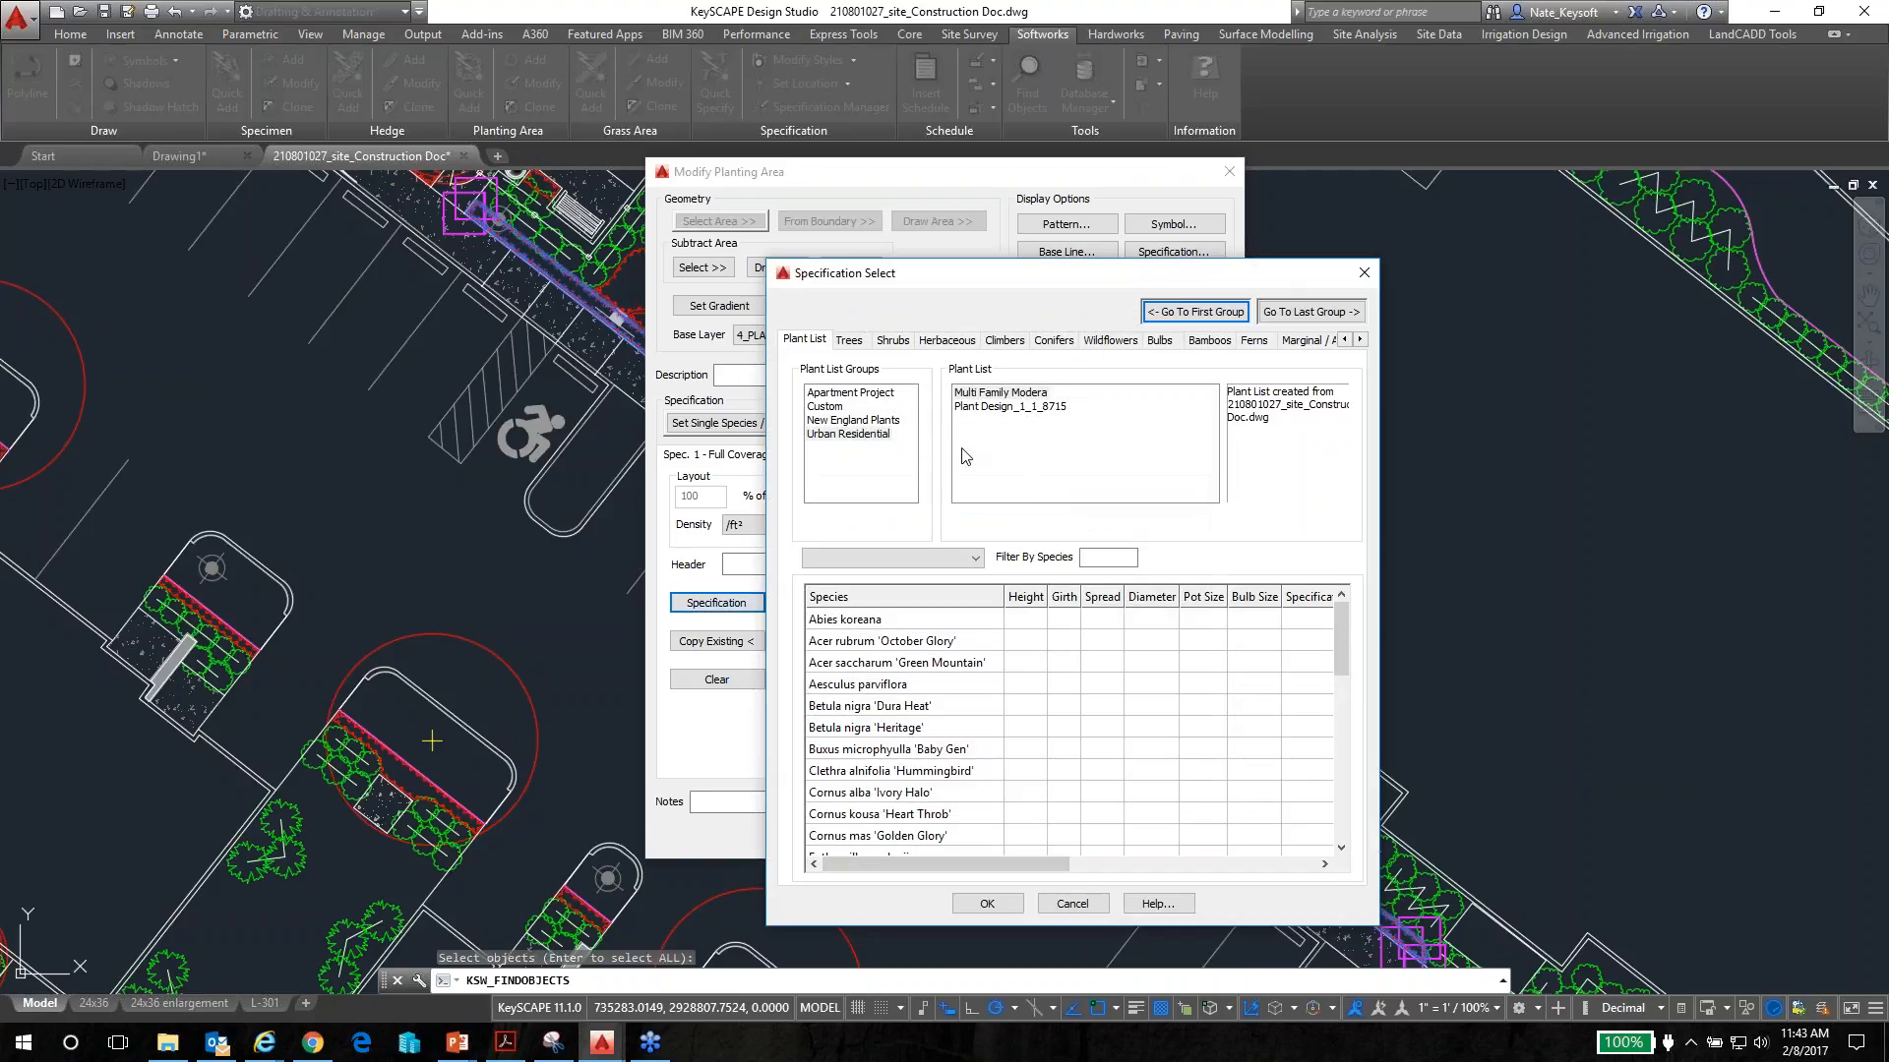
left_click(848, 434)
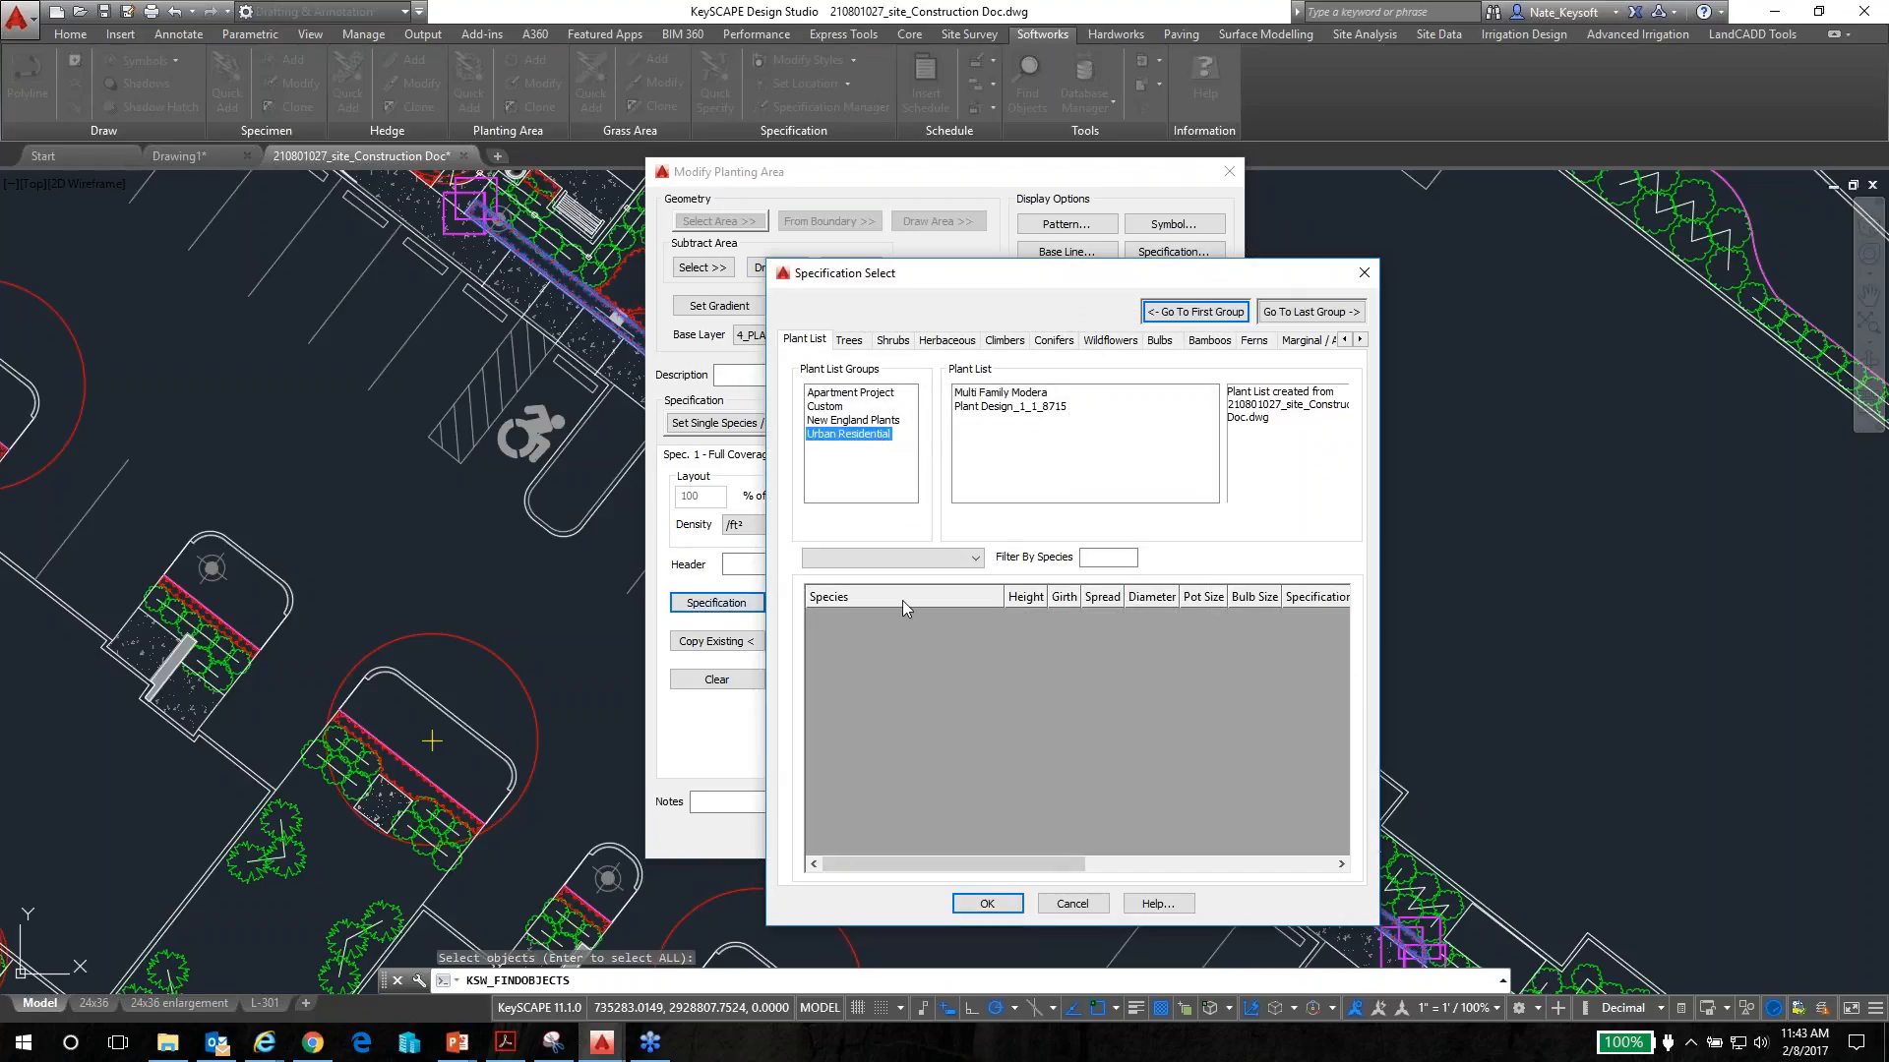
left_click(994, 393)
scroll(932, 774, "down", 2)
scroll(915, 772, "down", 6)
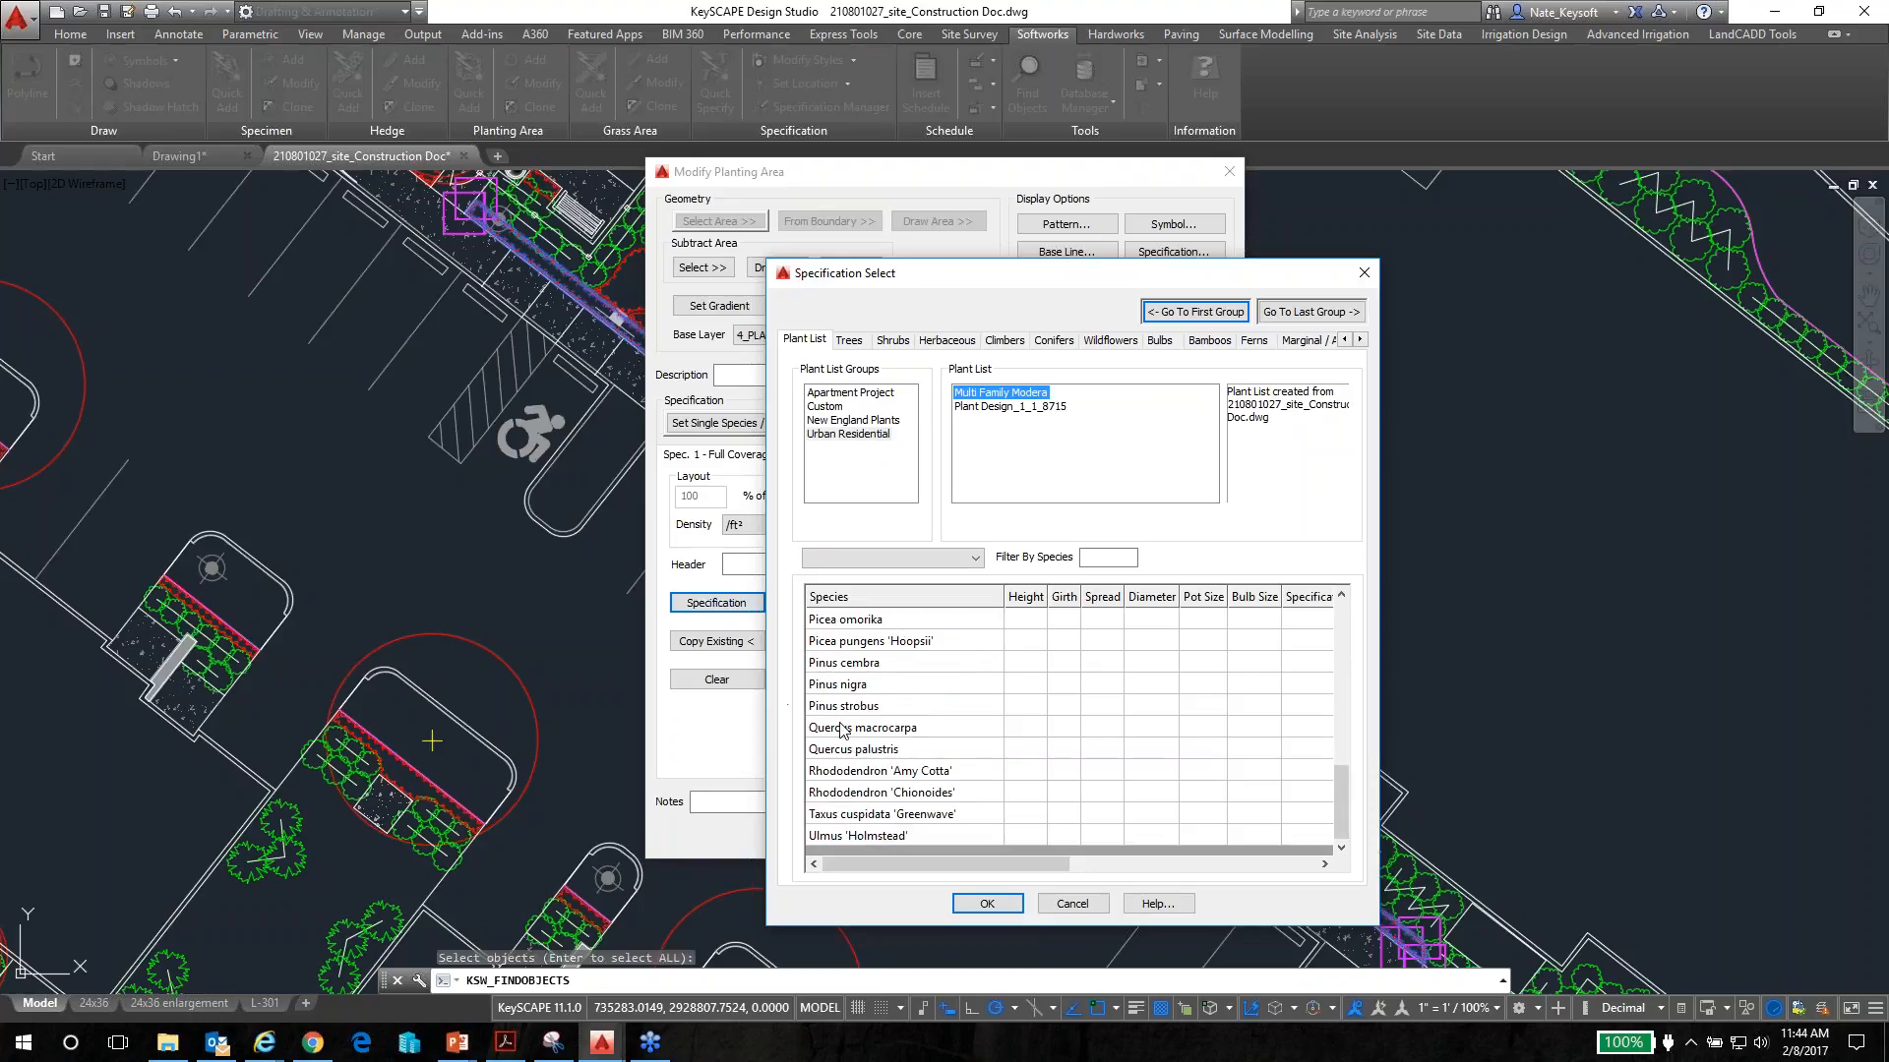
scroll(869, 738, "up", 3)
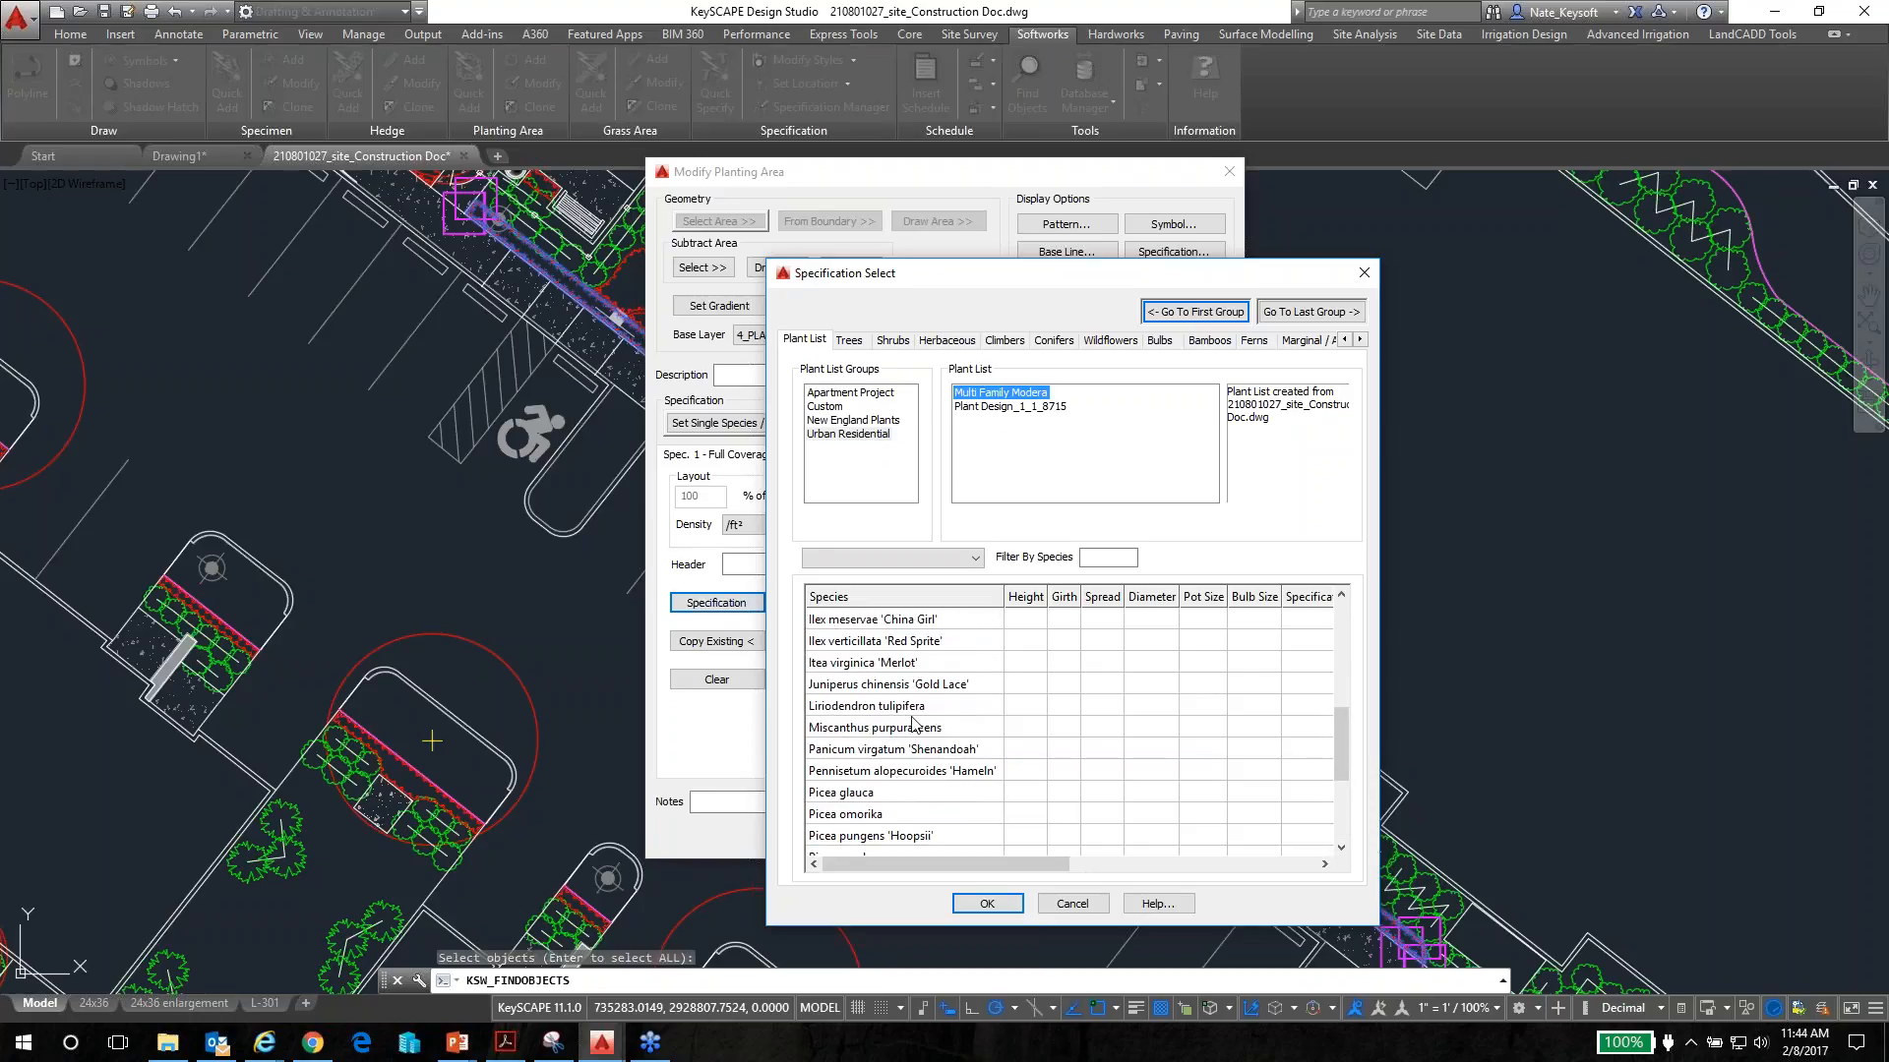
scroll(947, 765, "up", 1)
scroll(947, 767, "up", 2)
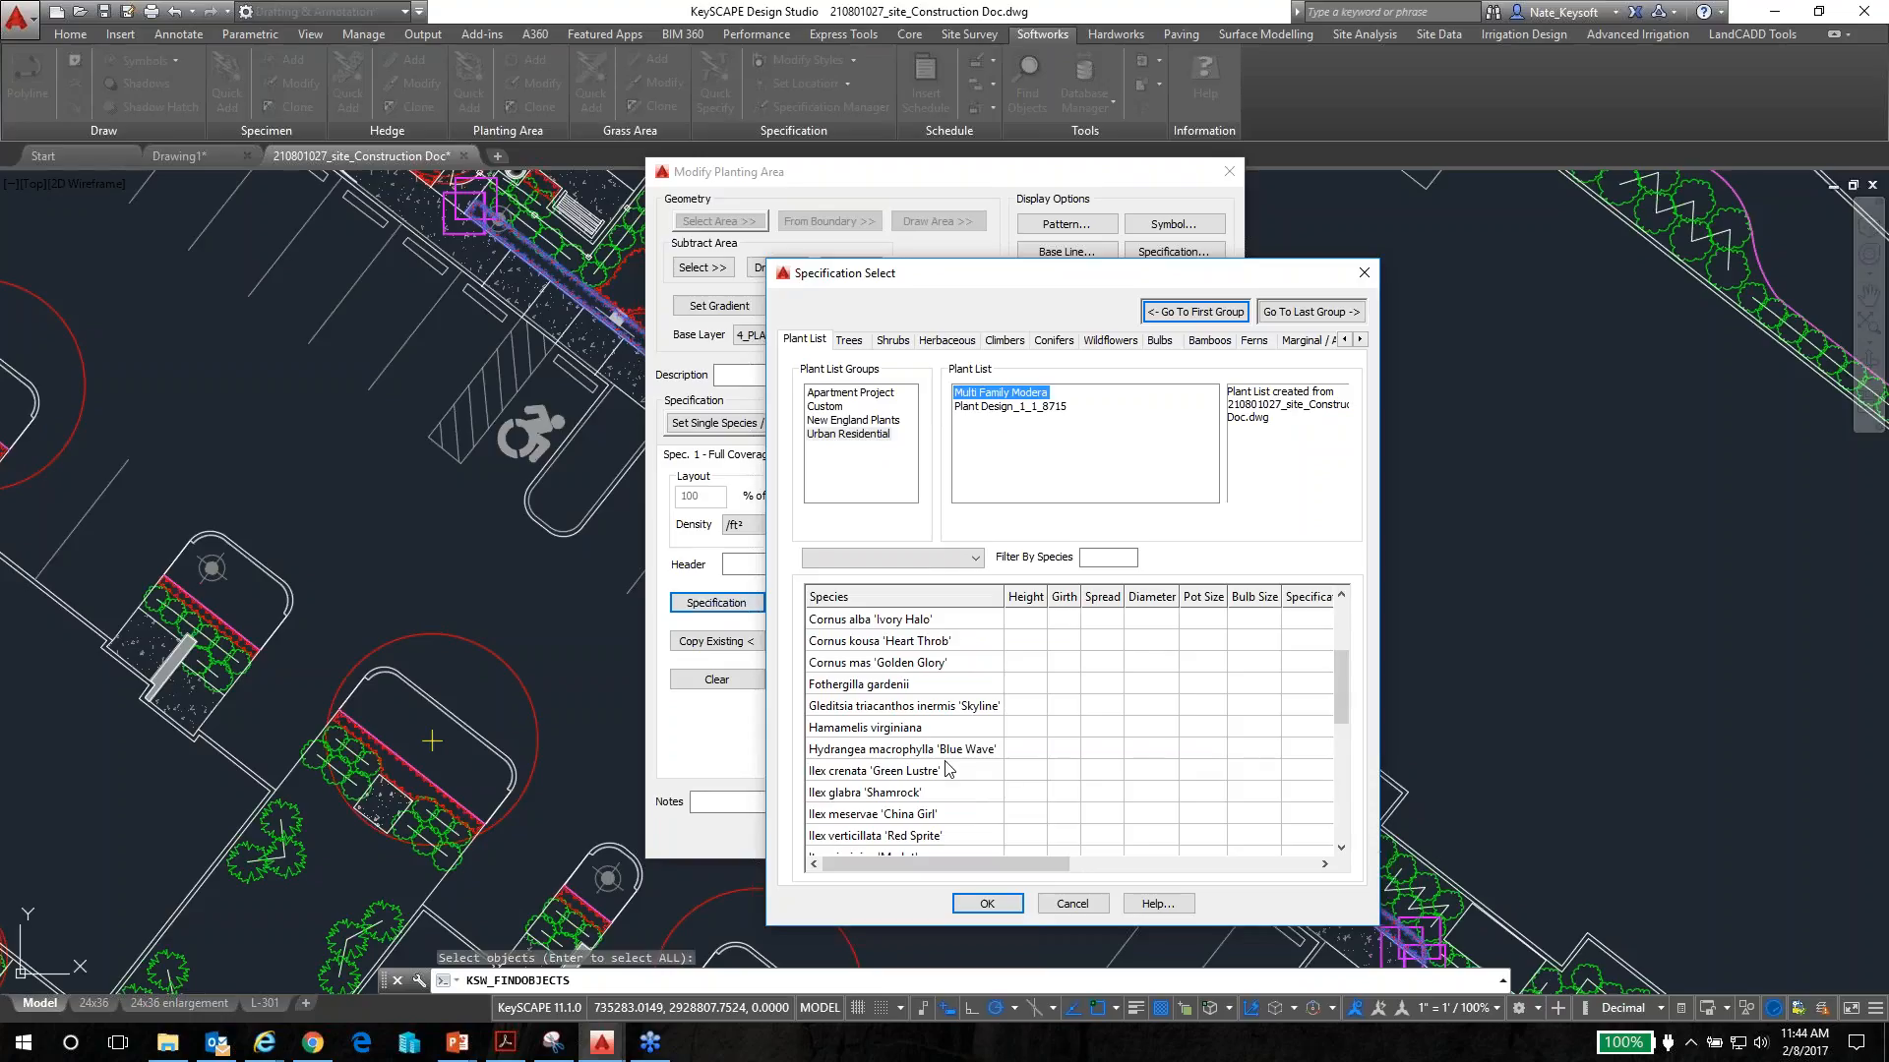
left_click(902, 687)
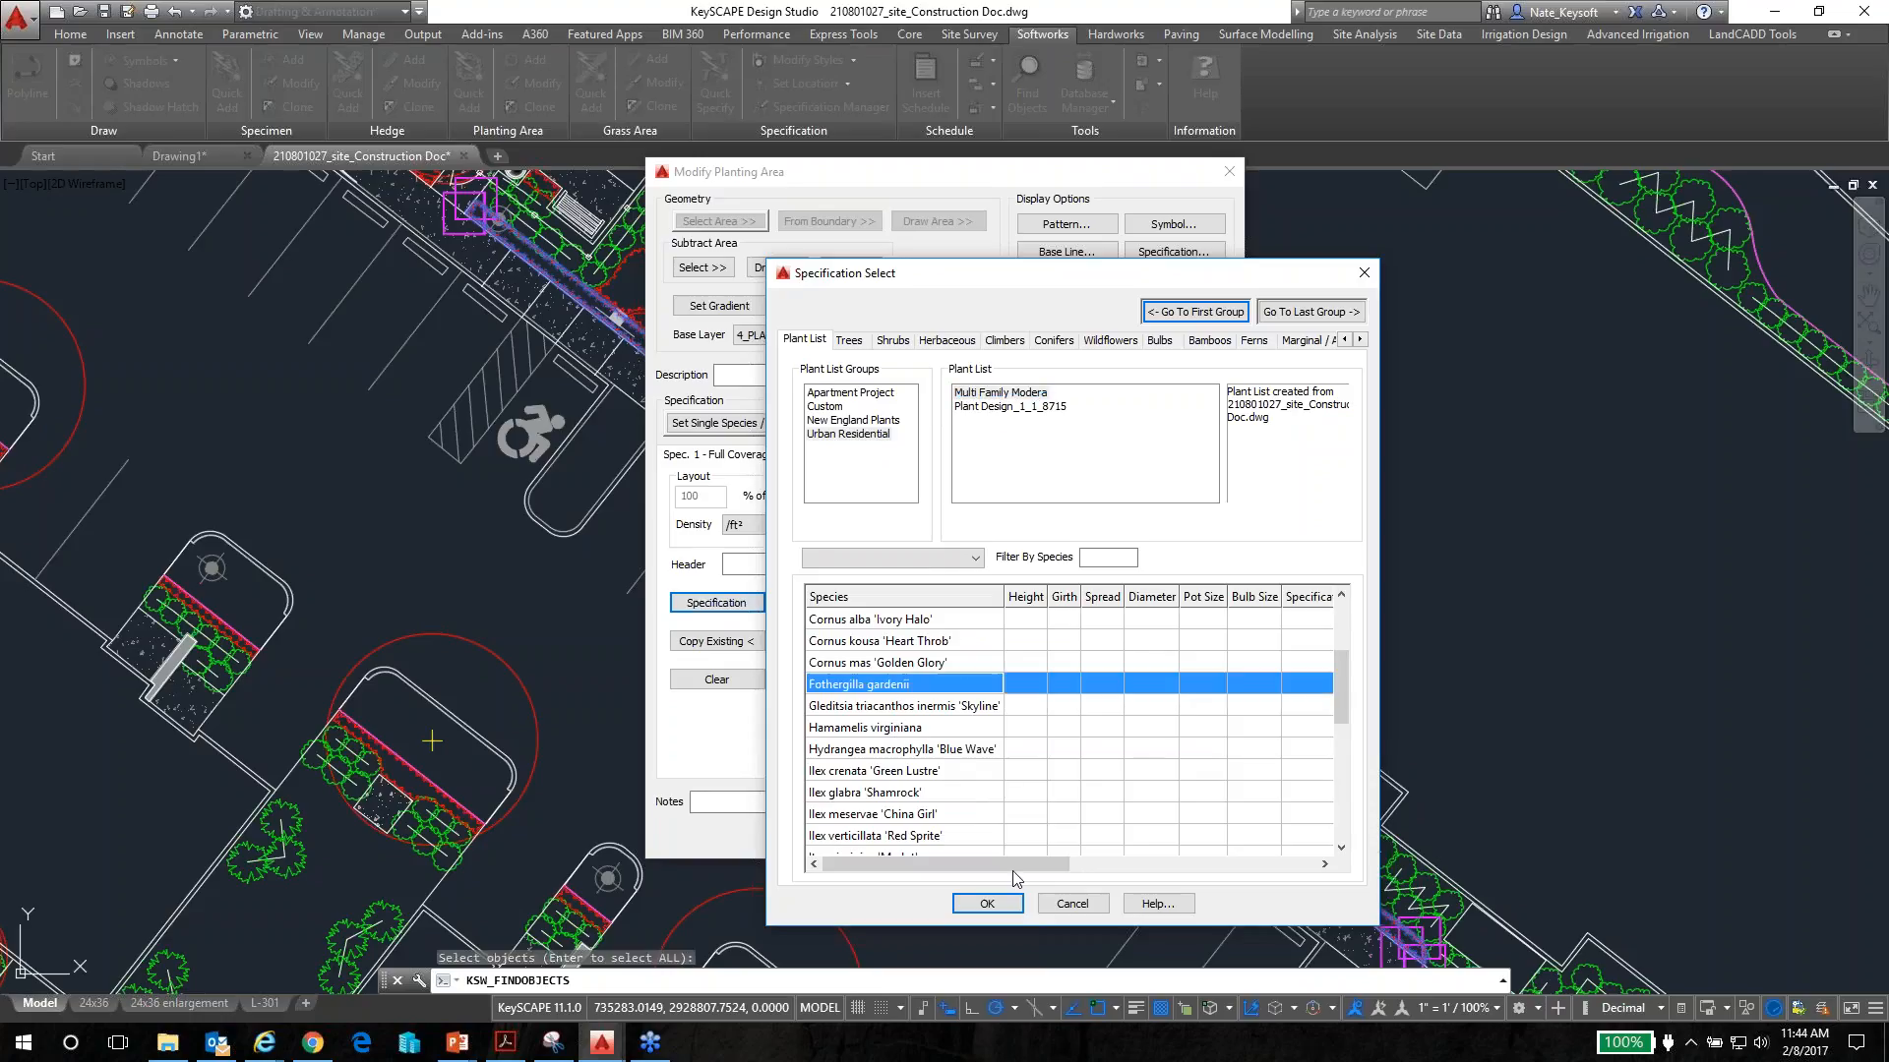
left_click(974, 905)
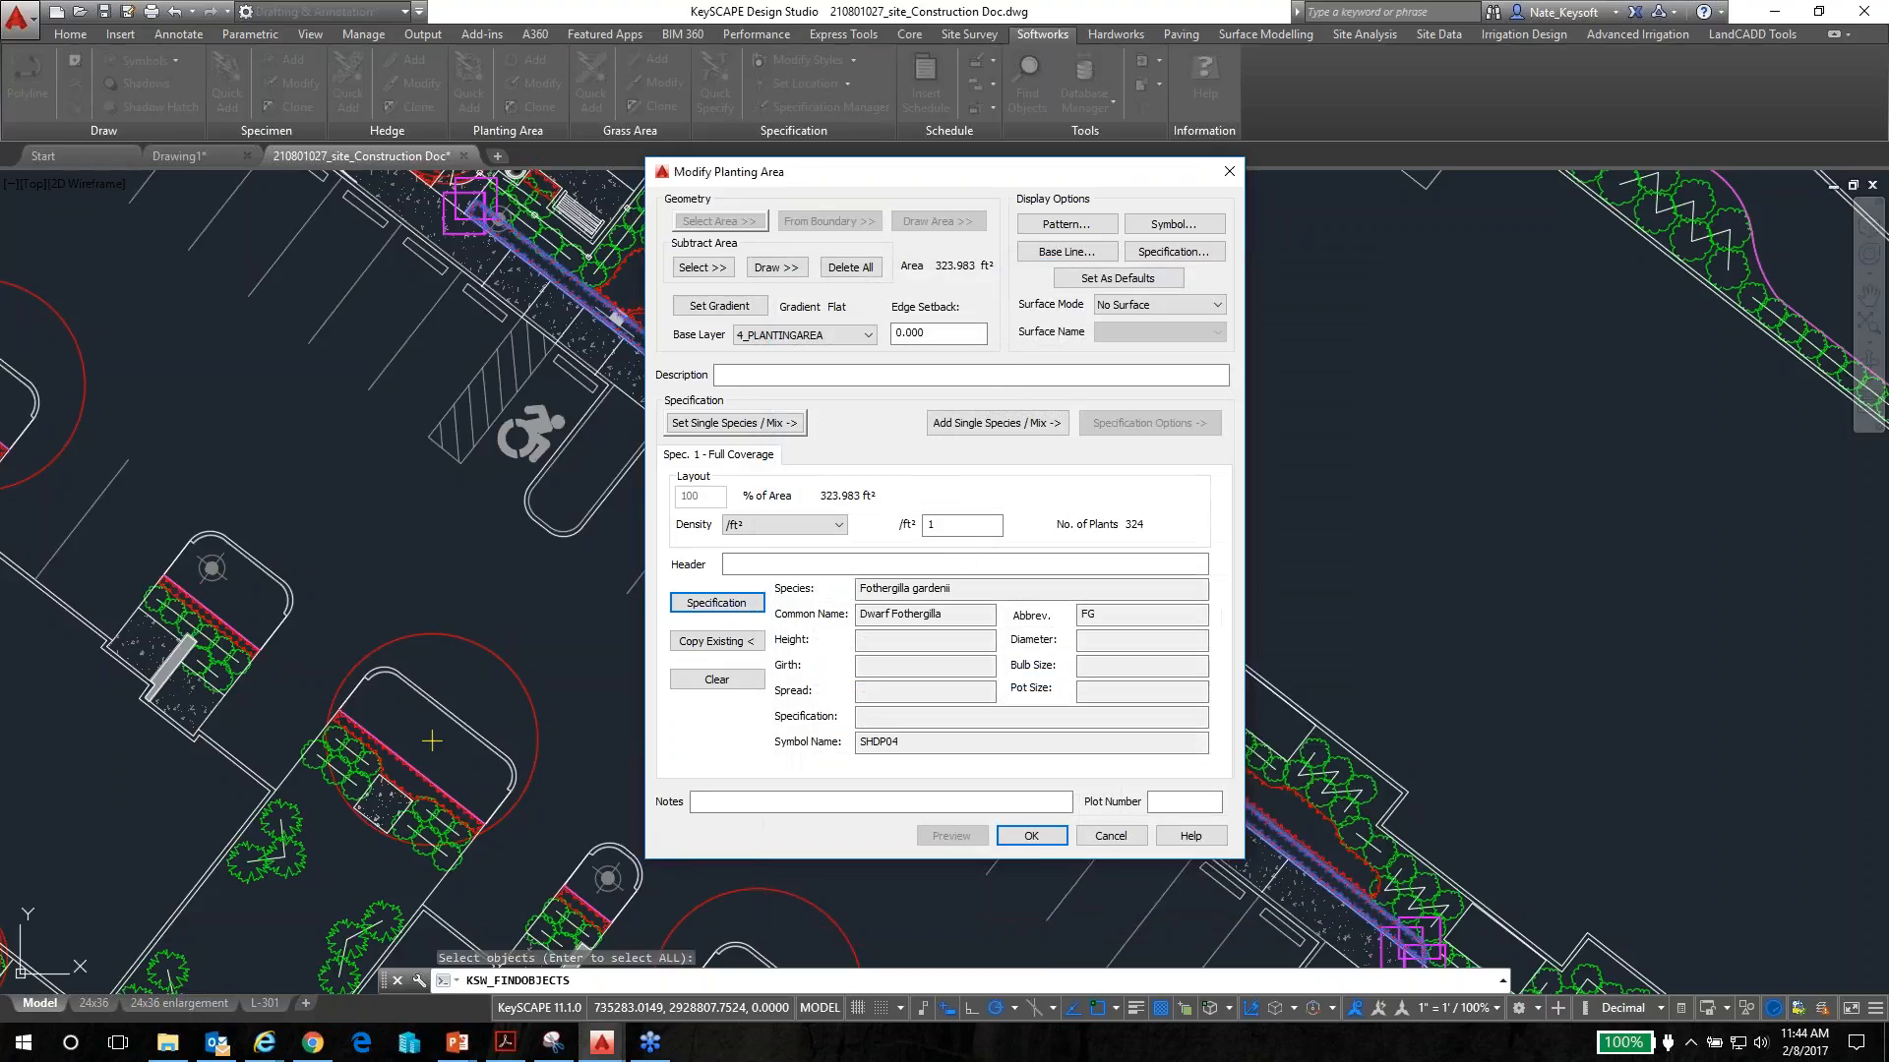
Apply the planting area's specification without placing a label and finish the object search
left_click(1030, 835)
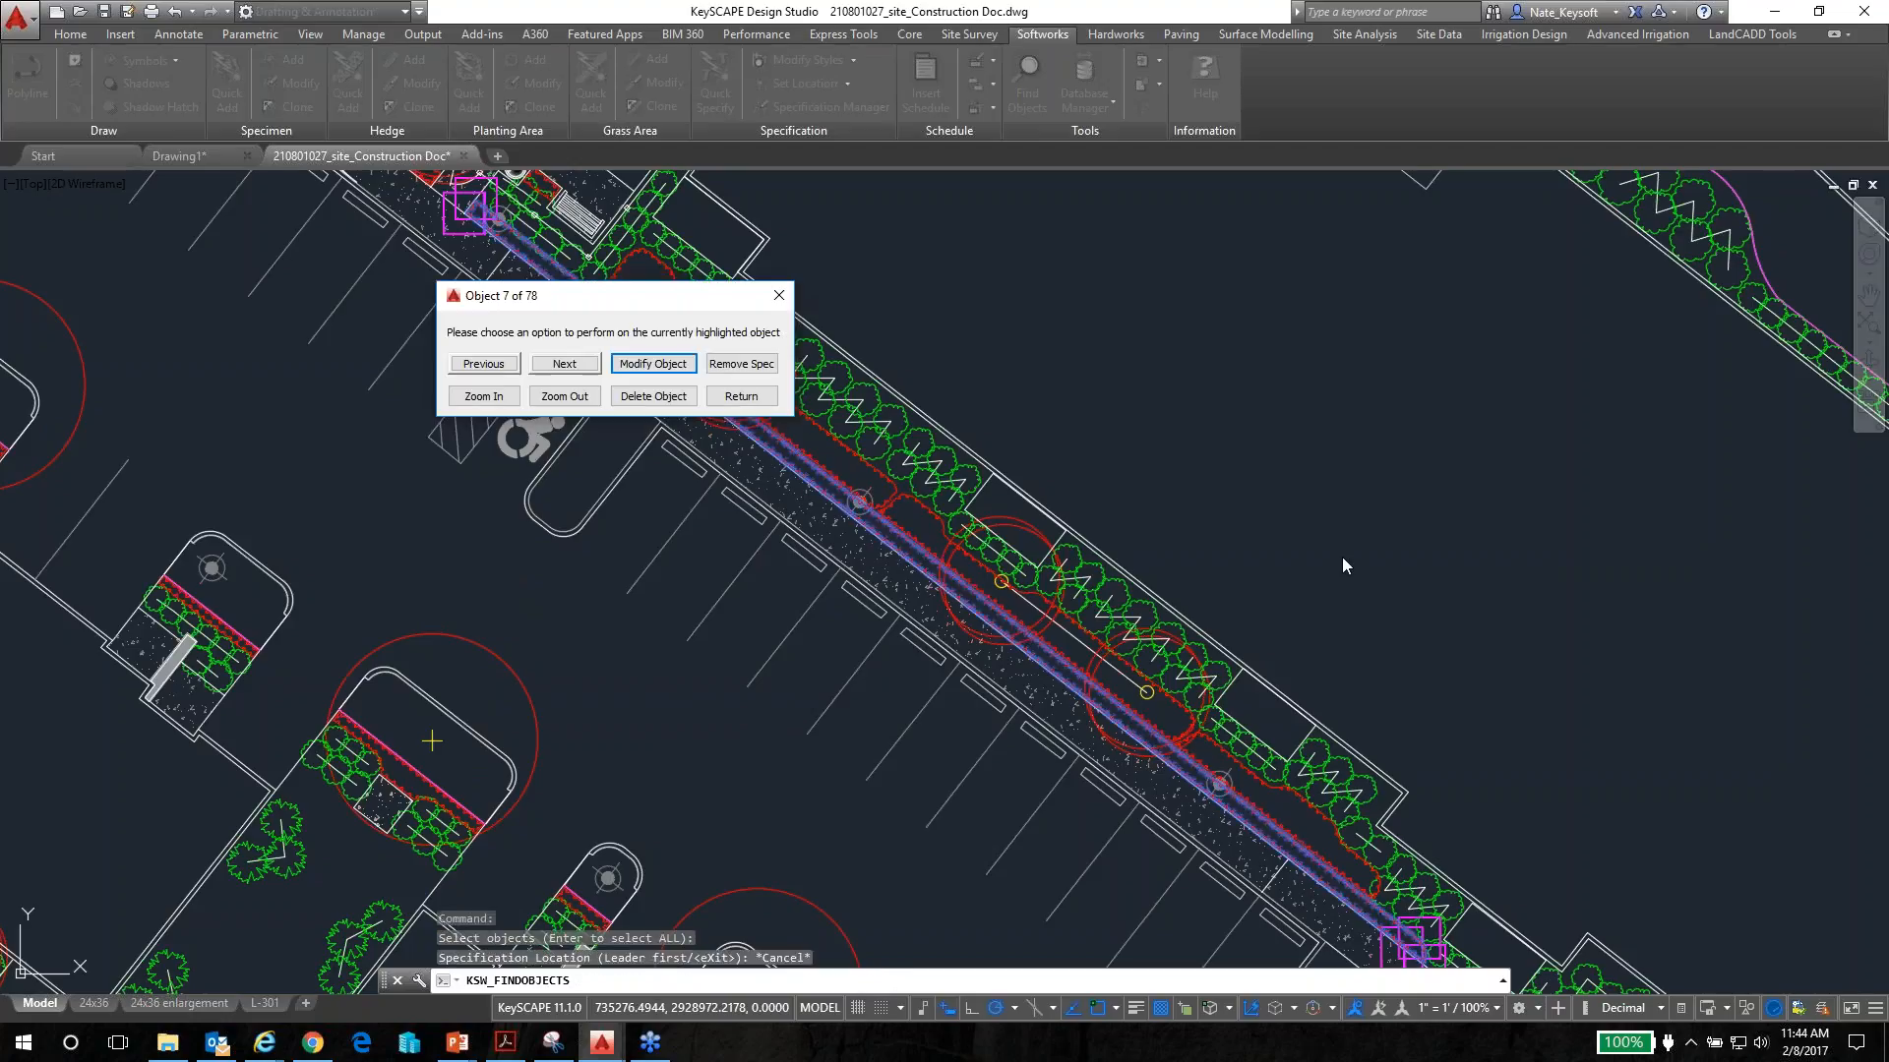
left_click(752, 397)
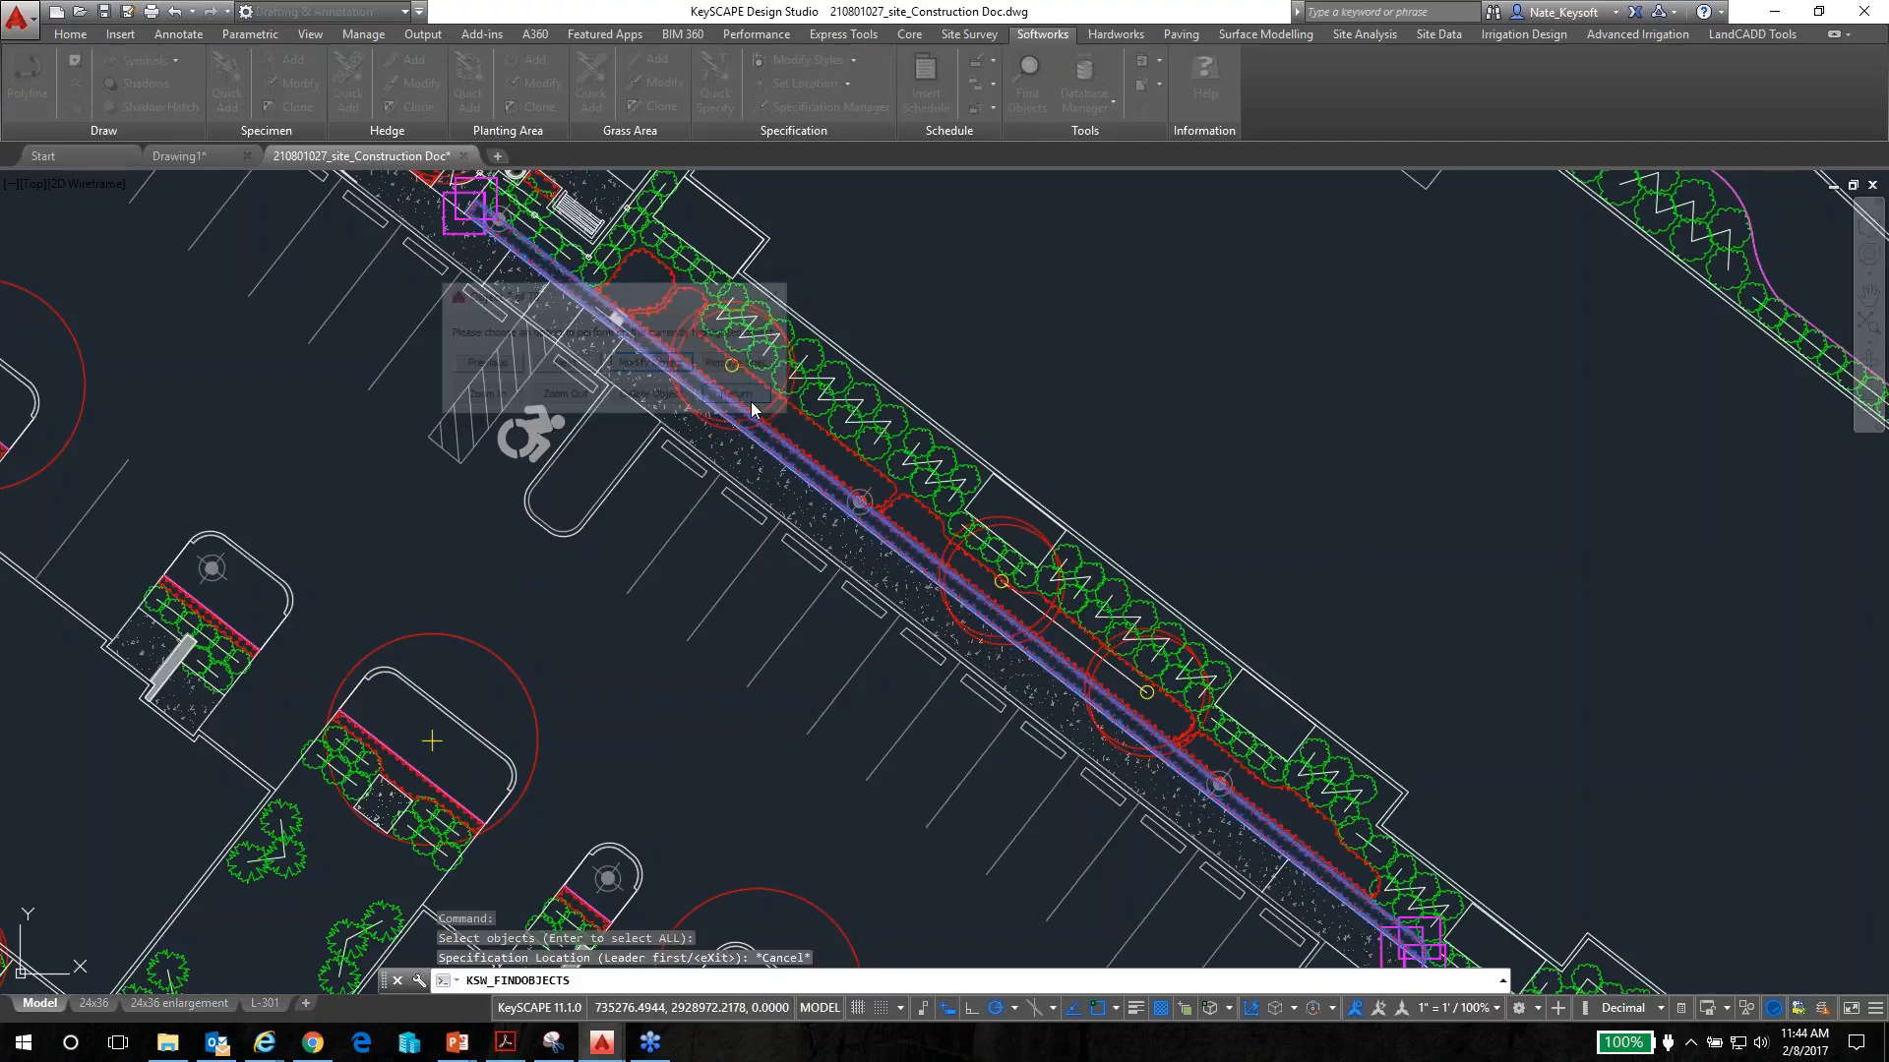
left_click(1110, 819)
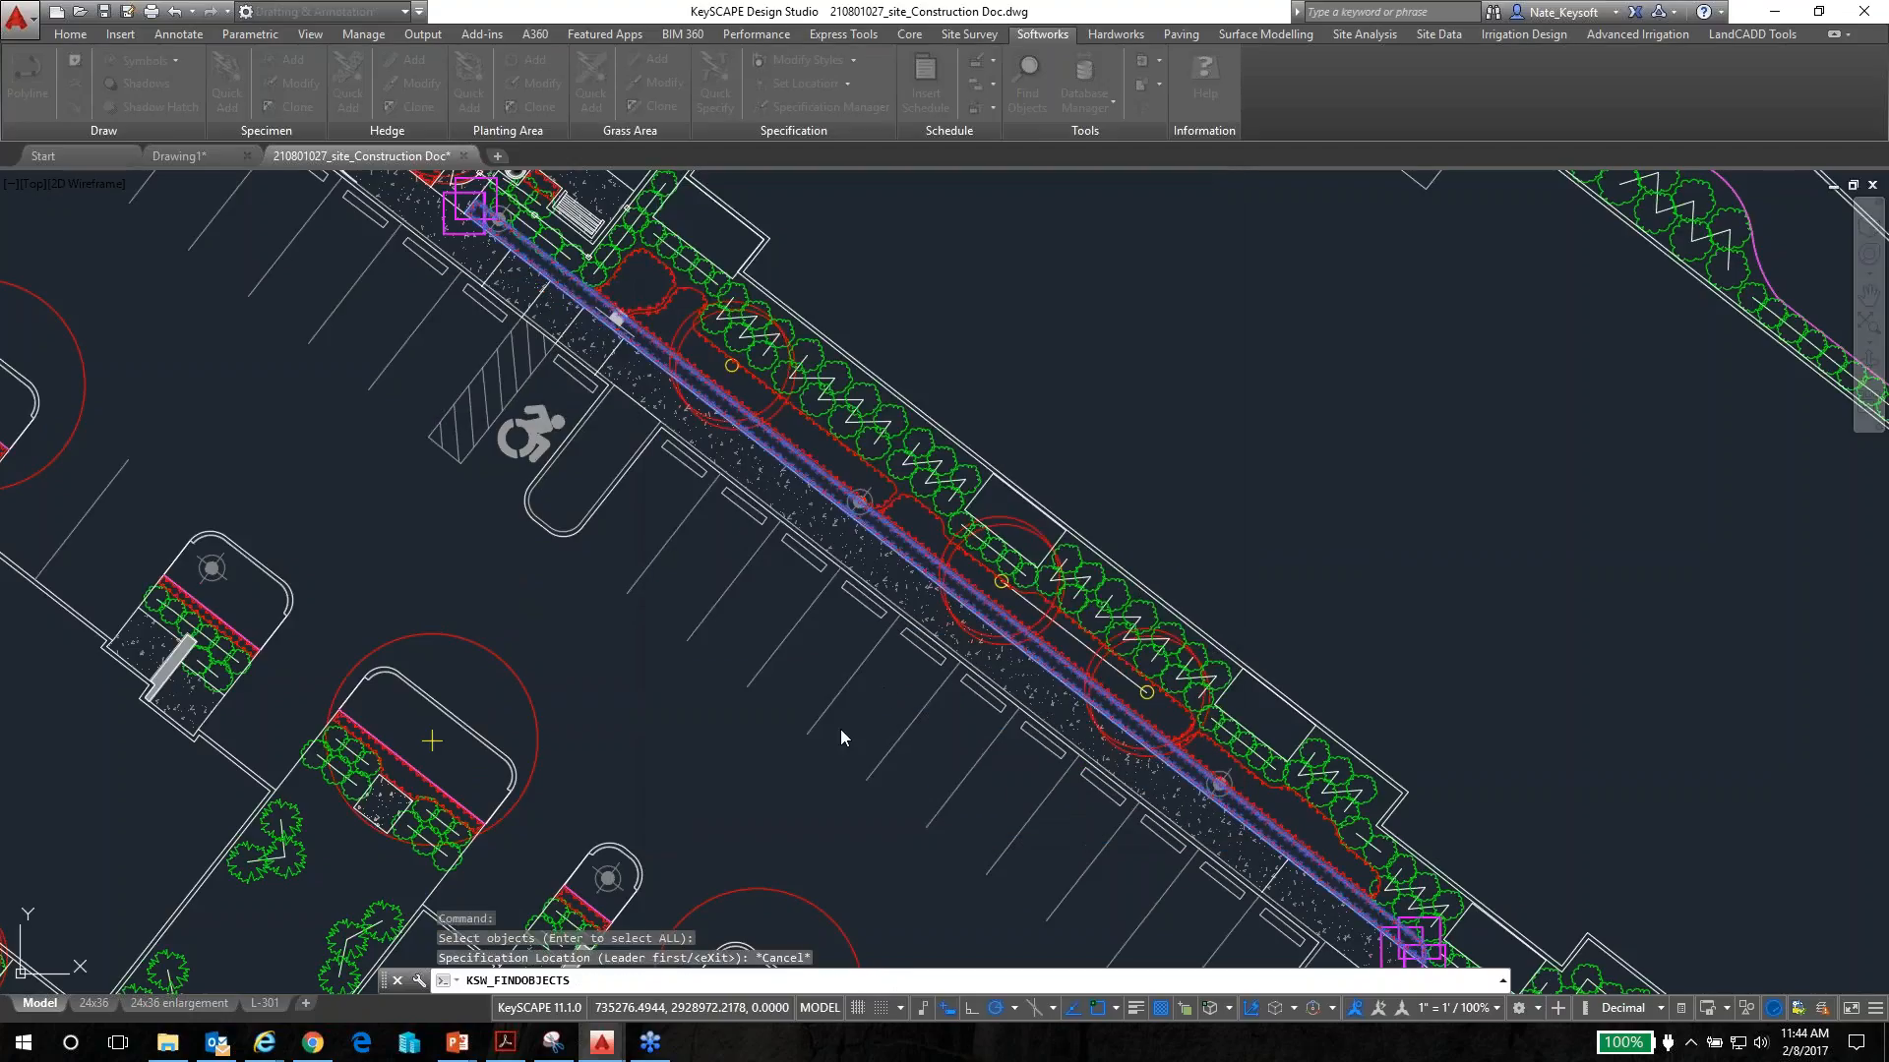
Examine the labelled and unlabelled plantings around the parking bays and the entrance islands
left_click(801, 783)
scroll(802, 786, "down", 2)
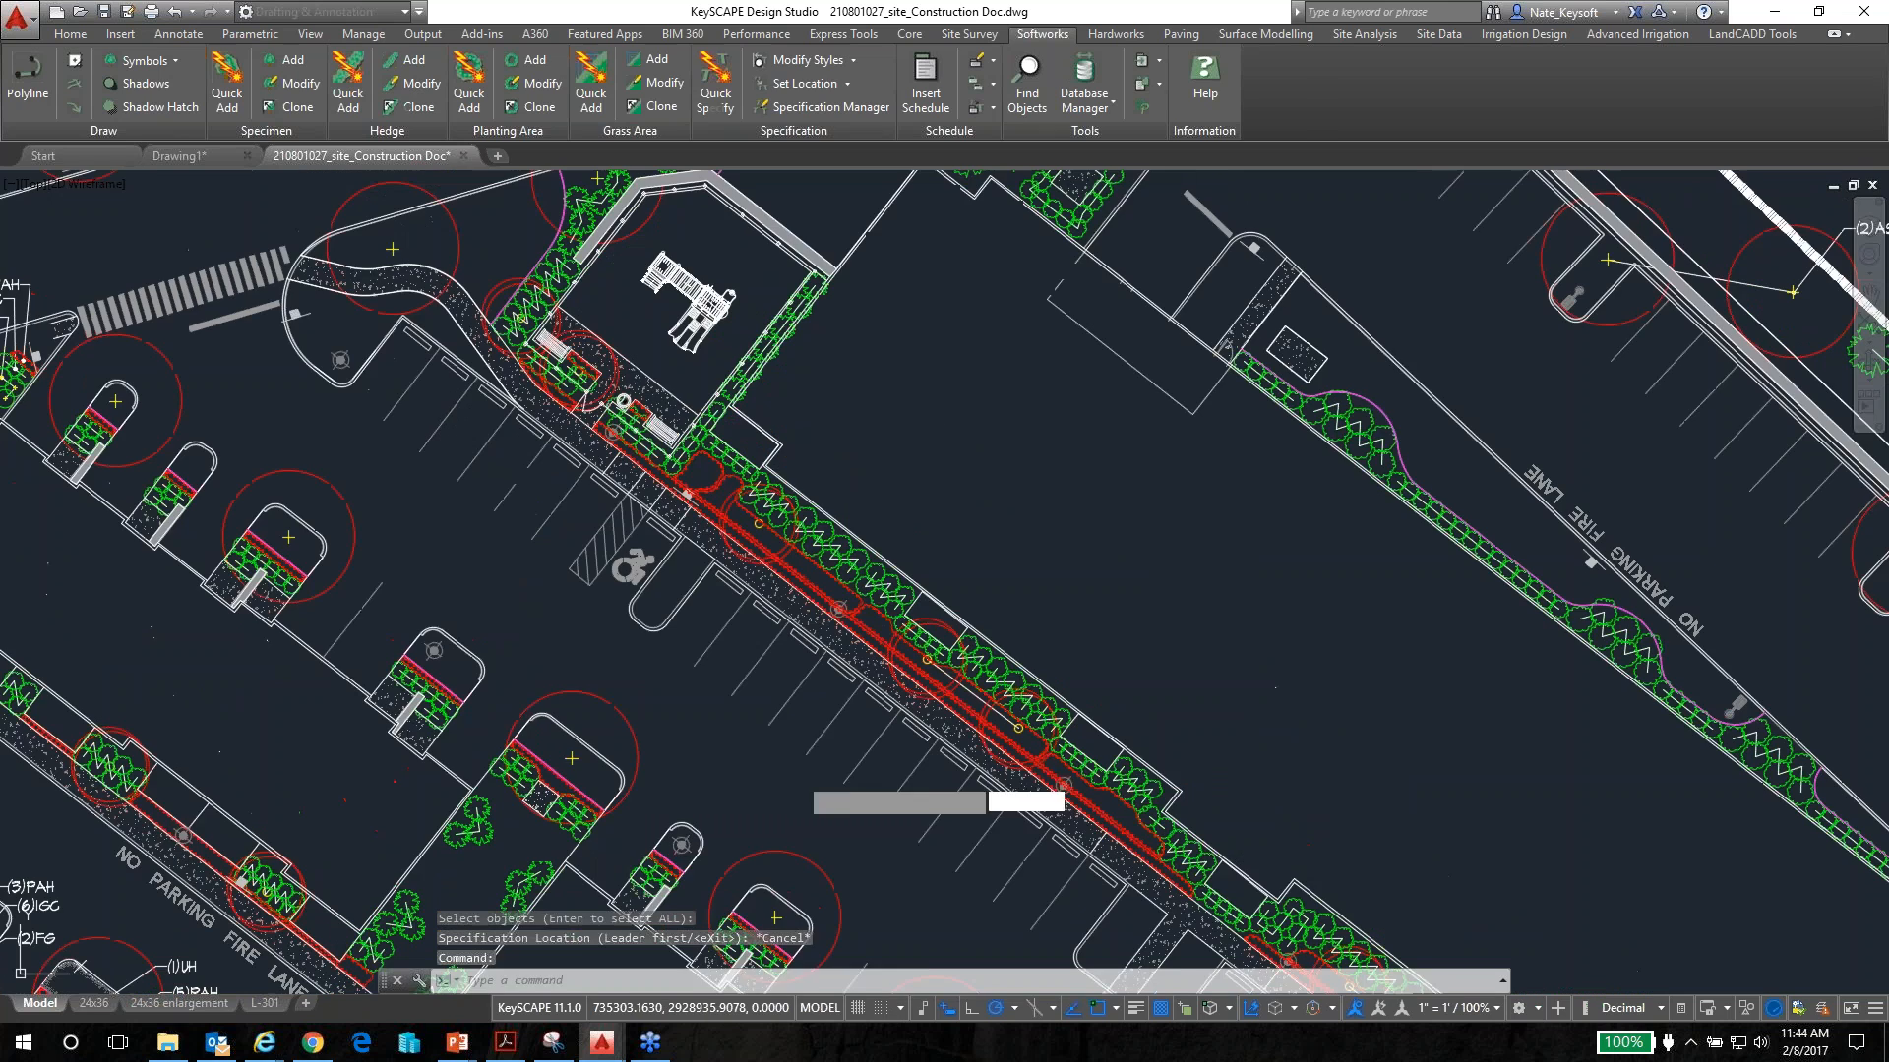
key("Escape")
middle_click_drag(790, 798, 1027, 365)
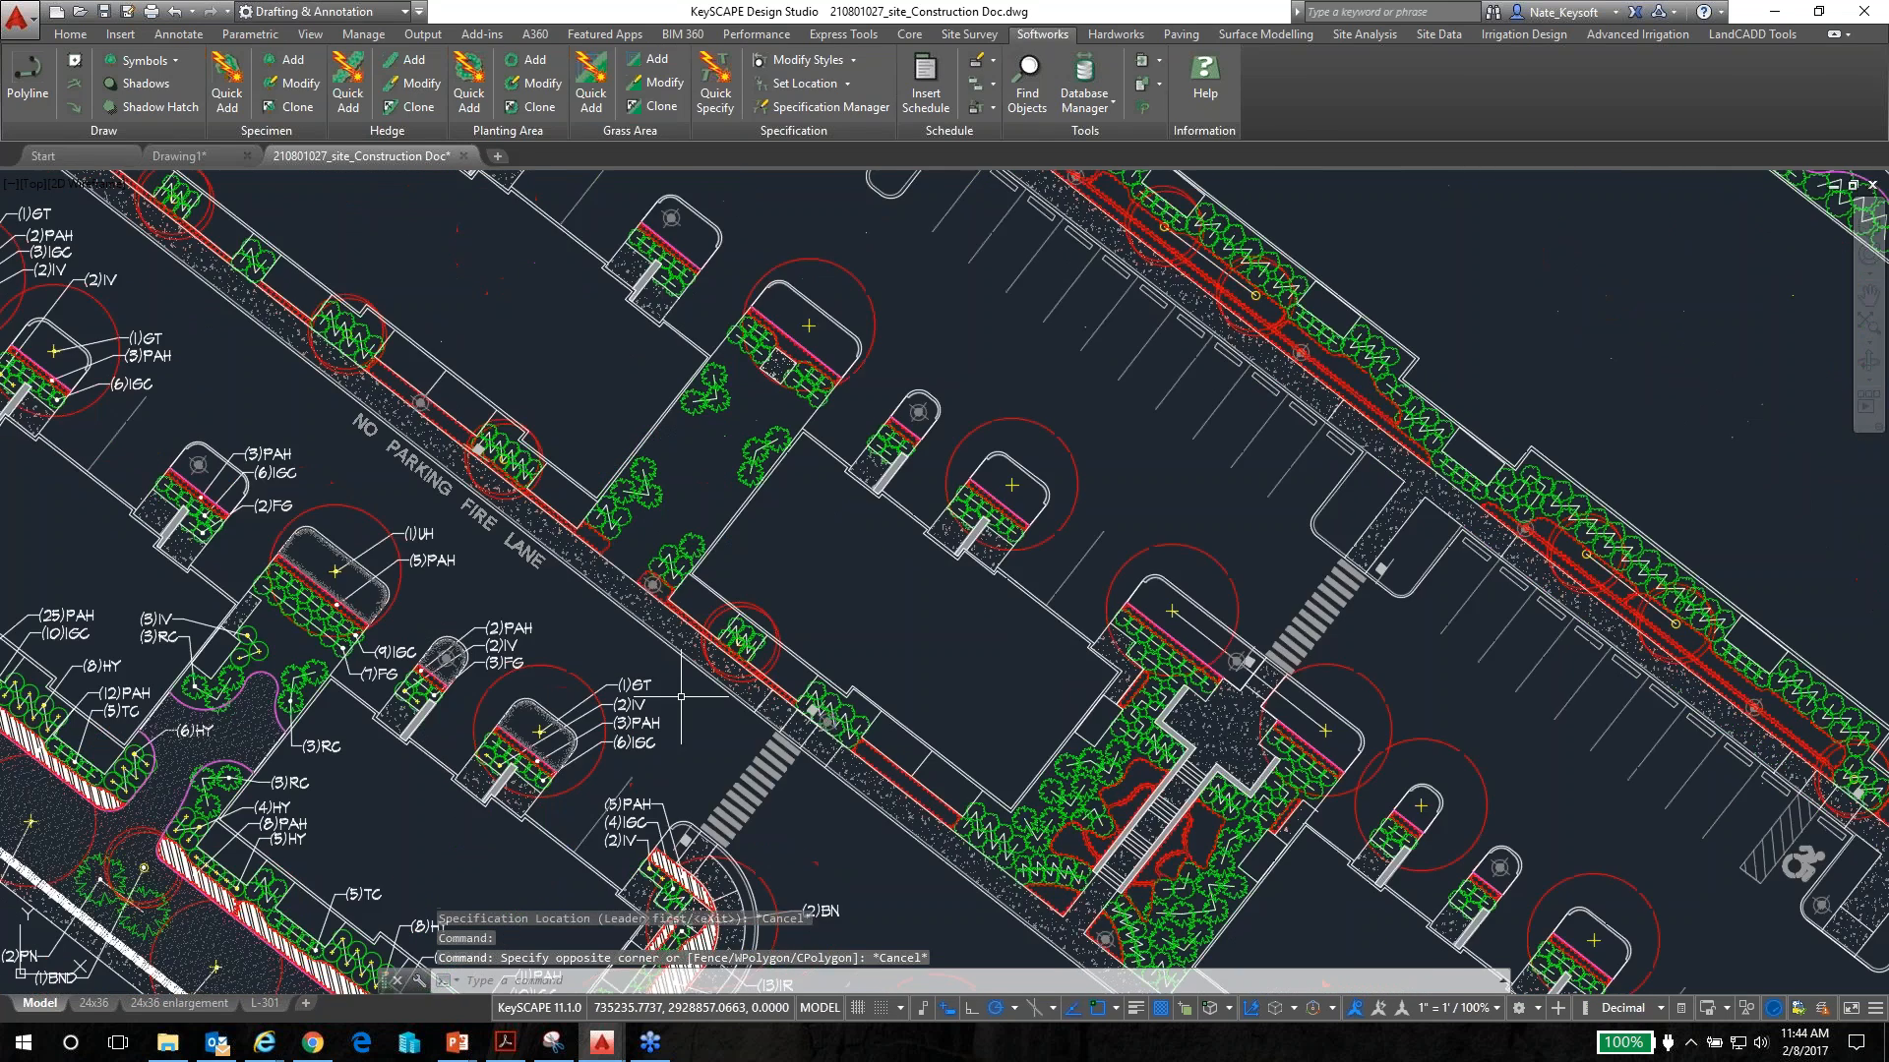
scroll(680, 696, "down", 3)
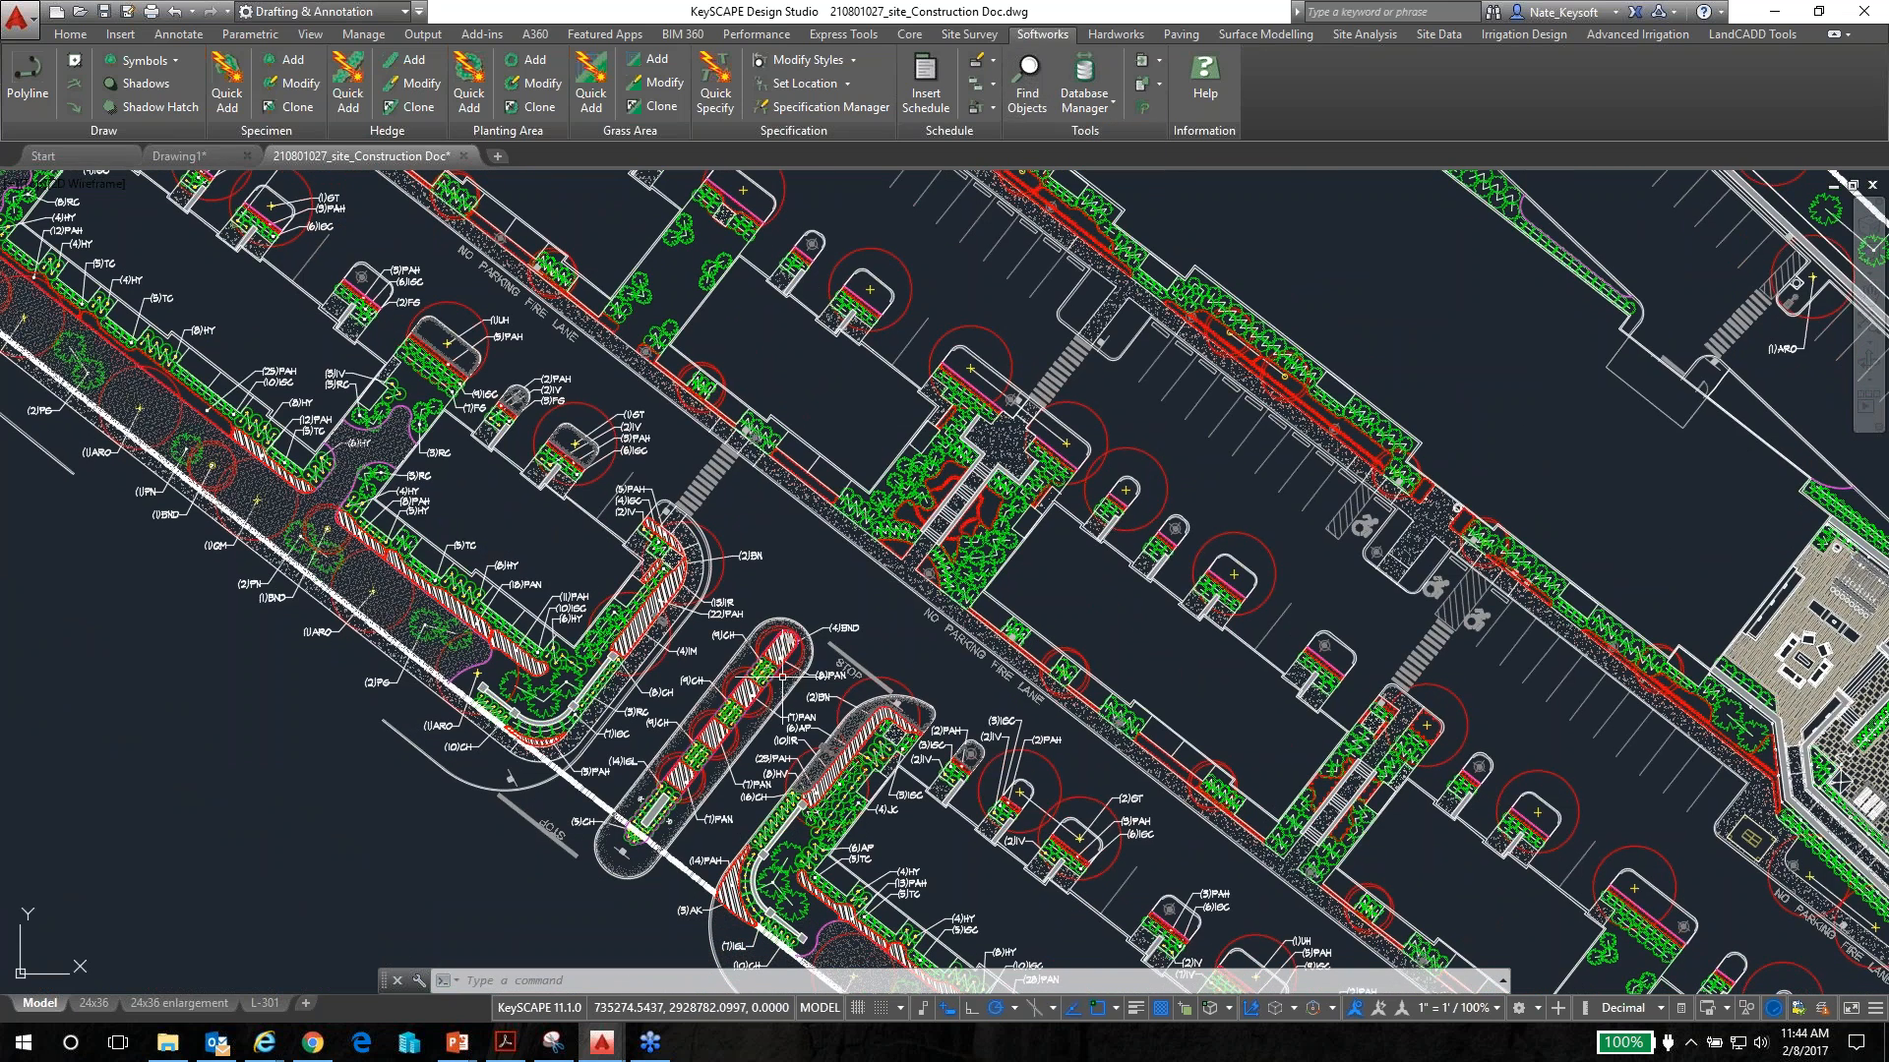
scroll(676, 846, "up", 2)
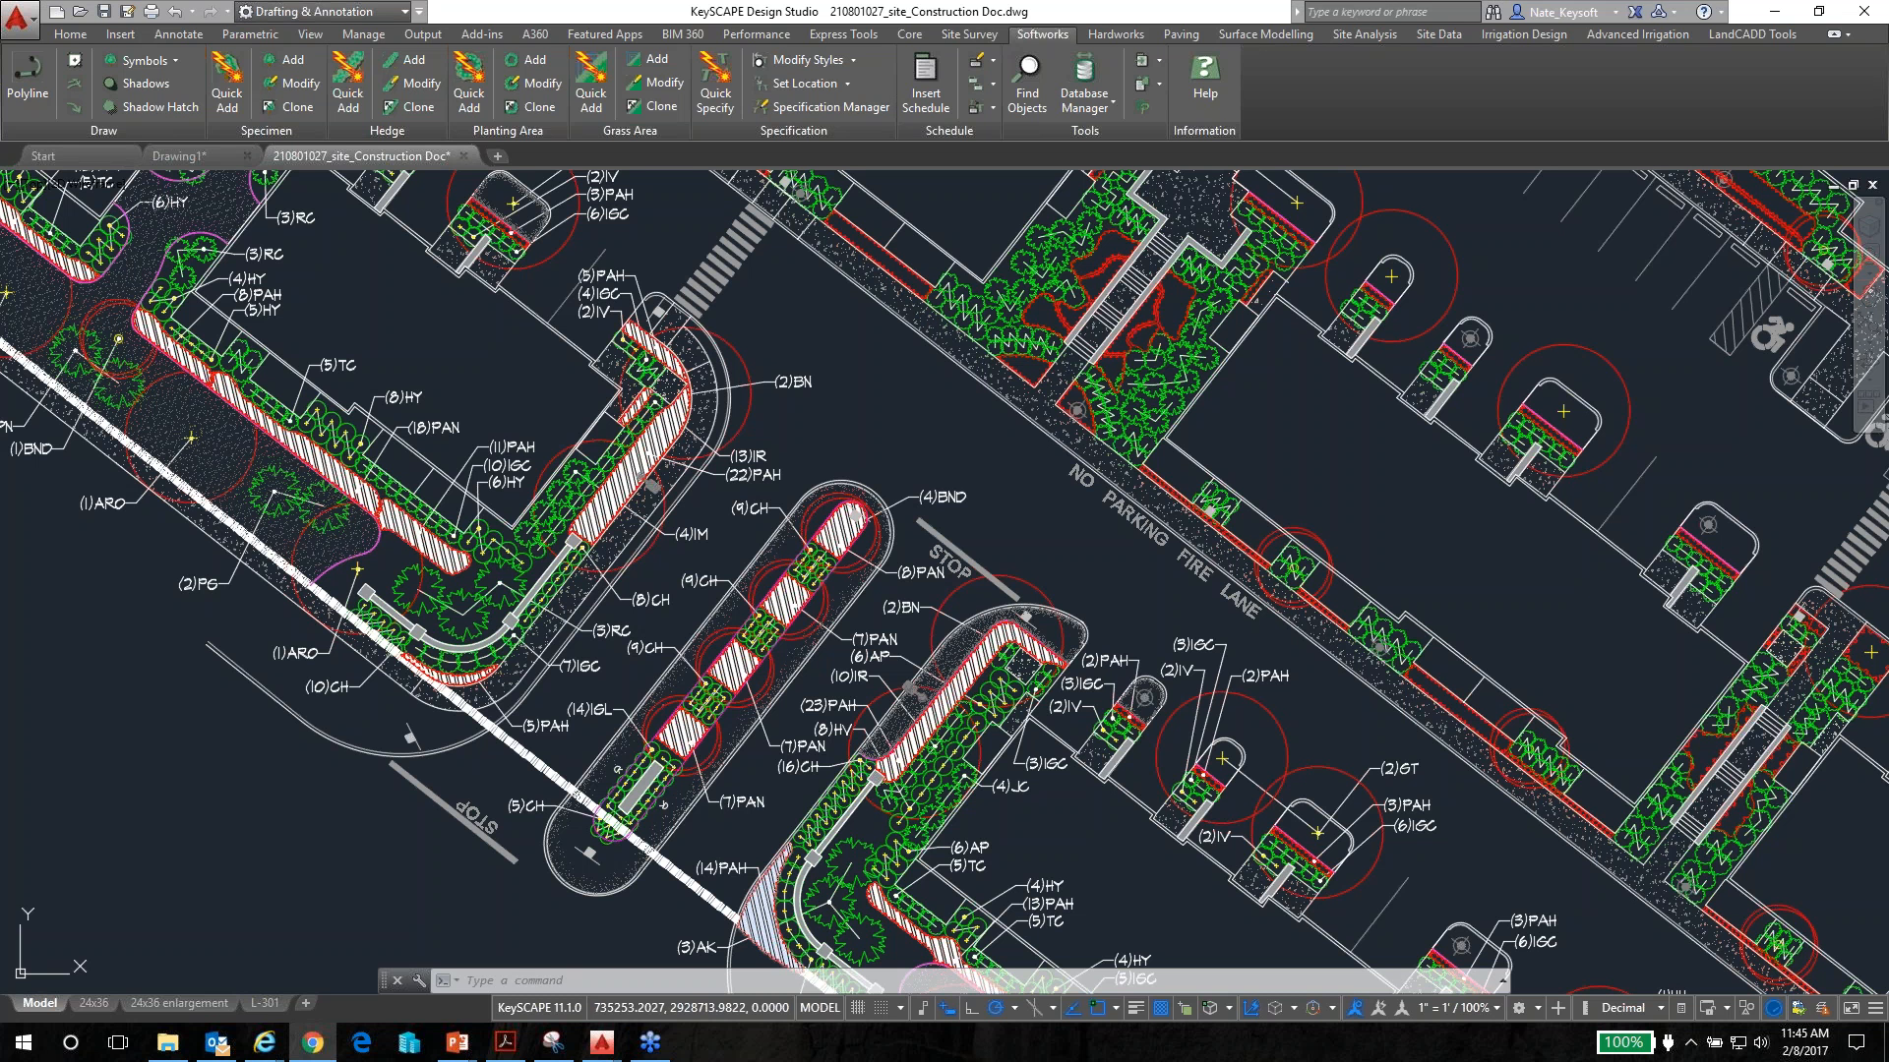
scroll(1460, 561, "down", 3)
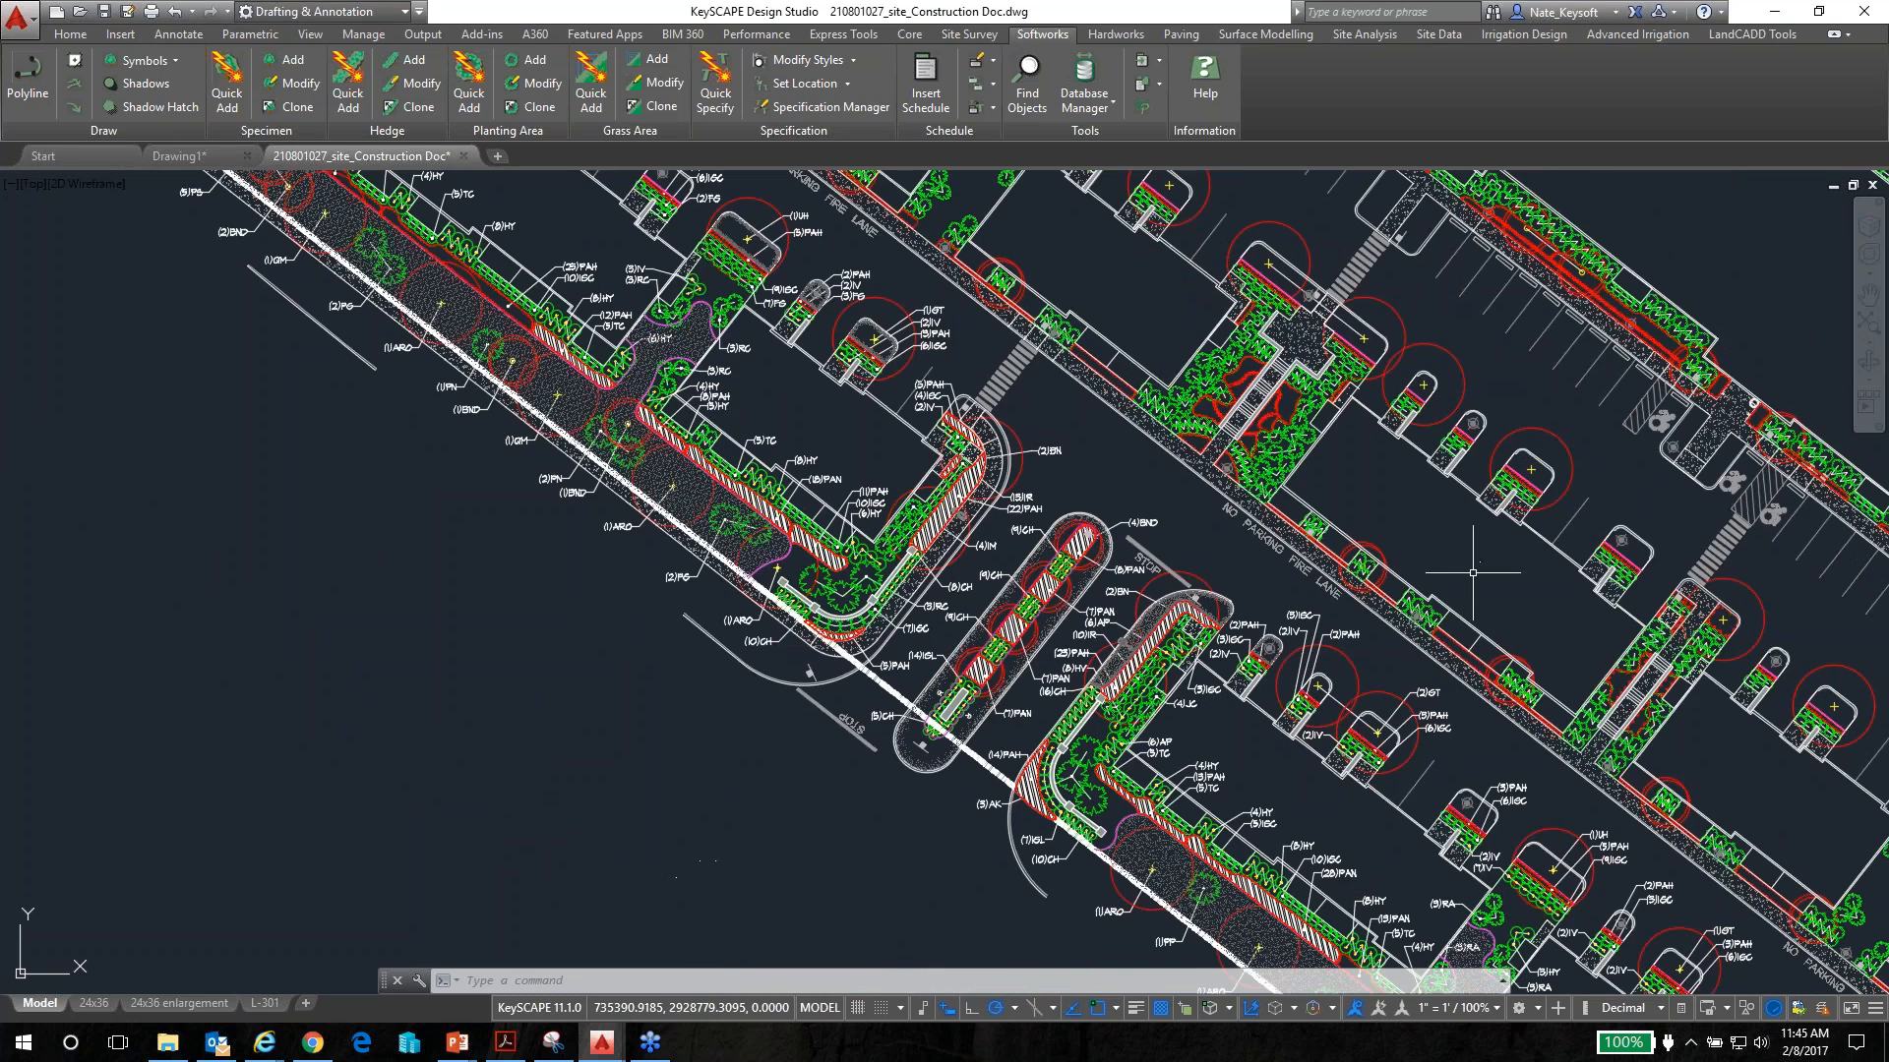
Examine the pool terrace's hardscape by highlighting the paving, the pool edging and the planter border one at a time
mouse_move(1472, 573)
middle_mouse_down()
mouse_move(1396, 522)
mouse_move(654, 437)
middle_mouse_up()
scroll(1485, 433, "up", 2)
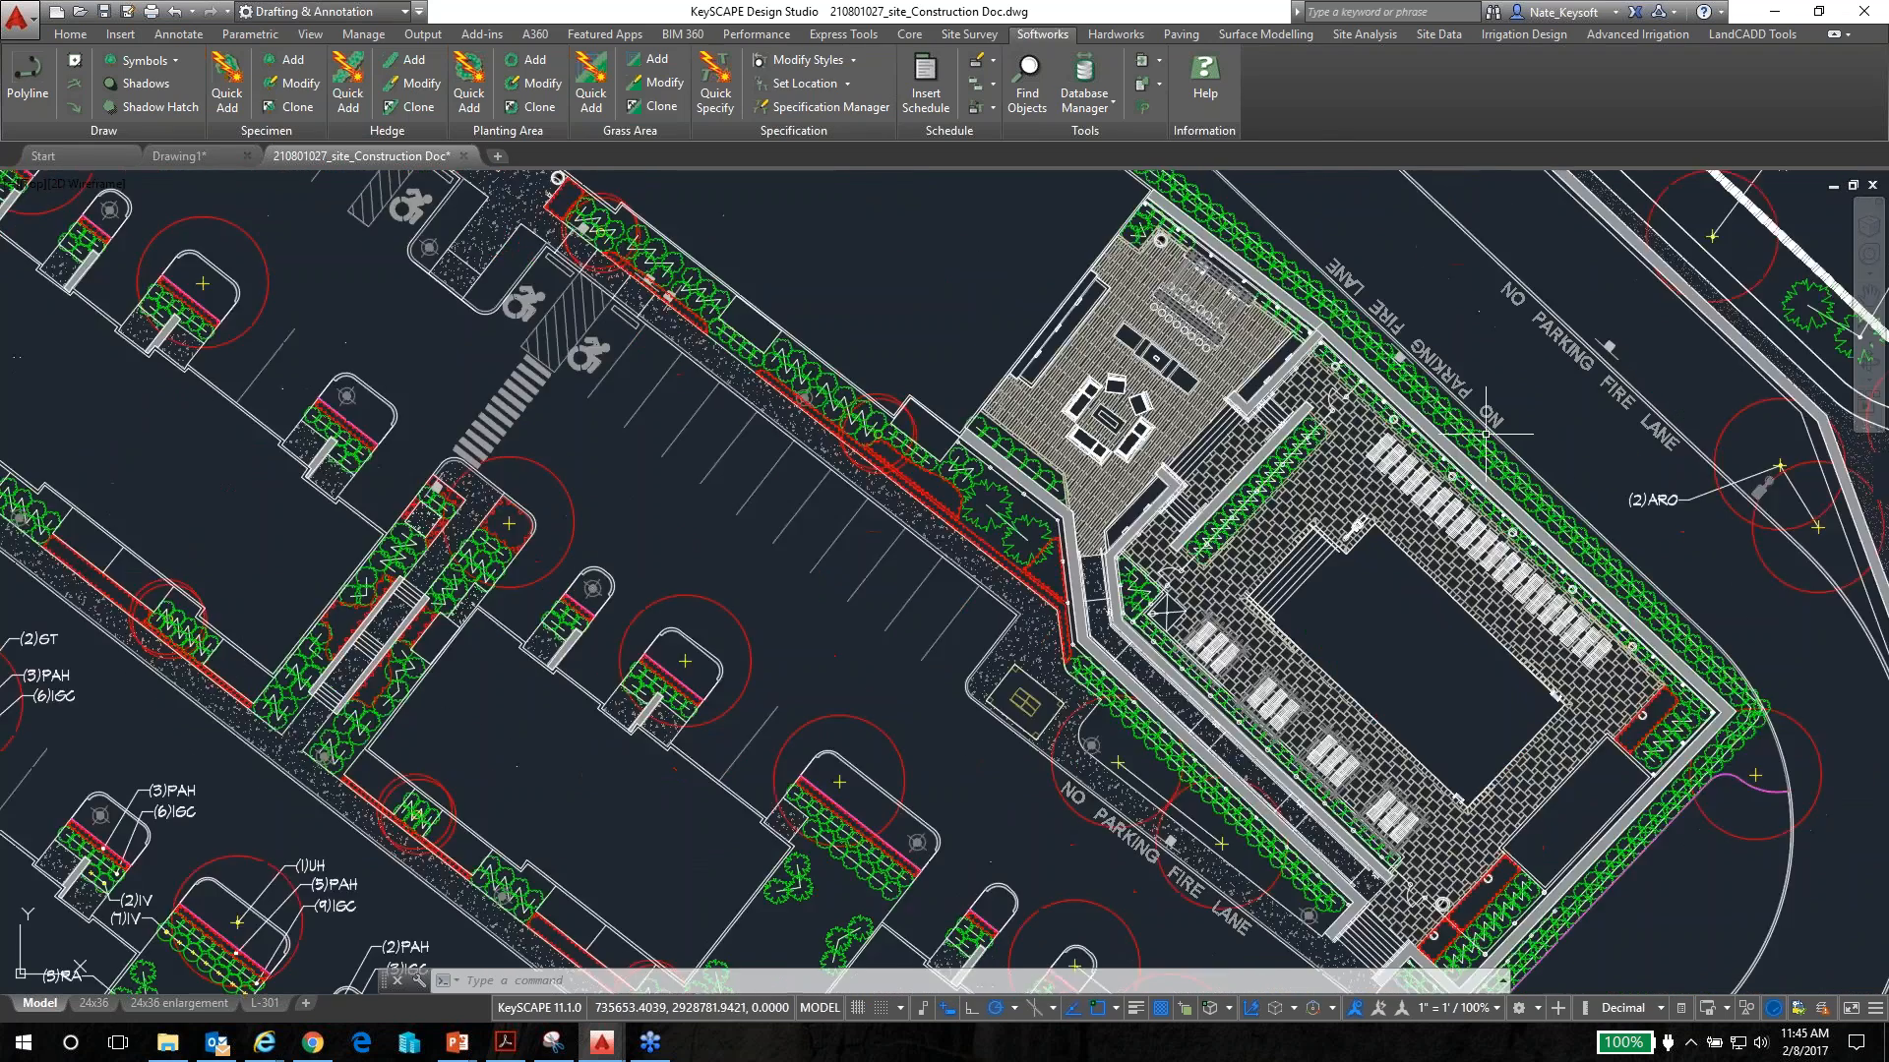
scroll(1447, 496, "up", 4)
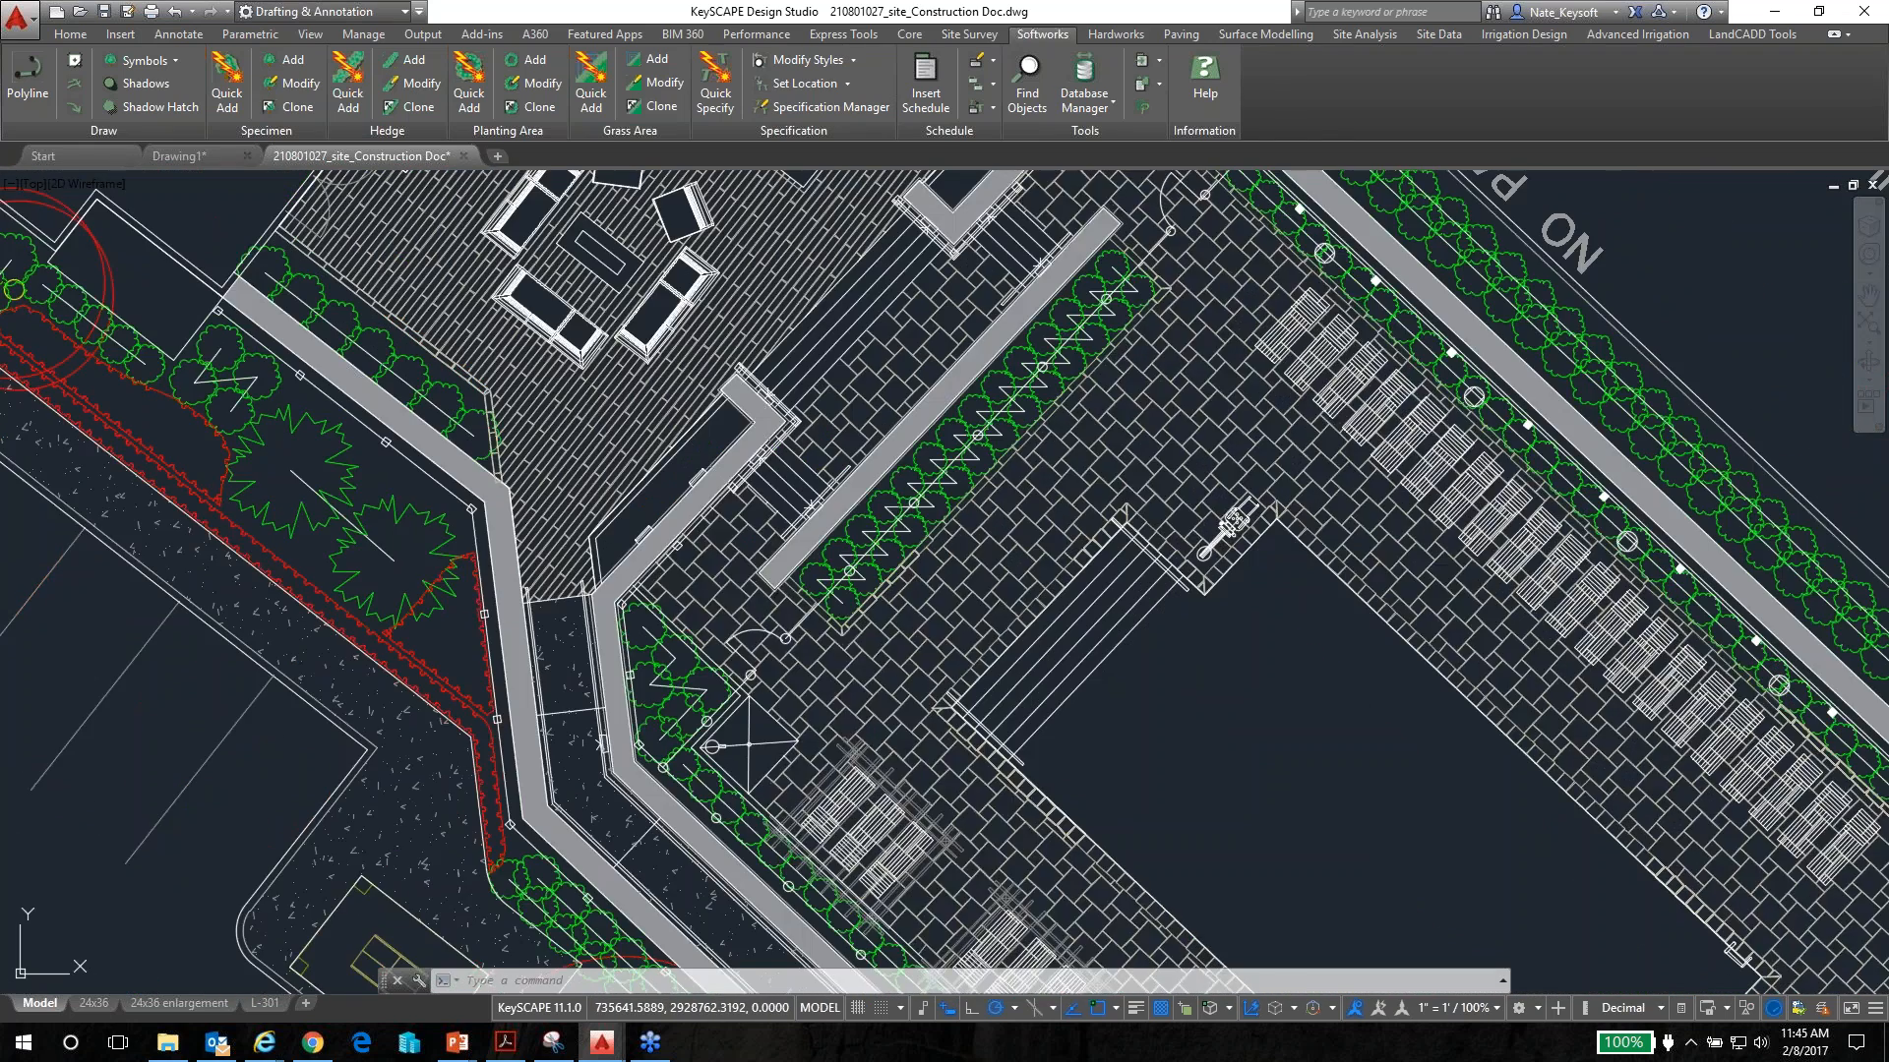
left_click(1402, 553)
scroll(1402, 553, "up", 3)
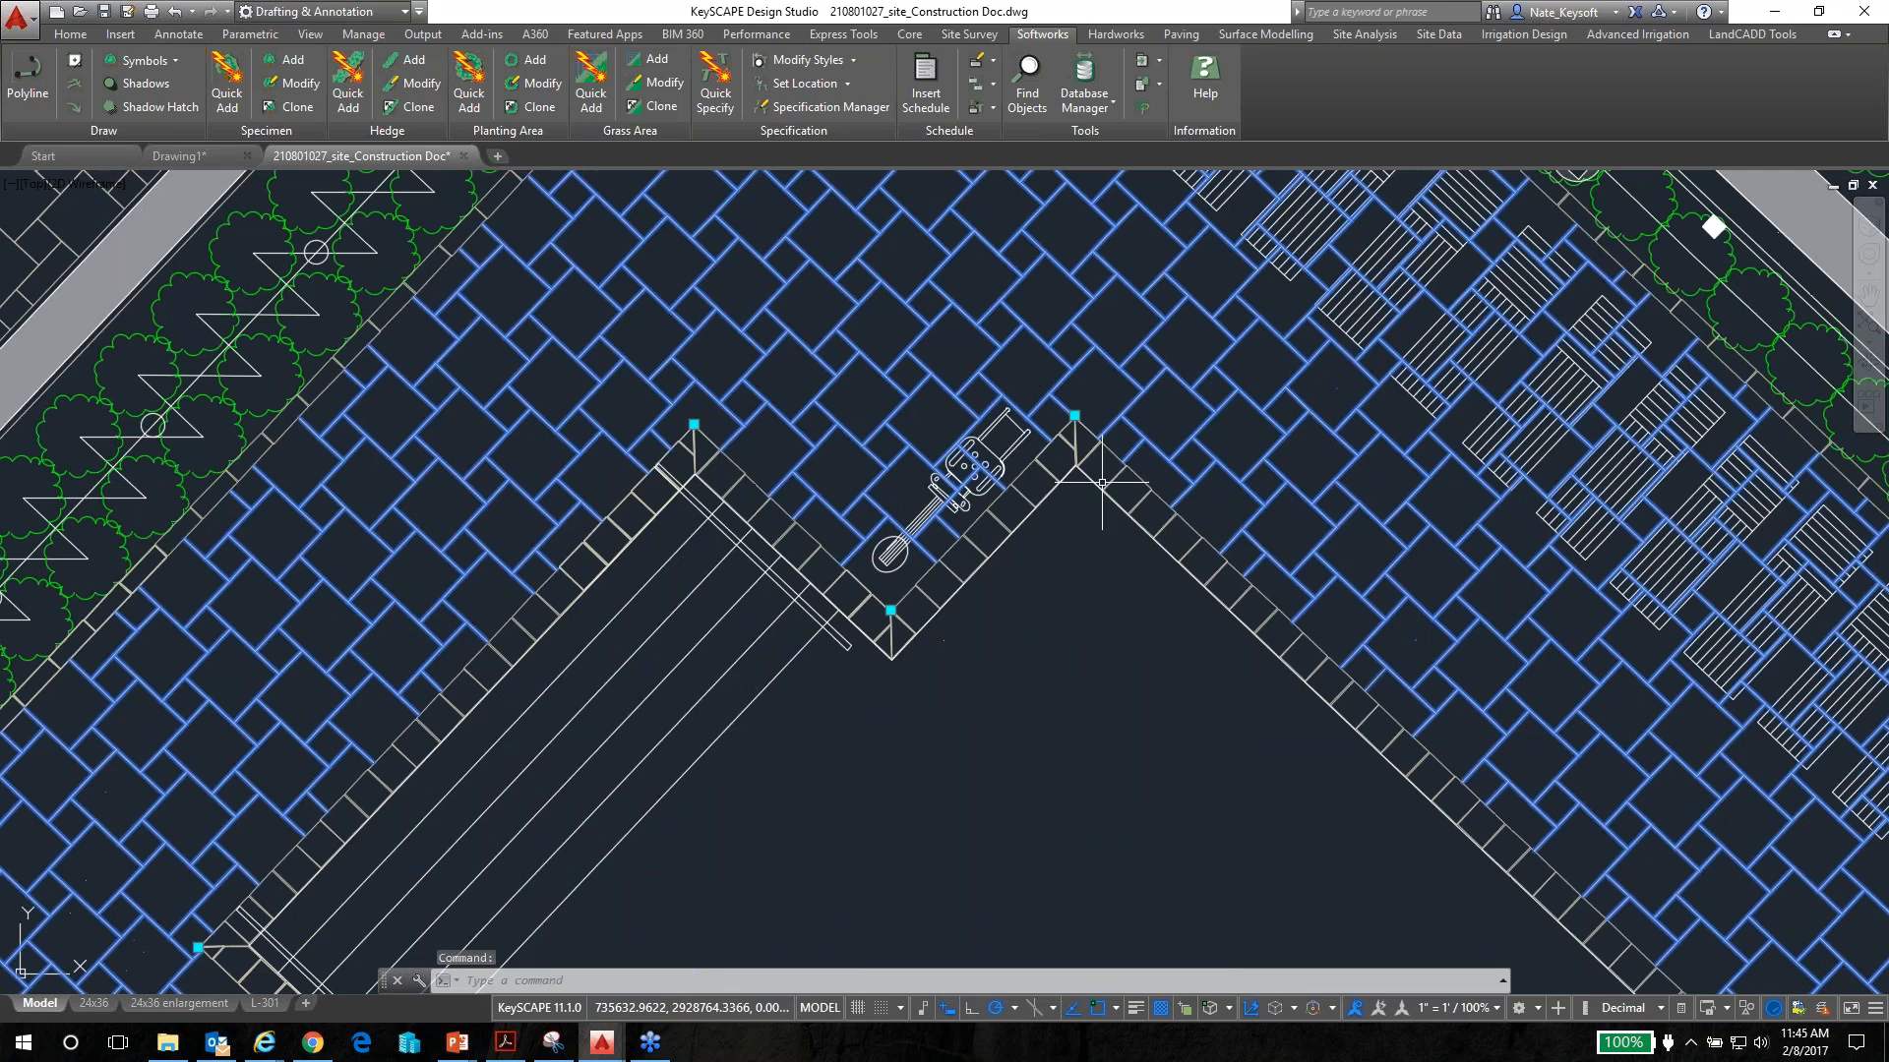
key("Escape")
left_click(1120, 477)
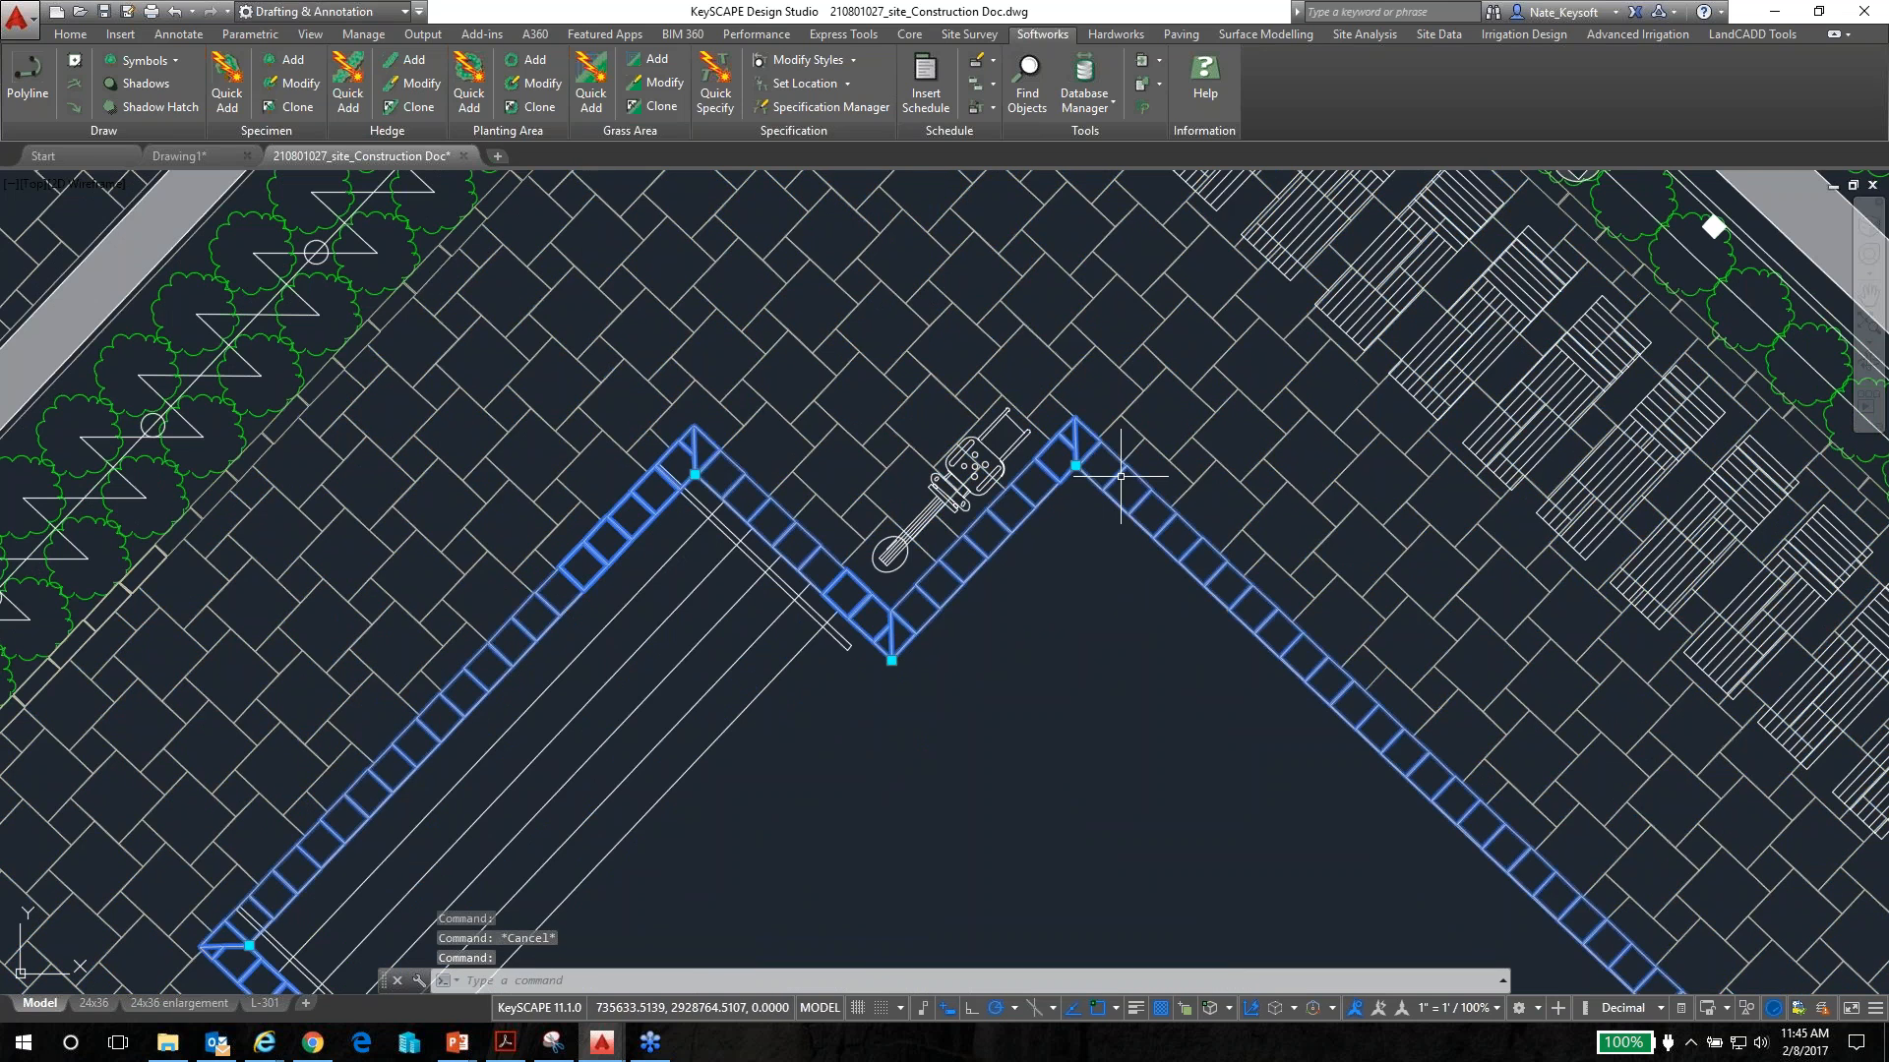
key("Escape")
middle_click_drag(456, 409, 679, 898)
left_click(838, 529)
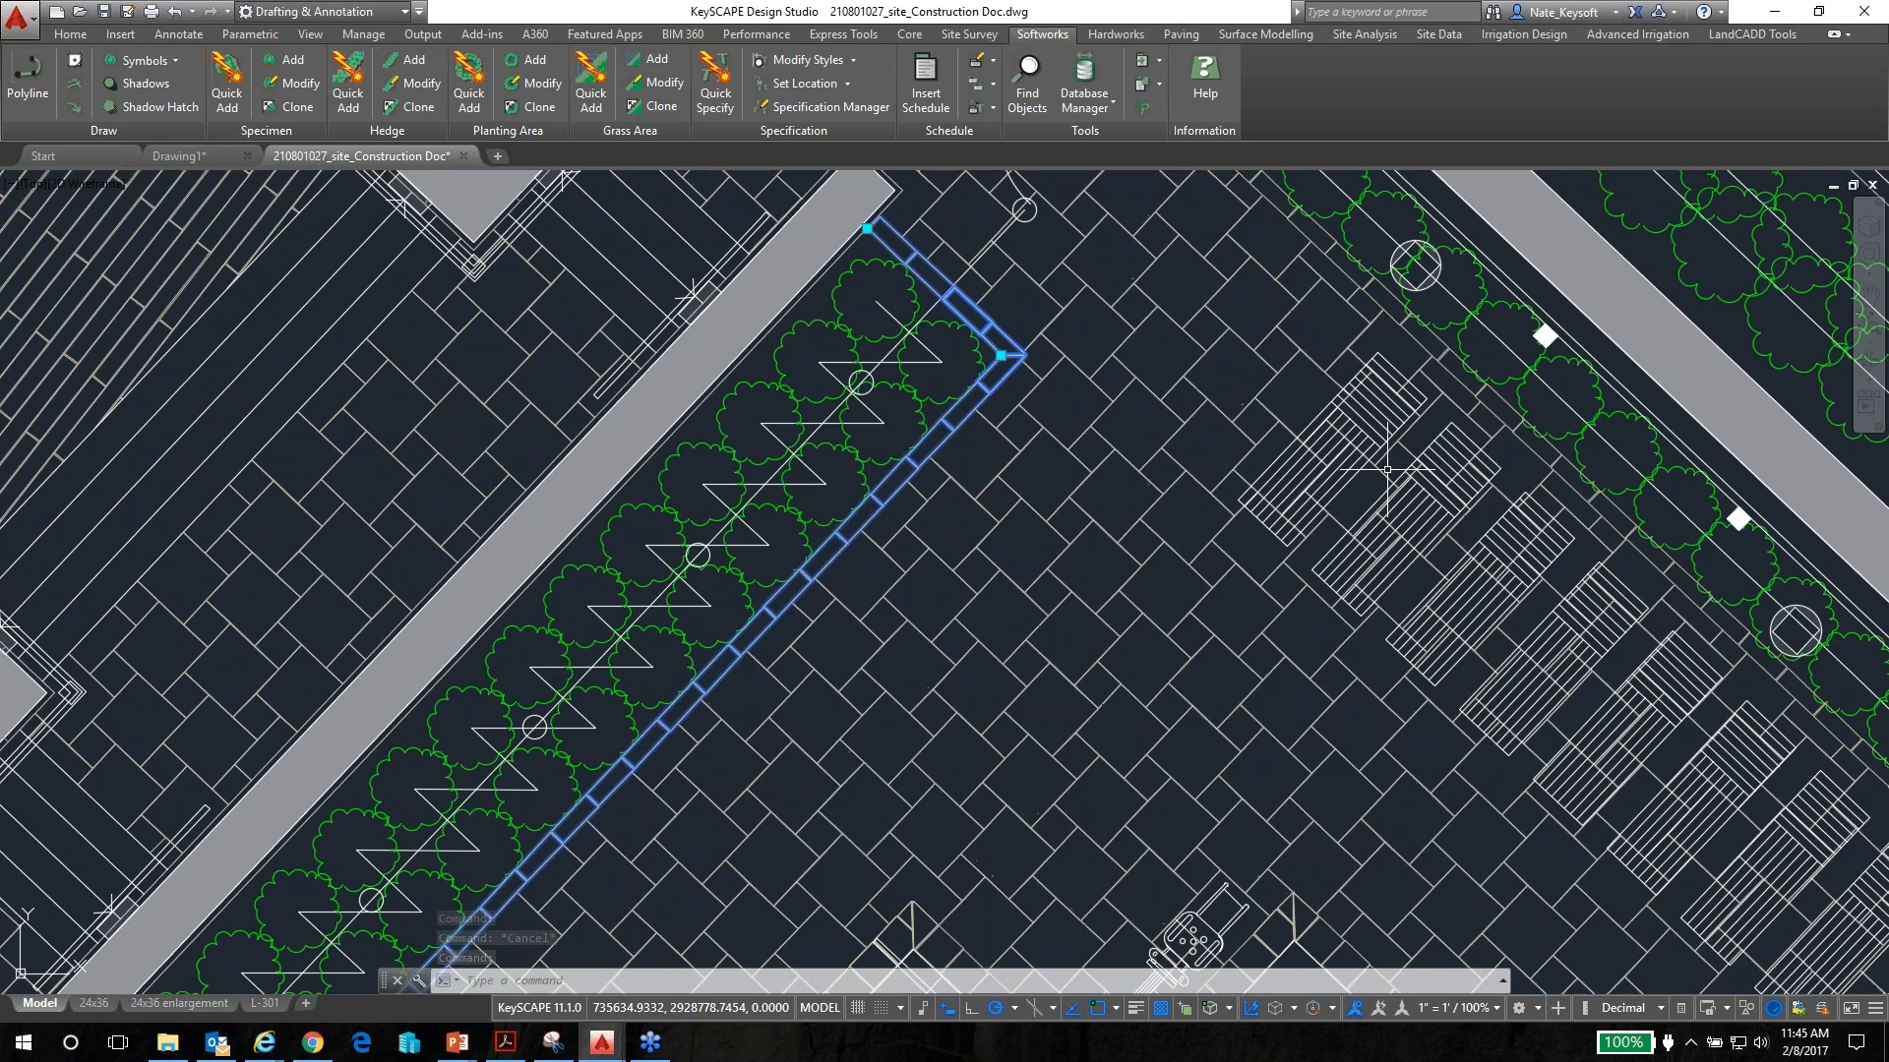
key("Escape")
scroll(1355, 502, "down", 4)
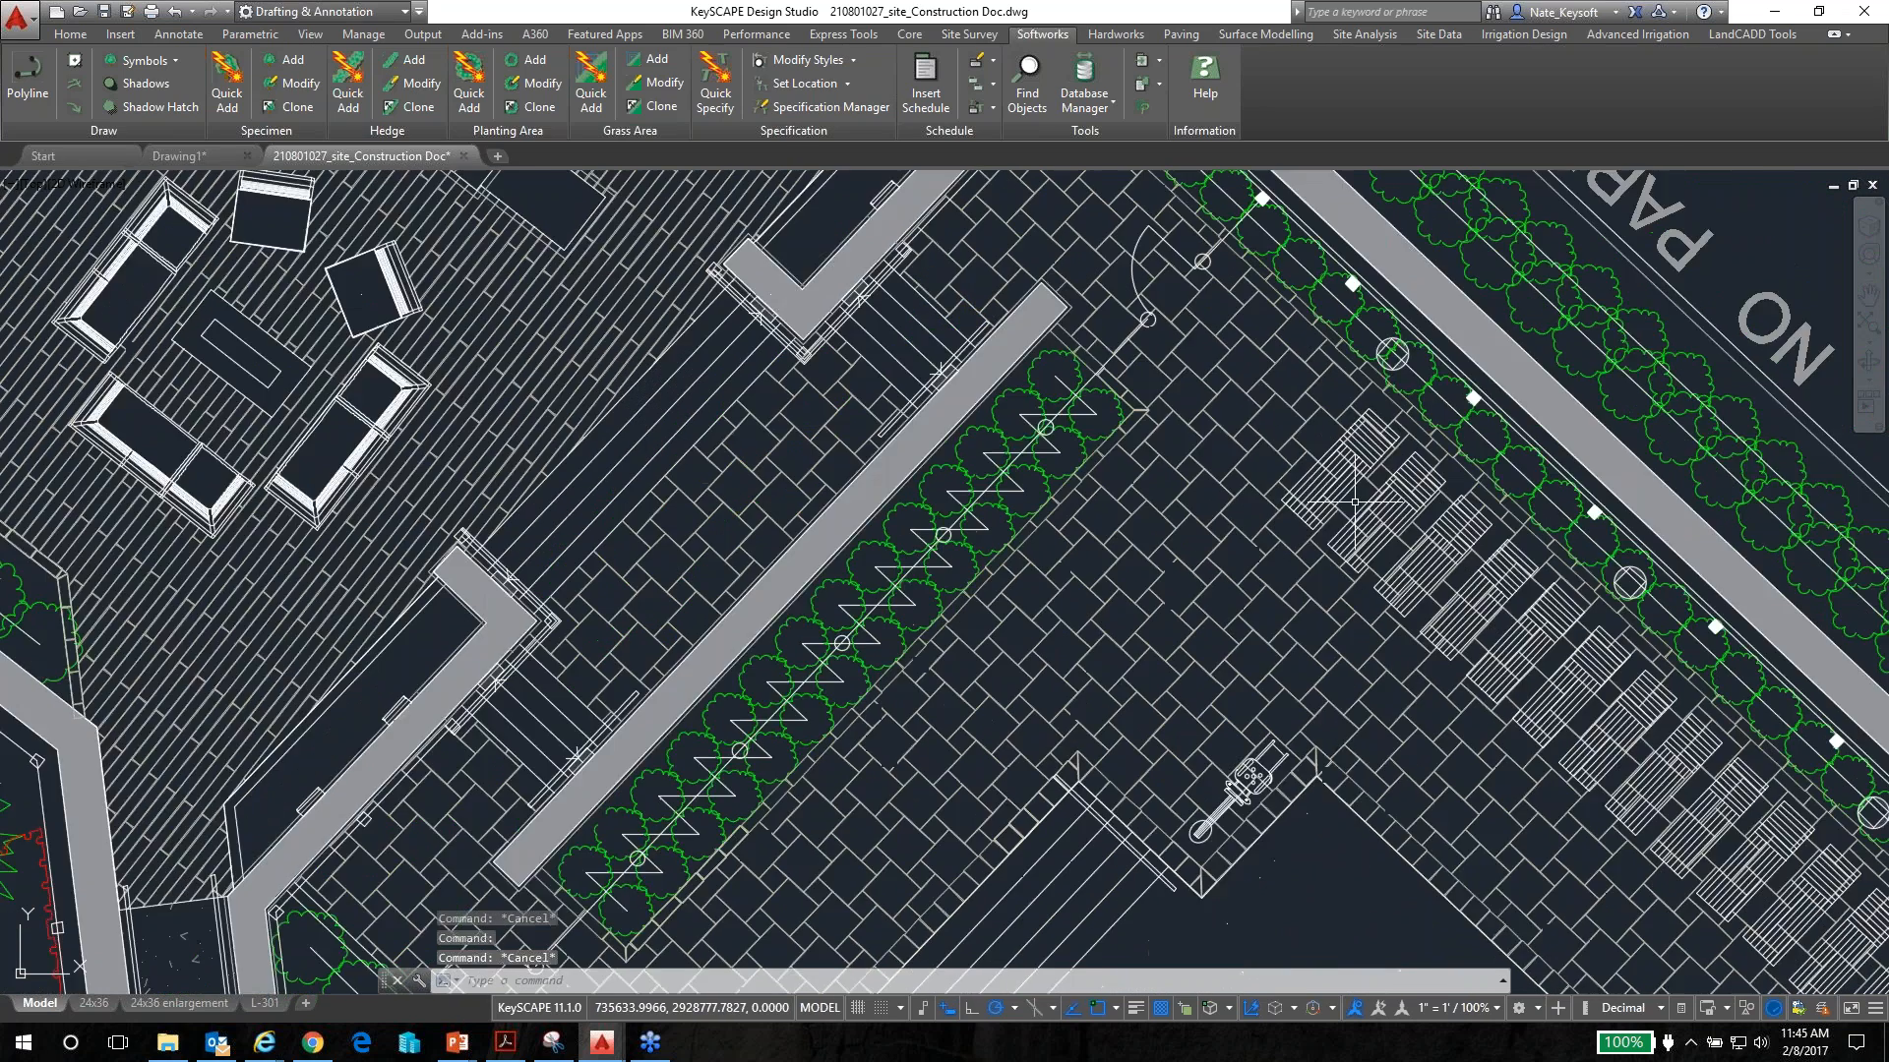